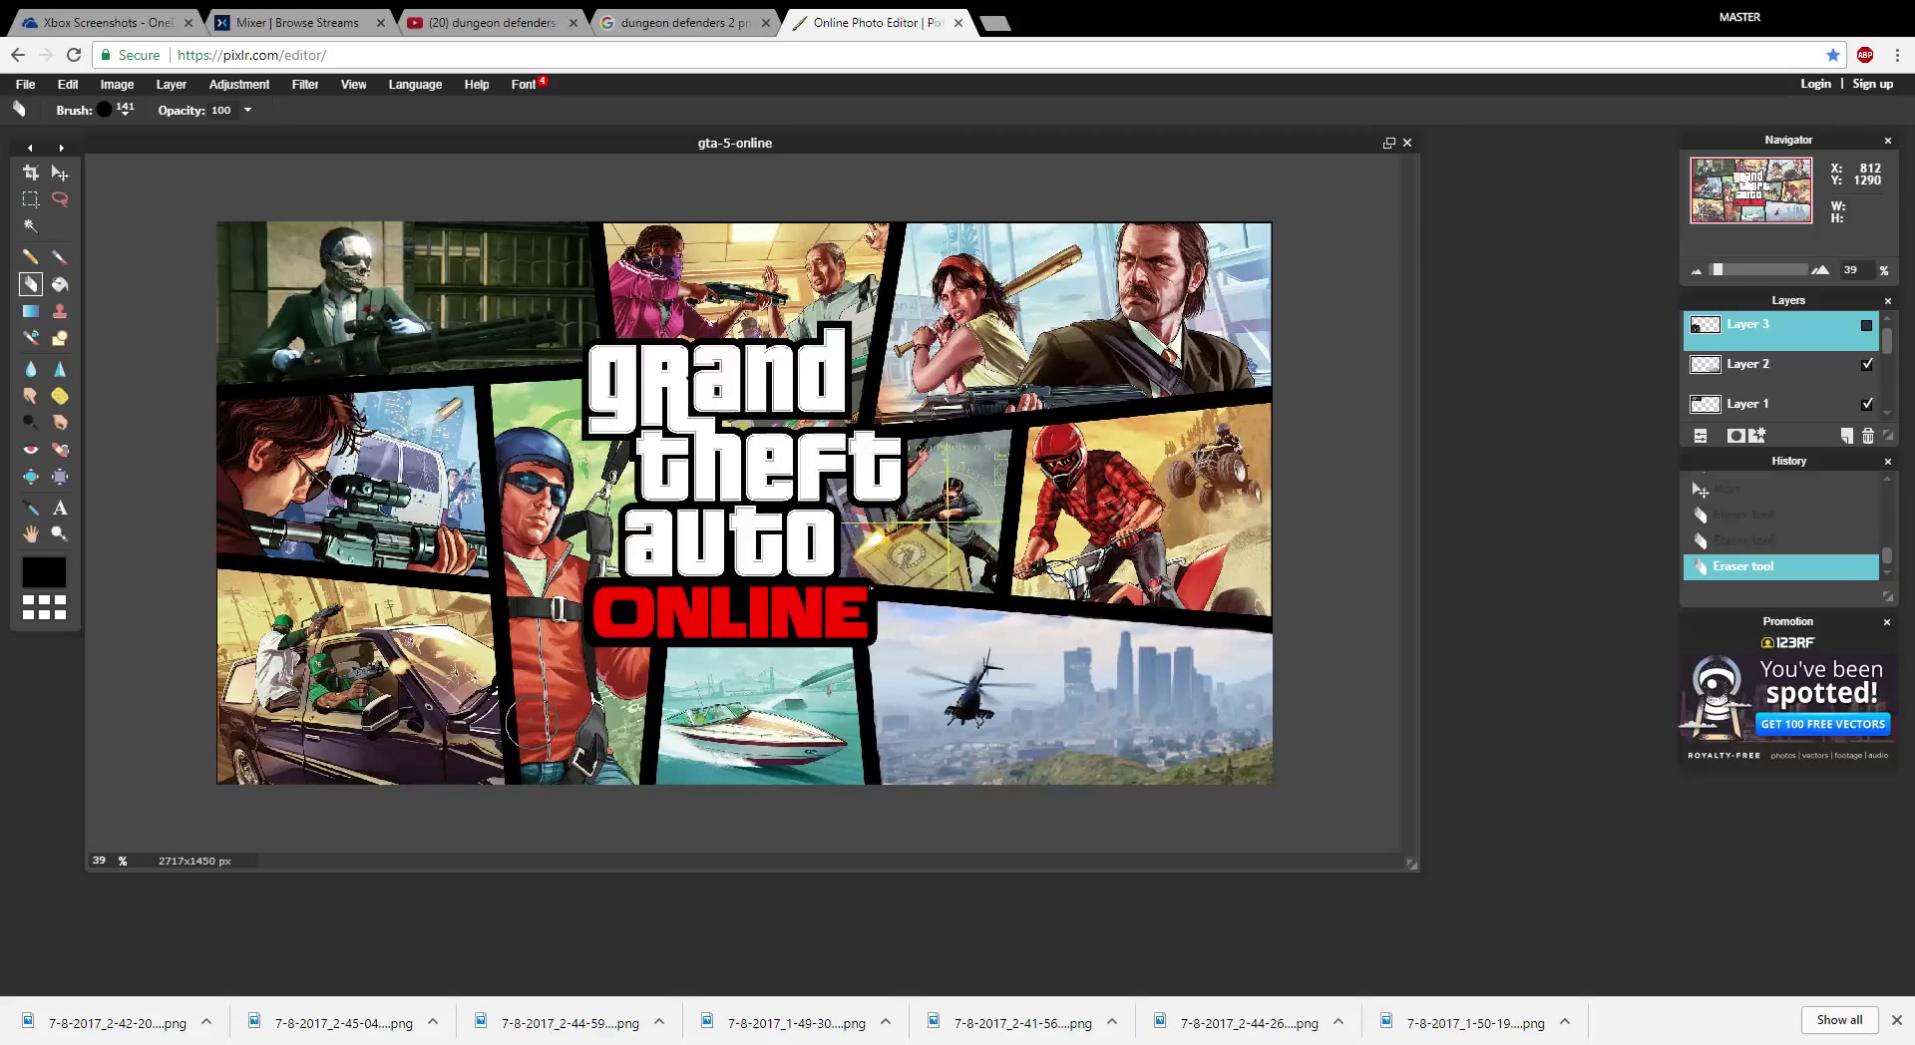
- Erase the hidden Layer 3 picture where it overlaps the bottom of the skydiver panel and show Layer 3 again
click(533, 786)
click(1866, 324)
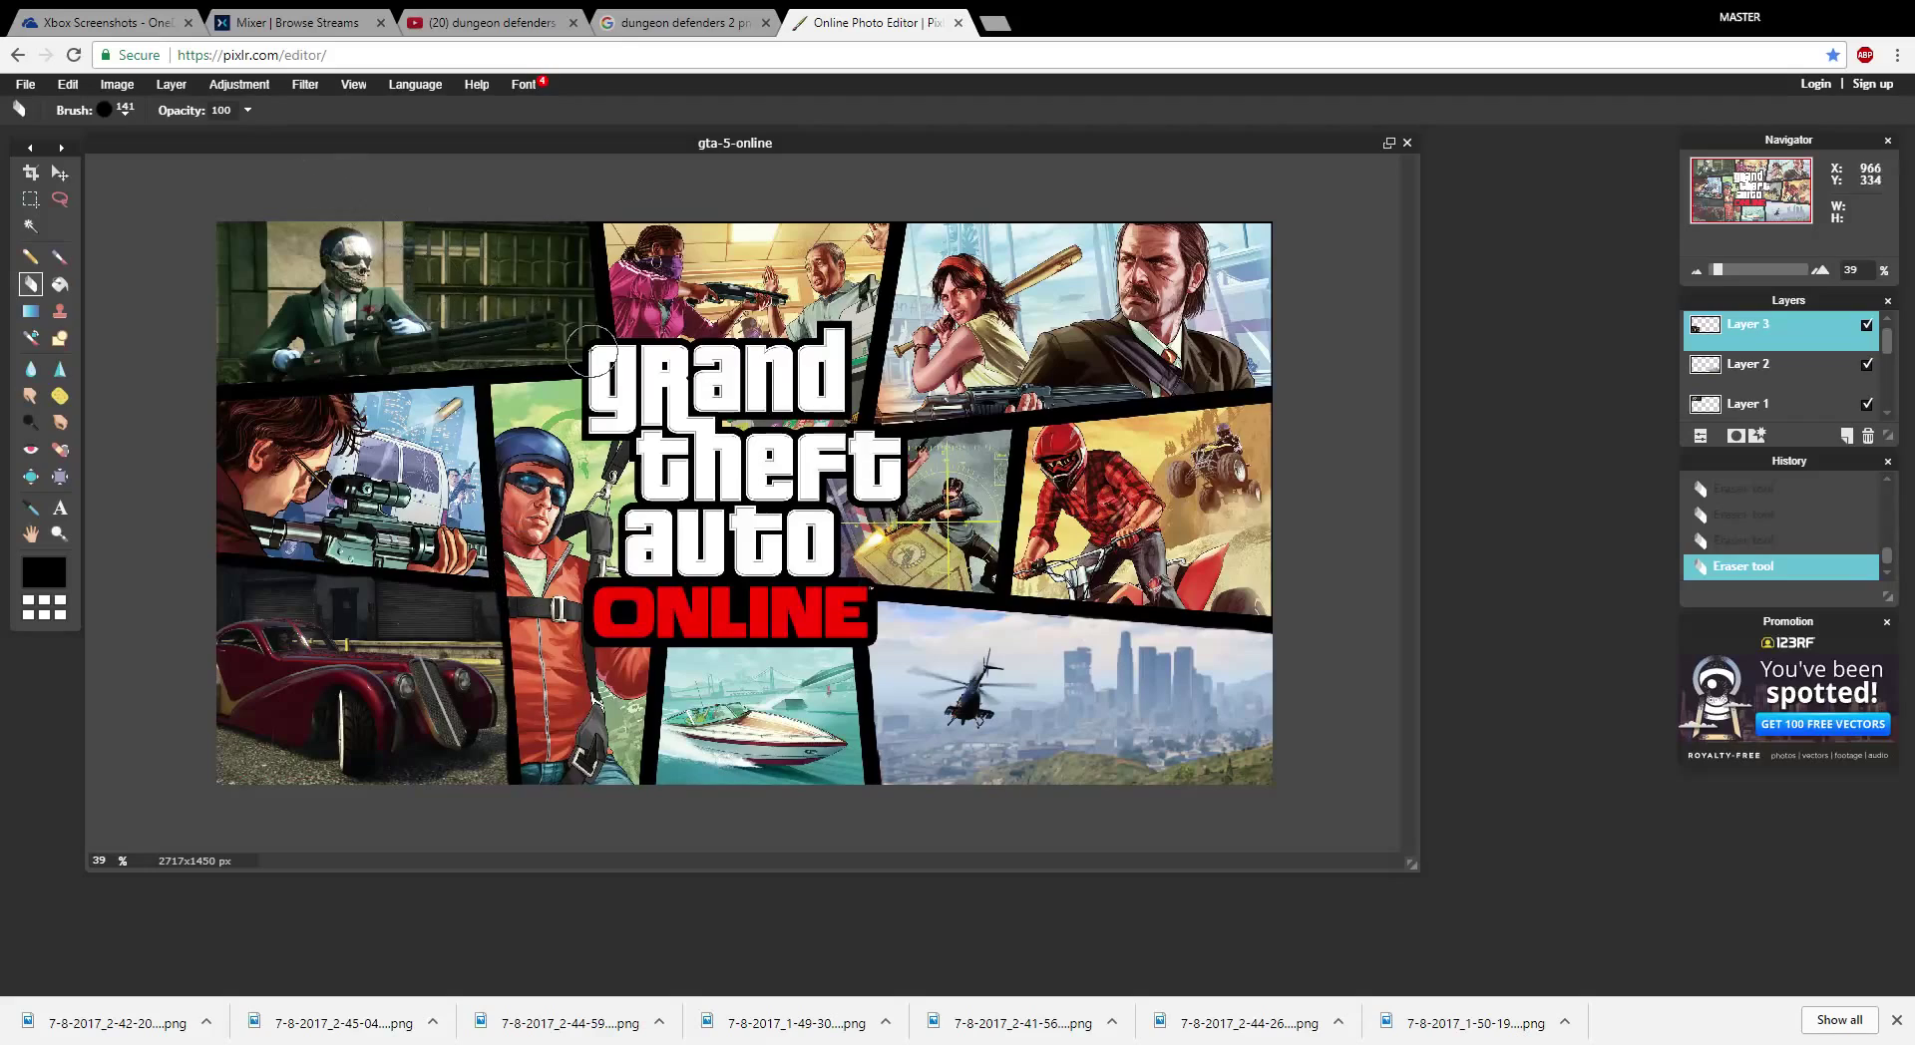
- Switch the eraser to the soft 70 px brush and clean the car picture's right edge along the black border
scroll(591, 351, up, 5)
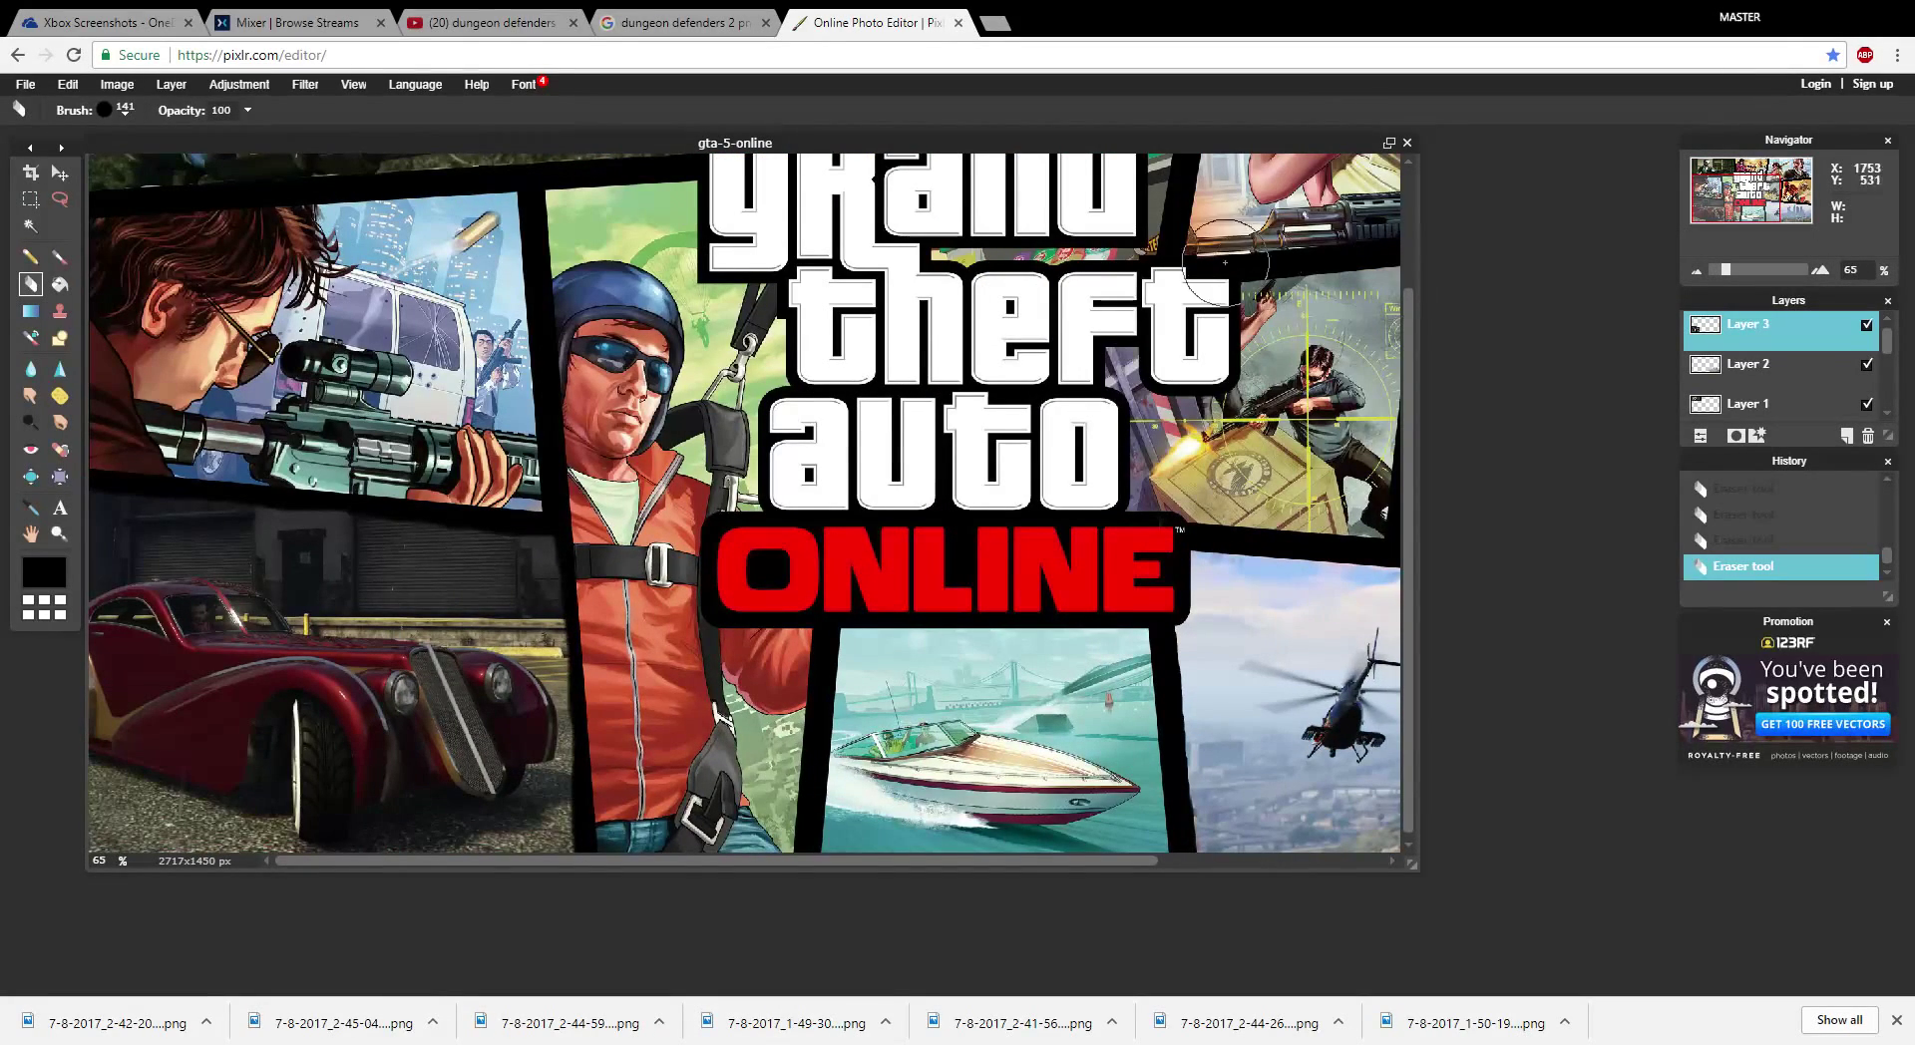
scroll(743, 498, up, 2)
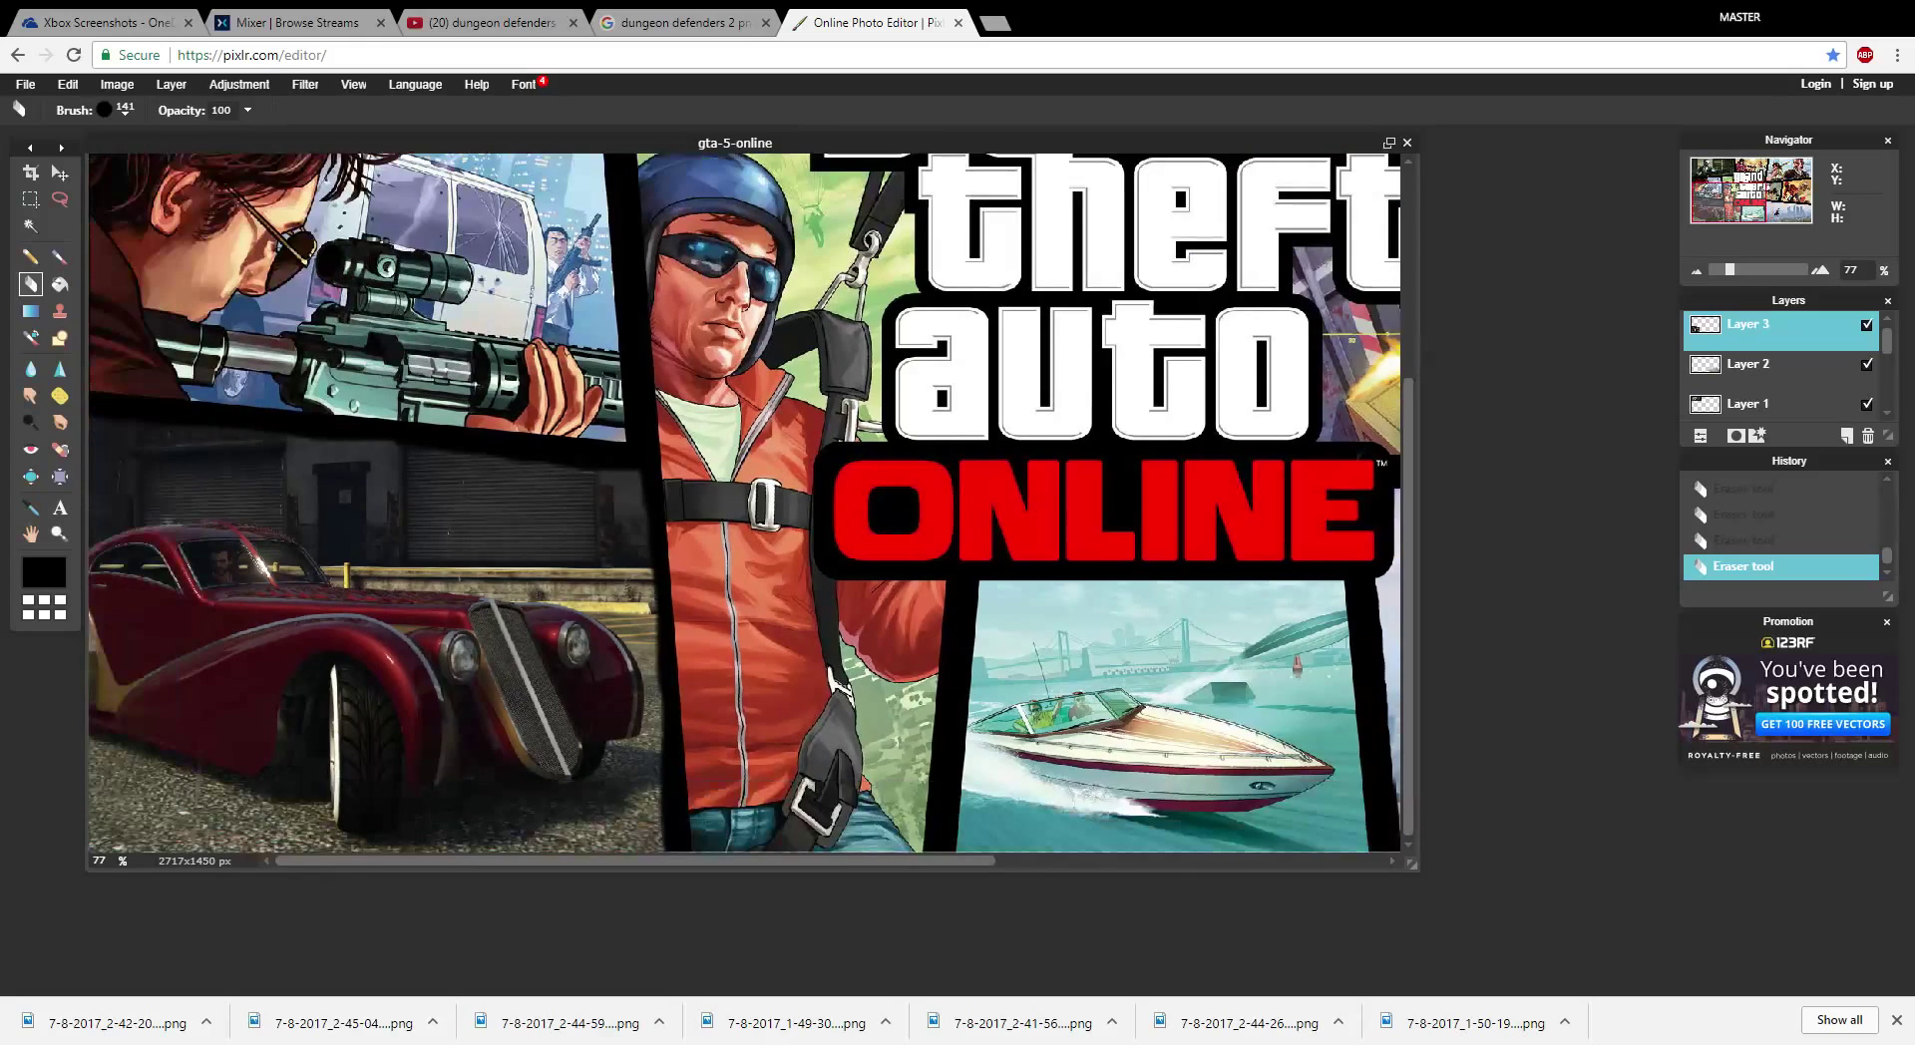
scroll(1313, 267, up, 1)
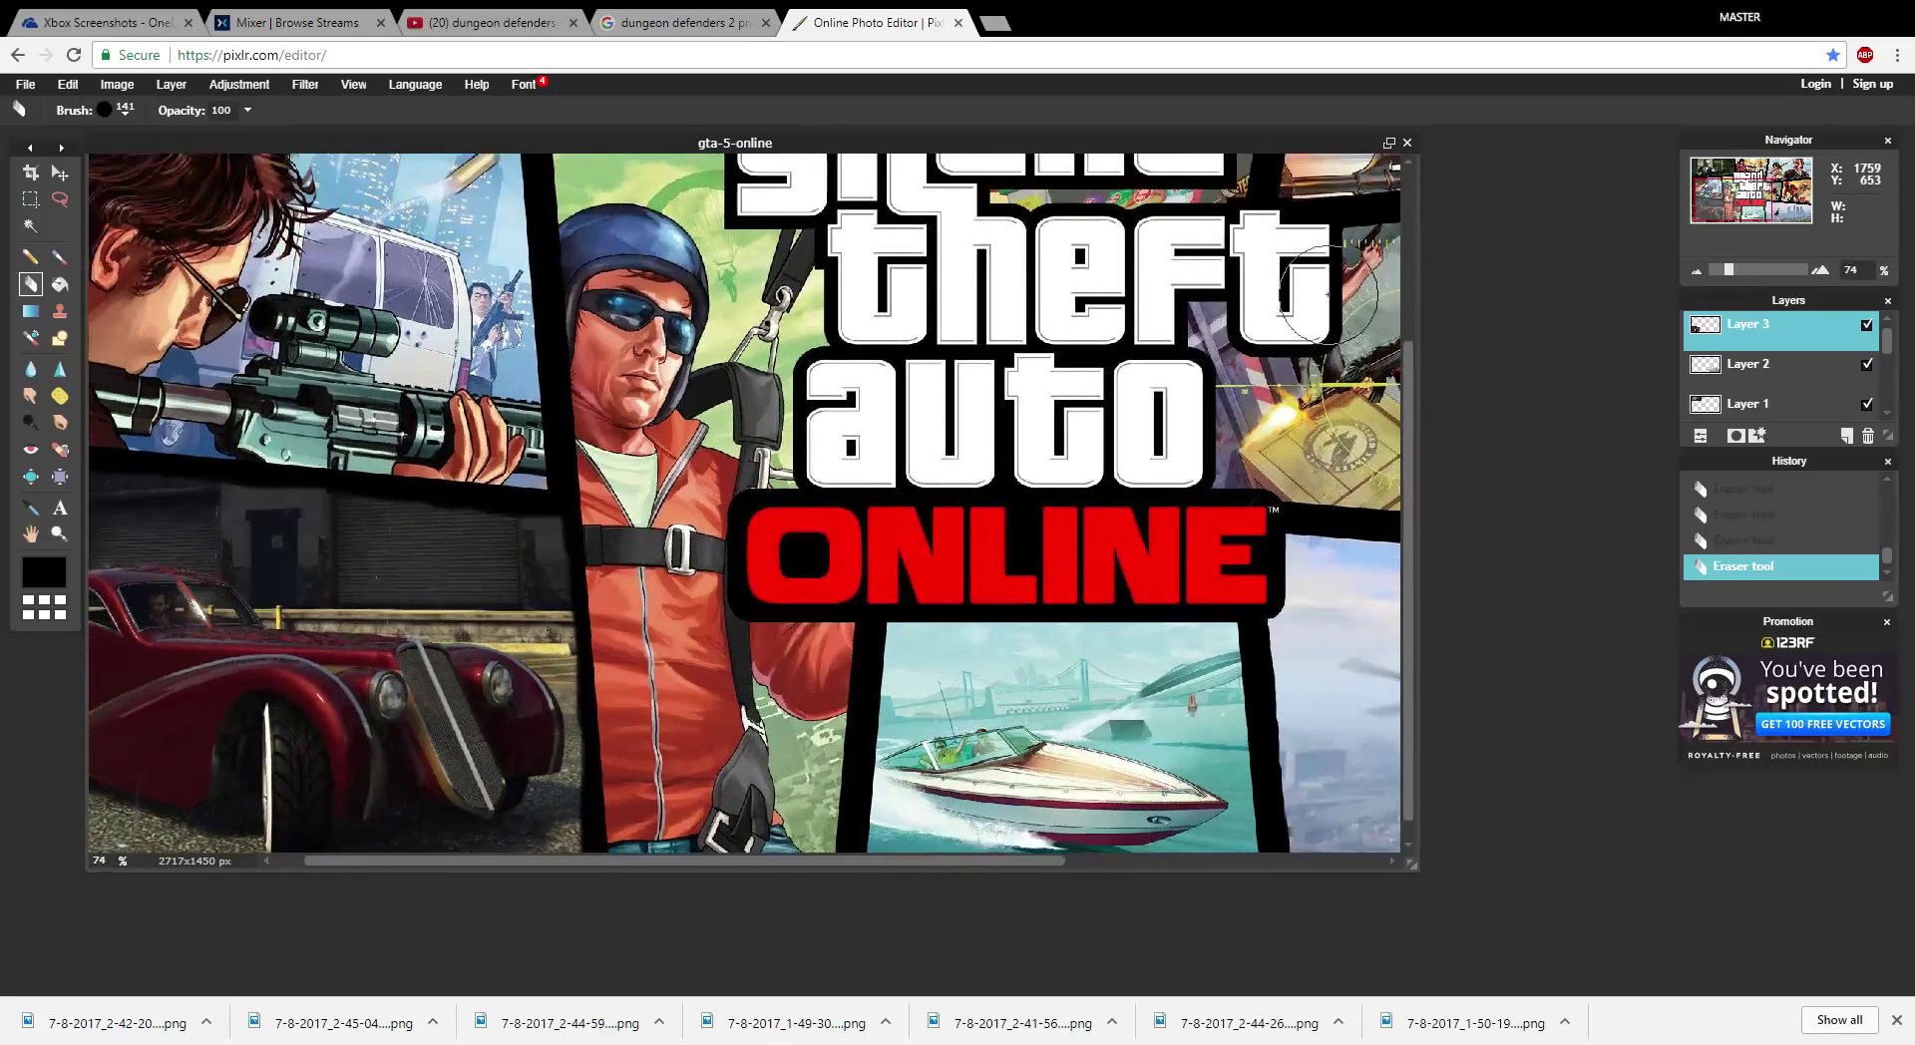
scroll(1313, 268, up, 1)
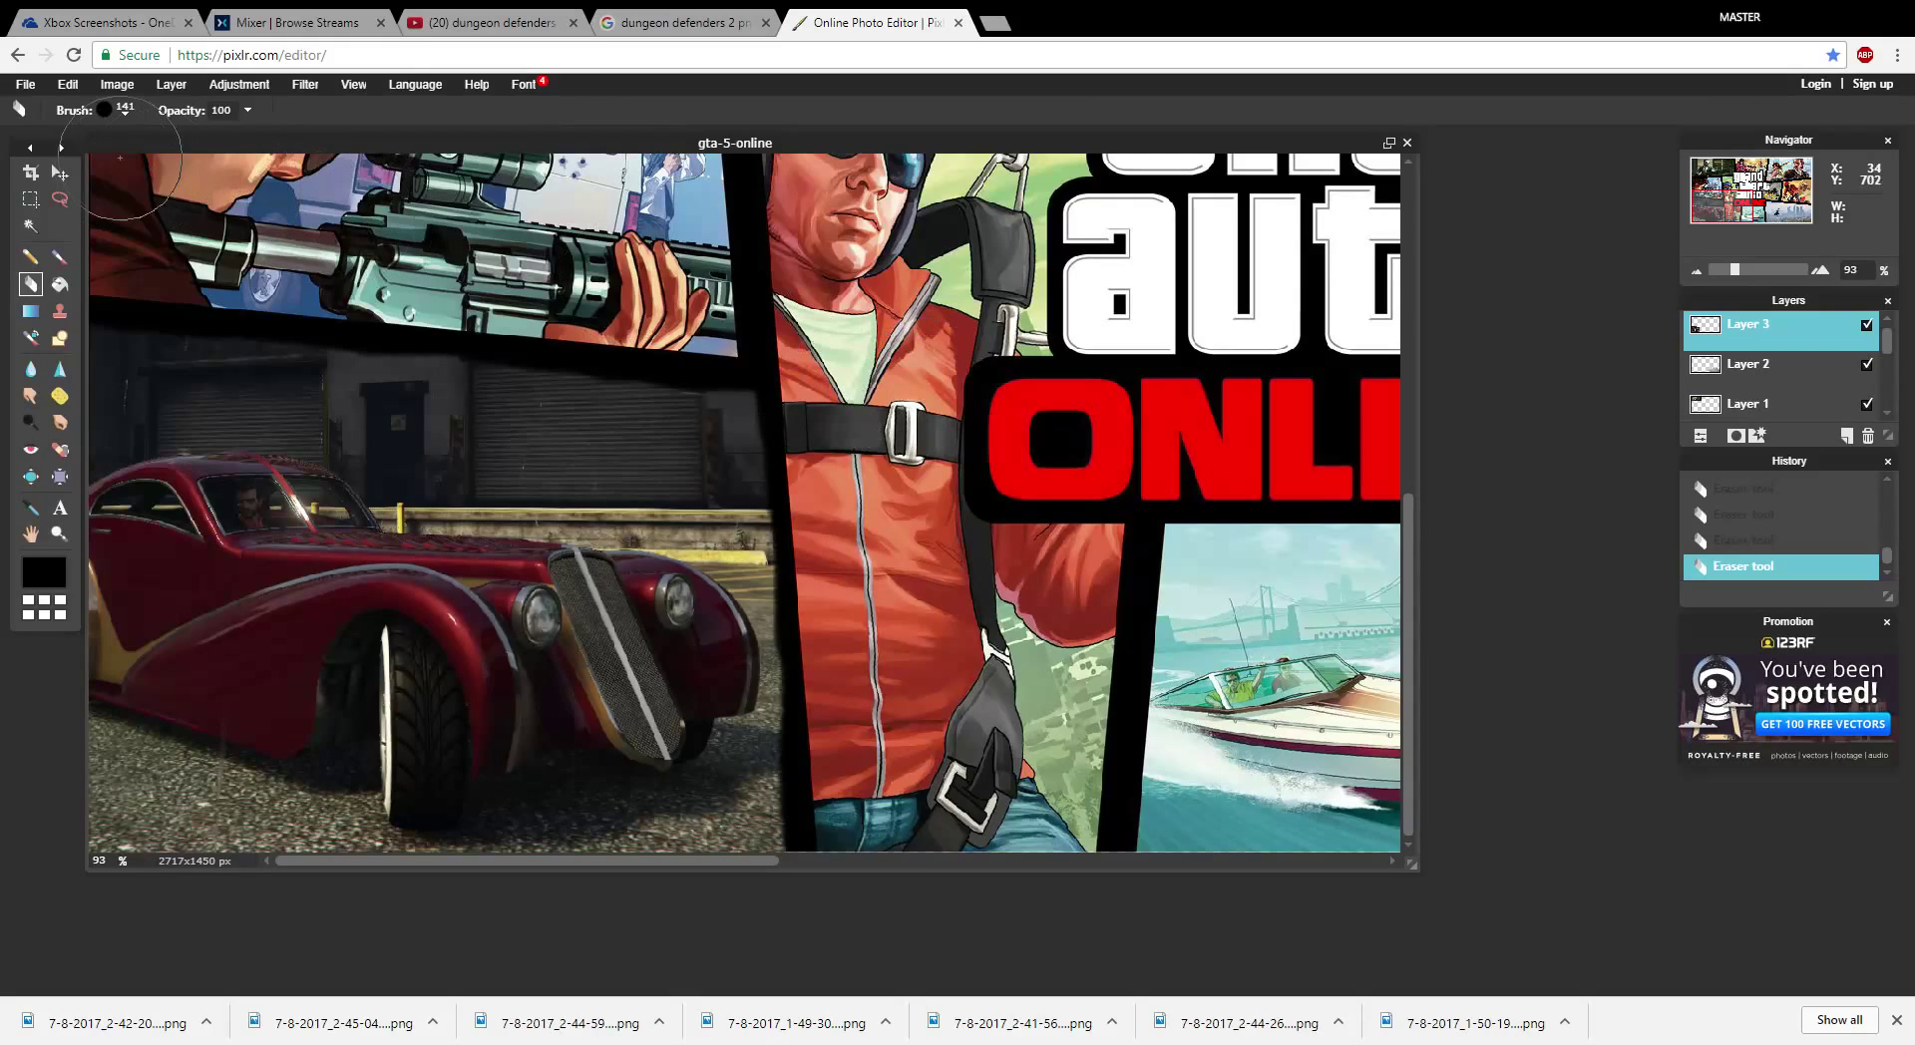
click(124, 110)
click(322, 198)
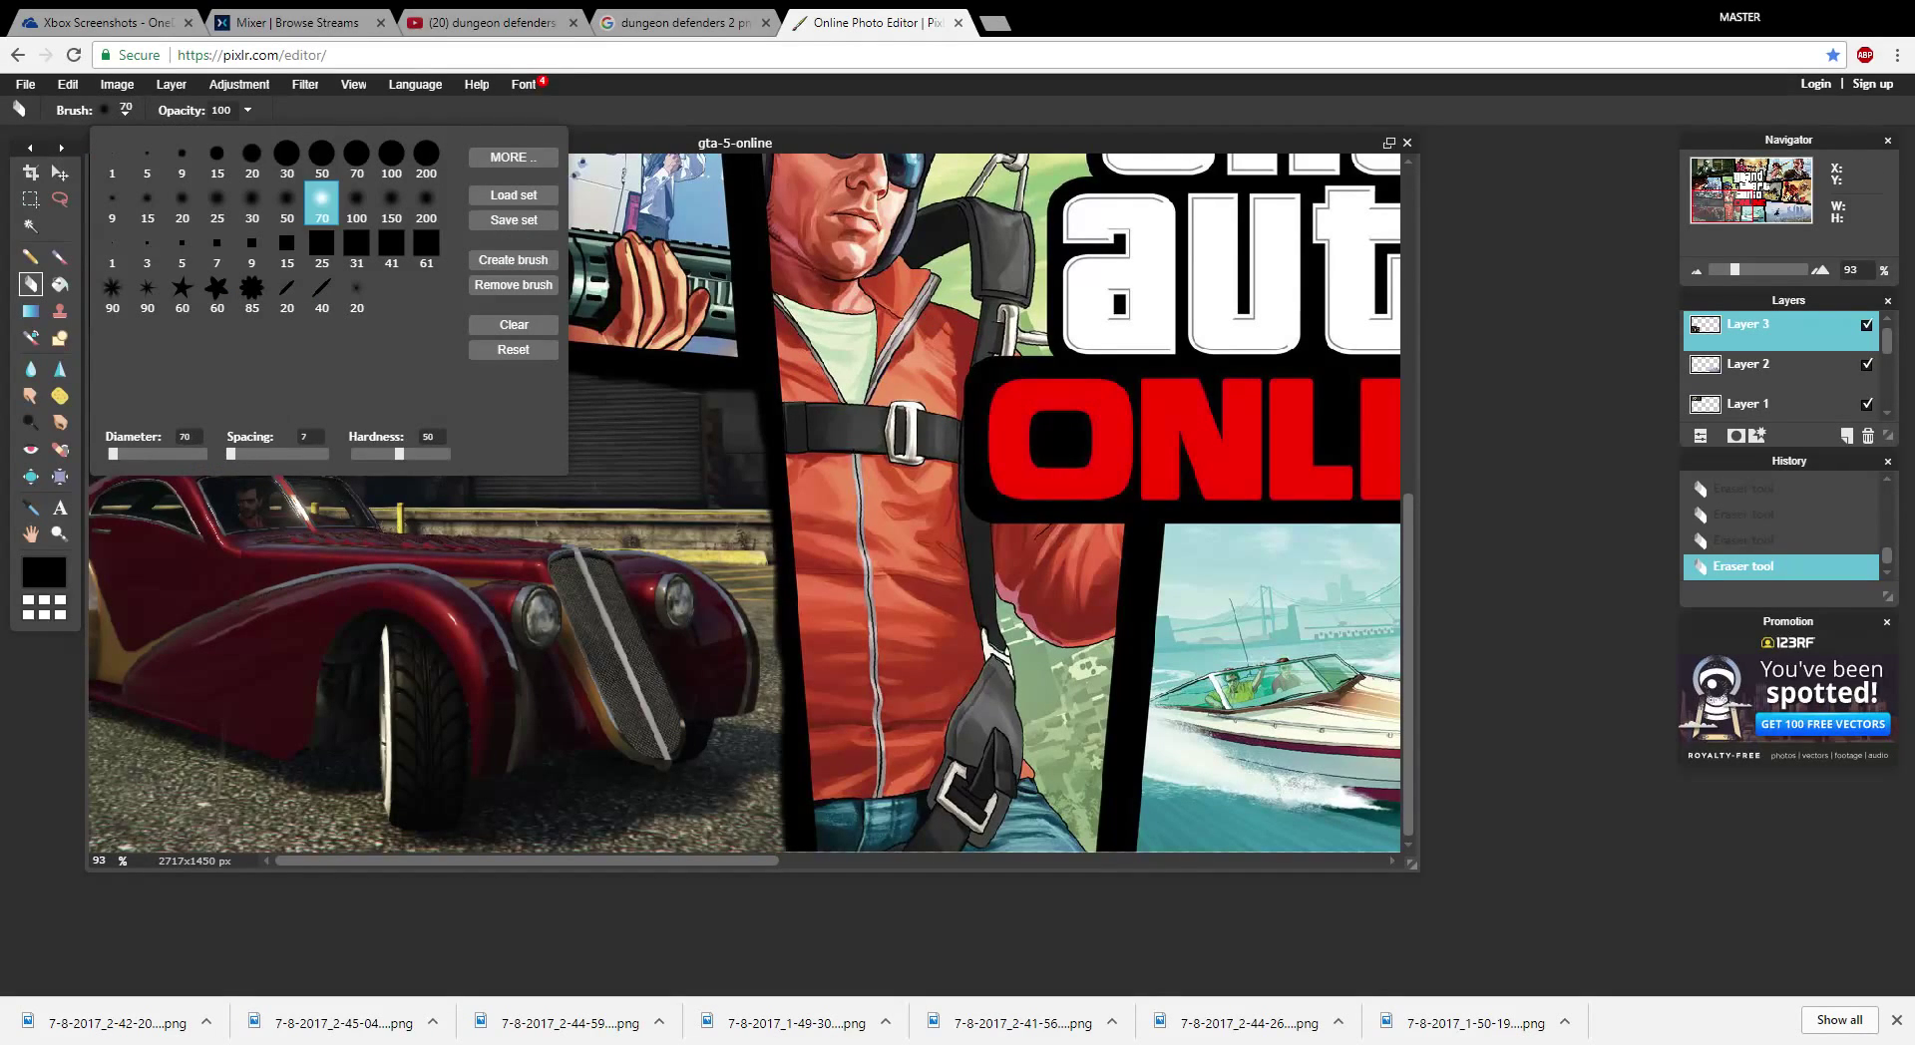
click(779, 455)
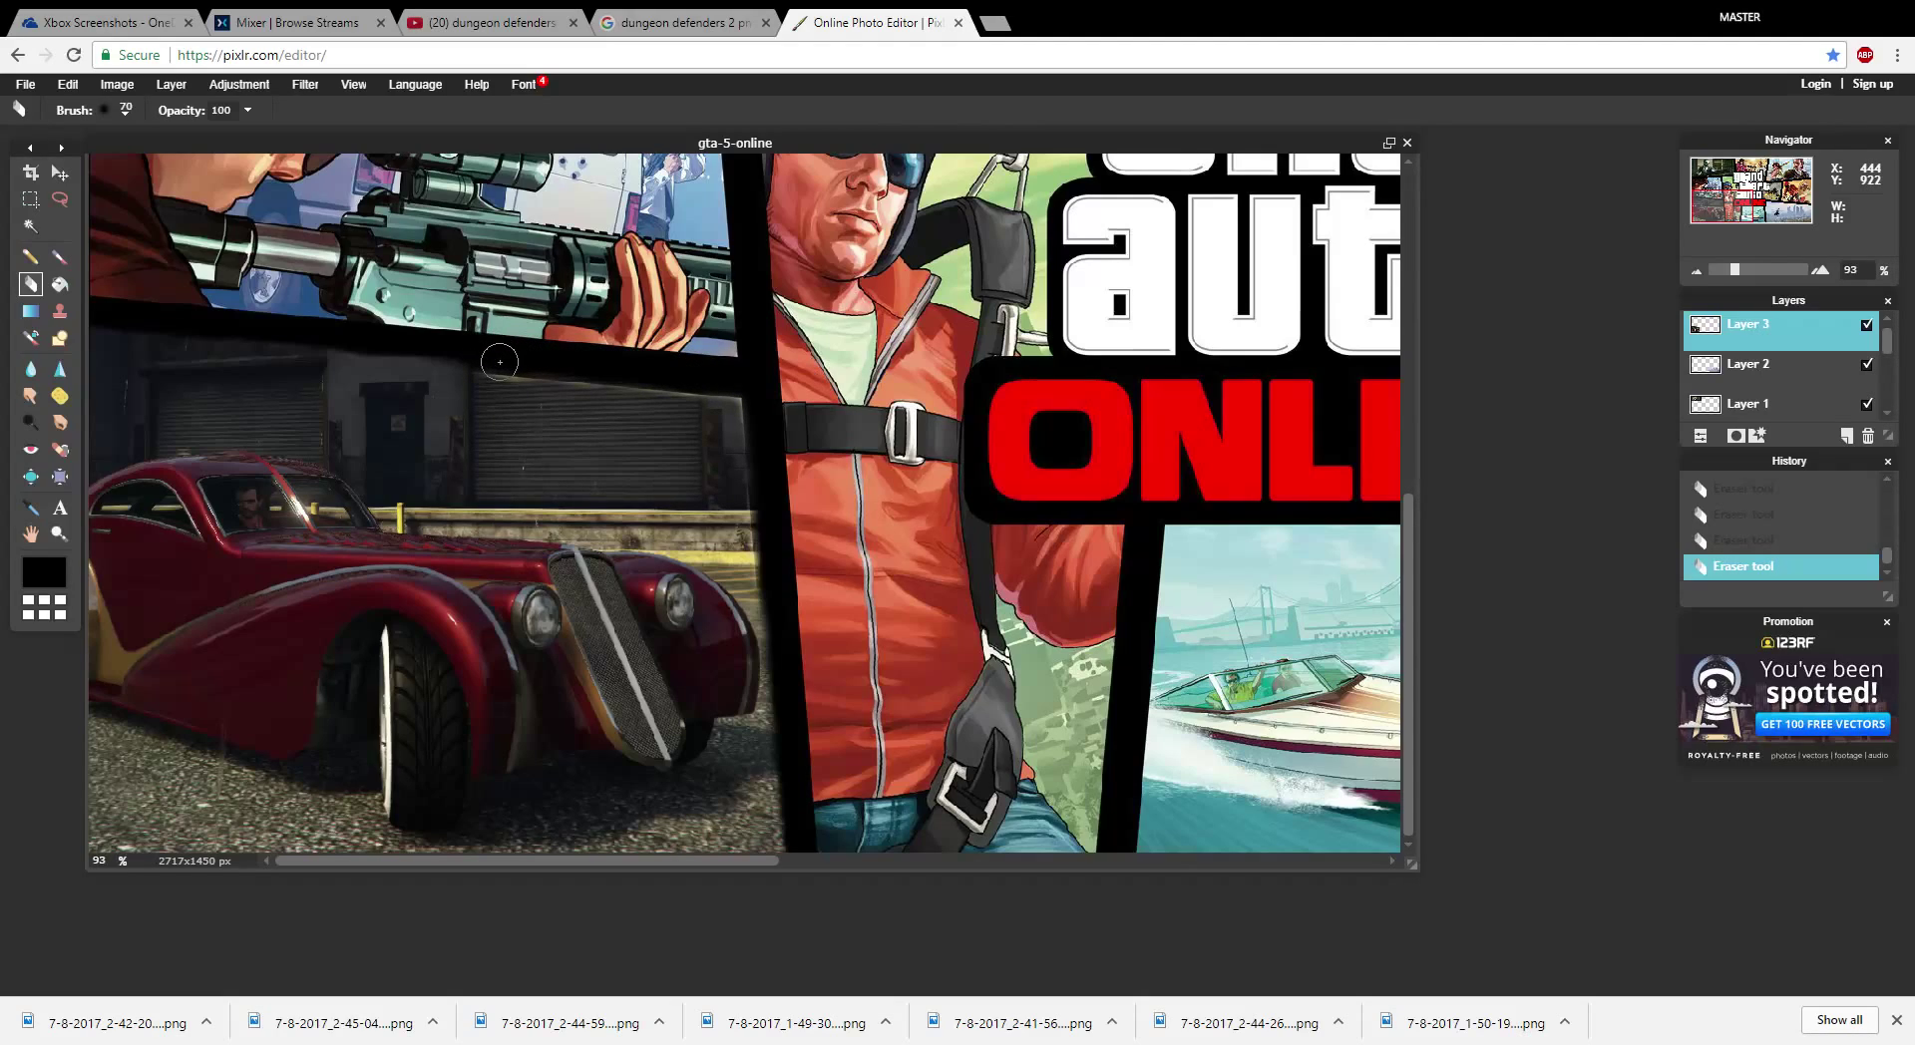
key(ctrl+z)
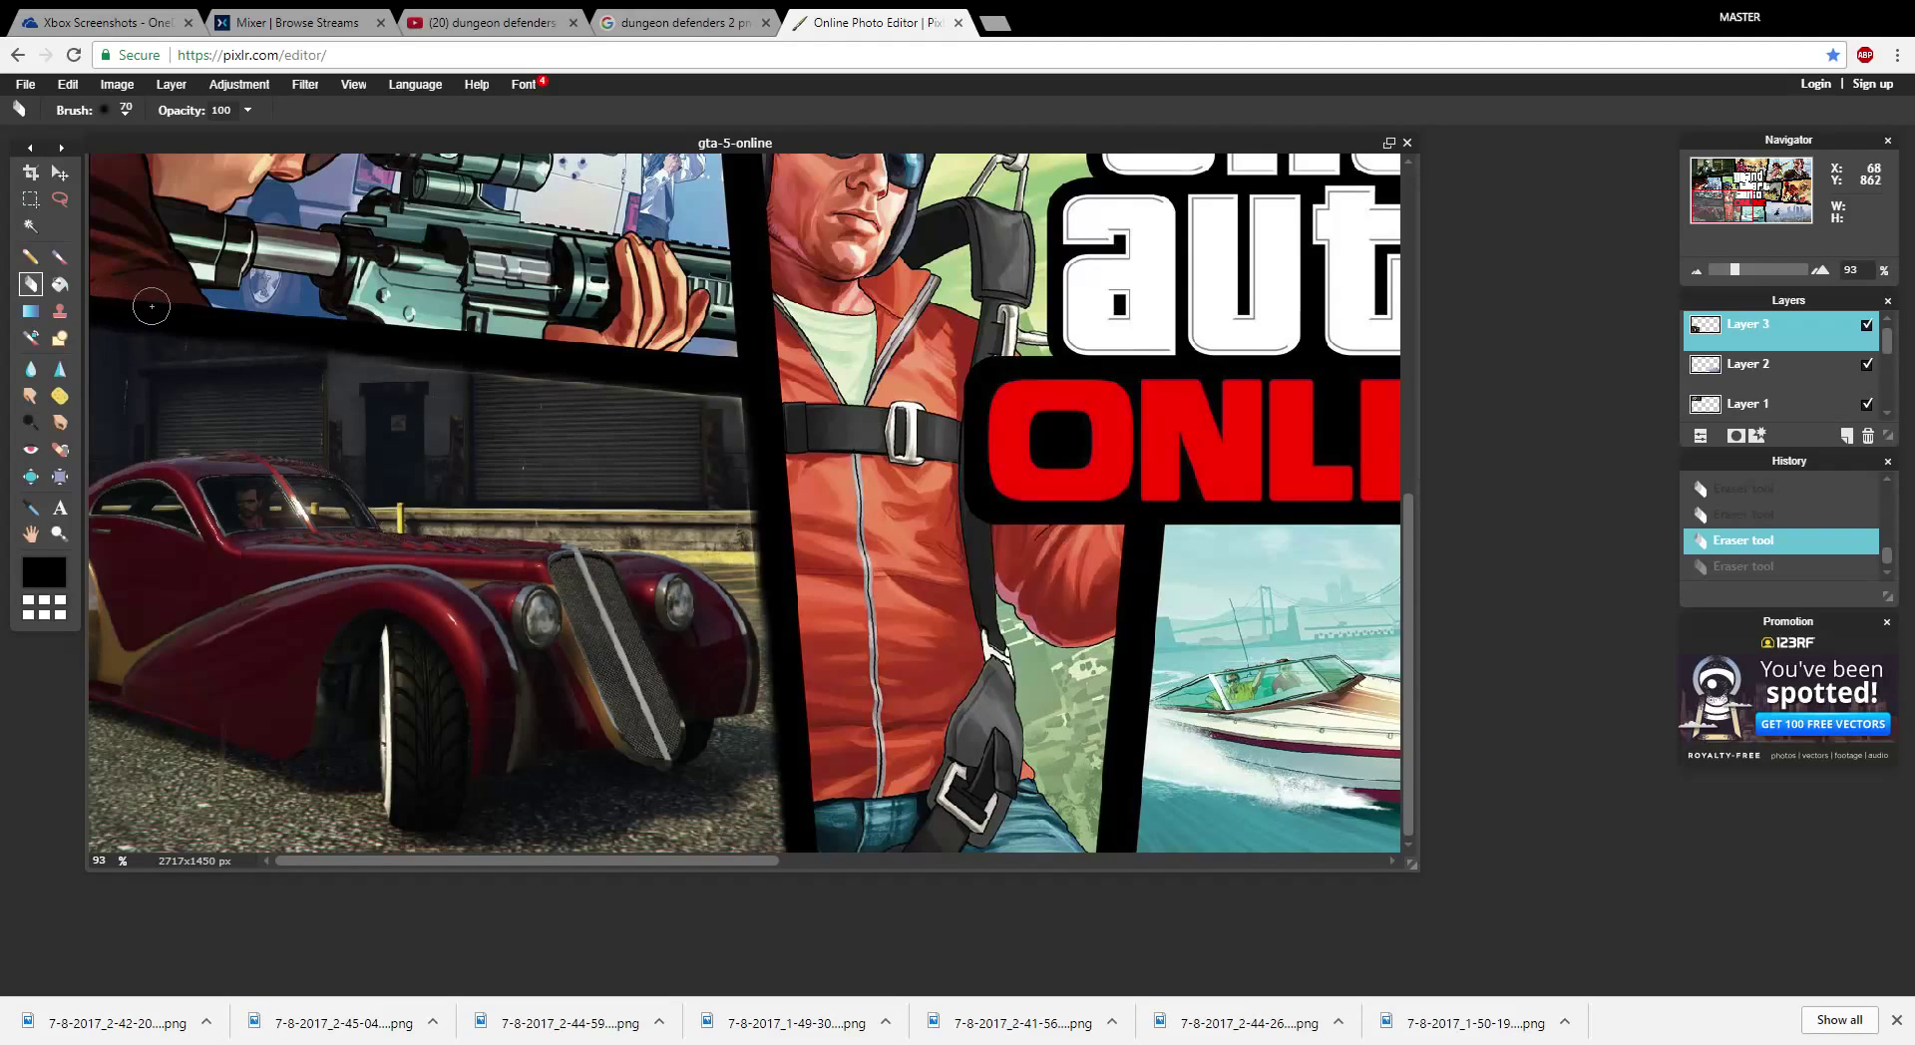
drag(198, 317, 351, 333)
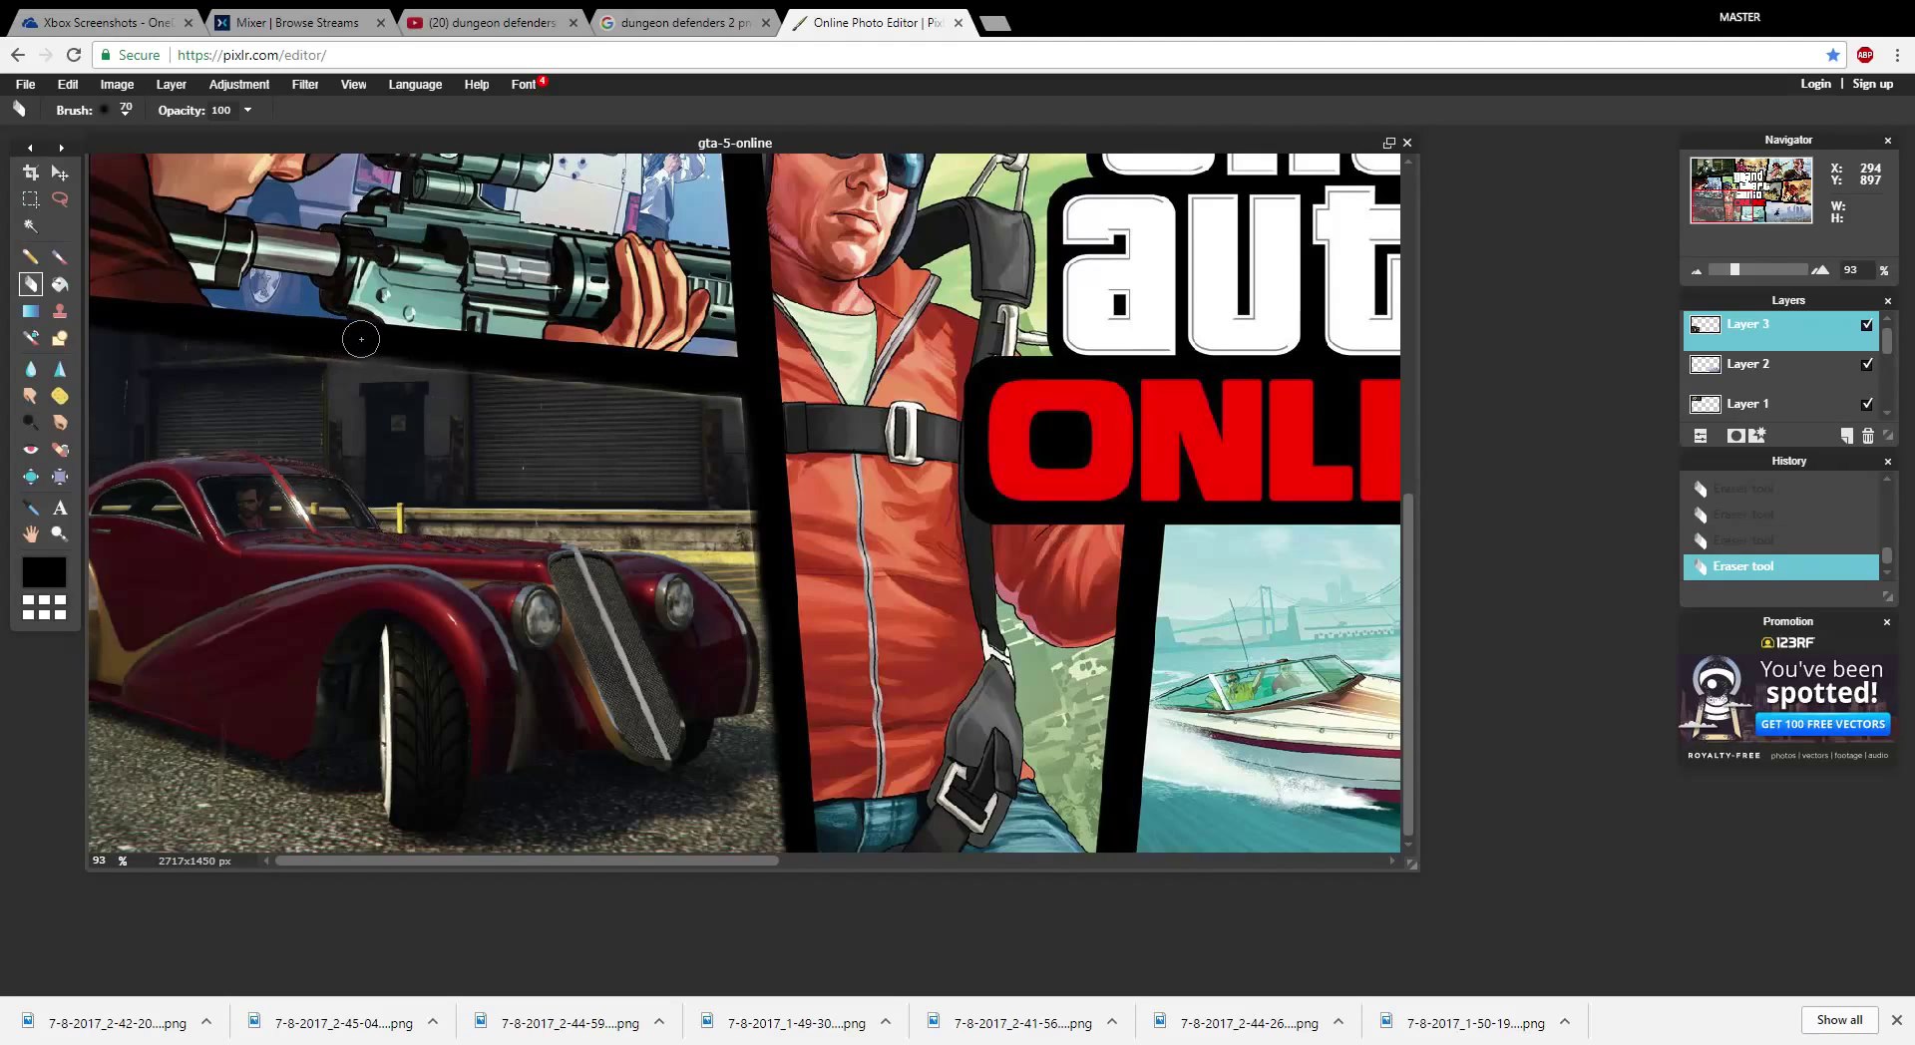
key(ctrl+z)
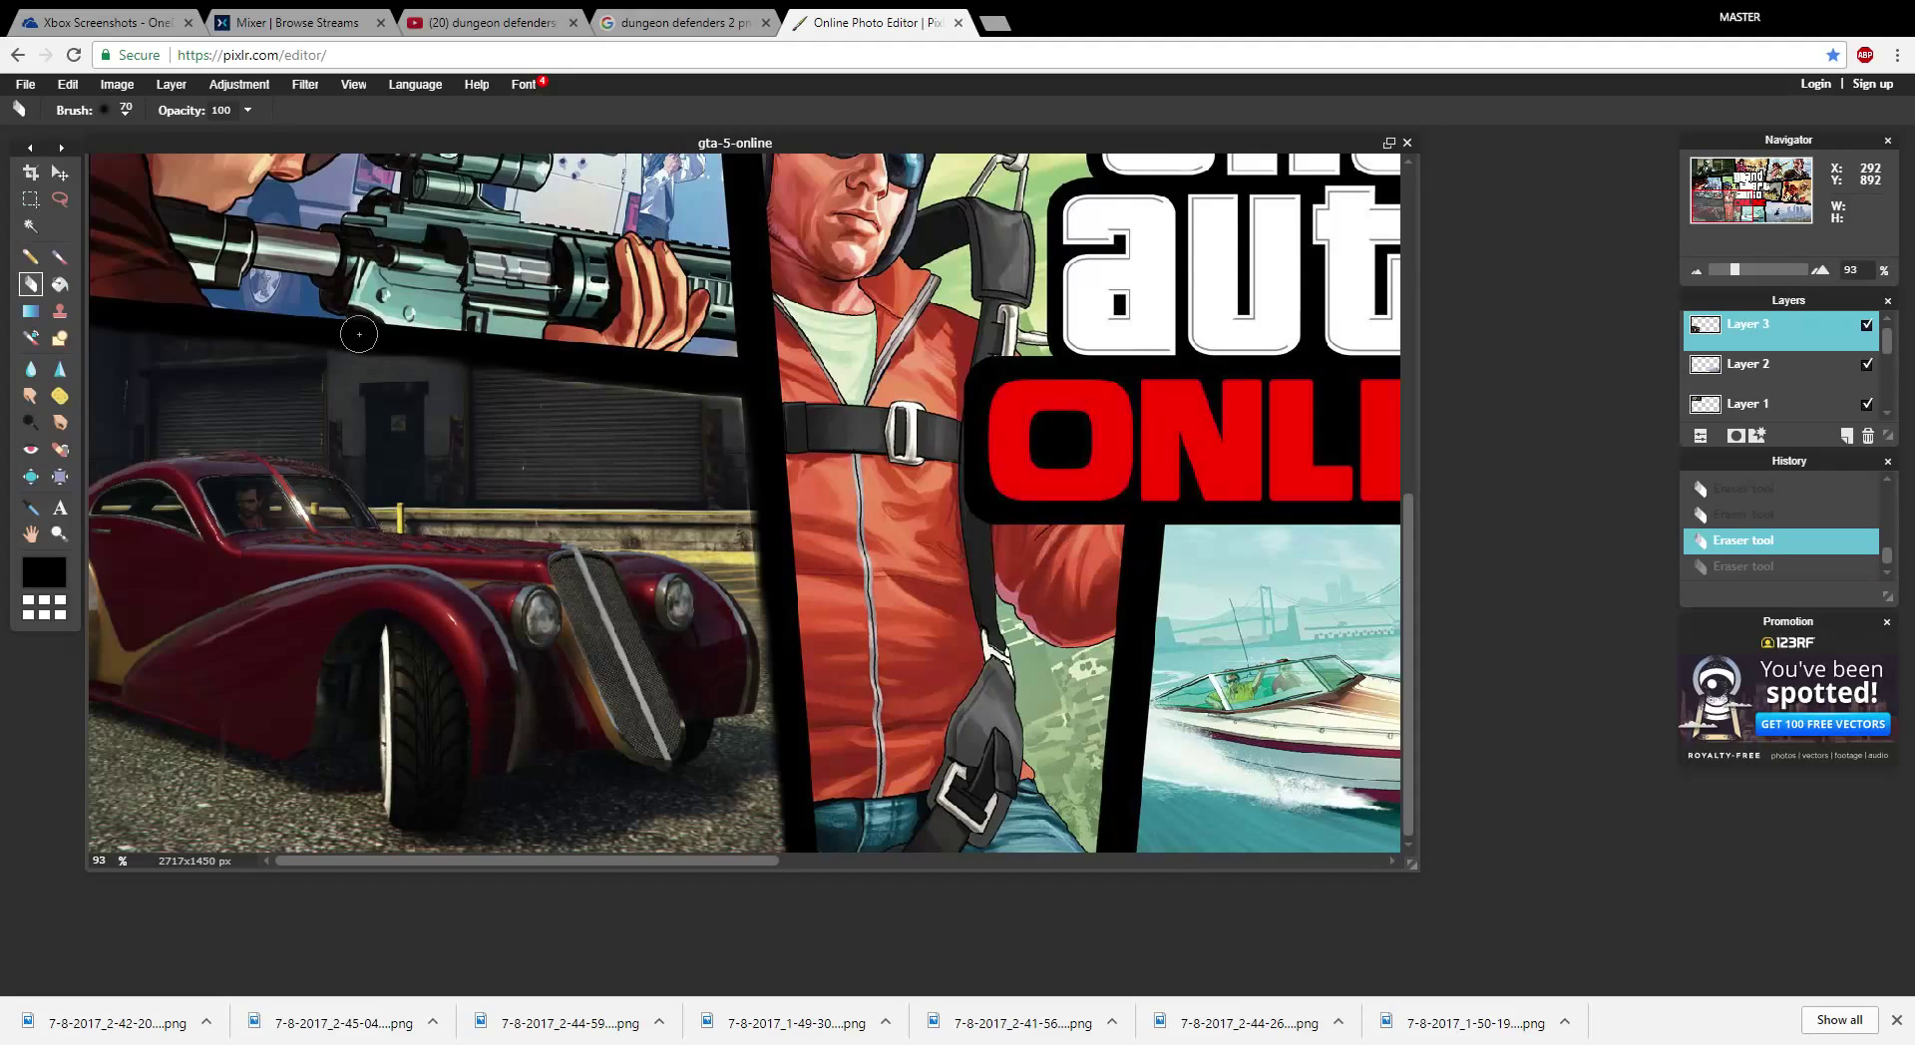
key(ctrl+y)
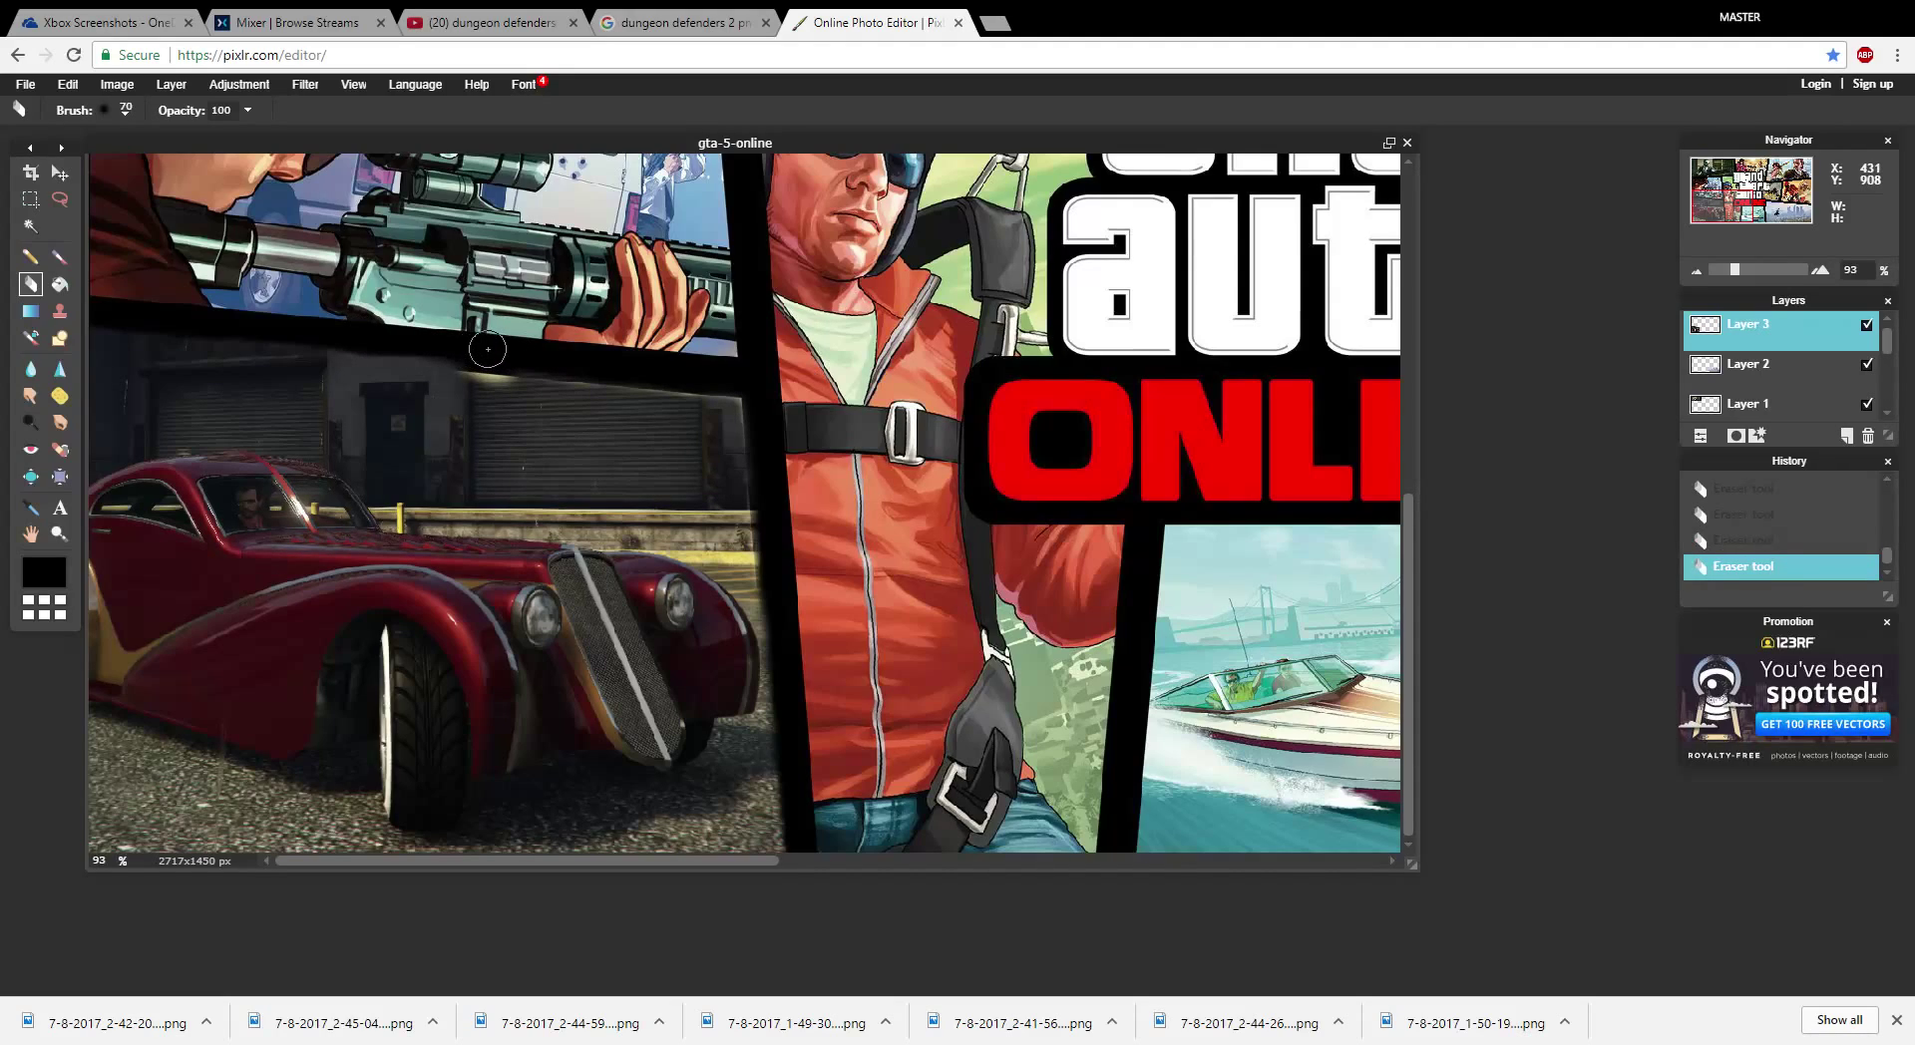
key(ctrl+z)
key(ctrl+y)
key(ctrl+z)
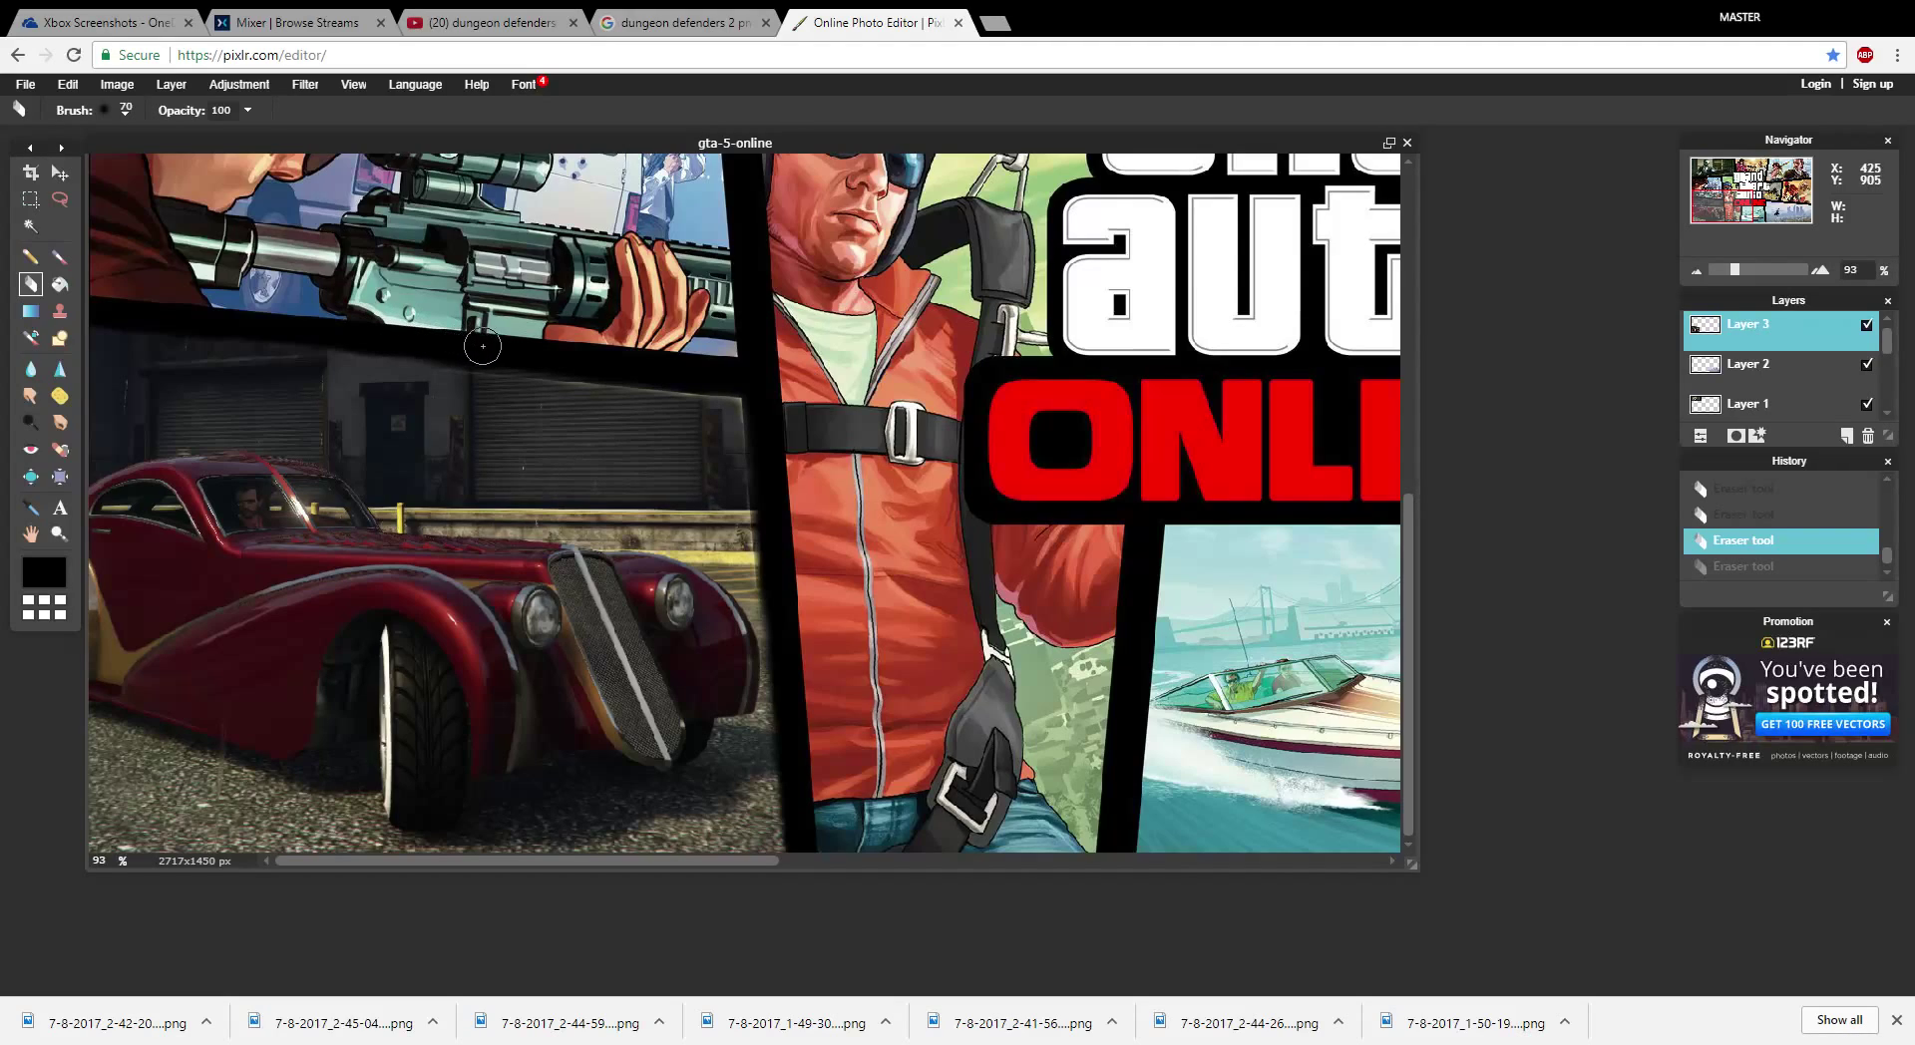
key(ctrl+y)
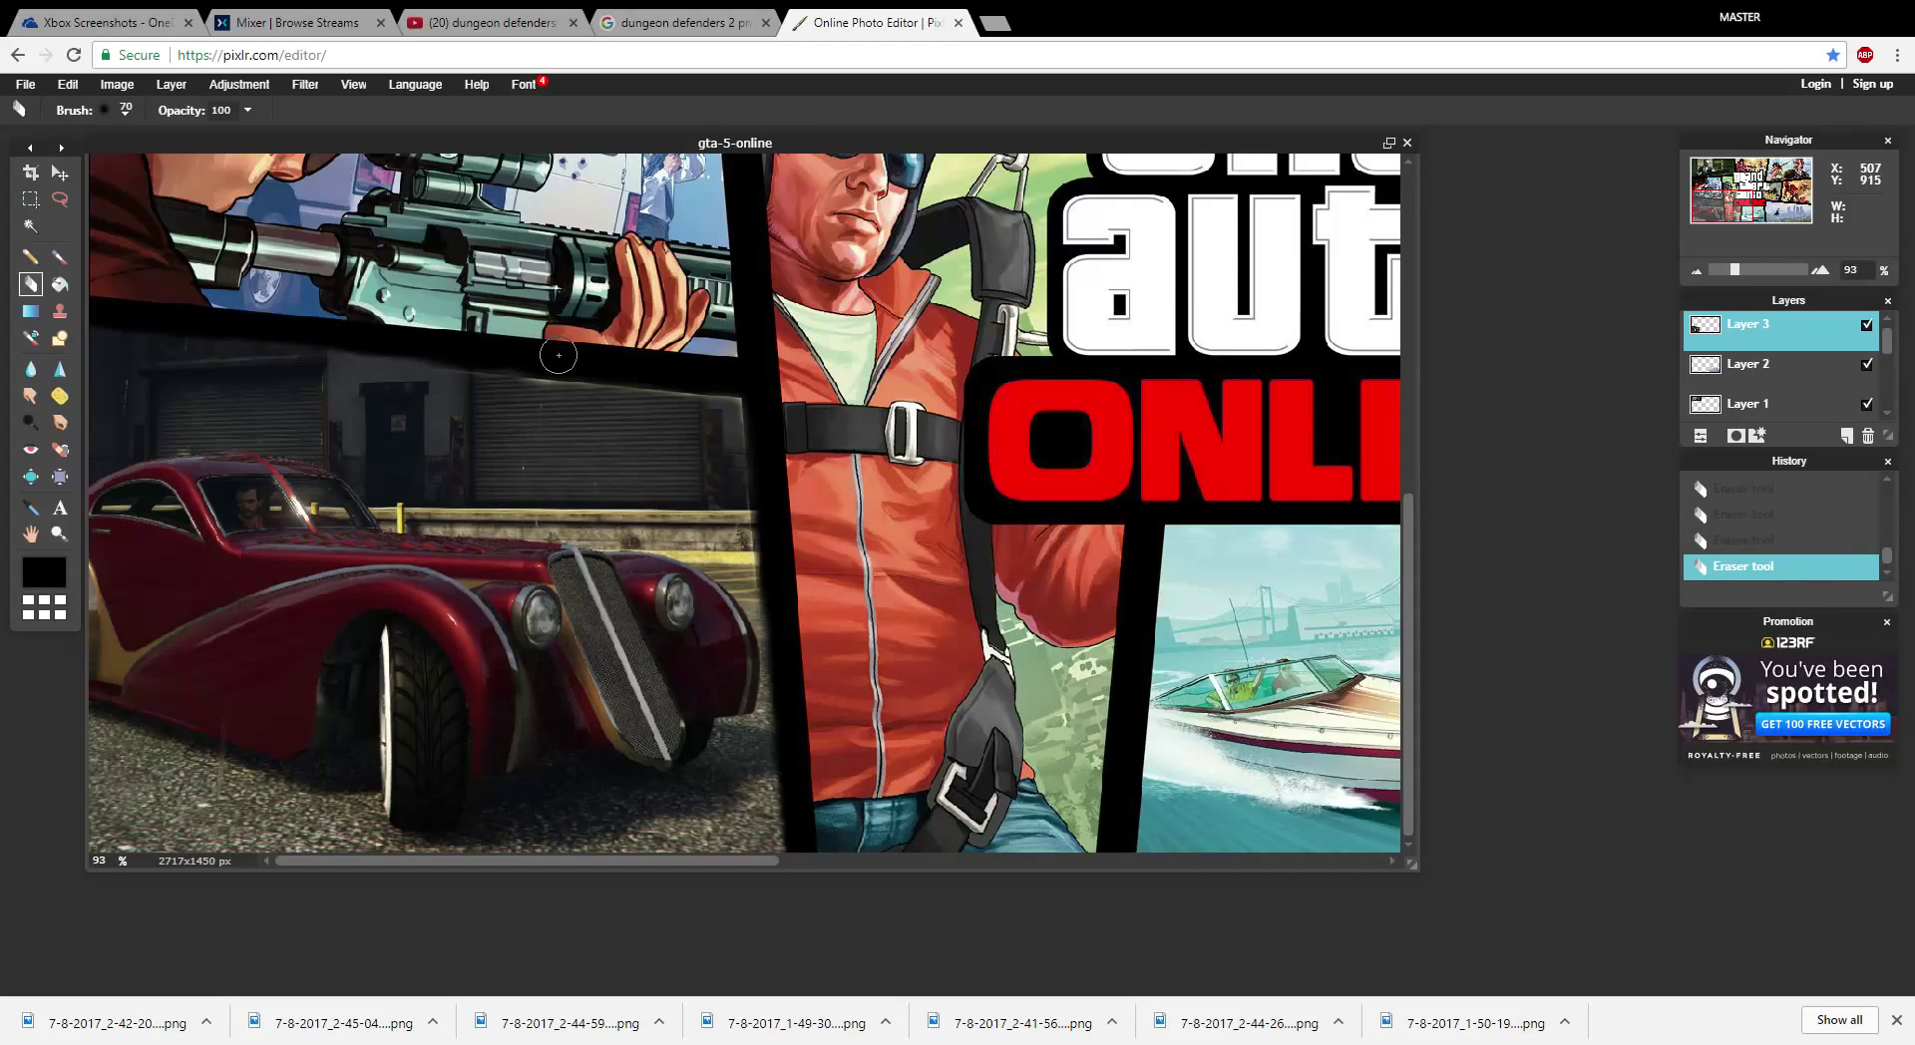
key(ctrl+z)
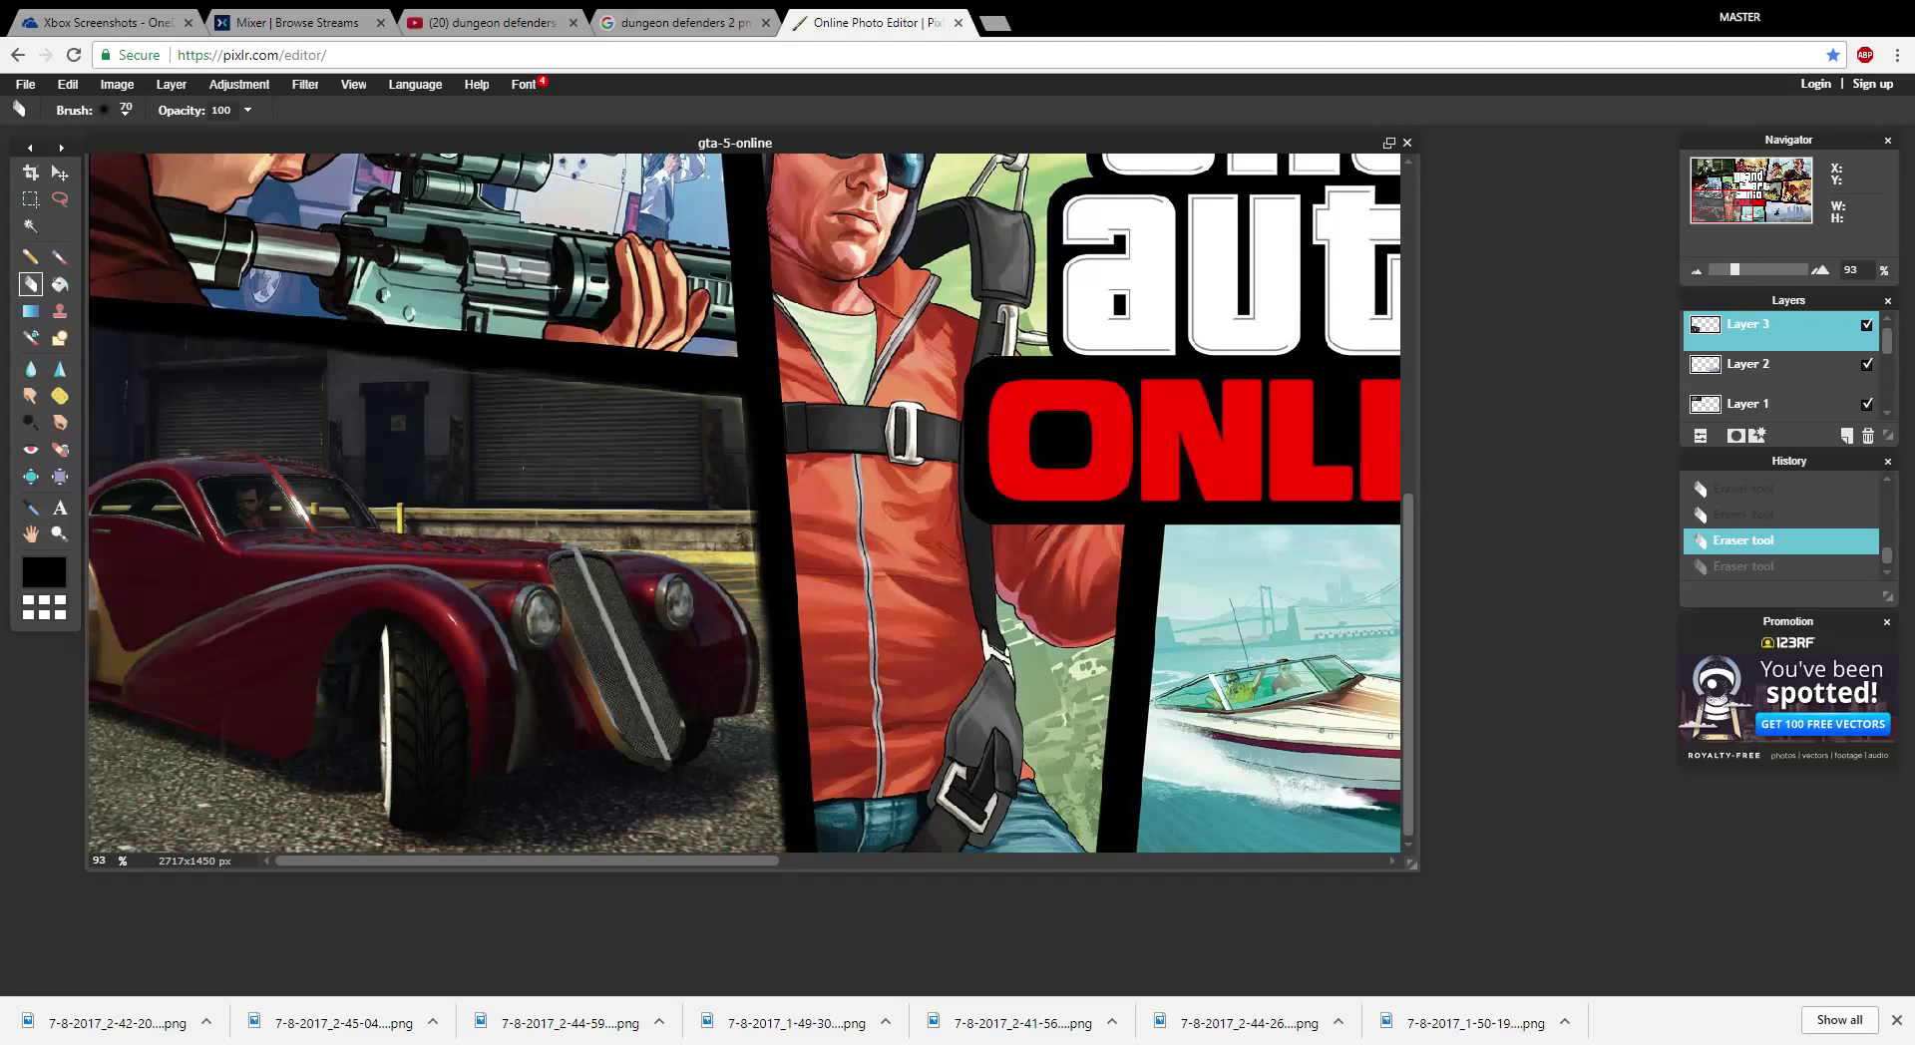
- Set the eraser to the soft 30 px brush, test a stroke on the car picture's top edge and undo it
click(125, 109)
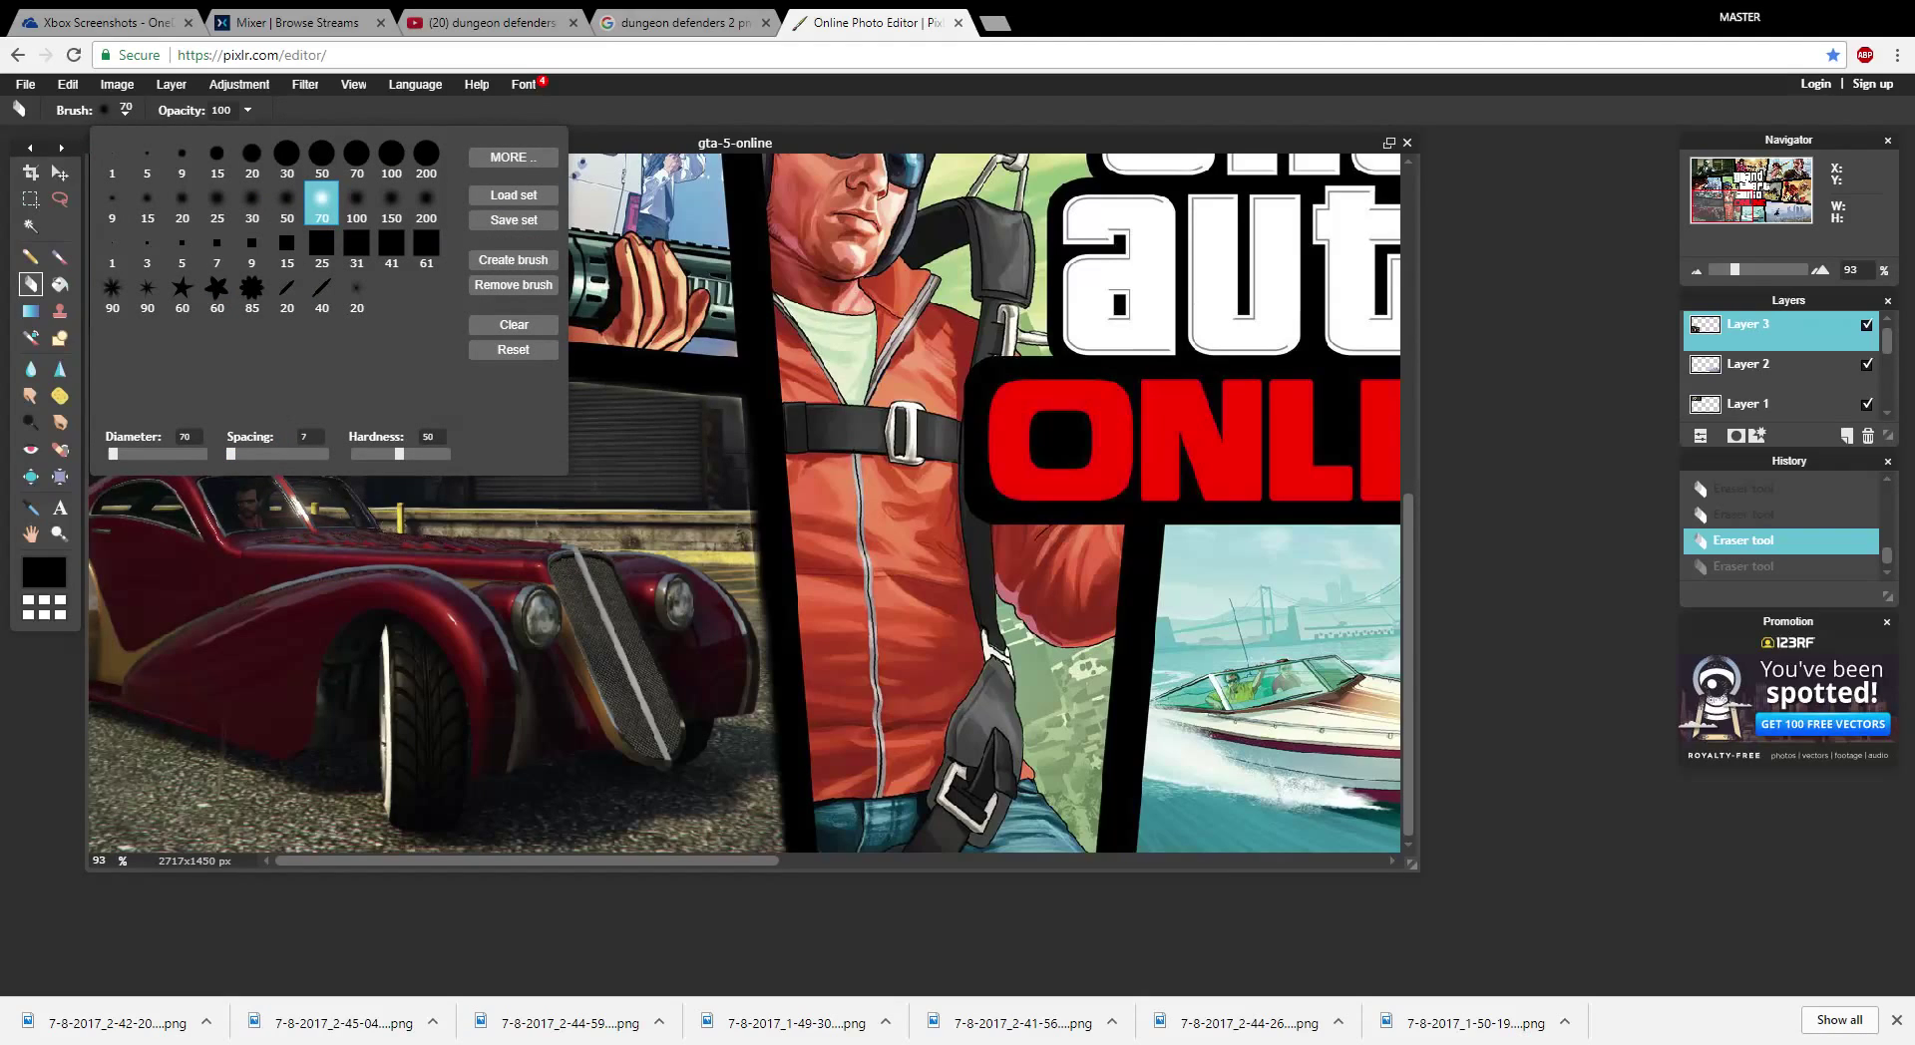
click(251, 203)
click(623, 373)
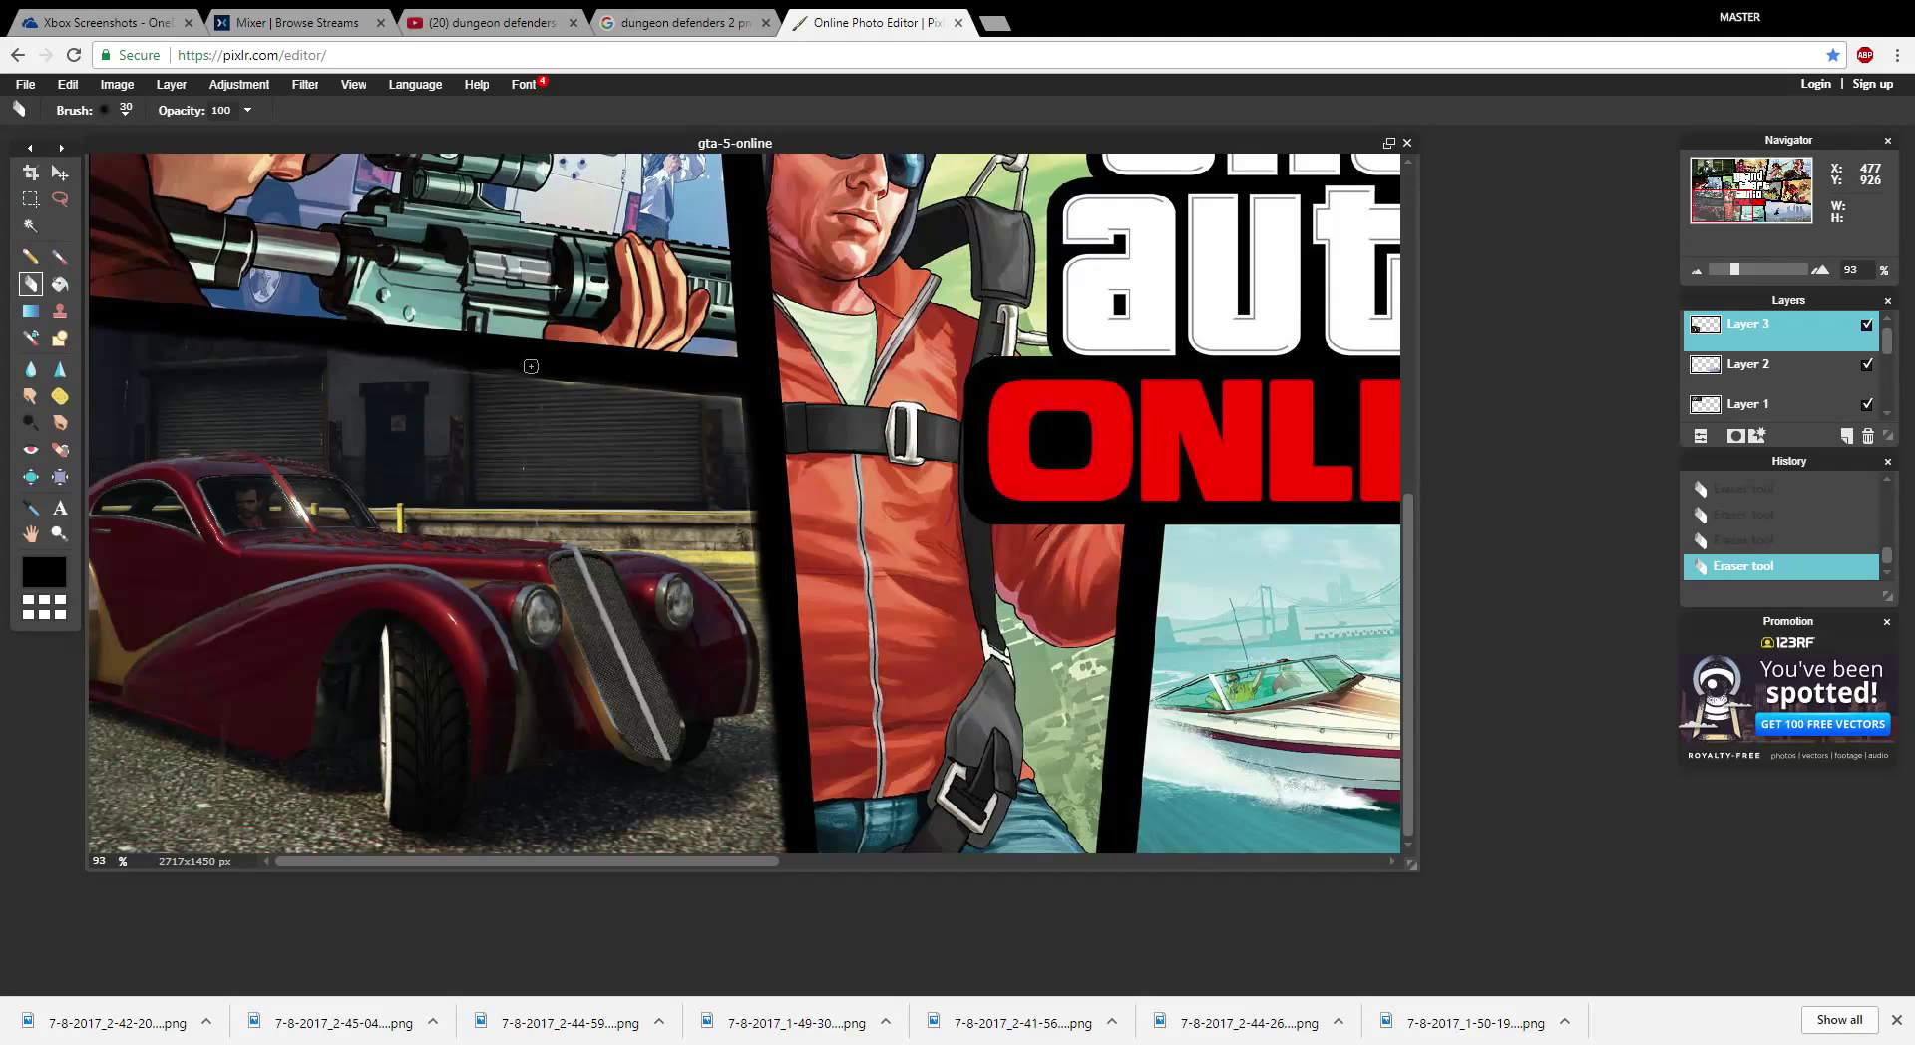
key(ctrl+z)
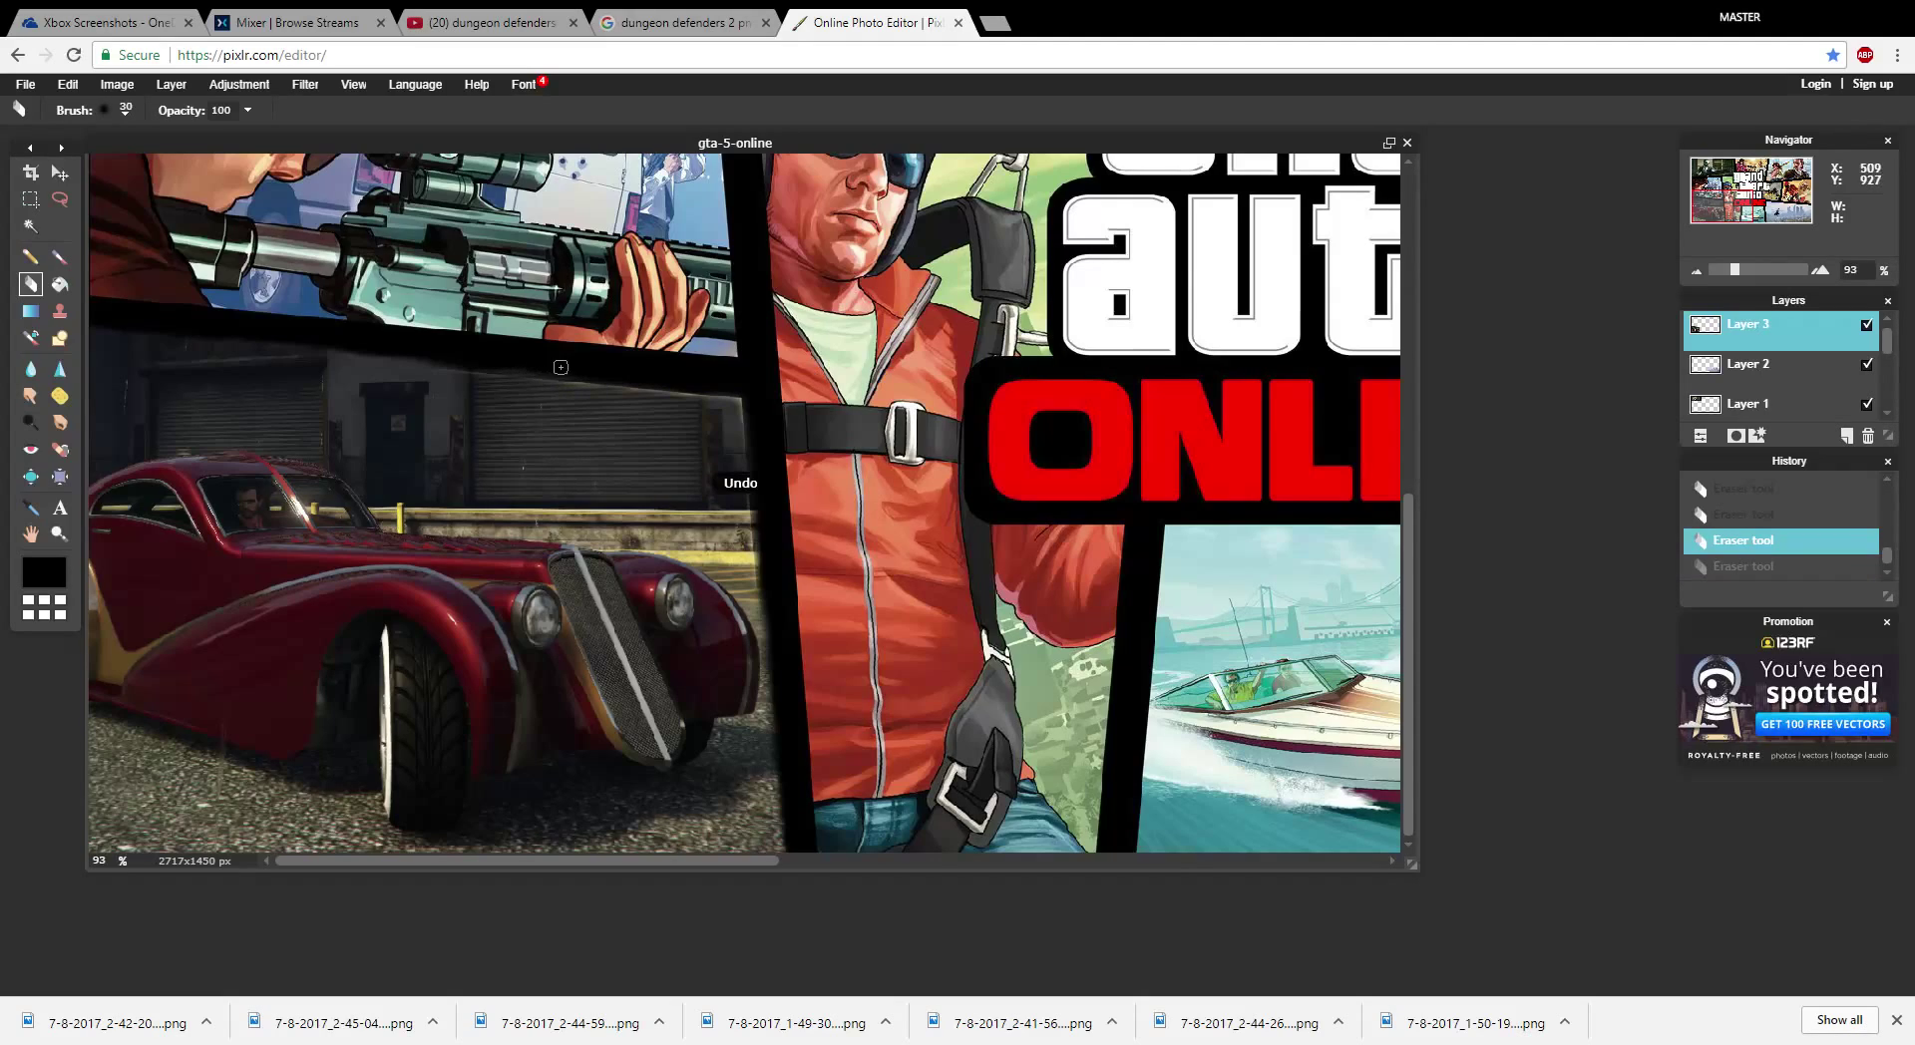
click(547, 370)
key(ctrl+z)
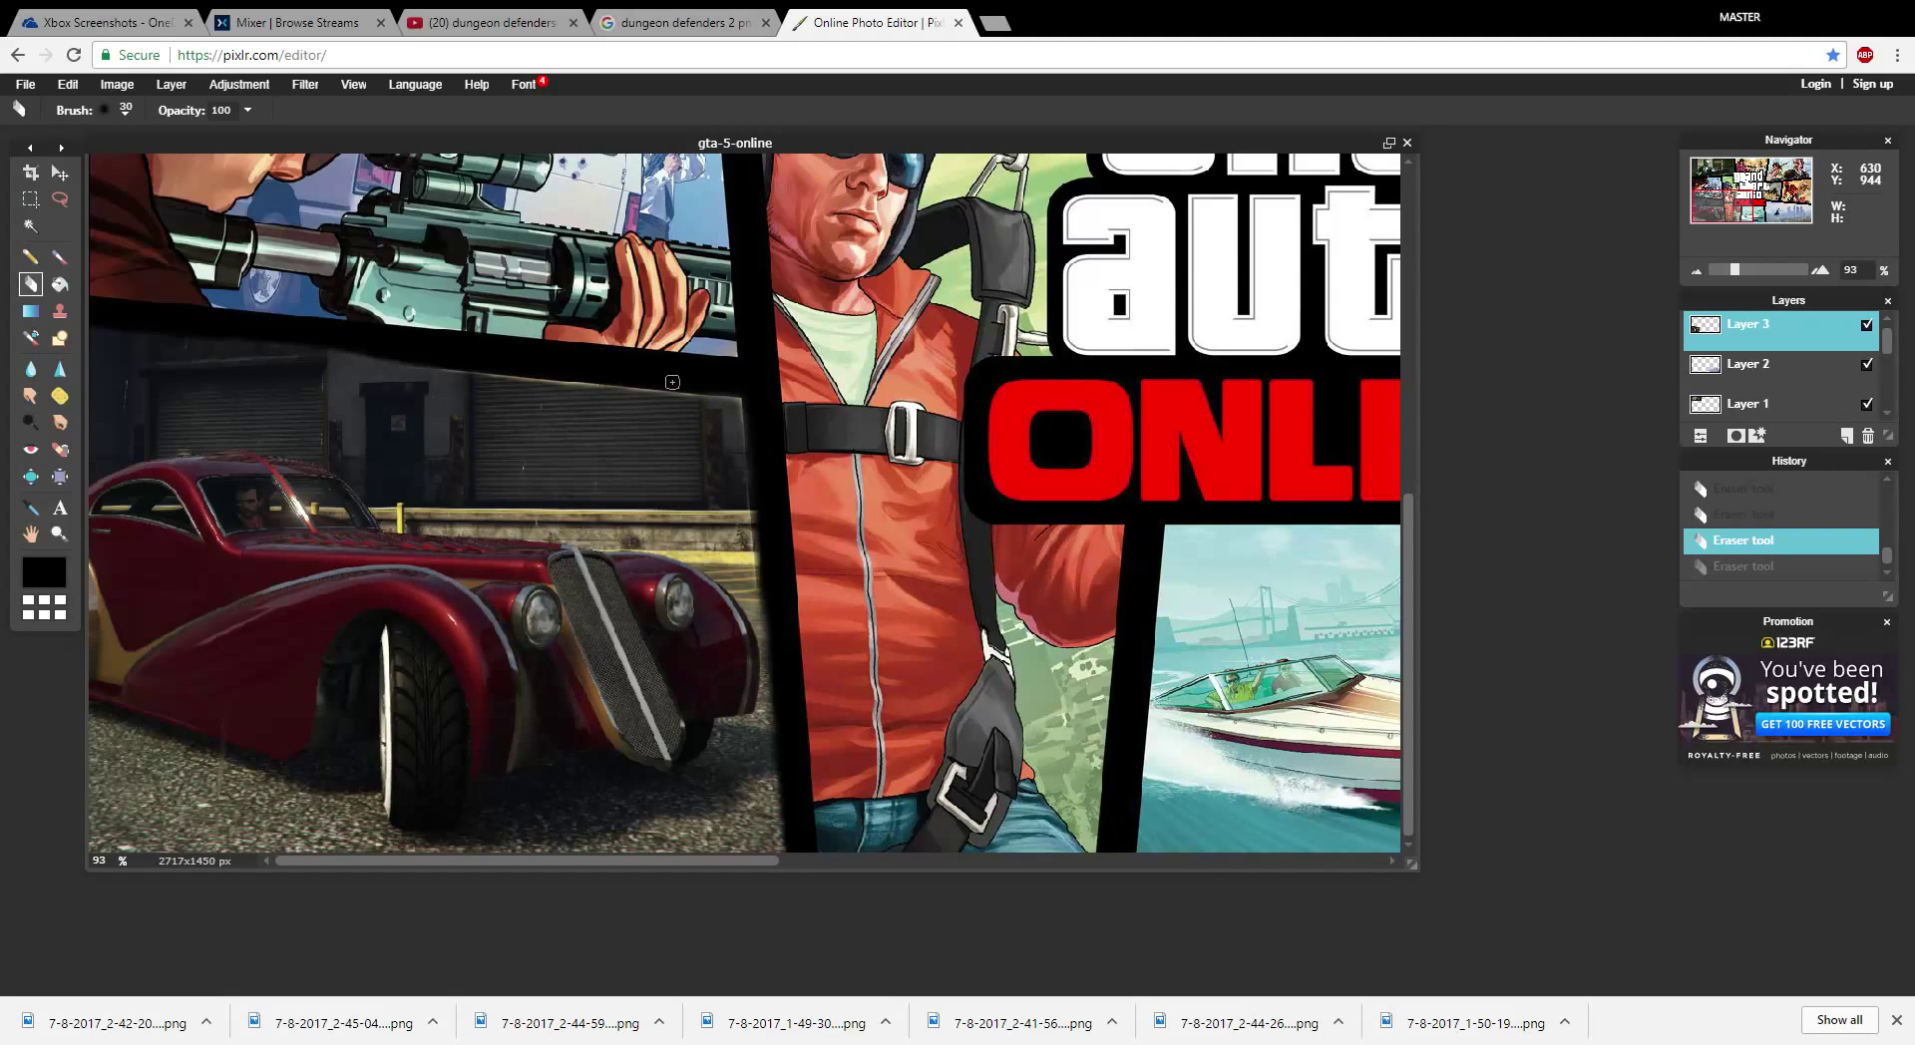
drag(672, 382, 691, 384)
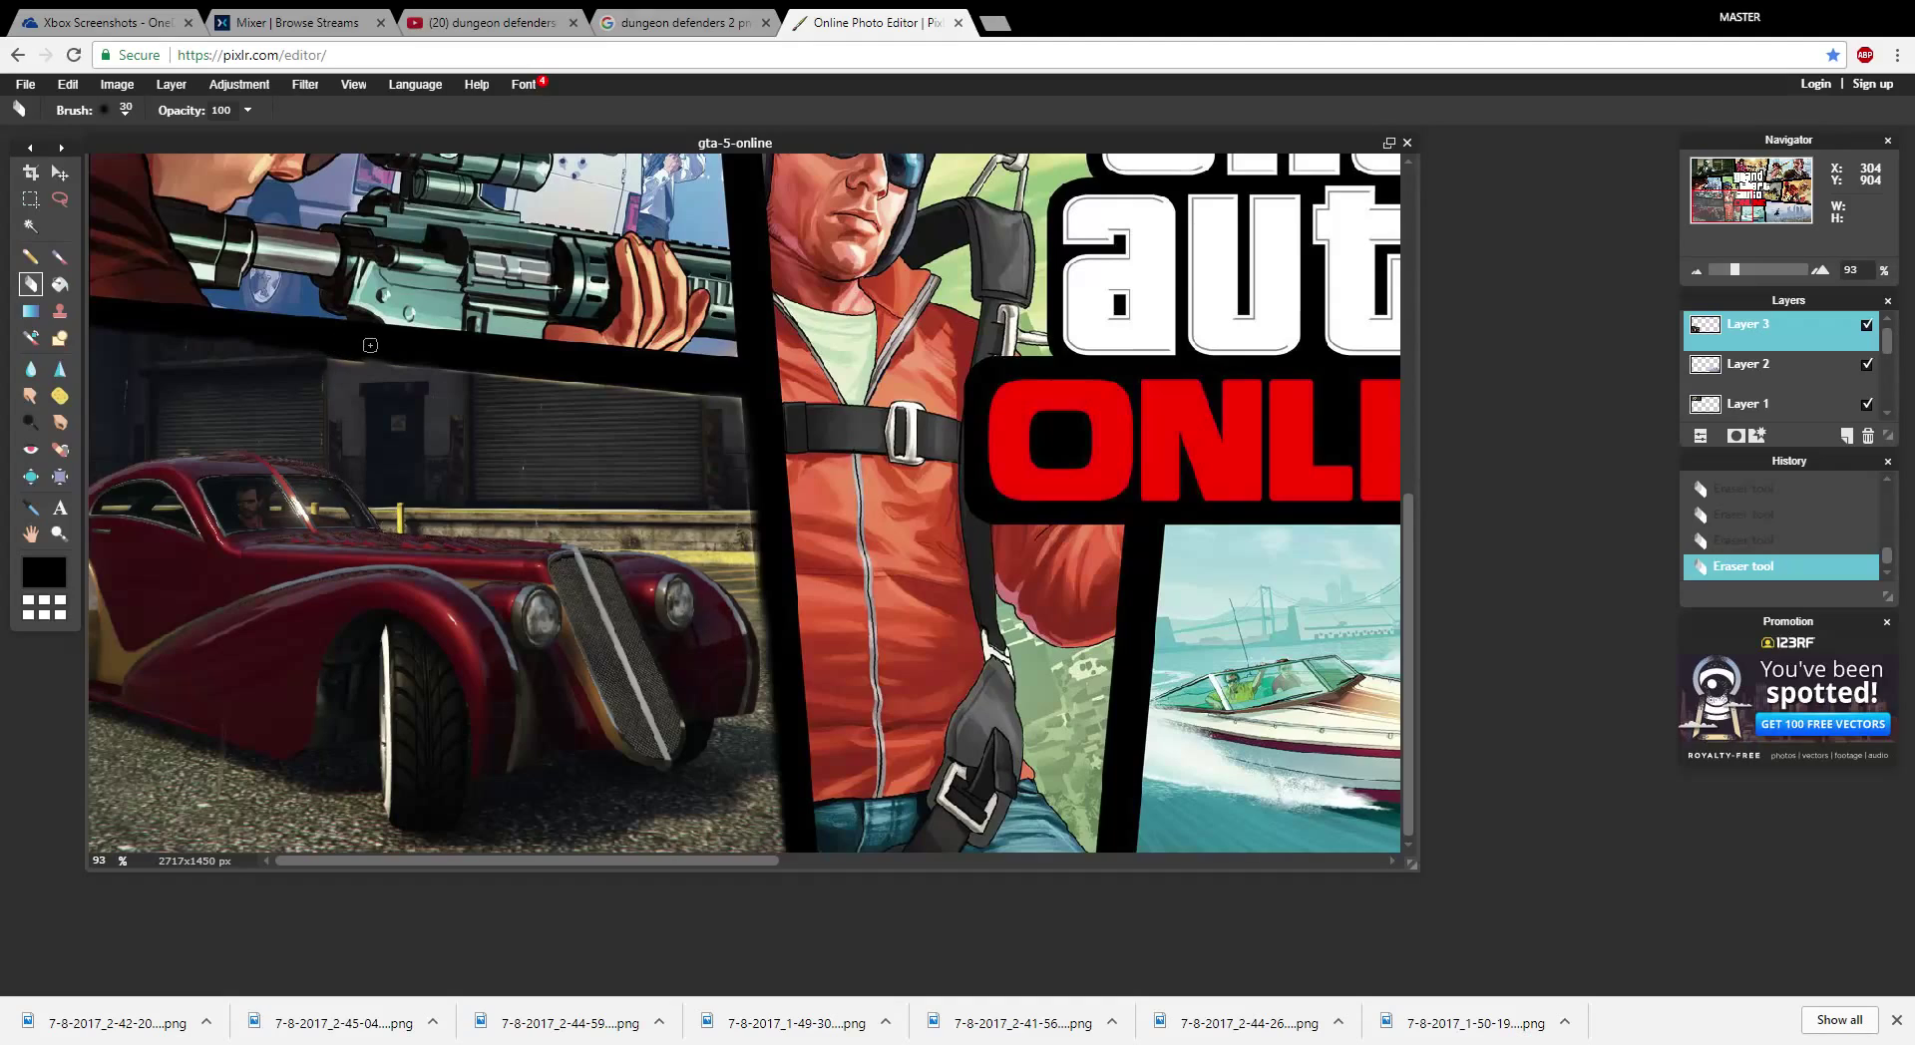
key(ctrl+z)
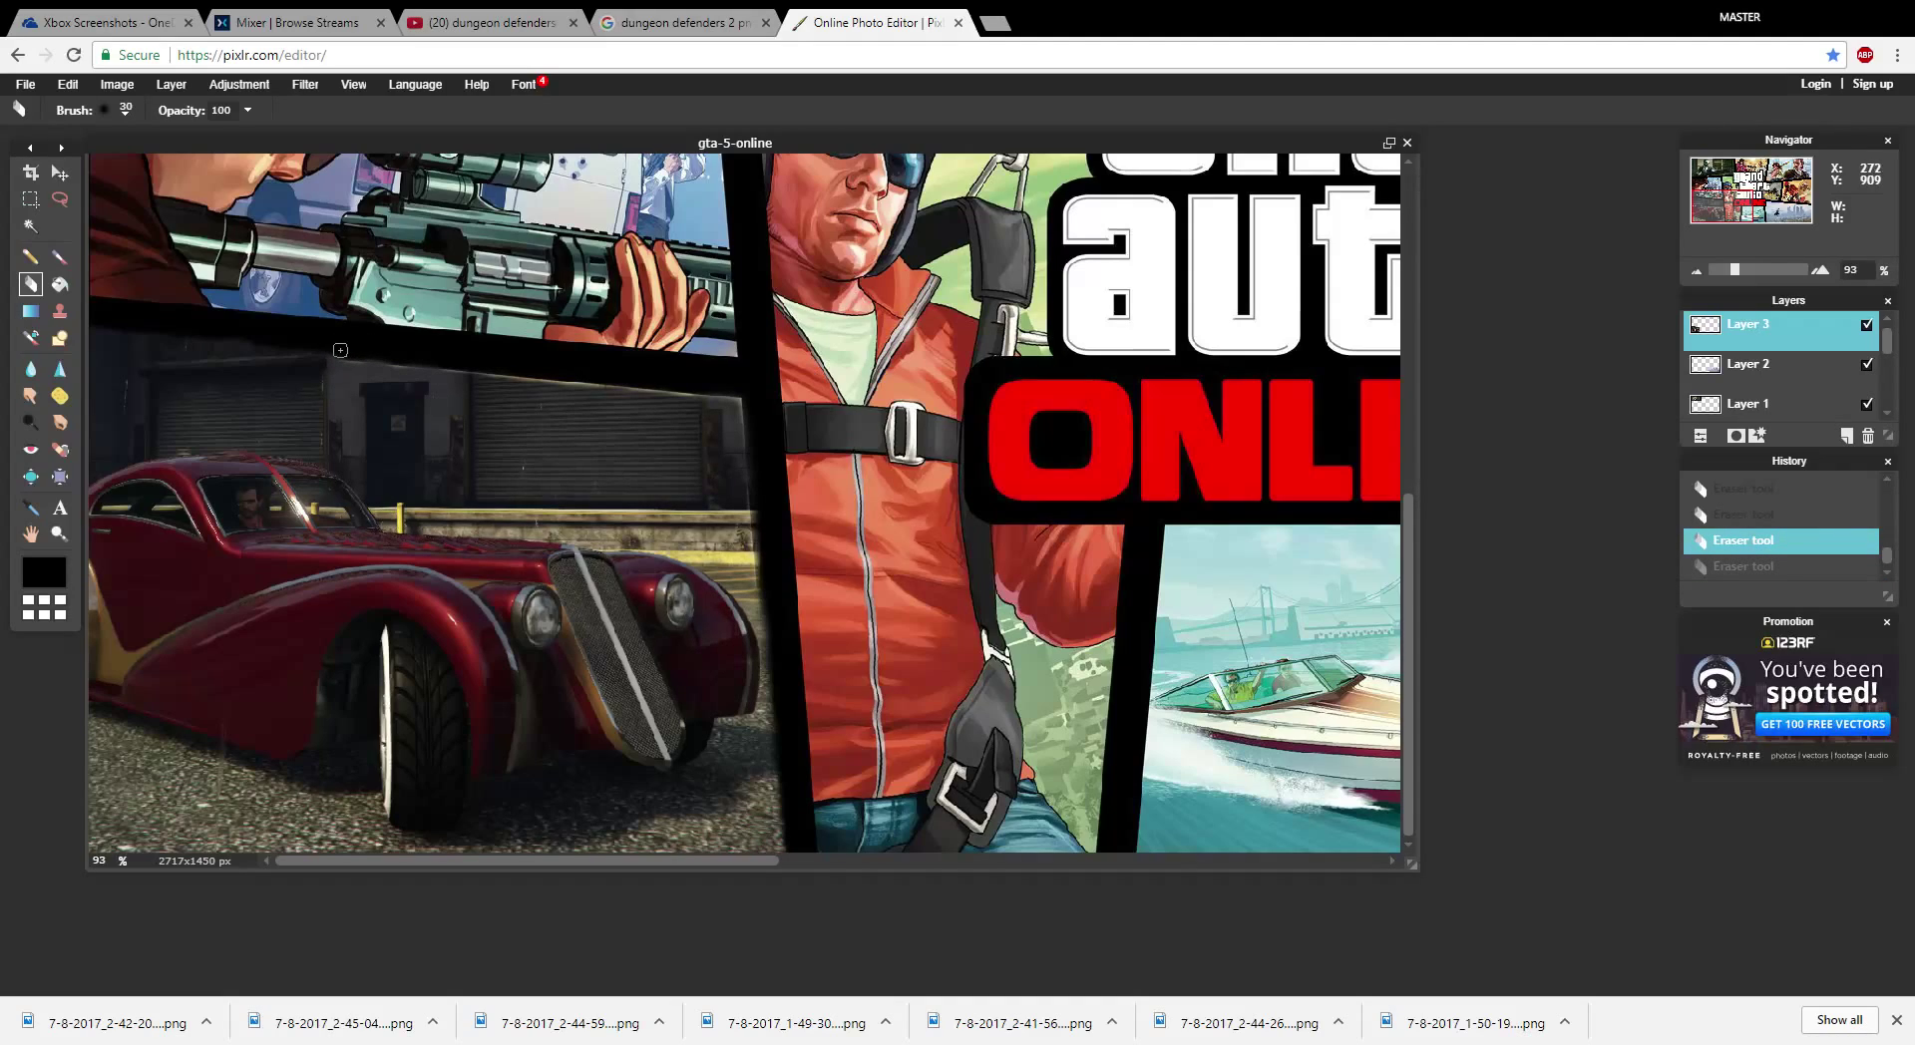
key(ctrl+y)
key(ctrl+z)
key(ctrl+y)
key(ctrl+z)
key(ctrl+y)
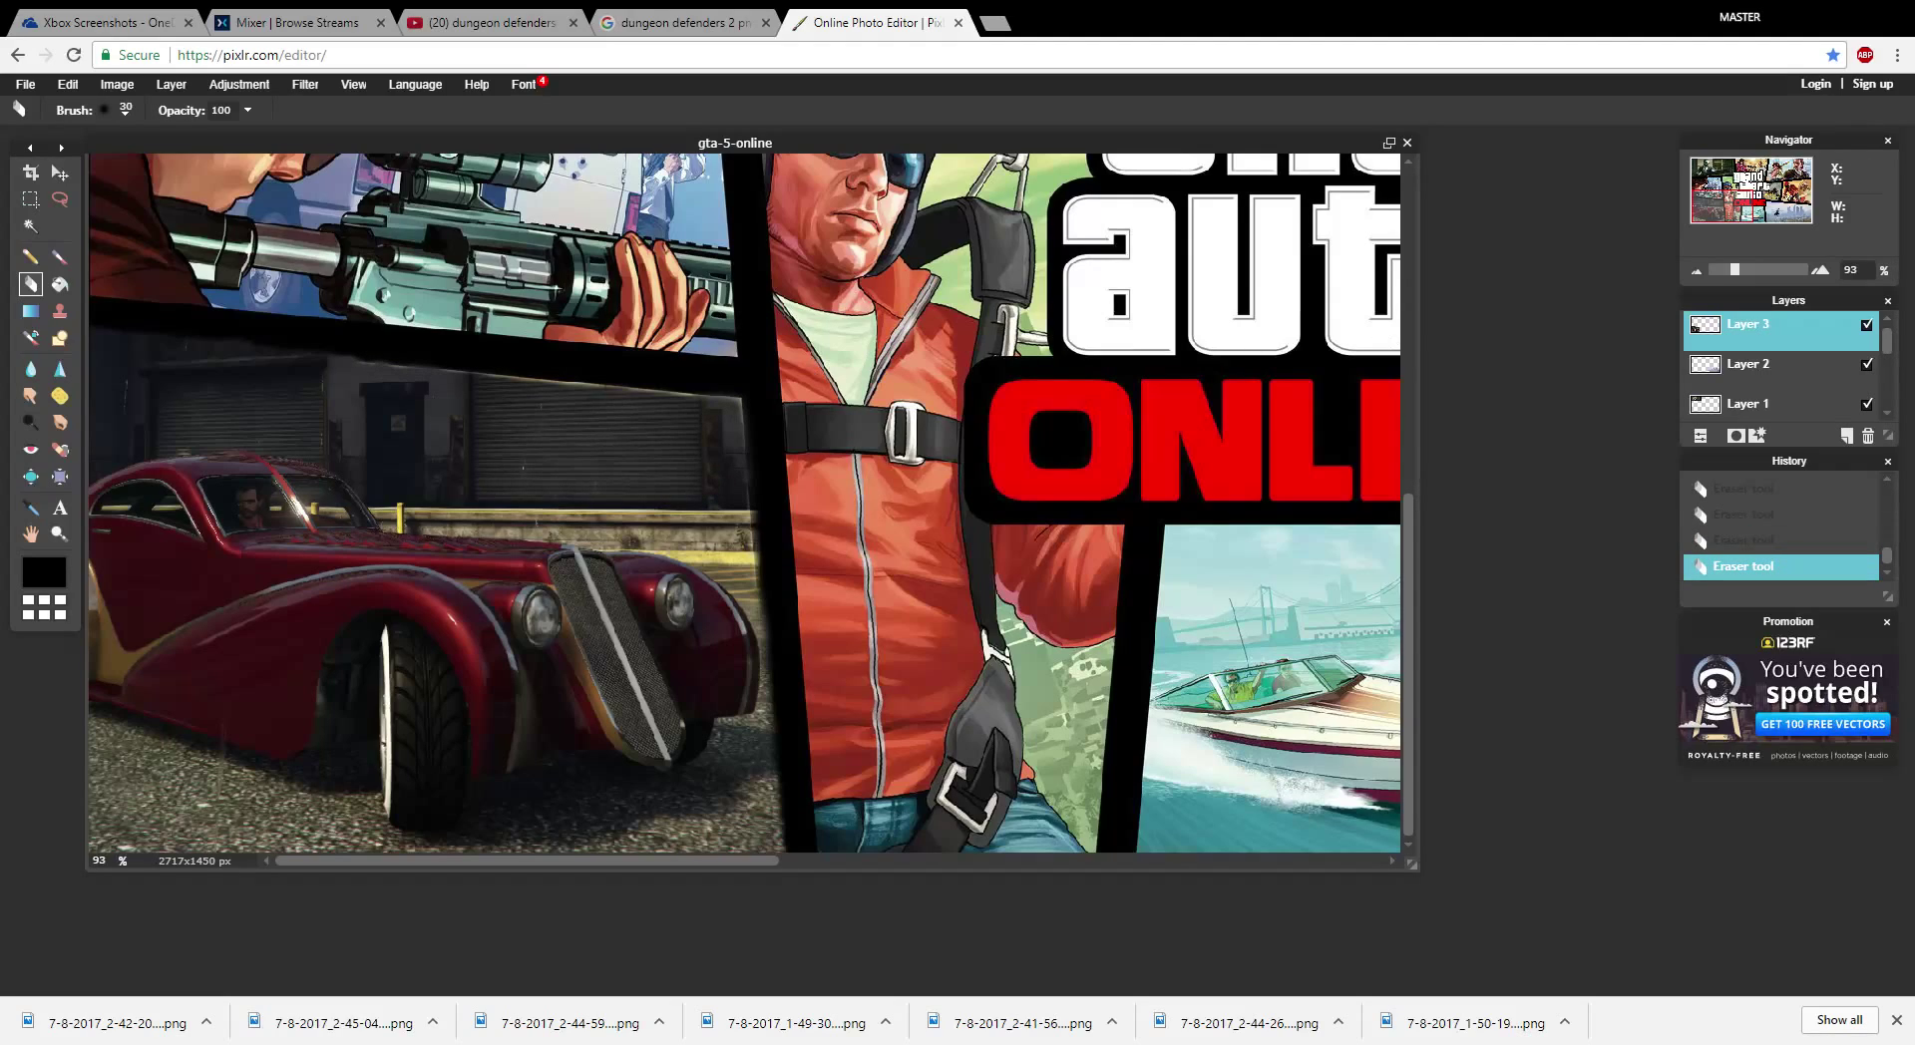
key(ctrl+z)
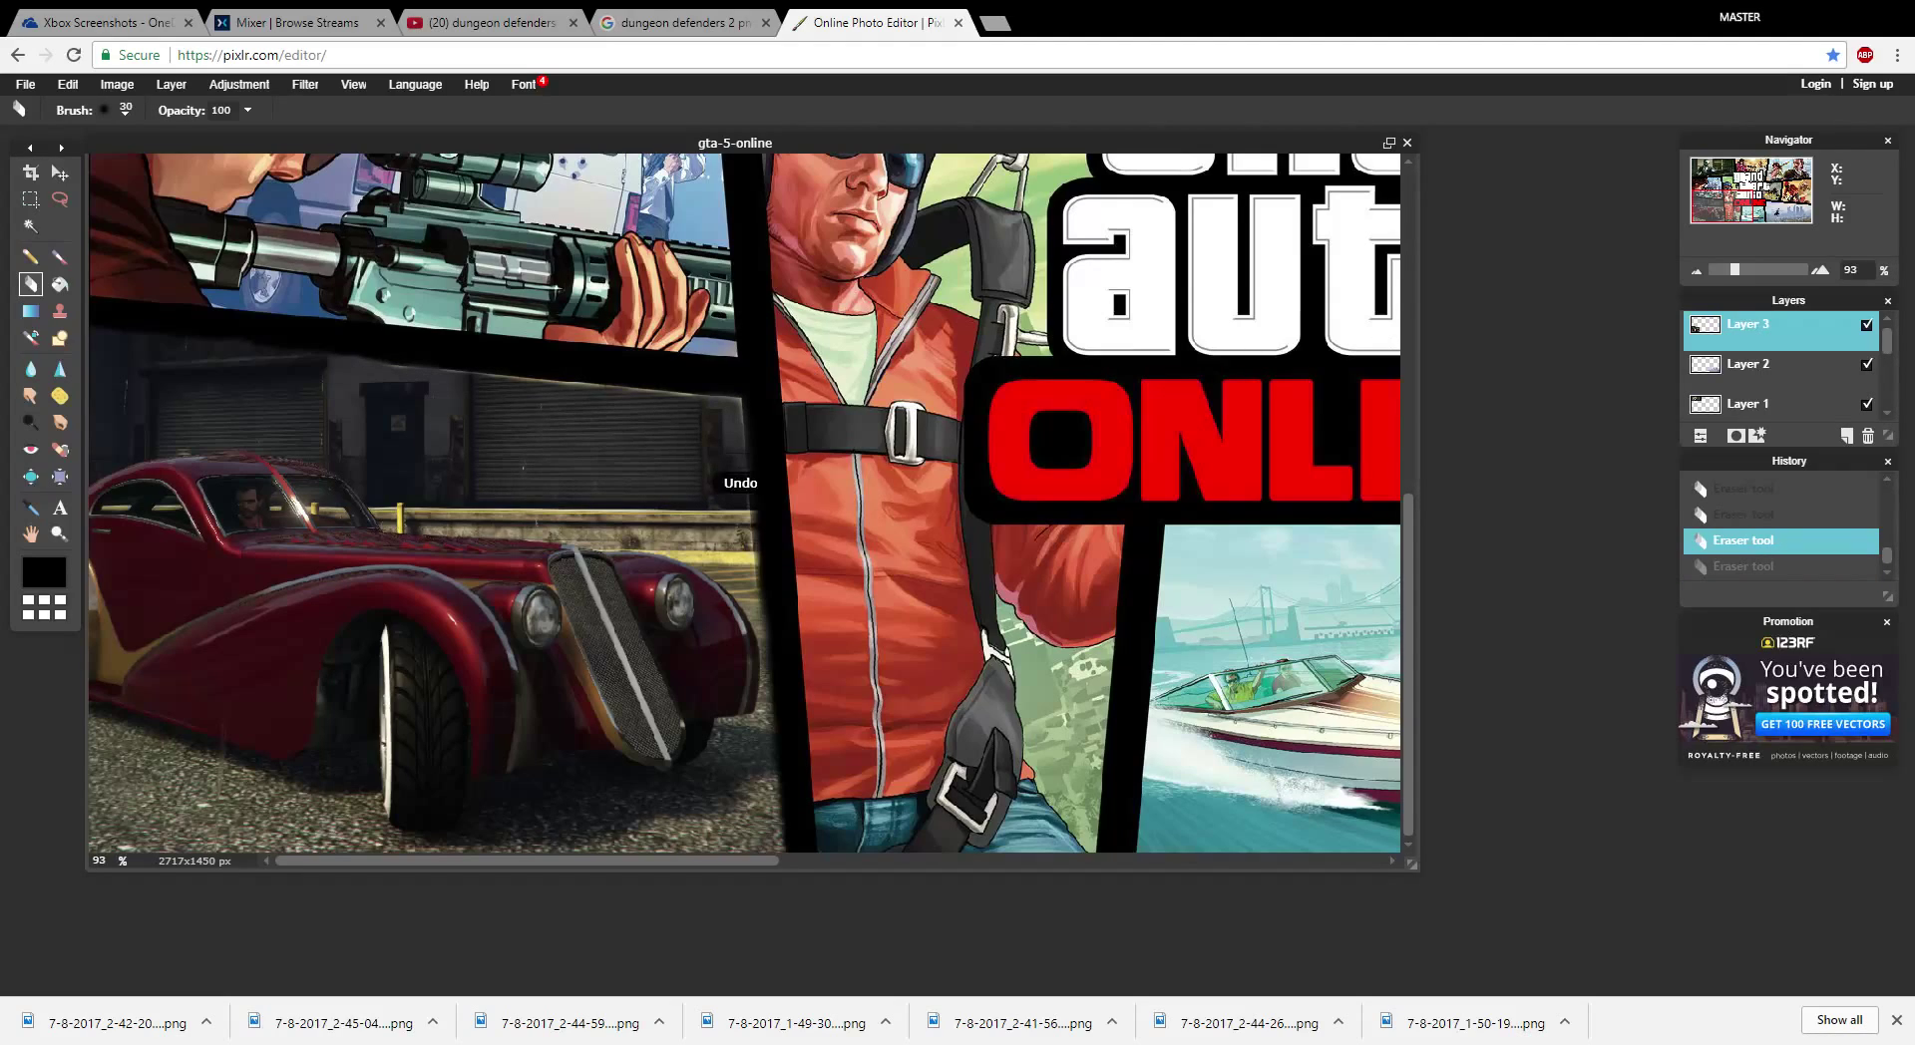
- With Layer 3 hidden, erase its overlap along the black border above the lower-left panel, and show the layer again
click(1866, 324)
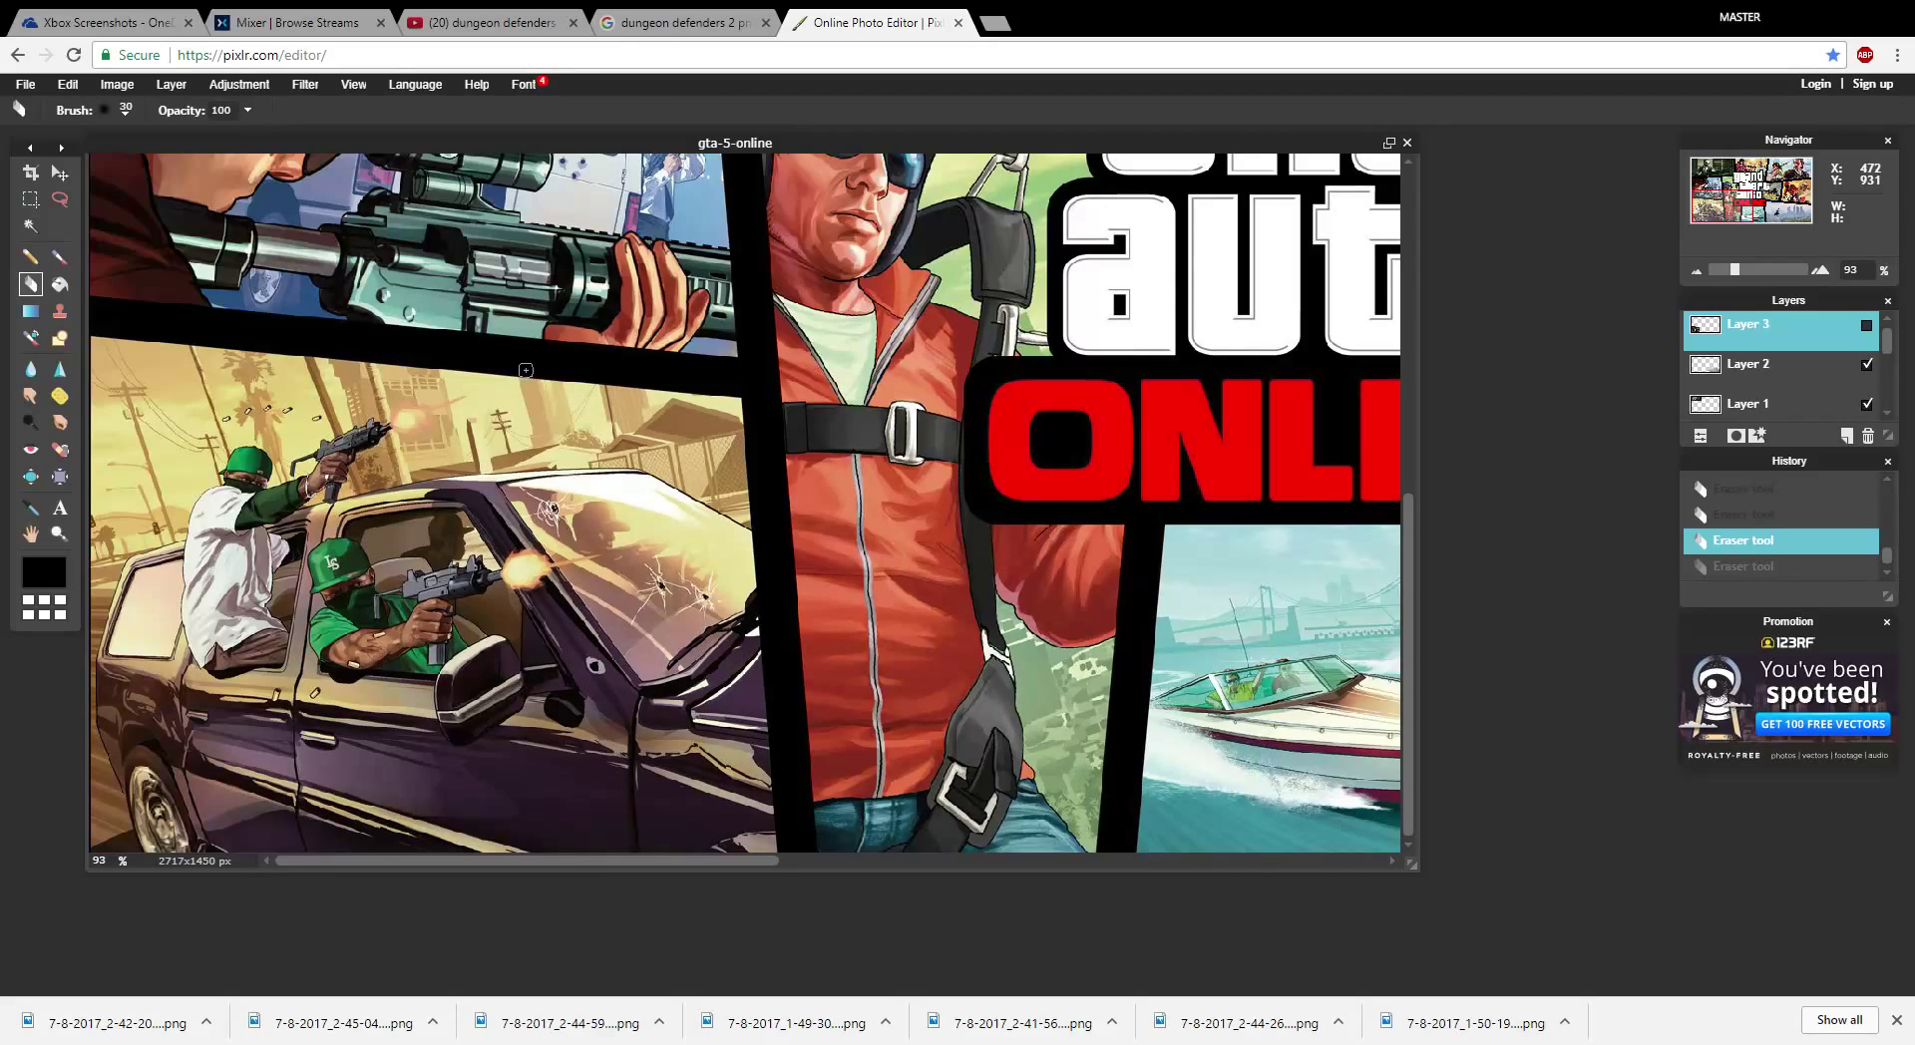
click(579, 374)
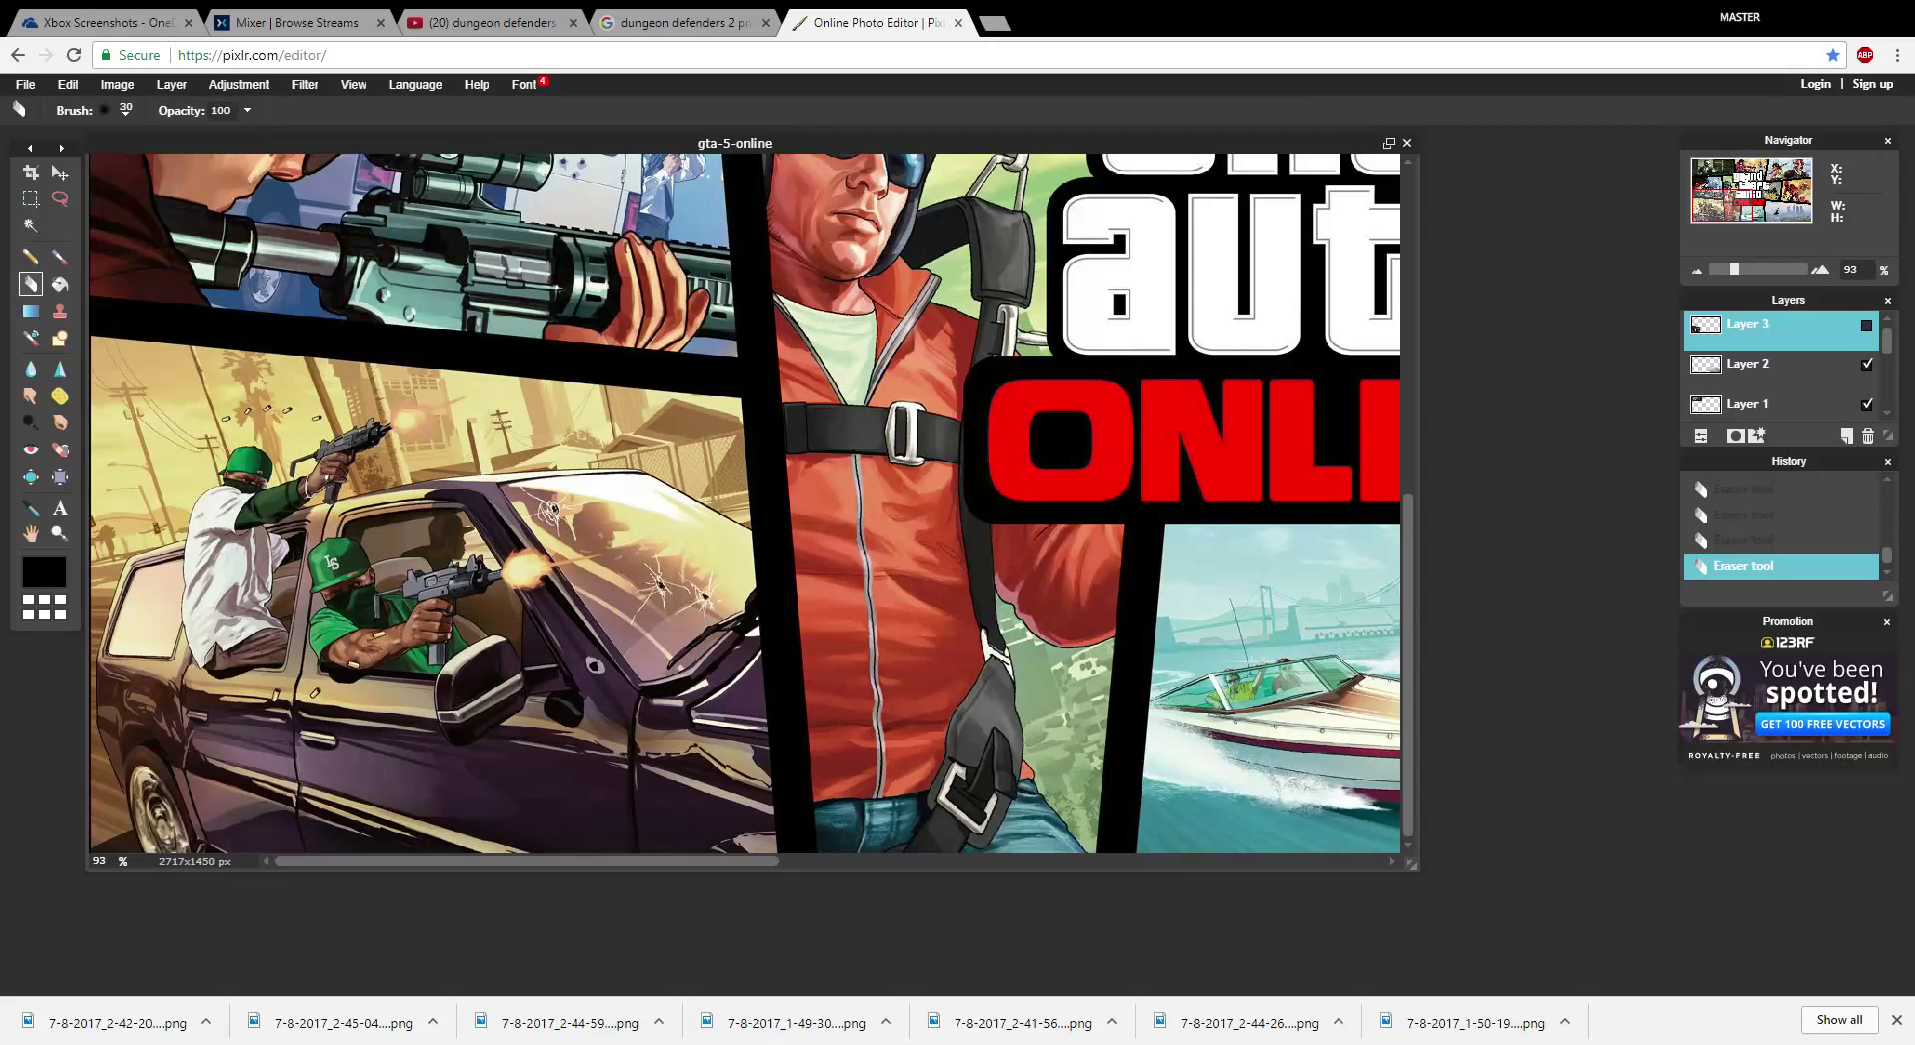
click(1866, 324)
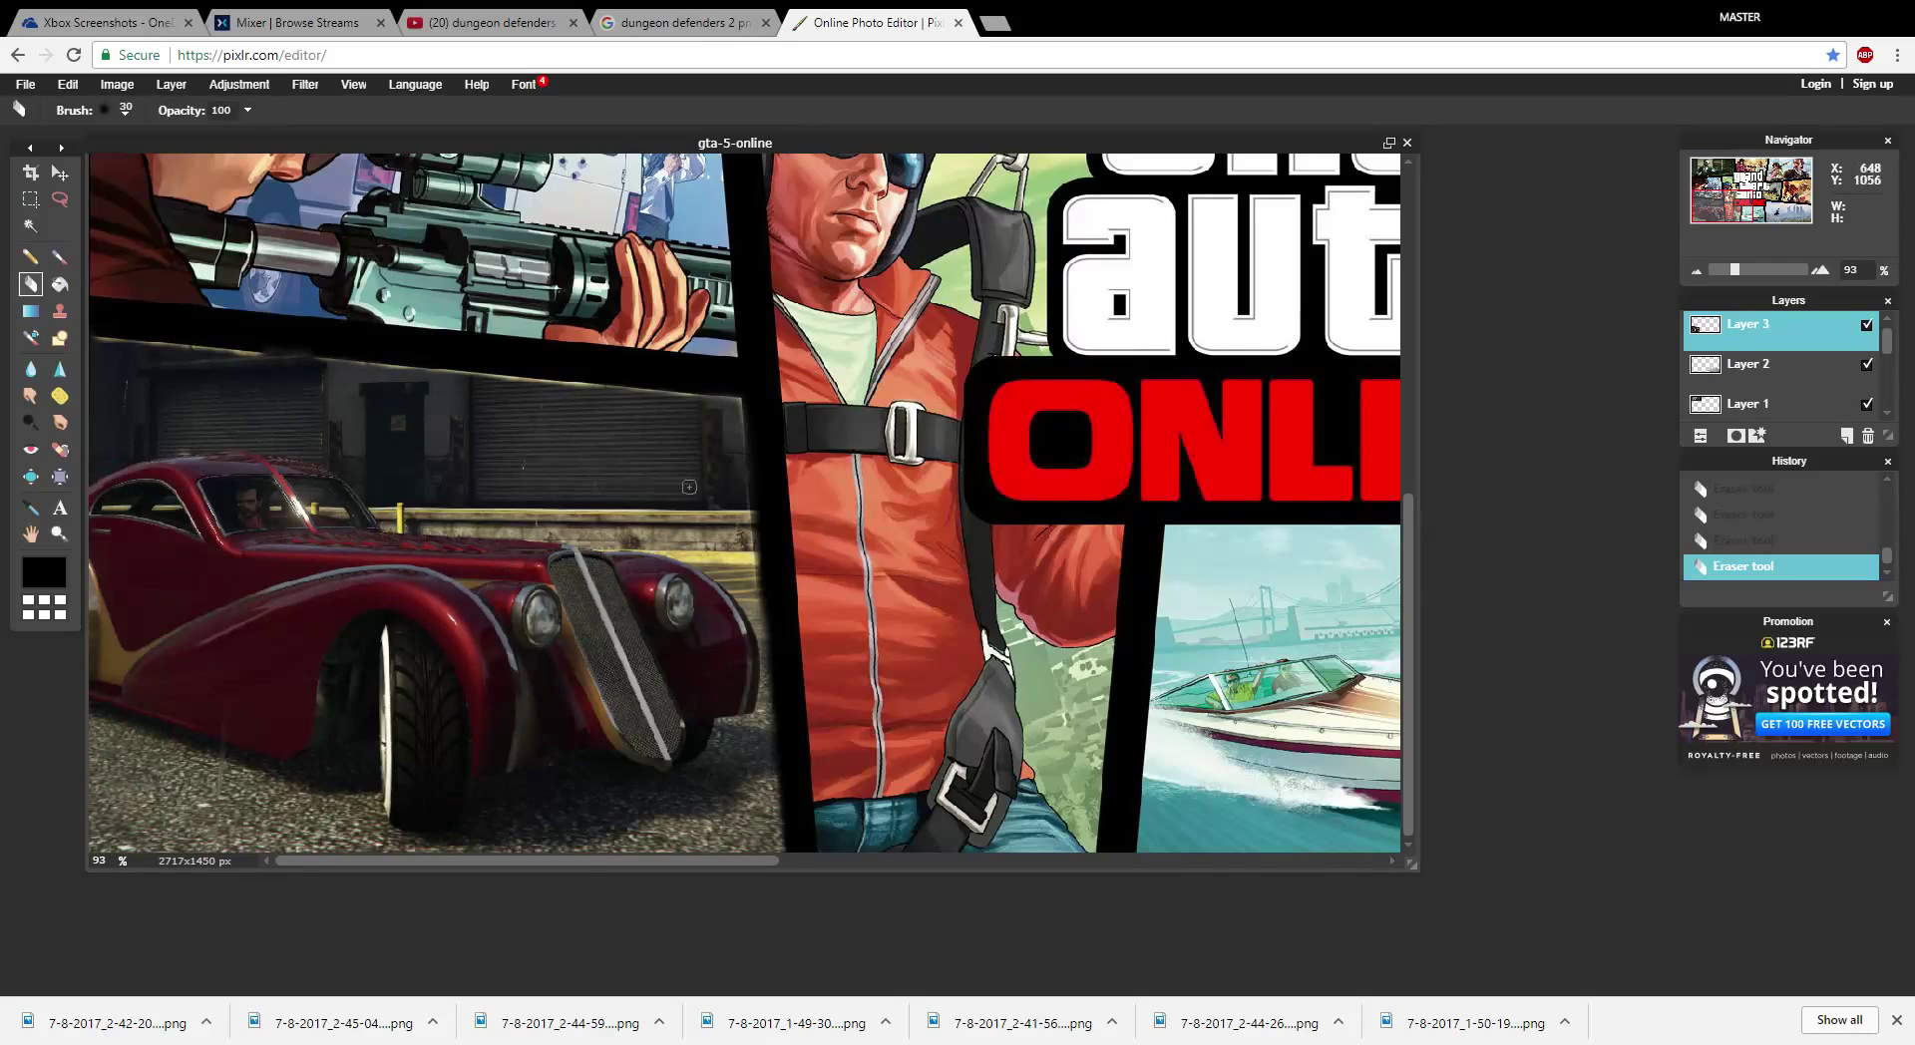
scroll(688, 487, down, 4)
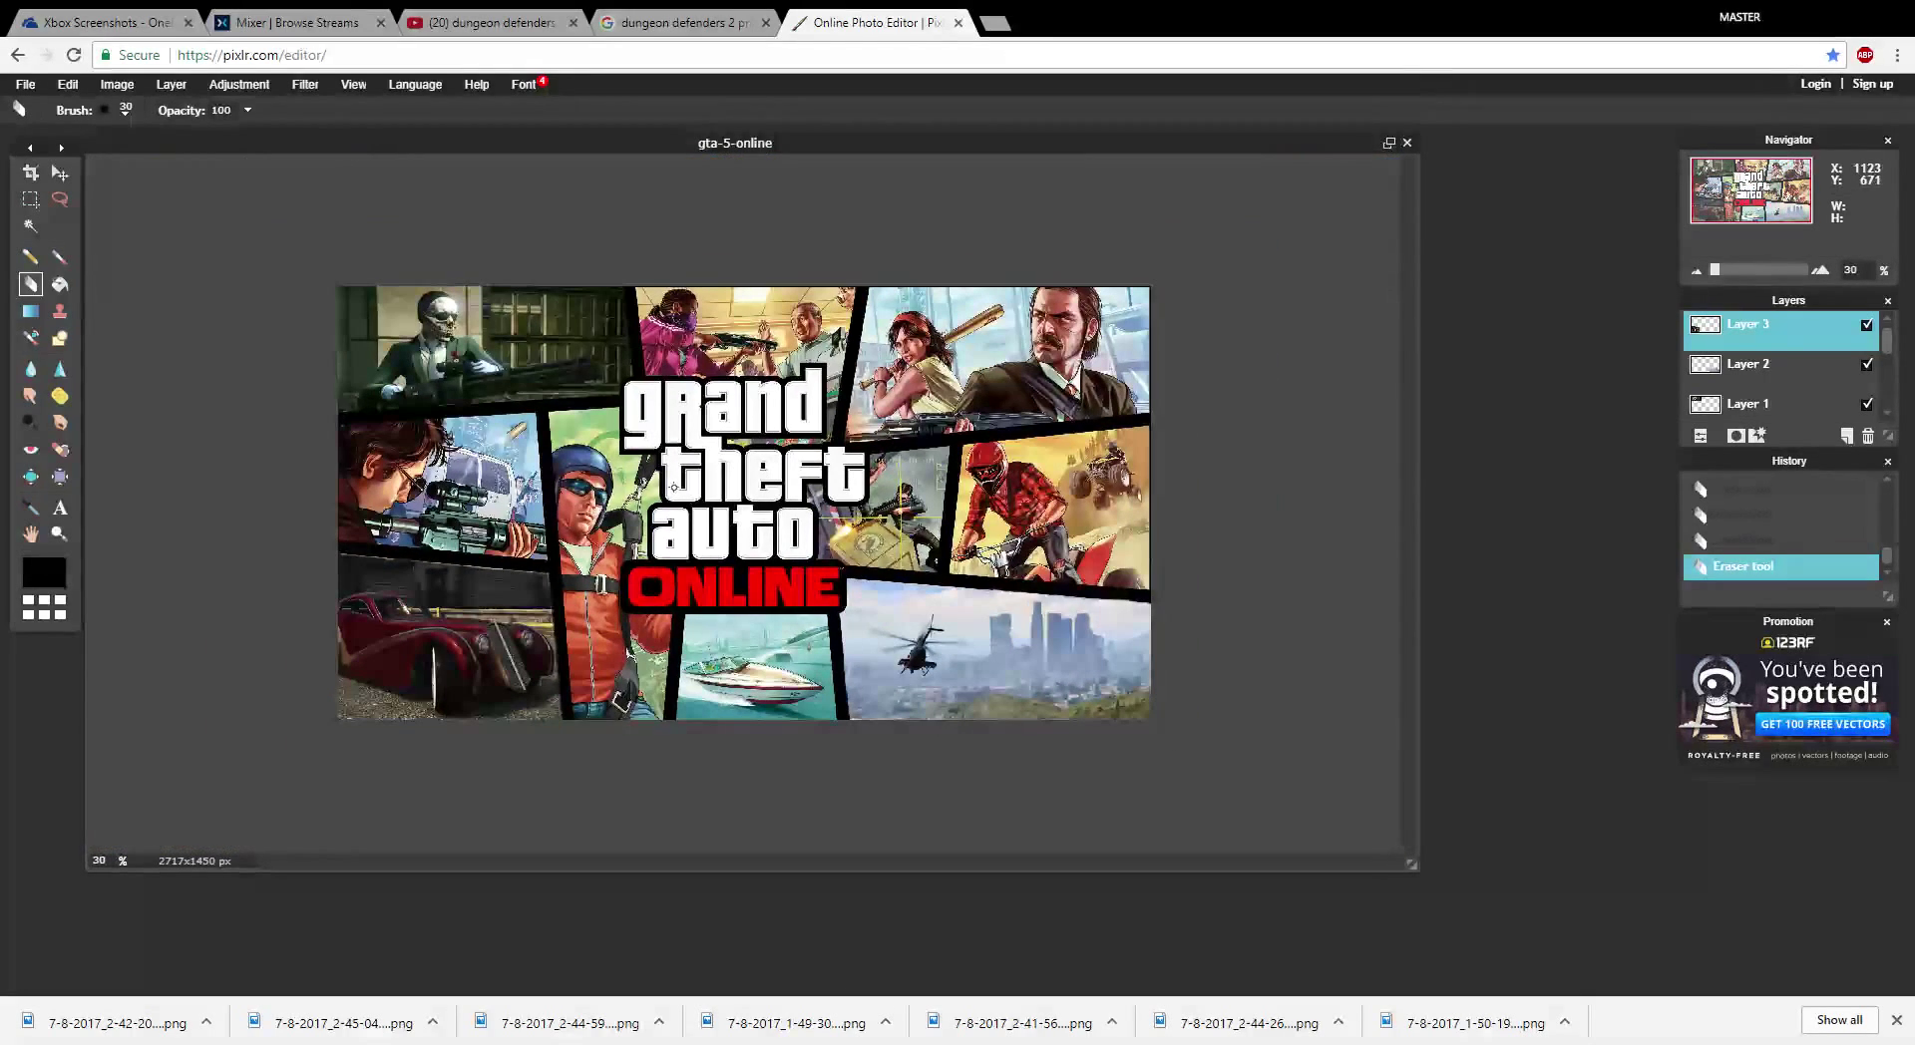
scroll(674, 487, up, 1)
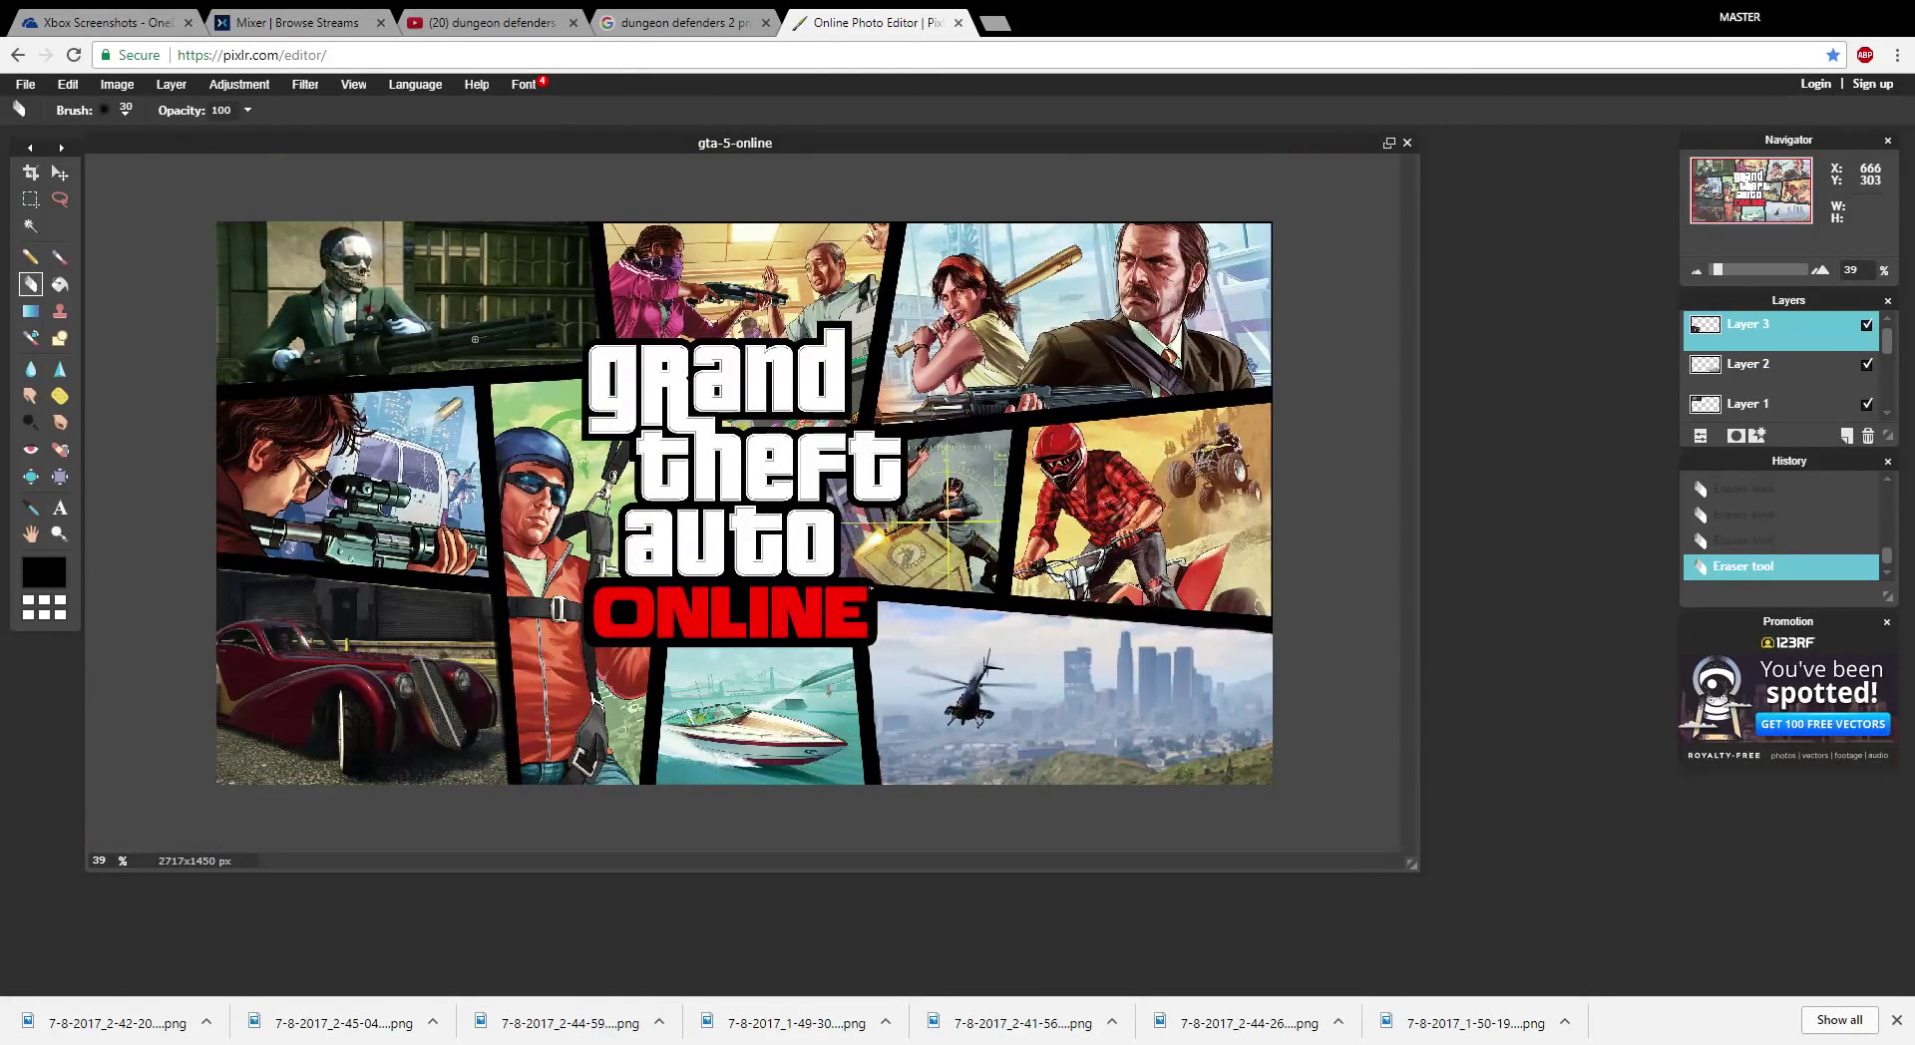
- Add the dark bar screenshot of two men in suits to the collage as a new image layer
click(172, 83)
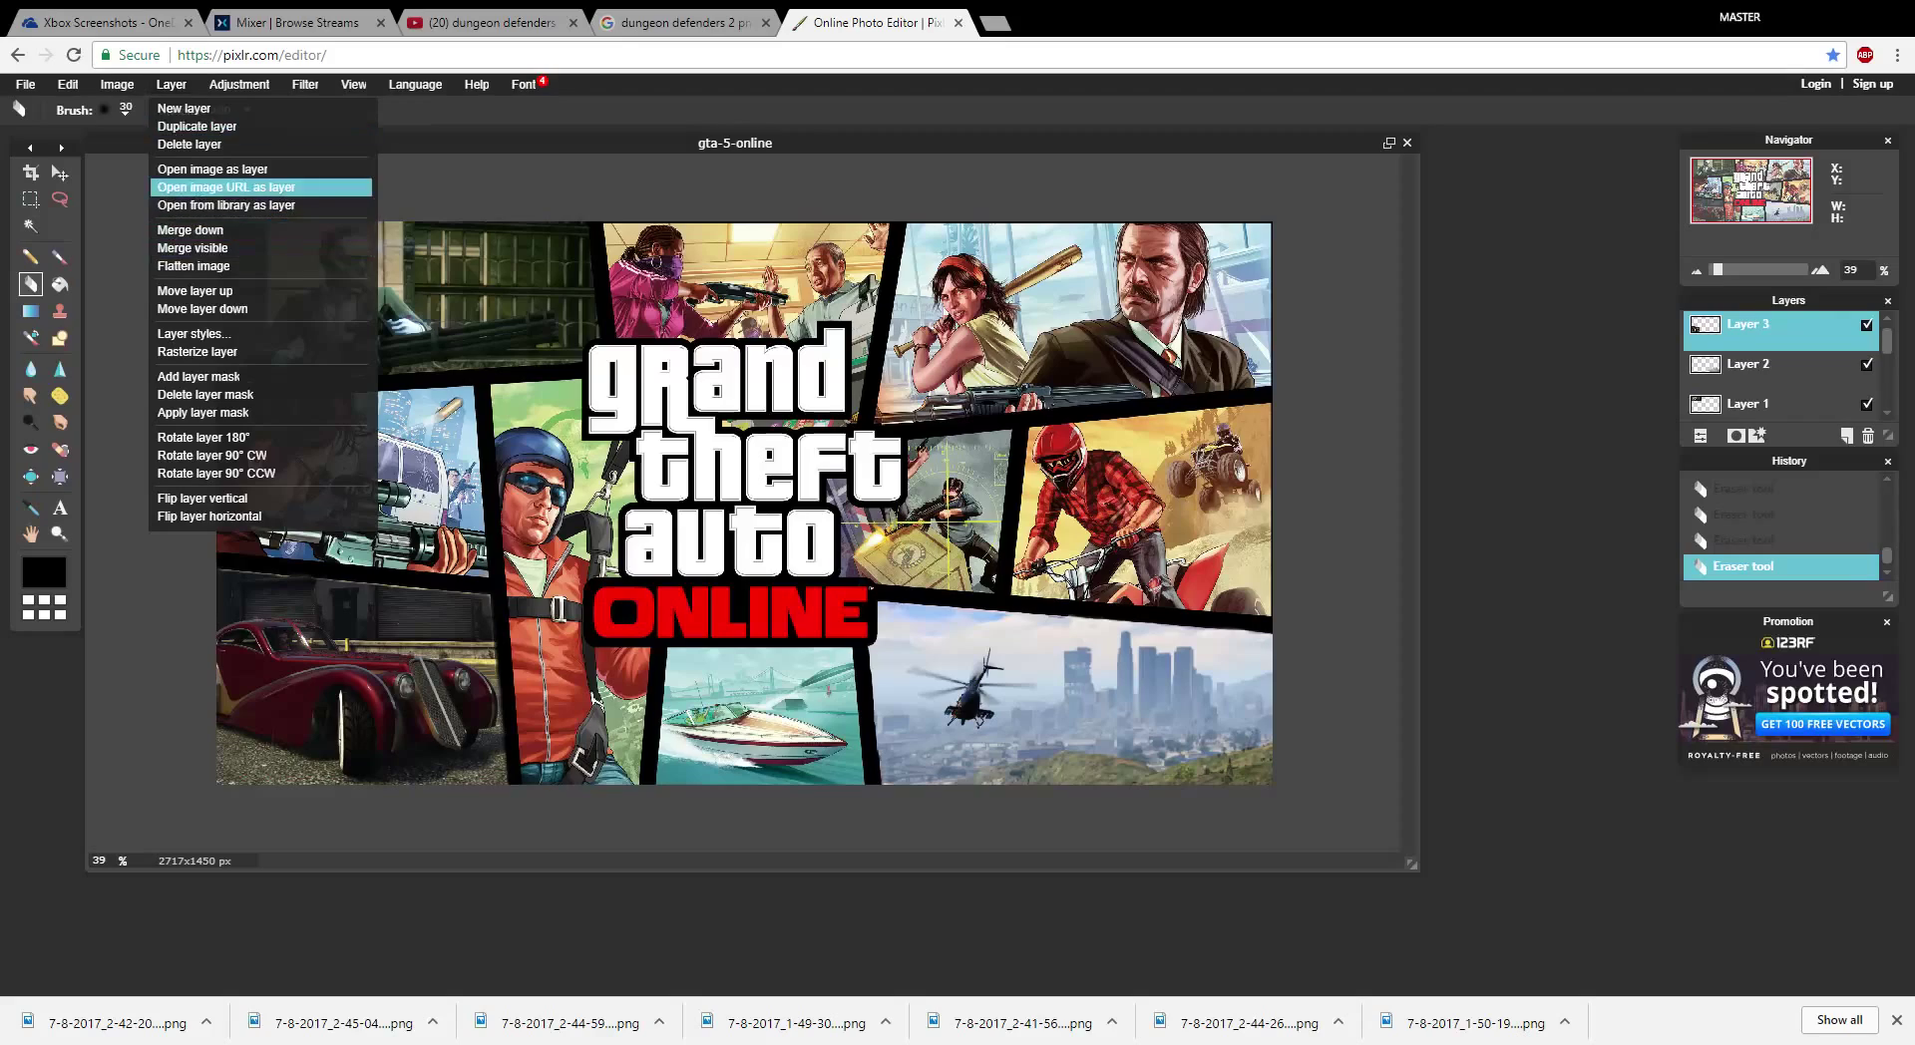
click(212, 172)
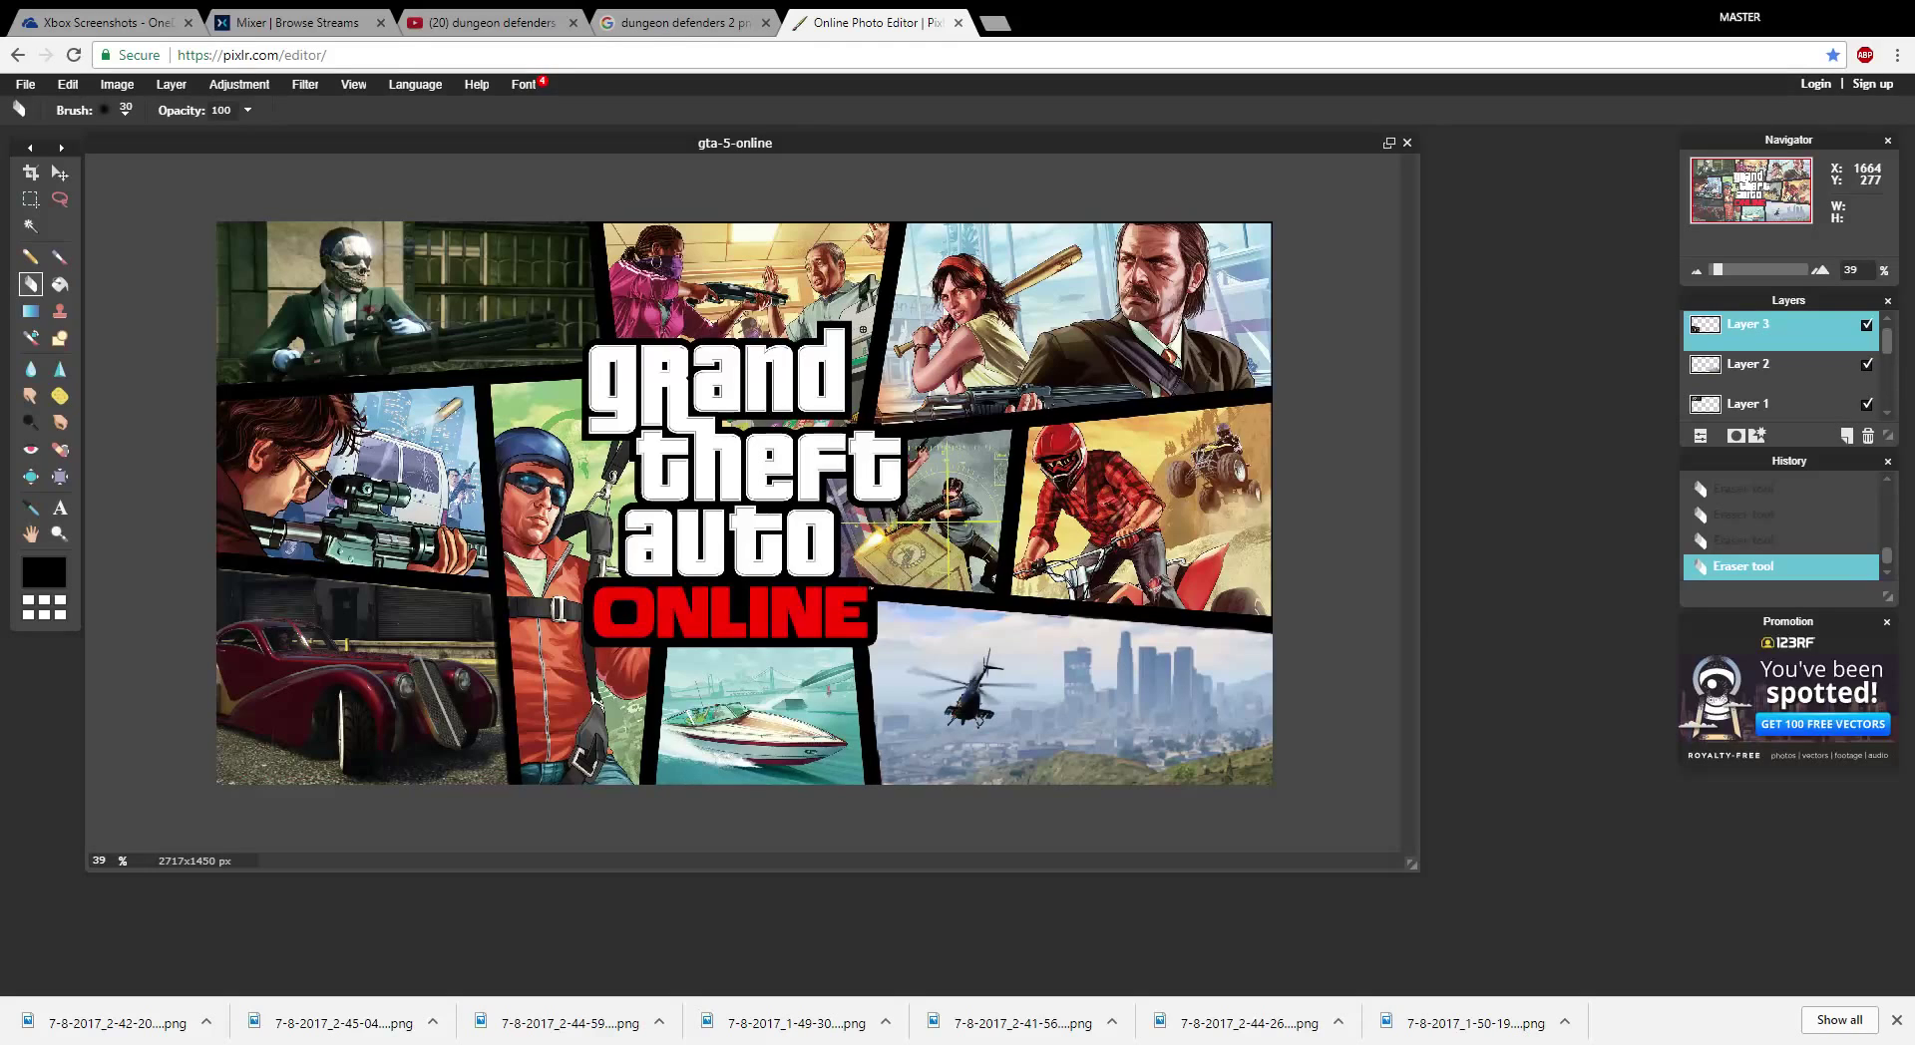
key(ctrl+v)
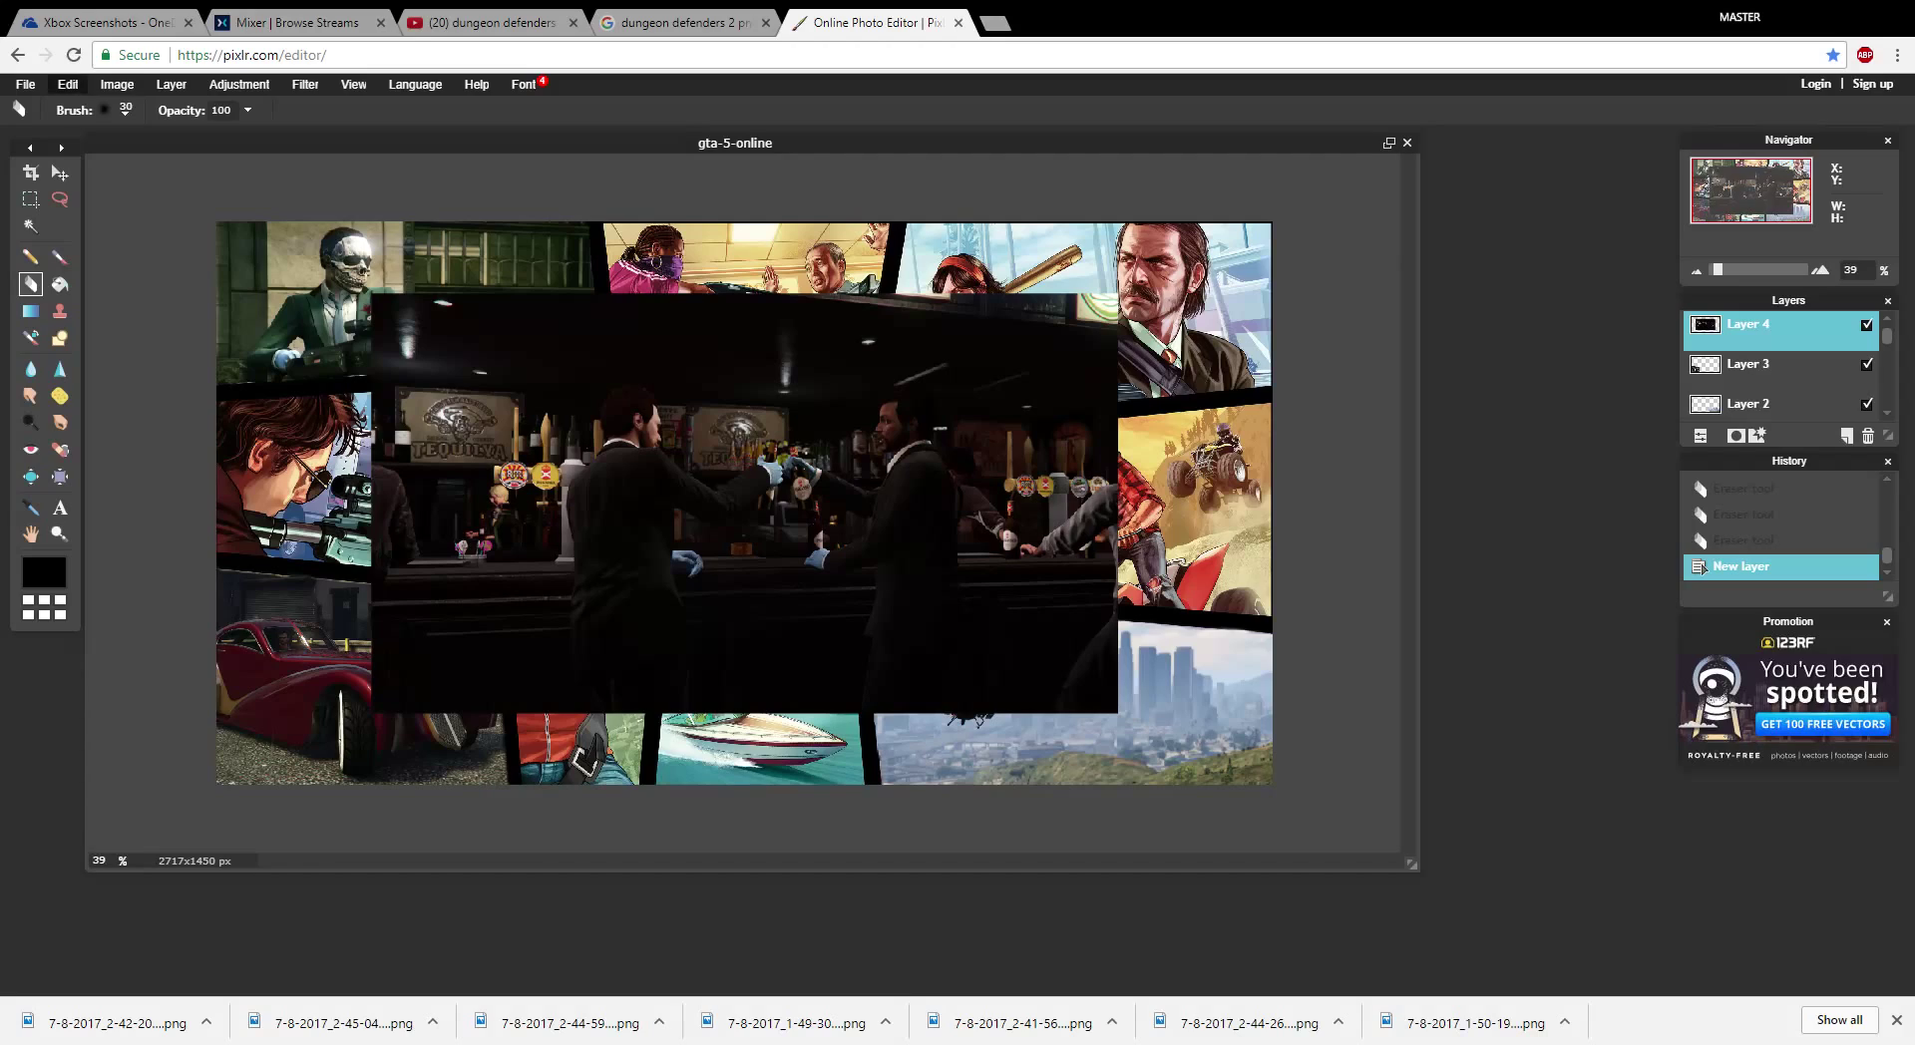
- Scale down the bar screenshot on Layer 4 with Free Transform and place it over the collage's upper-right panel
click(117, 84)
click(170, 83)
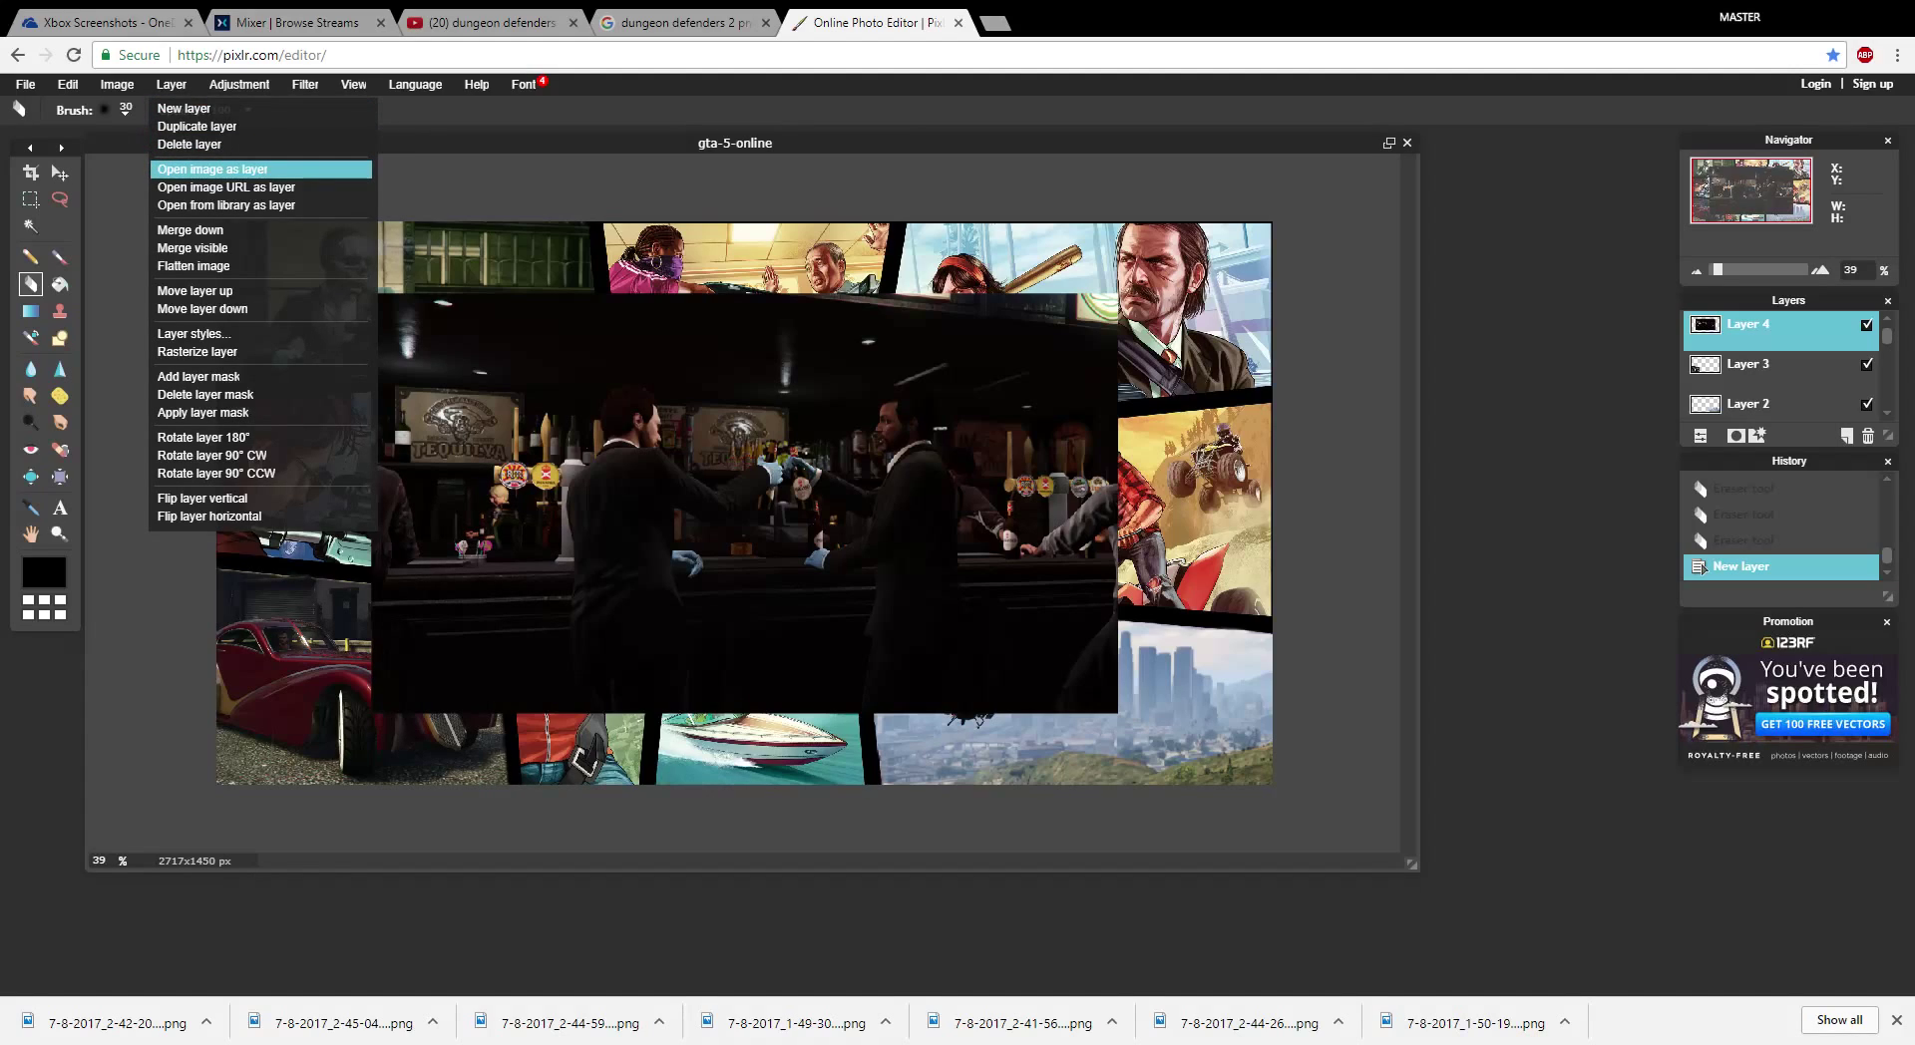
mouse_move(68, 83)
click(99, 228)
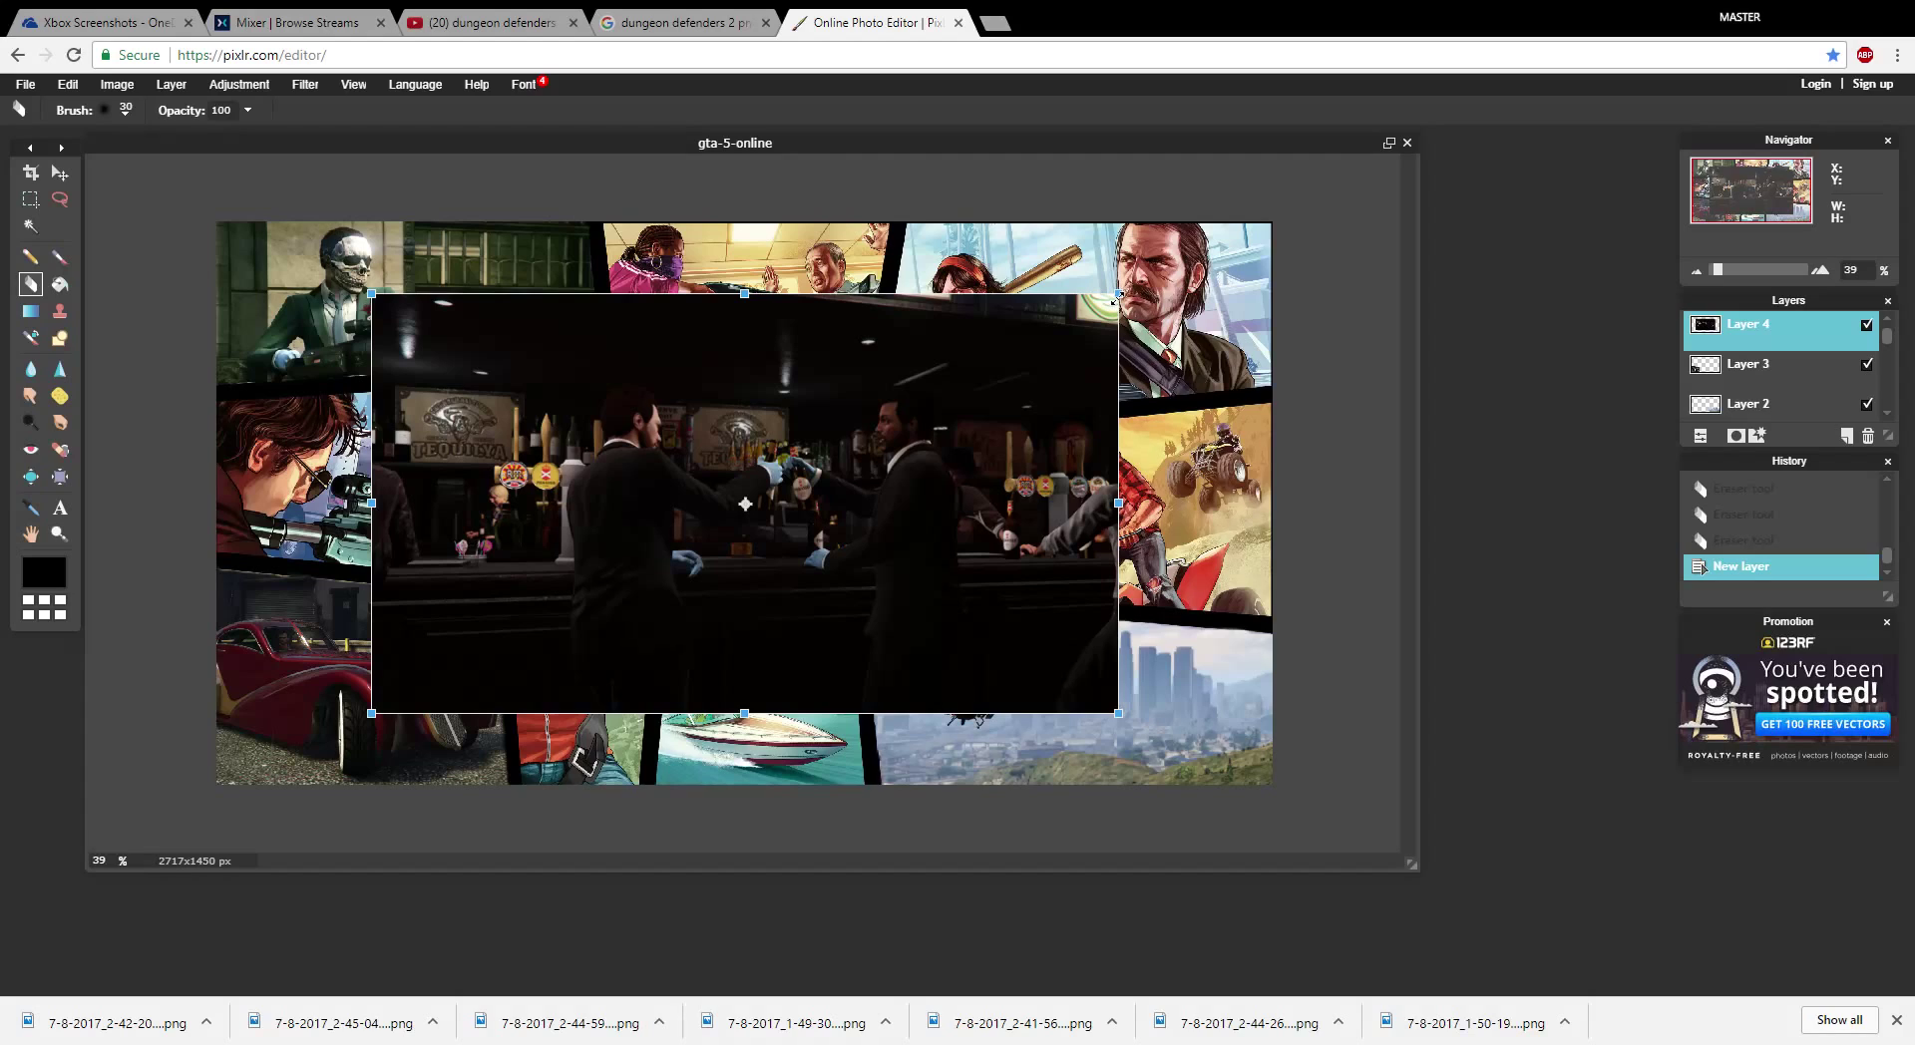
drag(1115, 297, 1013, 345)
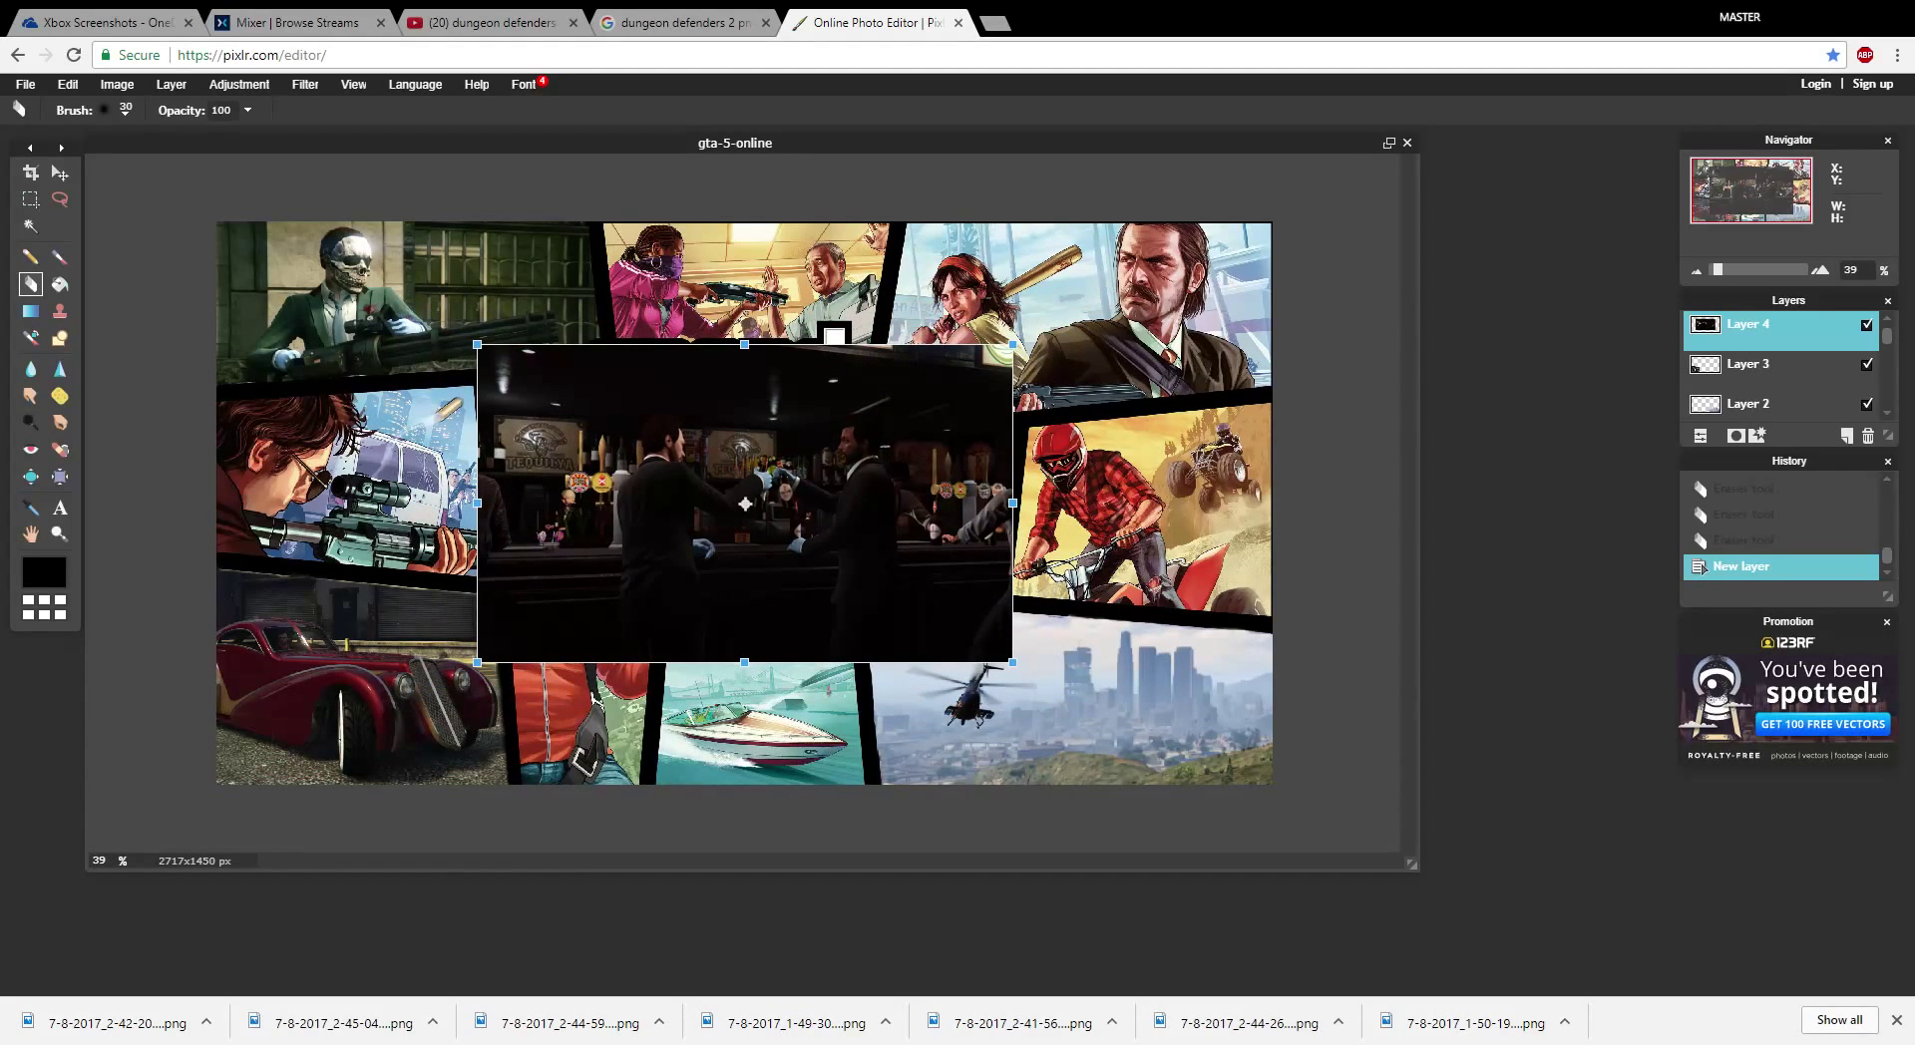
drag(812, 469, 938, 481)
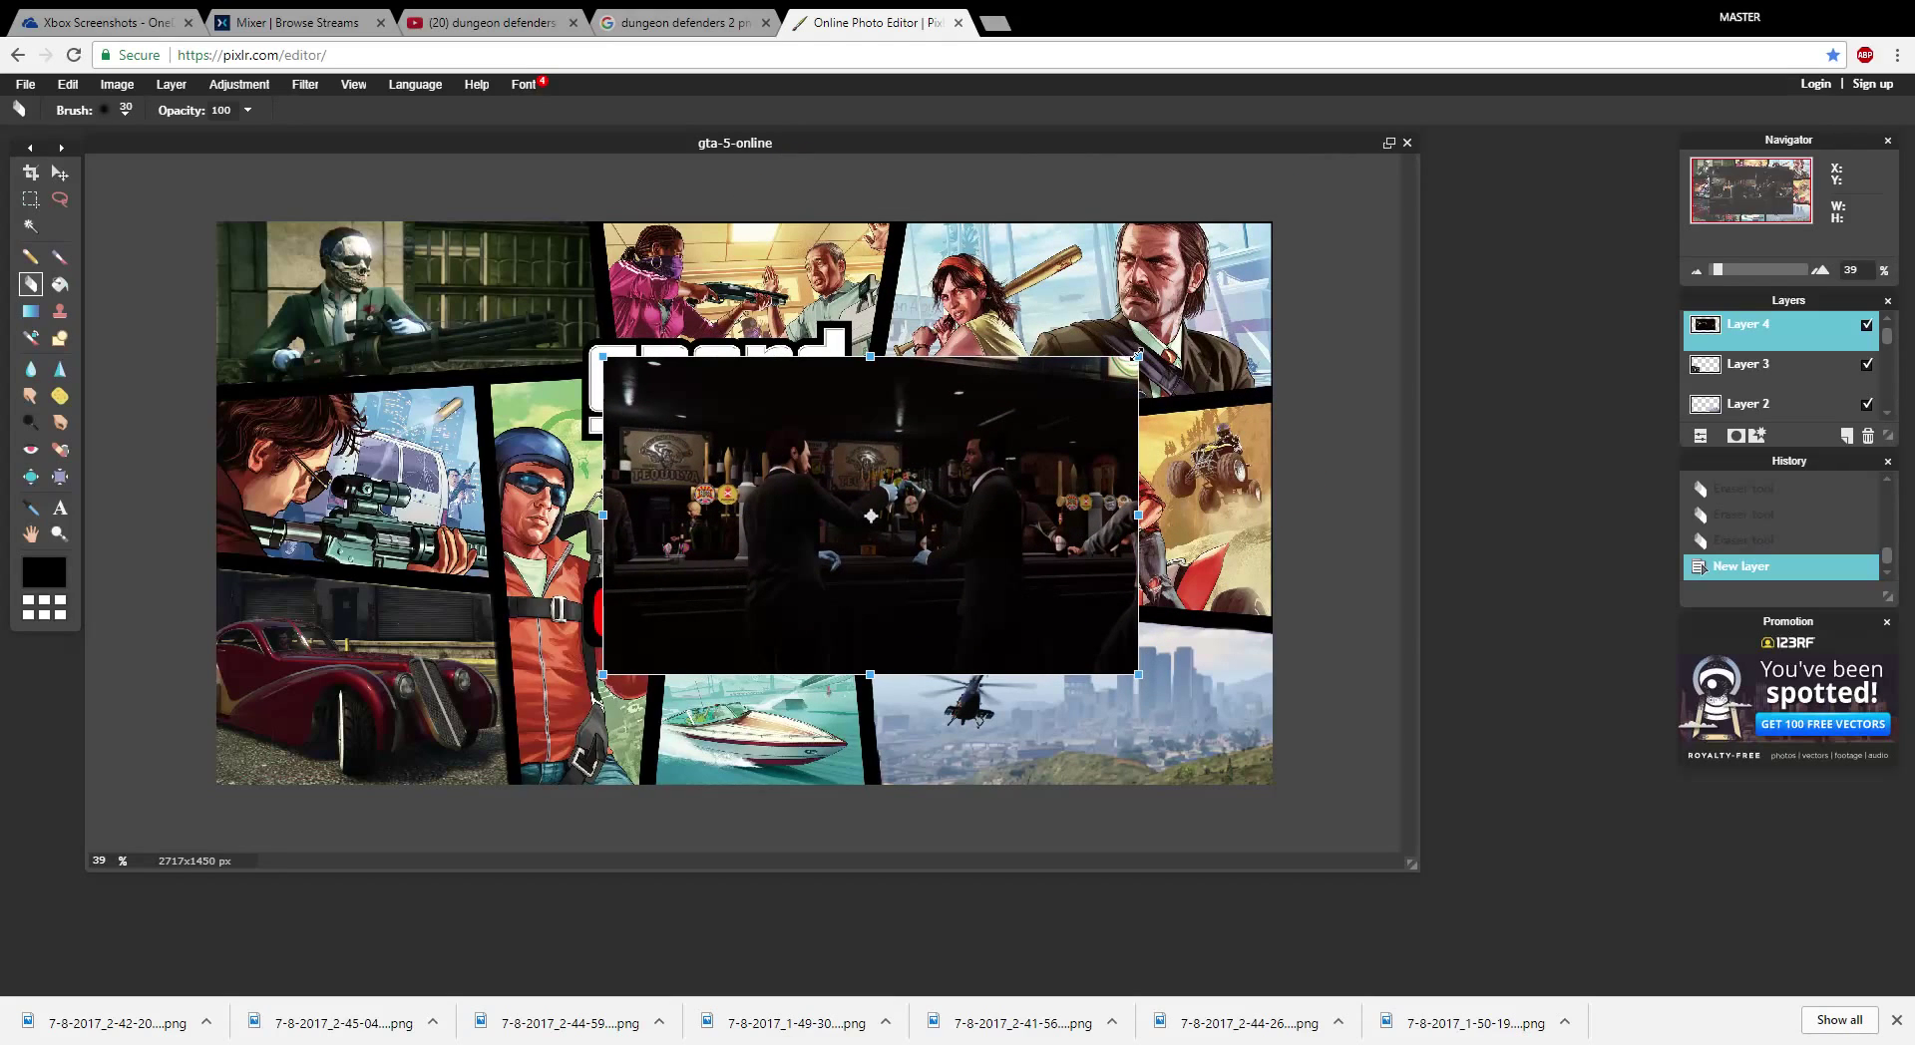
drag(1138, 355, 1086, 383)
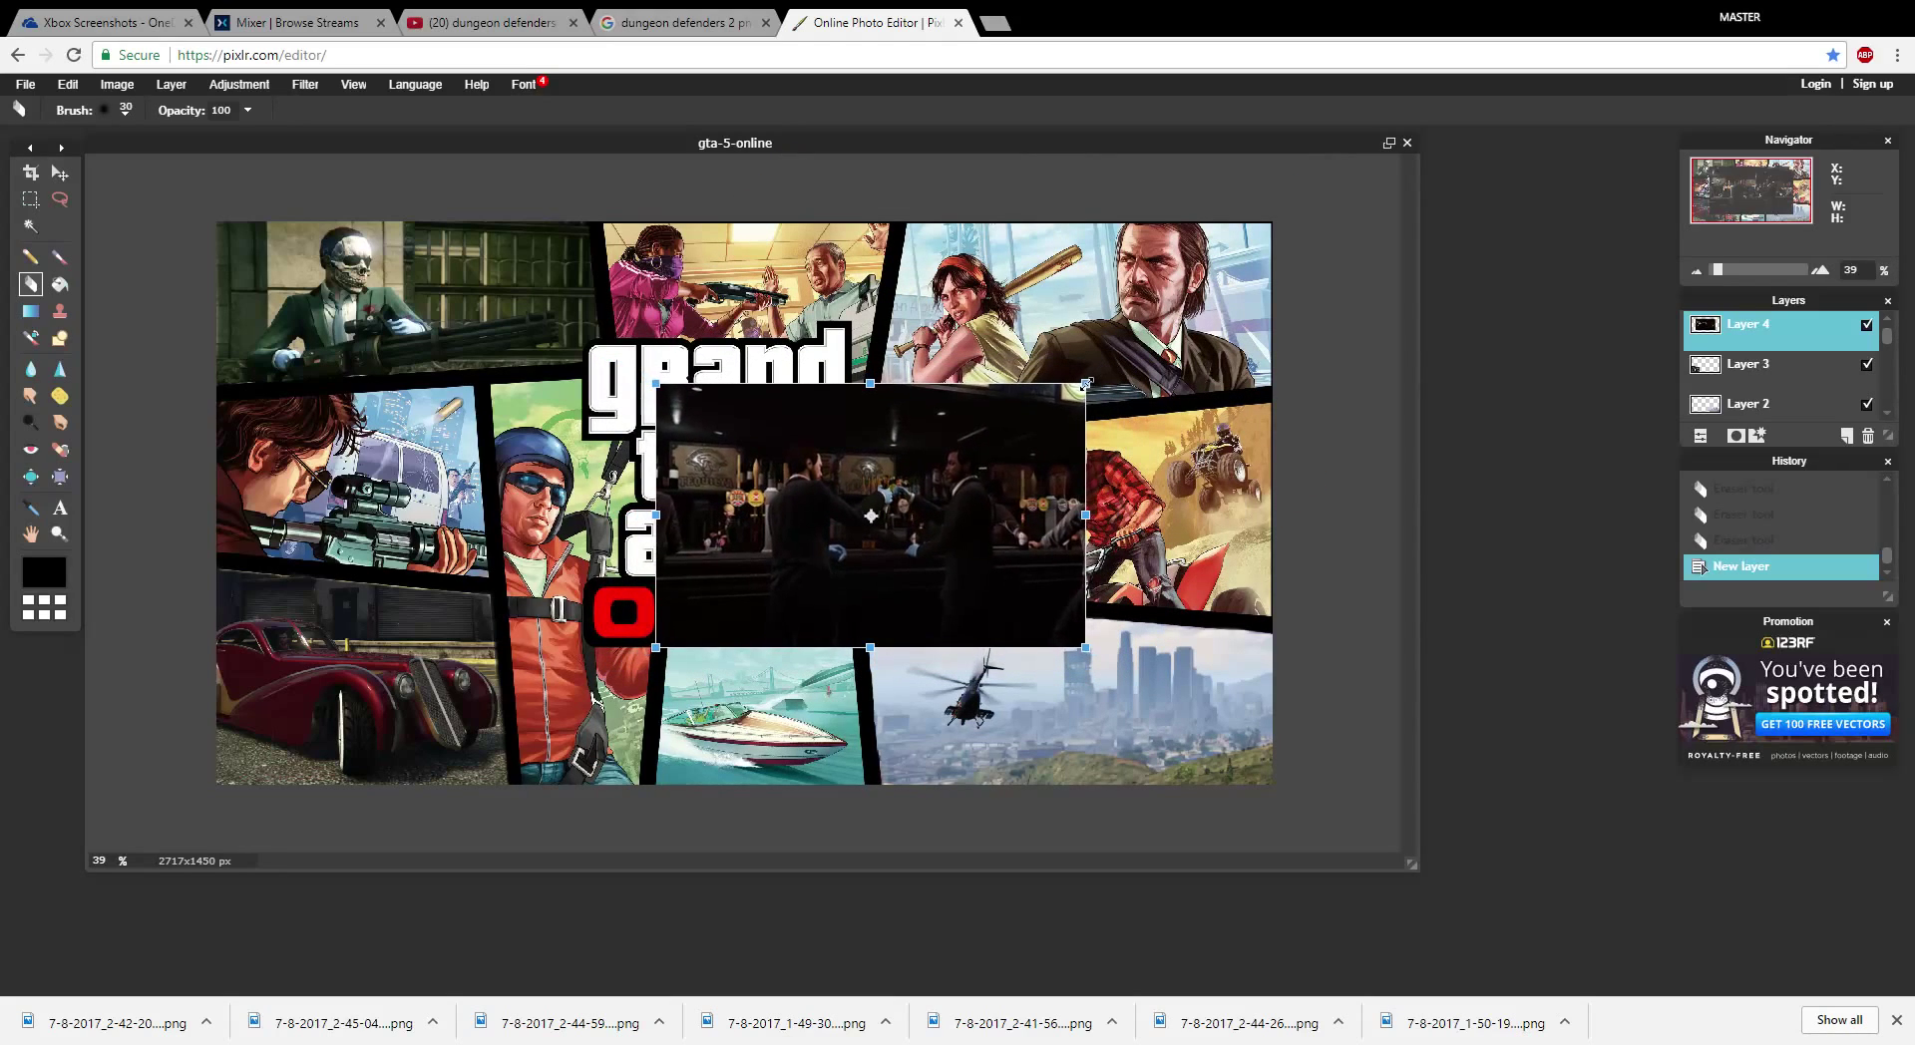
drag(989, 470, 1190, 278)
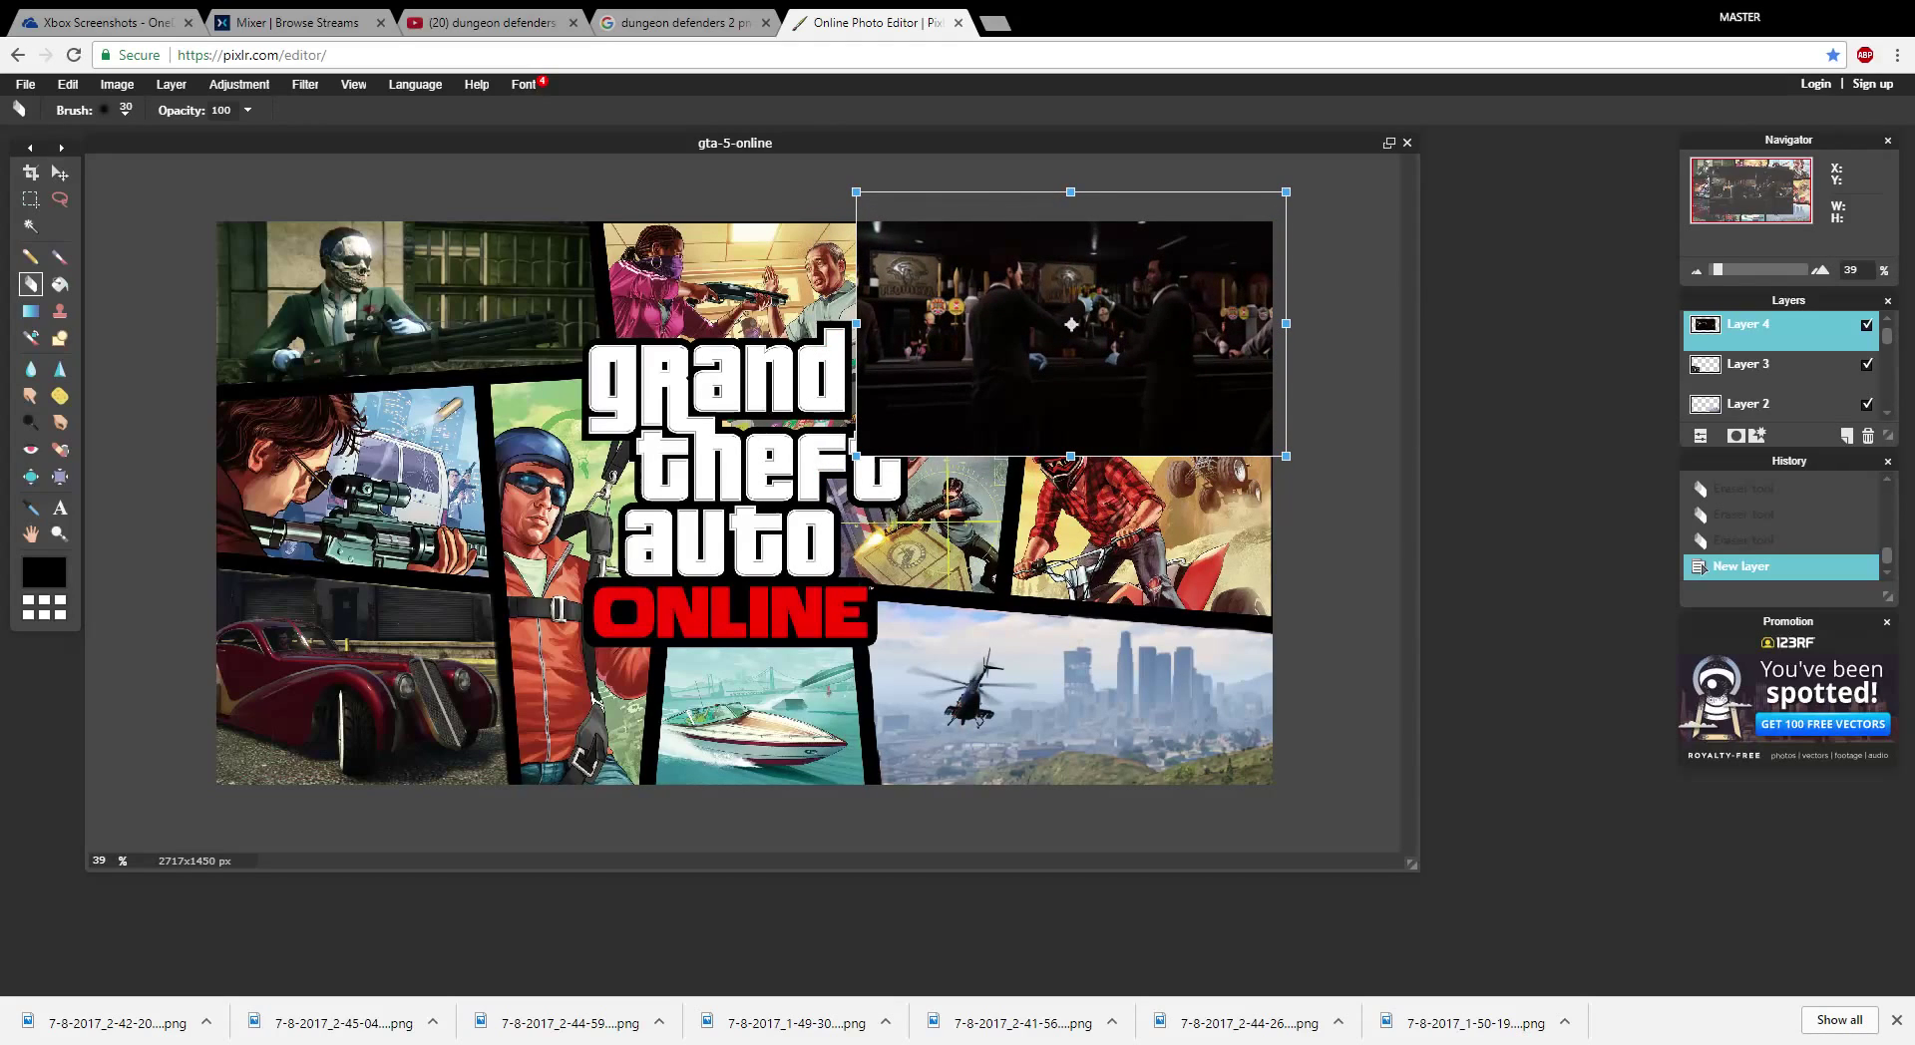
key(e)
key(Return)
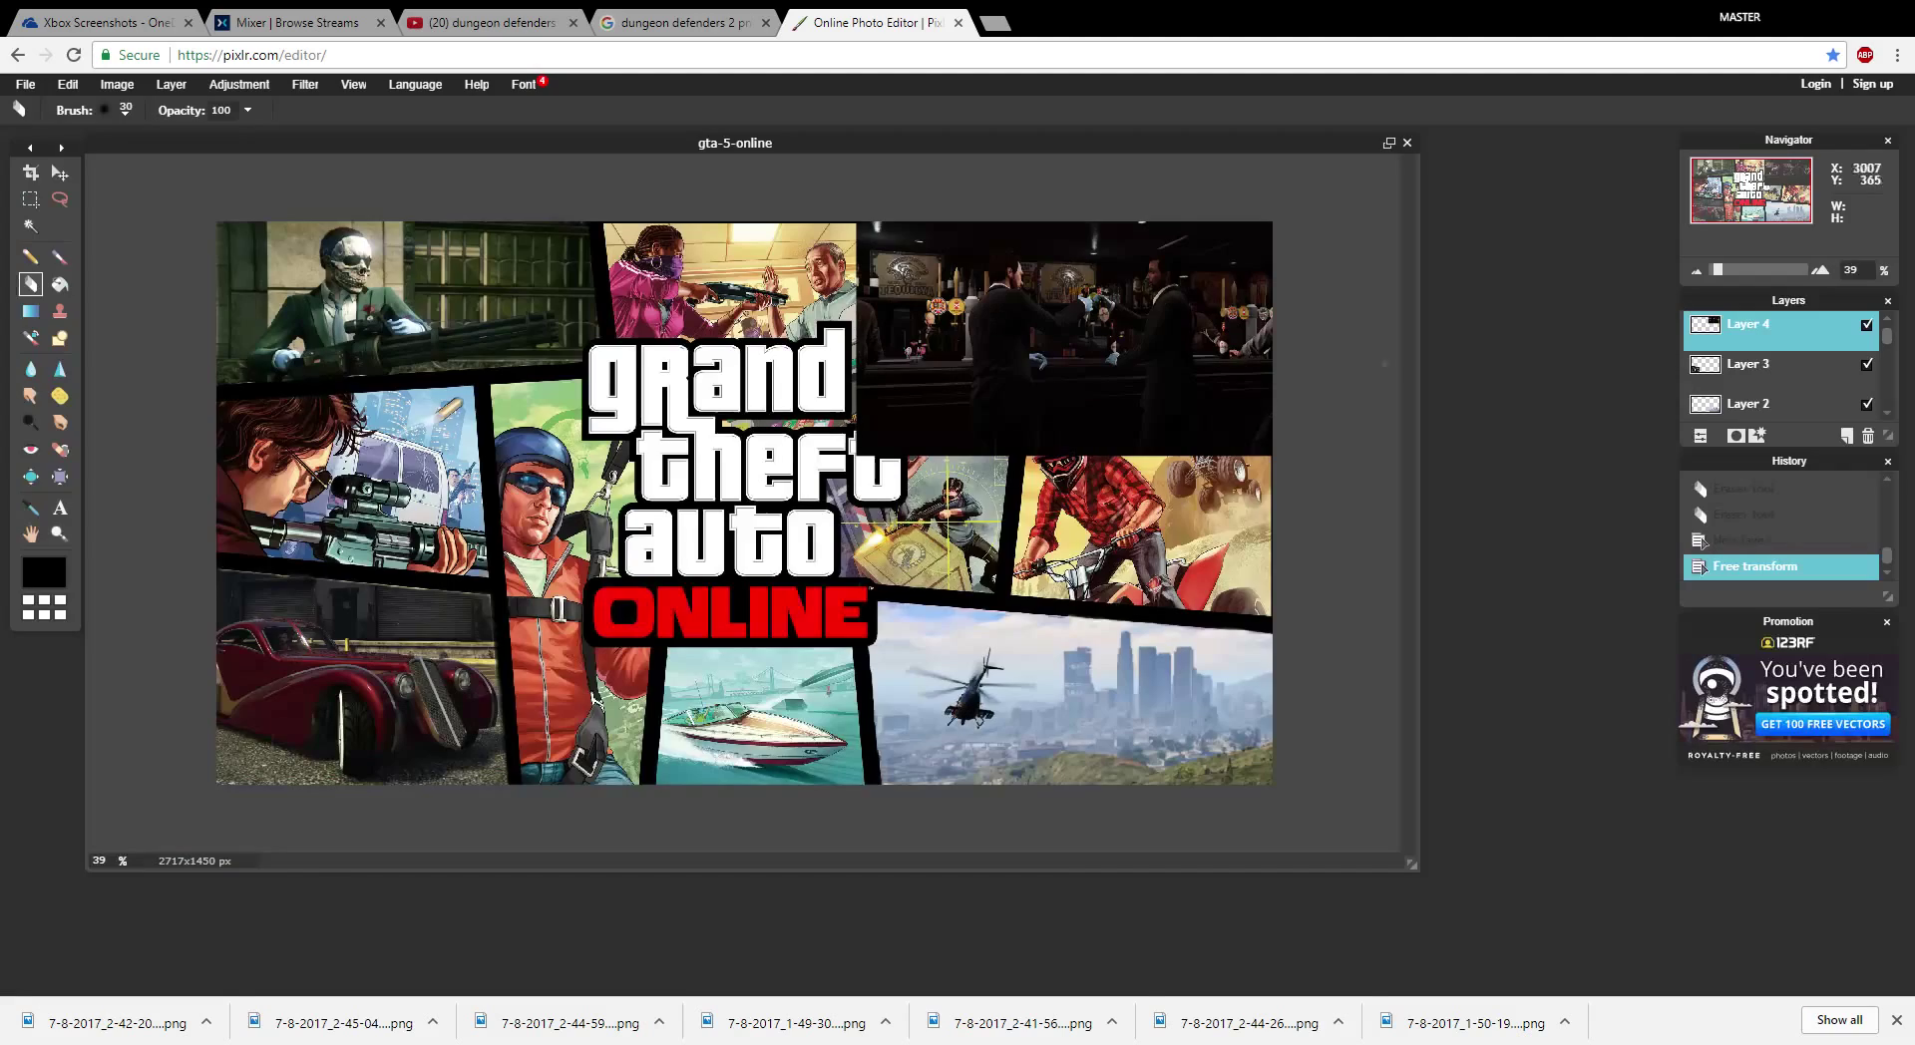
- Compare Layer 4 with the panel beneath by toggling its visibility, leave it hidden, and set the eraser to the hard 50 px brush
click(1866, 324)
click(1866, 324)
click(1866, 324)
click(1866, 324)
click(1866, 324)
click(1866, 325)
click(1866, 324)
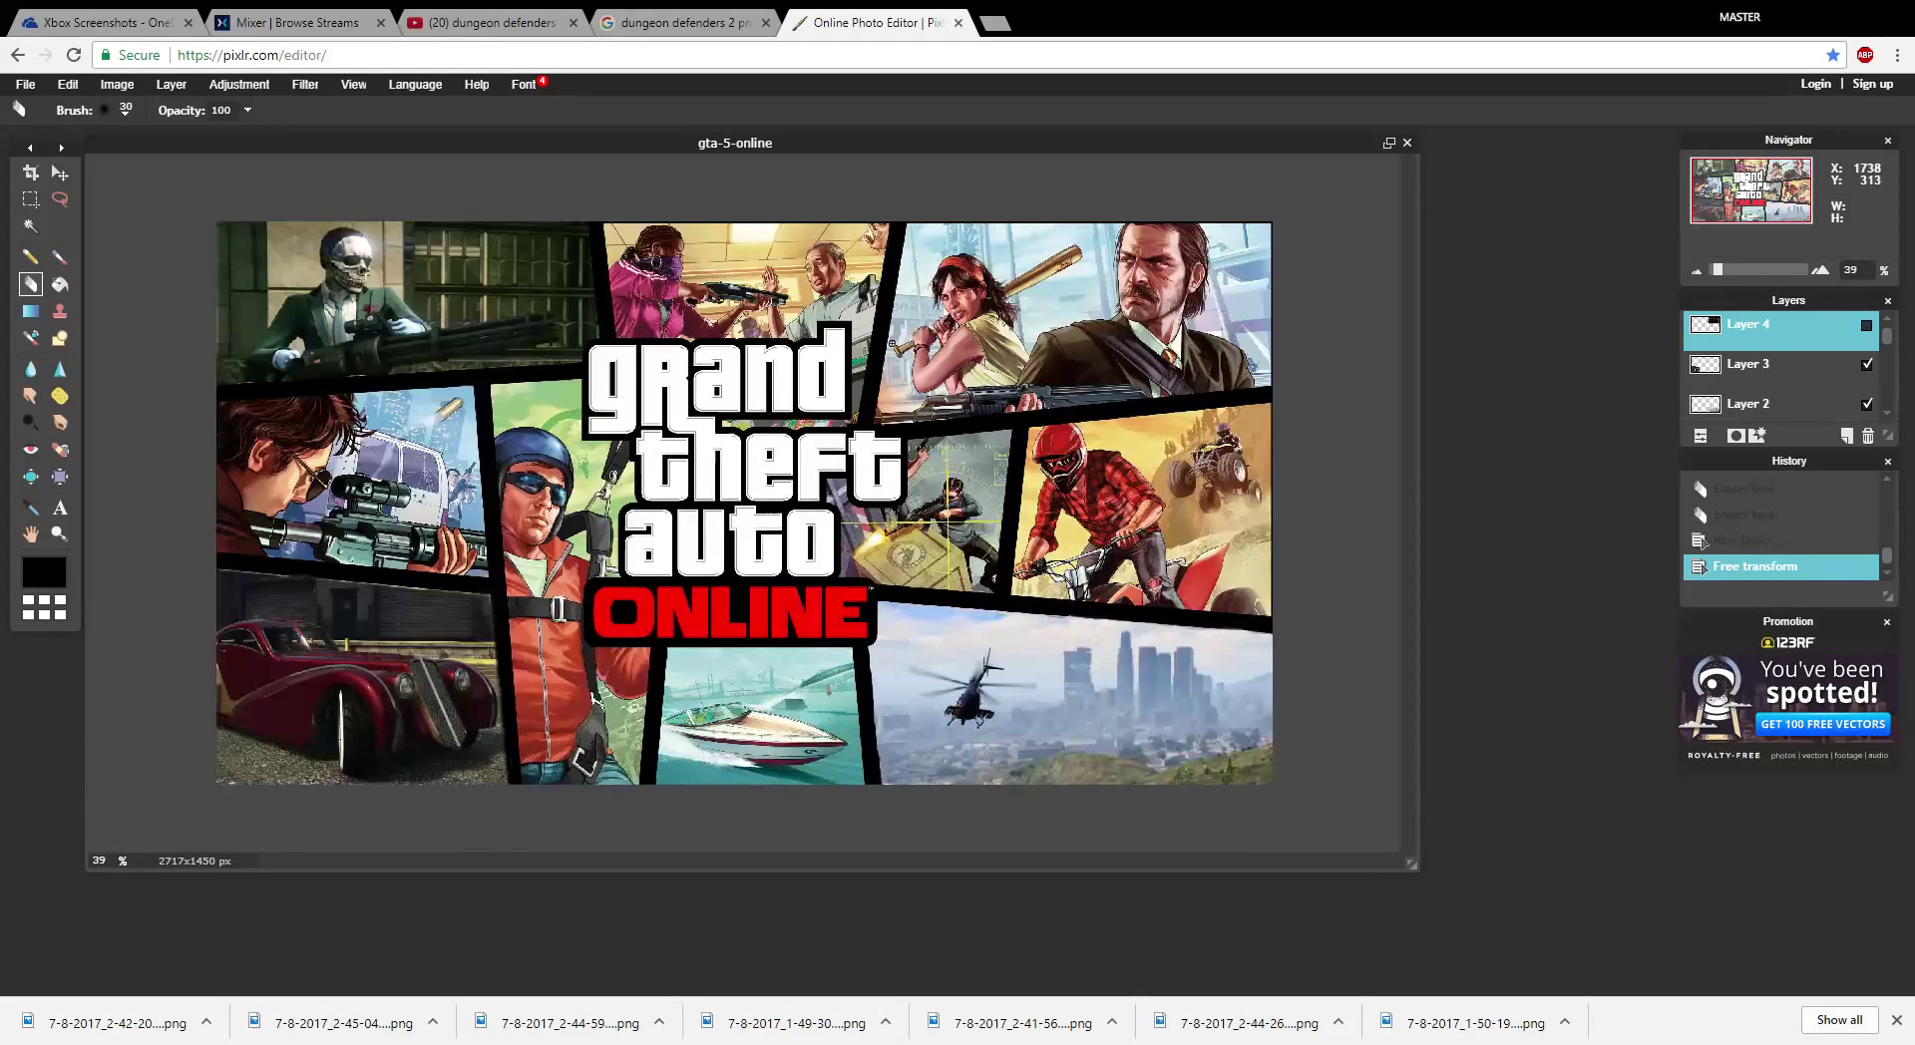
scroll(892, 343, up, 3)
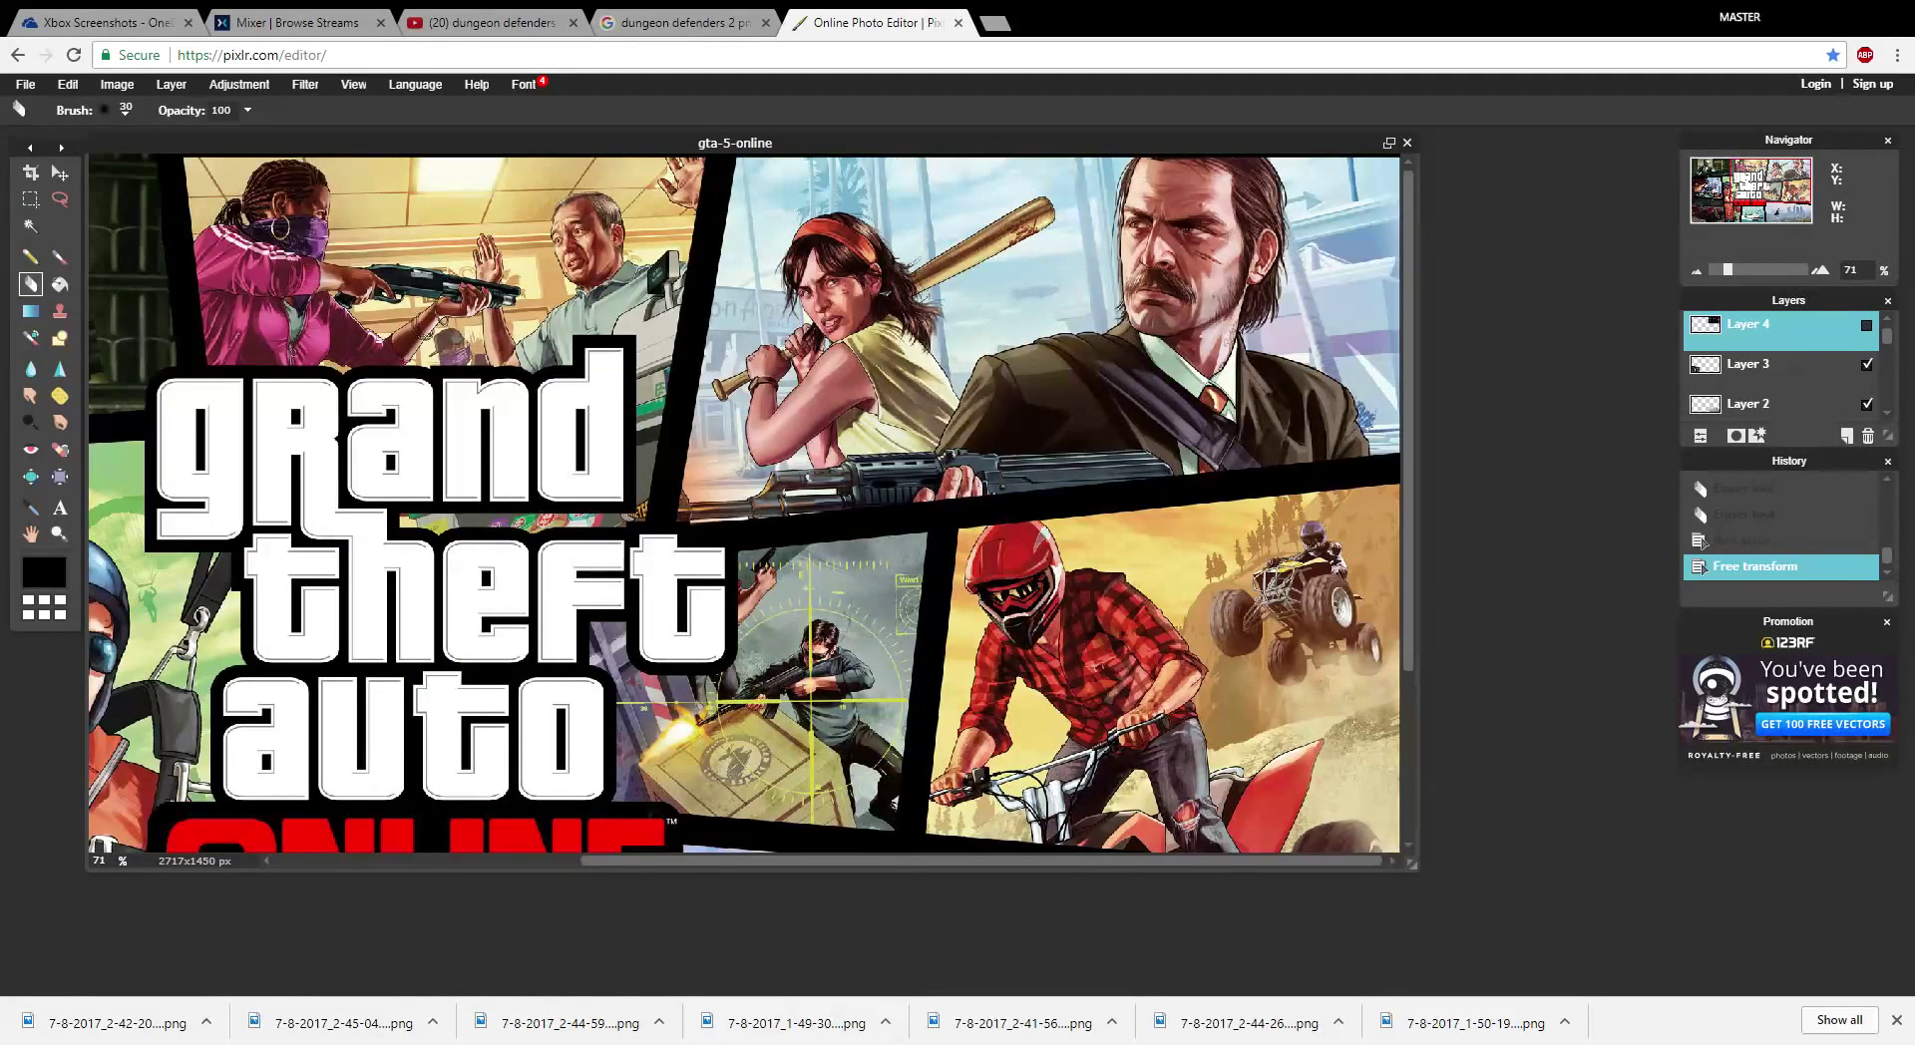
click(109, 110)
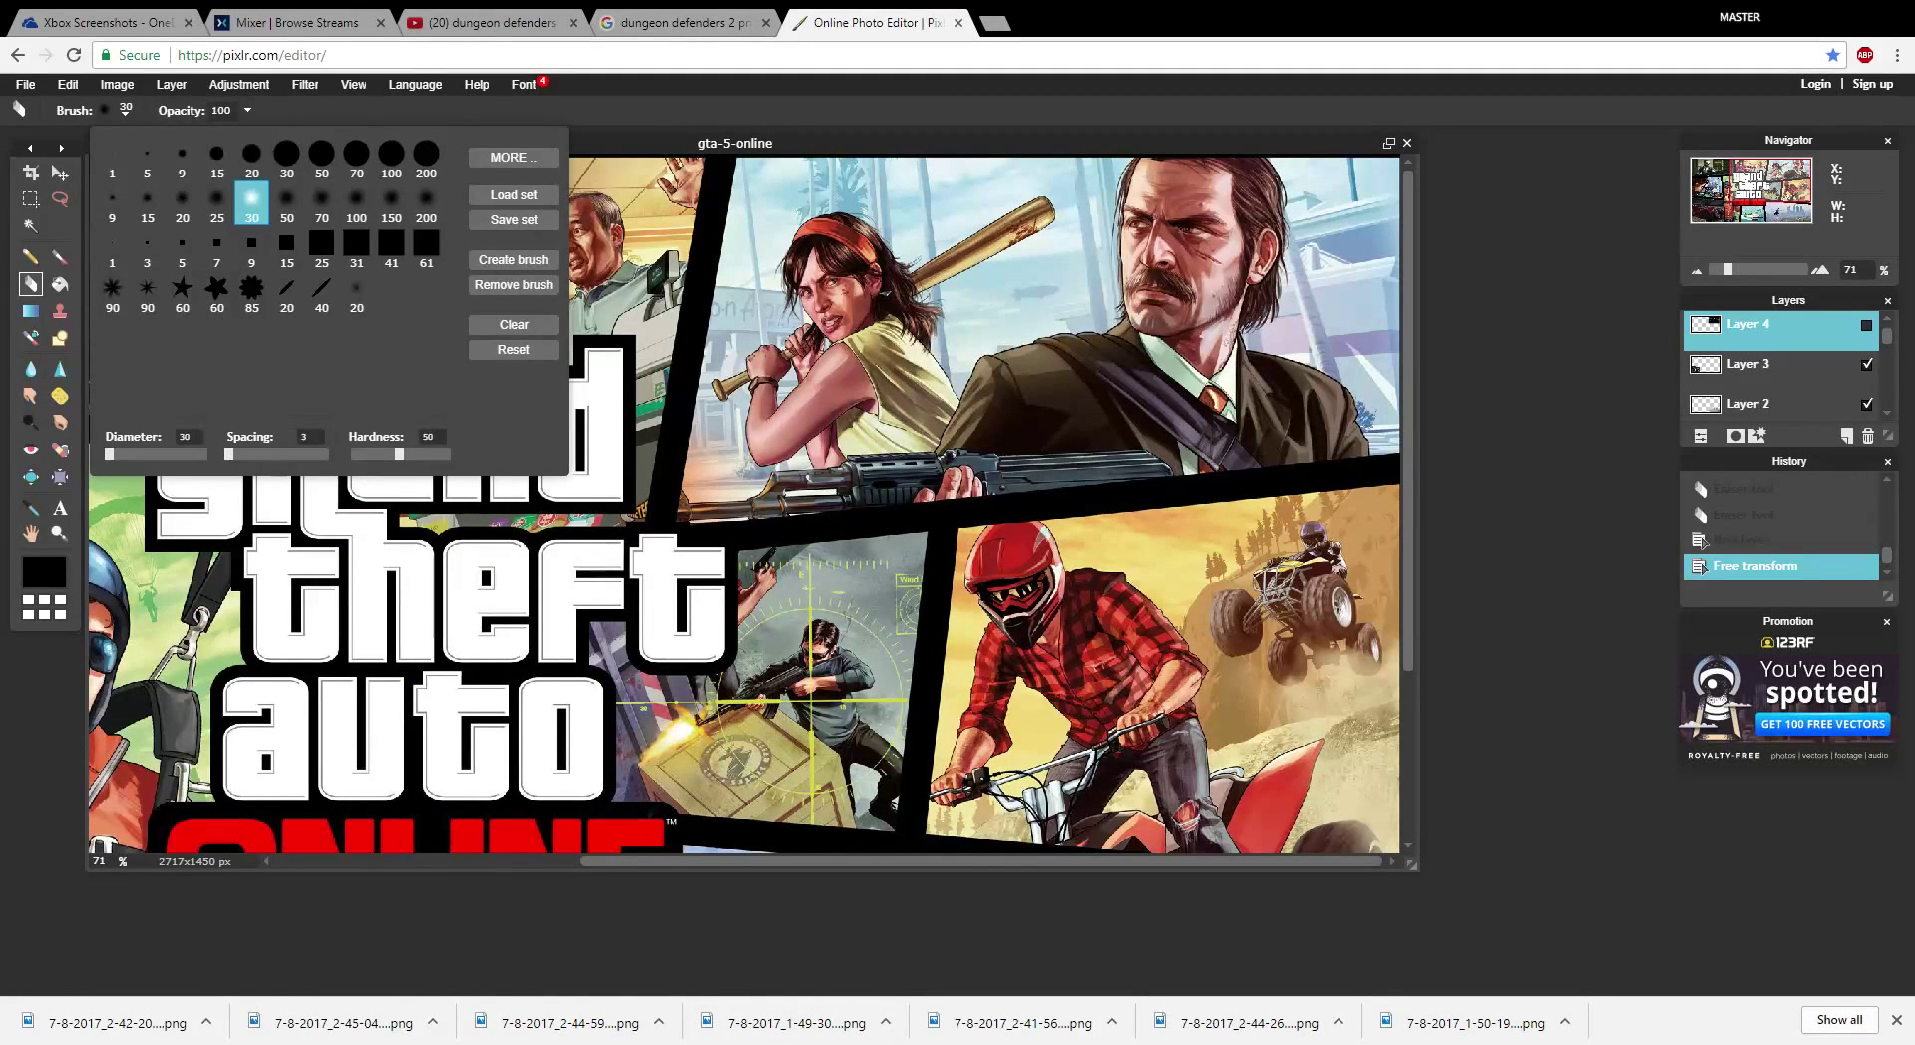
click(321, 156)
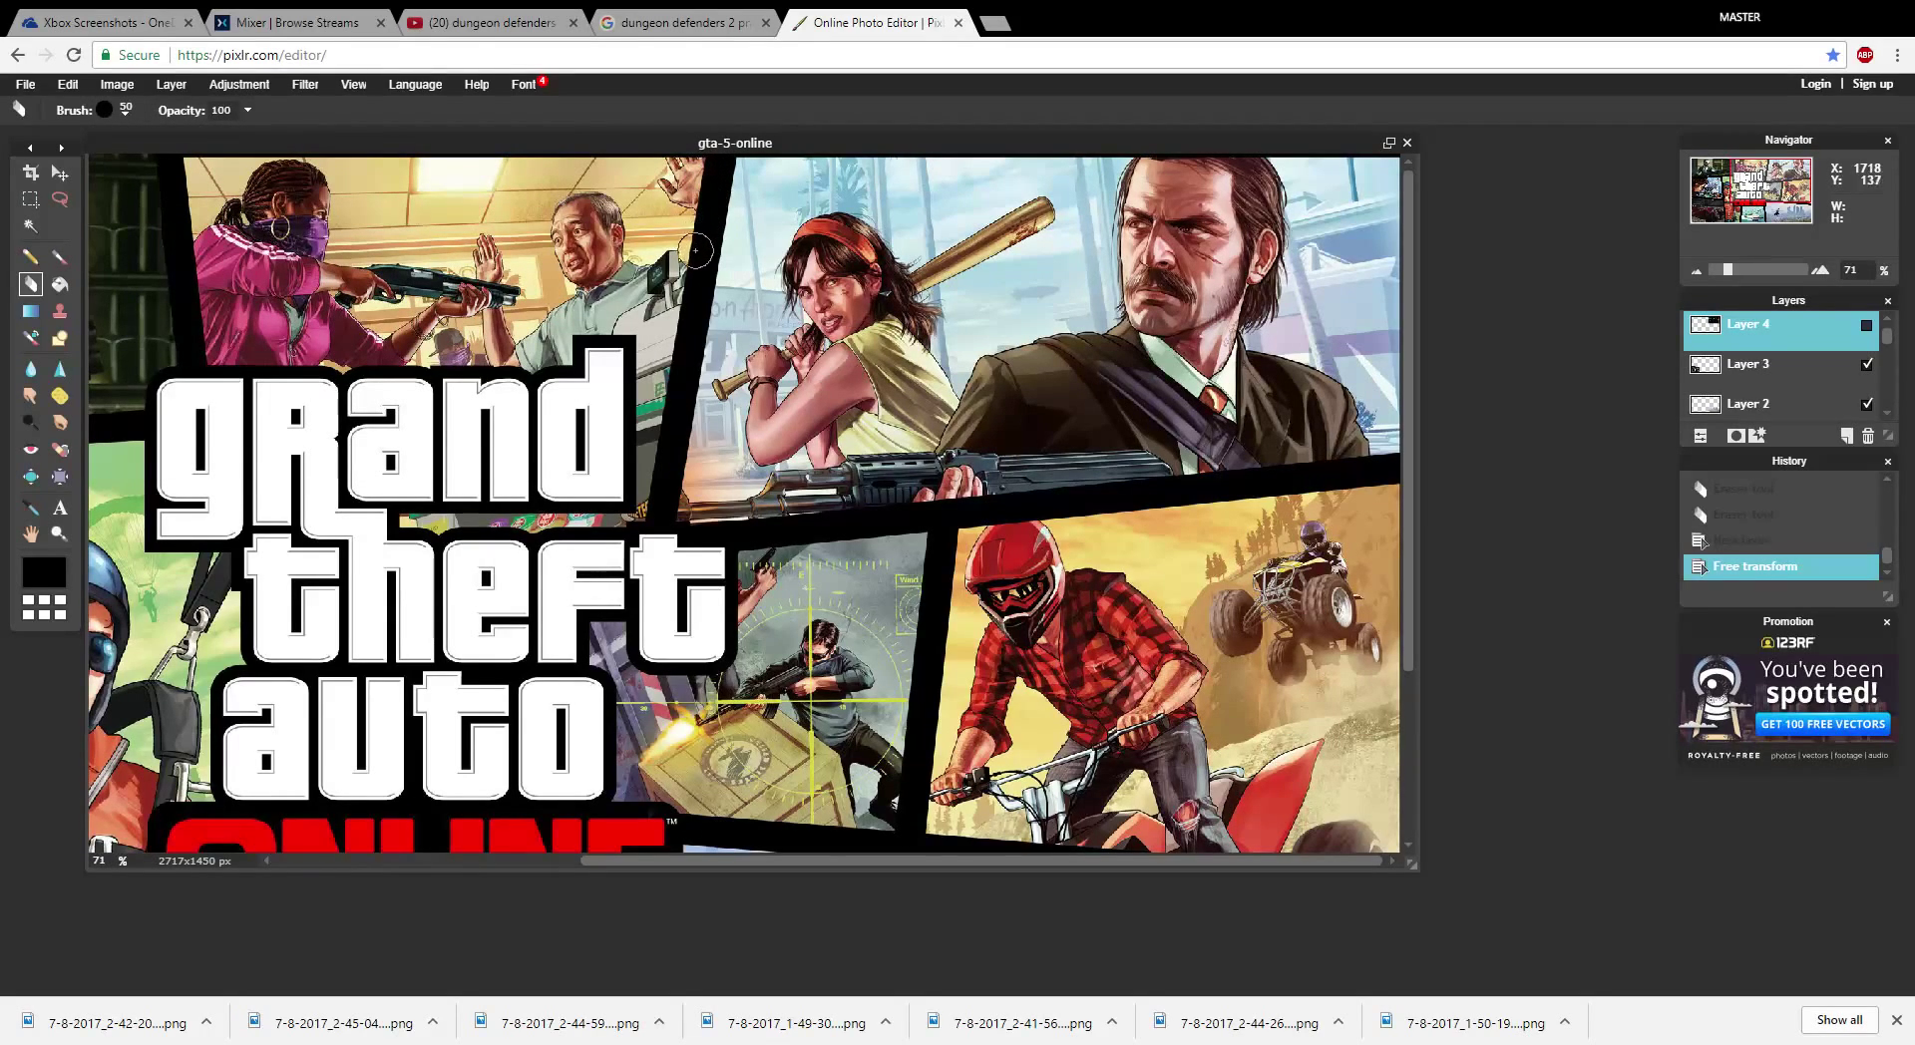
- Try erasing hidden Layer 4 along the black borders of the upper-right panel, show the layer, and undo the three eraser strokes
drag(695, 272, 696, 280)
mouse_move(716, 181)
mouse_down()
mouse_move(715, 154)
mouse_move(731, 183)
mouse_up()
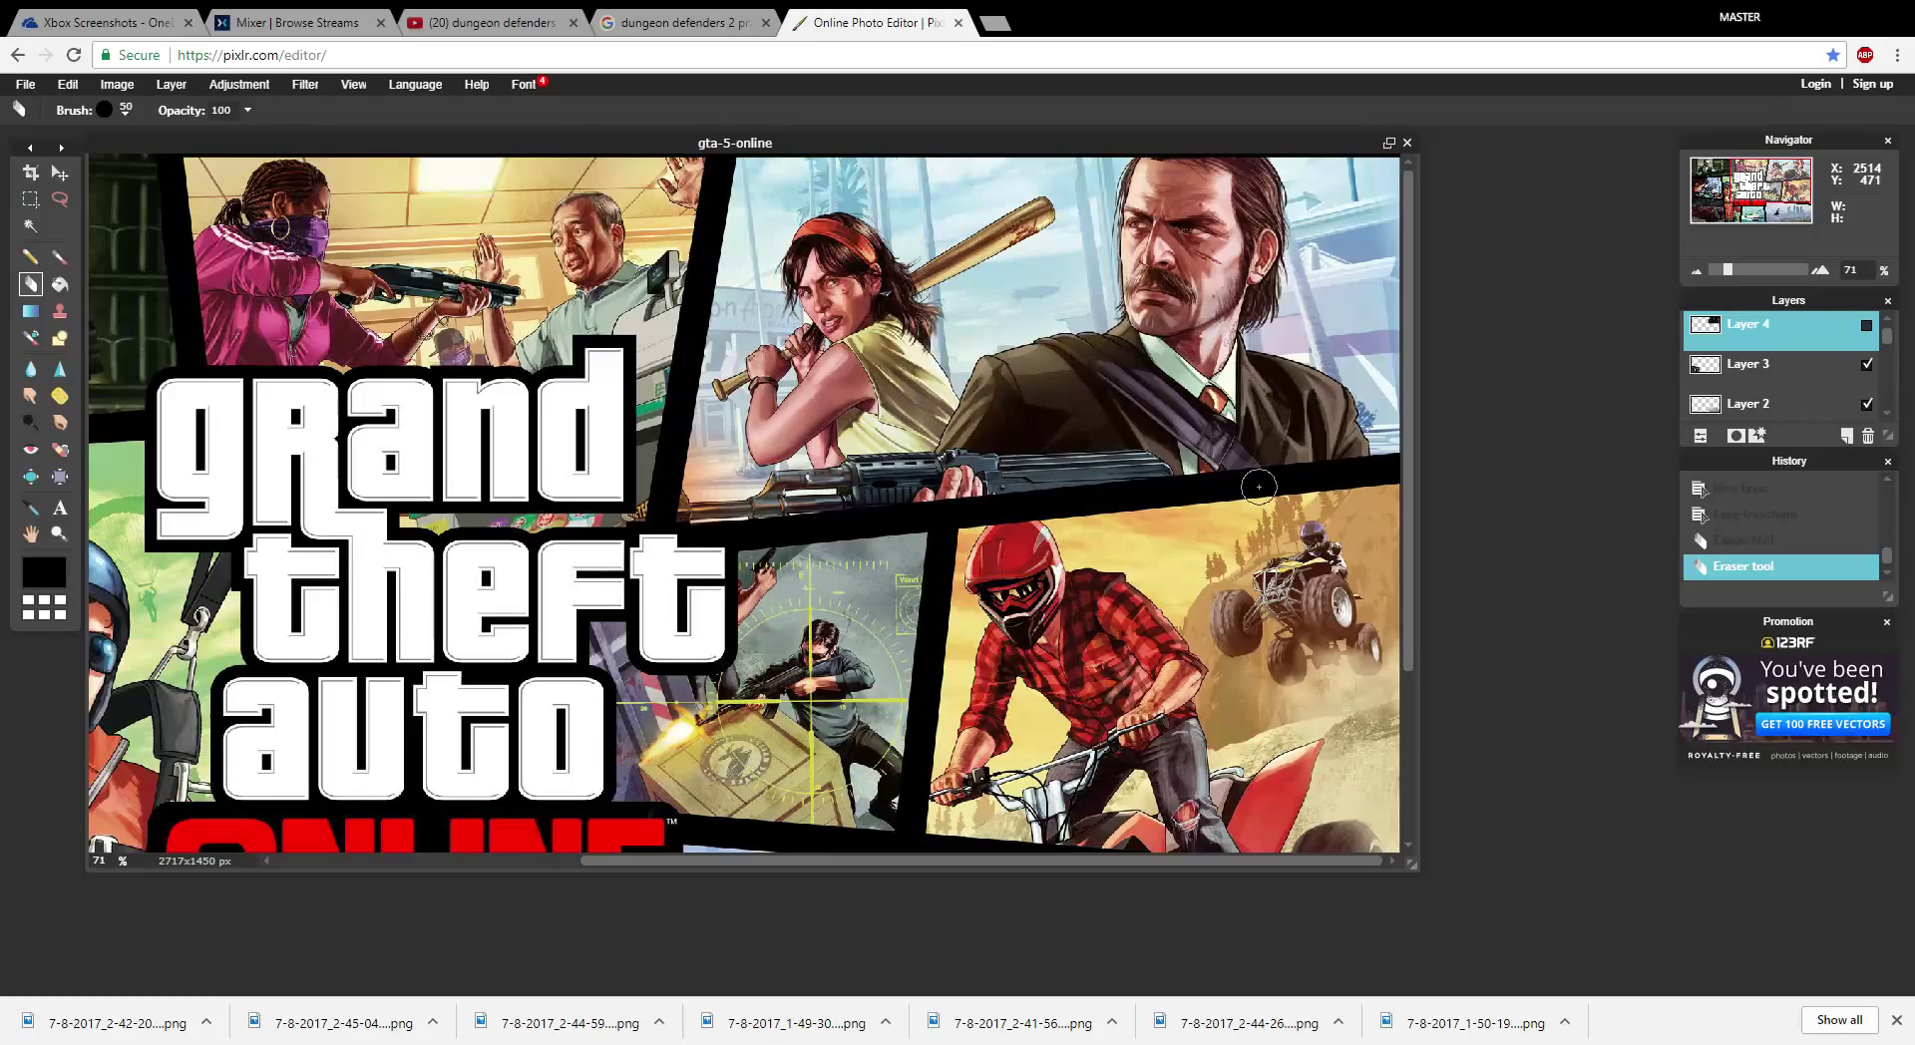
click(661, 498)
click(1866, 324)
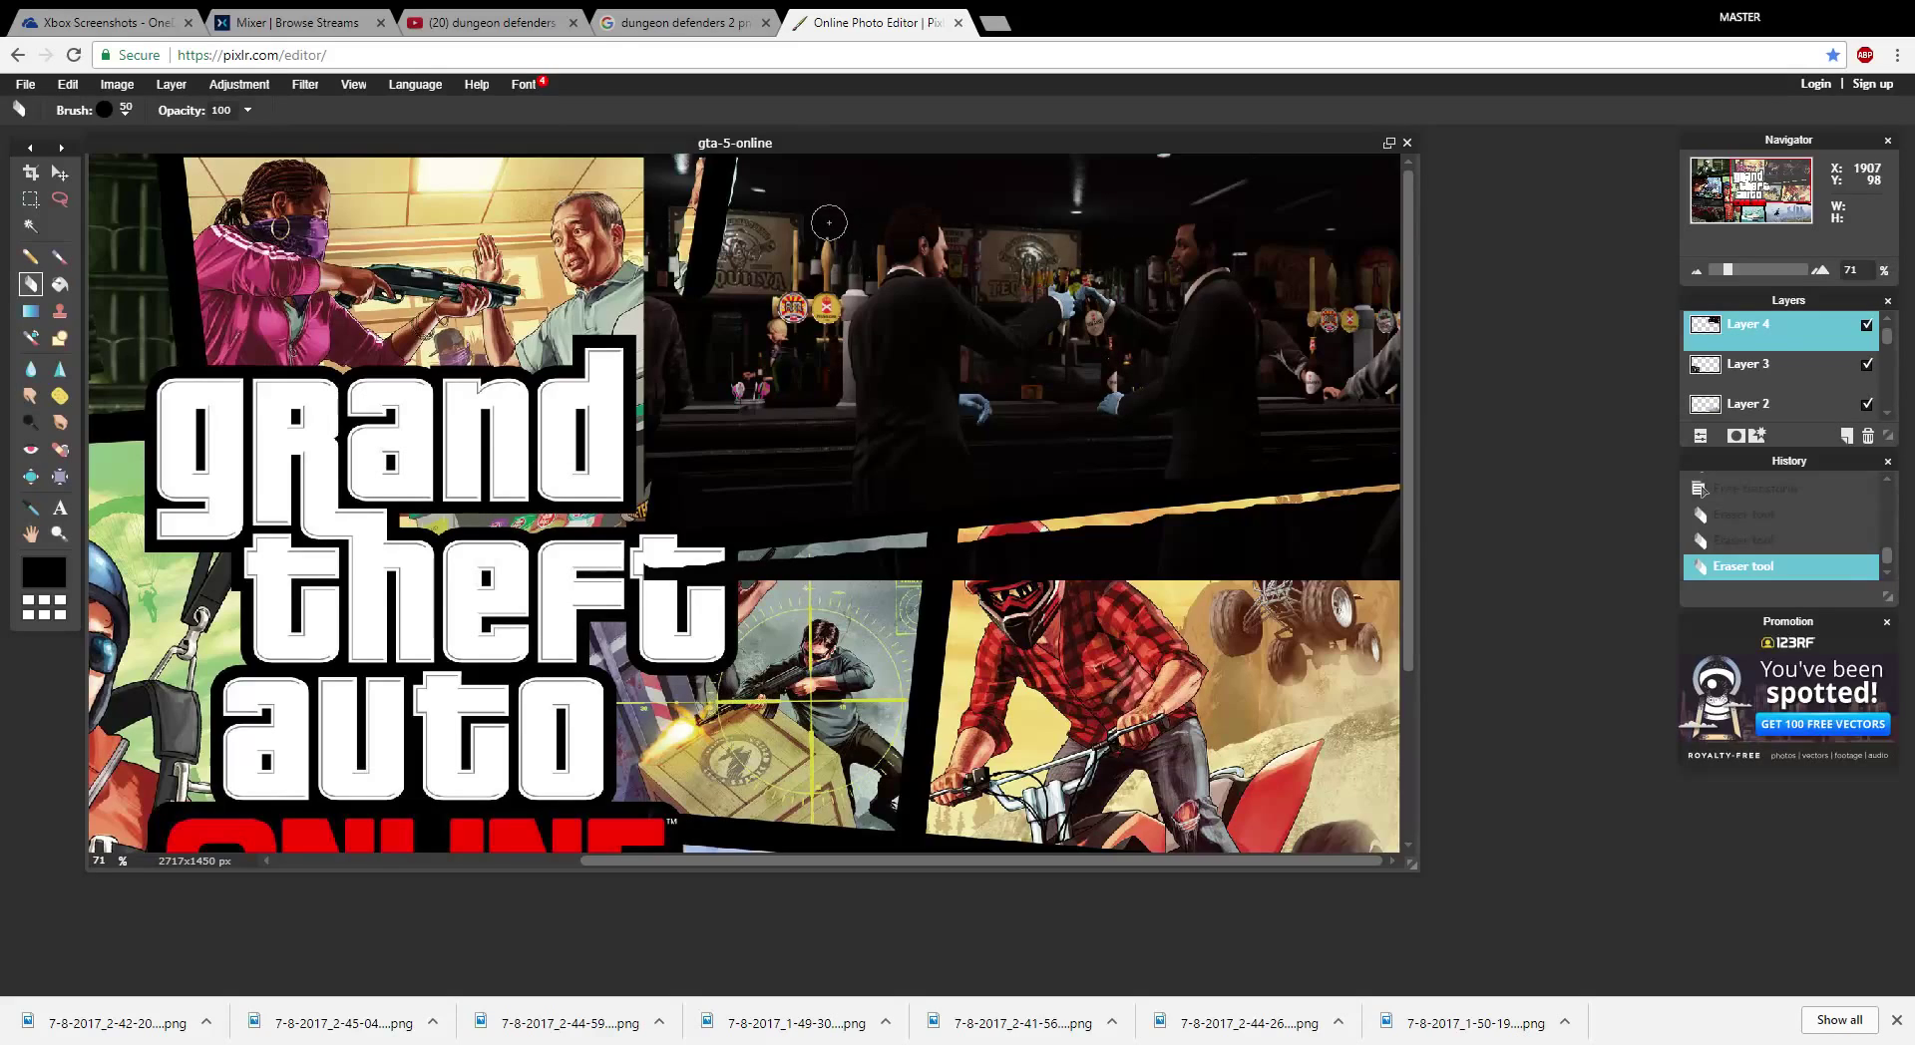
key(ctrl+z)
key(ctrl+z)
key(ctrl+z)
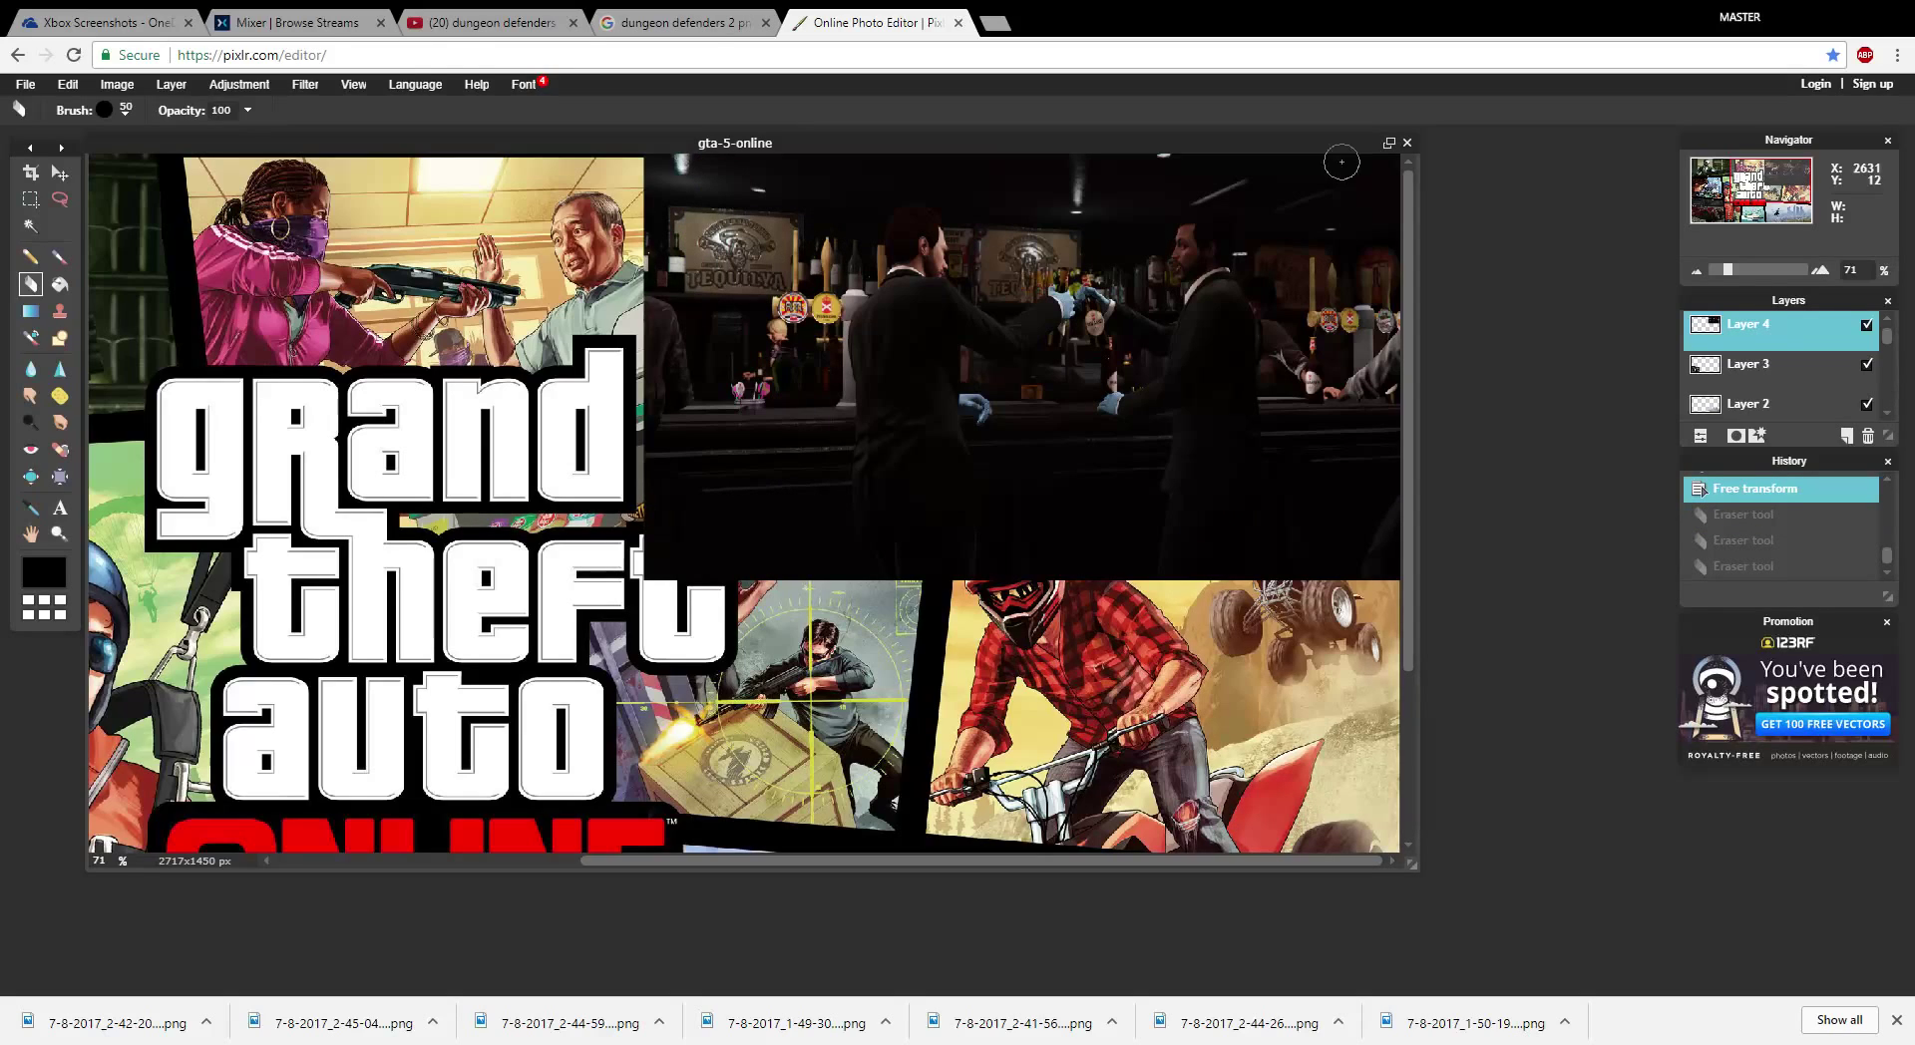
- With Layer 4 hidden, erase it along the black borders beside and below the upper-right panel, and show the layer again
click(1866, 324)
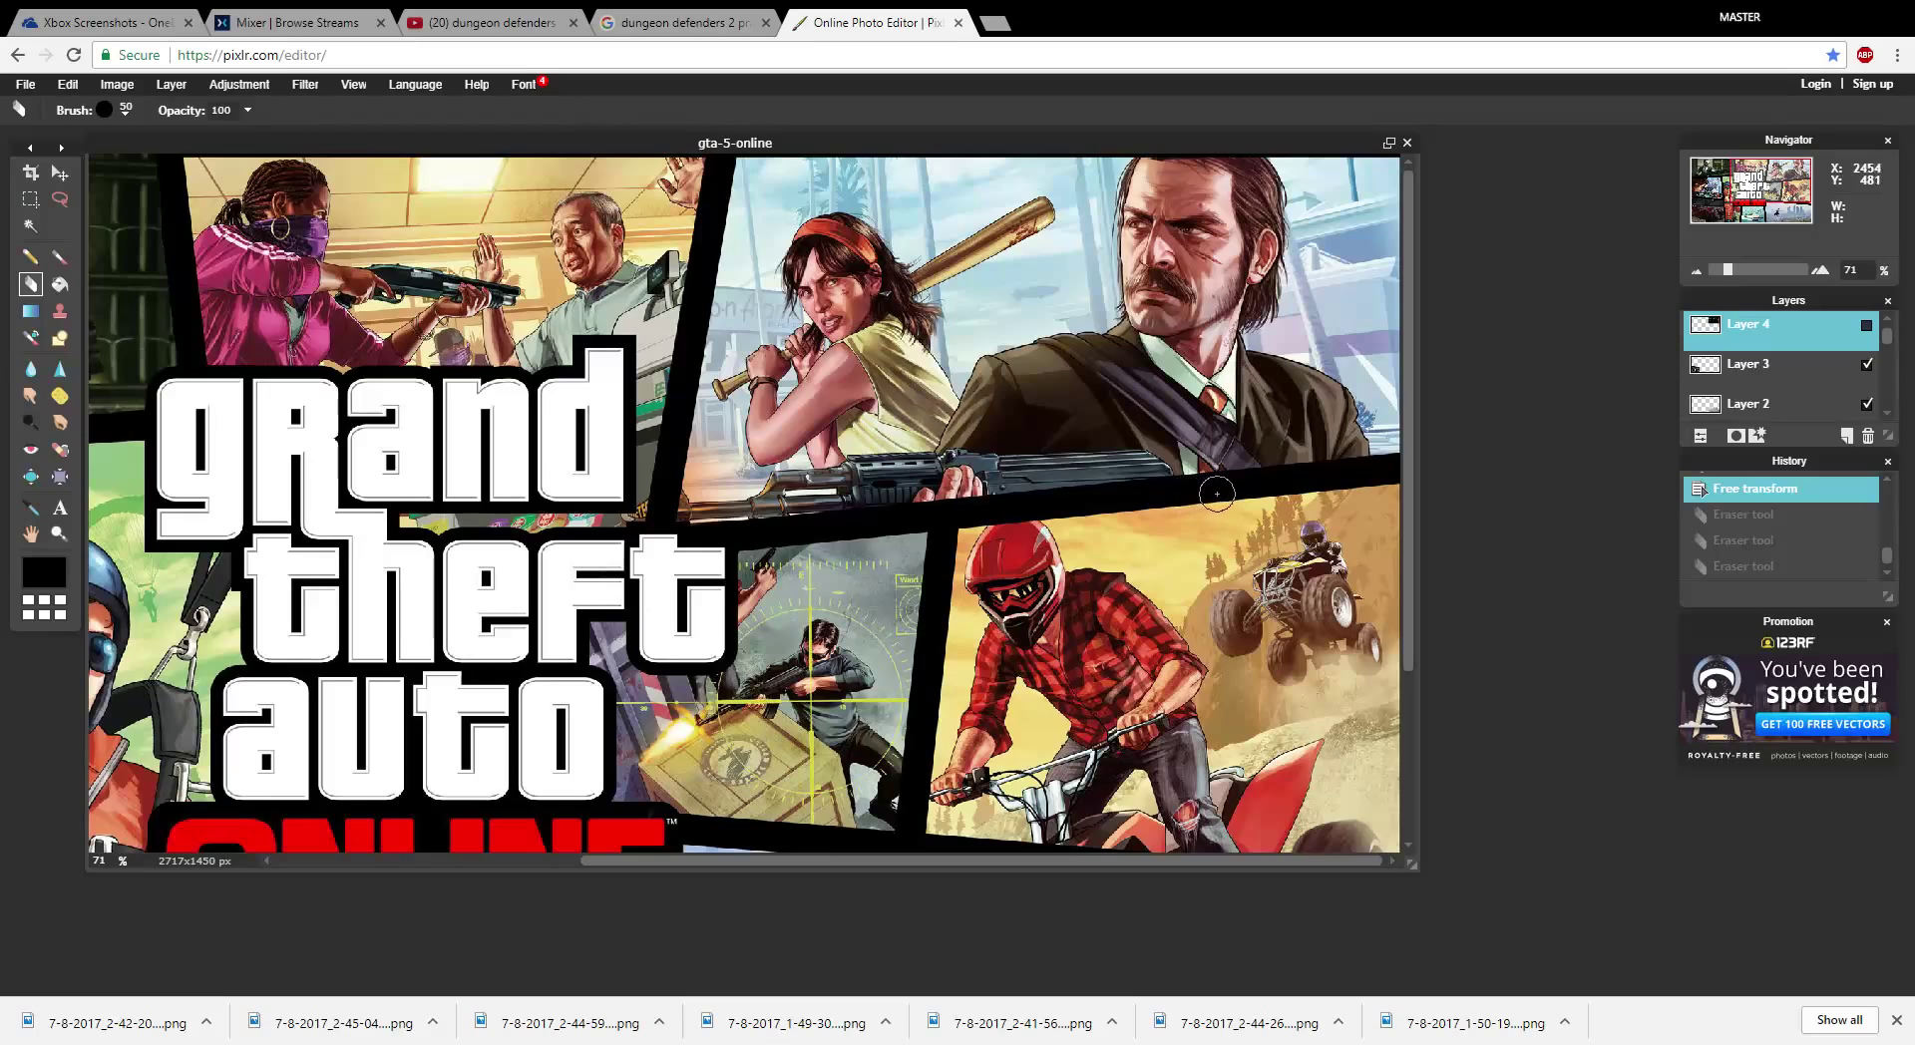
drag(1324, 482, 1409, 473)
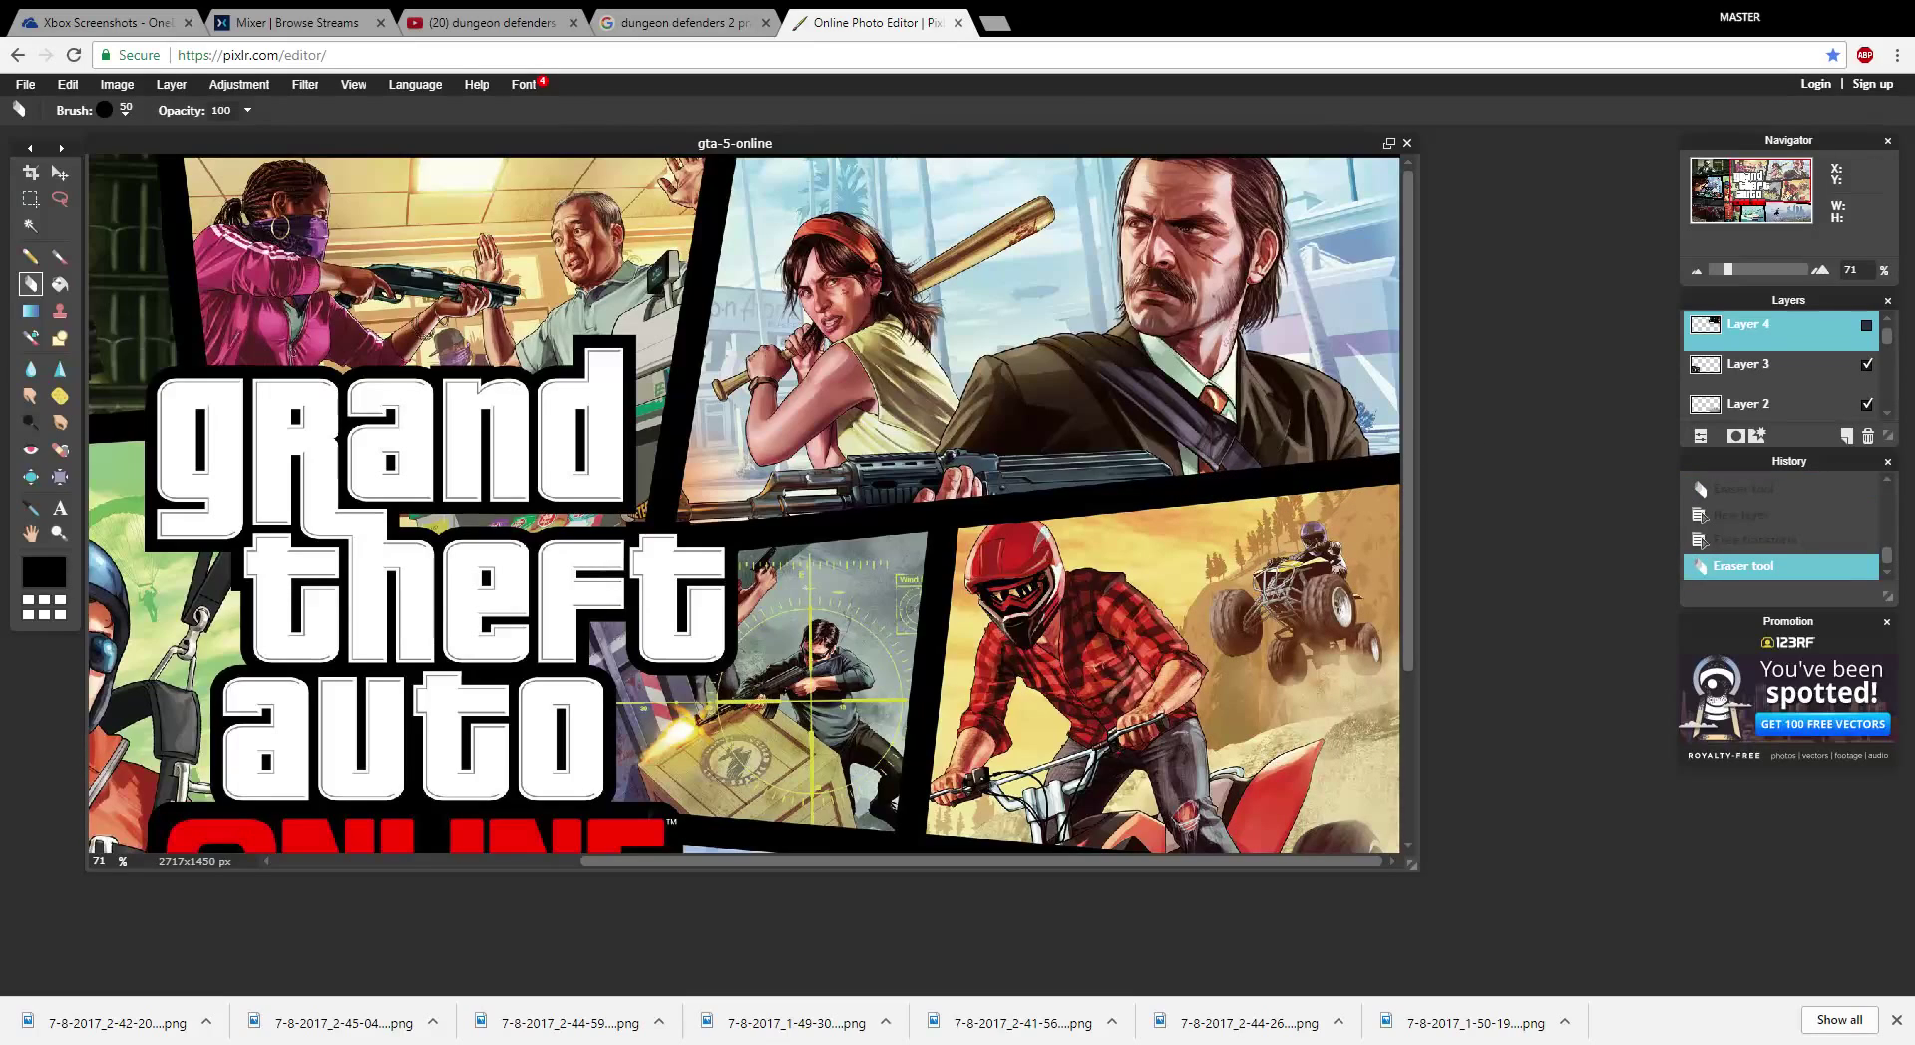
click(1866, 325)
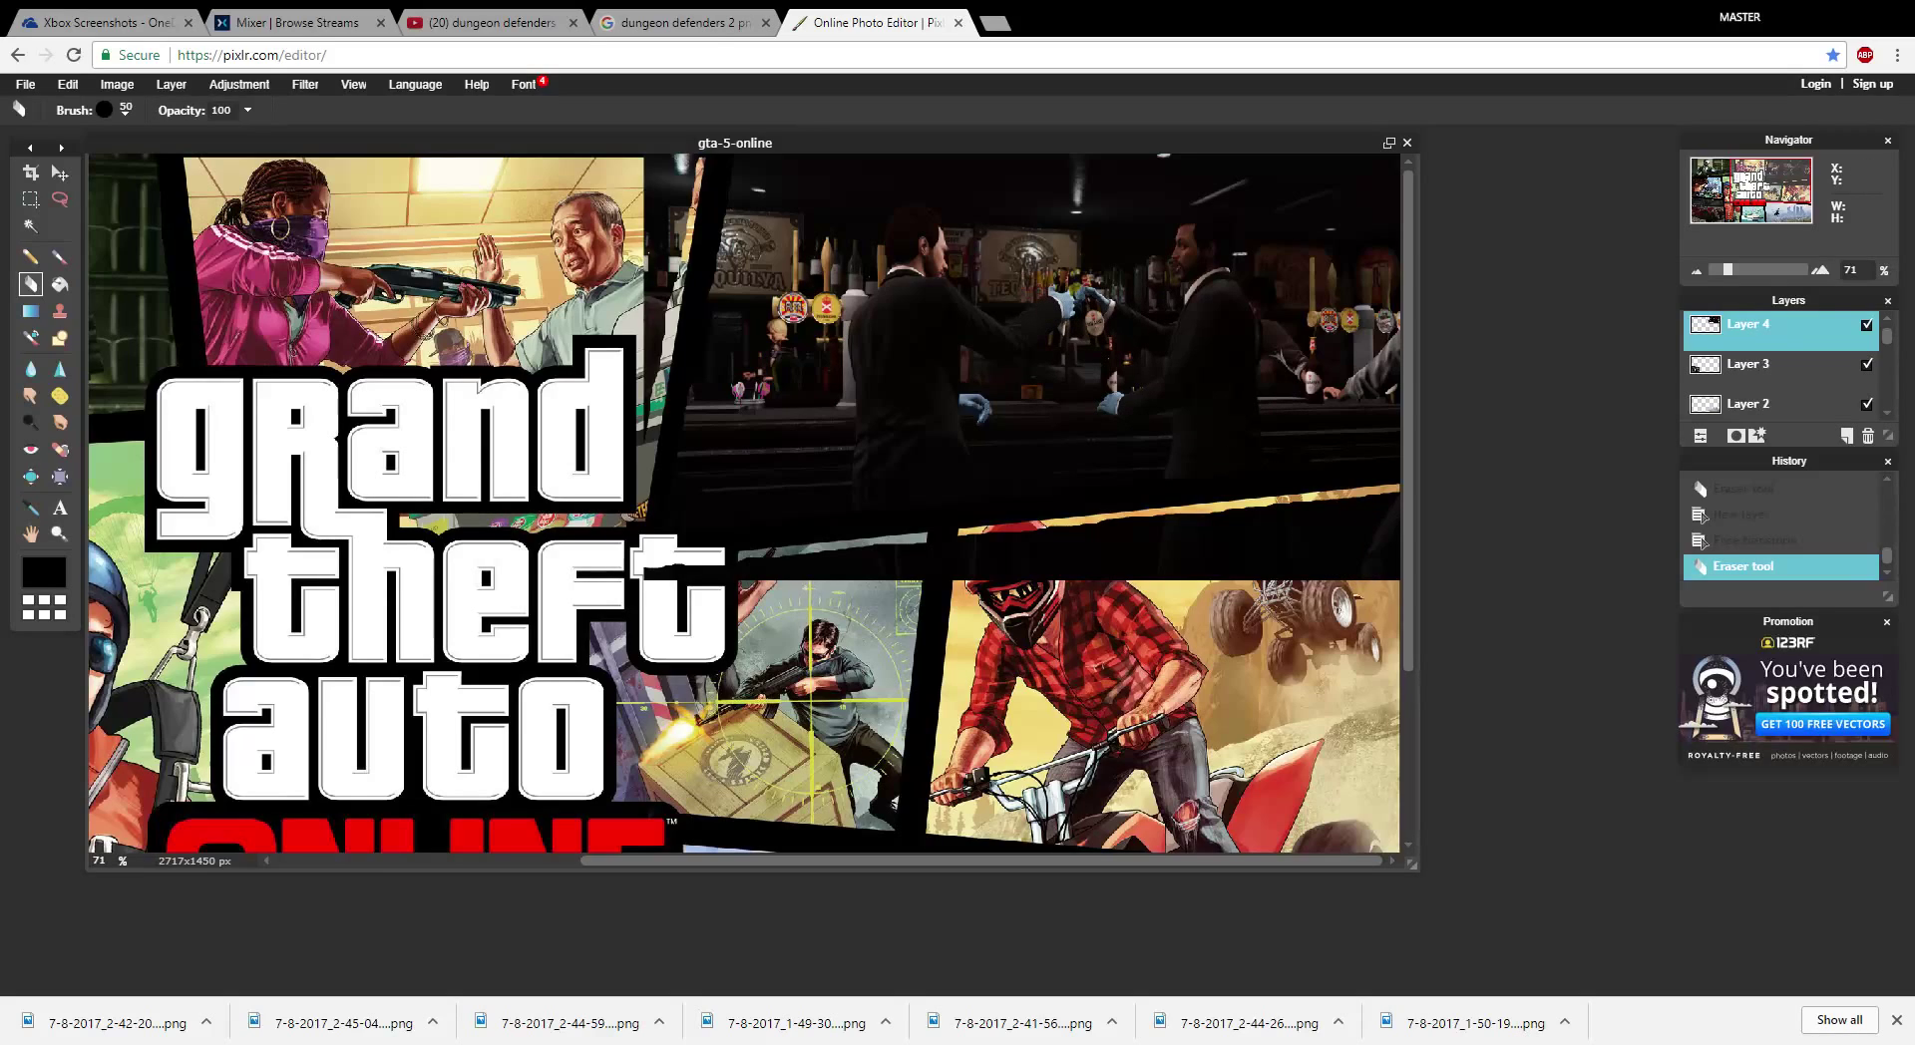
- Switch to the hard 200 px eraser brush and erase the rest of the bar screenshot outside the upper-right panel's borders
click(1867, 324)
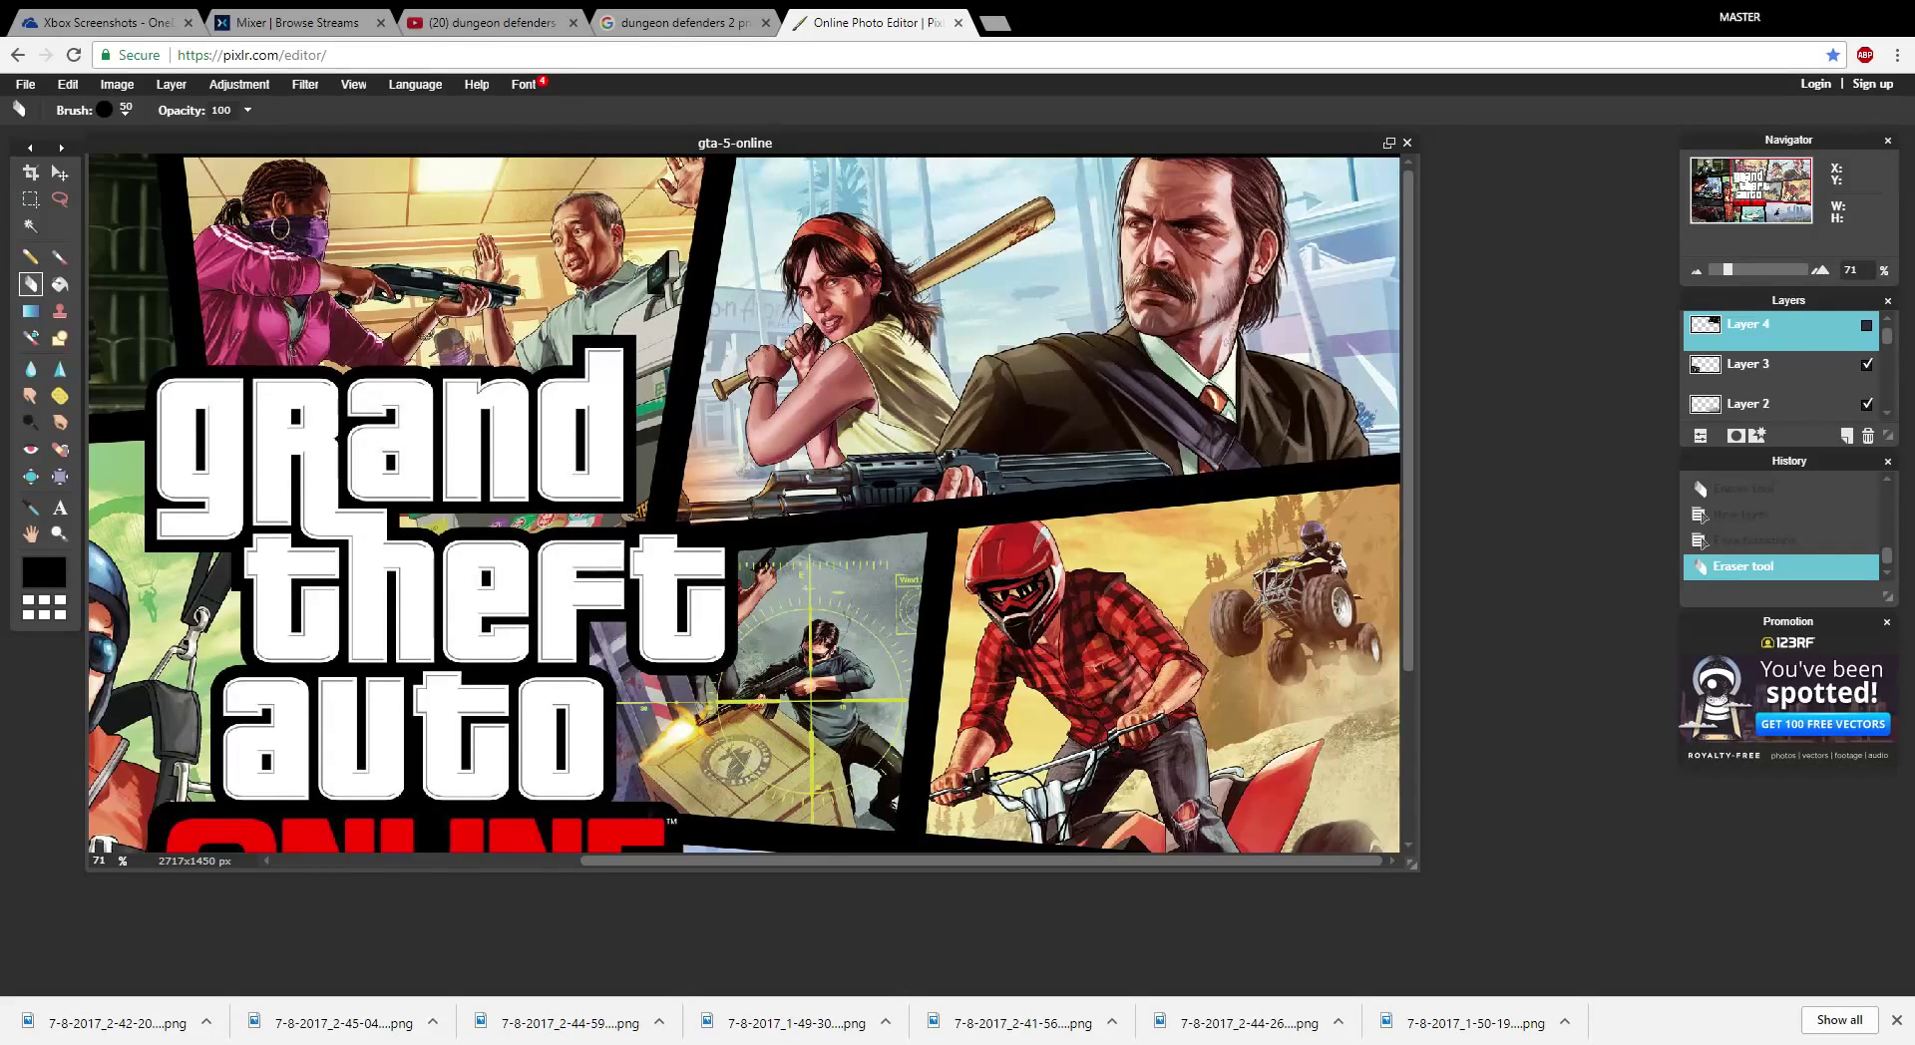
click(124, 110)
click(426, 157)
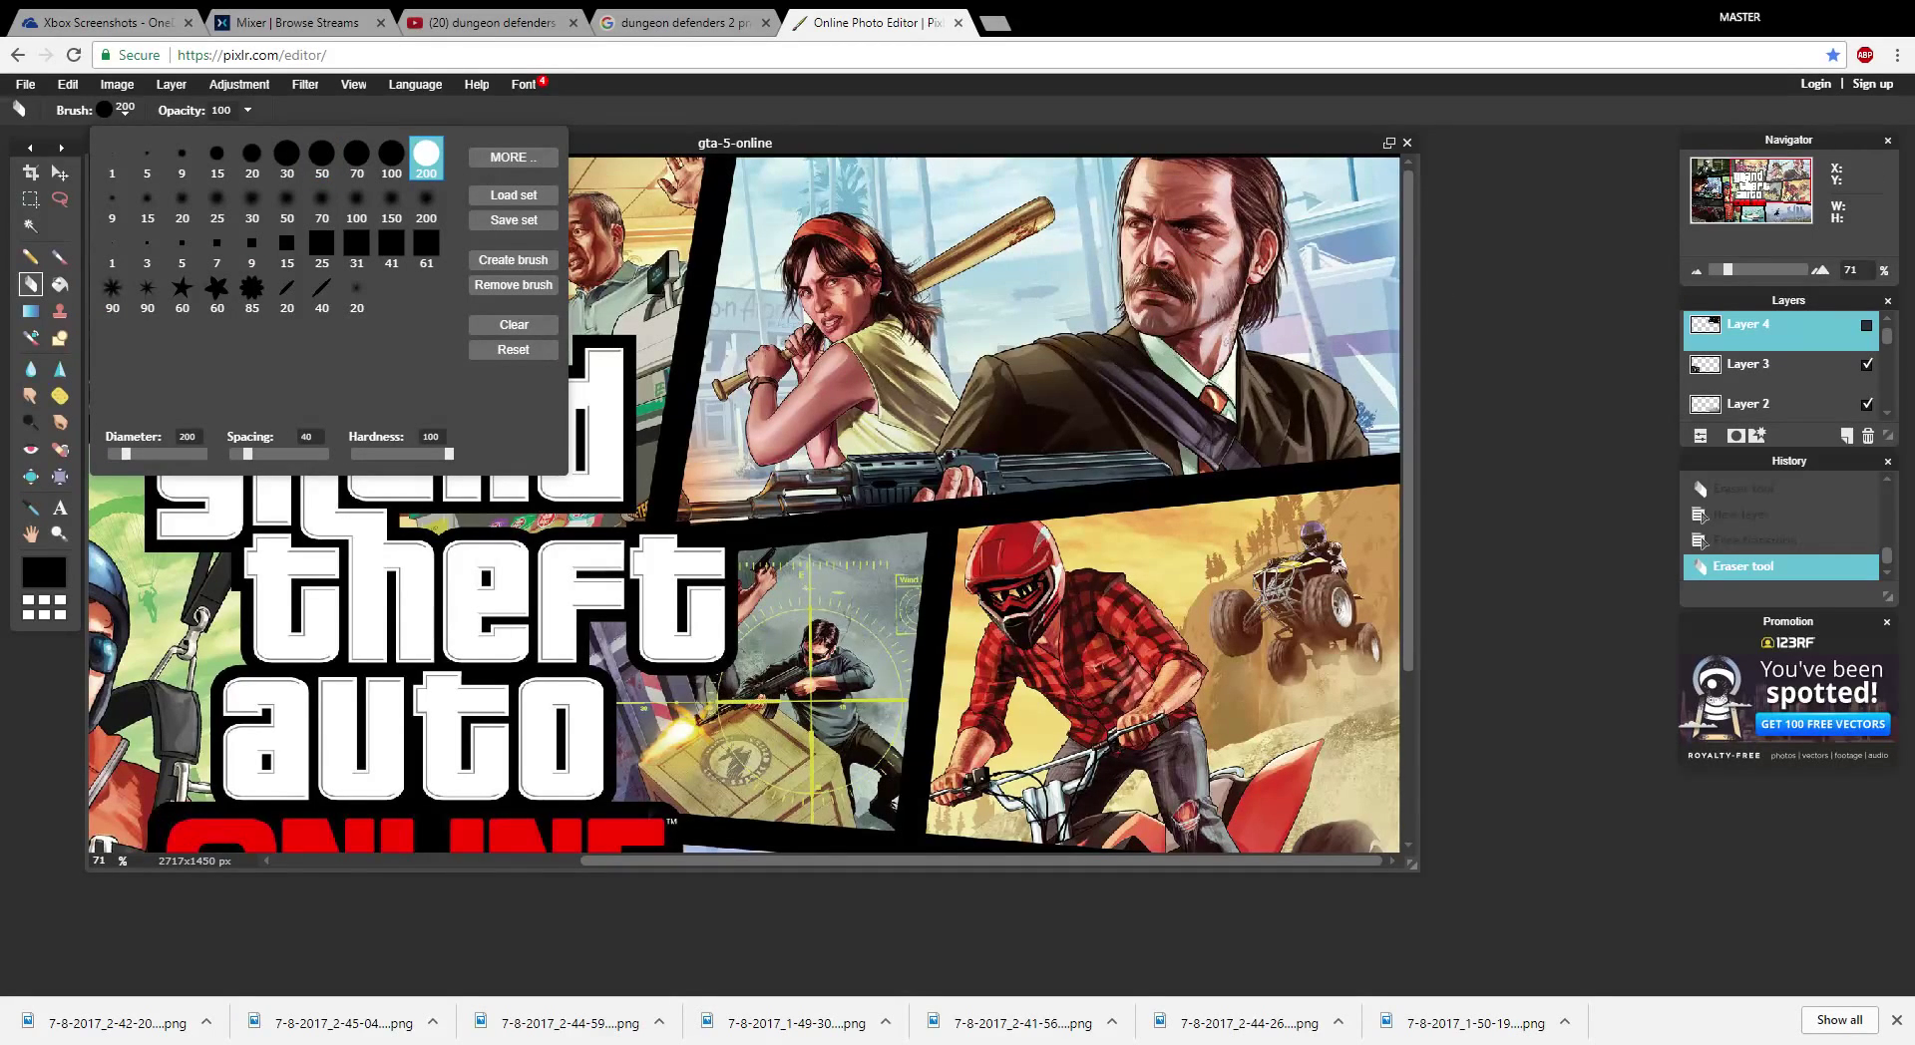
click(1866, 324)
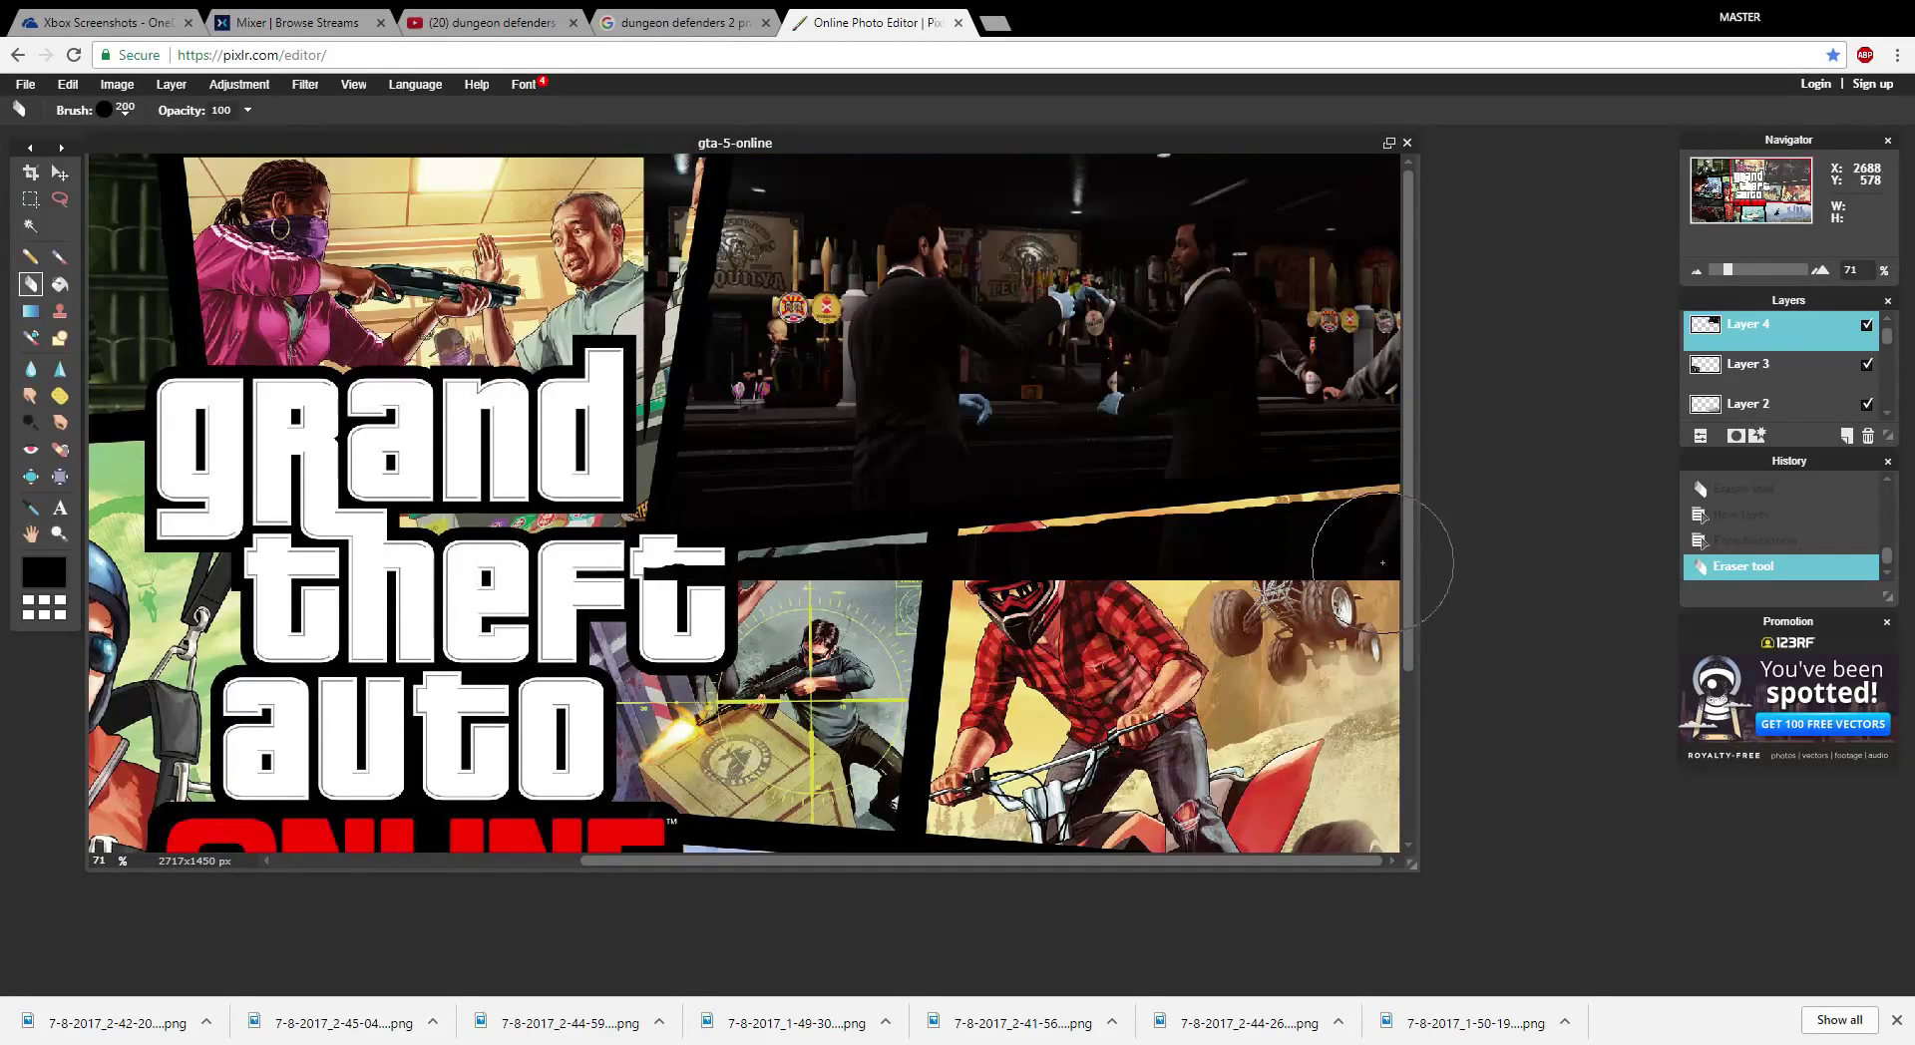
mouse_move(1383, 563)
mouse_down()
mouse_move(918, 598)
mouse_move(588, 586)
mouse_move(547, 424)
mouse_move(573, 428)
mouse_move(595, 394)
mouse_move(635, 162)
mouse_up()
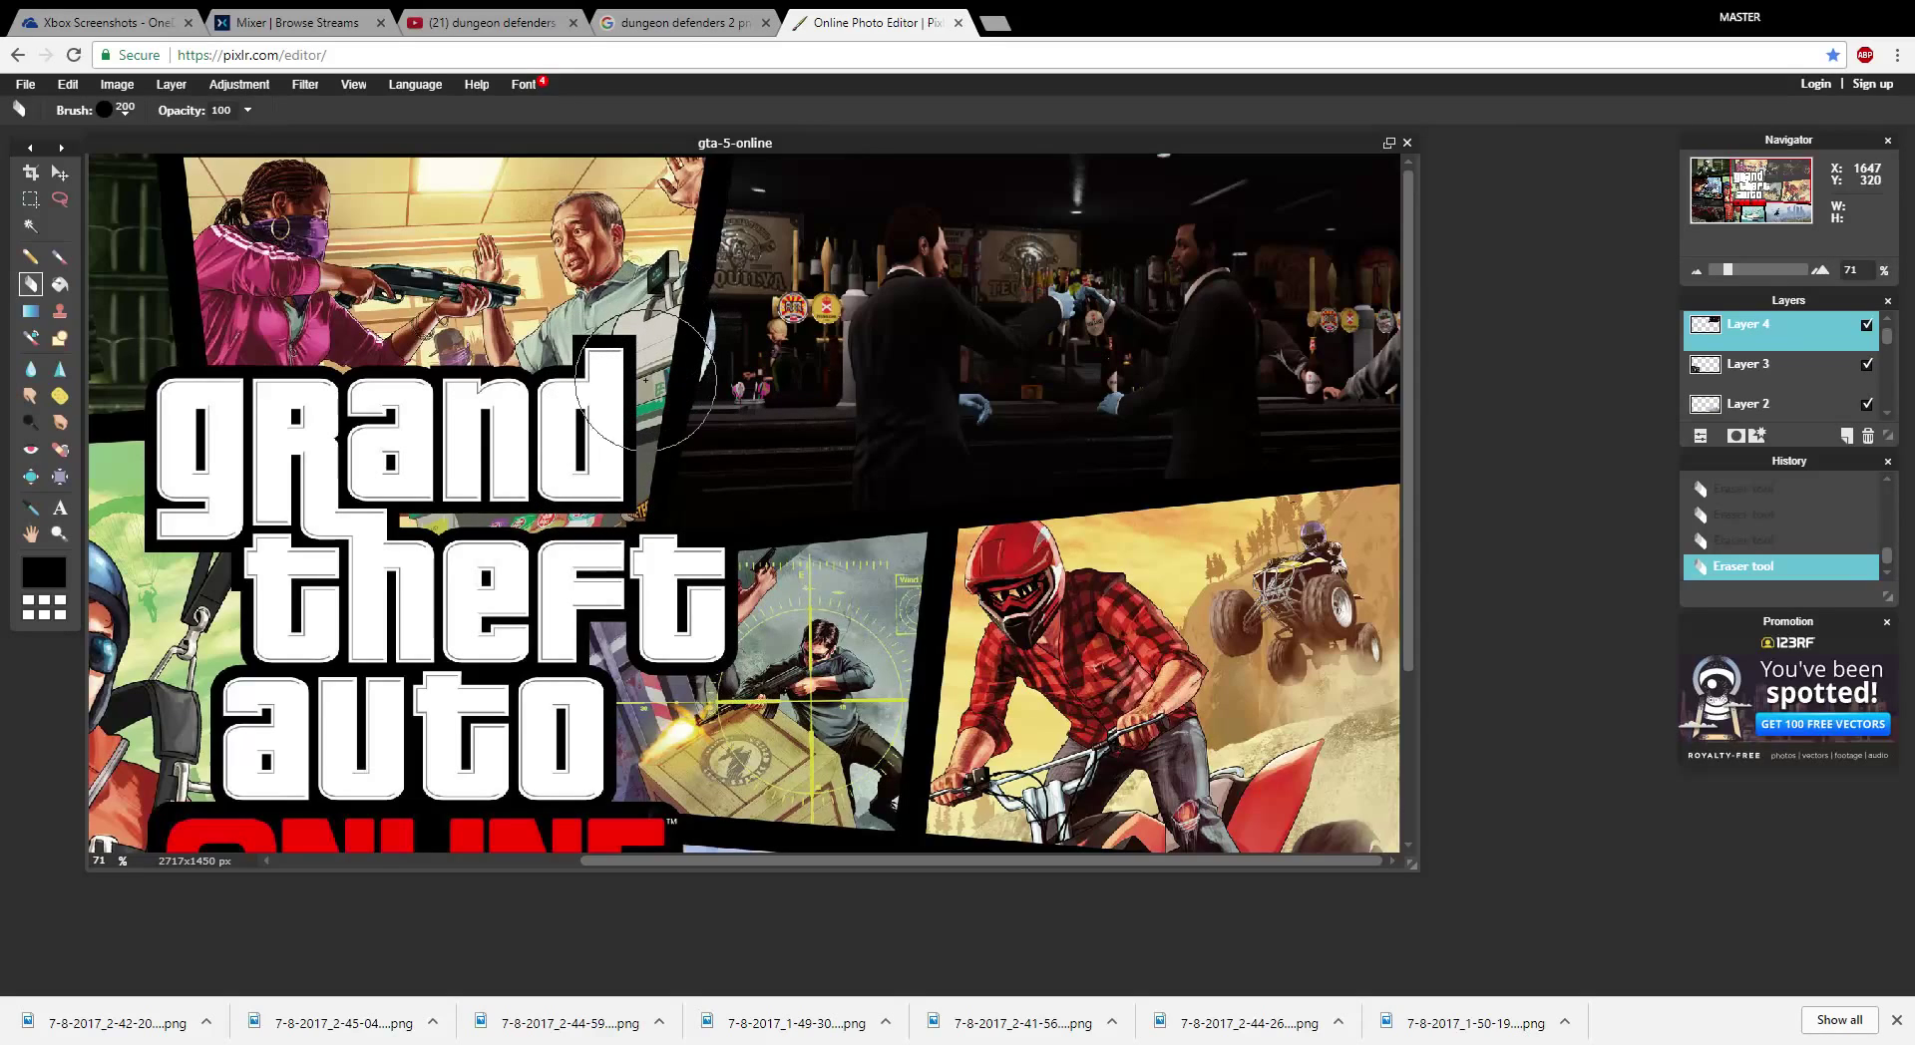
key(ctrl+z)
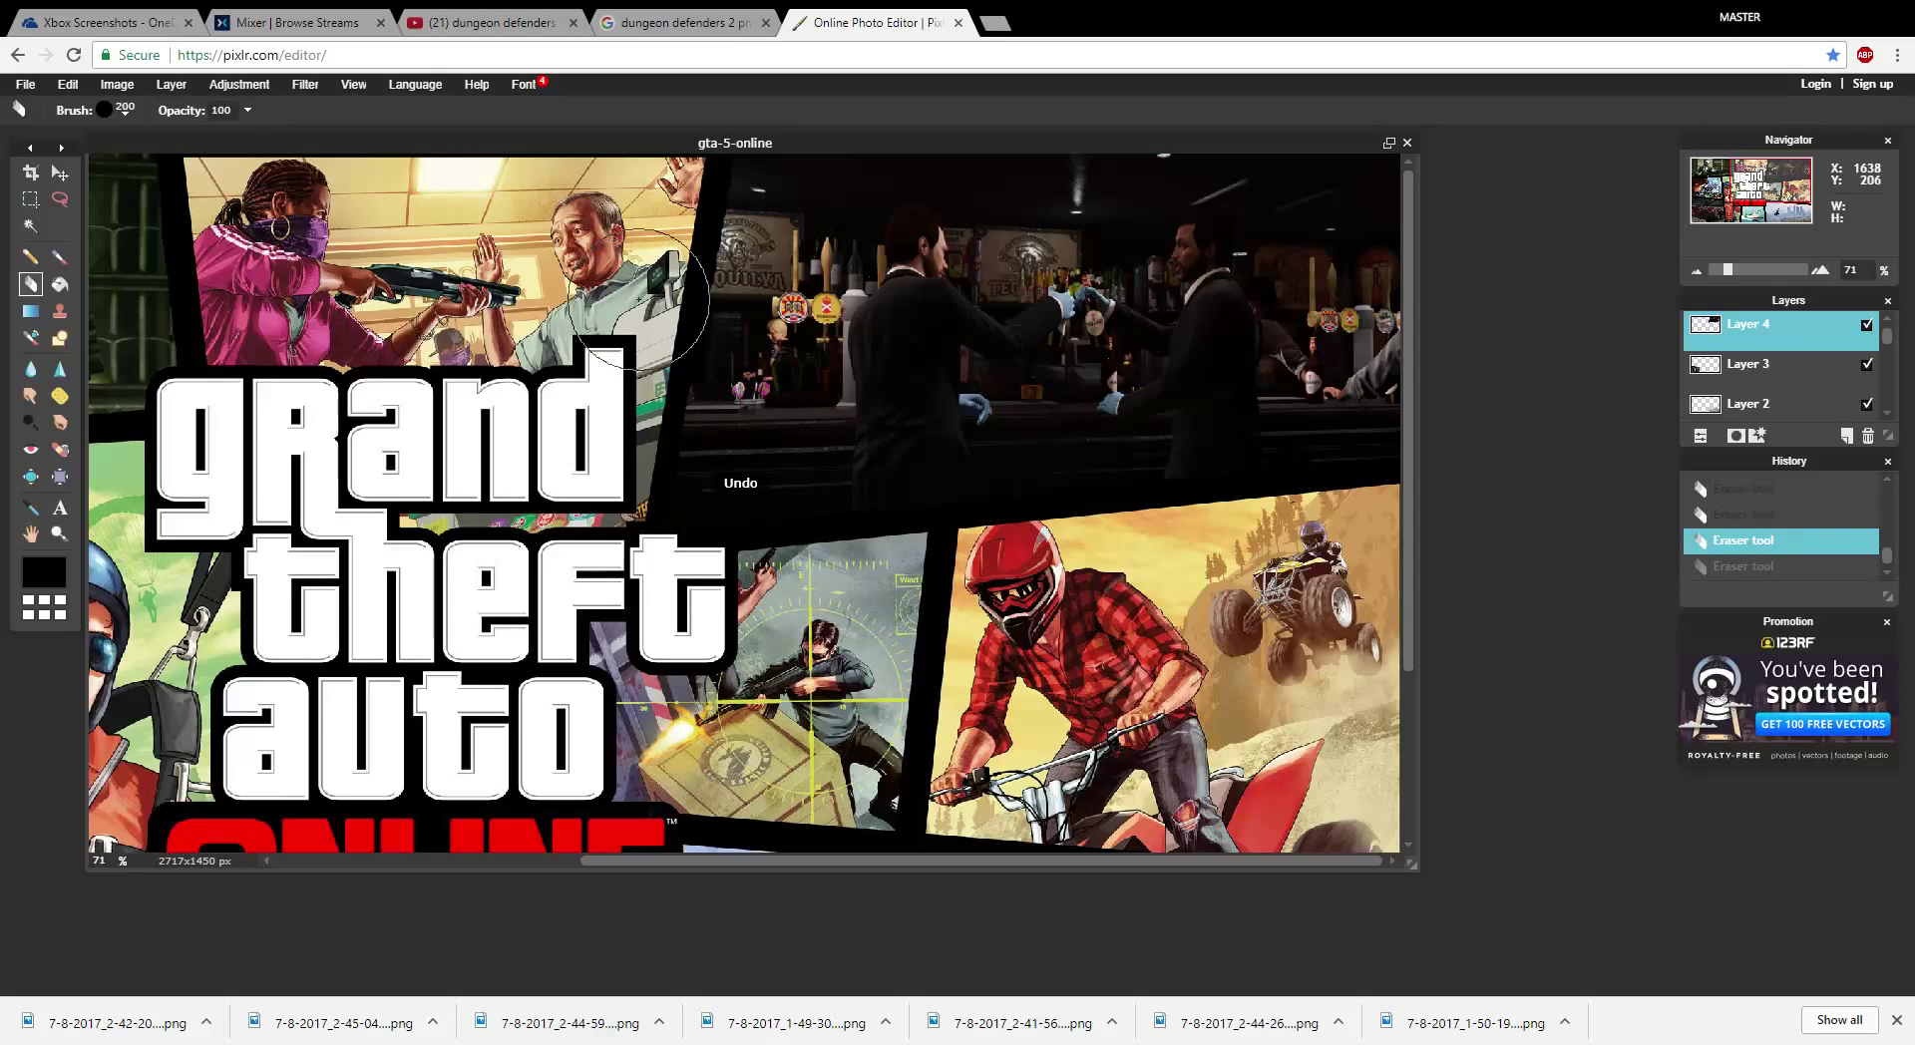
key(ctrl+y)
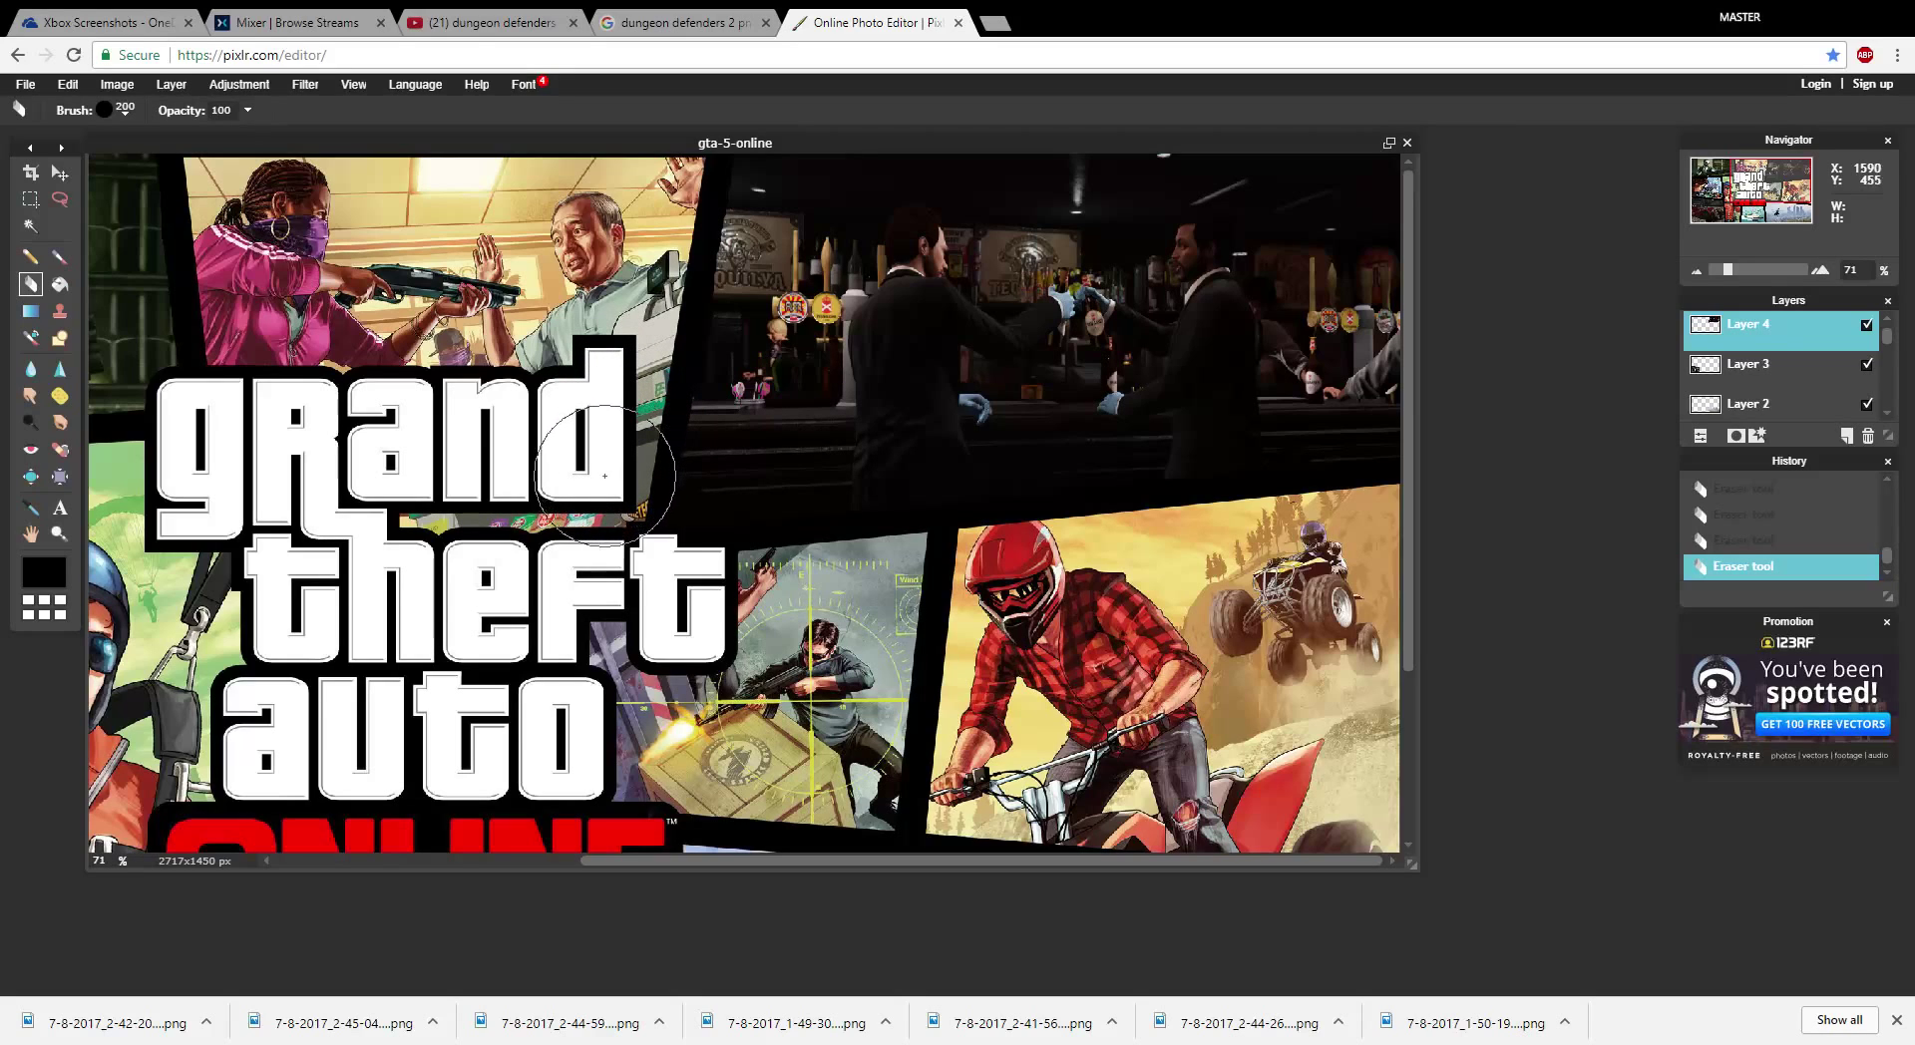
scroll(998, 558, down, 2)
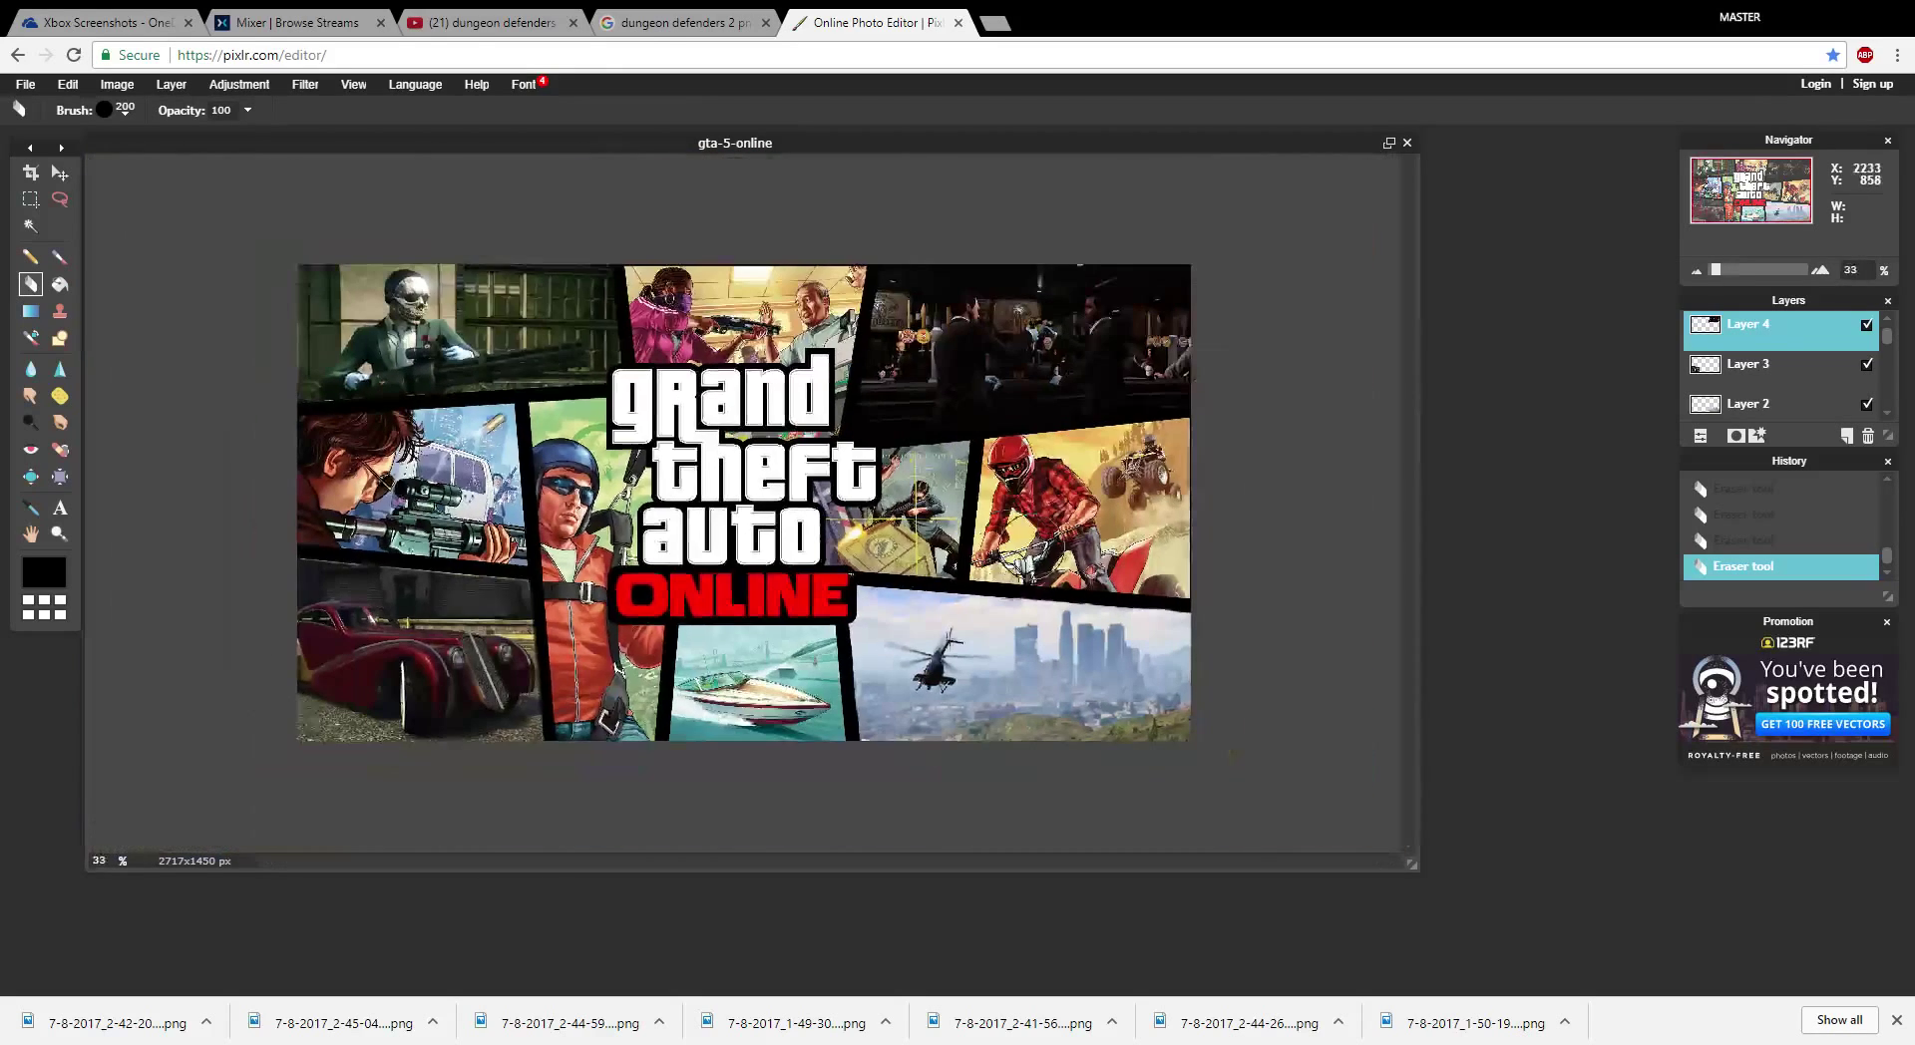
scroll(1032, 547, up, 1)
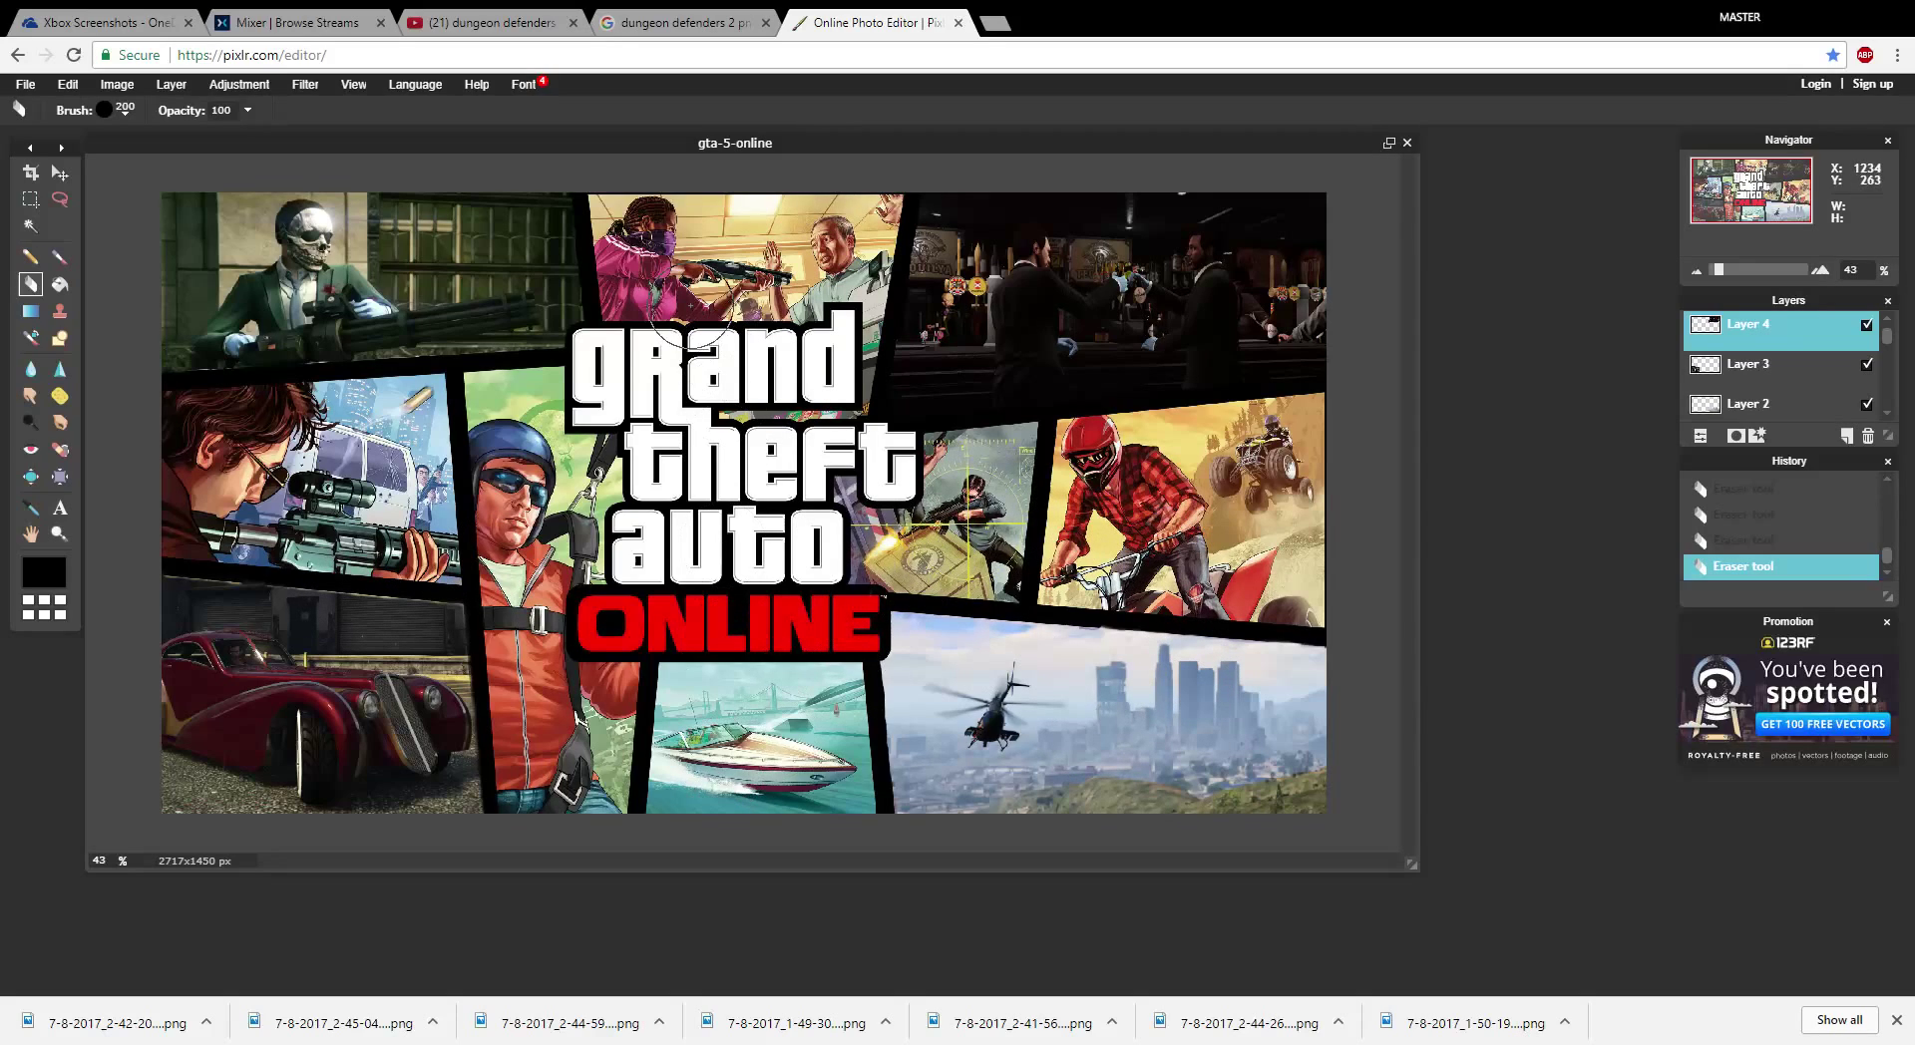
click(68, 83)
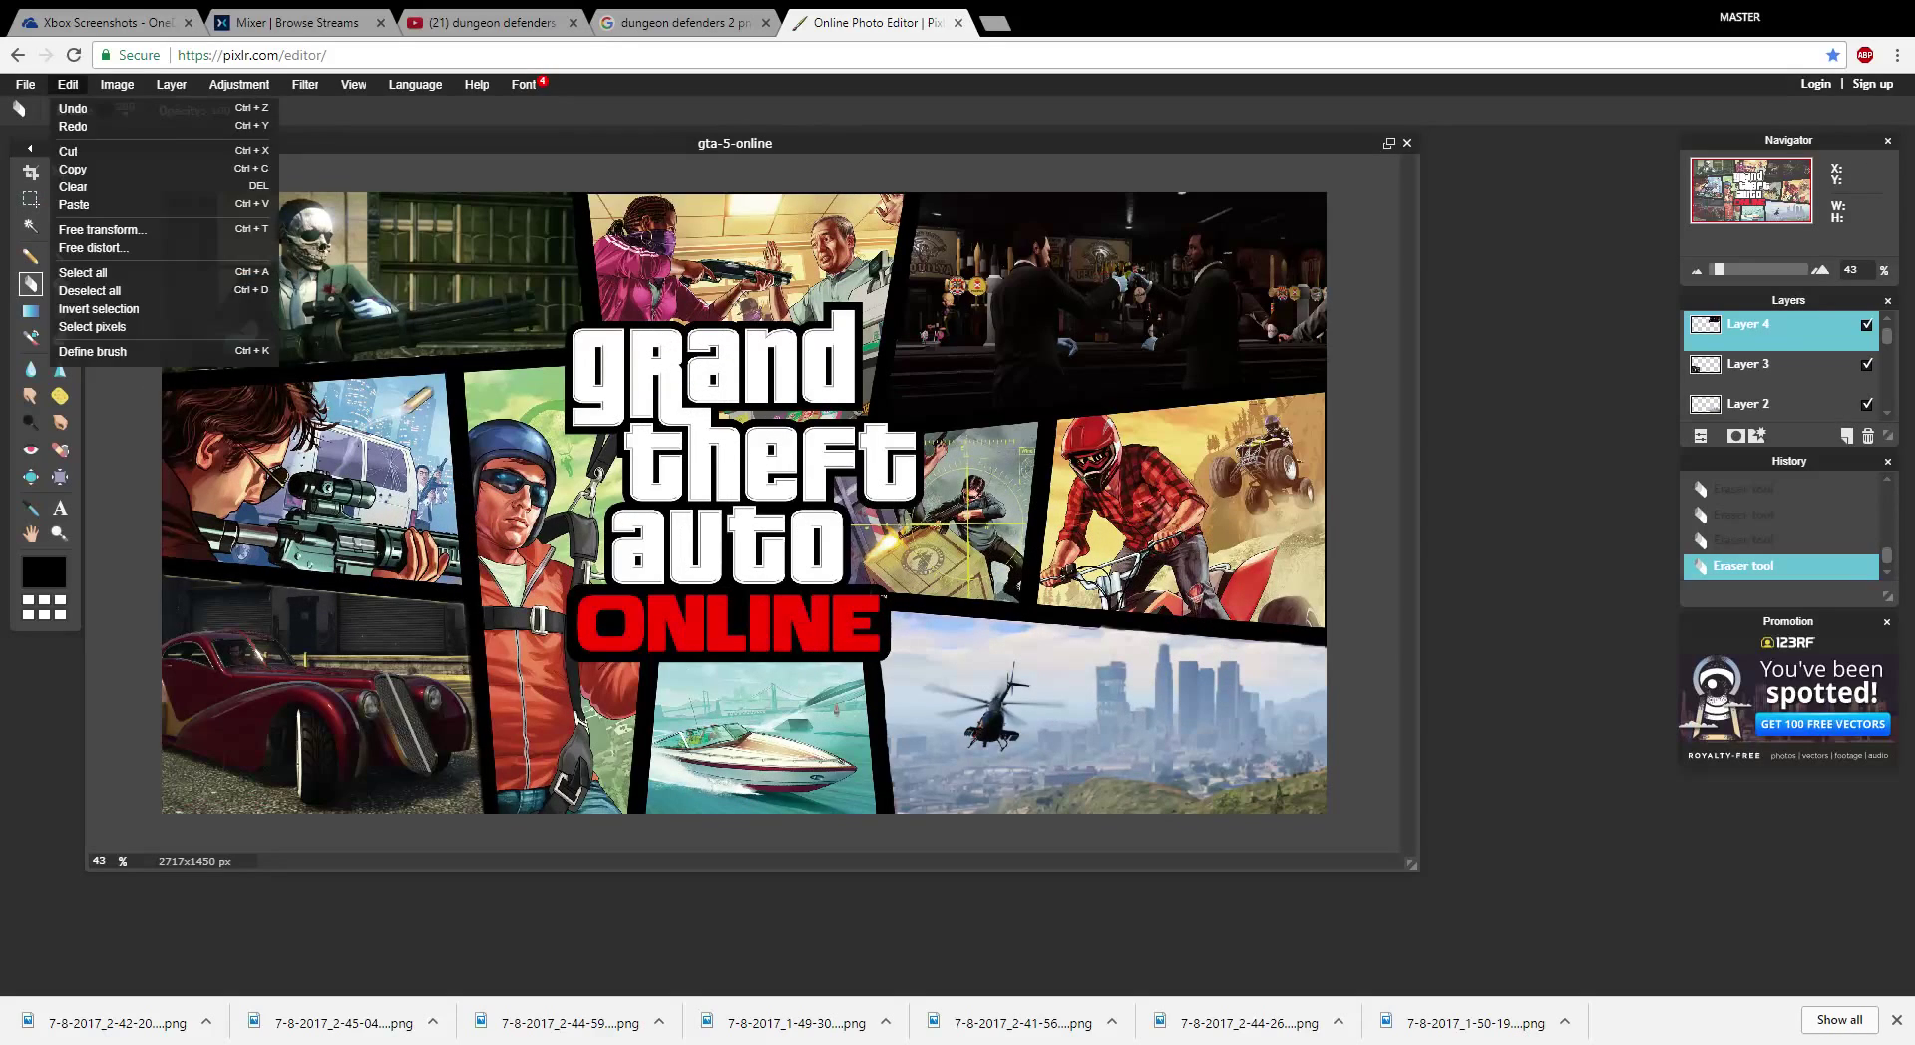
mouse_move(172, 84)
click(225, 187)
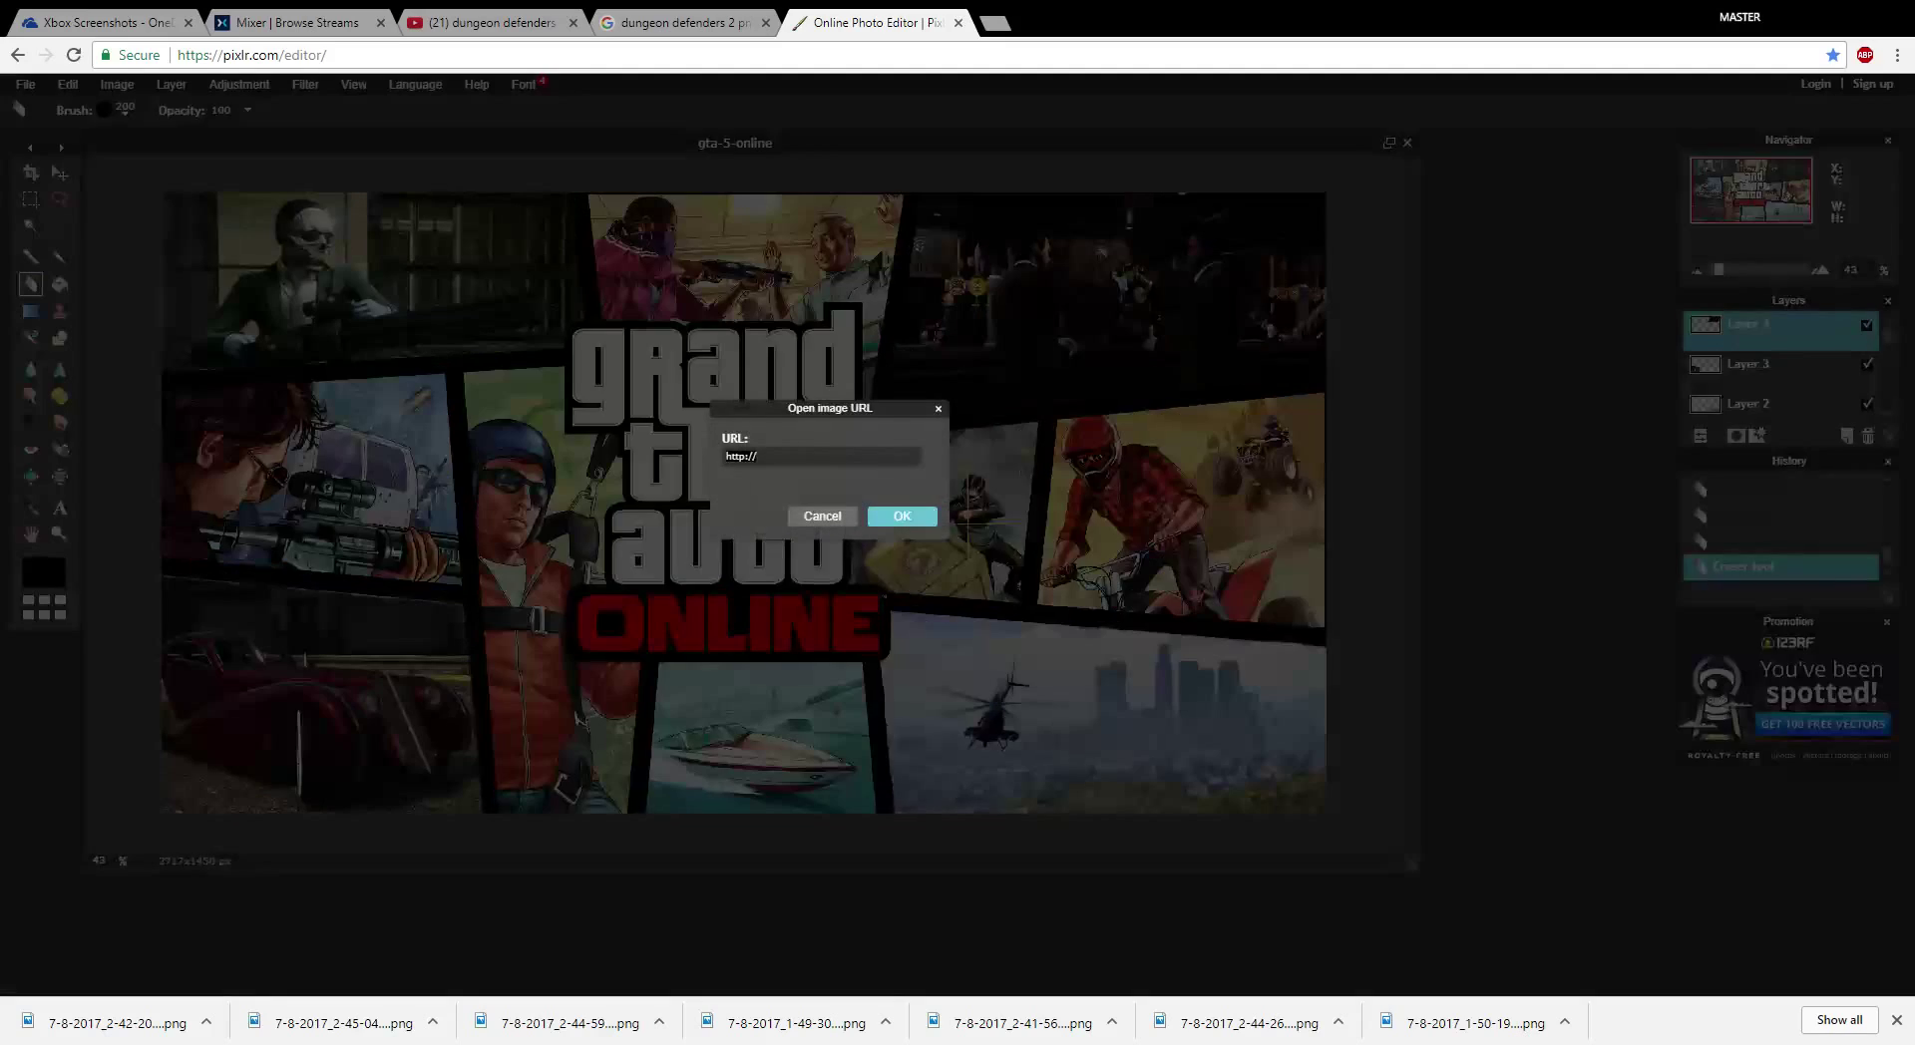
key(Escape)
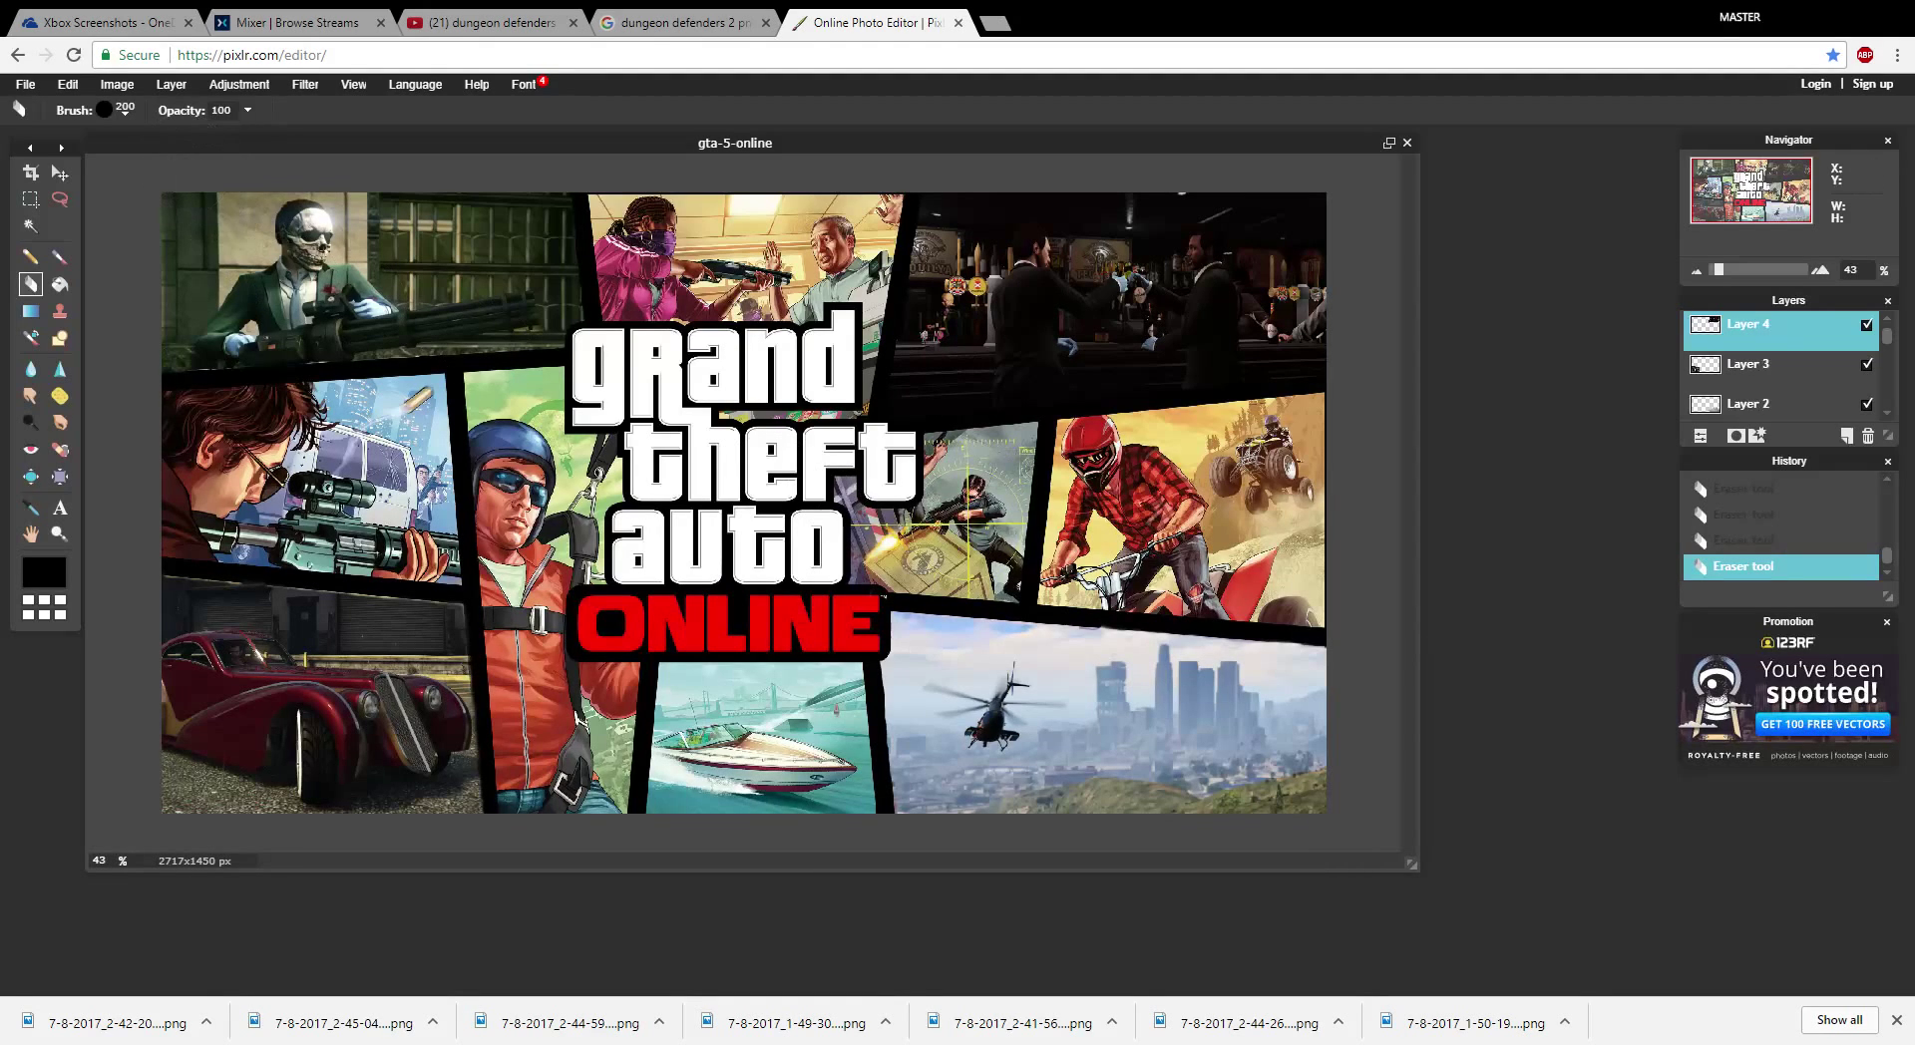
- Add the screenshot of the man in the white T.P.I tank top to the collage as a new image layer
click(171, 83)
click(230, 167)
key(ctrl+v)
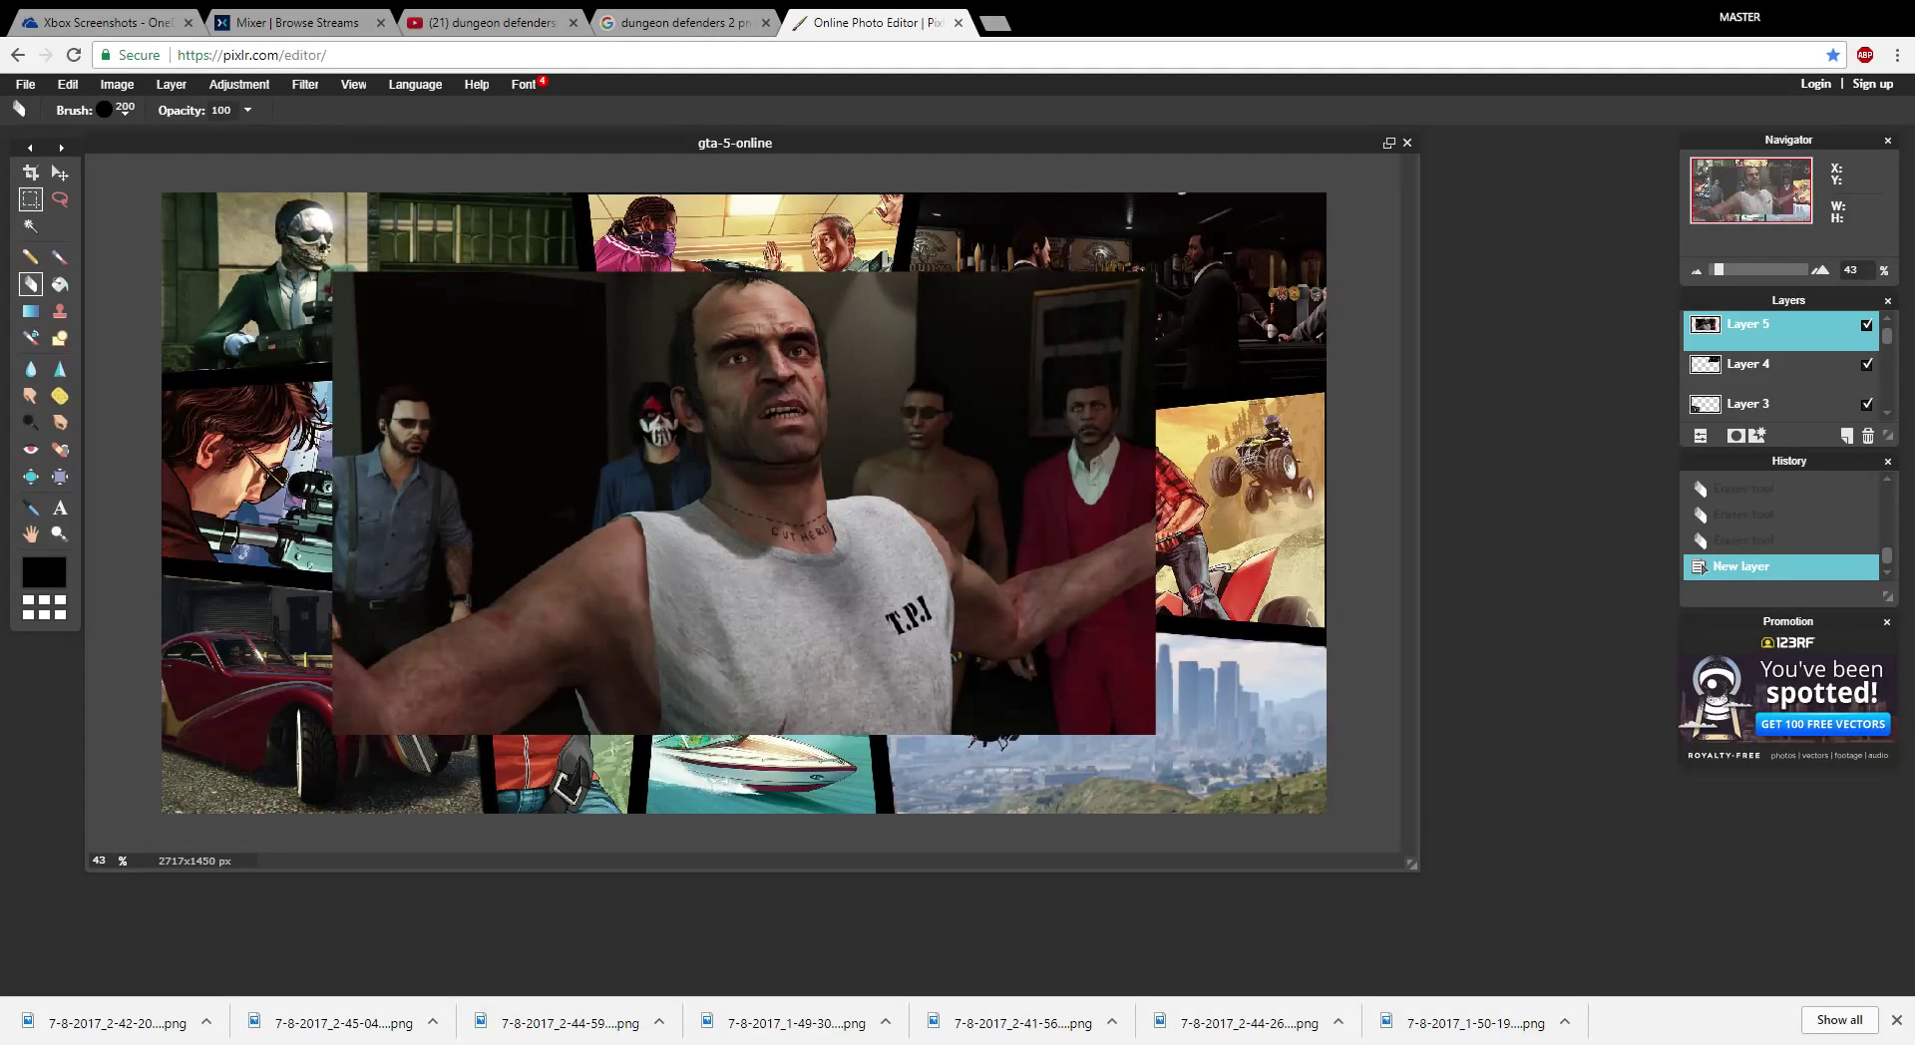
- Select an area of about 855 × 1157 px covering Layer 5's part left of the man's face, erase it, and deselect
click(30, 198)
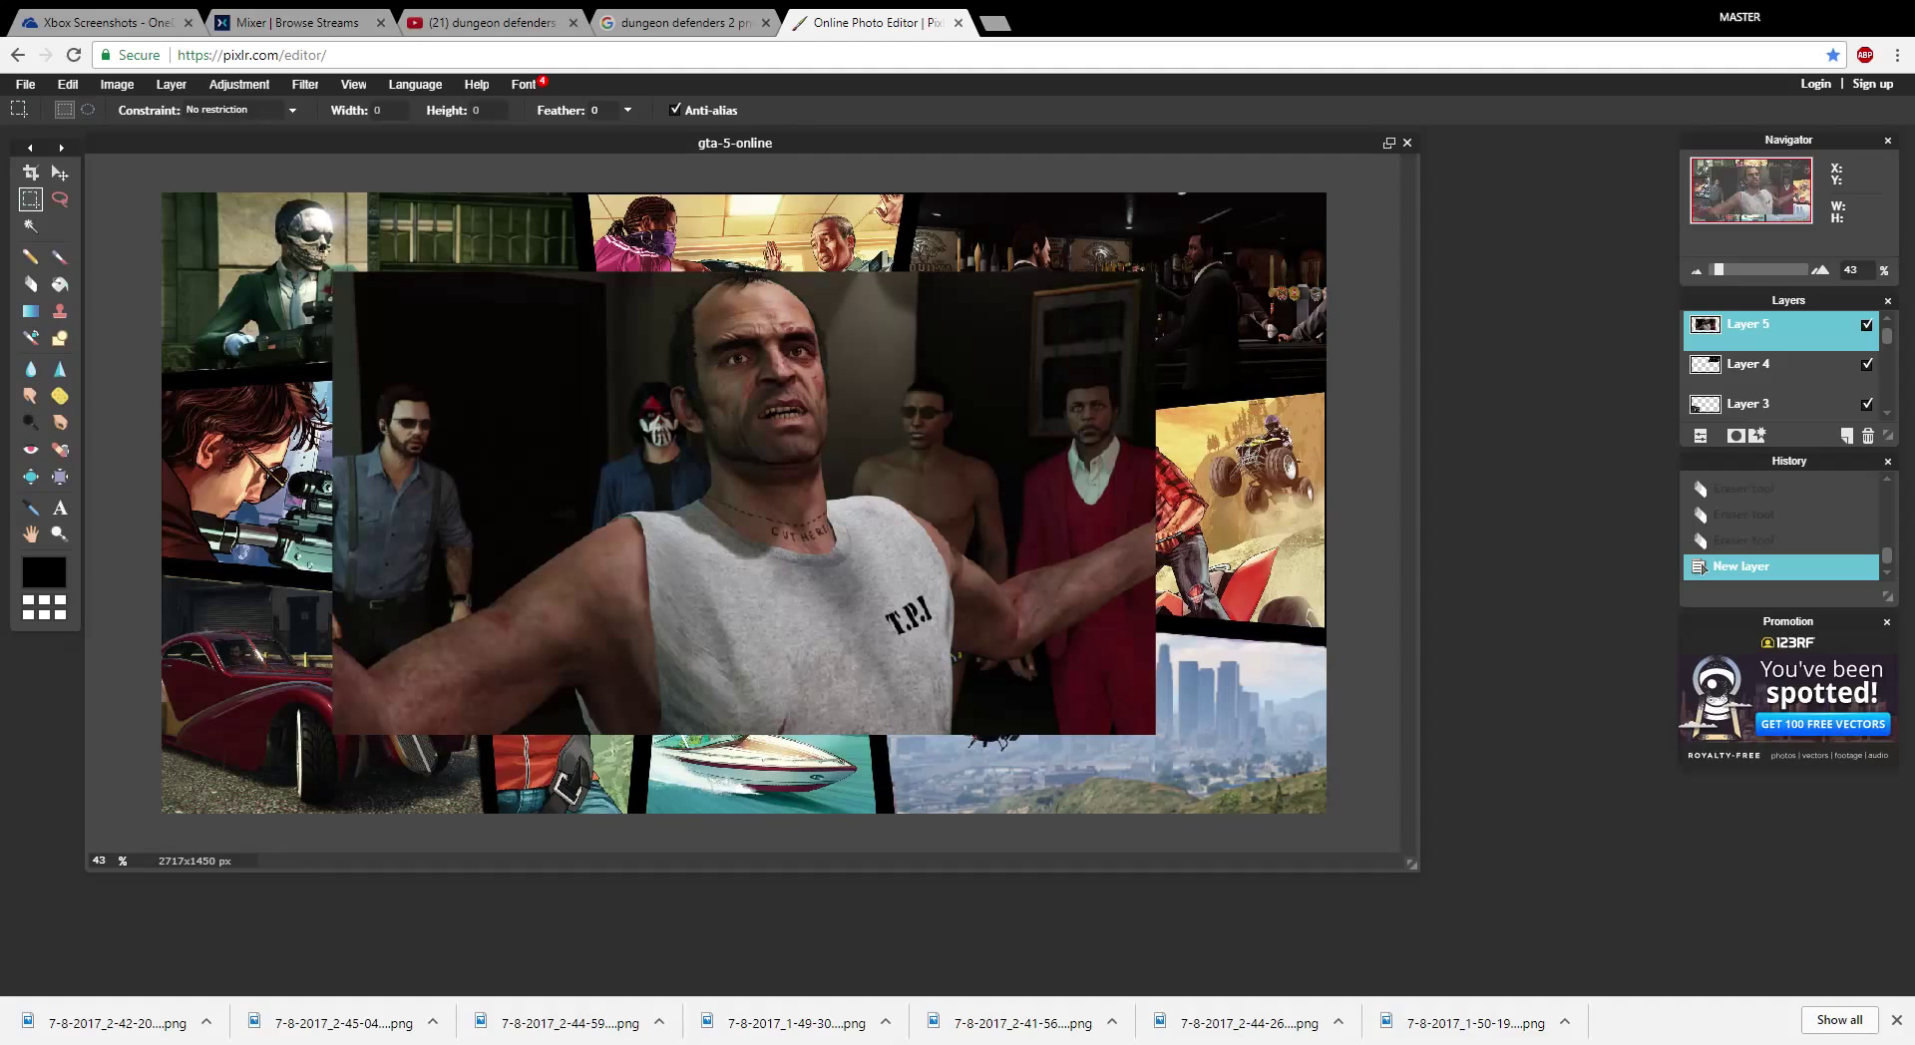
drag(674, 254, 308, 747)
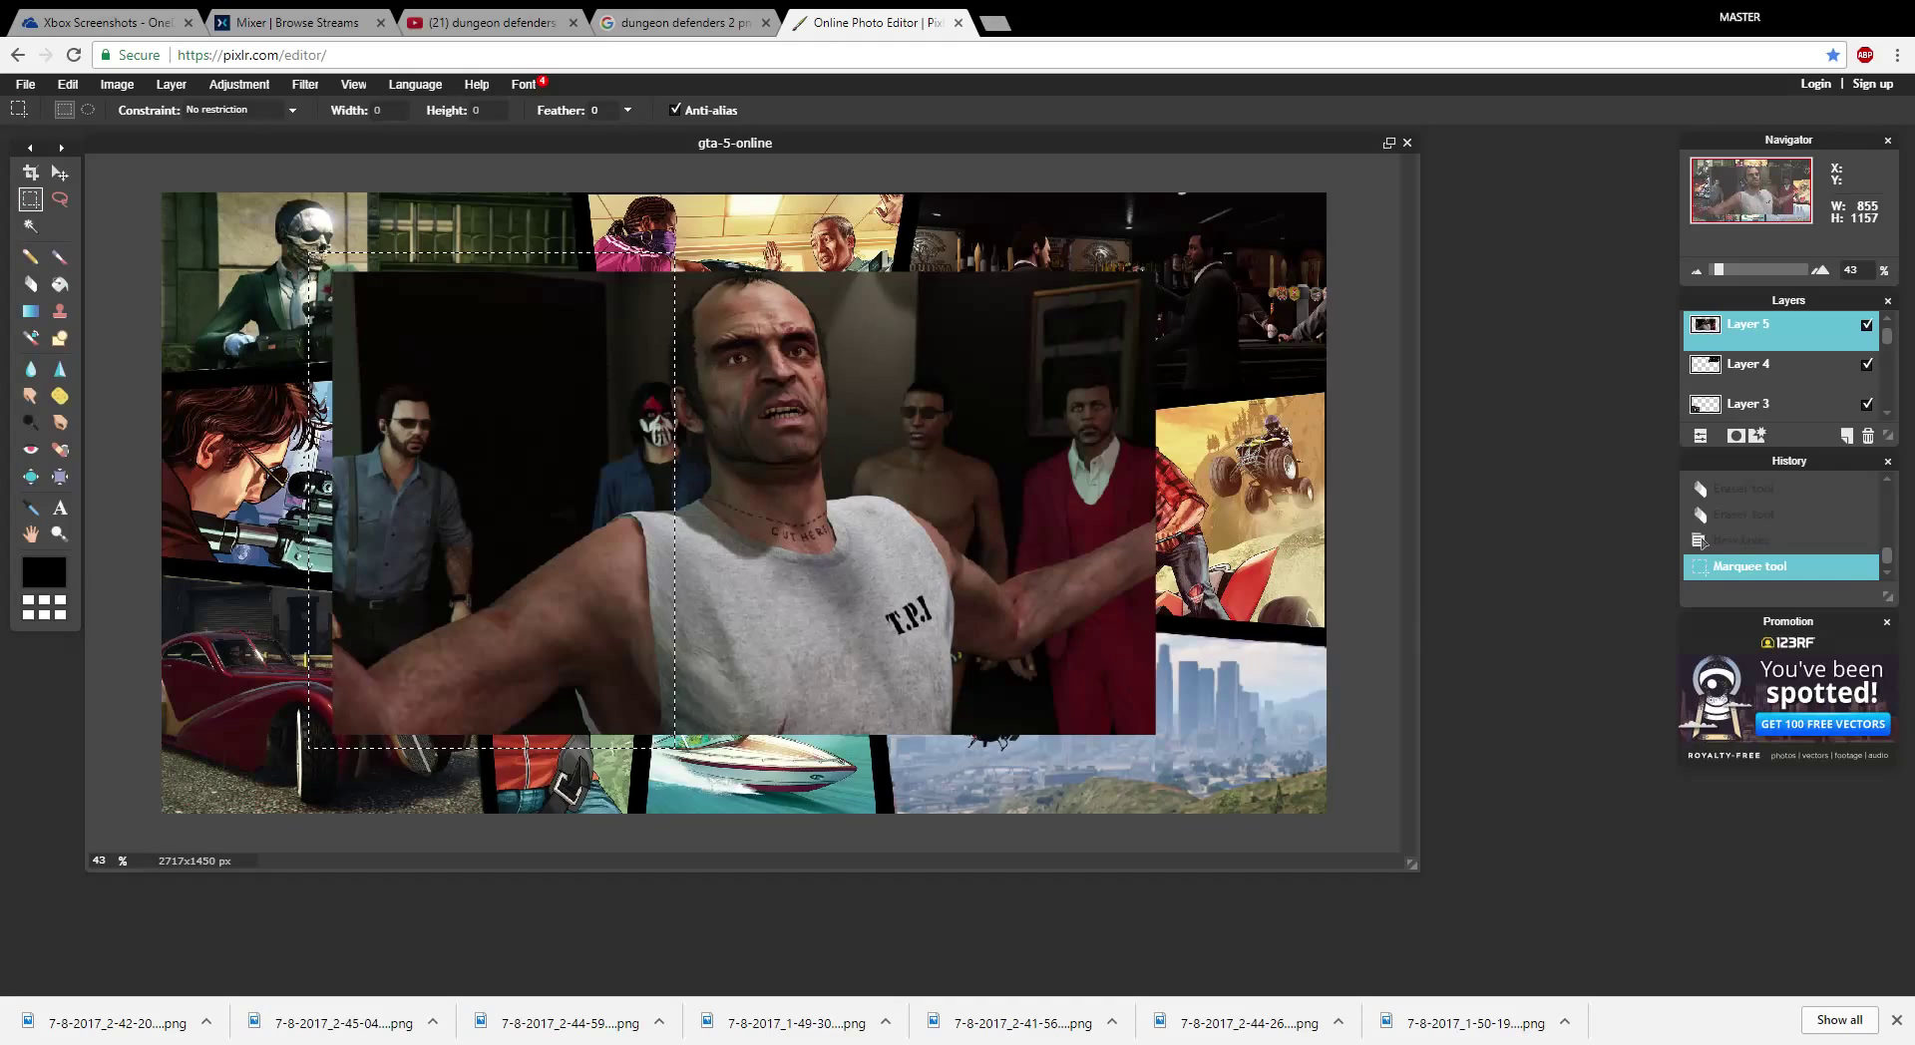
click(30, 285)
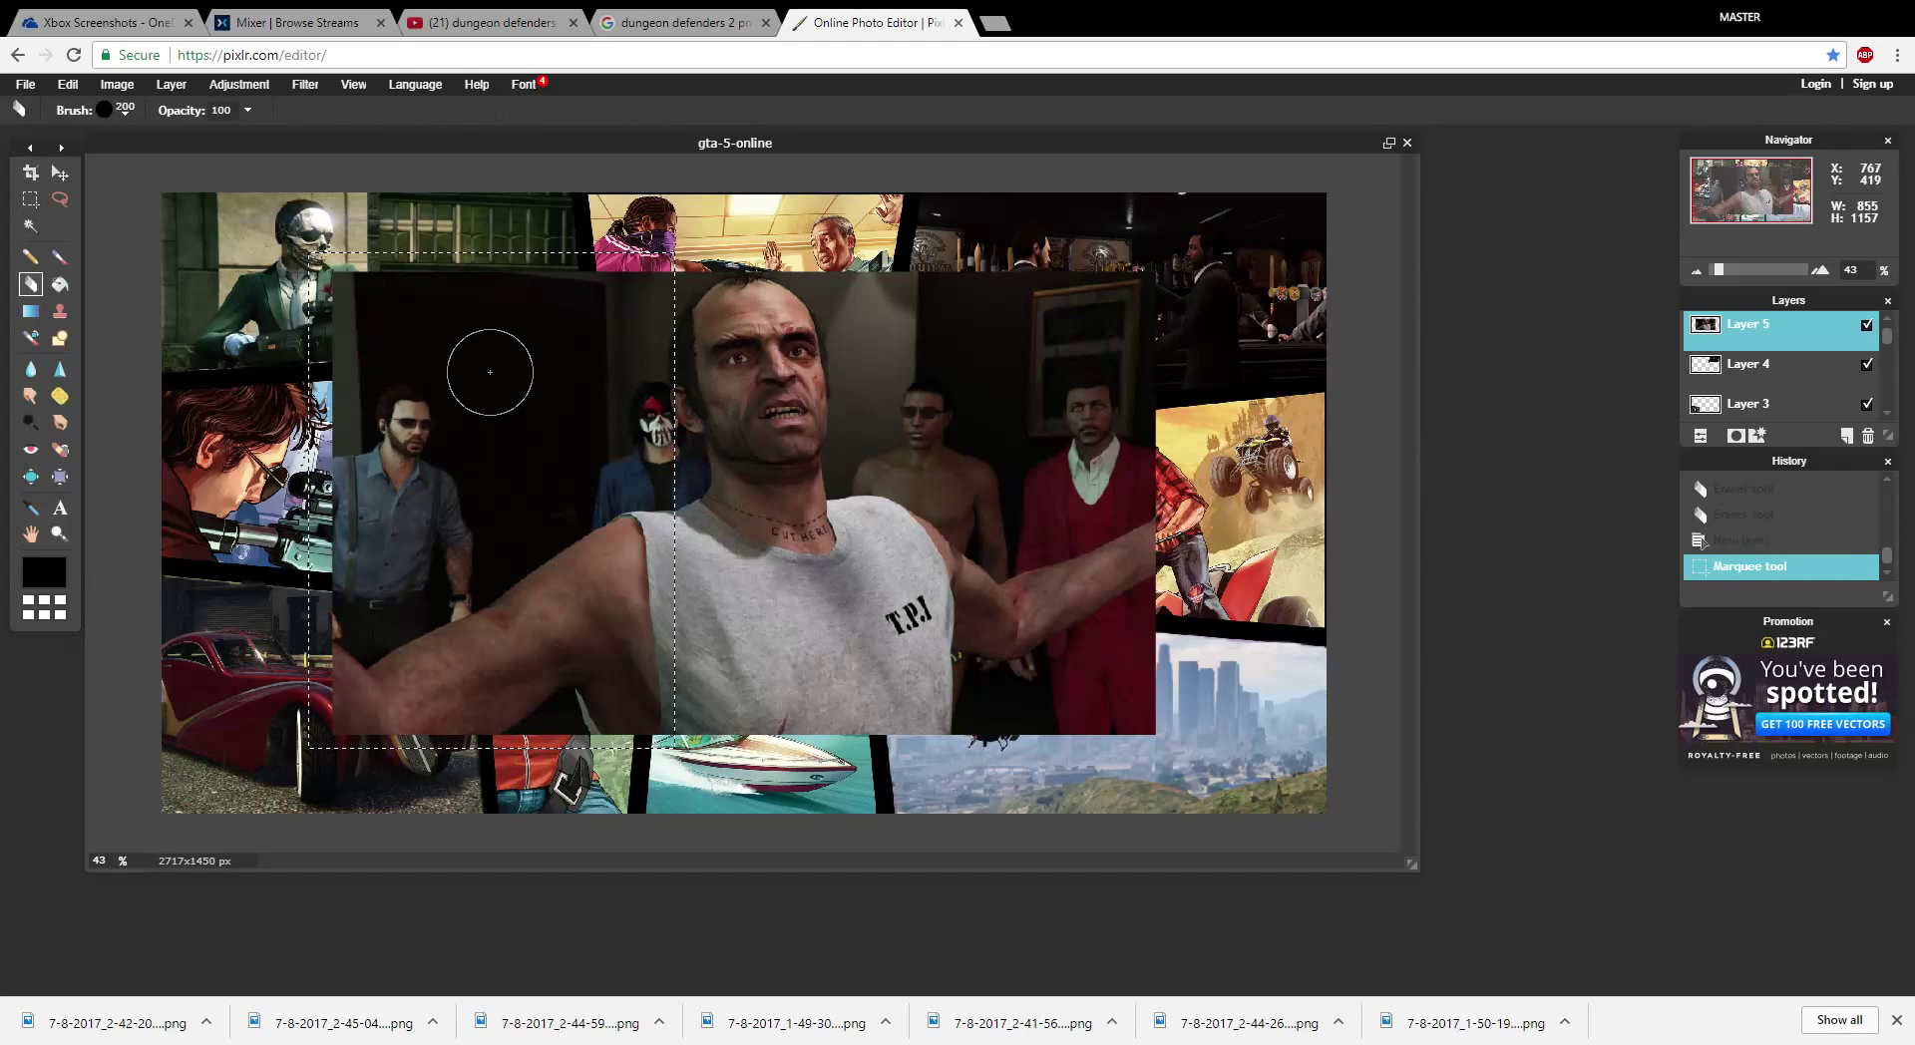
mouse_move(482, 371)
mouse_down()
mouse_move(518, 343)
mouse_move(344, 375)
mouse_move(348, 296)
mouse_move(399, 237)
mouse_move(479, 295)
mouse_move(652, 294)
mouse_move(660, 782)
mouse_move(606, 258)
mouse_move(606, 790)
mouse_move(546, 719)
mouse_move(544, 382)
mouse_move(488, 711)
mouse_move(455, 676)
mouse_move(430, 431)
mouse_move(479, 433)
mouse_move(470, 574)
mouse_move(397, 739)
mouse_move(389, 388)
mouse_move(329, 573)
mouse_move(368, 724)
mouse_move(341, 752)
mouse_move(491, 317)
mouse_up()
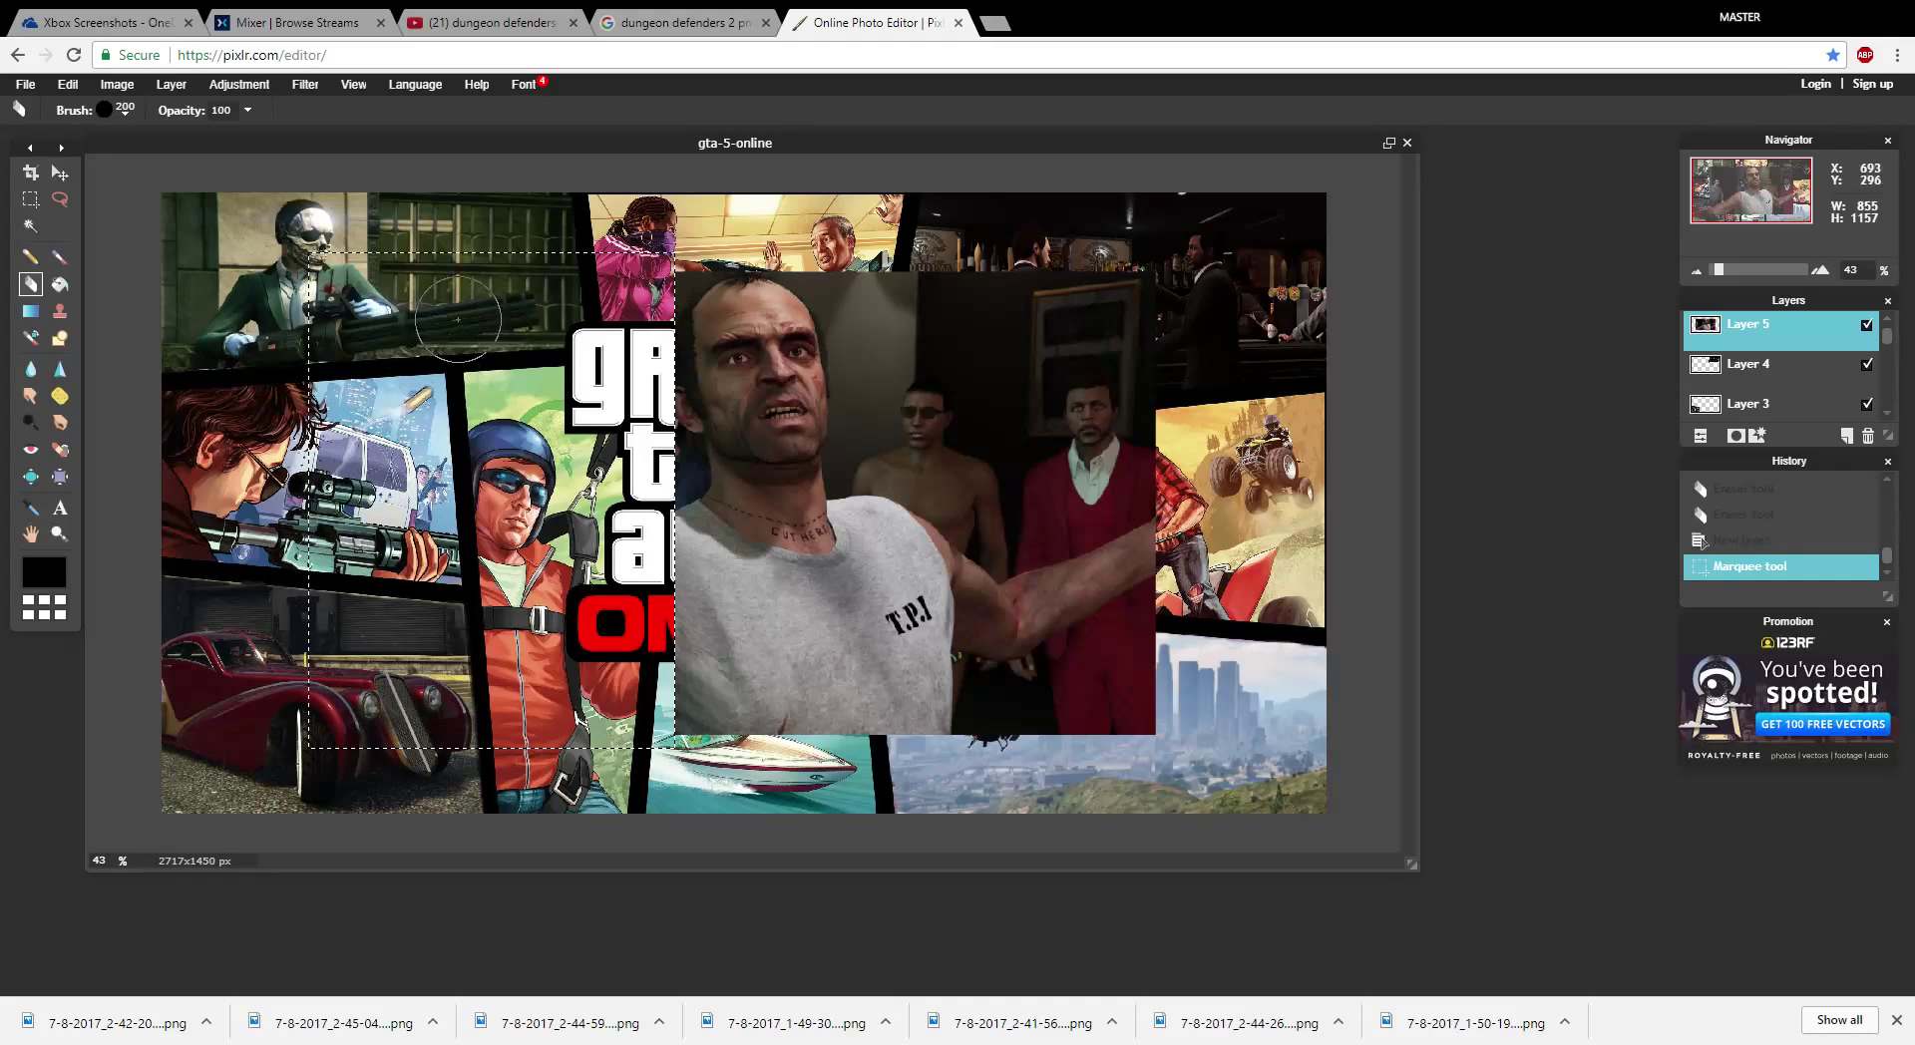
key(m)
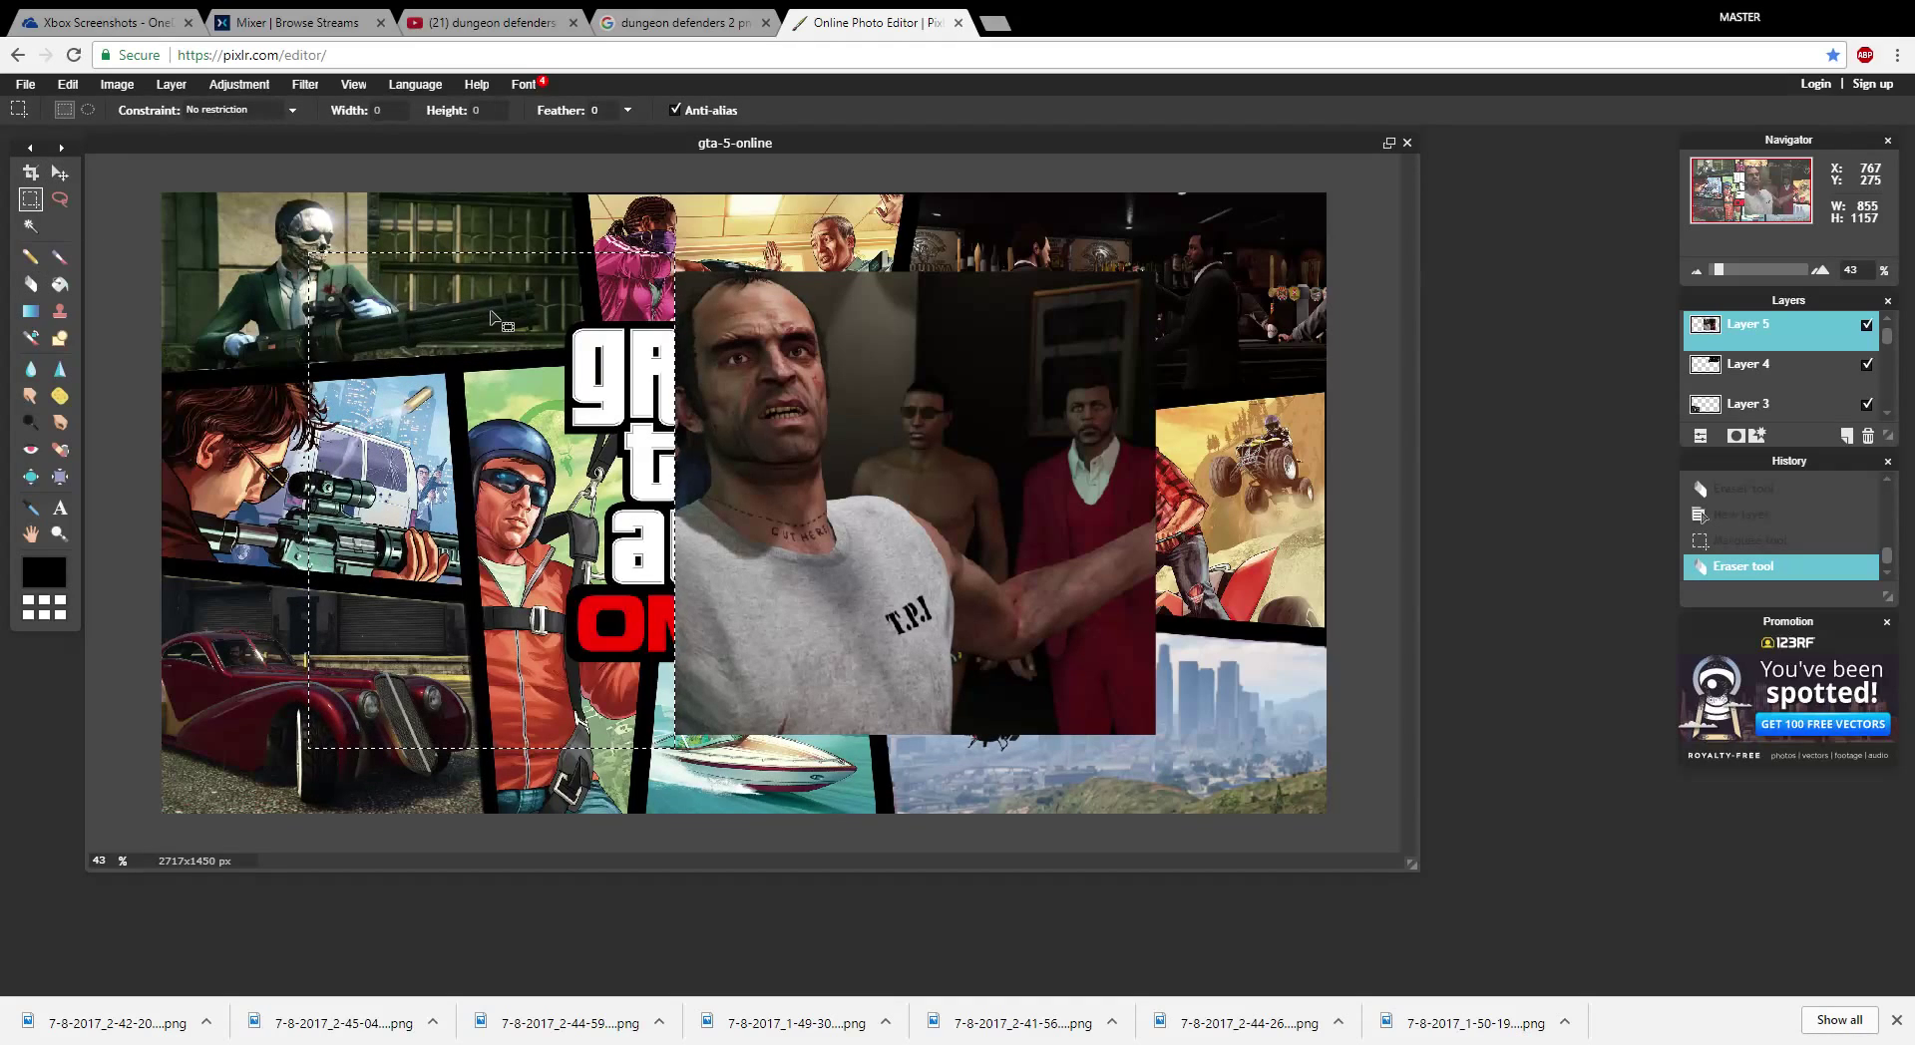
key(ctrl+d)
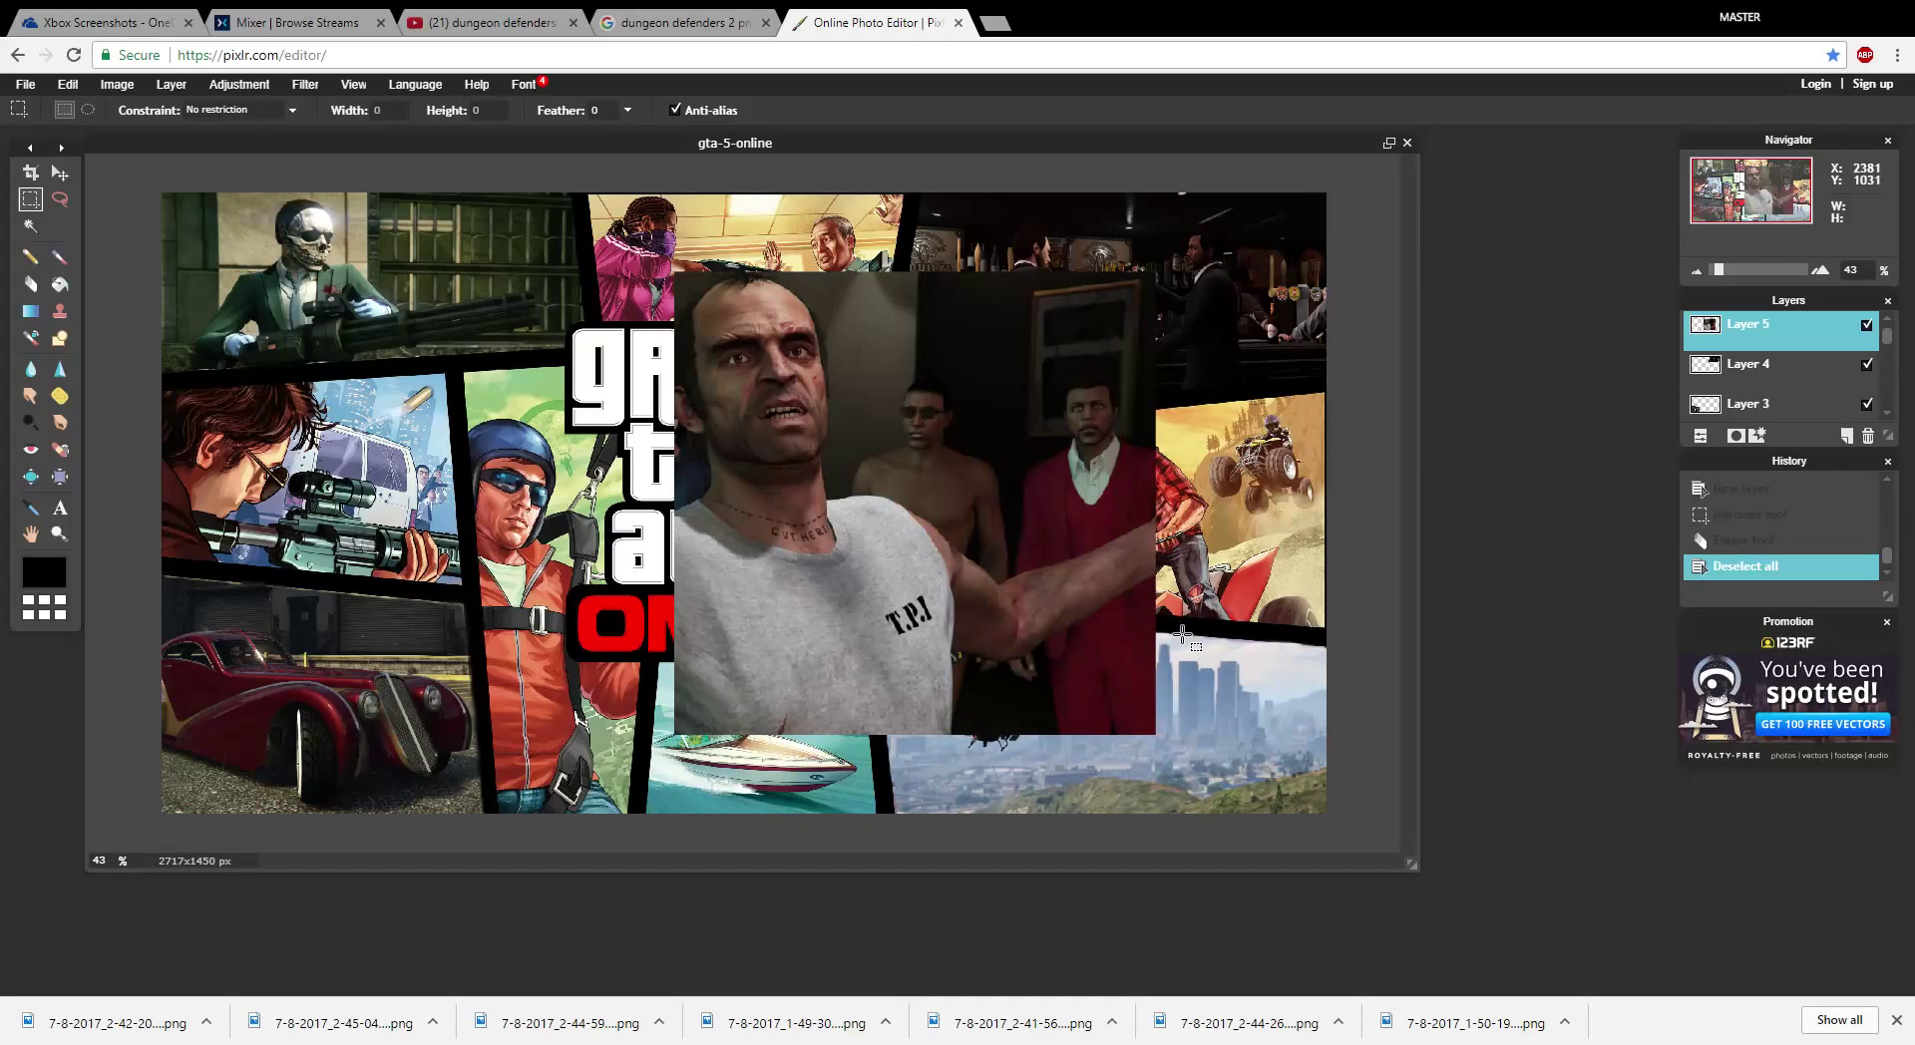
- Select an area of about 1260 × 280 px across the lower part of Layer 5, erase it, and deselect
drag(1184, 635, 646, 755)
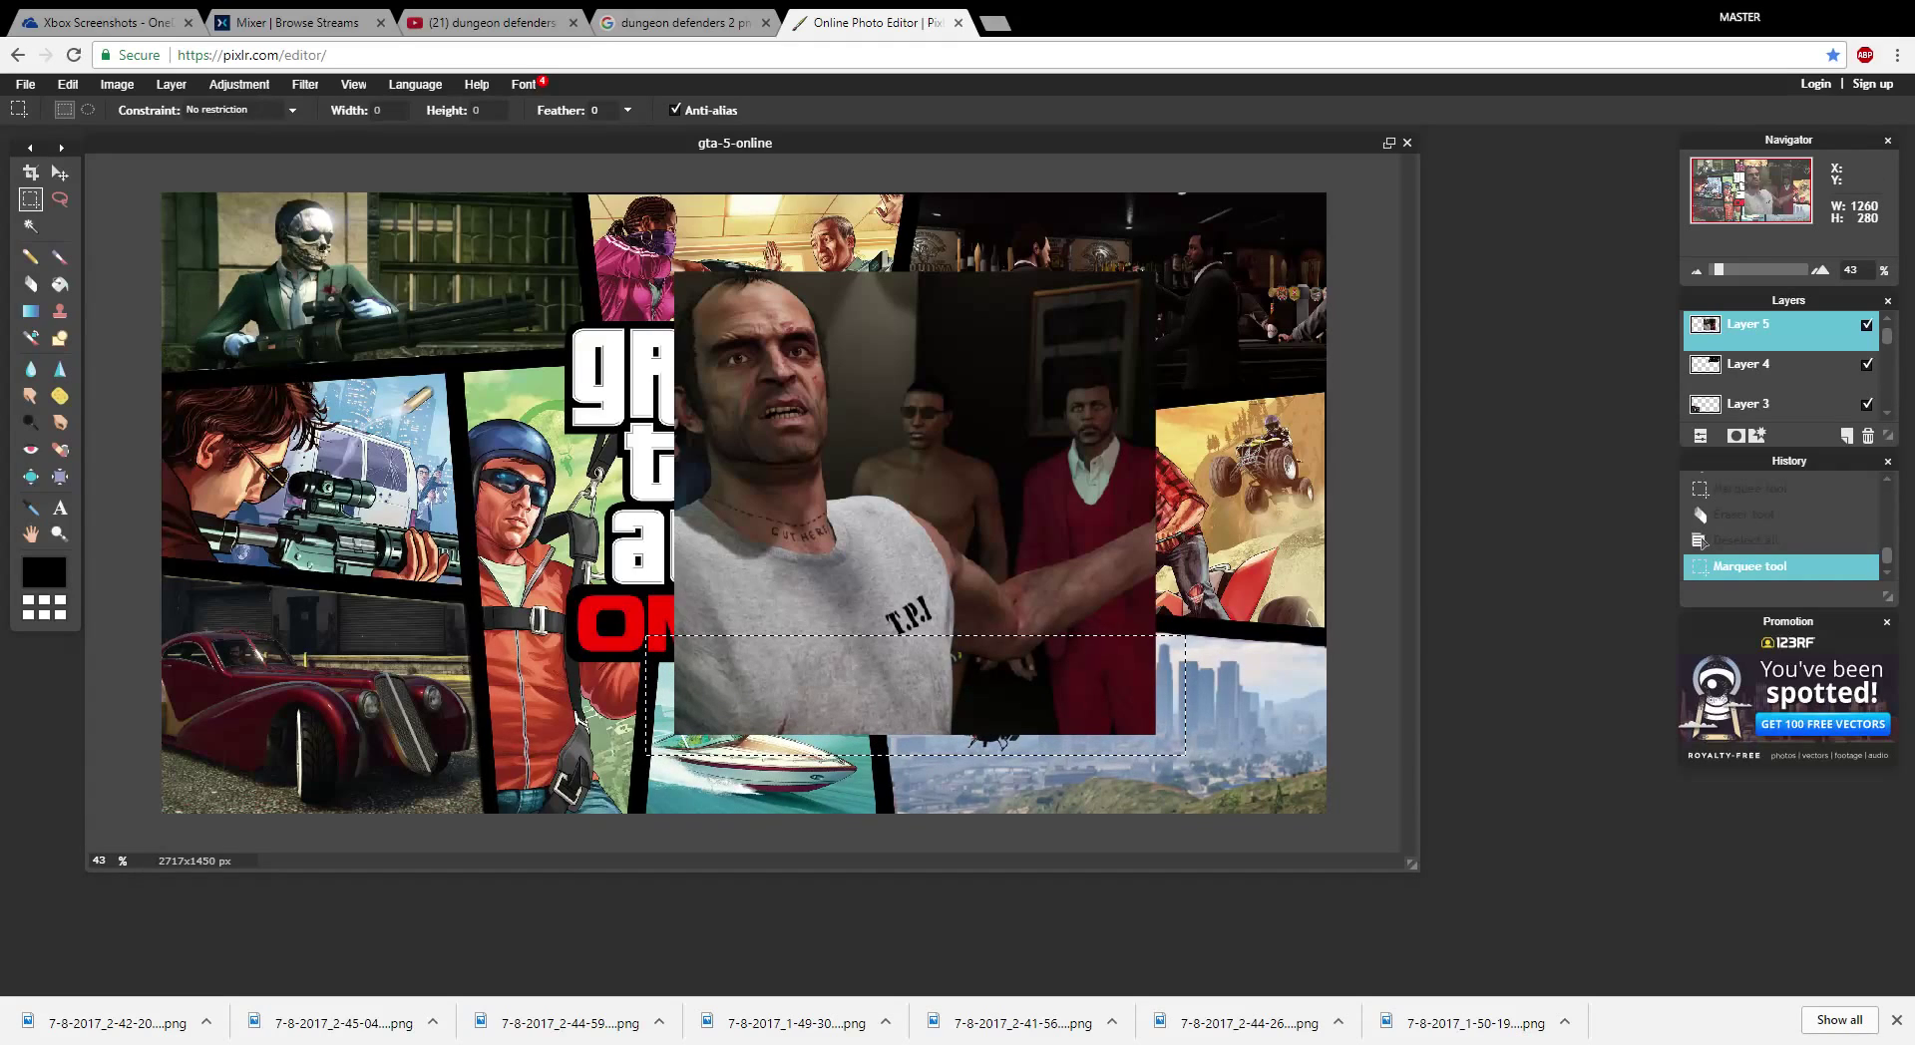
key(e)
drag(698, 703, 1253, 729)
mouse_move(613, 665)
mouse_down()
mouse_move(978, 692)
mouse_move(1218, 679)
mouse_move(771, 691)
mouse_move(544, 640)
mouse_move(947, 674)
mouse_move(1146, 655)
mouse_move(835, 661)
mouse_up()
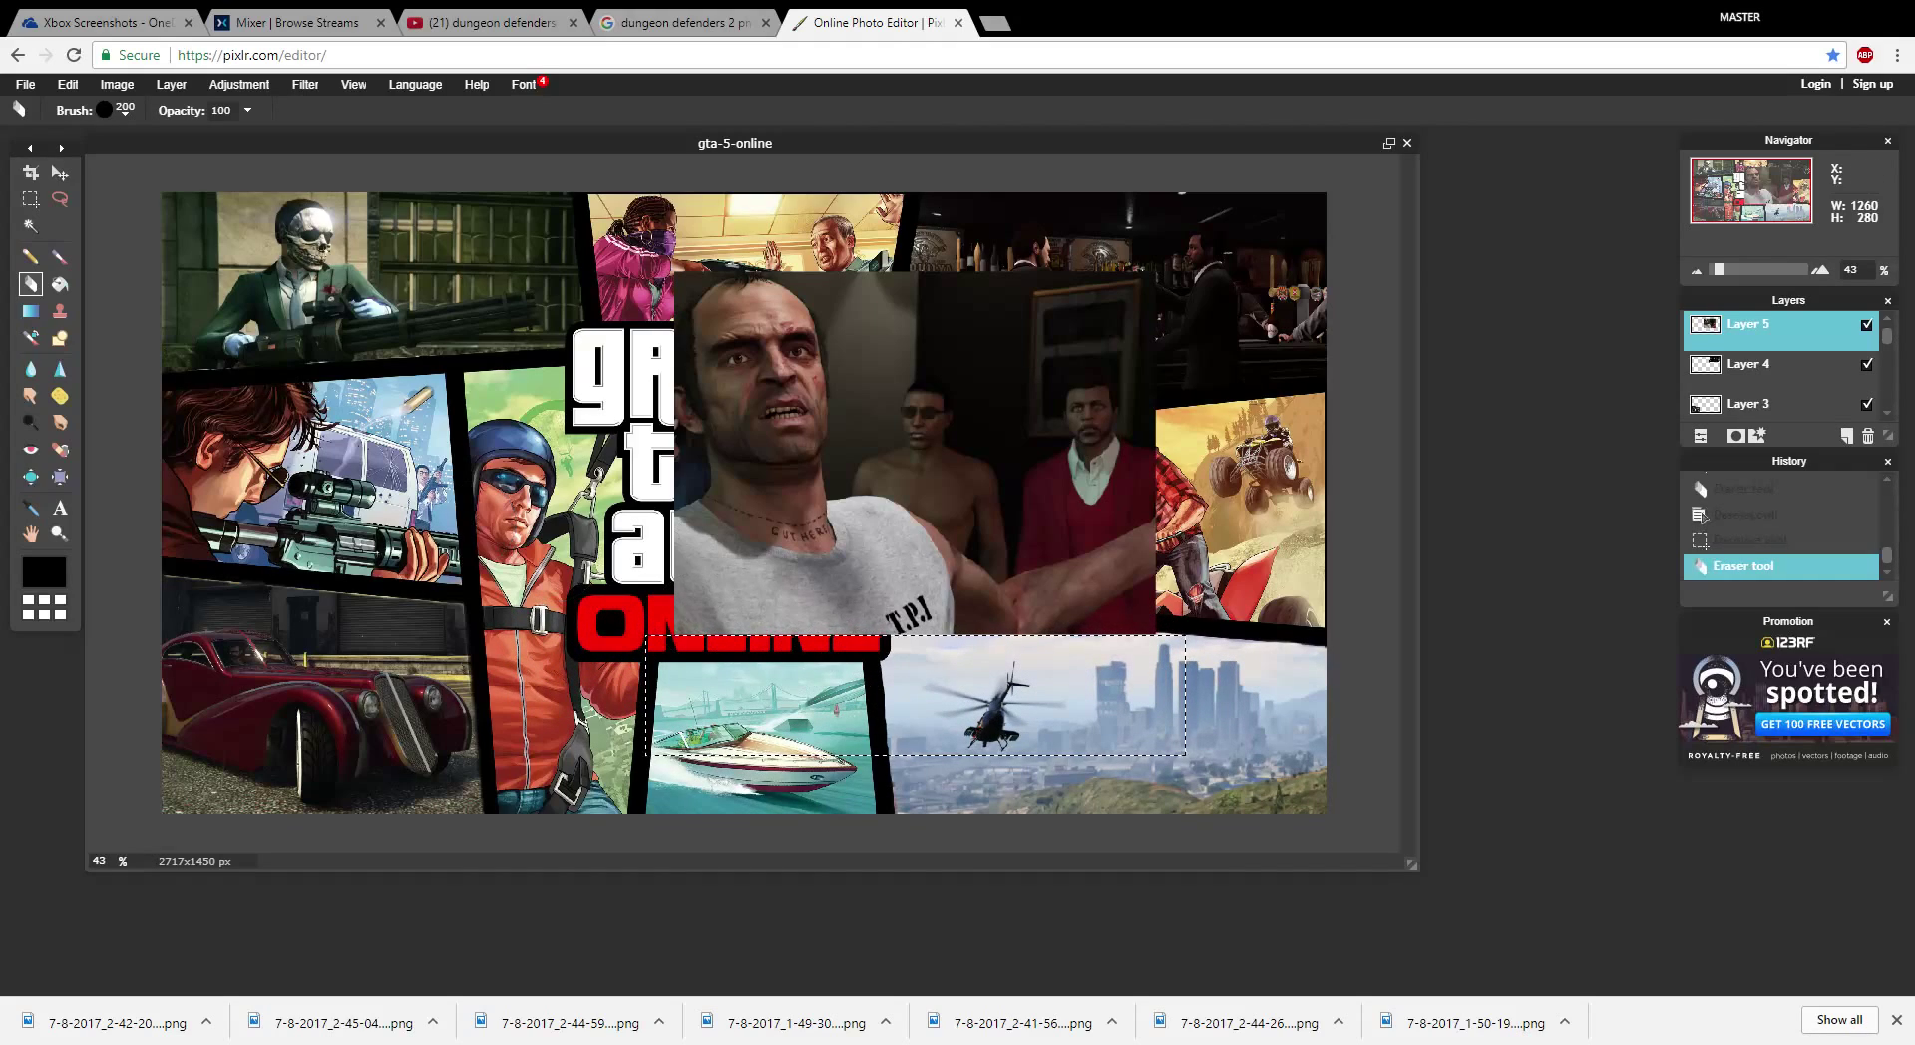
click(30, 199)
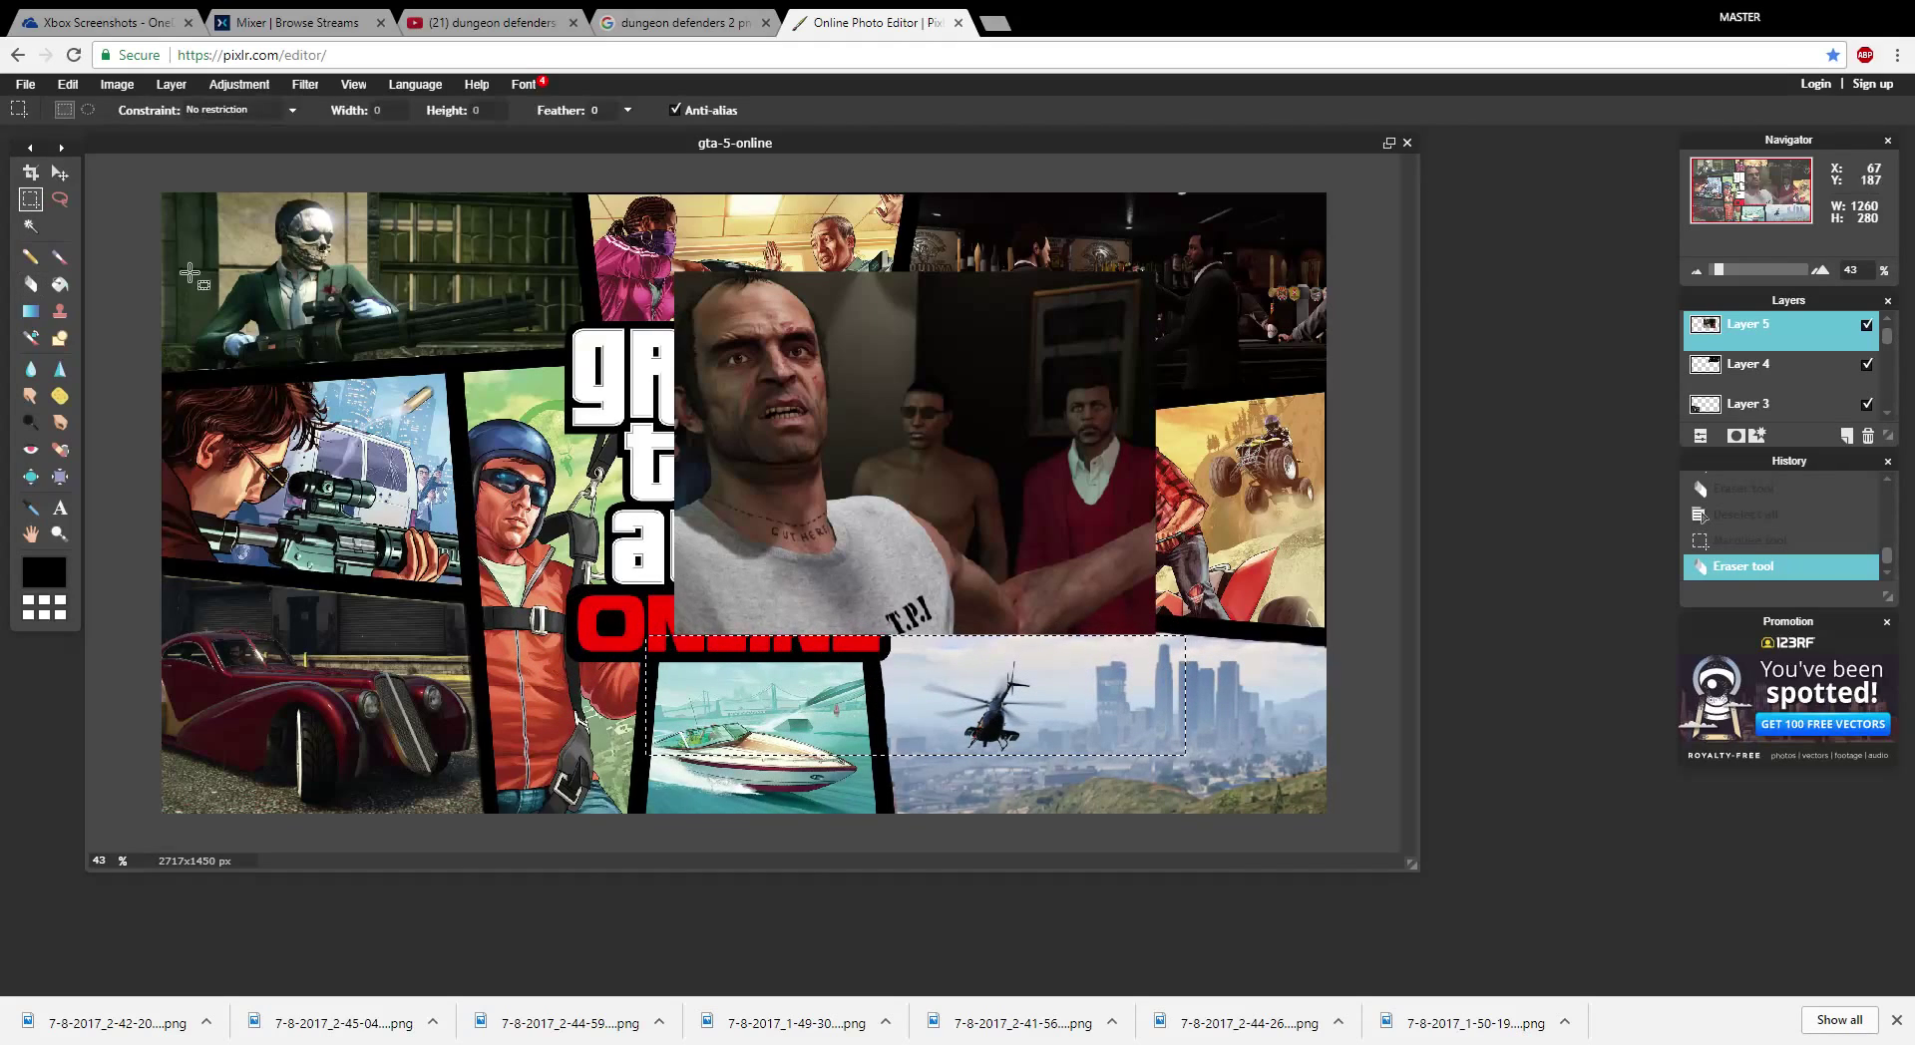
click(956, 681)
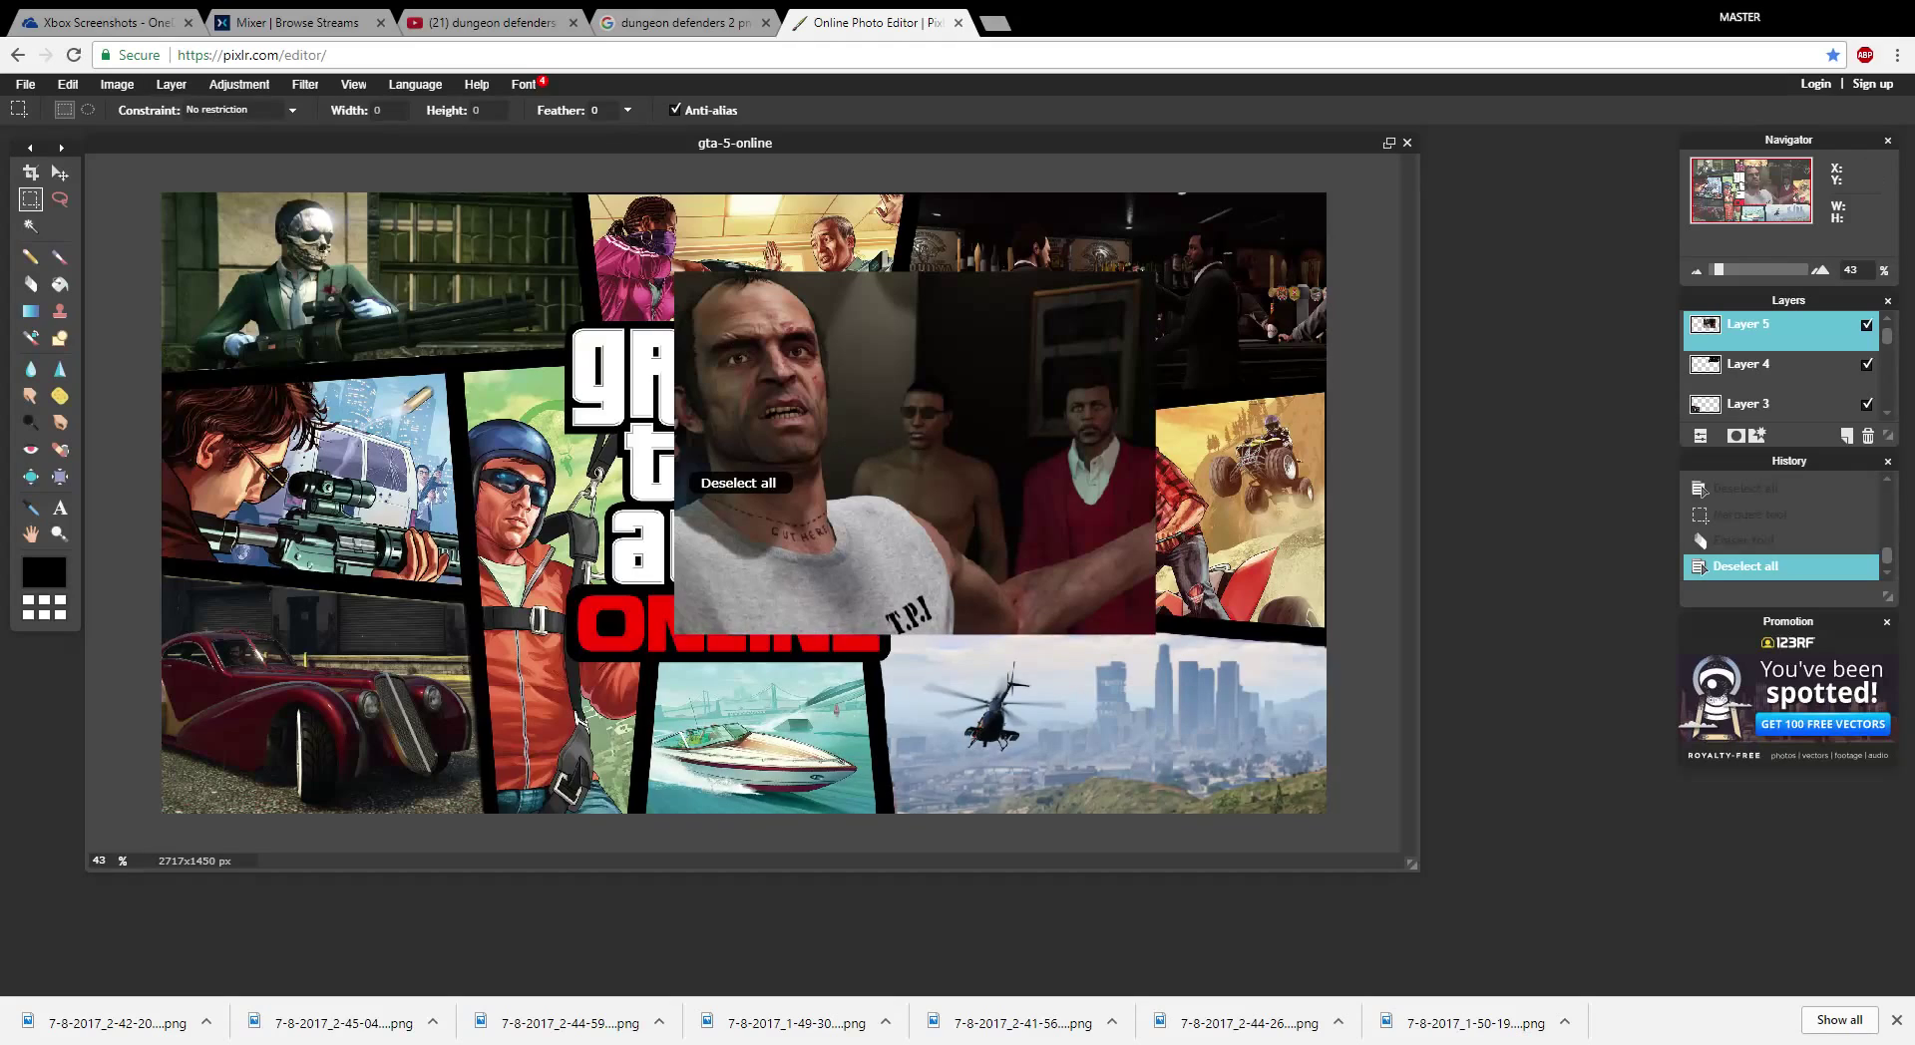
- Move Layer 5 over the motocross panel and toggle its visibility to check the placement against the collage beneath
click(60, 172)
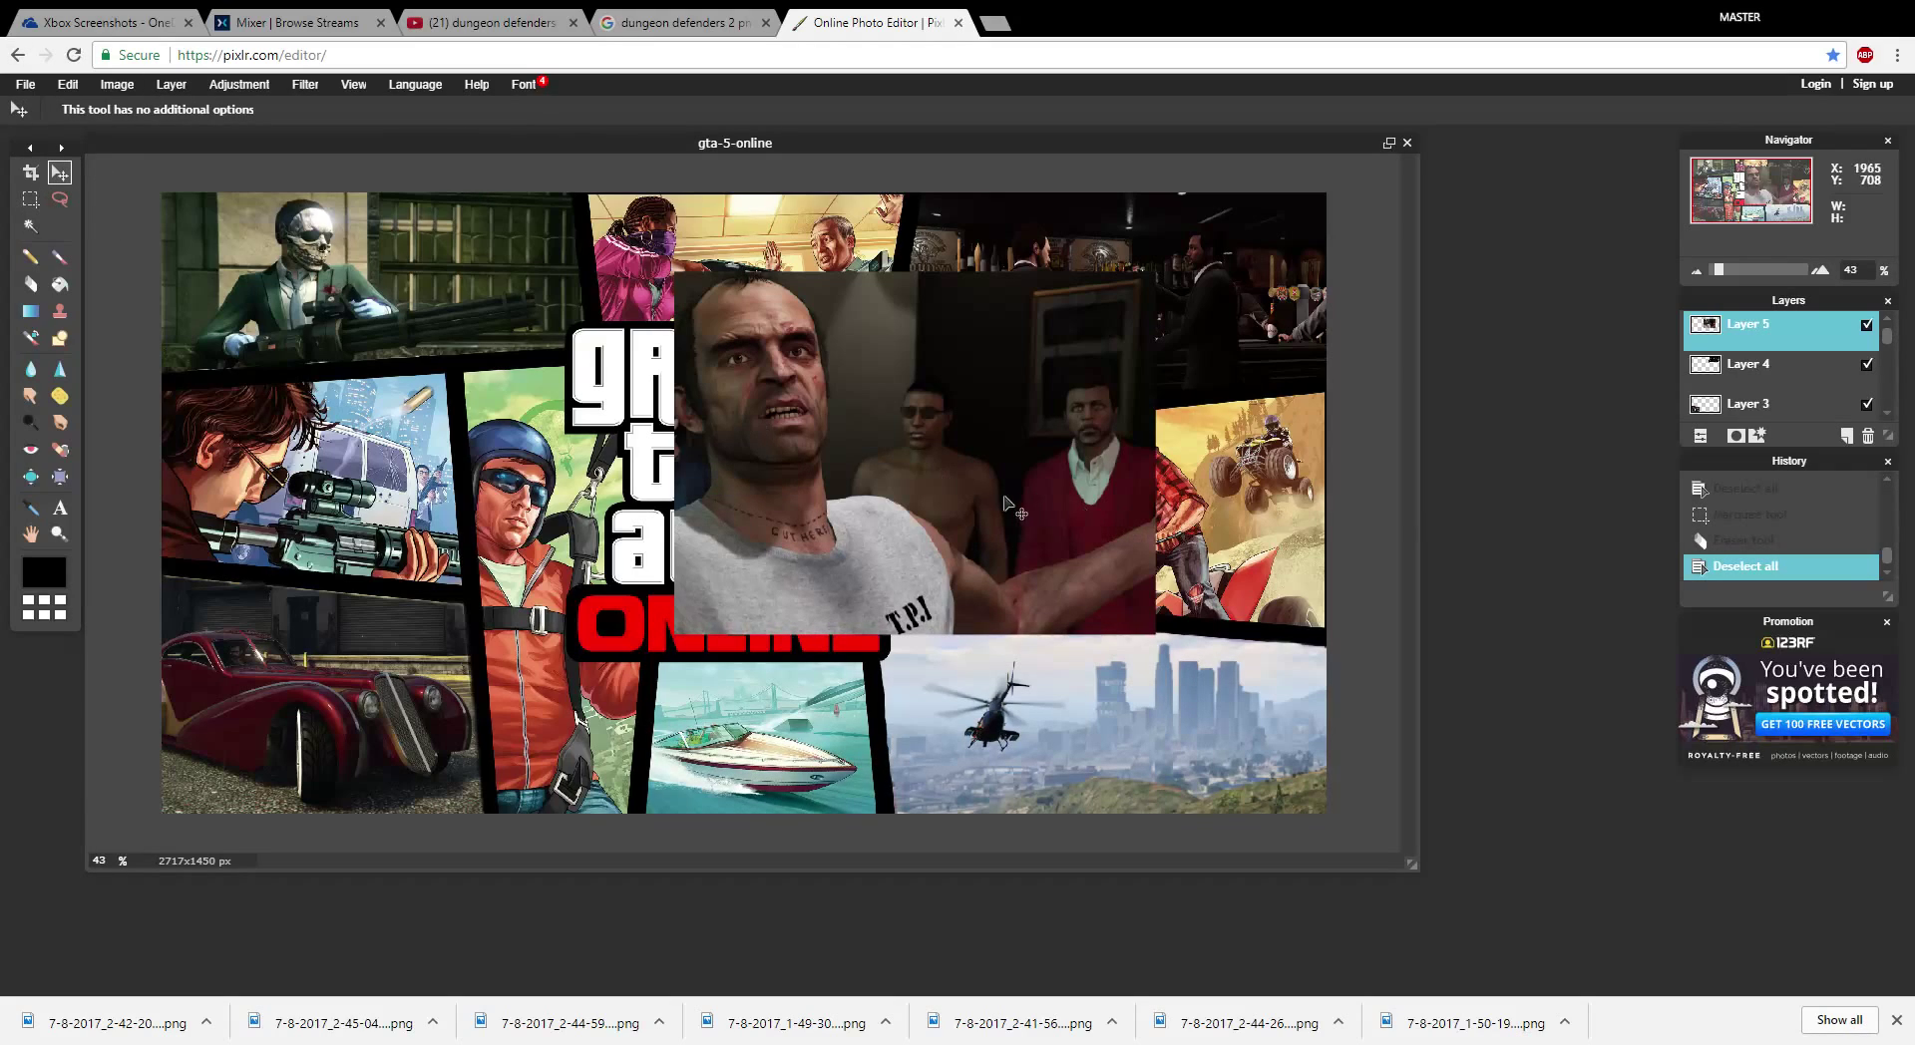
drag(1009, 499, 1214, 549)
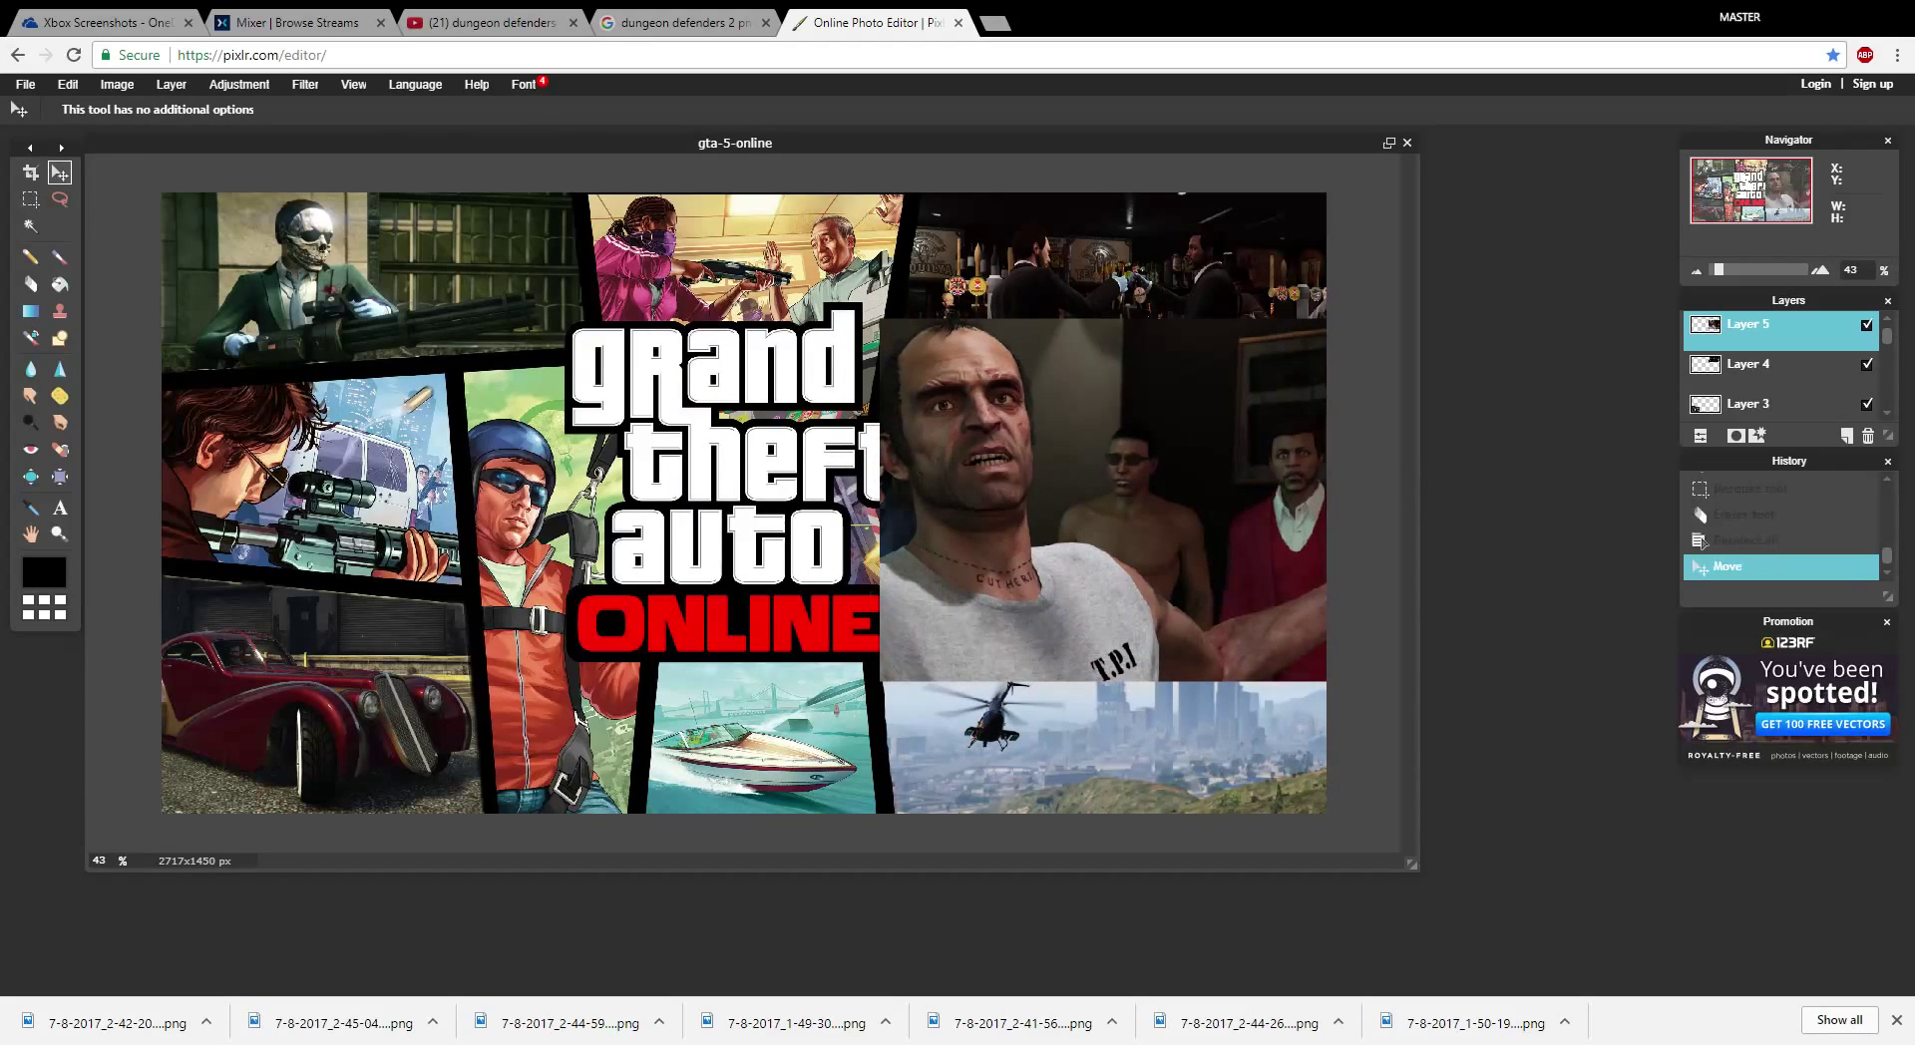
click(1866, 324)
click(1866, 324)
click(1867, 325)
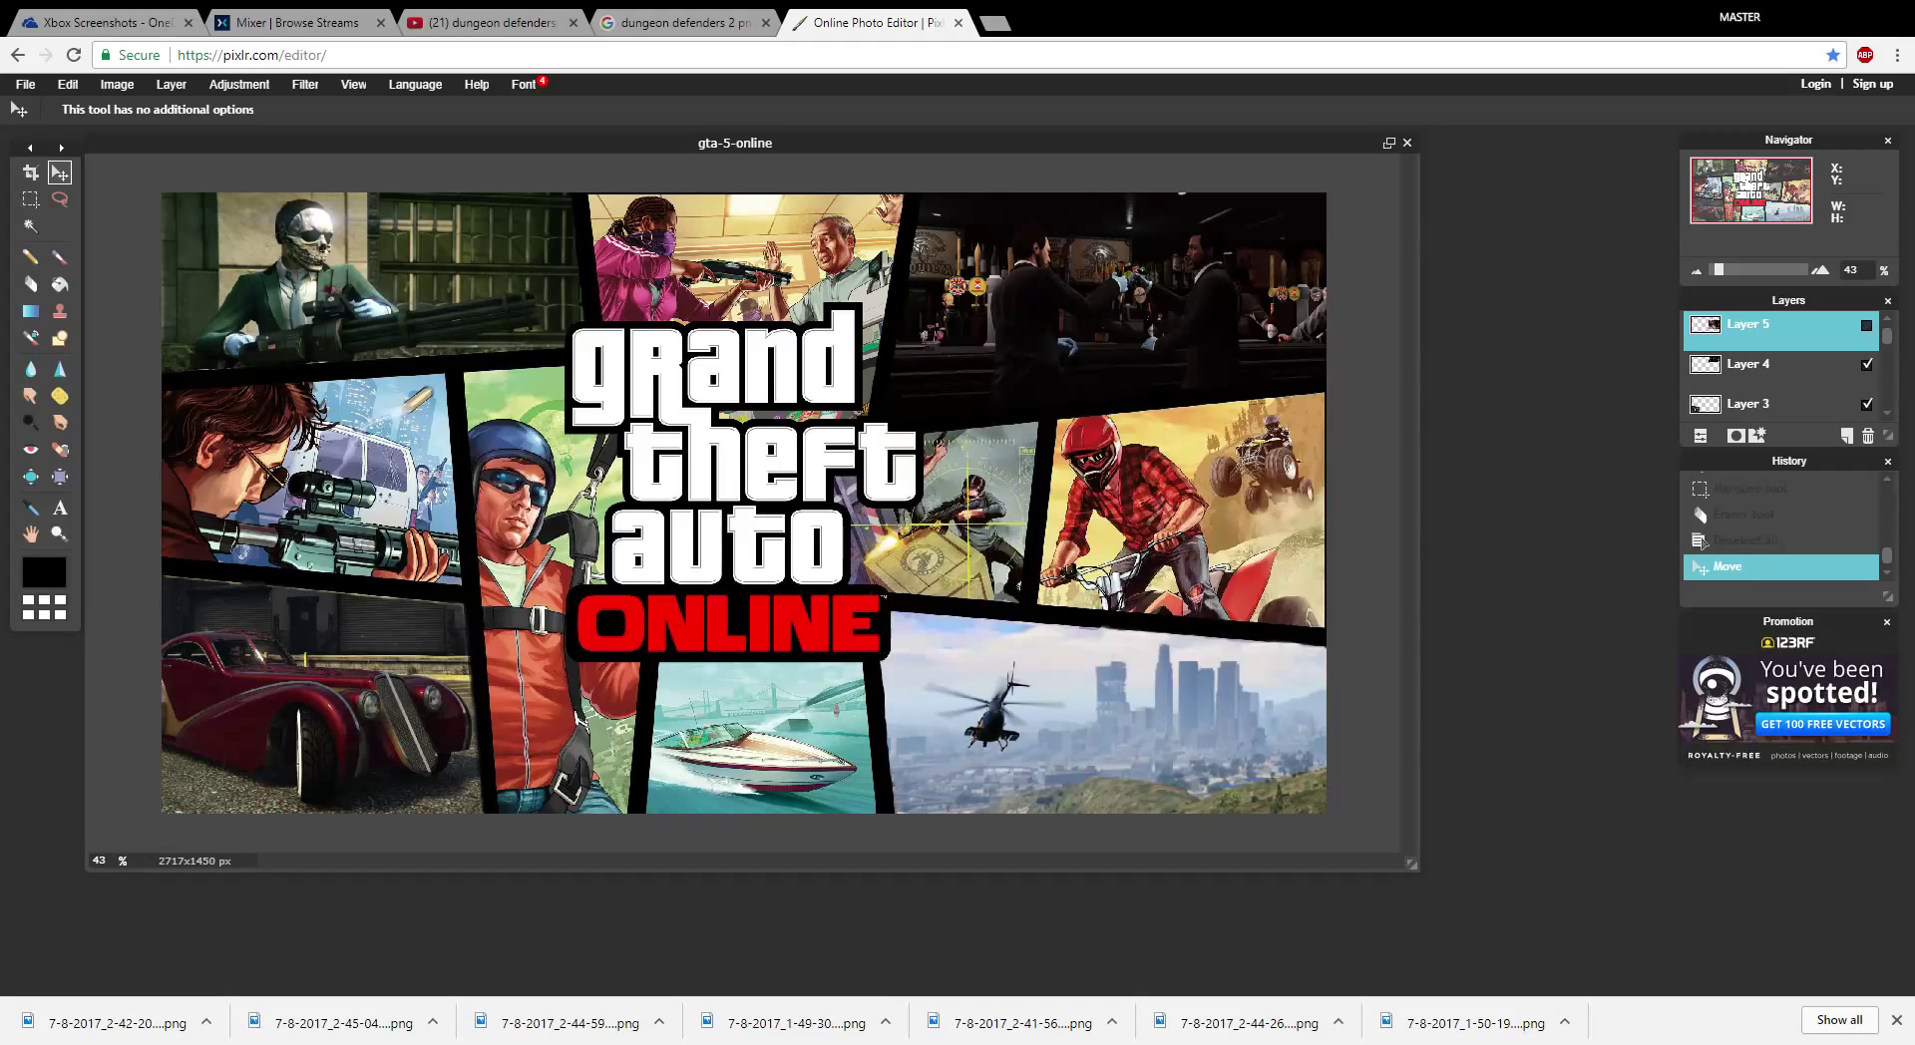
click(1867, 324)
click(1866, 324)
click(1866, 324)
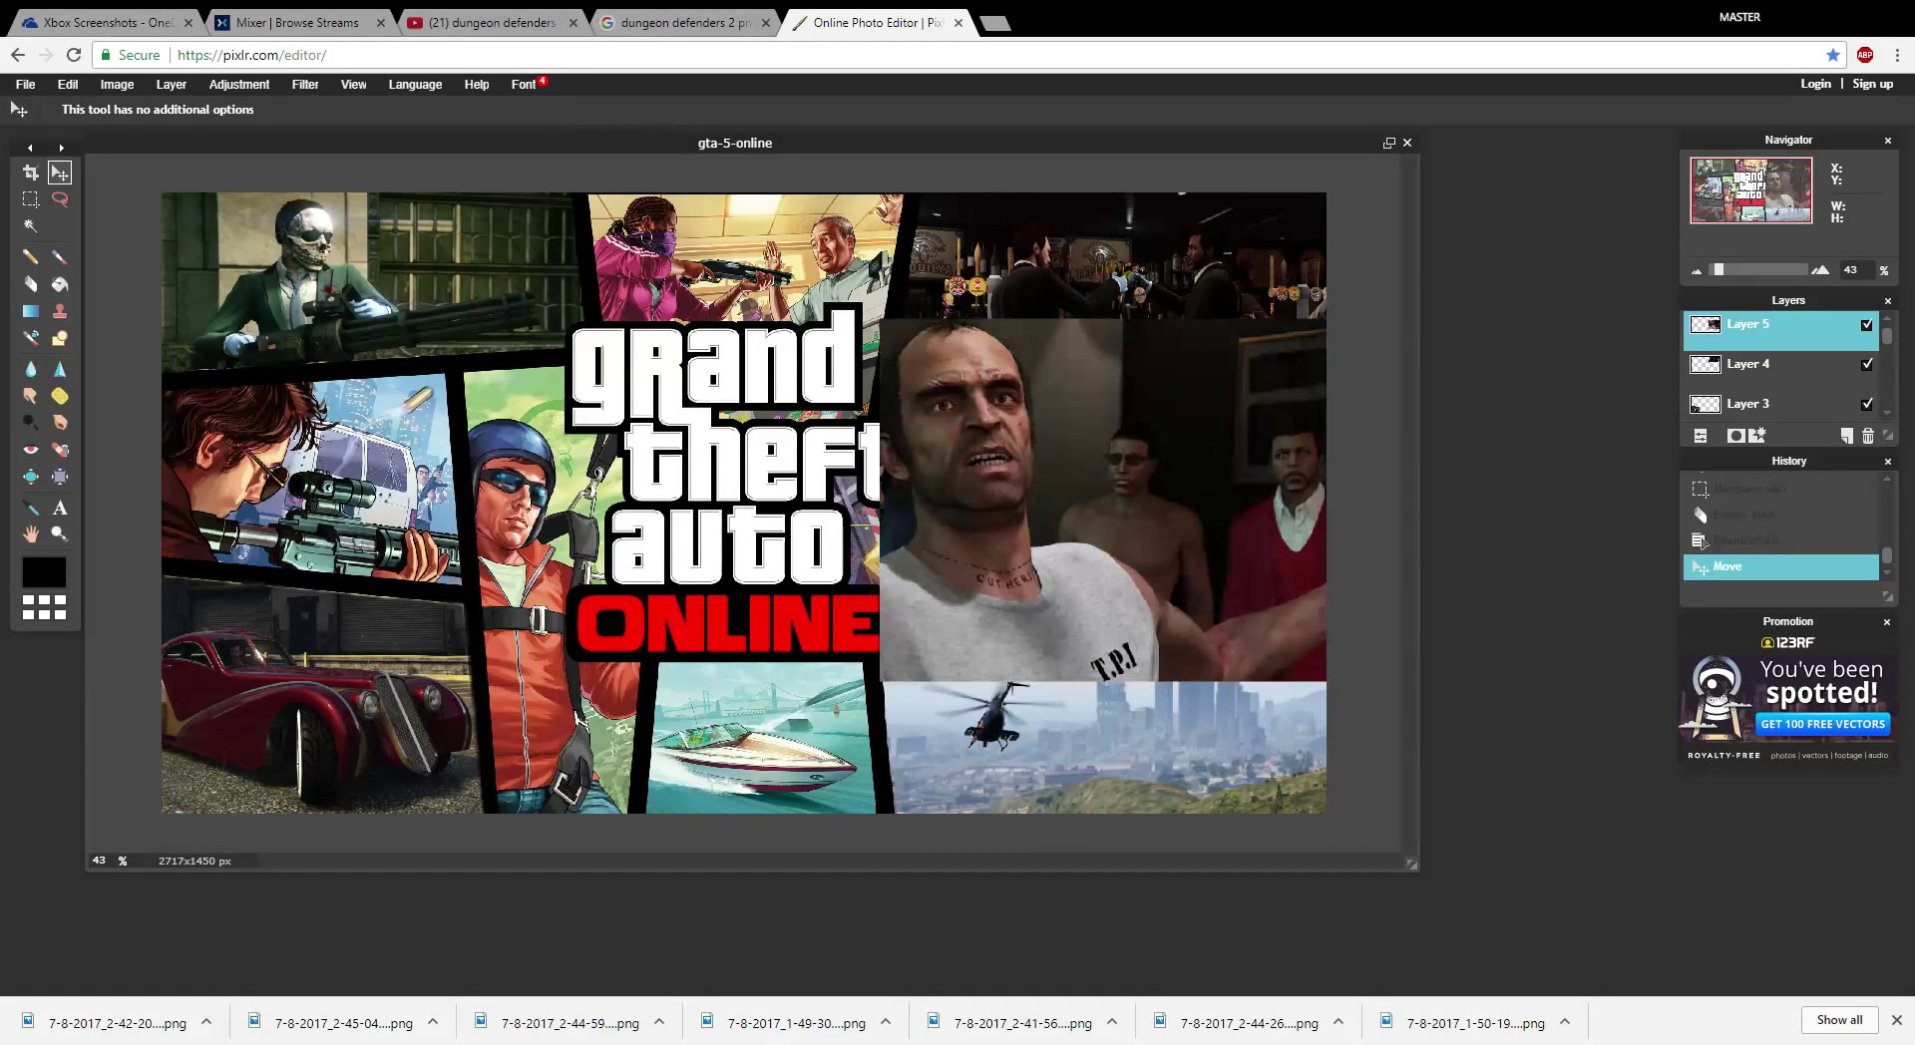
- Scale Layer 5 down with Free transform, place it over the motocross panel, and apply the changes
click(117, 84)
click(68, 84)
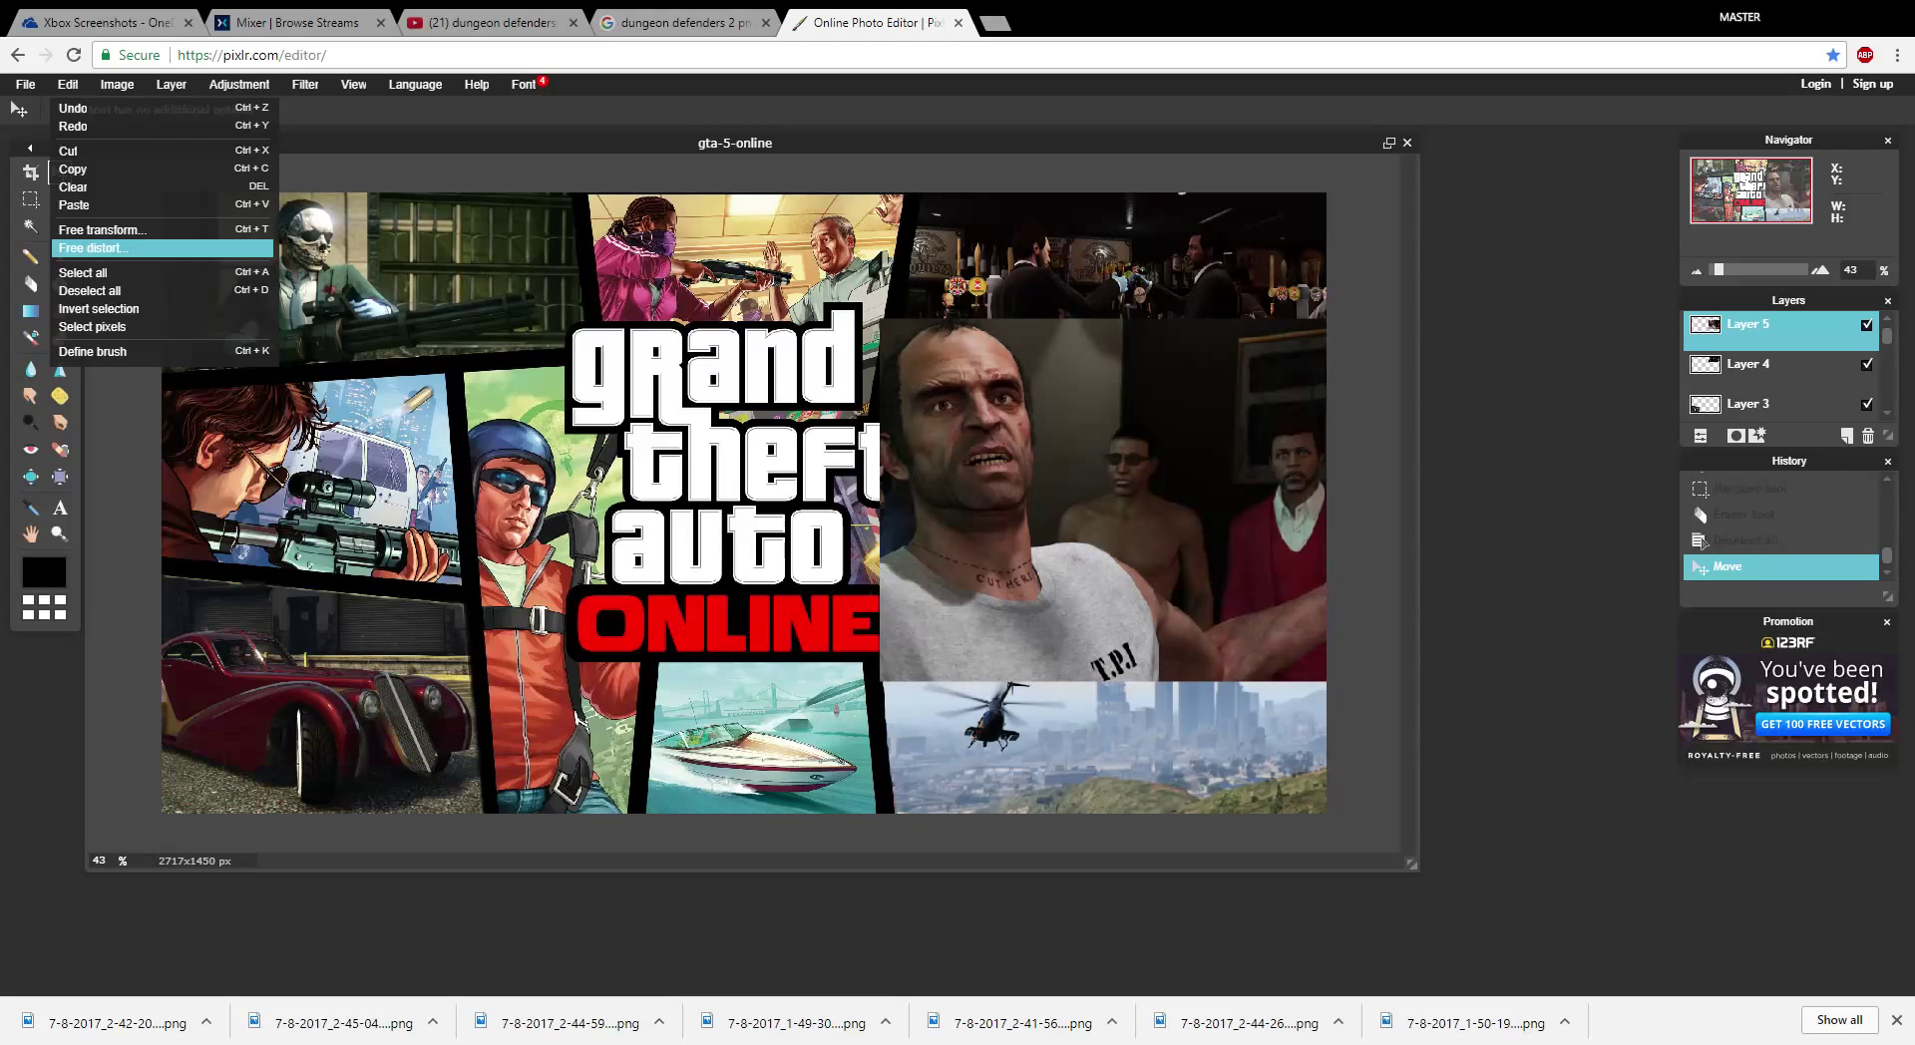
click(91, 247)
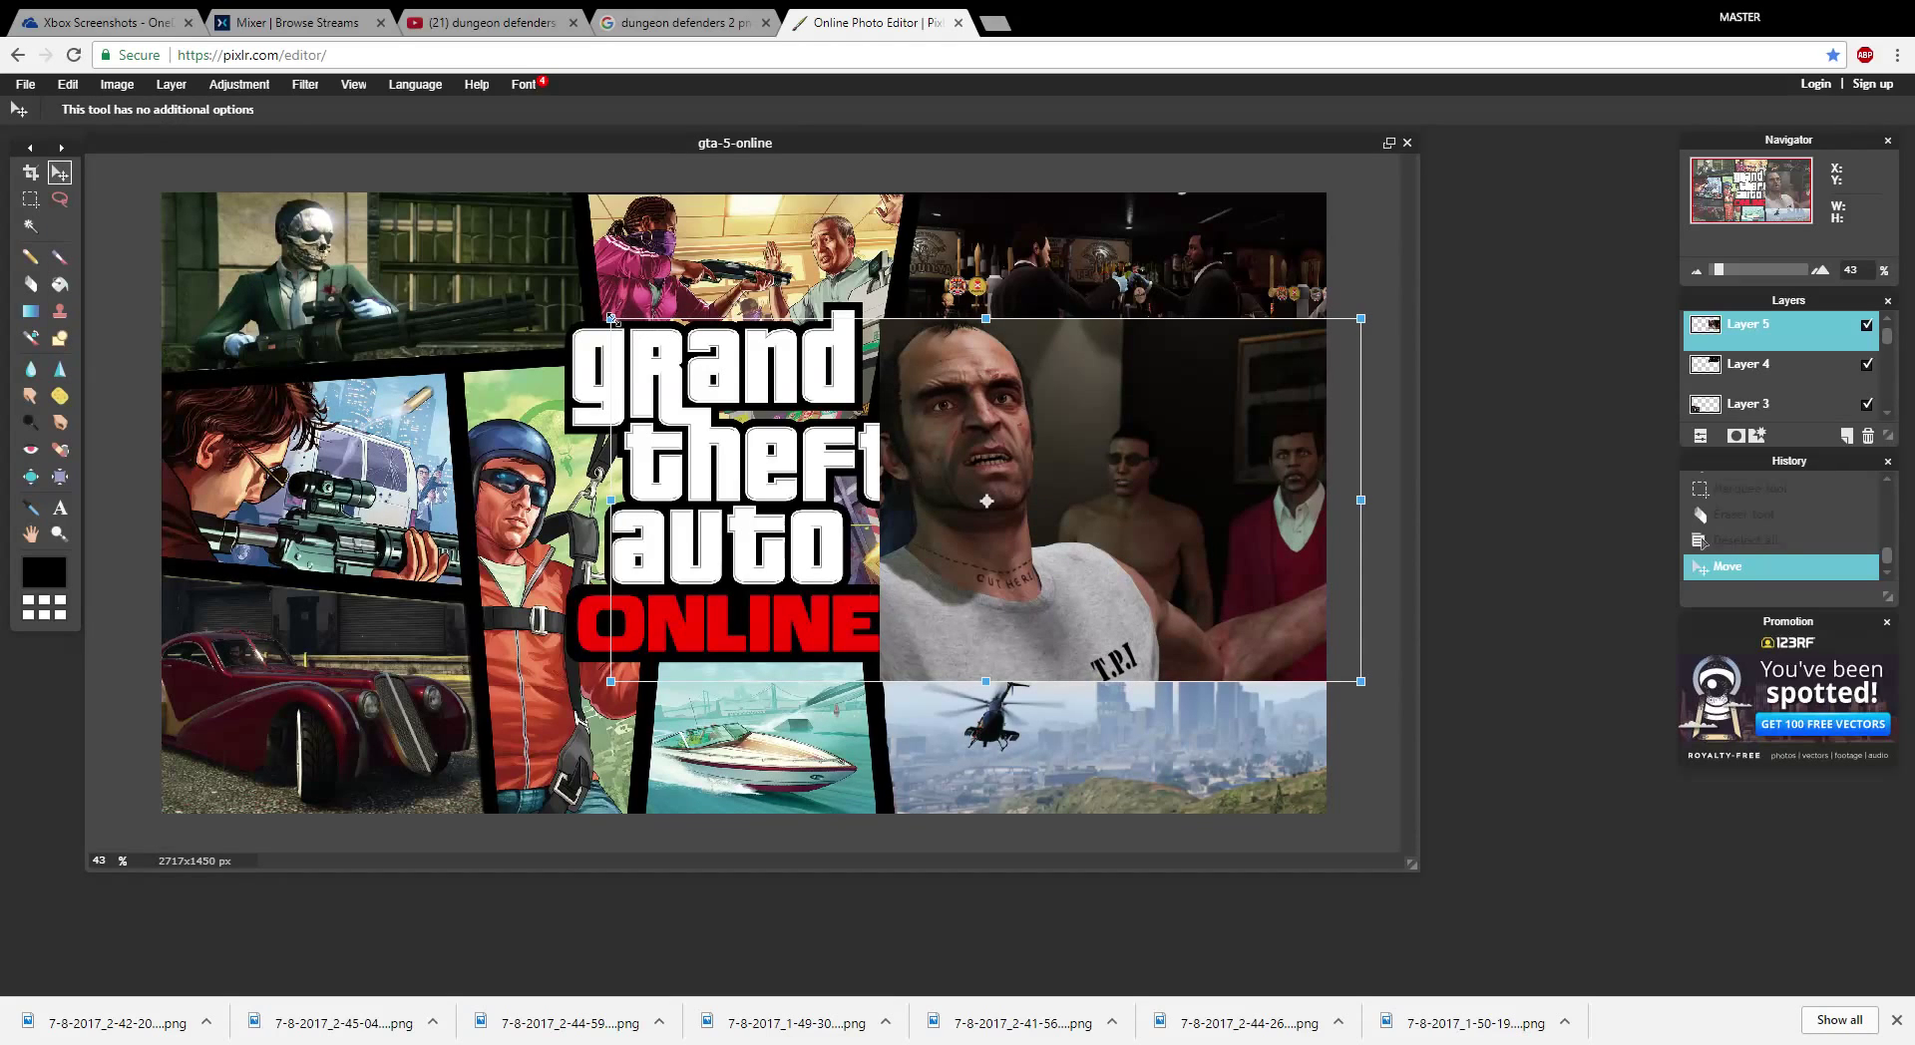
drag(611, 320, 736, 381)
drag(1119, 457, 1224, 459)
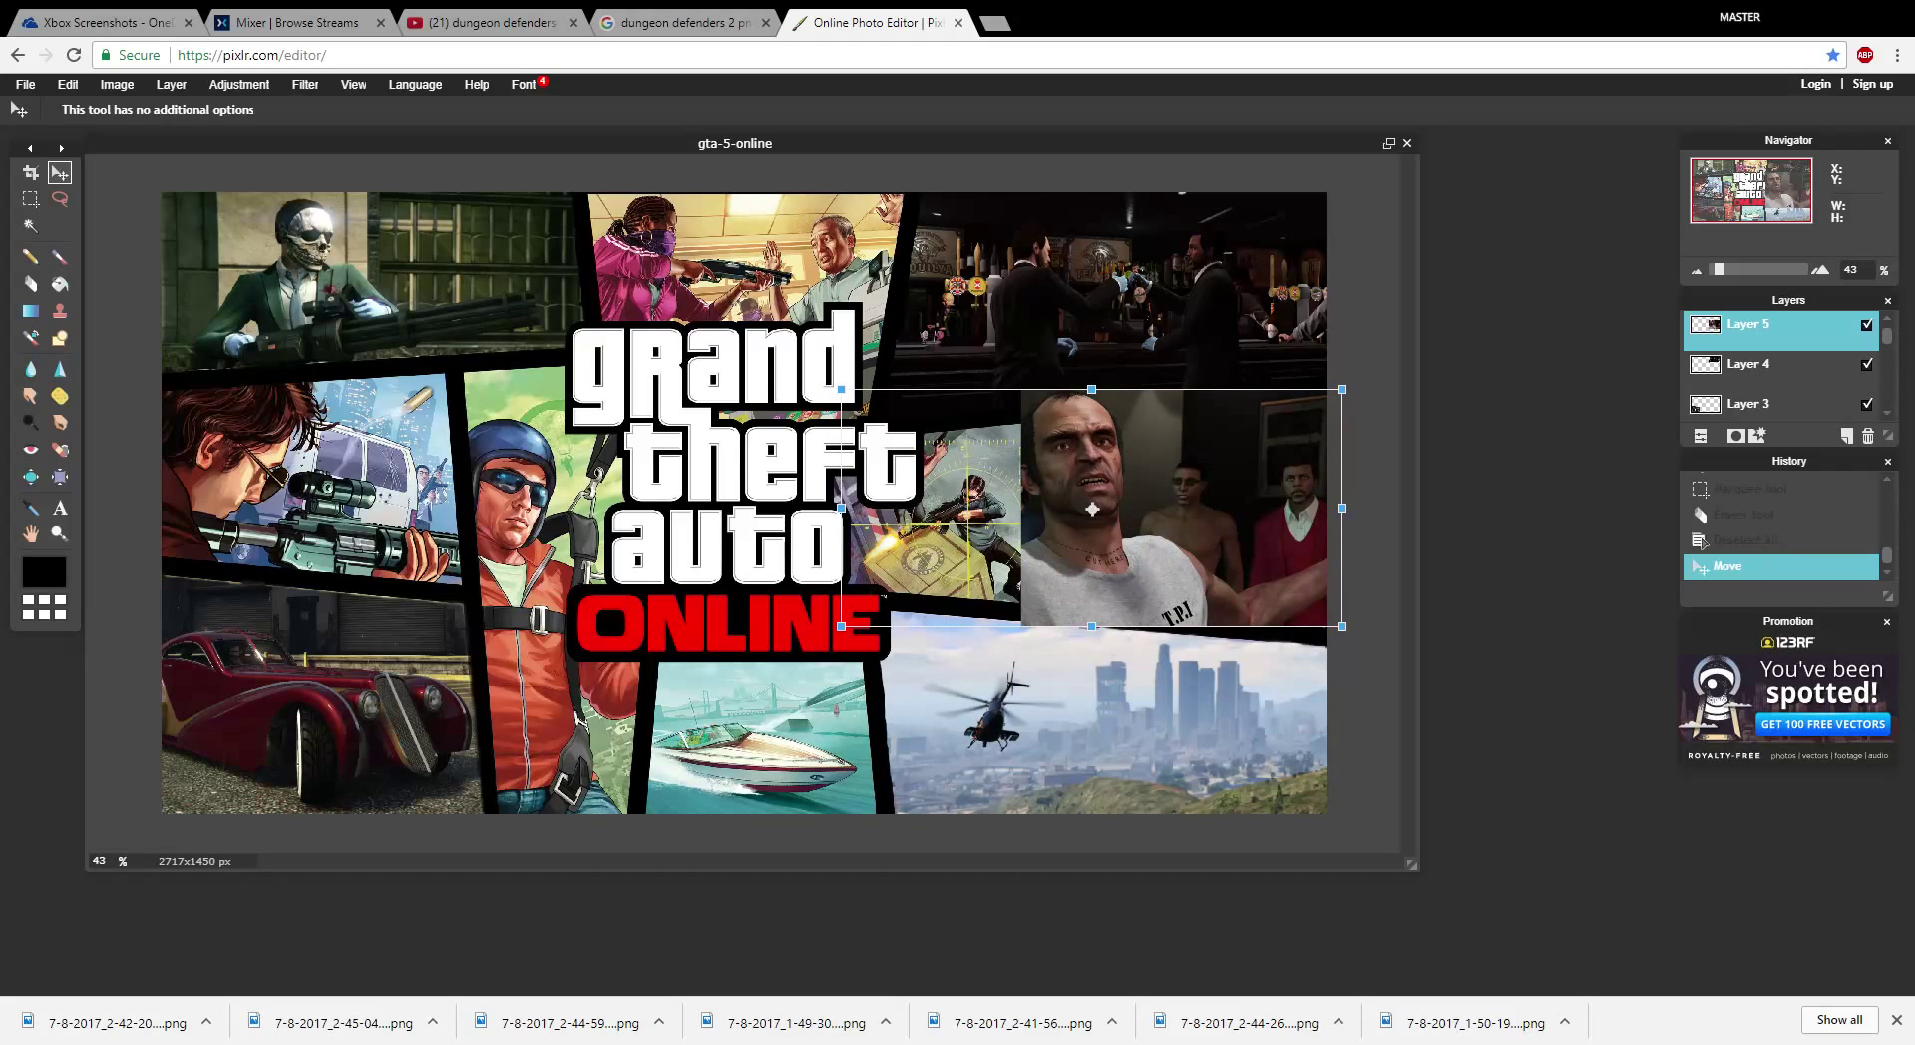
click(1702, 541)
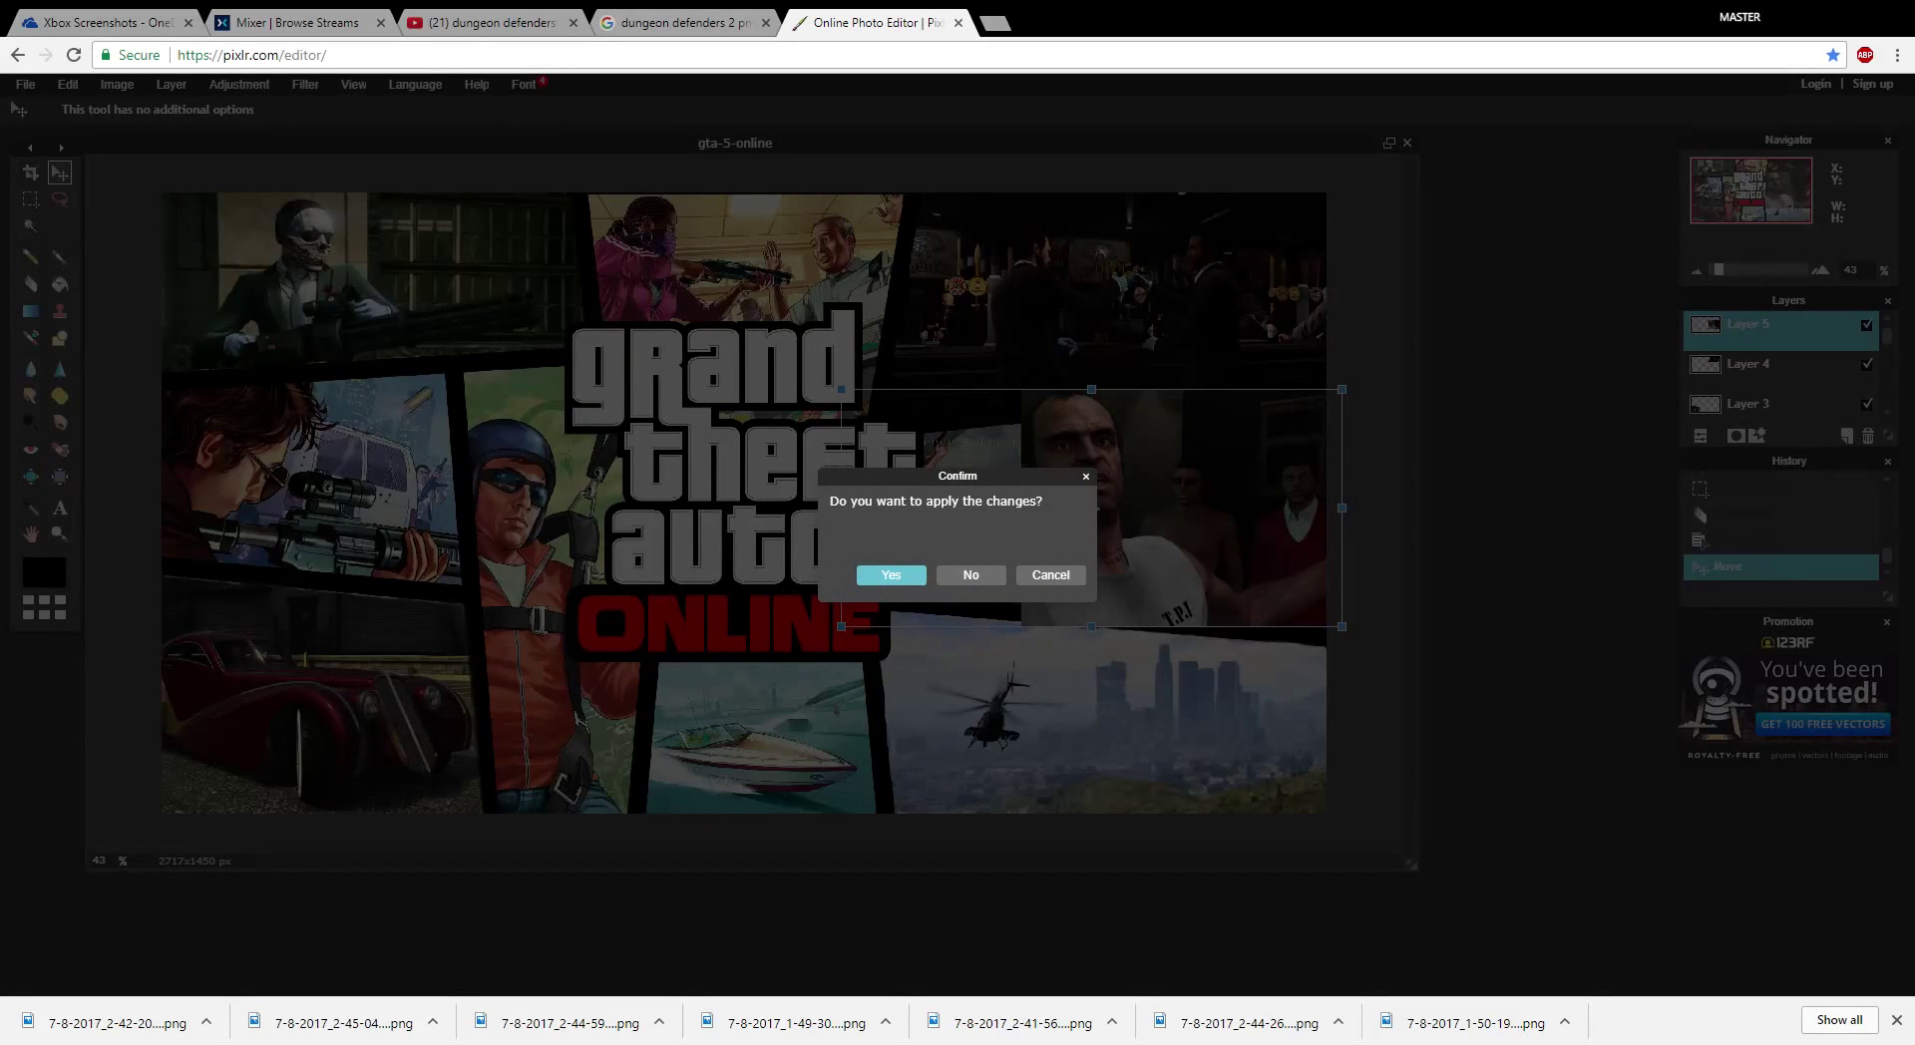
click(890, 575)
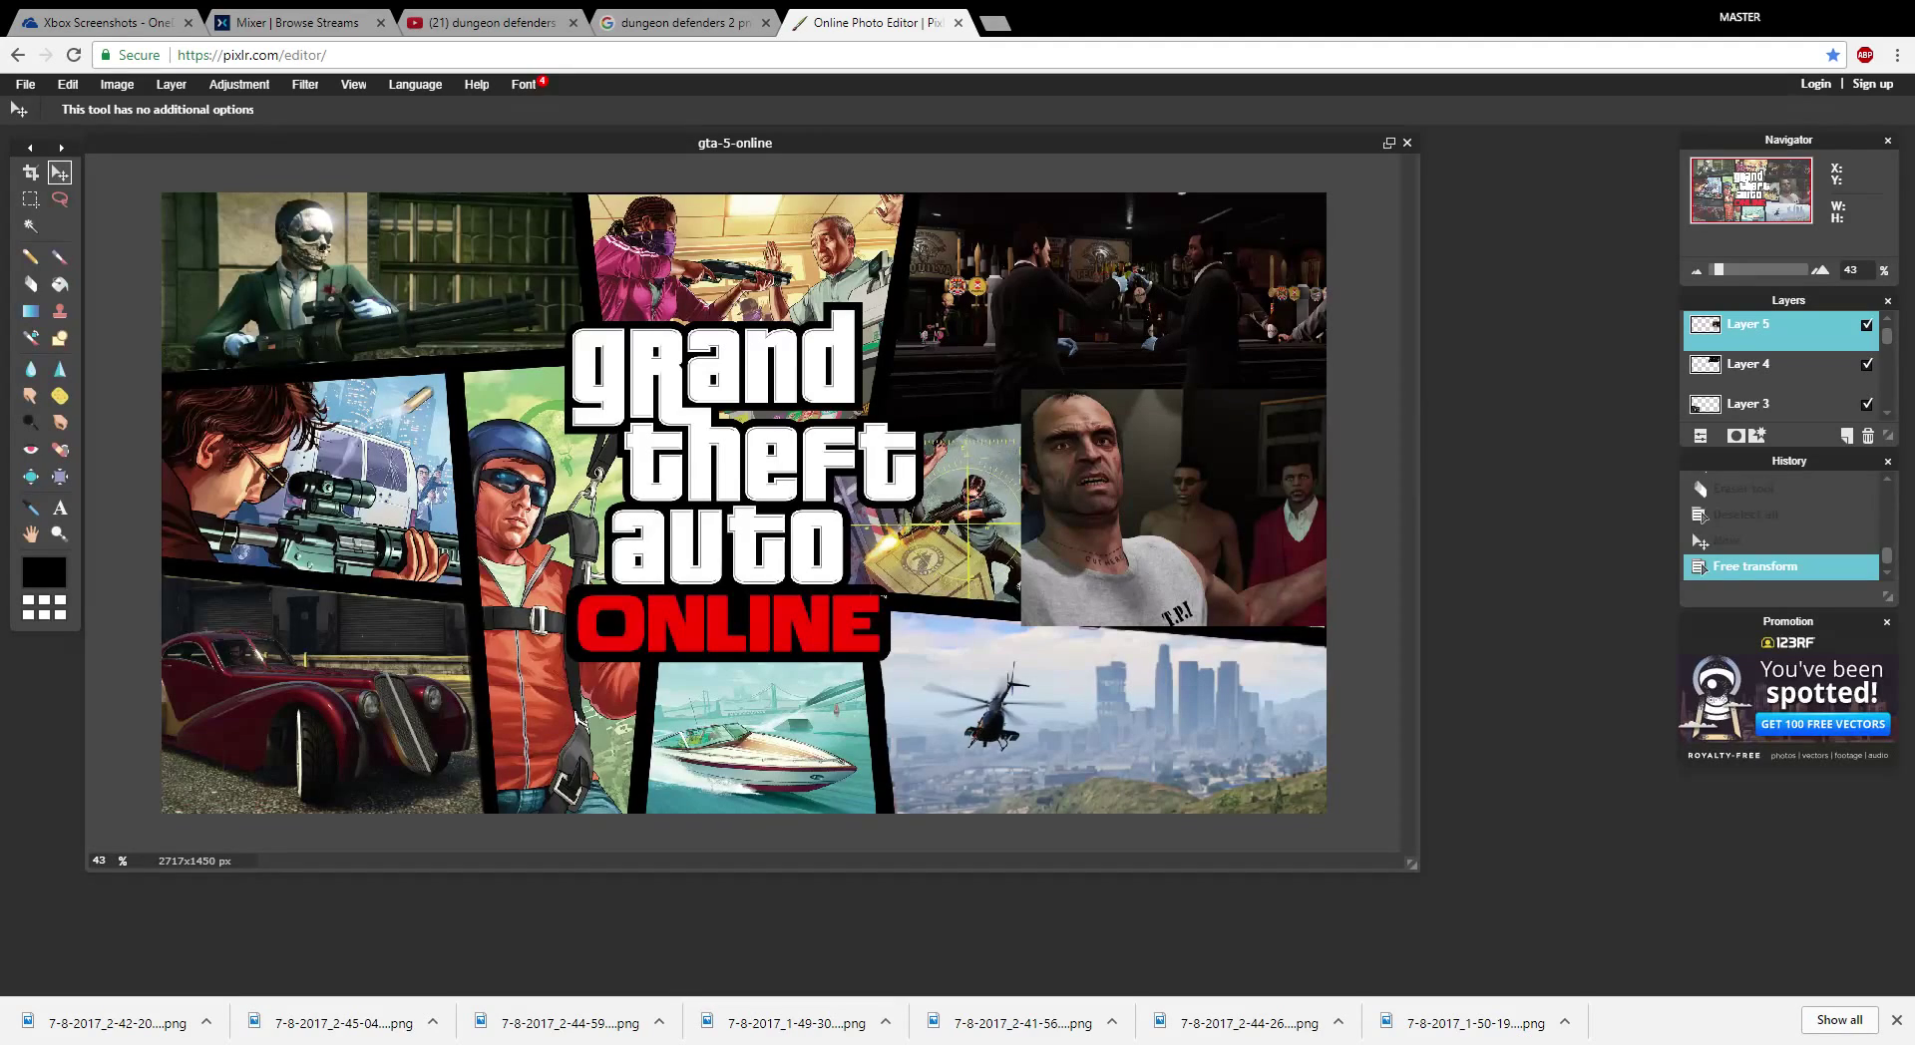
- Toggle Layer 5's visibility to compare its coverage with the motocross panel's black borders
click(1866, 324)
click(1866, 324)
click(1866, 324)
click(1866, 325)
click(1867, 324)
click(1867, 324)
click(1866, 324)
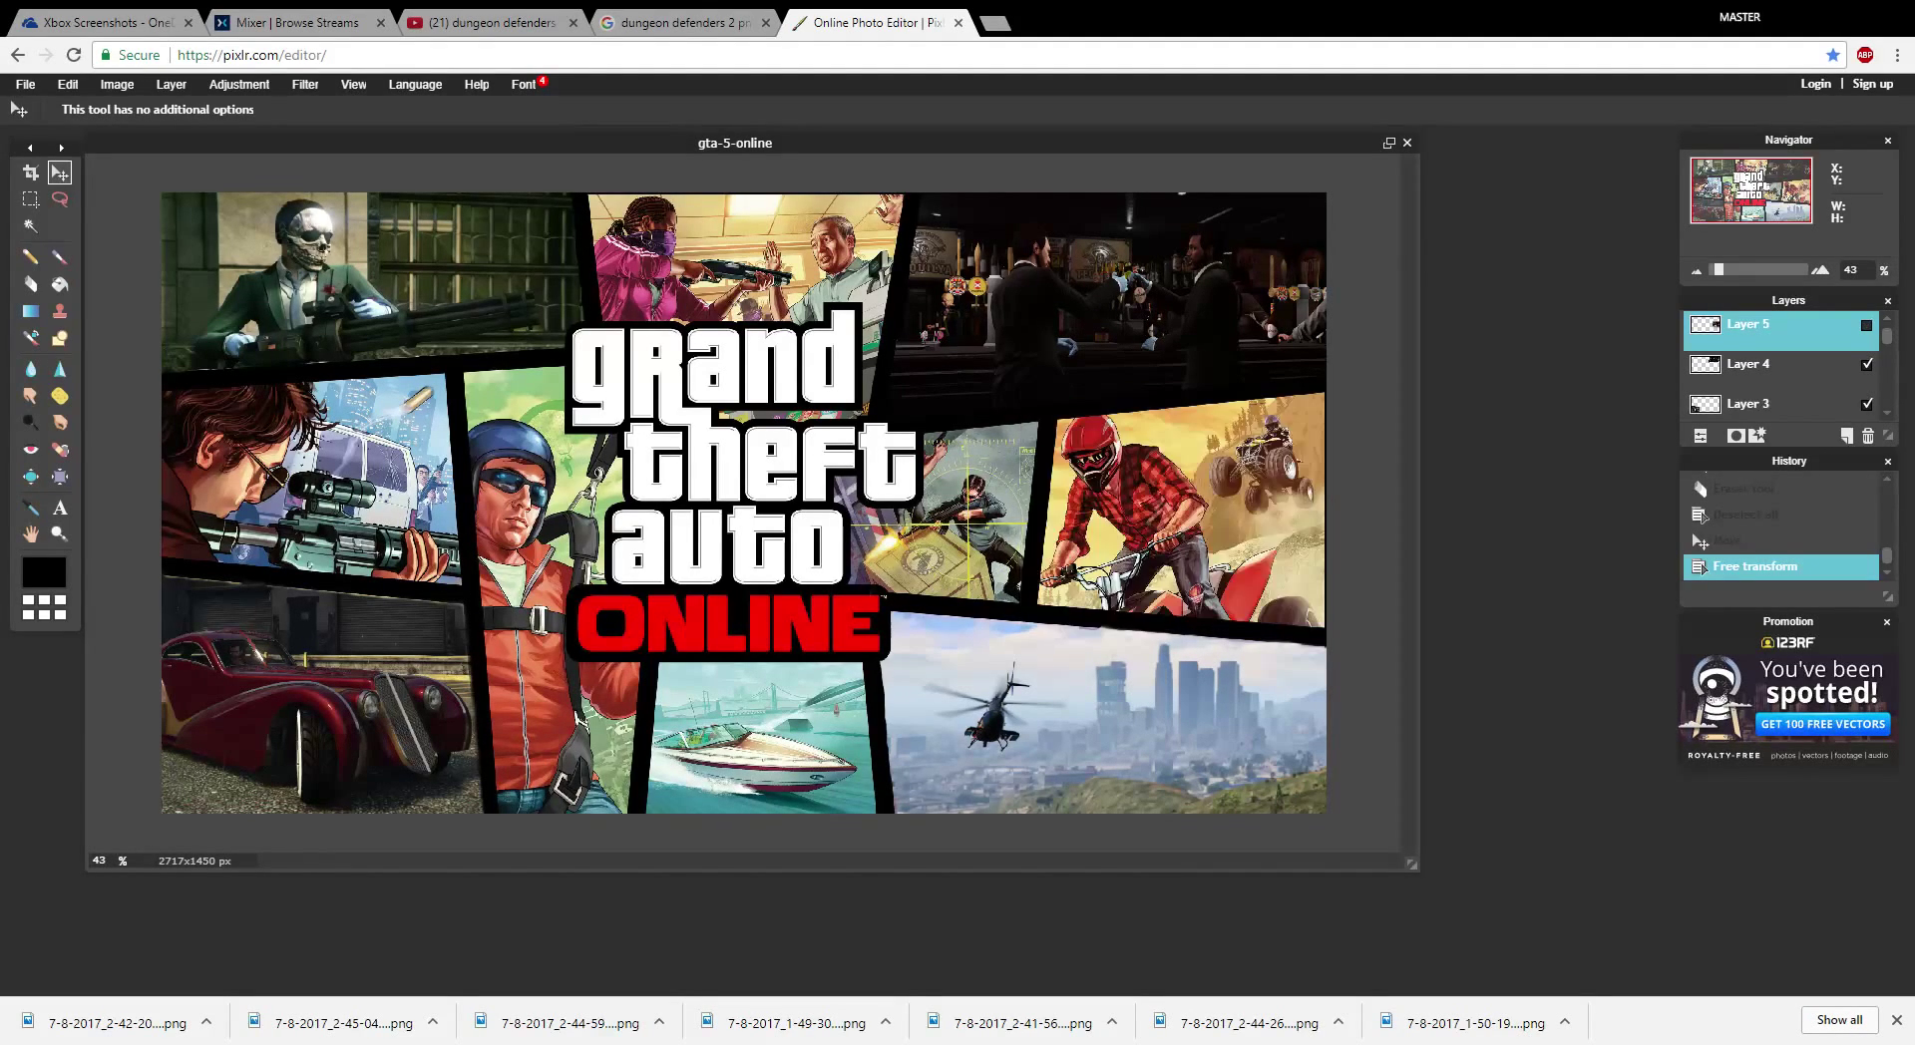
click(1866, 324)
click(1866, 324)
click(1866, 324)
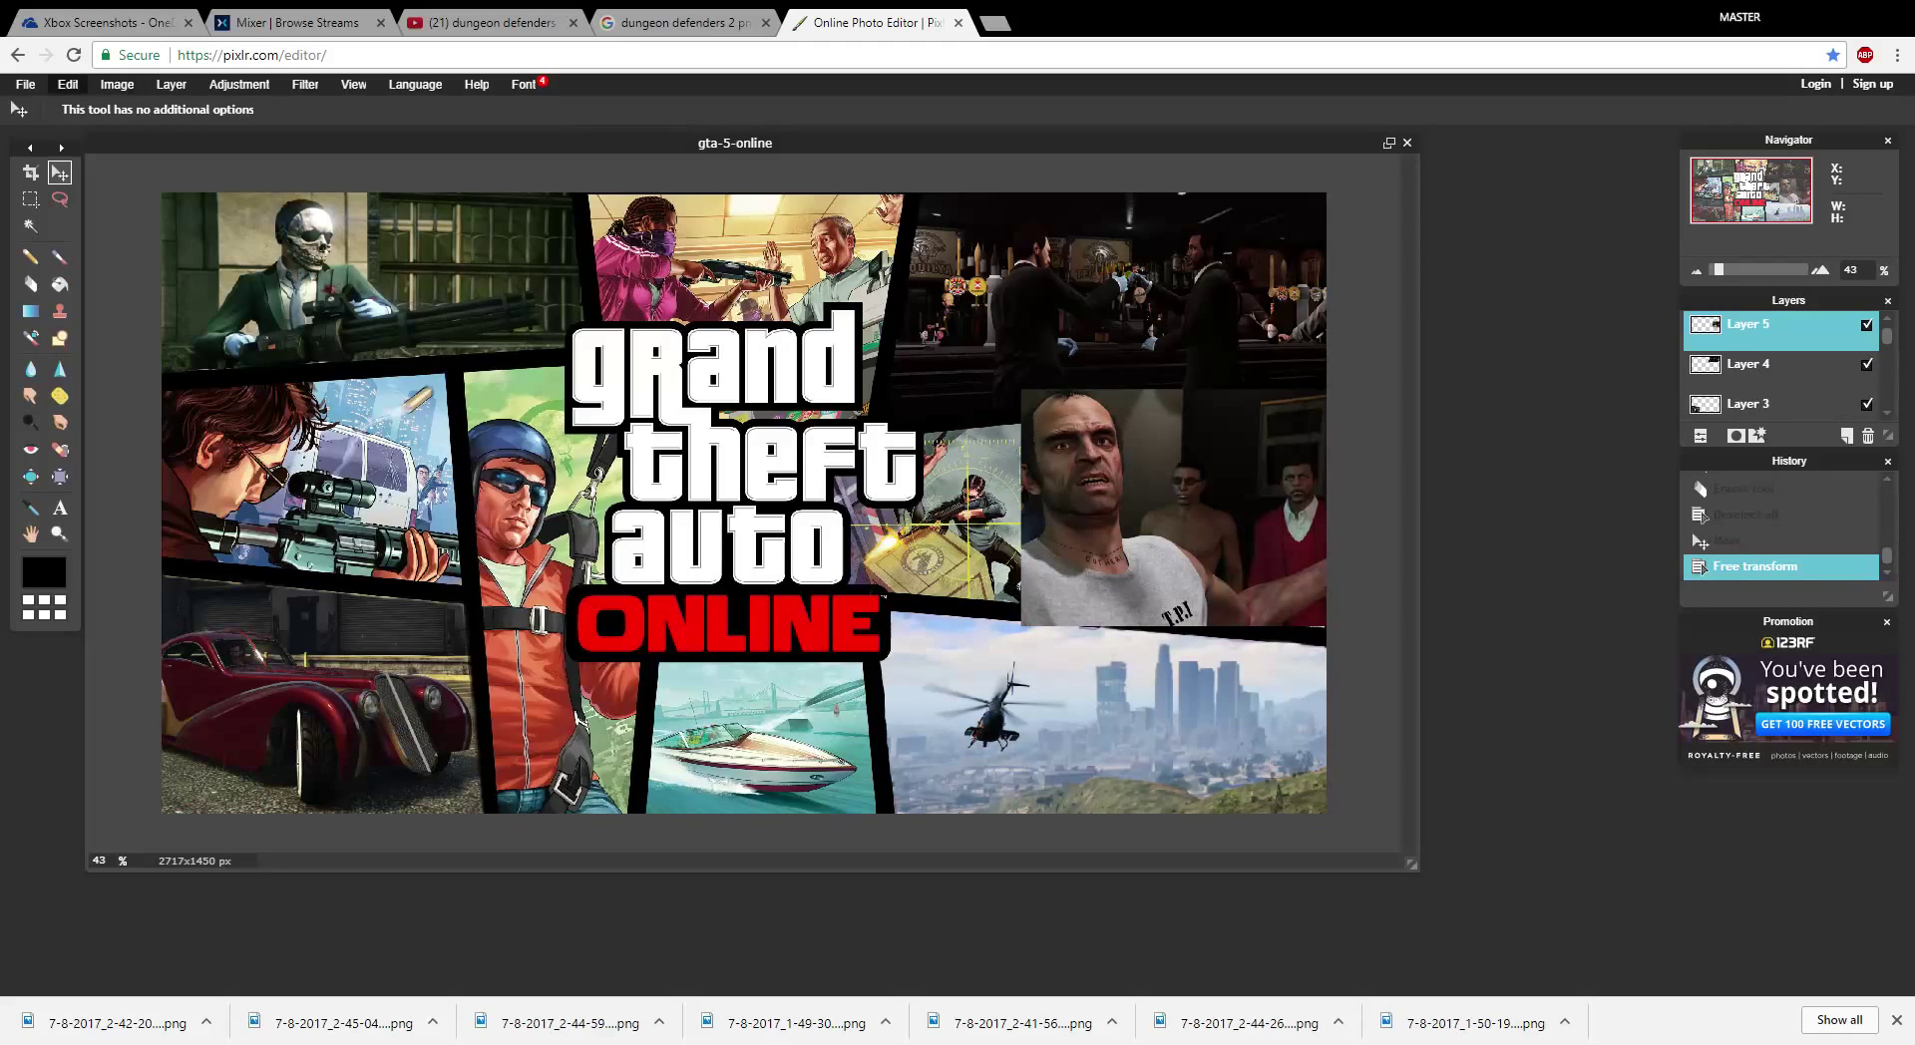
click(117, 84)
mouse_move(68, 84)
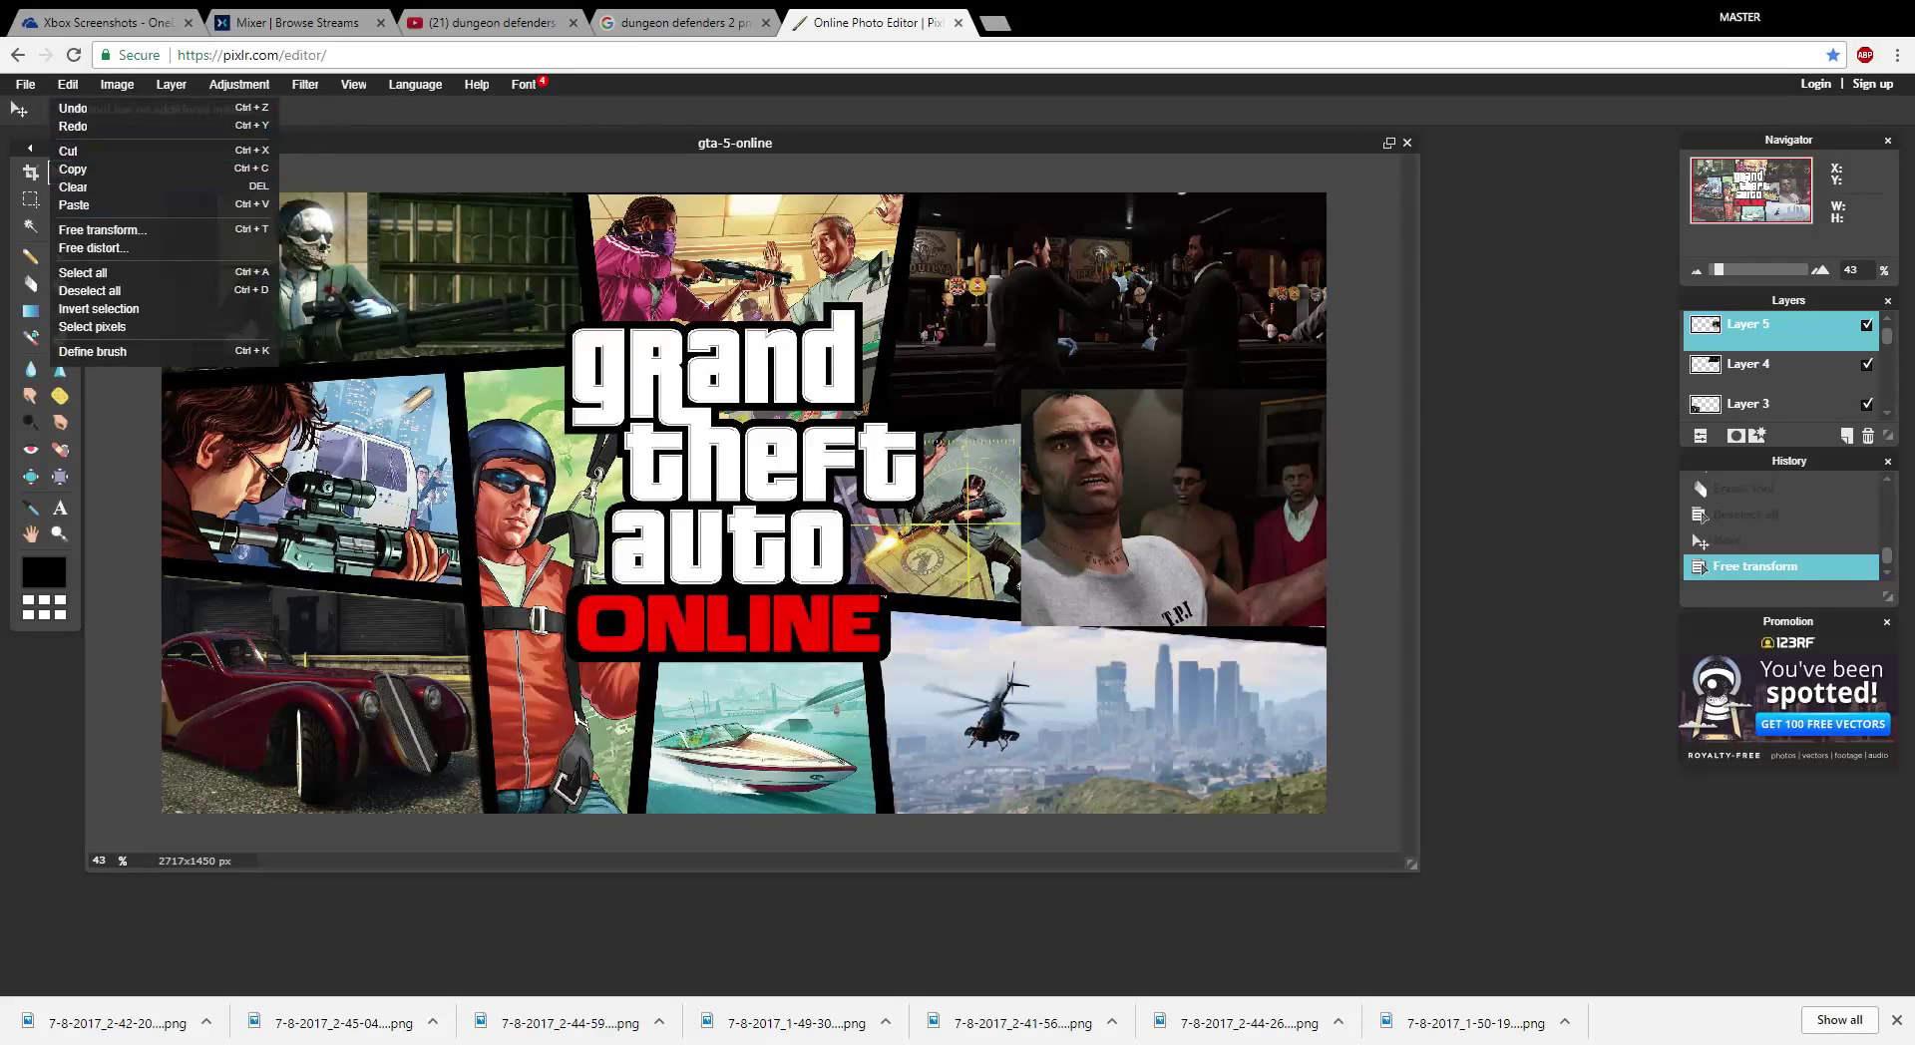
click(103, 229)
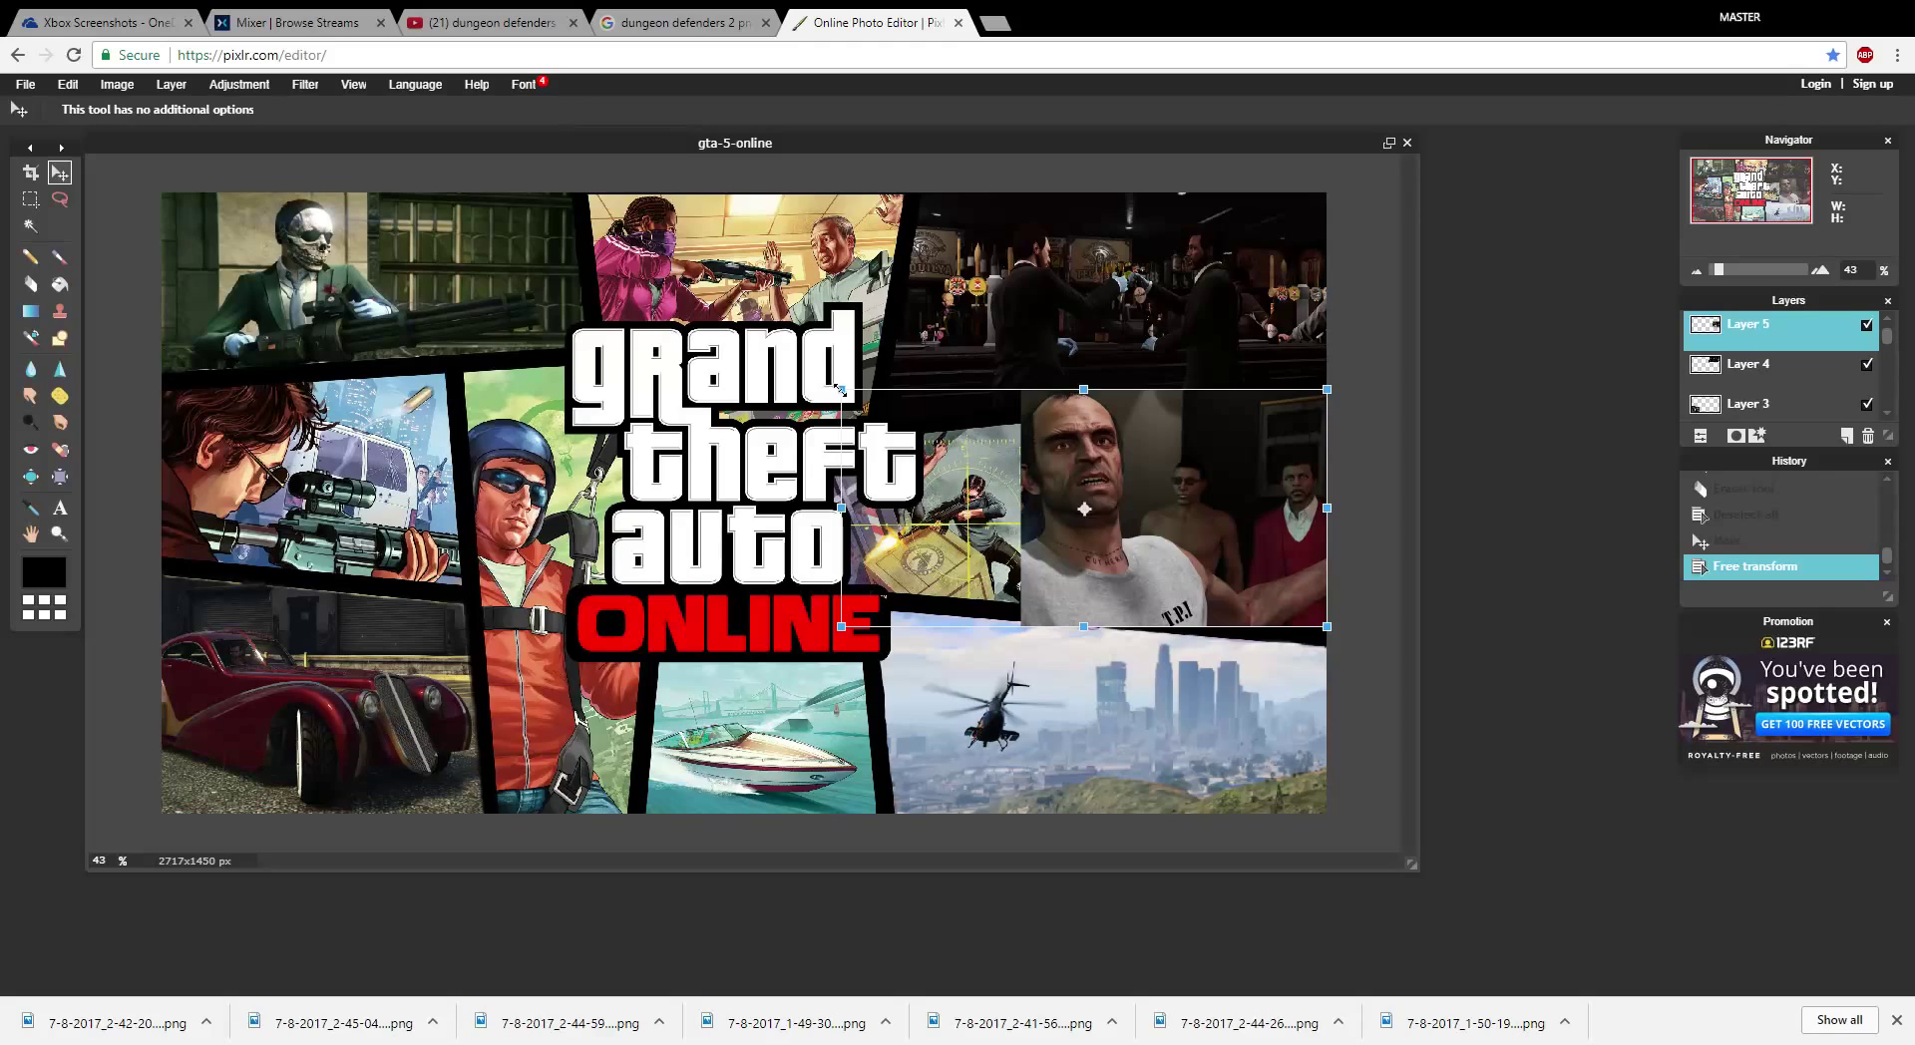
drag(839, 389, 858, 393)
drag(1078, 431, 1109, 438)
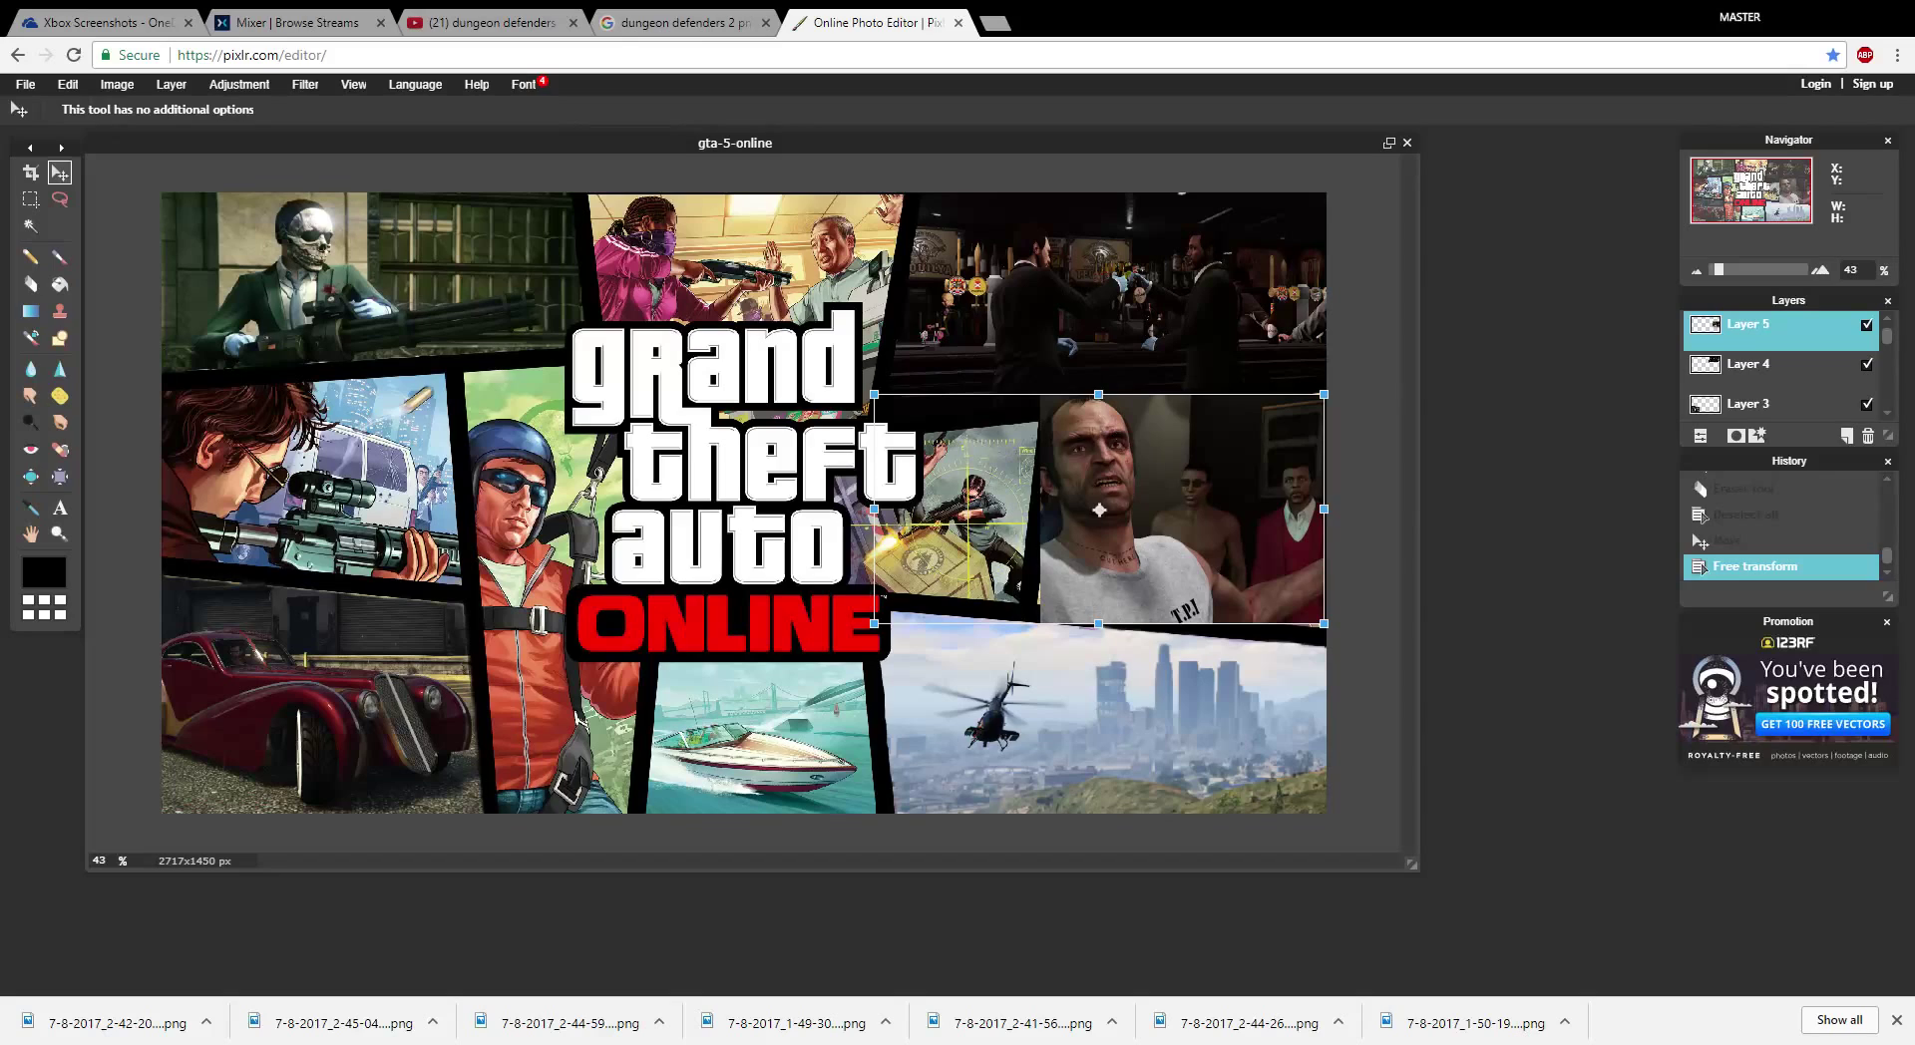
key(v)
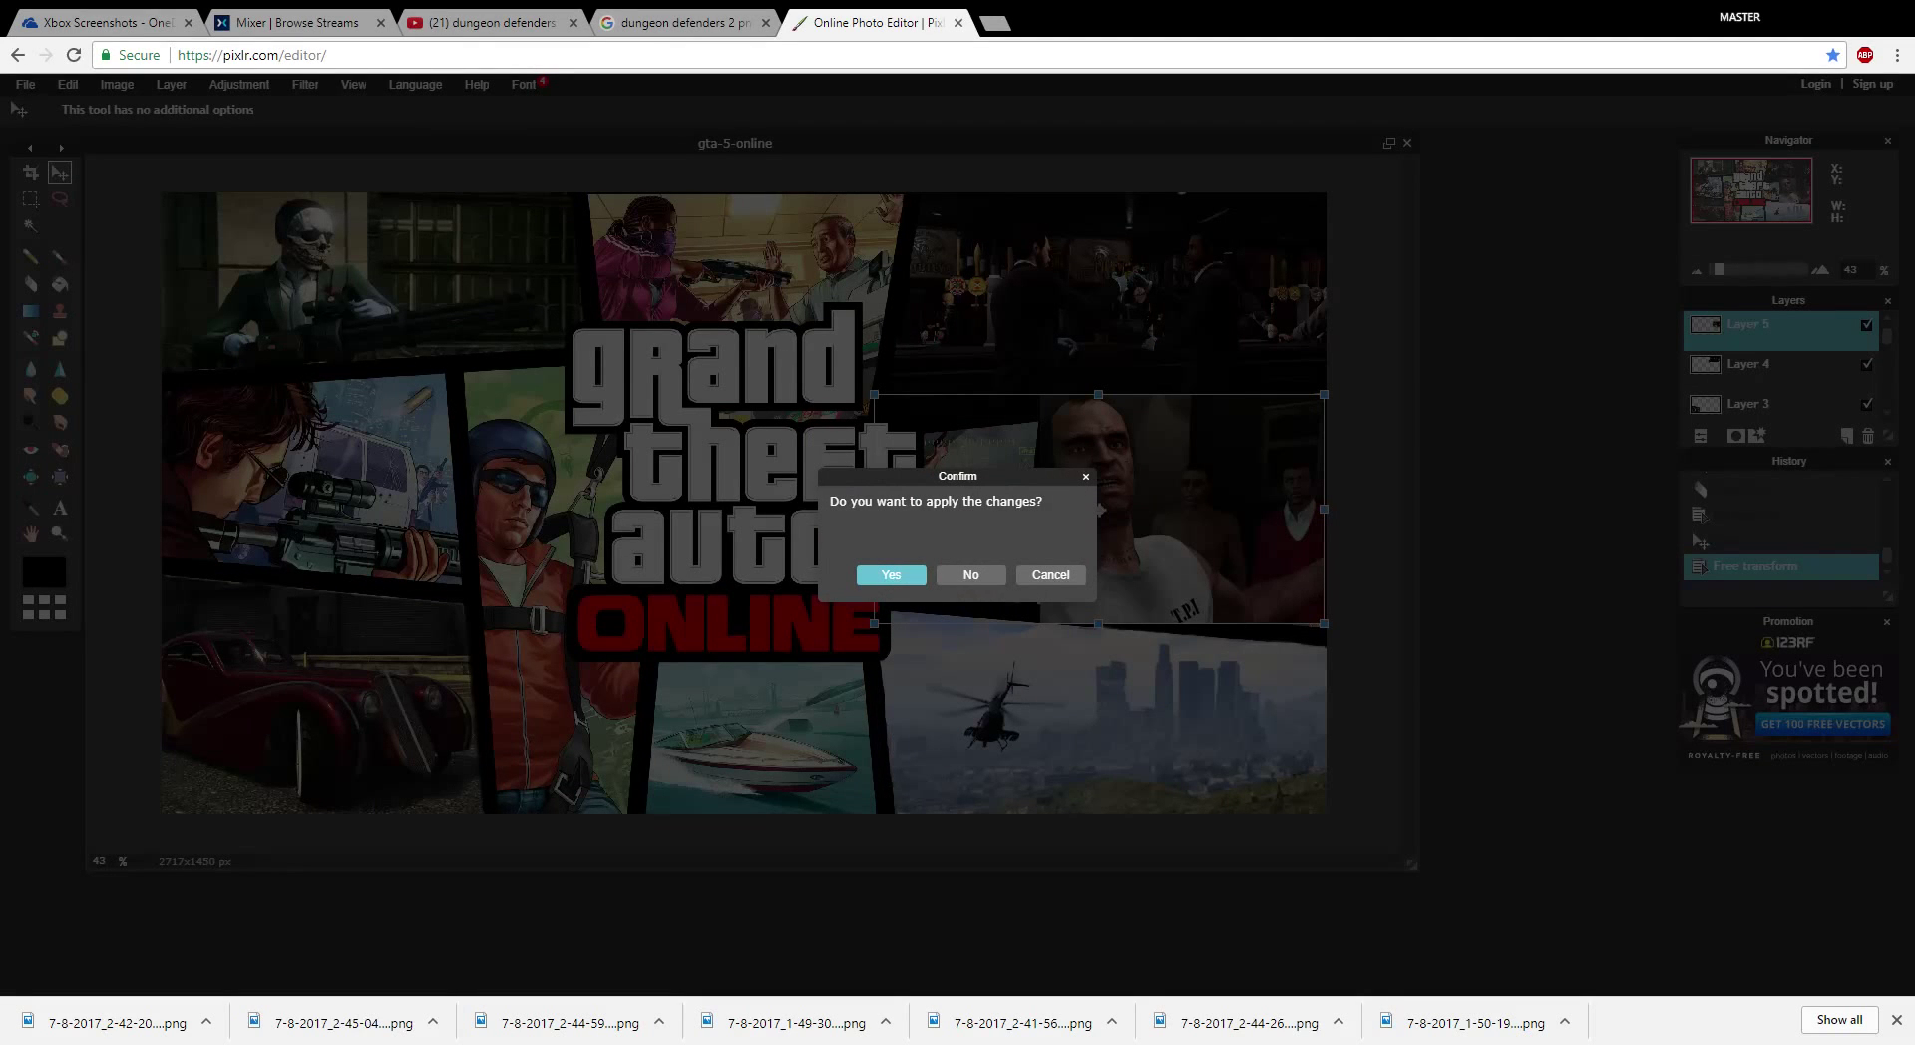
key(Return)
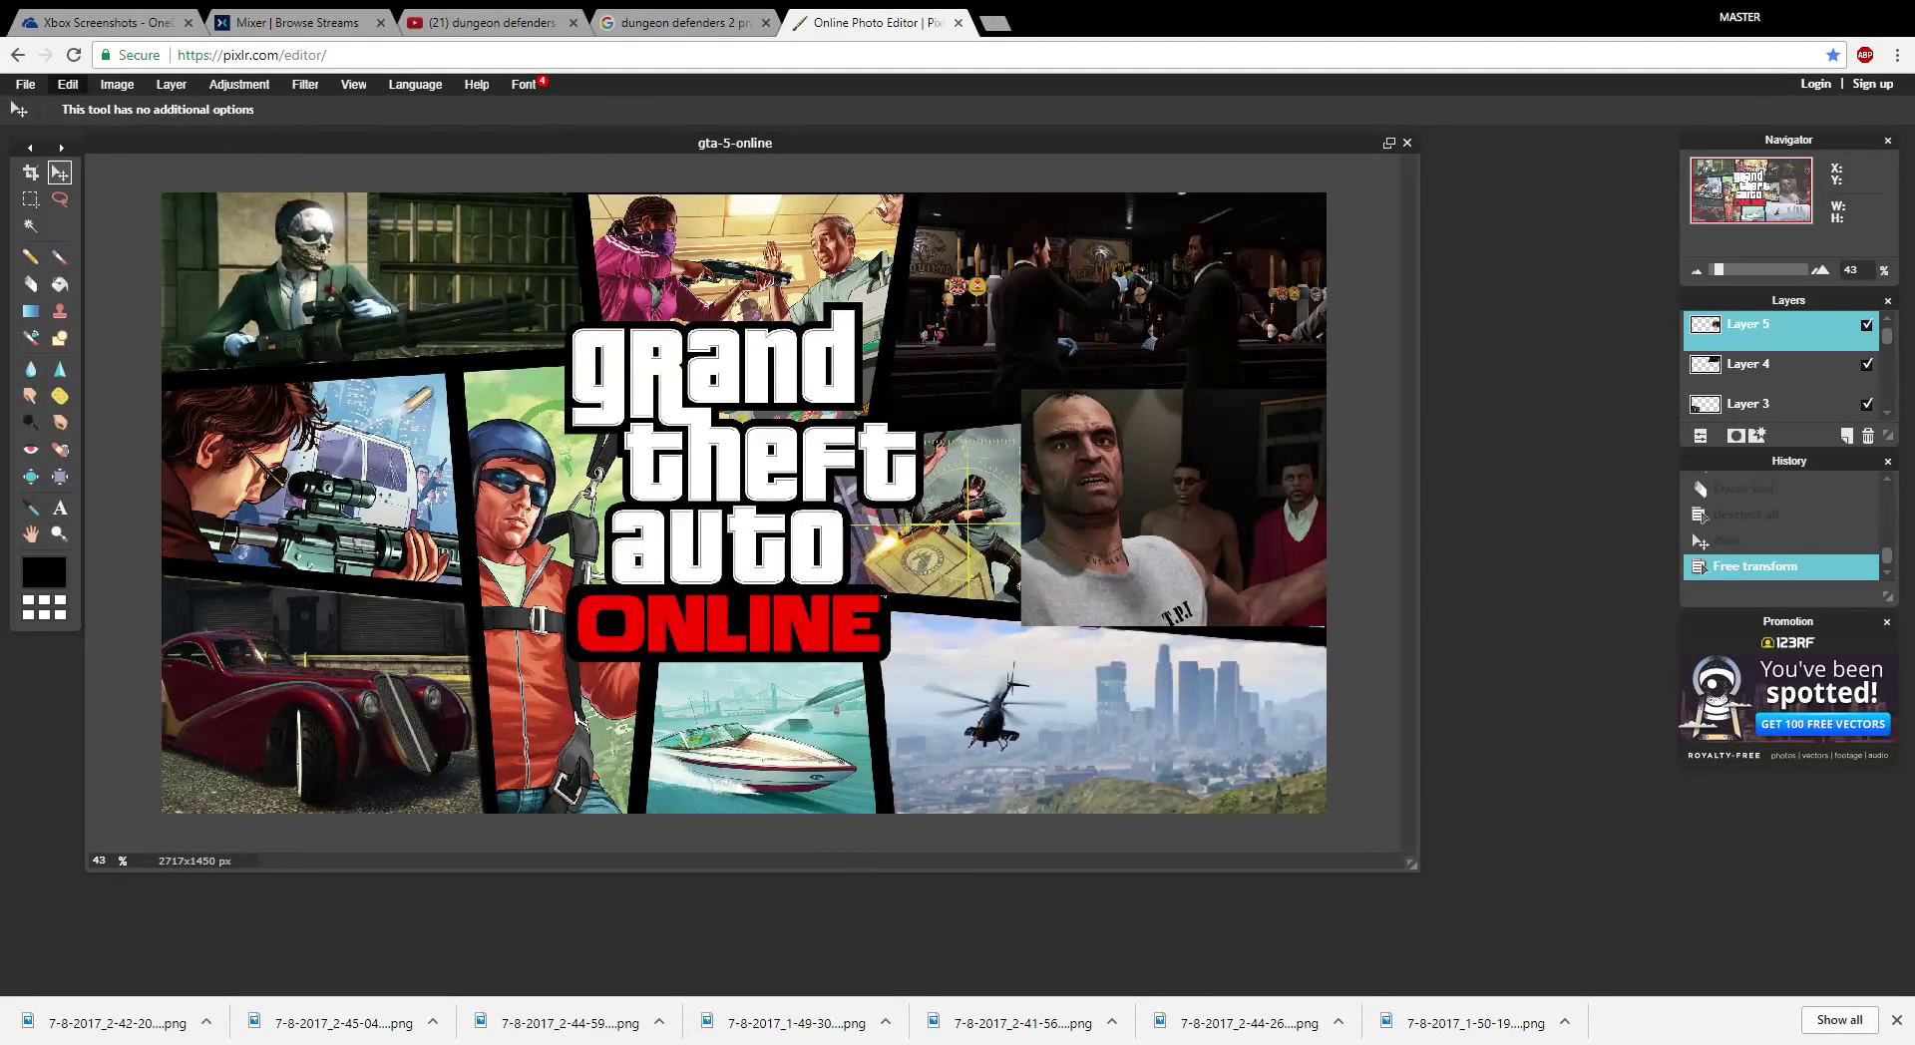
- Use Free transform to shrink Layer 5 slightly, fit it over the motocross panel, and apply the changes
click(116, 84)
click(171, 83)
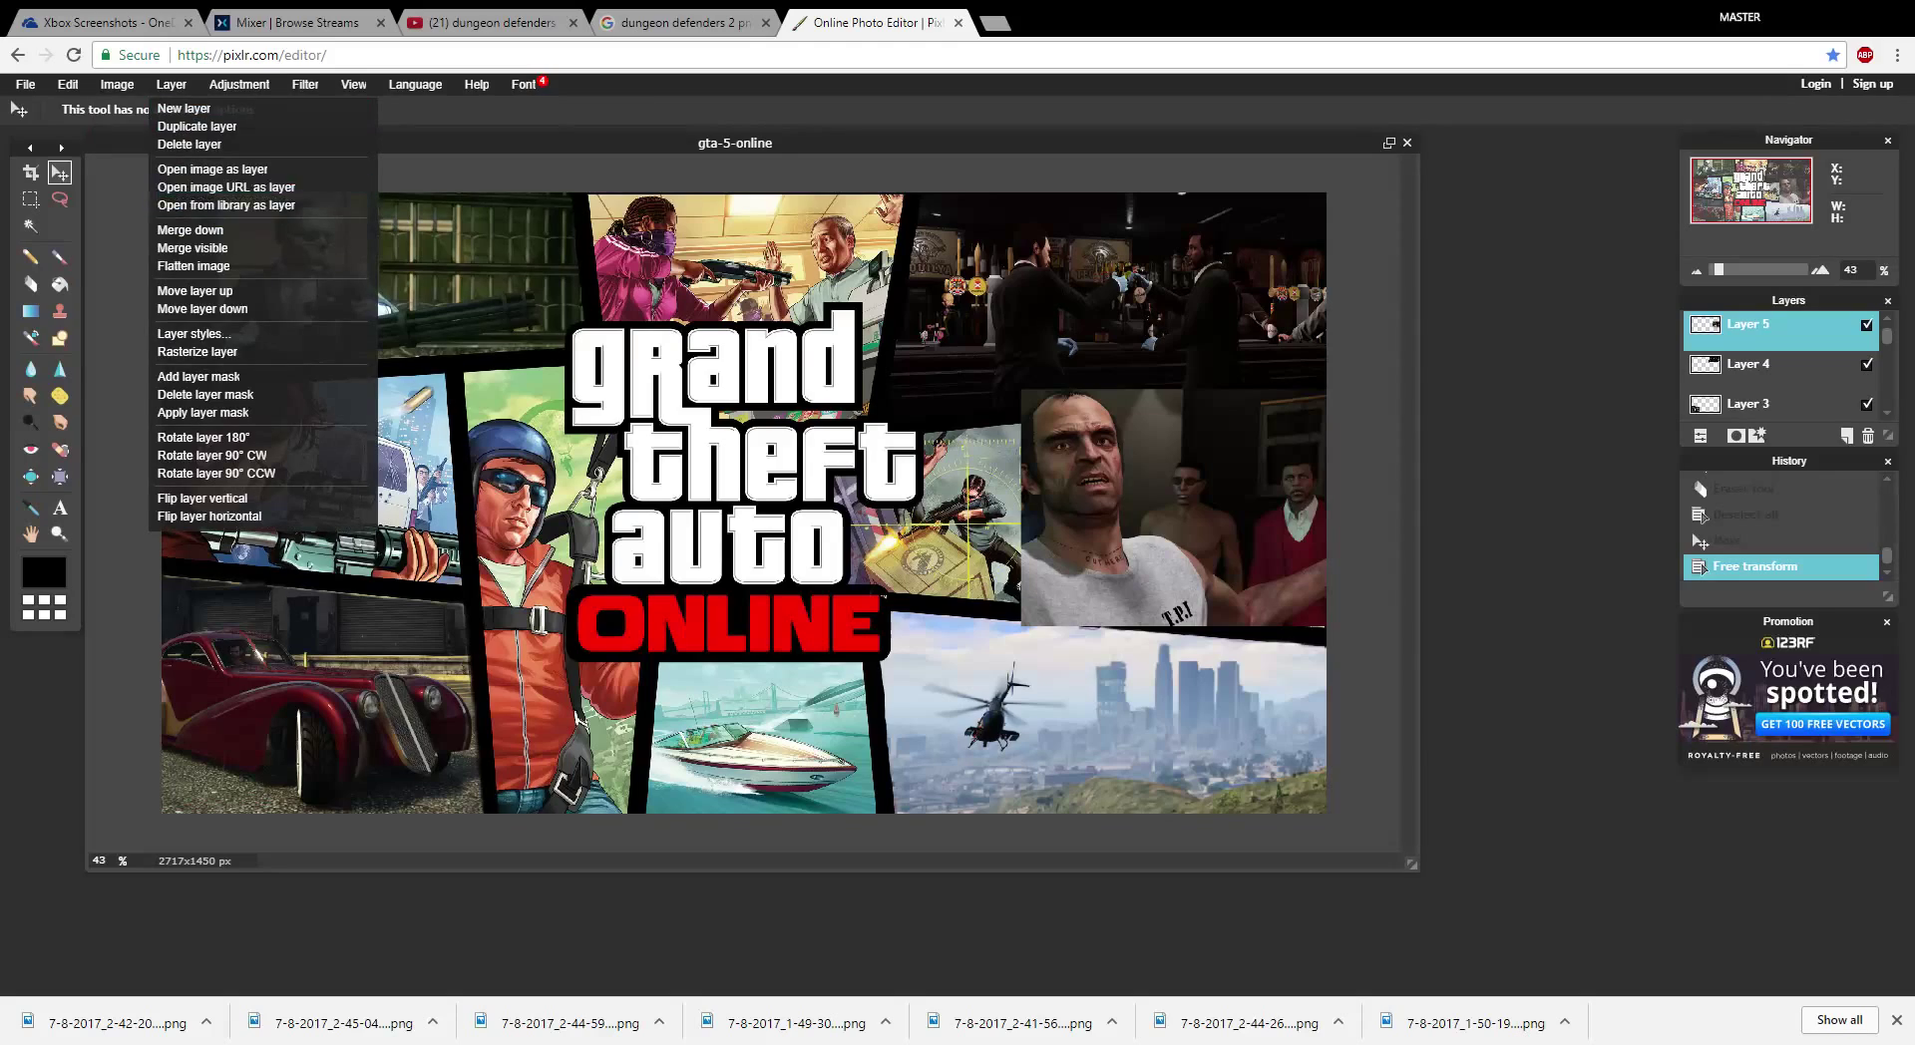
click(67, 84)
click(99, 228)
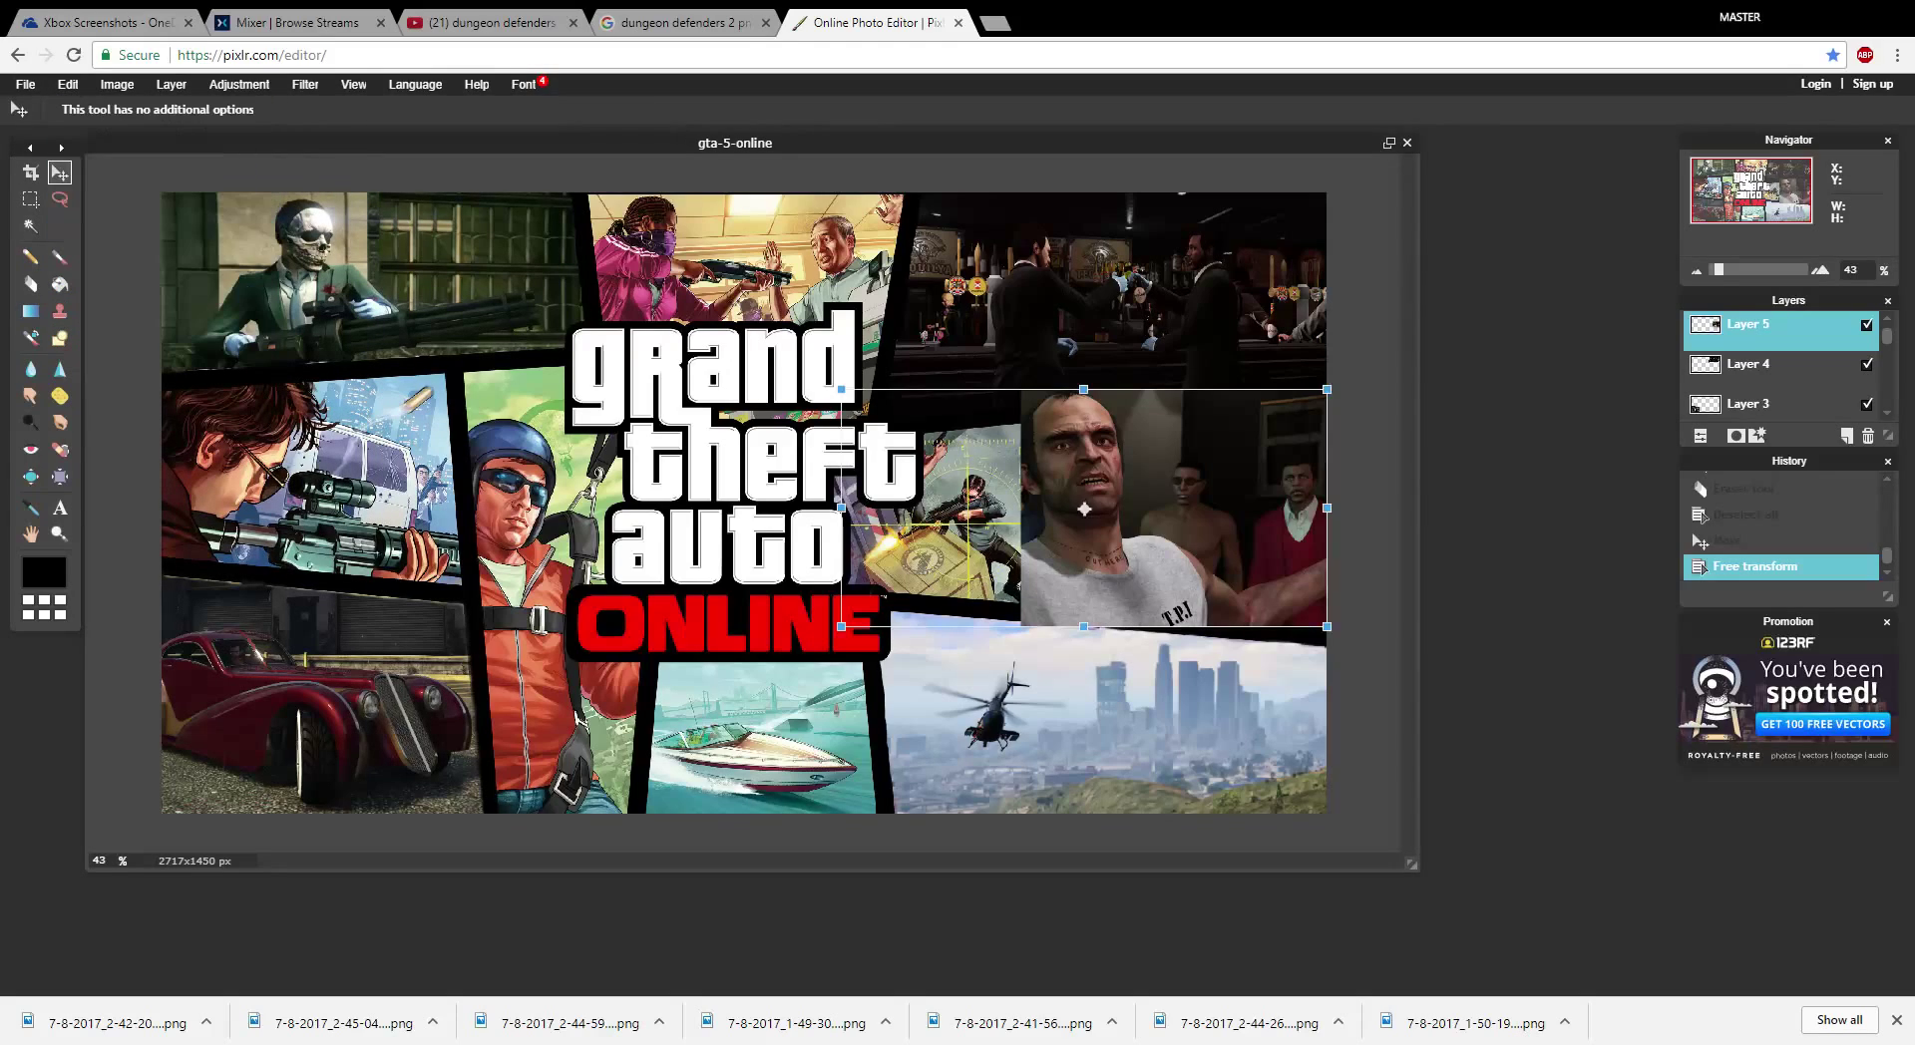
drag(836, 384, 865, 400)
drag(1177, 493, 1204, 497)
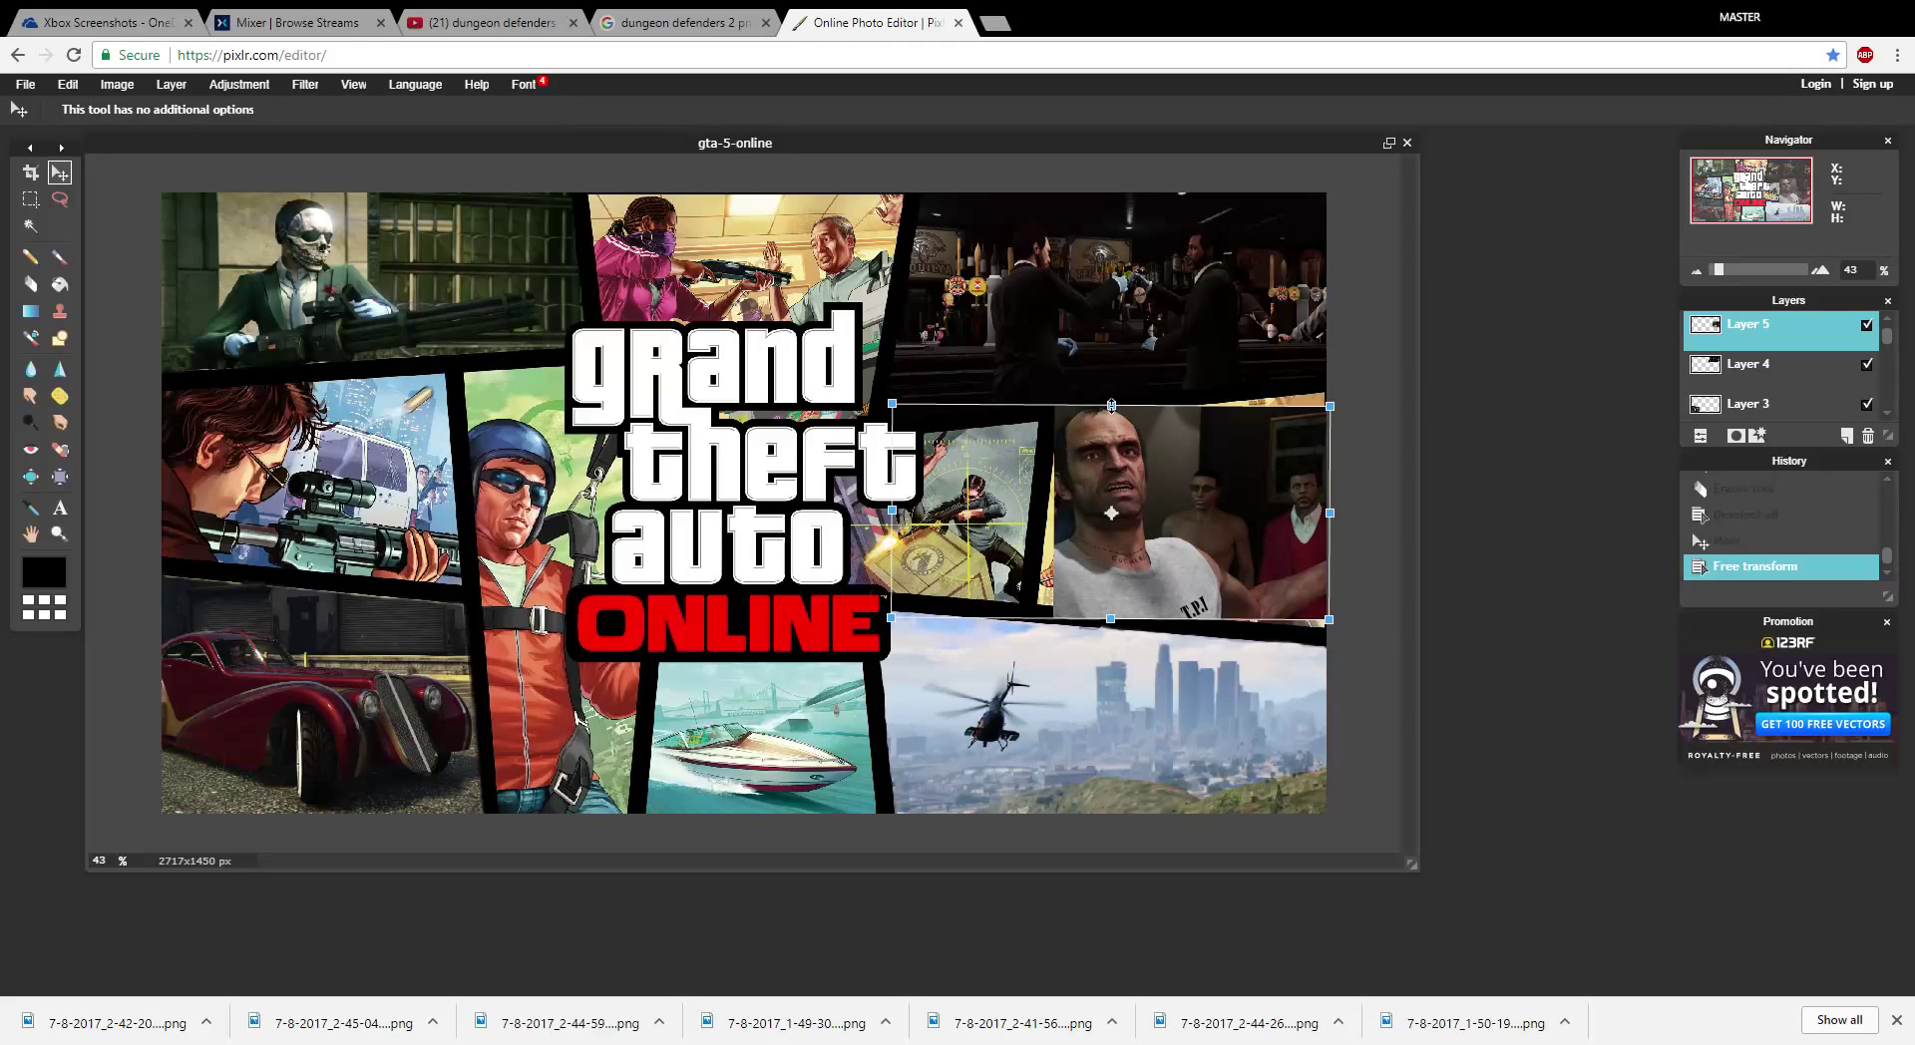
drag(1111, 406, 1141, 445)
drag(893, 505, 884, 506)
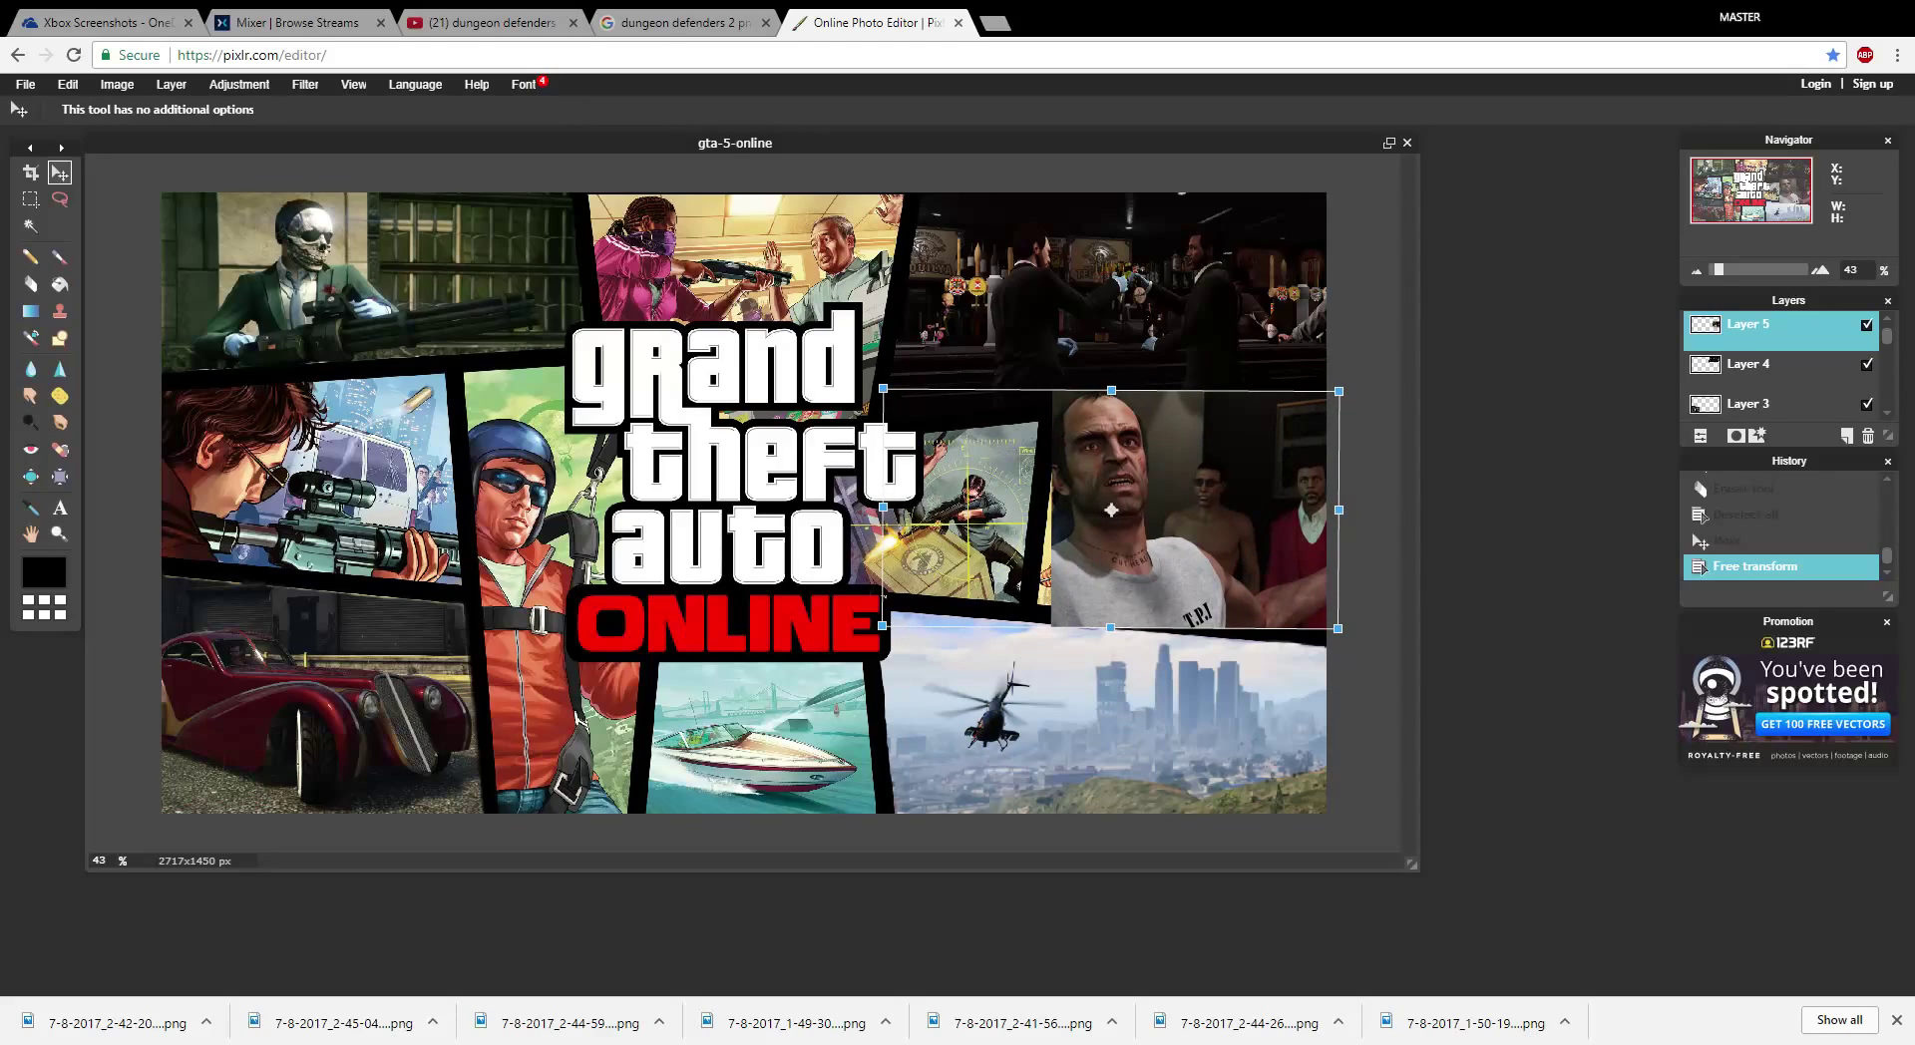
drag(1111, 510, 1102, 507)
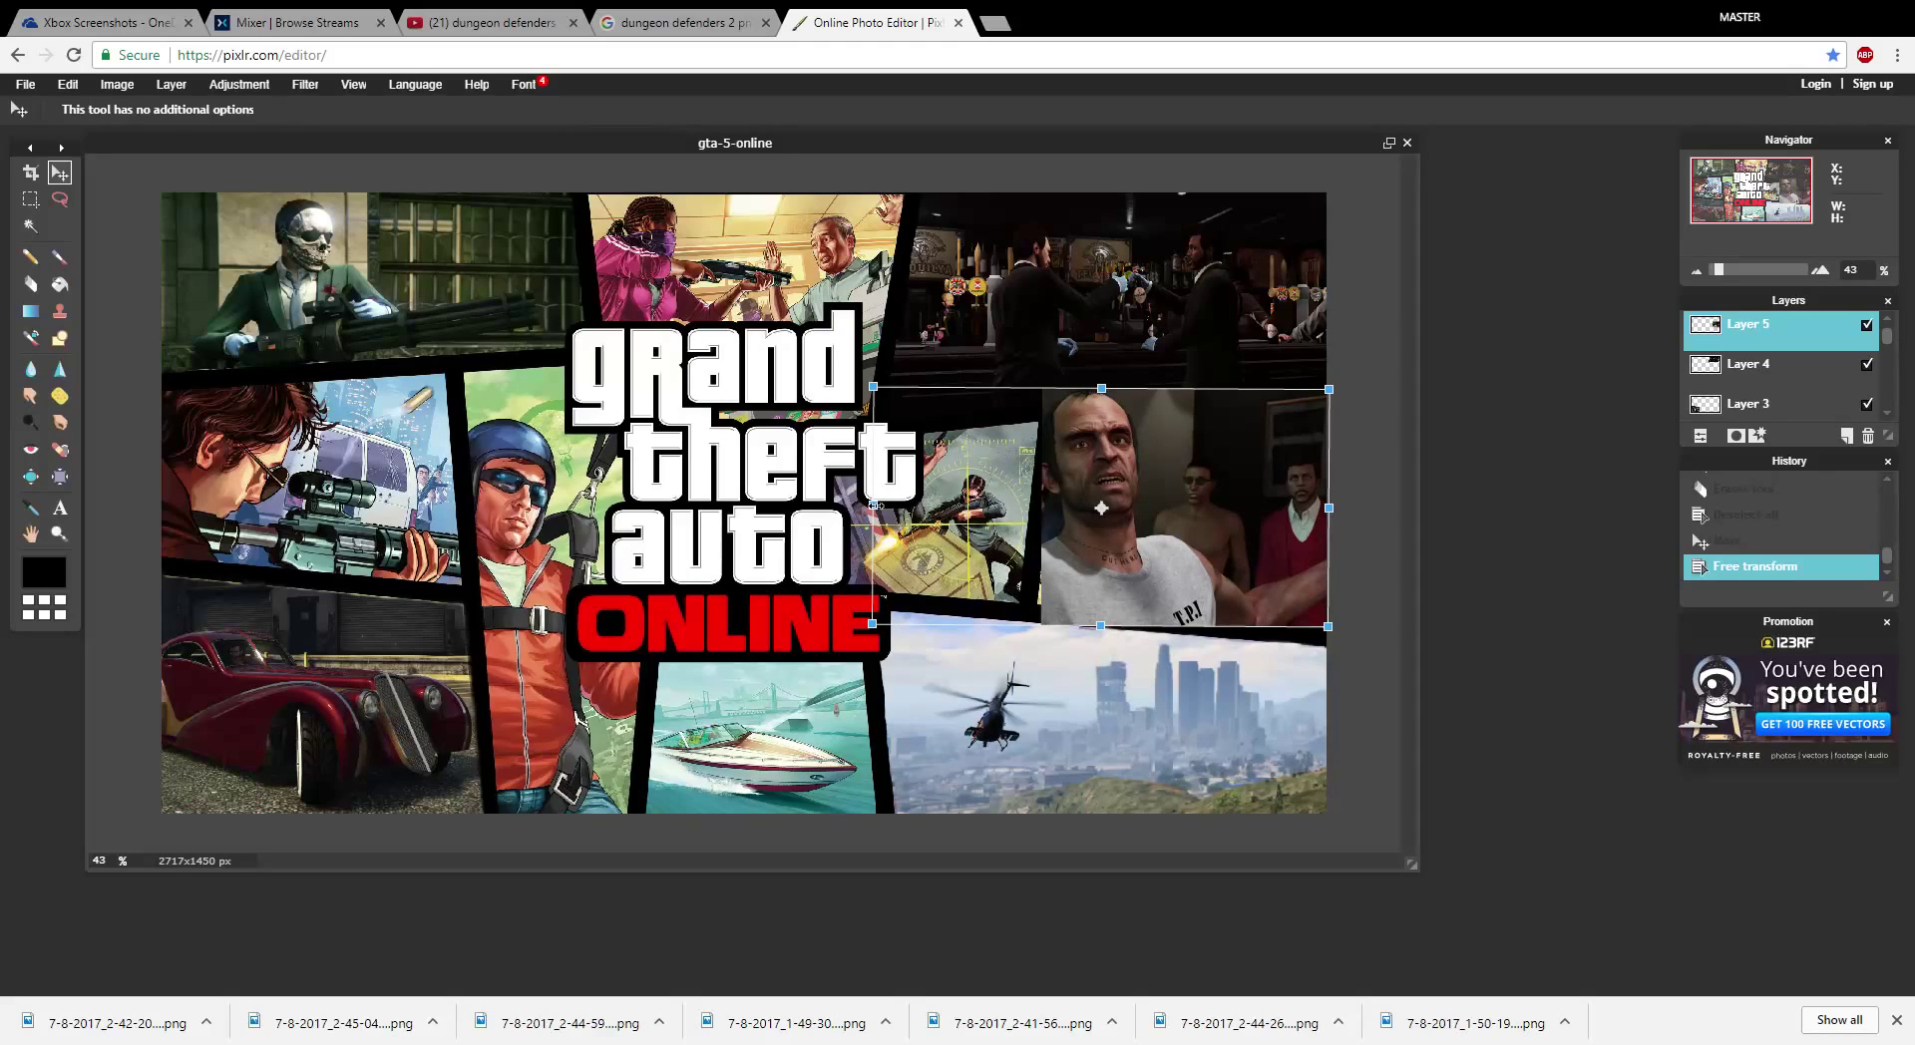
drag(874, 505, 870, 505)
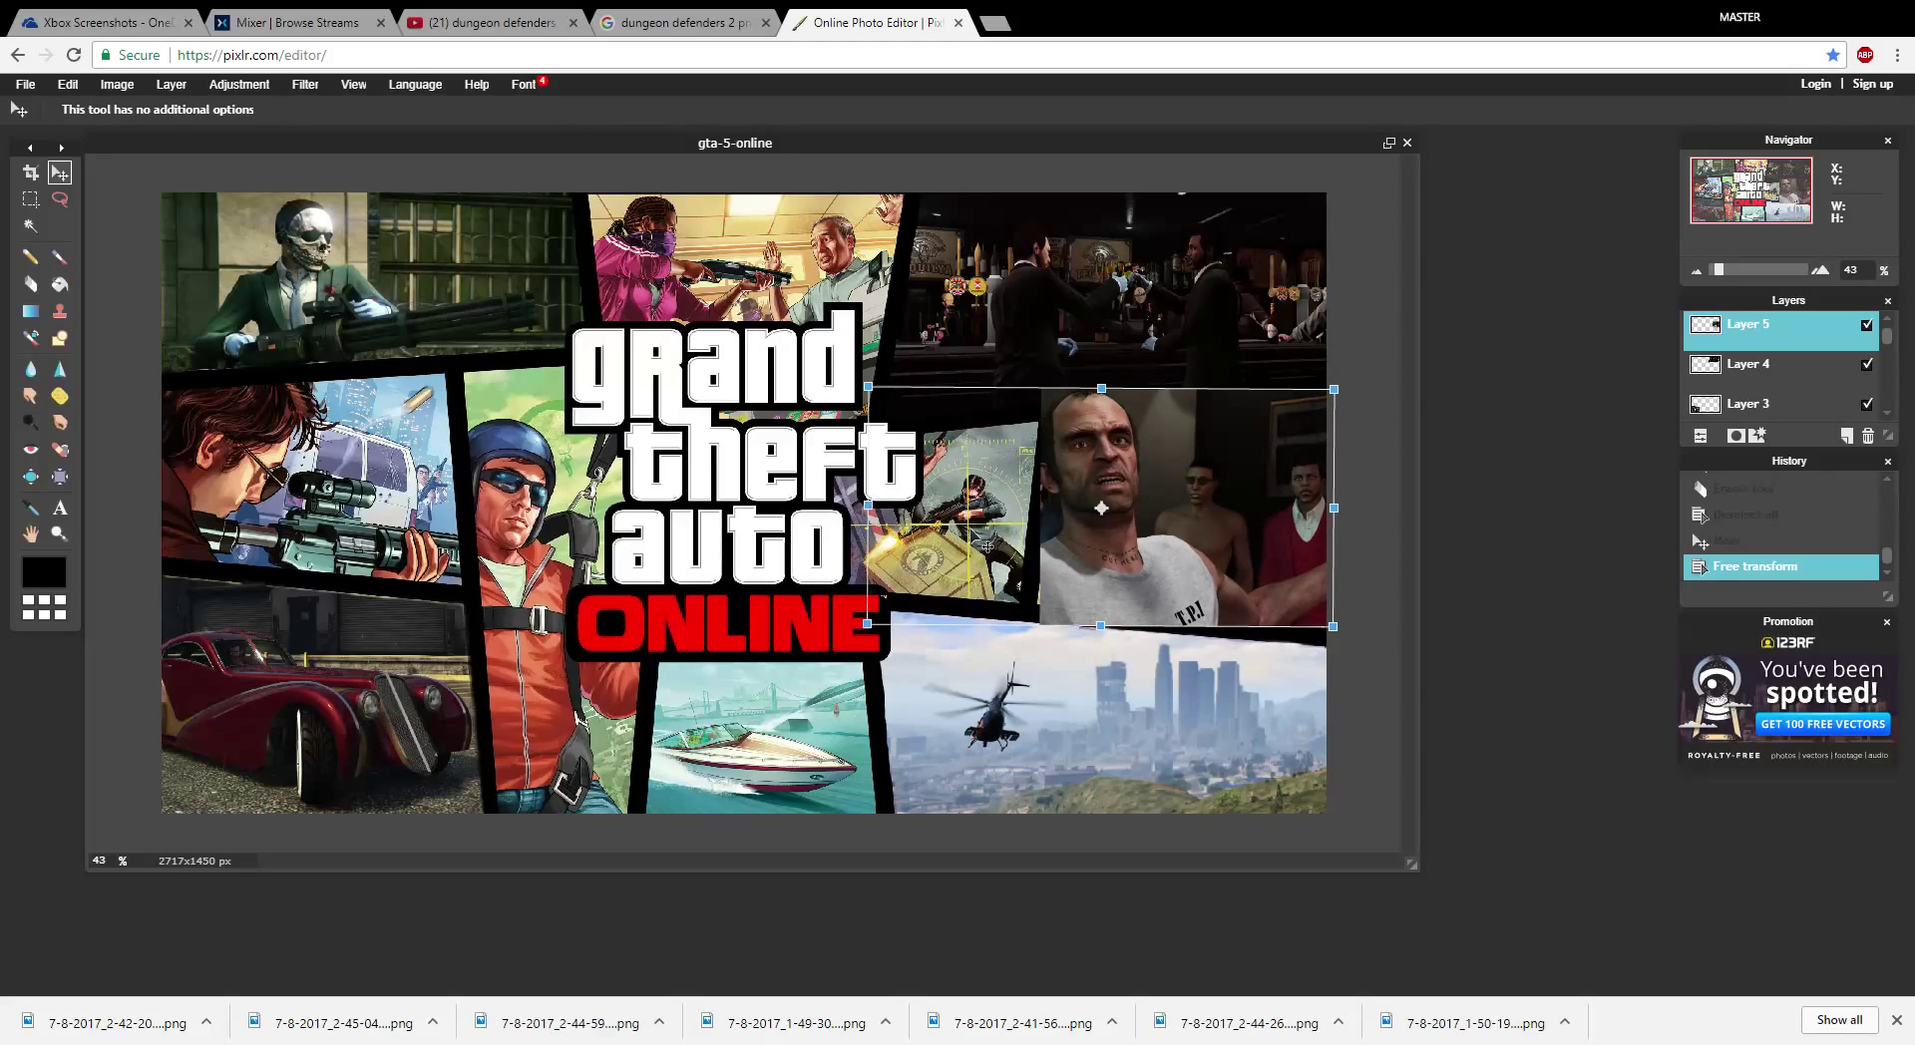
drag(987, 547, 991, 541)
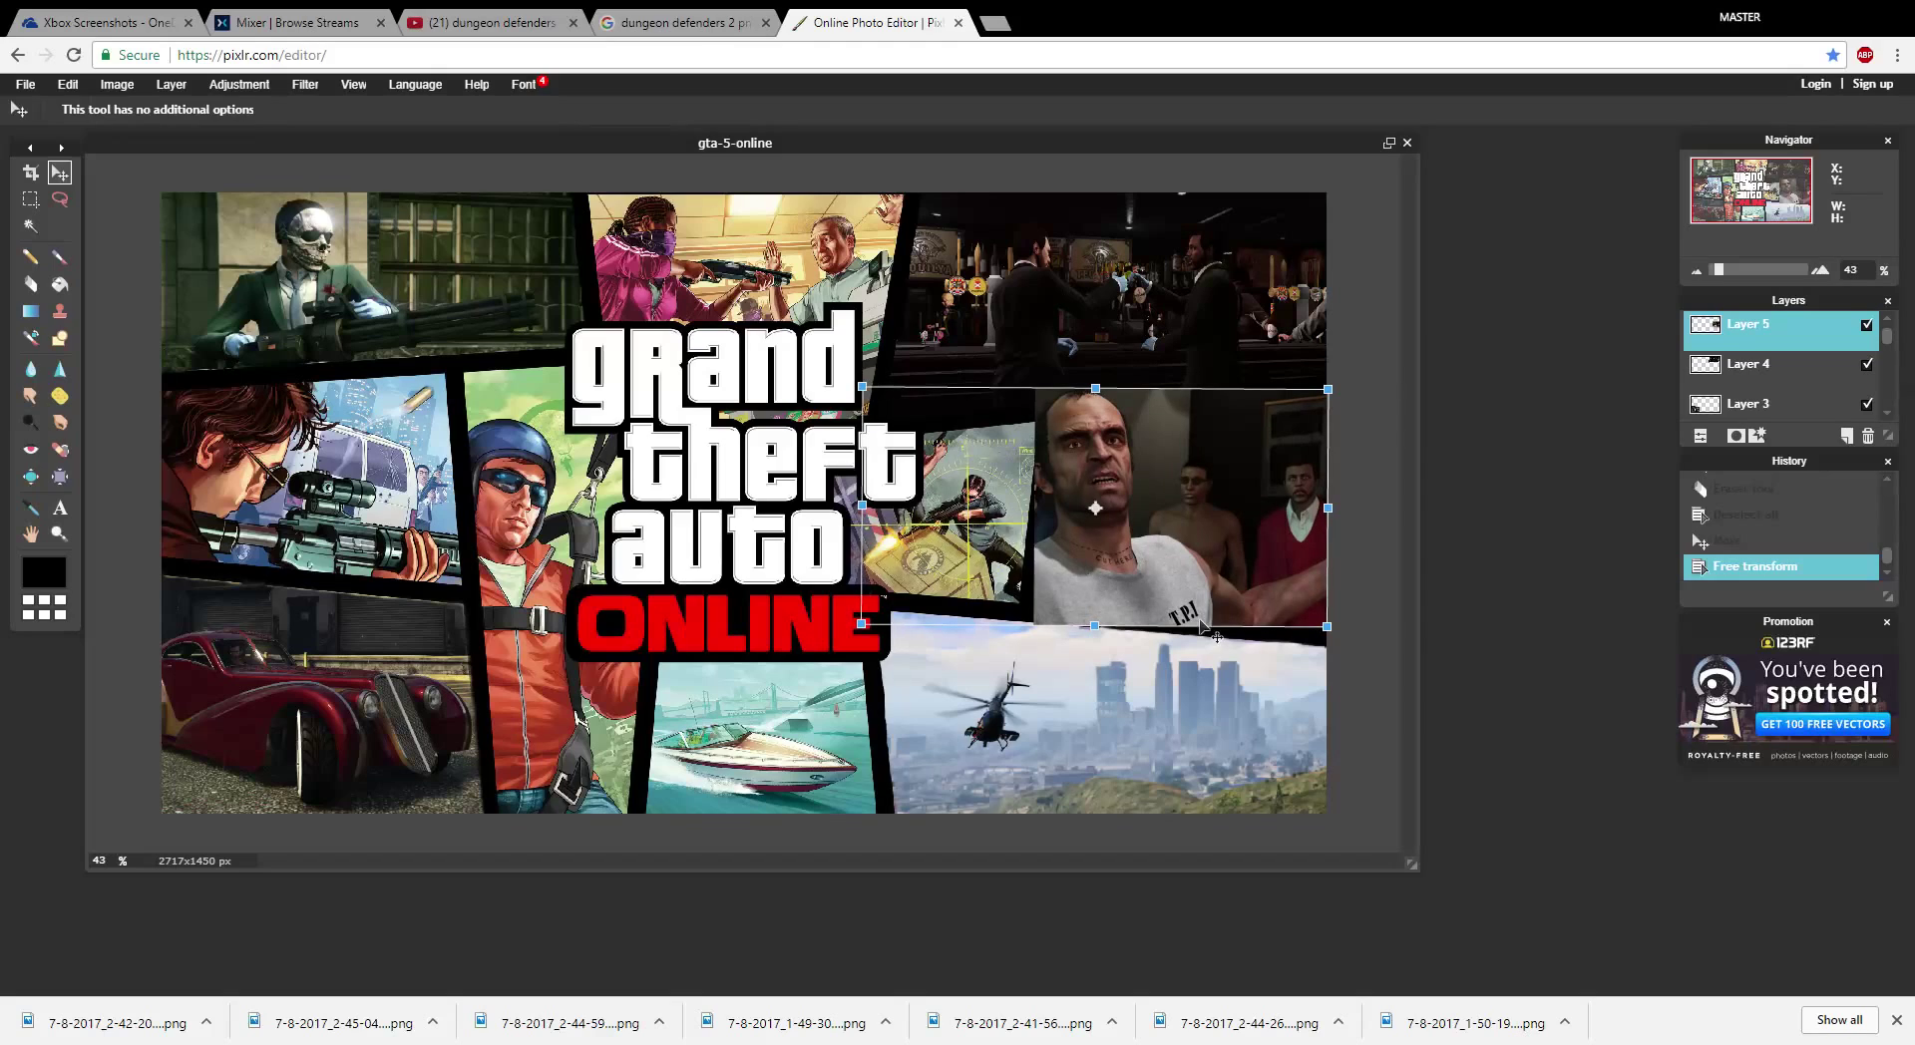
key(Return)
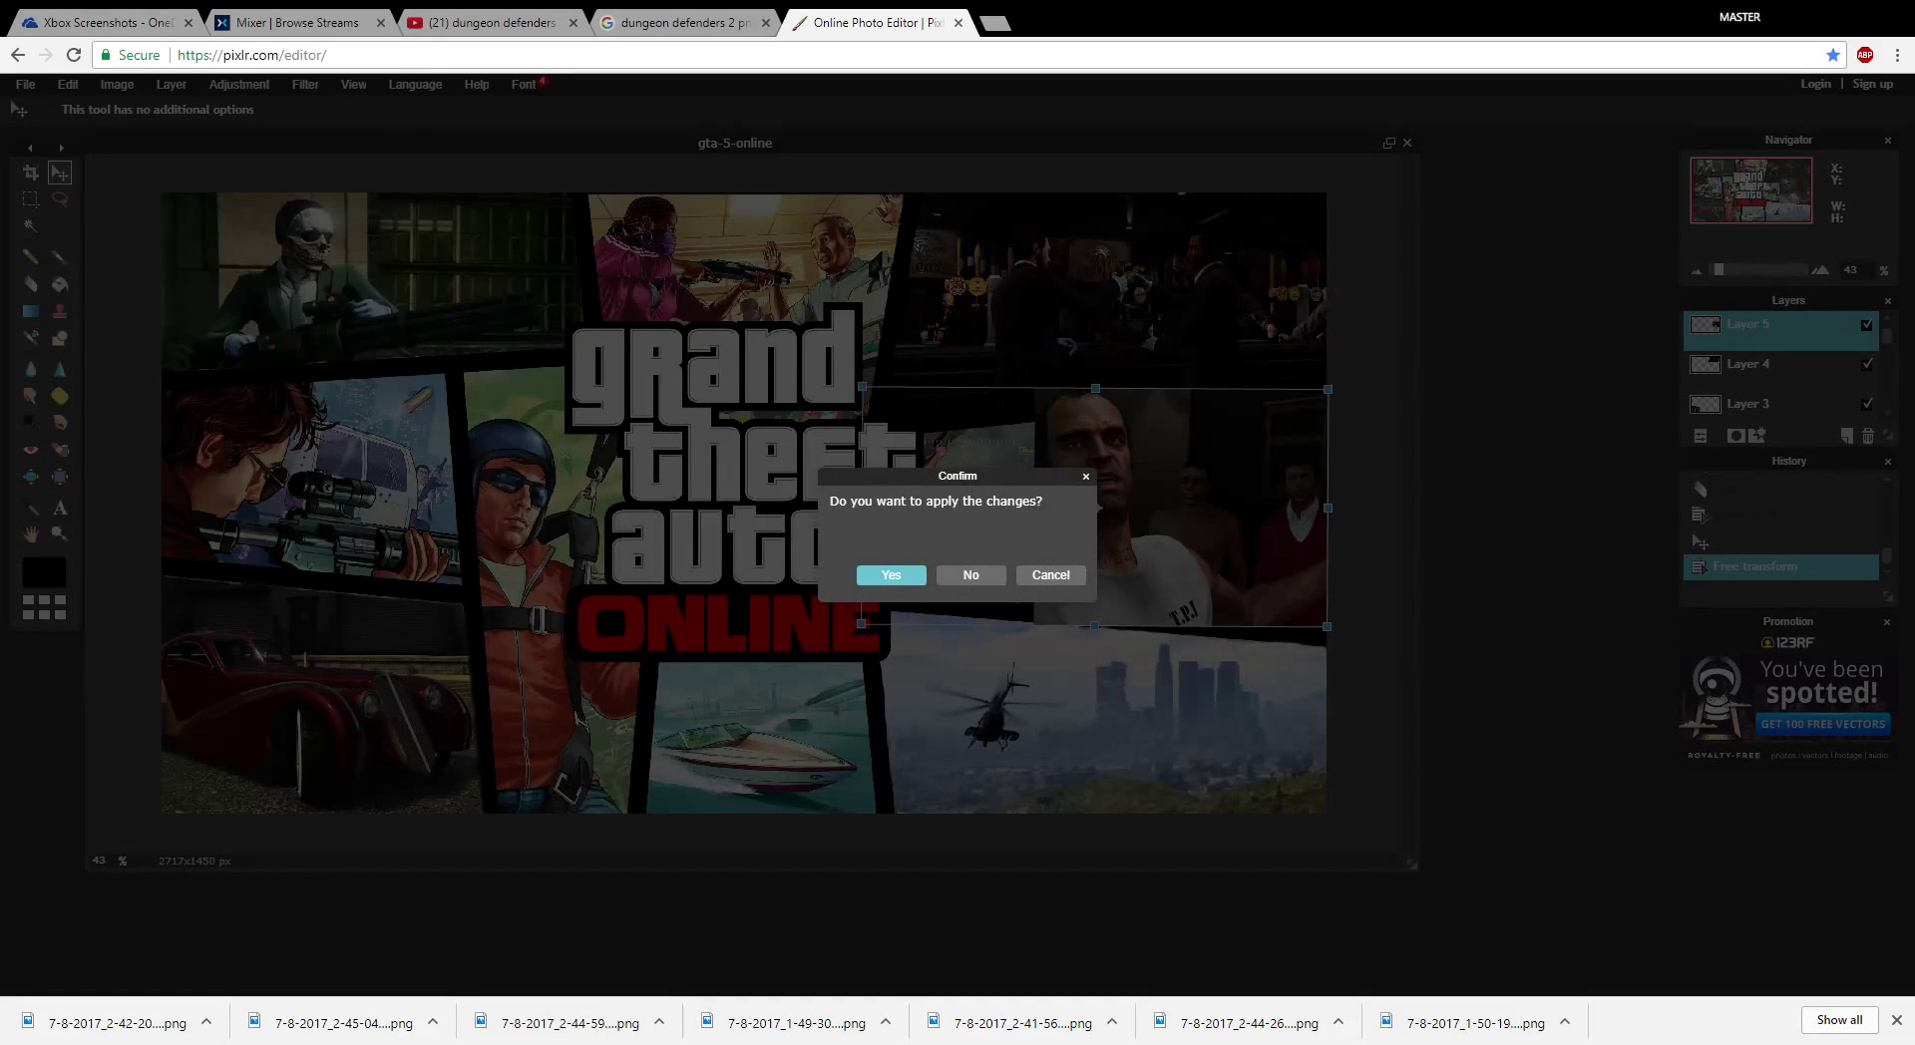
click(906, 574)
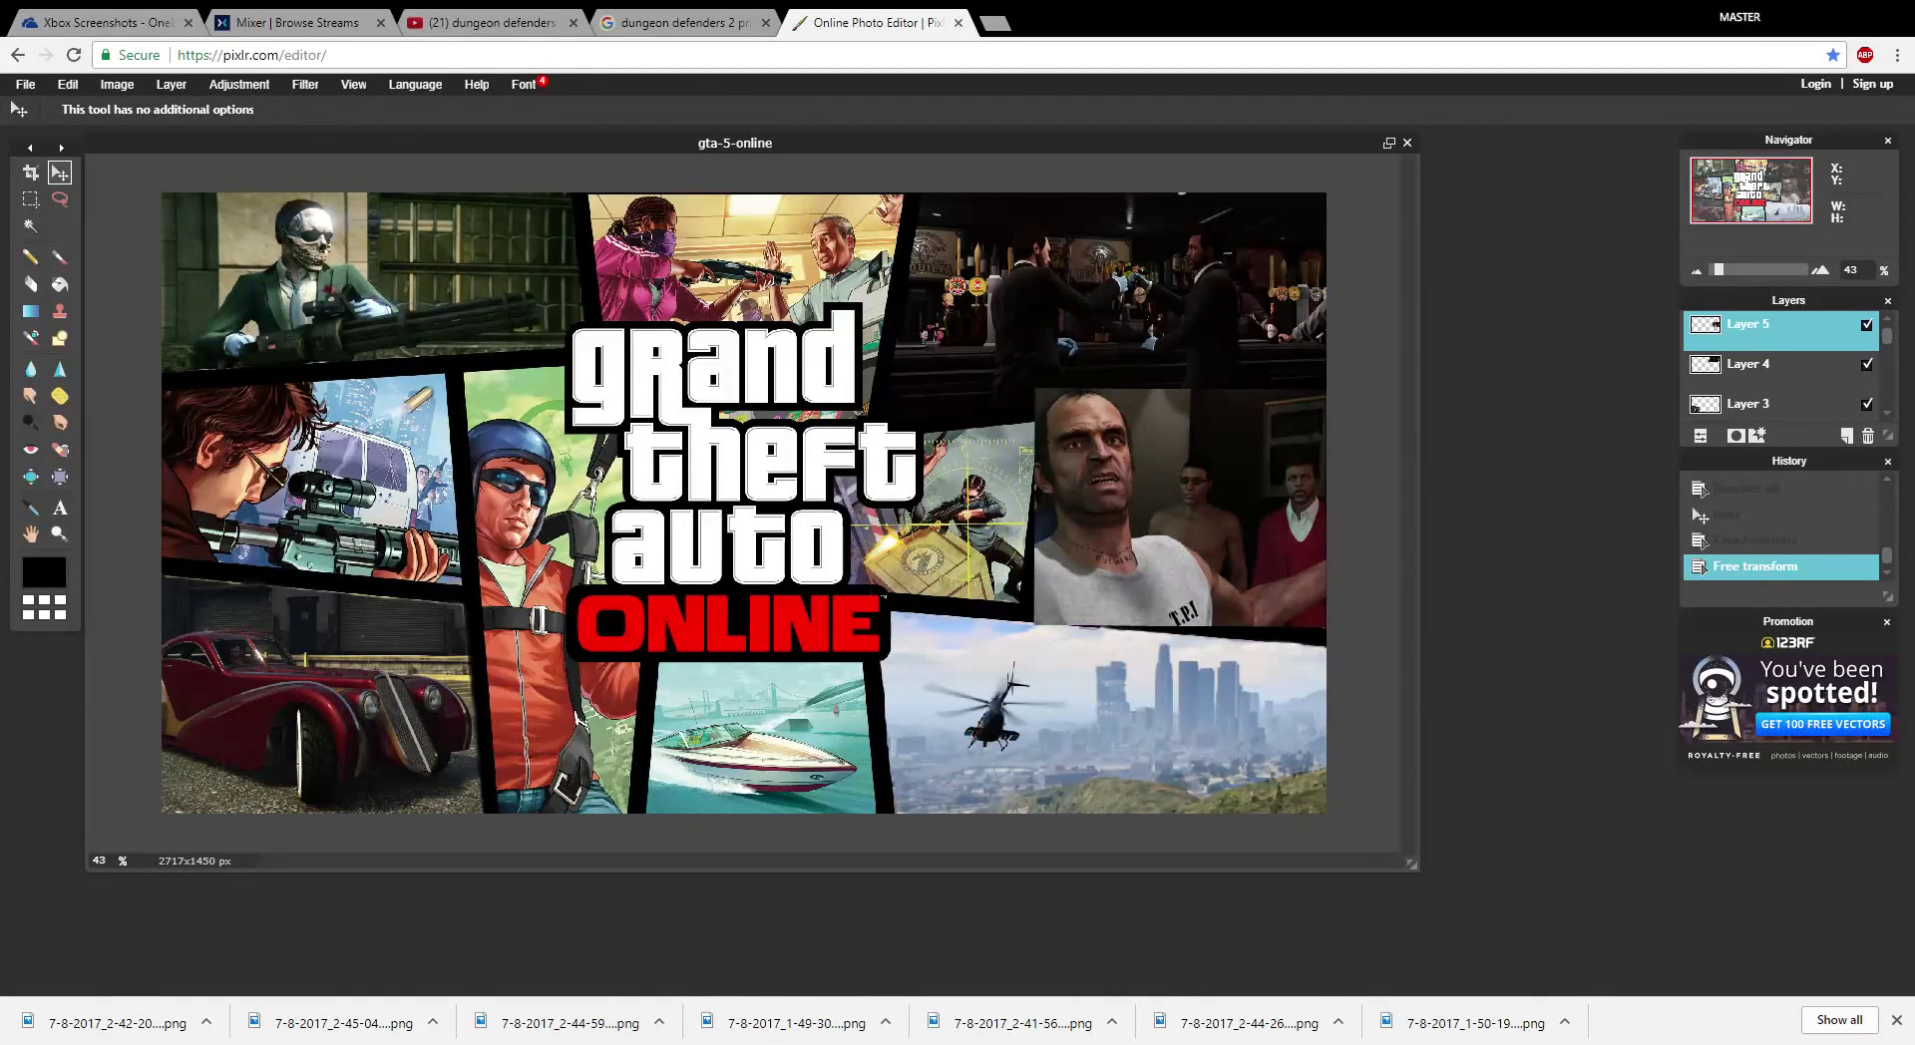
- With Layer 5 hidden, erase it along the slanted black border between the sniper and motocross panels, and show the layer again
click(1866, 324)
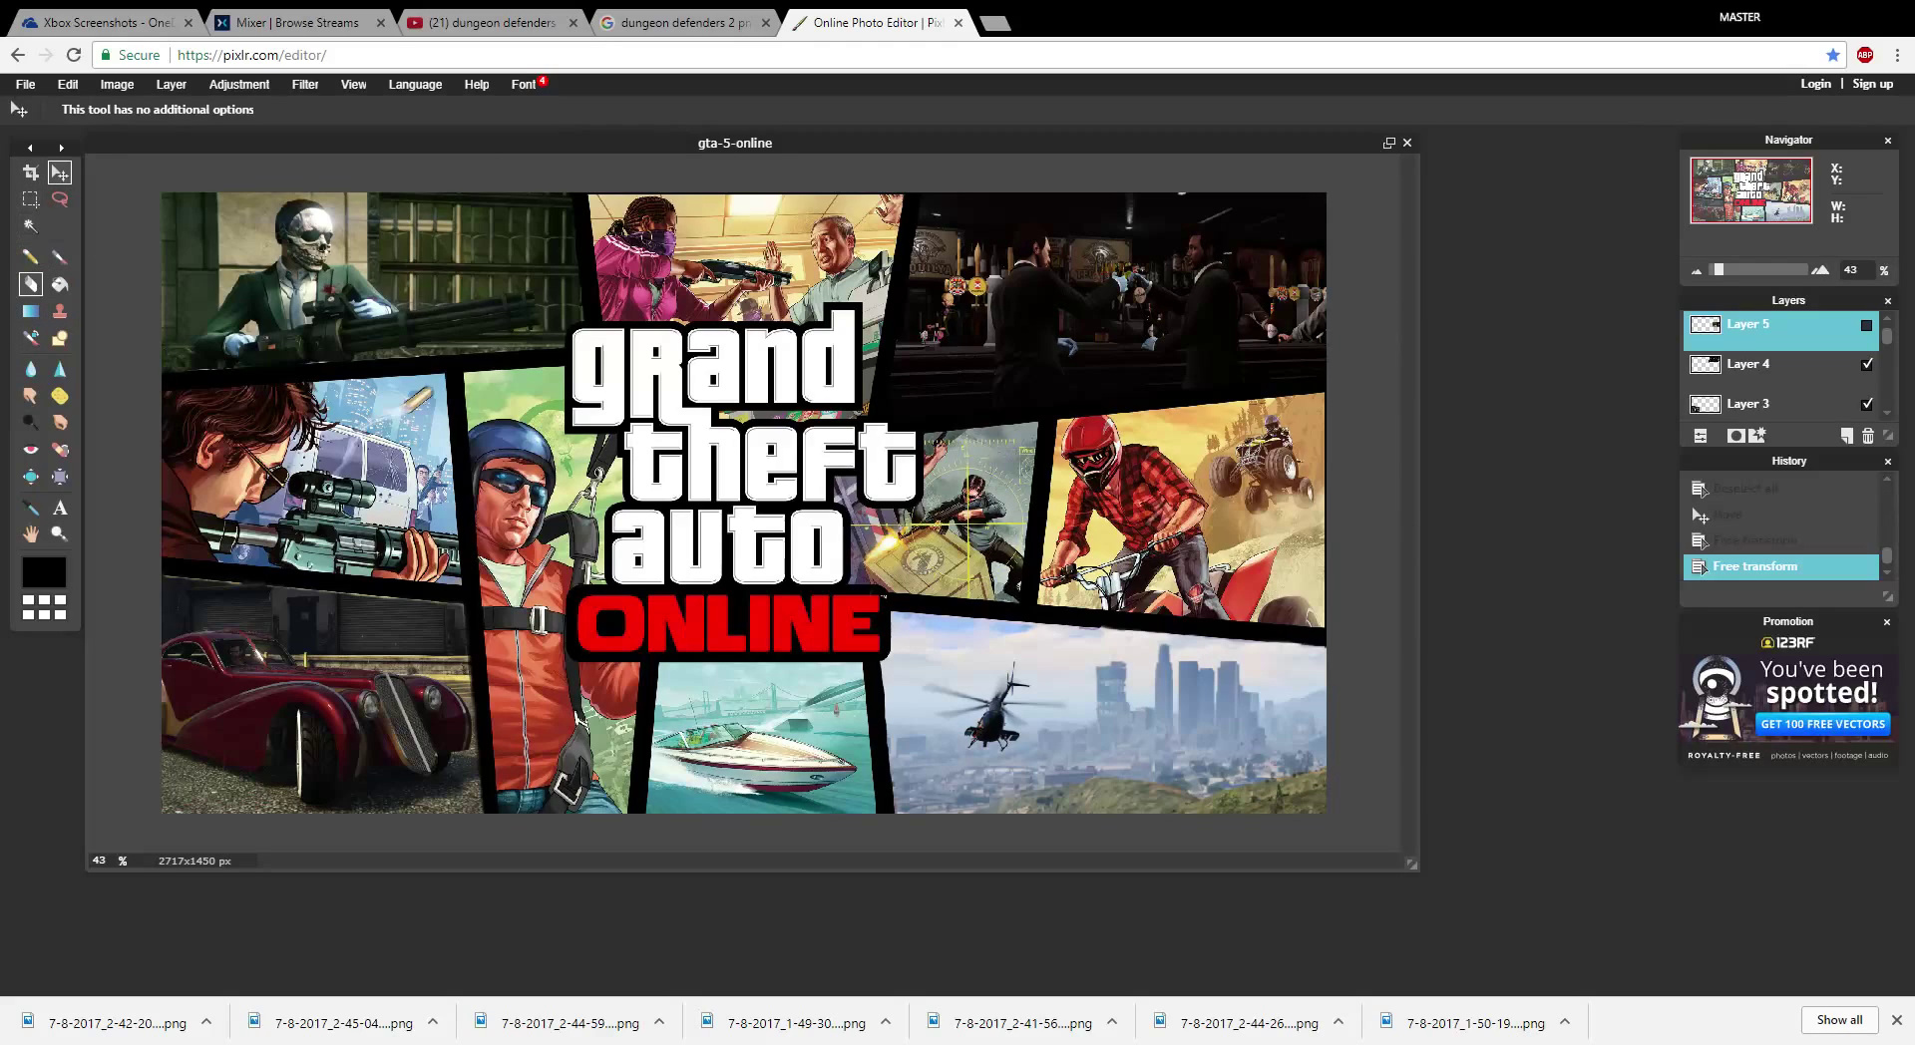
click(30, 284)
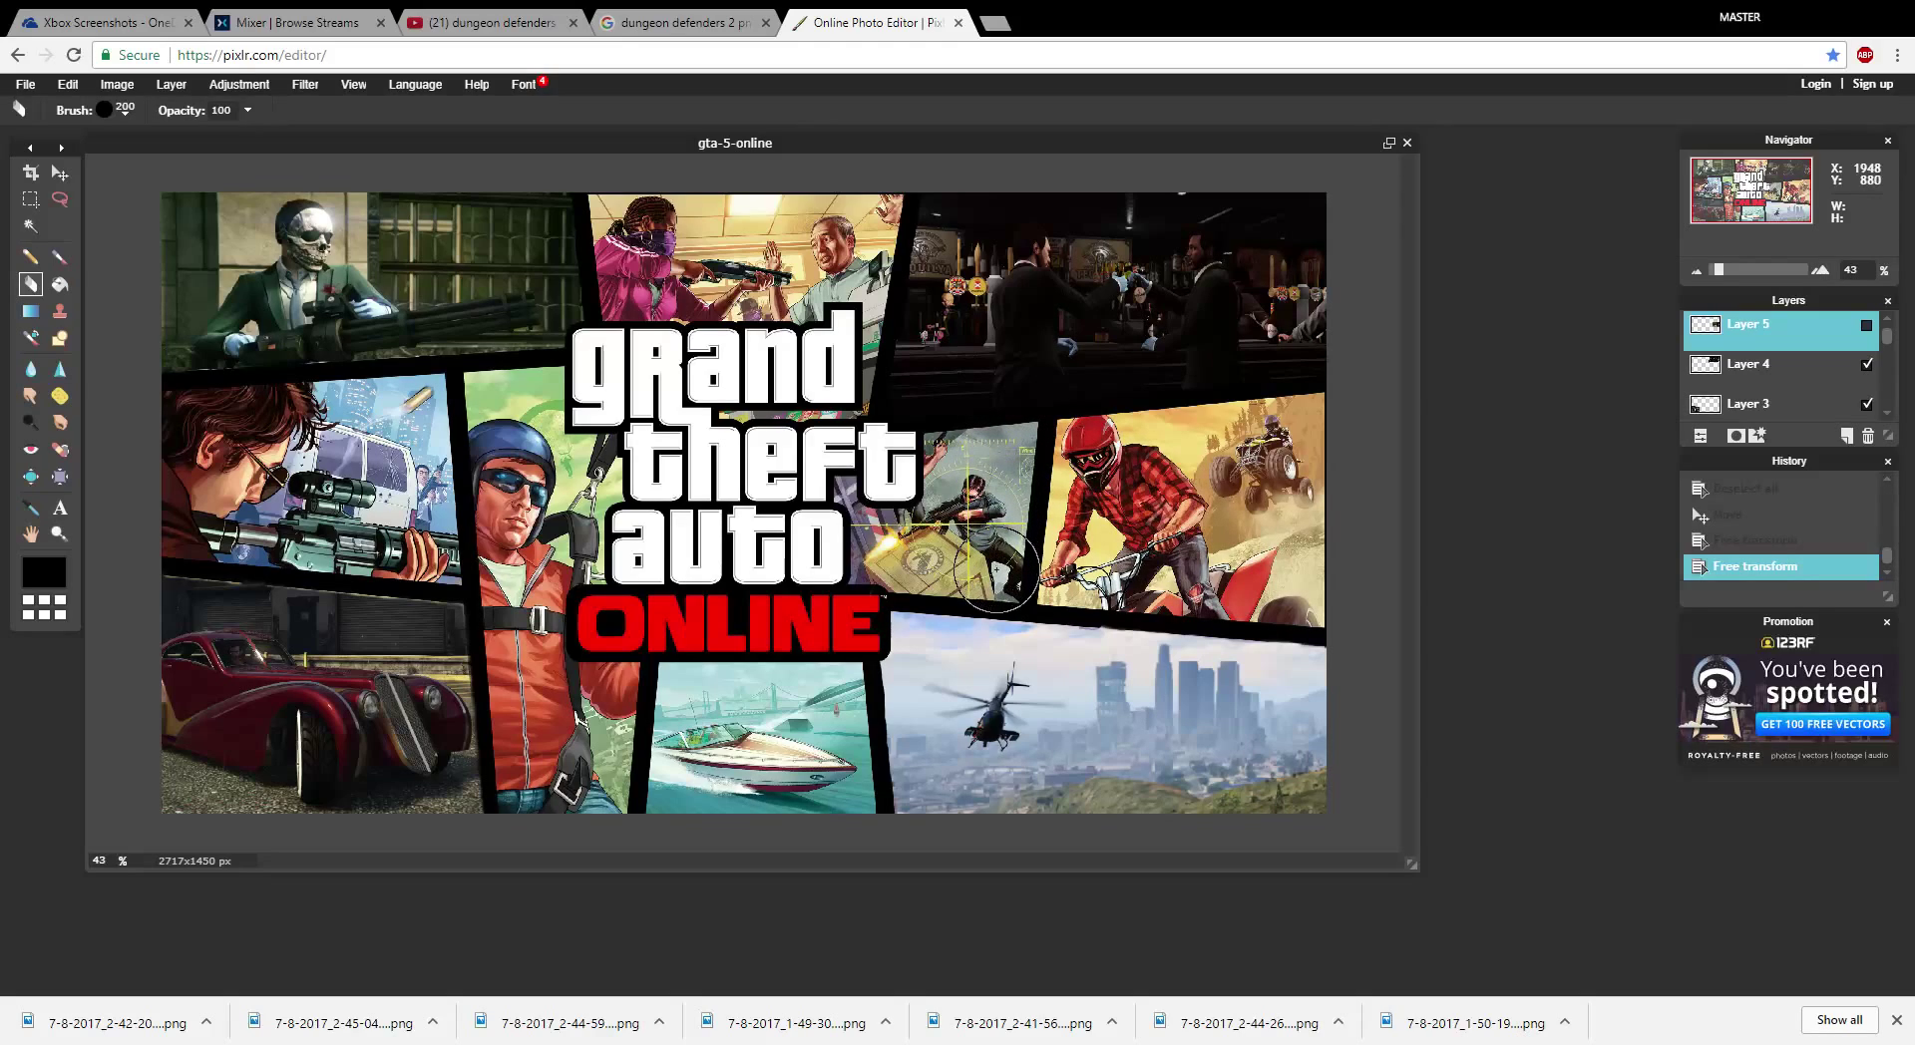
click(994, 618)
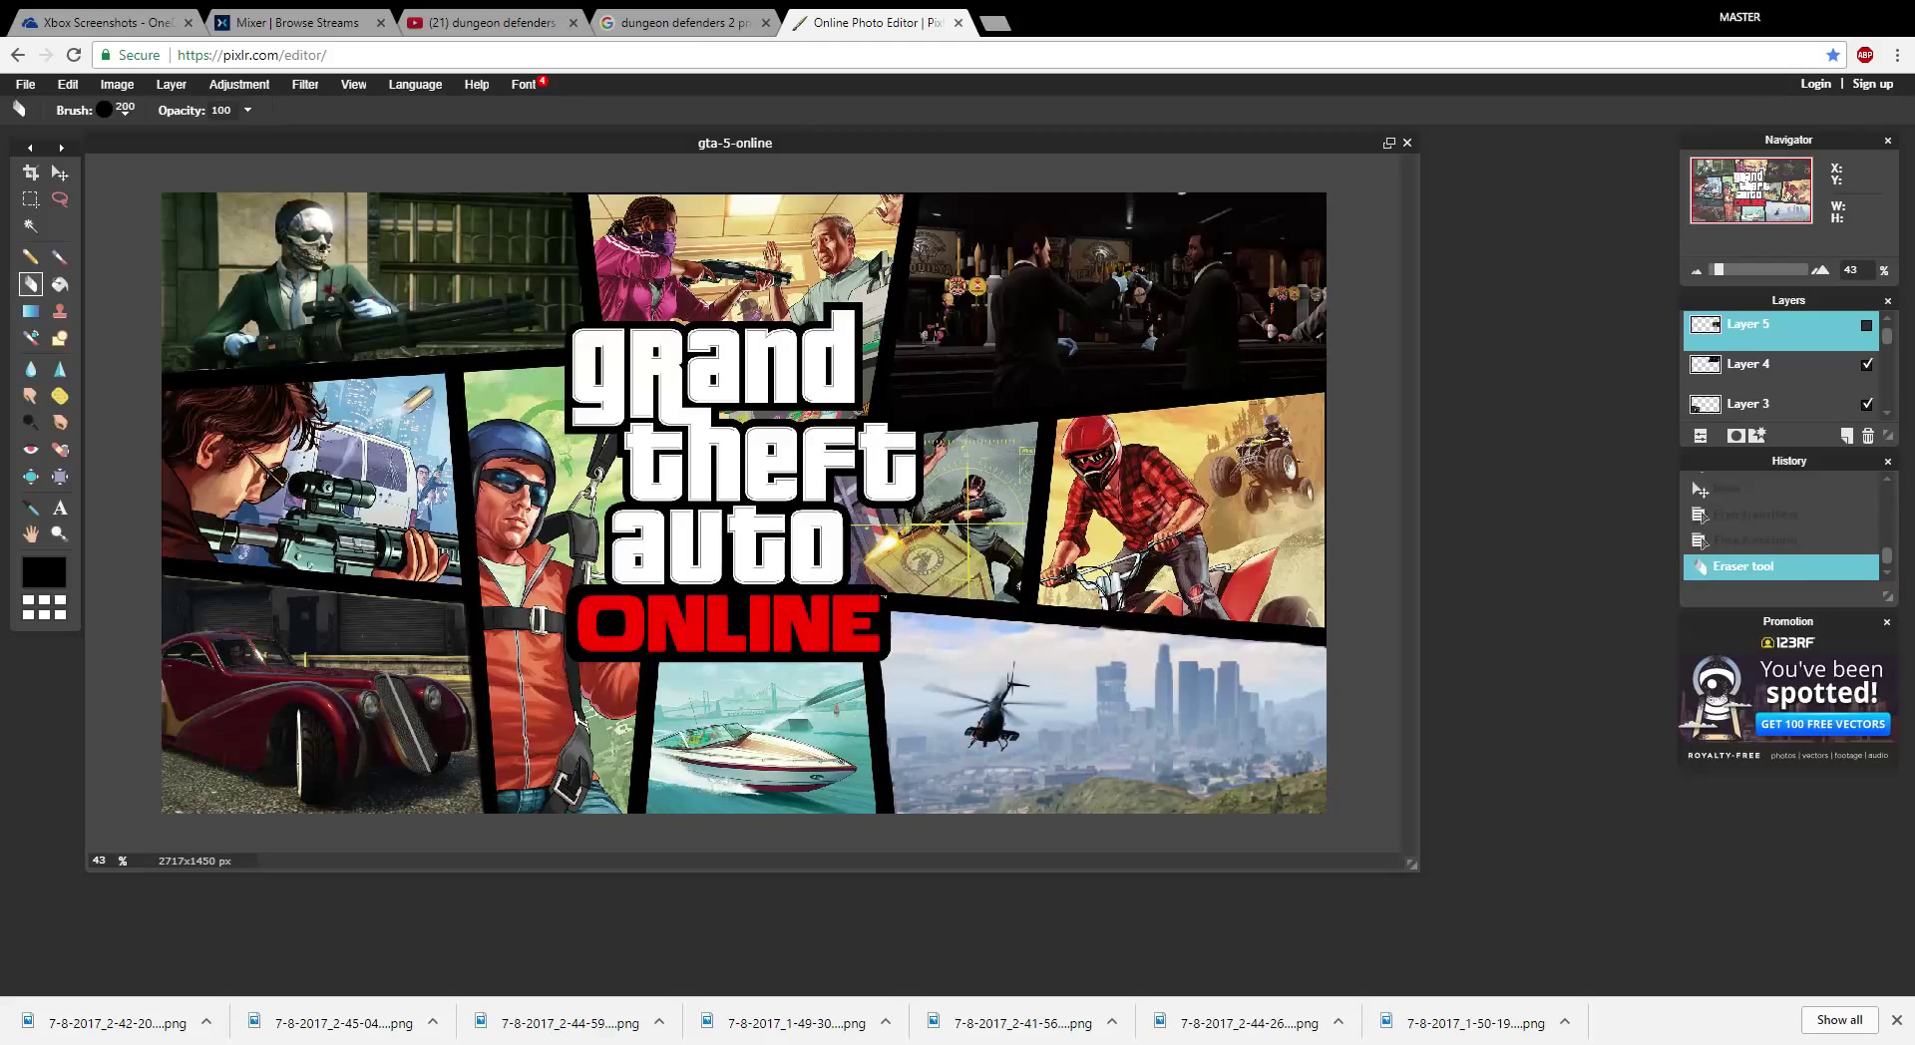
click(1866, 324)
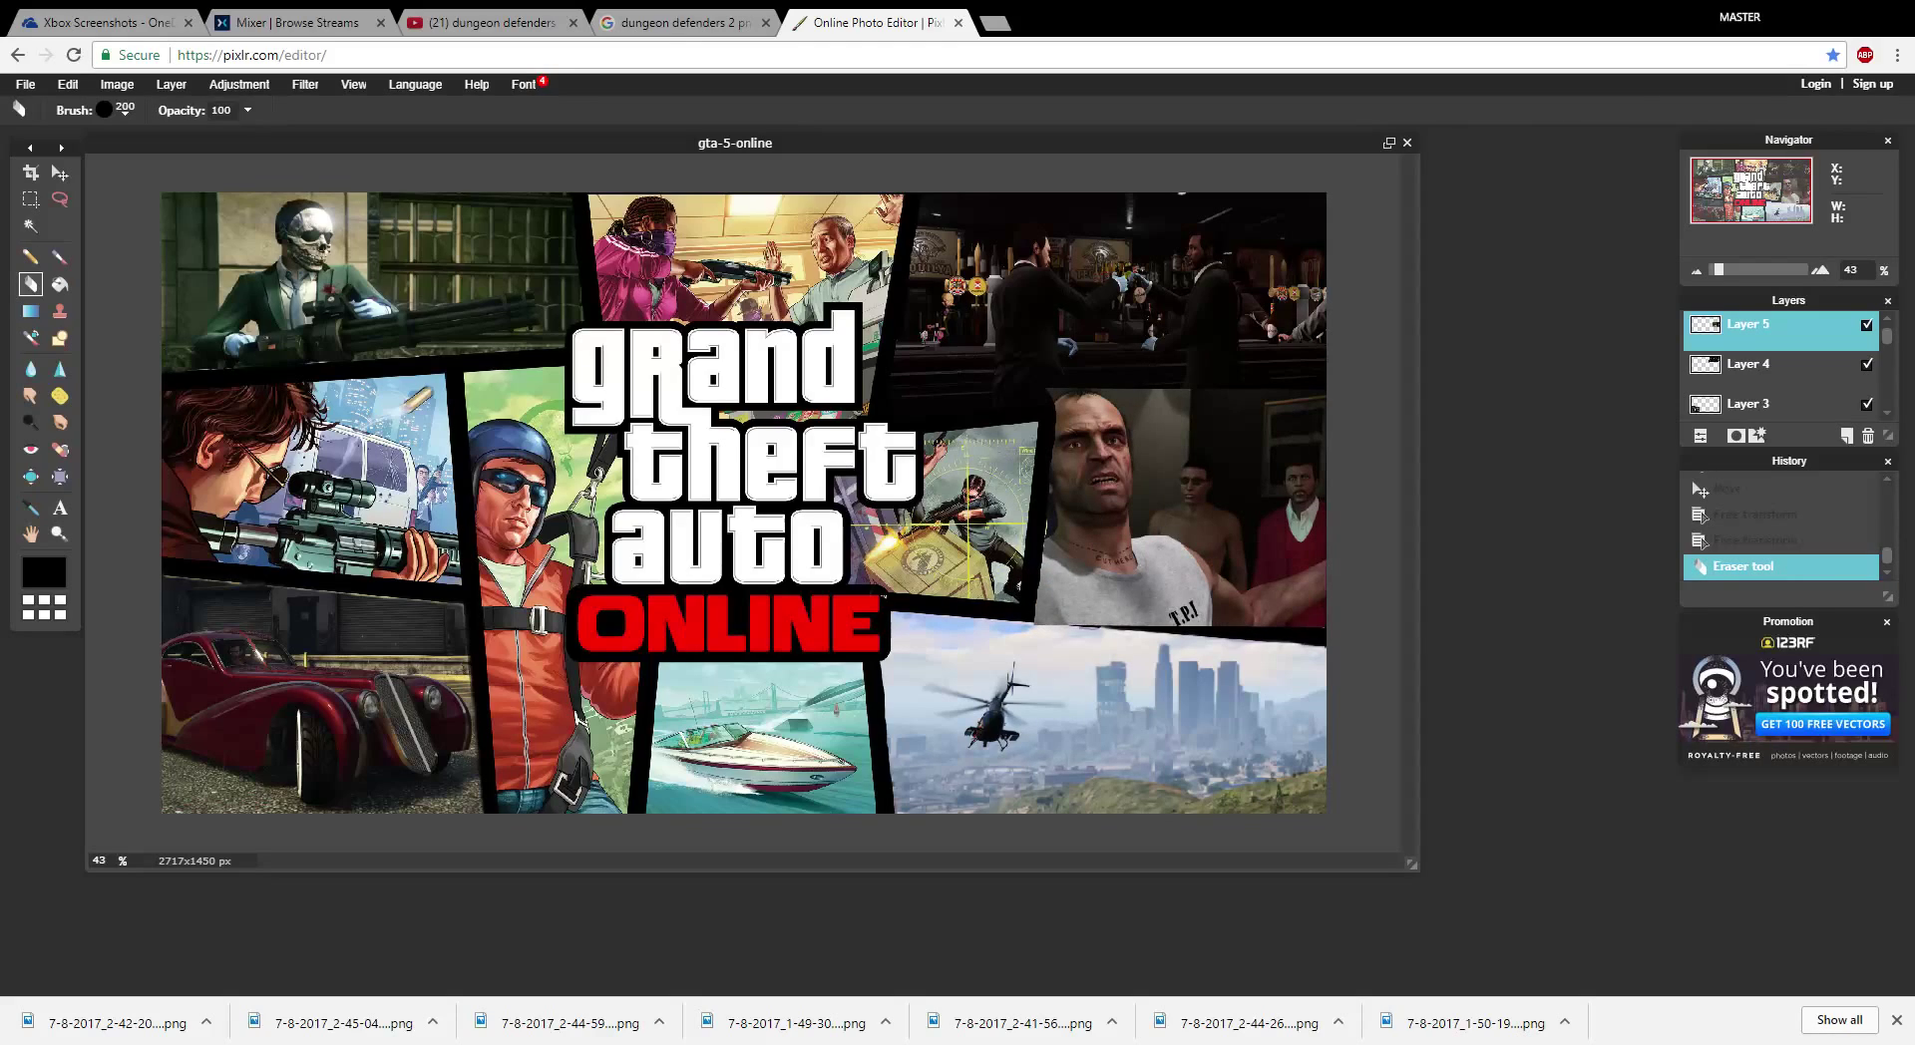
- With Layer 5 hidden, erase it along the slanted black border above the motocross panel, toggling its visibility to check the edge
click(1866, 324)
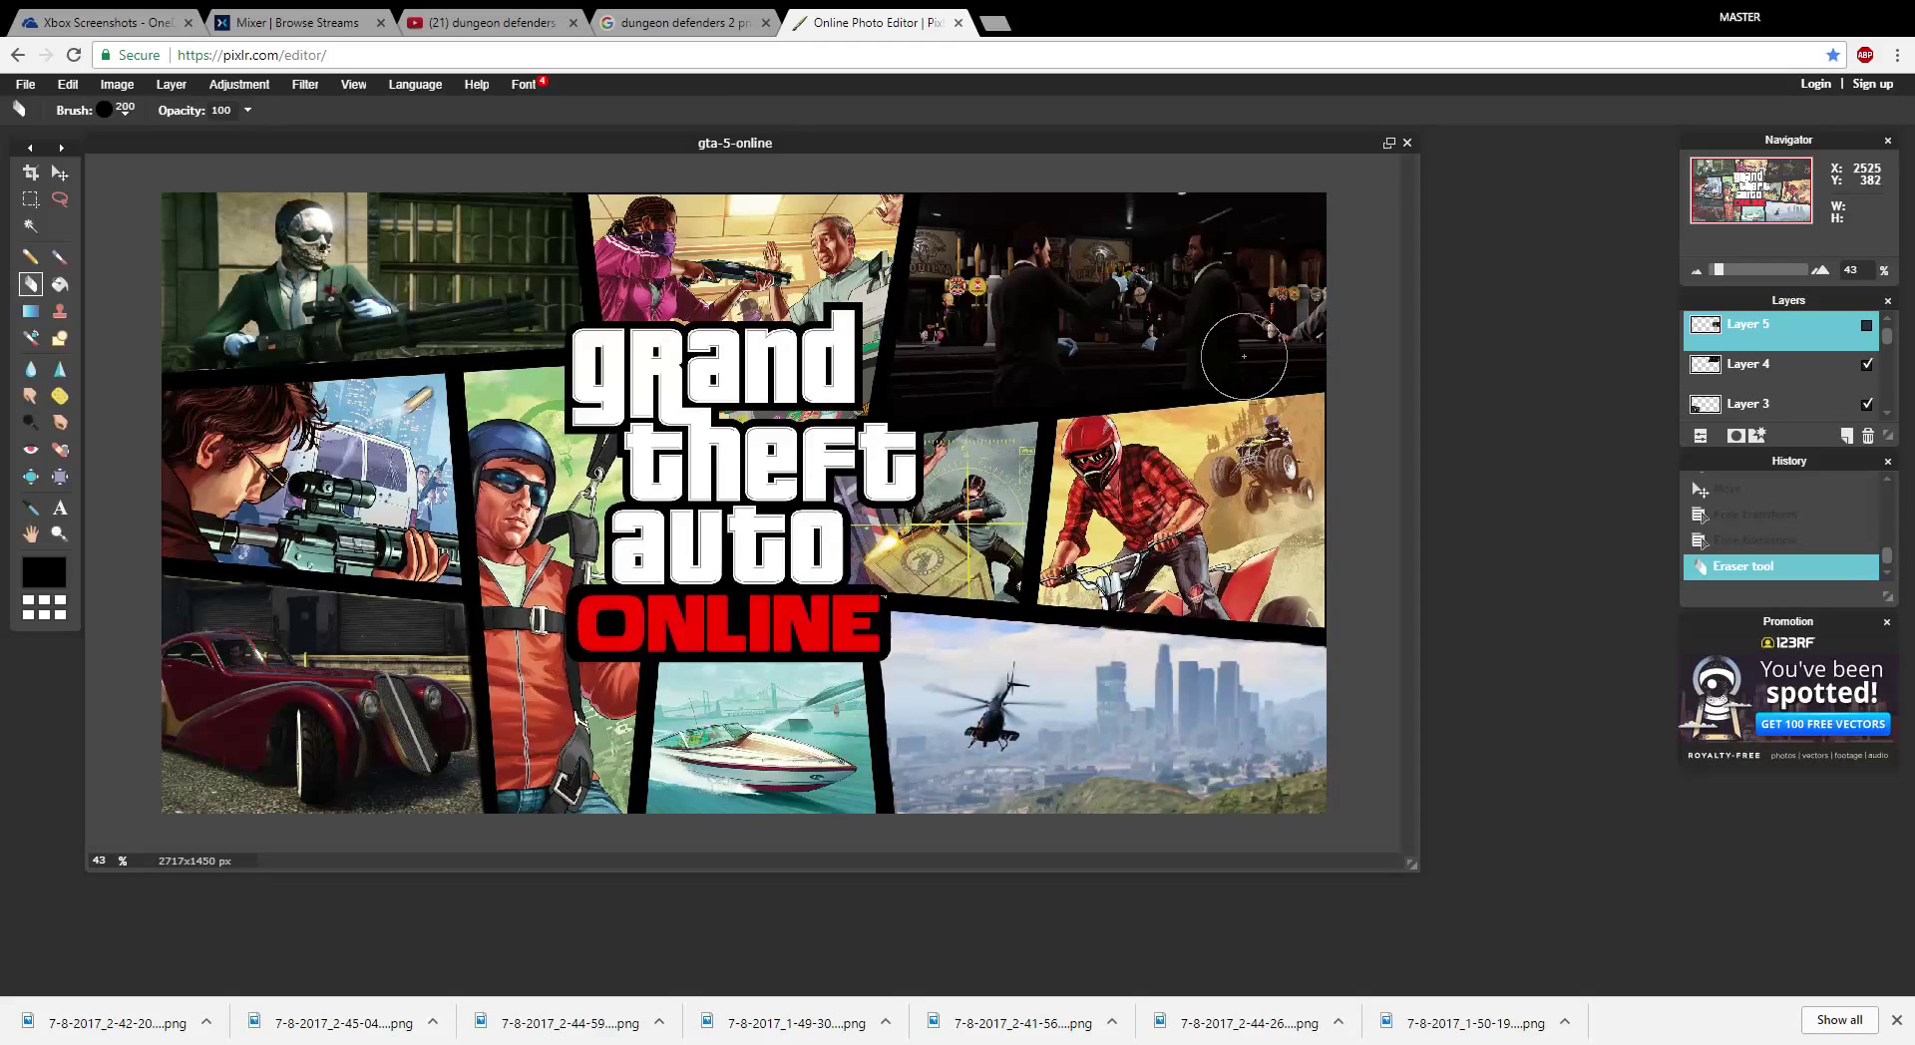
click(1232, 359)
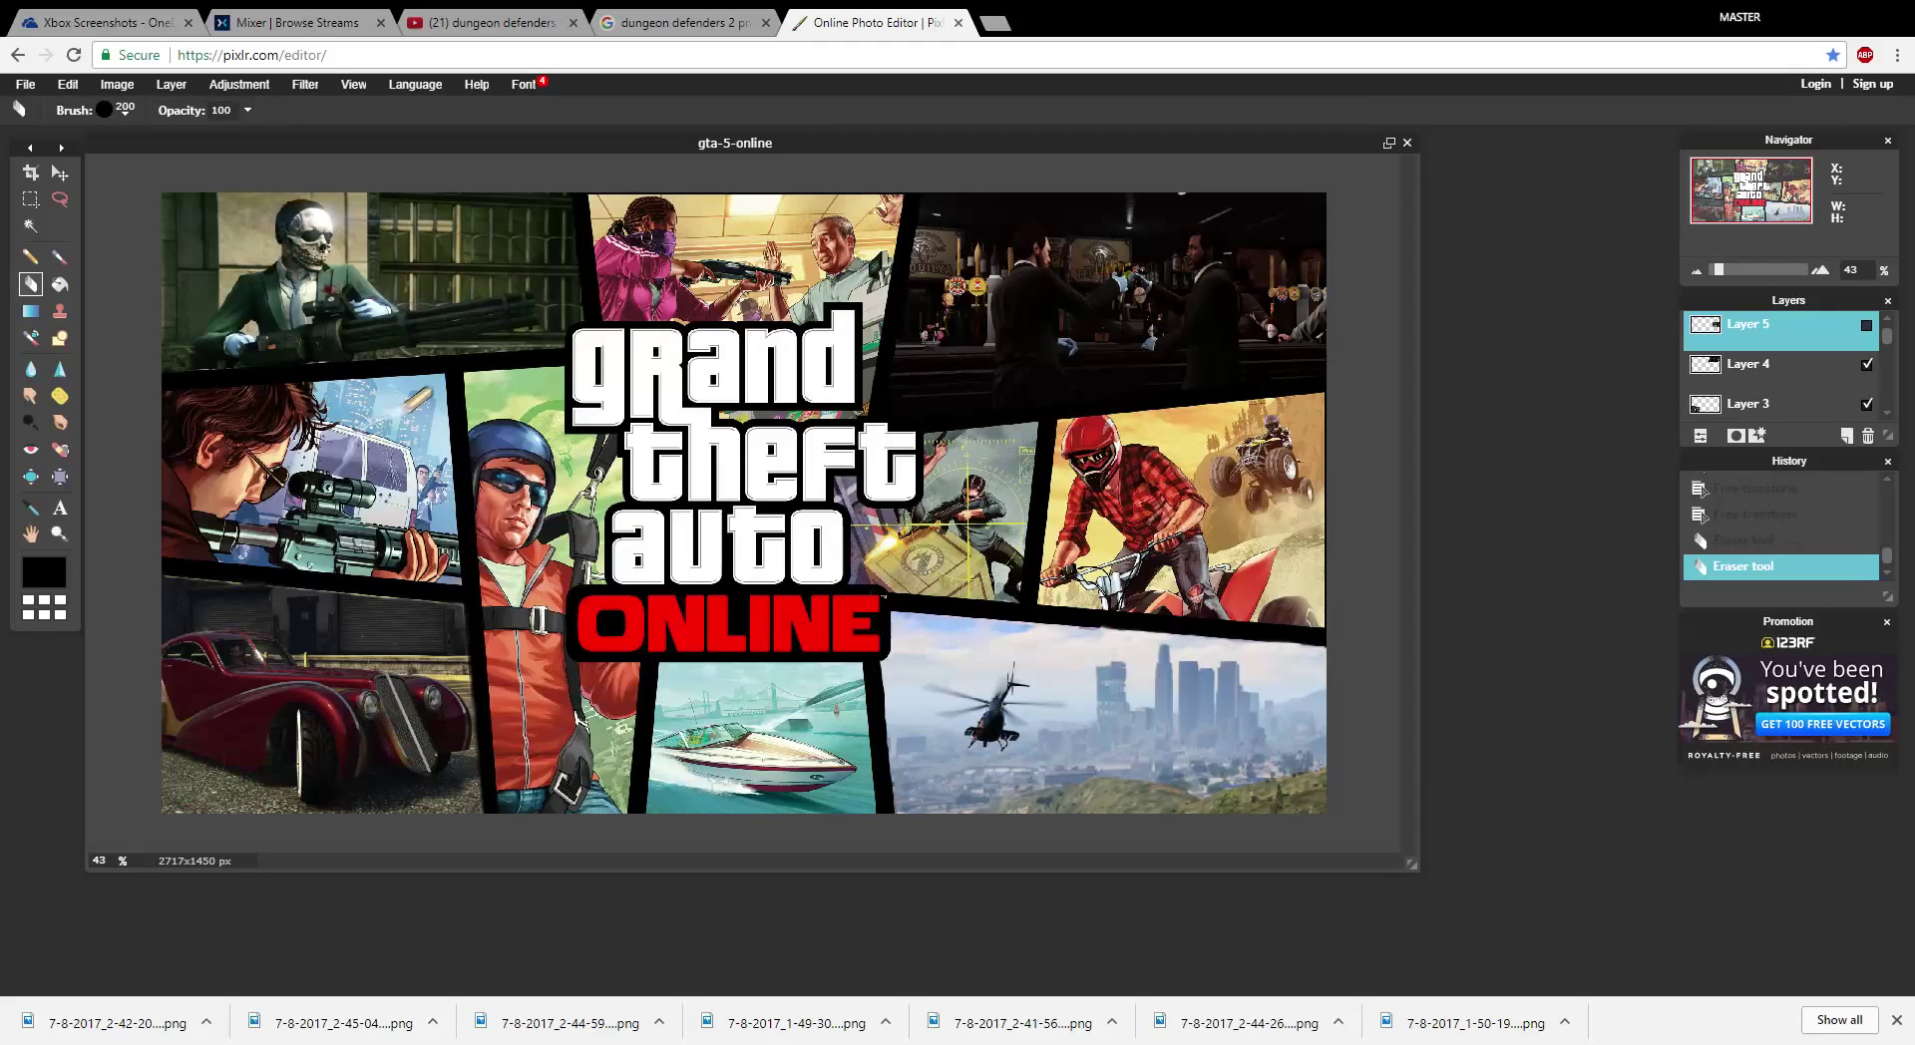
click(1866, 324)
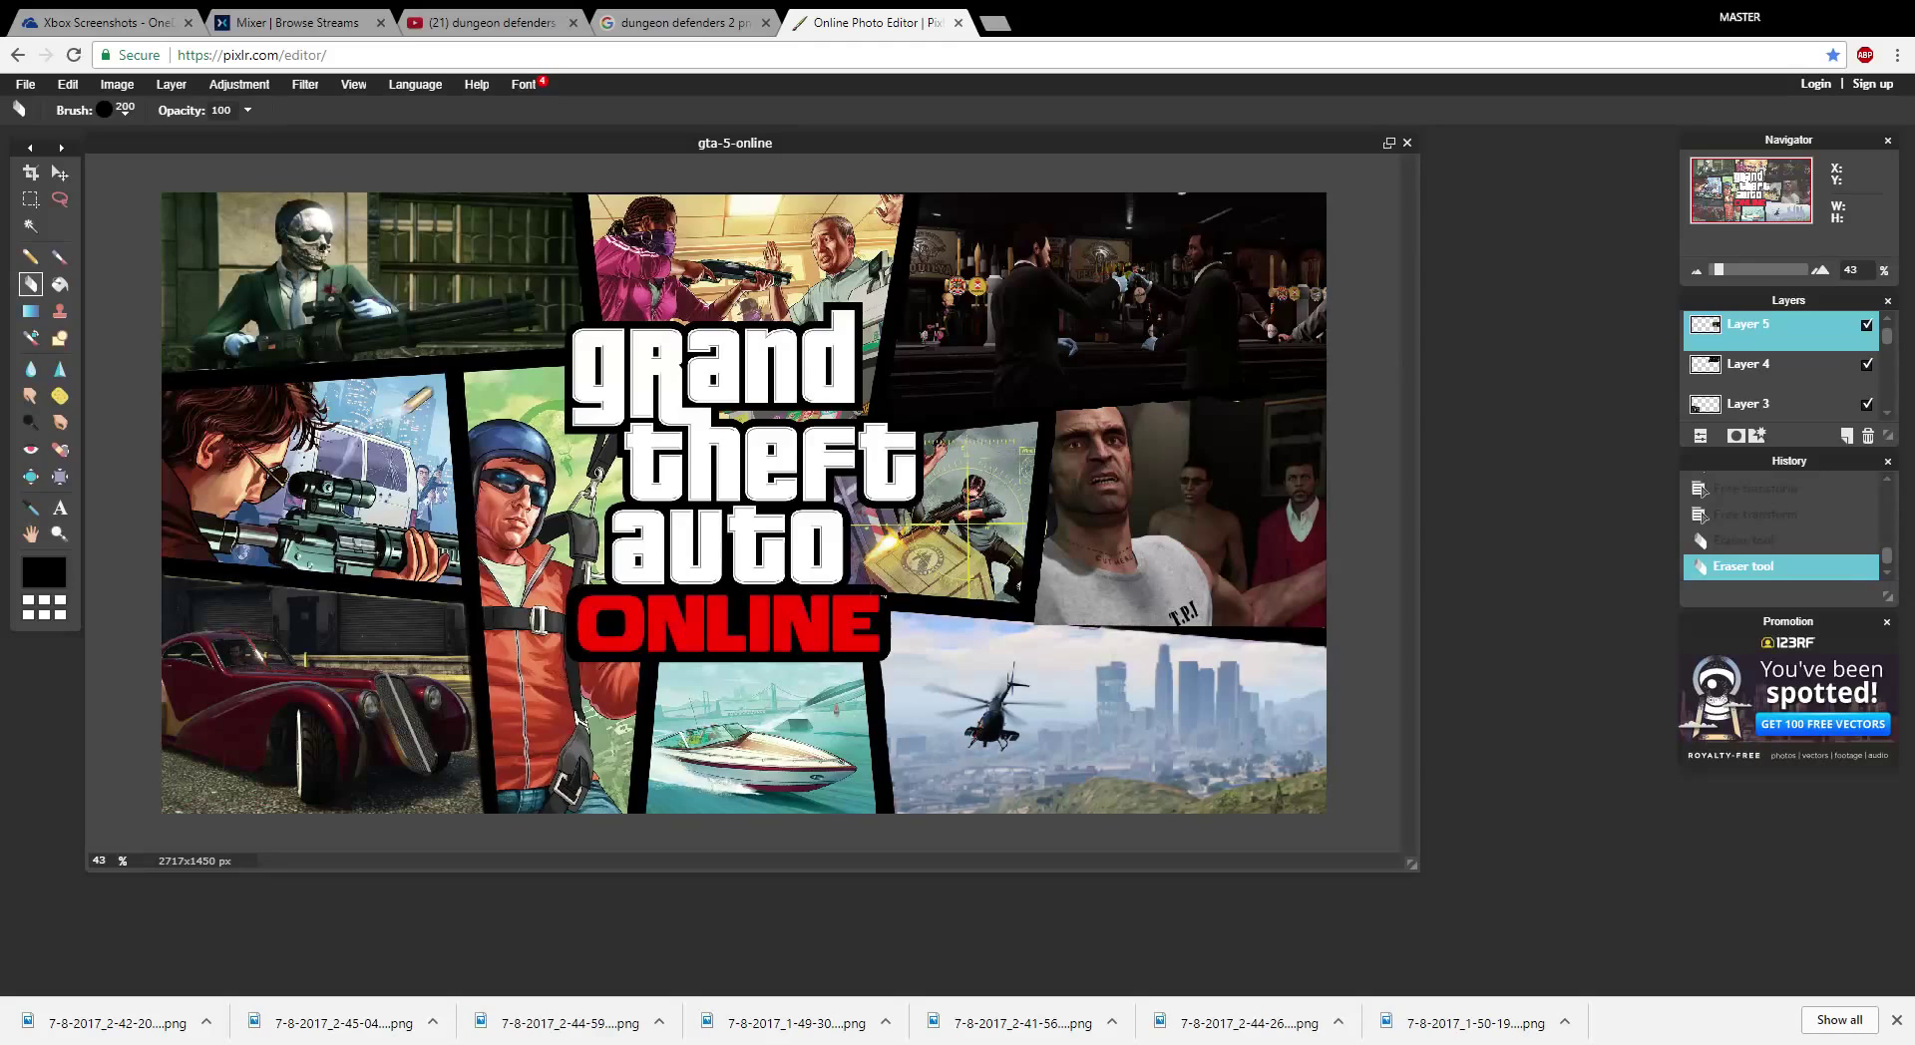
click(1866, 324)
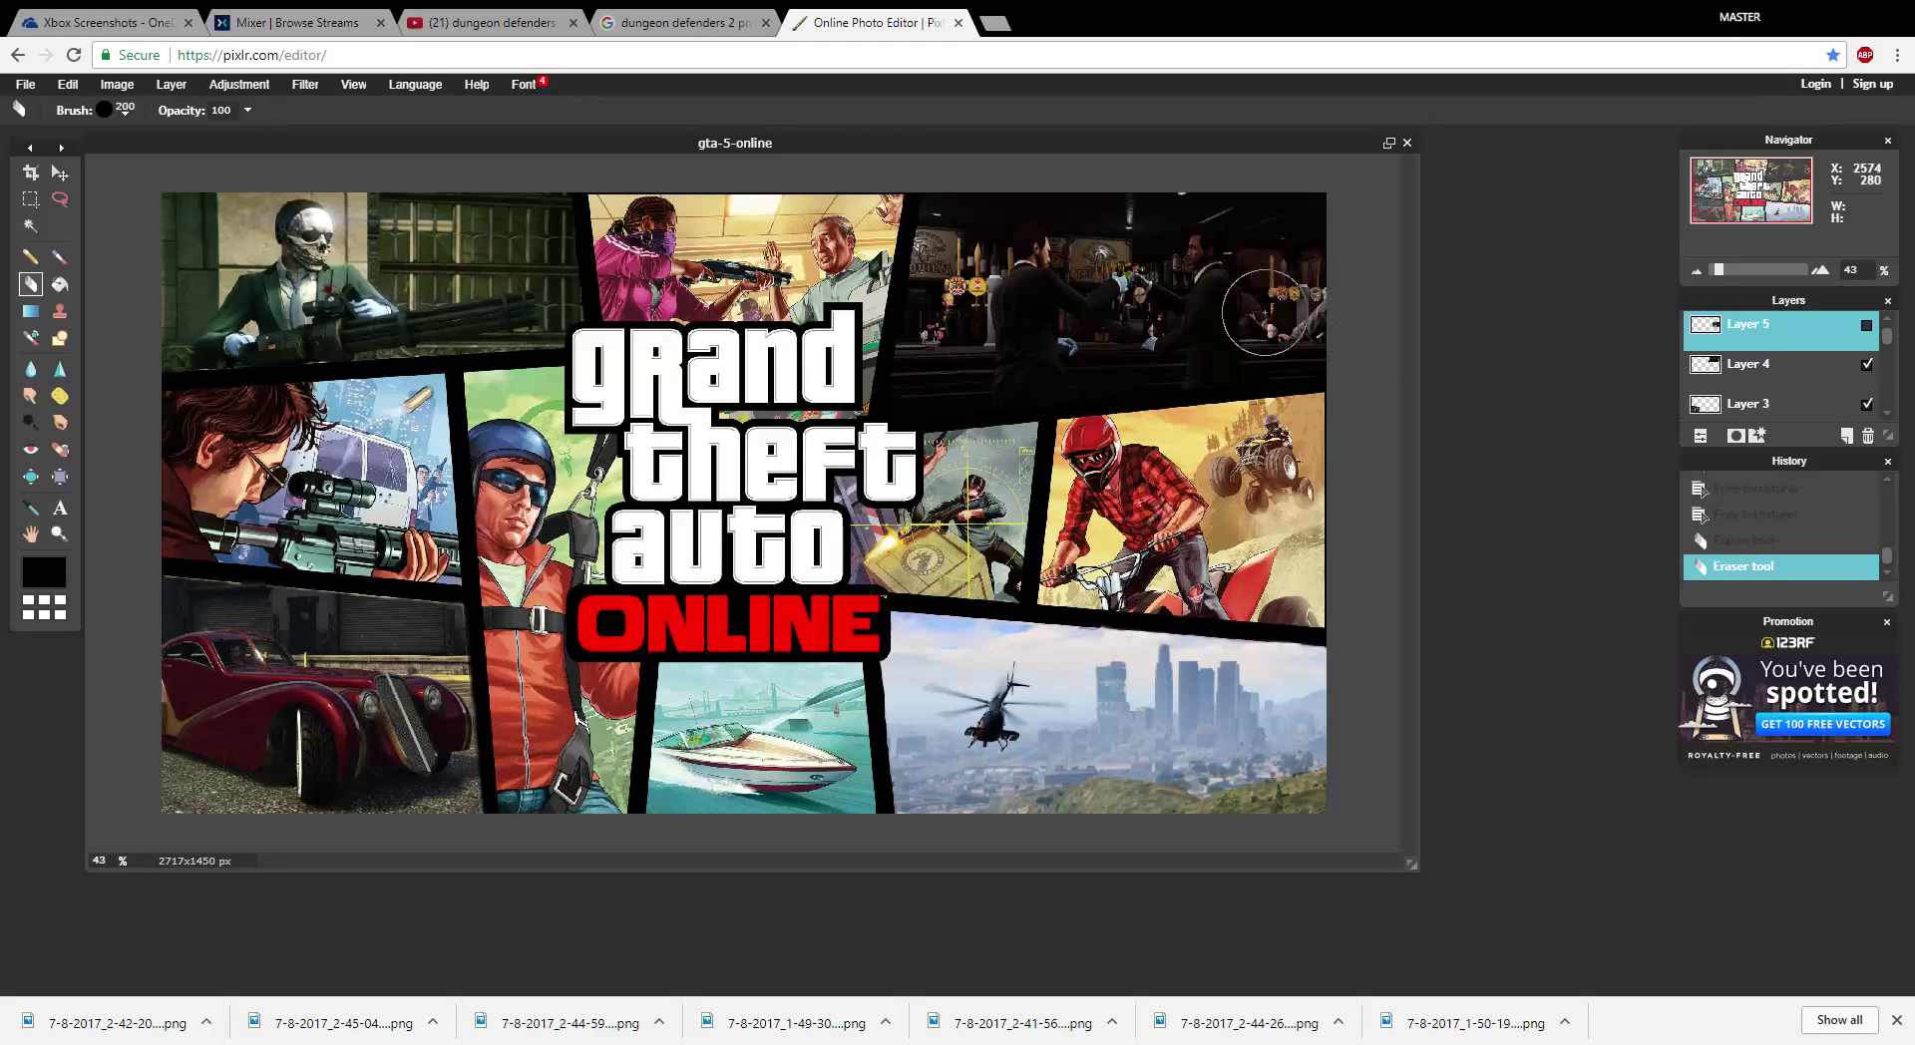
click(1216, 359)
click(1867, 325)
click(1866, 324)
- Set the eraser brush to 50, trim Layer 5 along the border above the motocross rider, and undo the last stroke
click(124, 107)
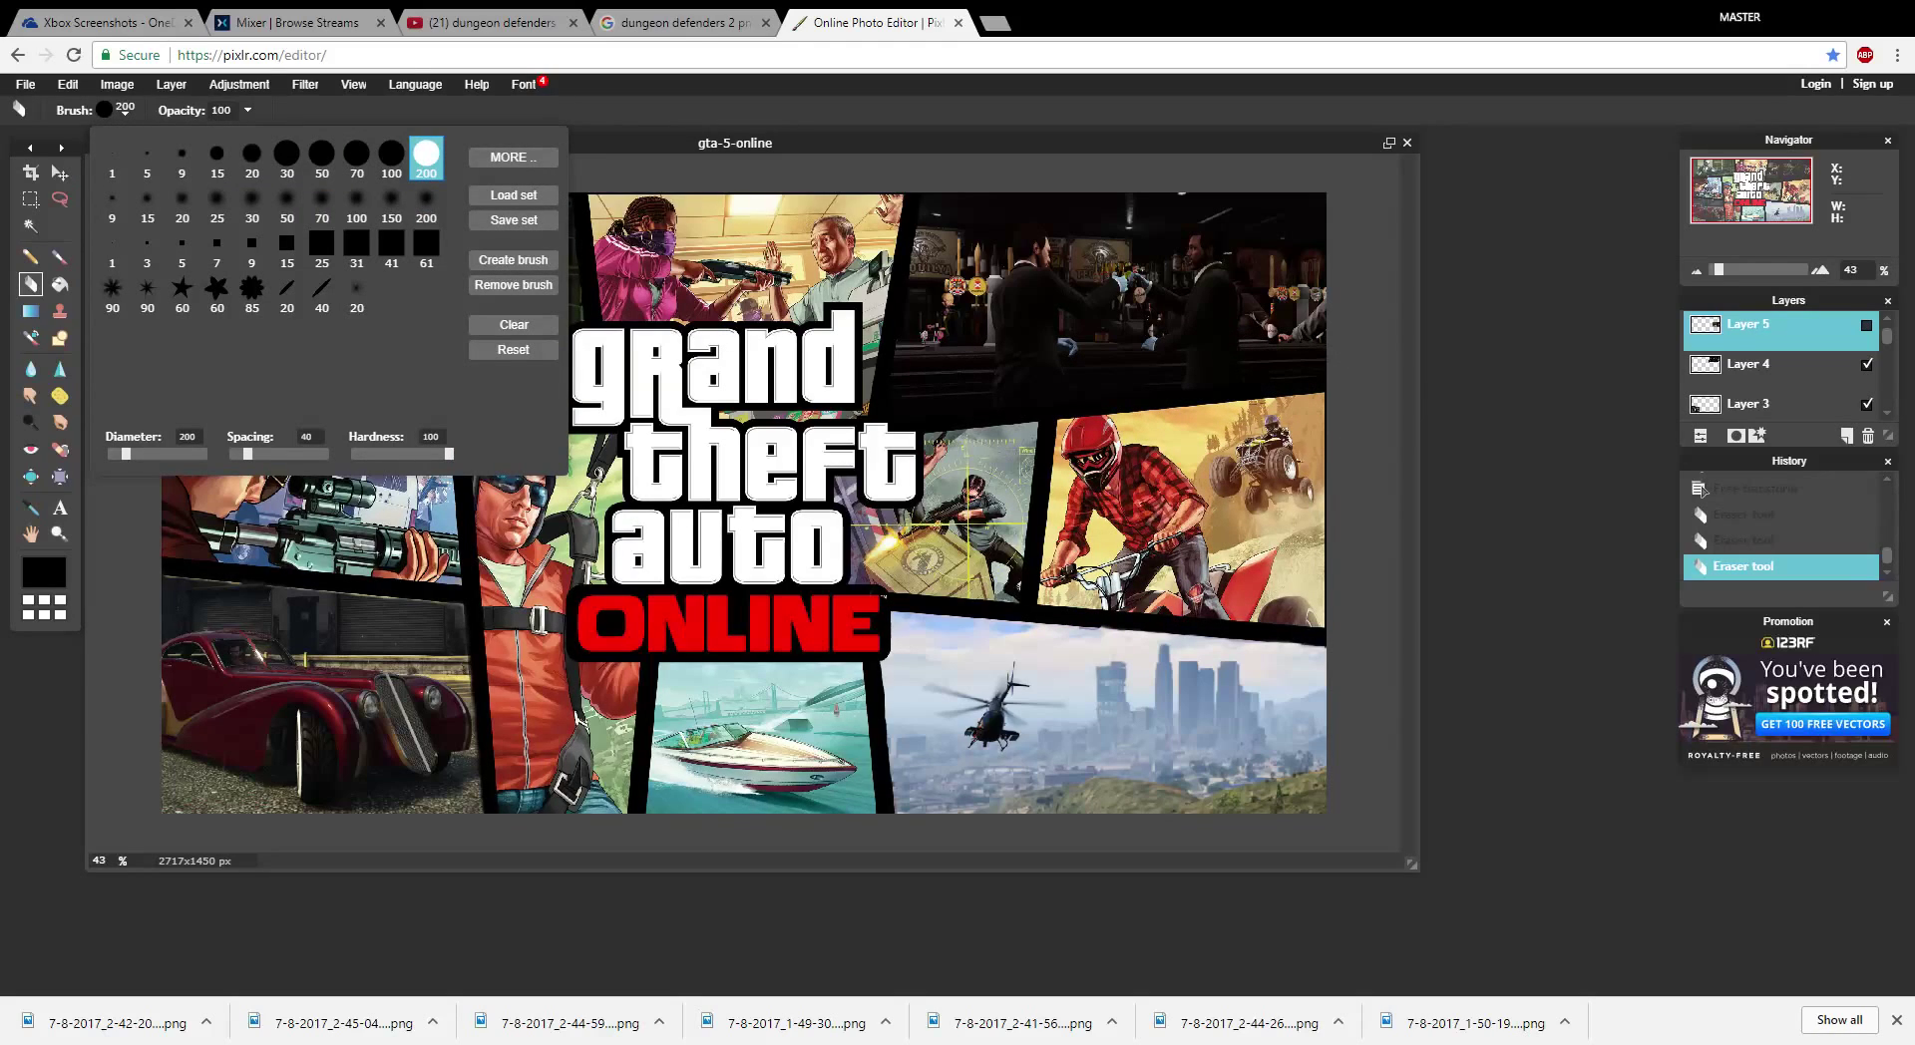
click(321, 155)
scroll(1219, 354, up, 4)
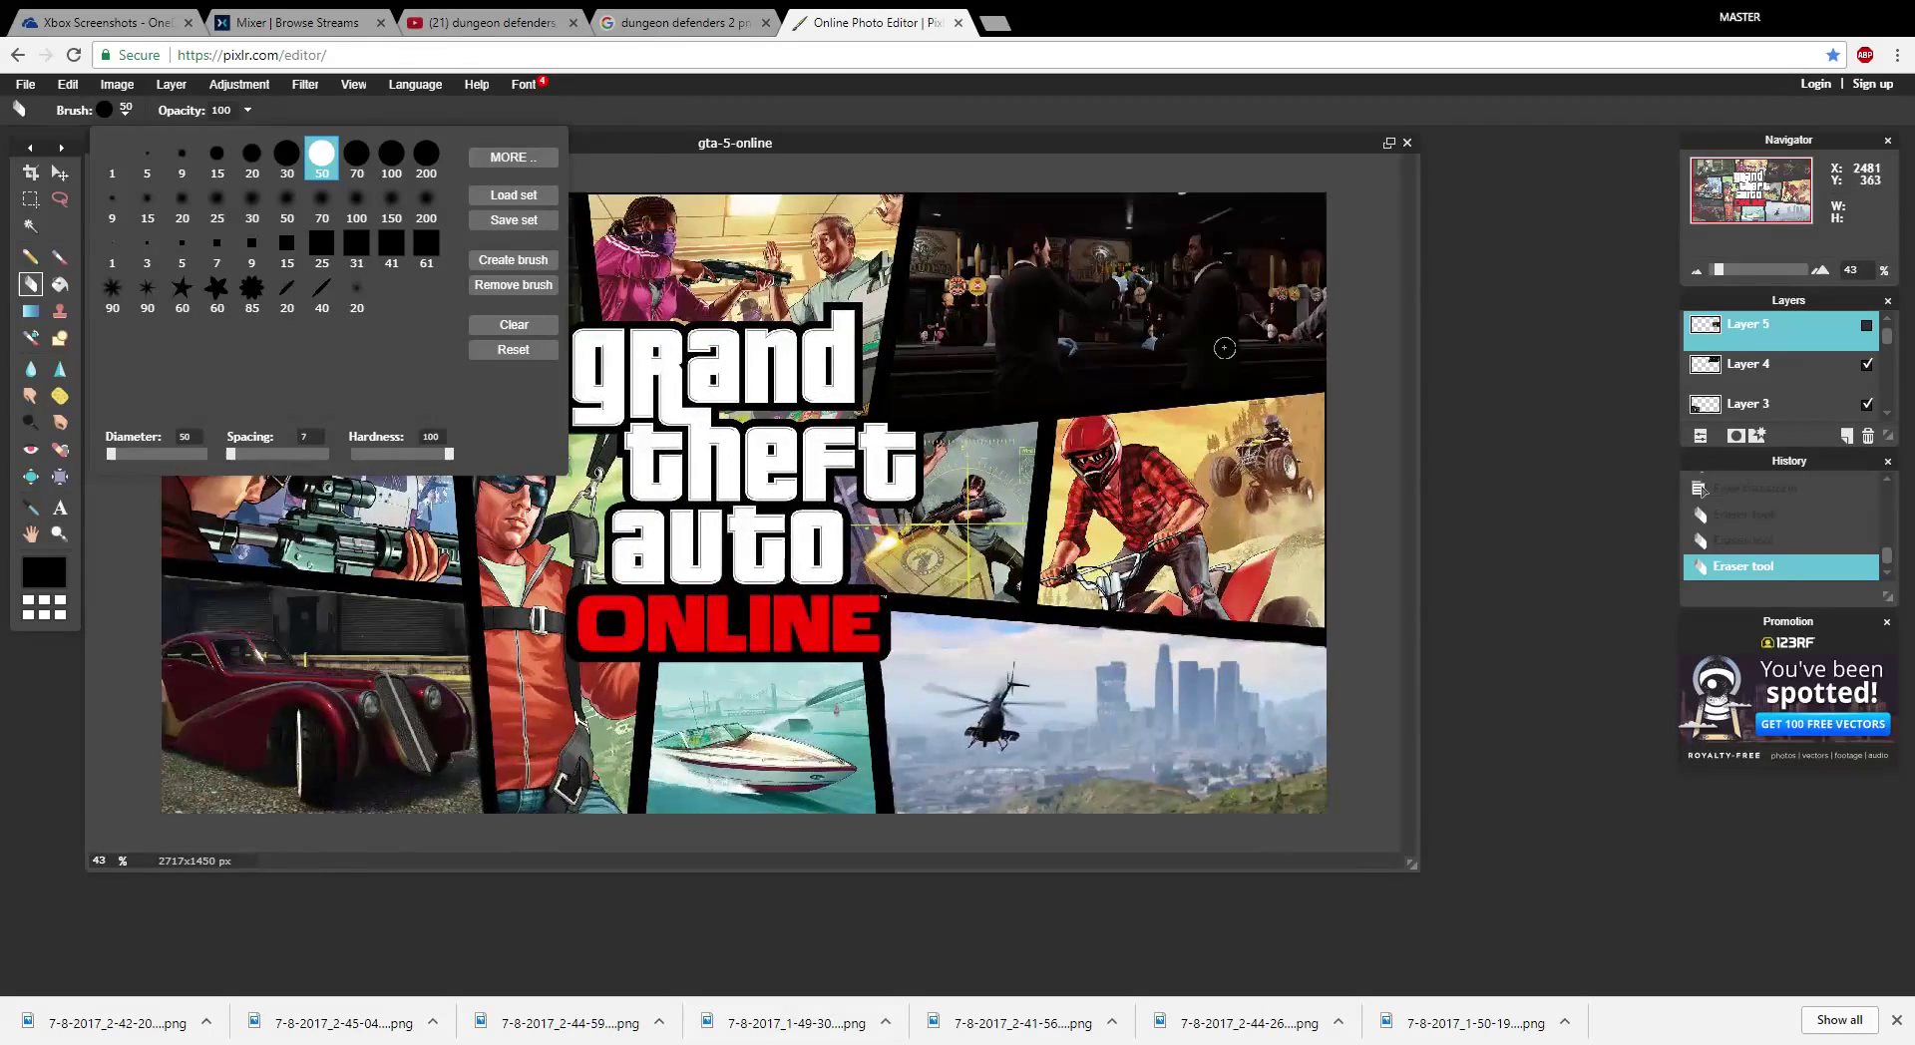
mouse_move(1226, 347)
mouse_down()
mouse_move(1076, 347)
mouse_move(787, 287)
mouse_up()
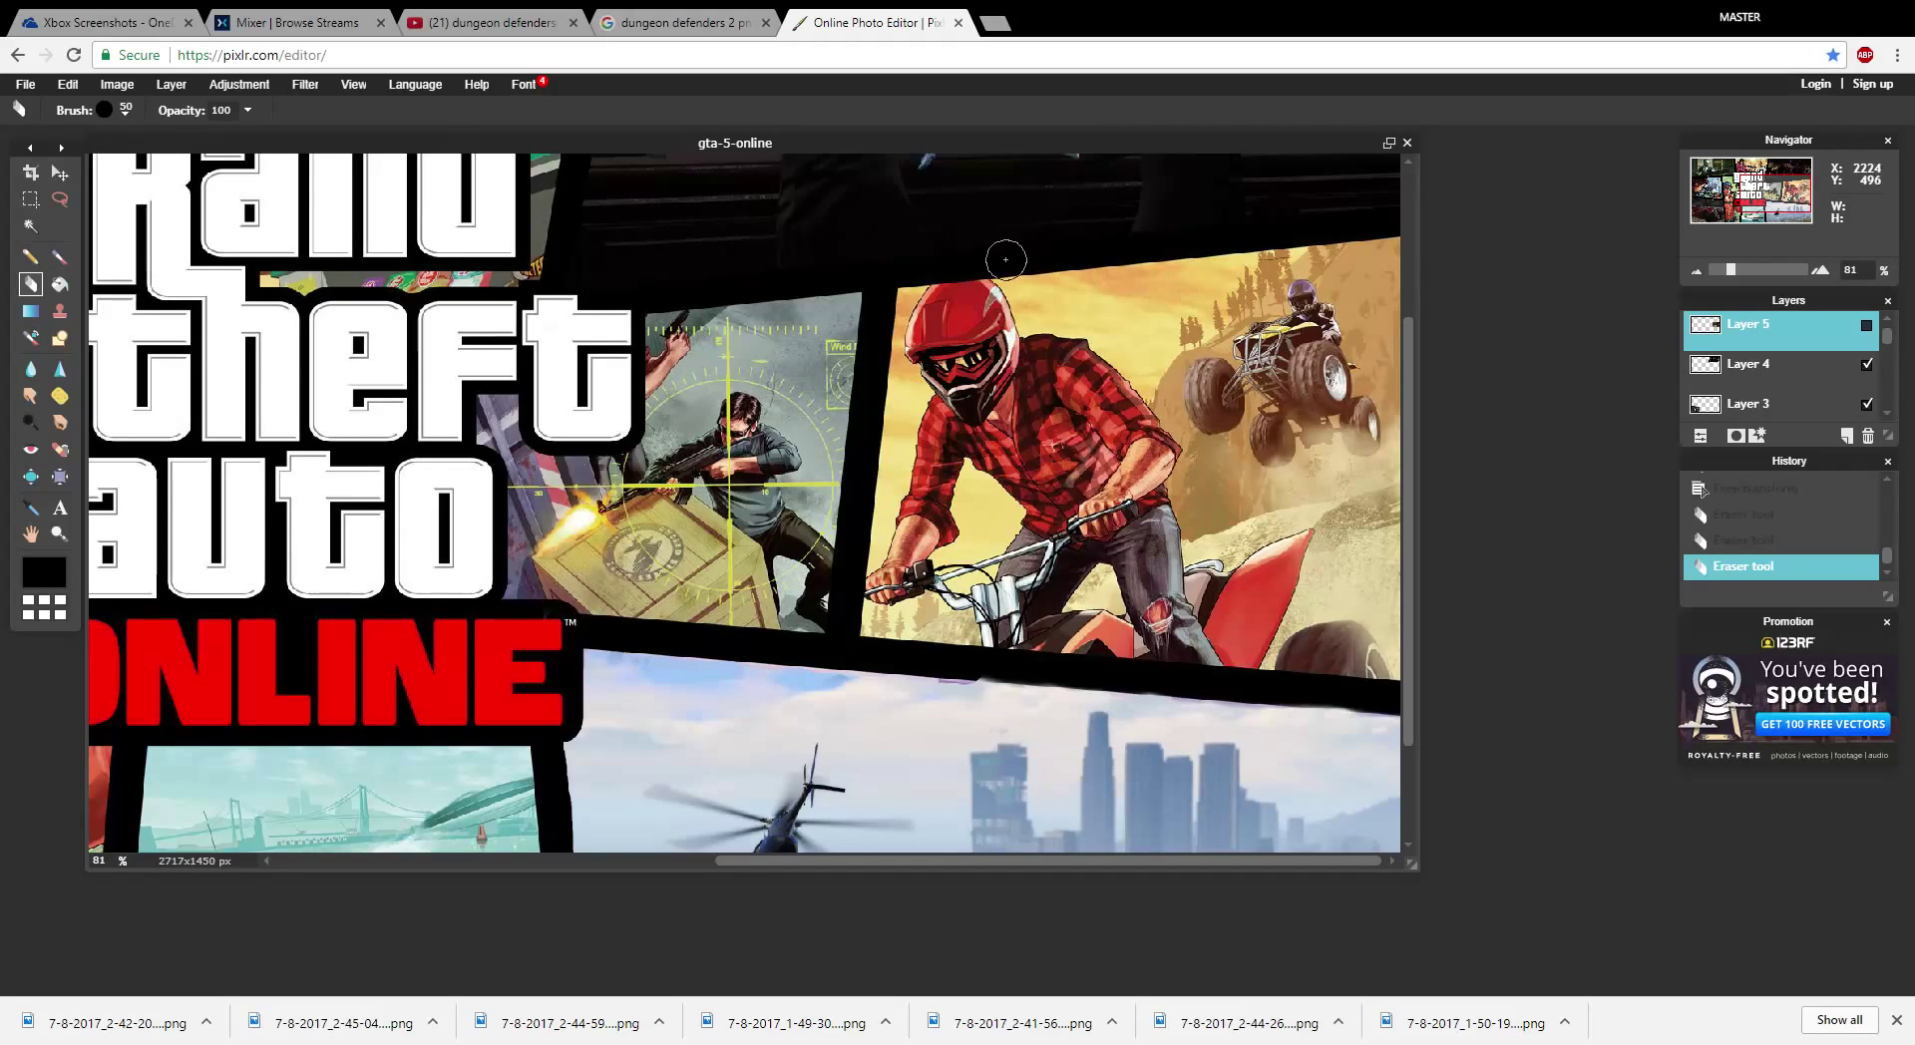
drag(936, 264, 878, 271)
click(1866, 325)
click(1866, 325)
key(ctrl+z)
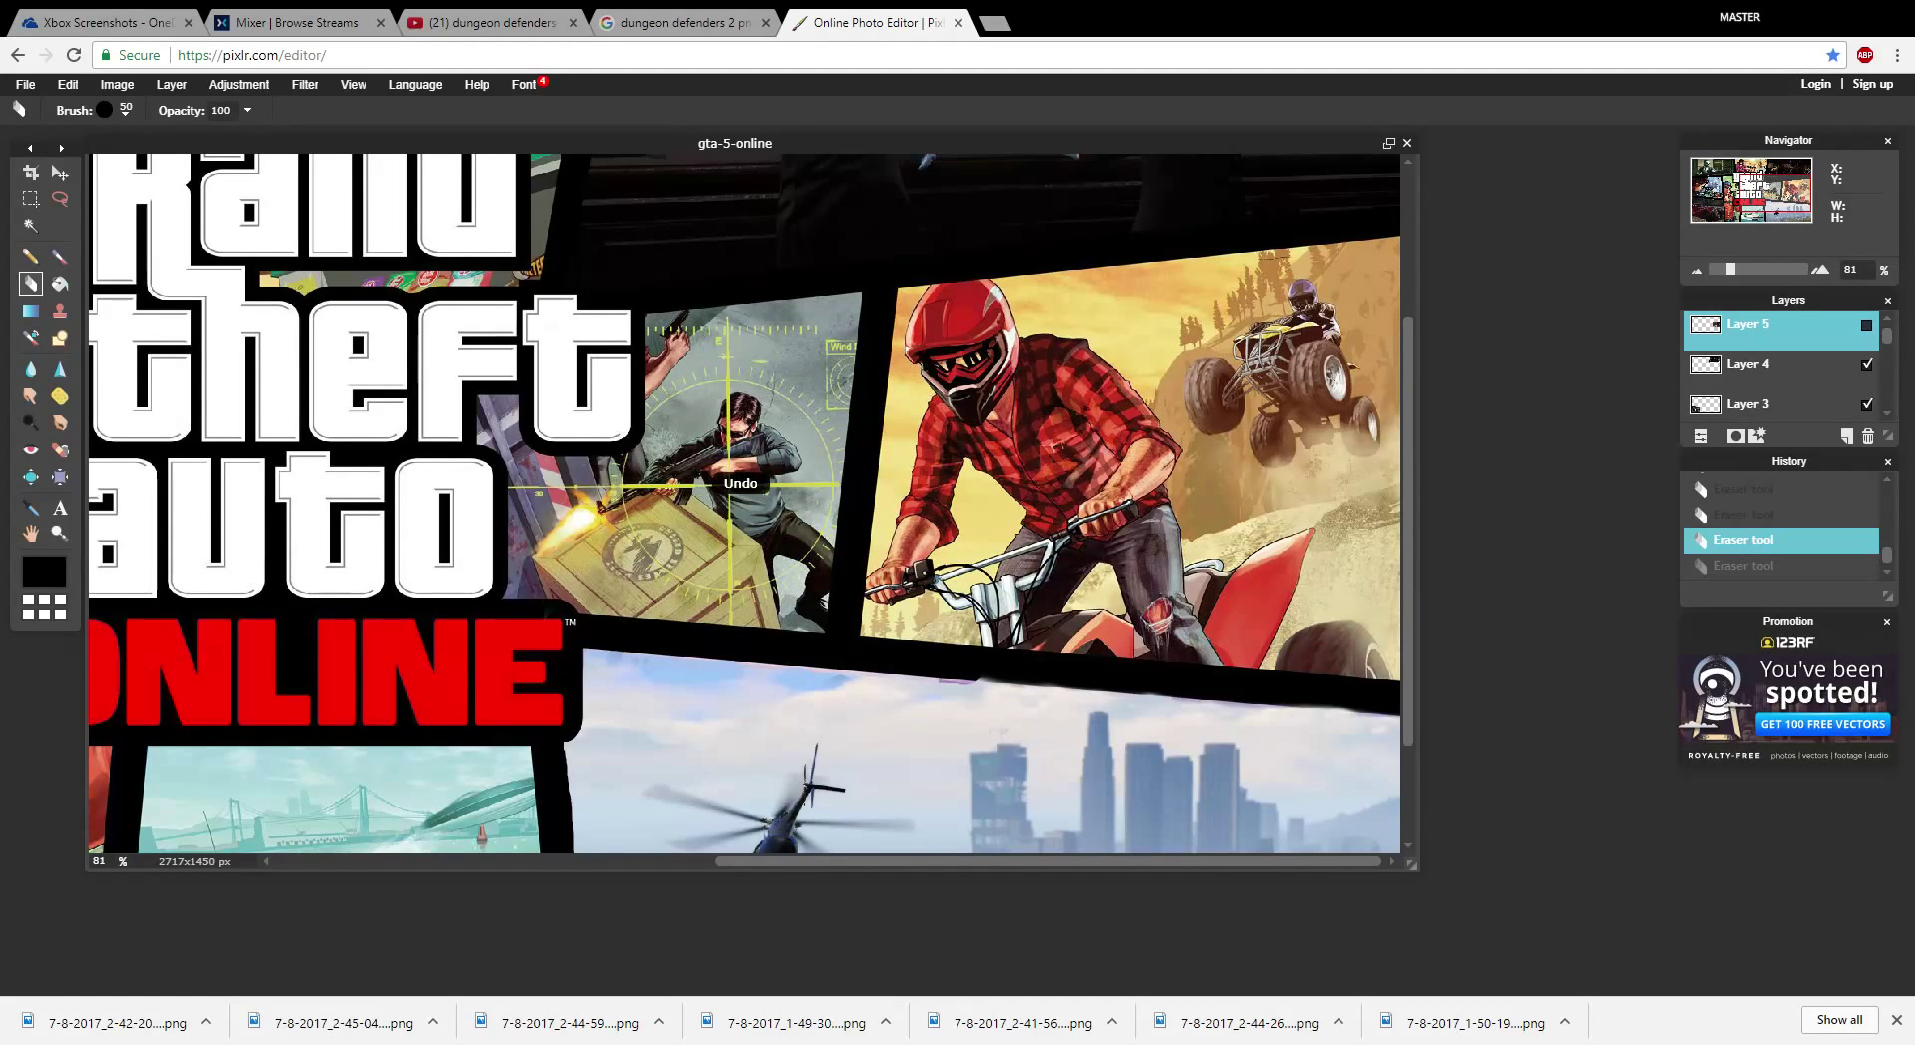
- Try short eraser strokes on hidden Layer 5 along the middle of the border above the motocross rider, undoing each one
click(1866, 325)
click(1866, 325)
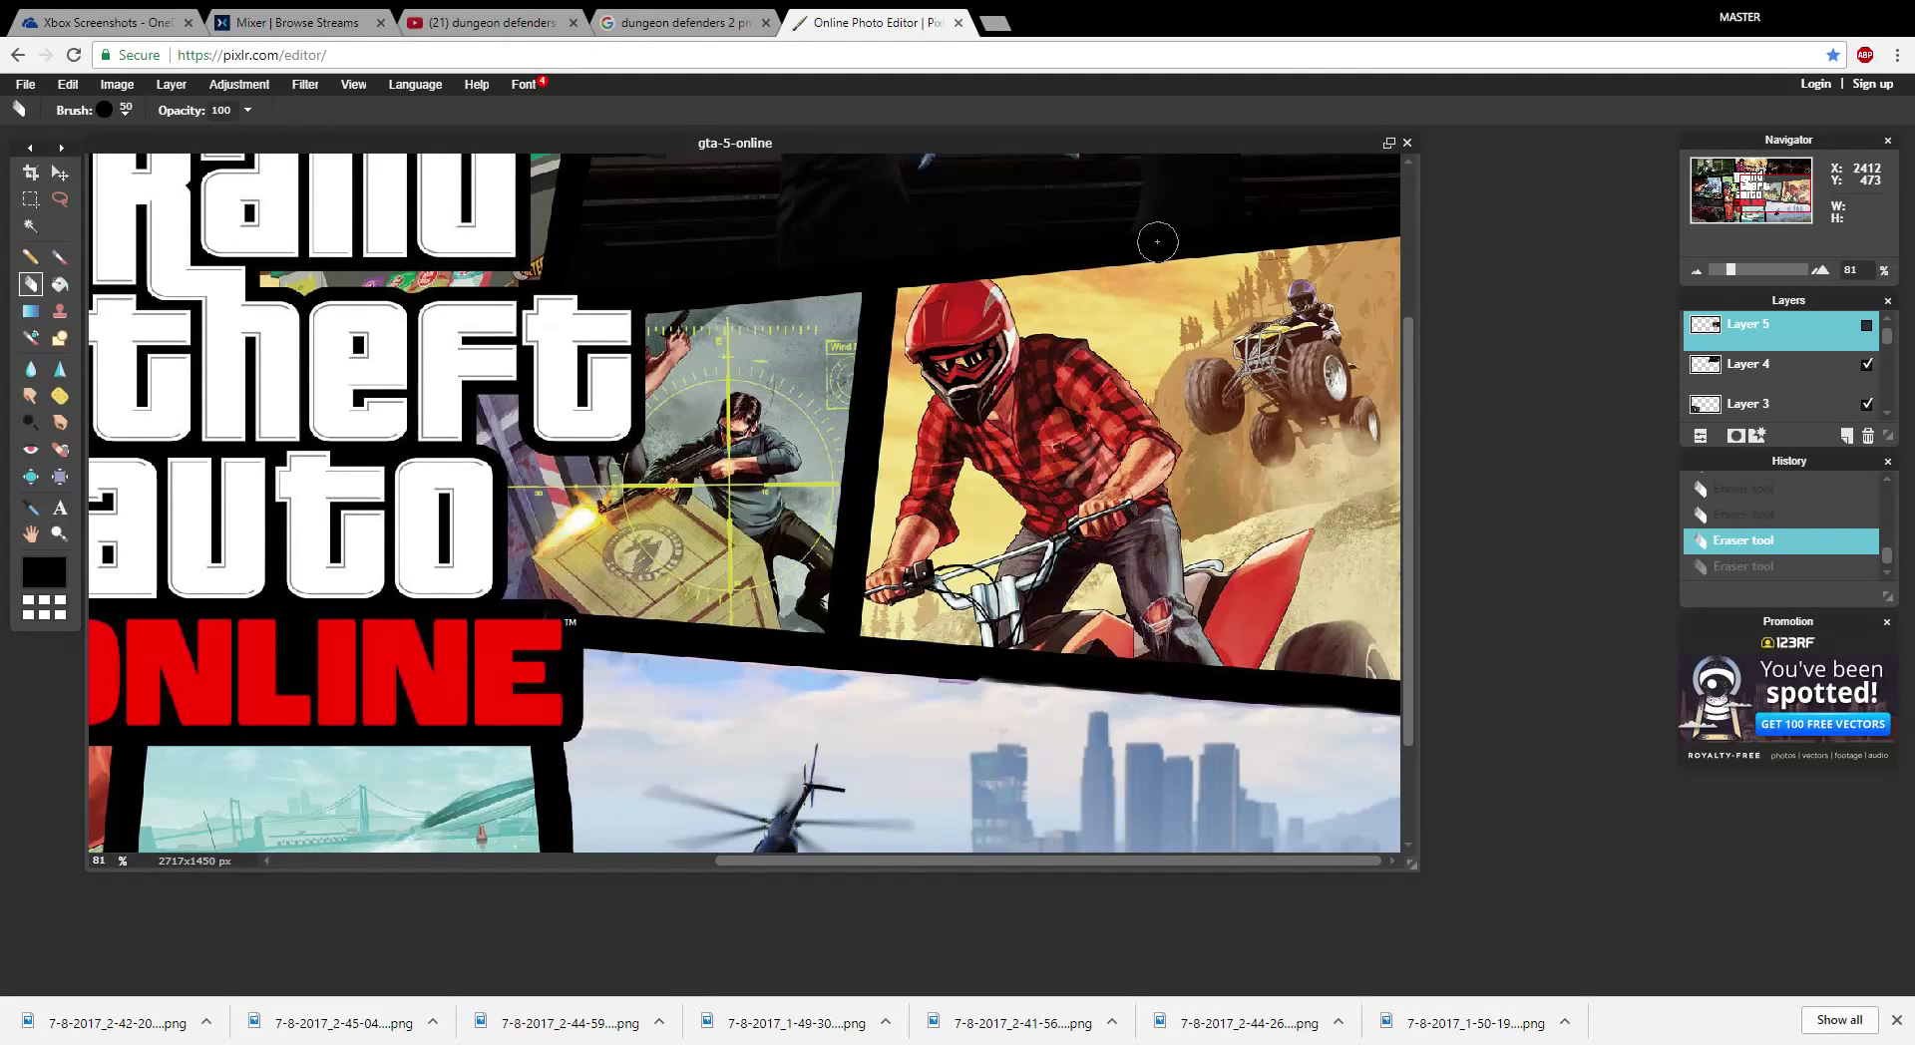
drag(1107, 247, 1172, 245)
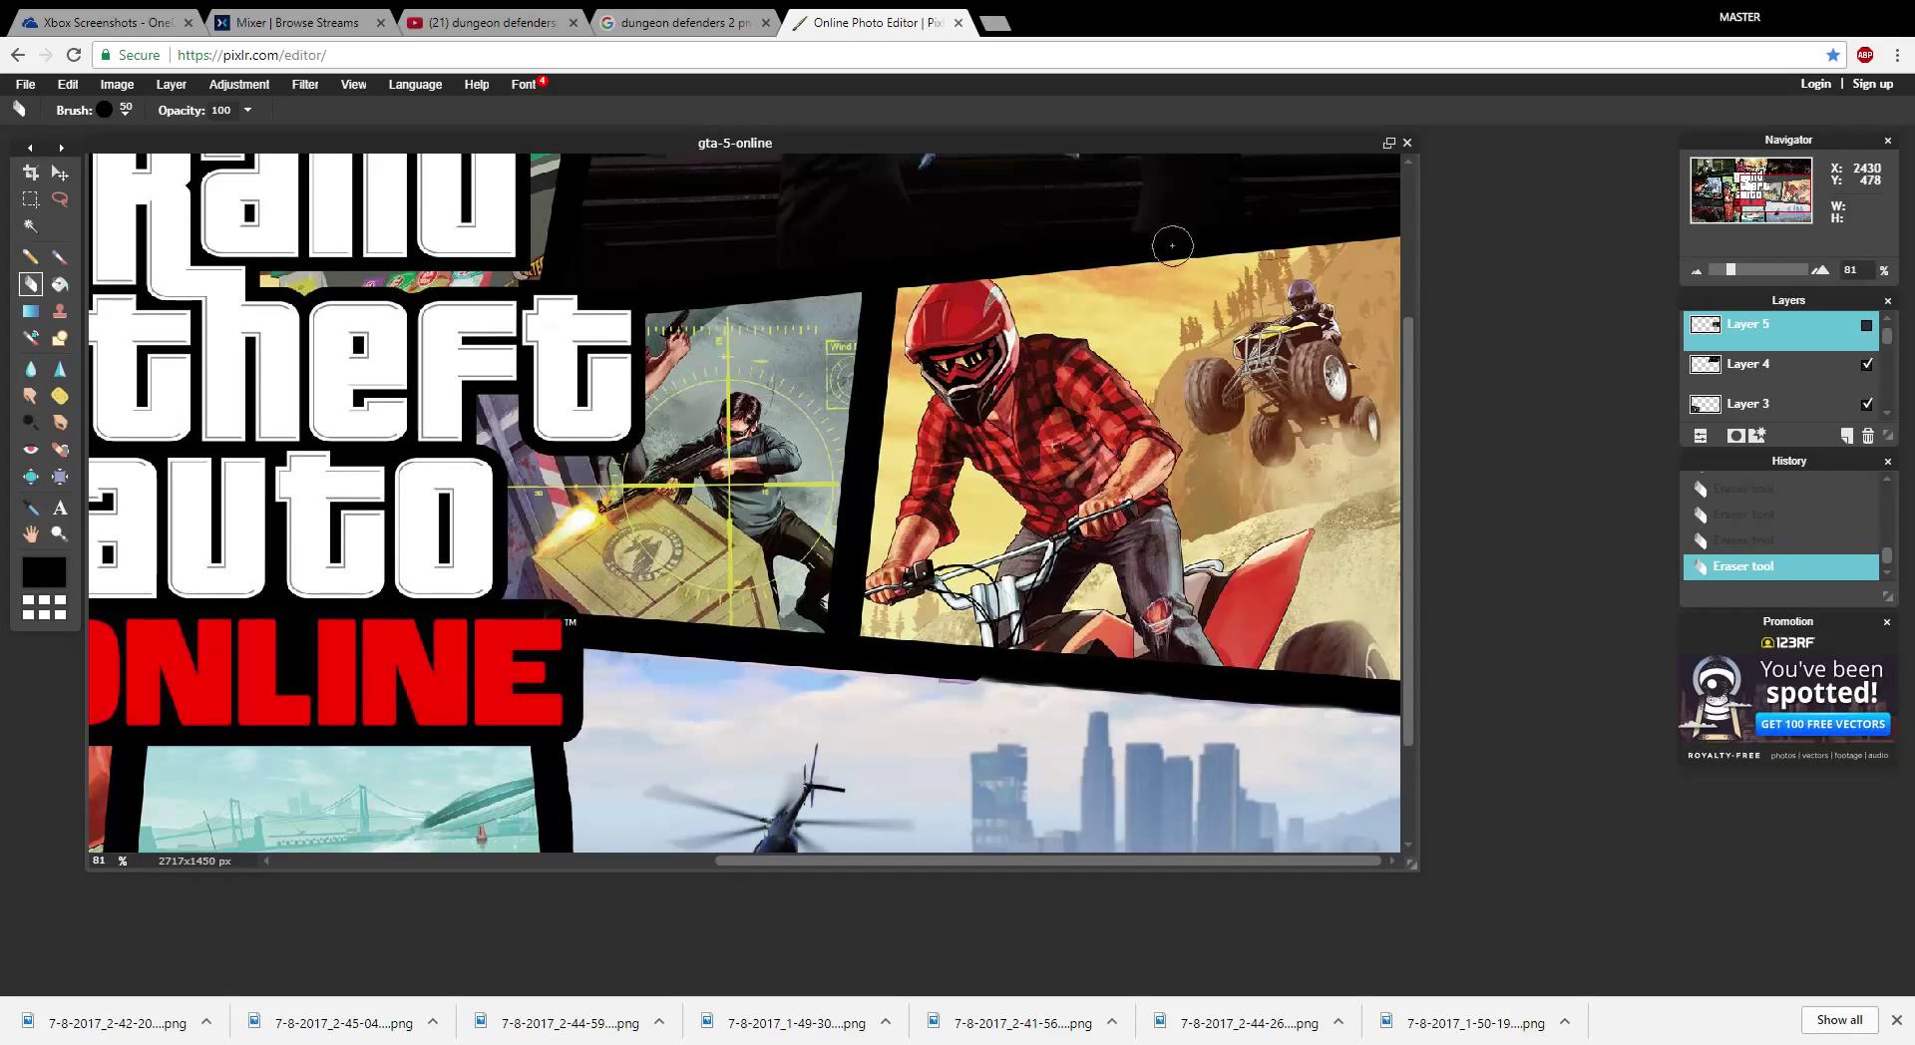
click(1866, 325)
click(1866, 325)
key(ctrl+z)
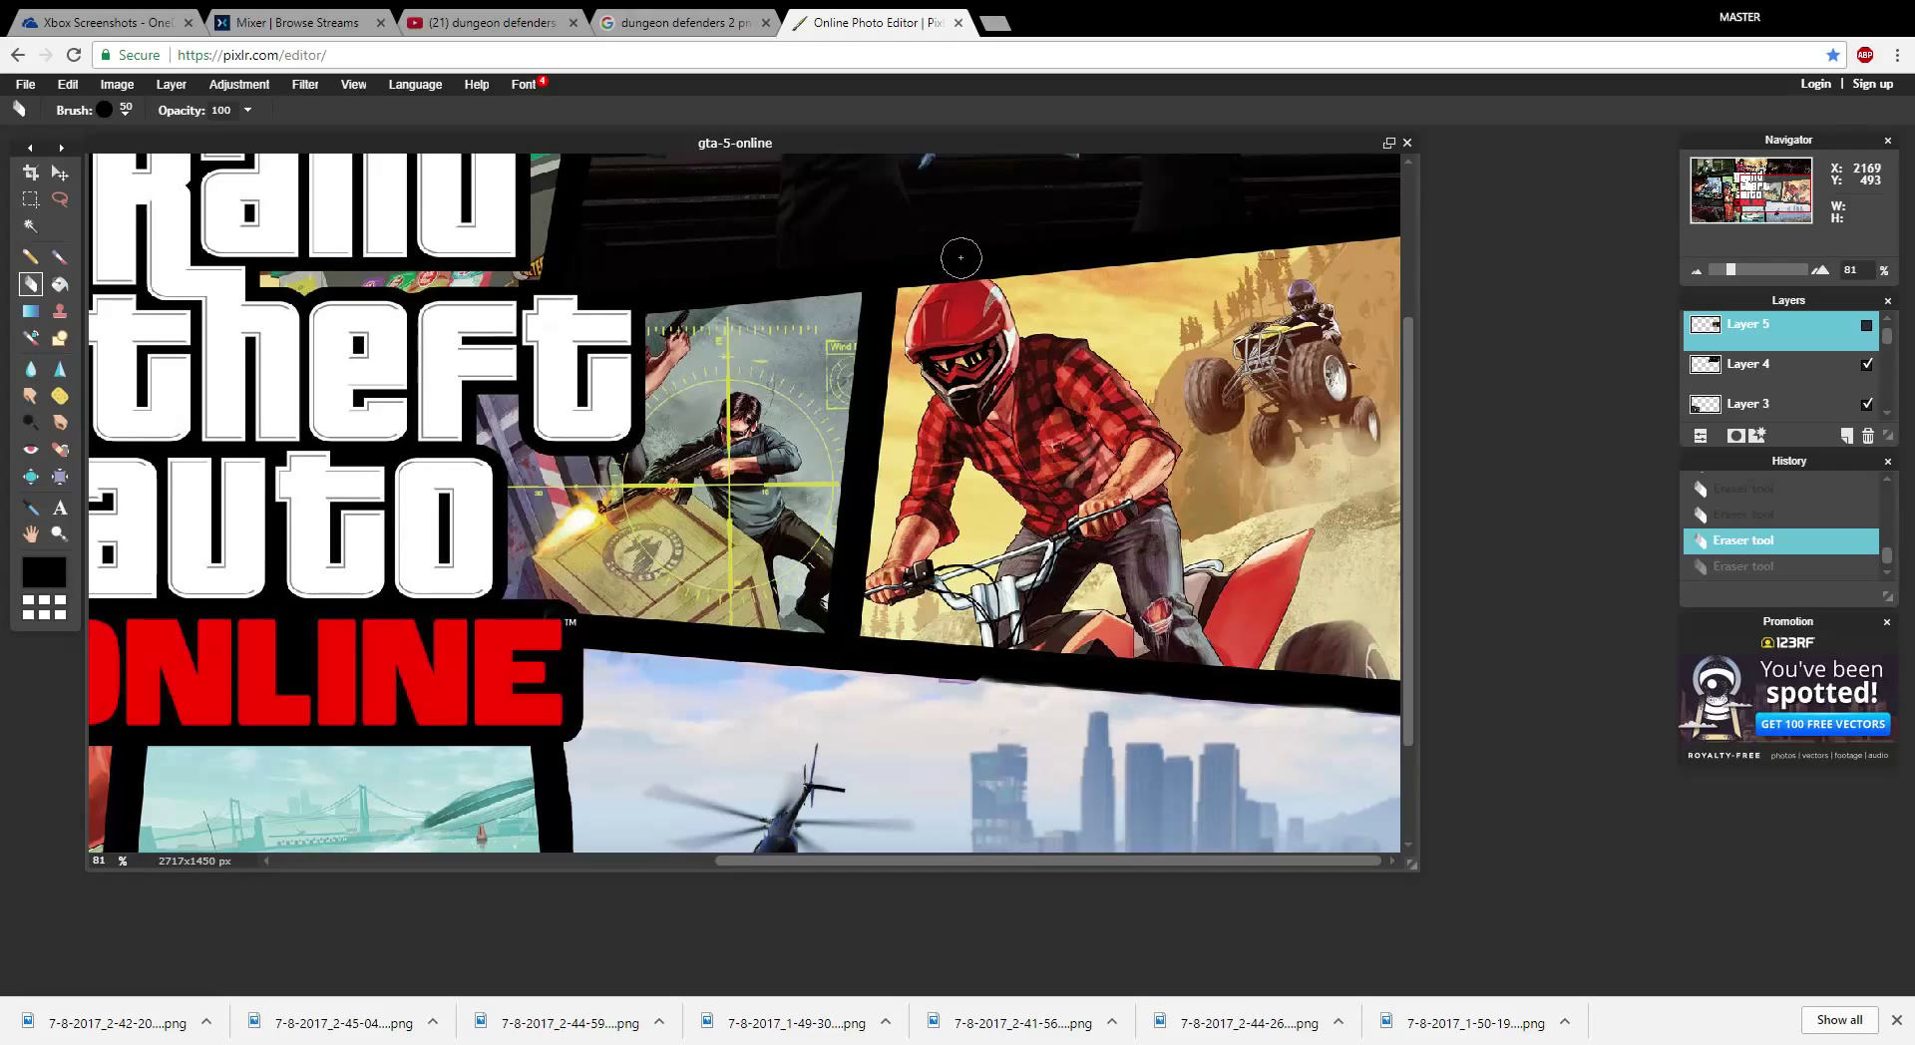
click(1067, 250)
key(ctrl+z)
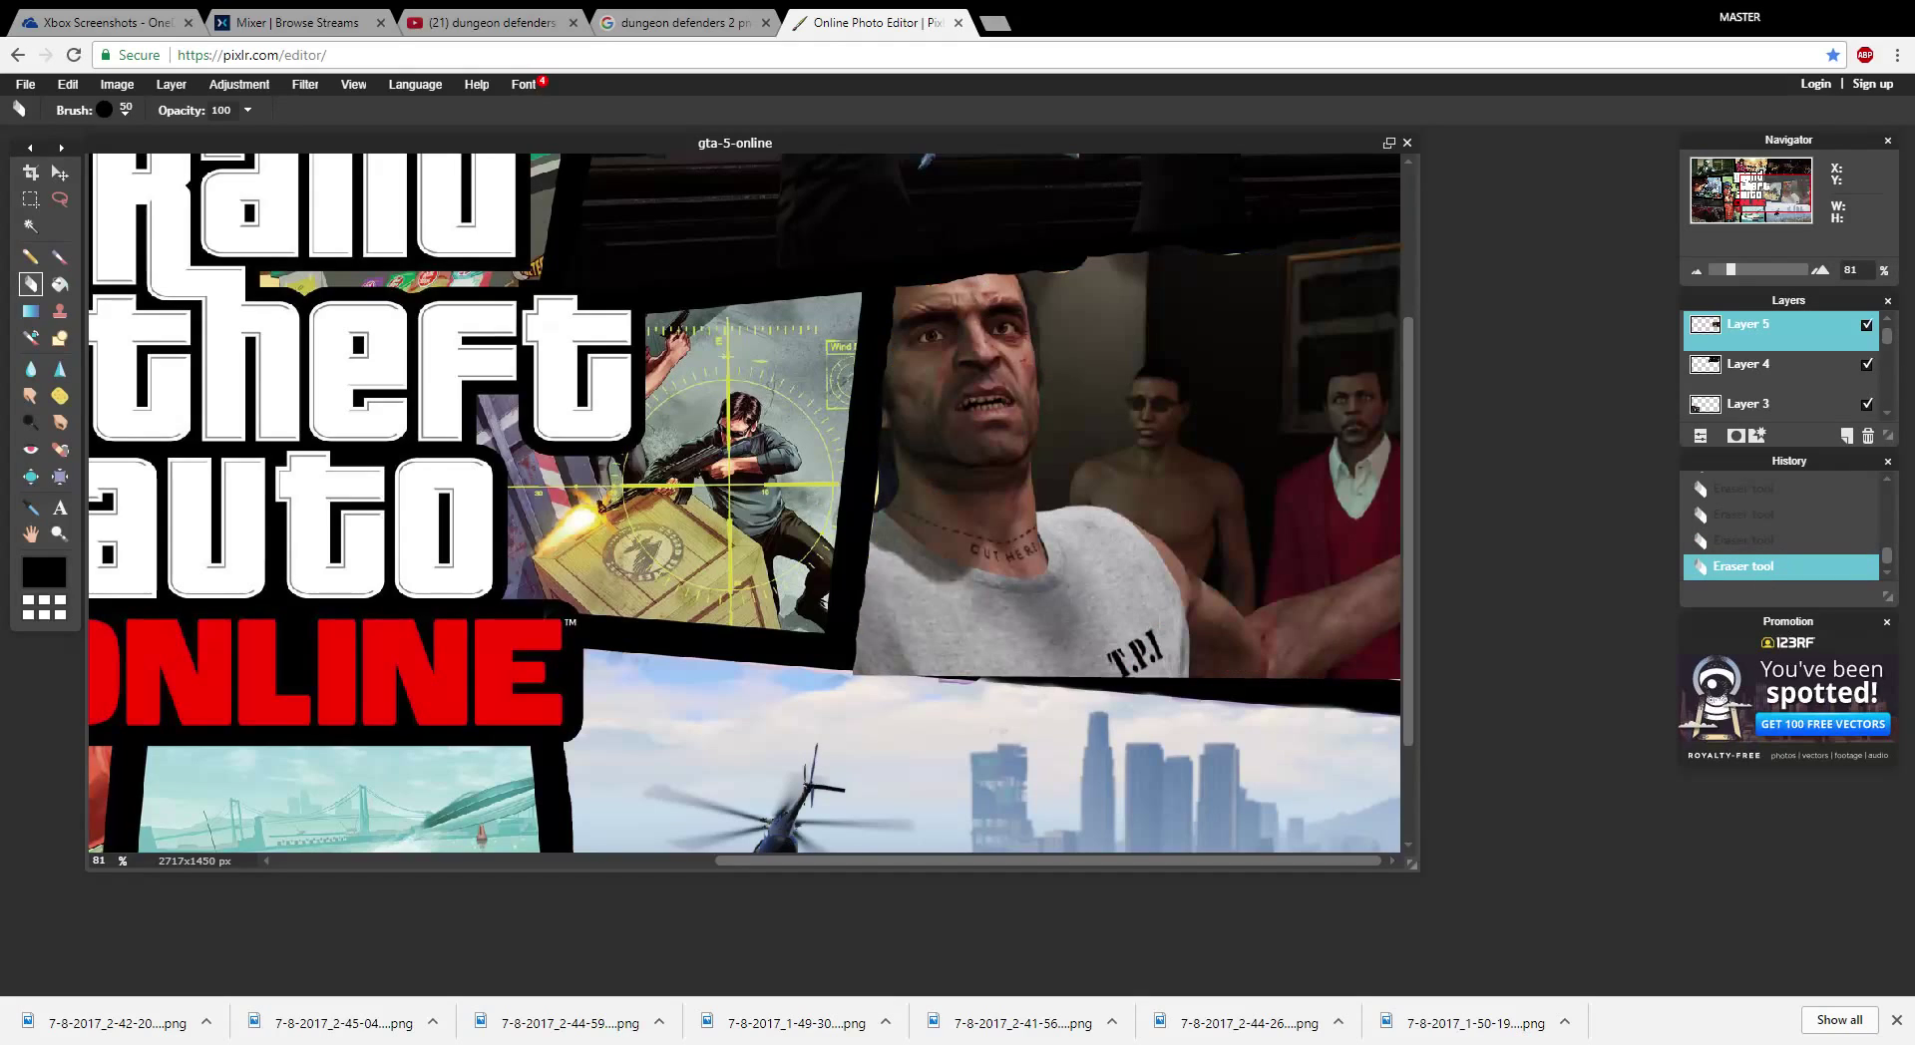
key(ctrl+y)
key(ctrl+z)
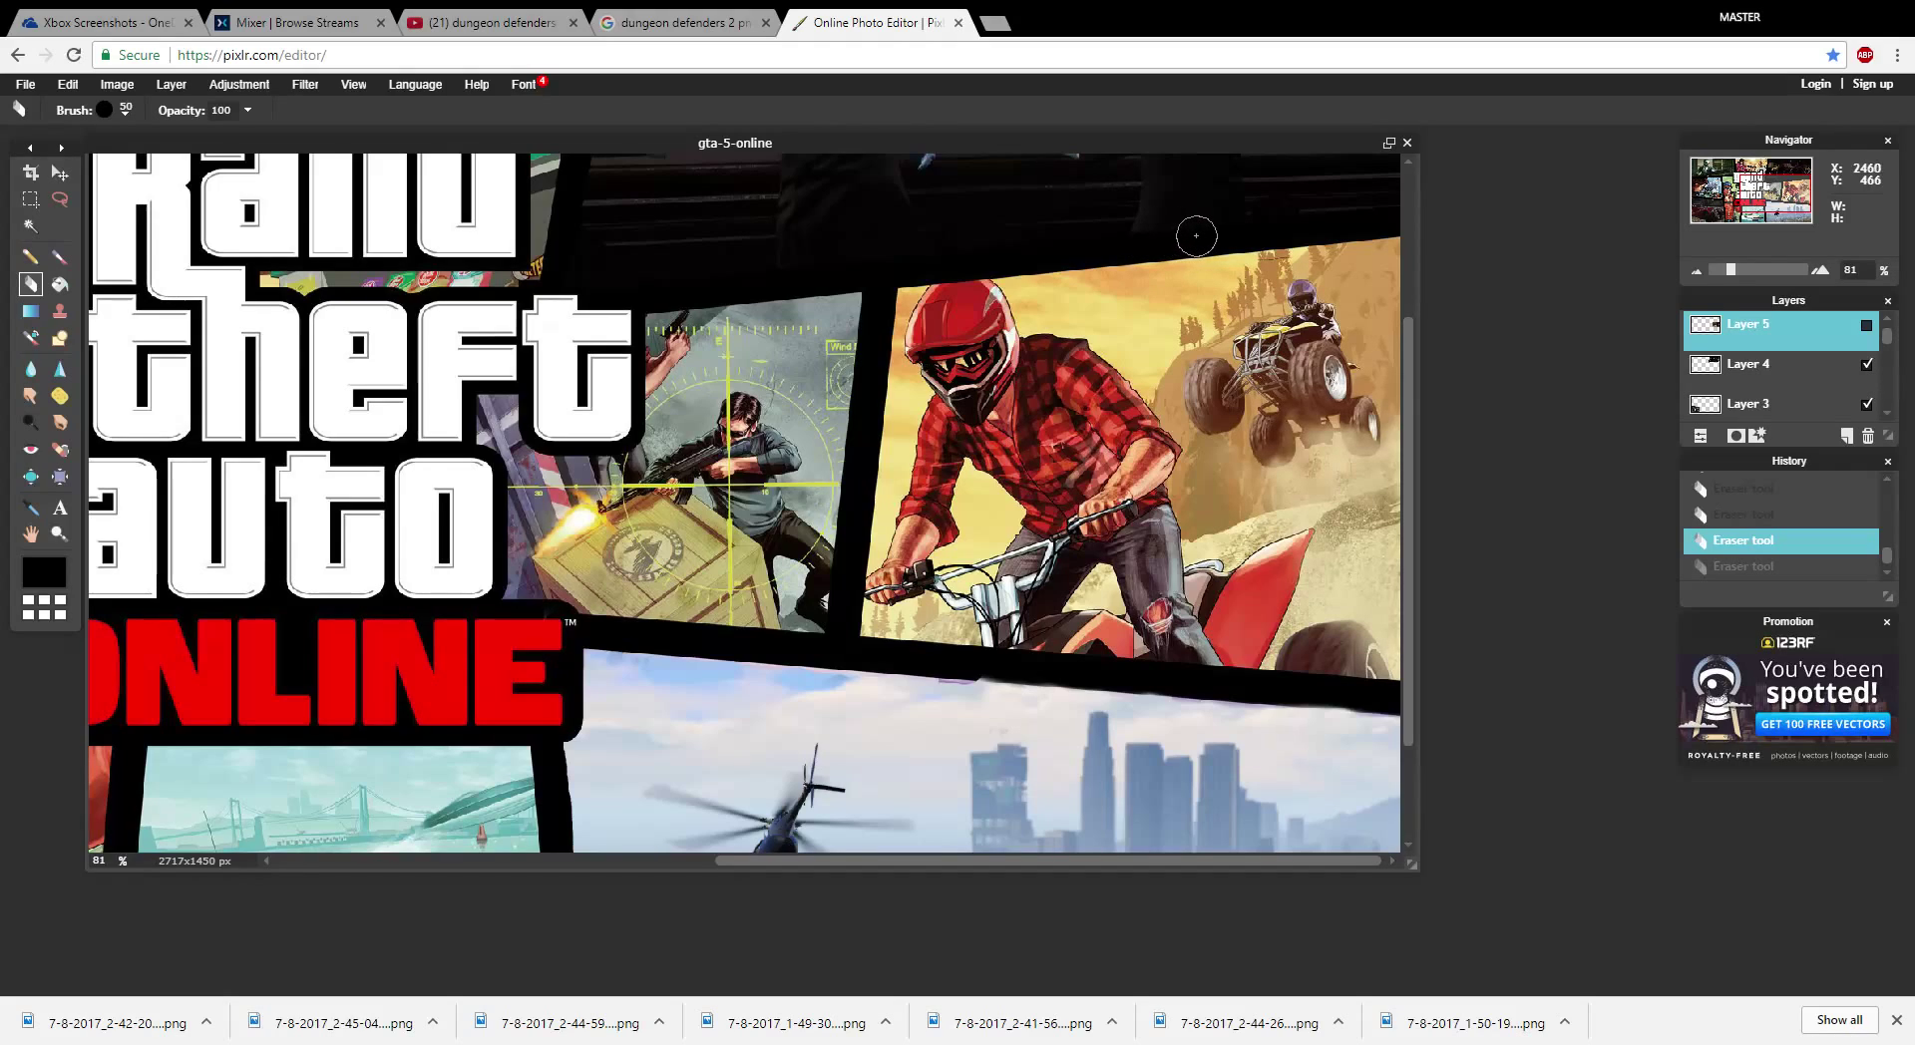
- Erase Layer 5 along the black borders above and below the motocross panel while it is hidden, and show the layer again
drag(1212, 235, 1292, 235)
click(1866, 325)
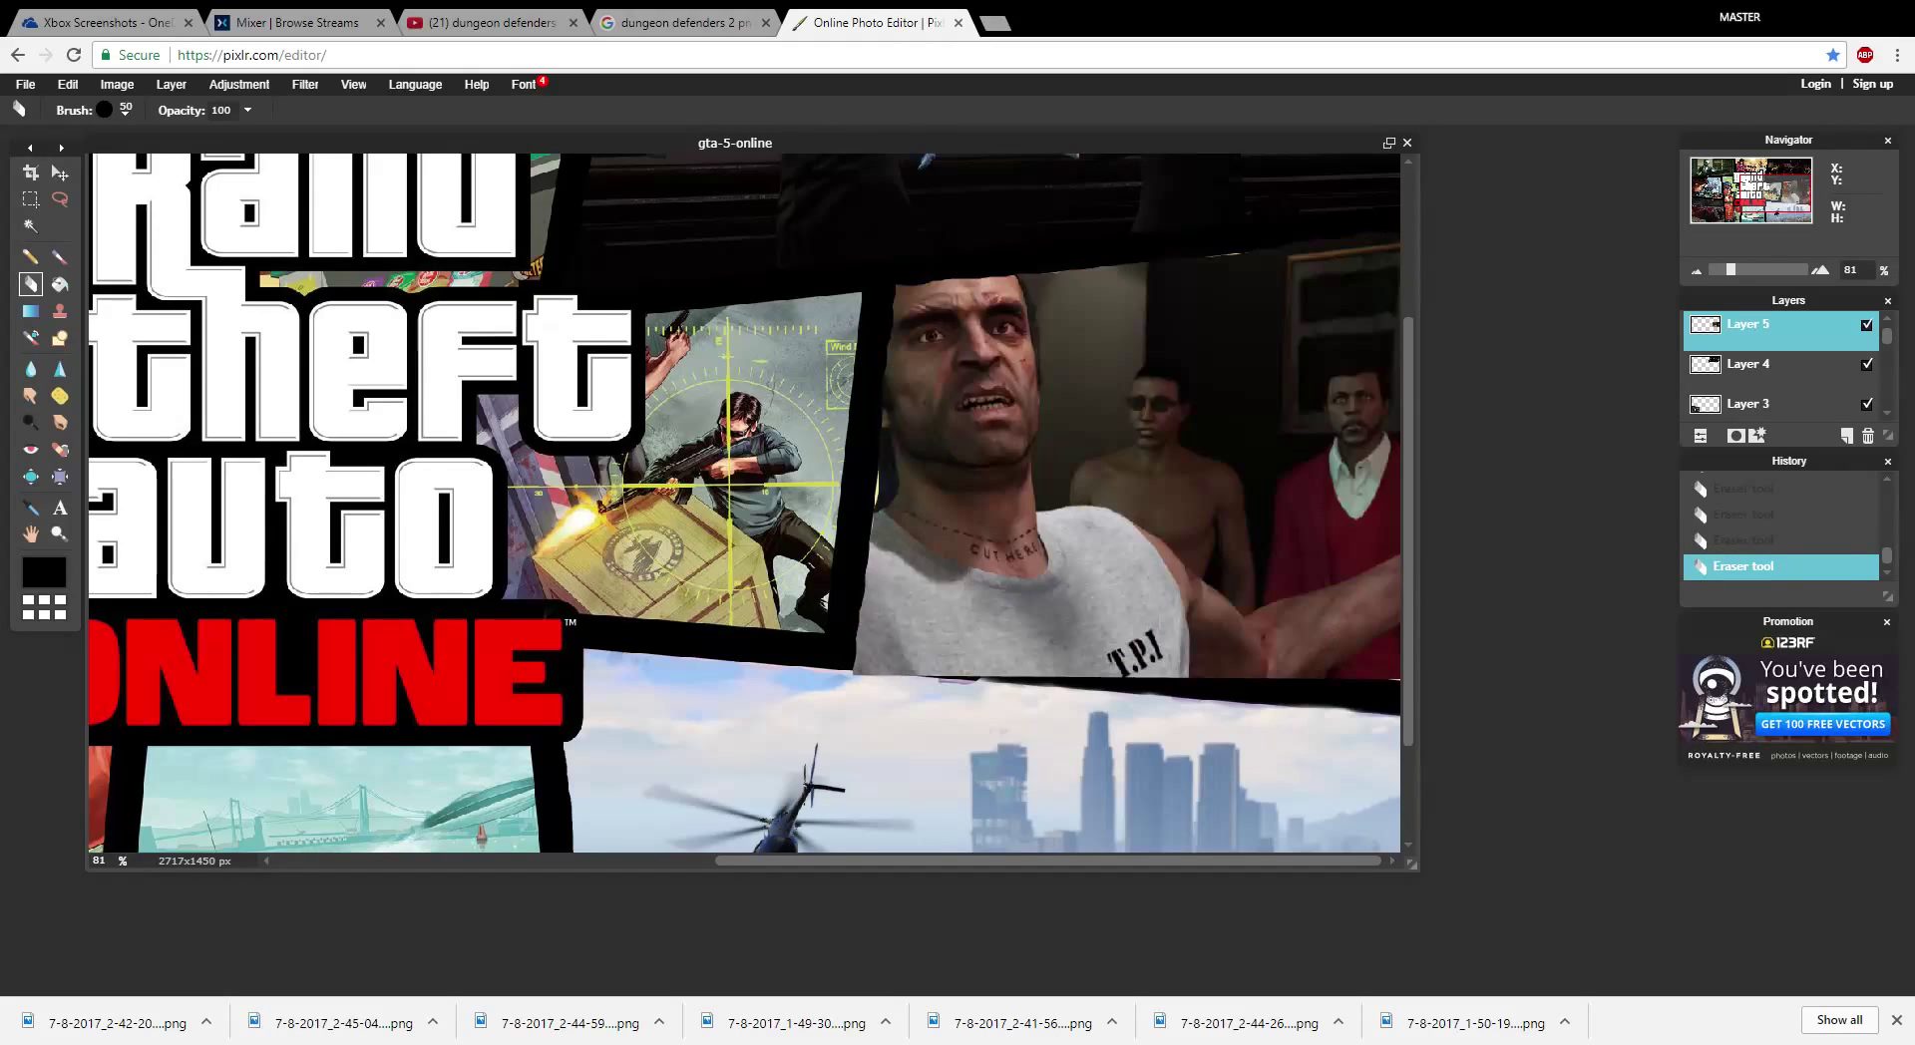
click(1866, 325)
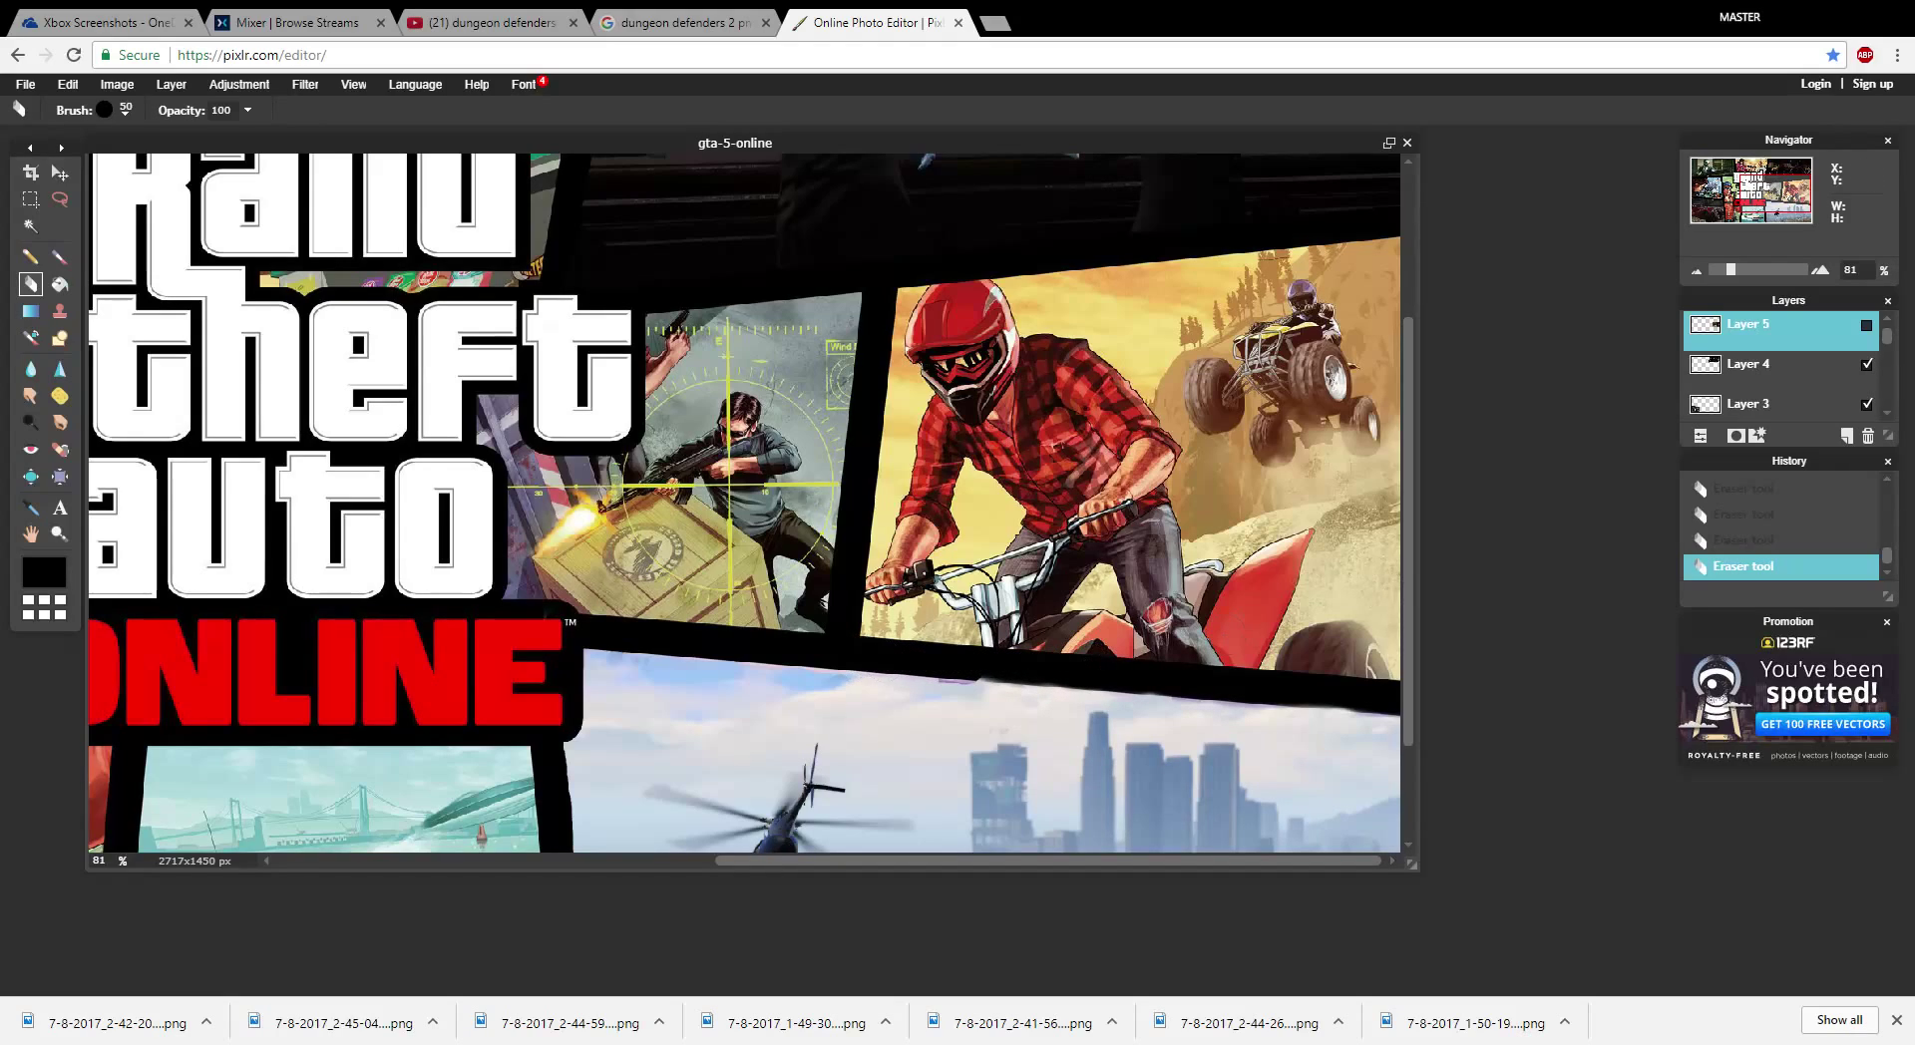
click(1867, 325)
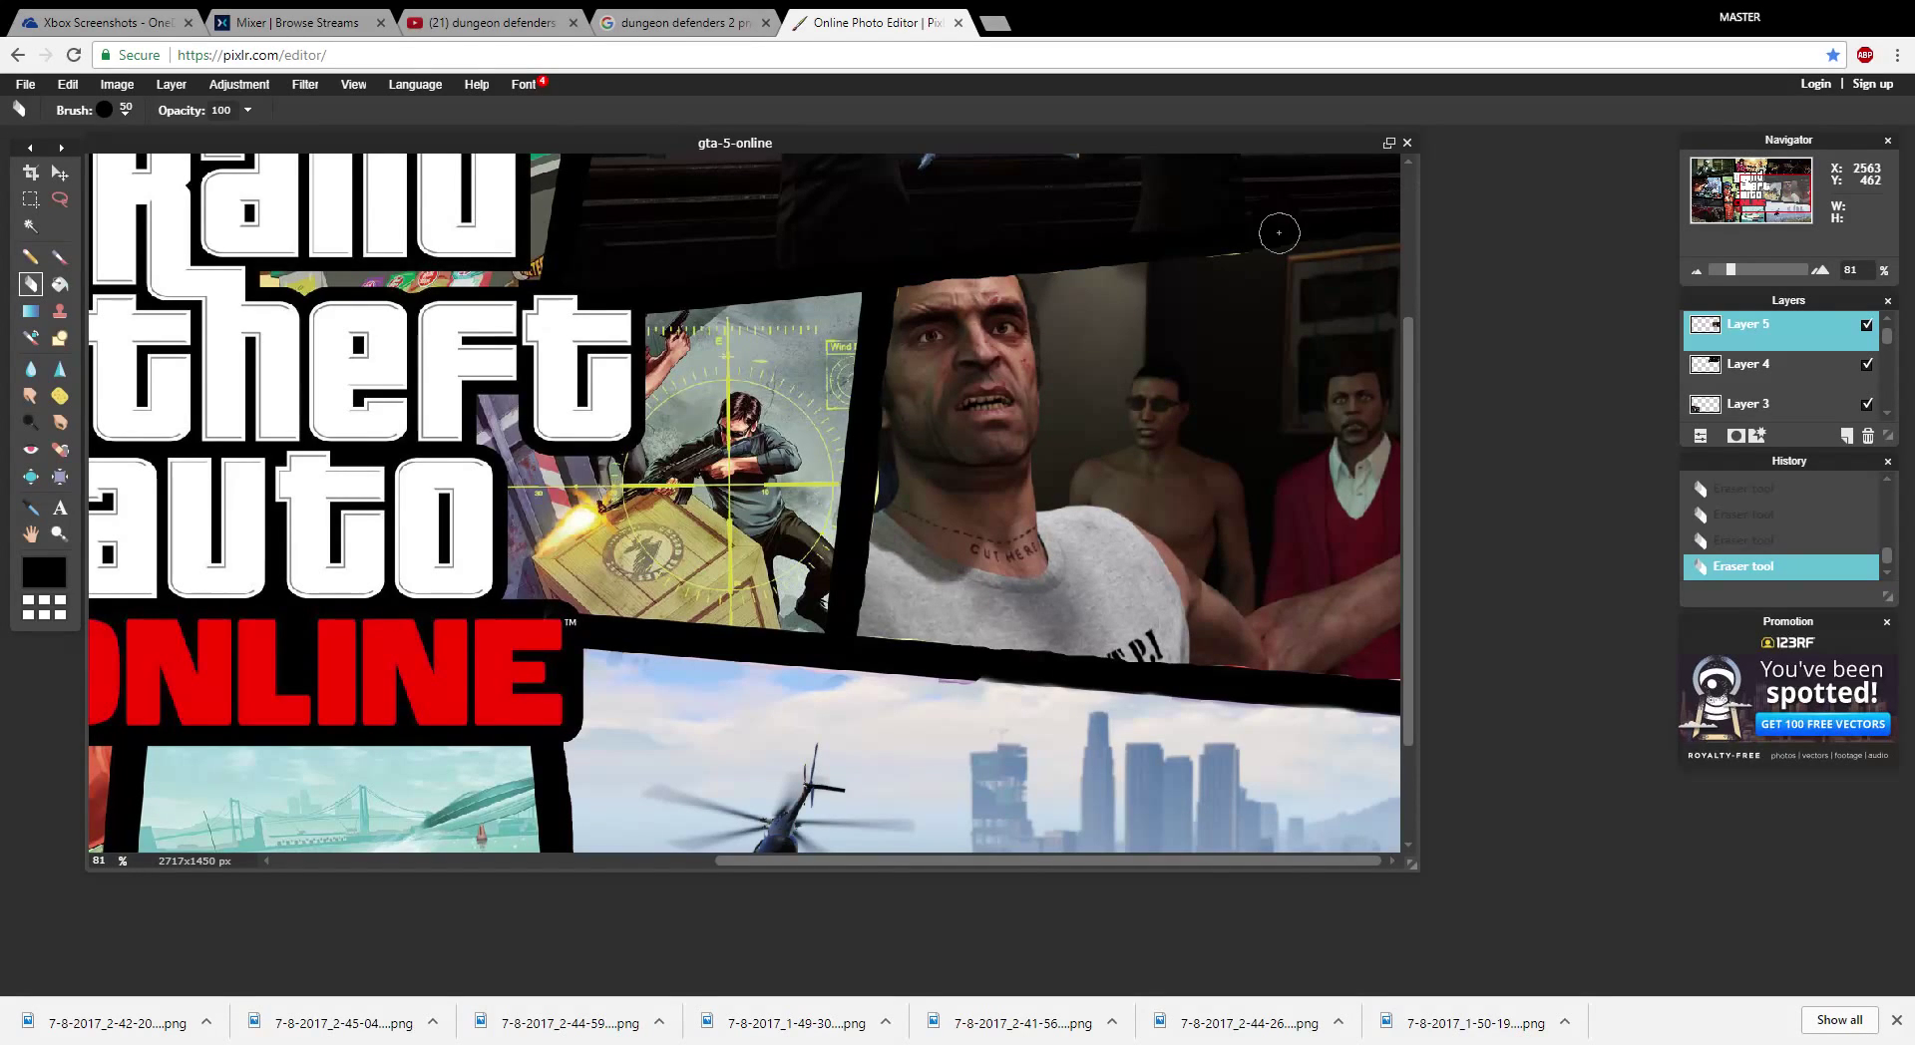
click(1866, 326)
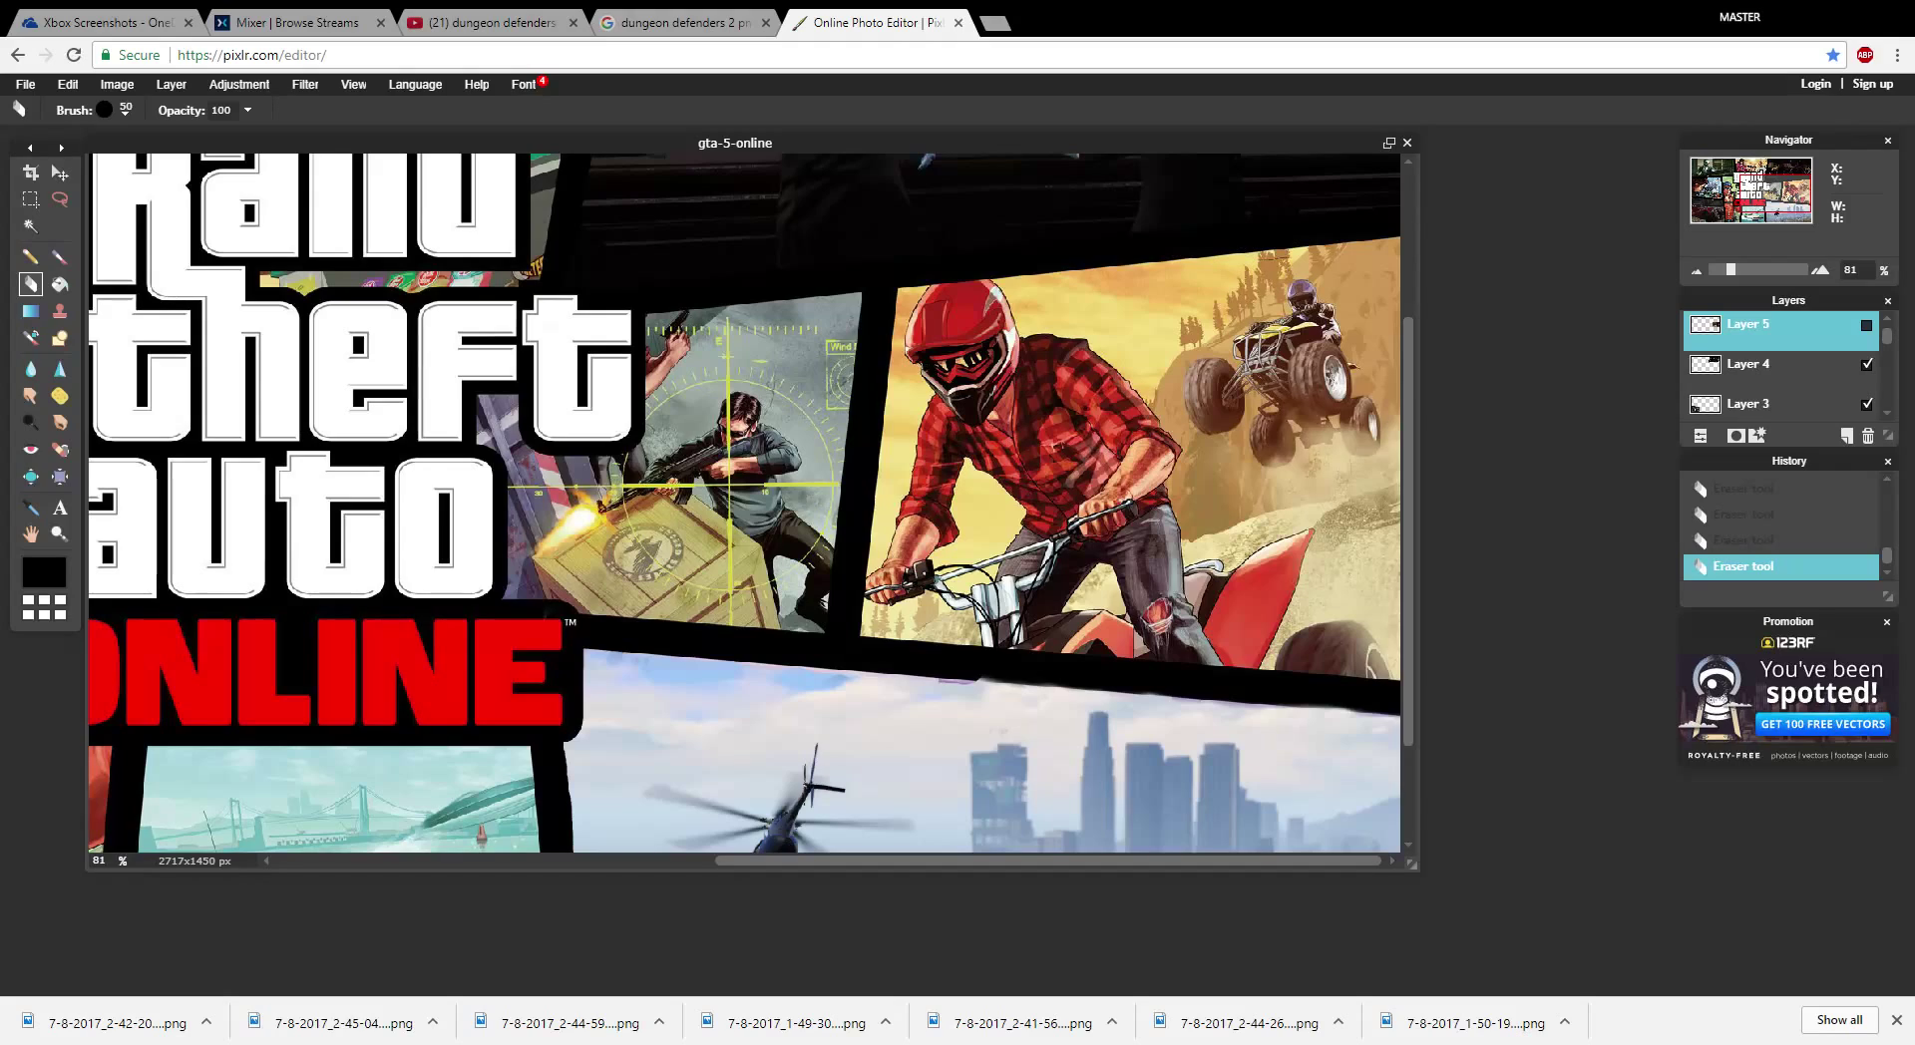
click(1866, 324)
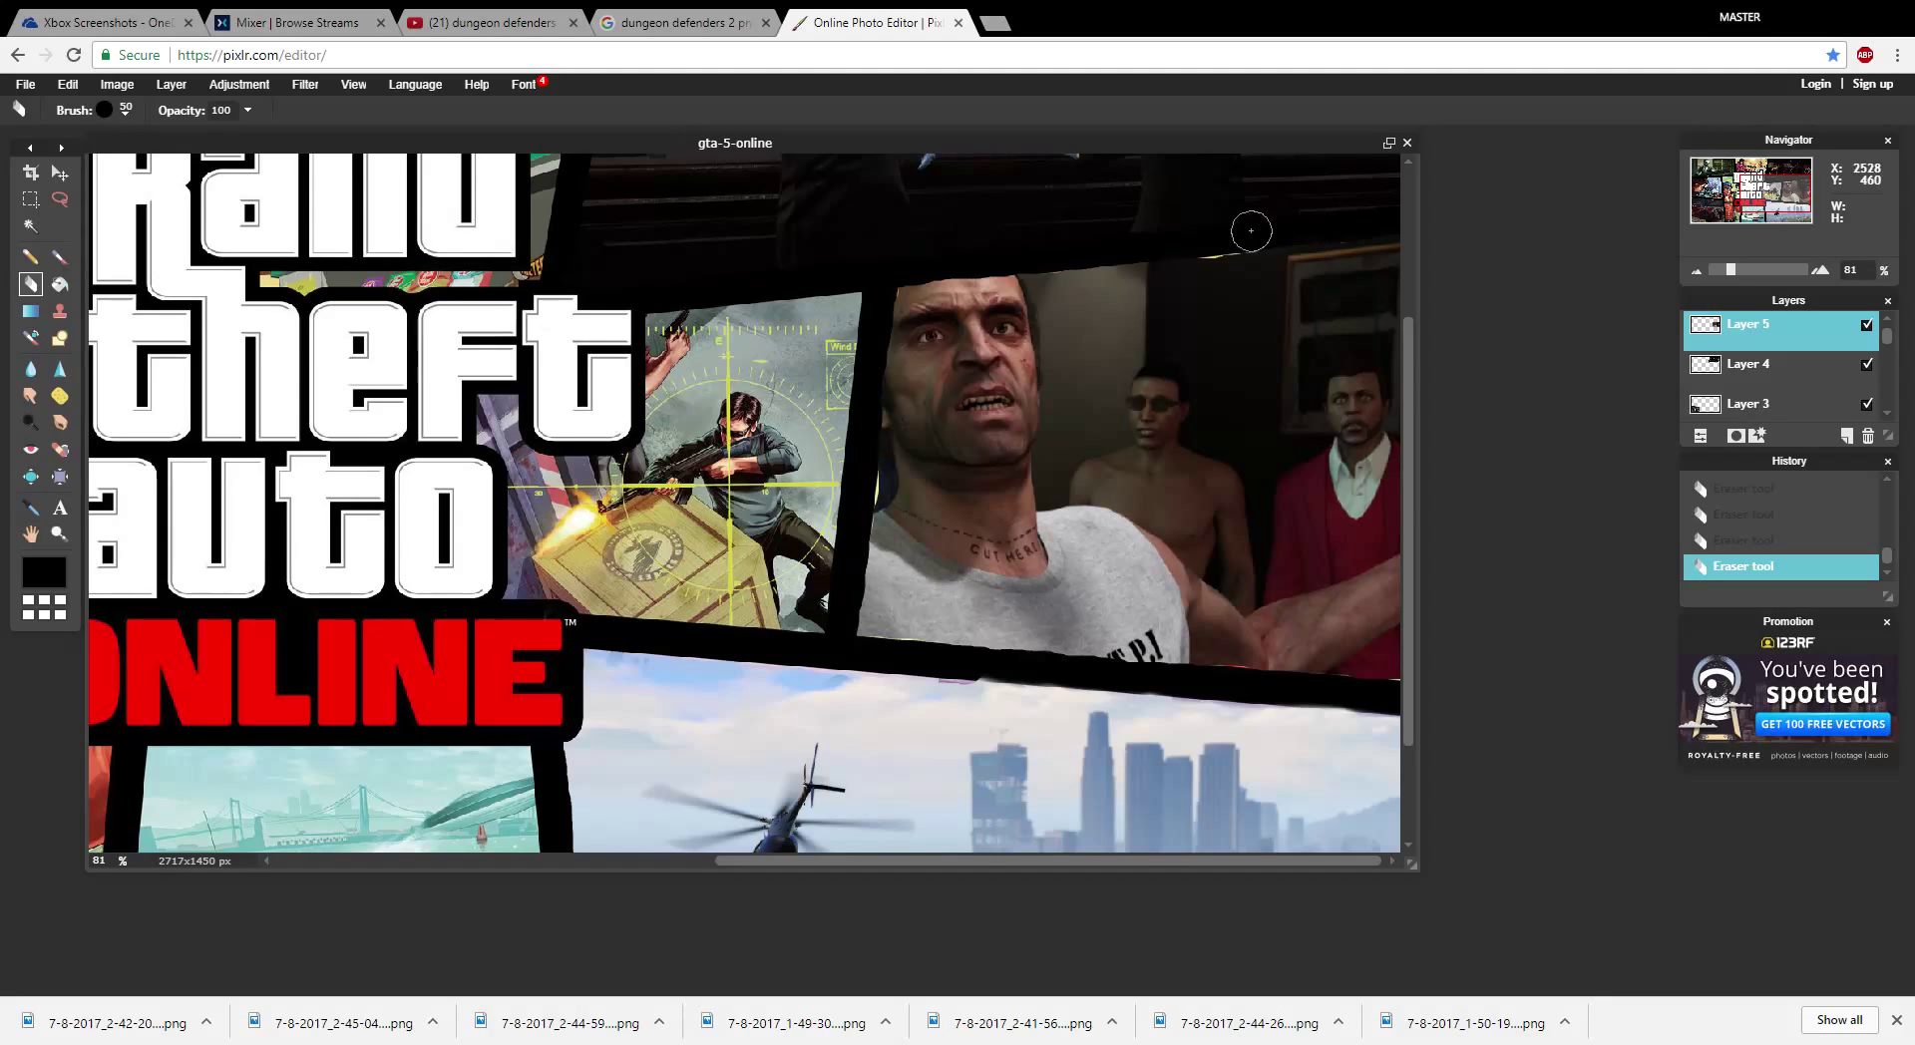
- Erase a bit more of Layer 5 near the right end of the upper border, comparing the stroke with undo and redo
mouse_move(1251, 232)
mouse_down()
mouse_move(1347, 221)
mouse_move(1324, 269)
mouse_move(1311, 253)
mouse_up()
key(ctrl+z)
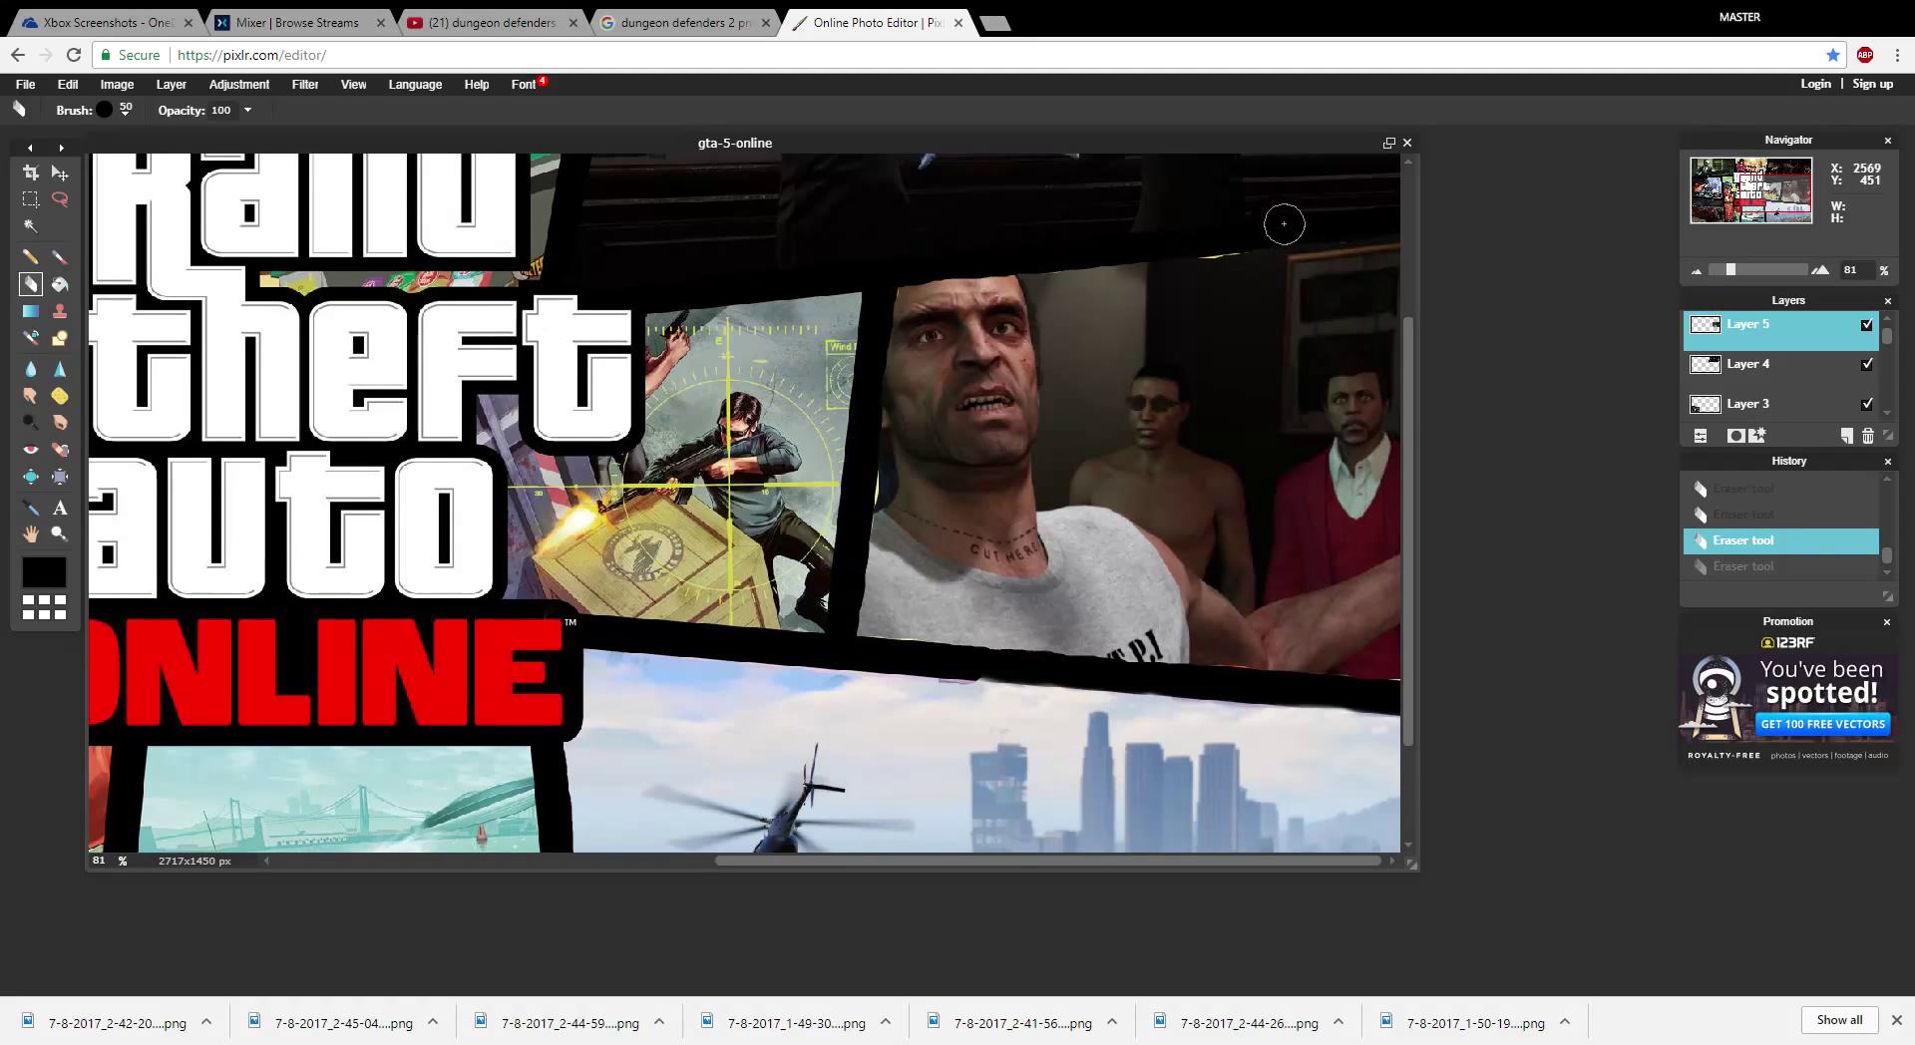
key(ctrl+y)
scroll(1119, 423, down, 6)
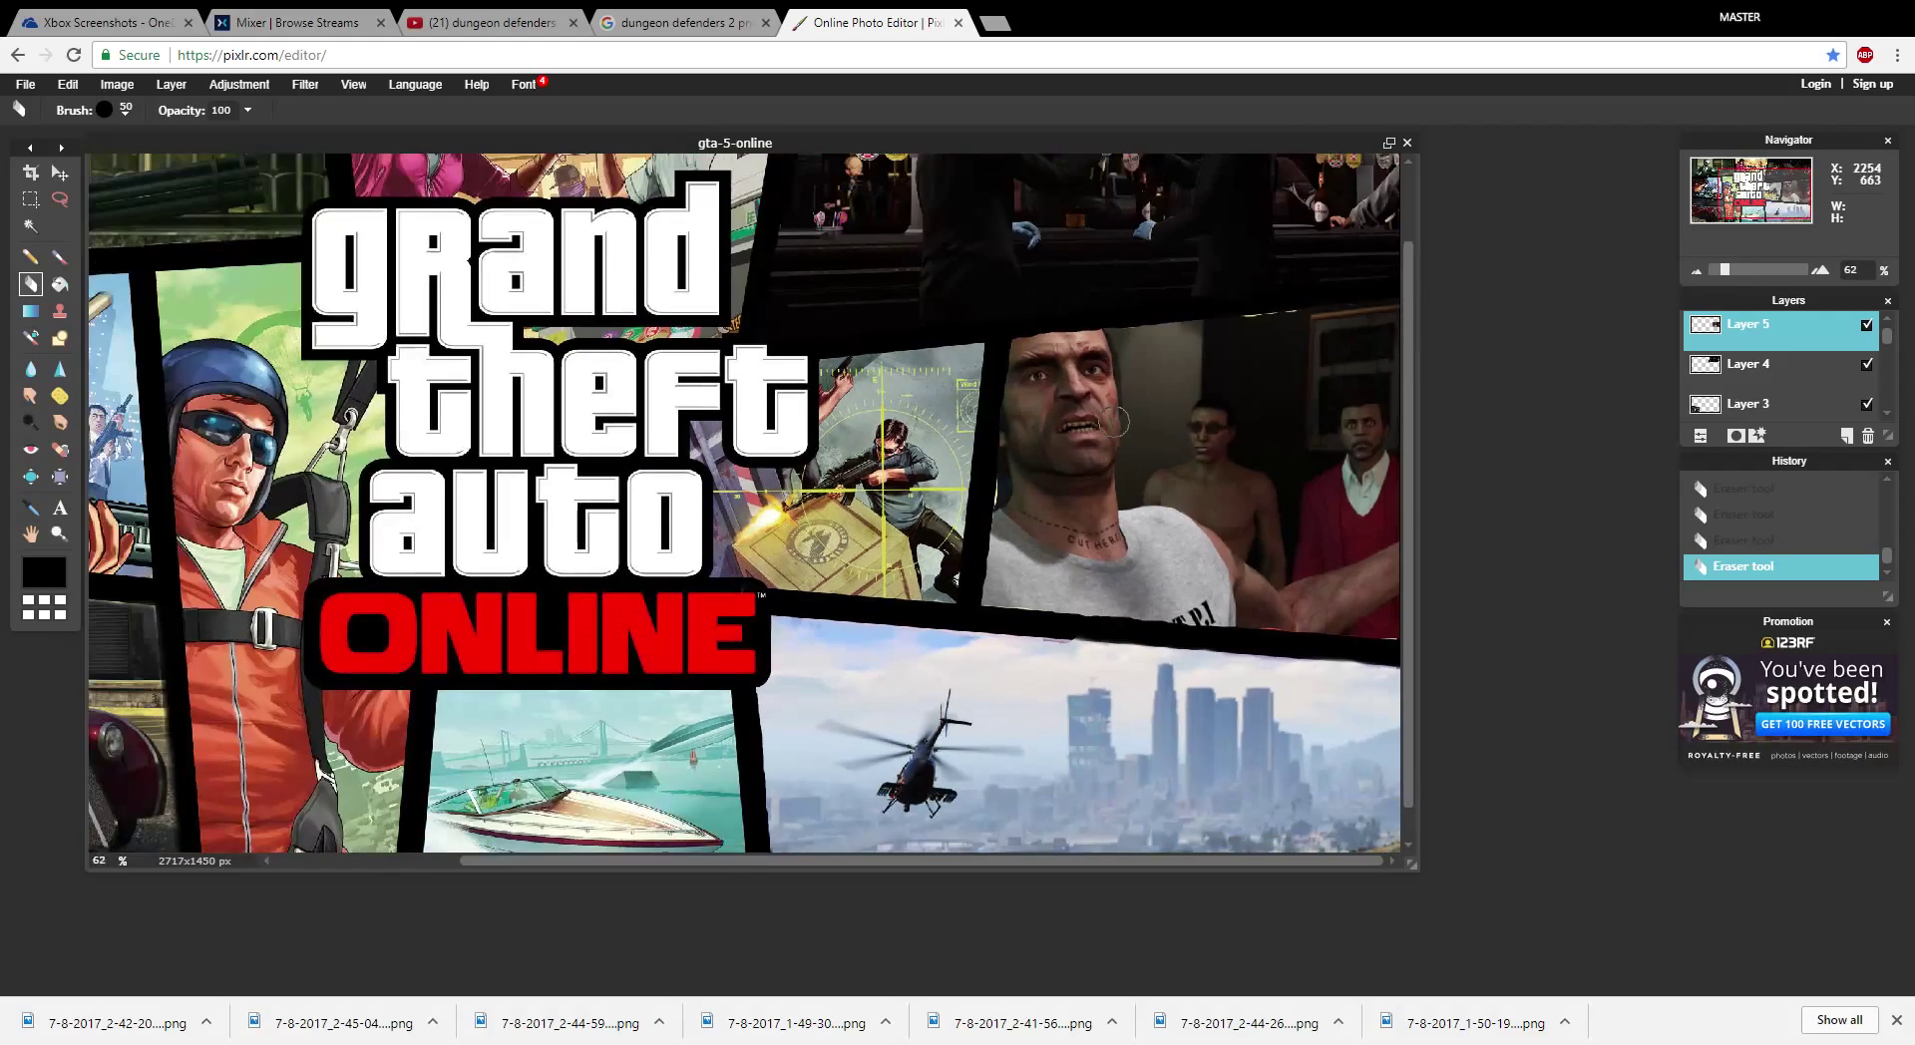
scroll(1115, 414, up, 1)
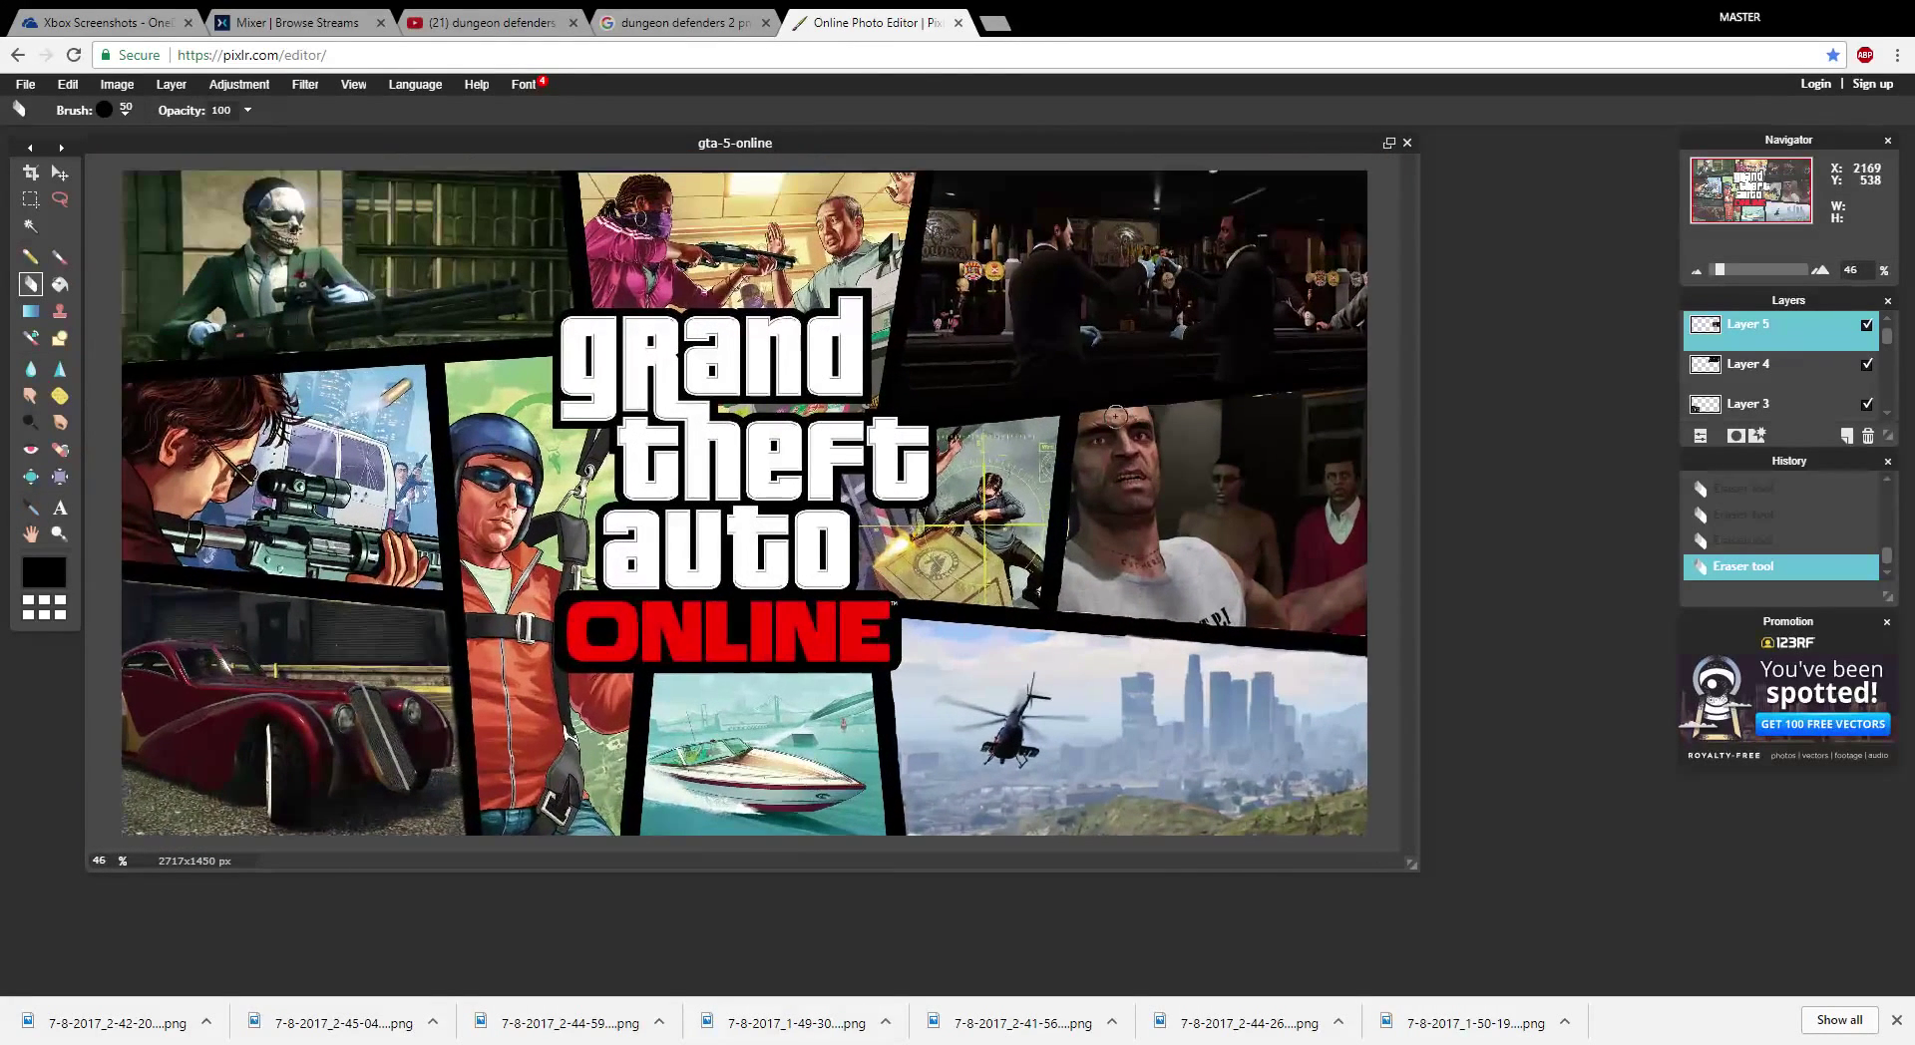
scroll(1115, 415, up, 1)
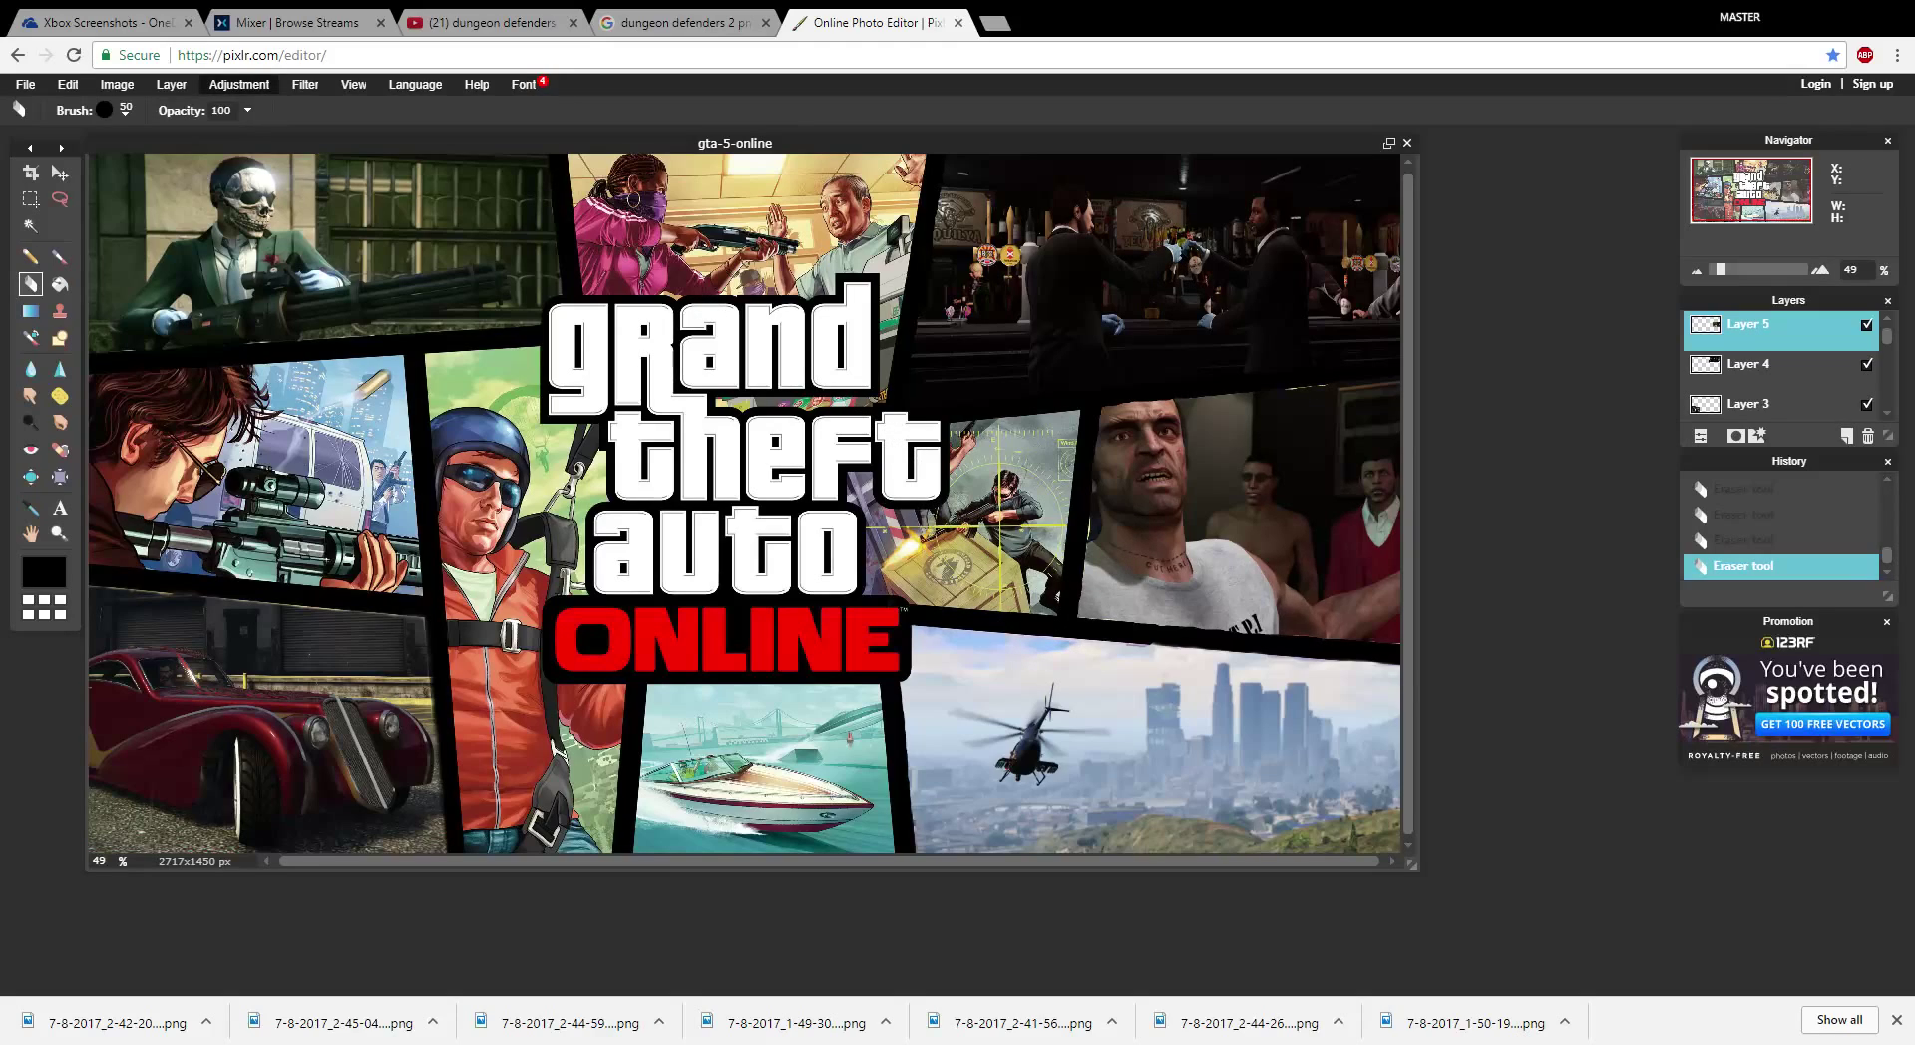
click(172, 84)
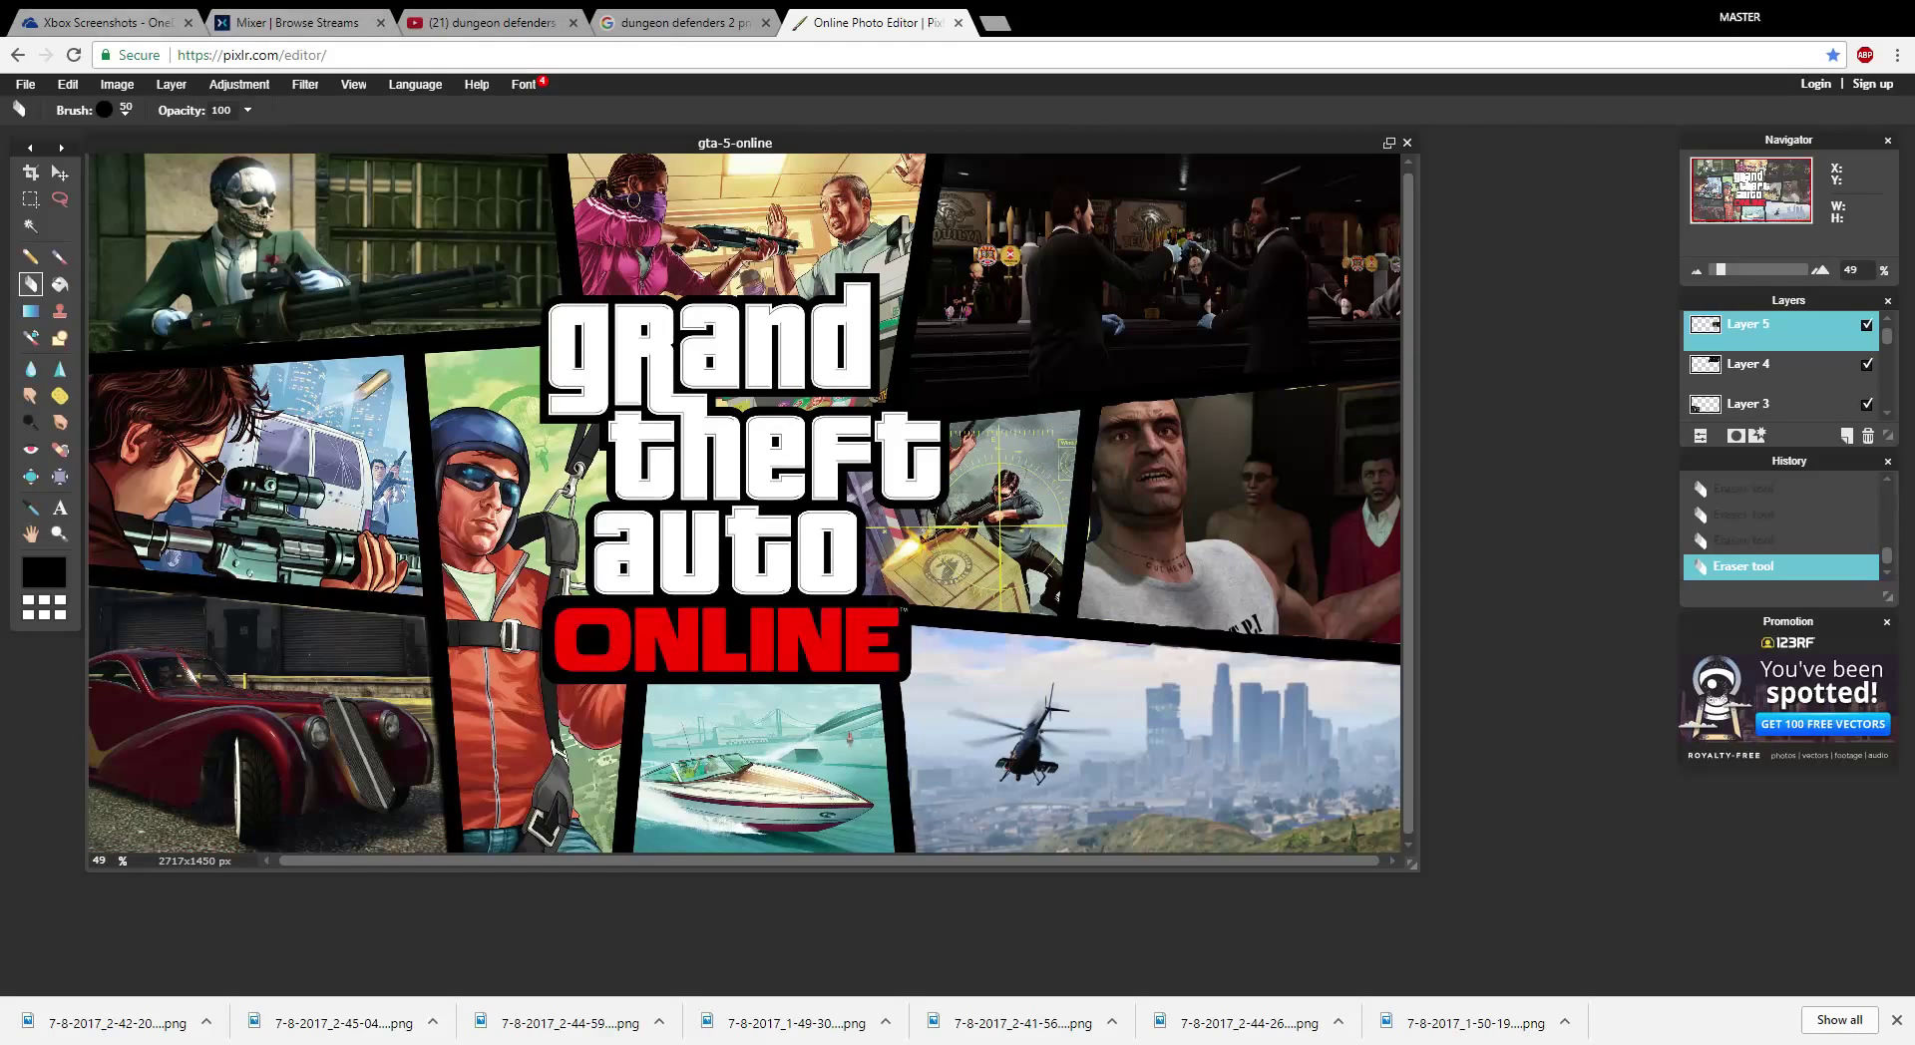
key(ctrl+1)
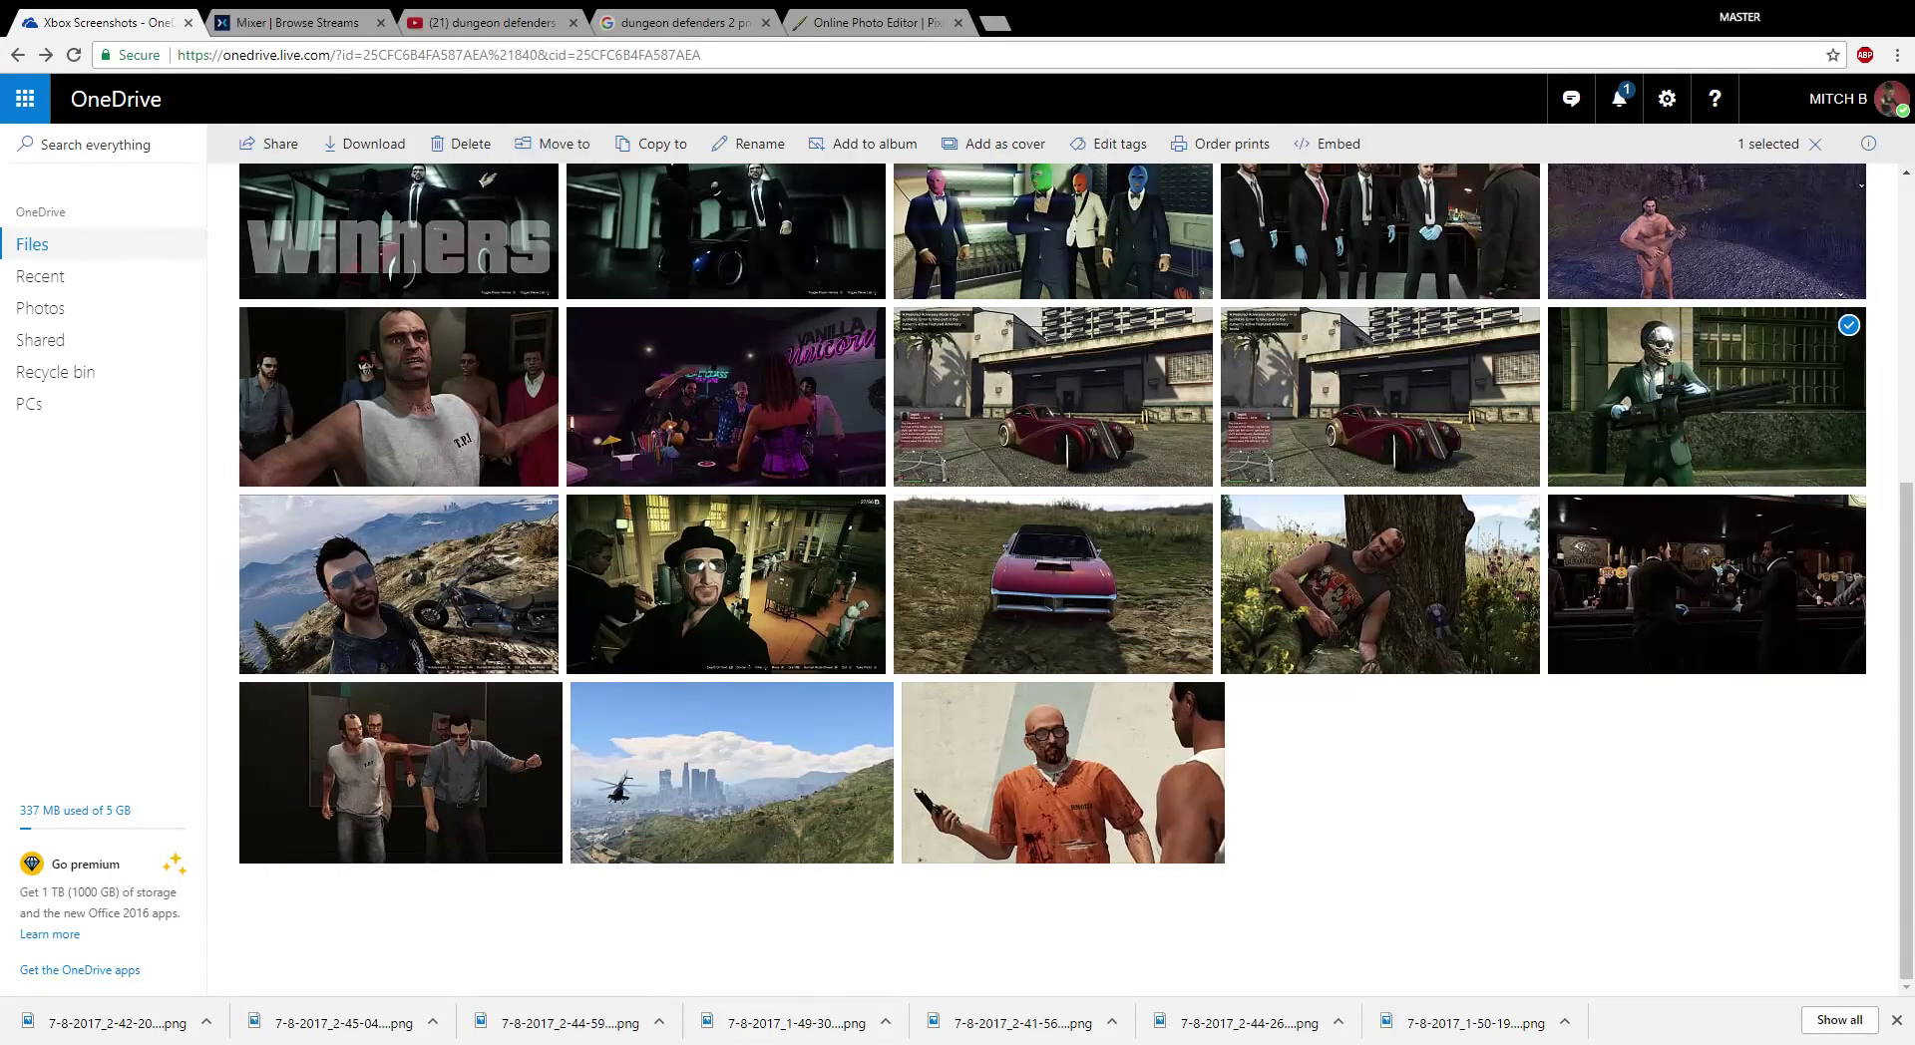
key(ctrl+3)
key(ctrl+Tab)
key(ctrl+Tab)
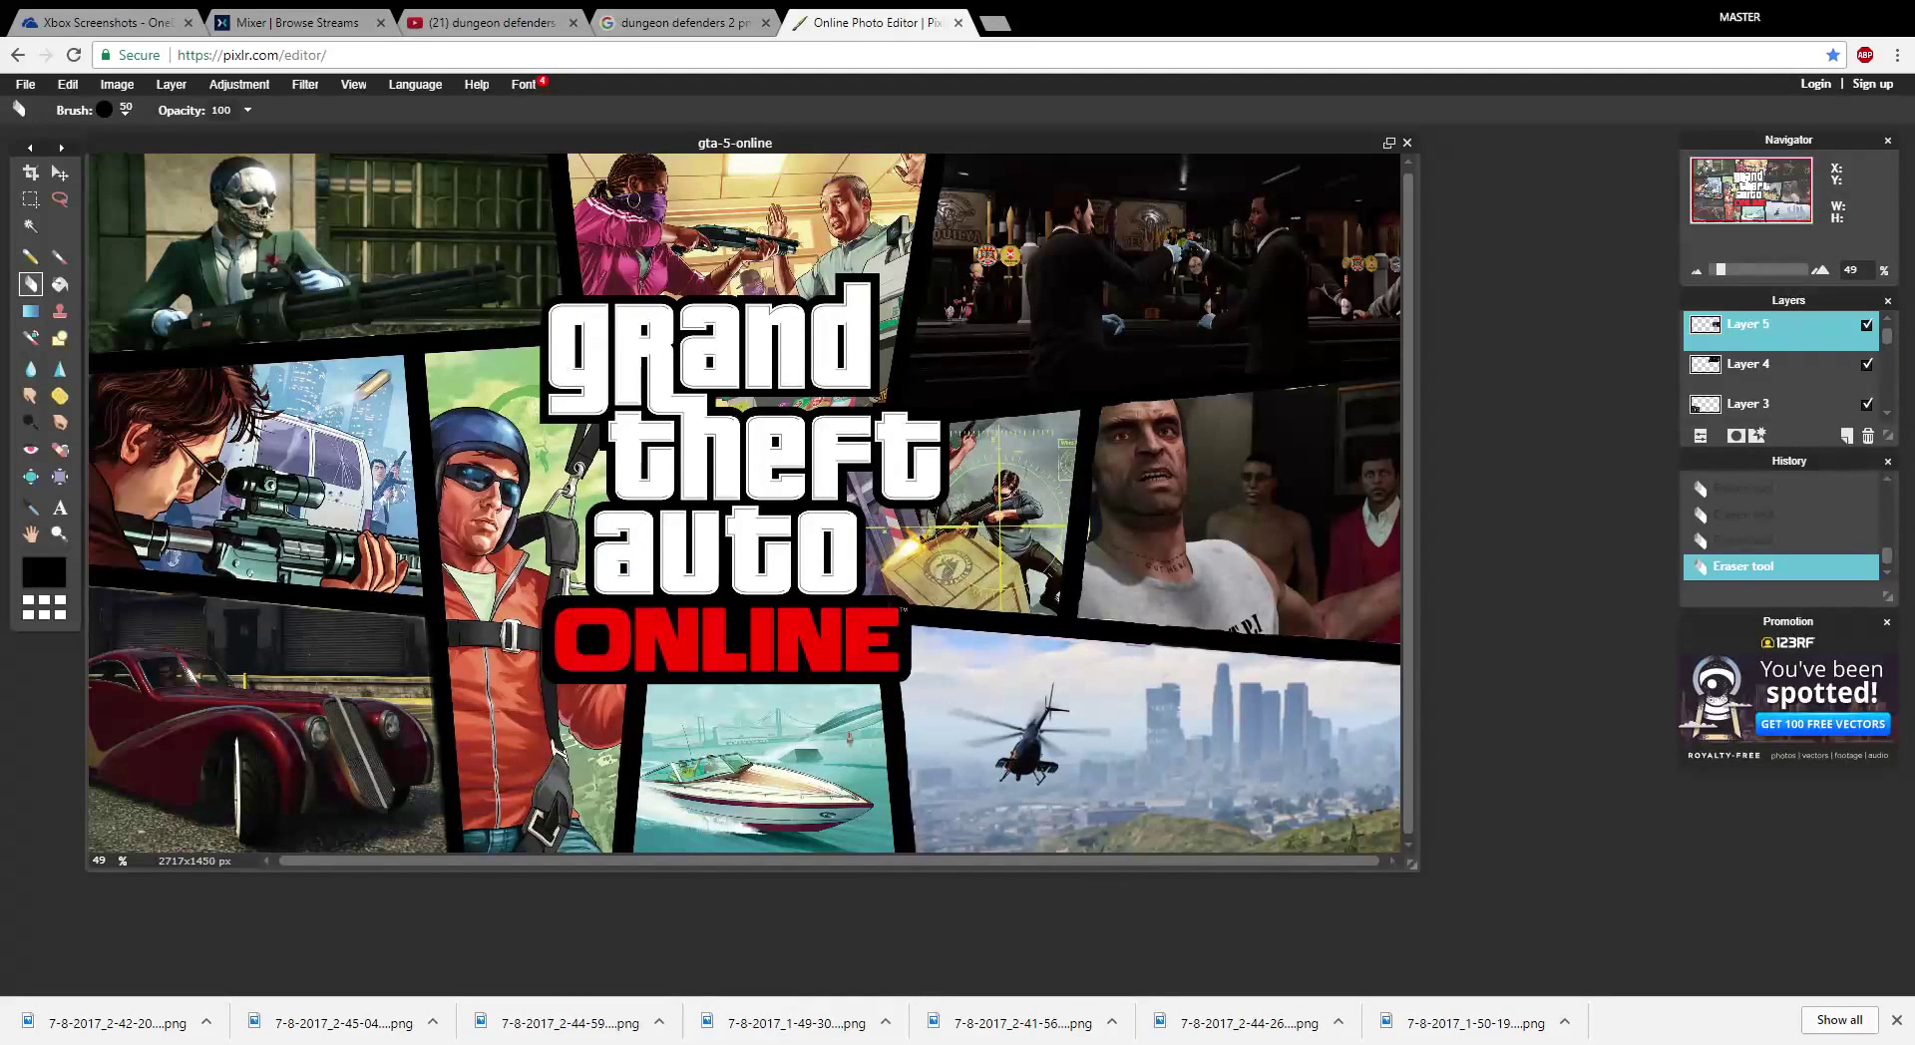
click(172, 84)
click(212, 172)
- Switch to OneDrive and download the 7-8-2017_2-44-51_PM screenshot of the man in the white tank top pushing another man
key(ctrl+1)
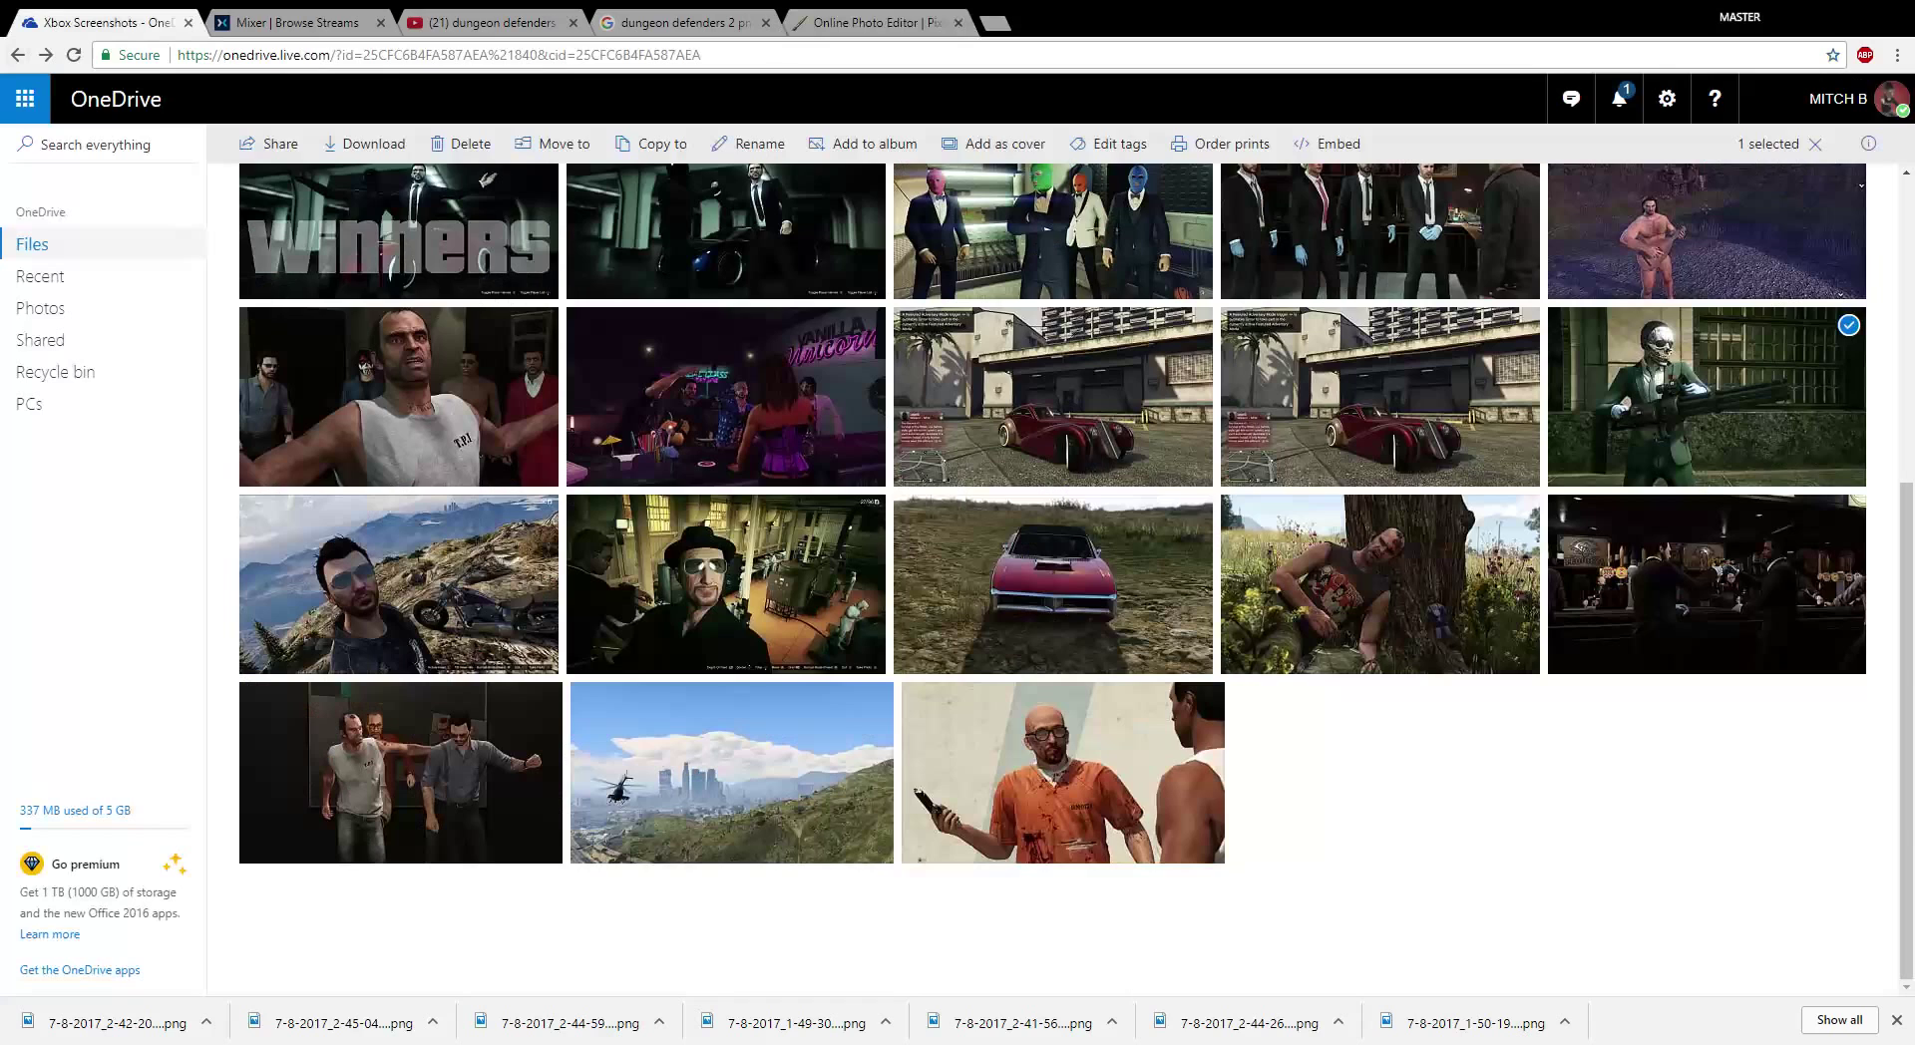
click(399, 773)
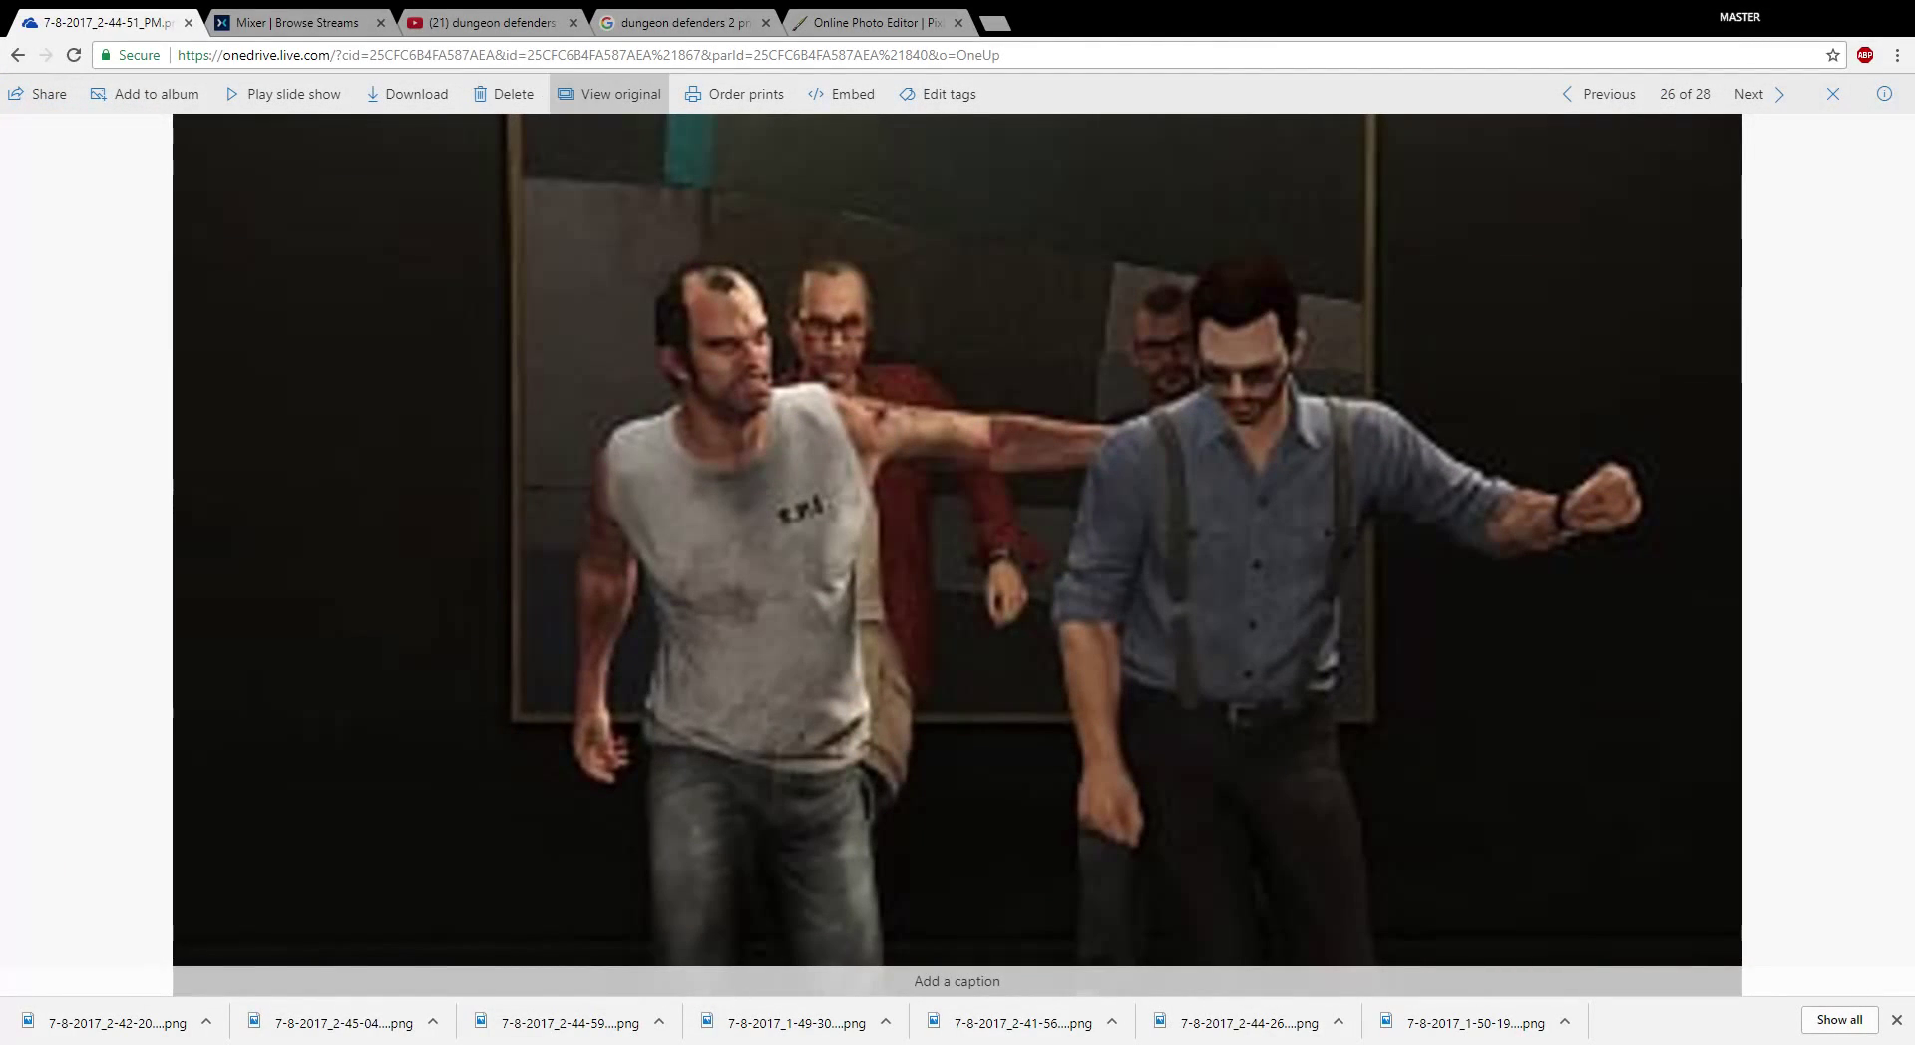
click(407, 94)
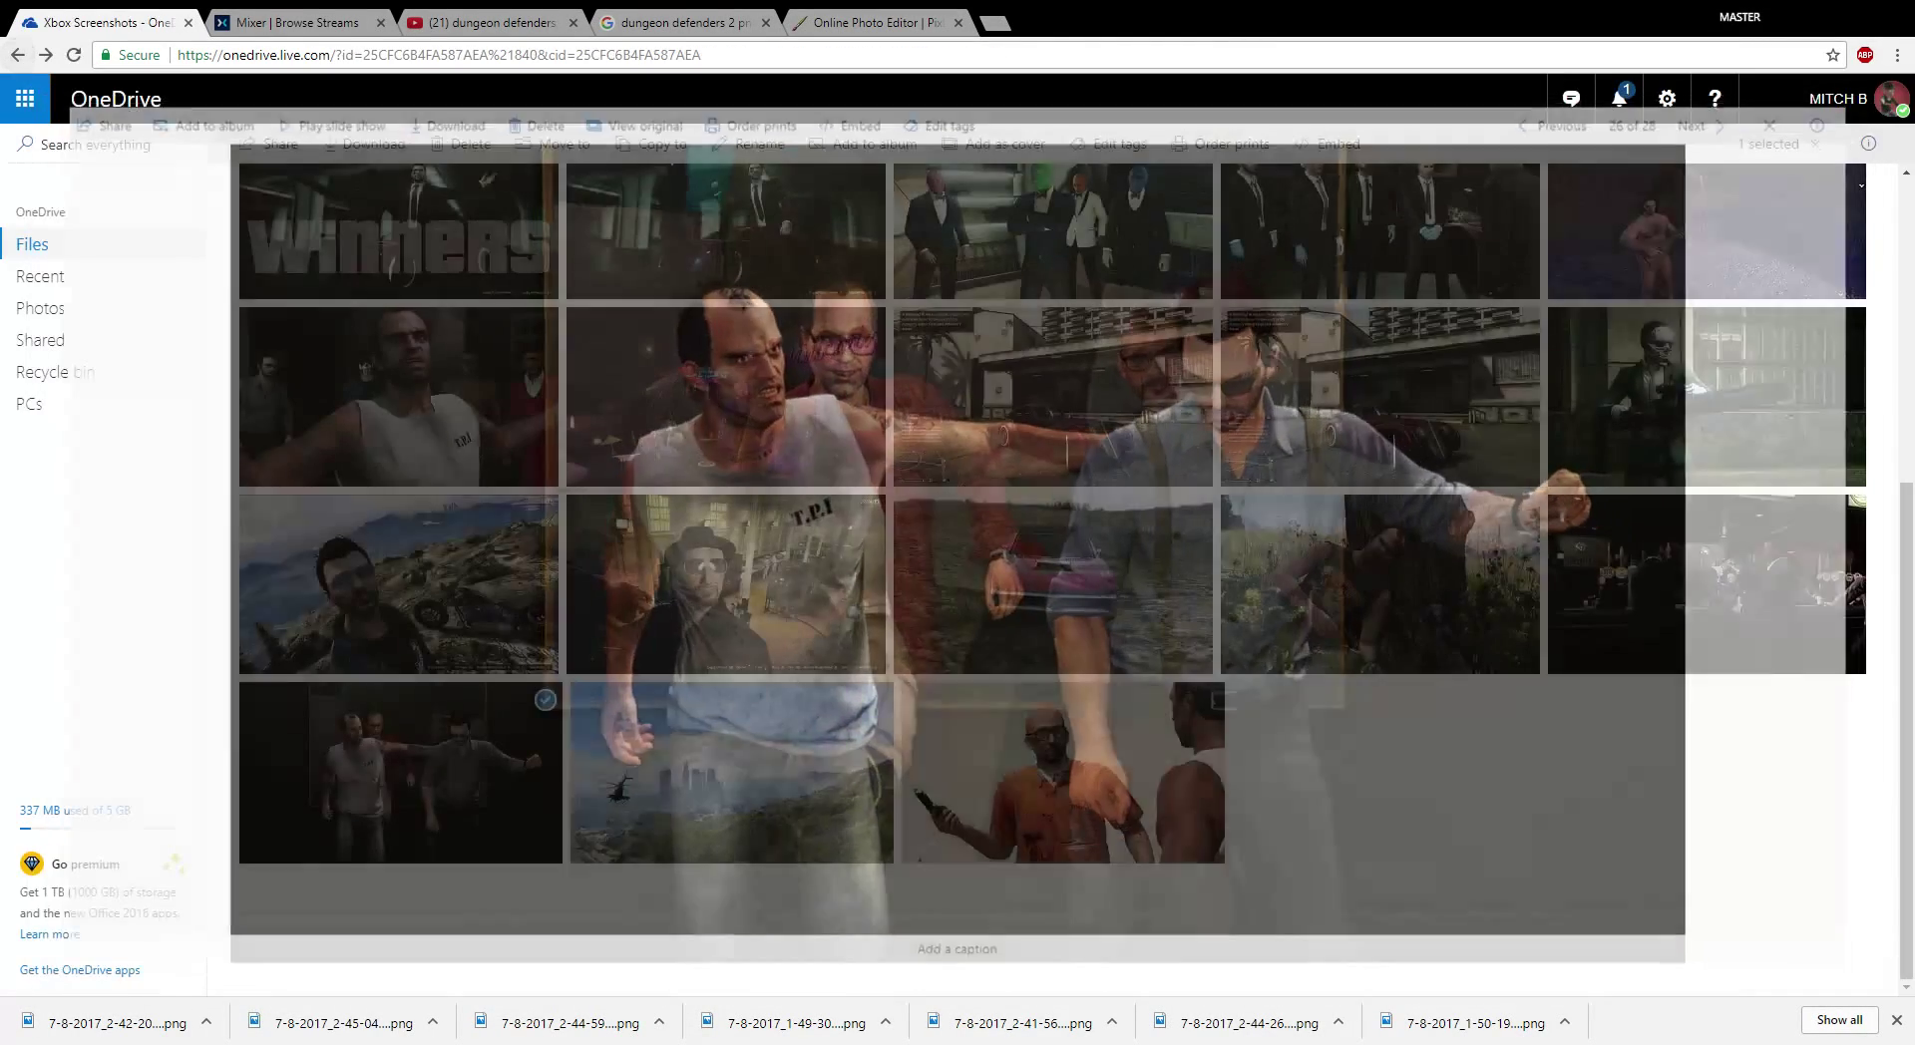
scroll(1053, 369, up, 1)
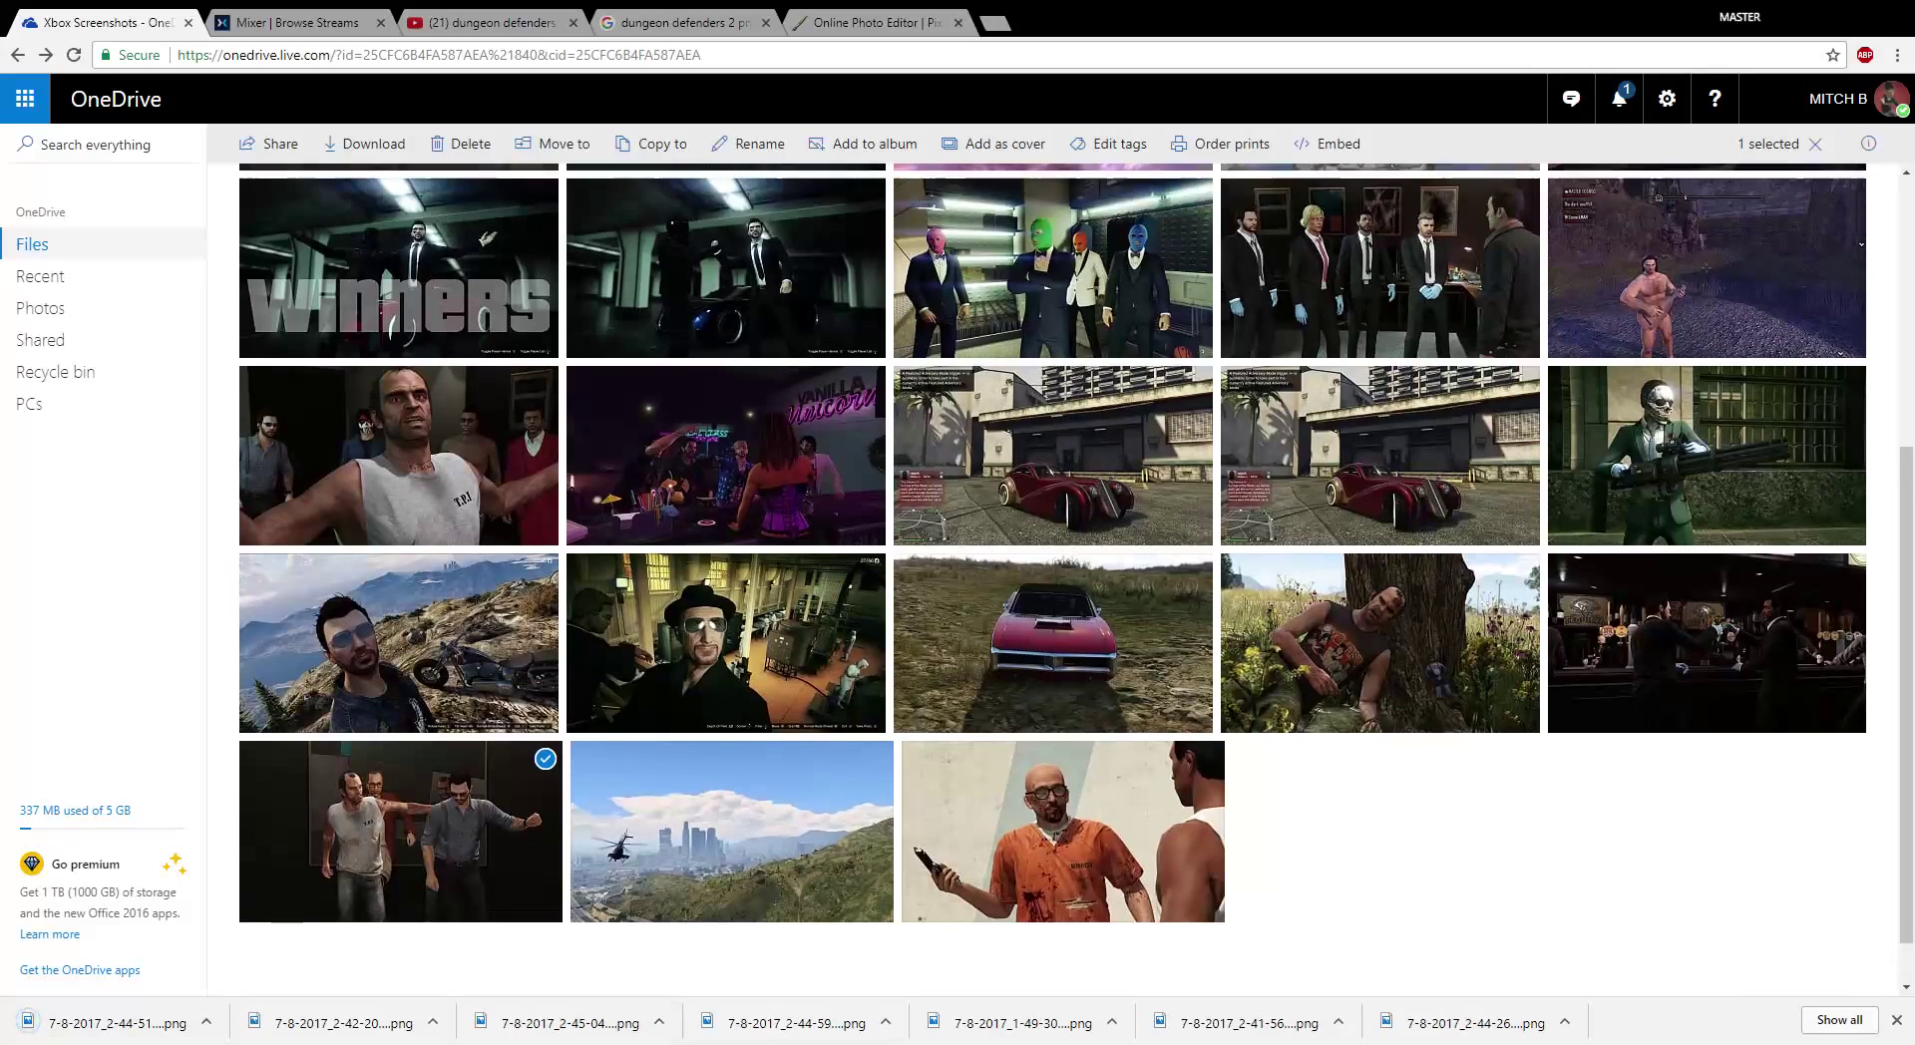
- Download the 7-8-2017_1-45-53_AM screenshot of the four suited men in coloured ski masks and return to the photo folder
click(1053, 297)
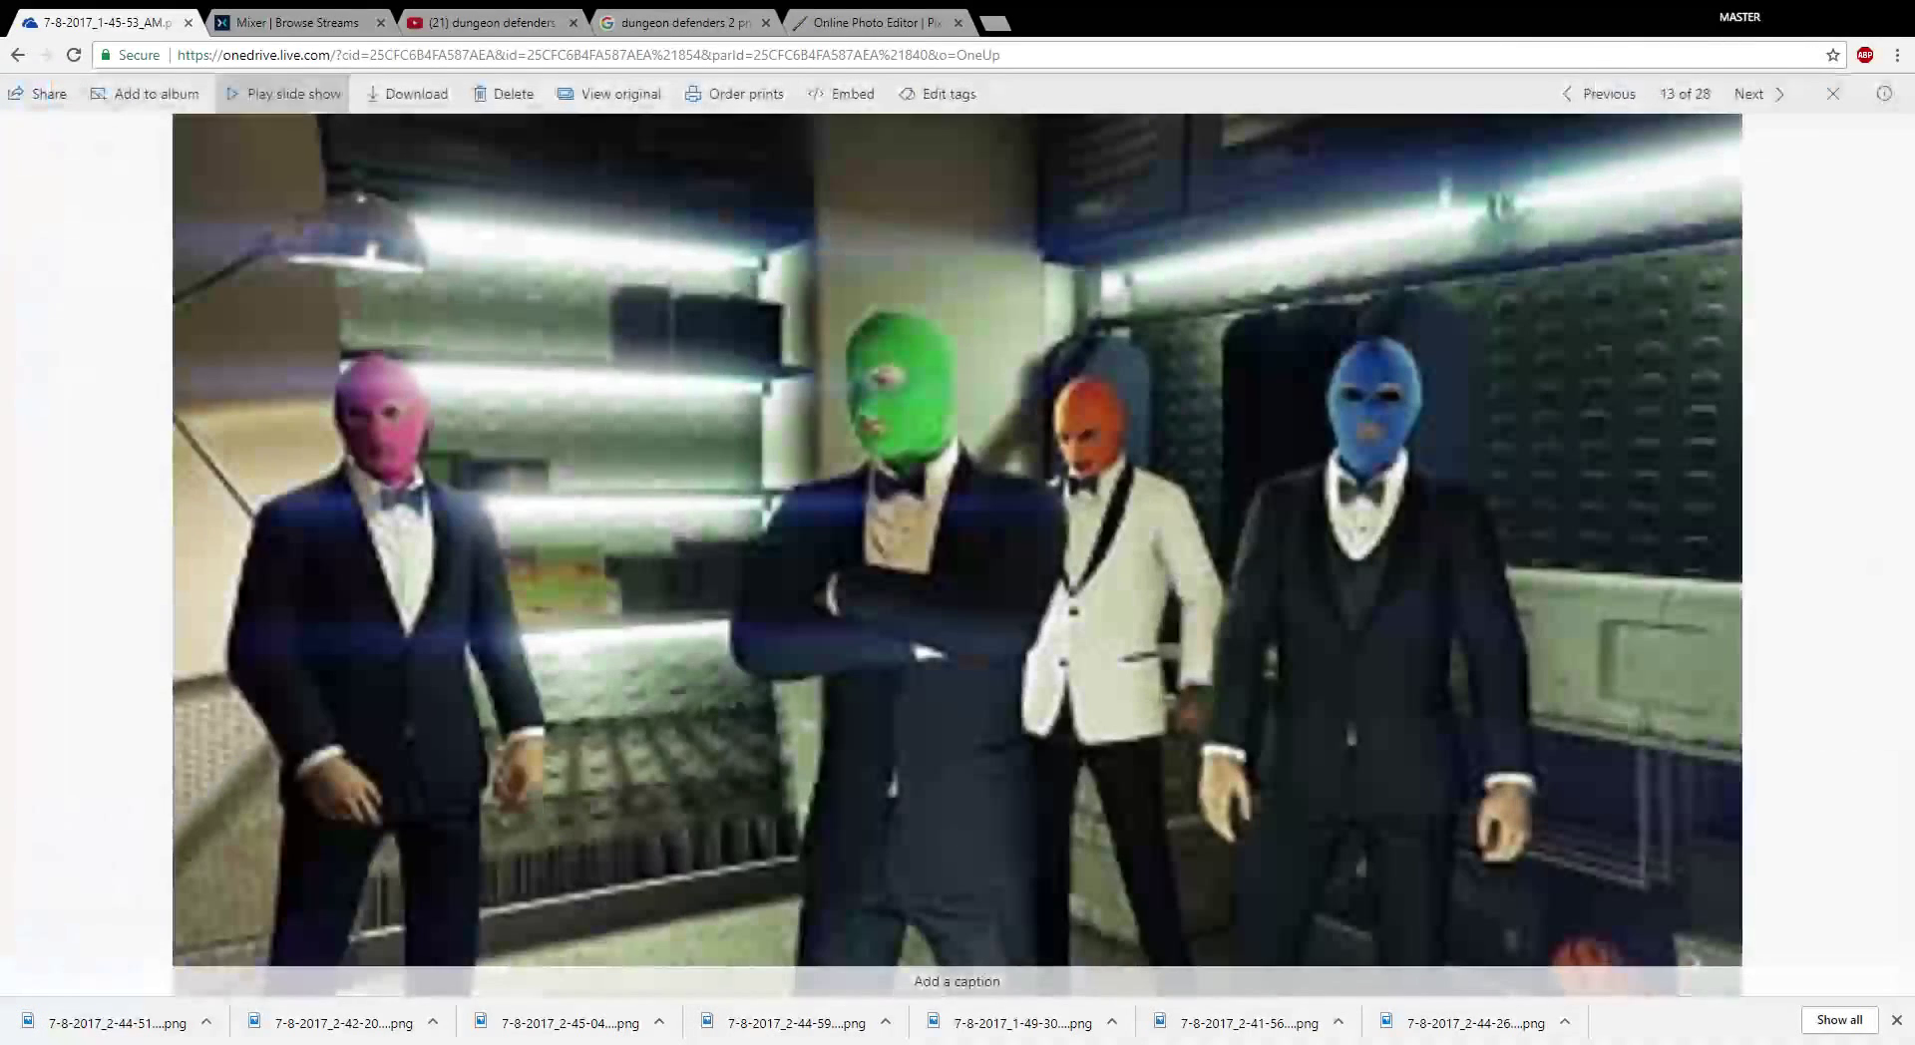
click(408, 93)
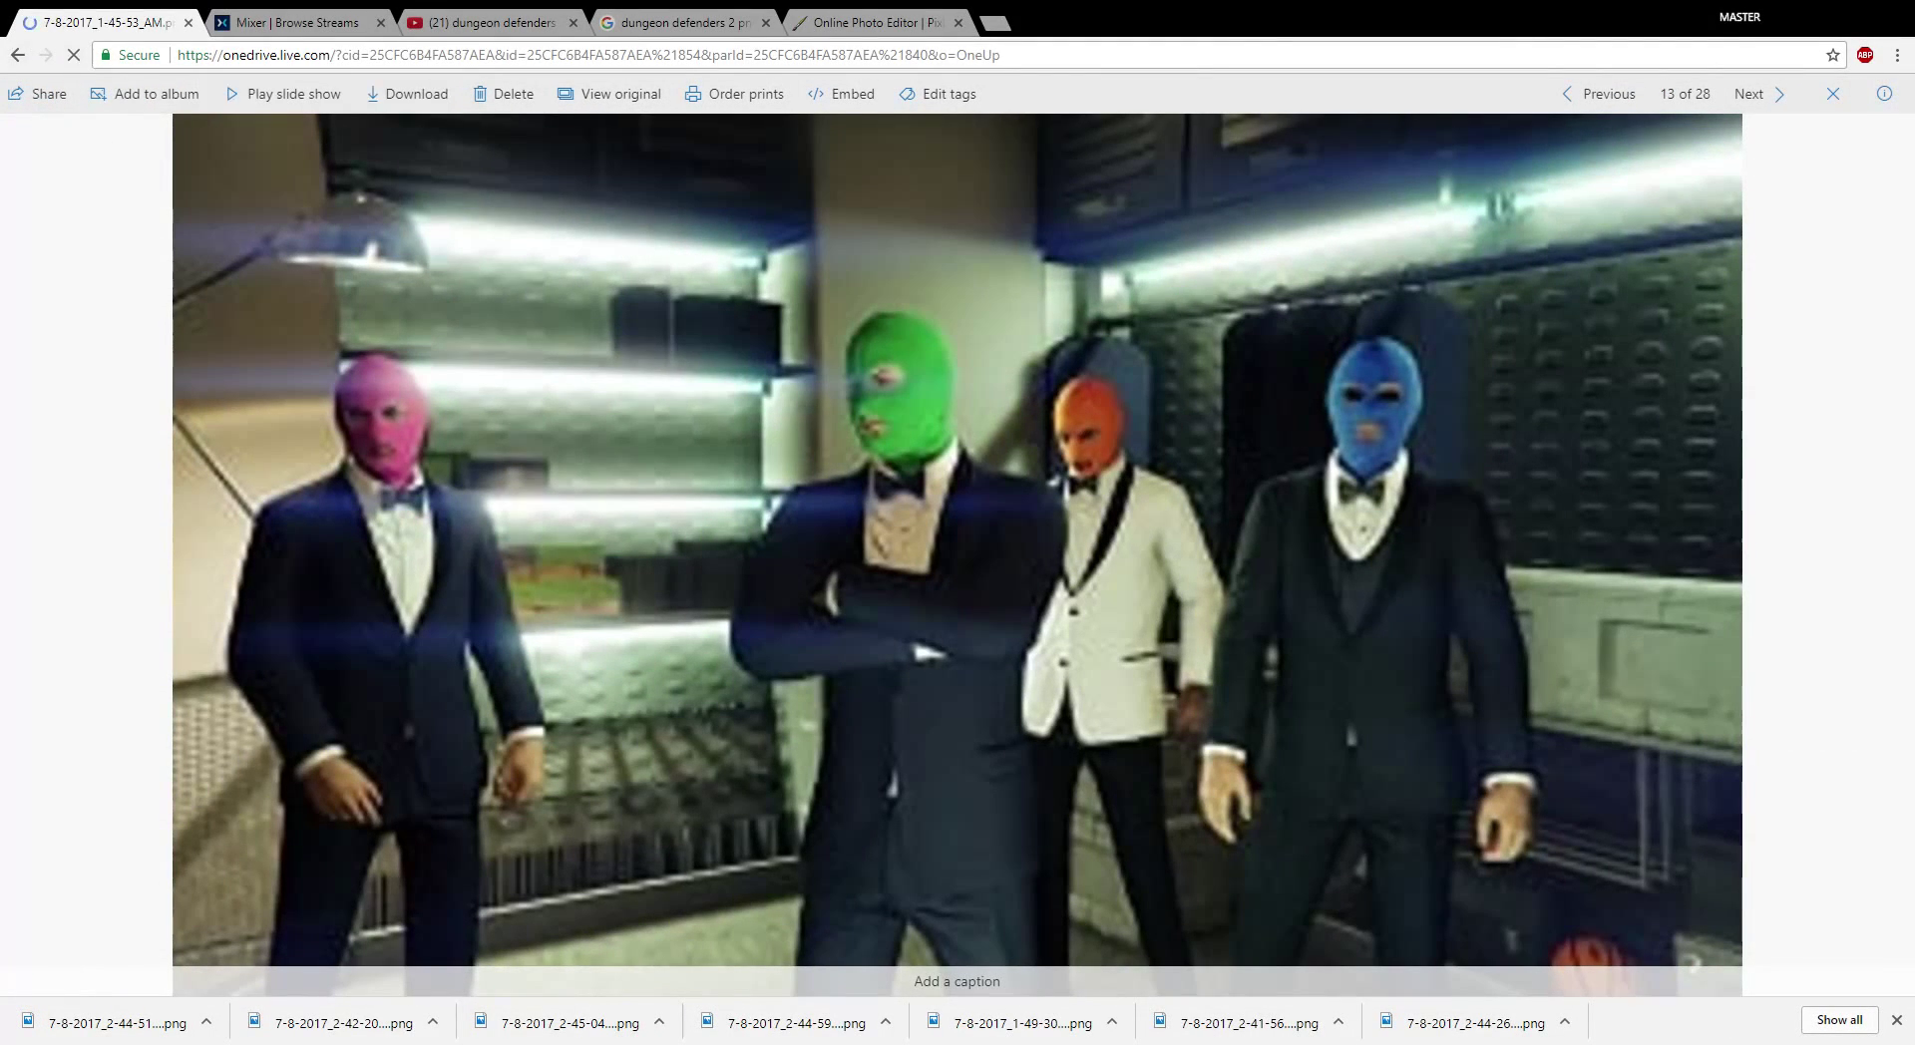
click(17, 55)
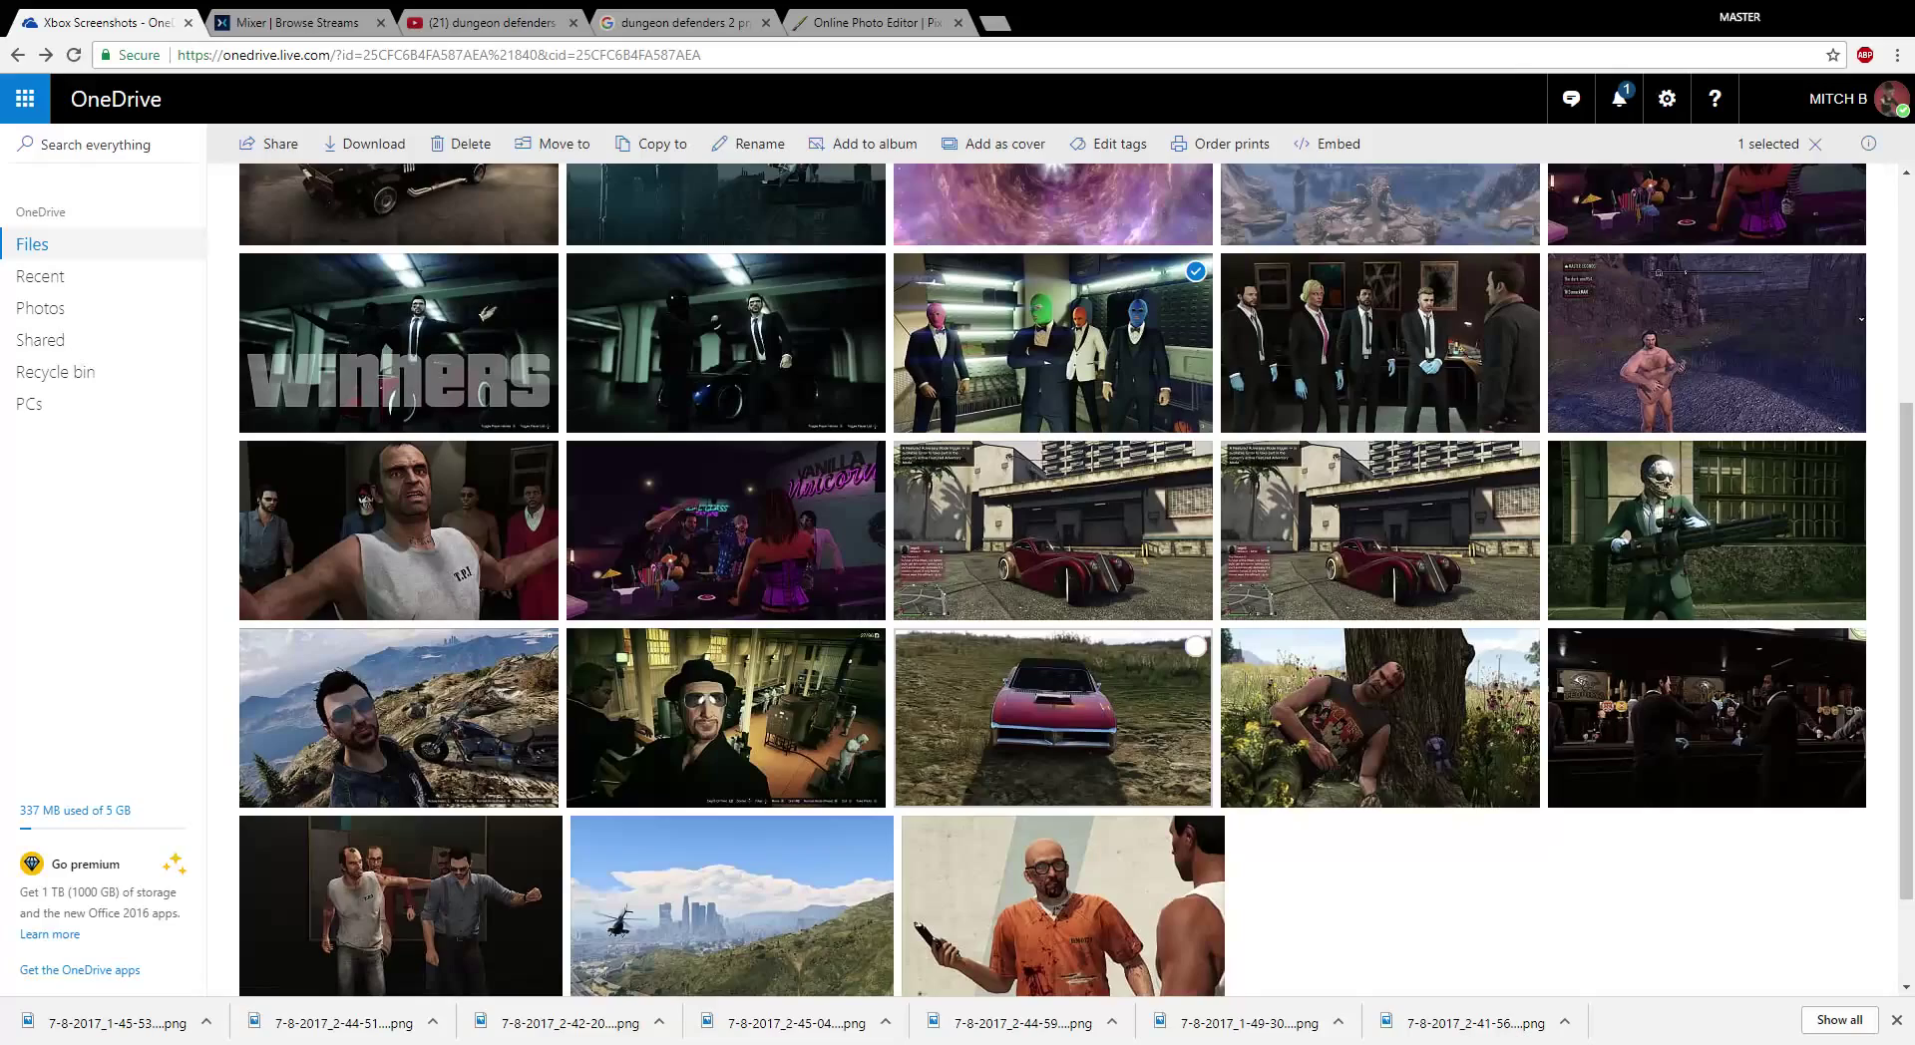
- Download the screenshot of the man in the black hat and sunglasses, check the collage in Pixlr, and return to OneDrive
click(701, 698)
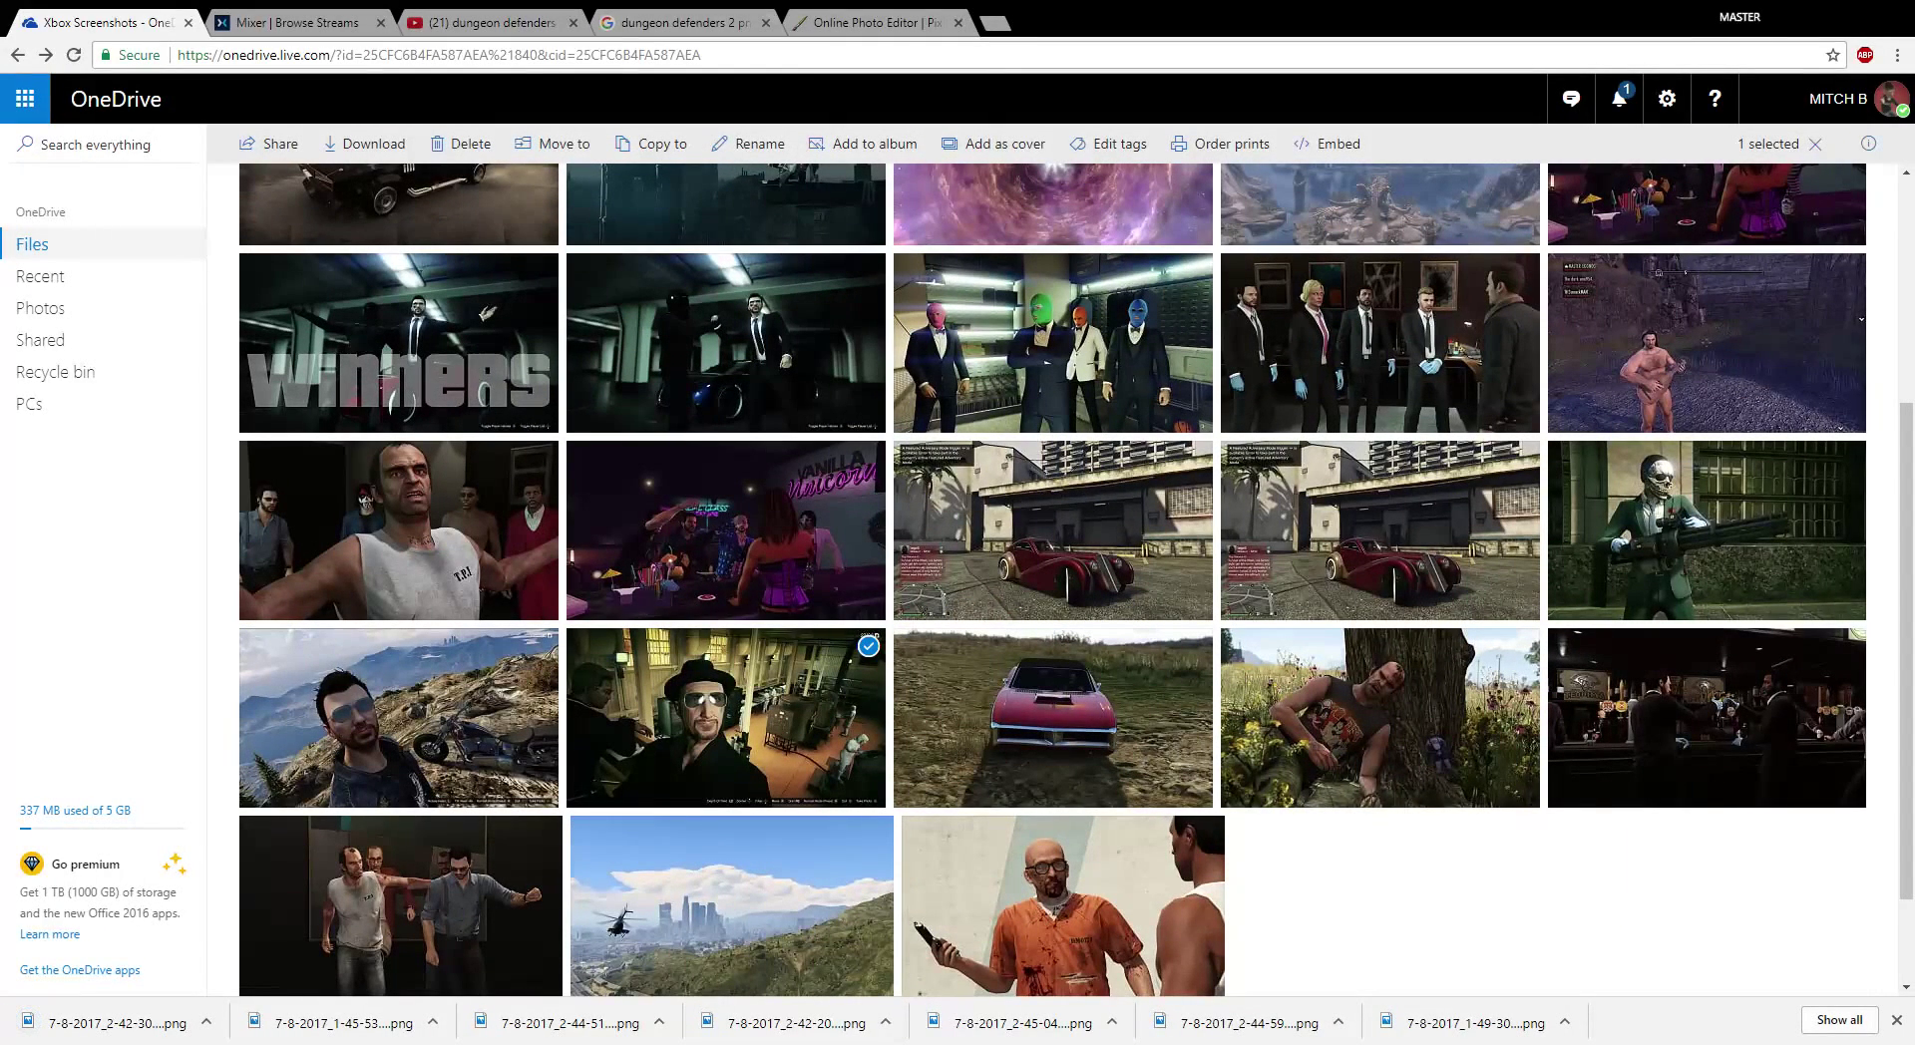
click(868, 22)
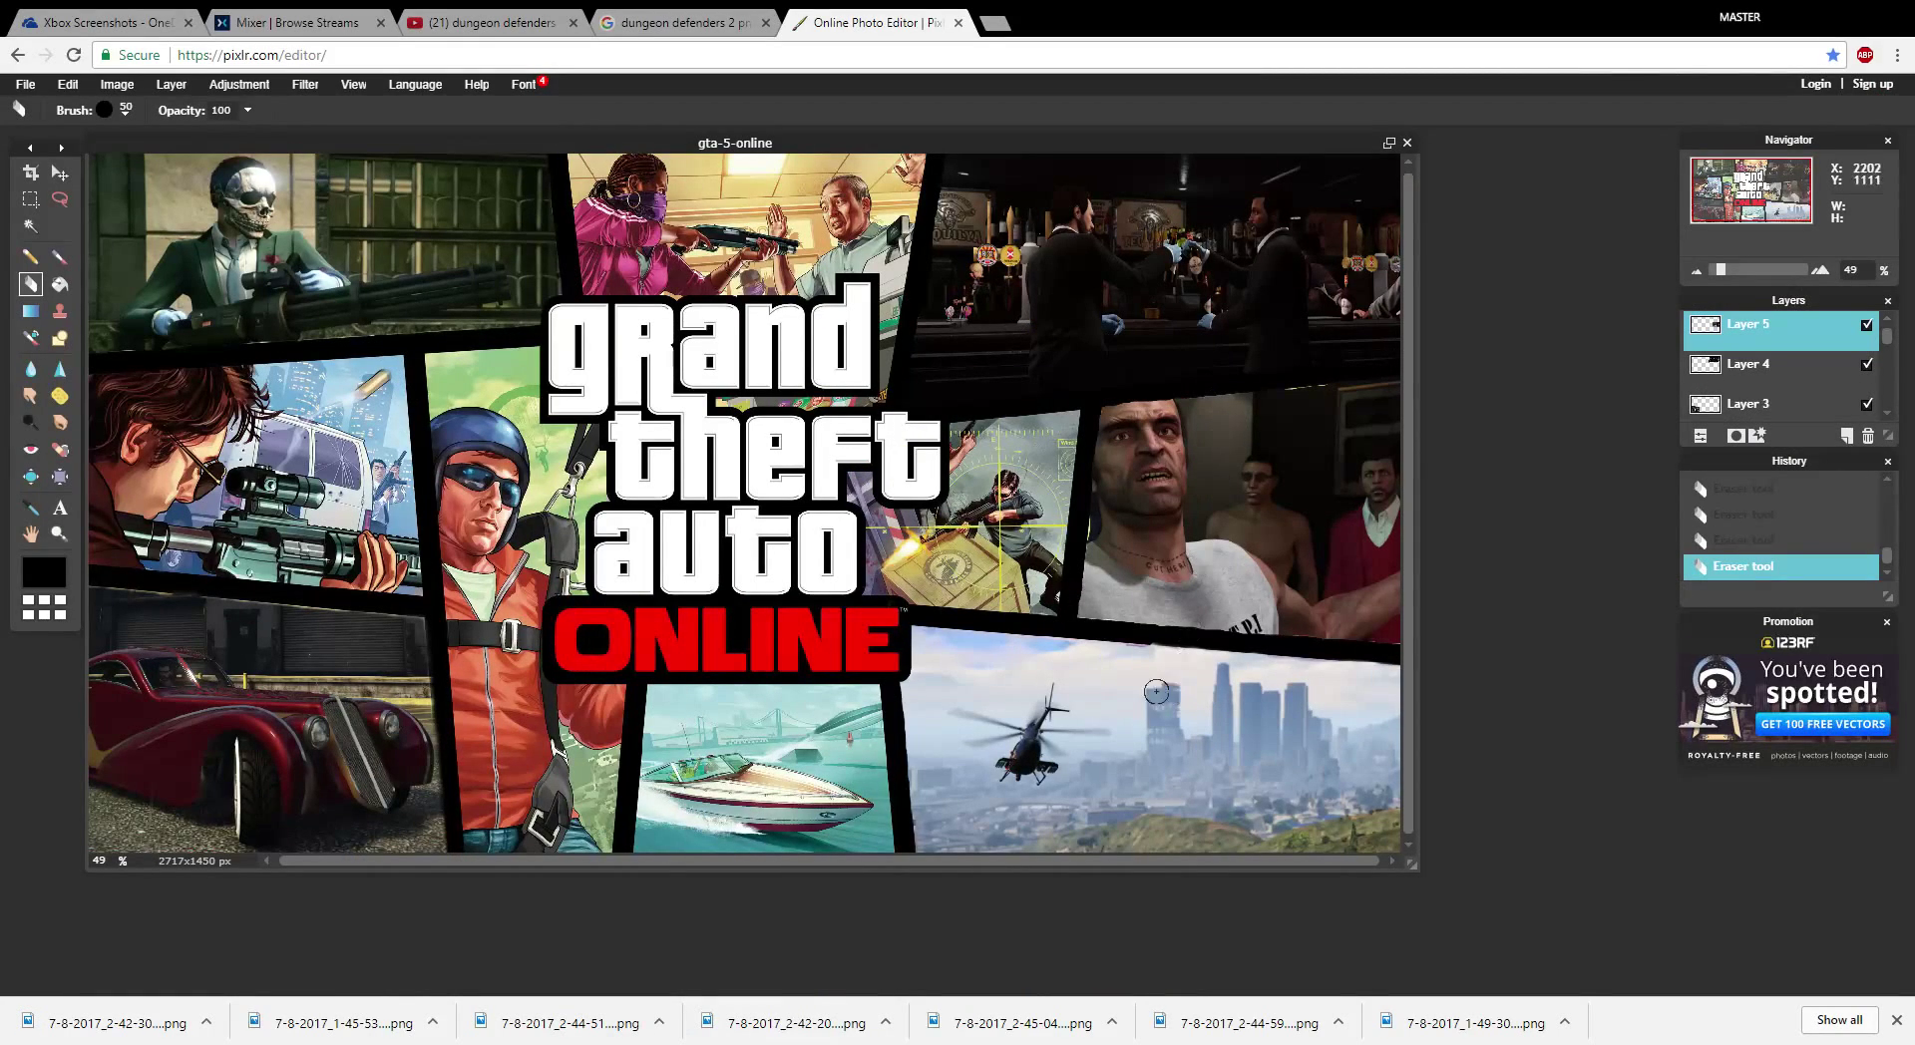
click(110, 22)
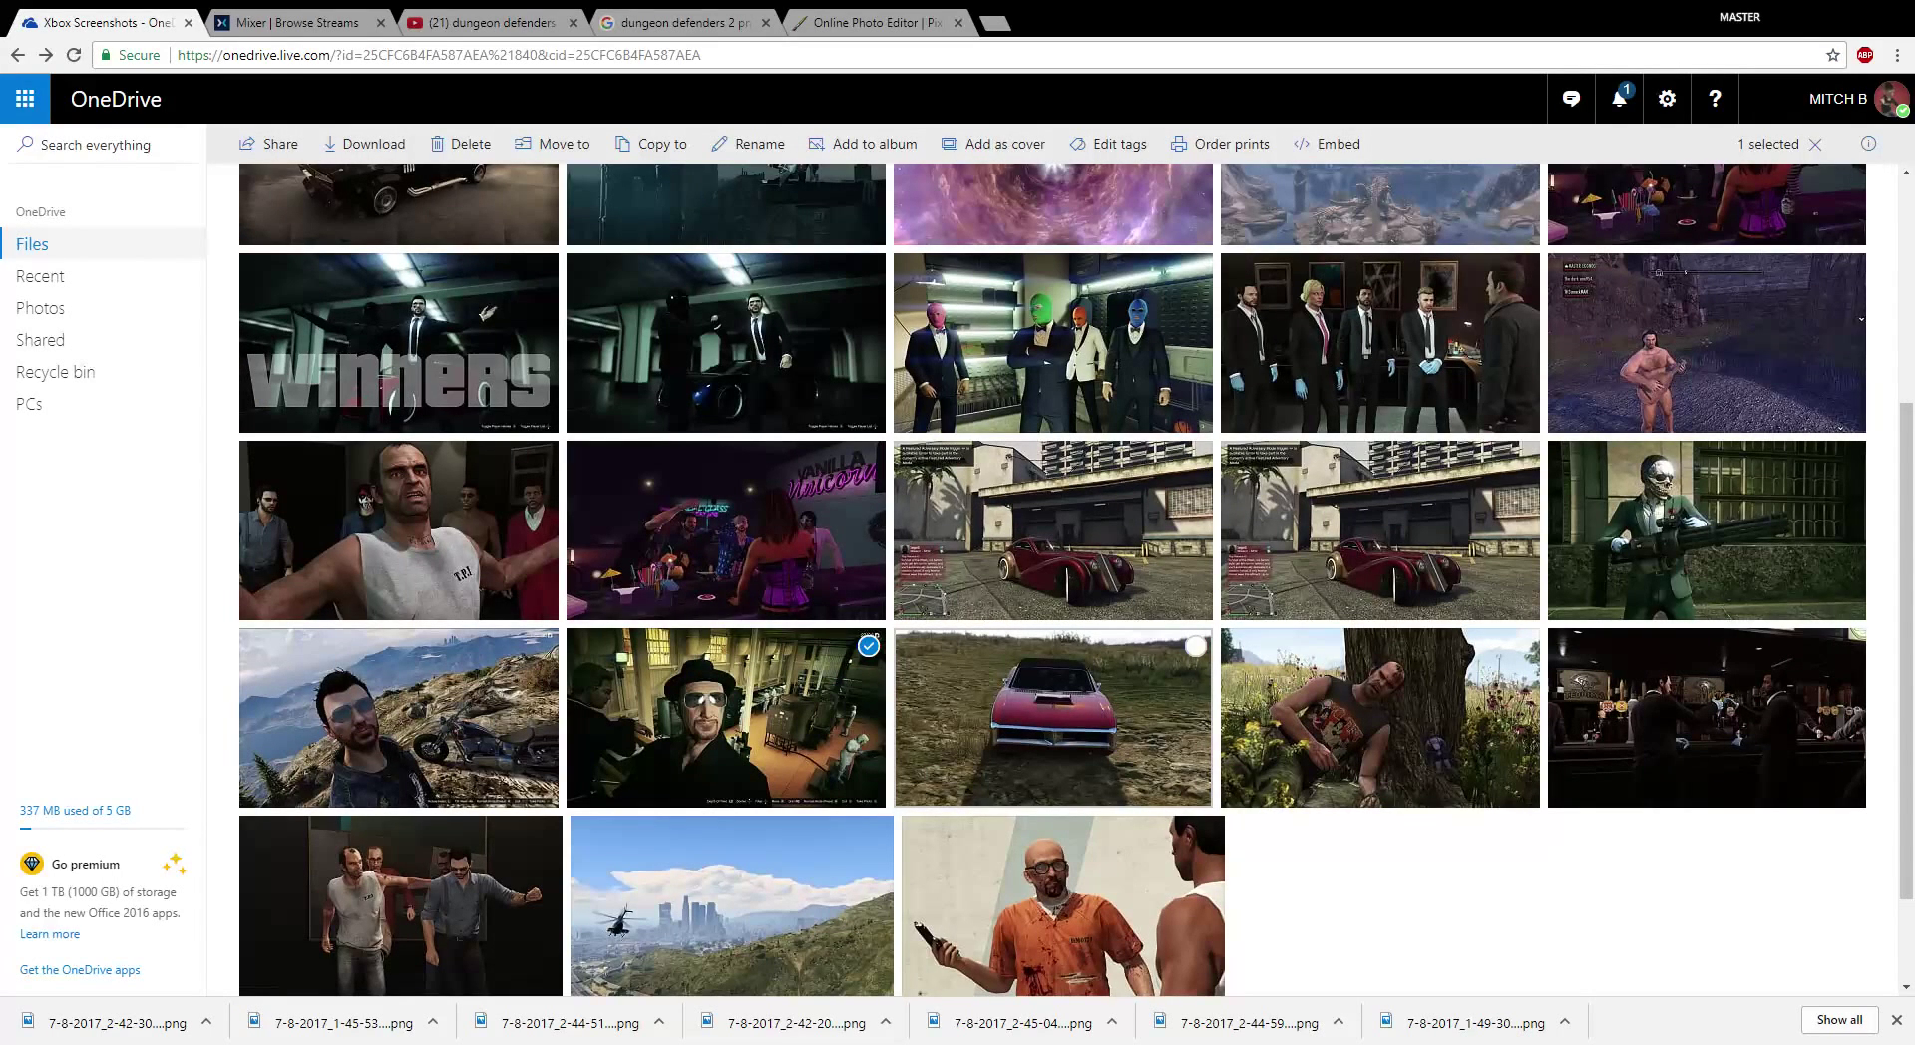
- Switch to Pixlr and open the downloaded screenshot of the man in the black hat and sunglasses as a new layer
key(ctrl+5)
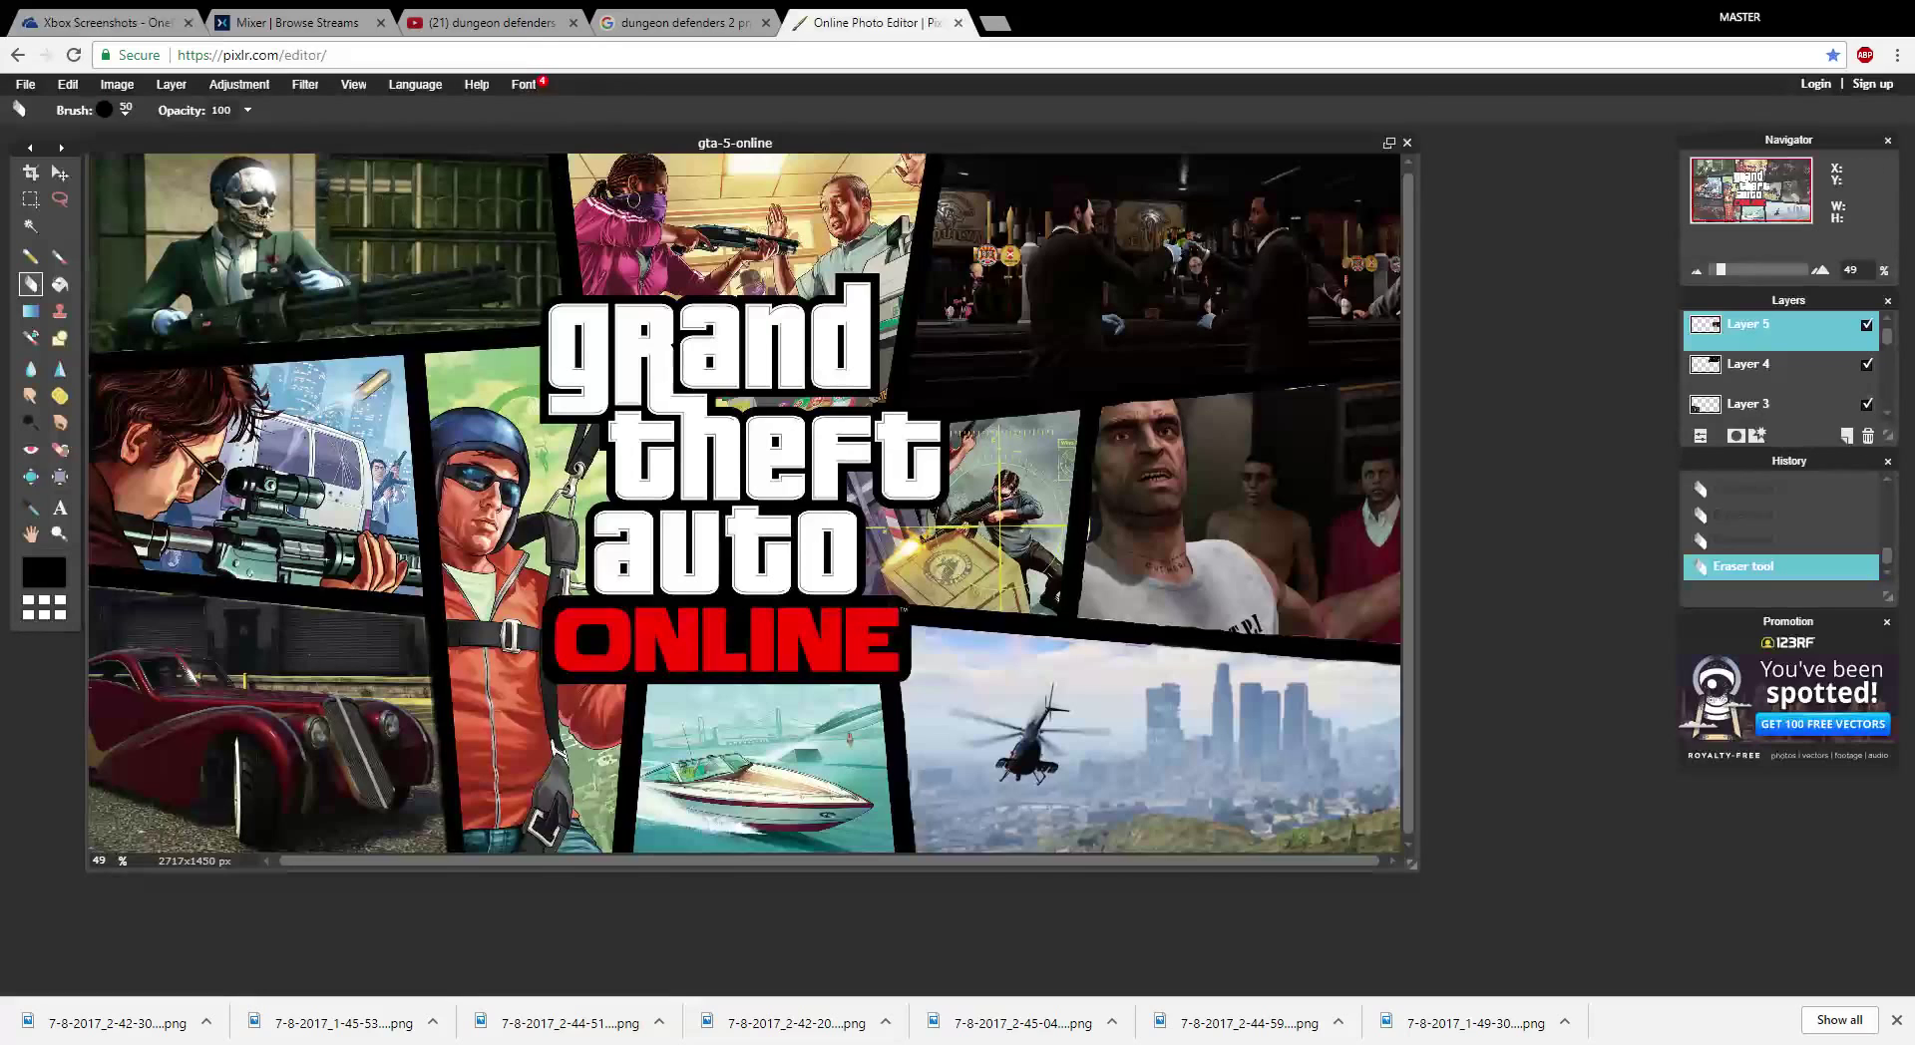
click(68, 84)
click(171, 84)
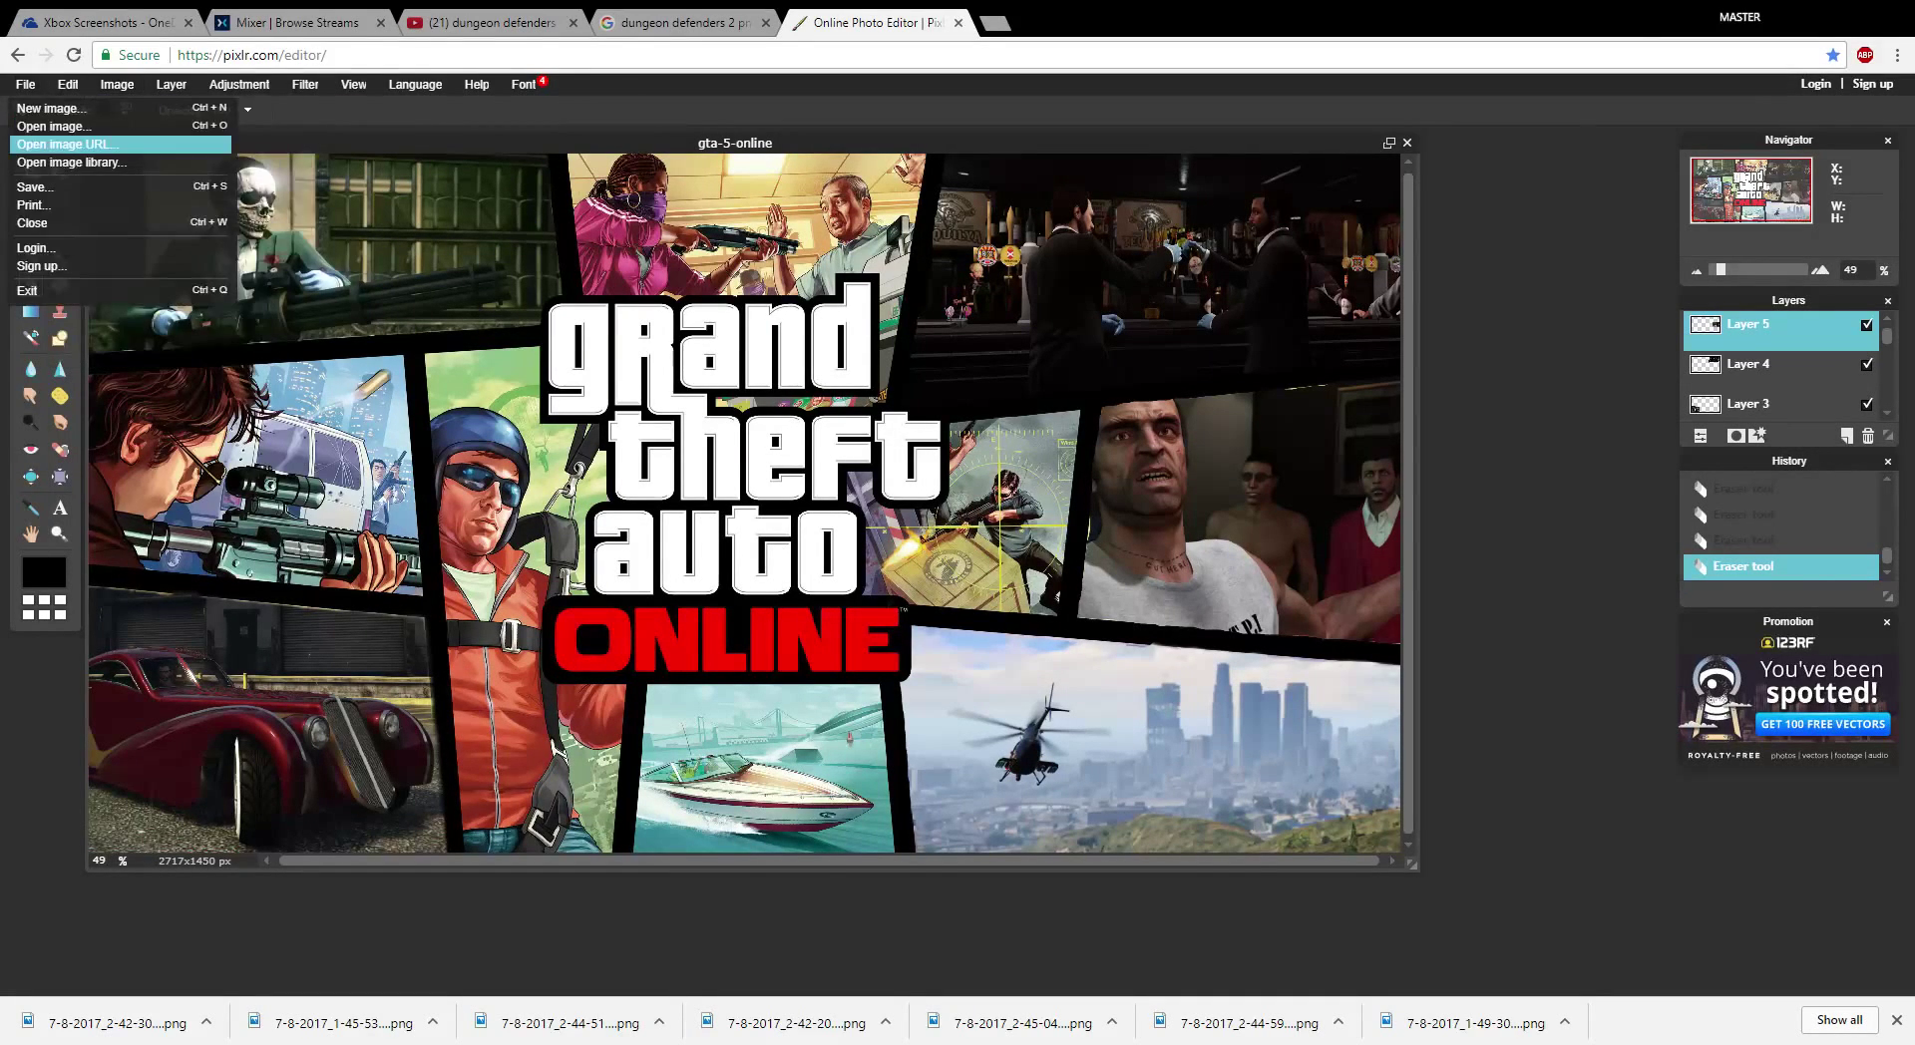
mouse_move(68, 84)
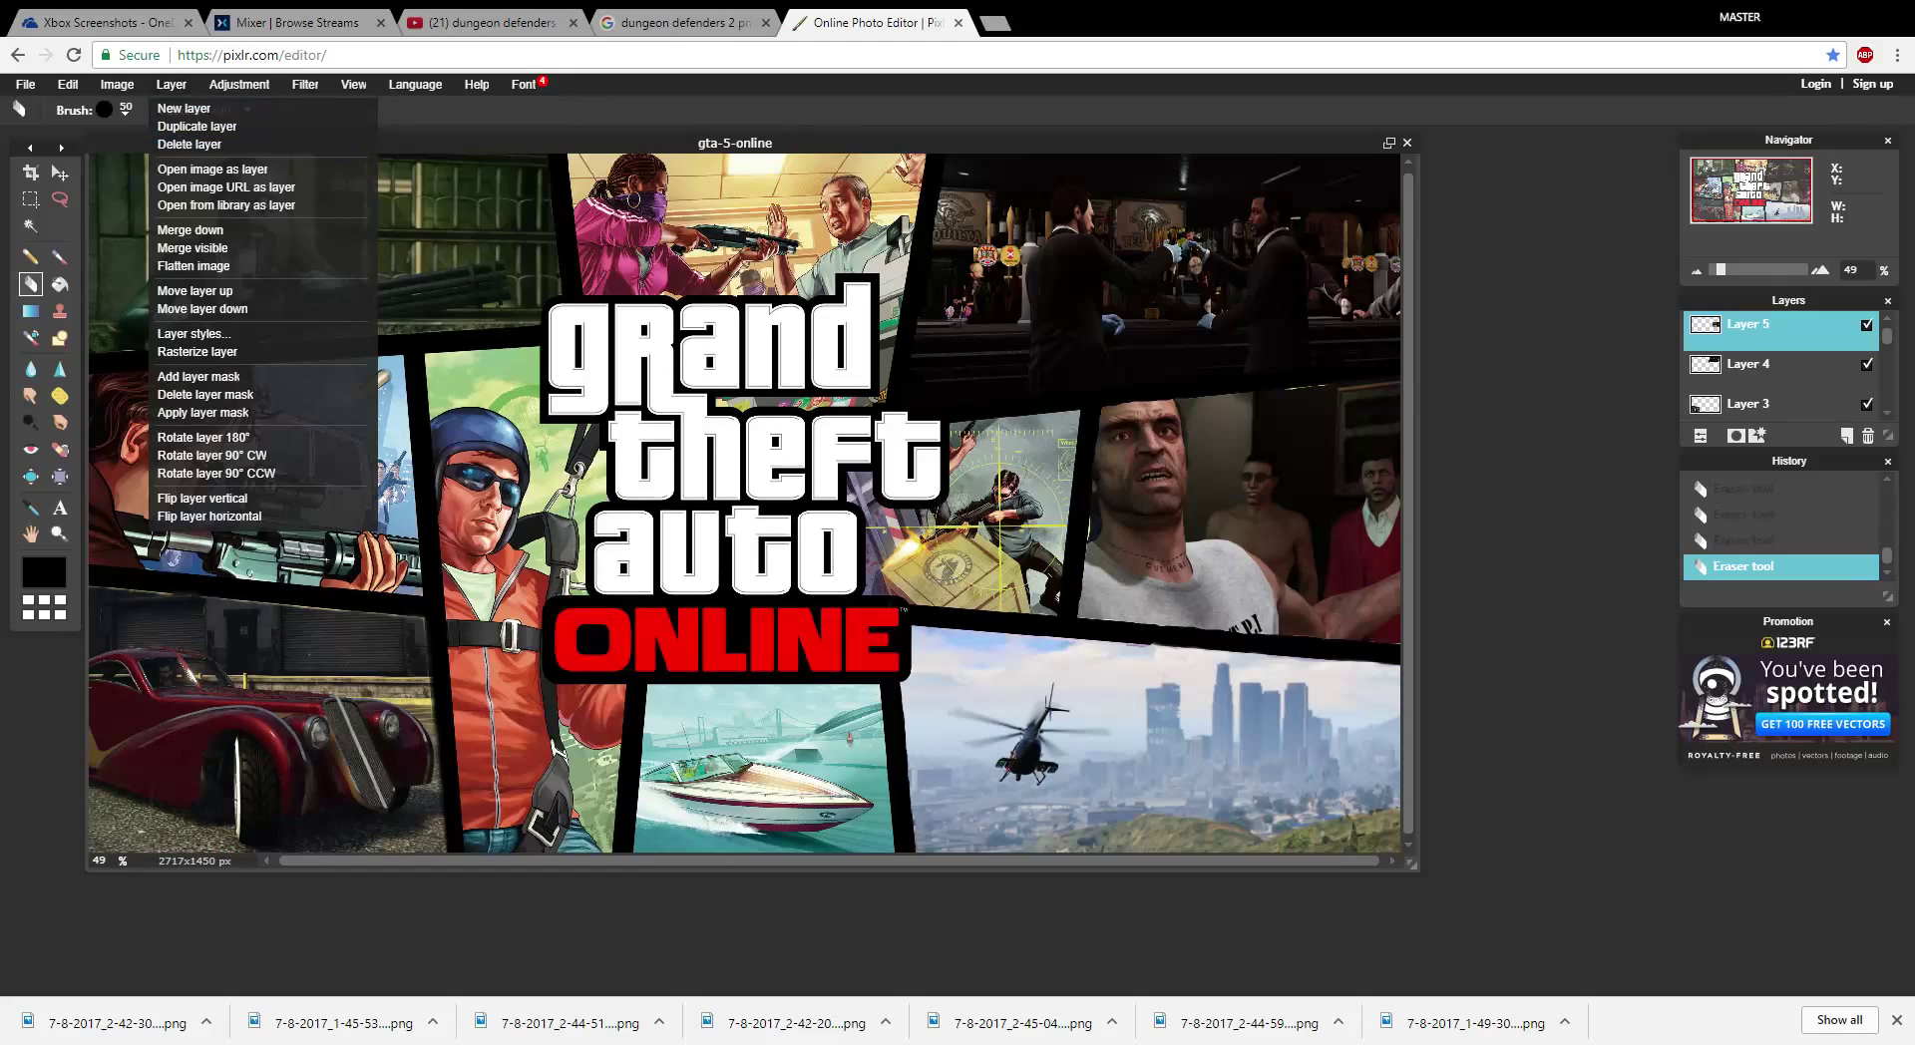
click(201, 166)
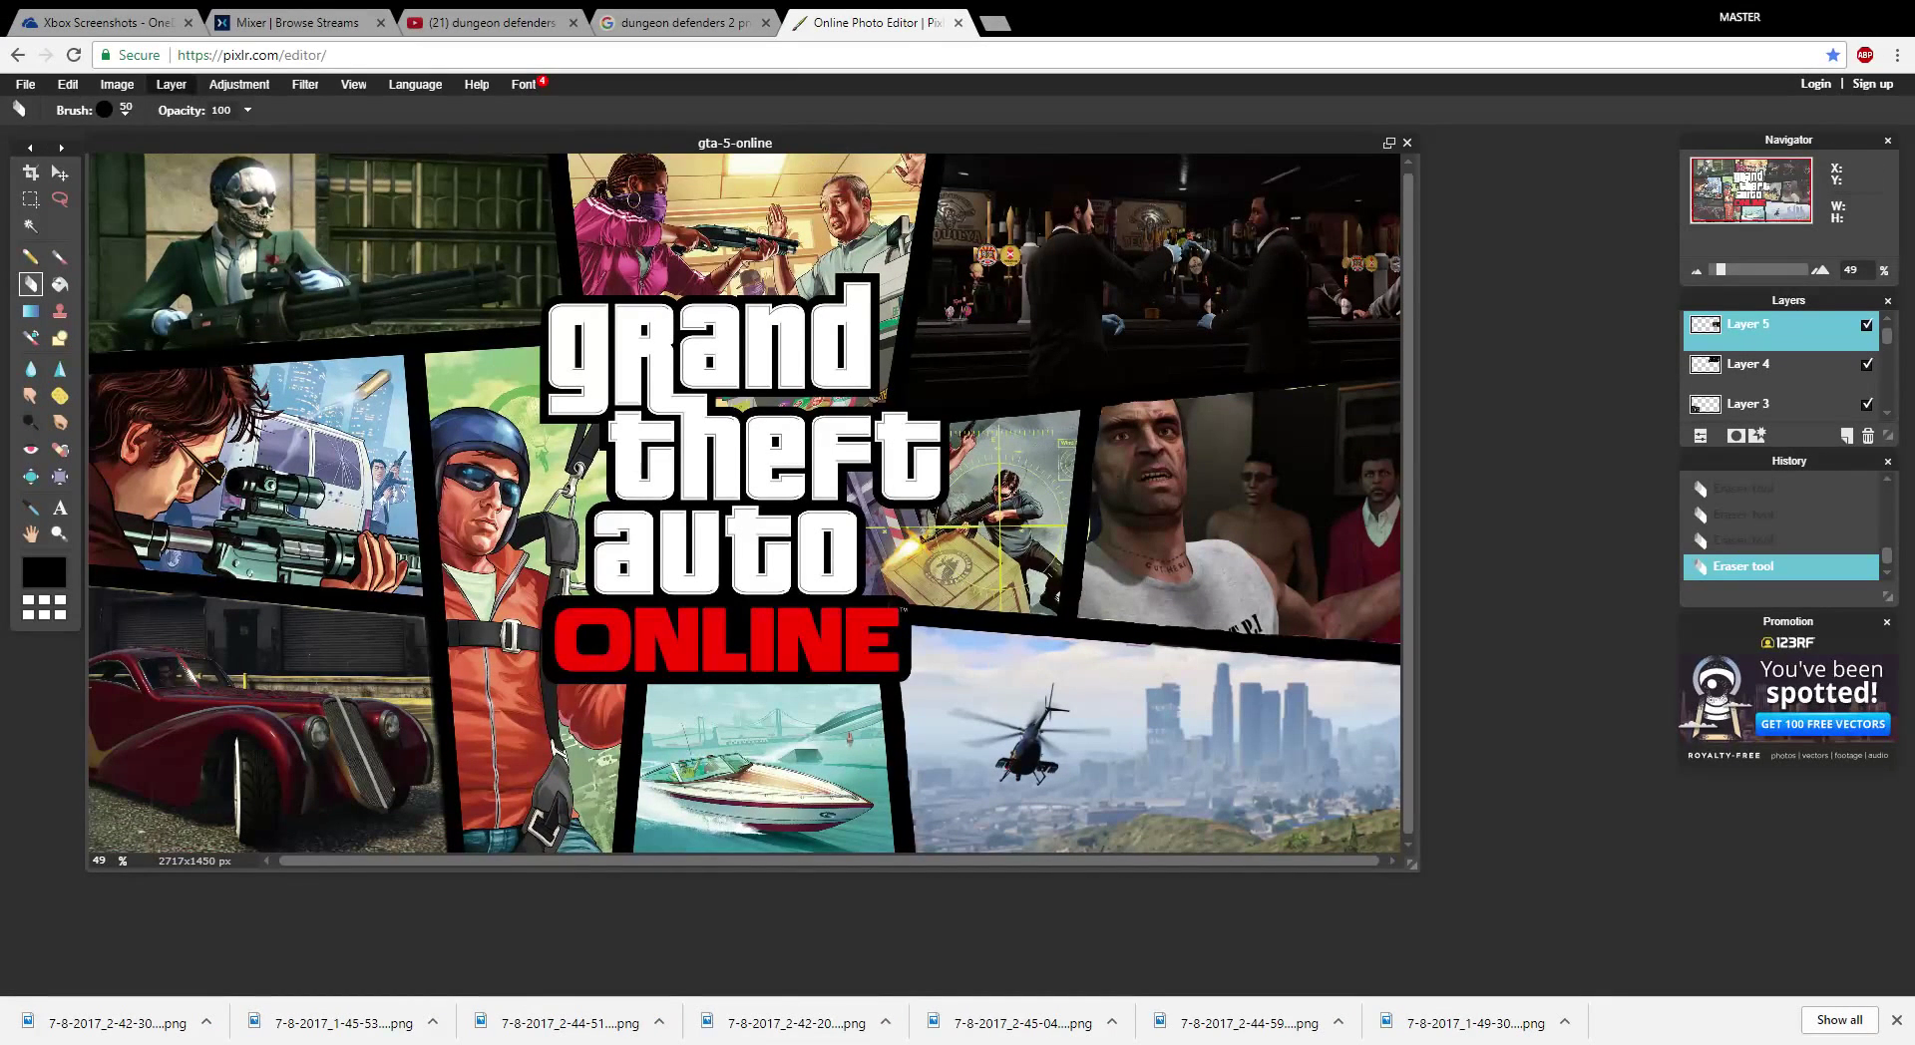
click(172, 84)
click(231, 170)
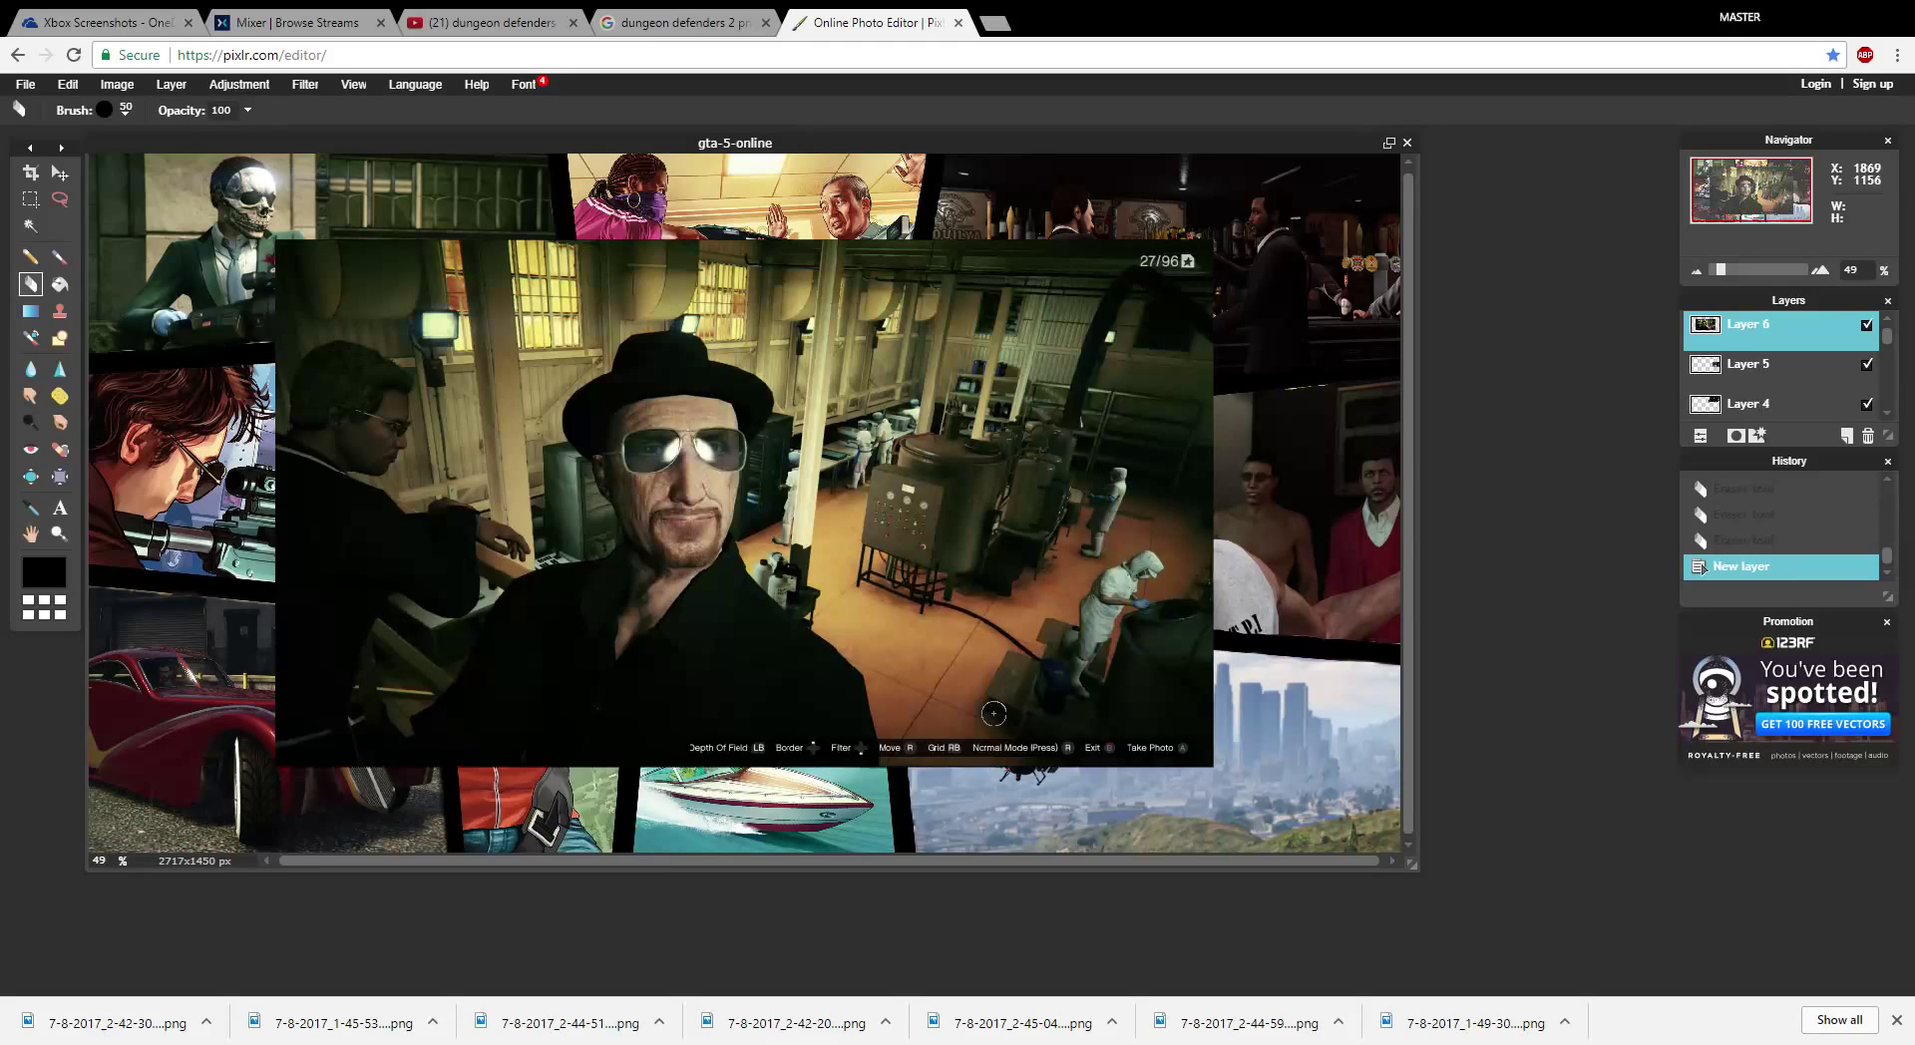
key(ctrl+v)
- Scale the black-hat screenshot on Layer 6 down to about half size, place it over the speedboat panel below ONLINE, and apply the transform
click(60, 172)
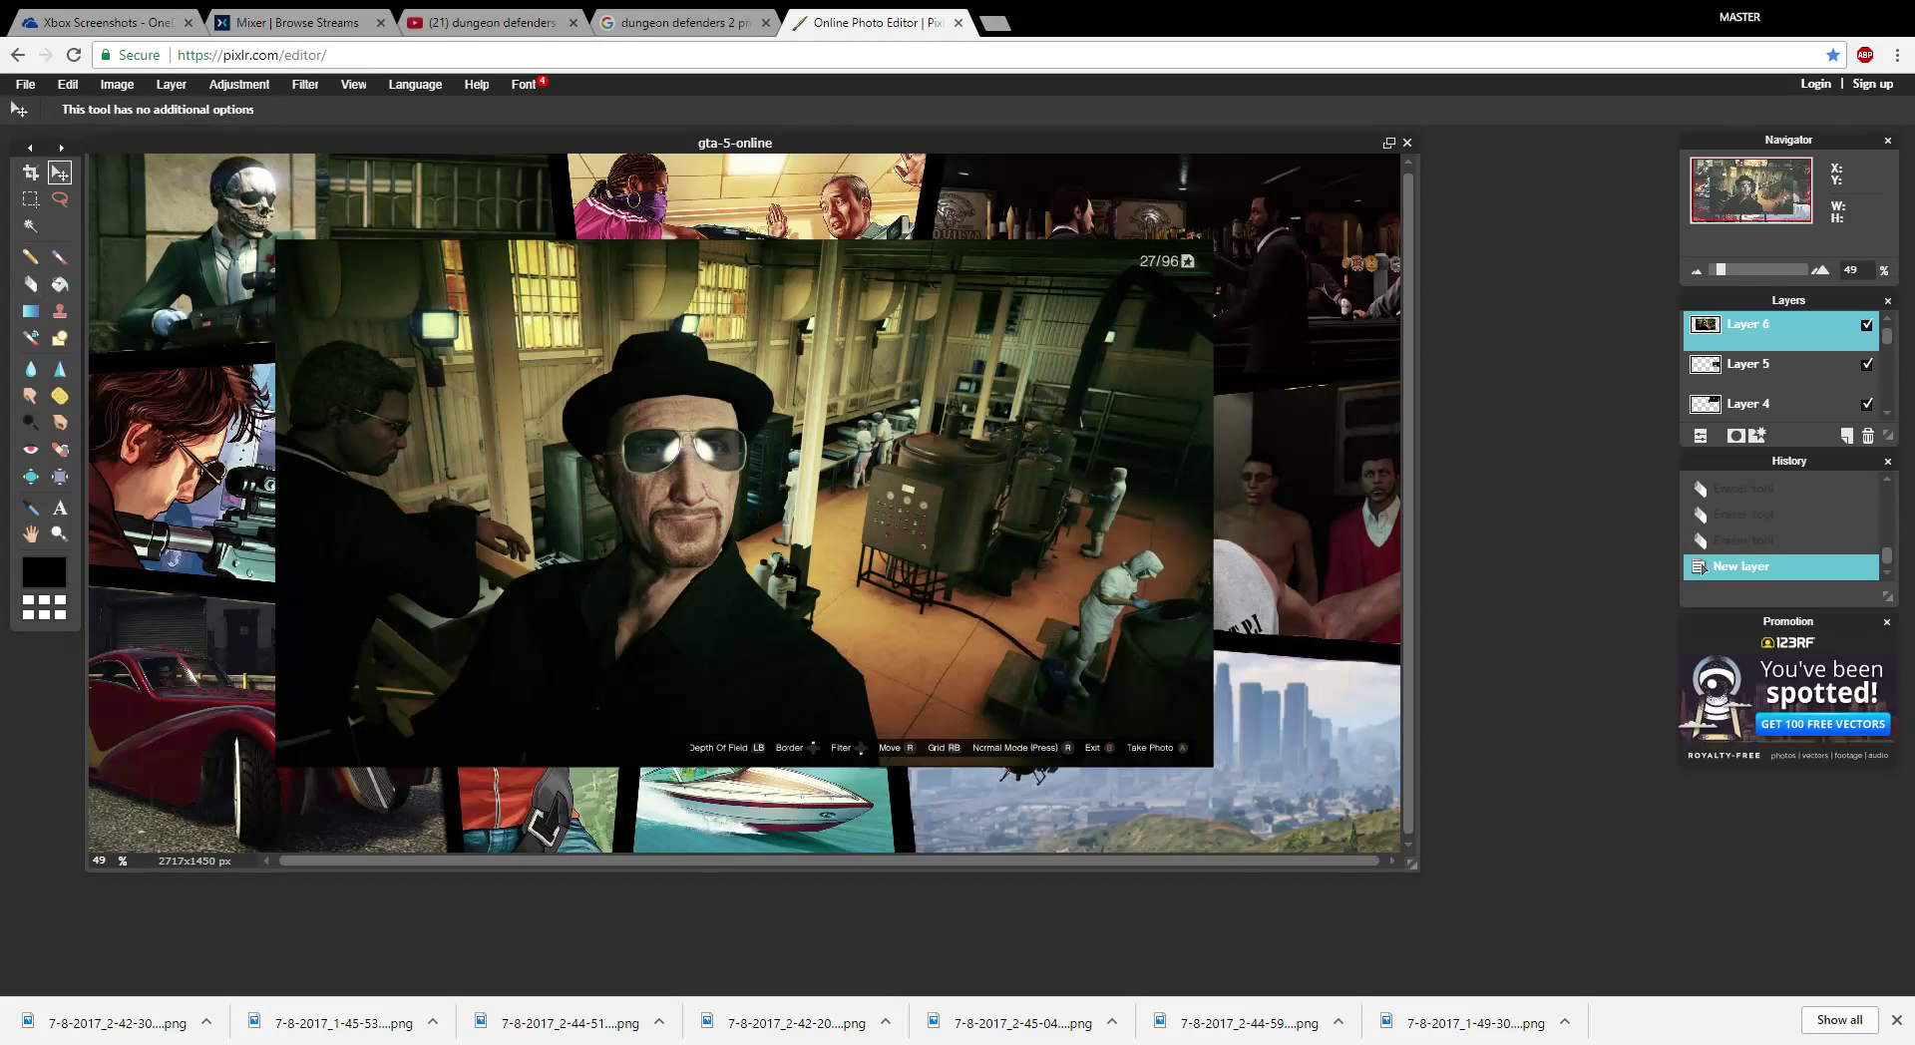
mouse_move(640, 431)
mouse_down()
mouse_move(1105, 656)
mouse_move(1214, 656)
mouse_move(642, 500)
mouse_move(282, 431)
mouse_move(291, 465)
mouse_move(922, 876)
mouse_move(830, 955)
mouse_move(628, 997)
mouse_move(813, 831)
mouse_move(920, 440)
mouse_move(929, 651)
mouse_move(983, 823)
mouse_move(966, 633)
mouse_move(1006, 470)
mouse_move(1061, 882)
mouse_move(1051, 929)
mouse_move(708, 139)
mouse_move(778, 269)
mouse_move(919, 788)
mouse_move(1039, 927)
mouse_move(790, 820)
mouse_move(516, 509)
mouse_move(609, 877)
mouse_move(481, 457)
mouse_move(1038, 977)
mouse_move(1141, 987)
mouse_move(335, 472)
mouse_move(334, 429)
mouse_move(760, 776)
mouse_move(707, 726)
mouse_move(685, 555)
mouse_move(611, 412)
mouse_up()
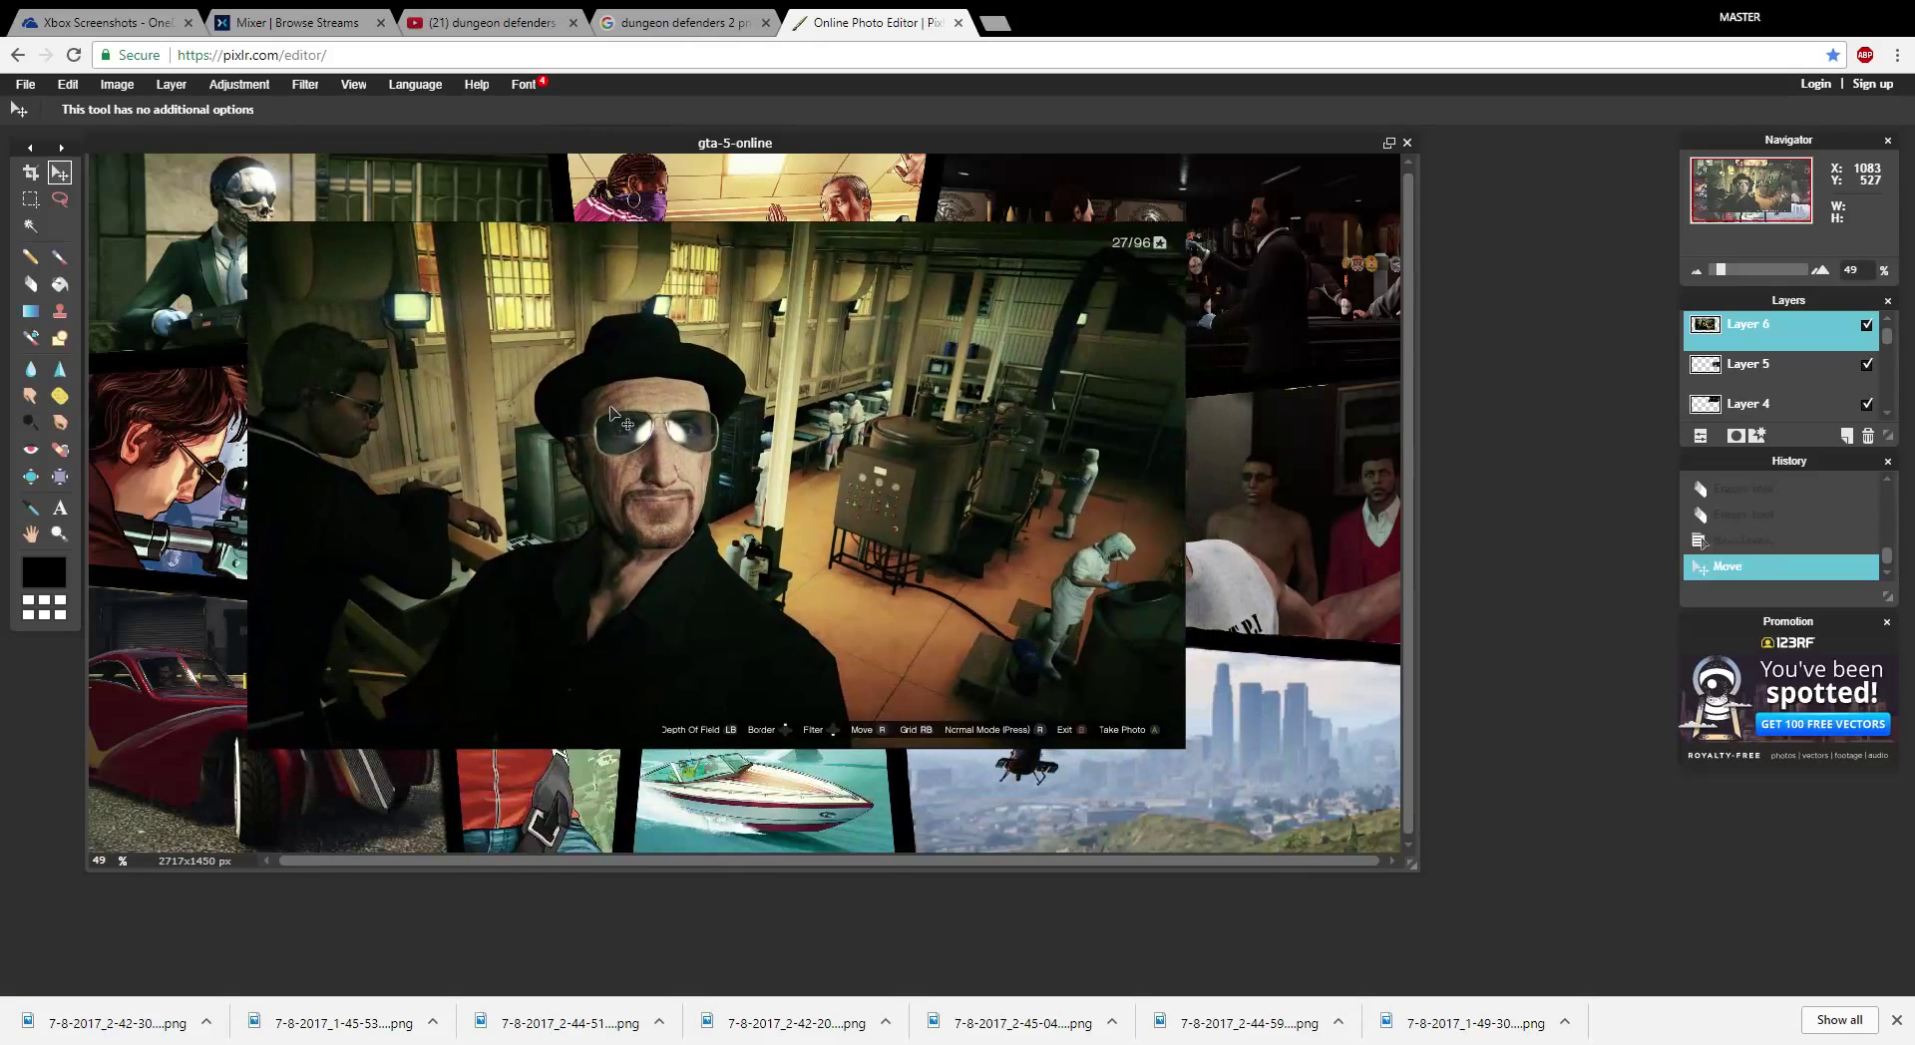
click(172, 84)
mouse_move(117, 83)
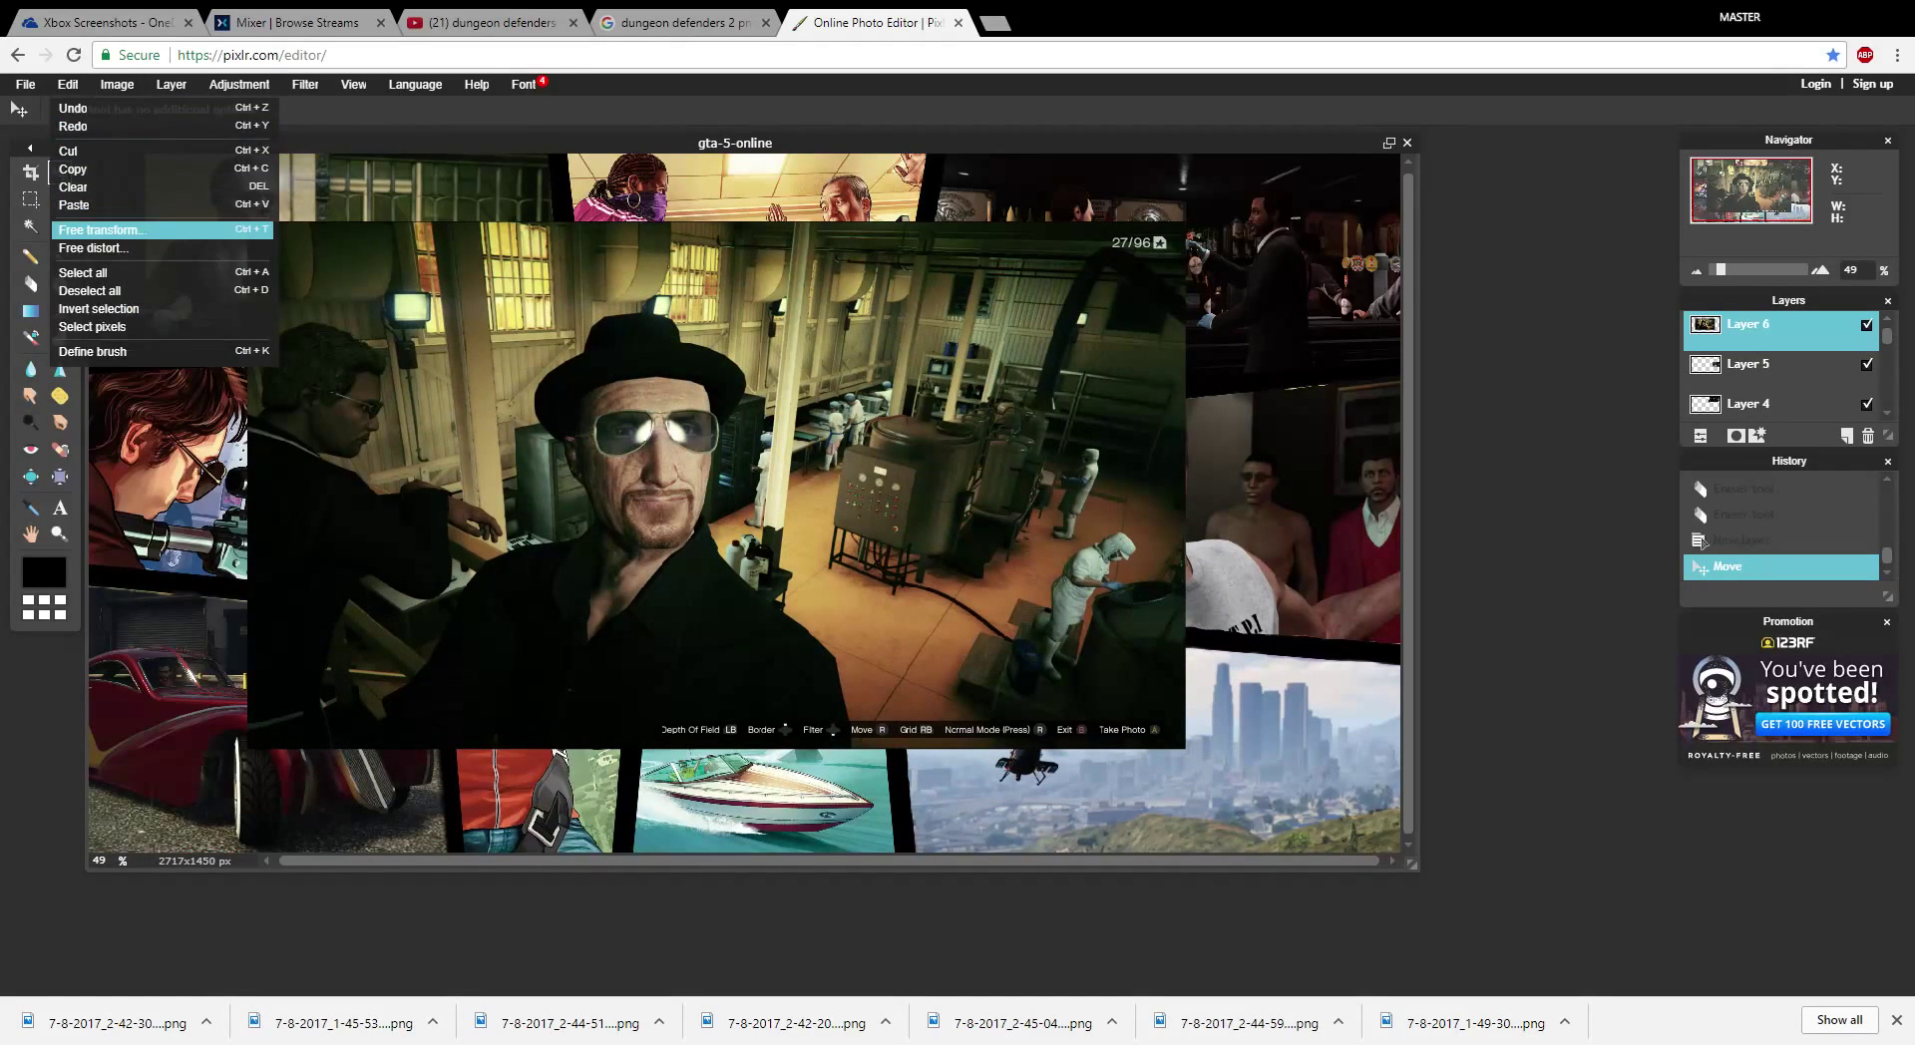
click(100, 230)
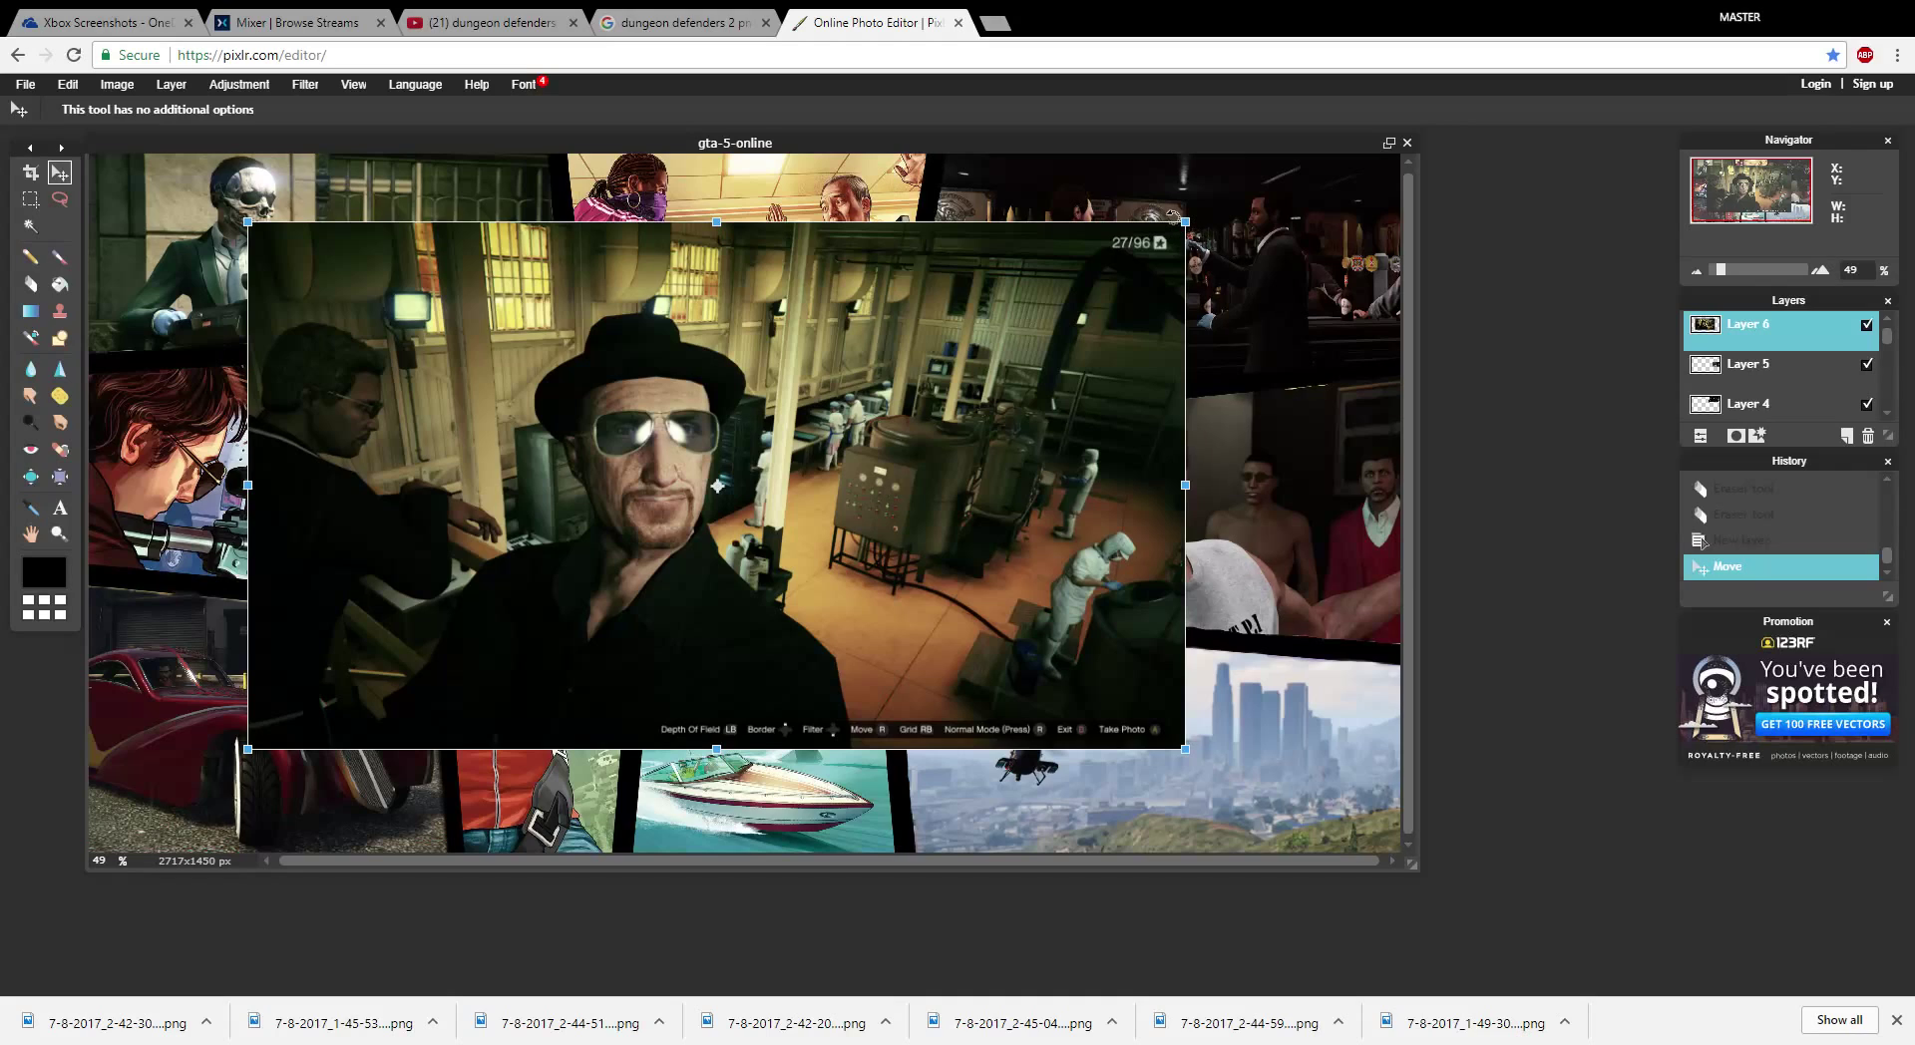
drag(1183, 224, 1134, 347)
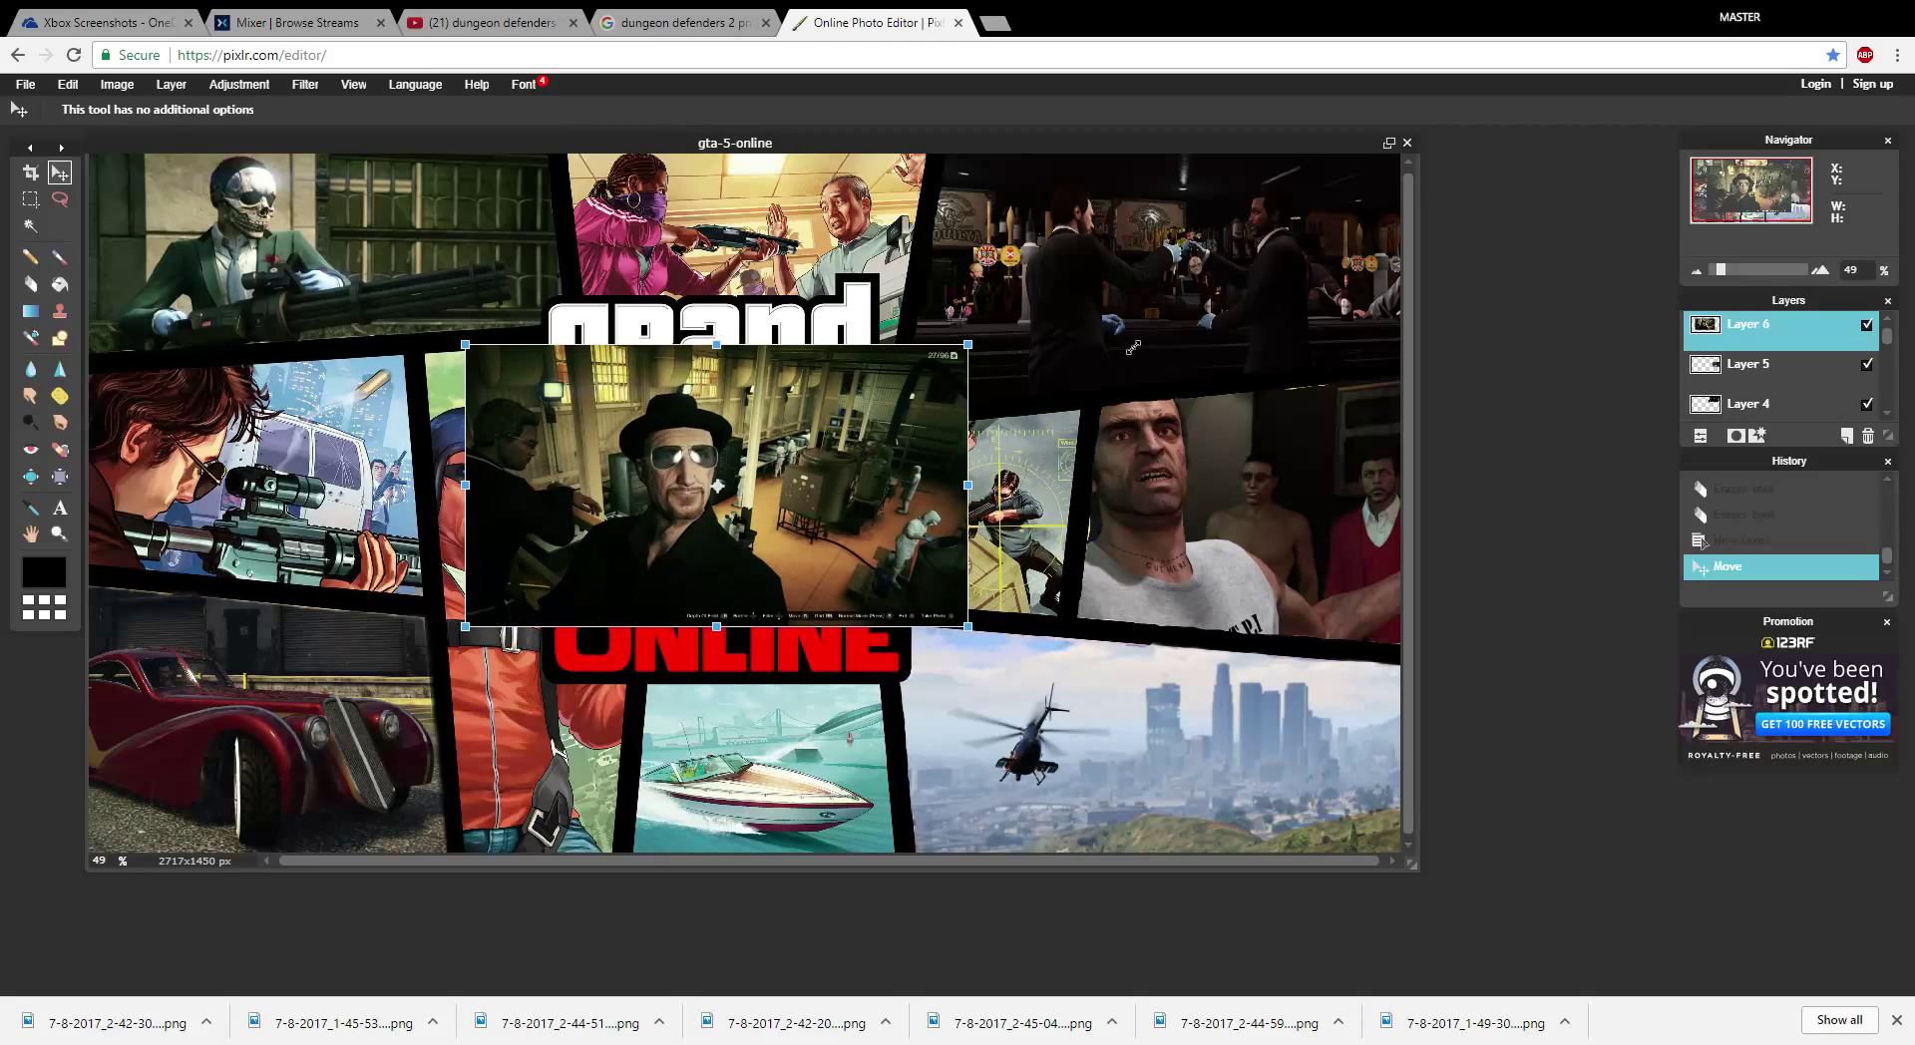
drag(874, 435, 963, 700)
click(1702, 542)
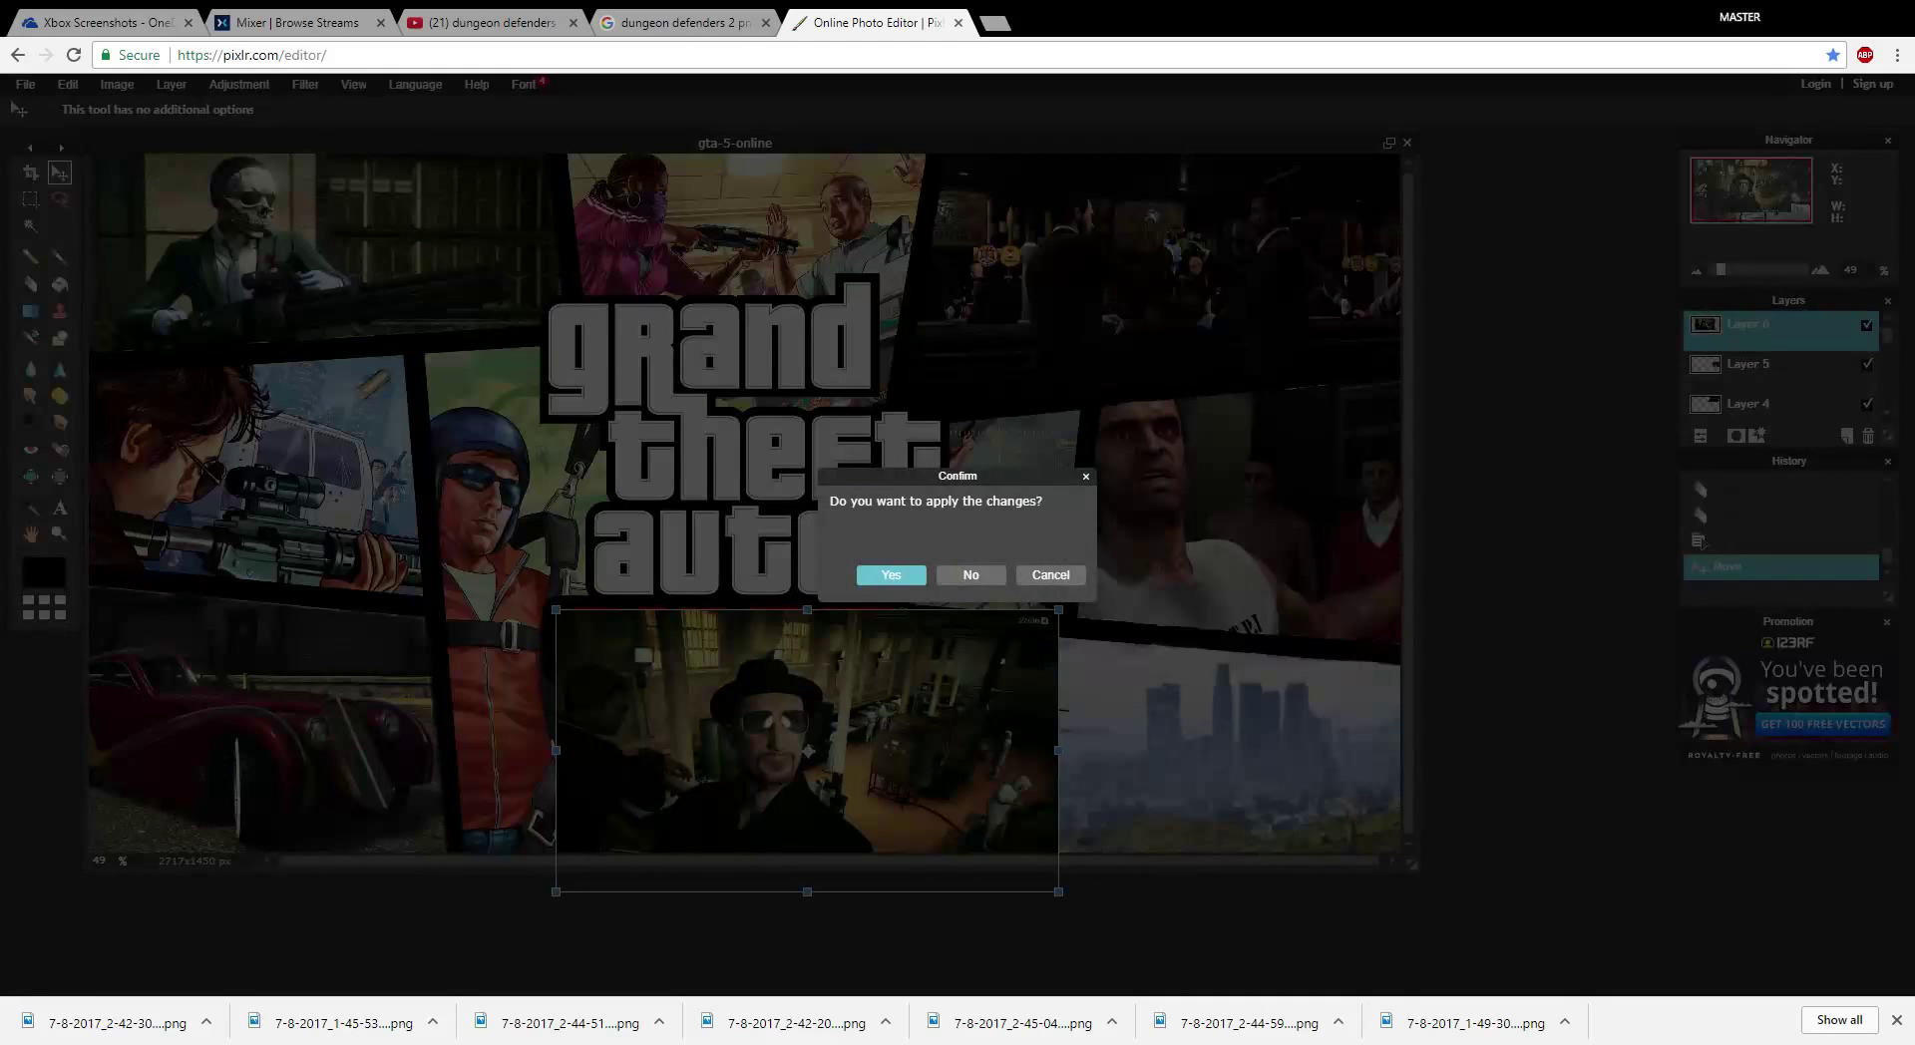
key(Return)
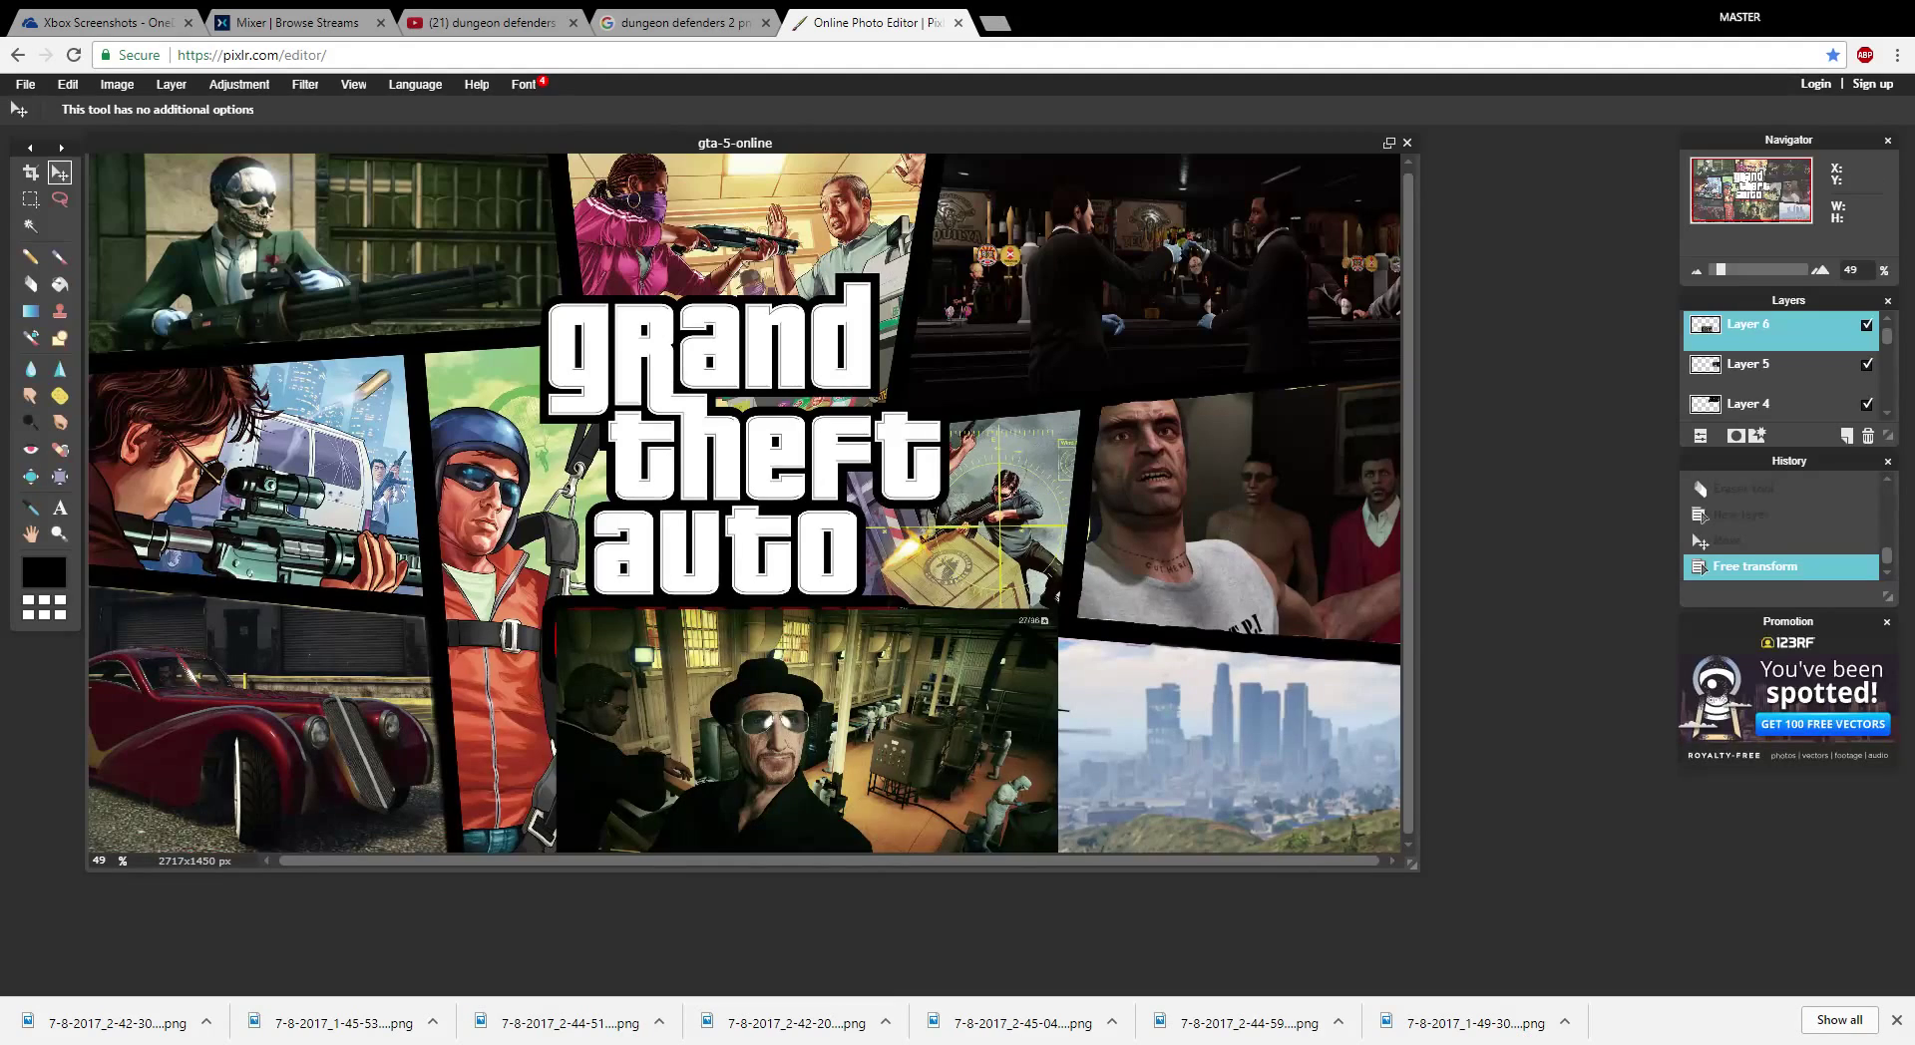
- Hide Layer 6 and erase it along the border between the speedboat and helicopter panels and along the lower part of the ONLINE lettering
click(31, 284)
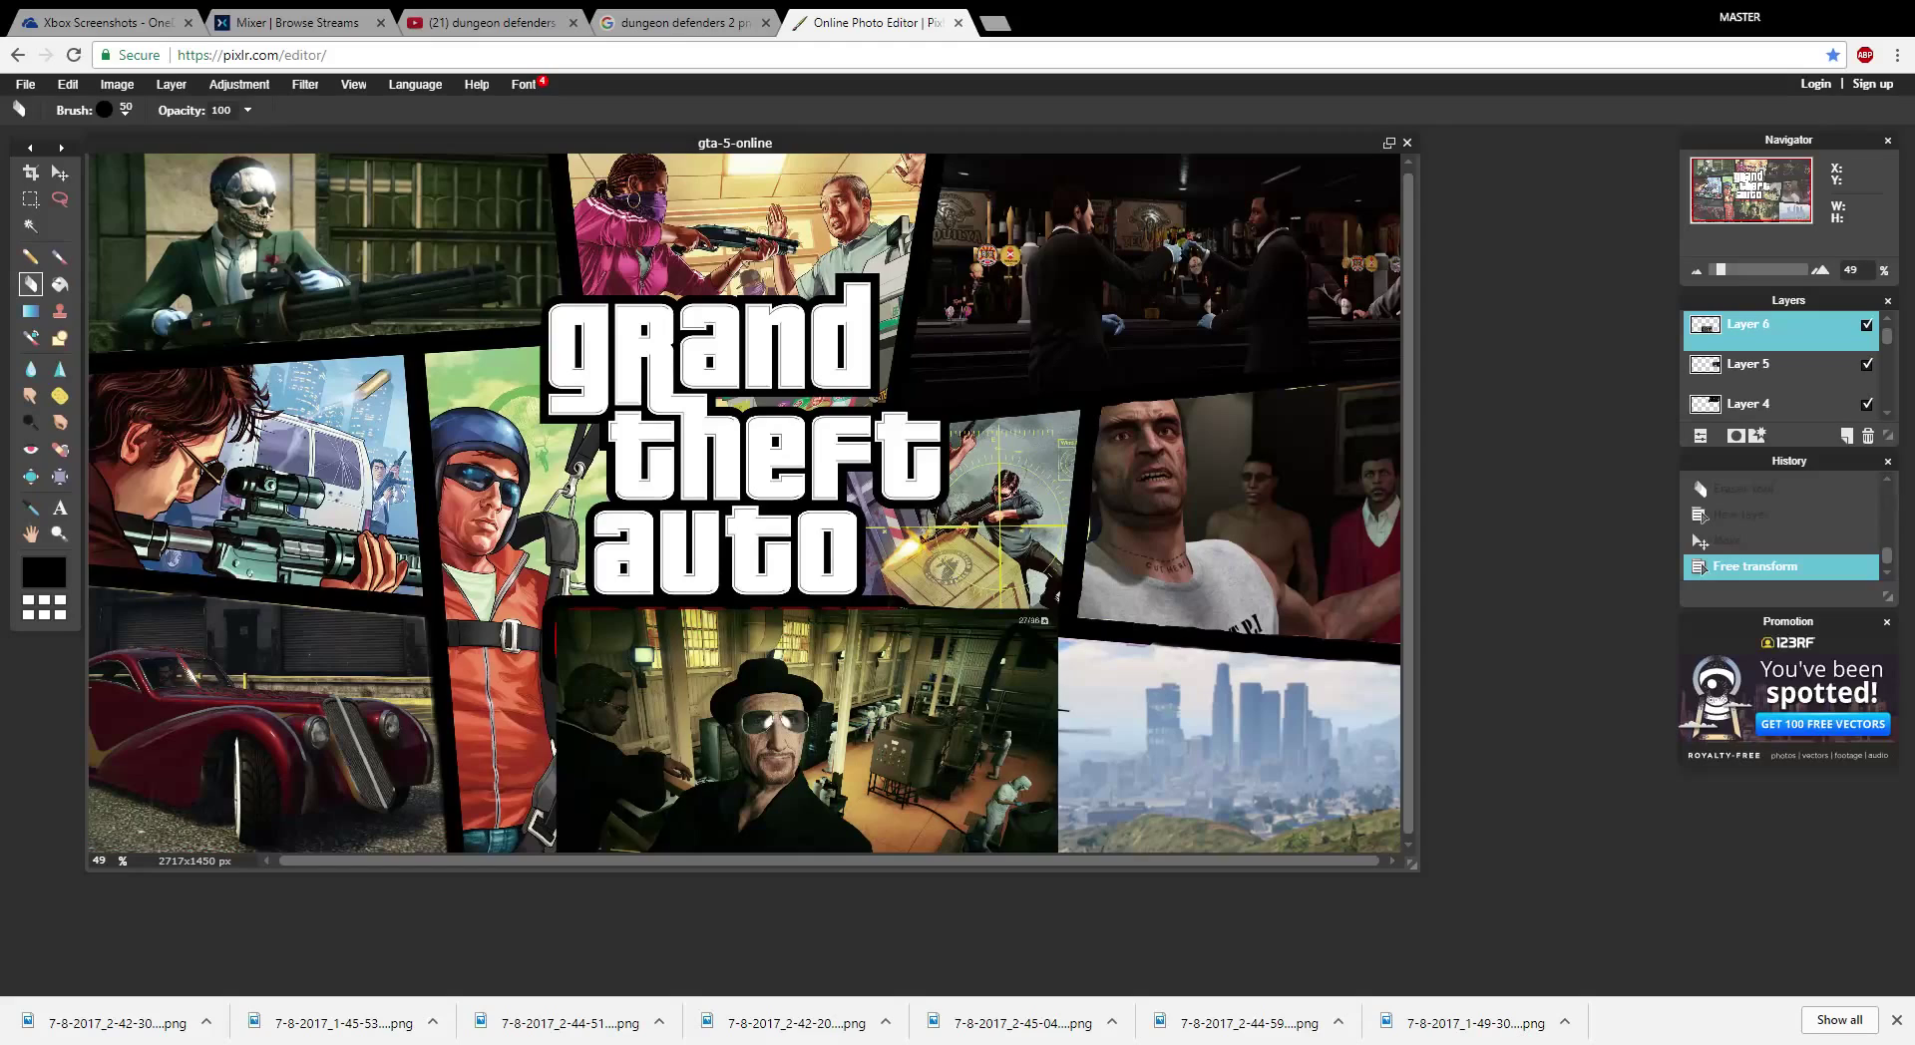
click(1866, 324)
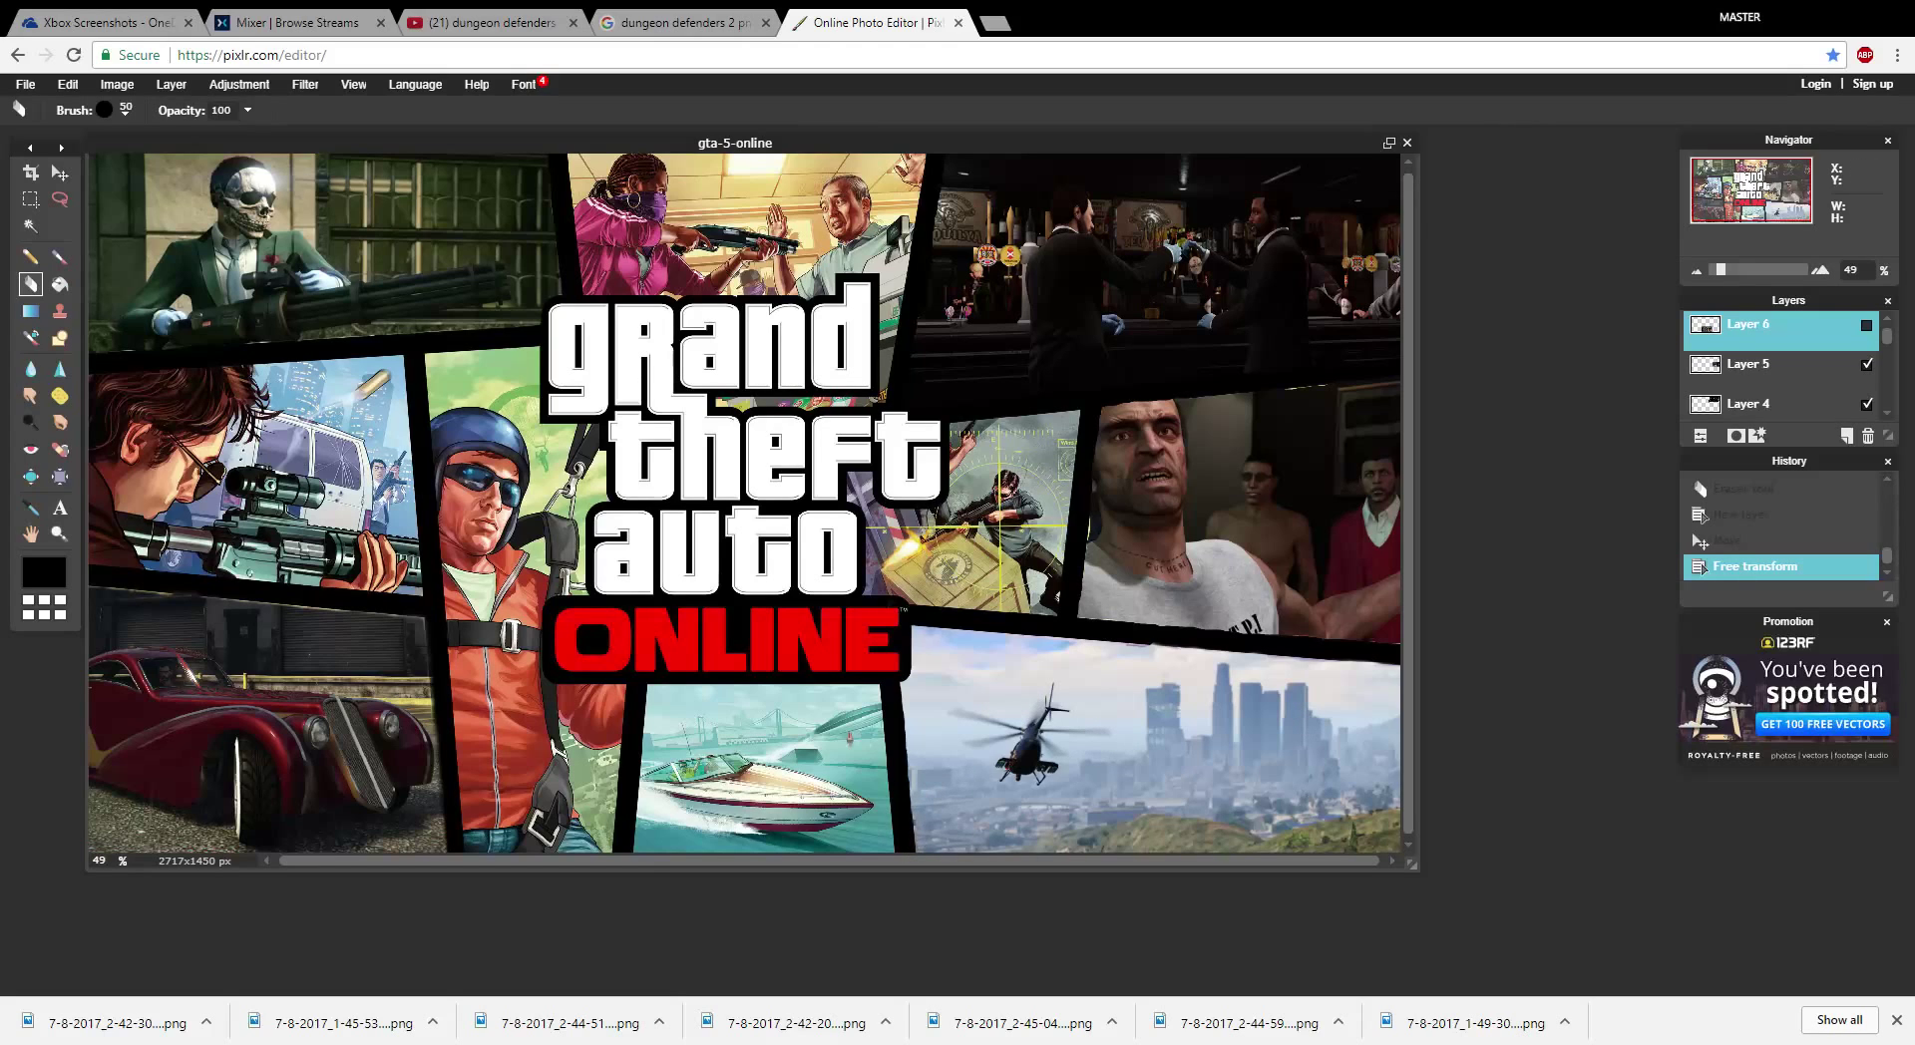
scroll(656, 659, down, 3)
scroll(656, 658, up, 5)
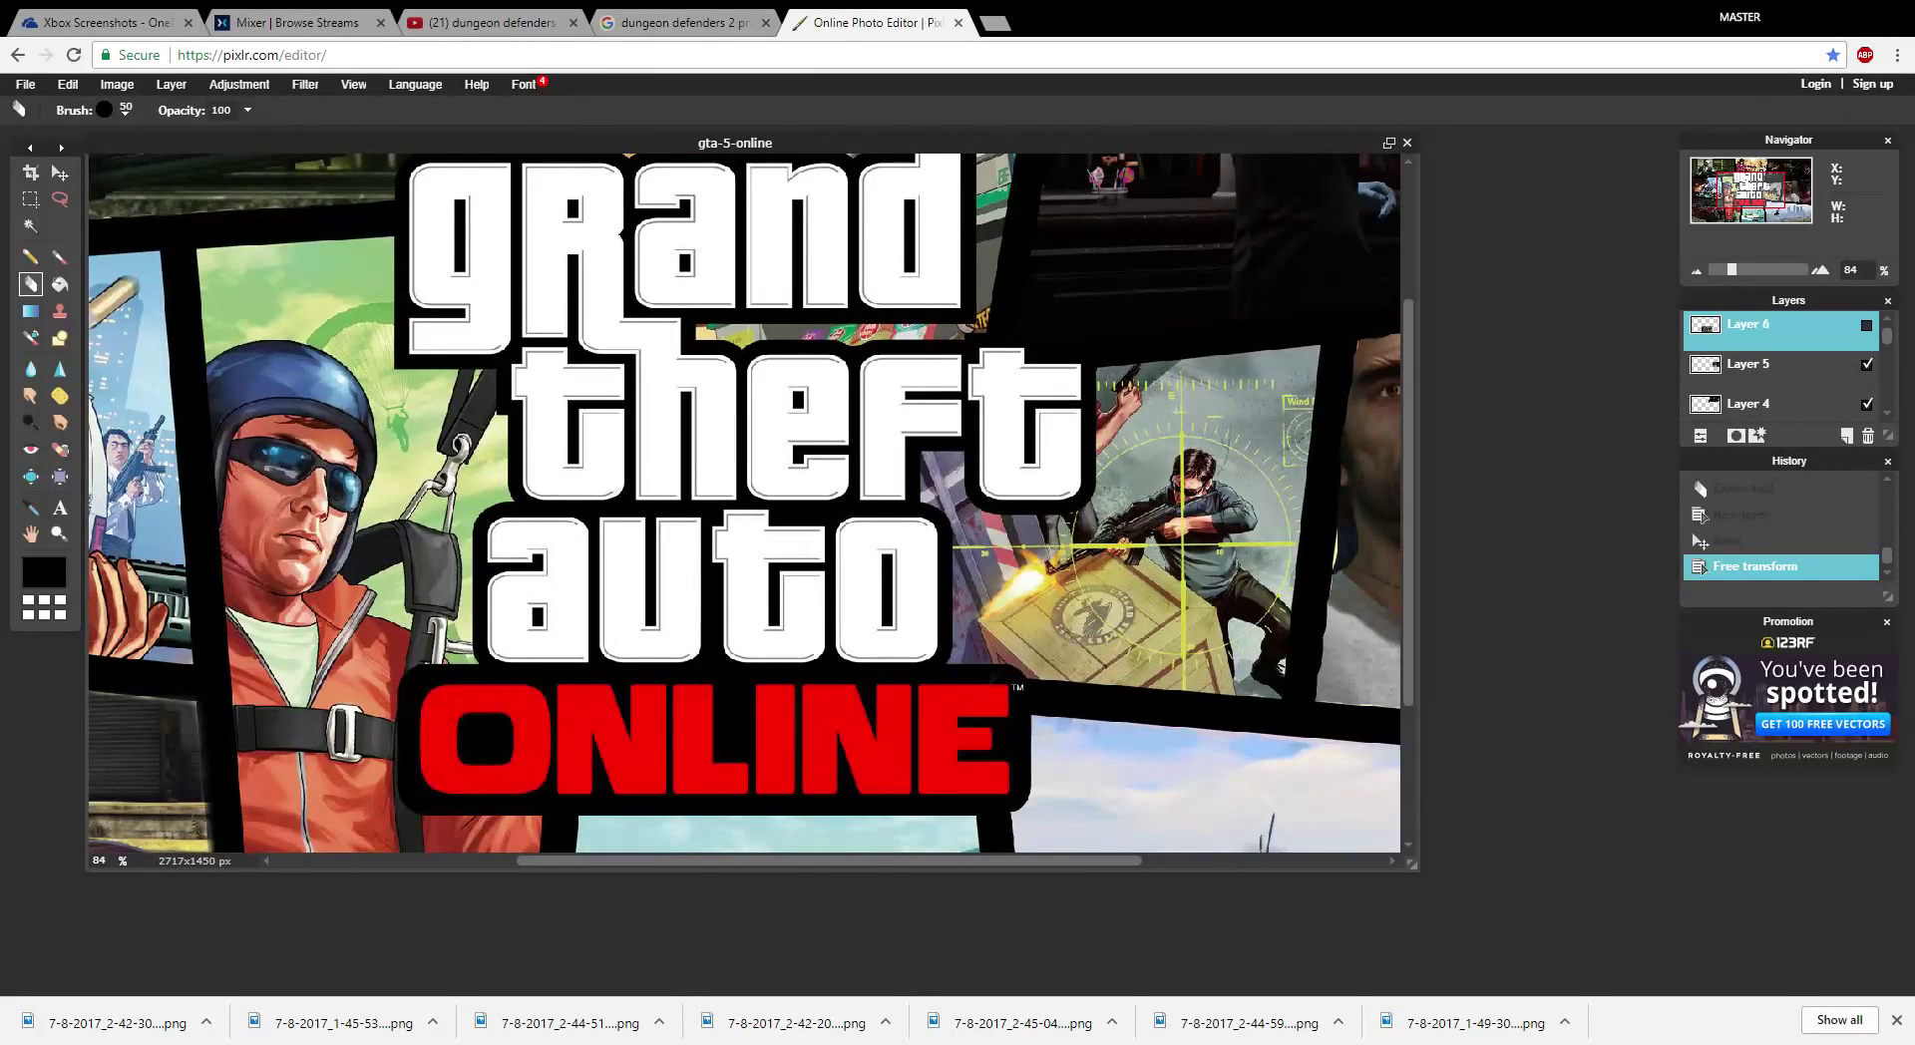
scroll(1162, 294, up, 1)
scroll(745, 502, left, 2)
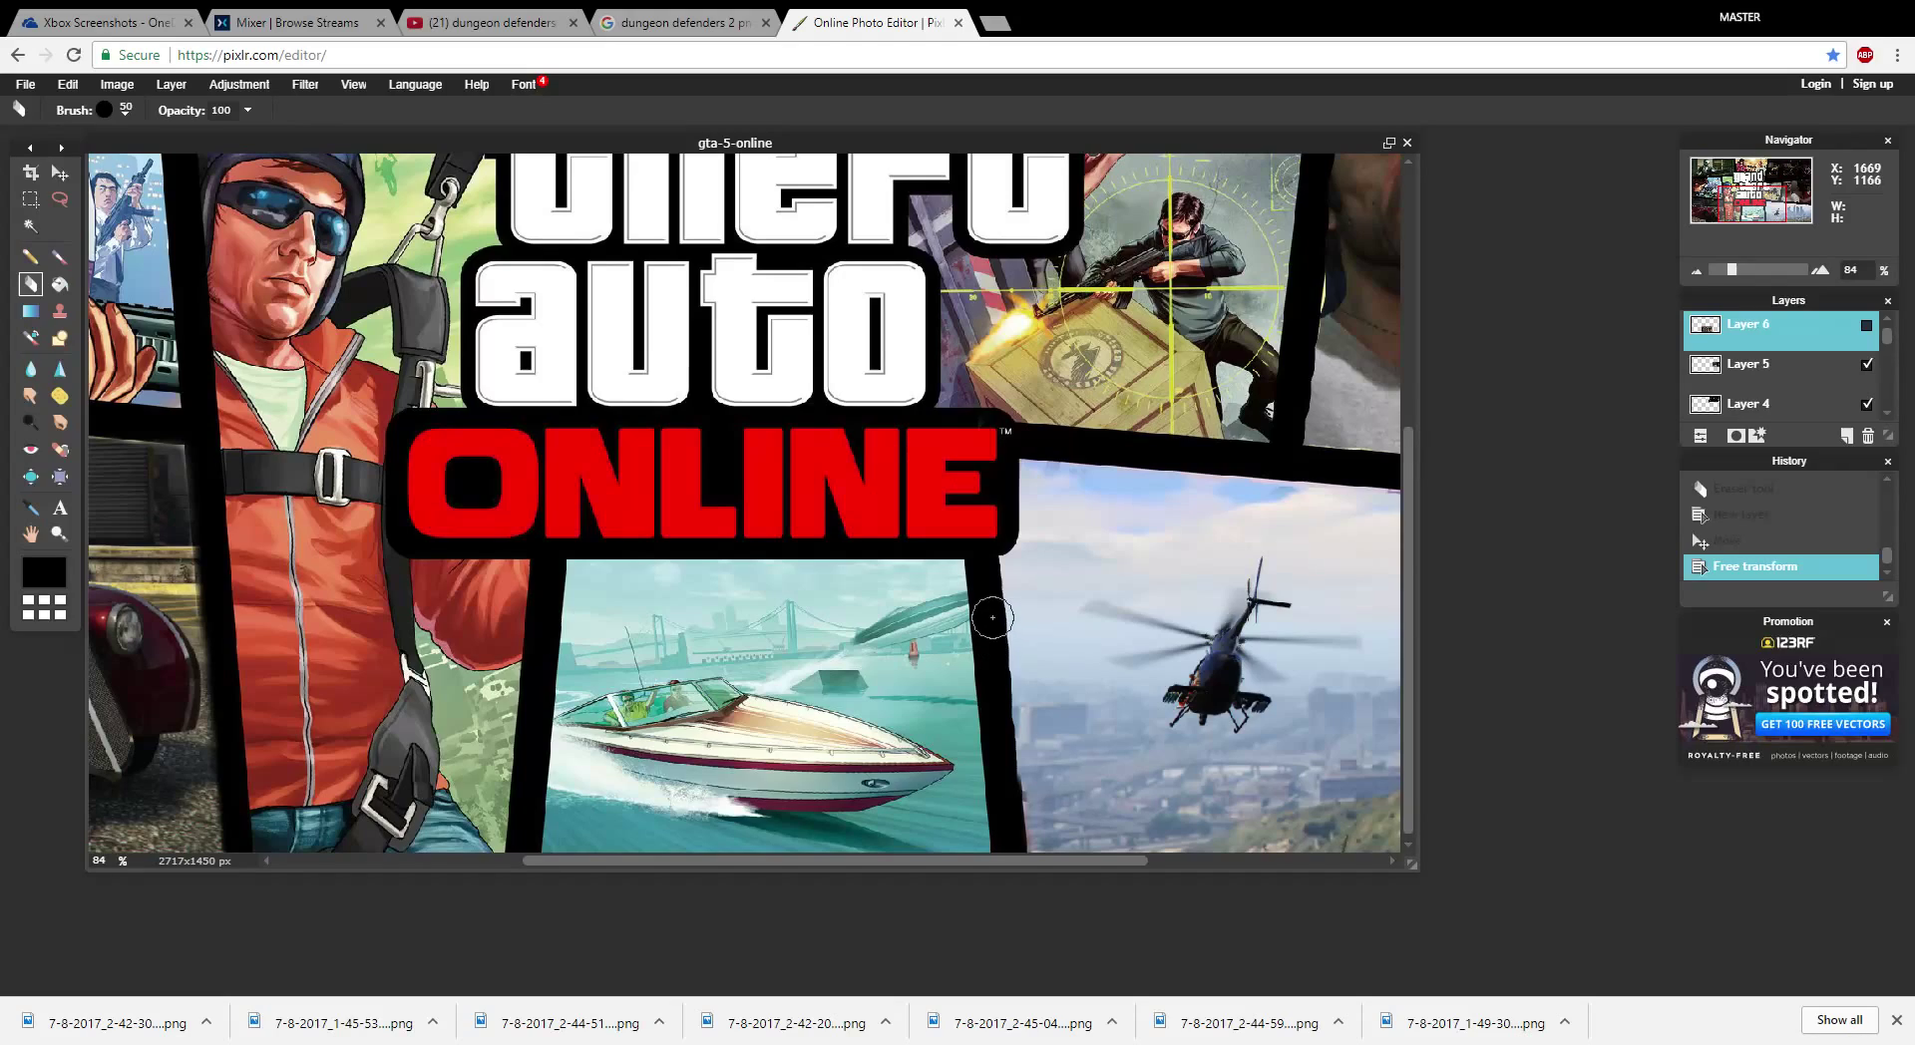
drag(982, 523, 1028, 540)
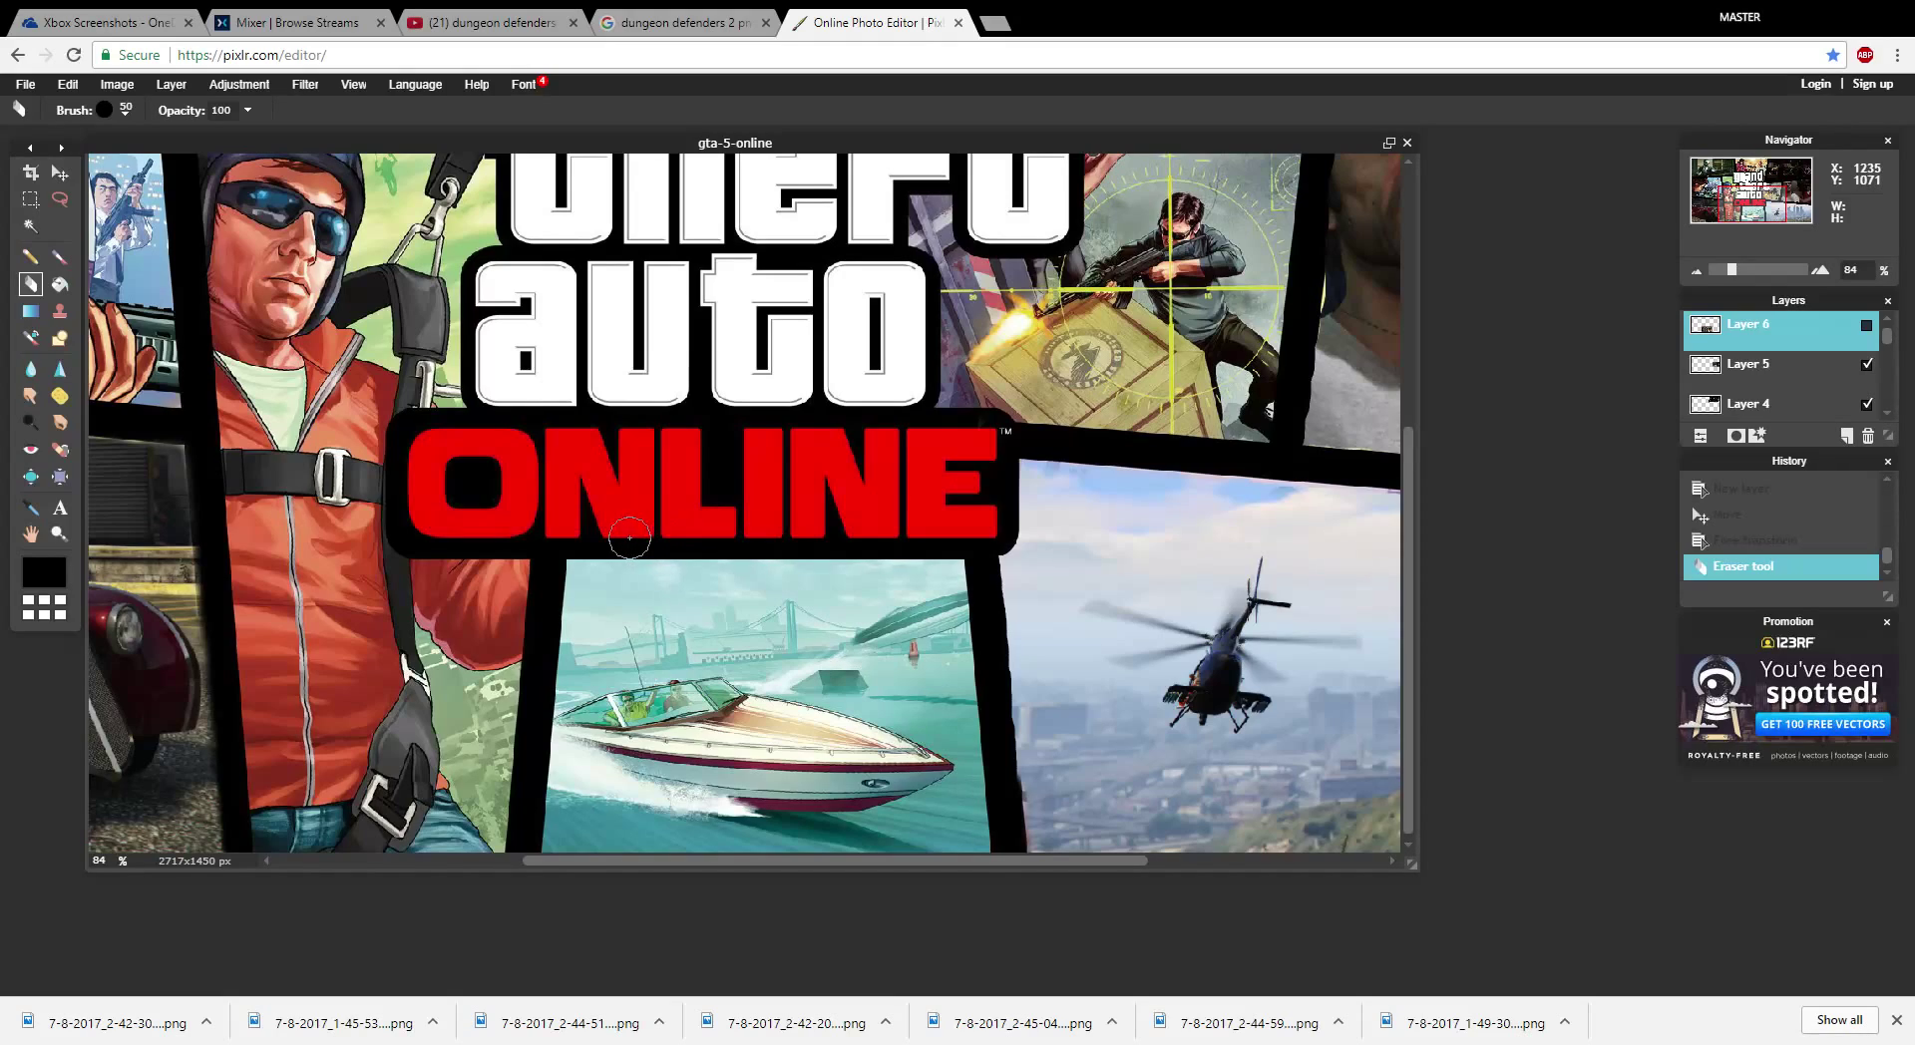
drag(596, 538, 544, 531)
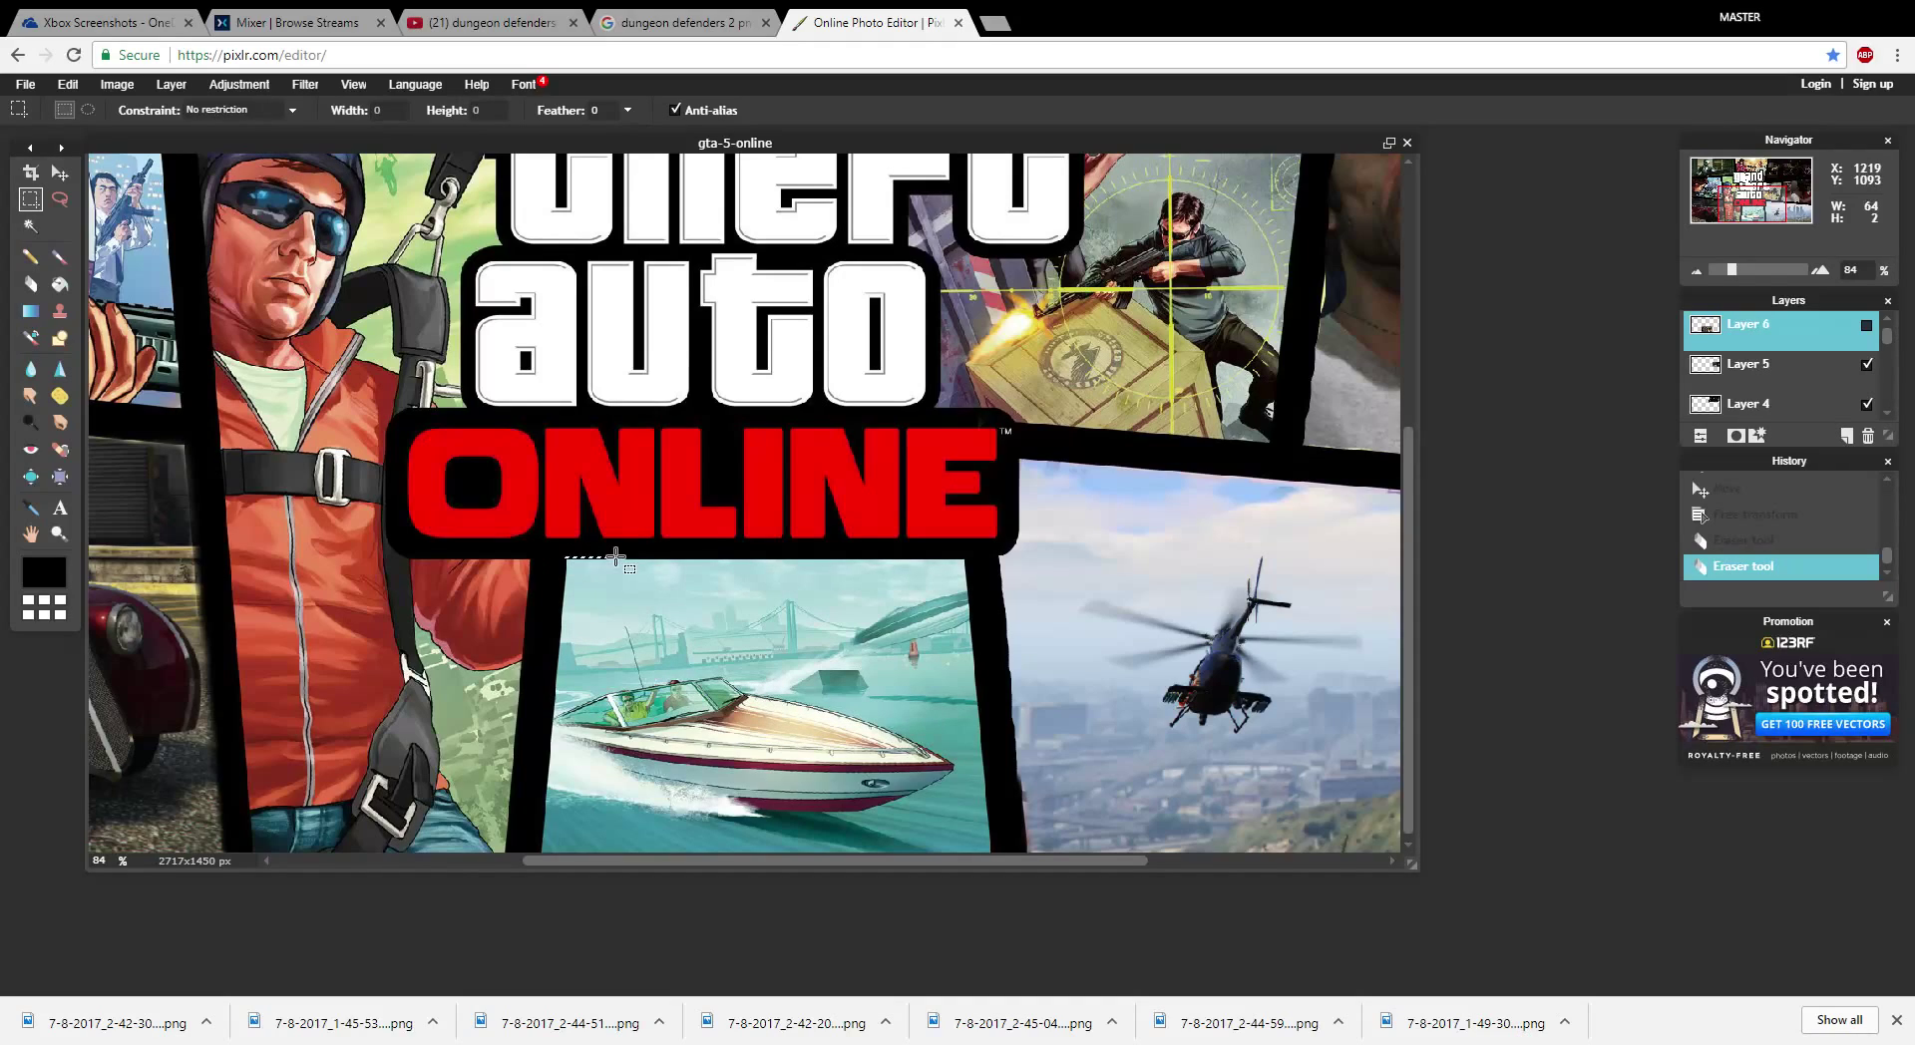
- Erase Layer 6 within a 588 by 111 px rectangular selection above the speedboat panel, check it against the visible layer, and clear the selection
drag(1062, 487, 1056, 466)
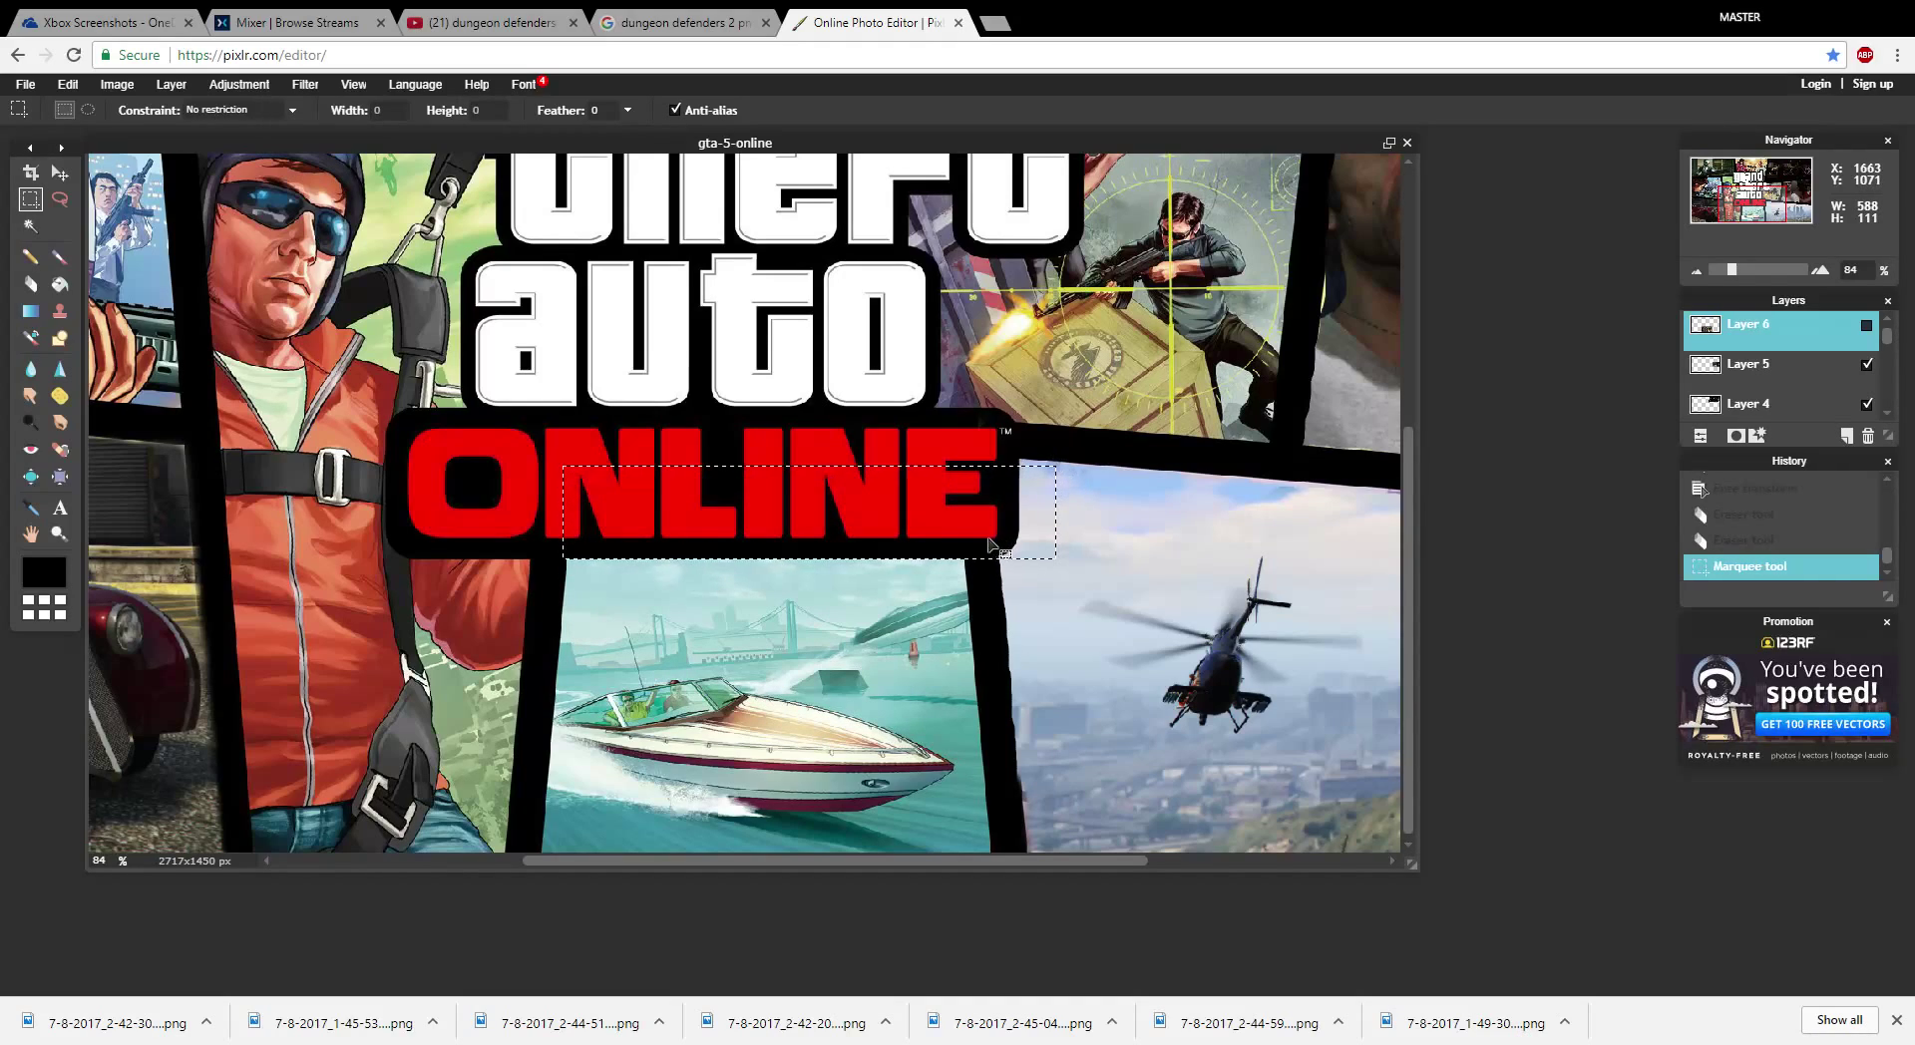
click(29, 283)
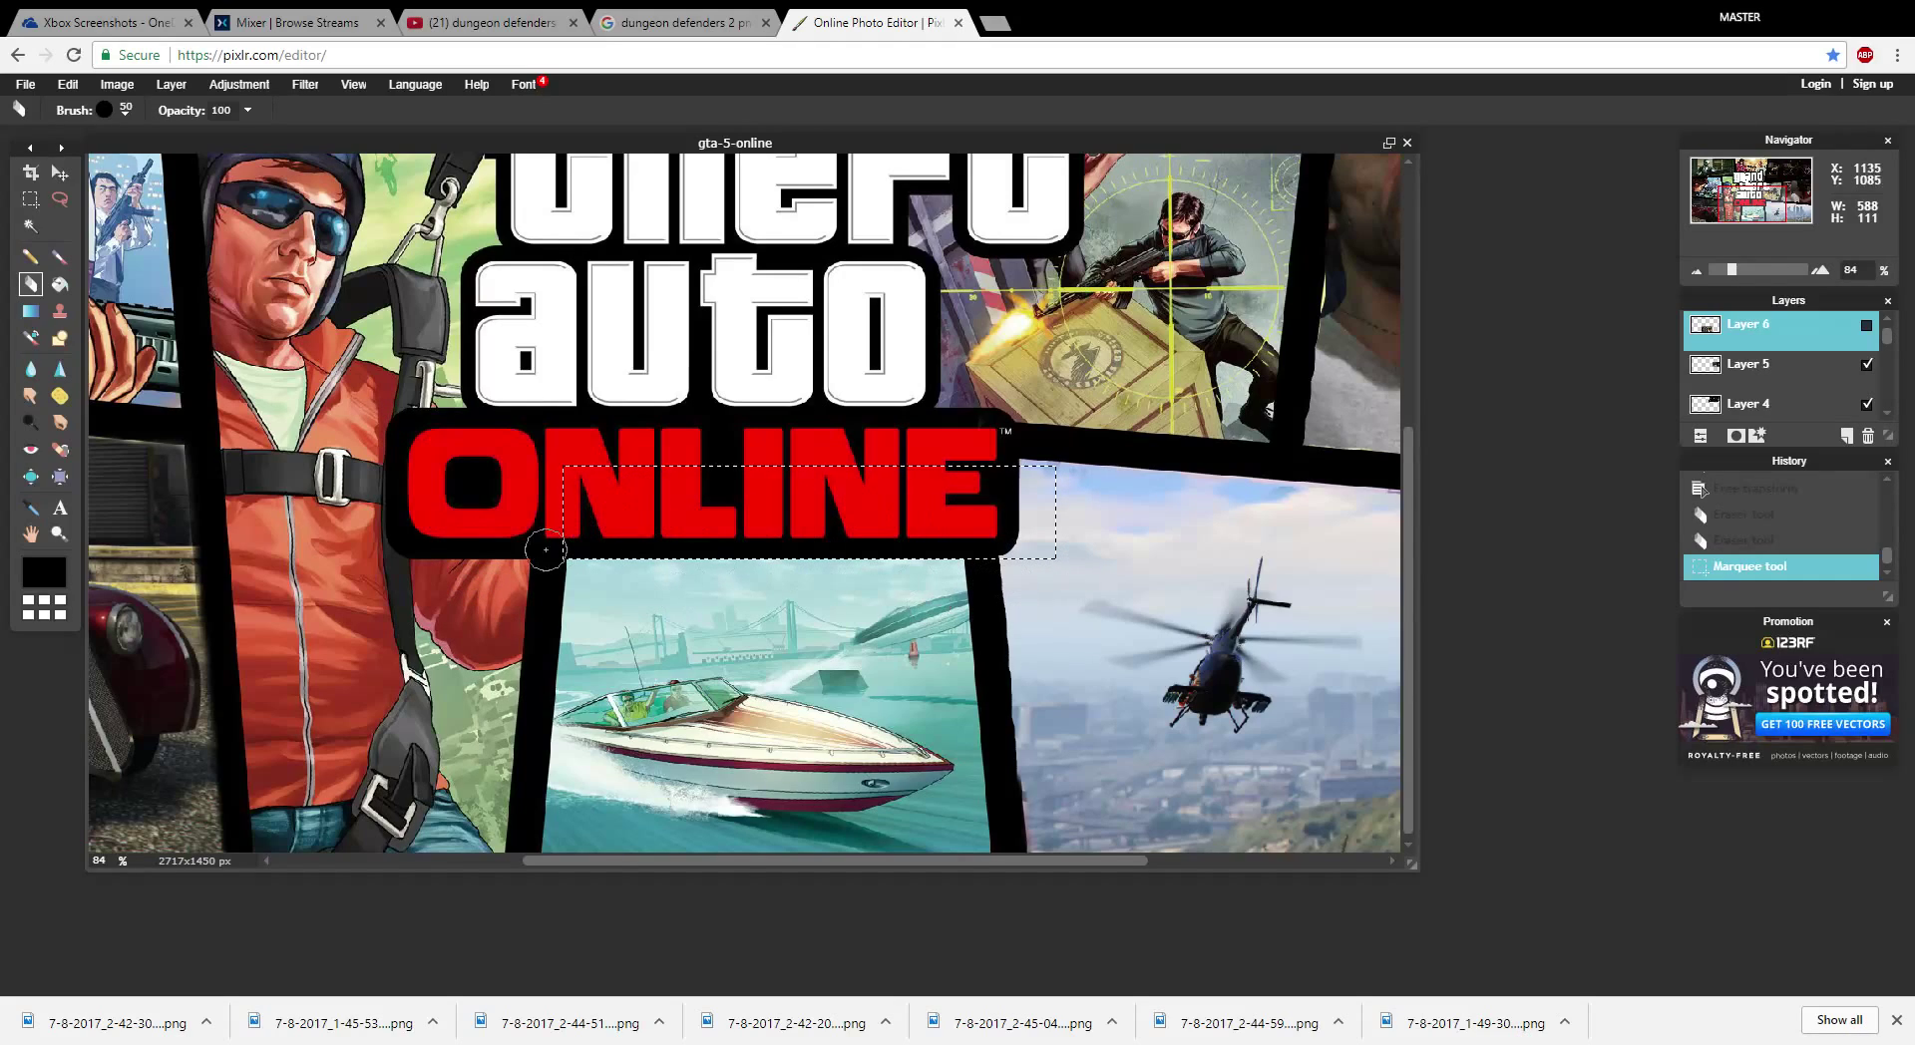
drag(984, 575, 1124, 541)
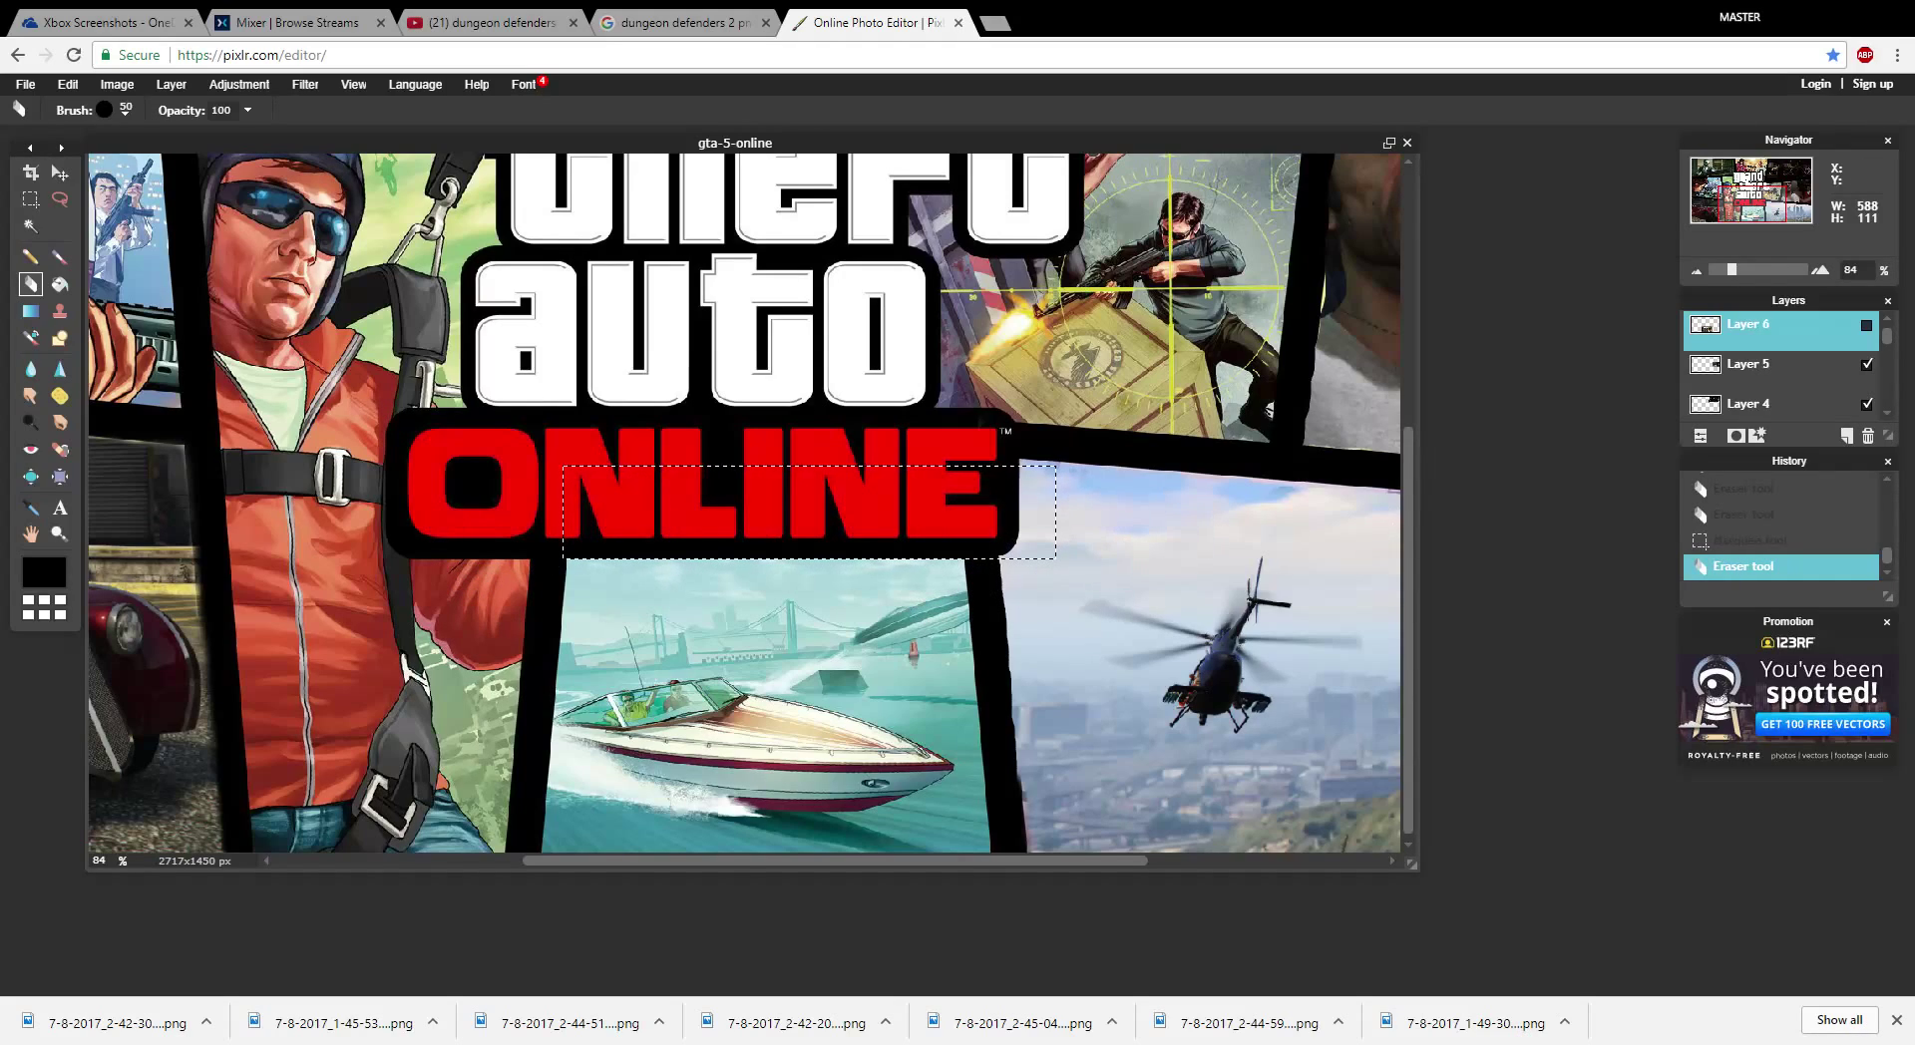
click(1866, 325)
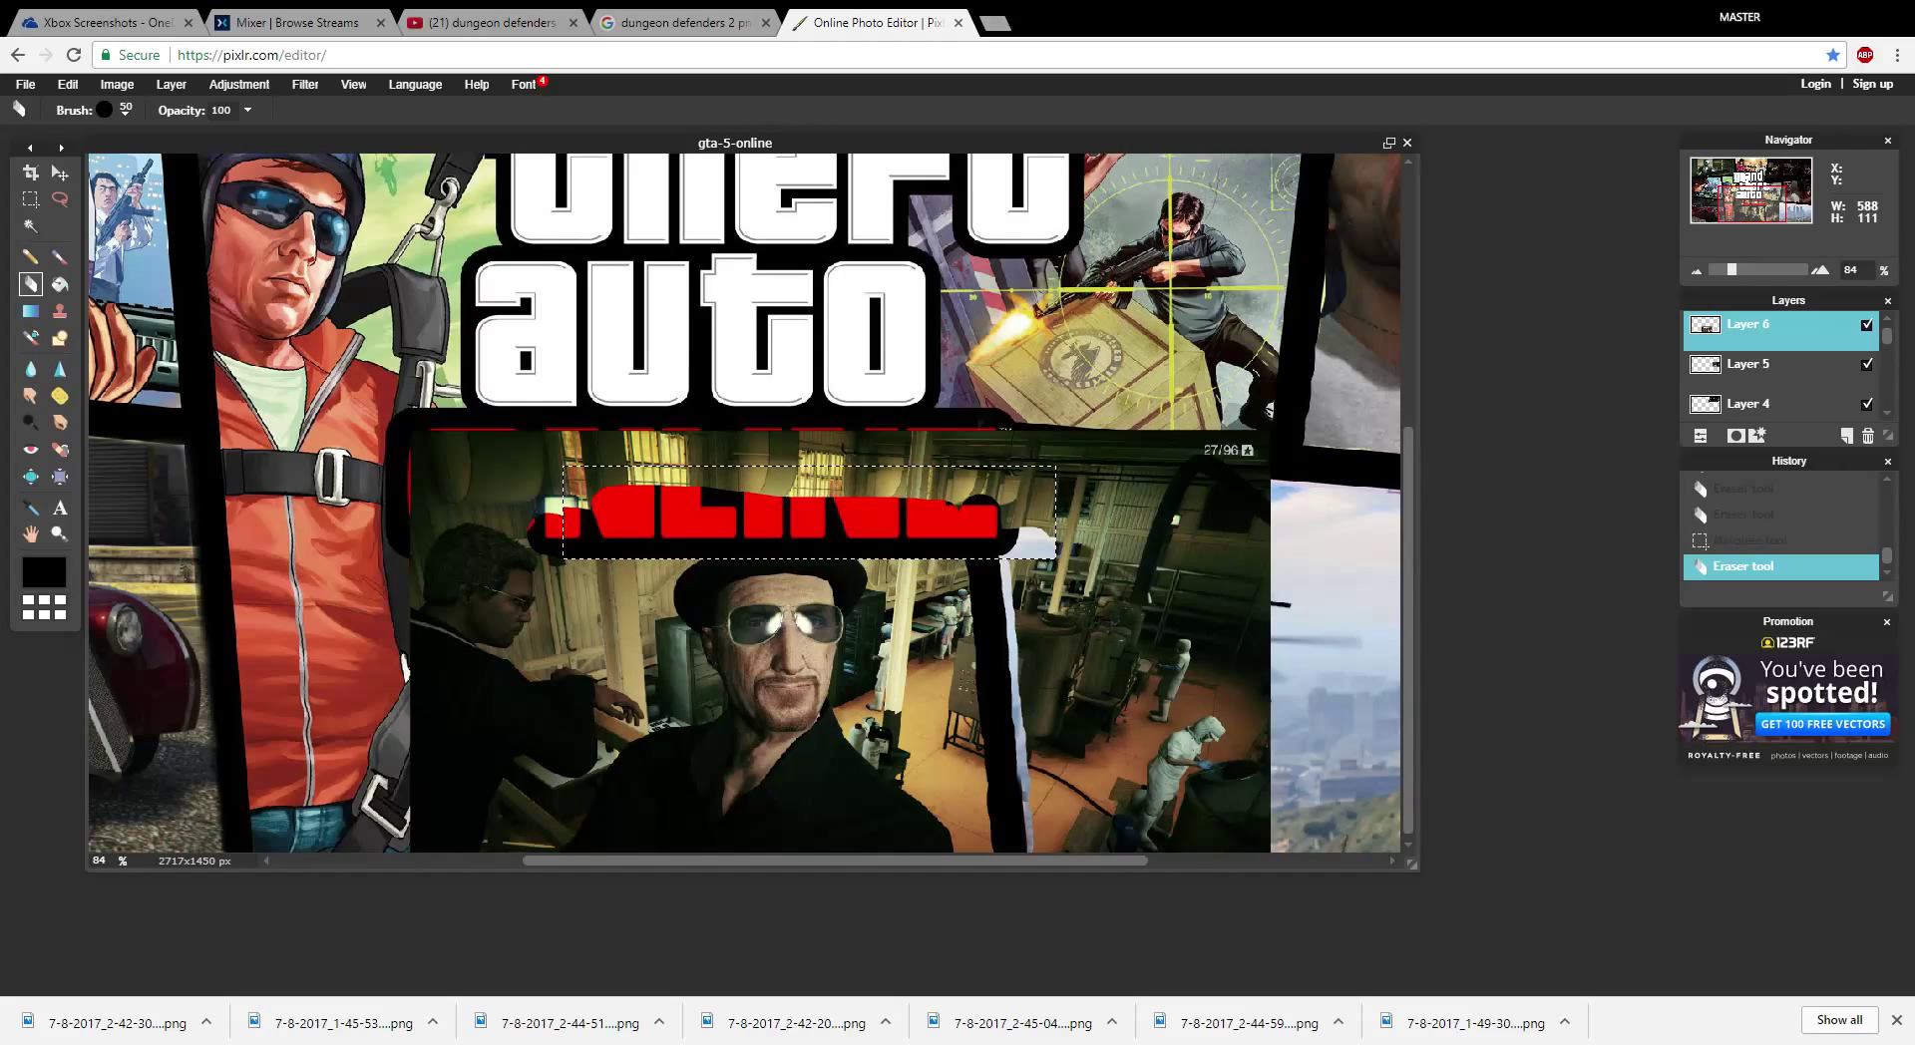
click(1866, 326)
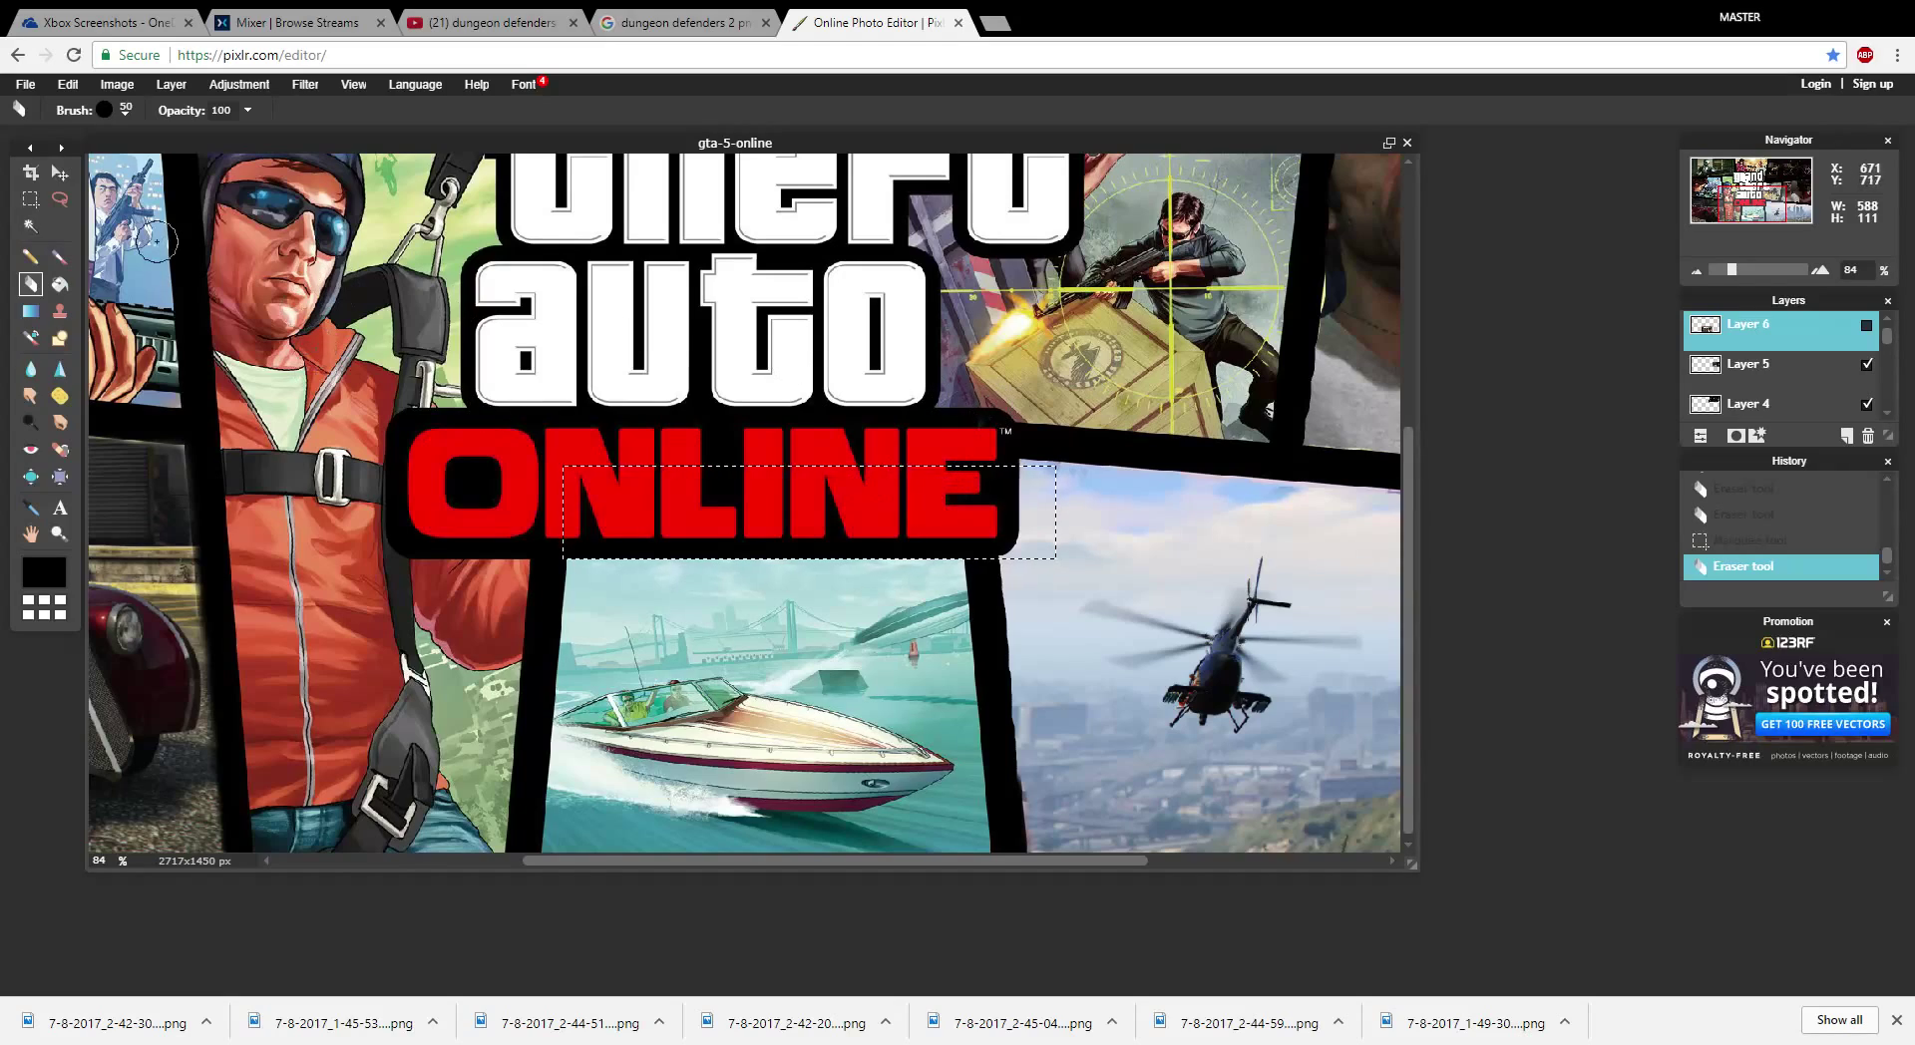
click(30, 198)
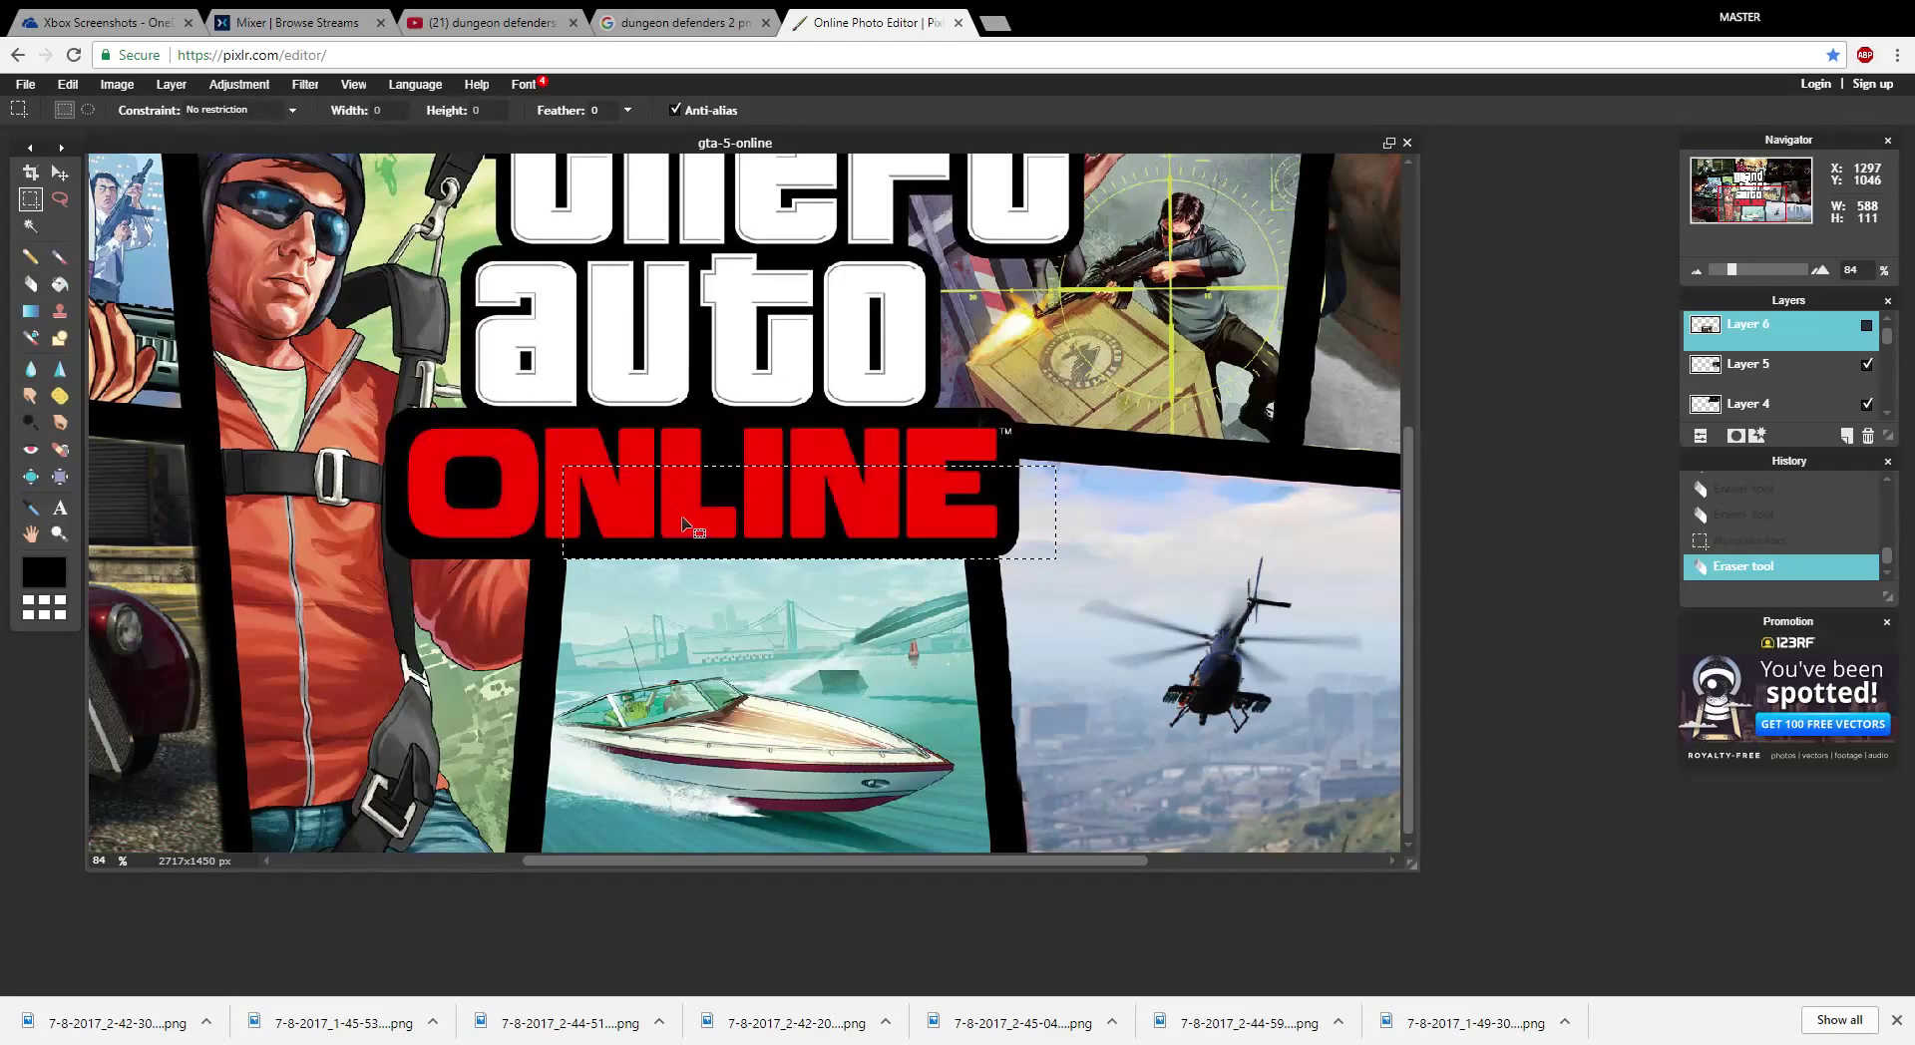
click(691, 518)
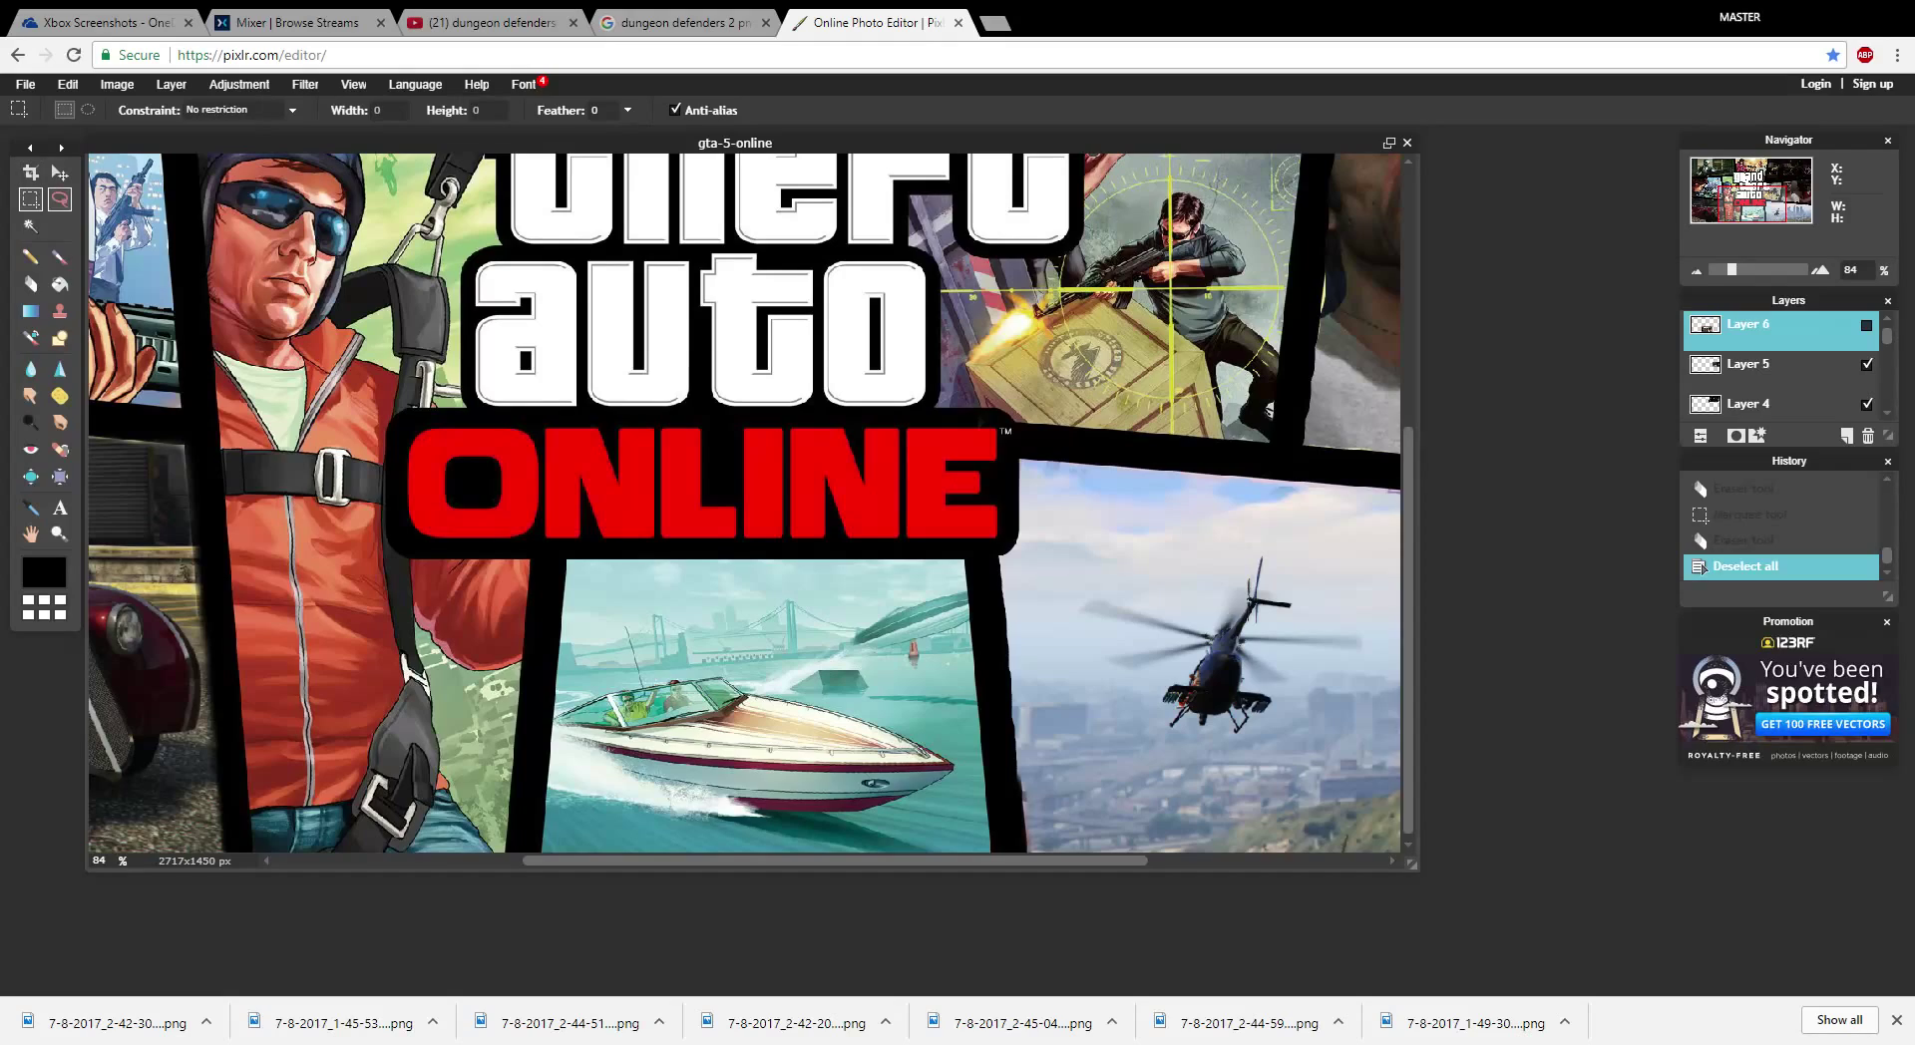
click(60, 198)
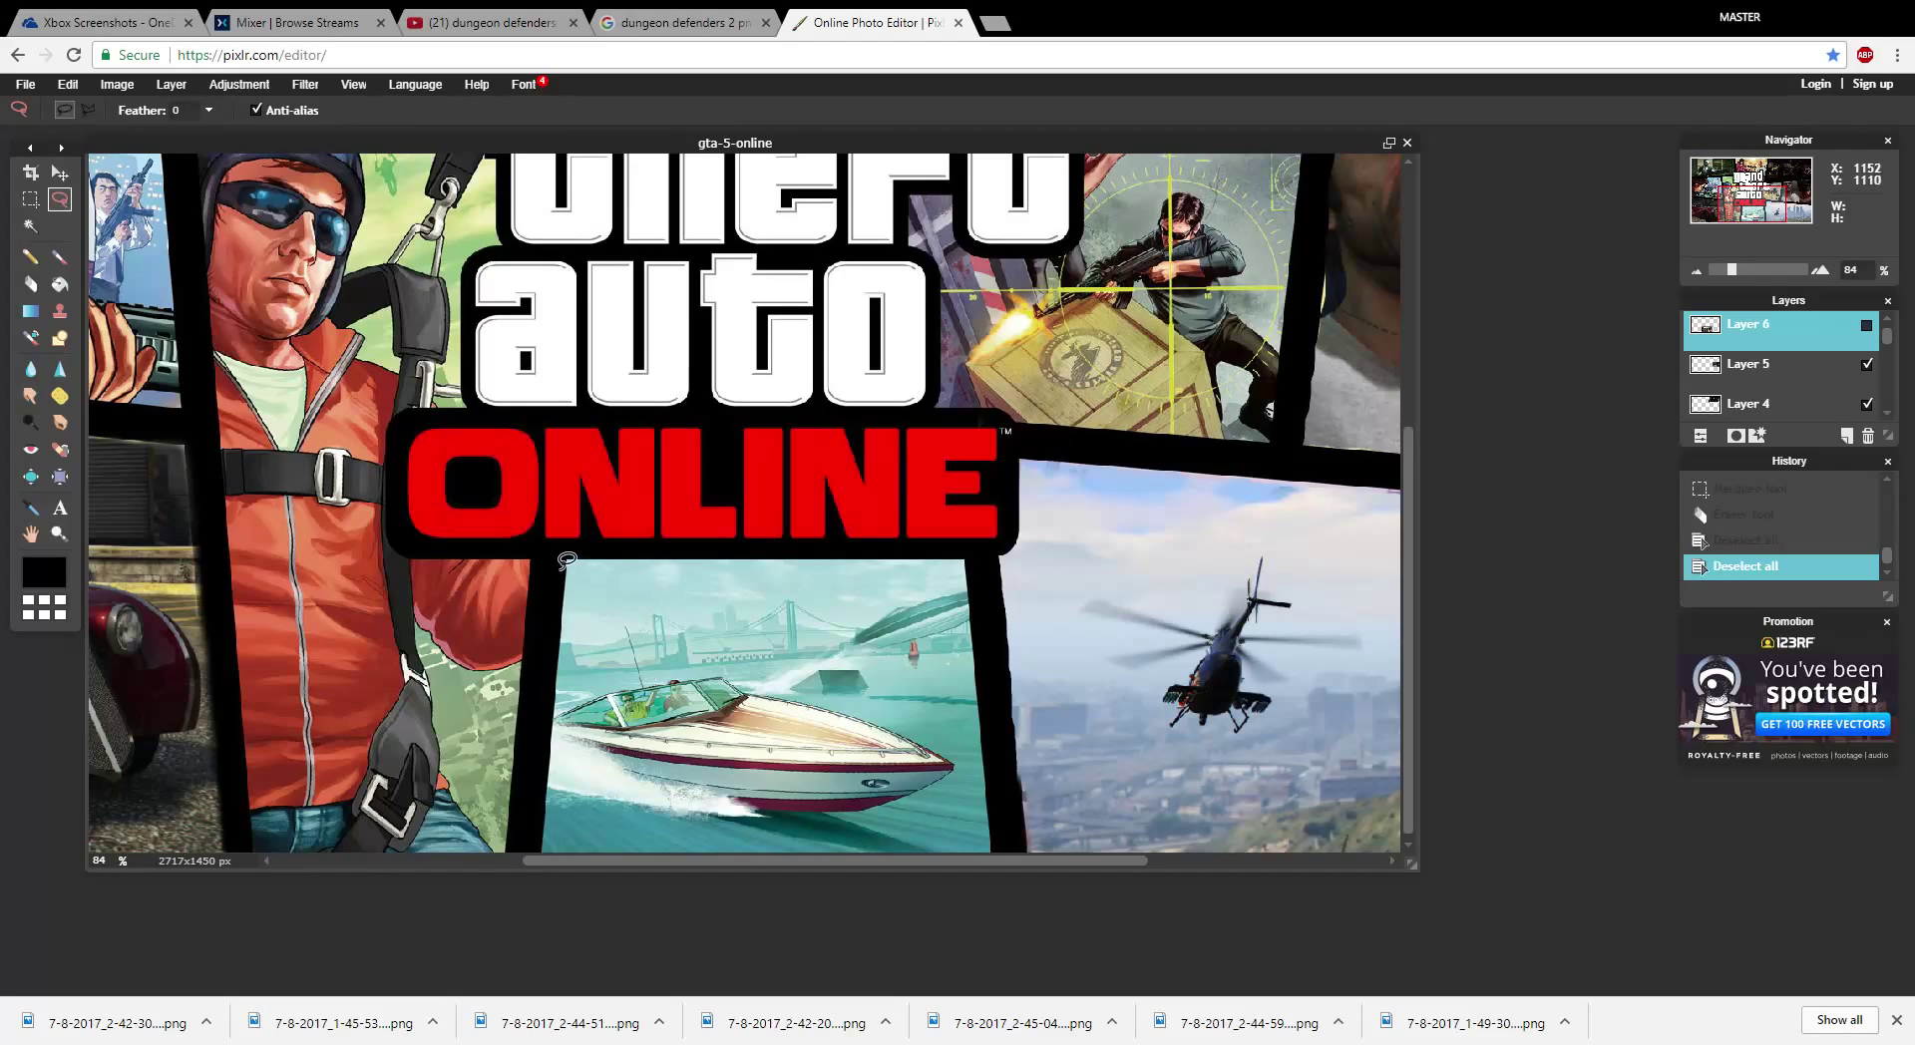
mouse_move(557, 569)
mouse_down()
mouse_move(544, 674)
mouse_move(529, 661)
mouse_move(541, 630)
mouse_move(587, 665)
mouse_move(544, 629)
mouse_move(590, 658)
mouse_move(553, 626)
mouse_up()
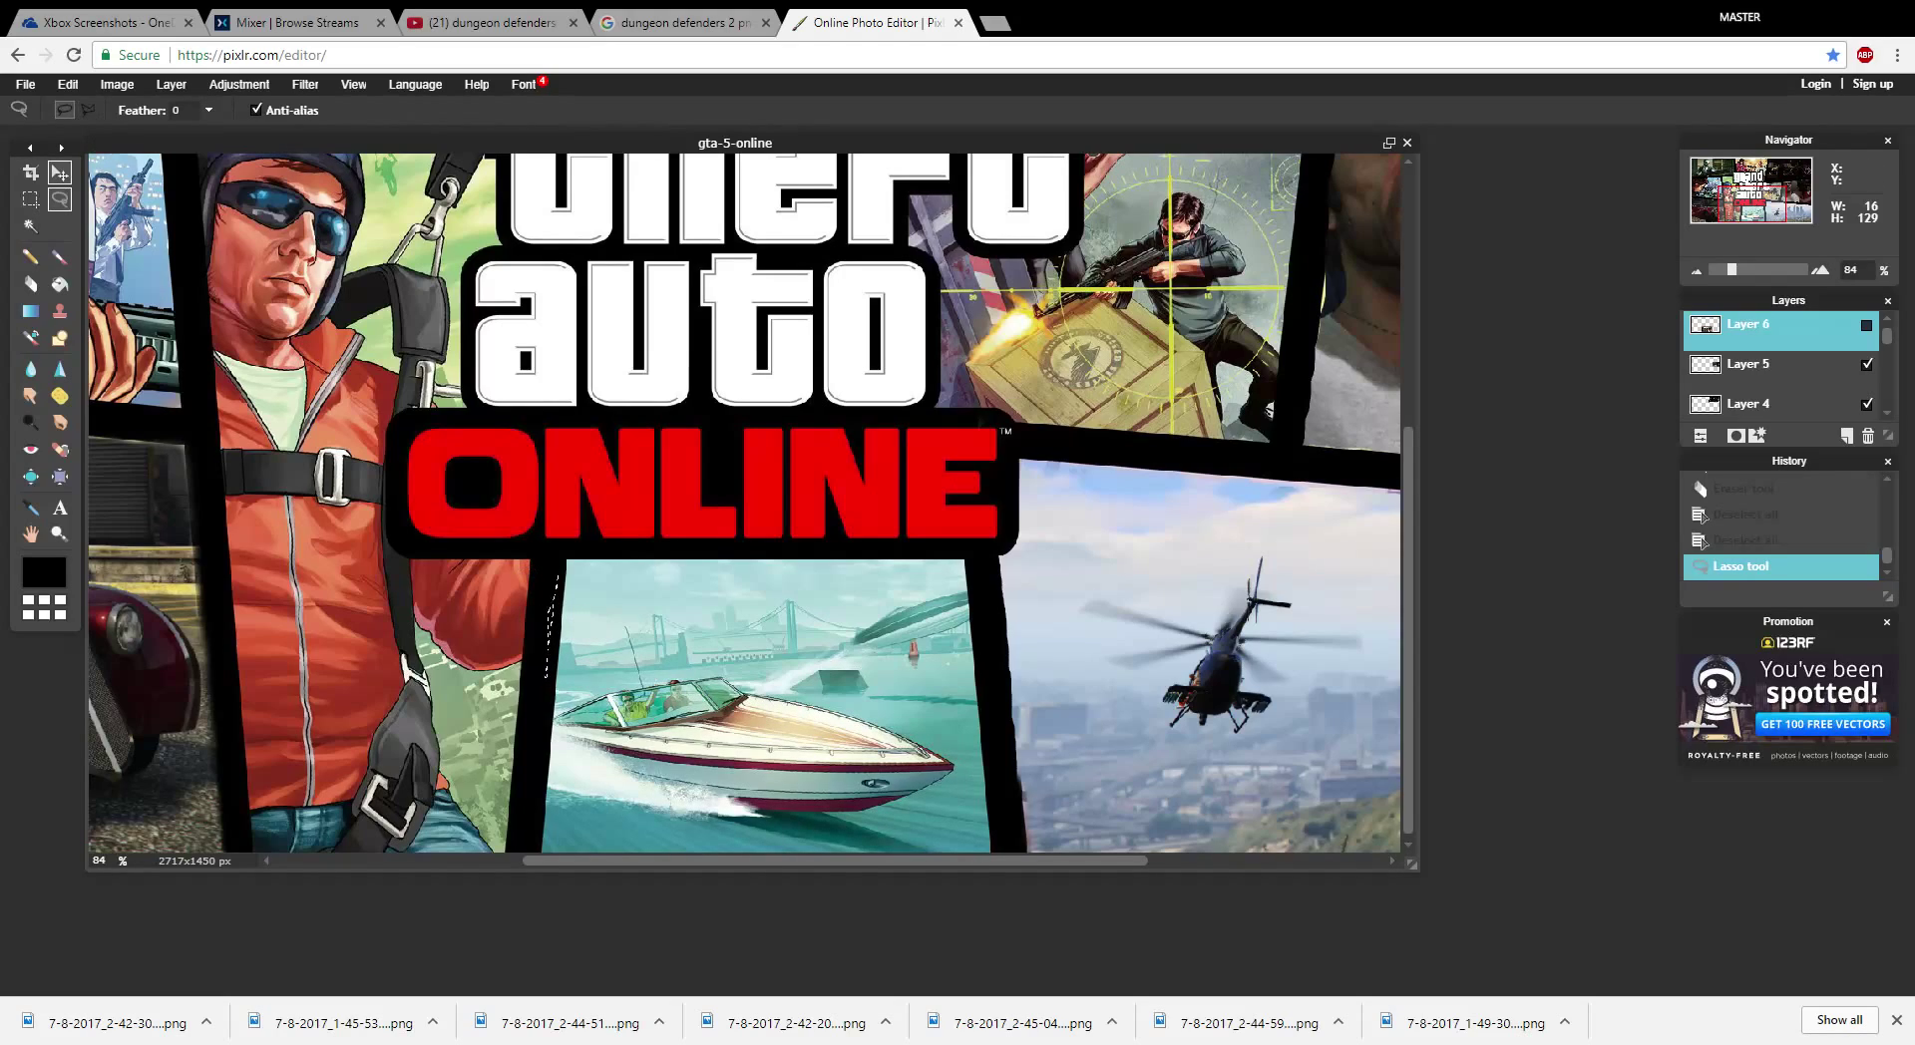
click(60, 173)
key(l)
click(559, 633)
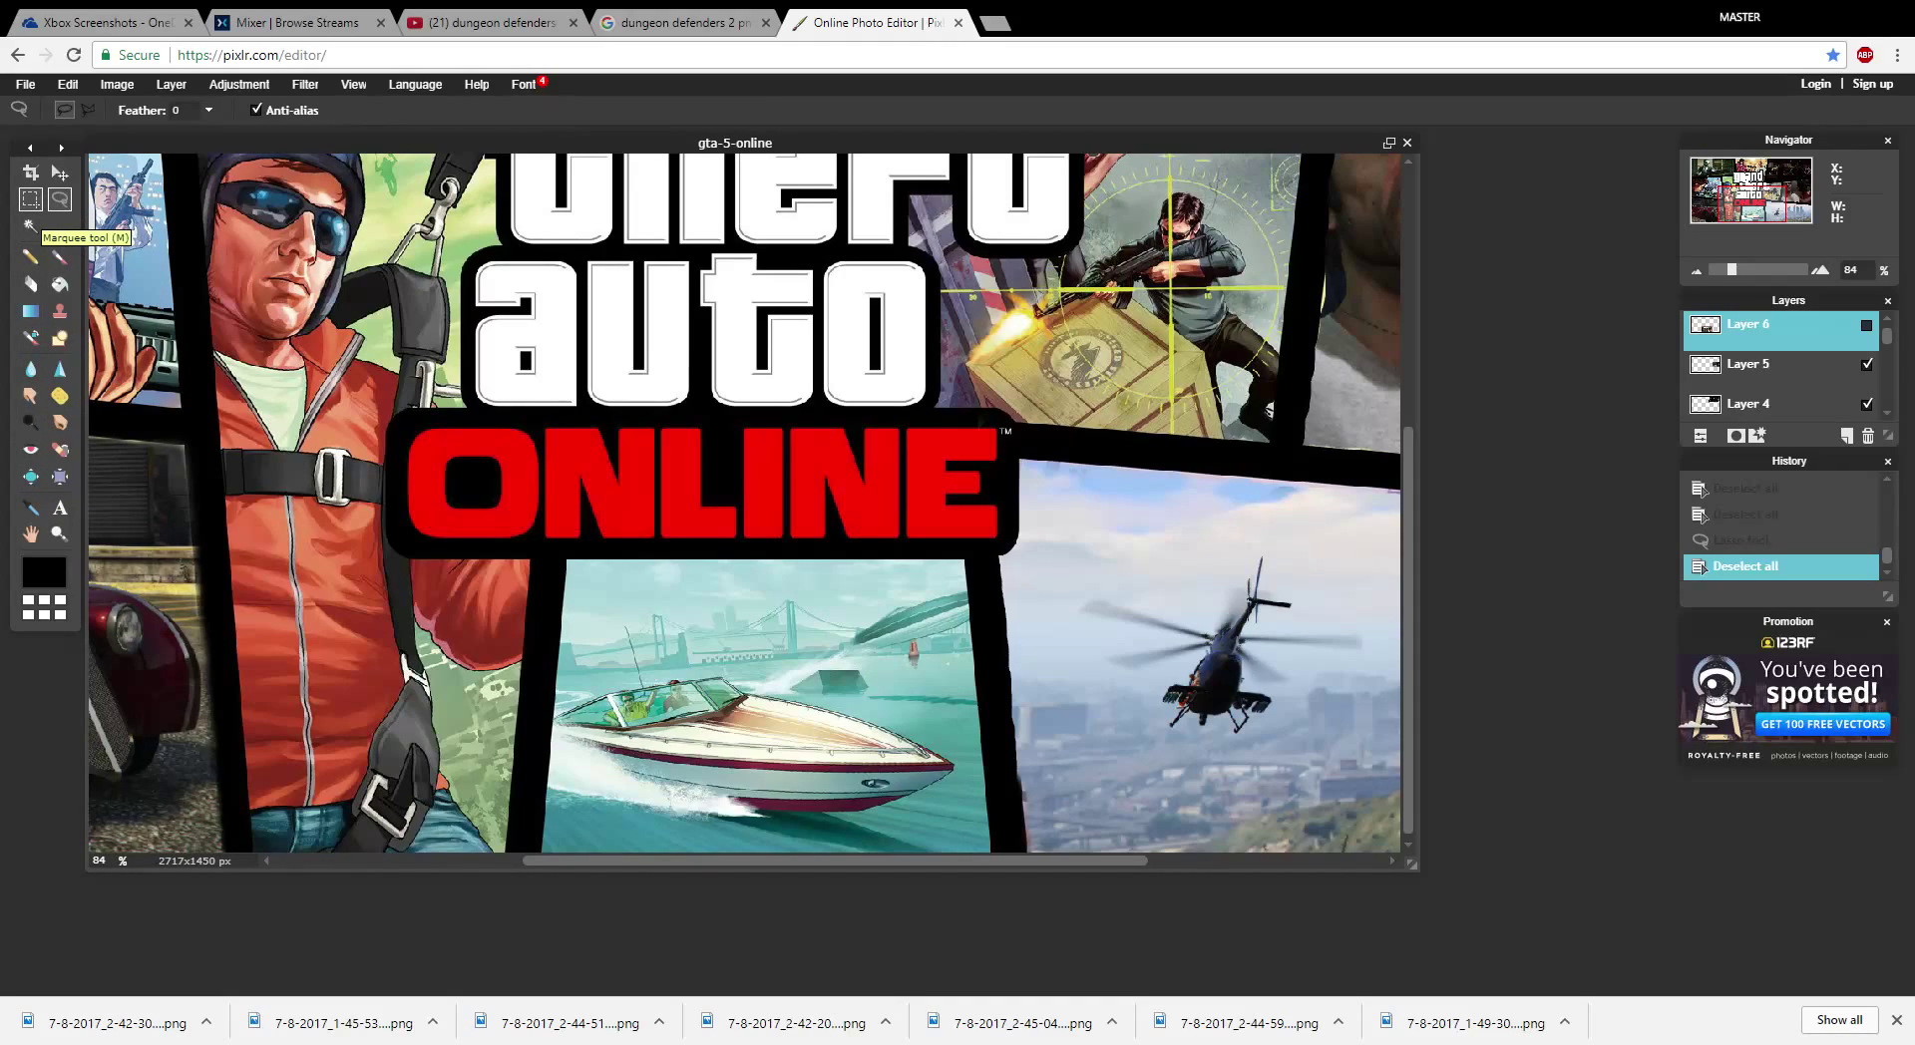
click(30, 199)
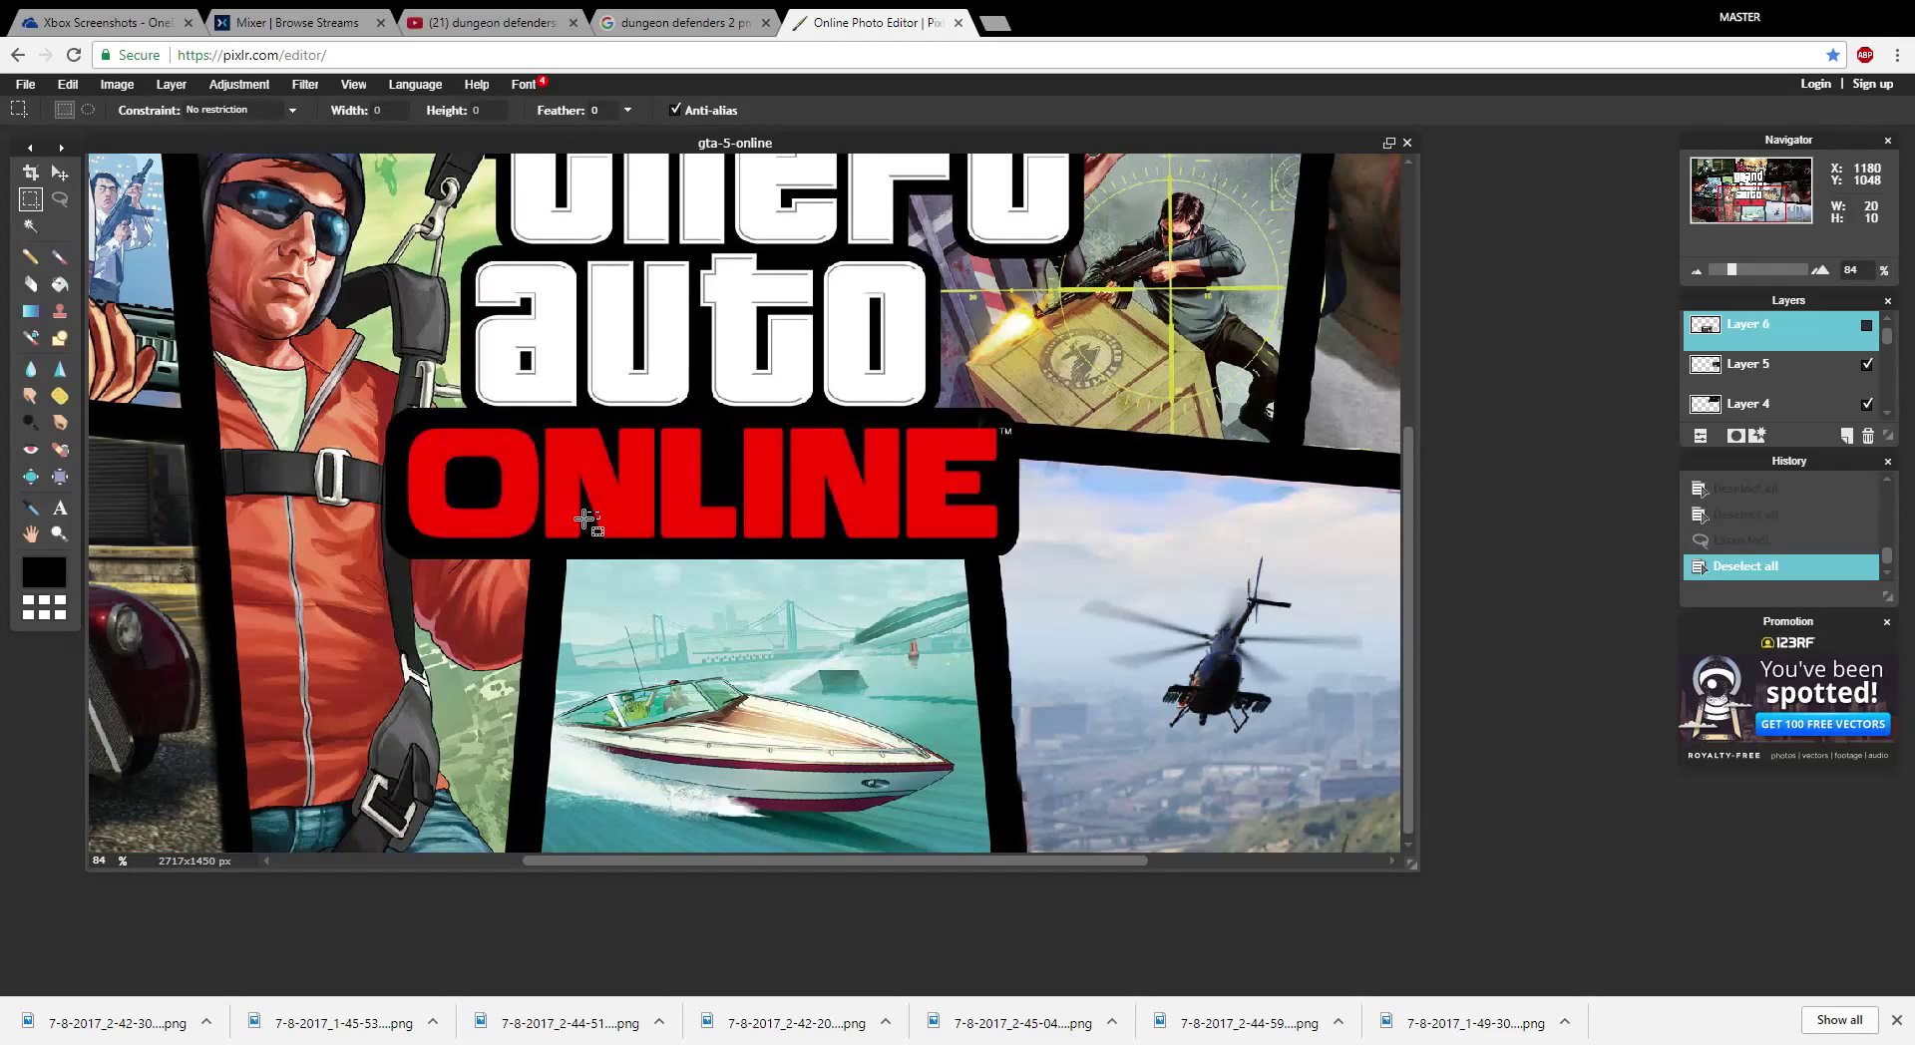
drag(600, 513, 179, 682)
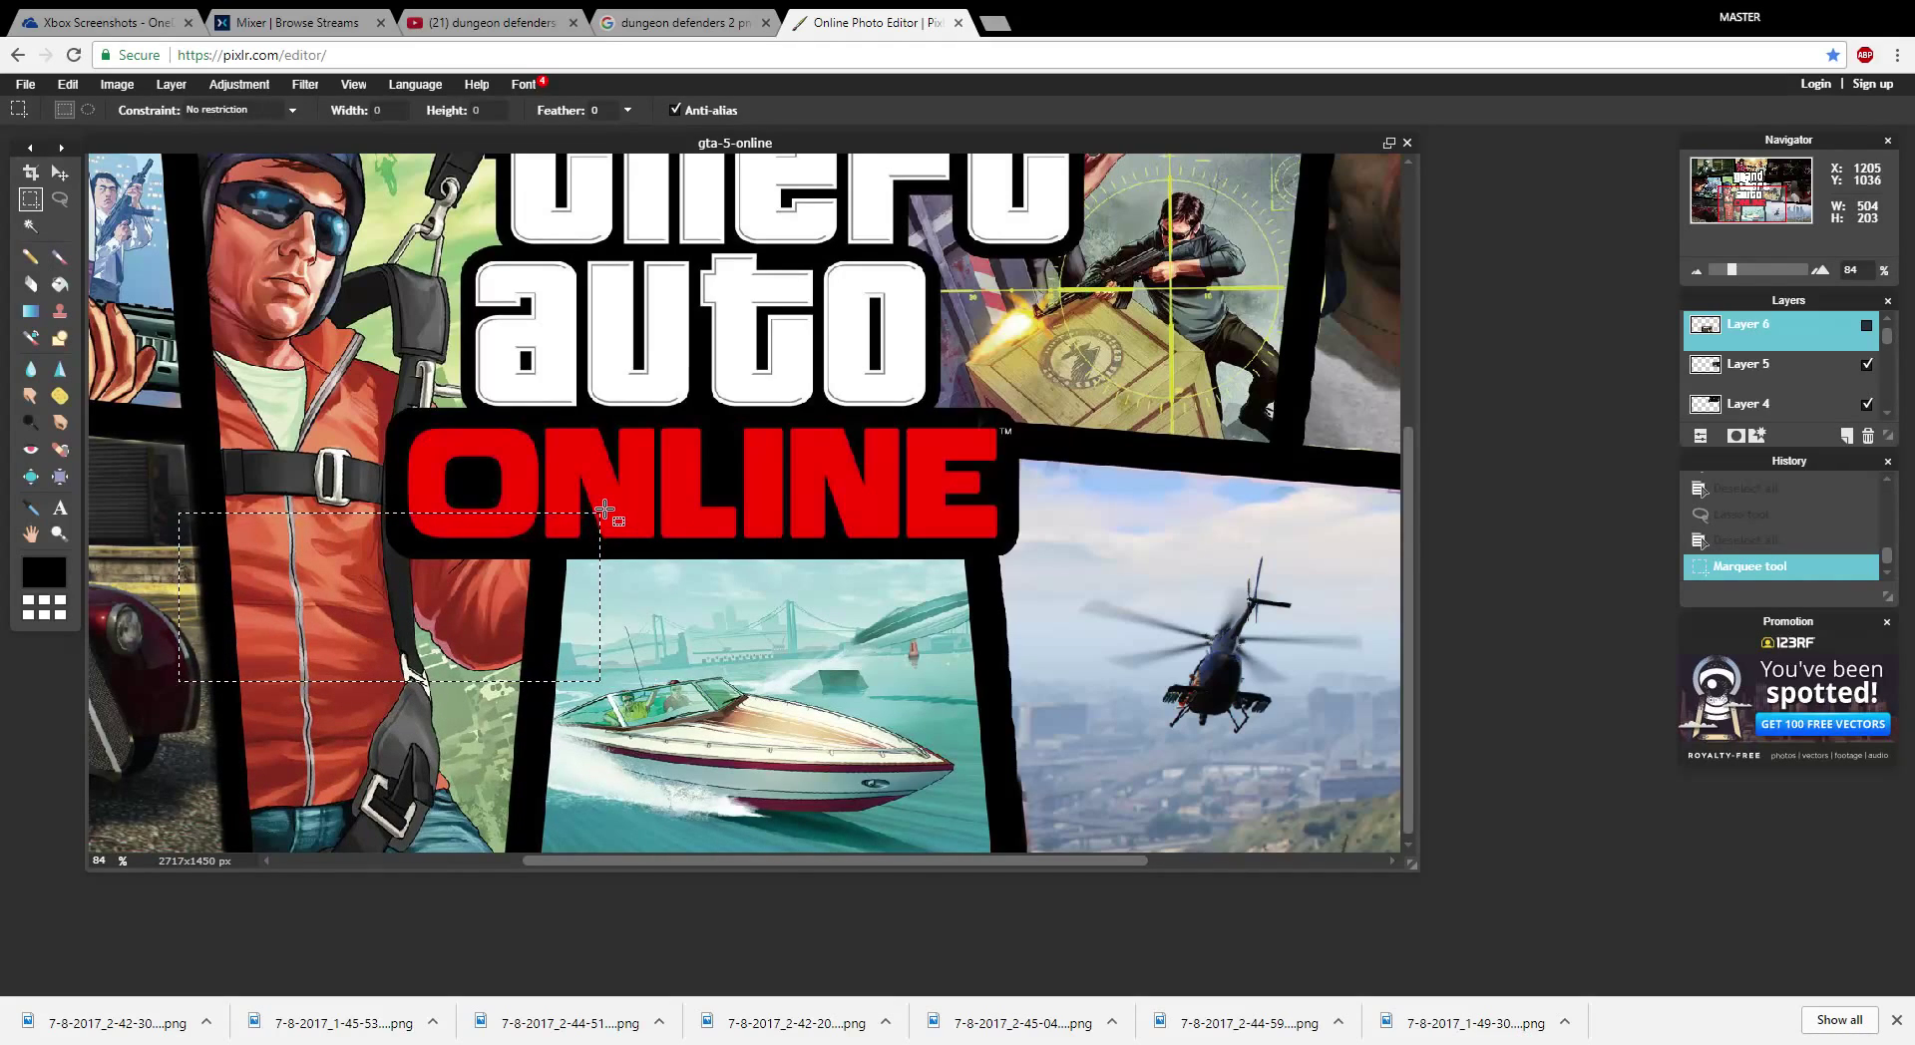
drag(618, 508, 572, 528)
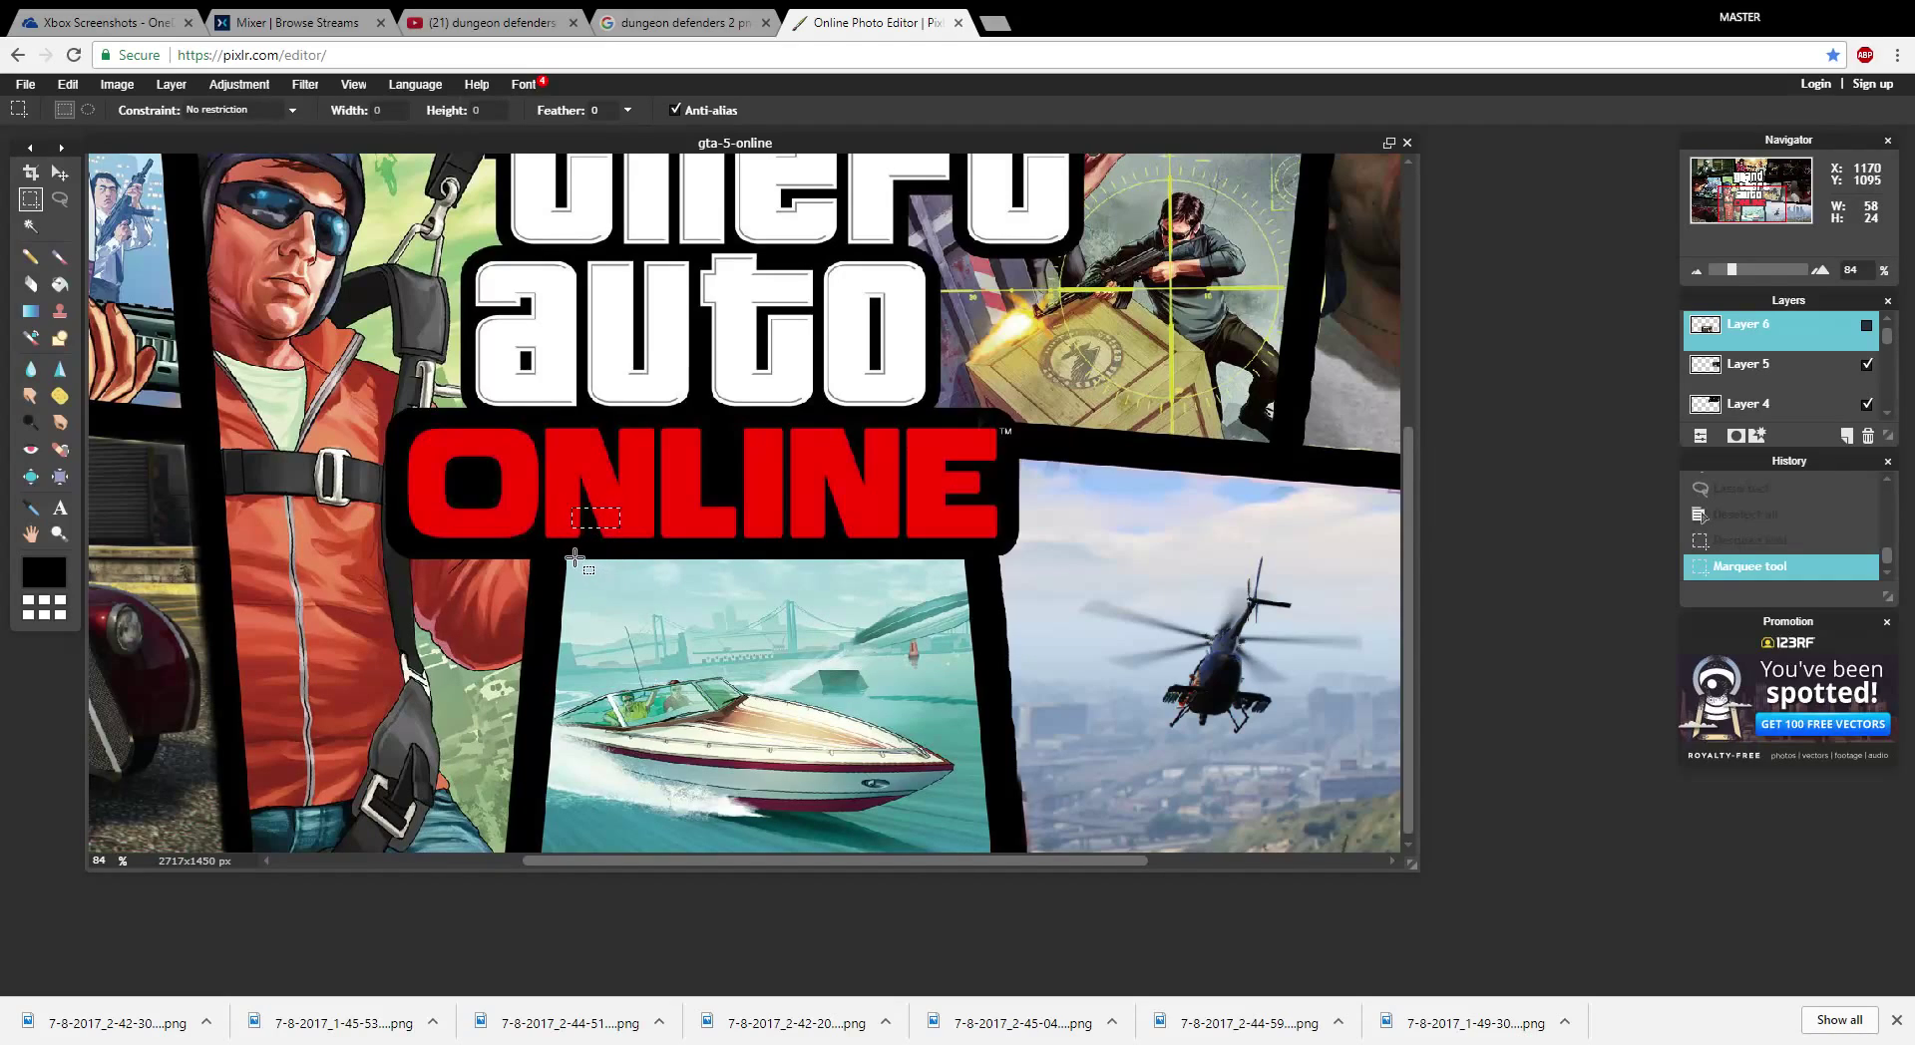
click(623, 525)
- Select a small rectangle below ONLINE, rotate, stretch and place it along the speedboat panel's left border with Free Transform, and apply the changes
drag(590, 512, 670, 560)
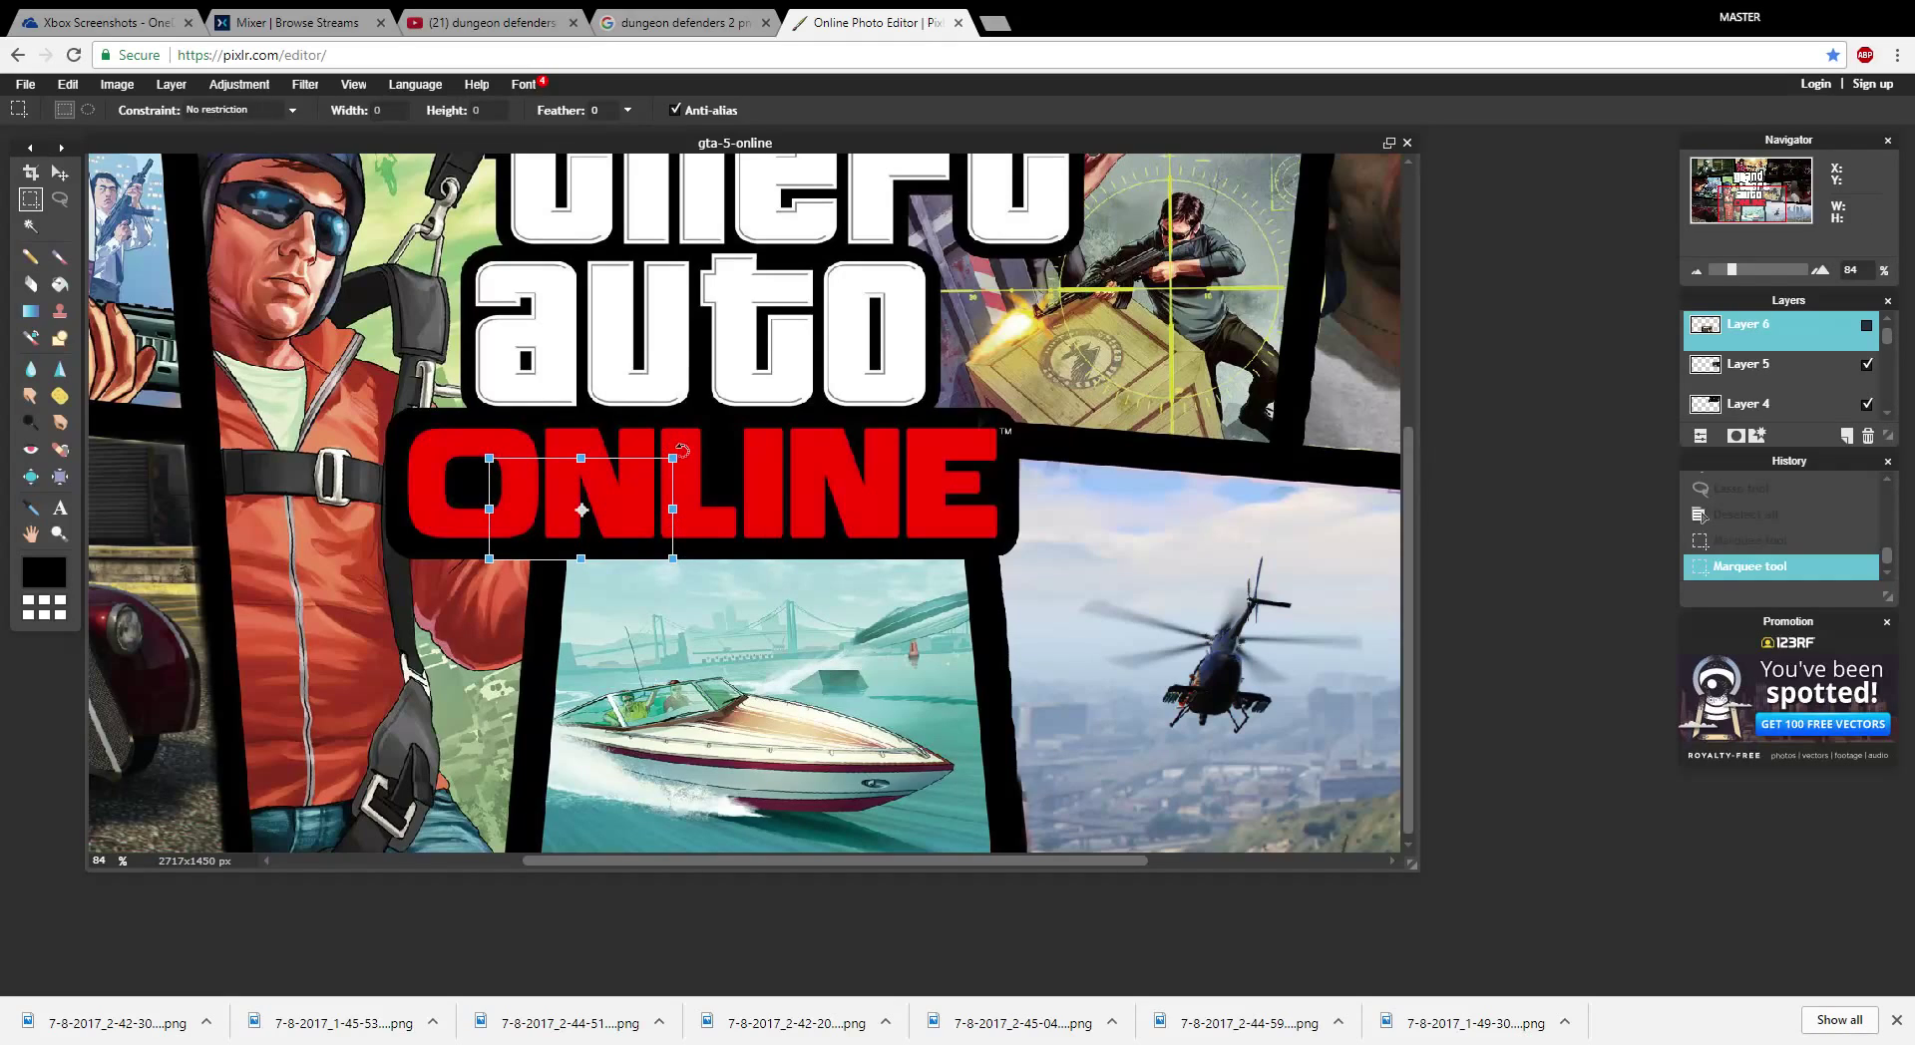
drag(682, 451, 537, 402)
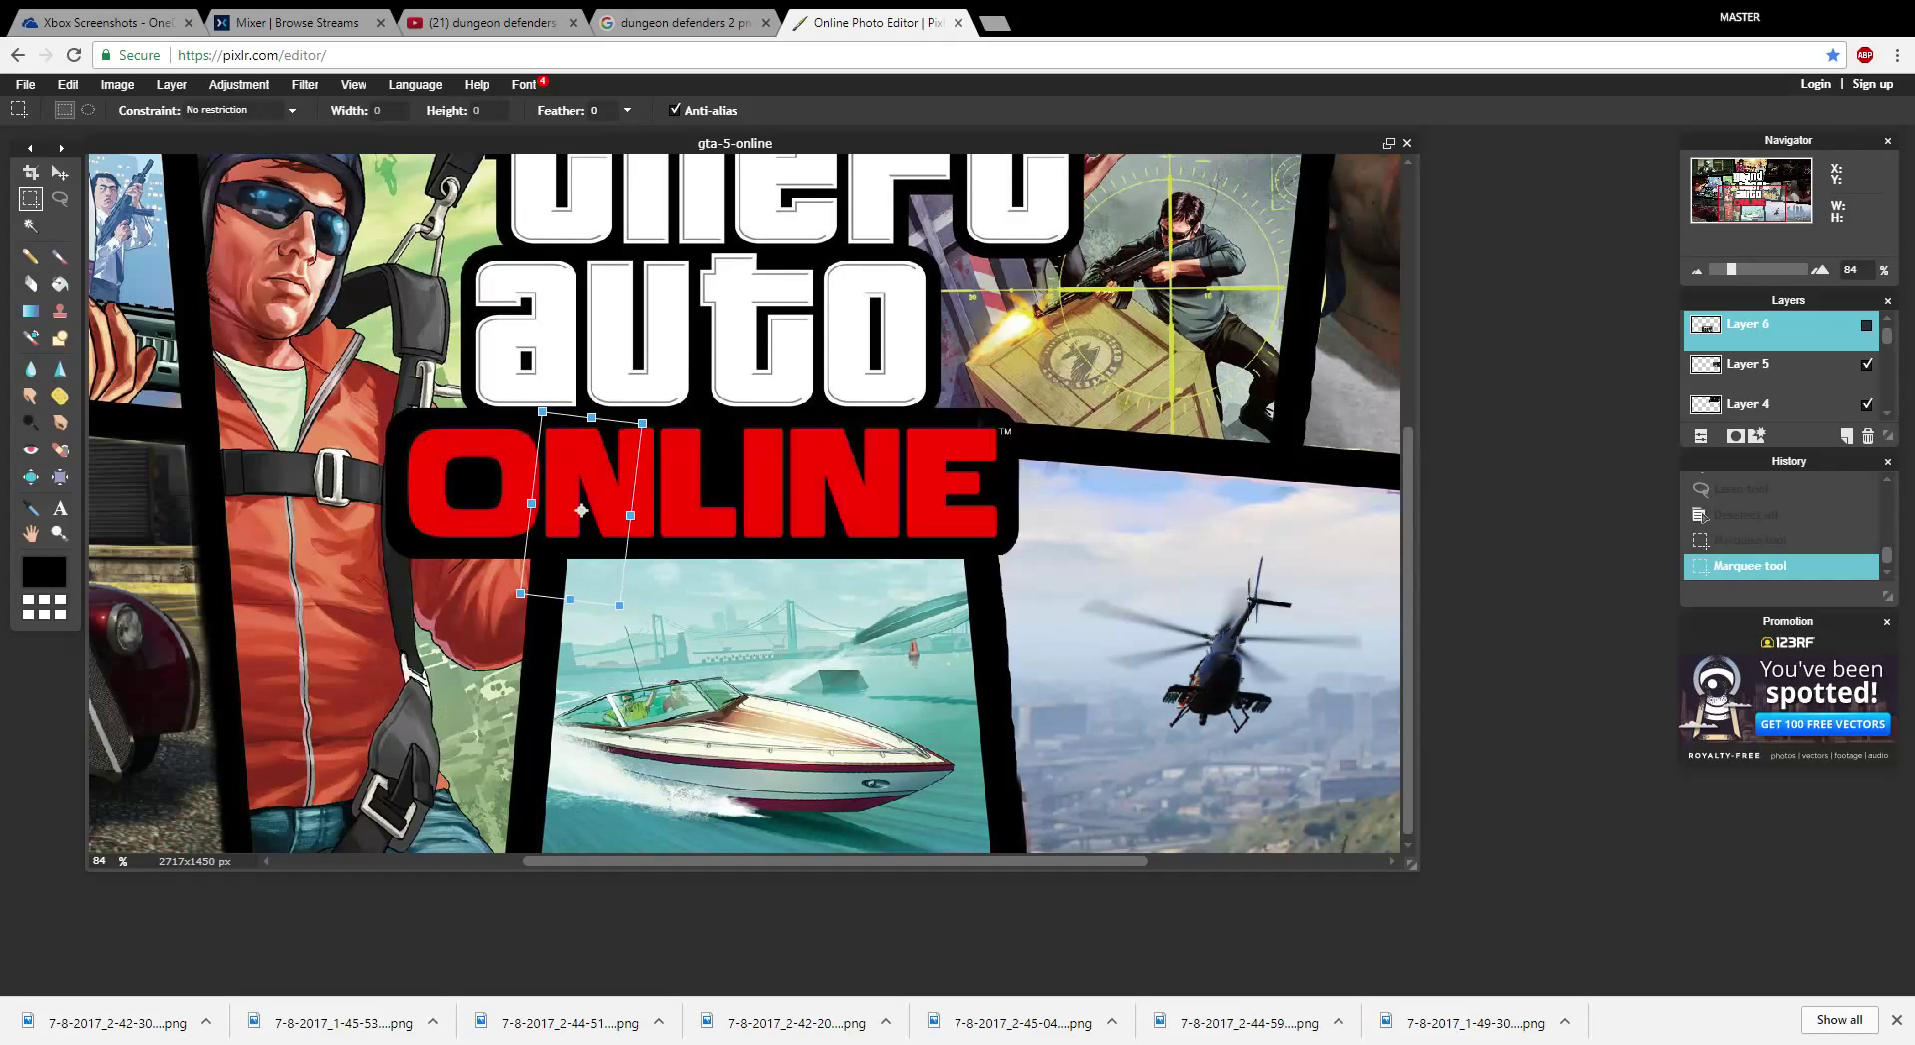
drag(547, 546, 475, 664)
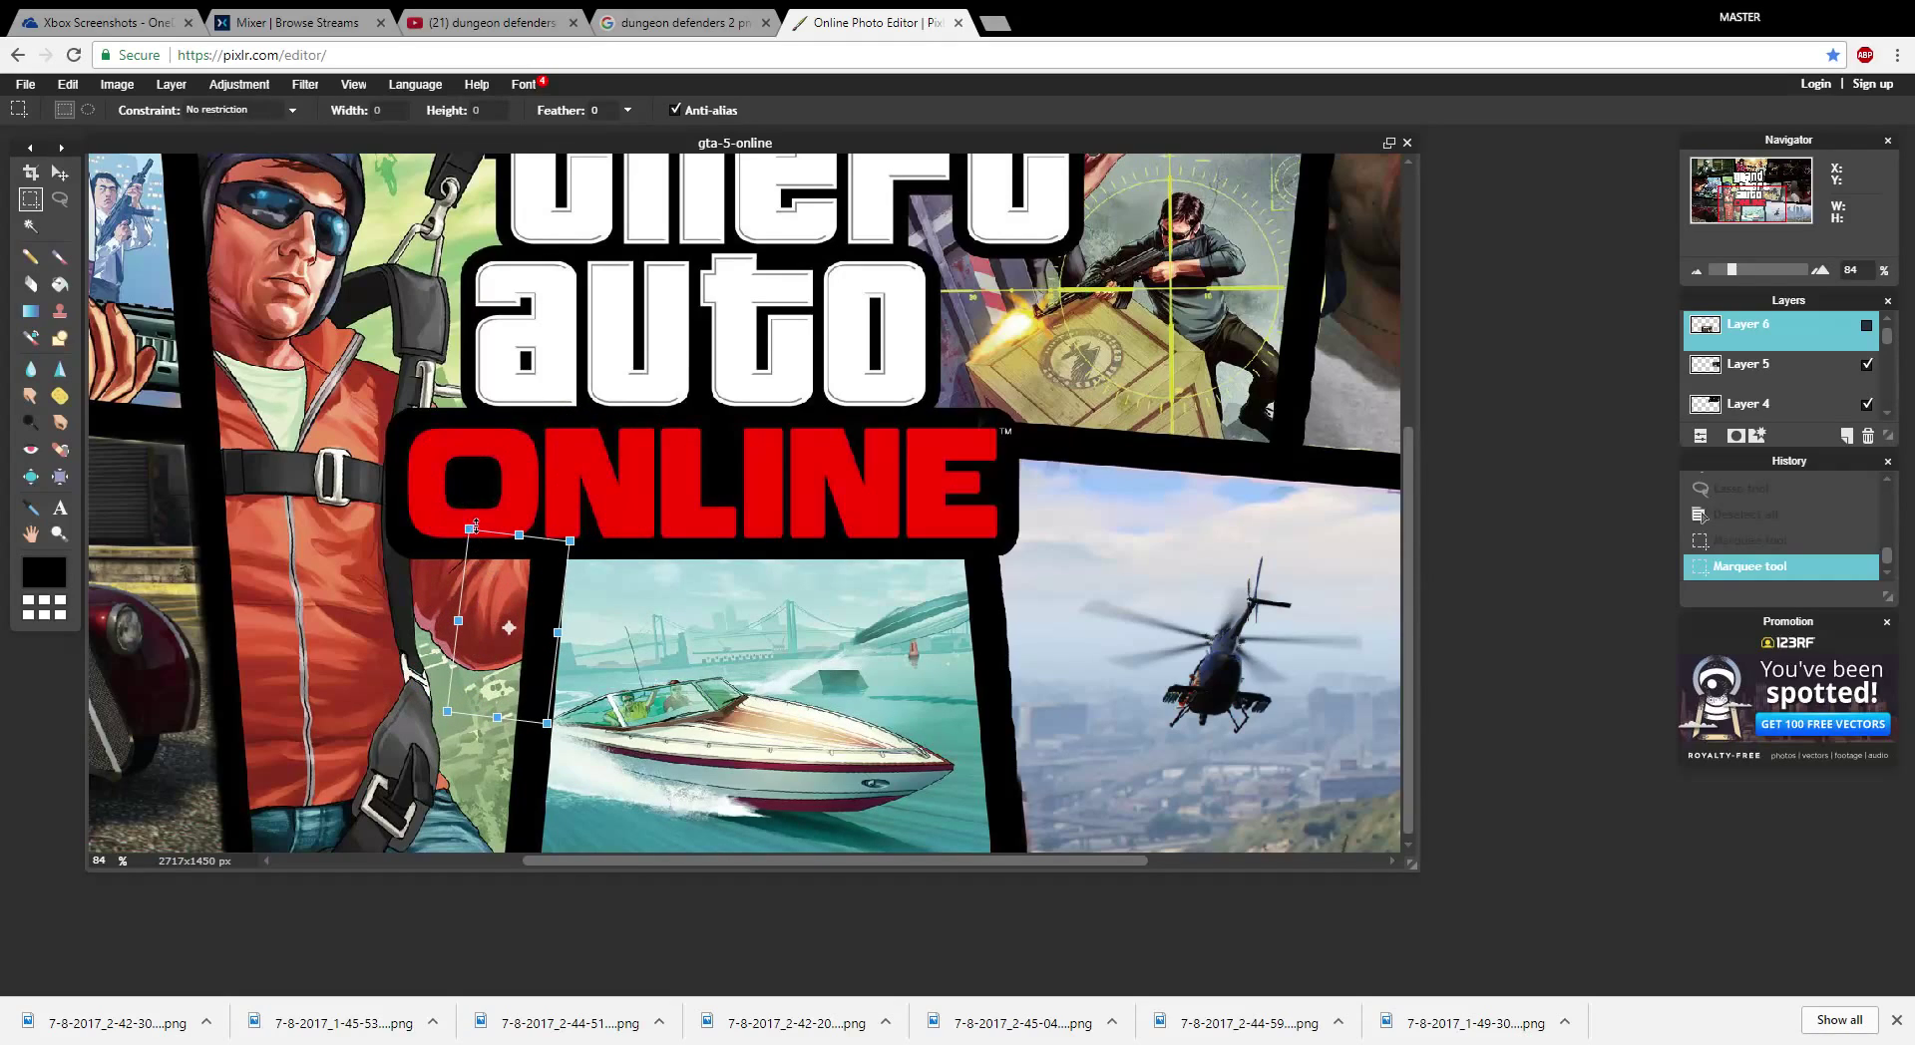
drag(474, 526, 469, 516)
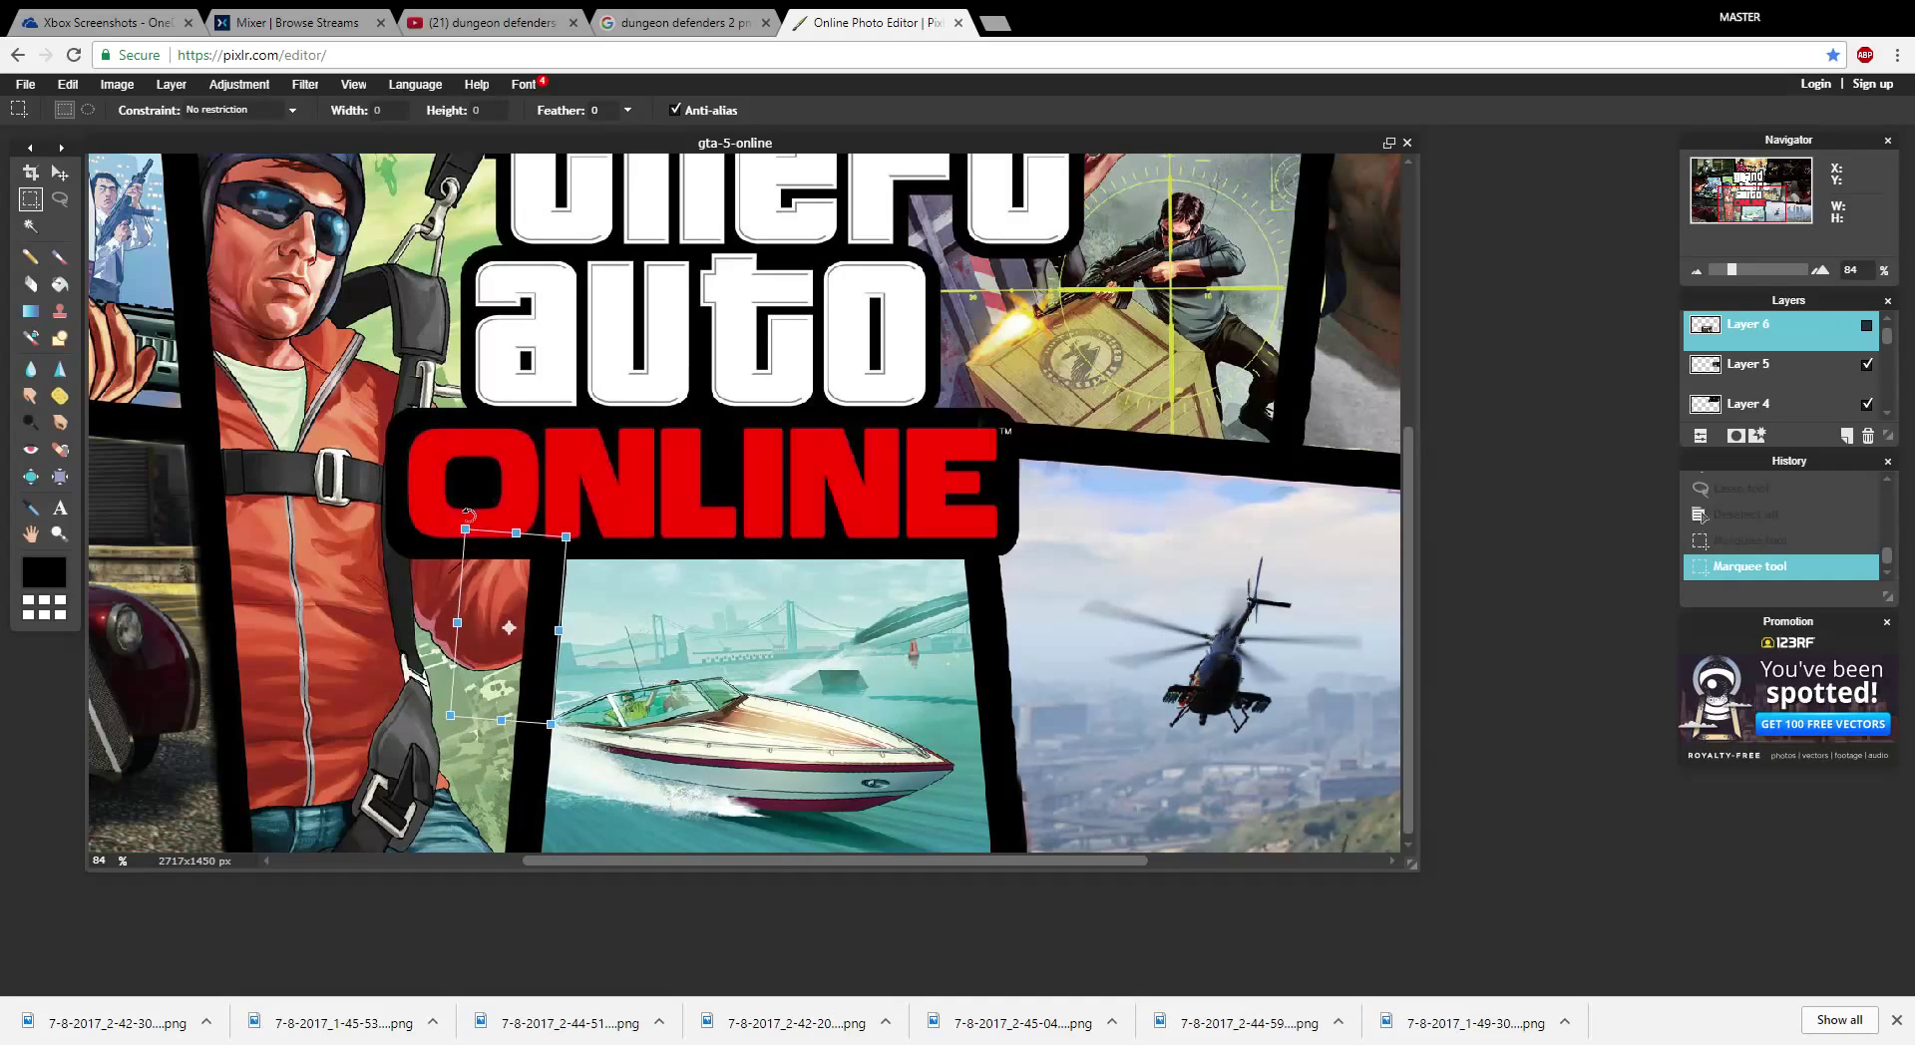
drag(503, 629, 495, 762)
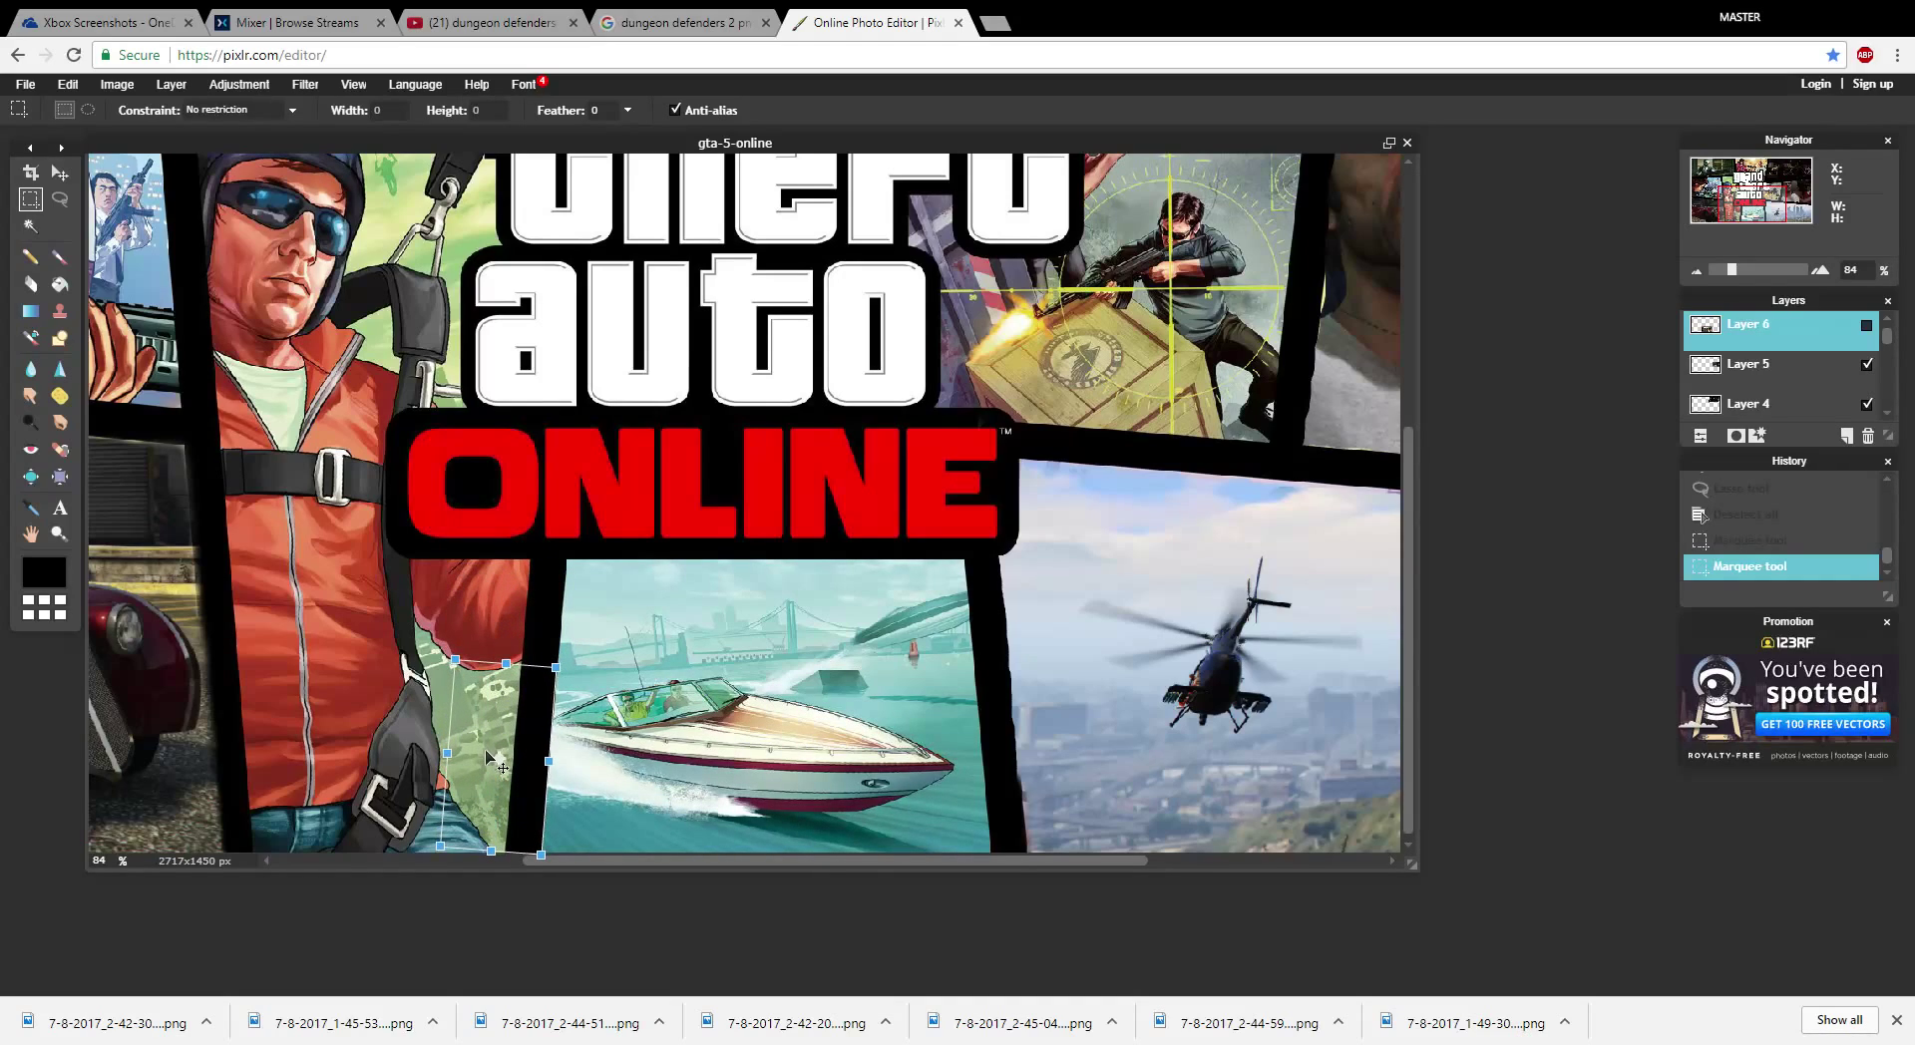
drag(505, 658, 535, 593)
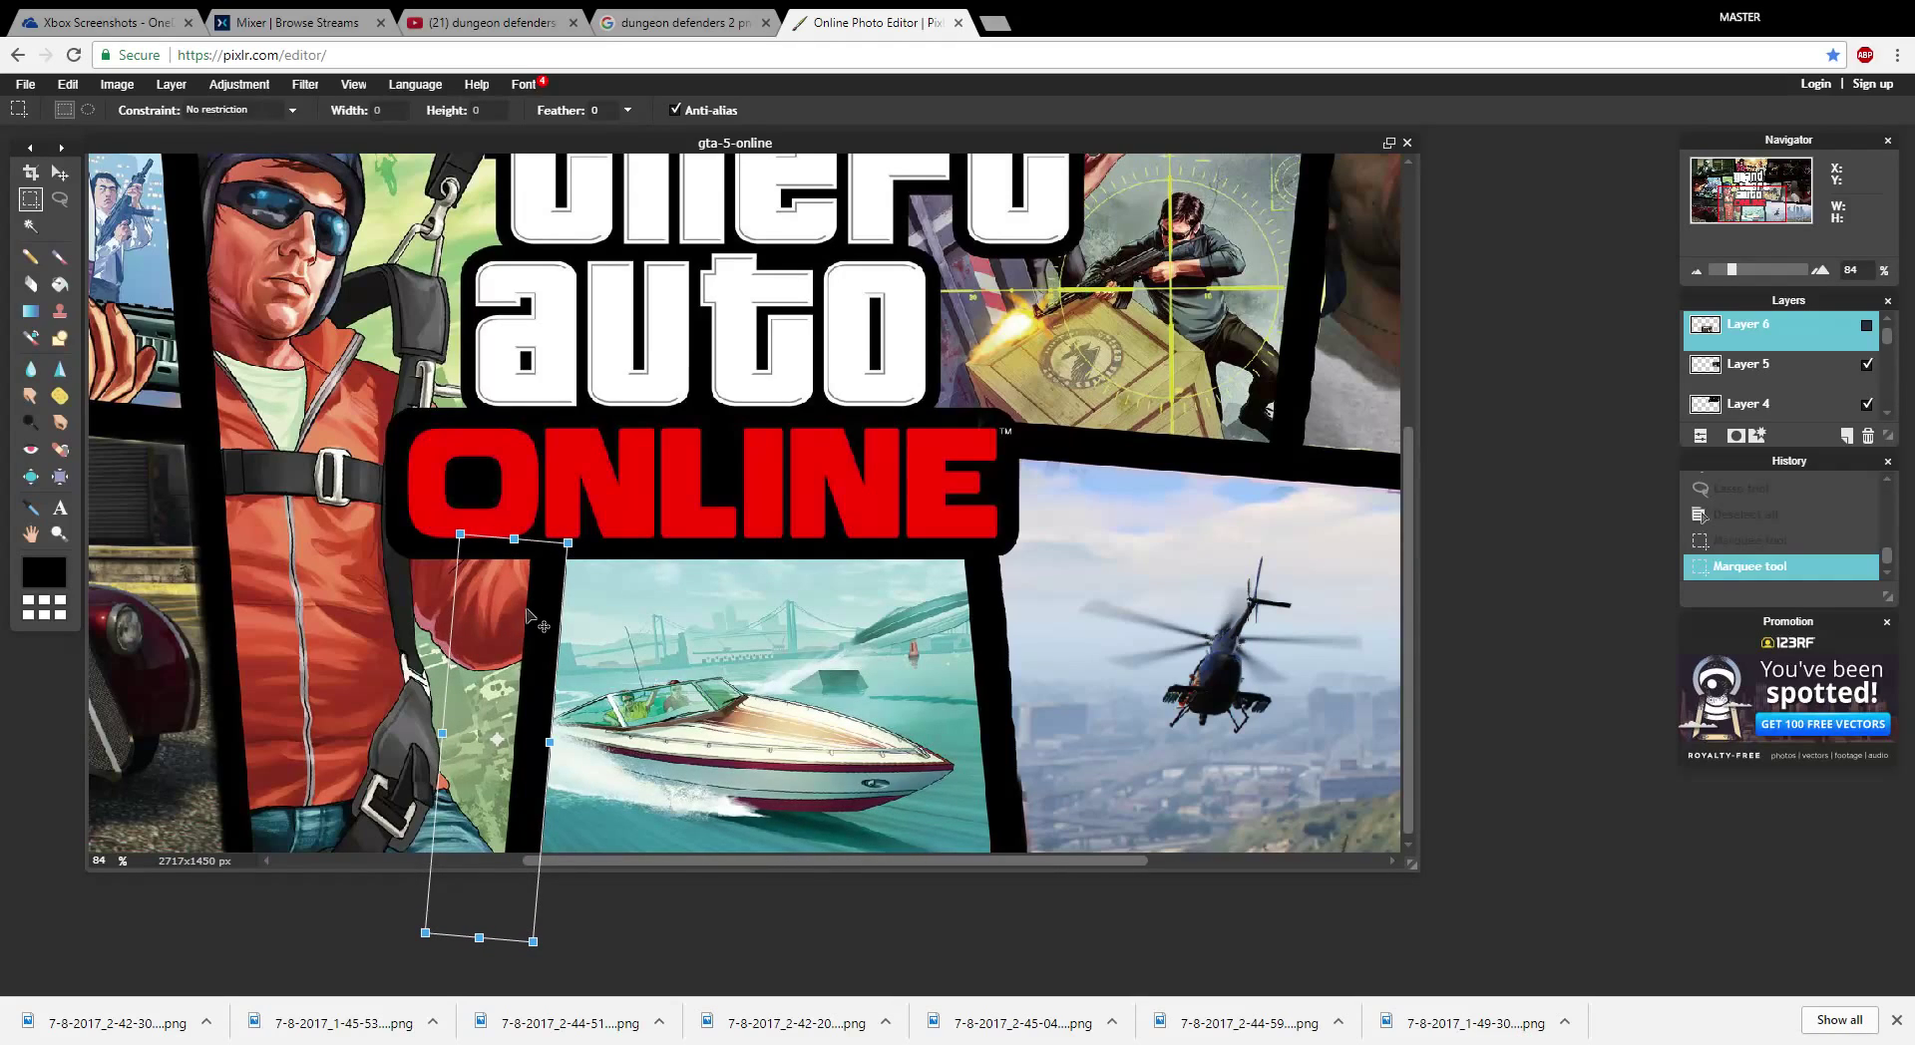
key(Return)
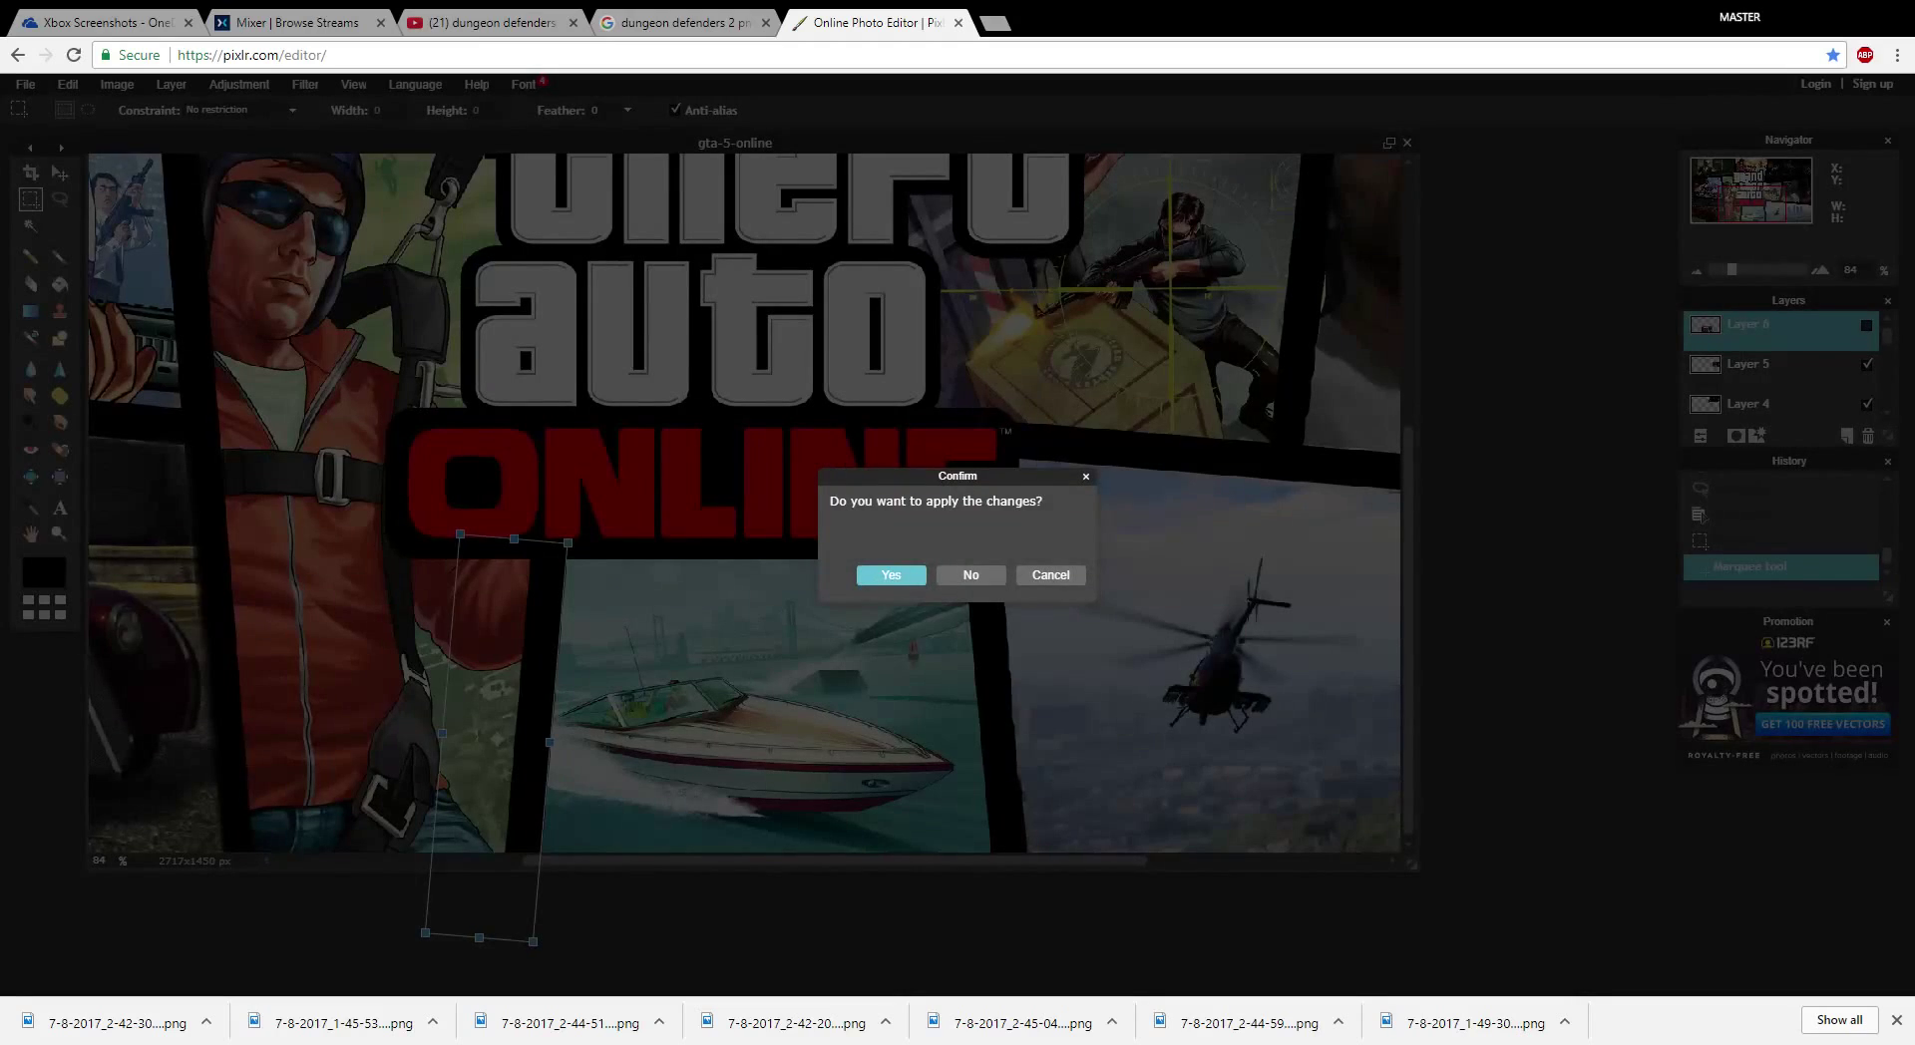
key(Return)
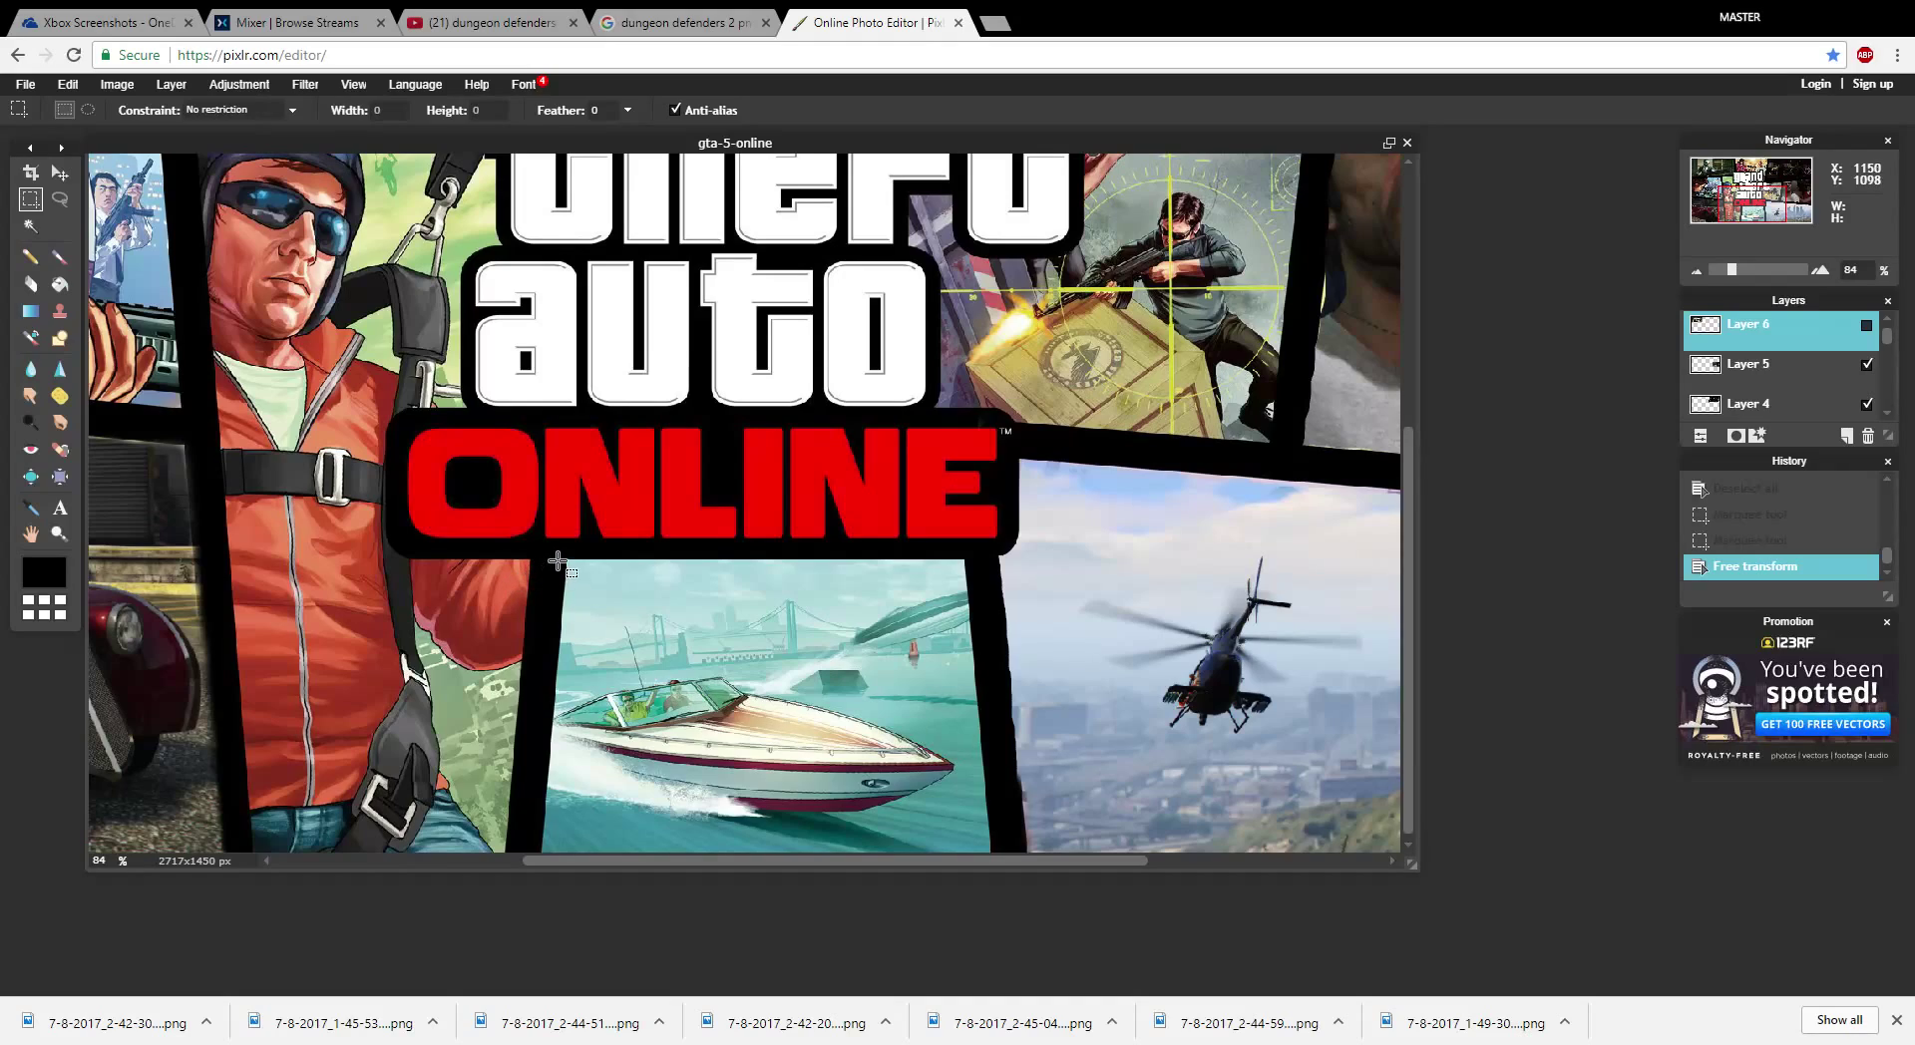
- Select a 349 by 85 px rectangle across the red-jacket man's torso and arm and apply another Free Transform to it
drag(558, 560, 266, 631)
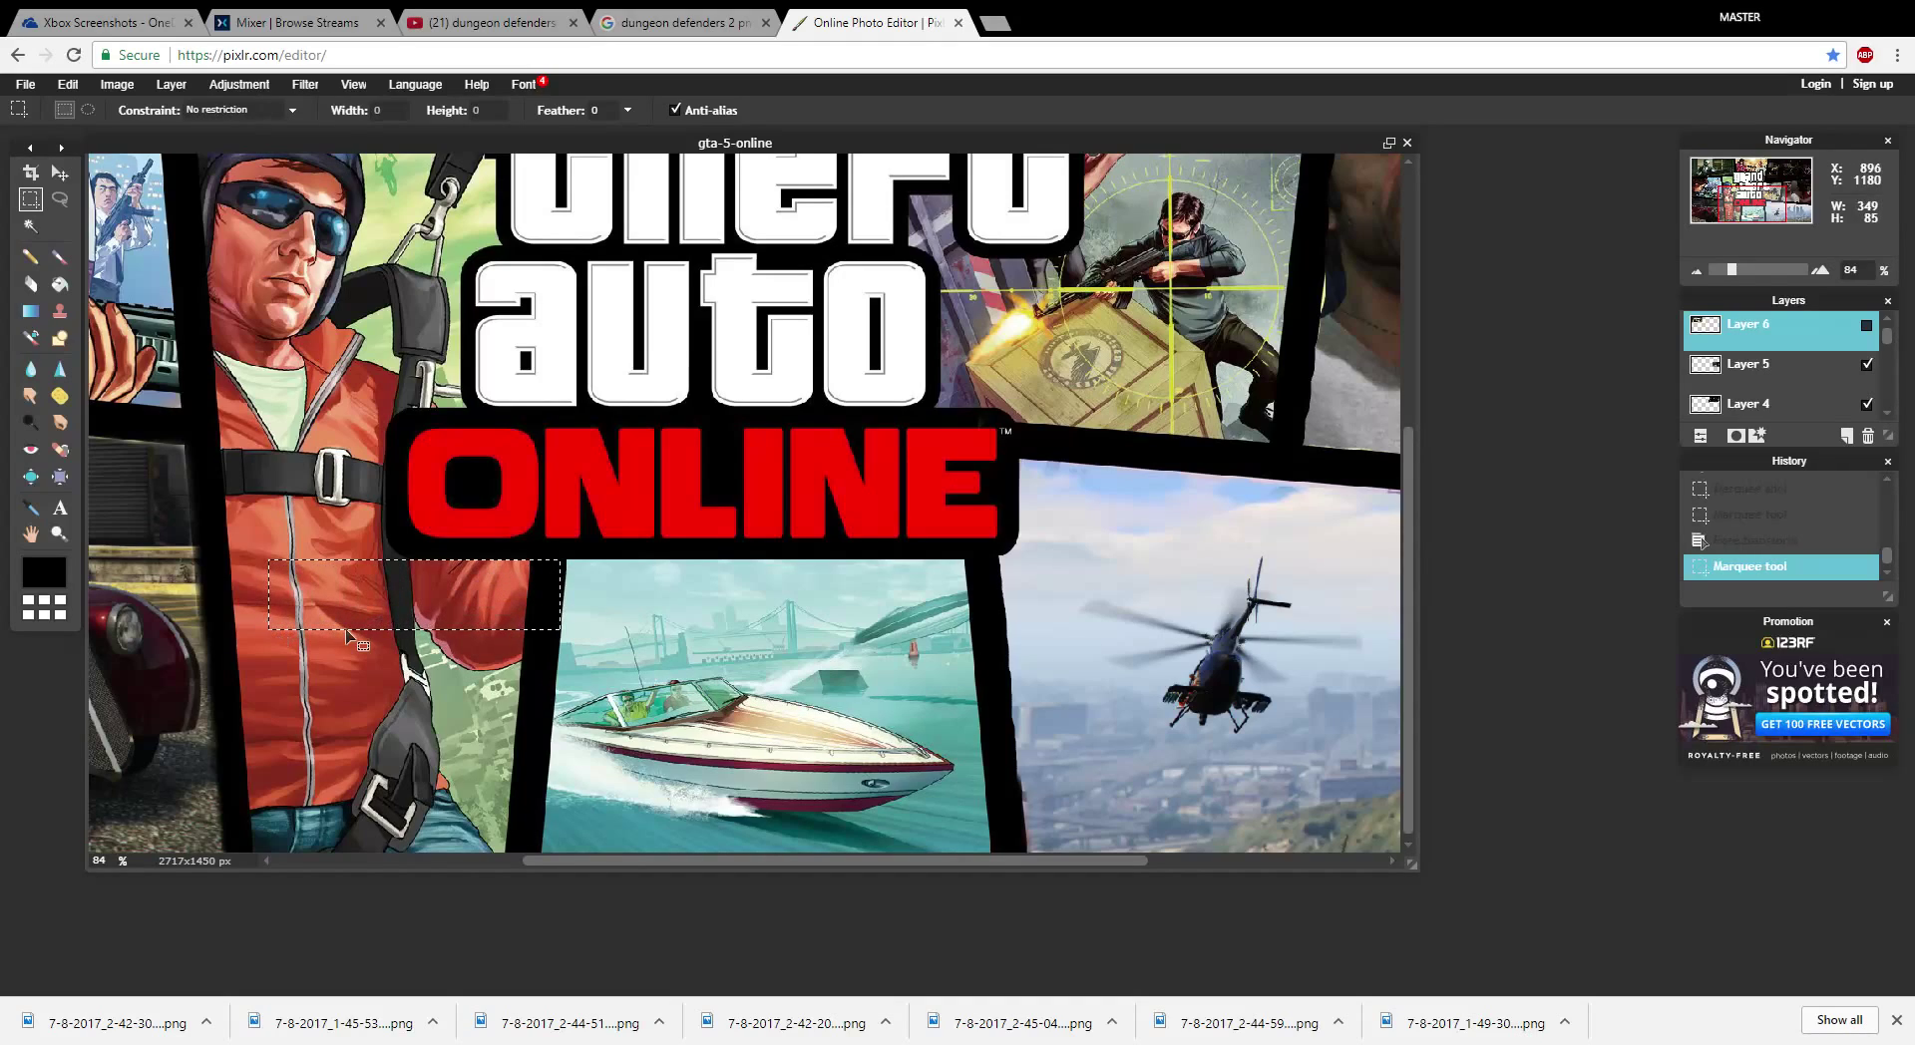
click(407, 601)
click(1704, 541)
key(Return)
click(540, 602)
click(1703, 541)
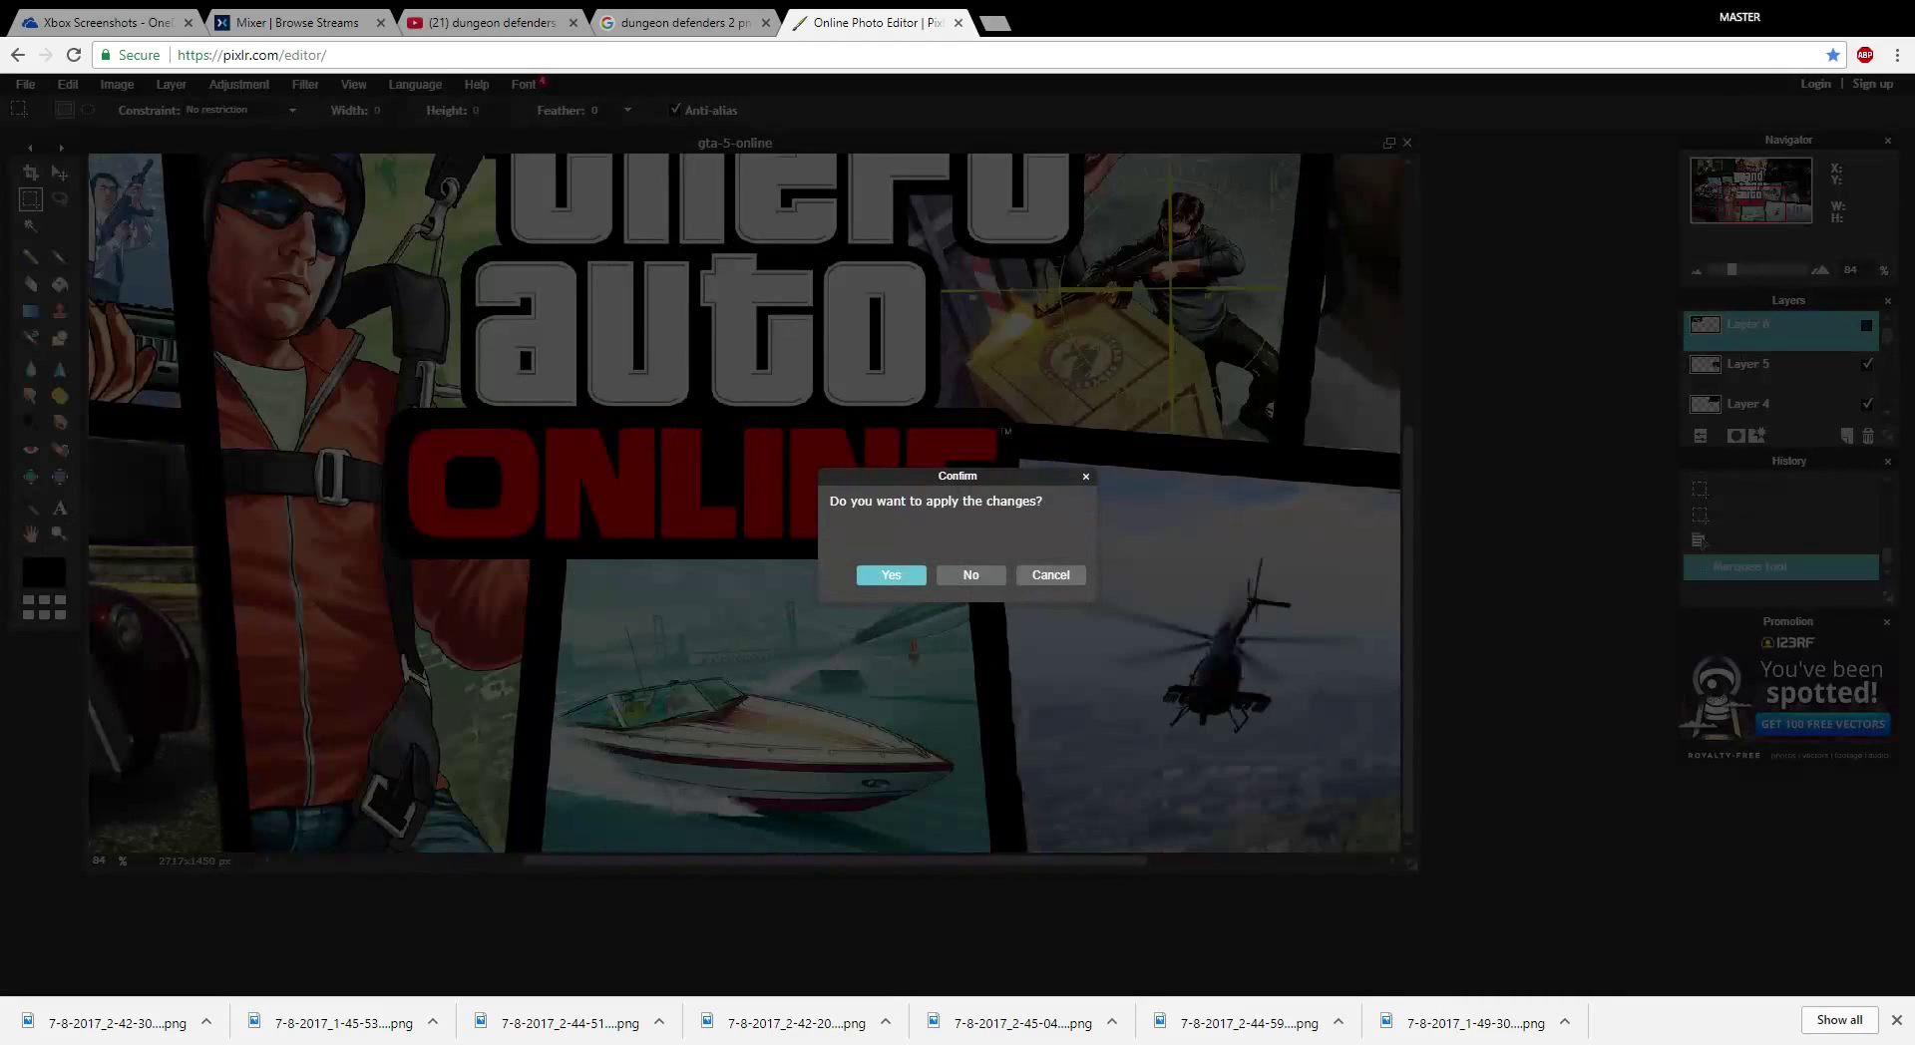
click(891, 575)
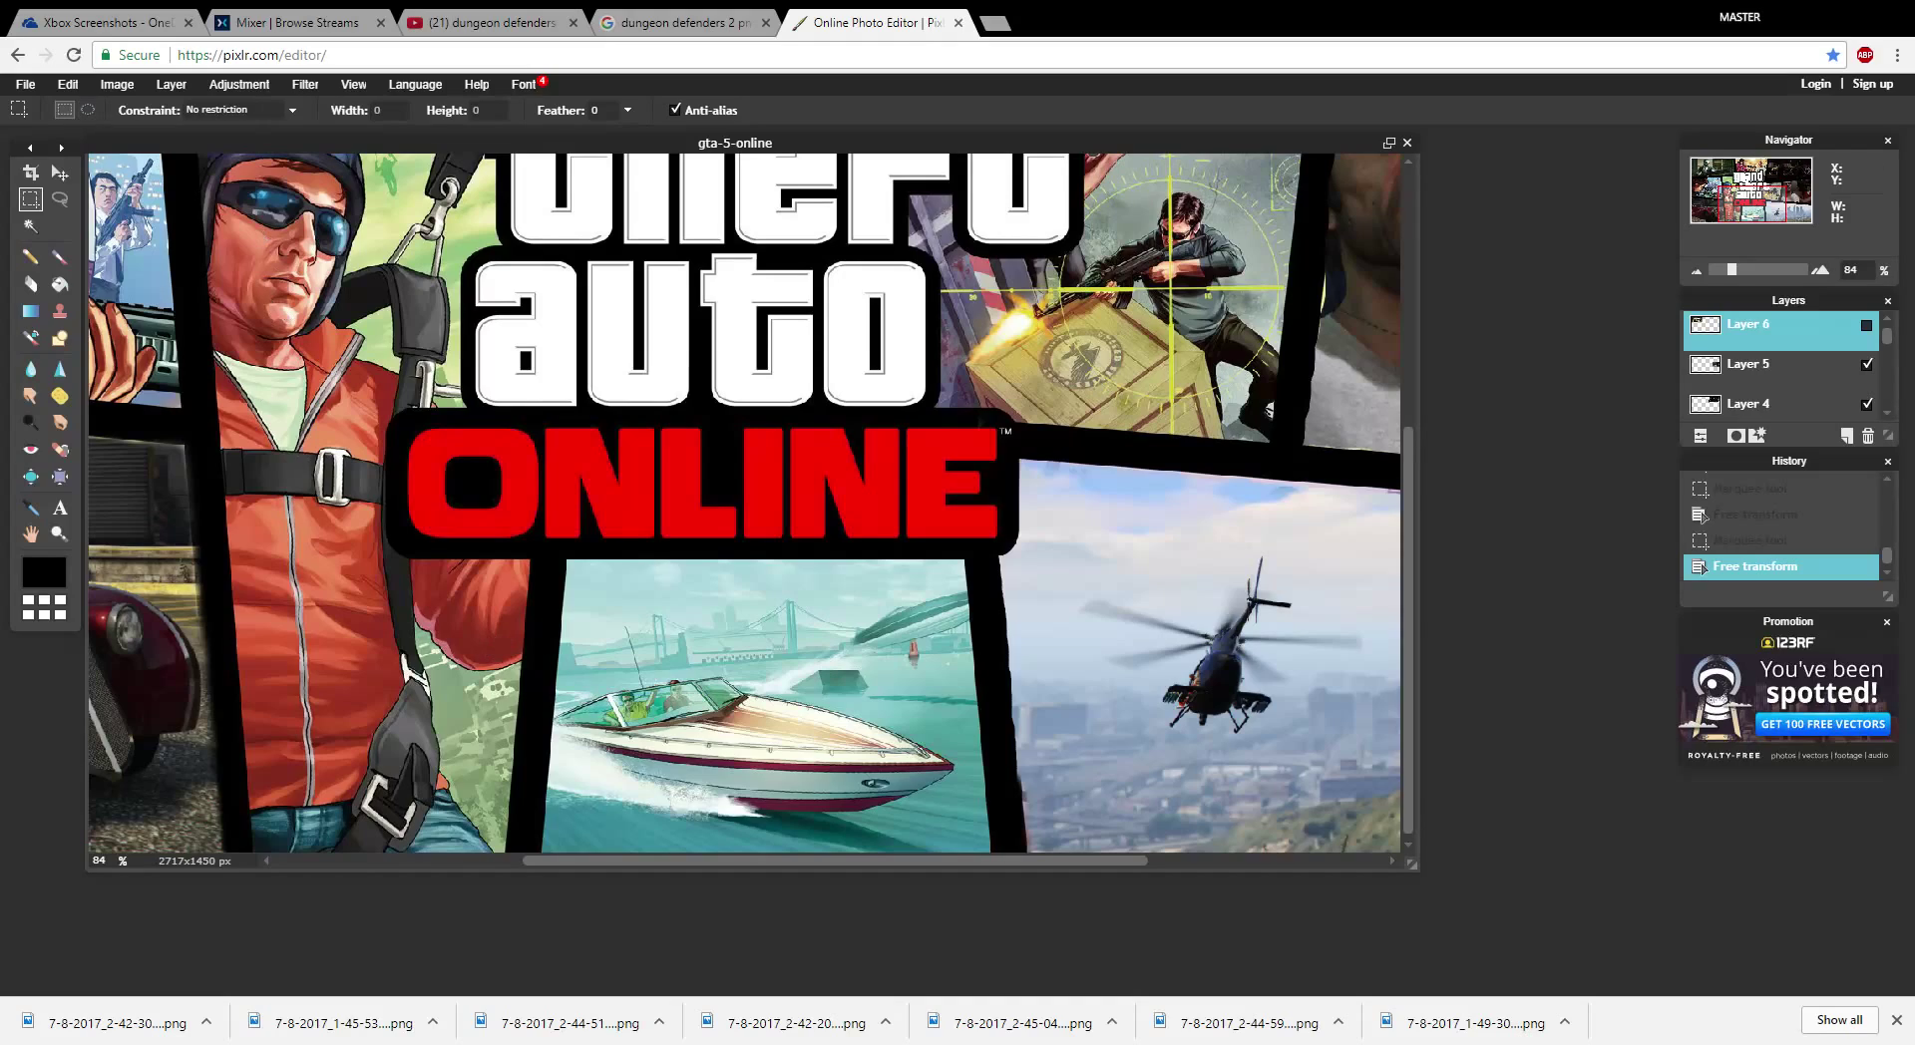
- Erase the hidden Layer 6 along the border between the red-jacket man's panel and the speedboat panel
key(v)
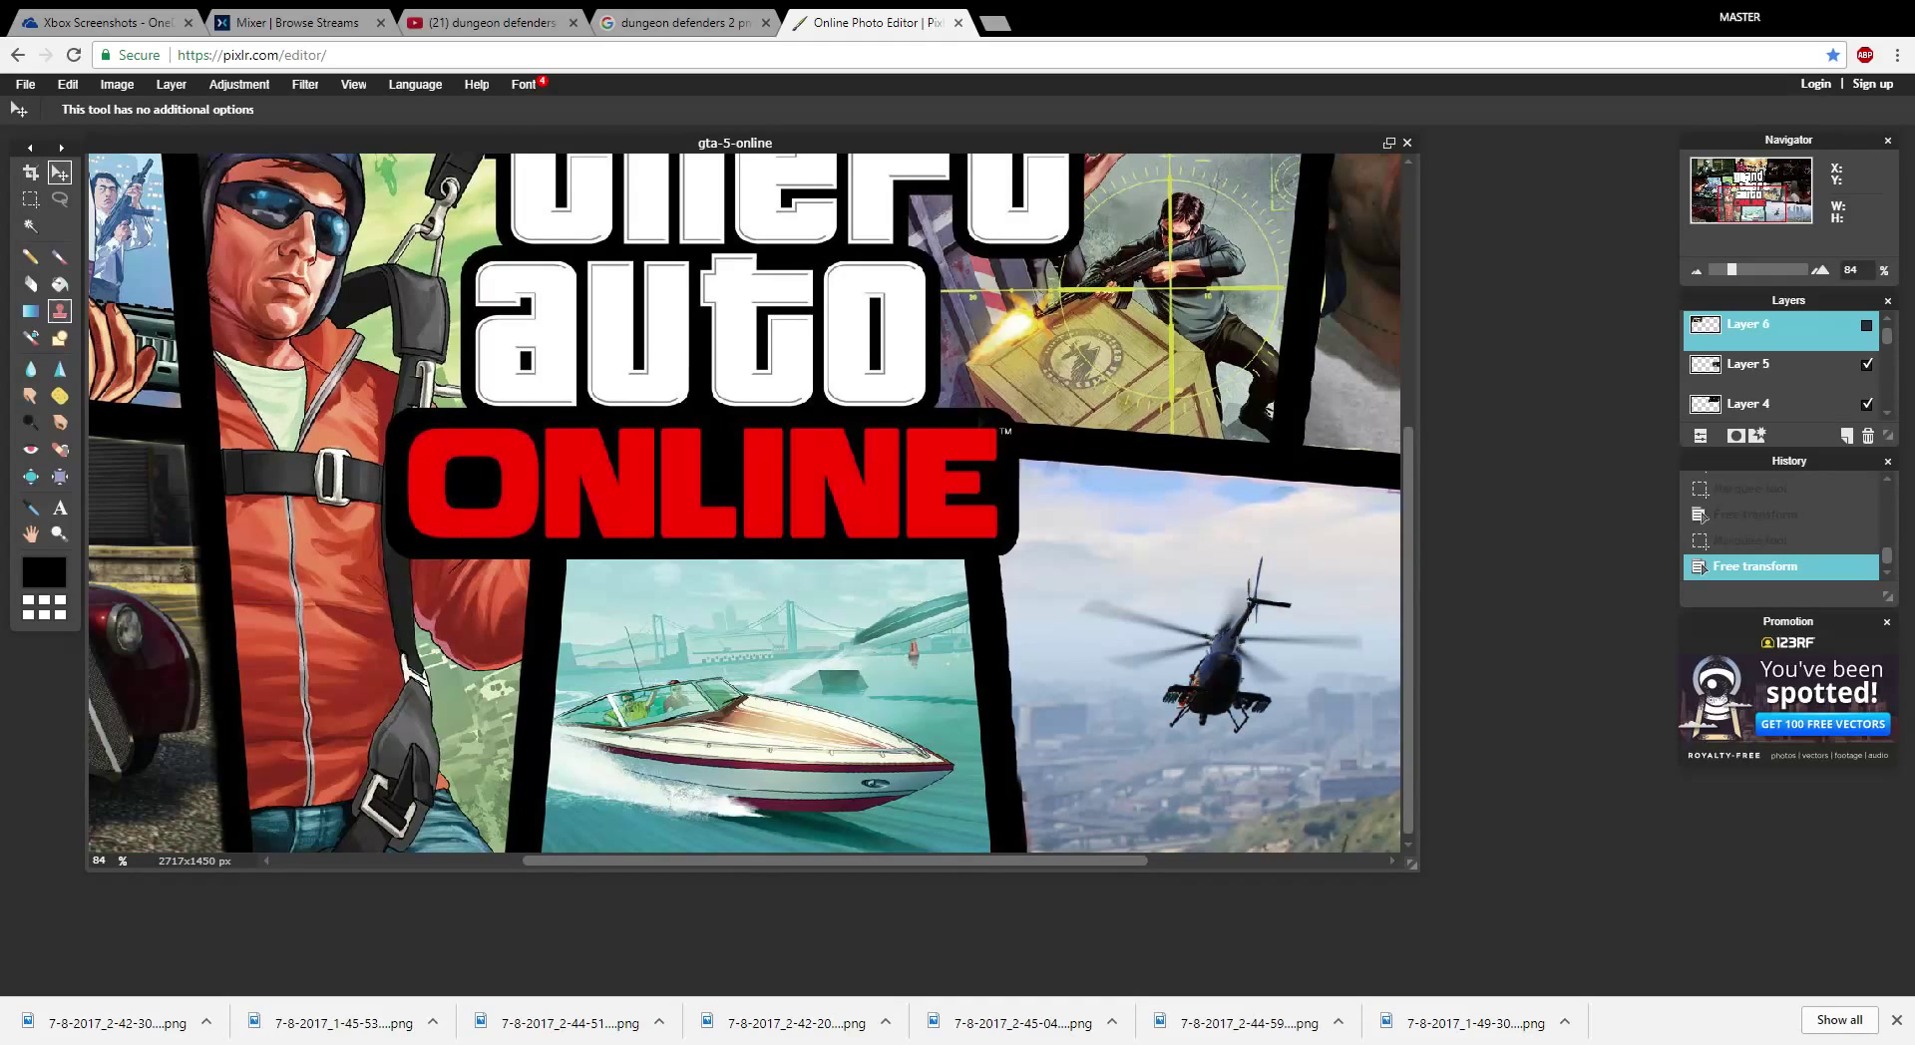
click(30, 225)
click(29, 283)
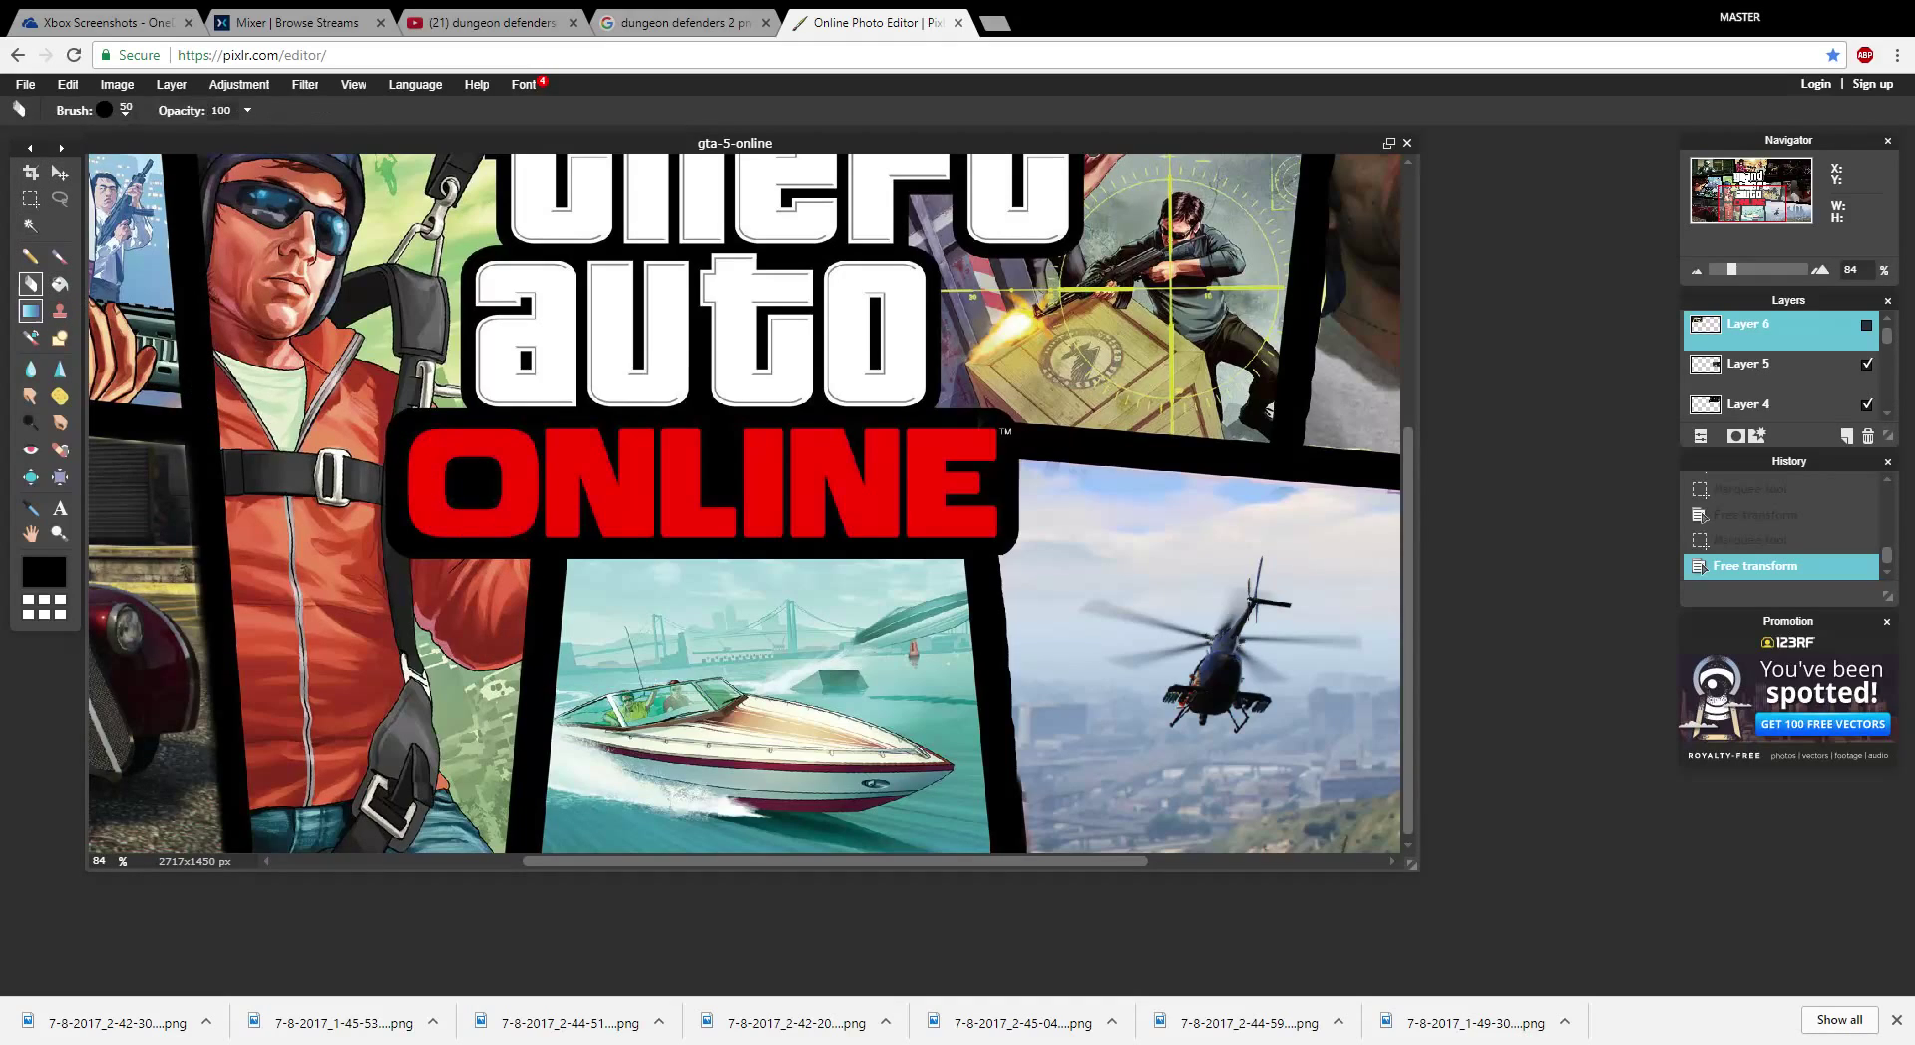
drag(543, 559, 521, 846)
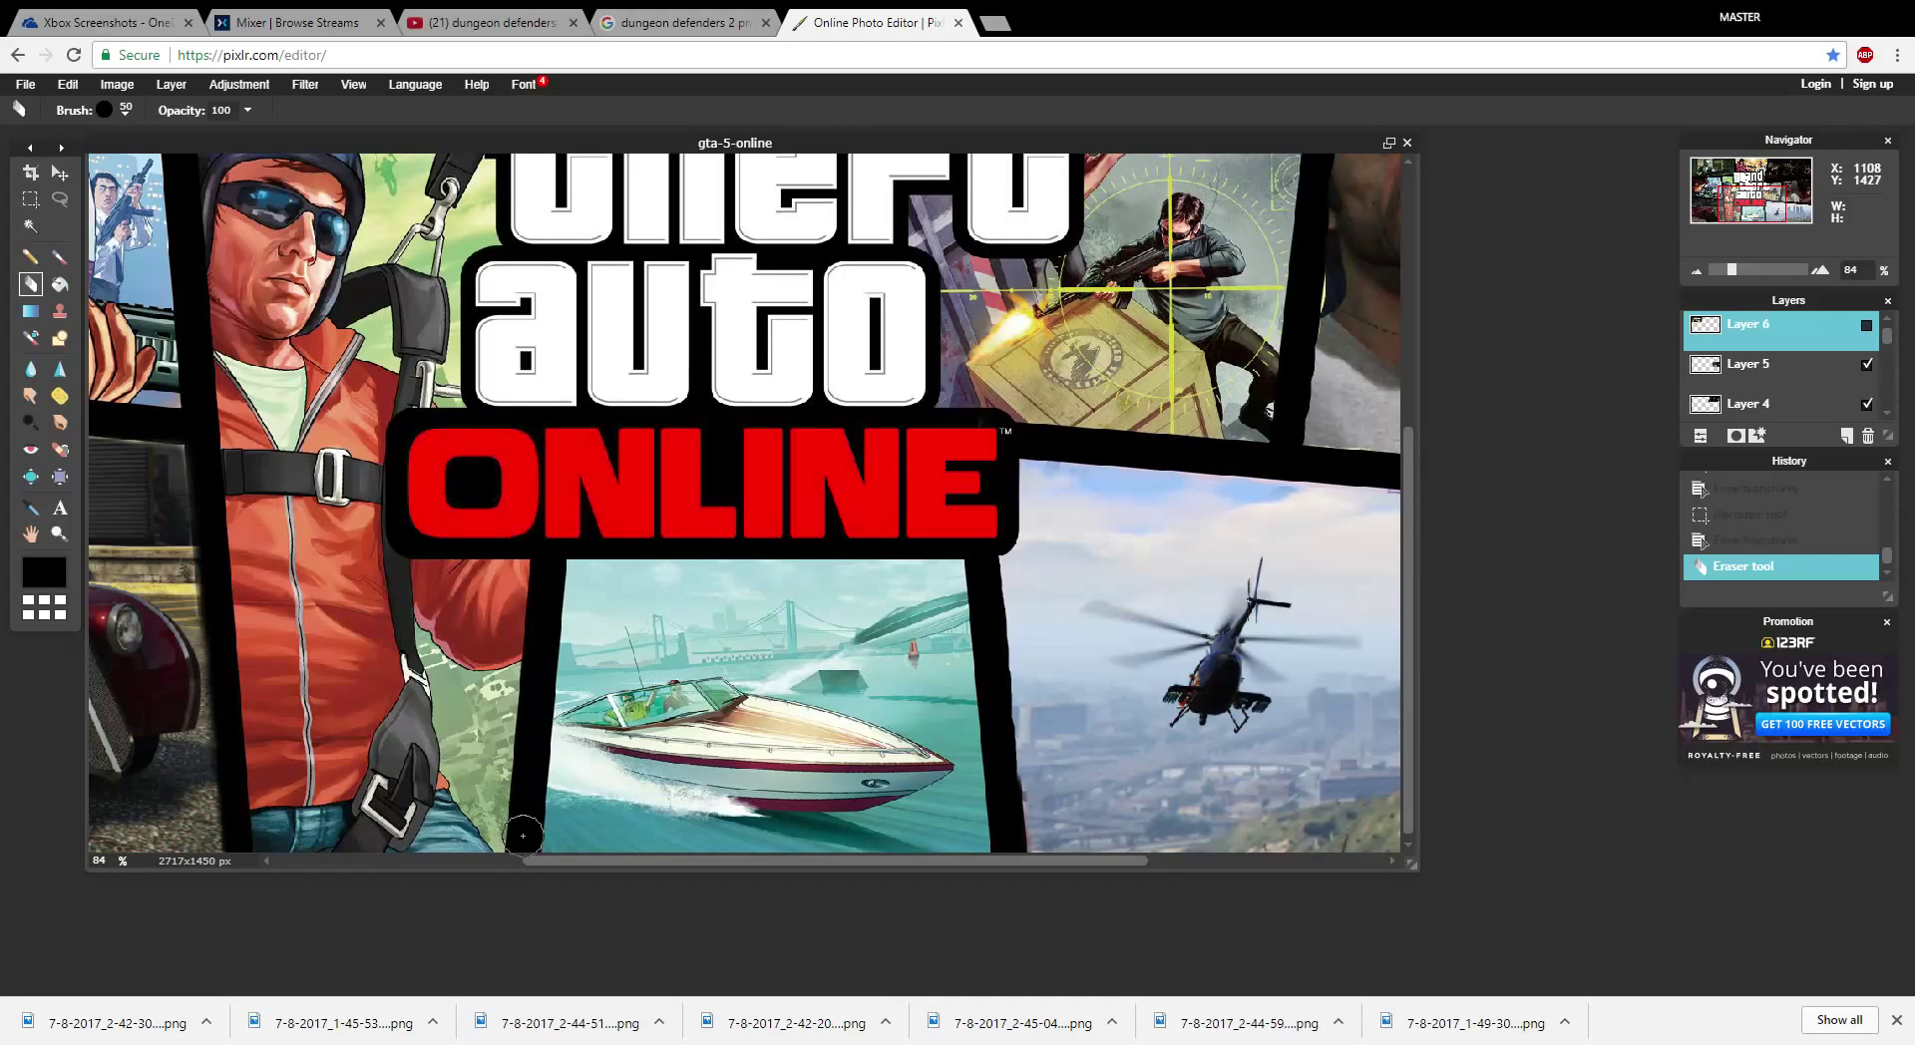
click(525, 812)
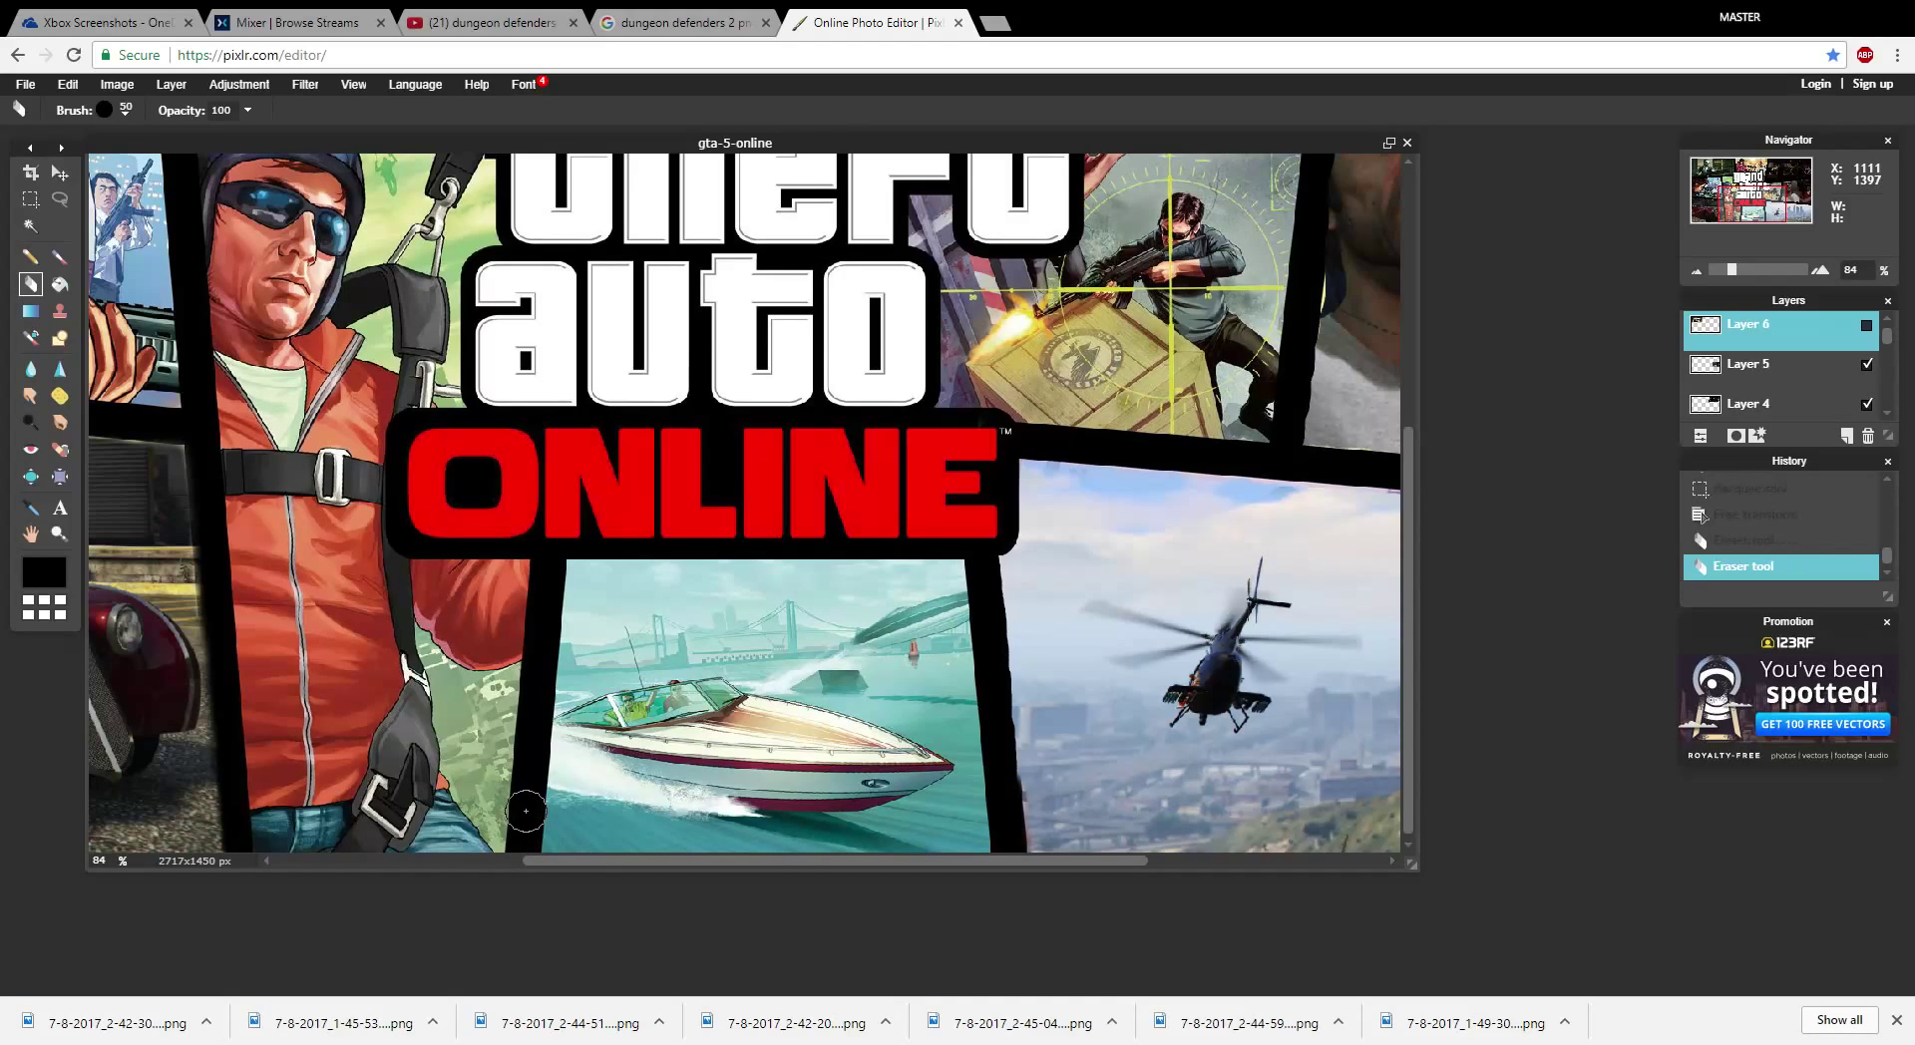
- Show Layer 6 and move the black-hat screenshot from the upper-left panels back over the speedboat panel
click(1866, 325)
scroll(1087, 358, down, 5)
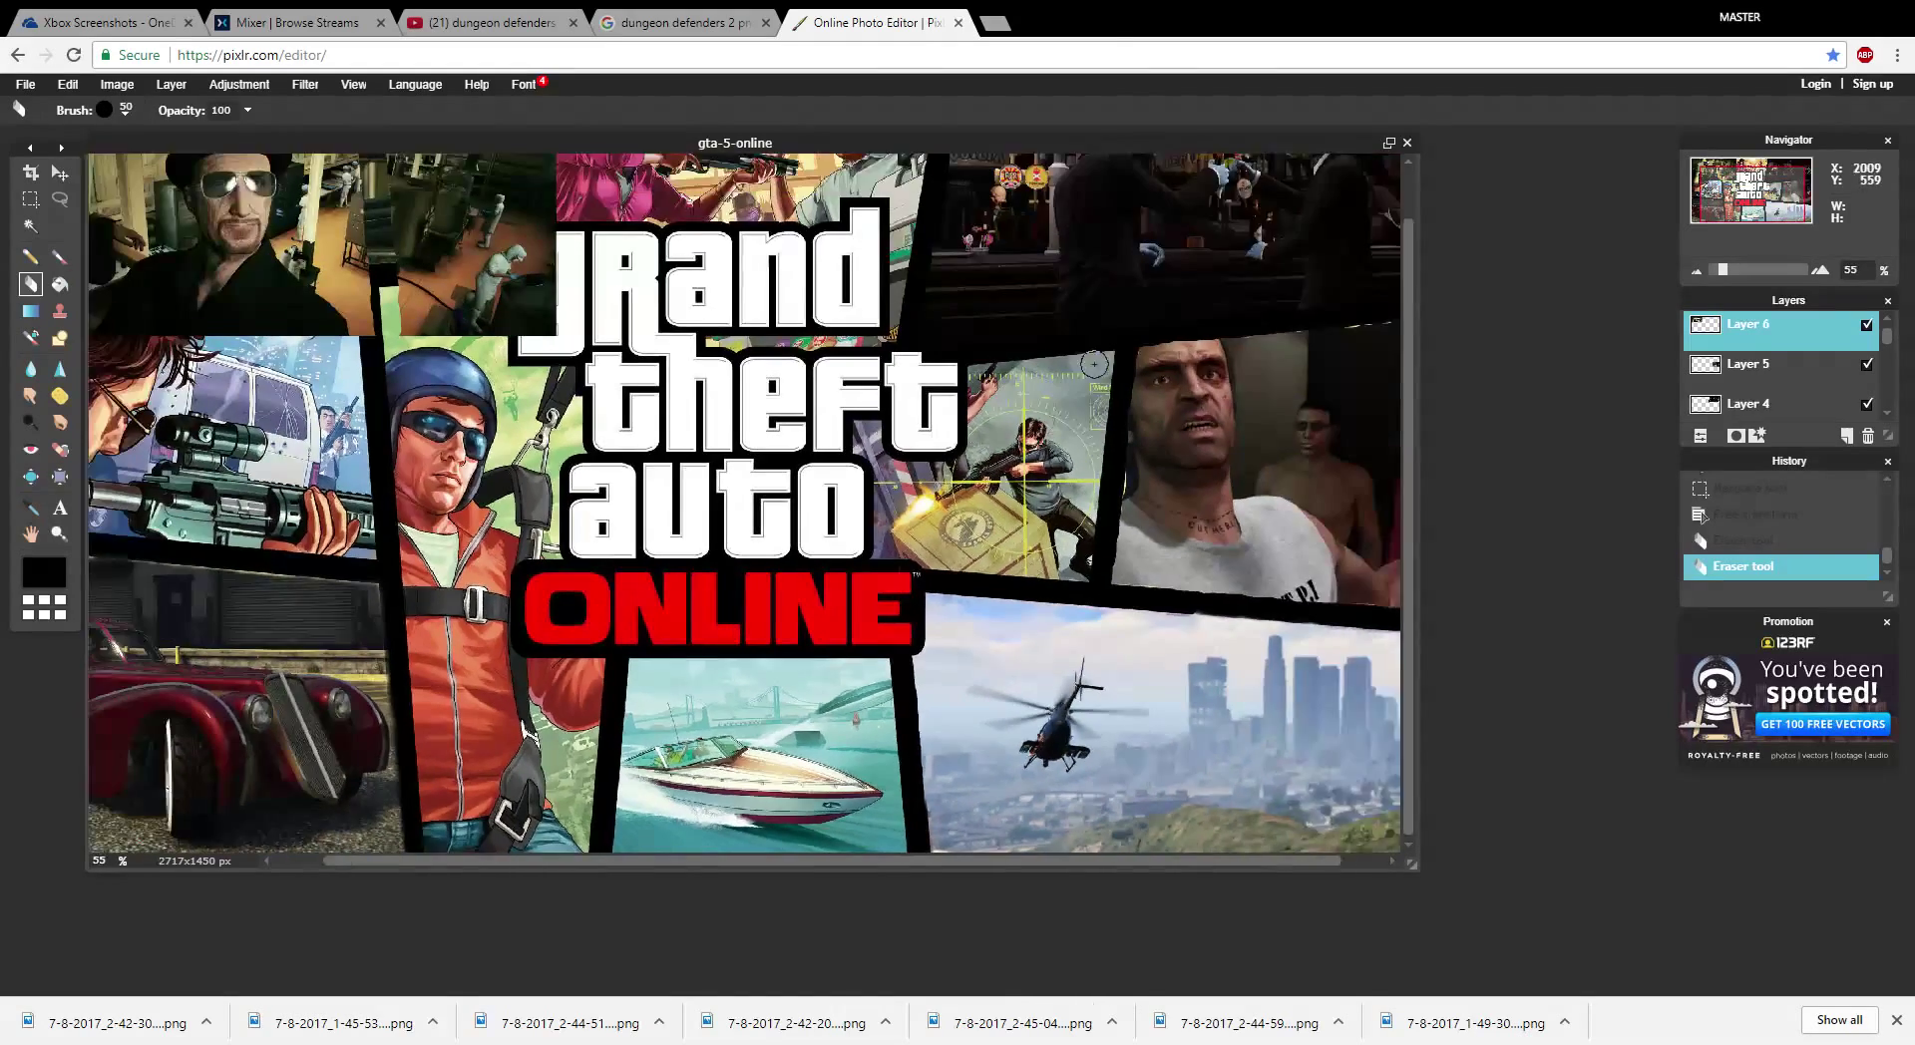
scroll(472, 371, up, 2)
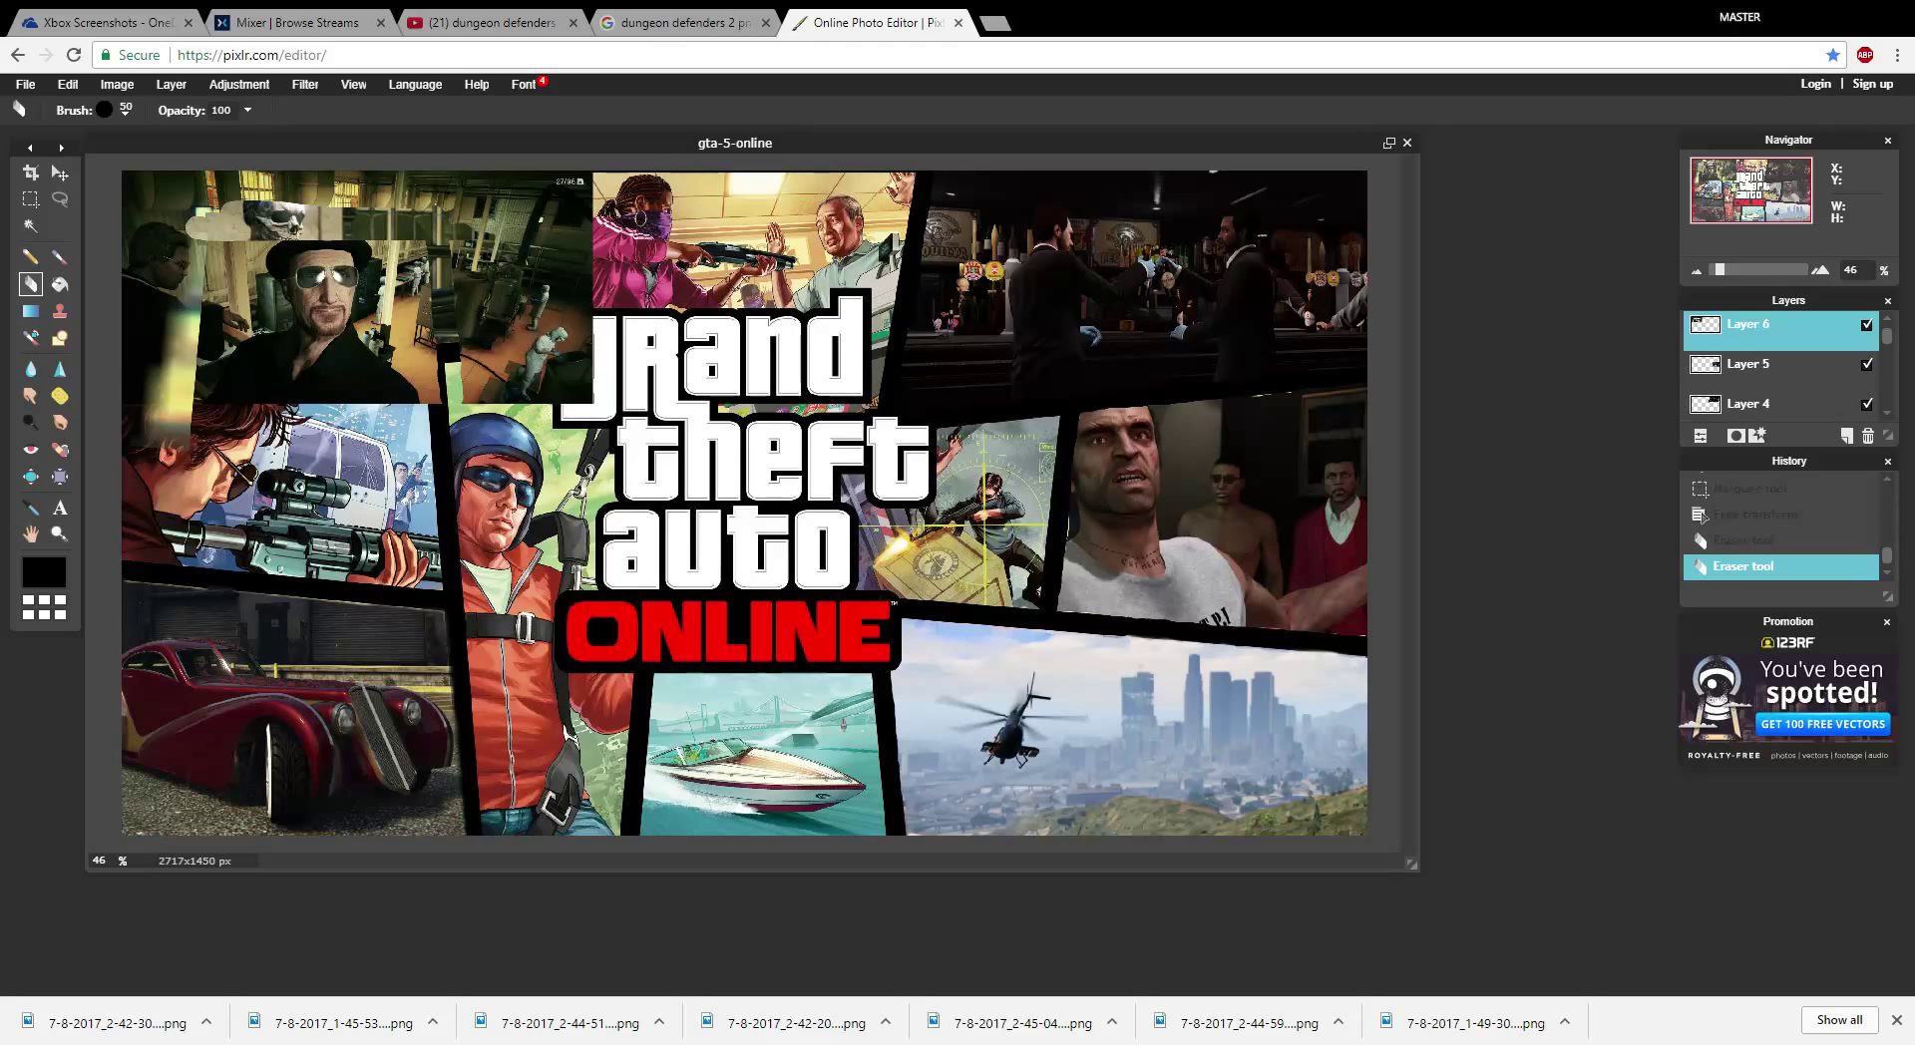
click(60, 171)
drag(385, 325, 821, 750)
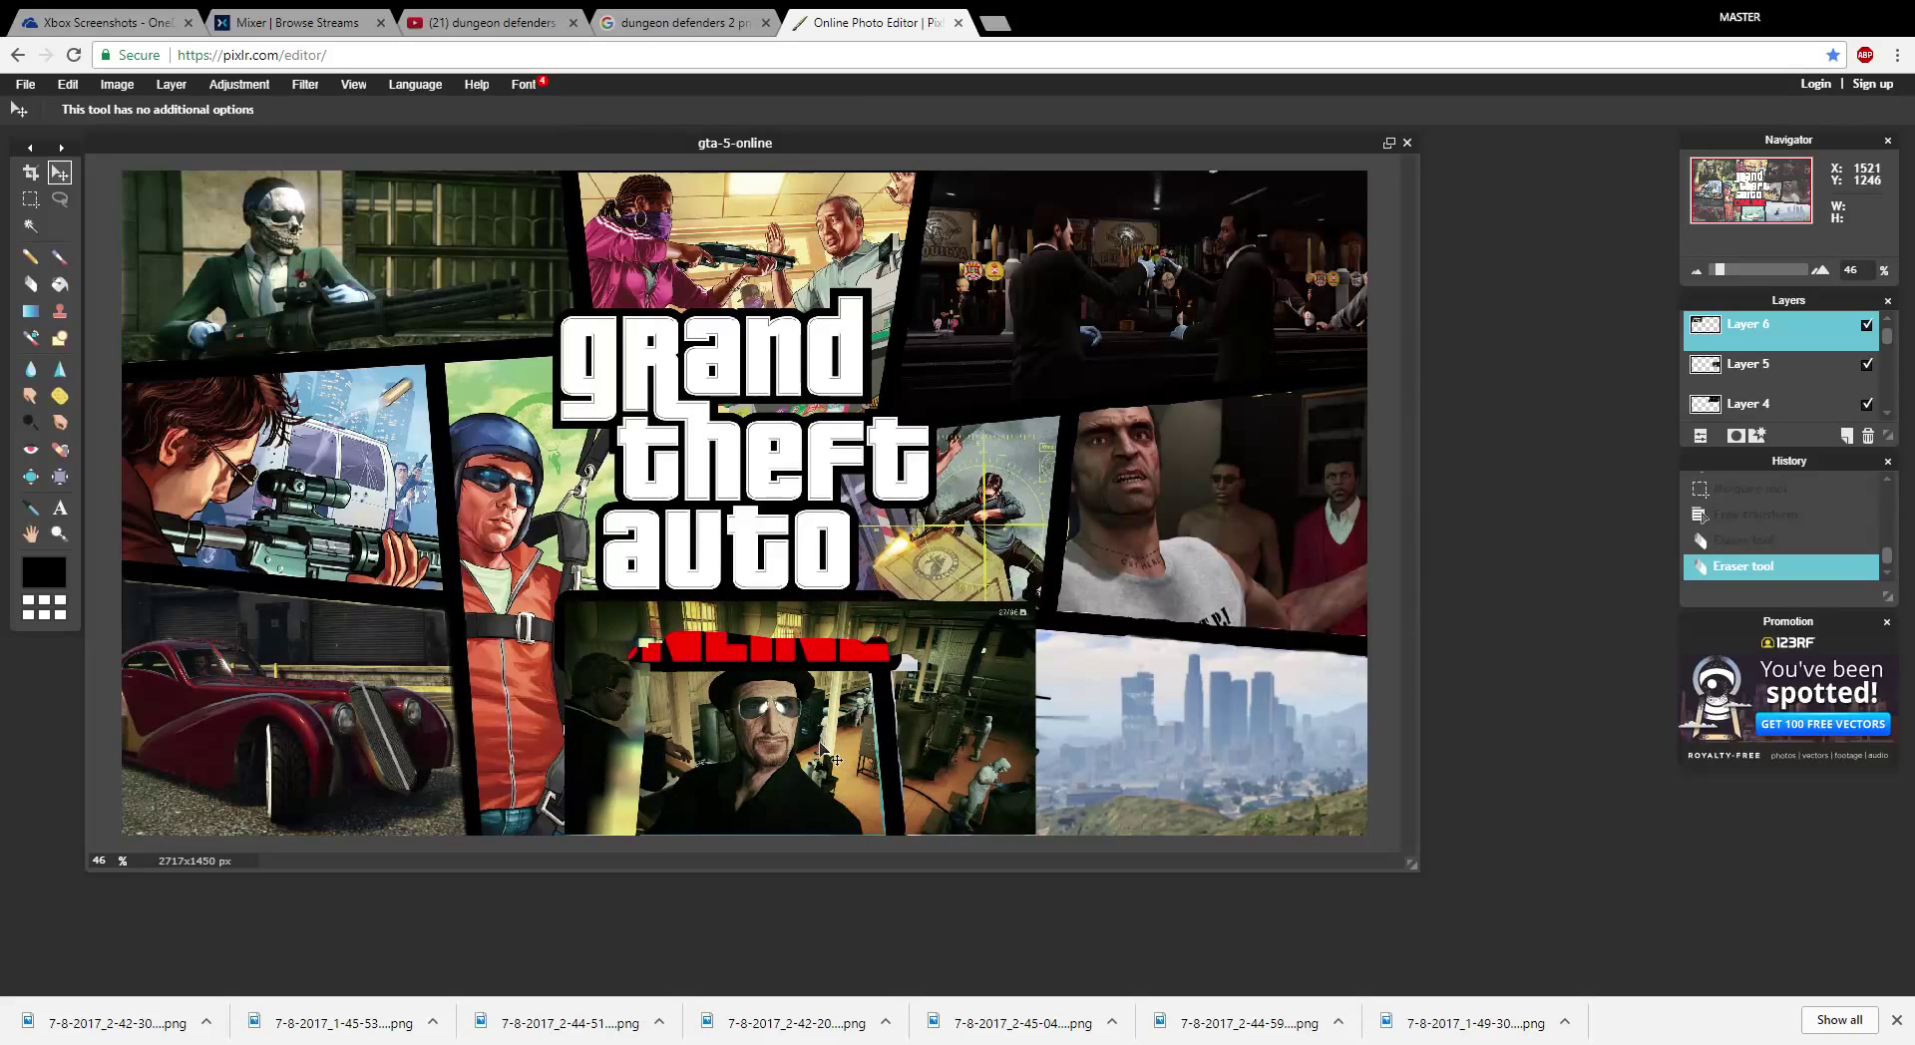
drag(821, 750, 821, 750)
- Nudge Layer 6 slightly so its erased strips line up with the ONLINE lettering and the border to the helicopter panel
scroll(915, 538, down, 1)
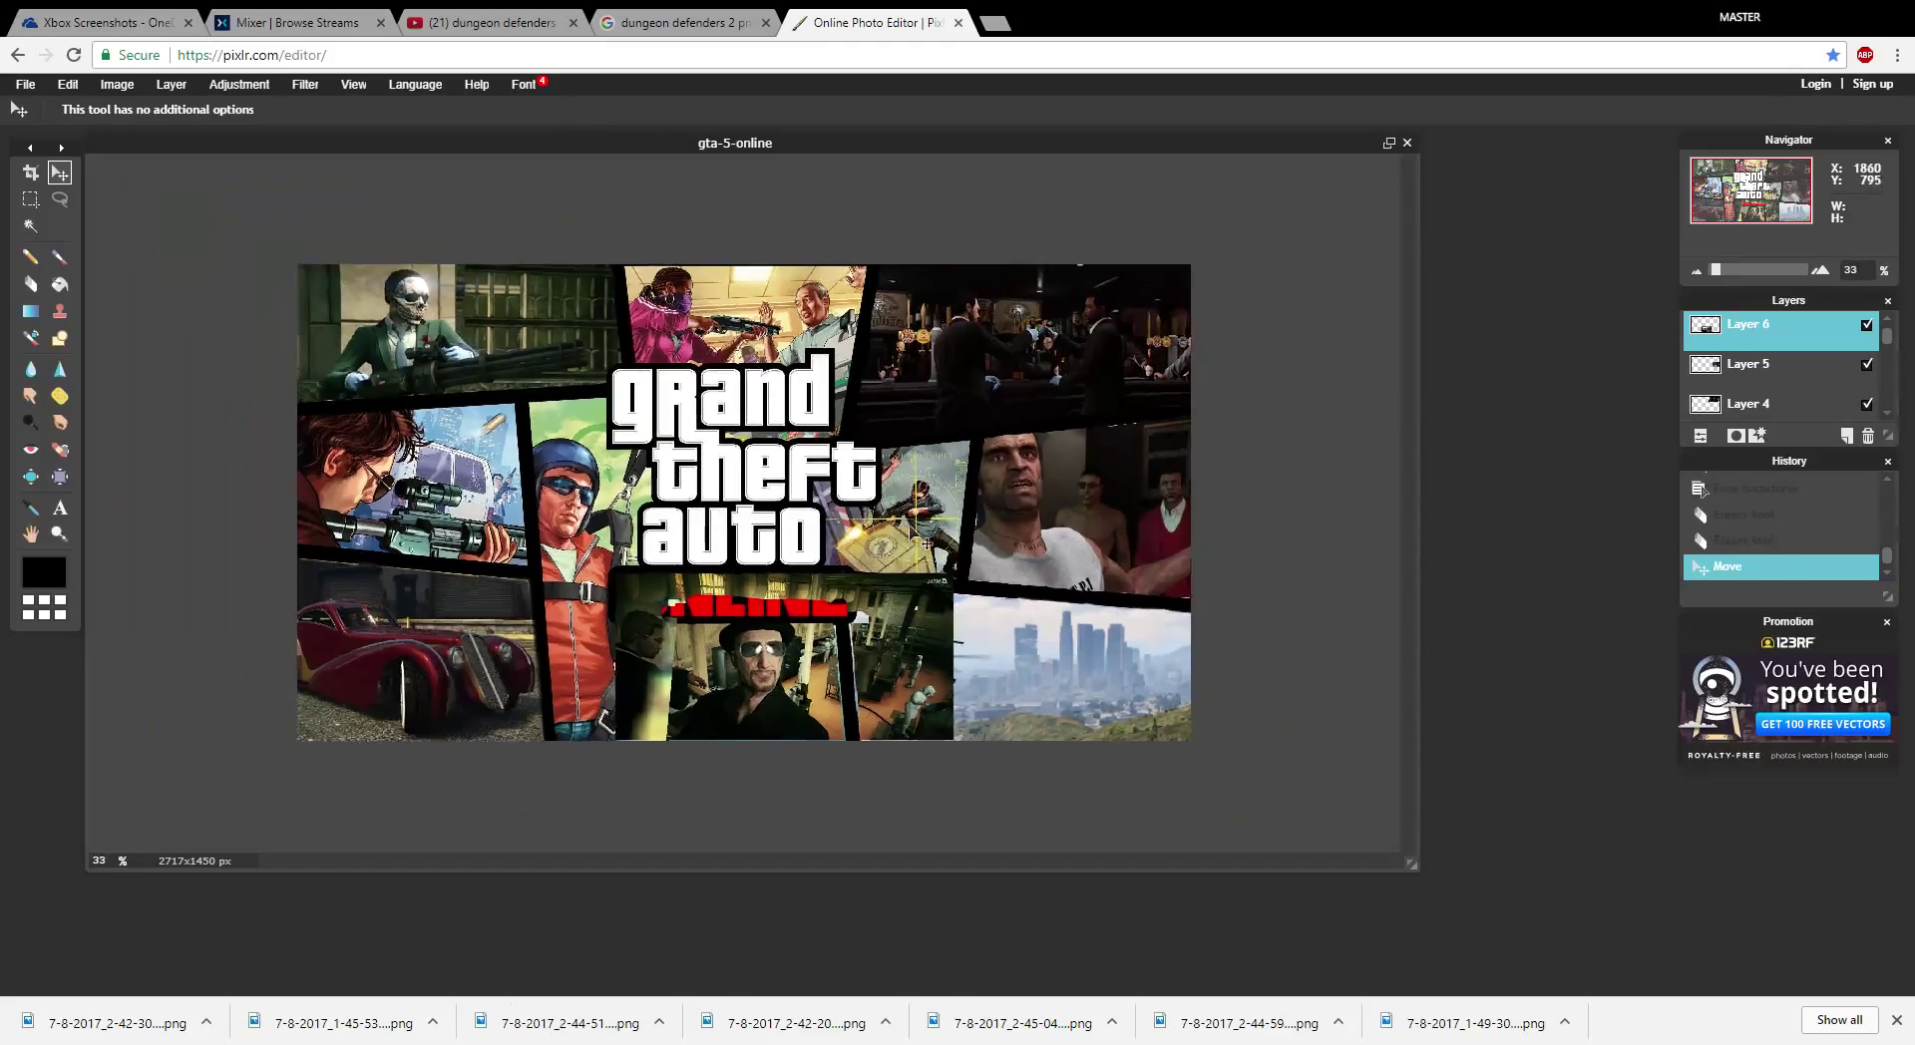
scroll(911, 534, up, 2)
scroll(914, 535, up, 3)
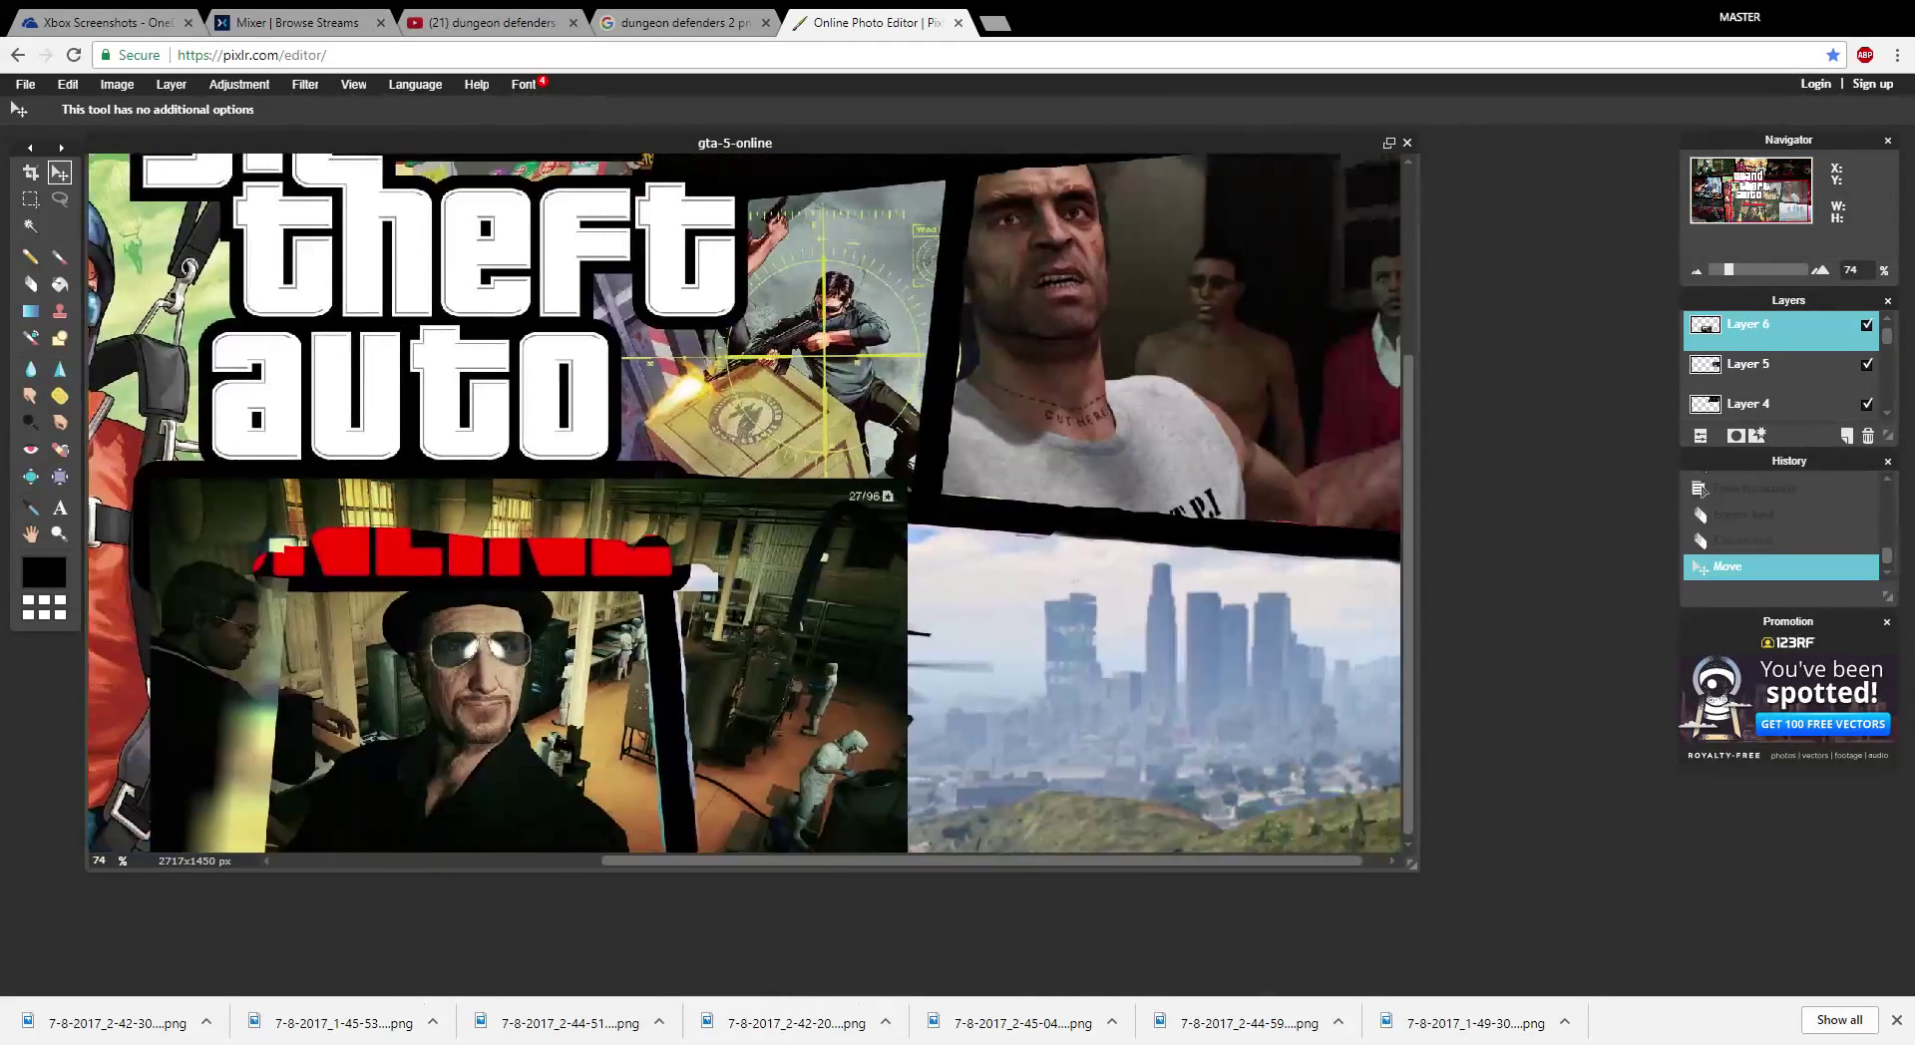
scroll(951, 597, down, 1)
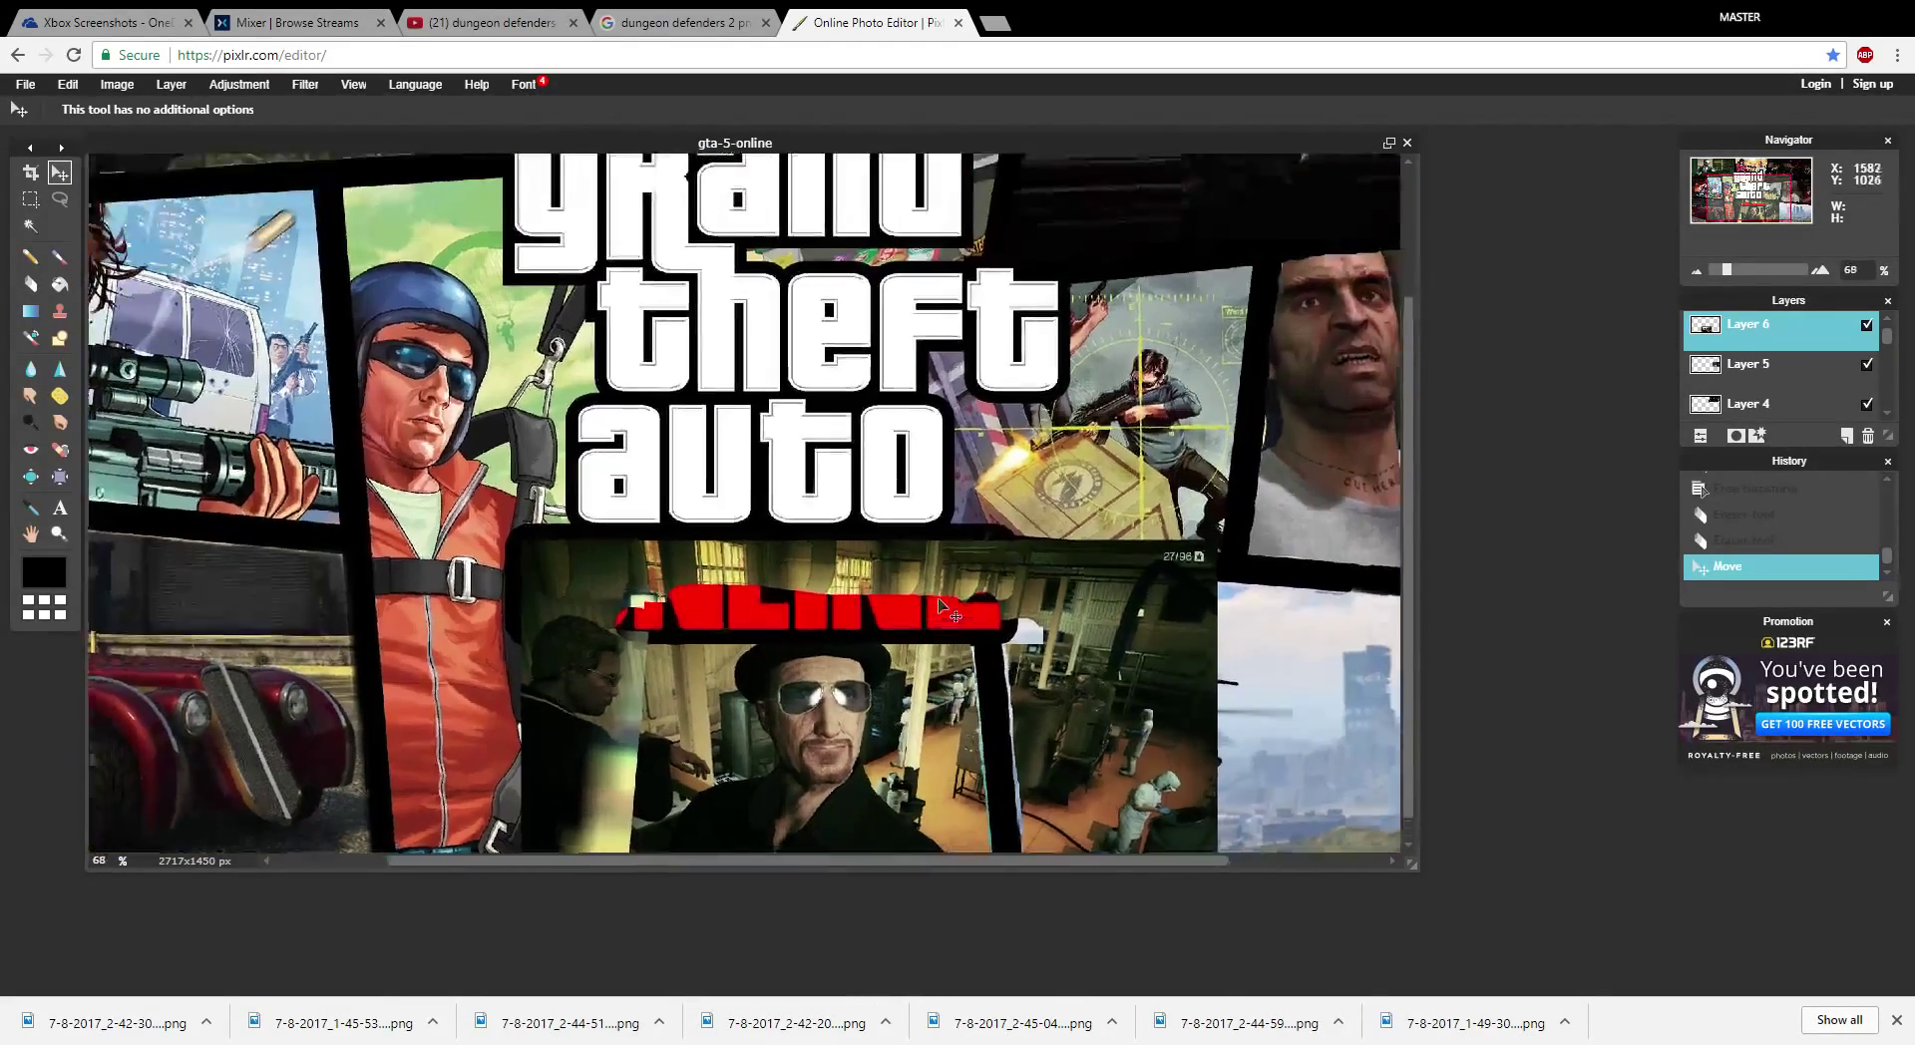
scroll(951, 597, up, 2)
scroll(951, 596, up, 2)
drag(951, 595, 870, 284)
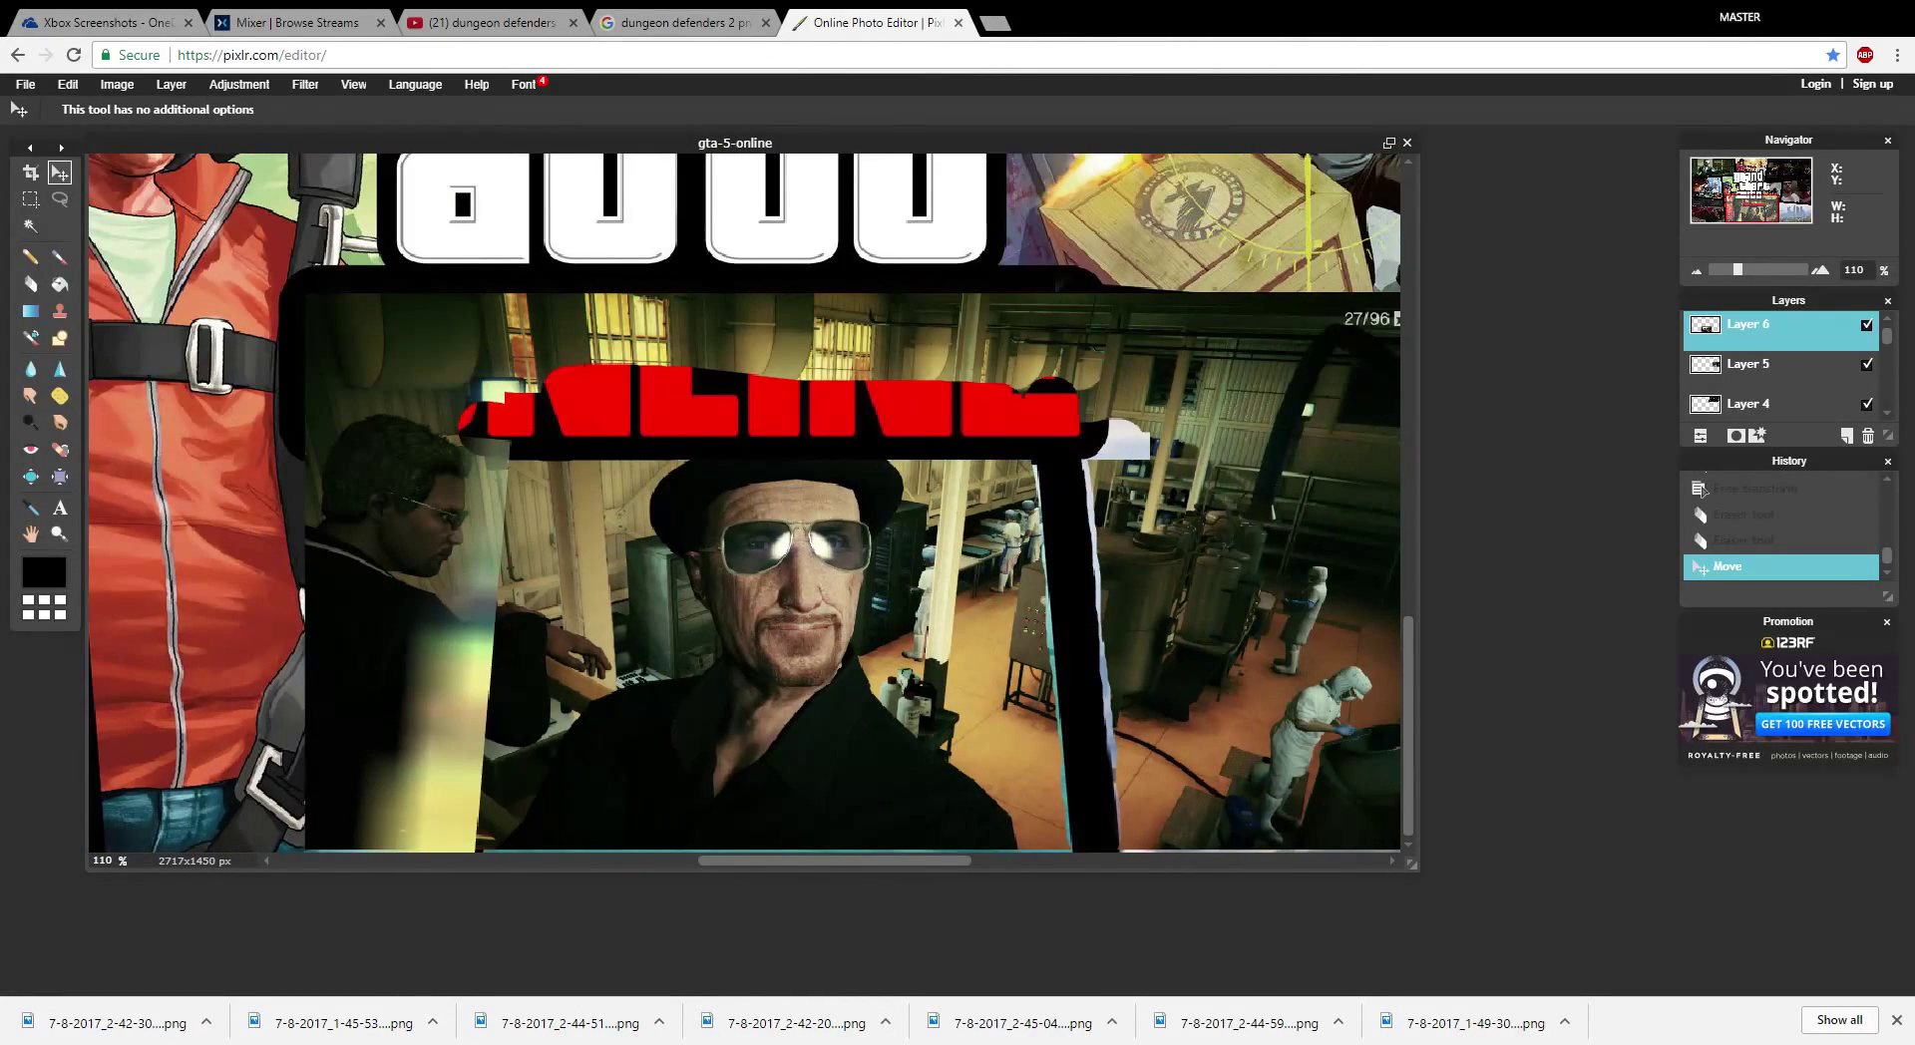
drag(1028, 568, 1043, 577)
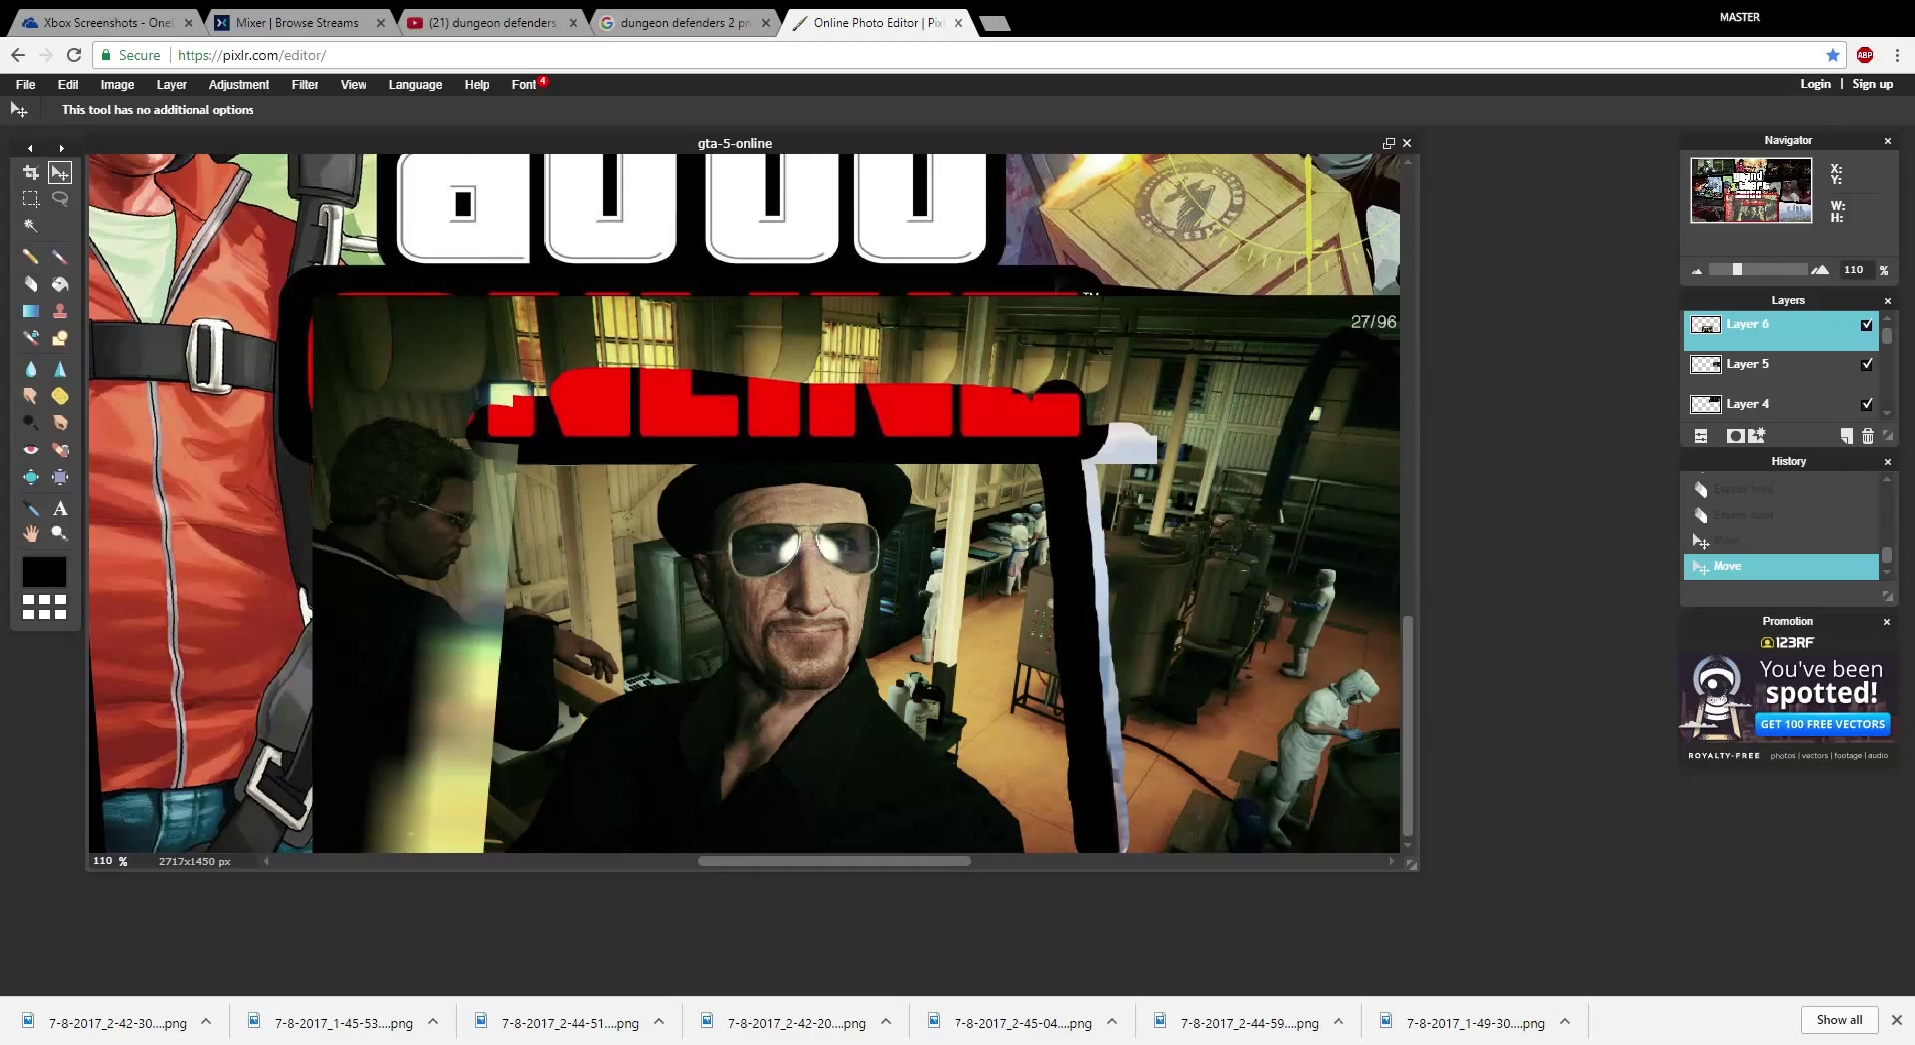
- Hide Layer 6, erase it along the border between the red-jacket and speedboat panels, undoing and redoing the first stroke, and show it again
click(1866, 324)
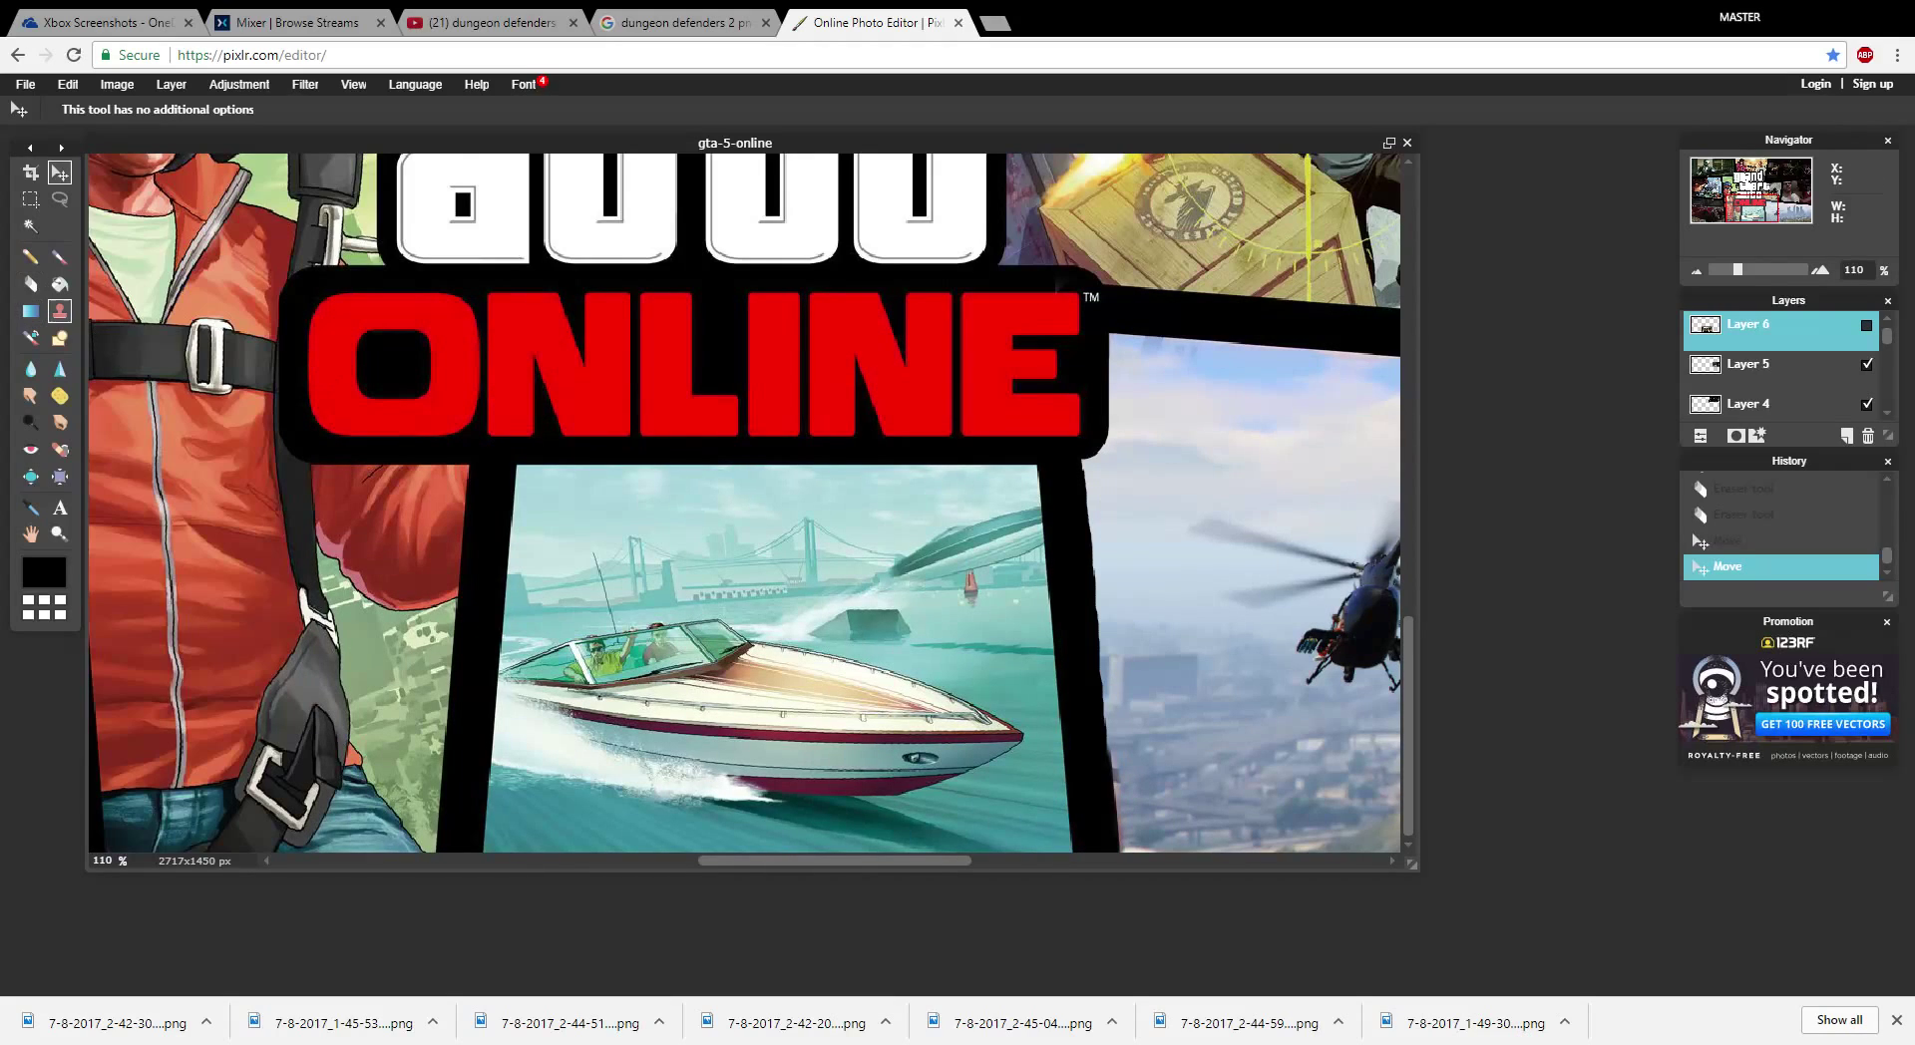
key(e)
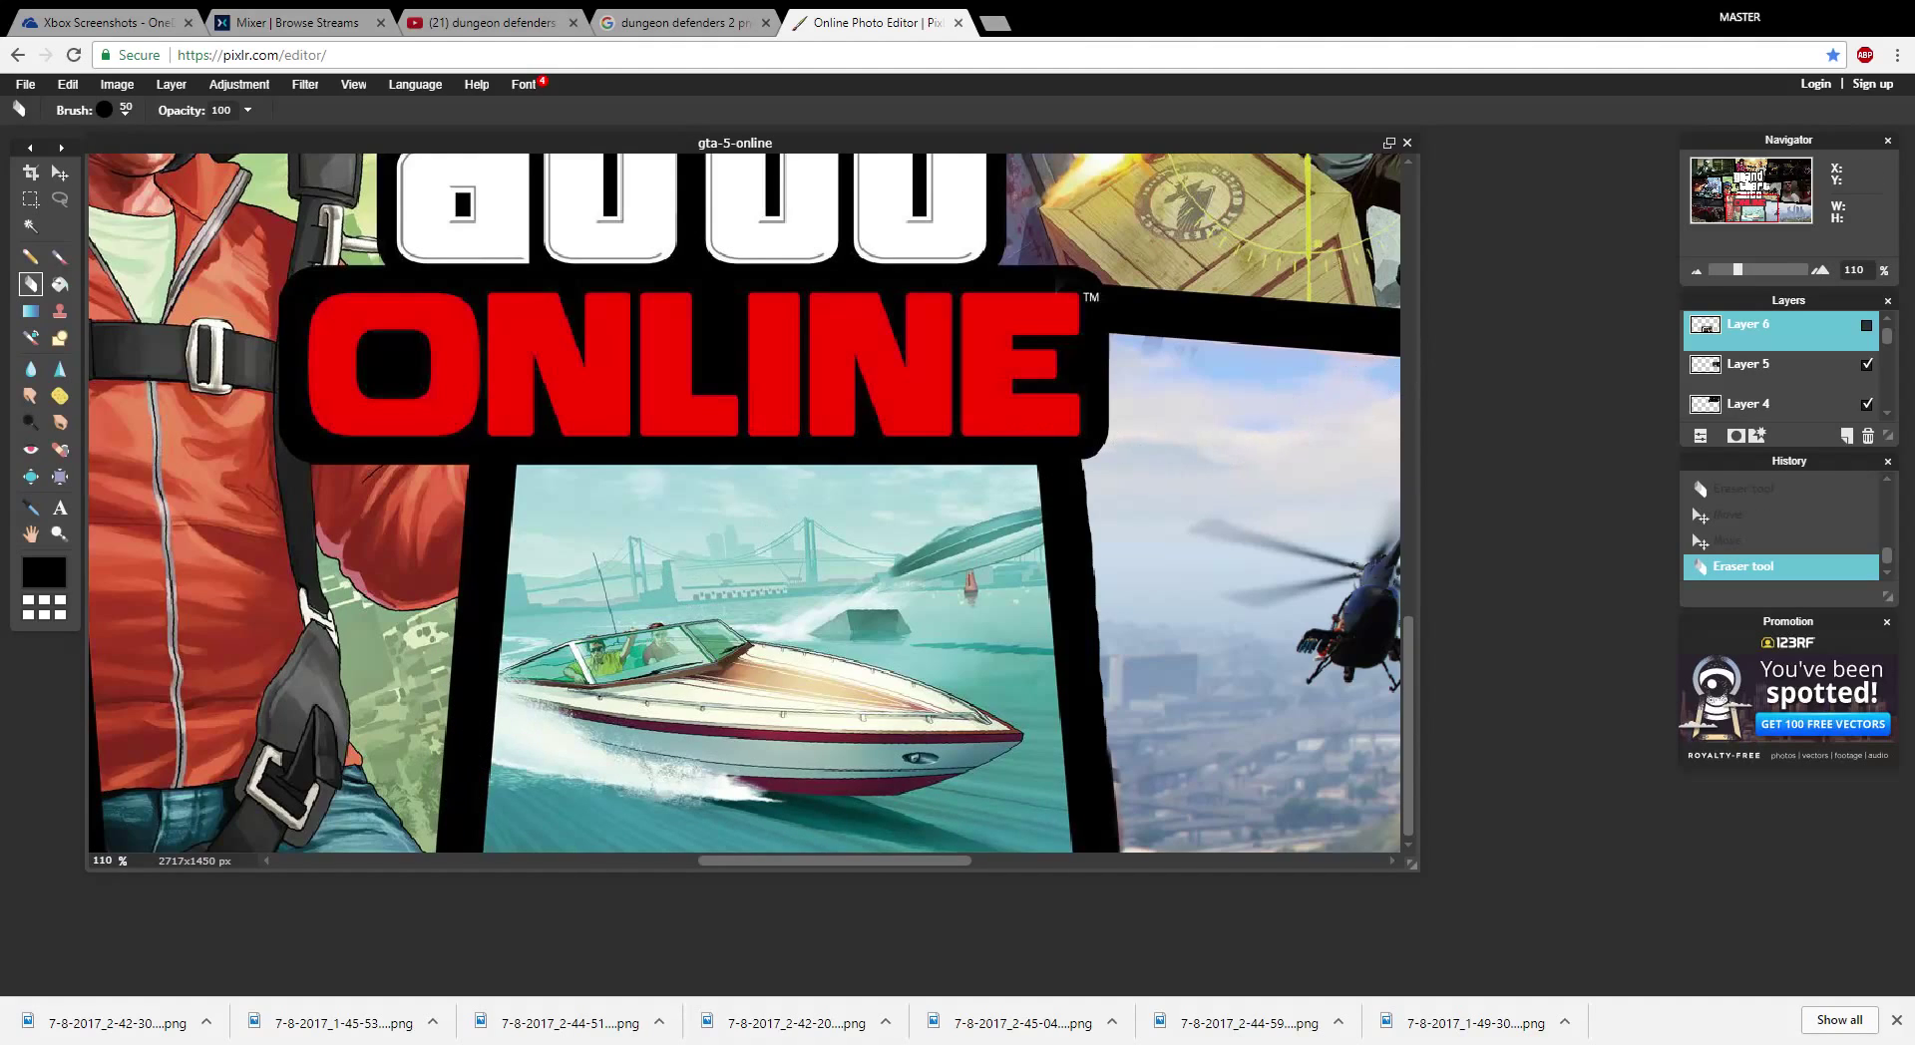
click(1866, 325)
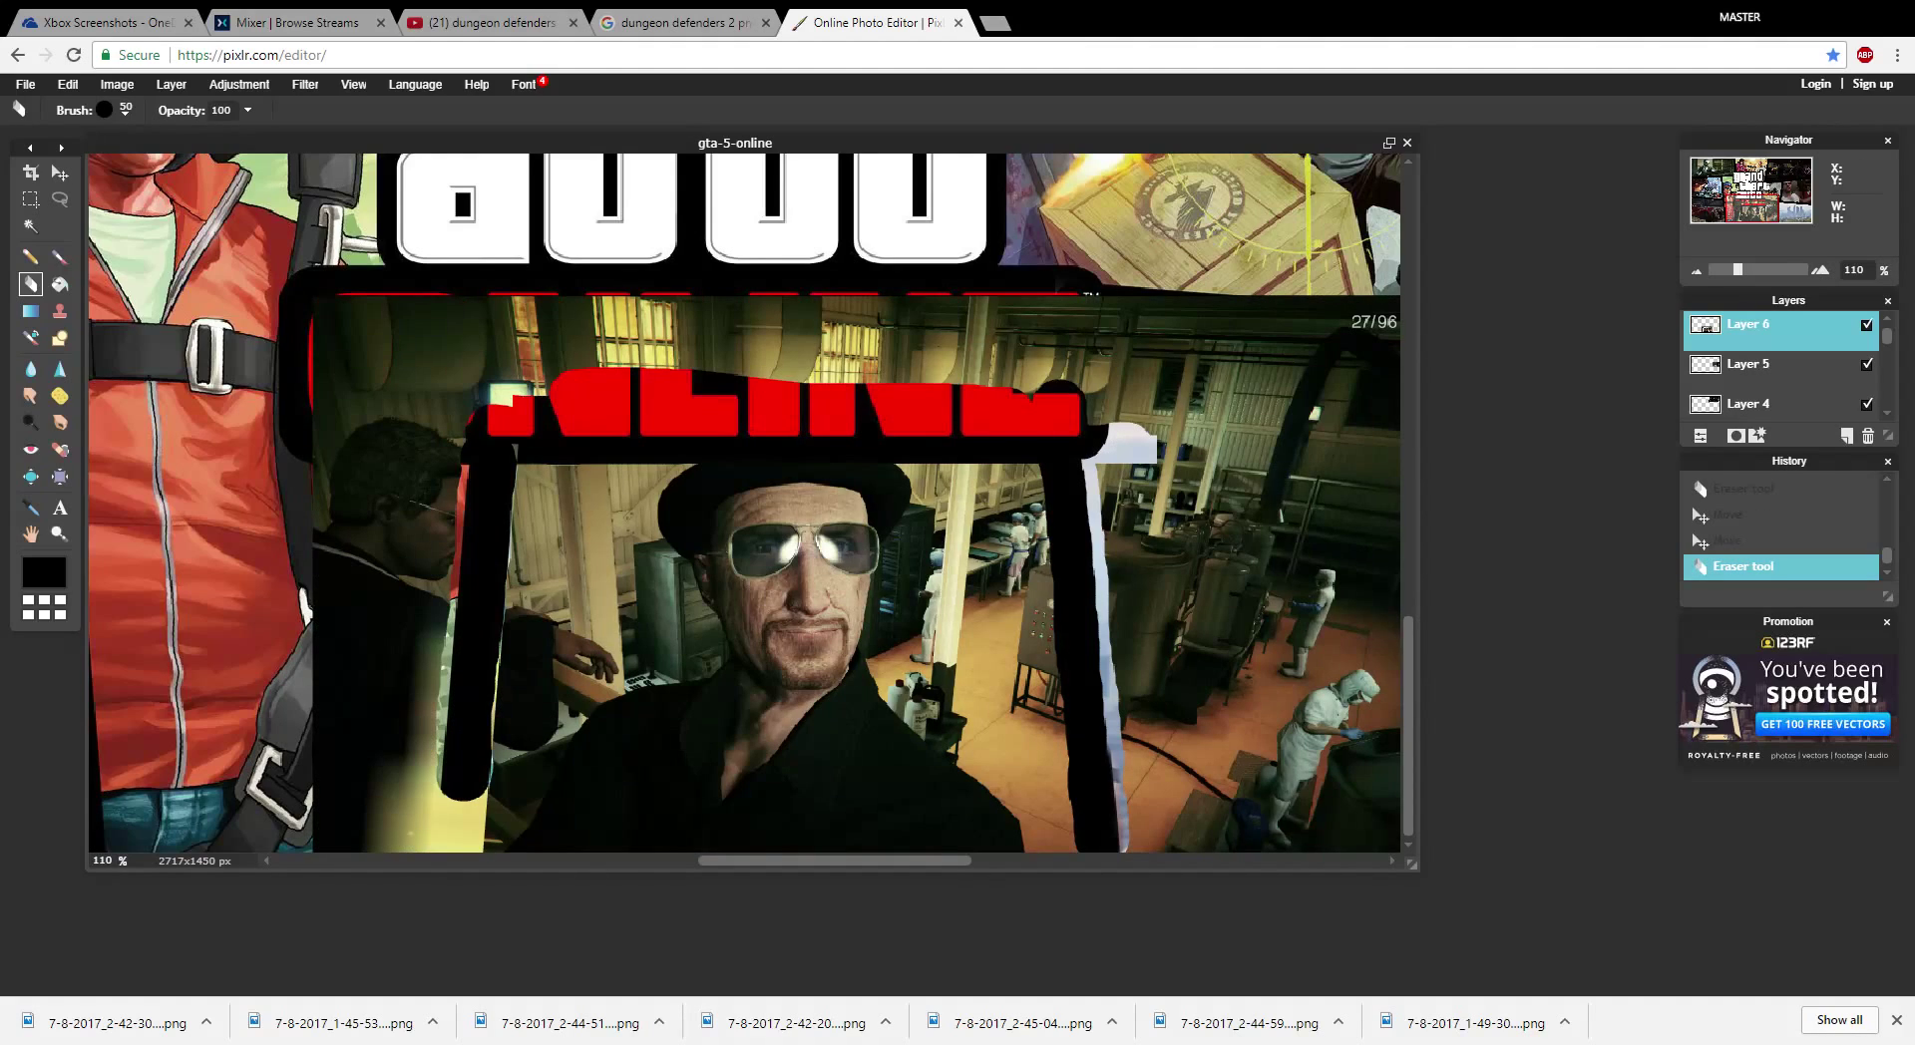
click(1866, 326)
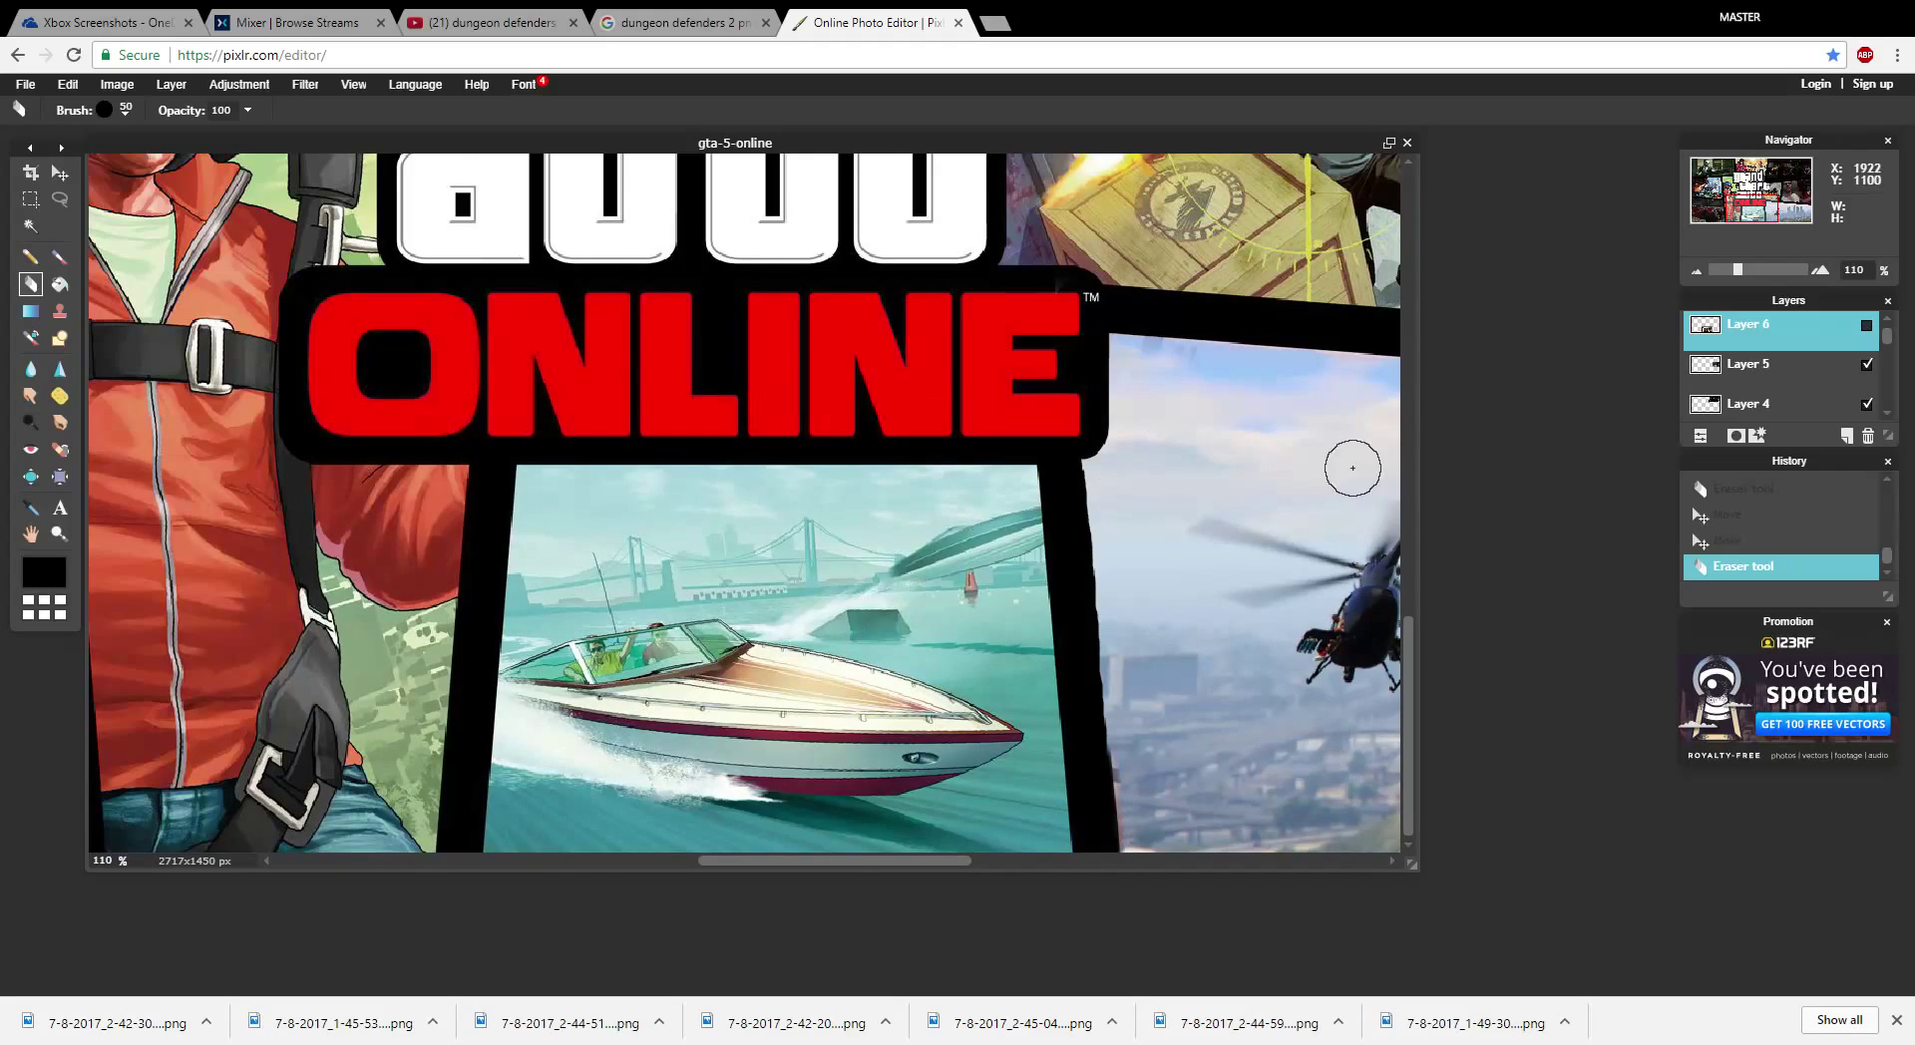
key(ctrl+z)
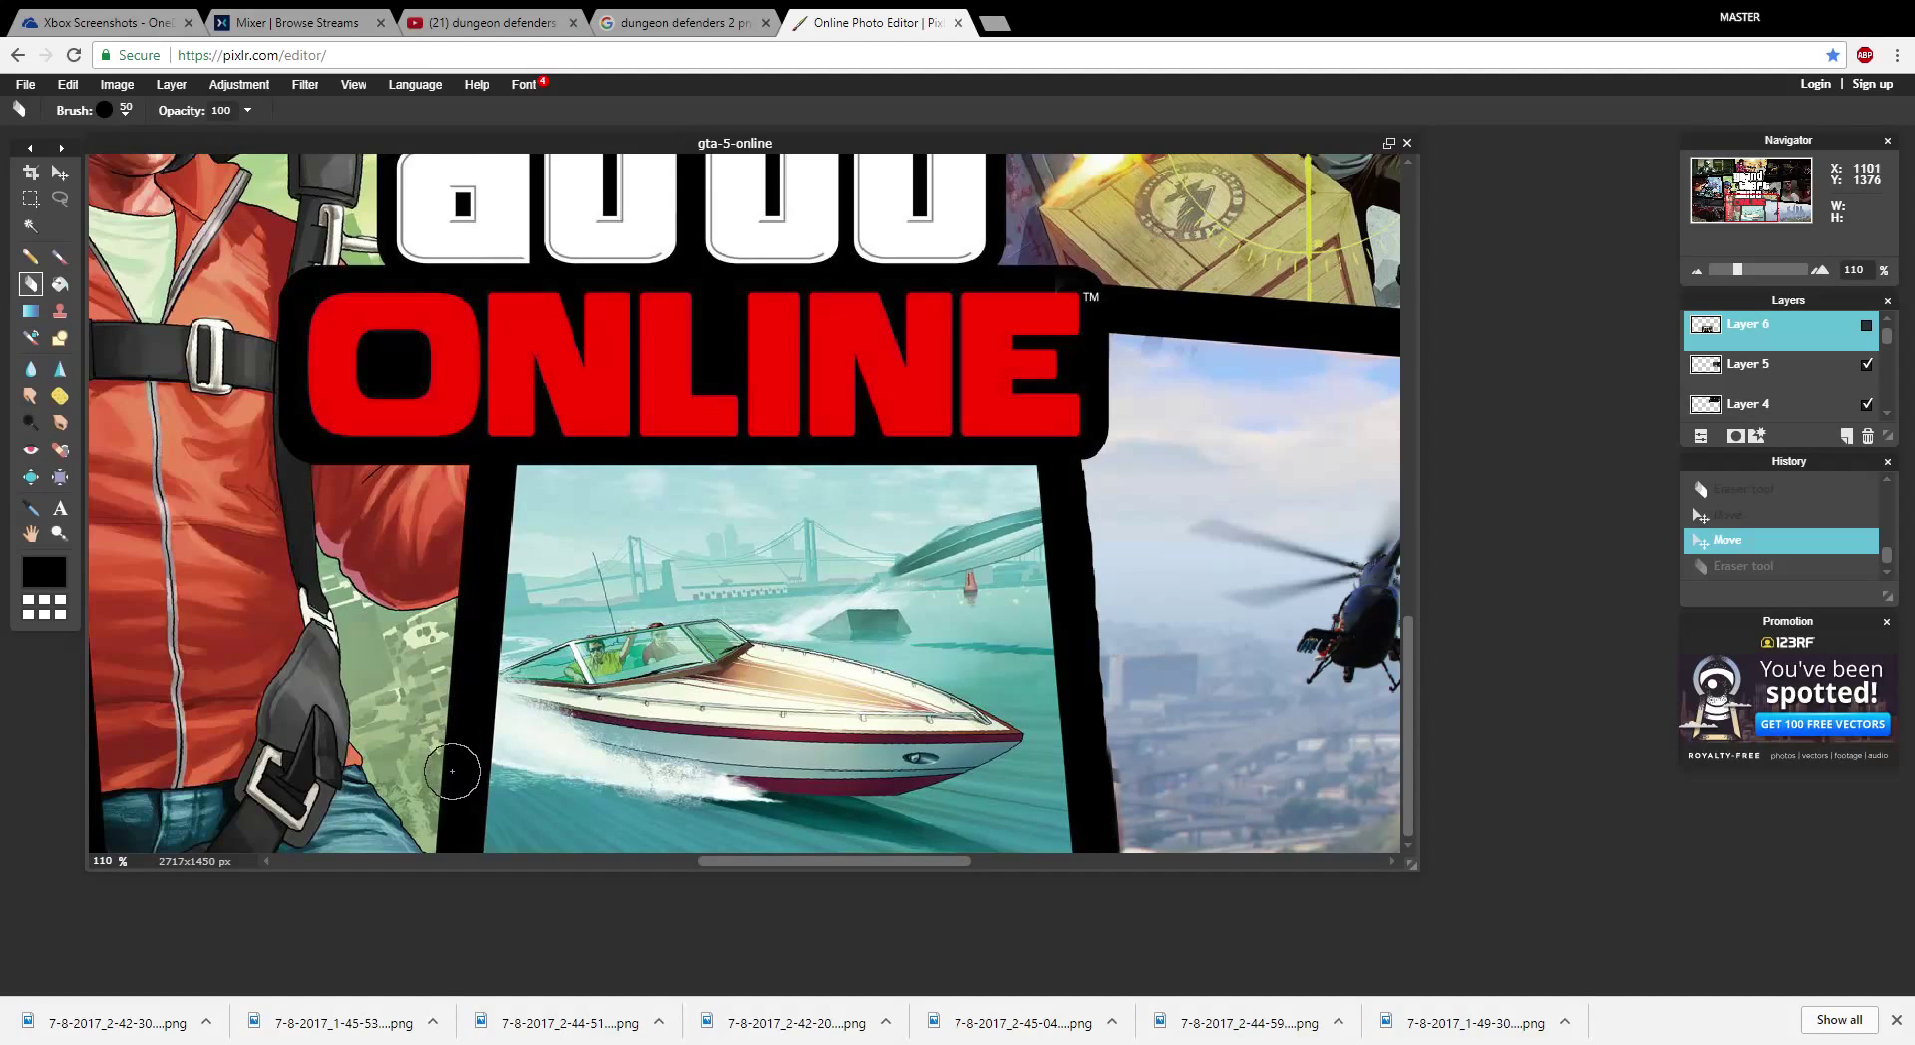
click(445, 841)
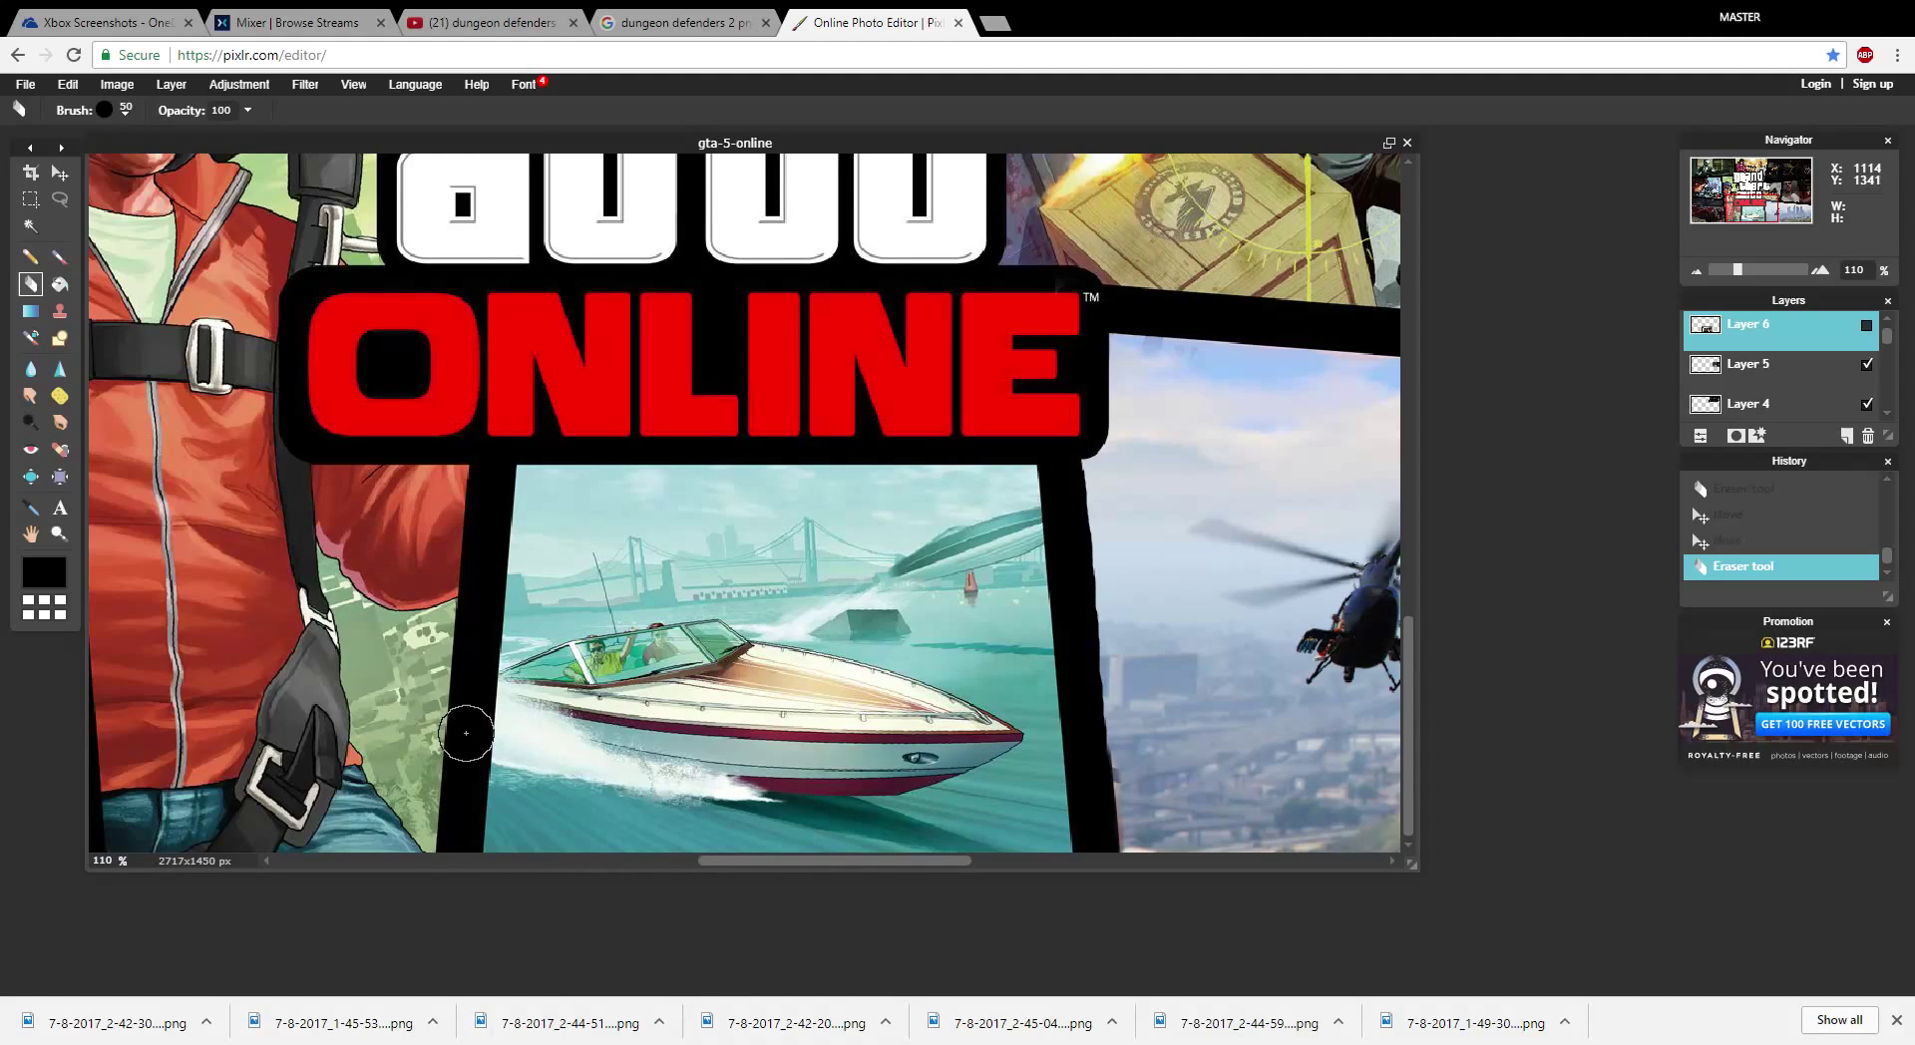
drag(466, 715, 472, 657)
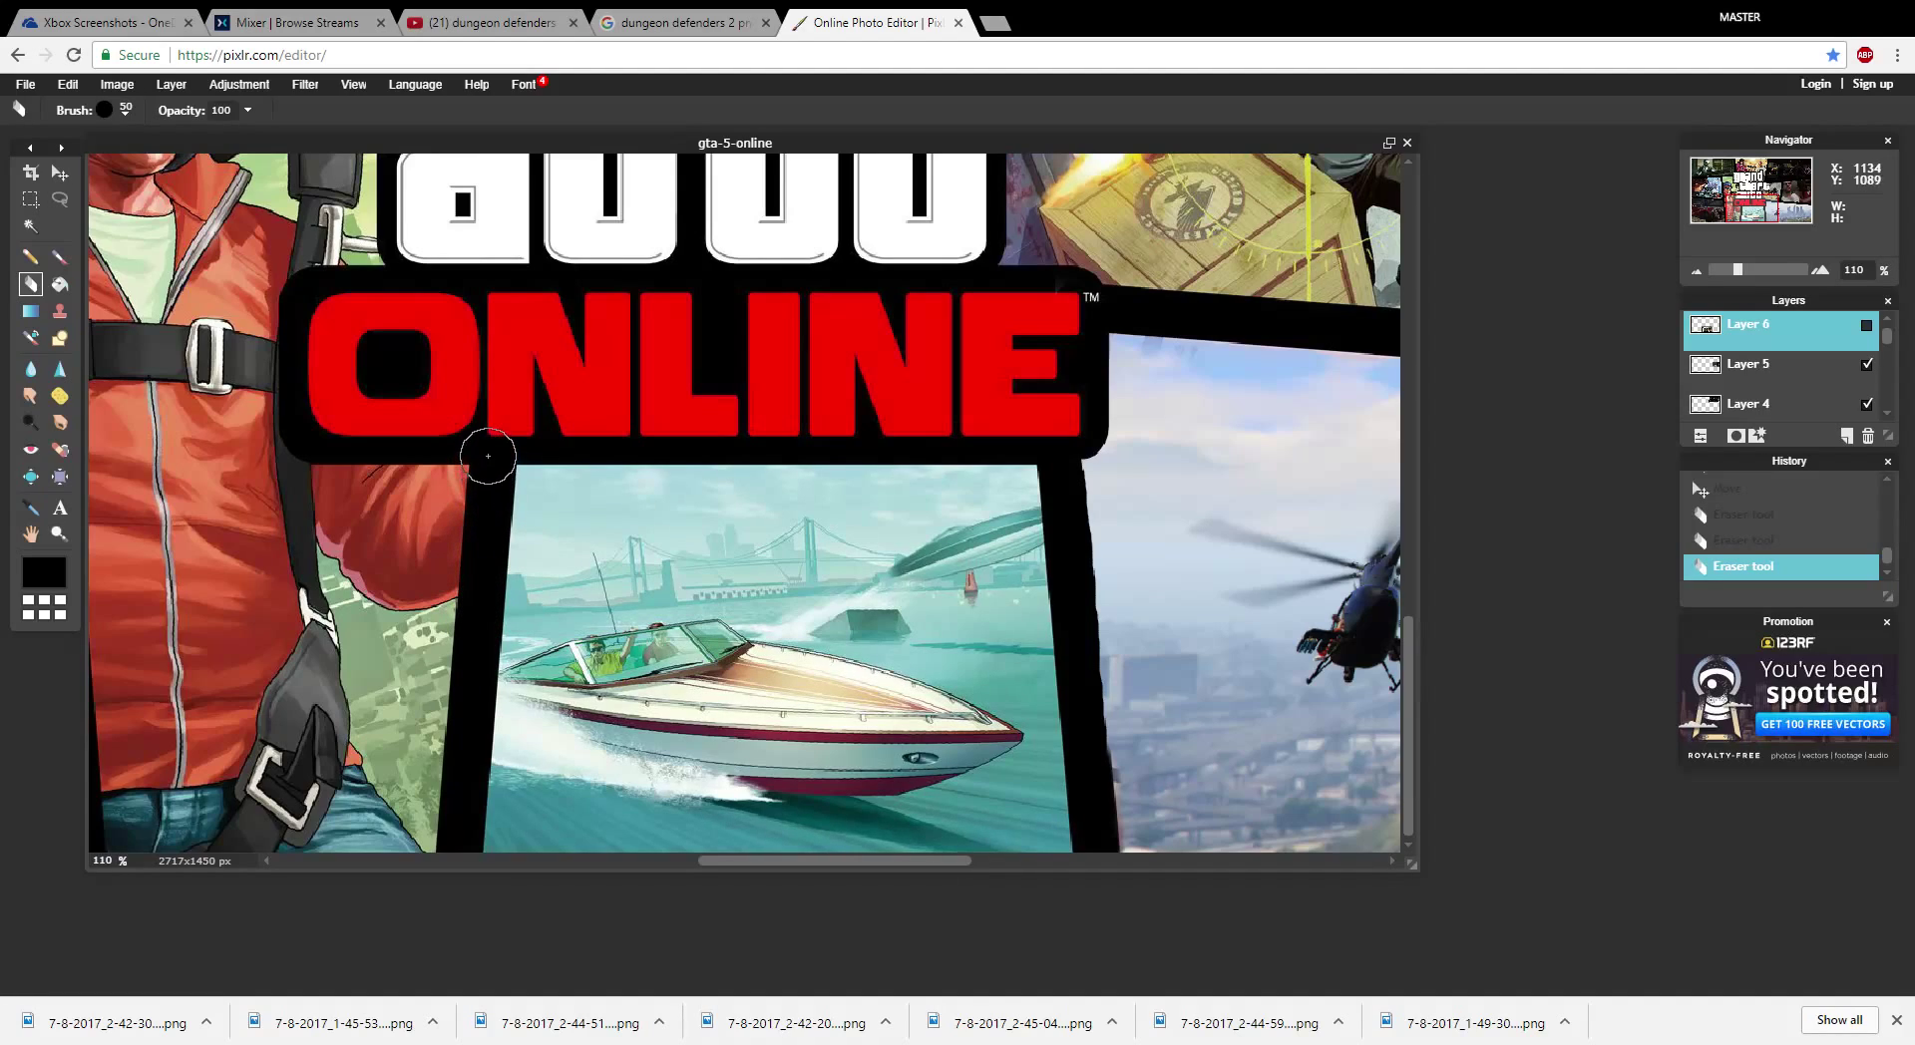
click(488, 456)
click(1866, 324)
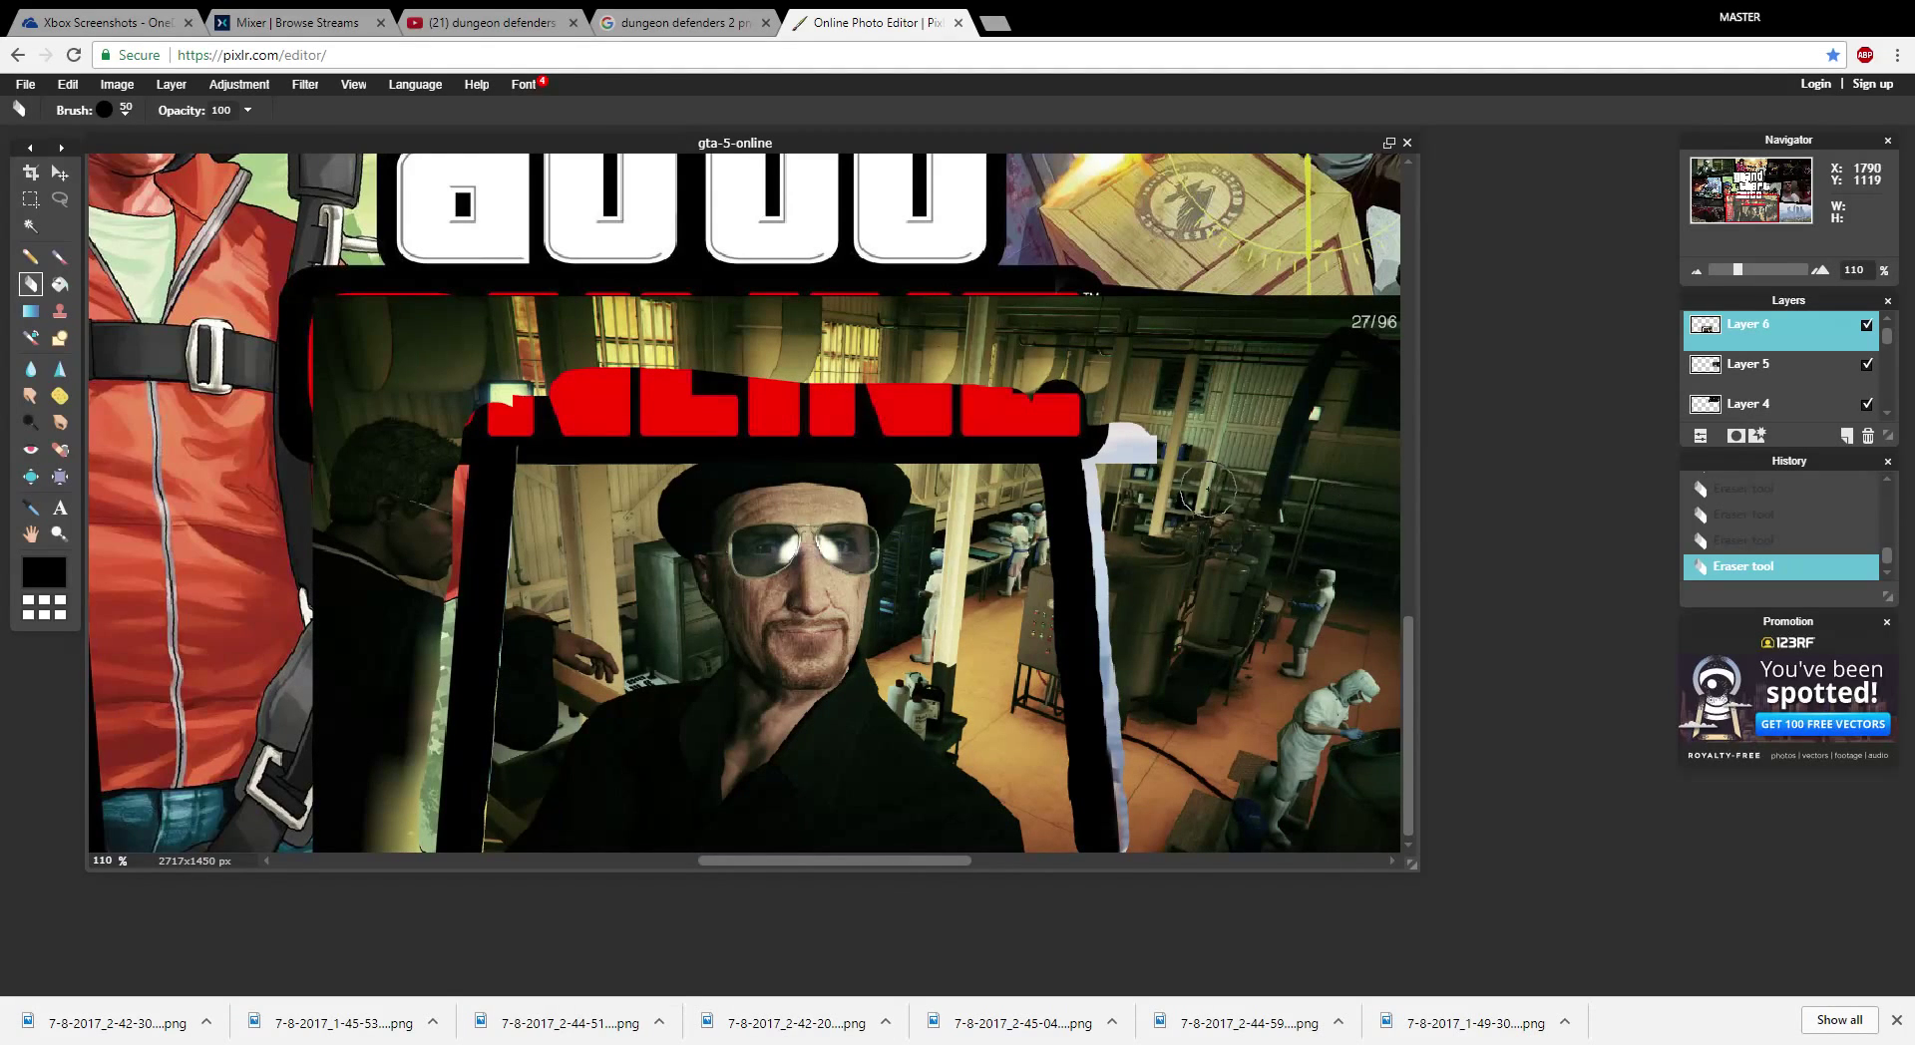
- Set the eraser brush to 200 px and erase the surplus of Layer 6 over ONLINE and outside the speedboat panel's borders
click(125, 110)
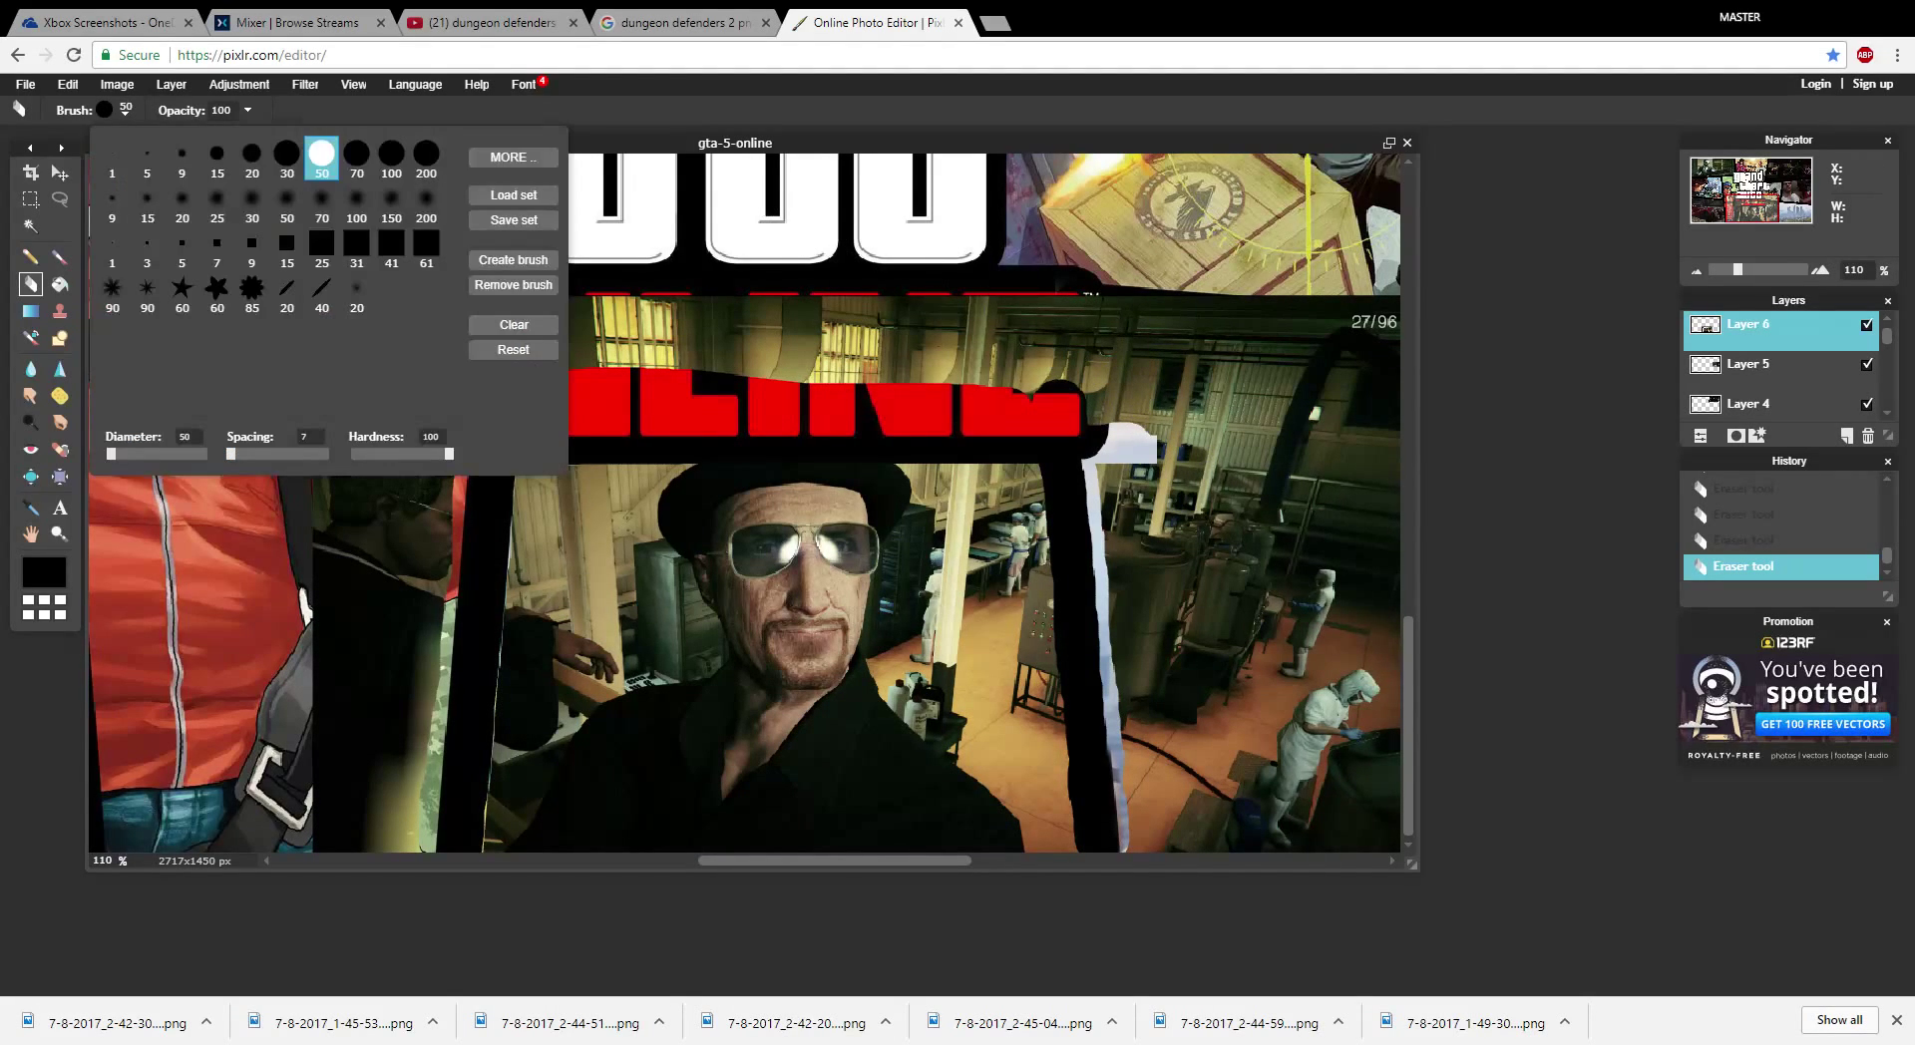
click(424, 156)
mouse_move(797, 274)
mouse_down()
mouse_move(463, 289)
mouse_move(391, 384)
mouse_move(385, 598)
mouse_move(342, 812)
mouse_move(387, 436)
mouse_move(419, 361)
mouse_move(644, 268)
mouse_move(512, 349)
mouse_move(927, 311)
mouse_move(892, 316)
mouse_move(1147, 339)
mouse_move(1226, 379)
mouse_up()
scroll(1037, 428, down, 2)
mouse_move(1033, 428)
mouse_down()
mouse_move(1132, 469)
mouse_move(1210, 549)
mouse_move(1235, 808)
mouse_move(1154, 791)
mouse_move(1116, 810)
mouse_move(1137, 758)
mouse_move(1122, 618)
mouse_move(1092, 579)
mouse_move(1093, 825)
mouse_move(1088, 792)
mouse_up()
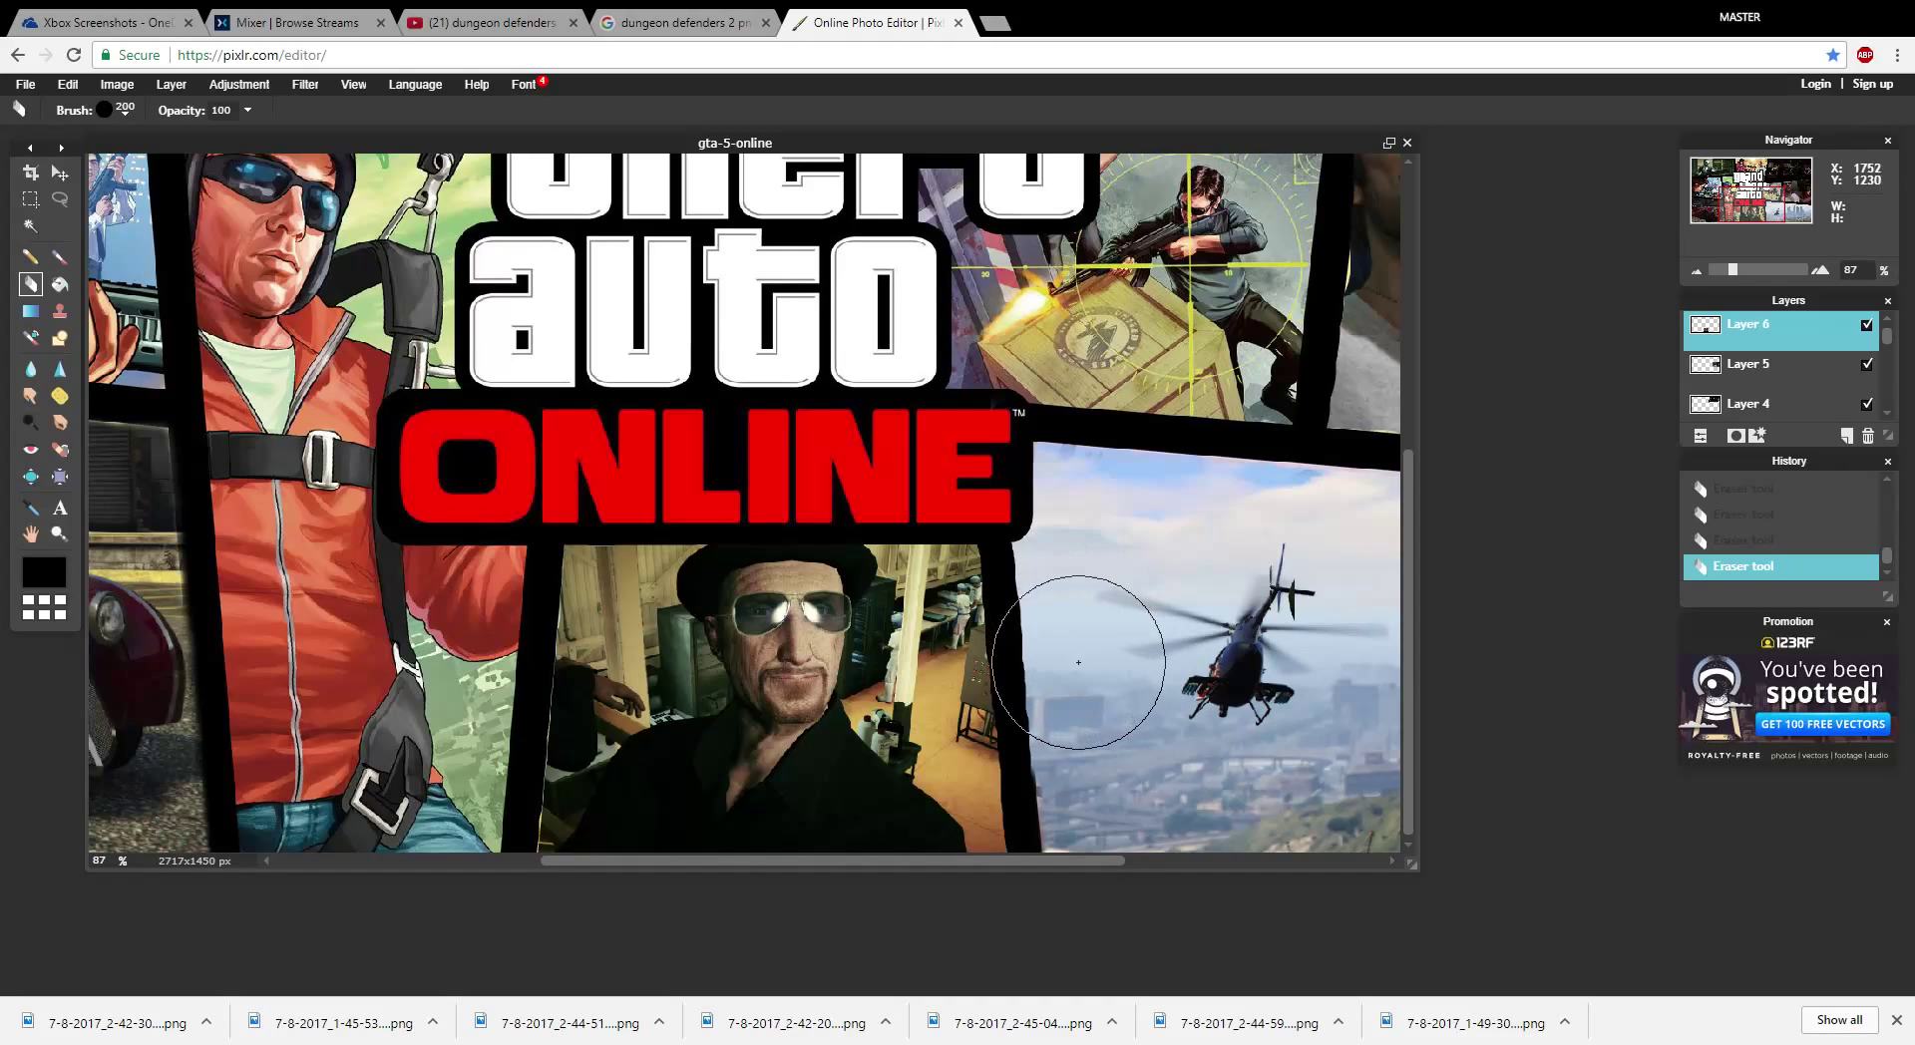
scroll(702, 649, down, 1)
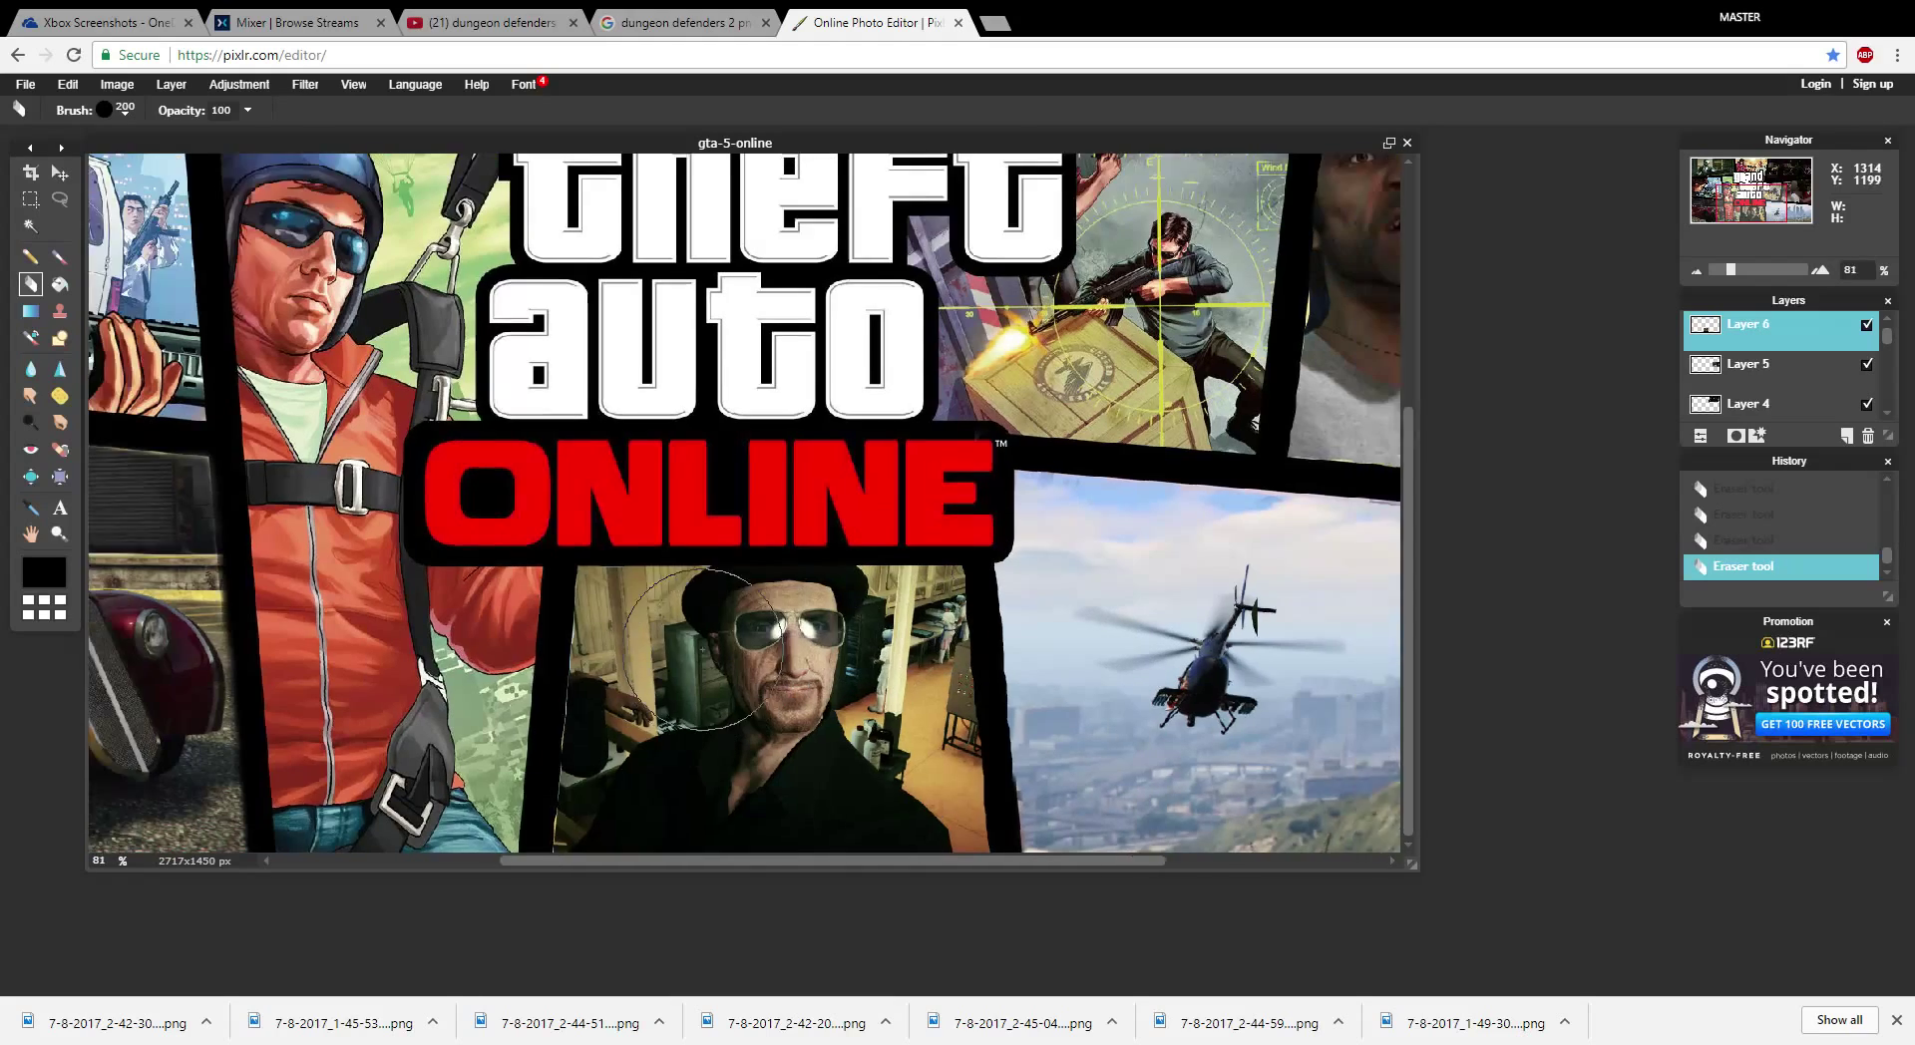
scroll(702, 648, down, 4)
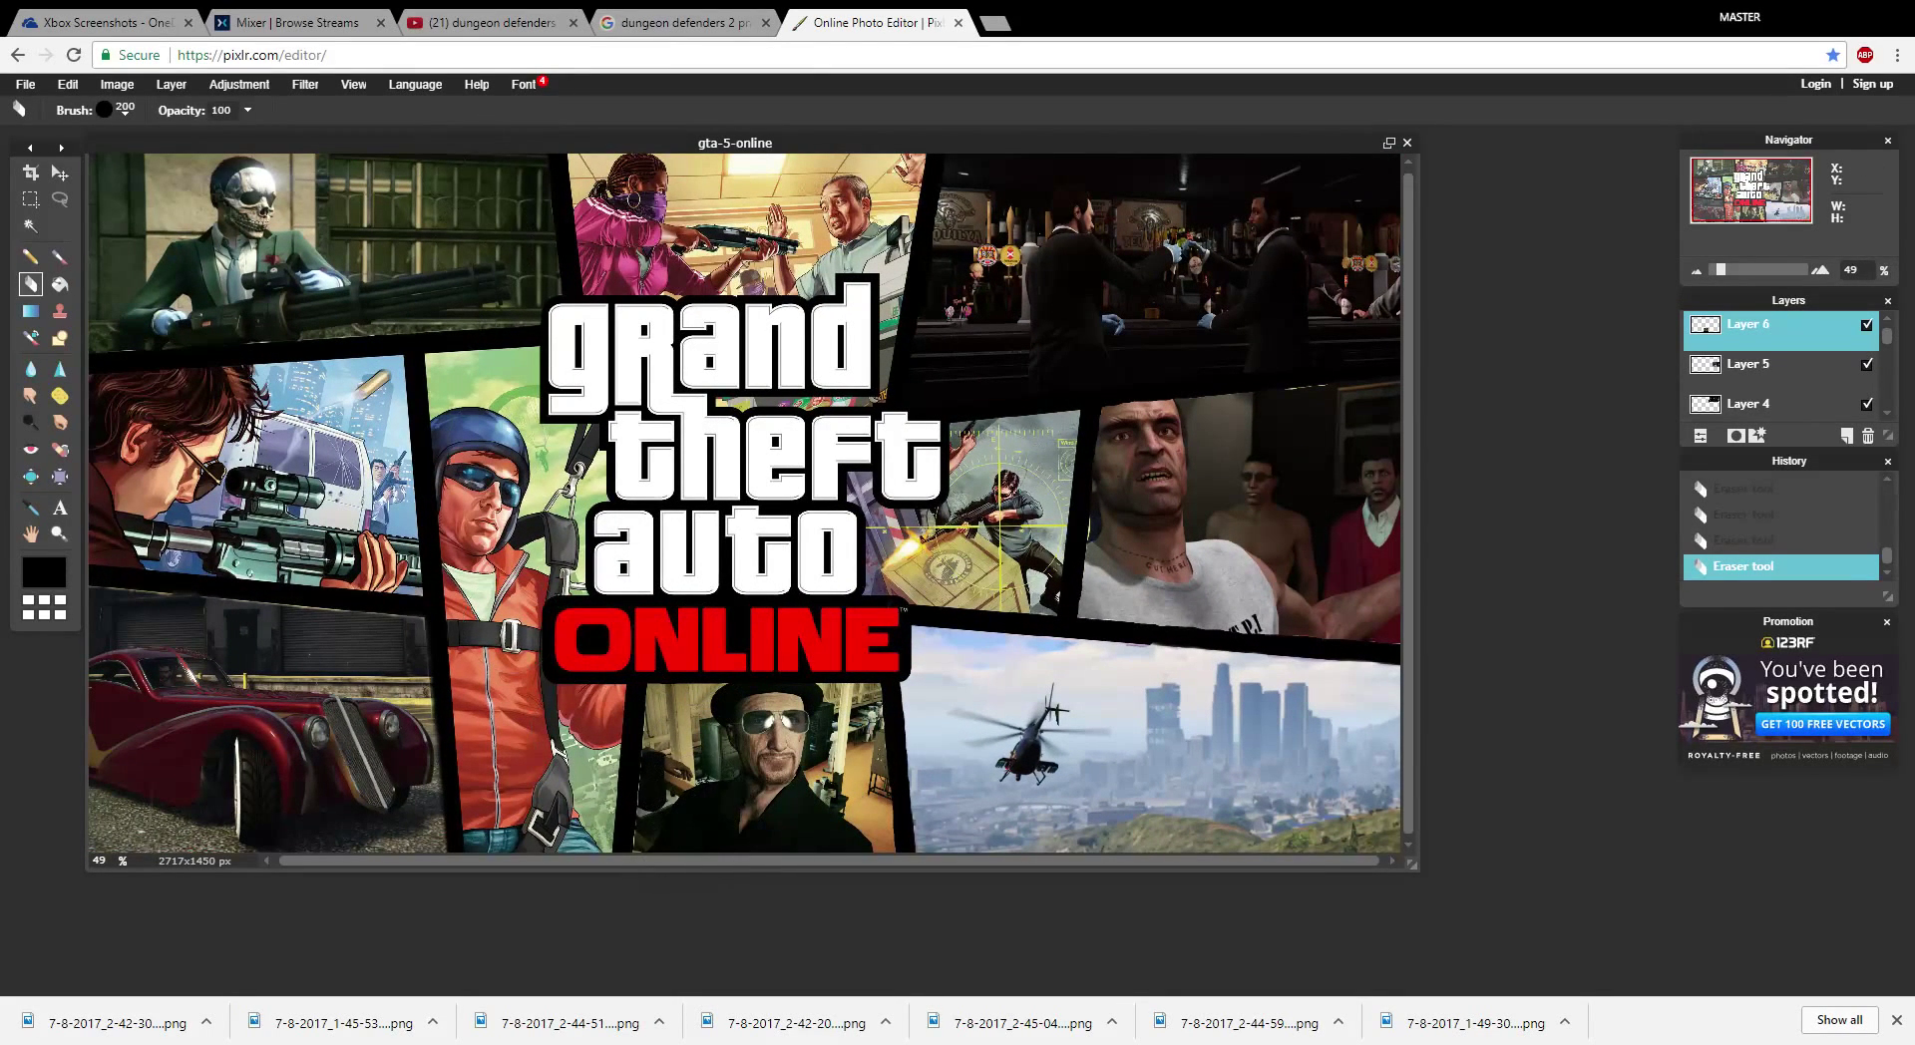
- Paste the screenshot of the four masked men in suits as a new layer and move it up and to the right
click(172, 84)
key(ctrl+v)
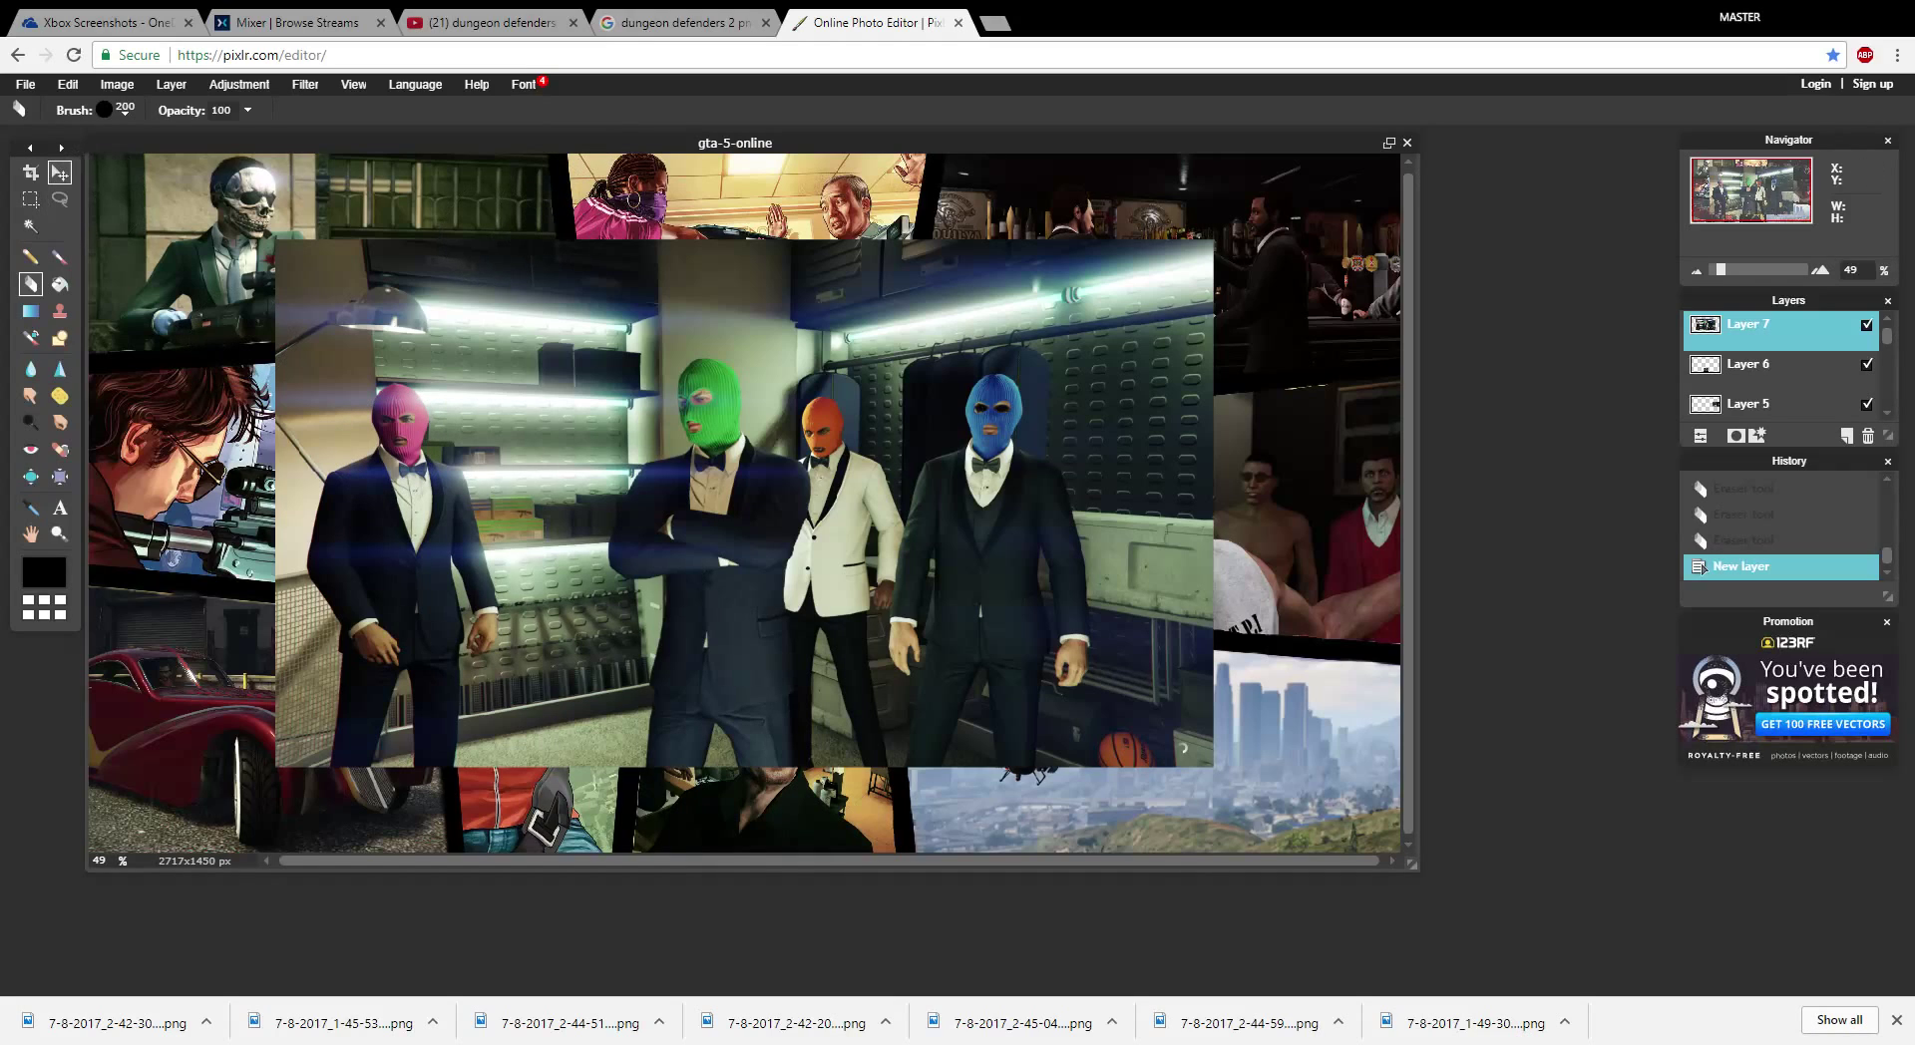
click(60, 173)
drag(382, 351, 529, 274)
- Select the part of Layer 7 containing the pink-masked man, erase everything inside the selection, and deselect
click(30, 283)
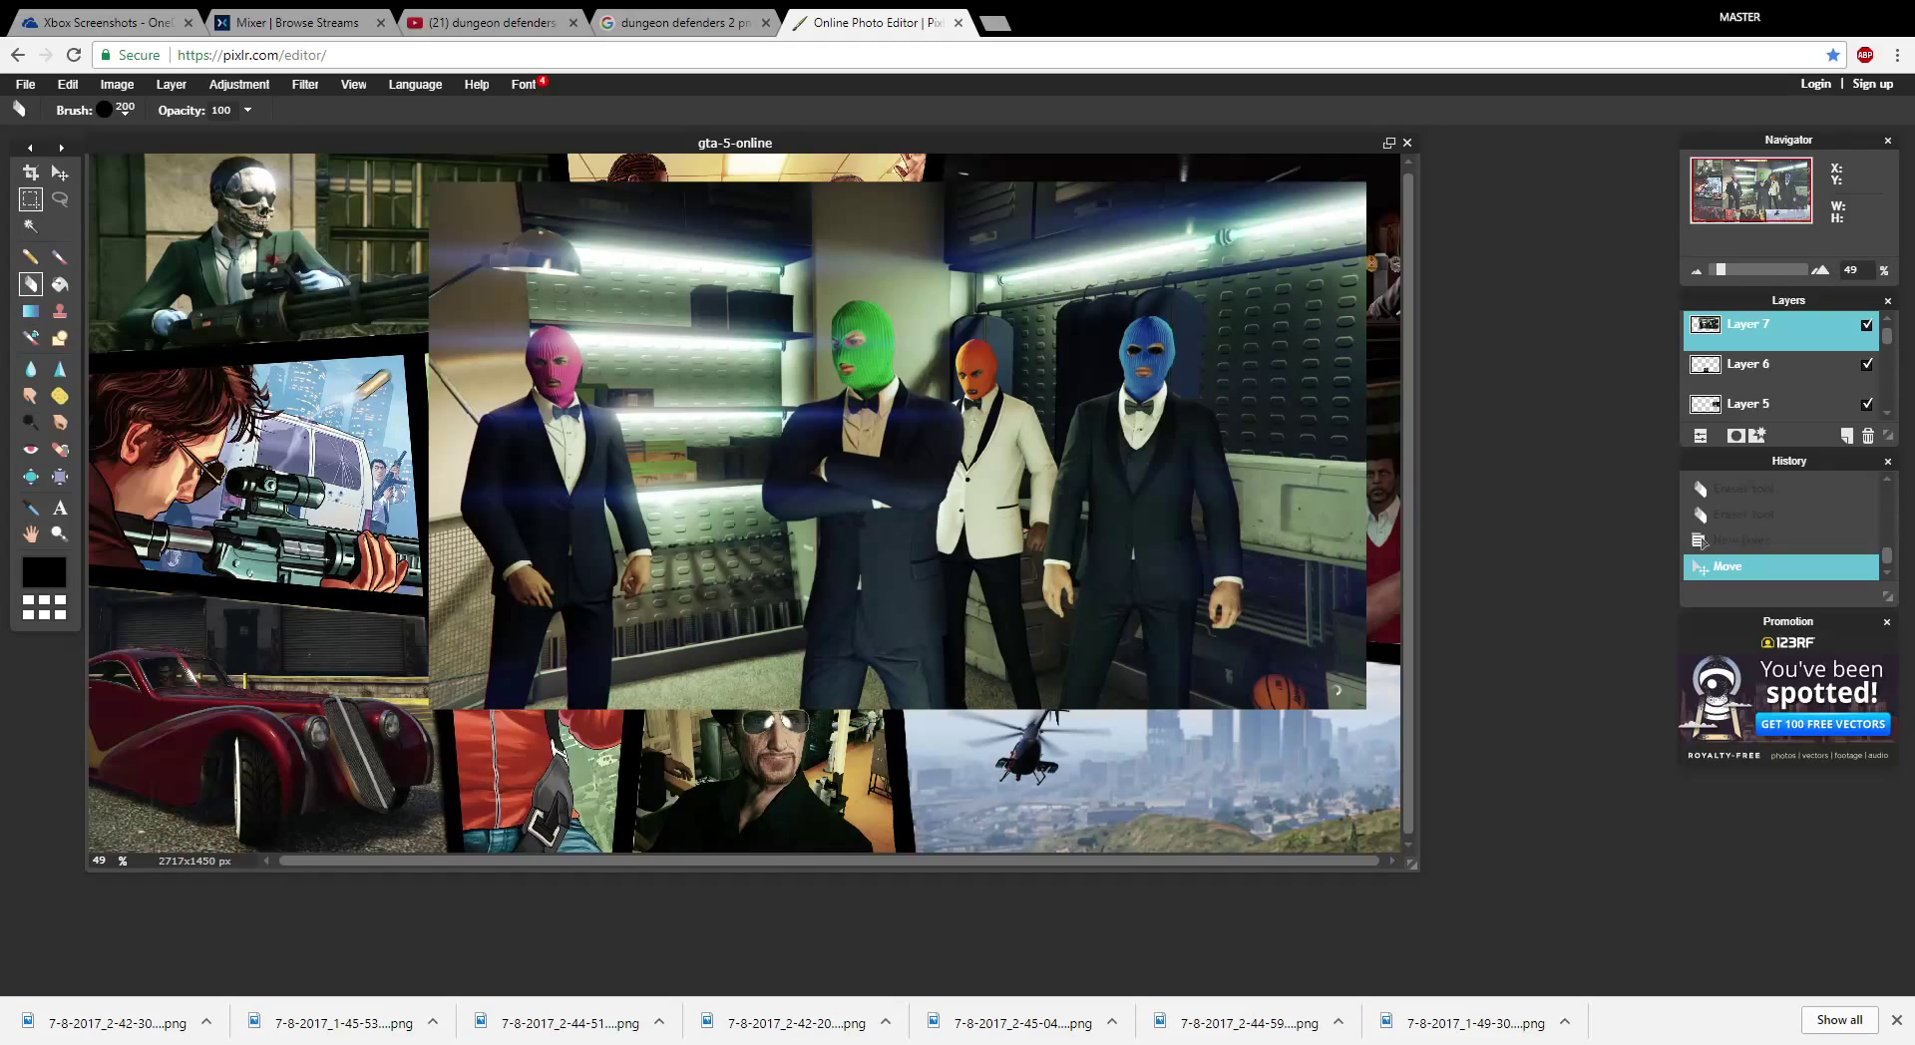
click(30, 199)
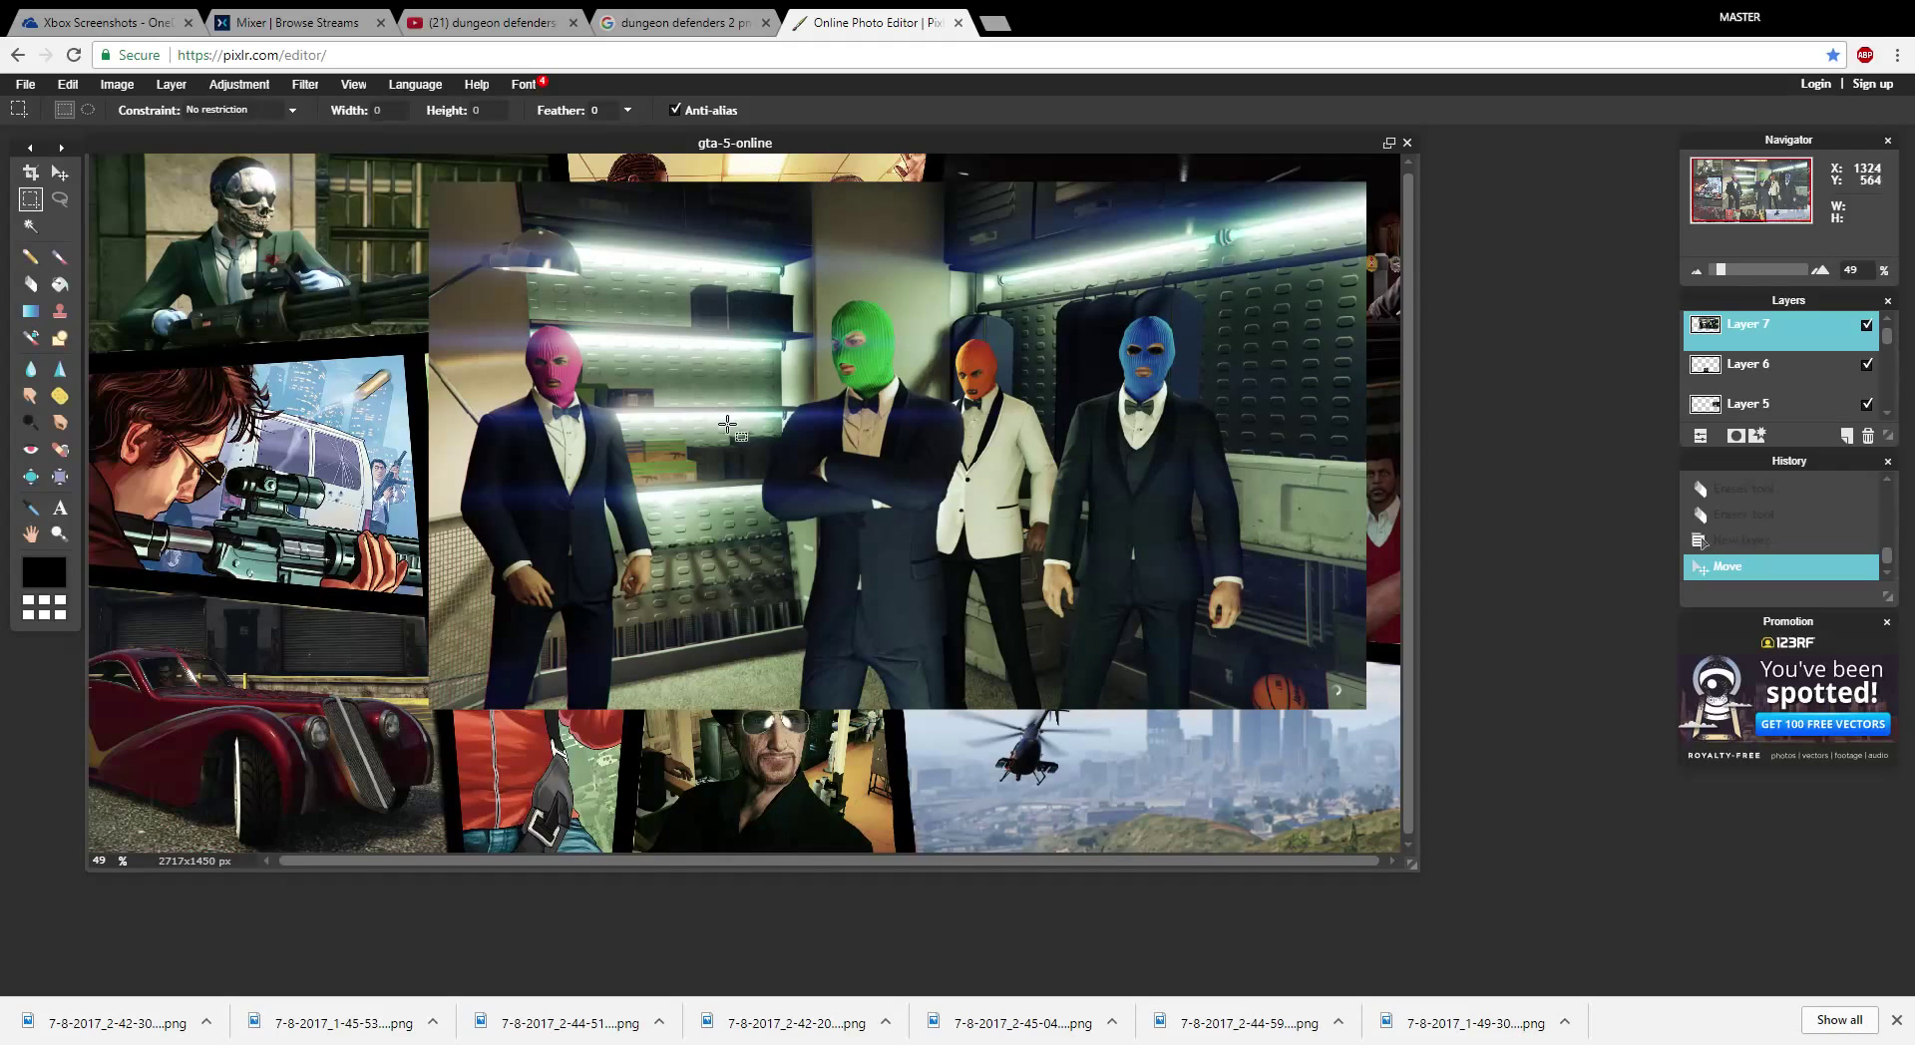
mouse_move(757, 176)
mouse_down()
mouse_move(701, 313)
mouse_move(659, 603)
mouse_move(499, 796)
mouse_move(376, 739)
mouse_up()
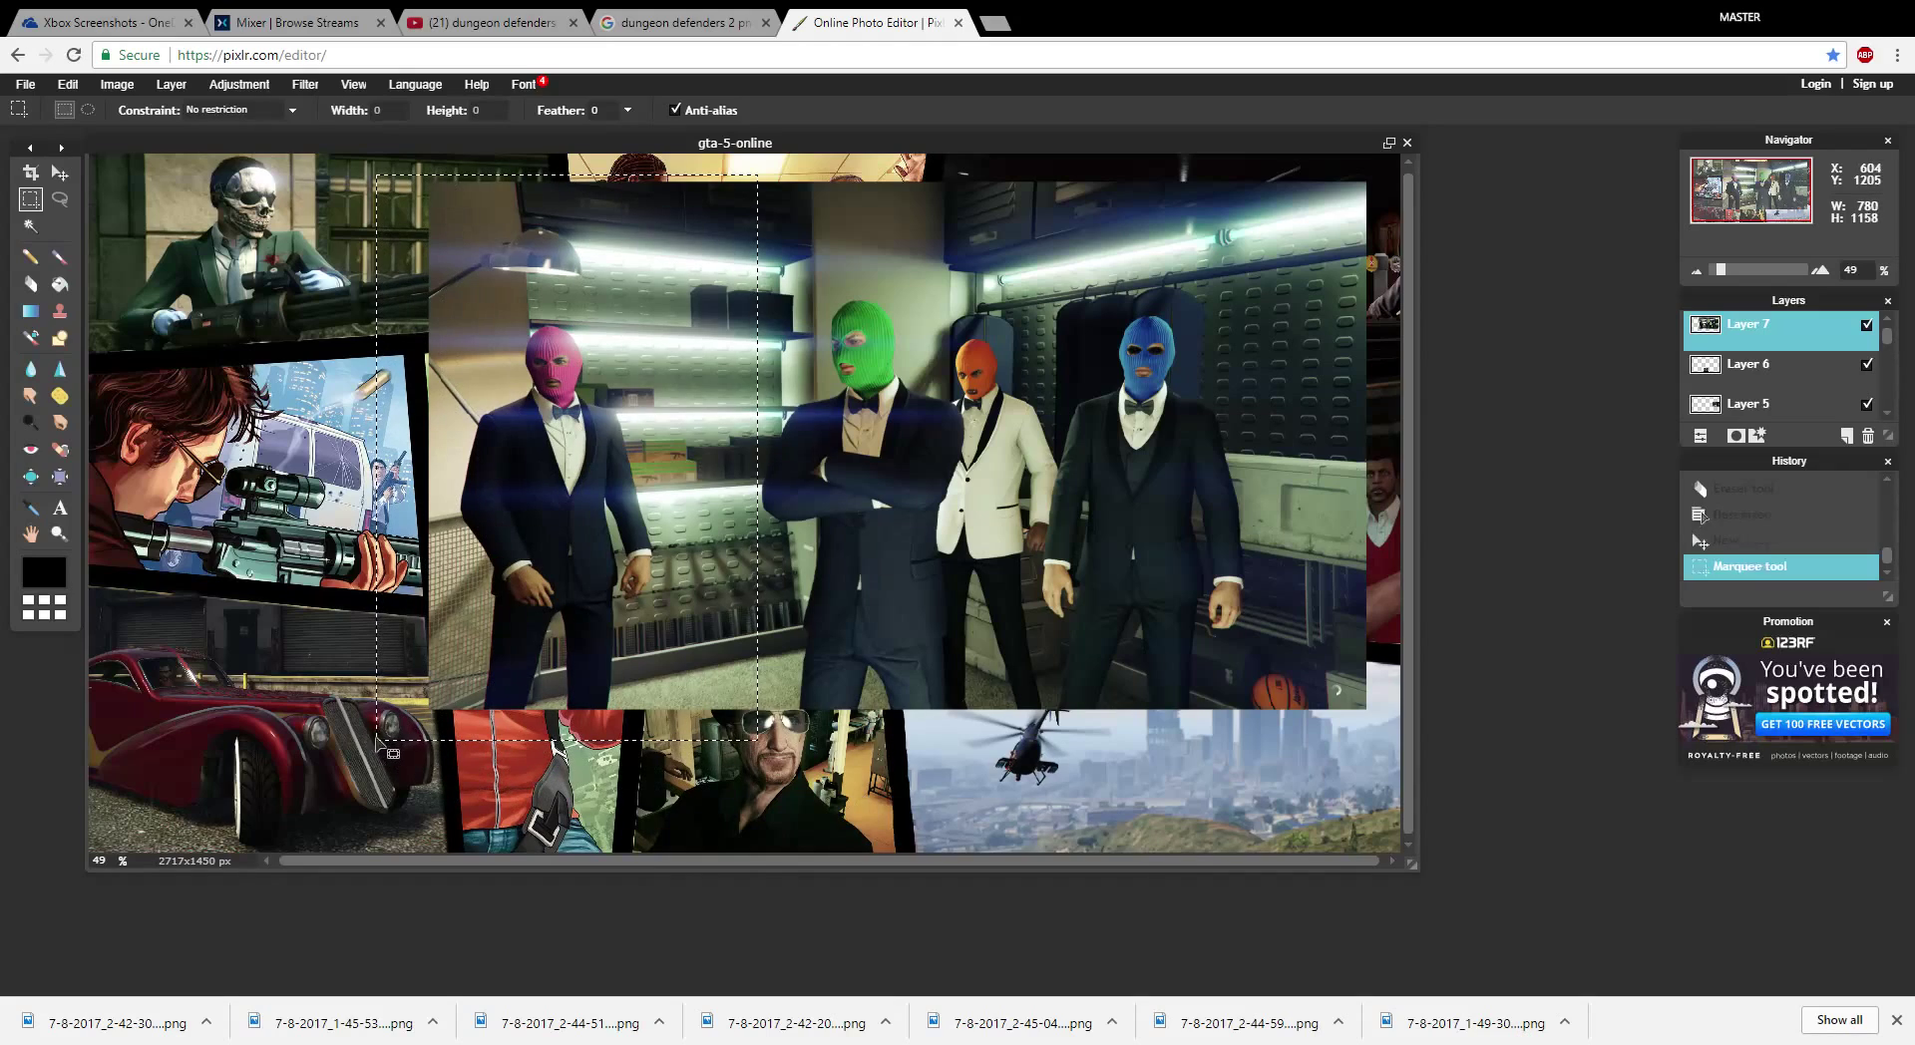
key(e)
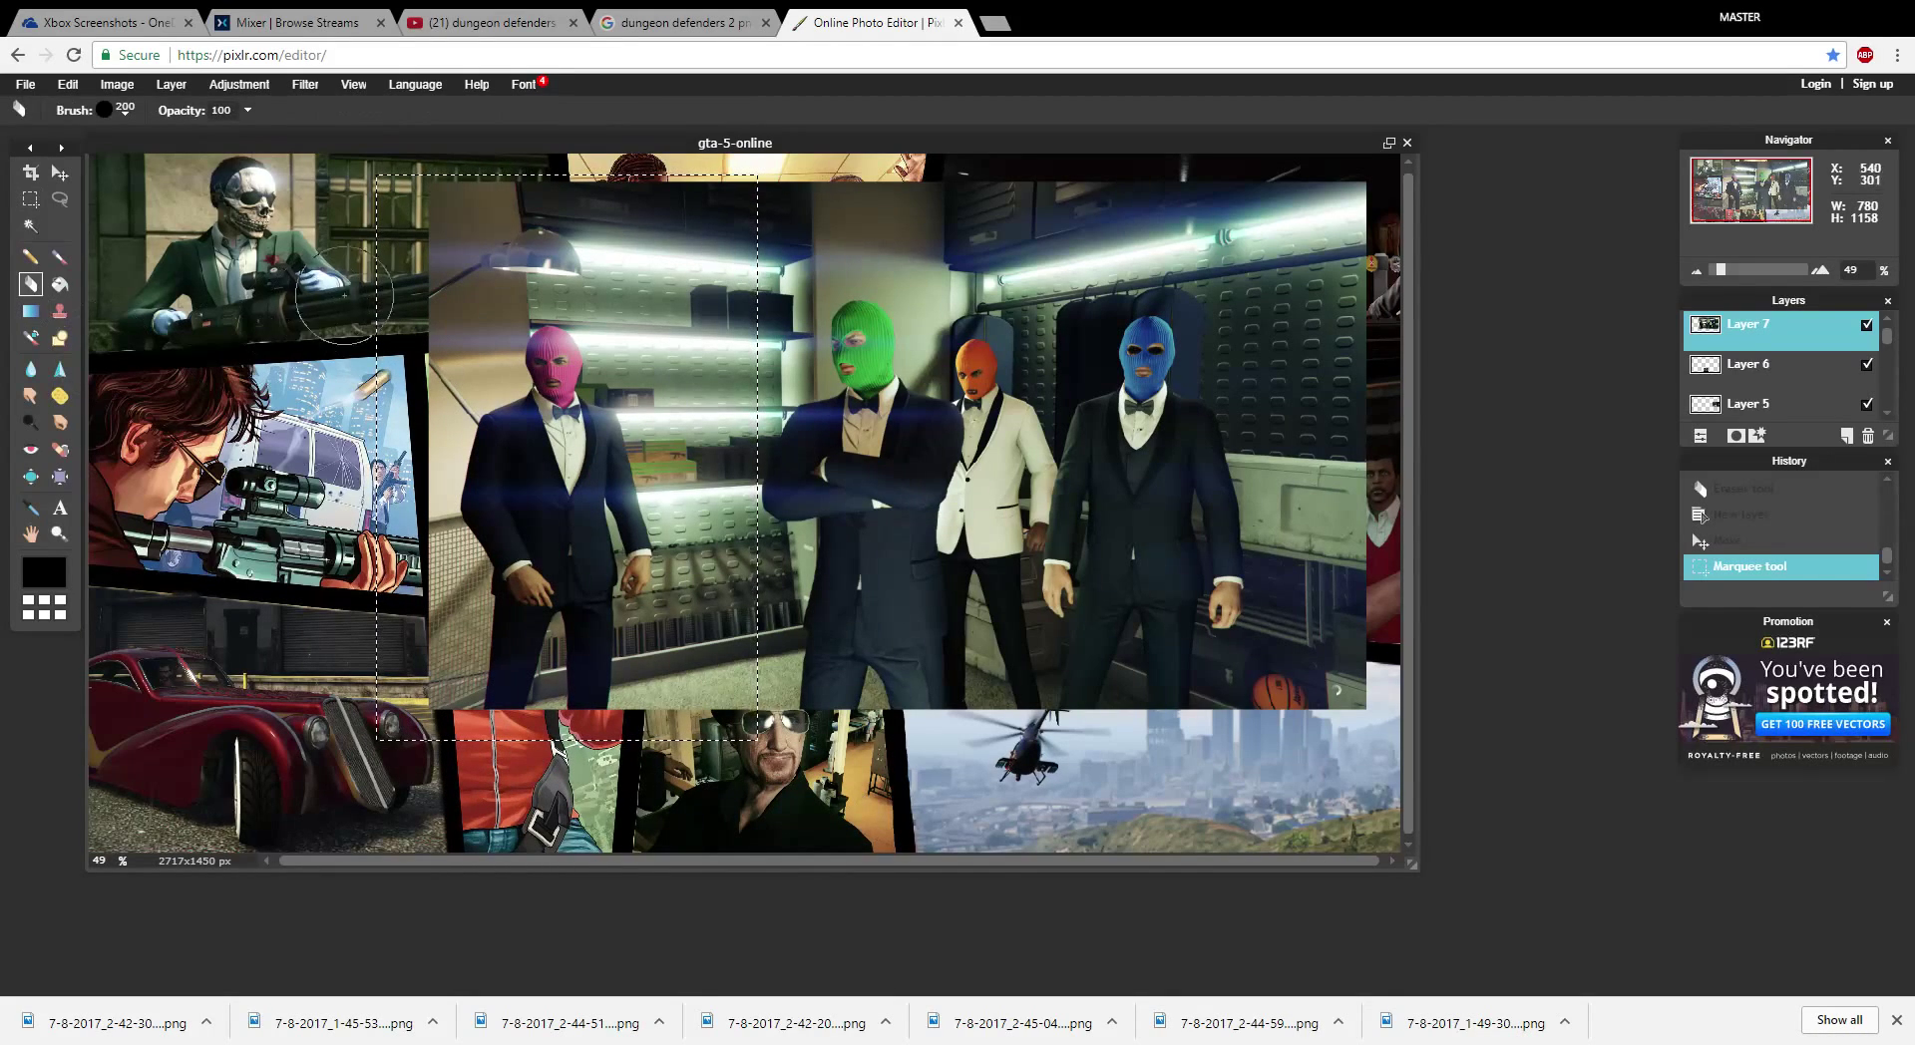
mouse_move(639, 199)
mouse_down()
mouse_move(469, 249)
mouse_move(962, 158)
mouse_move(421, 274)
mouse_move(733, 309)
mouse_move(653, 502)
mouse_move(713, 449)
mouse_move(673, 688)
mouse_move(746, 658)
mouse_move(598, 578)
mouse_move(499, 419)
mouse_move(419, 509)
mouse_move(415, 396)
mouse_move(482, 660)
mouse_move(538, 643)
mouse_move(516, 723)
mouse_move(578, 743)
mouse_up()
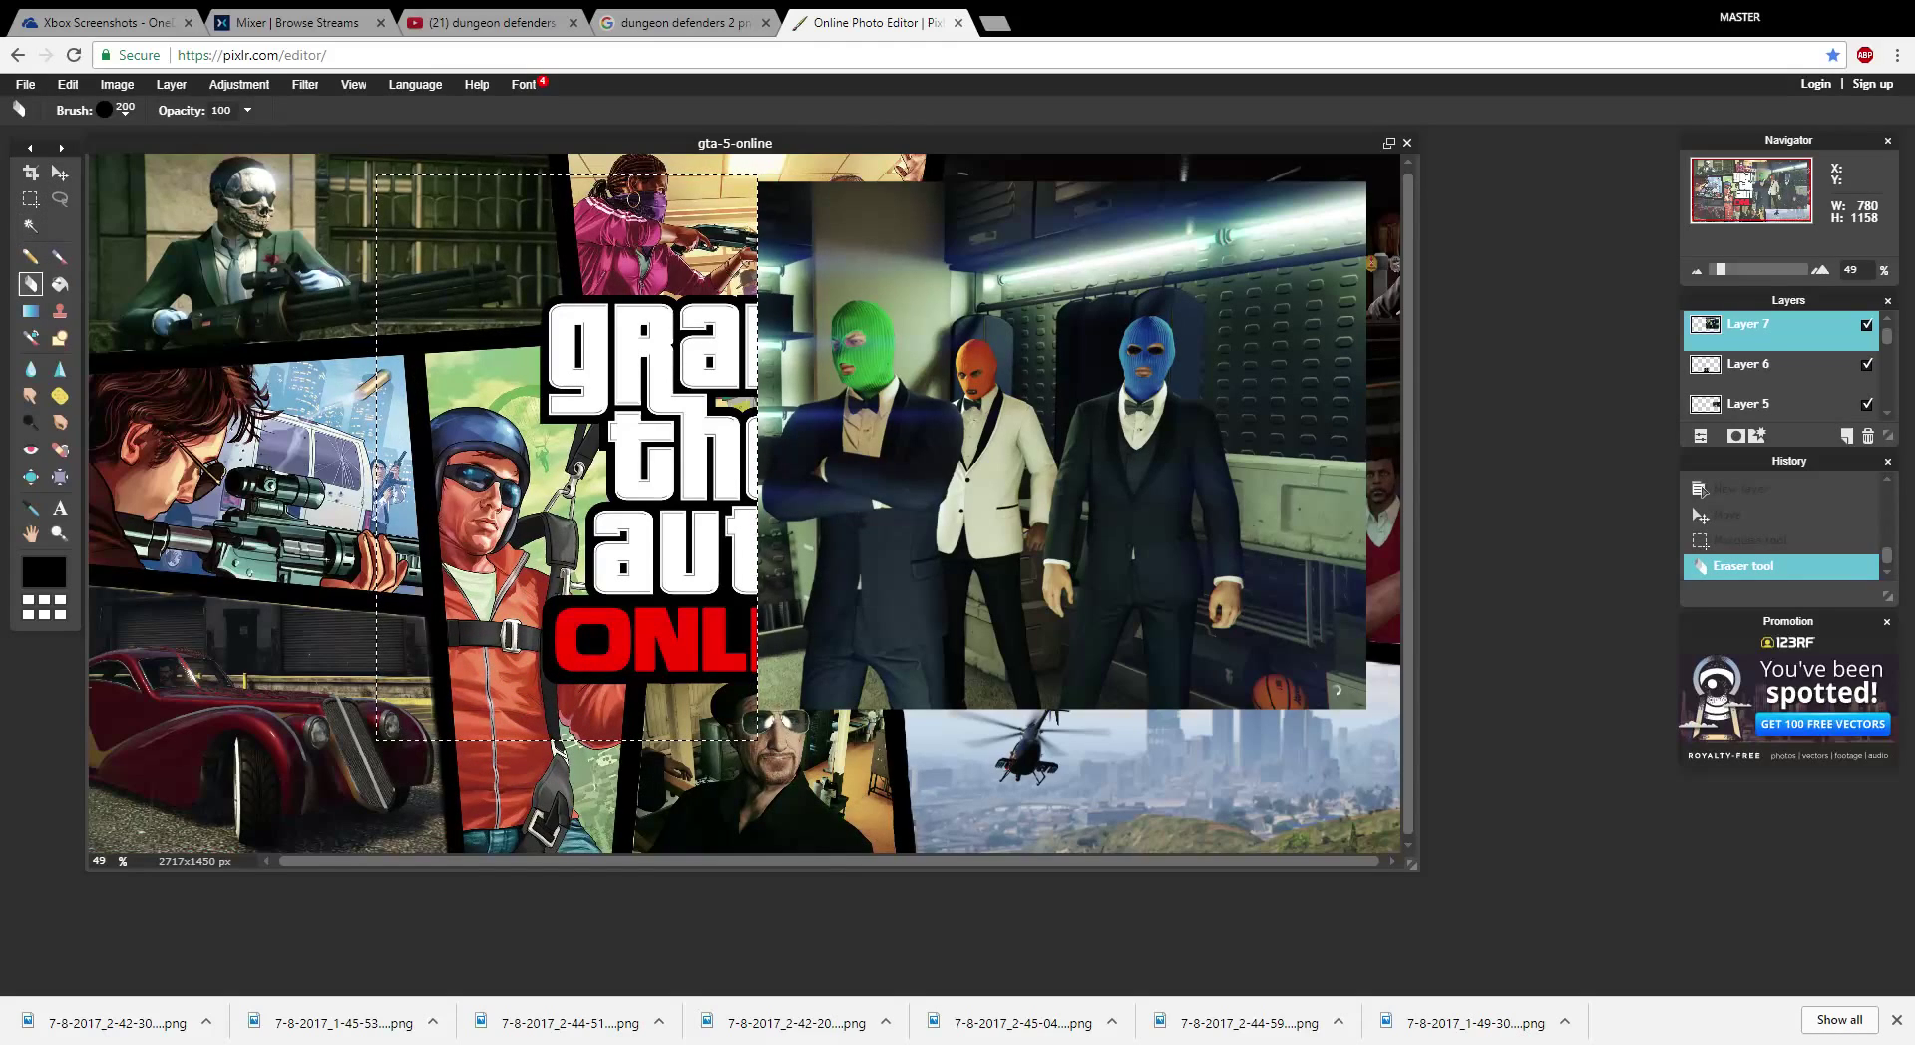
click(31, 199)
click(635, 426)
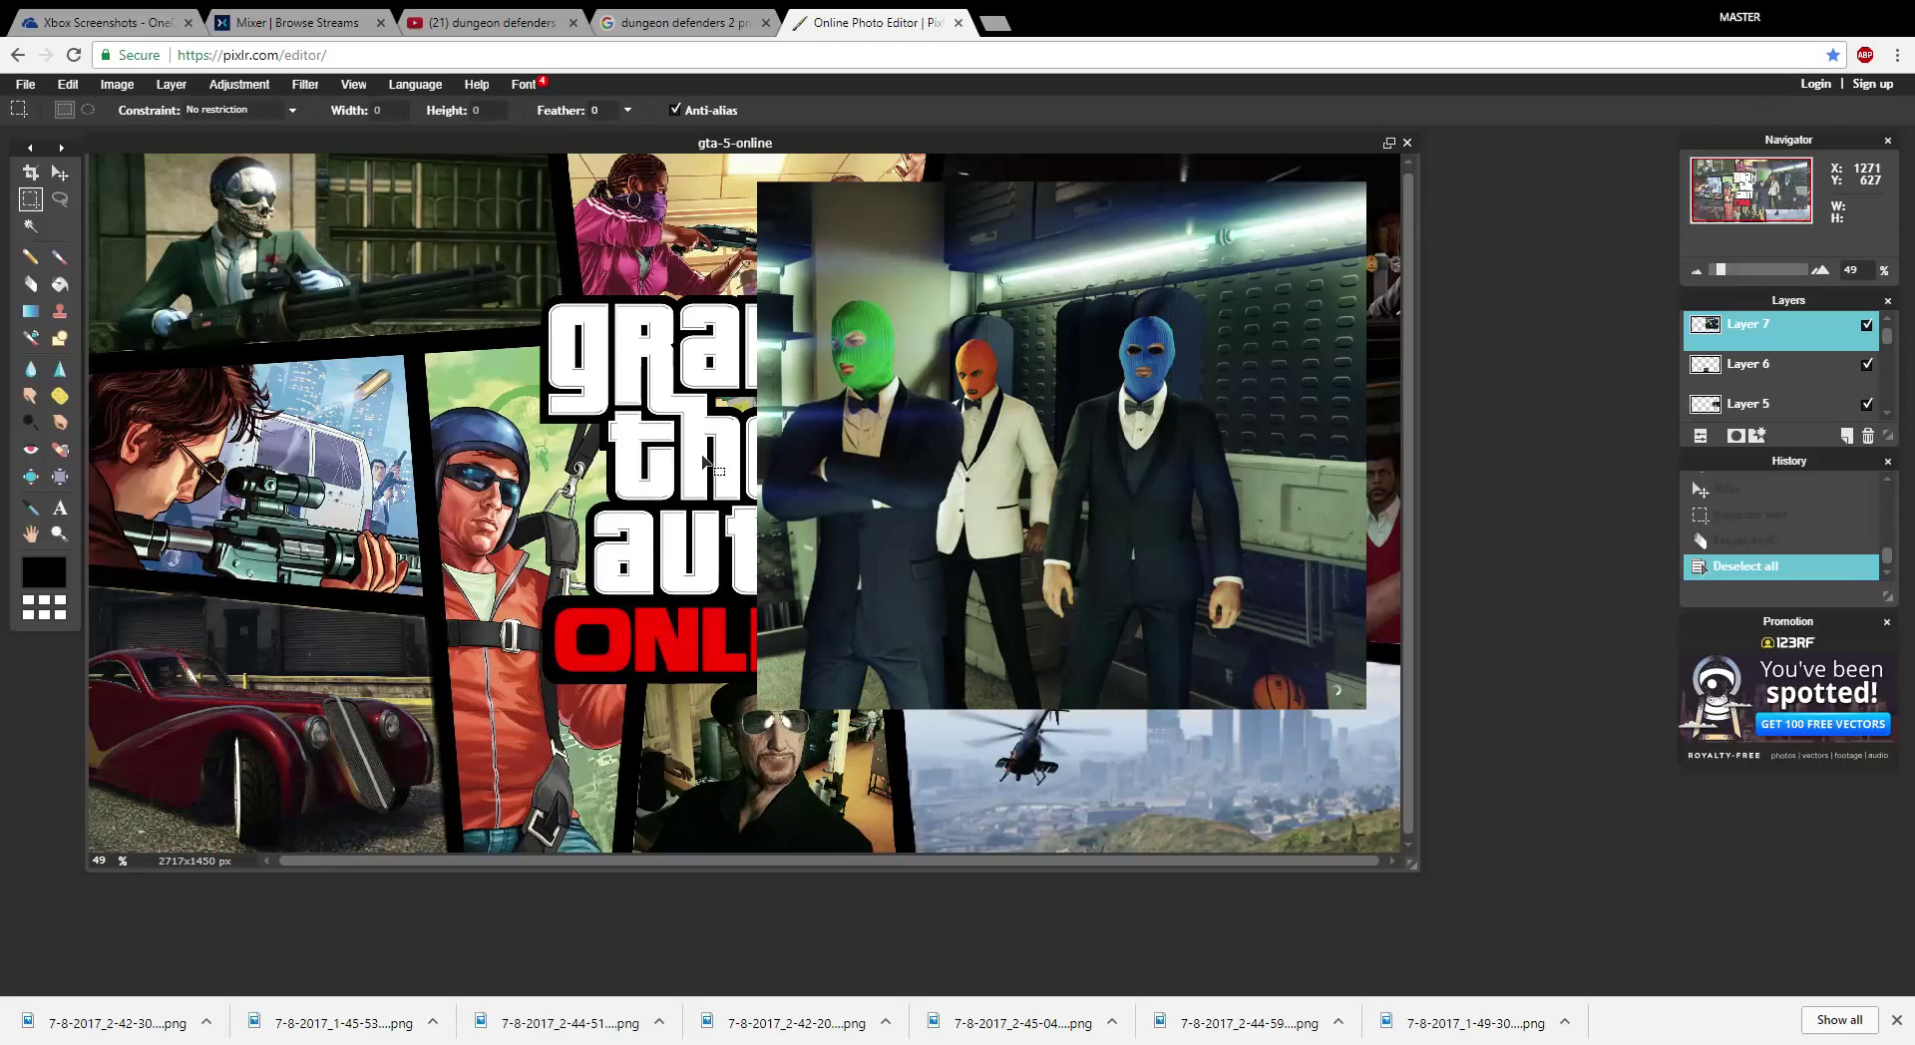
- Free-transform Layer 7, moving it over the sniper panel and scaling it down to about the panel's size, and apply the changes
click(59, 173)
click(68, 84)
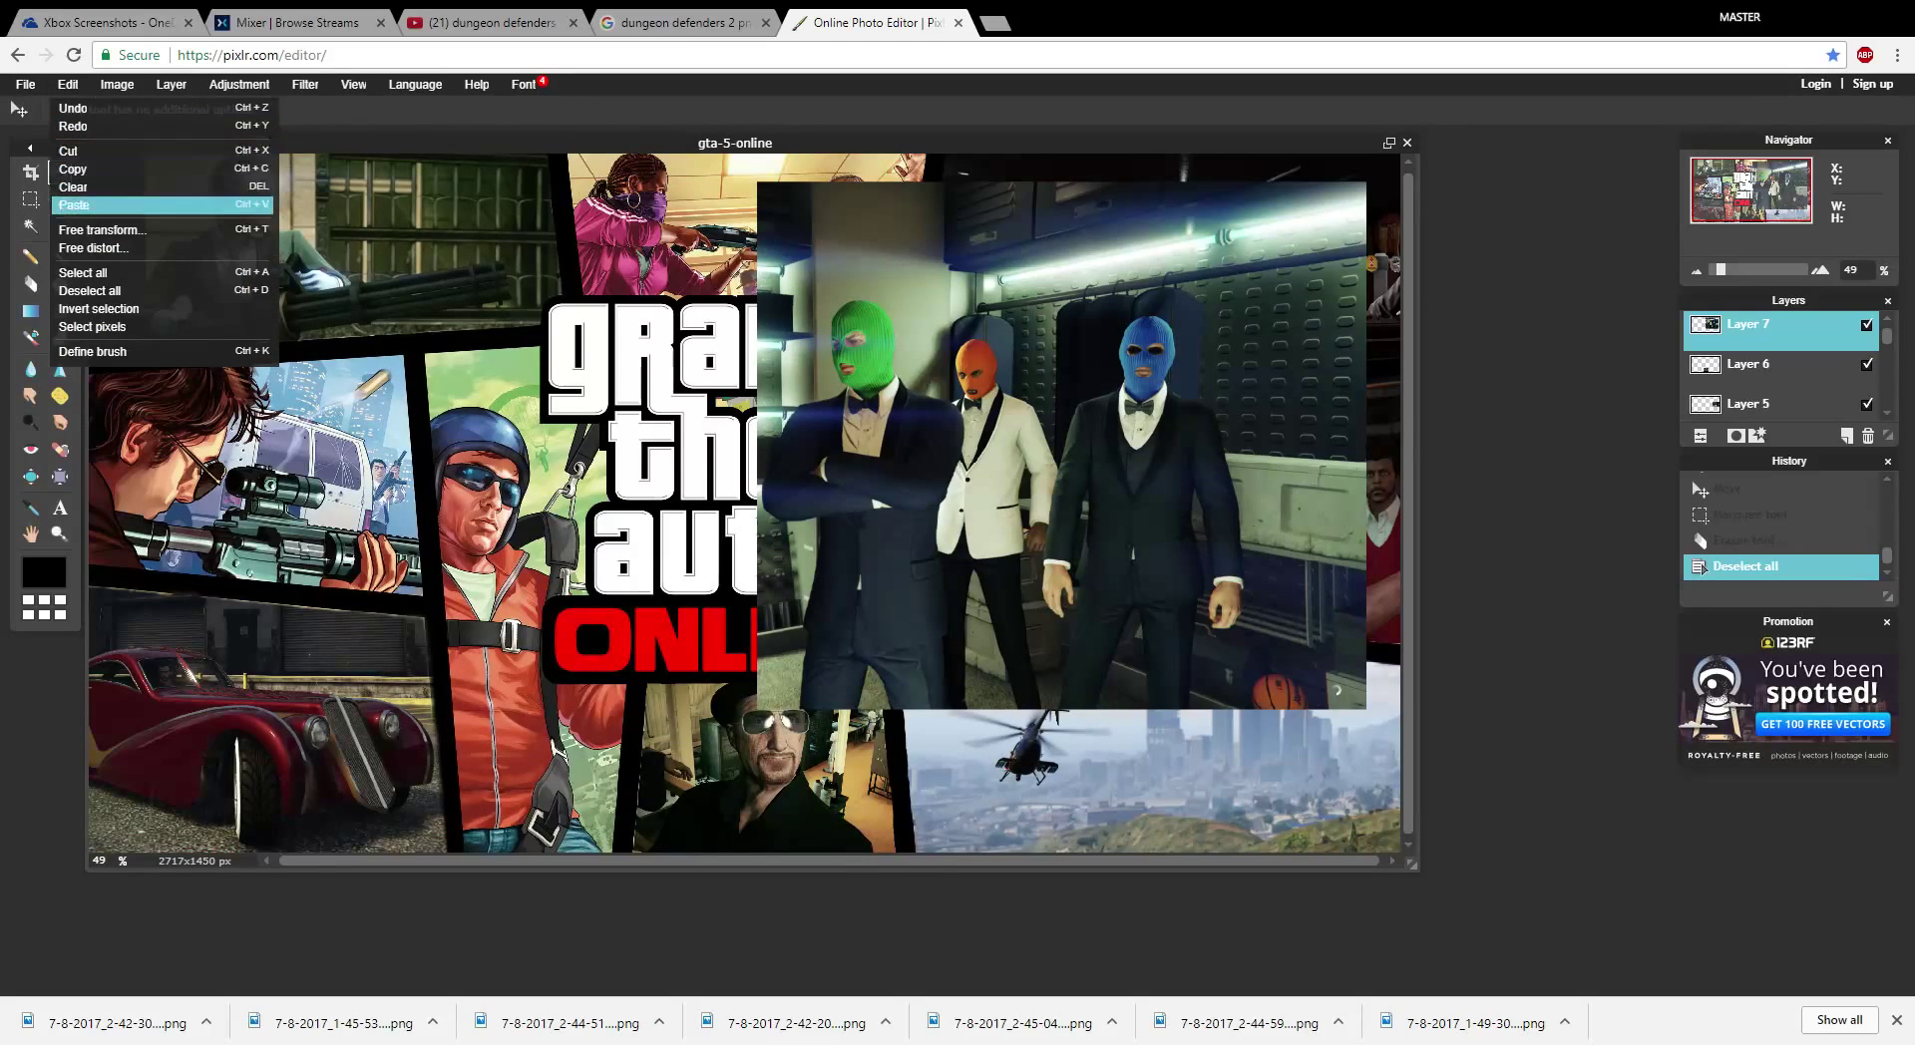
click(120, 228)
drag(1038, 459, 380, 477)
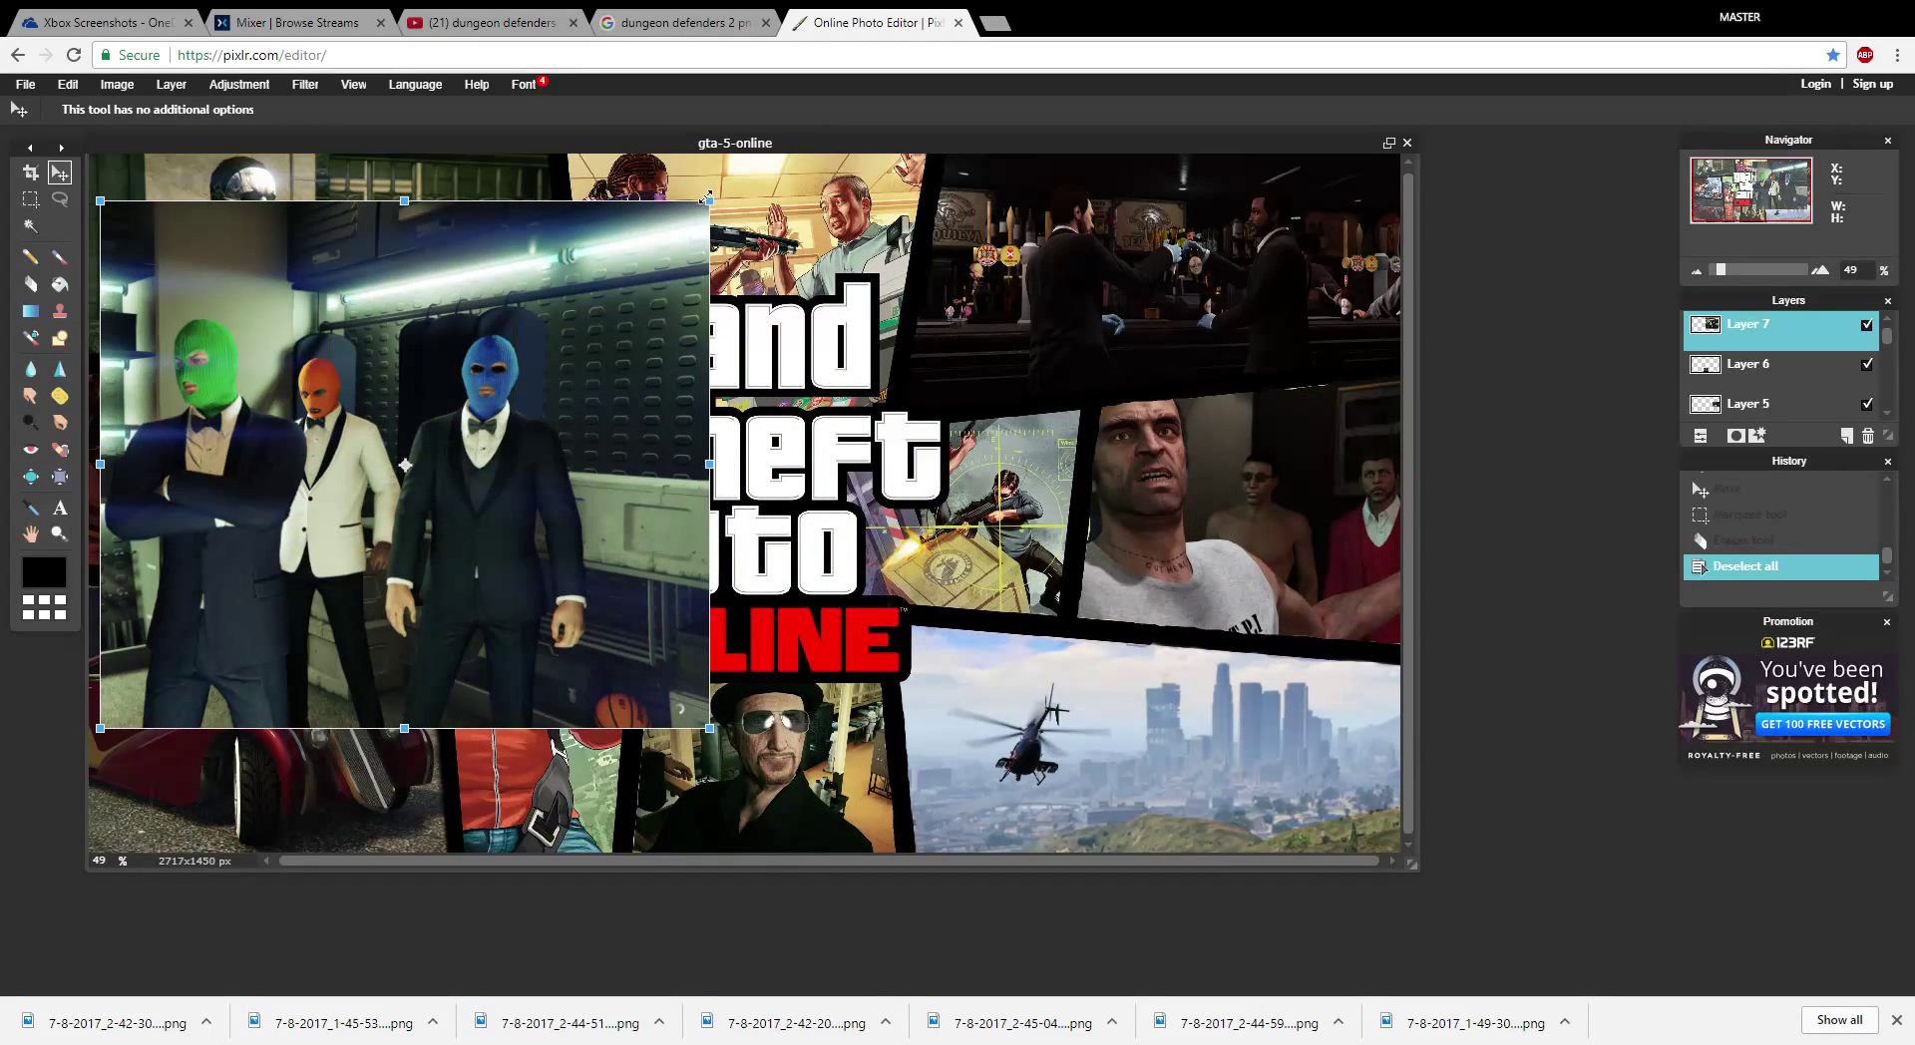
drag(706, 198, 417, 389)
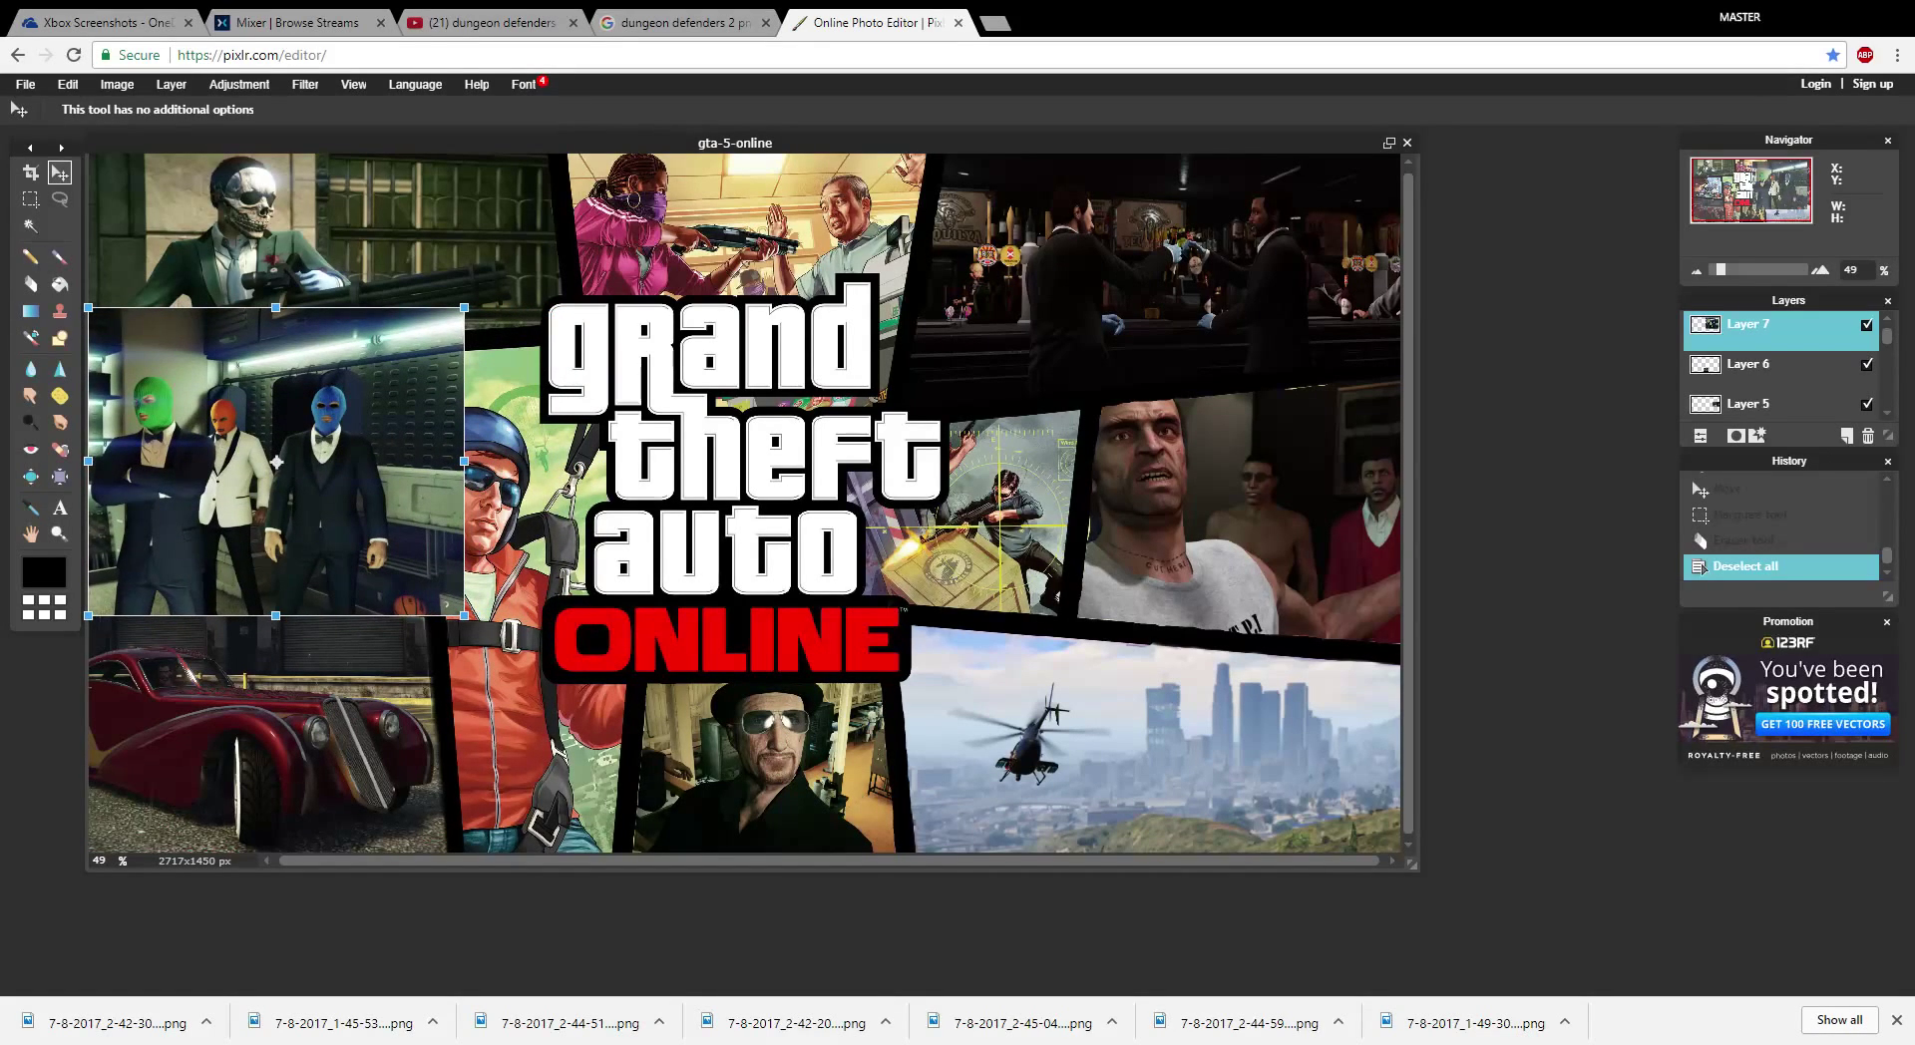
key(m)
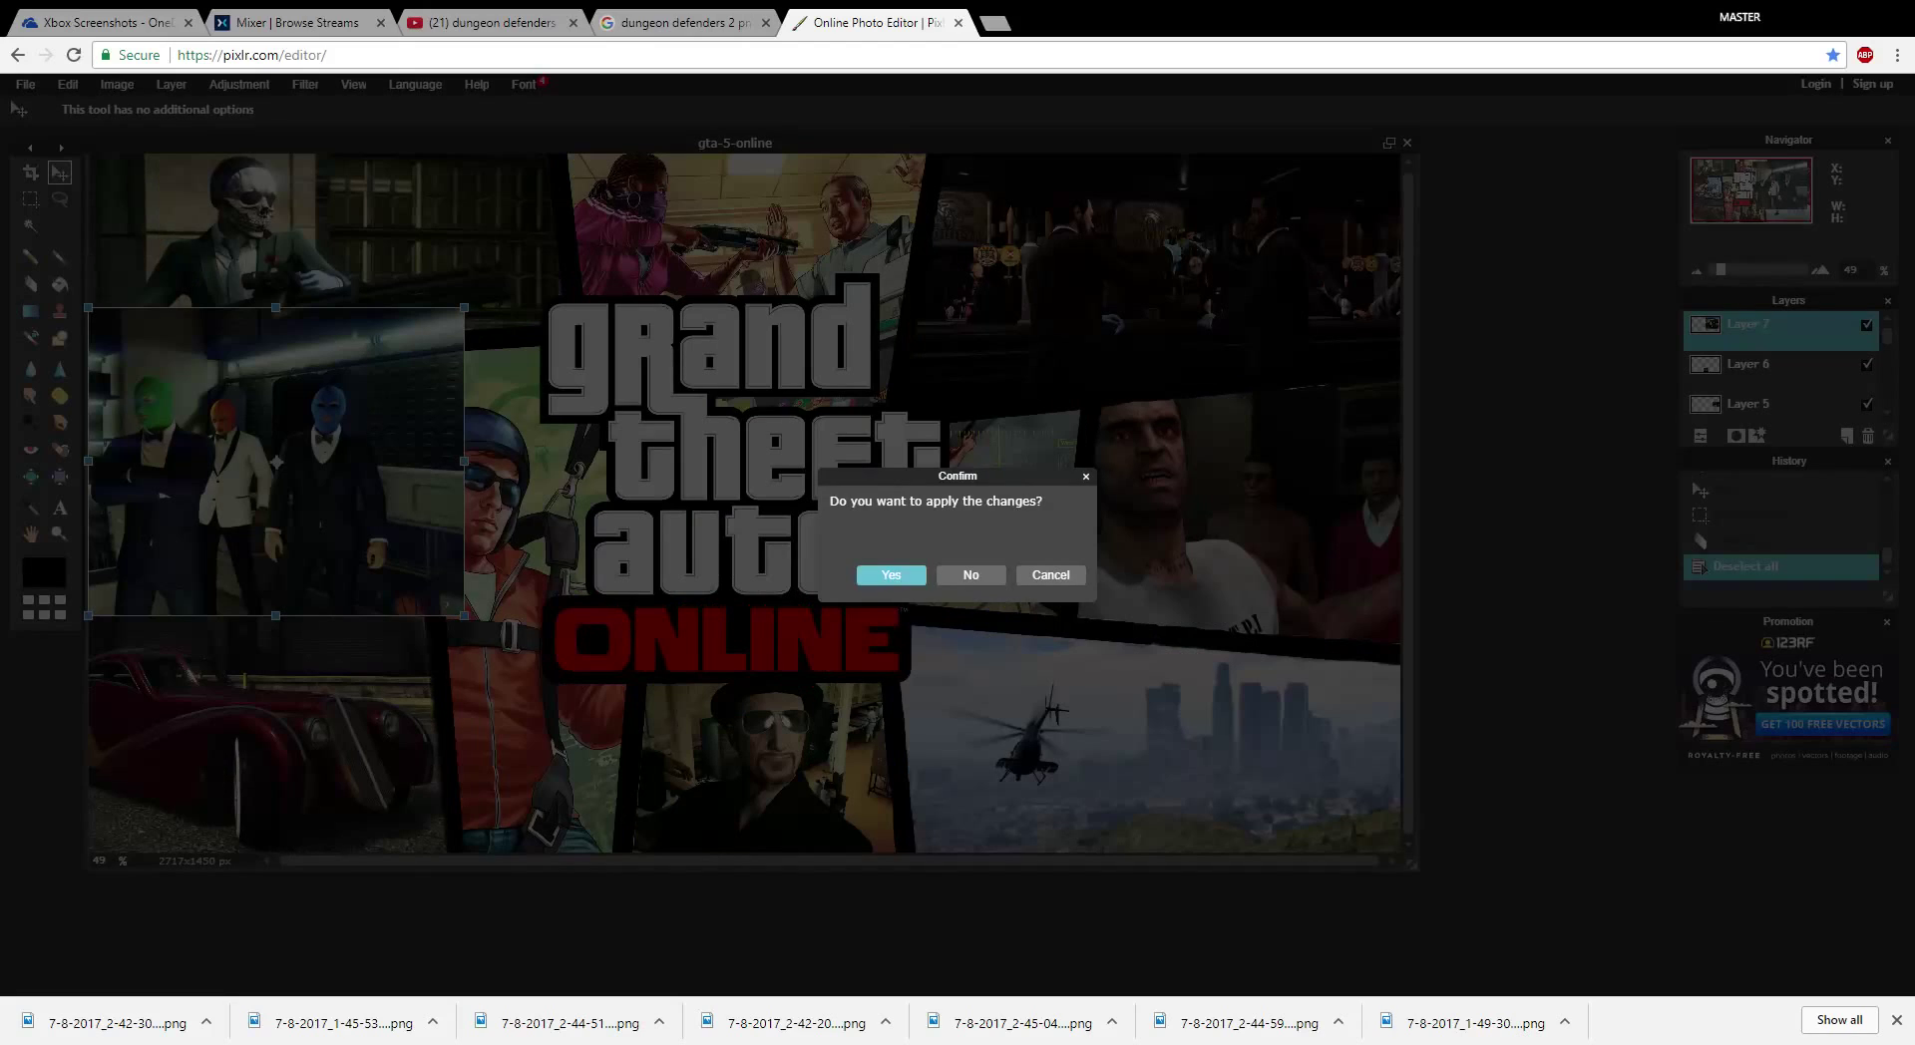
key(Return)
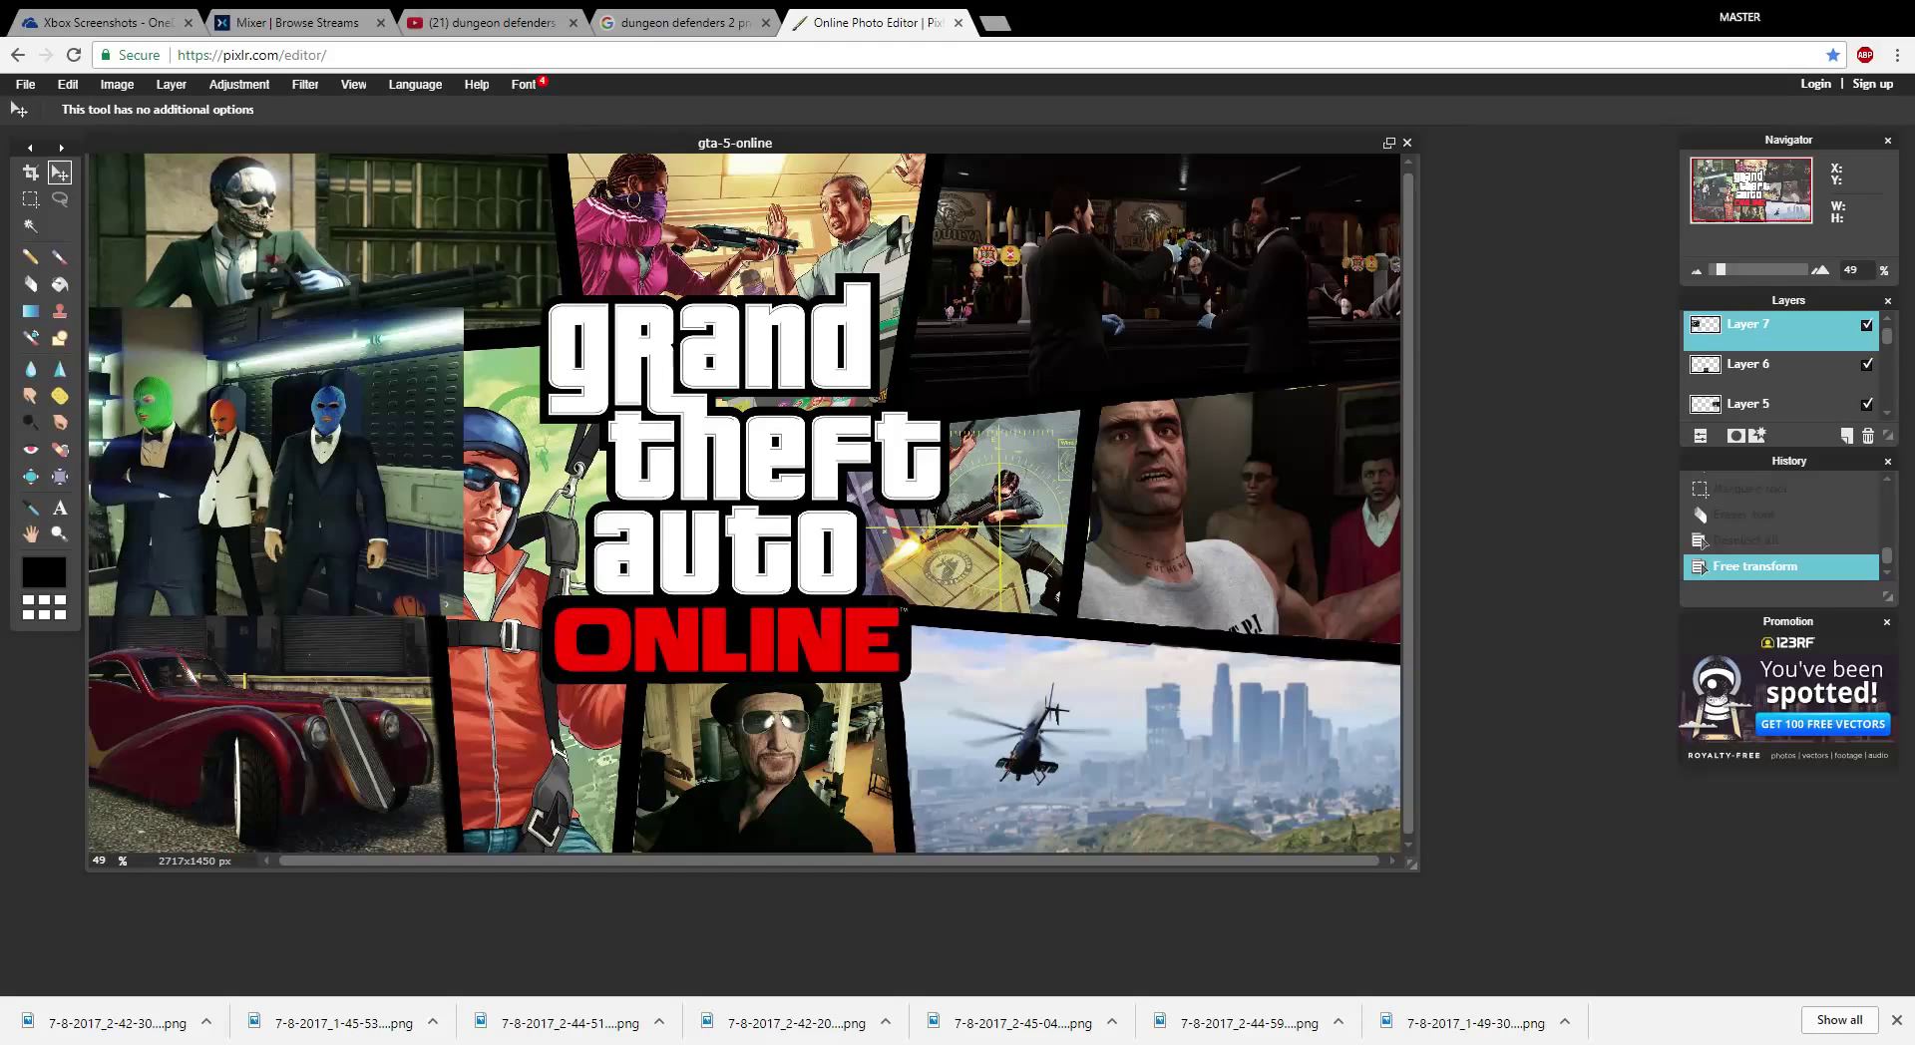
- Hide Layer 7, erase it along the sniper panel's upper border with the 200 px brush, and undo the last stroke near the red-jacket panel
click(1866, 324)
click(1866, 324)
click(1866, 324)
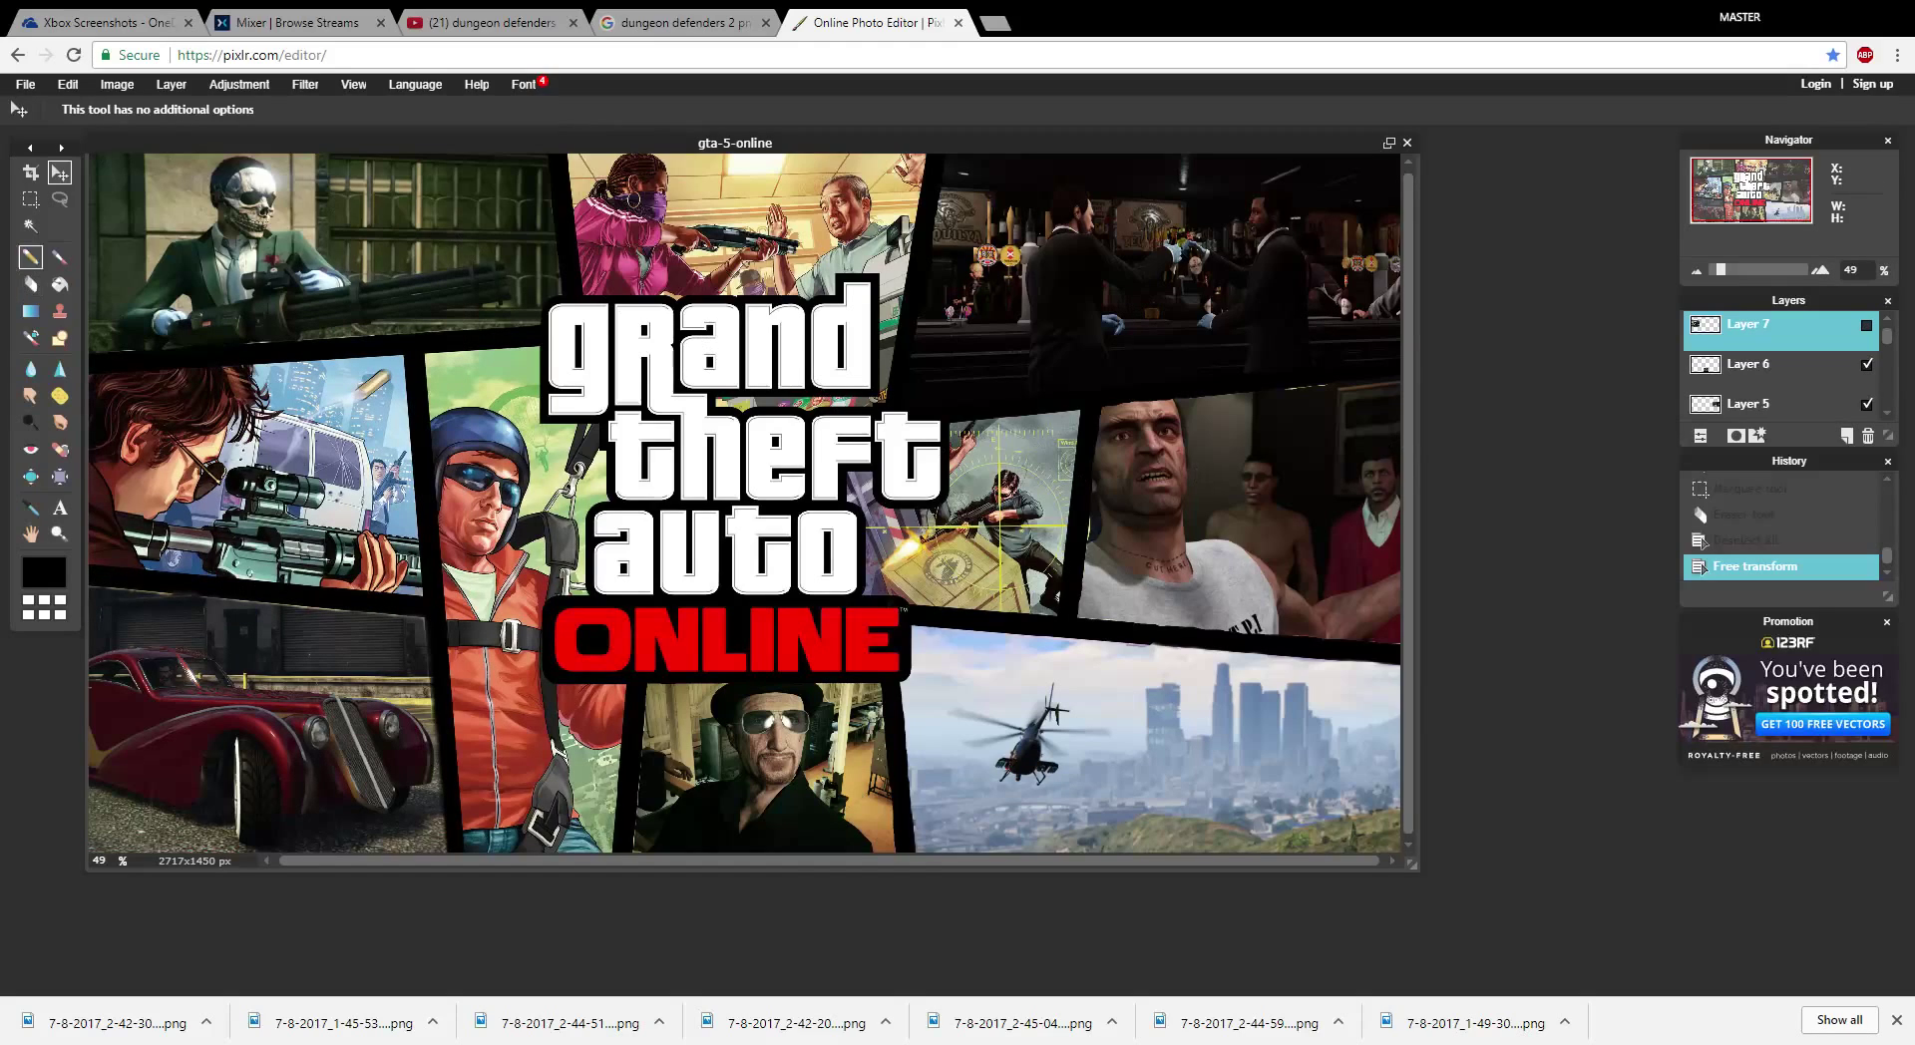
click(30, 283)
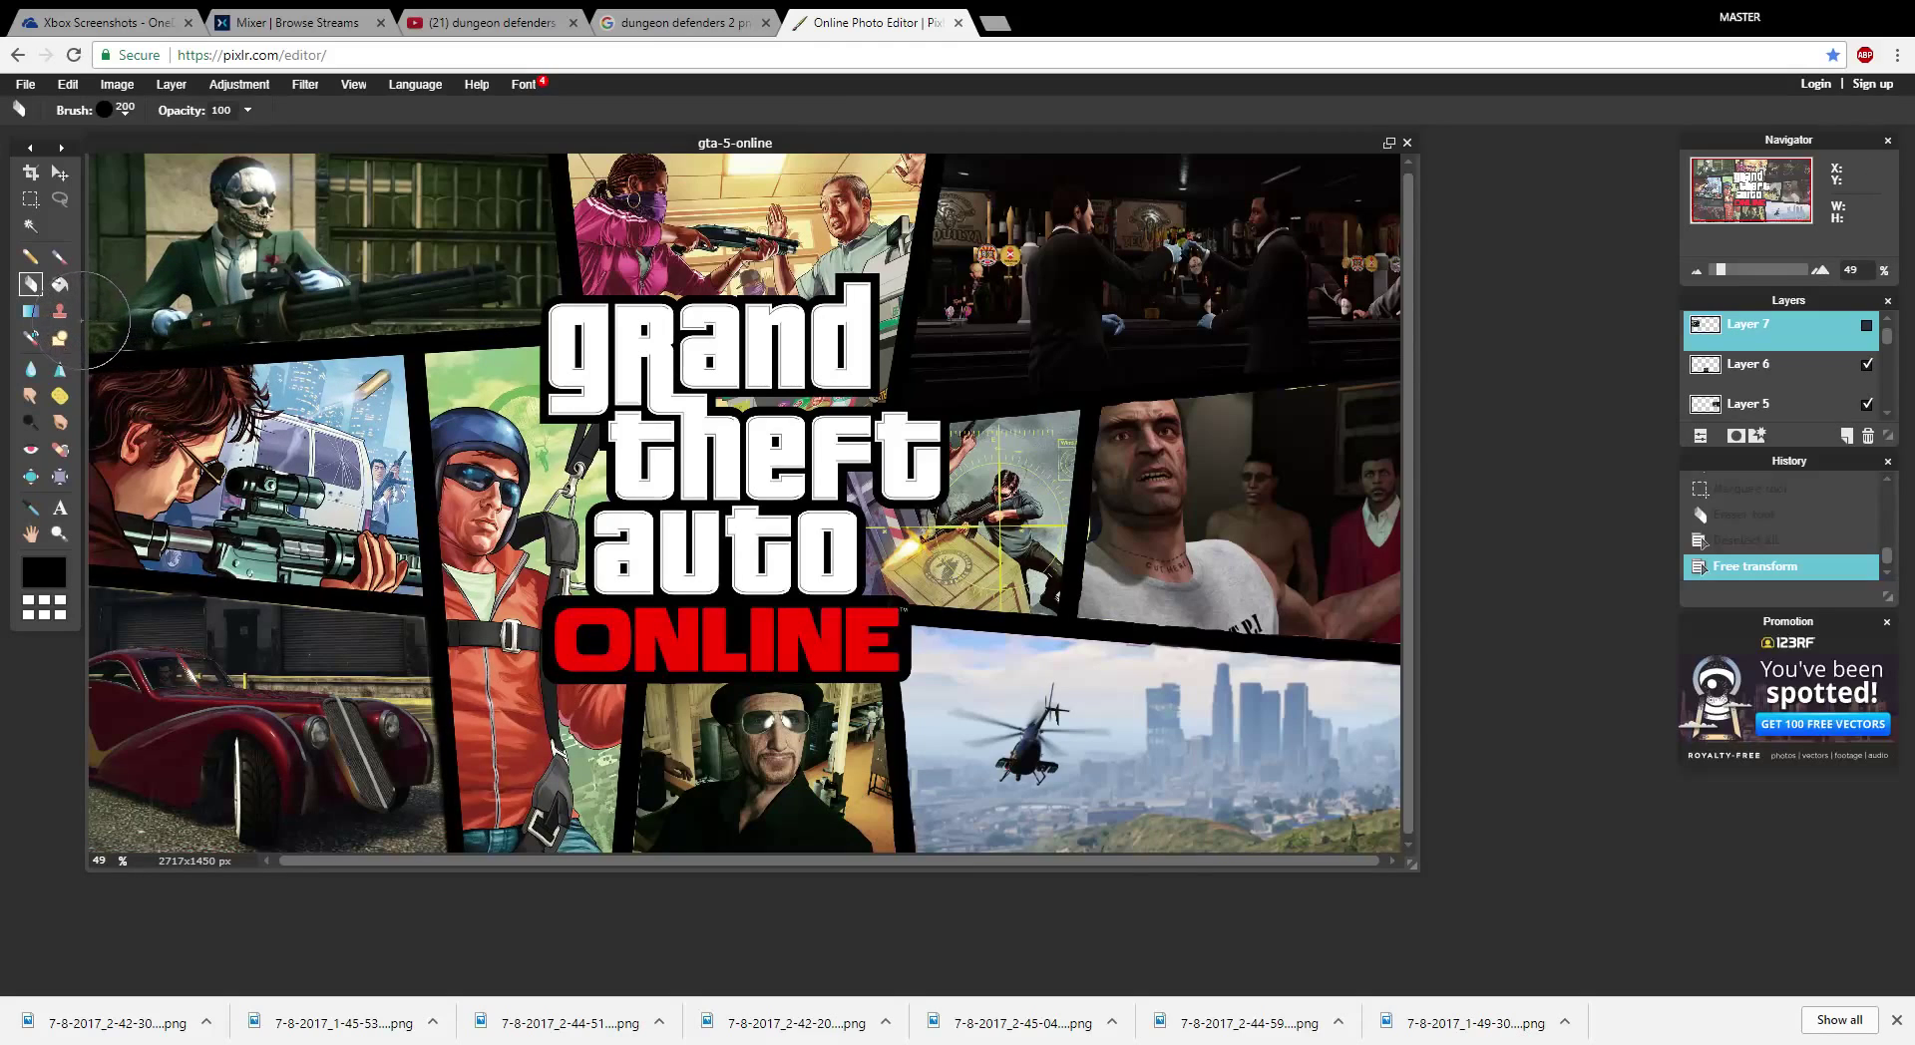
click(454, 351)
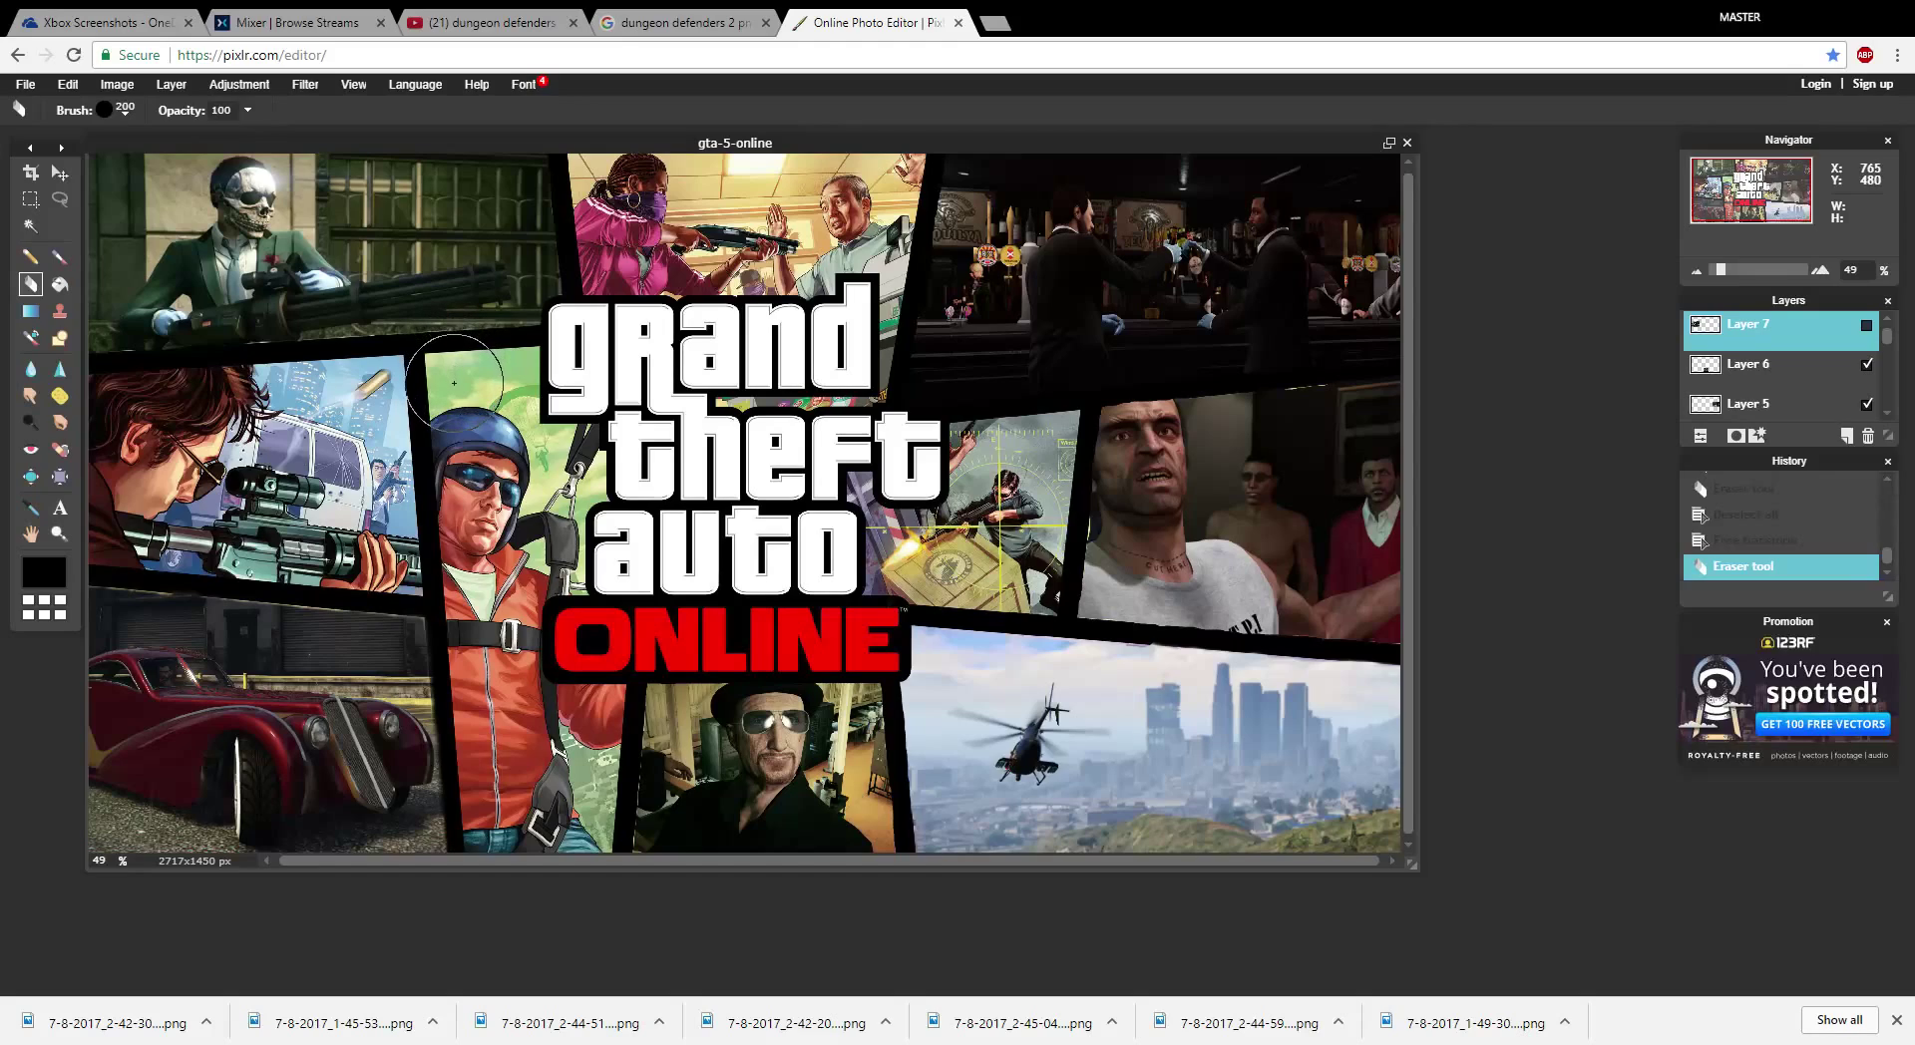
click(454, 434)
click(1867, 325)
click(1866, 326)
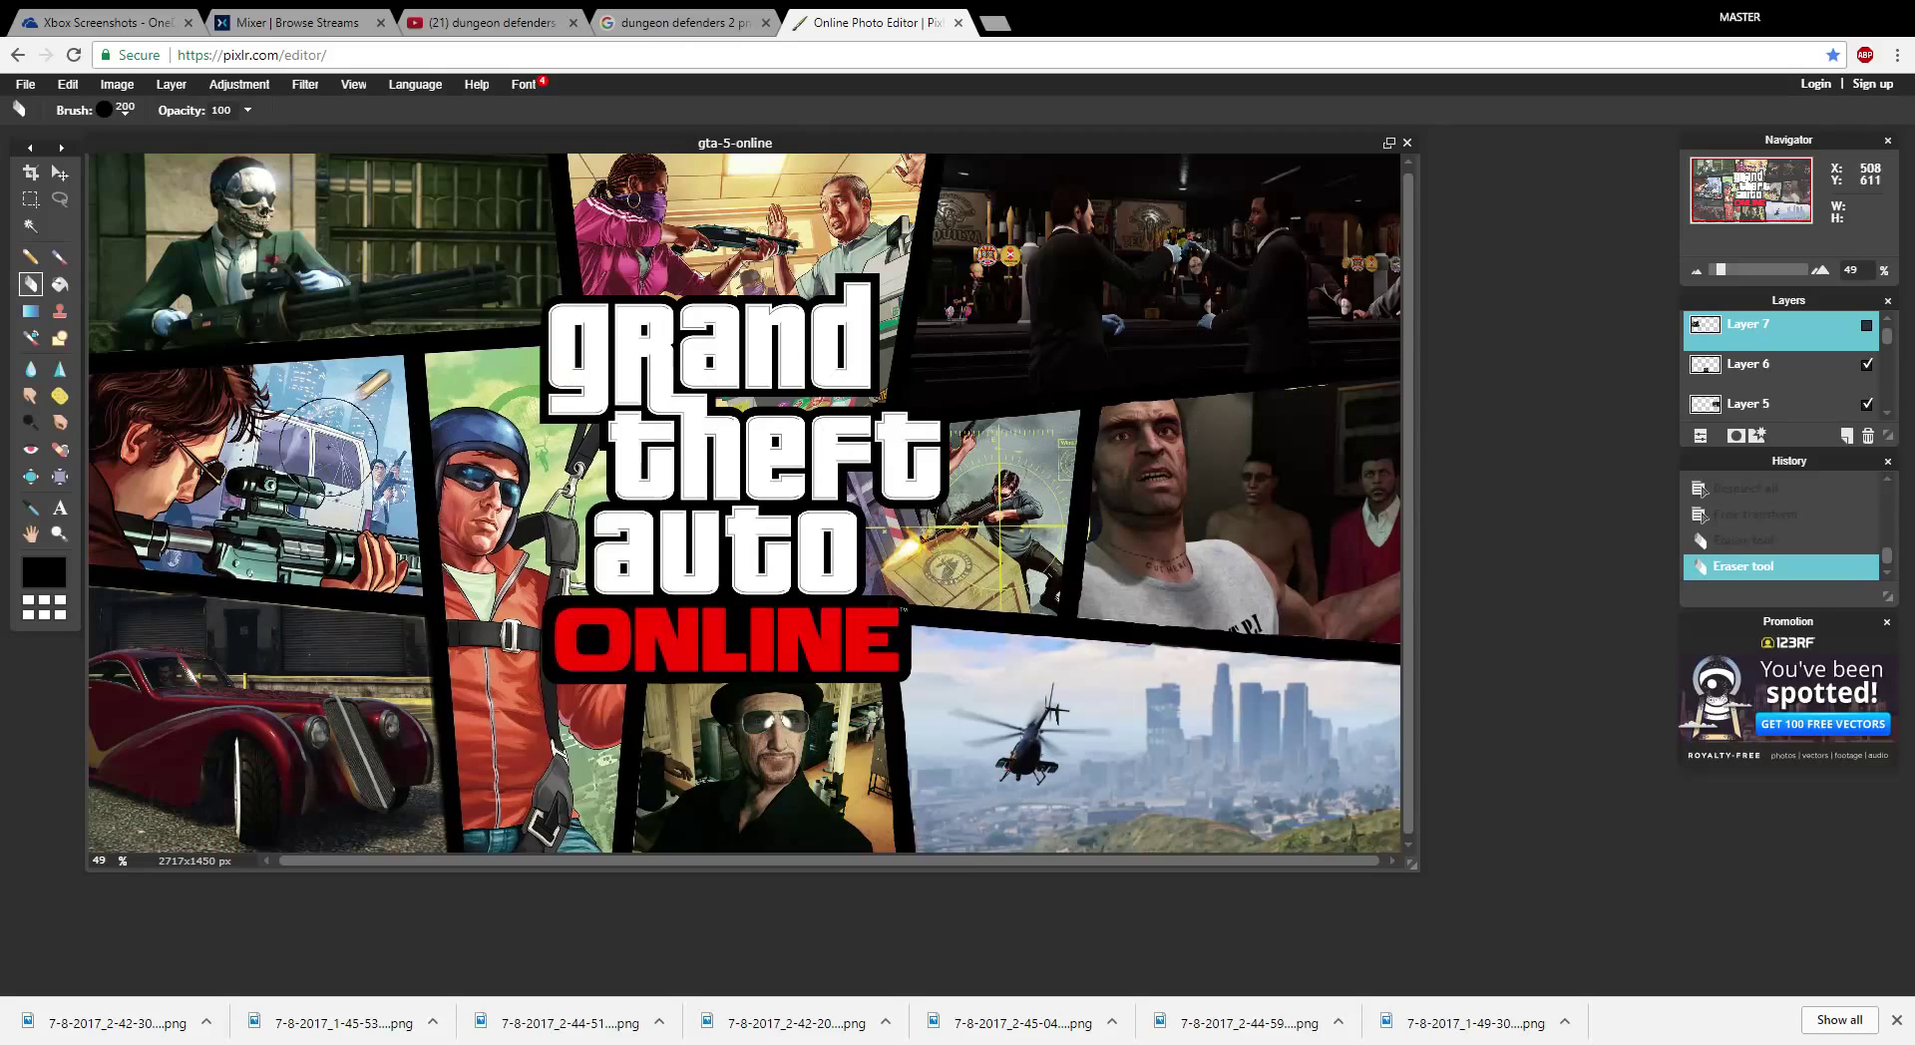
key(ctrl+z)
- Set the eraser brush to 30 px and show Layer 7
click(126, 111)
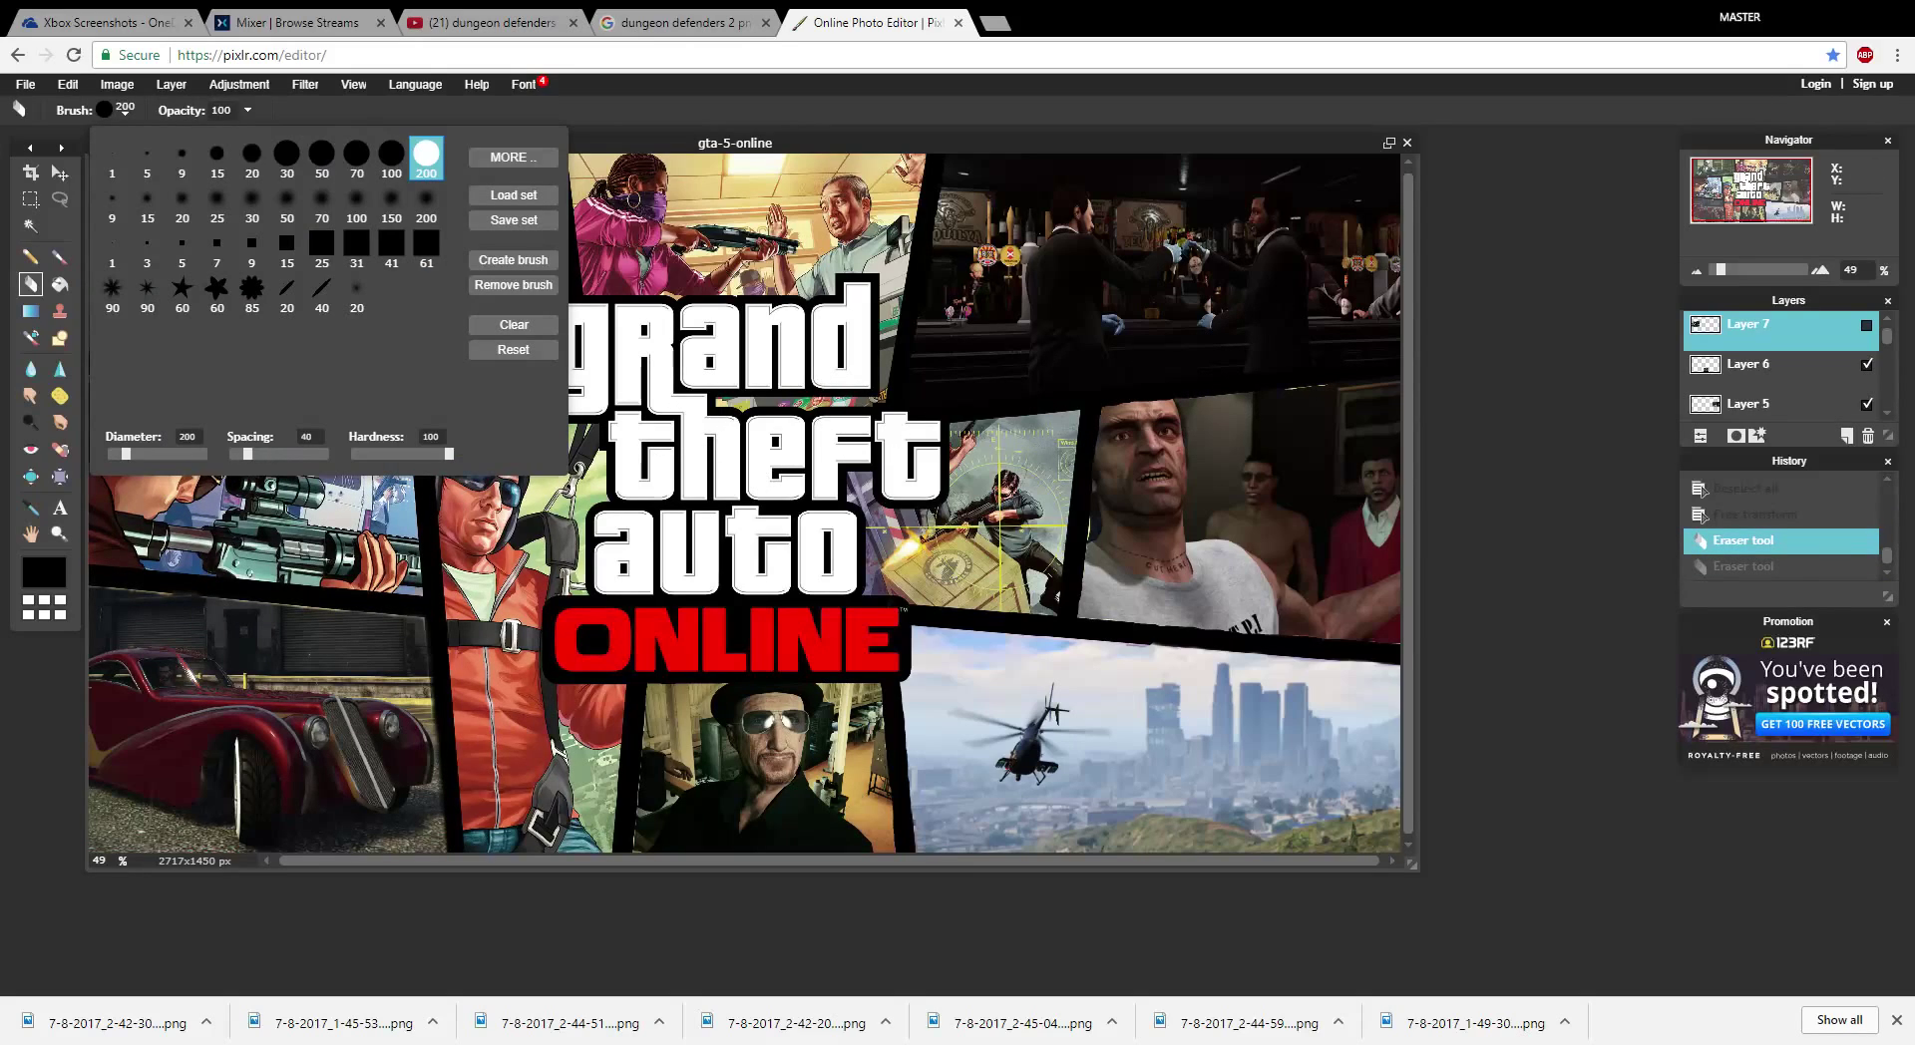
click(287, 156)
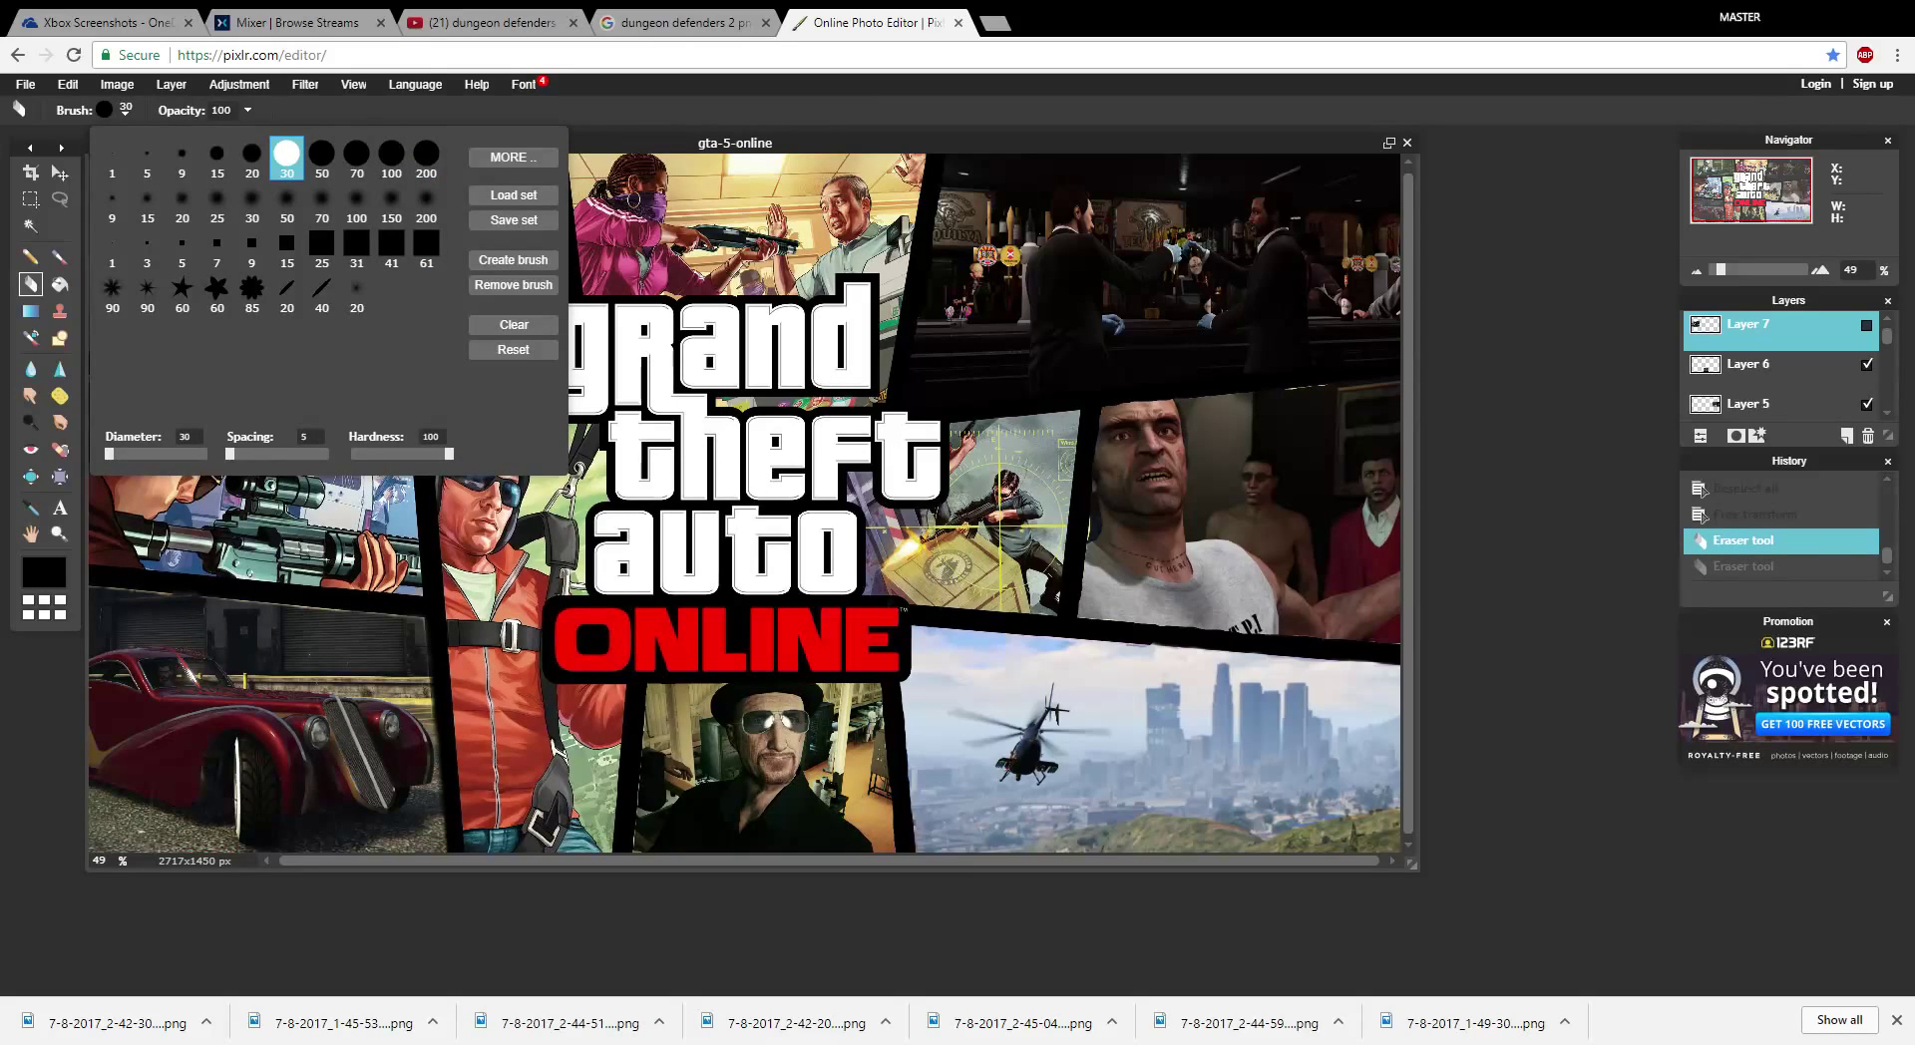
click(1866, 325)
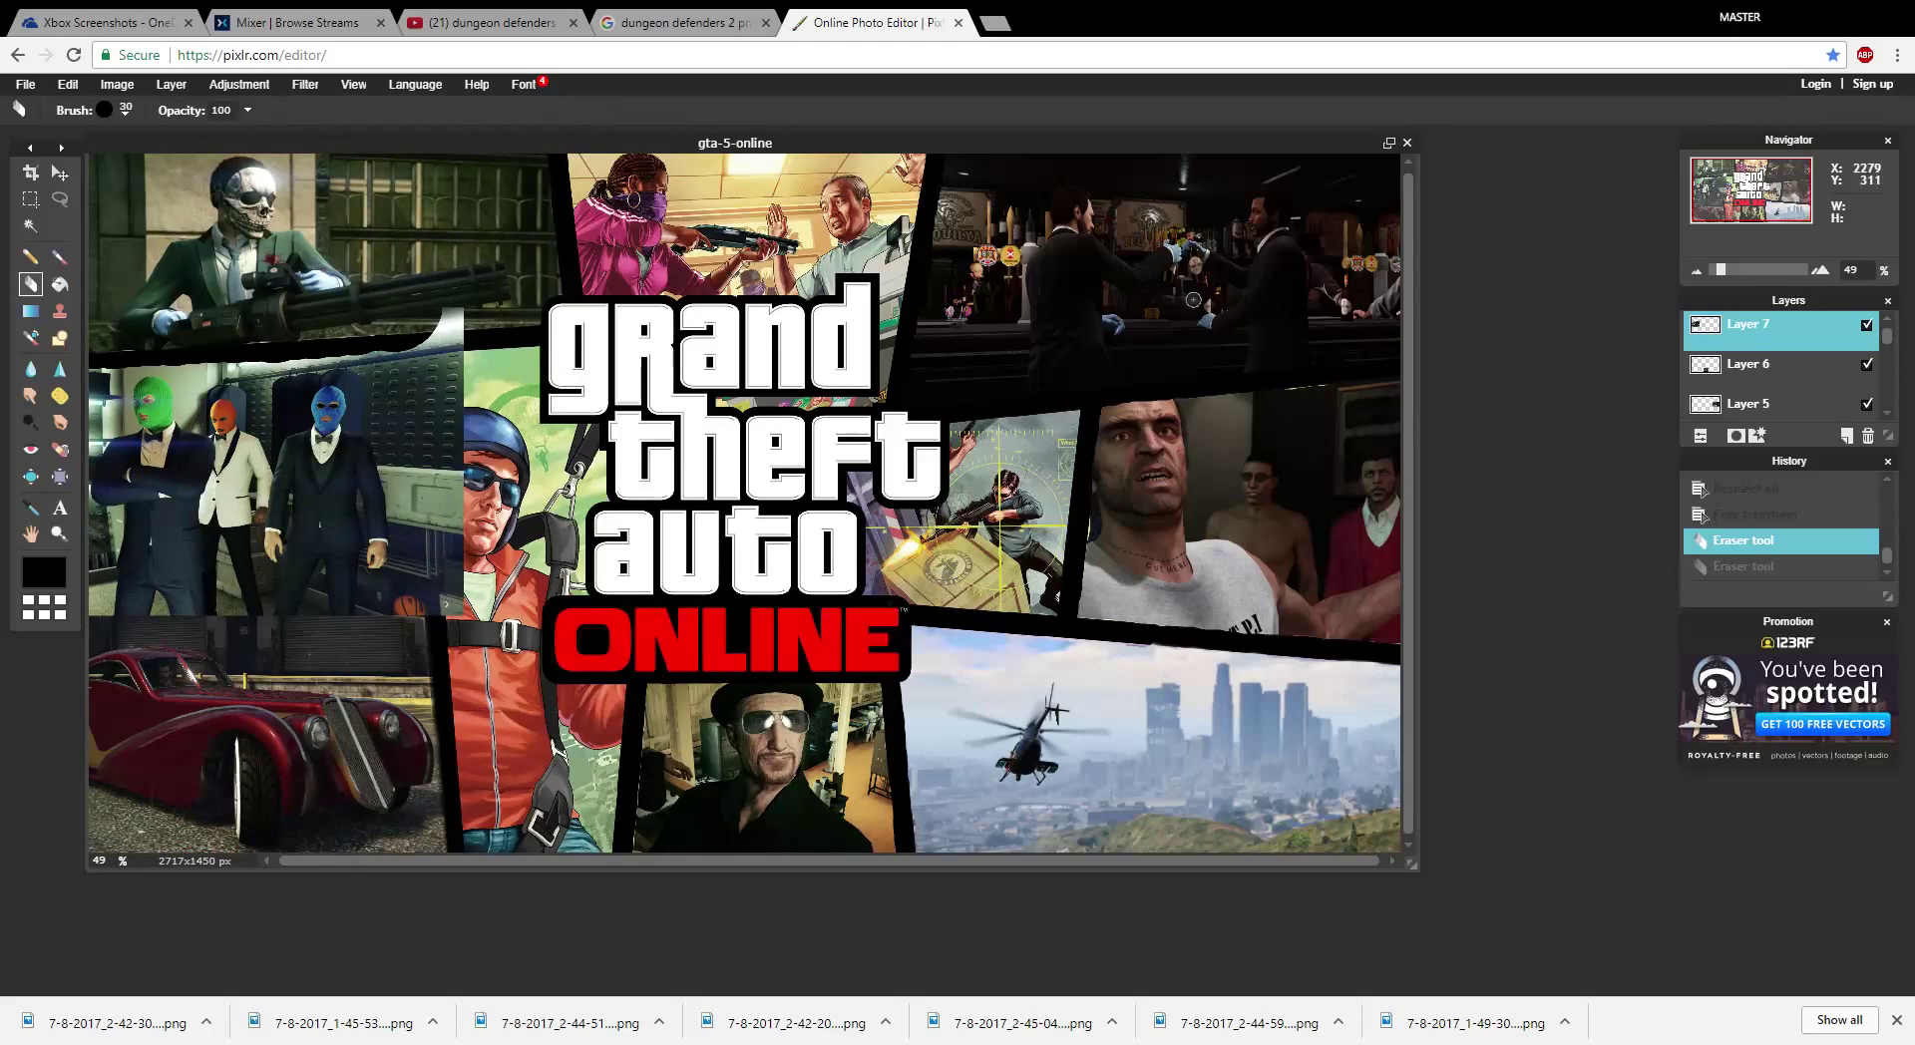
- Erase Layer 7 along the sniper panel's upper, right and lower borders, hiding and showing the layer to follow the black frame
drag(453, 329, 357, 311)
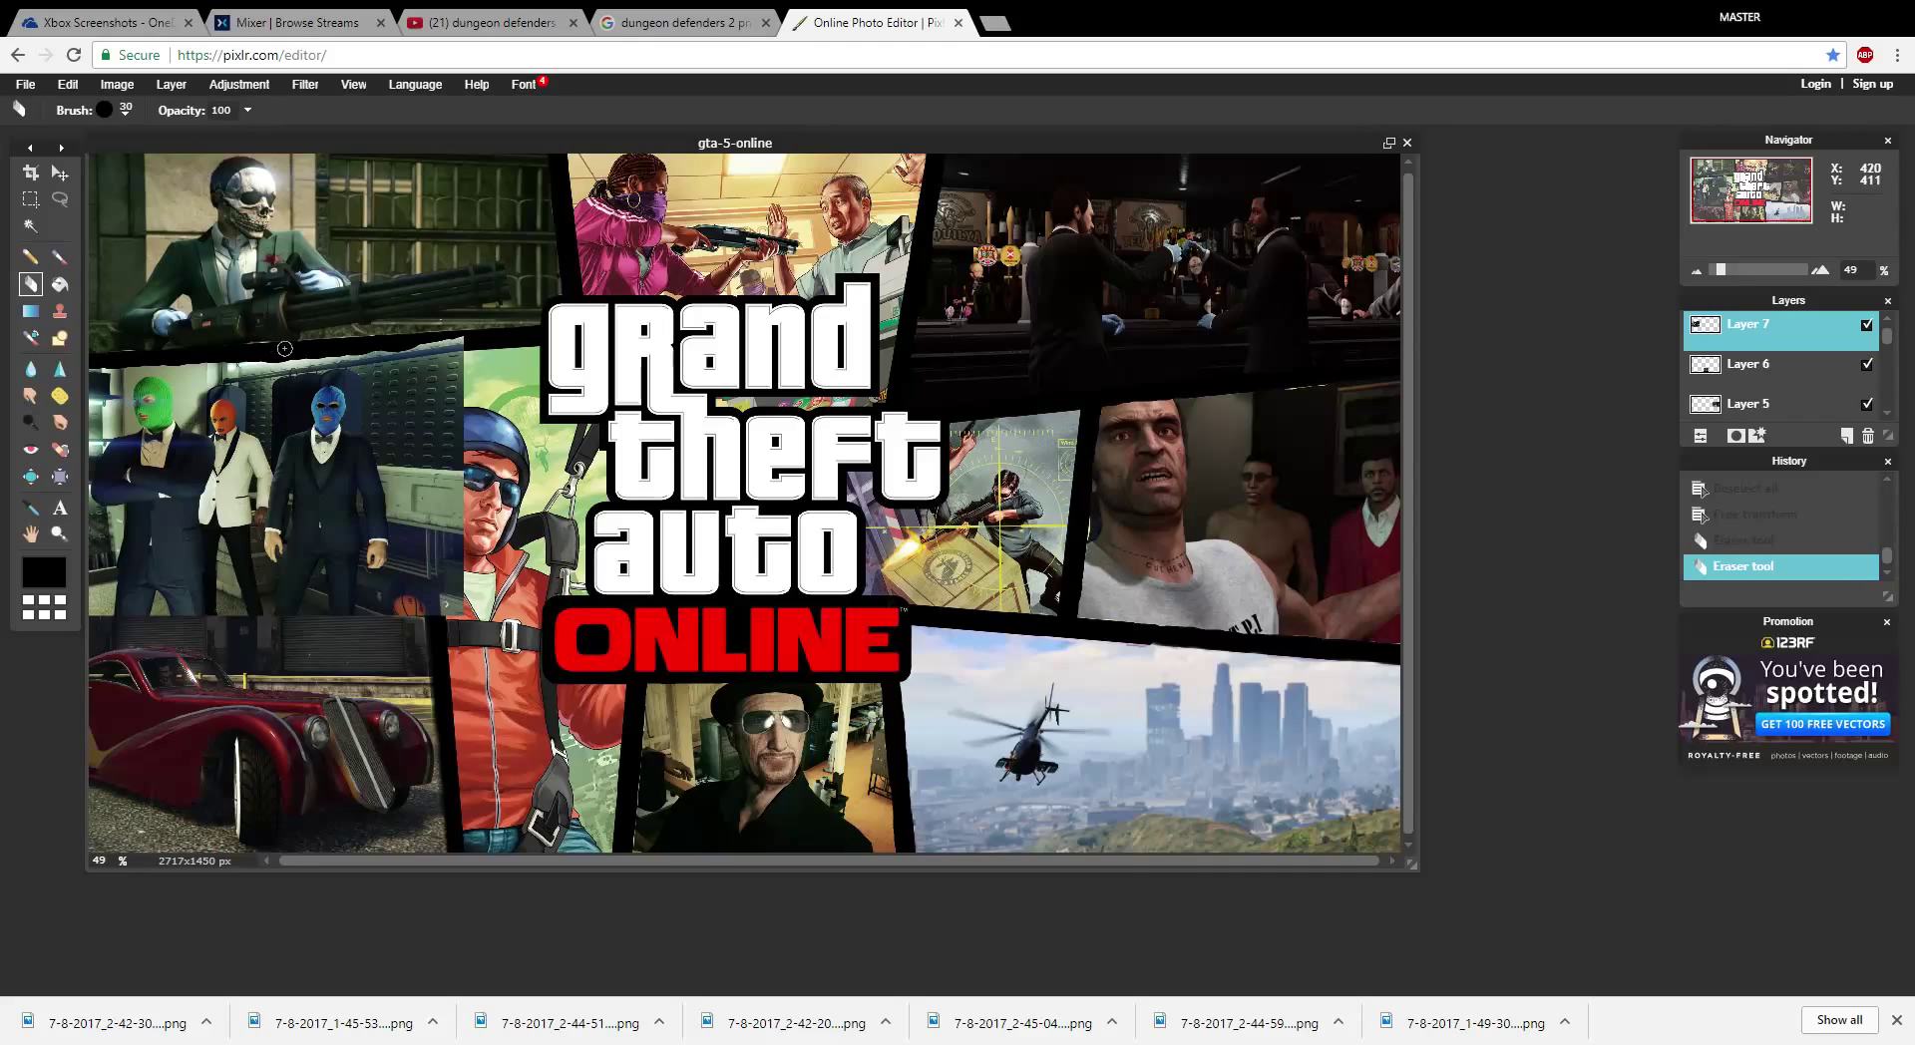
drag(286, 353, 292, 351)
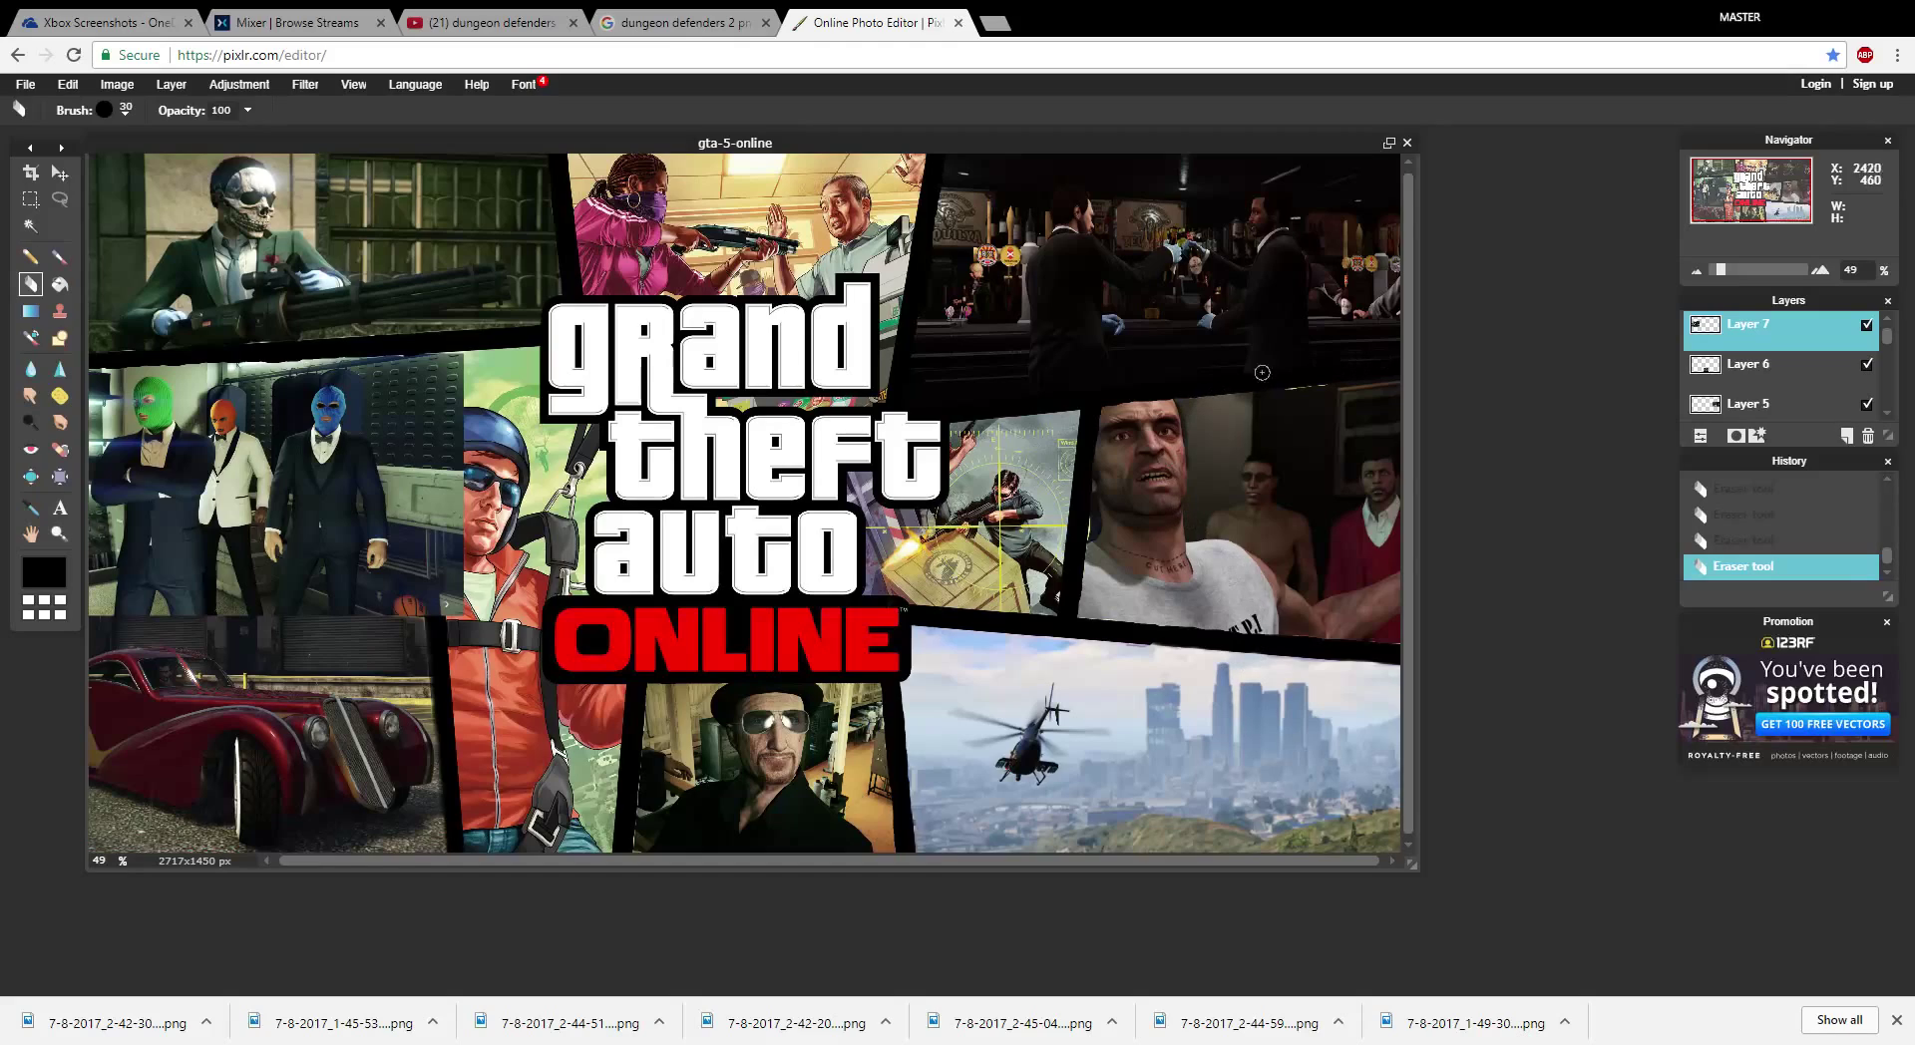
click(1866, 324)
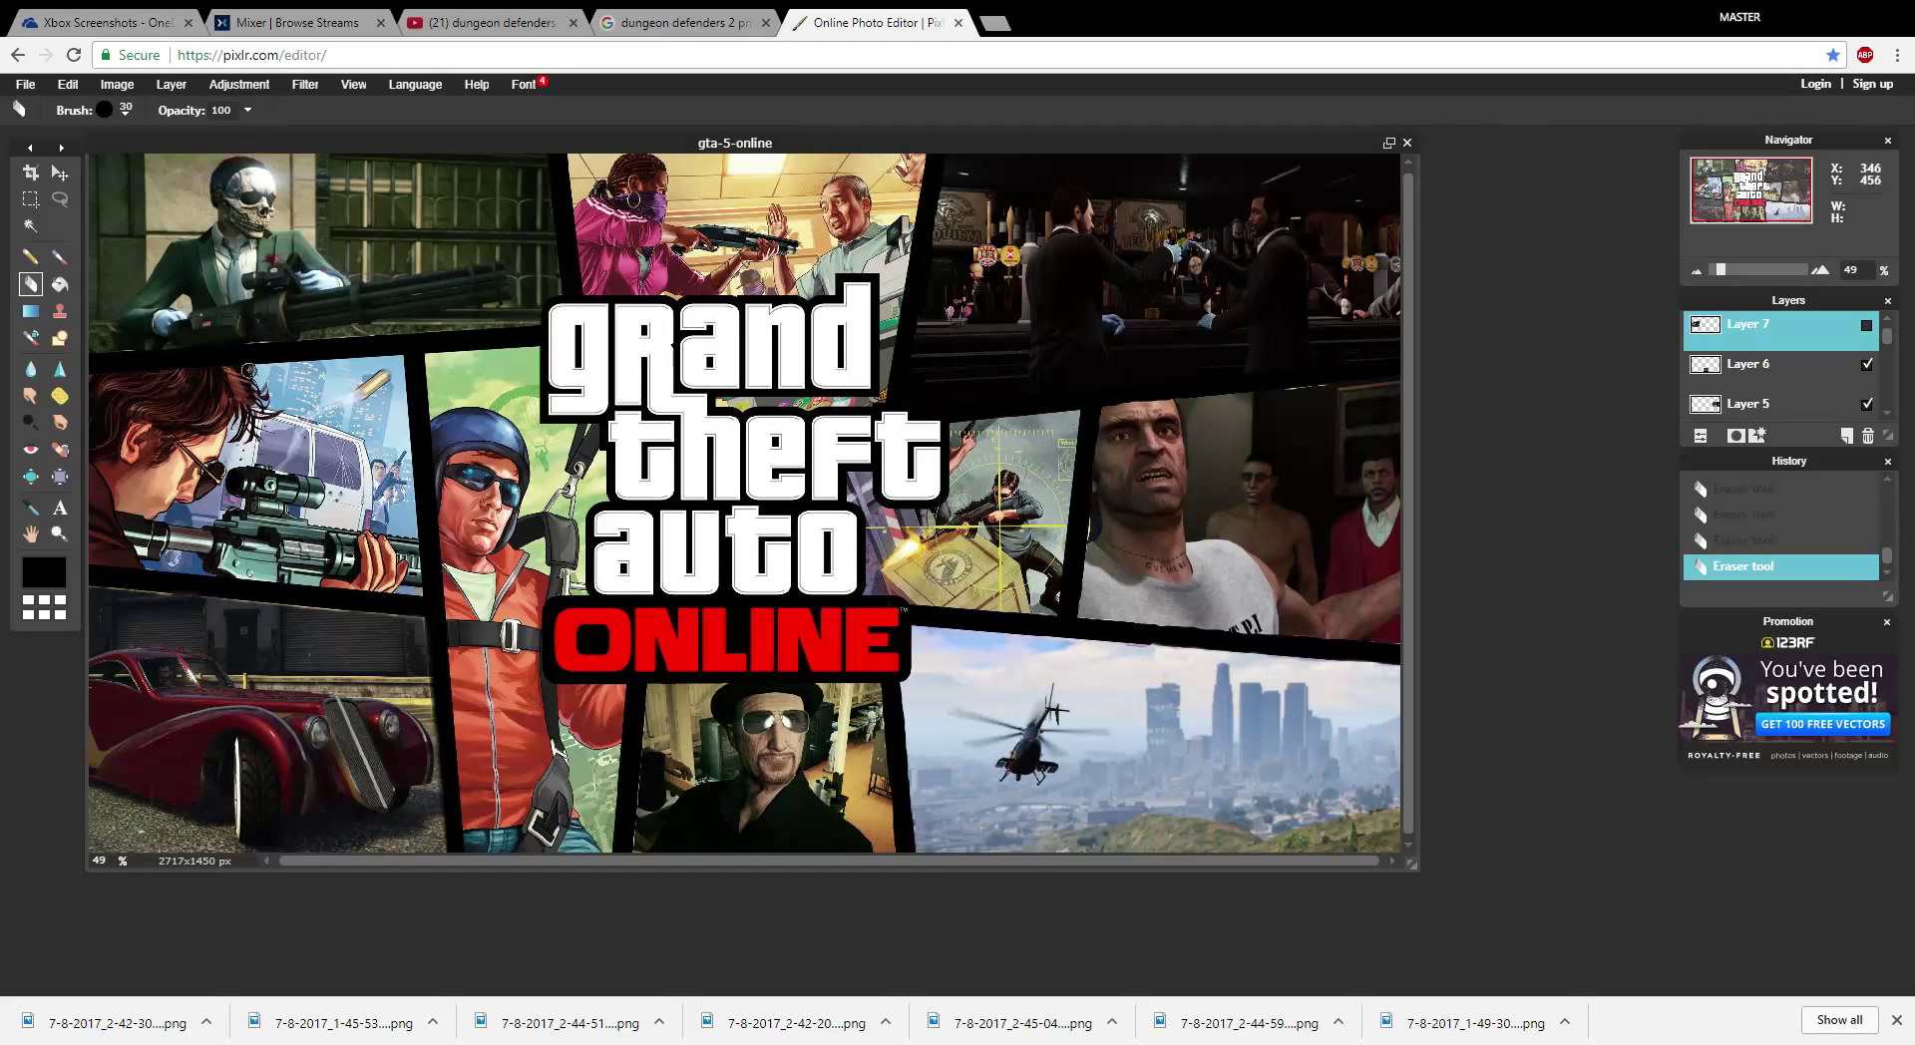
scroll(414, 377, up, 5)
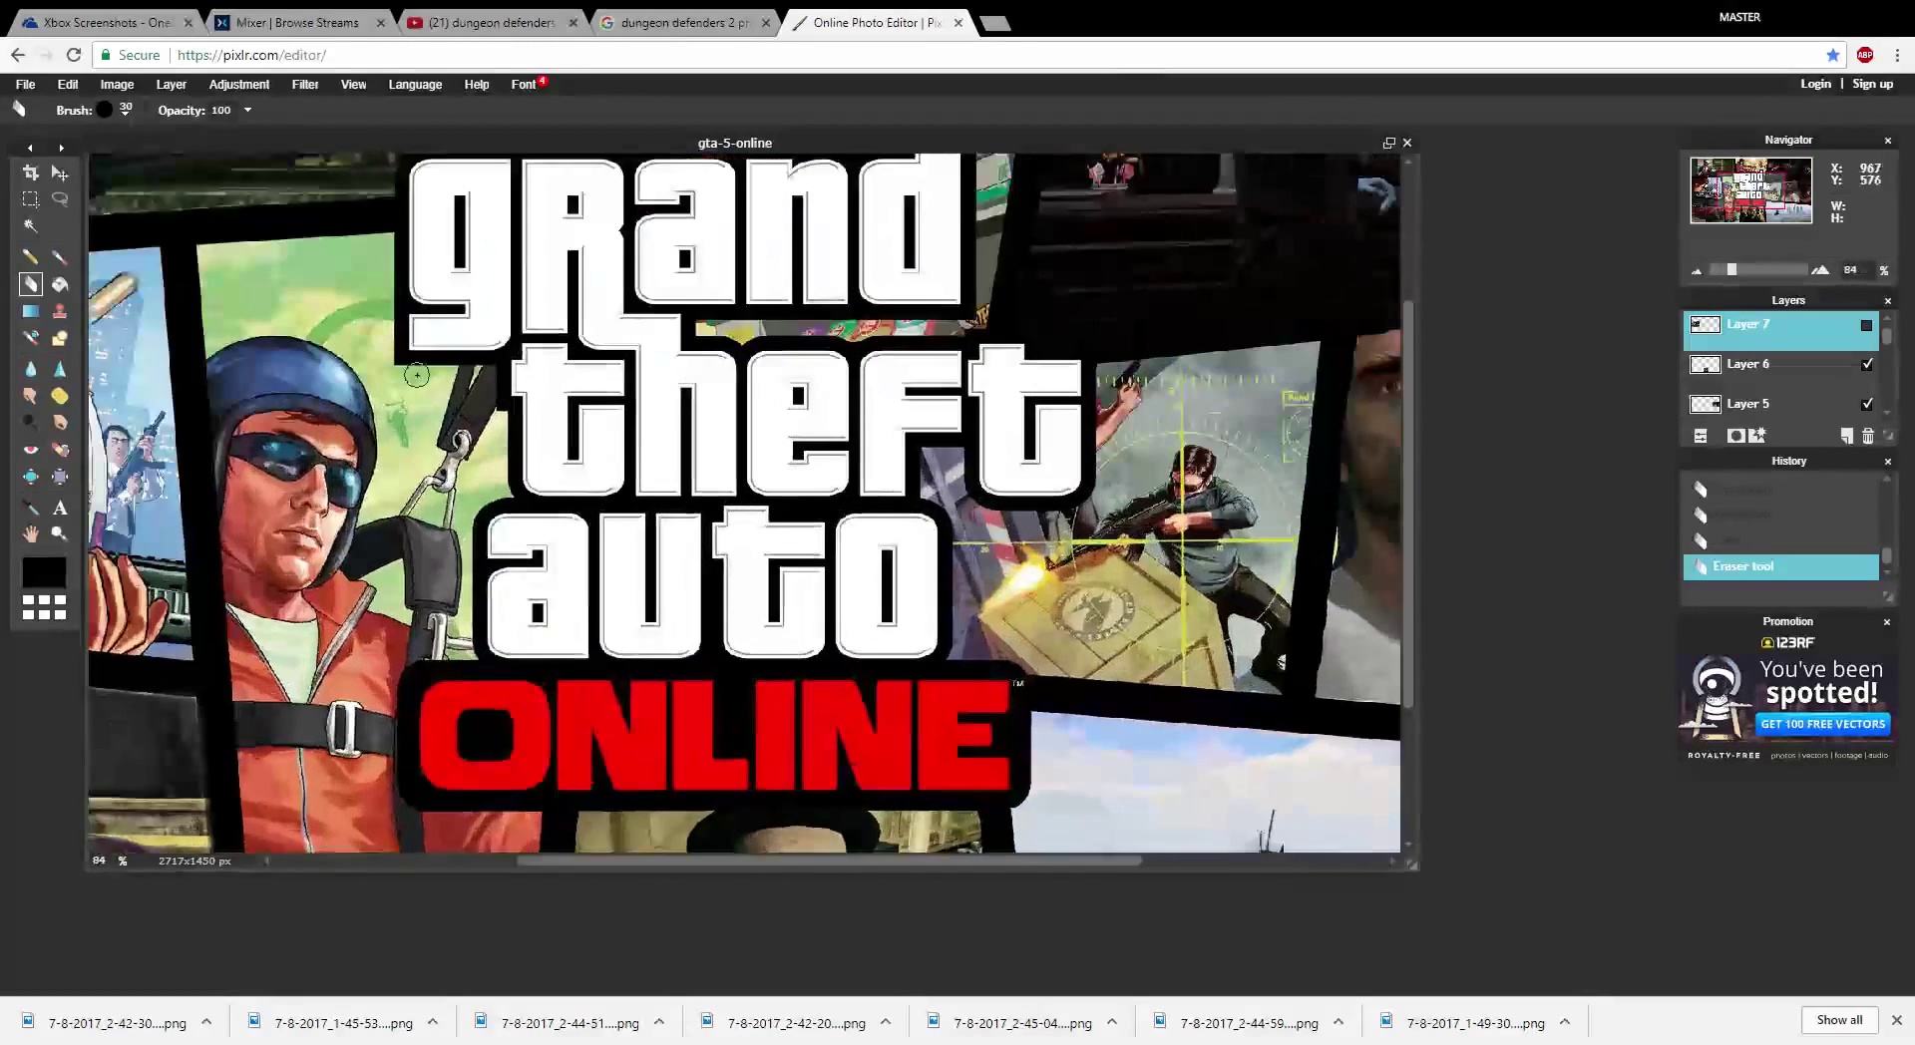
drag(1752, 191, 1717, 189)
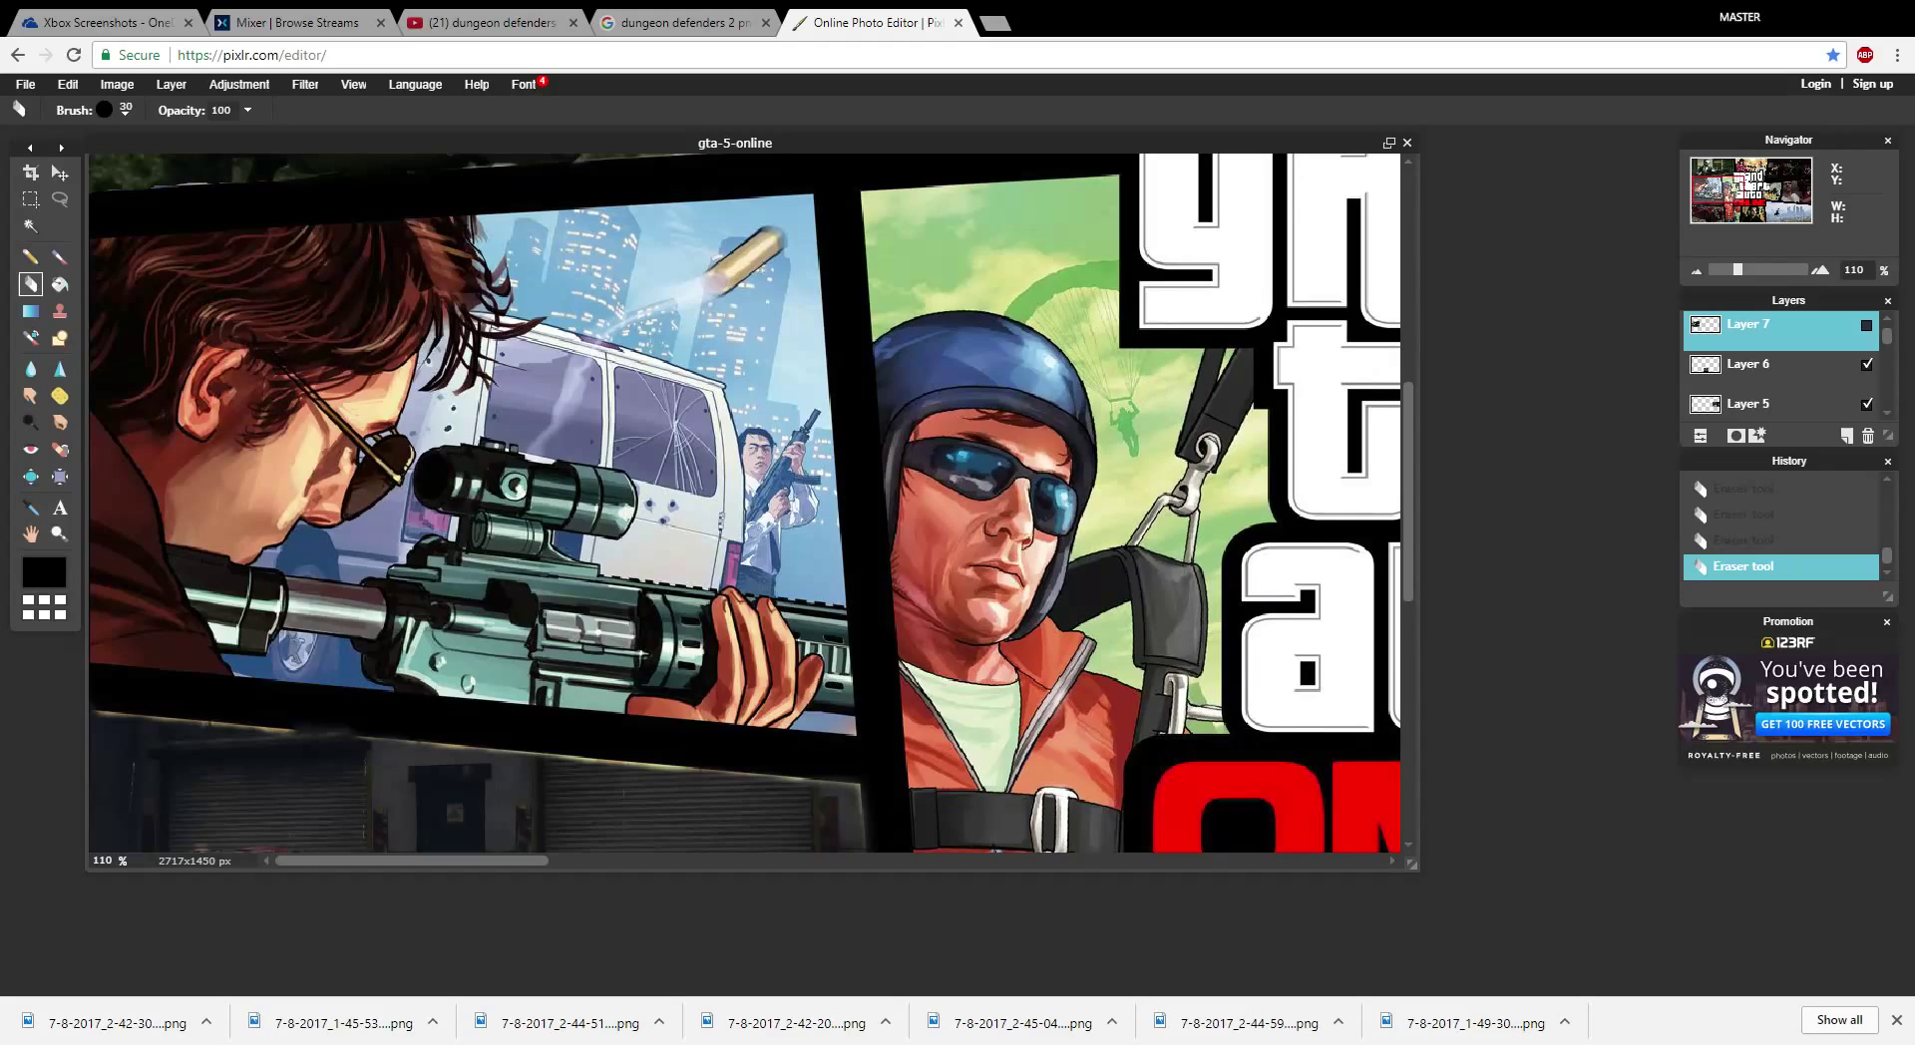
click(1866, 324)
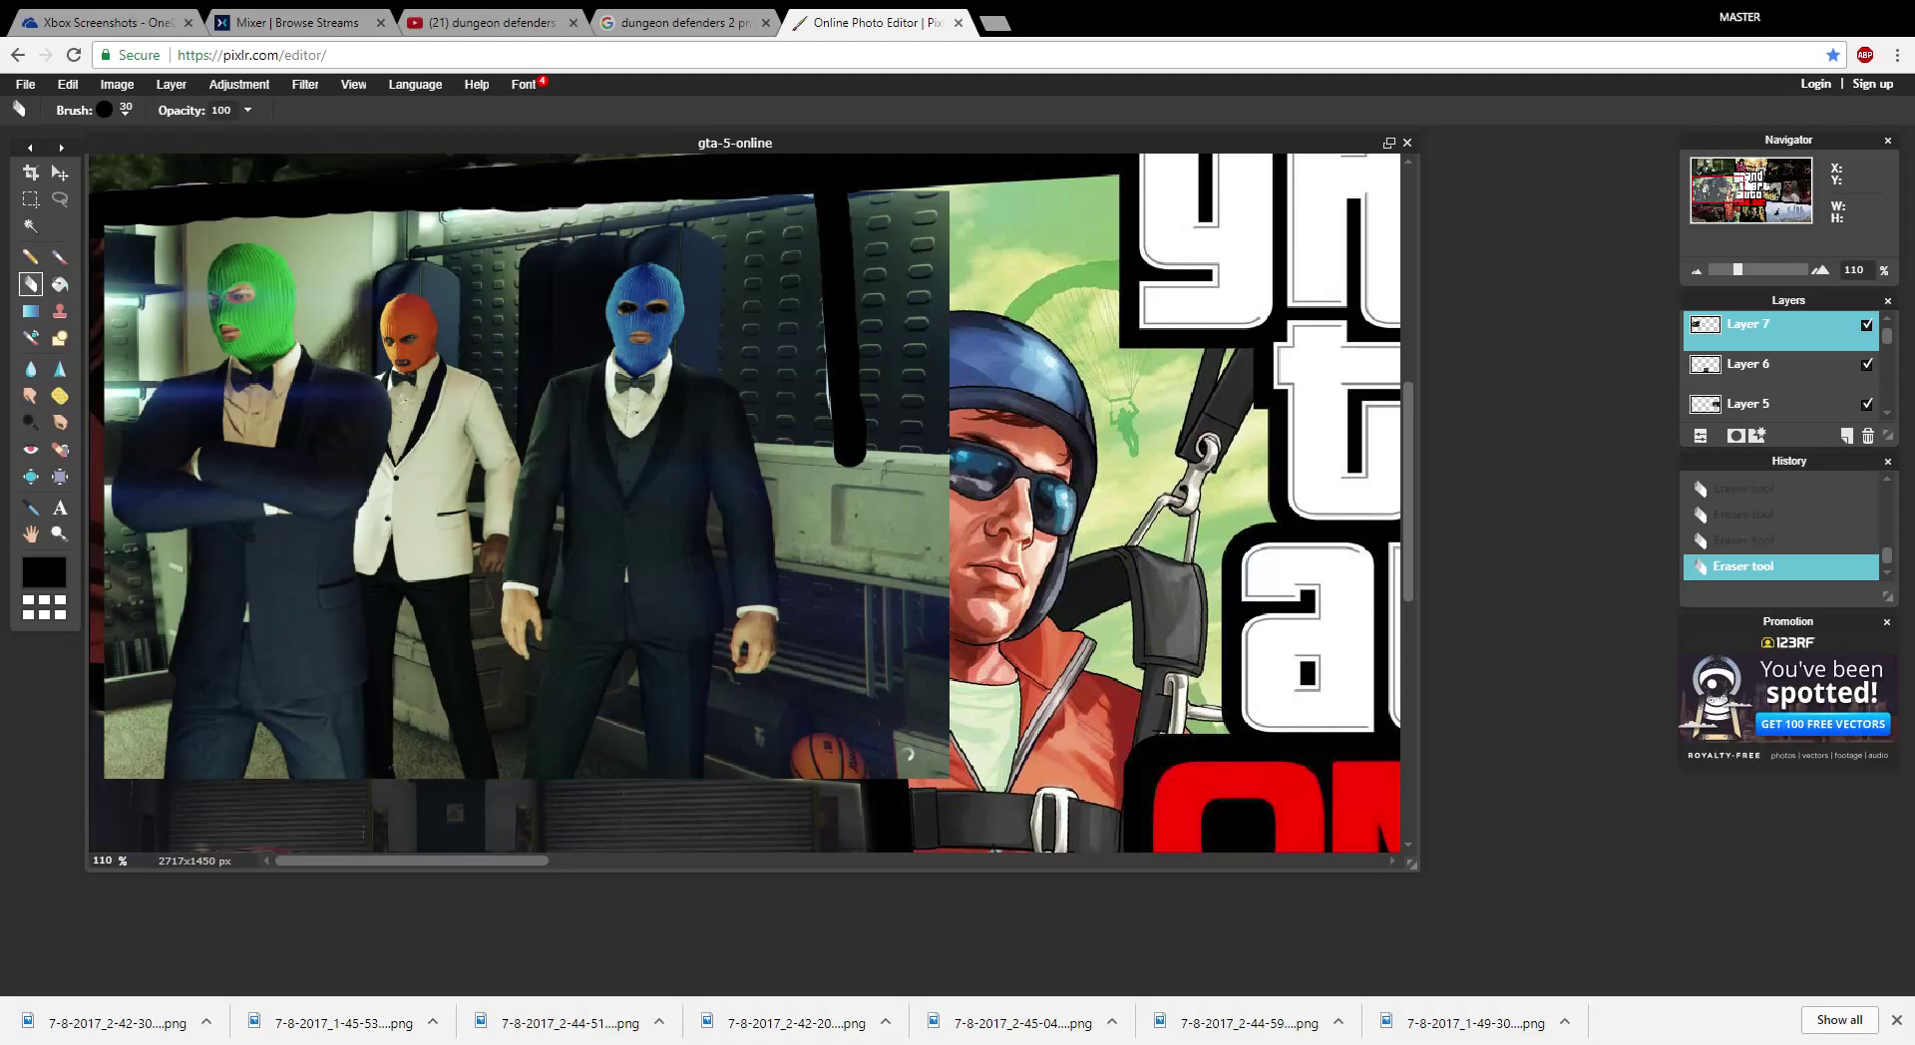
click(1866, 324)
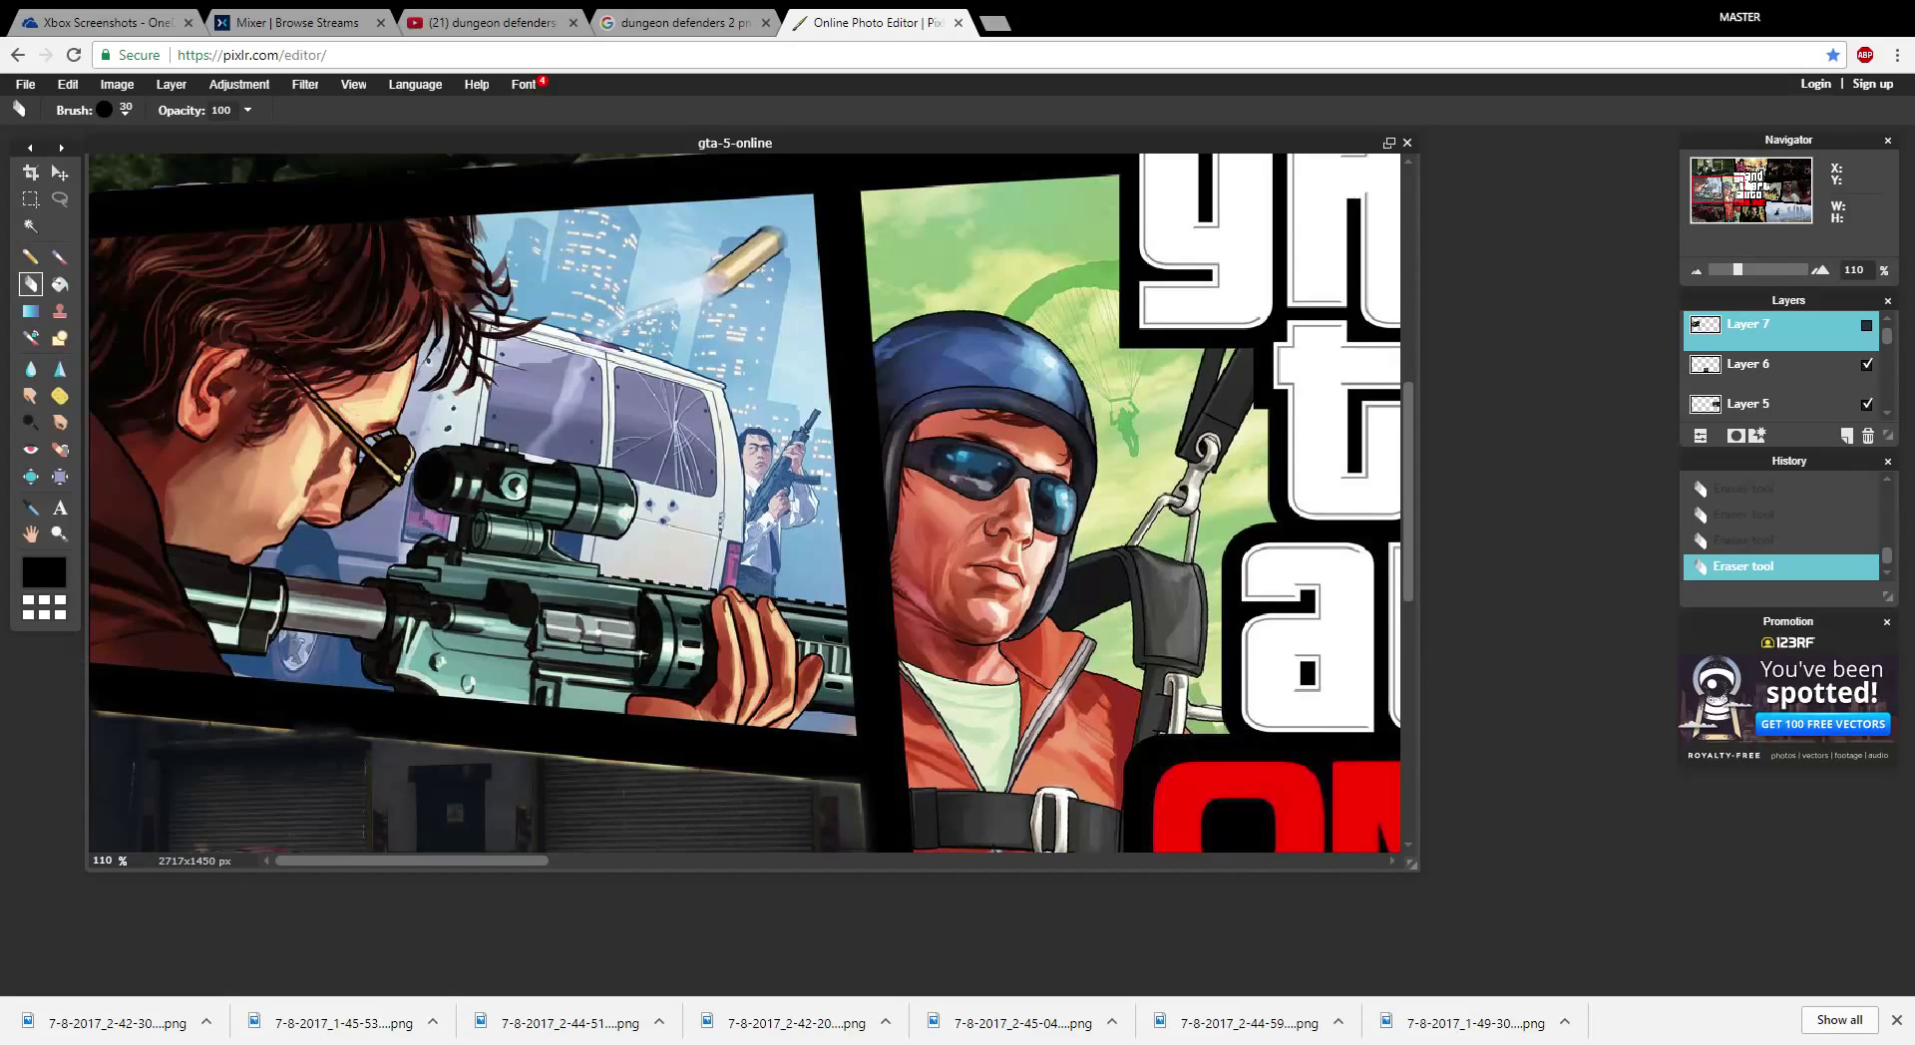
click(1866, 324)
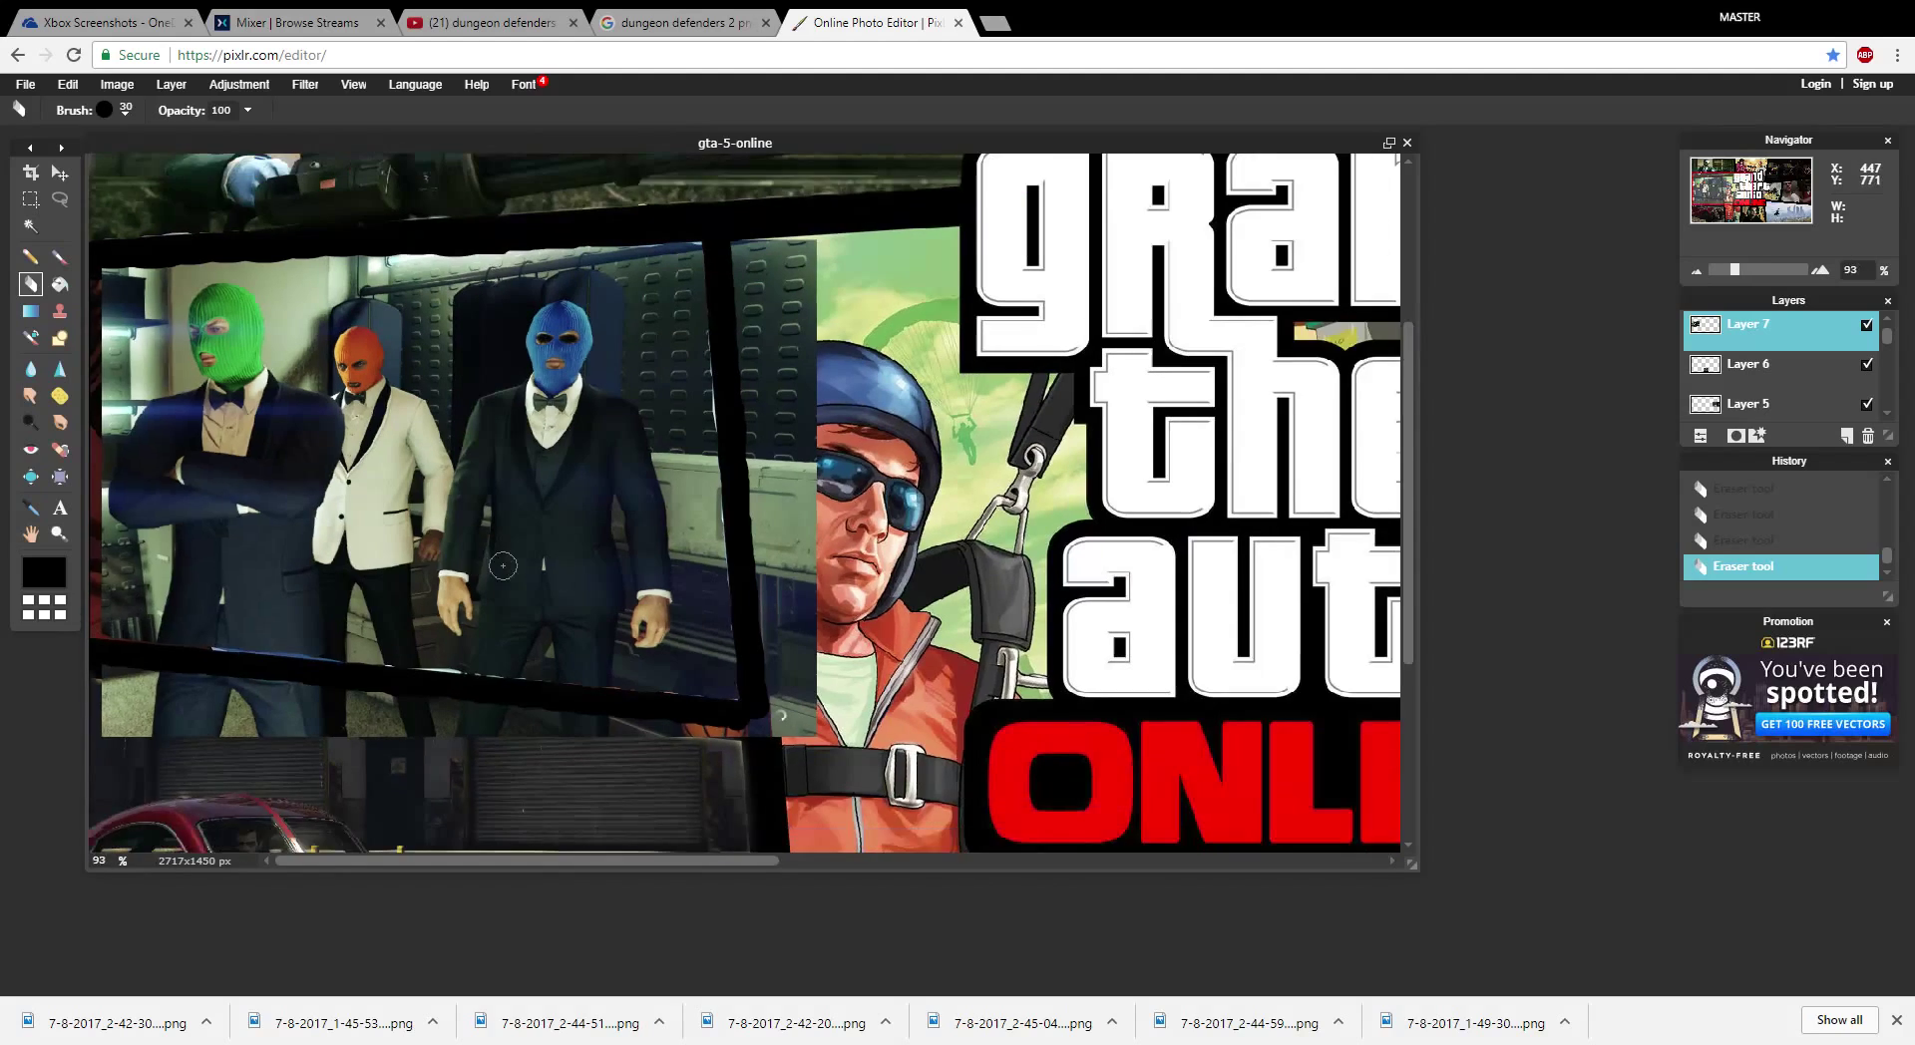
- Undo all eraser strokes on Layer 7 back past its free transform, and redo the transform
scroll(505, 565, down, 2)
scroll(505, 564, up, 1)
scroll(505, 564, down, 1)
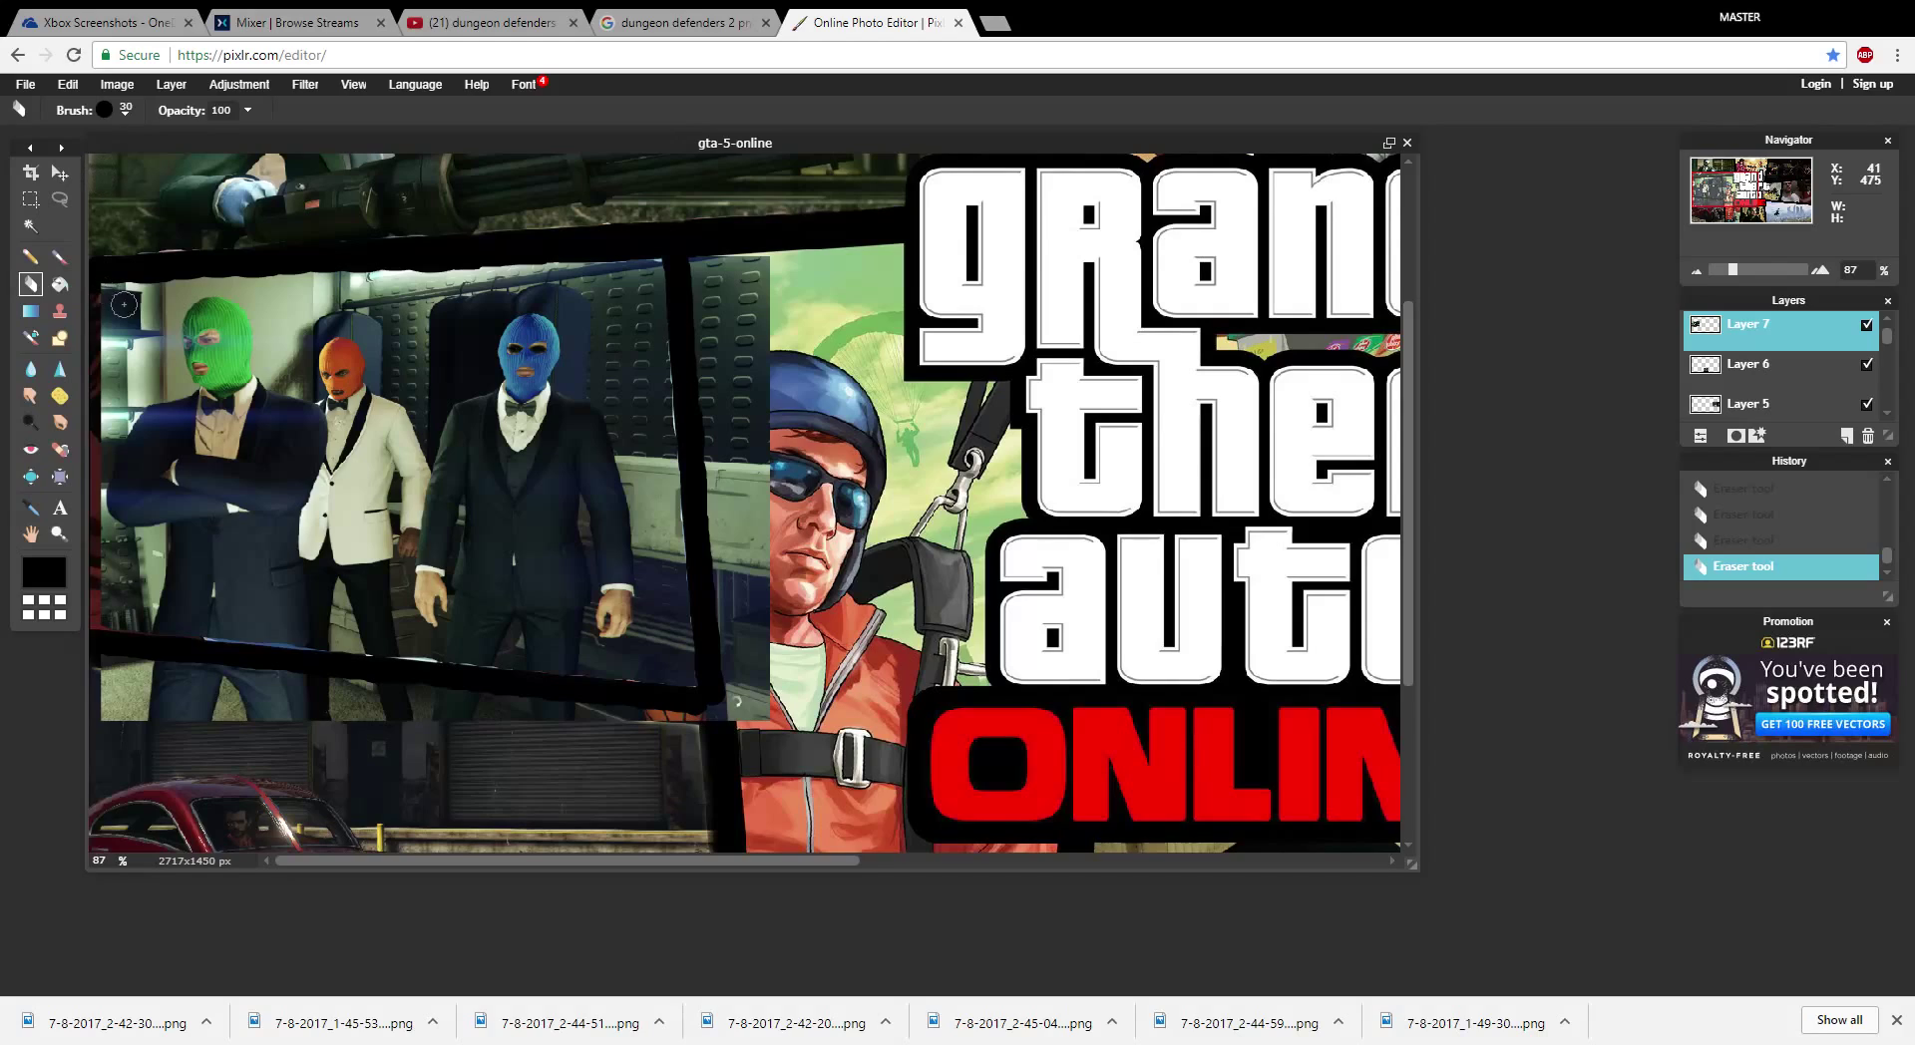
key(ctrl+z)
key(ctrl+z)
key(ctrl+z)
key(ctrl+z)
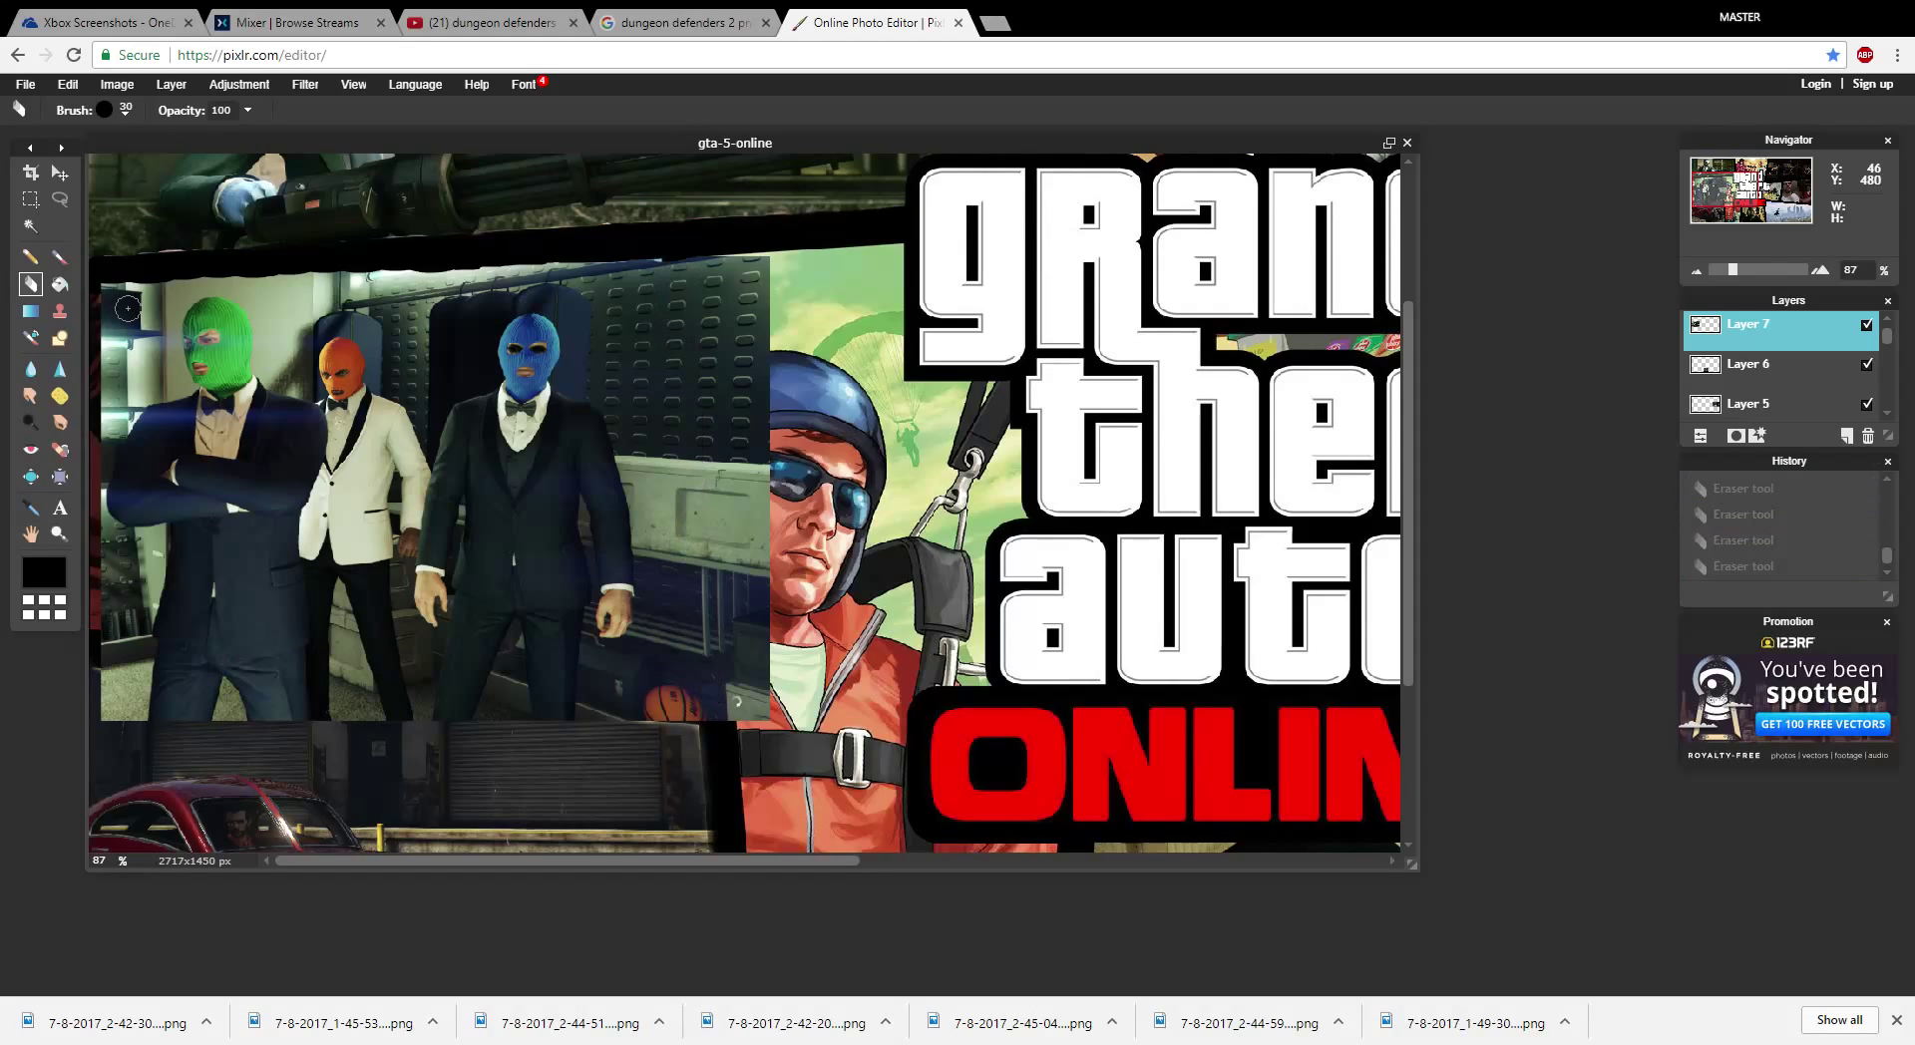
key(ctrl+z)
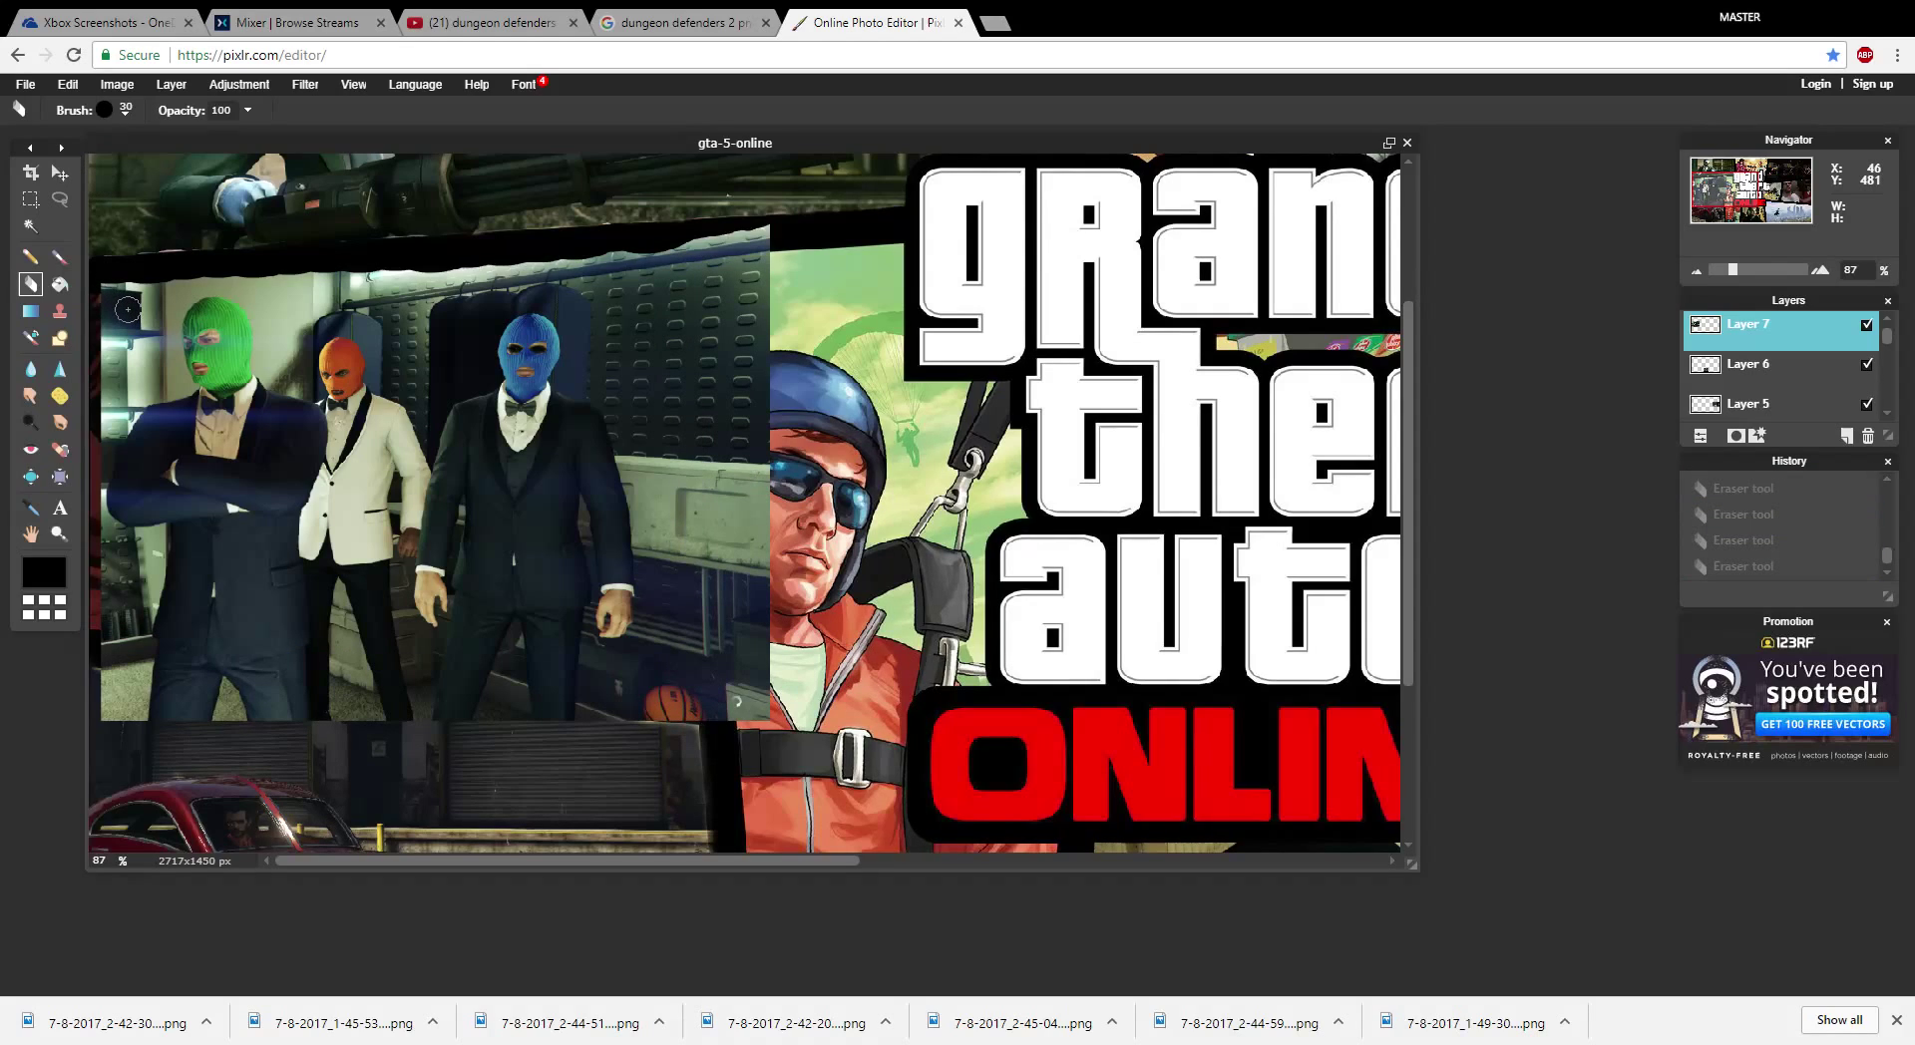
key(ctrl+z)
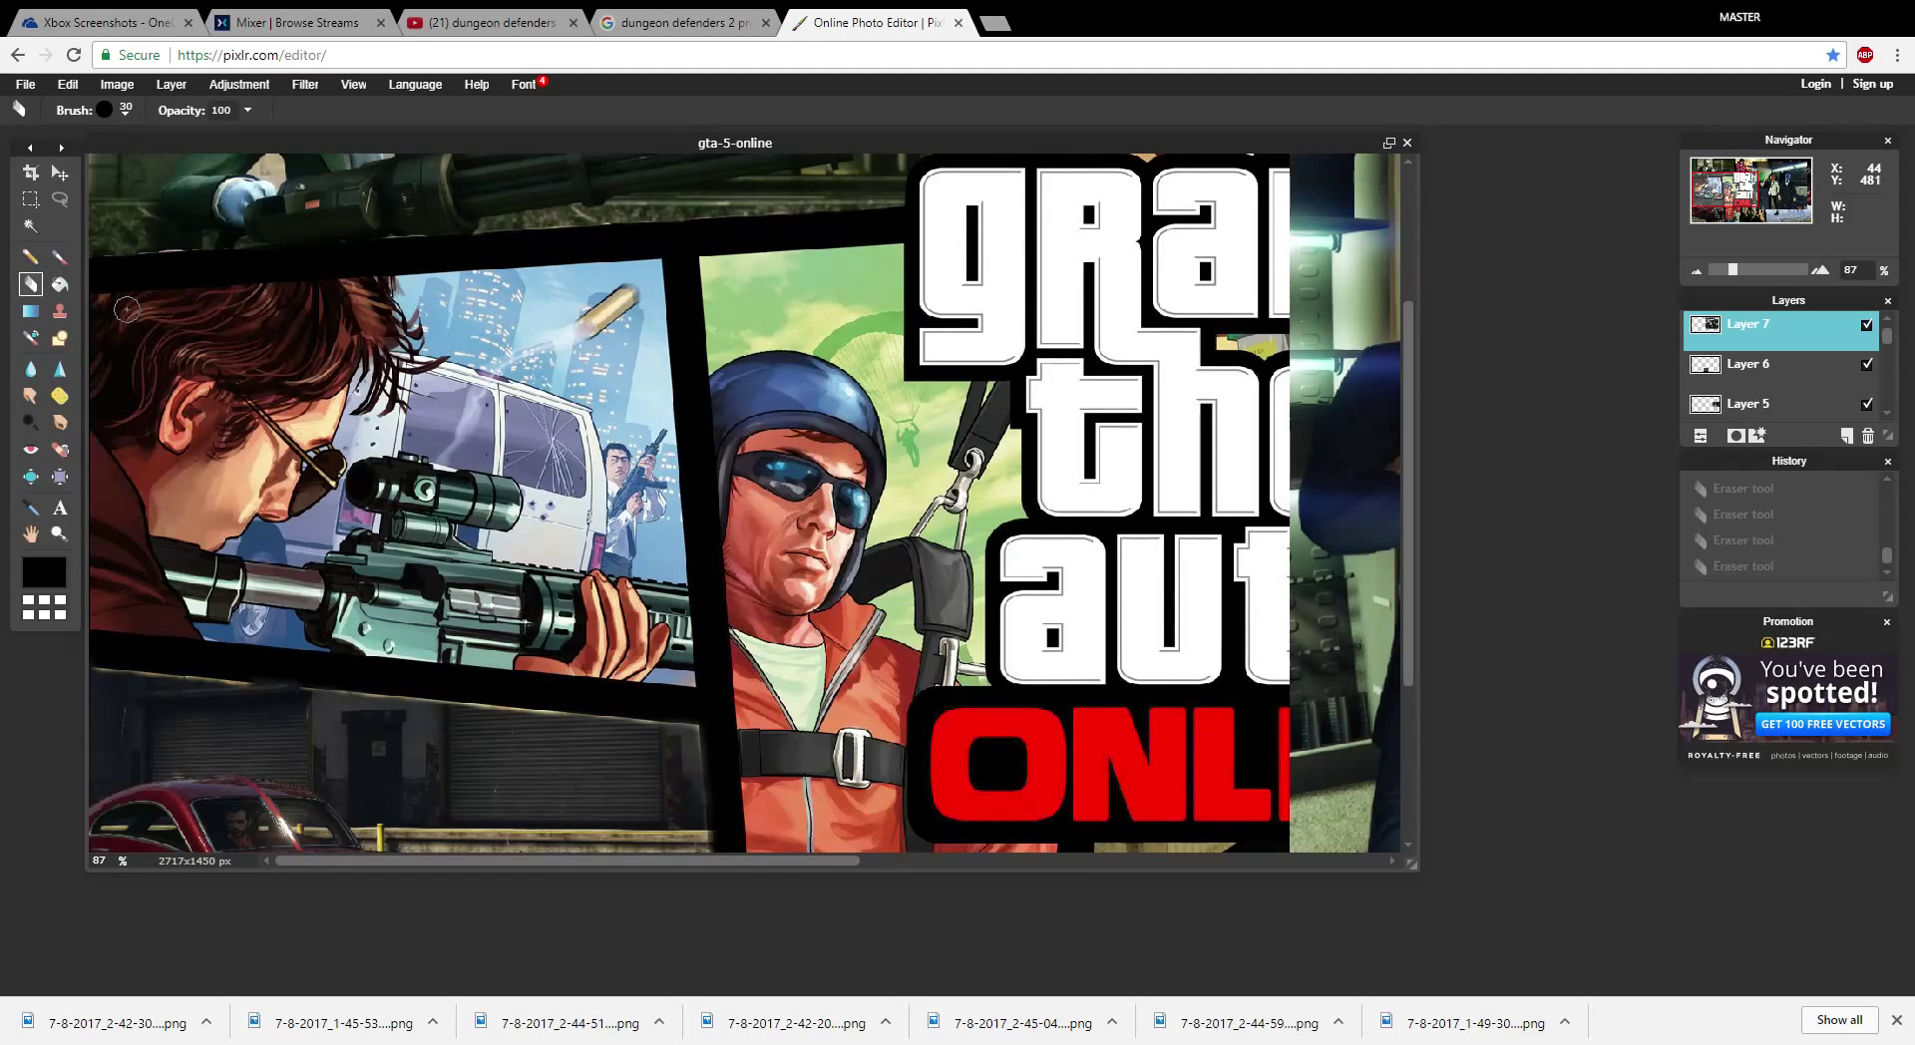
click(117, 83)
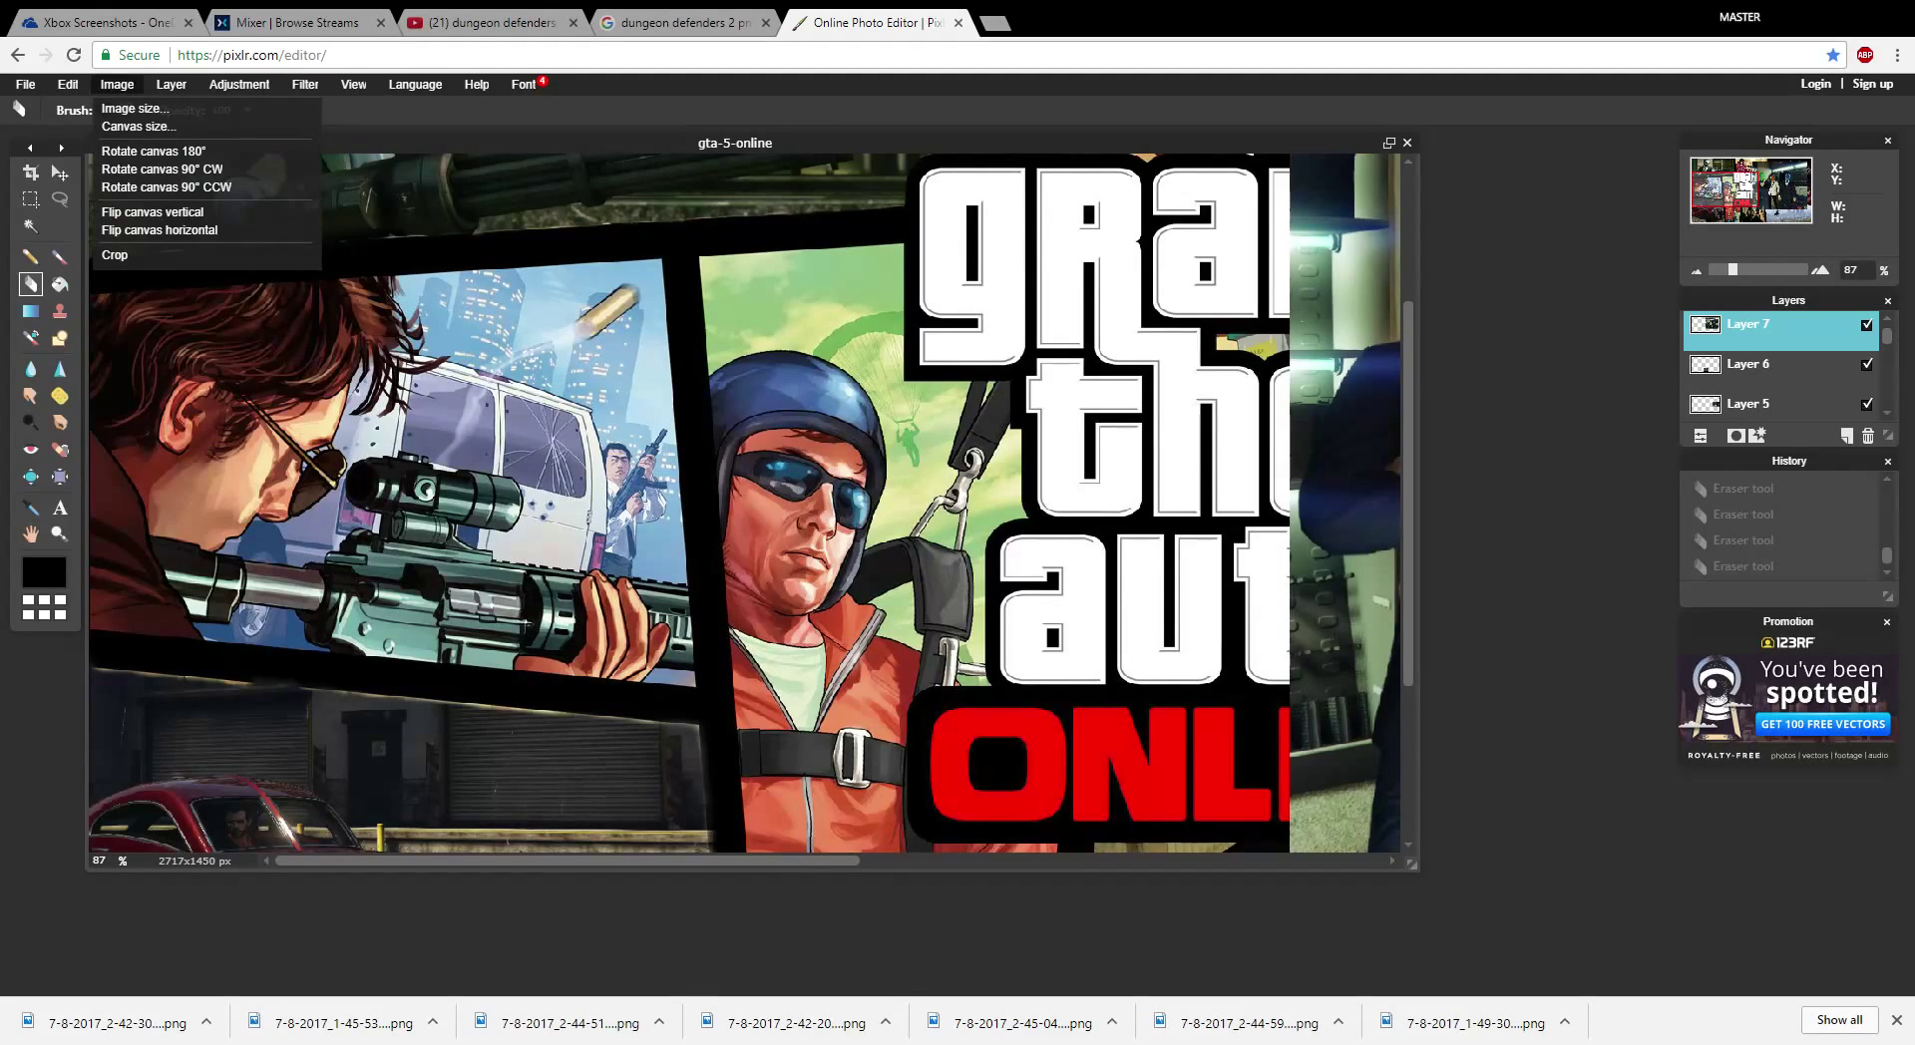
mouse_move(171, 84)
mouse_move(68, 84)
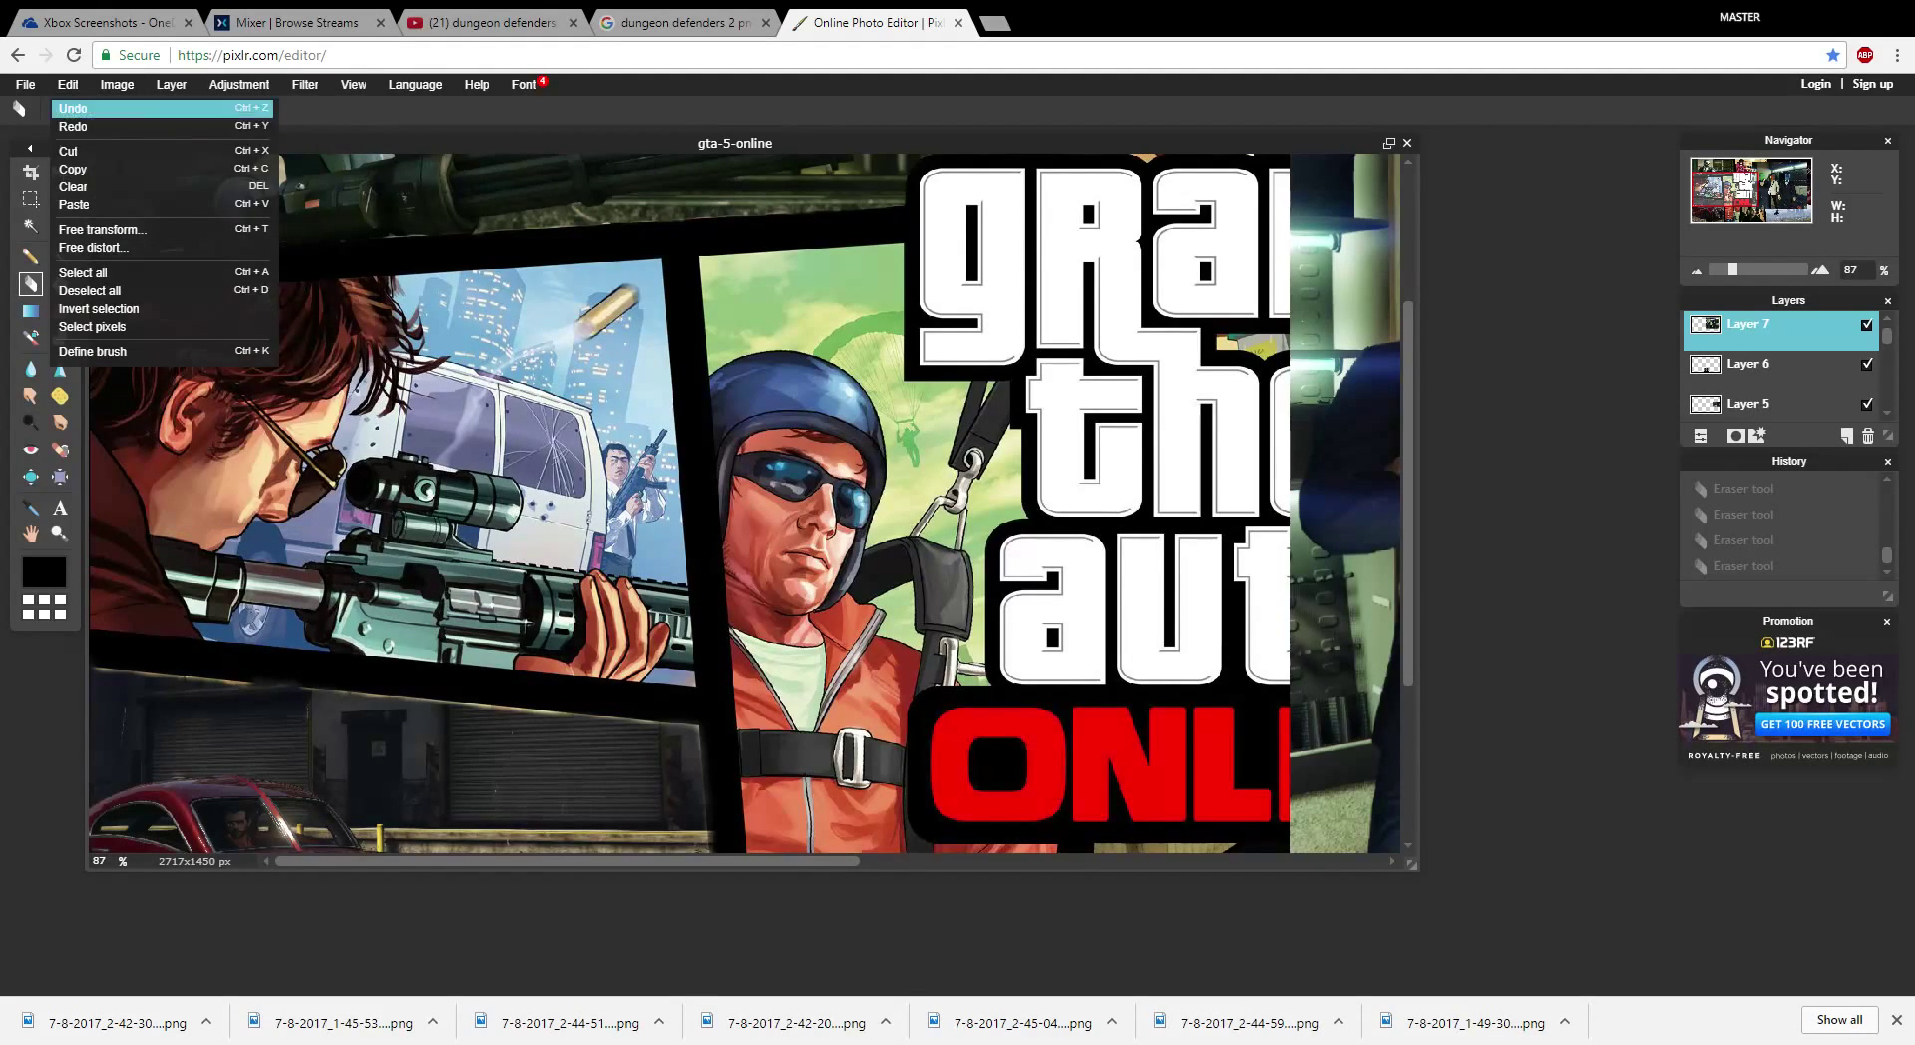
click(75, 127)
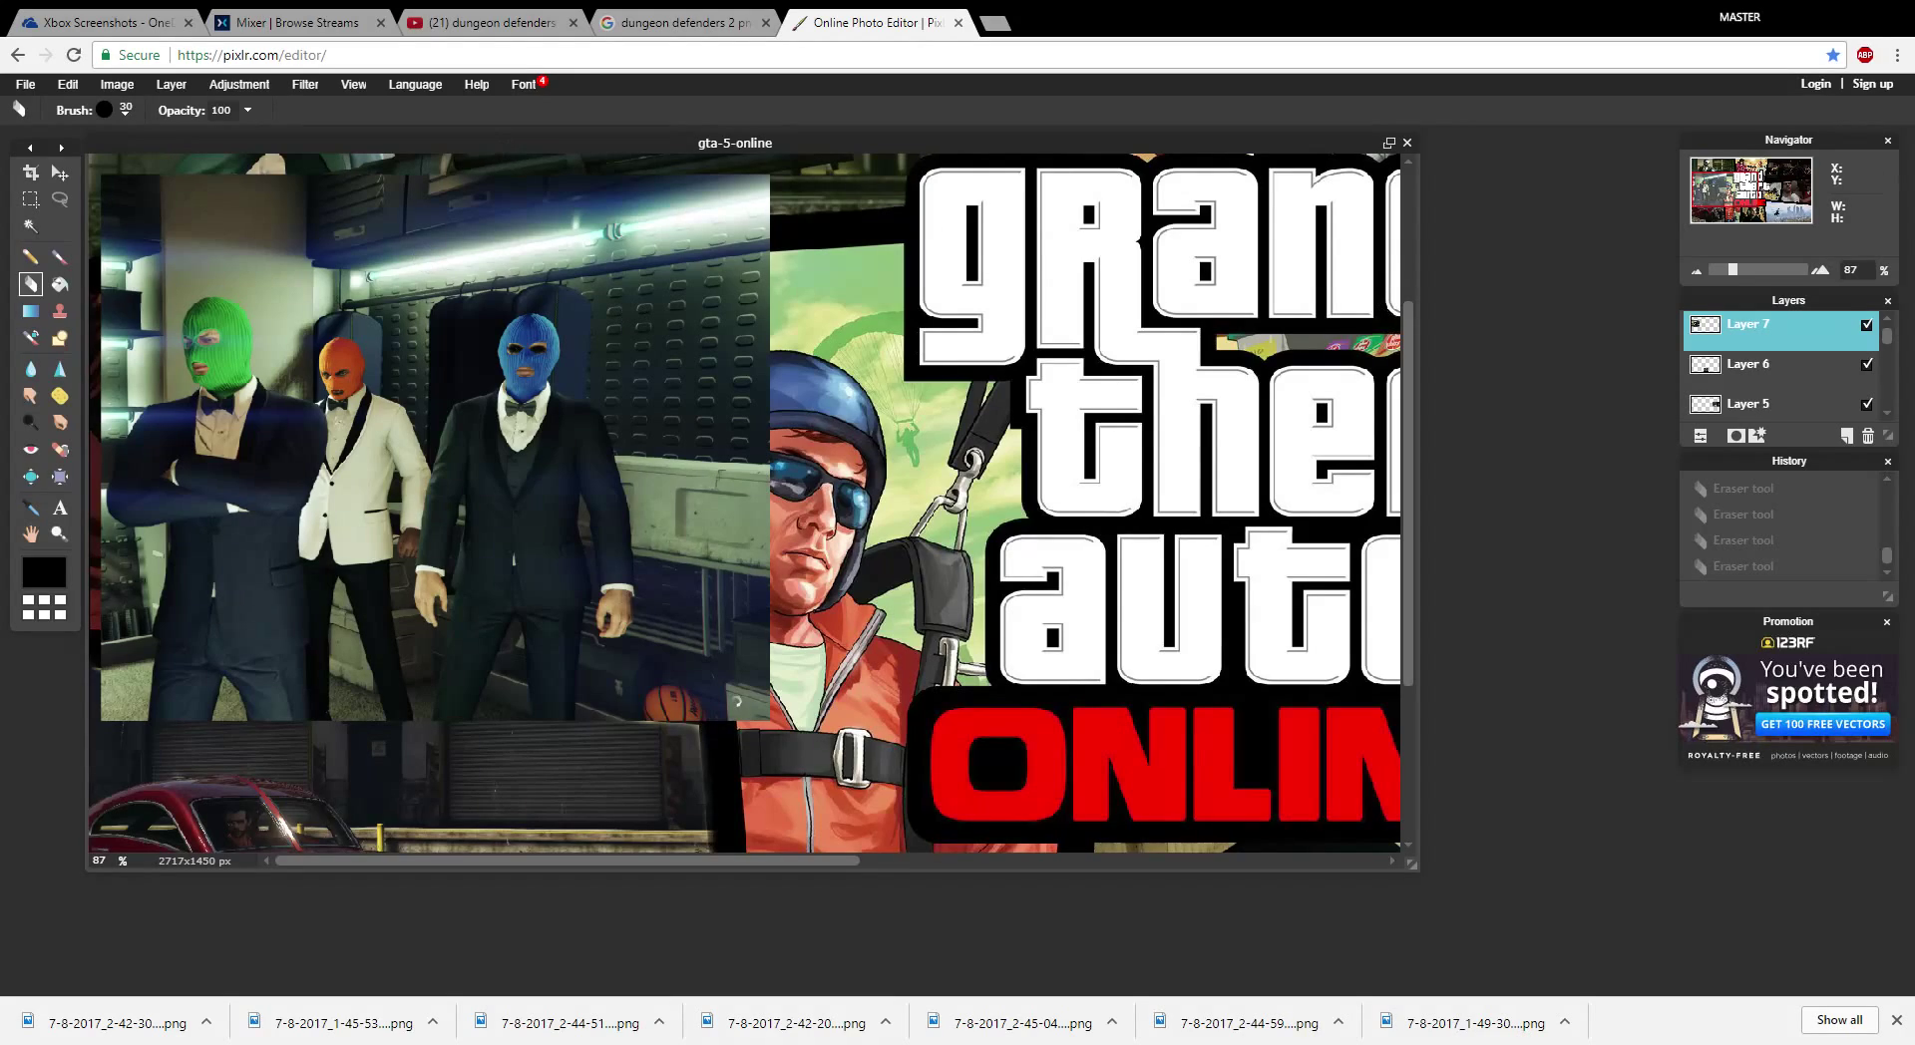
- Nudge Layer 7 slightly left and down so that it meets the canvas's left edge
click(60, 172)
drag(253, 294, 241, 298)
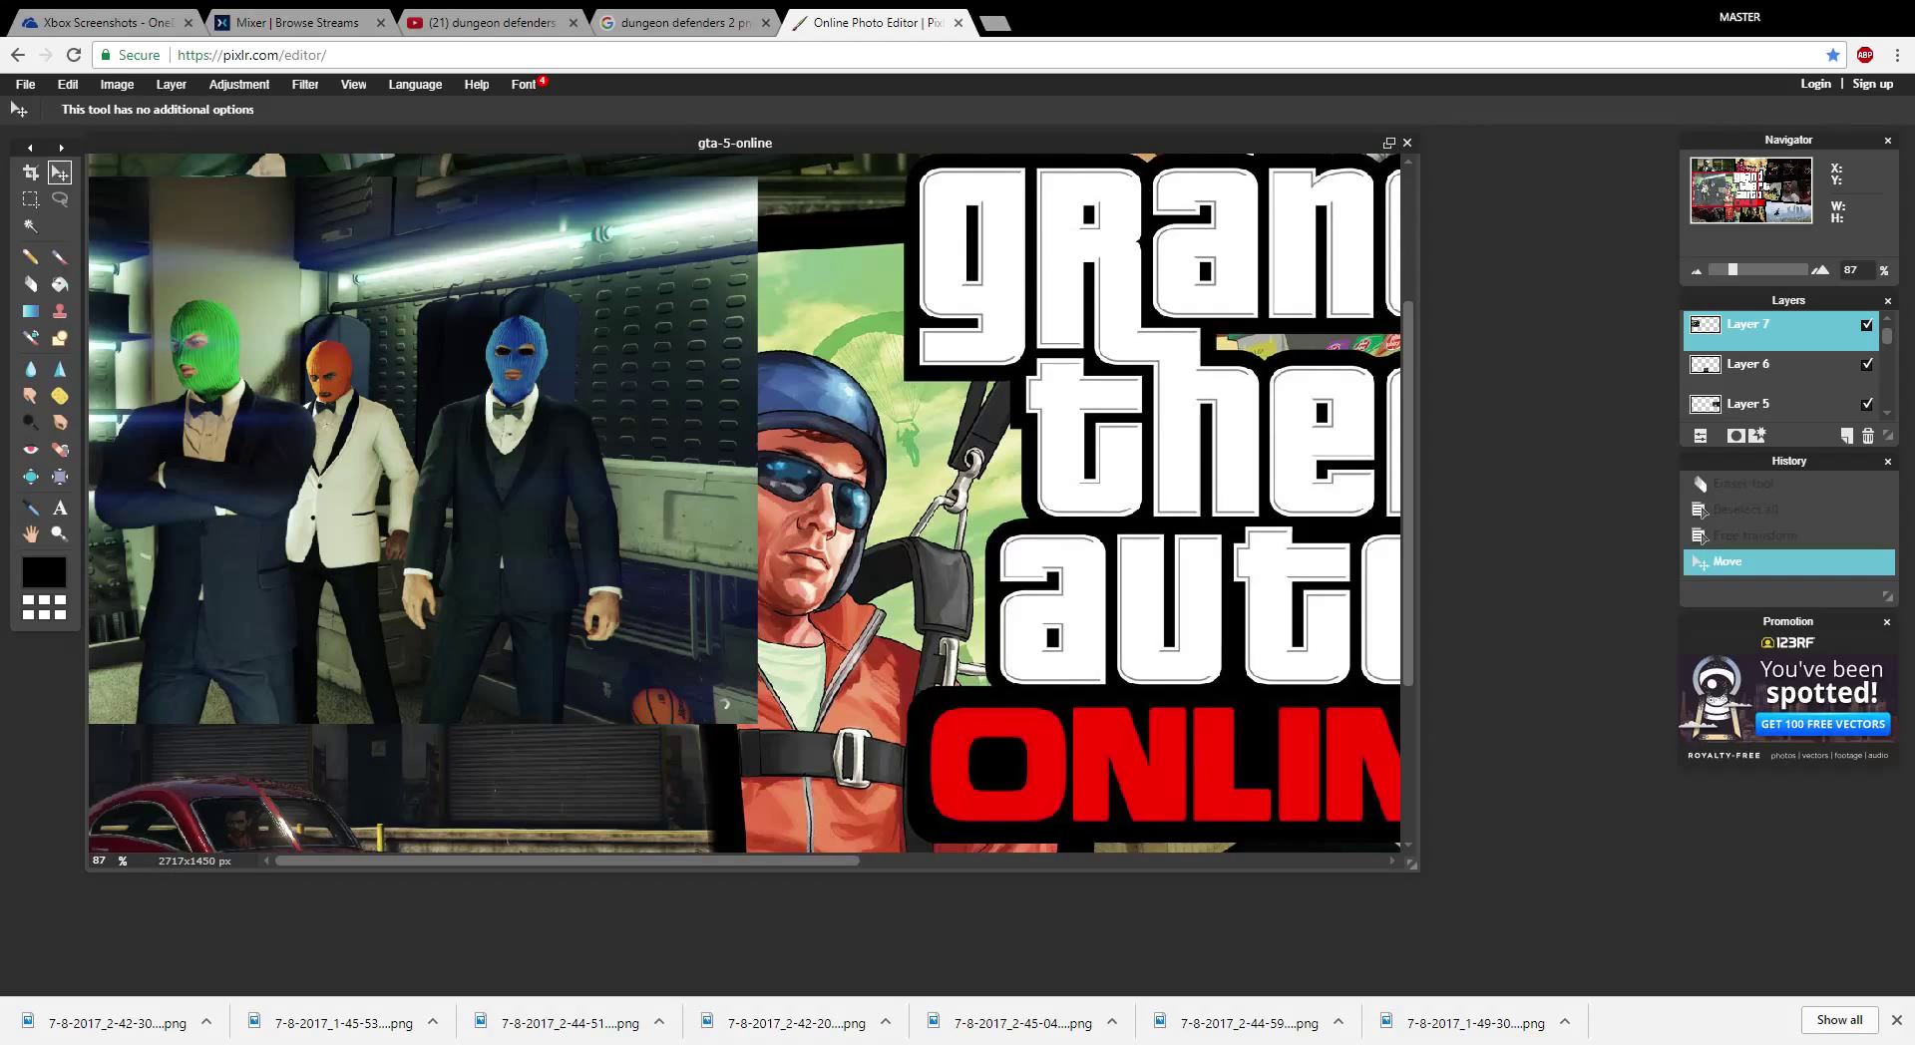
- Hide Layer 7 and start erasing it along the sniper panel's upper black border with the 30 px eraser
click(1866, 324)
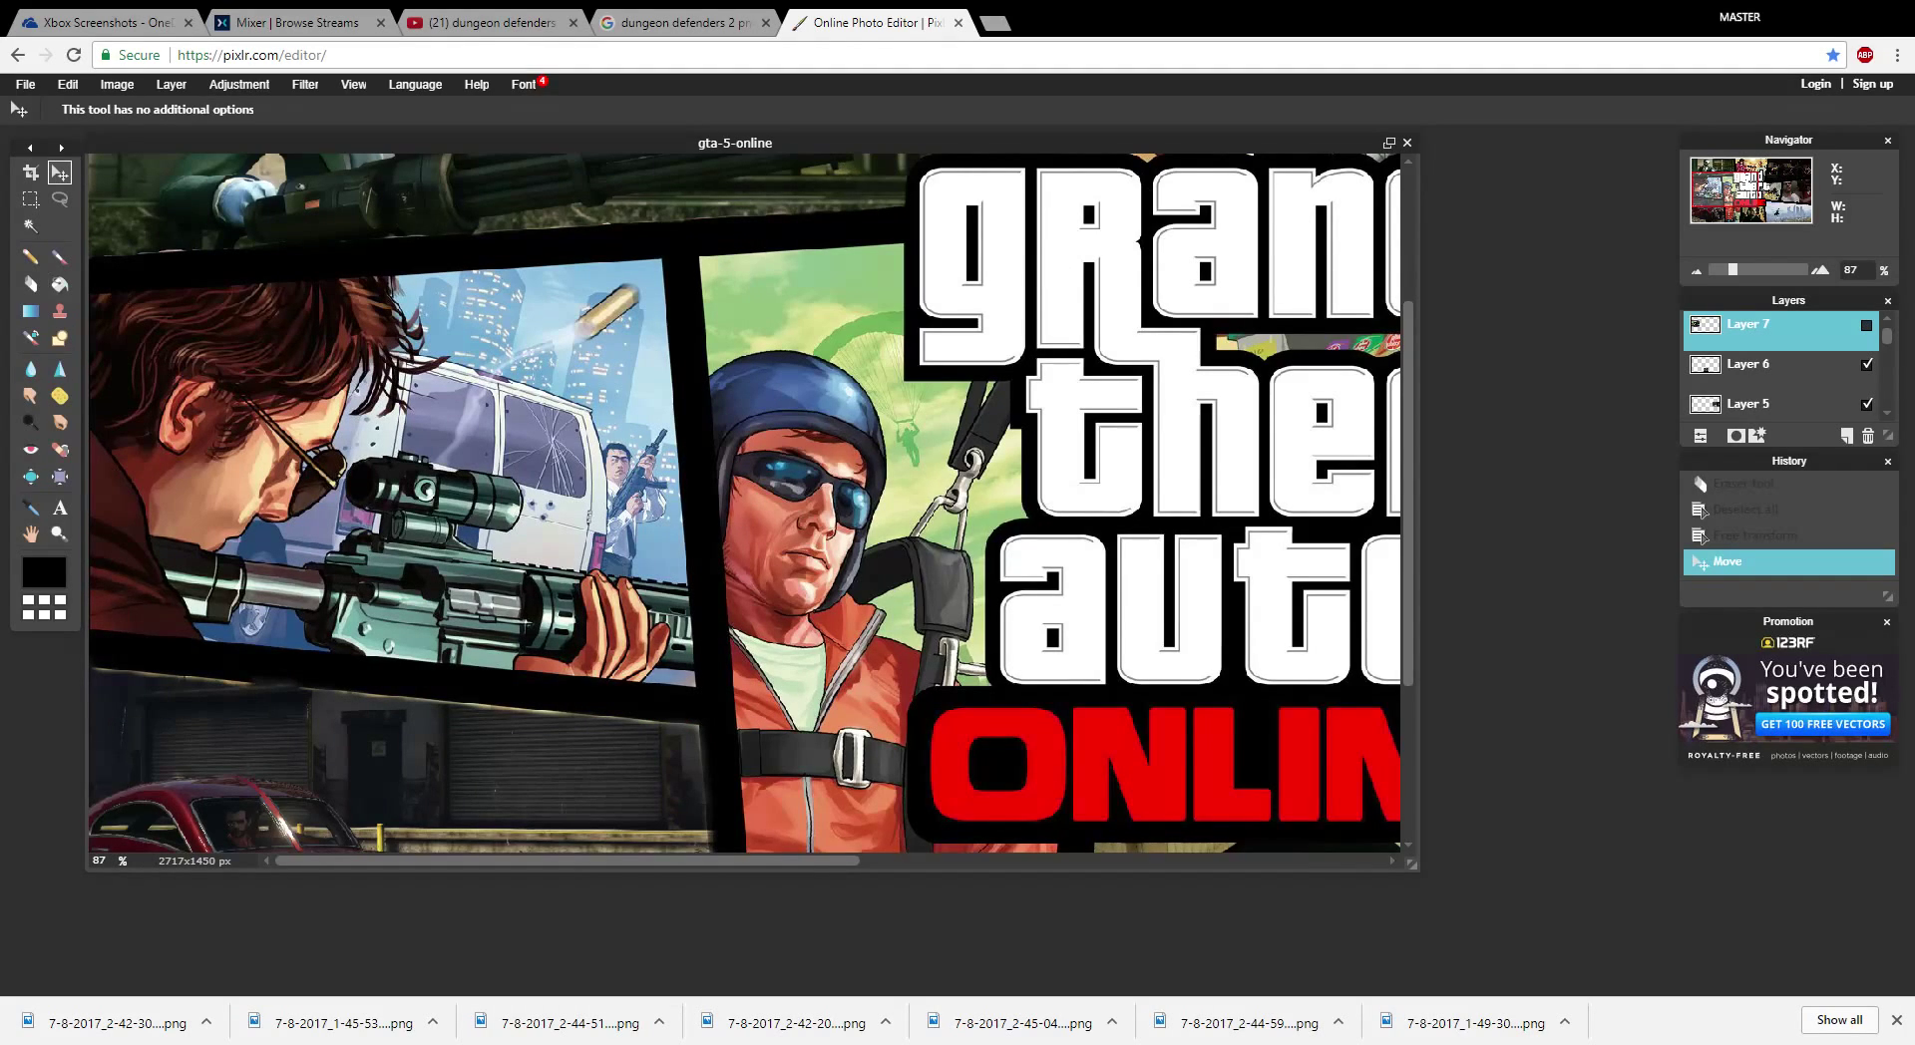
click(30, 283)
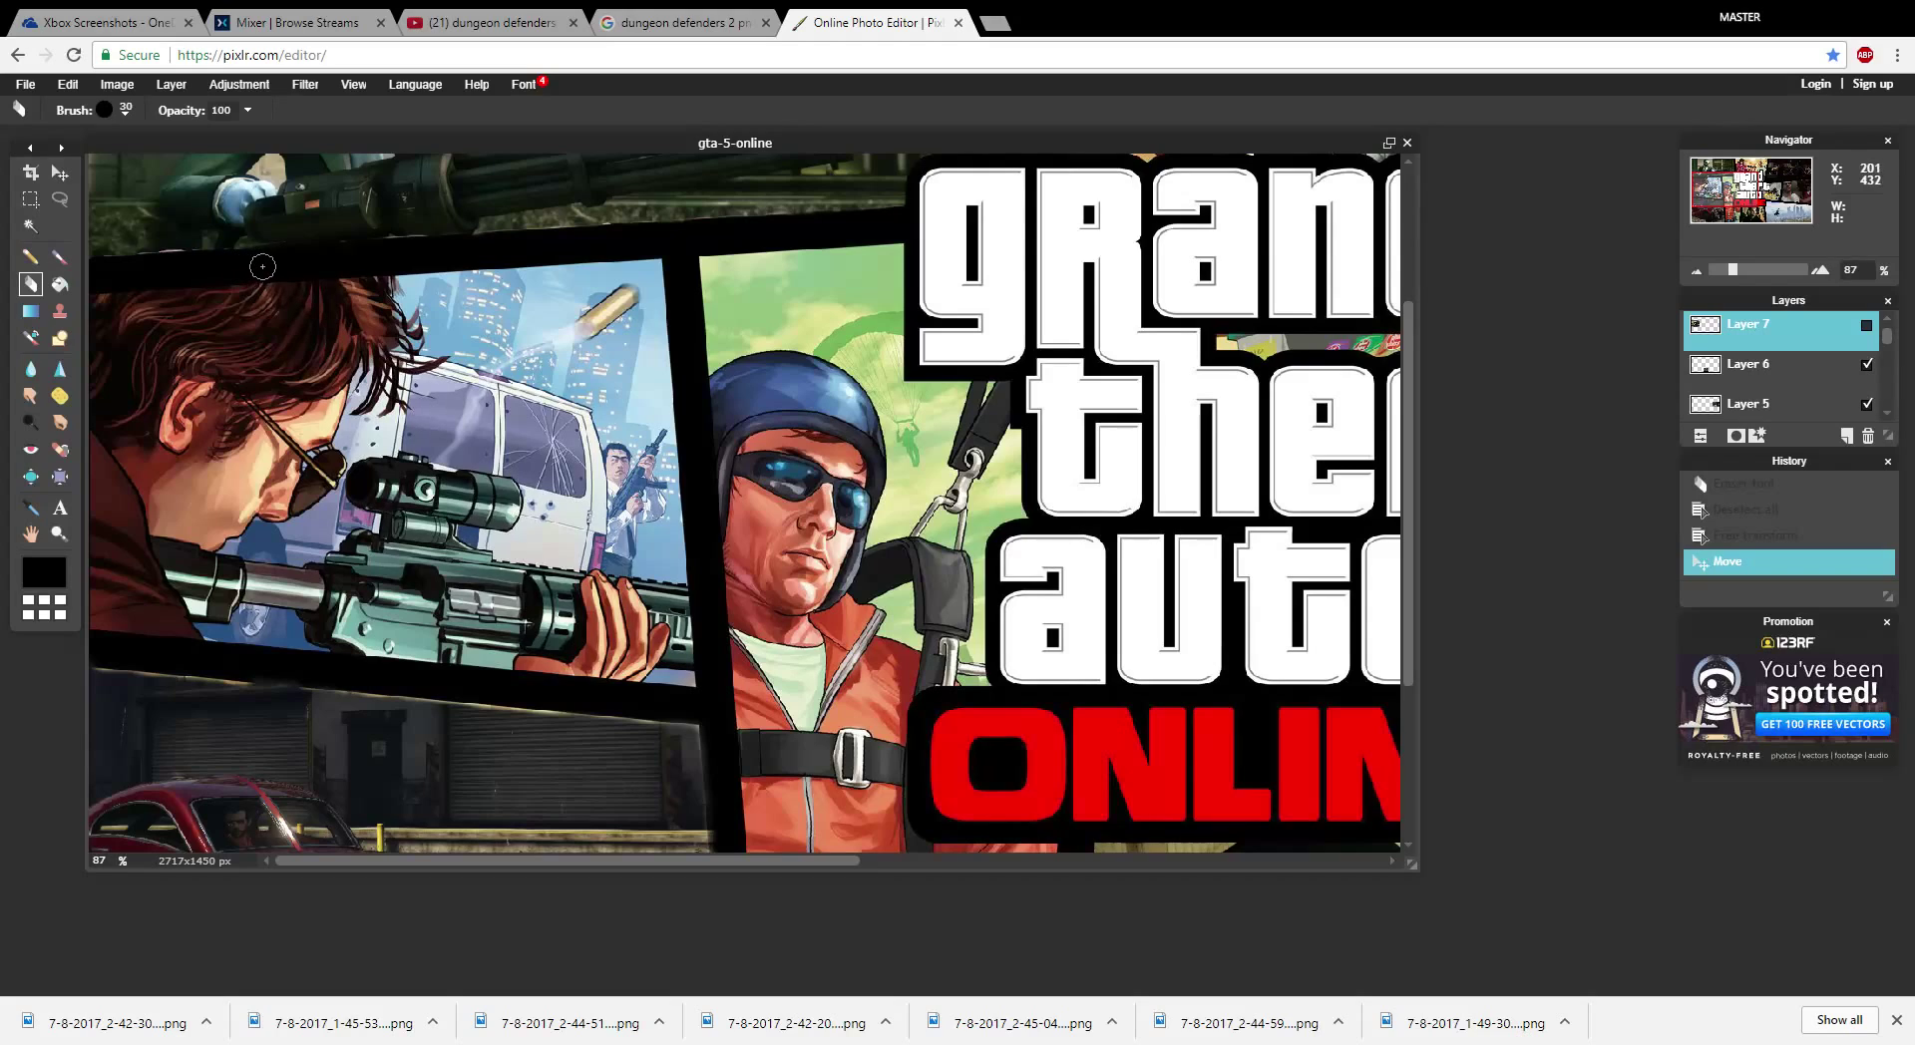
drag(329, 266, 347, 267)
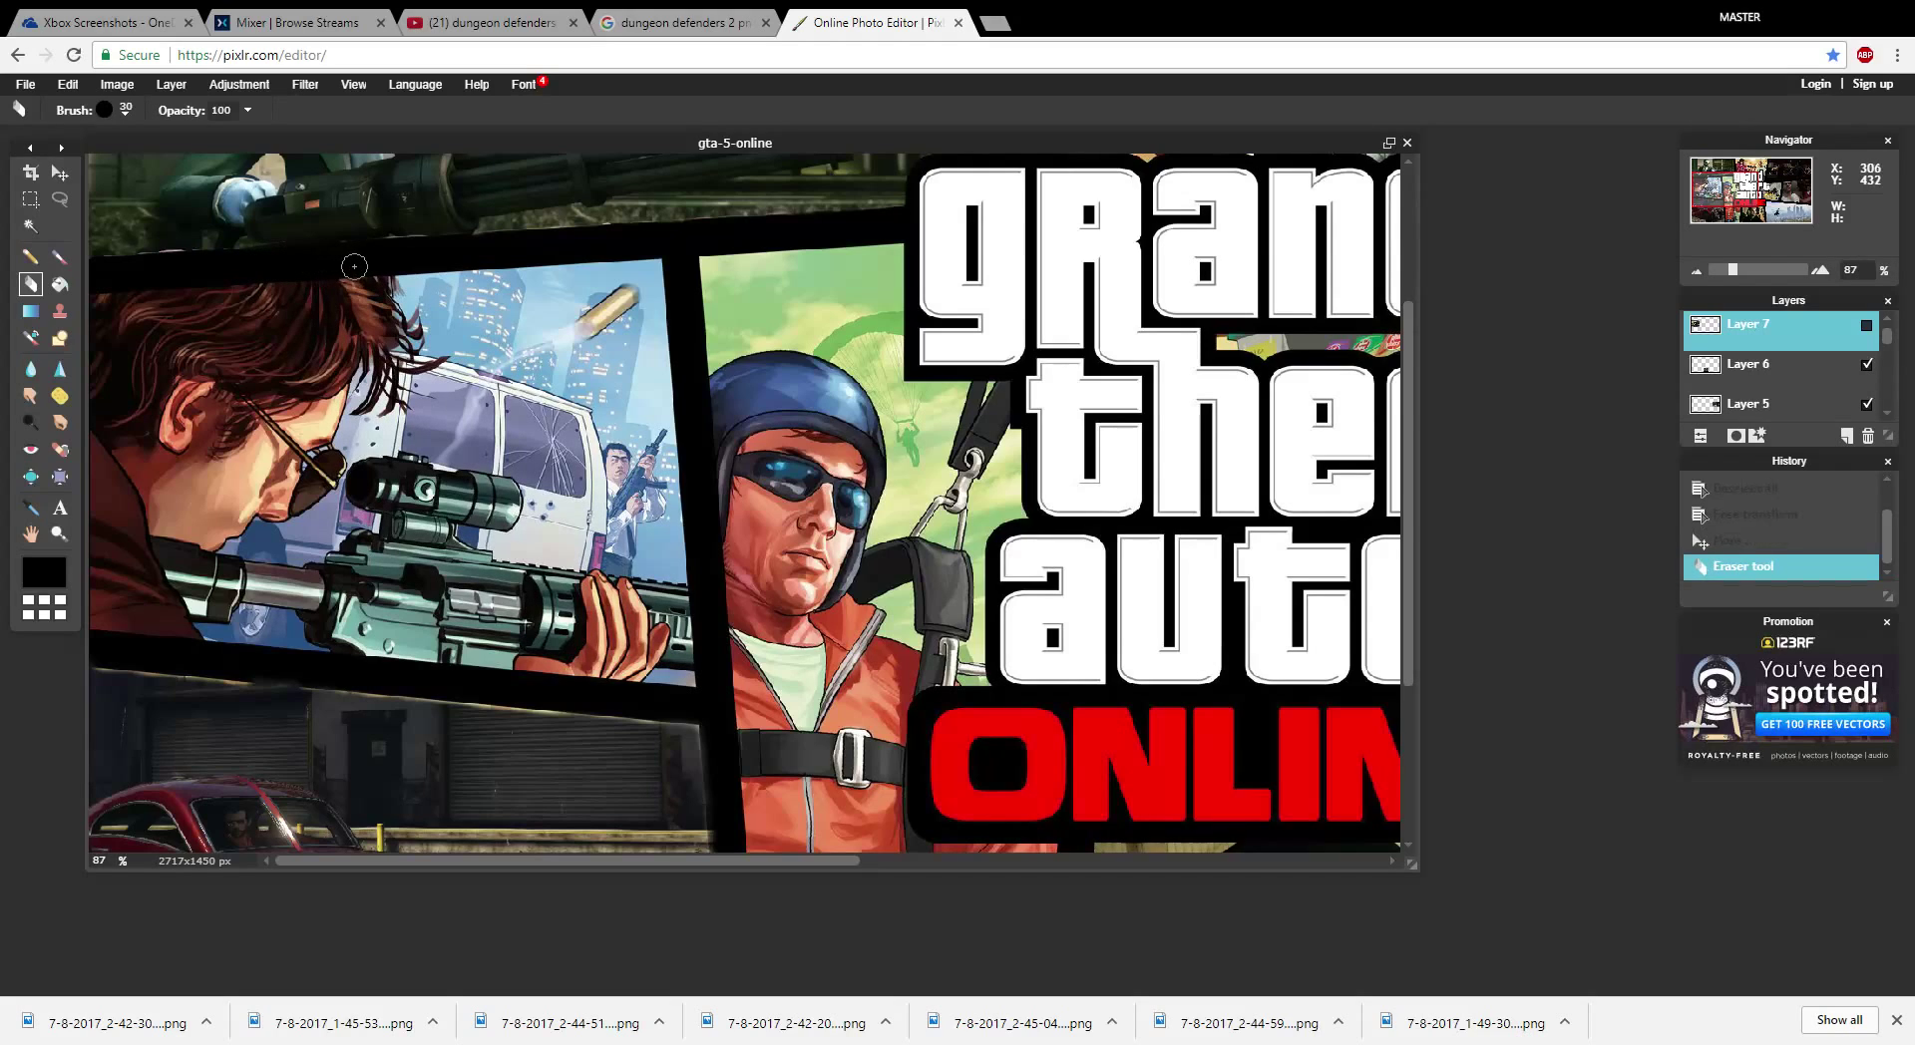
- Erase the hidden Layer 7 along the rest of the sniper panel's upper, right and lower black borders, and show the layer
scroll(856, 509, up, 5)
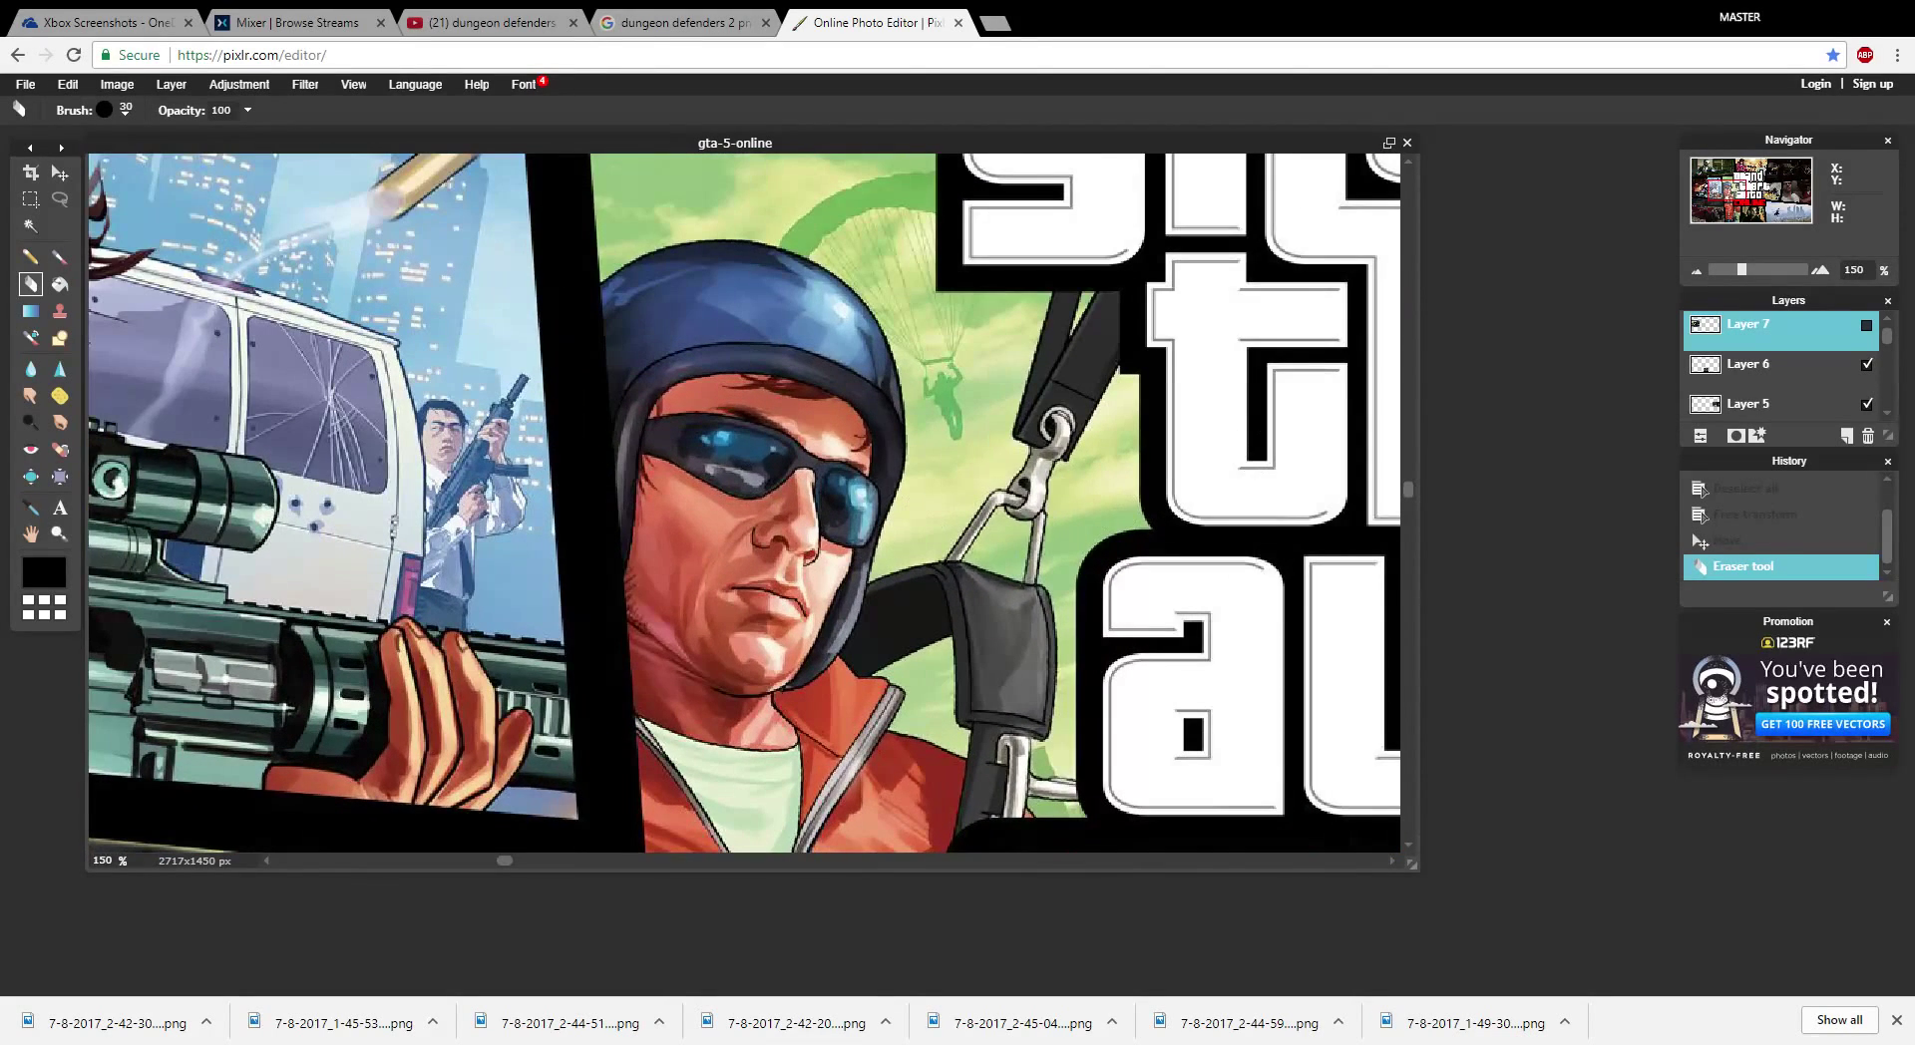
scroll(529, 433, left, 3)
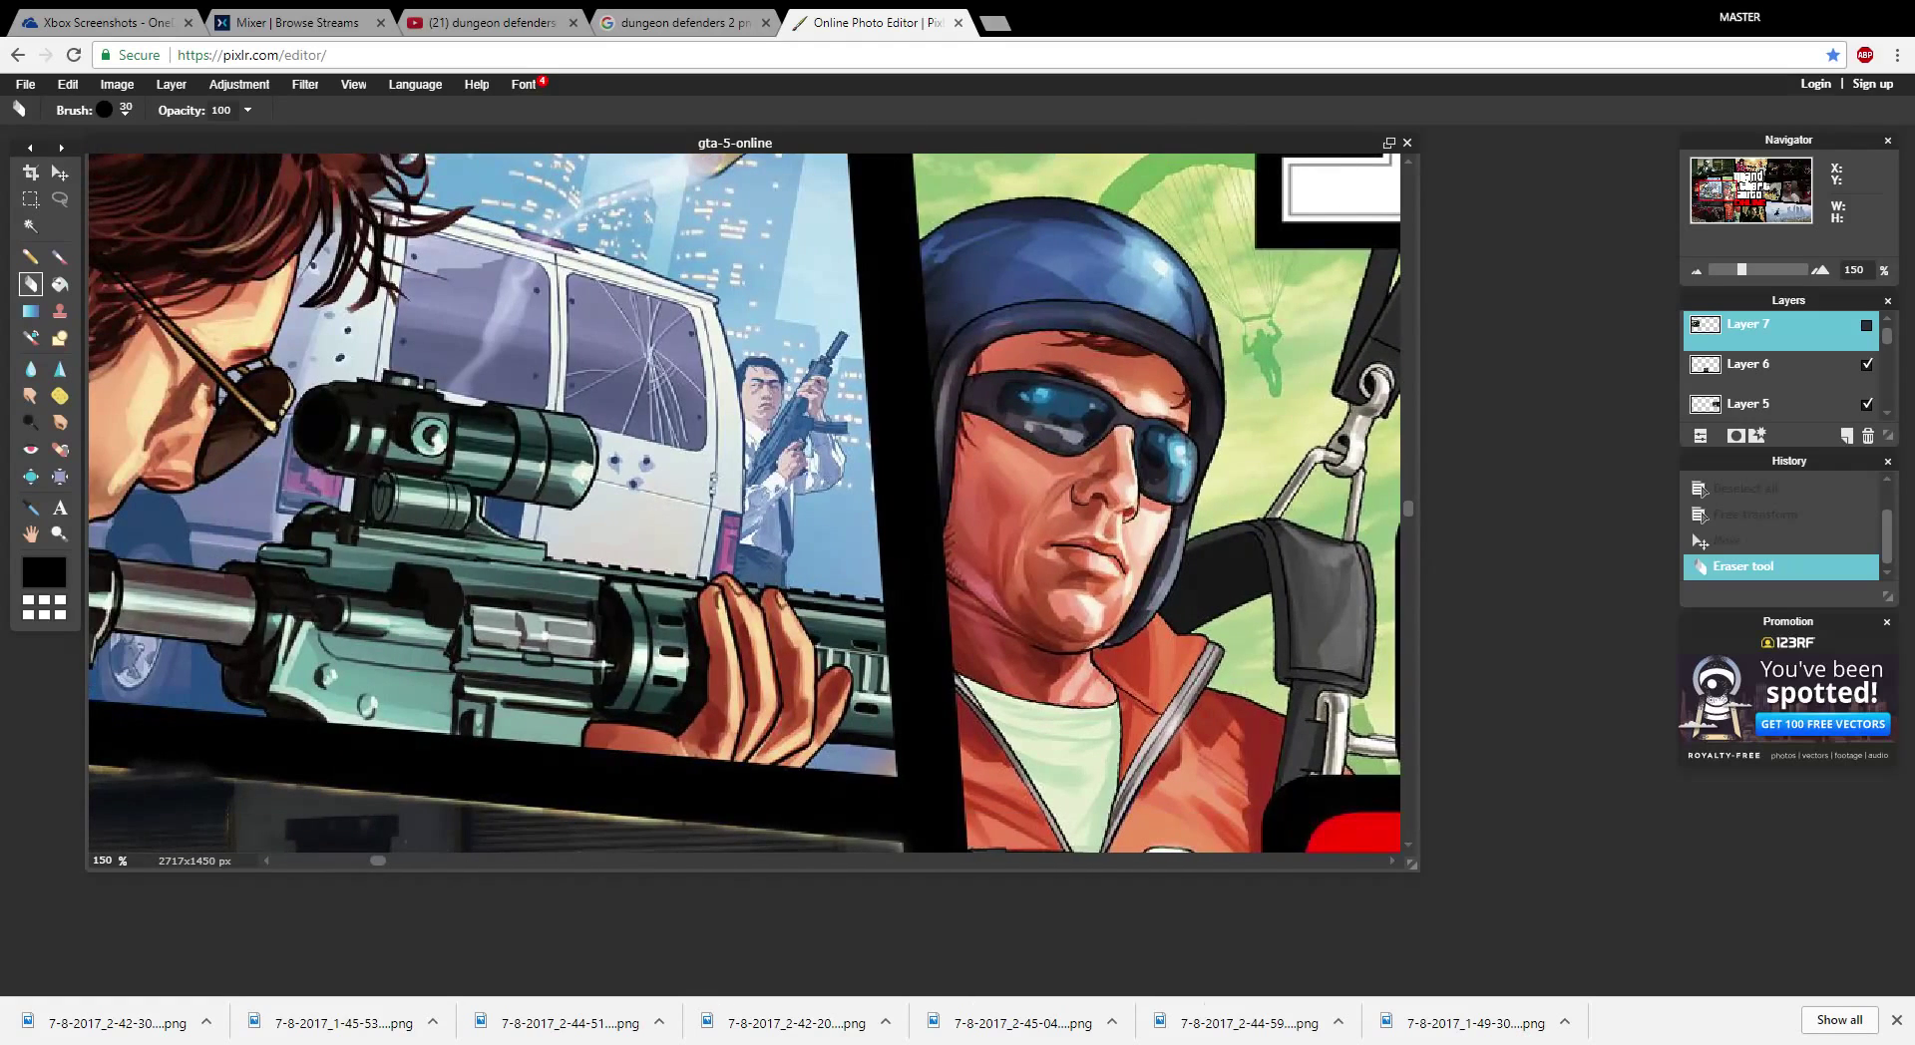
scroll(529, 433, down, 1)
scroll(778, 499, down, 1)
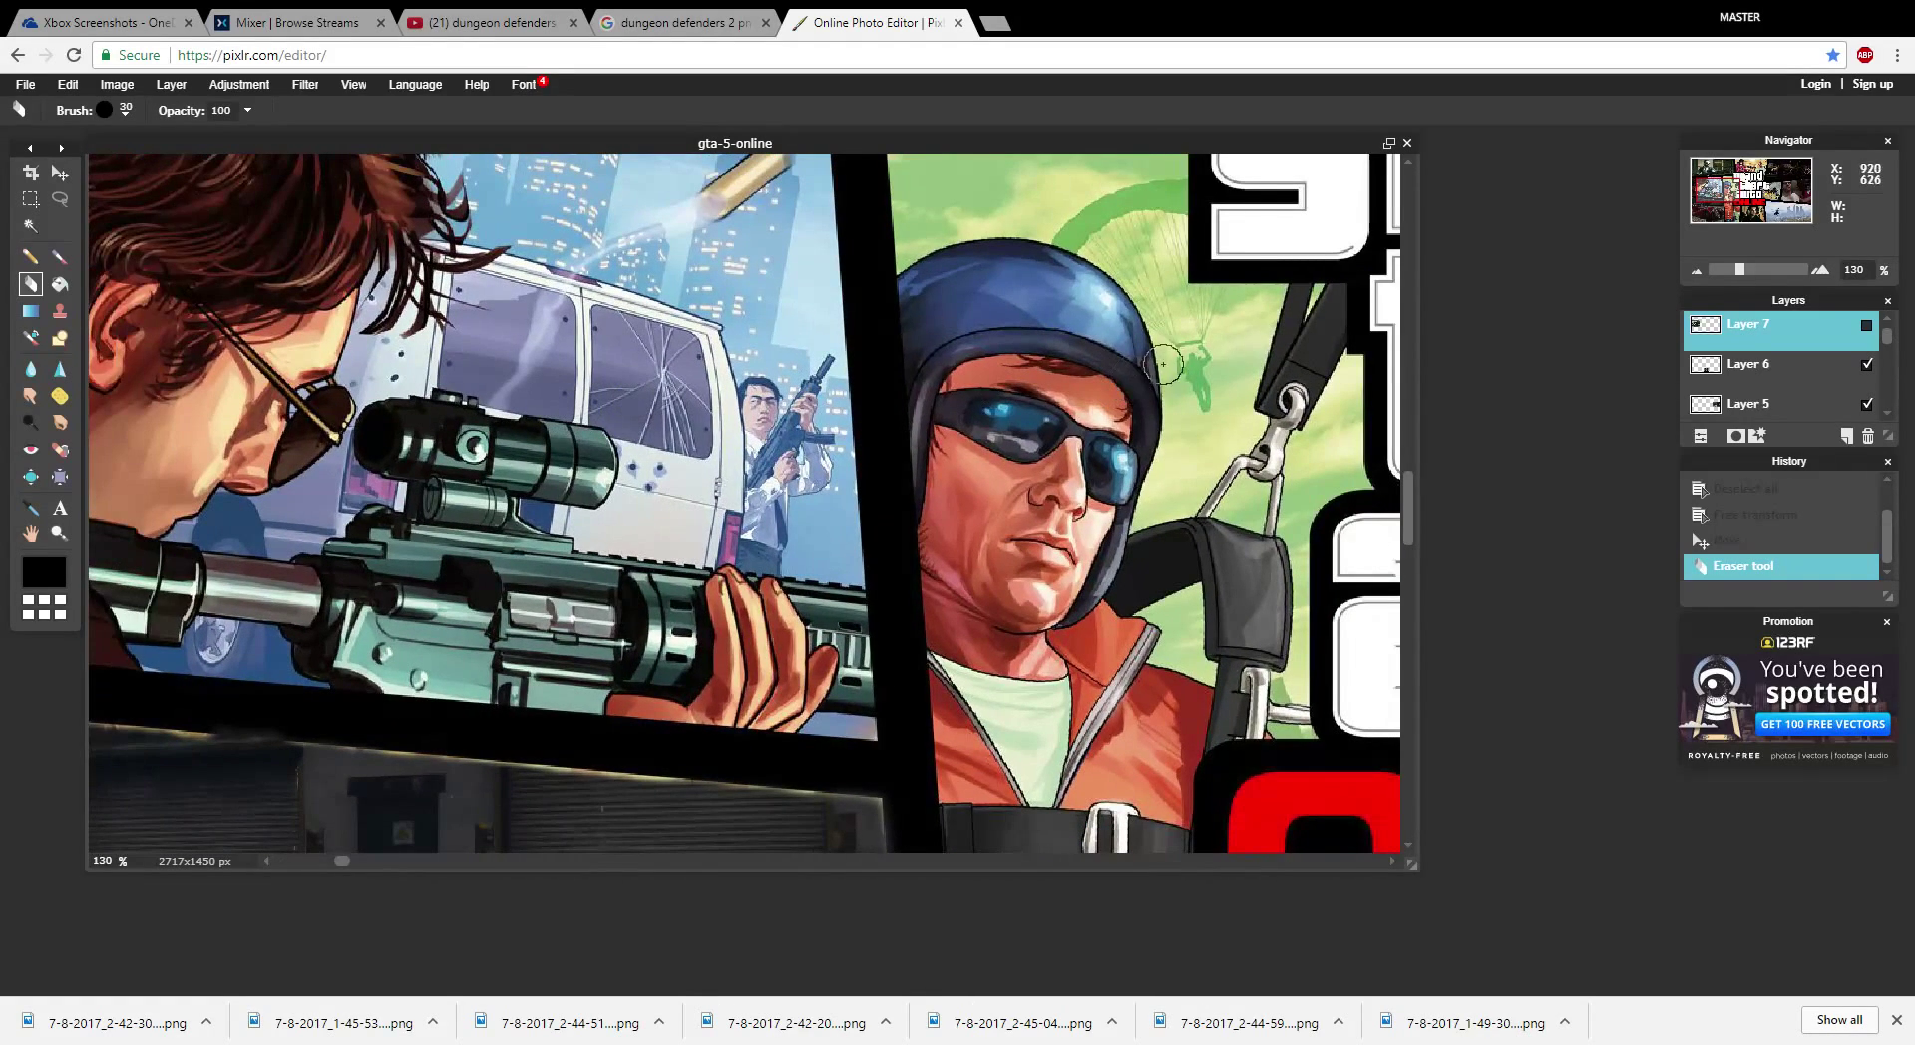
scroll(743, 503, up, 3)
scroll(743, 502, left, 3)
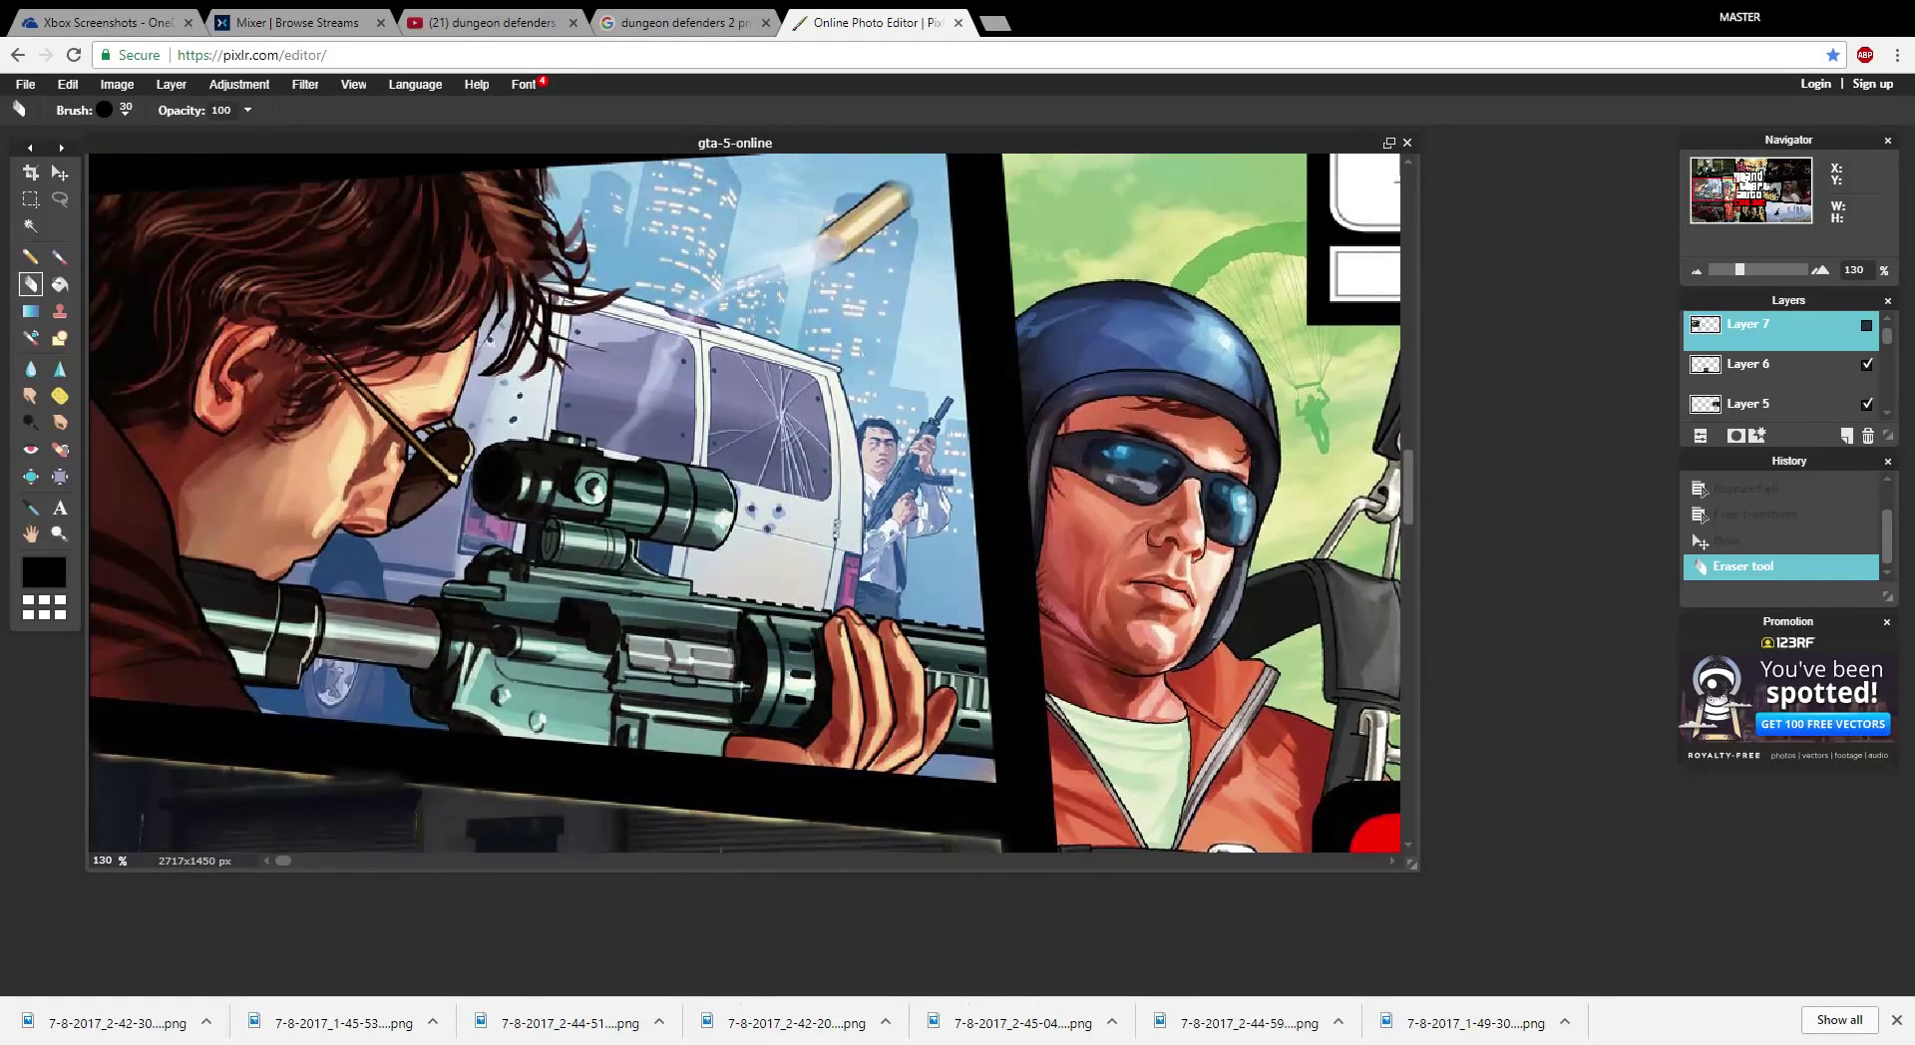
scroll(743, 503, down, 3)
scroll(743, 502, up, 3)
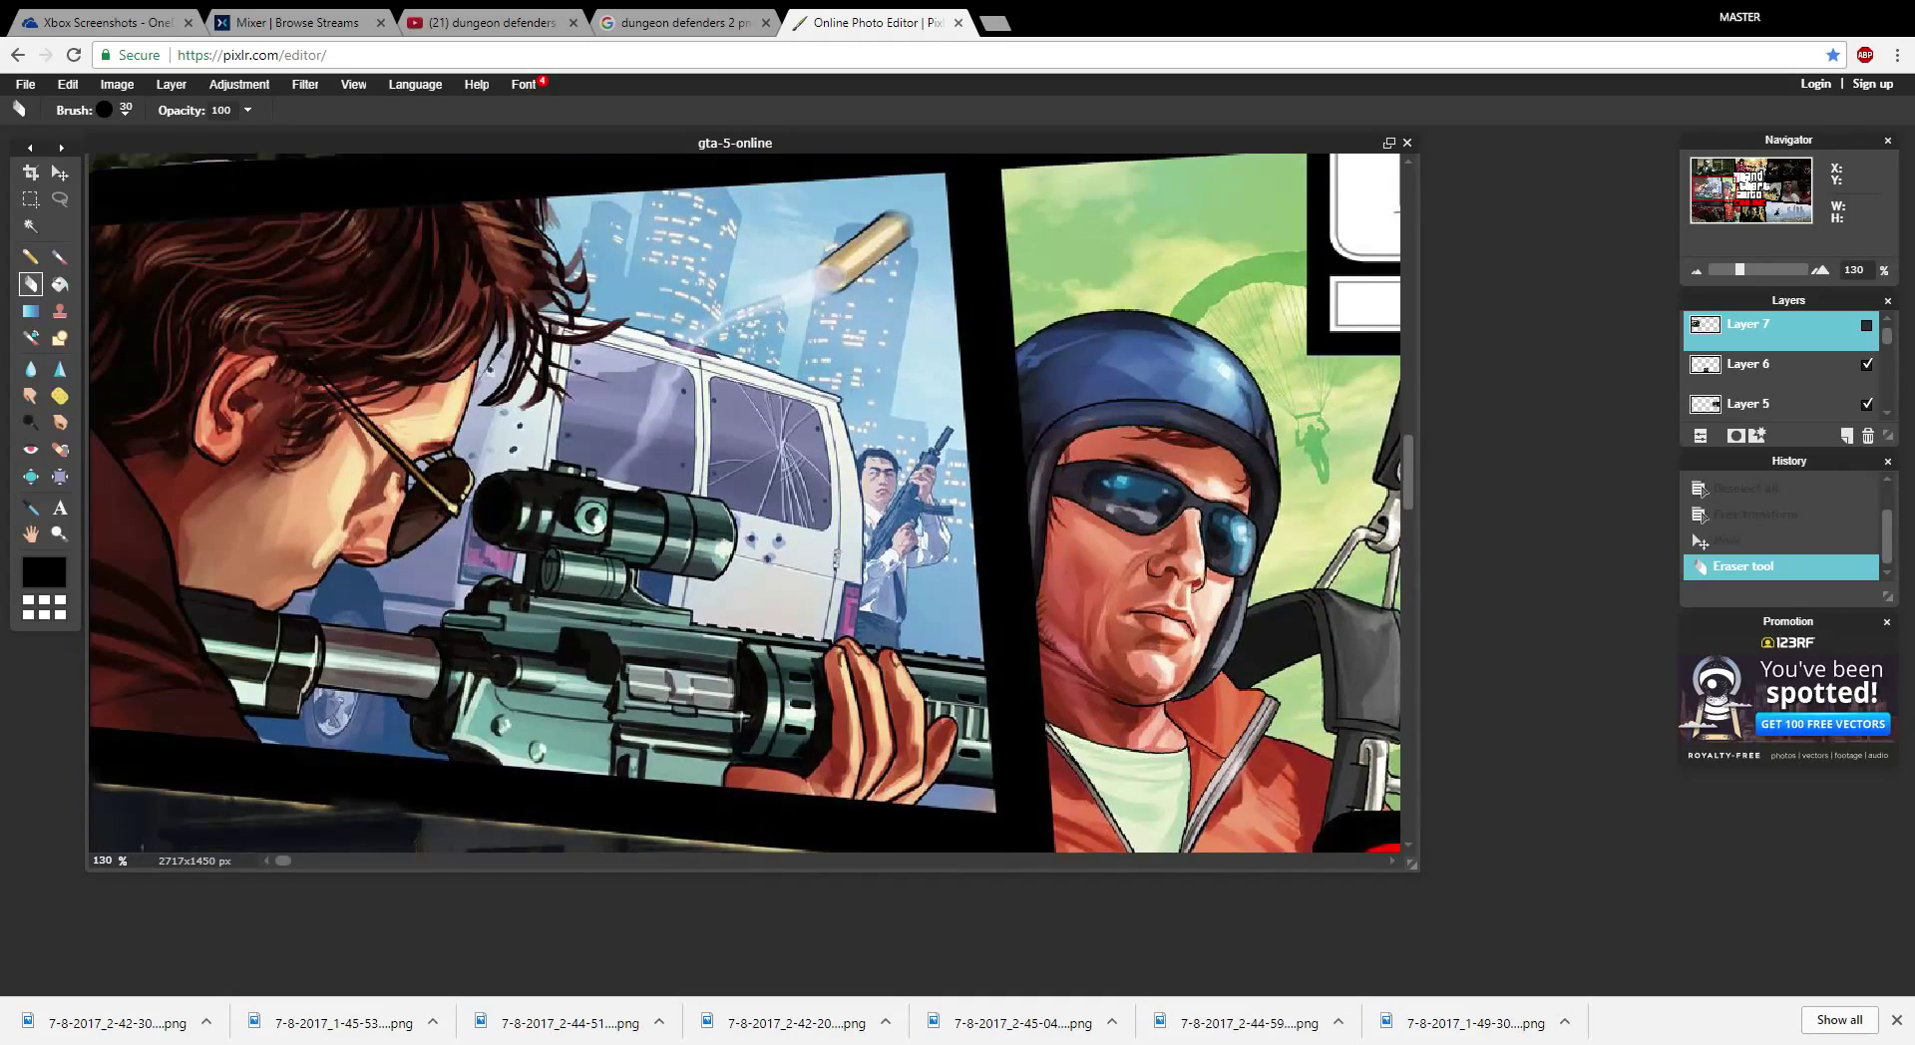
scroll(743, 503, down, 2)
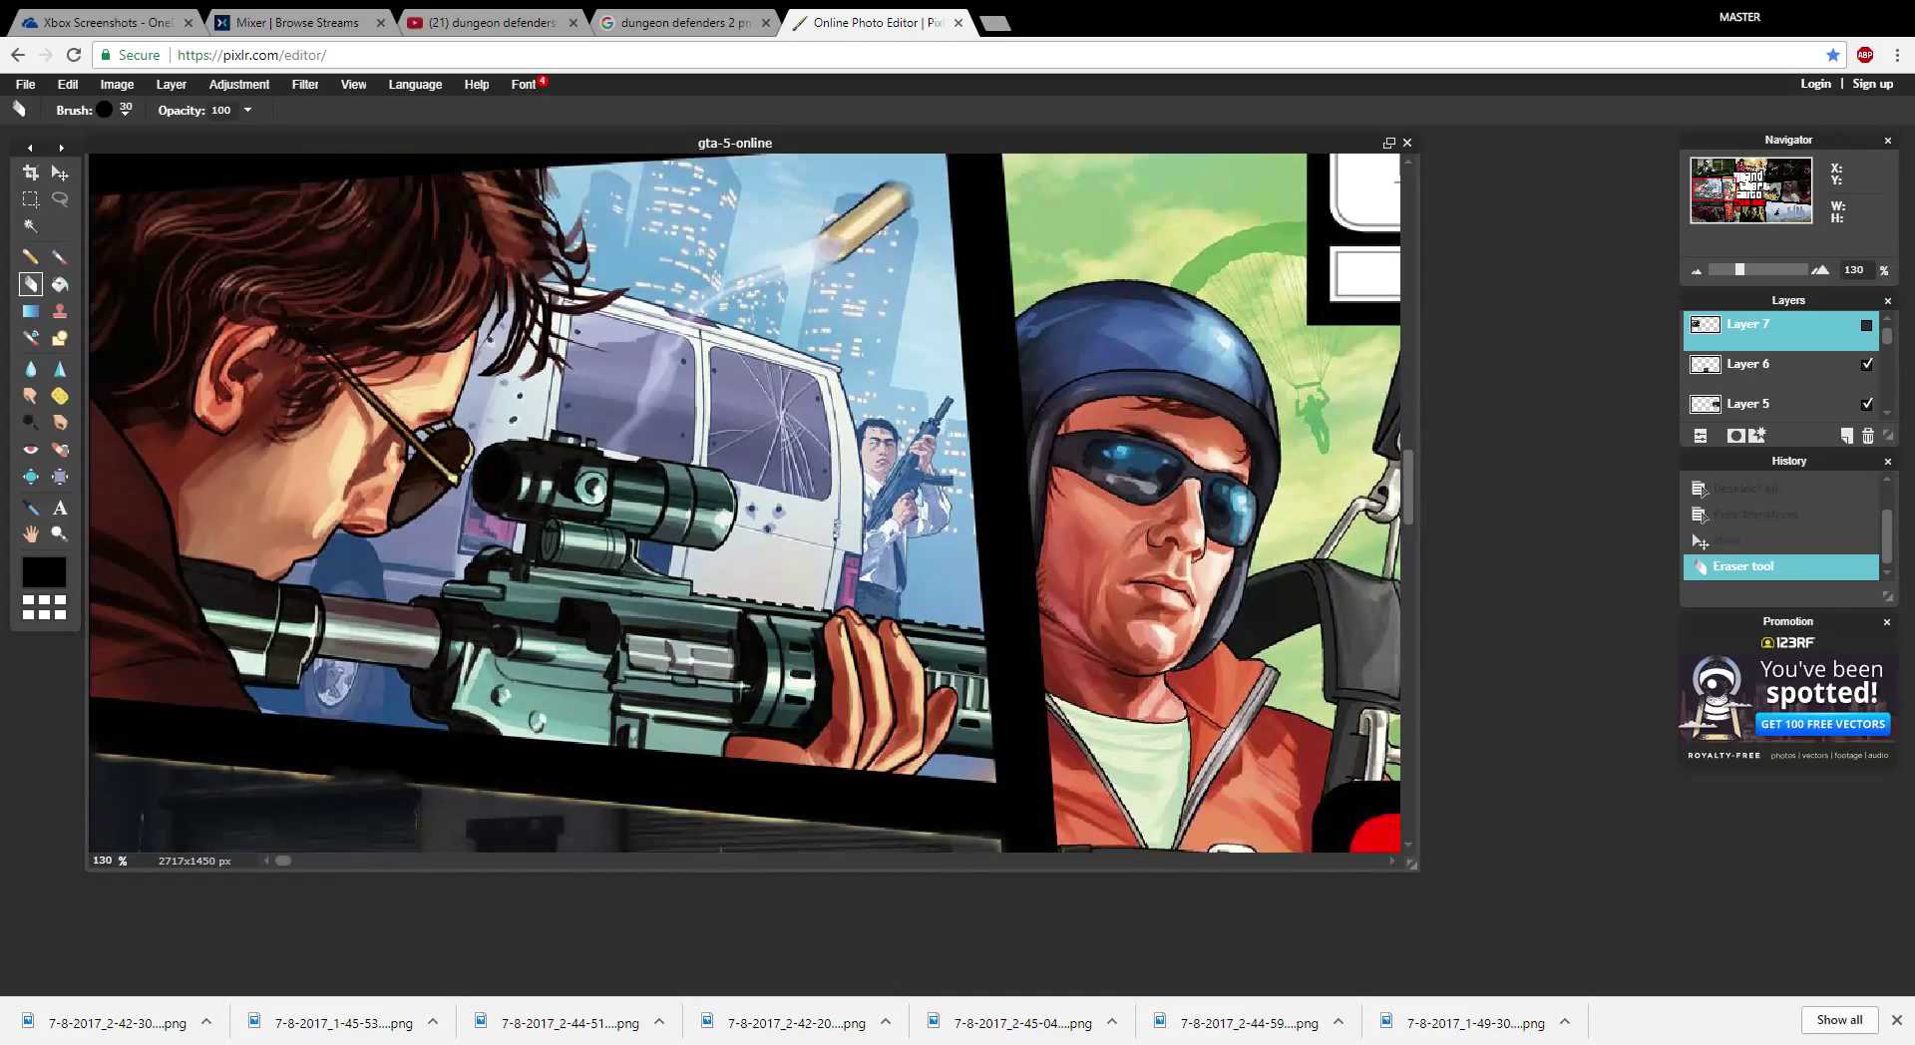
scroll(743, 502, up, 1)
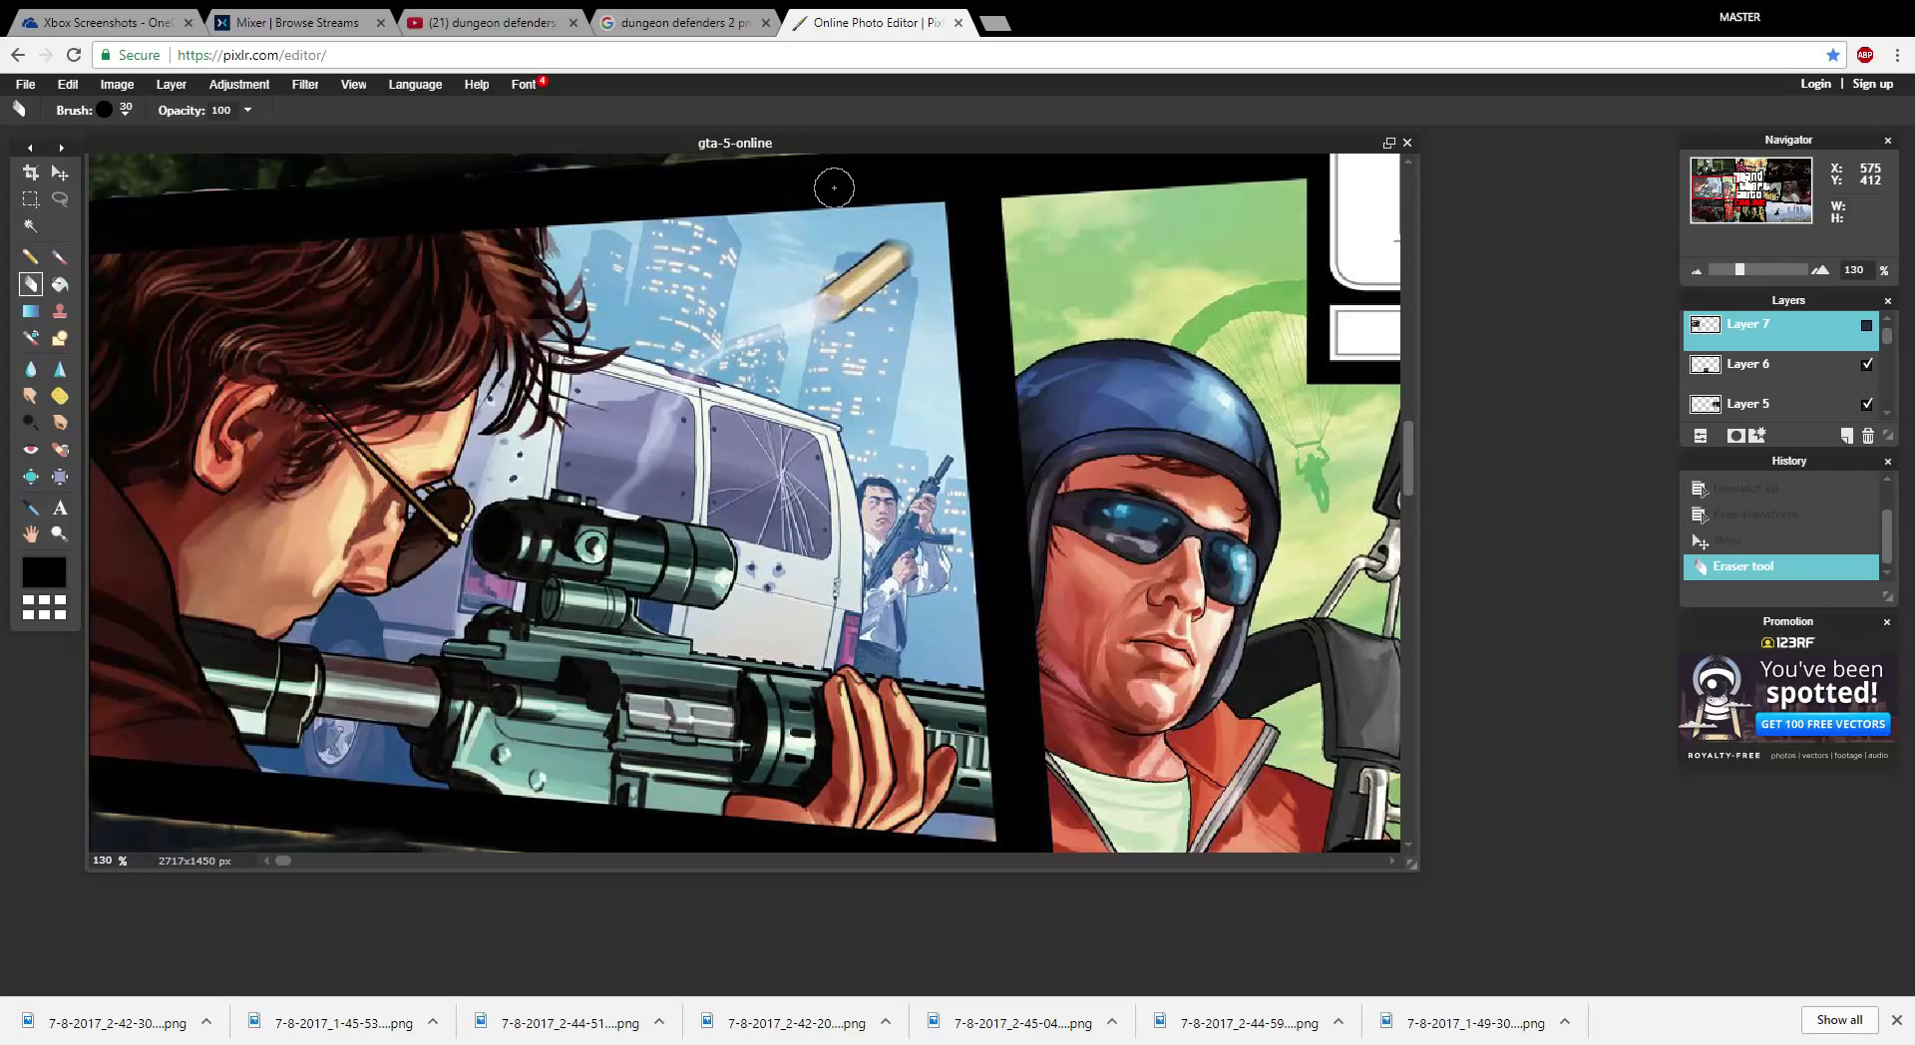
click(964, 180)
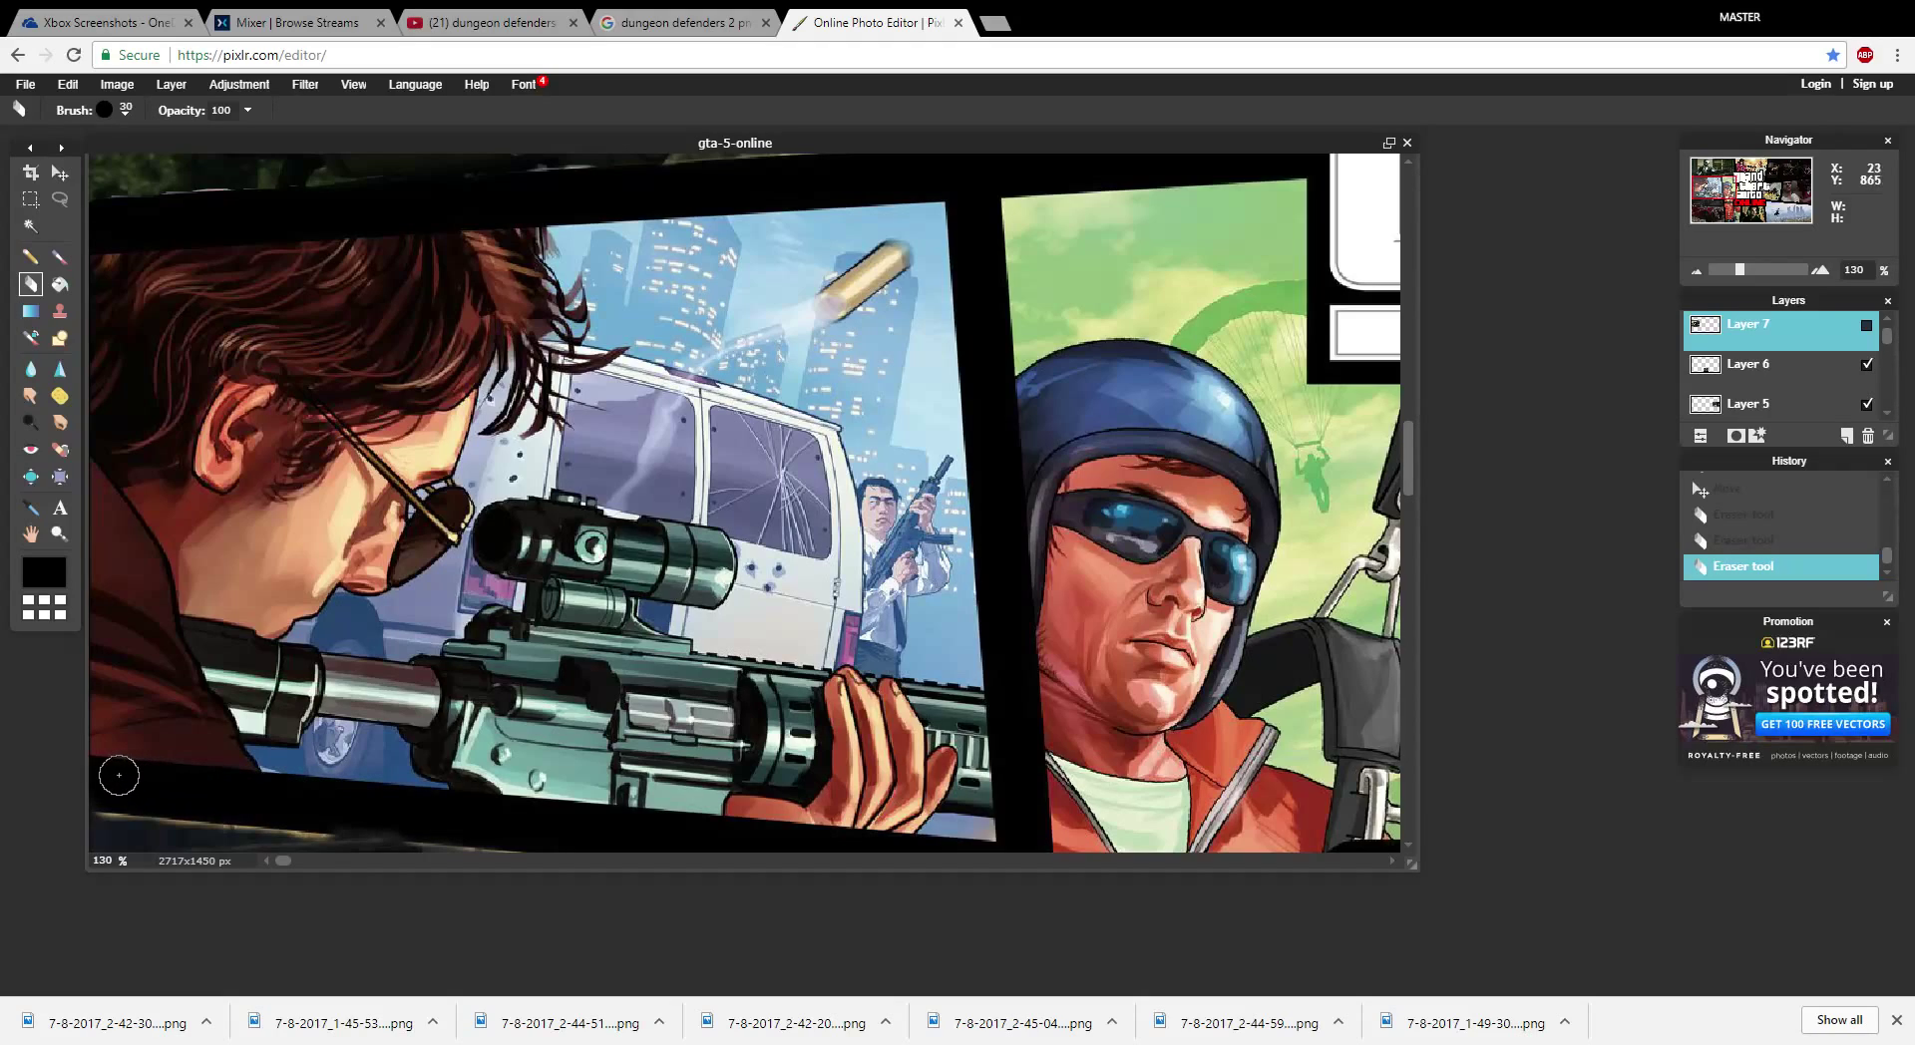
mouse_move(77, 774)
mouse_down()
mouse_move(128, 756)
mouse_move(279, 794)
mouse_move(261, 795)
mouse_up()
click(1866, 325)
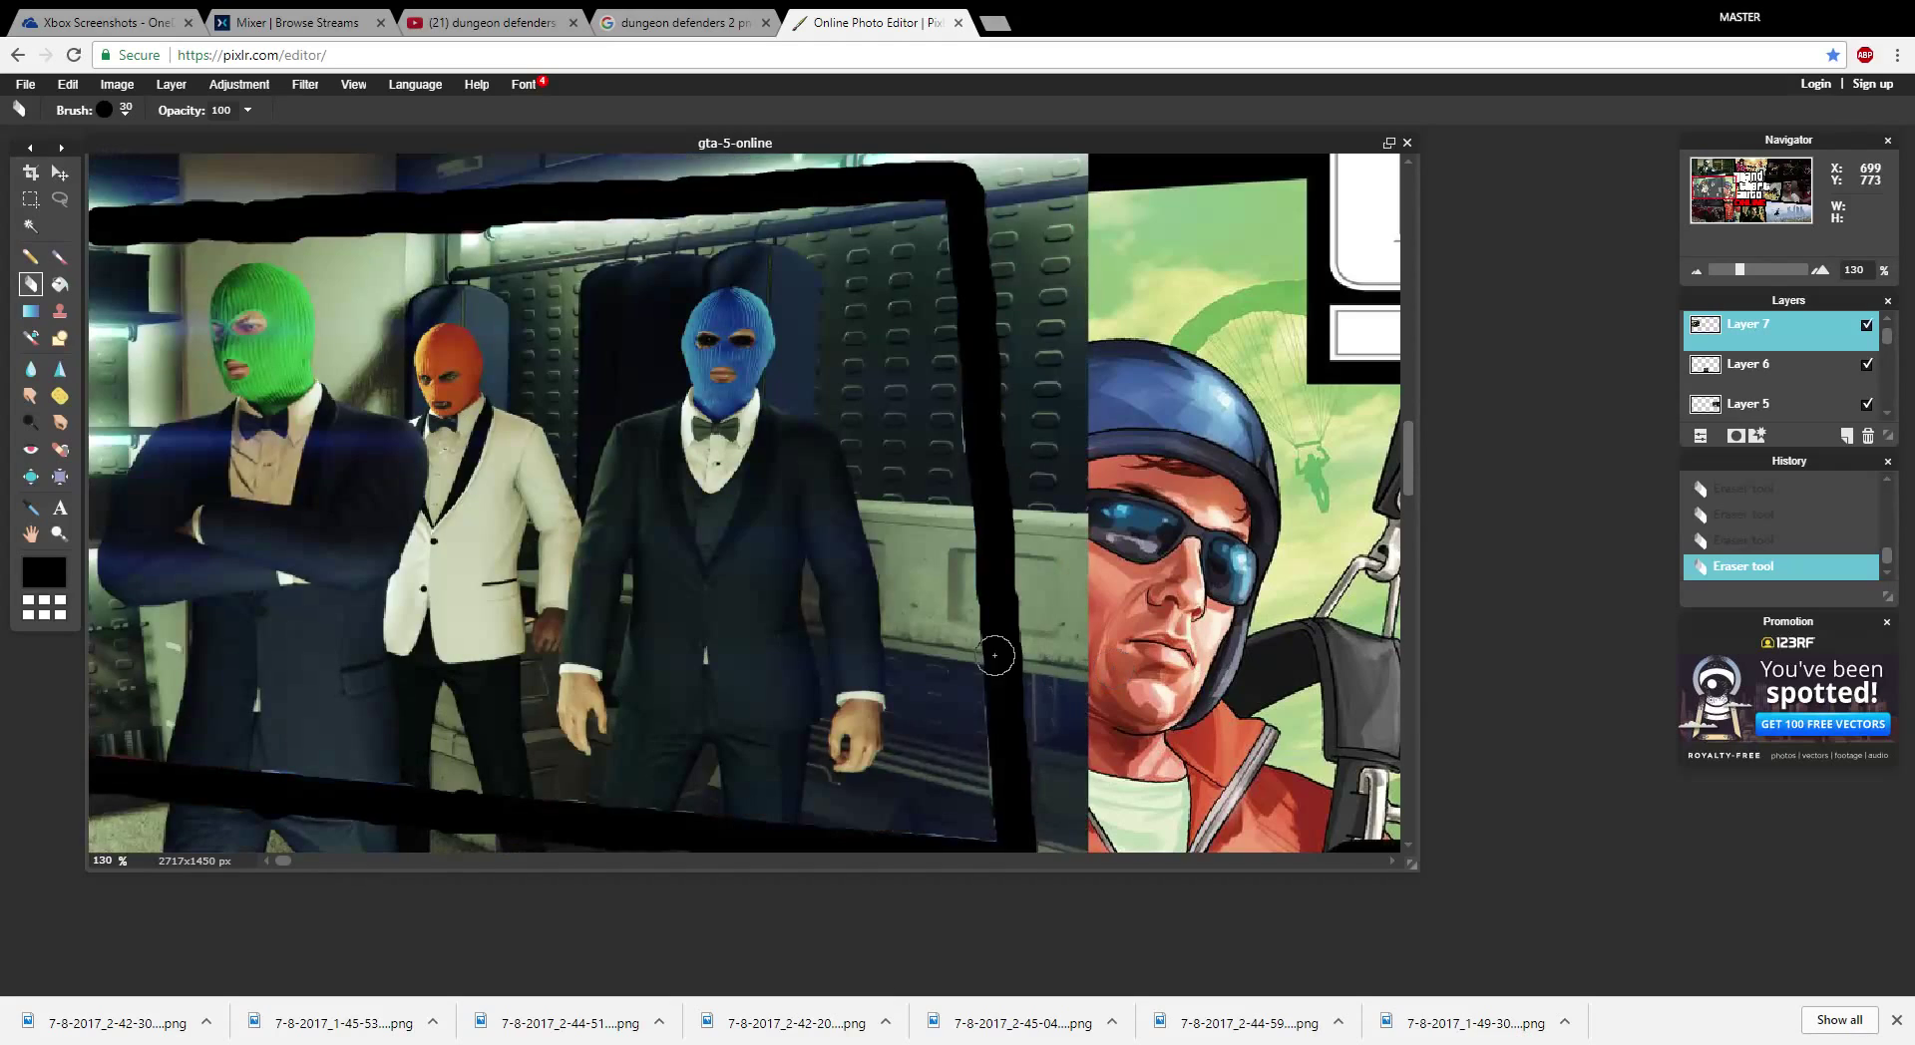
- Set the eraser brush to 100 px and erase everything on Layer 7 outside the erased panel outline
scroll(995, 655, down, 2)
scroll(990, 637, down, 1)
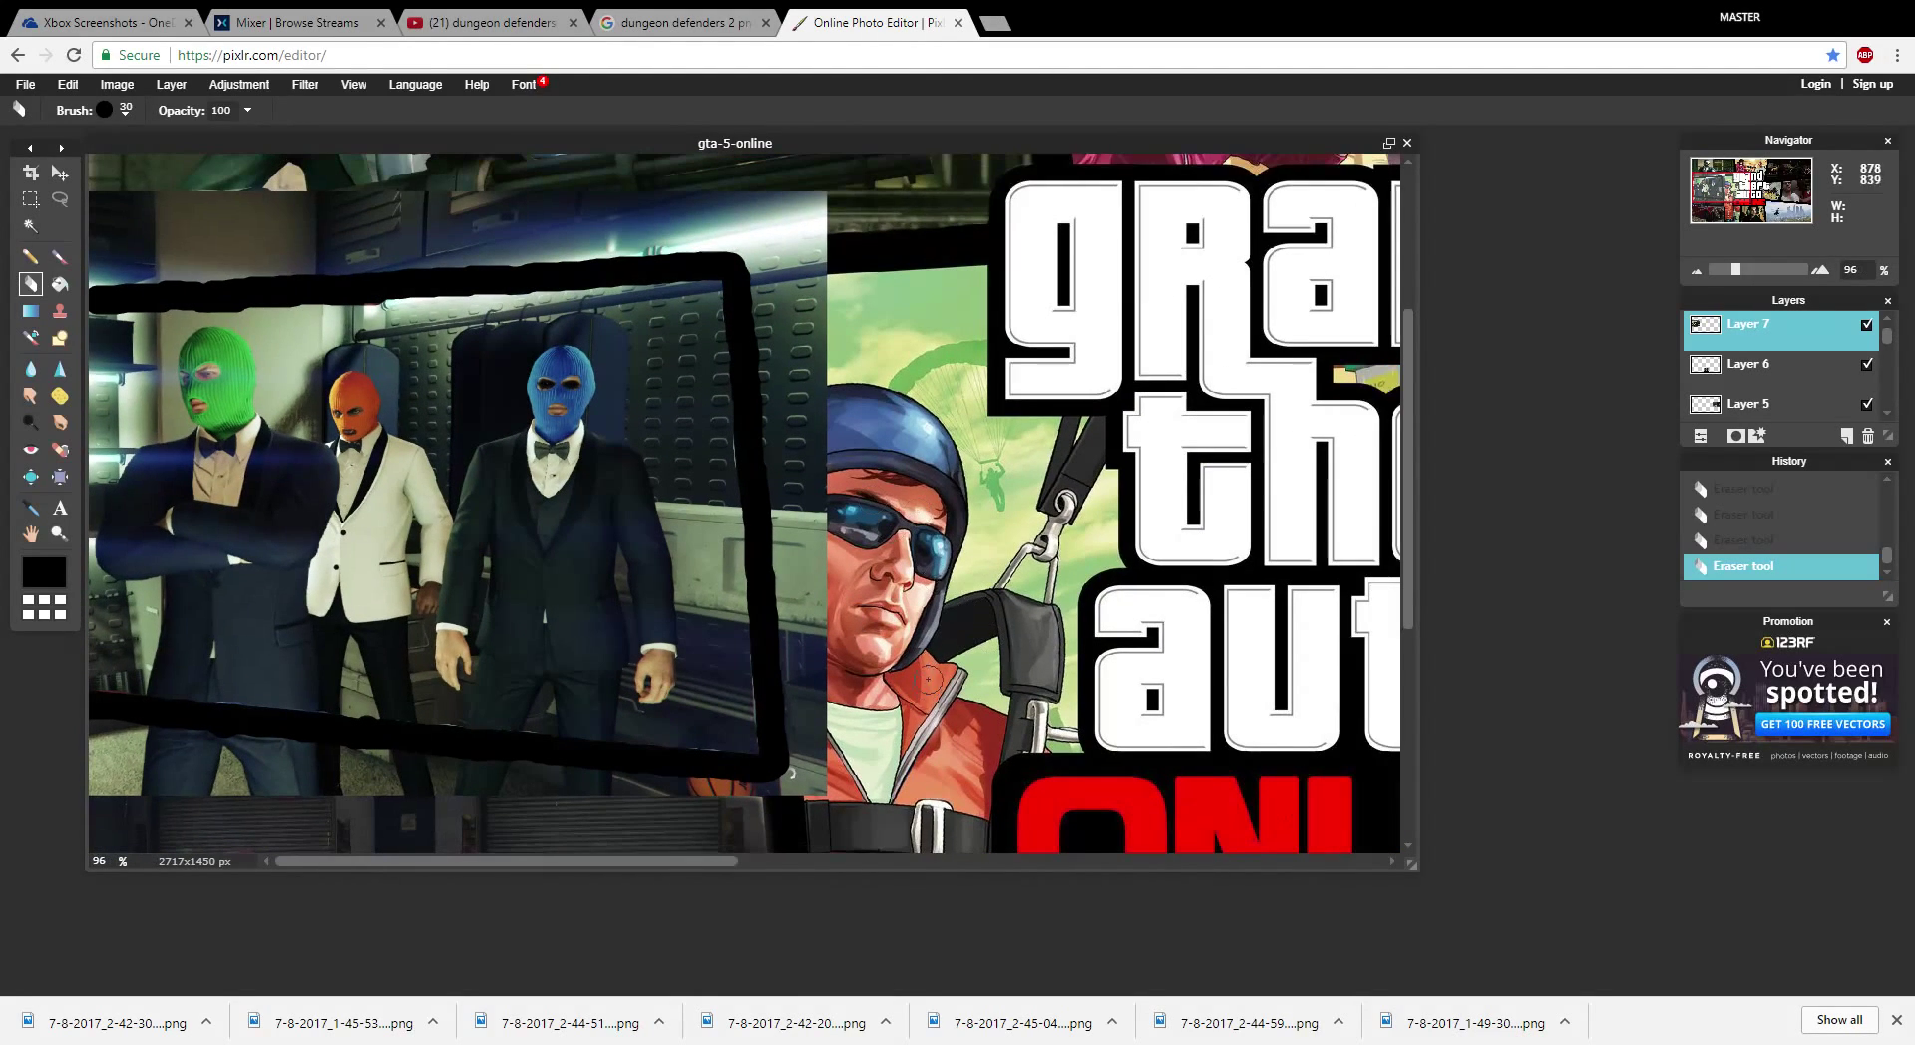
scroll(917, 629, down, 1)
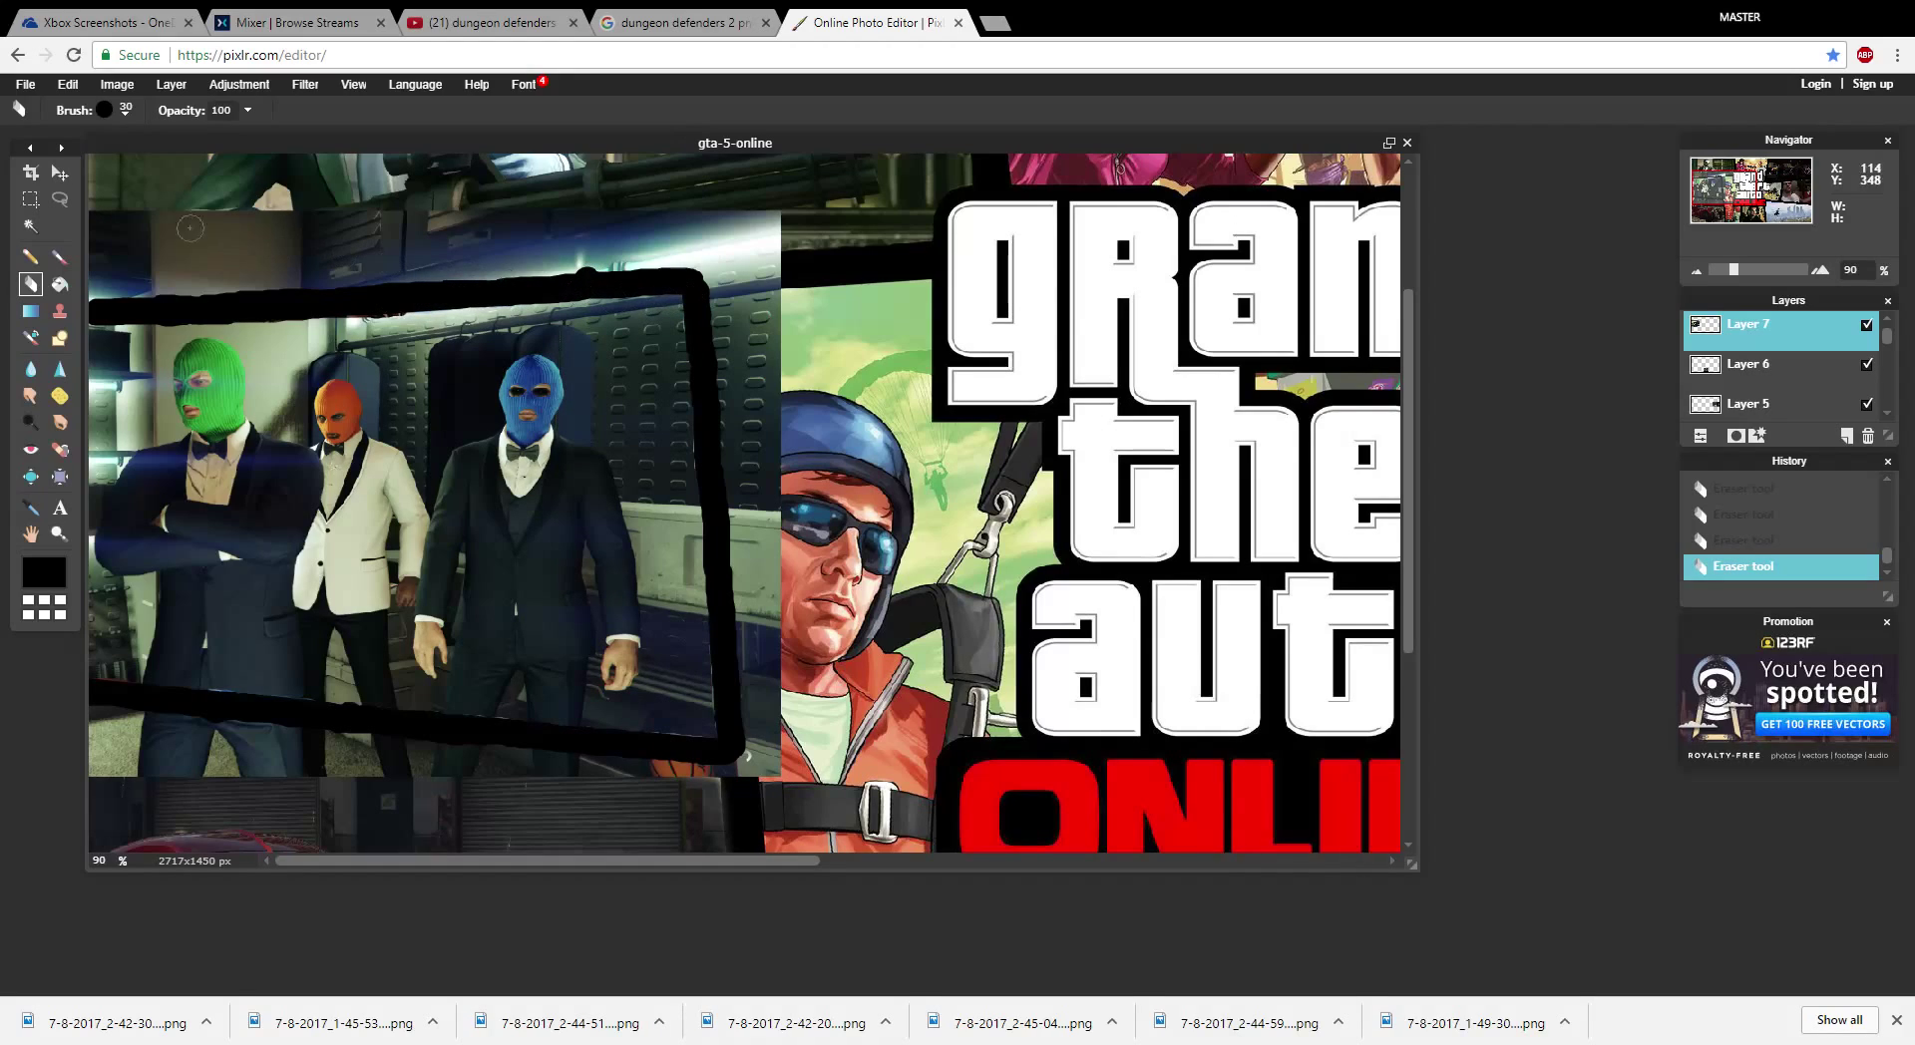
click(126, 110)
click(391, 154)
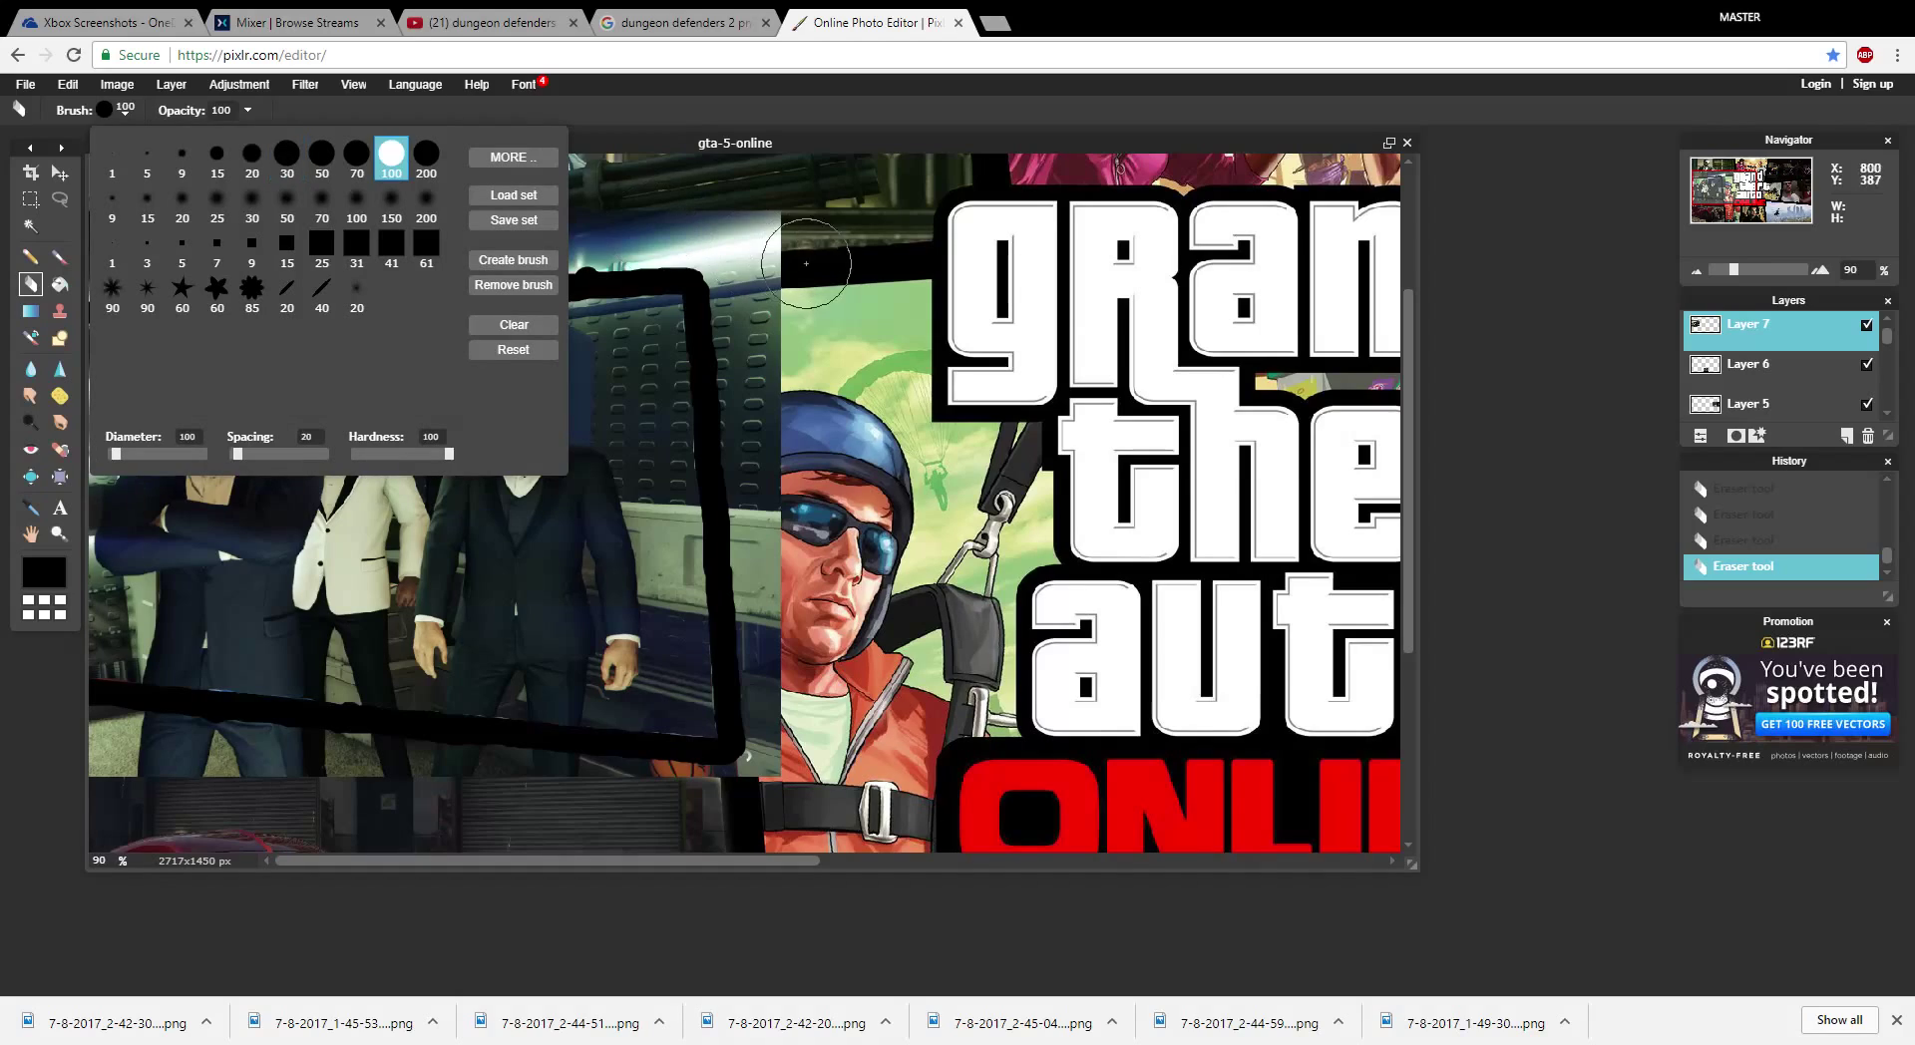
mouse_move(736, 256)
mouse_down()
mouse_move(646, 233)
mouse_move(91, 259)
mouse_move(104, 230)
mouse_move(175, 216)
mouse_move(767, 225)
mouse_move(740, 321)
mouse_move(782, 718)
mouse_move(761, 788)
mouse_move(547, 796)
mouse_move(83, 731)
mouse_move(89, 758)
mouse_move(720, 812)
mouse_move(846, 700)
mouse_up()
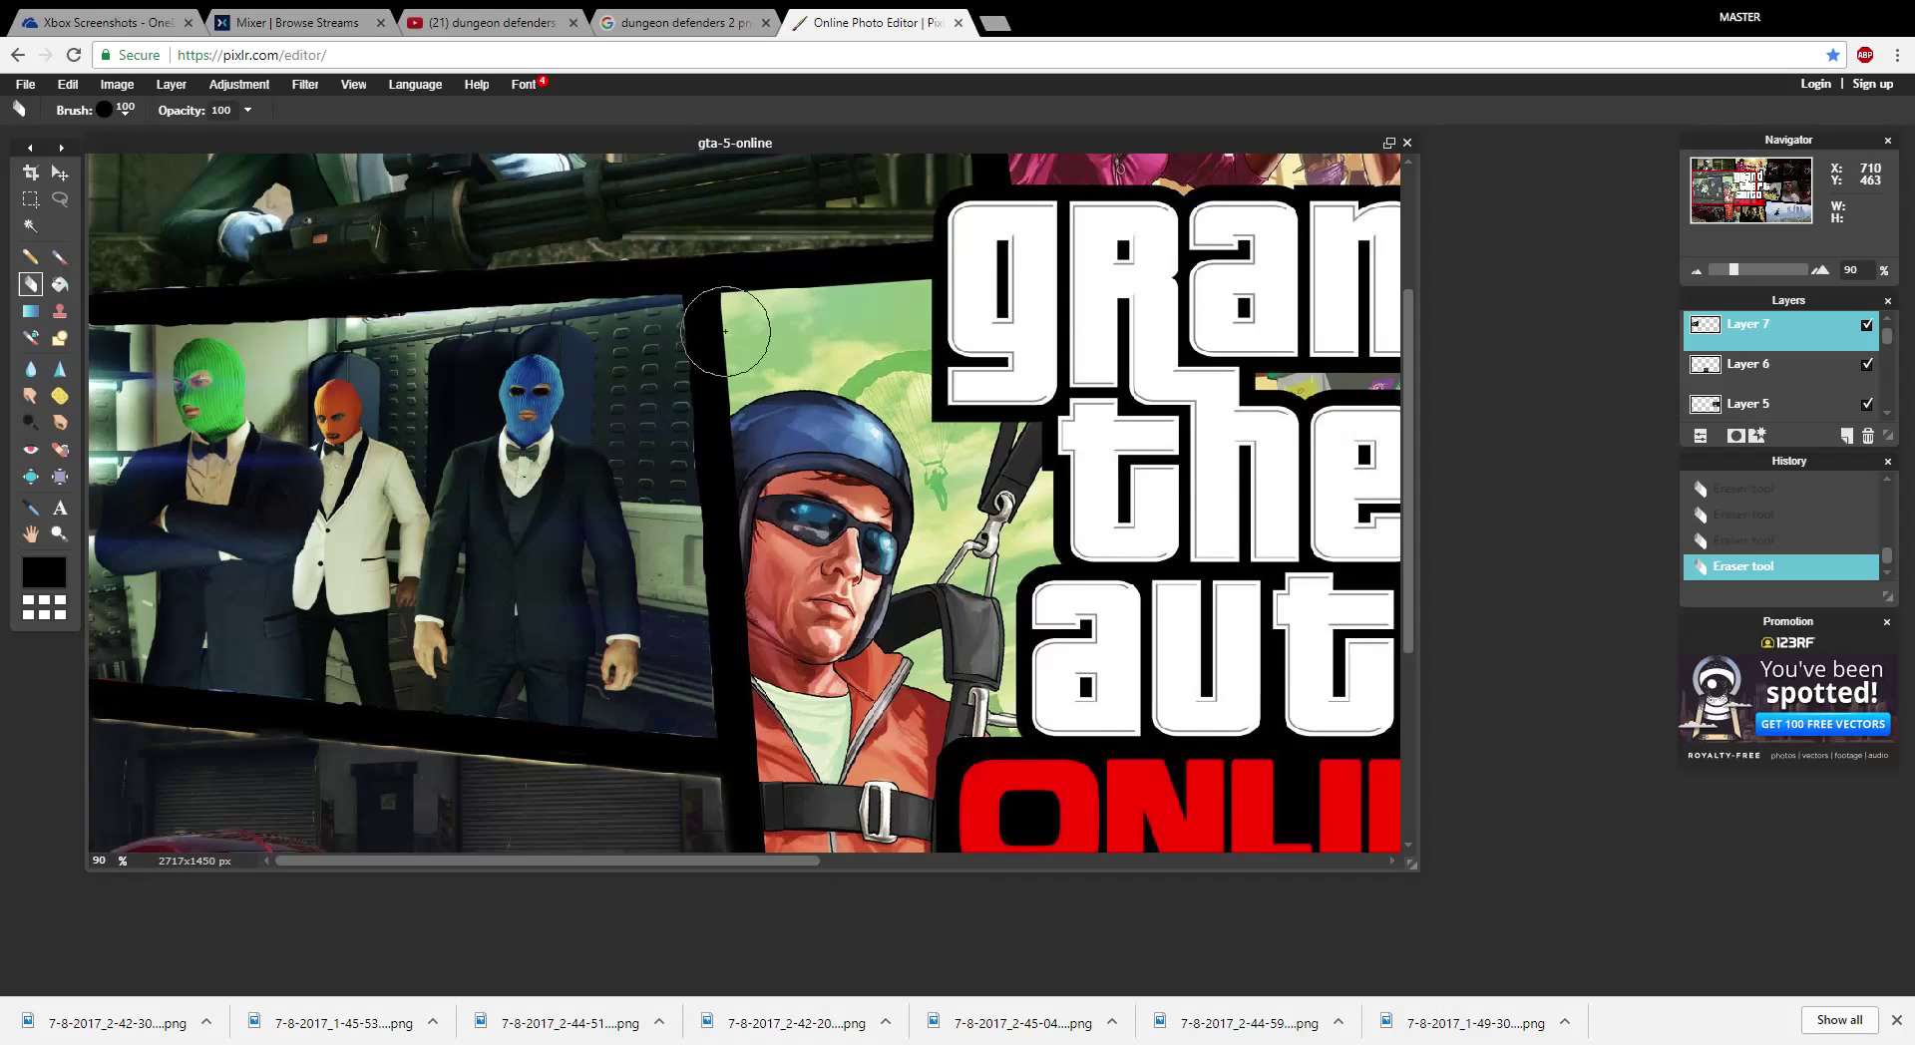
- Open the Vanilla Unicorn bar screenshot as a new layer, hiding and showing it to check the collage beneath
scroll(726, 331, down, 5)
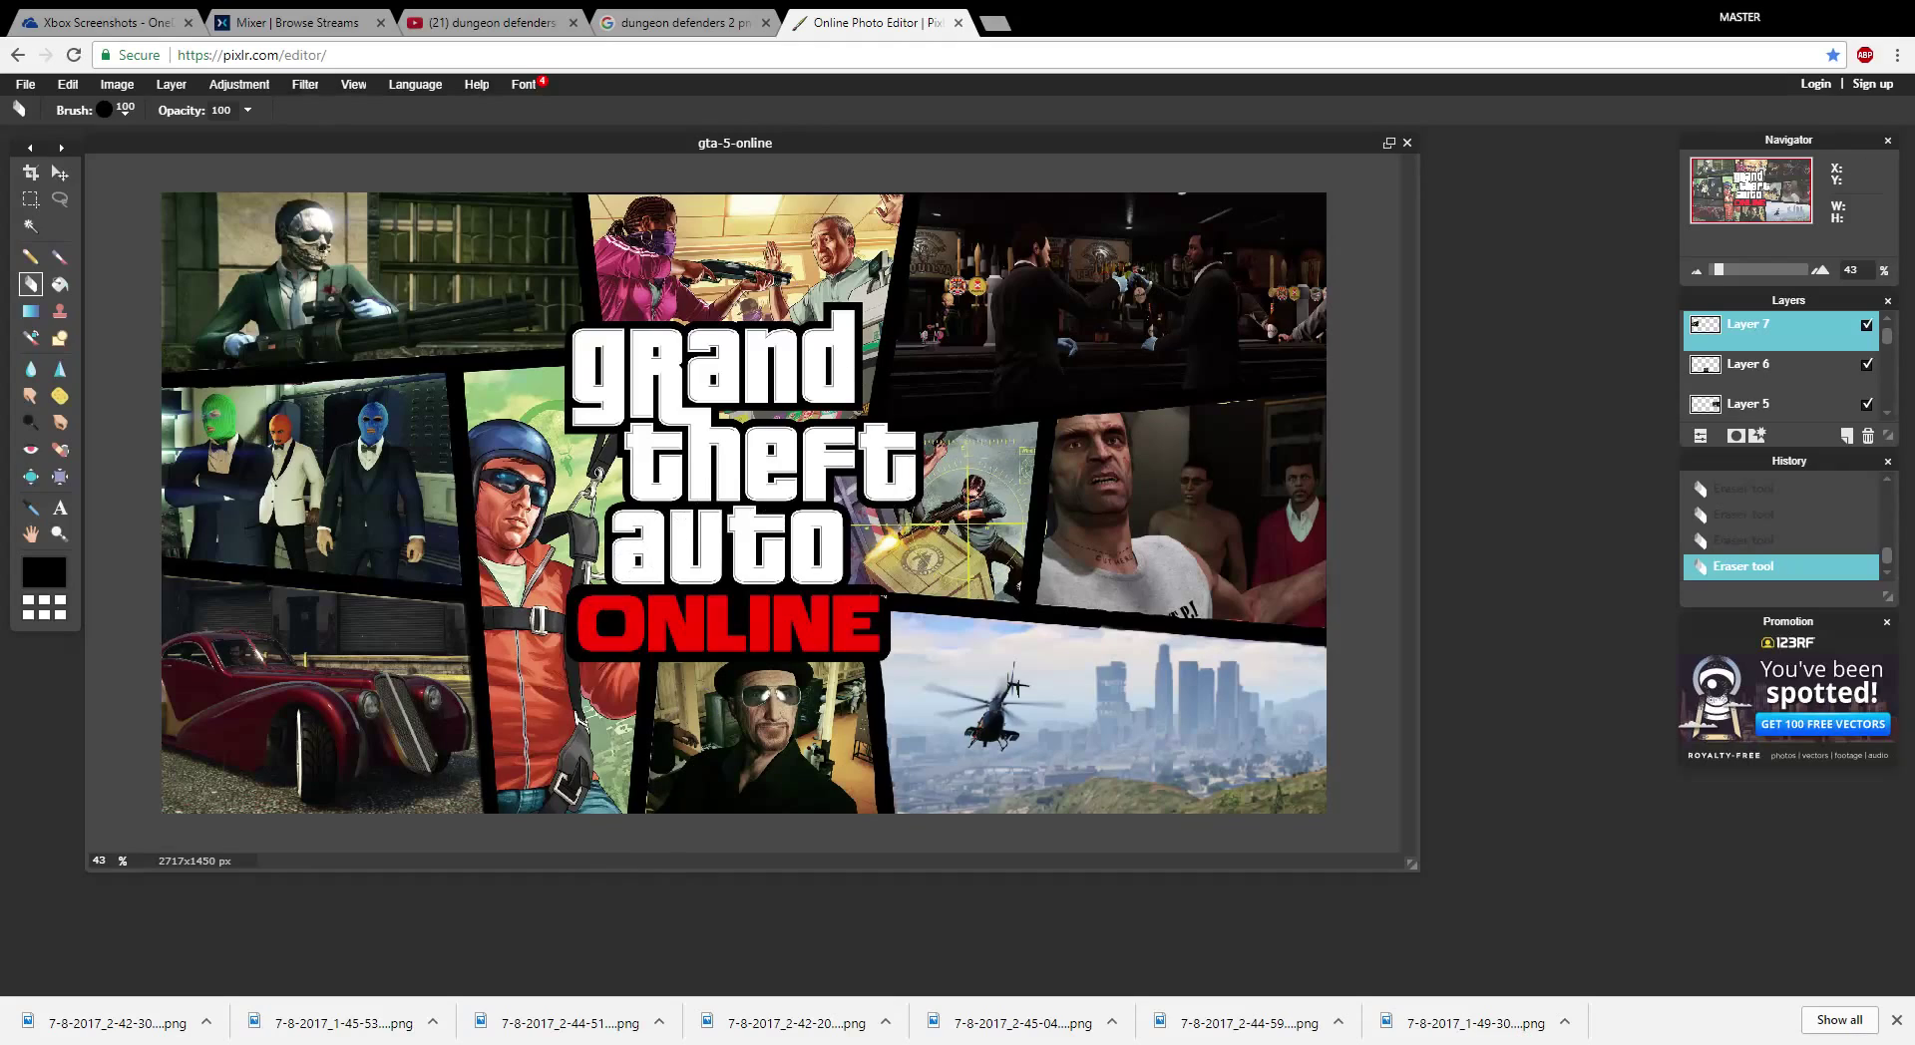
click(171, 83)
mouse_move(117, 84)
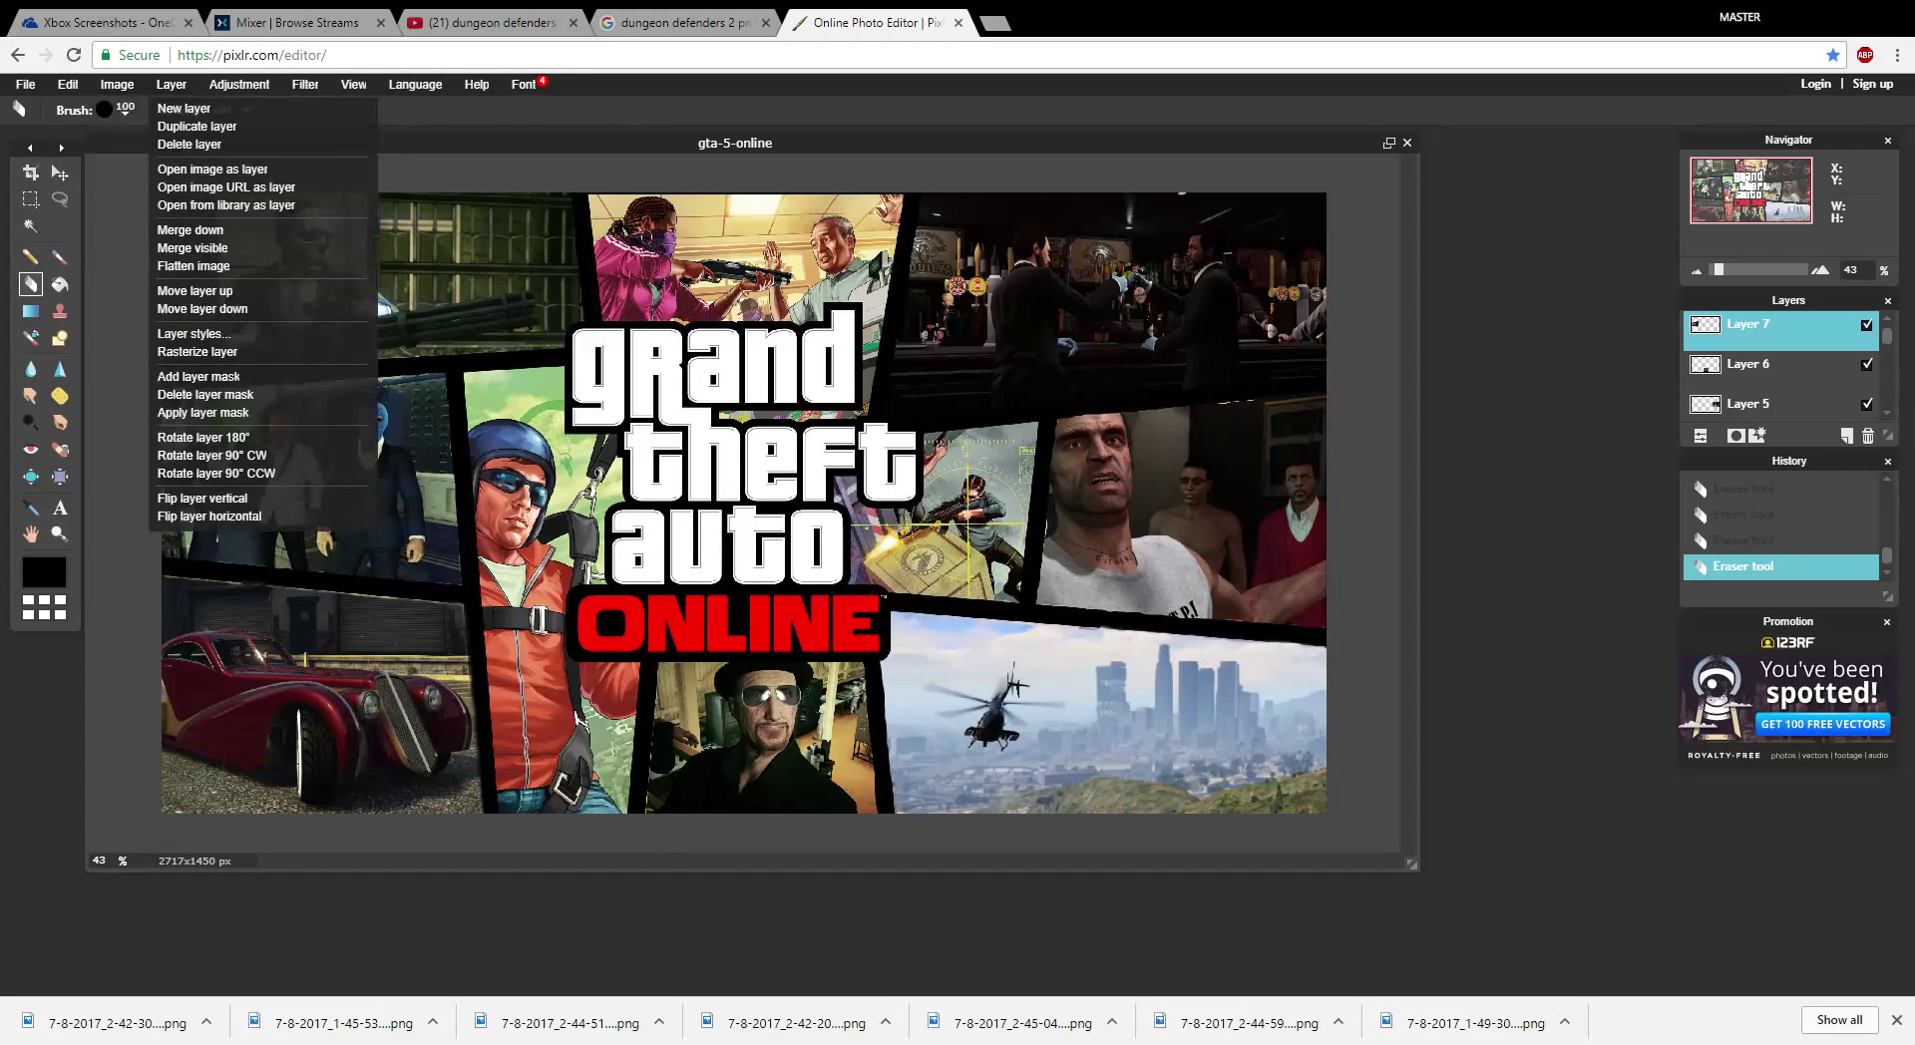
click(226, 175)
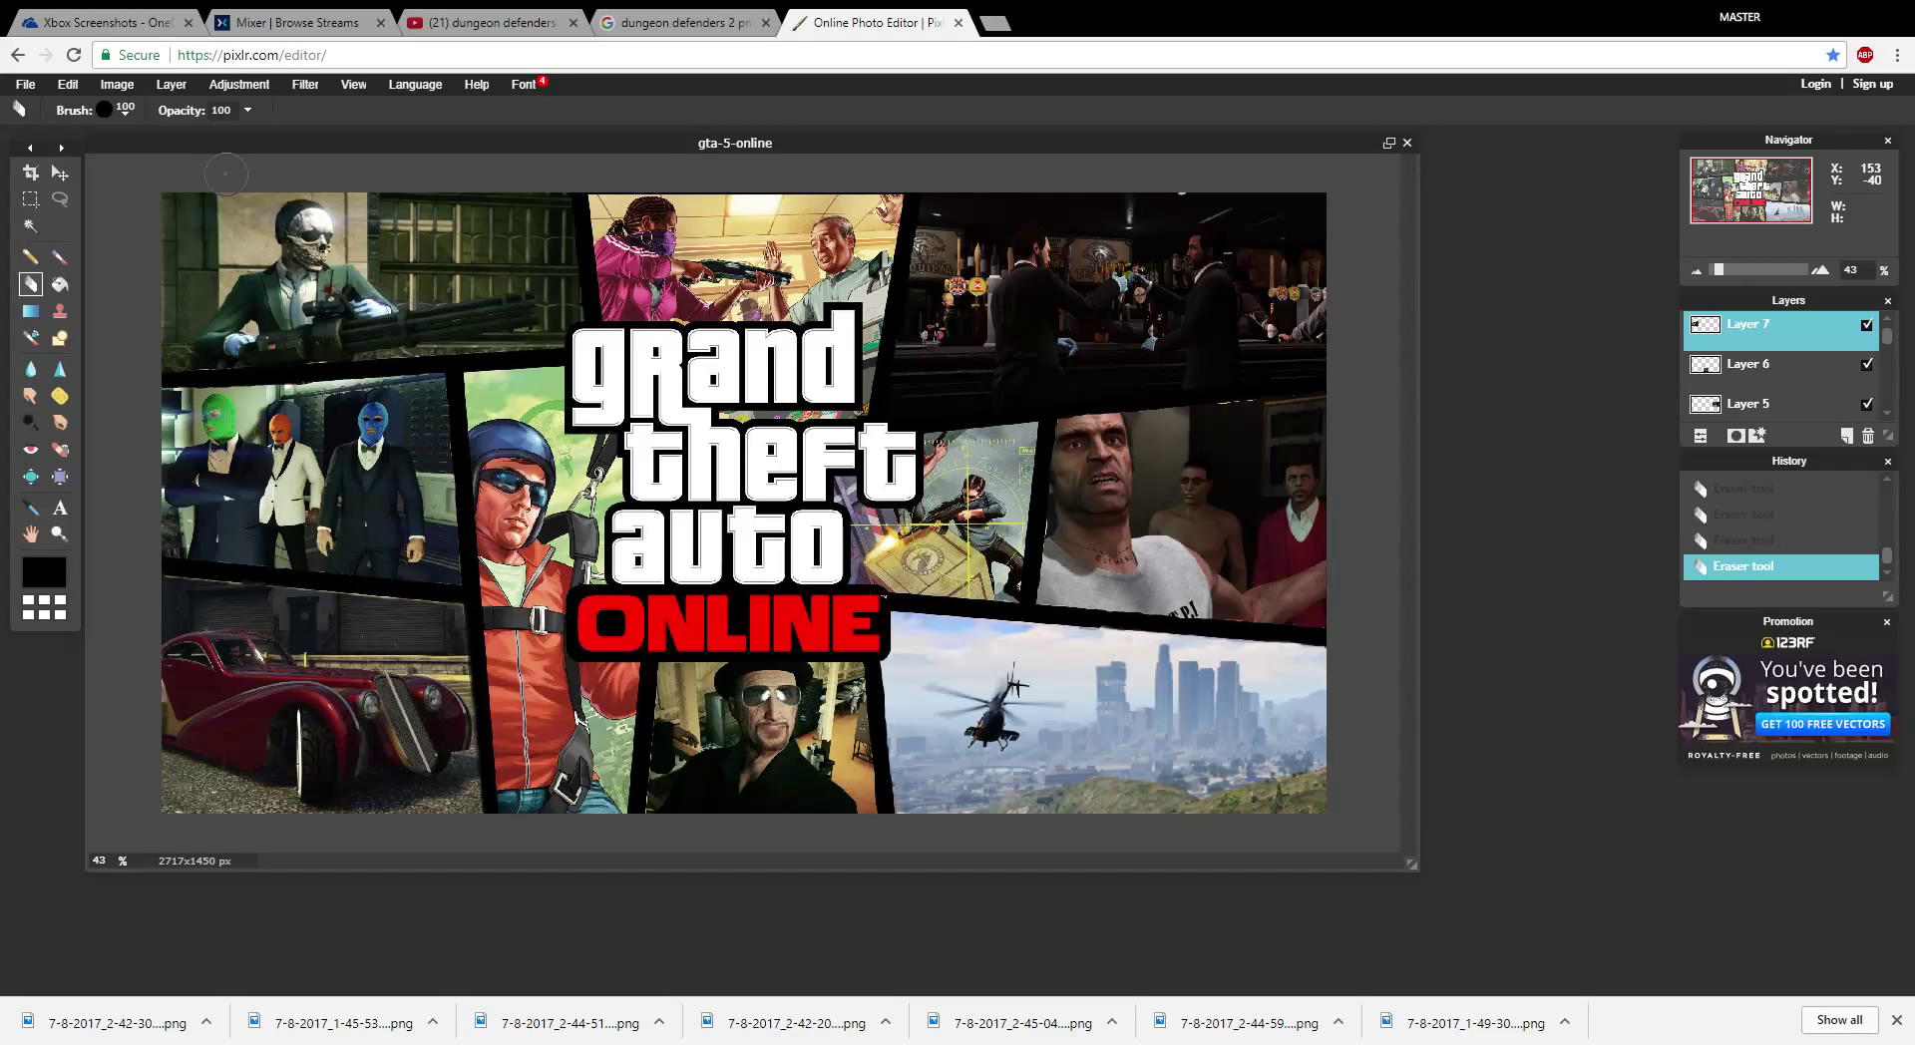
key(ctrl+v)
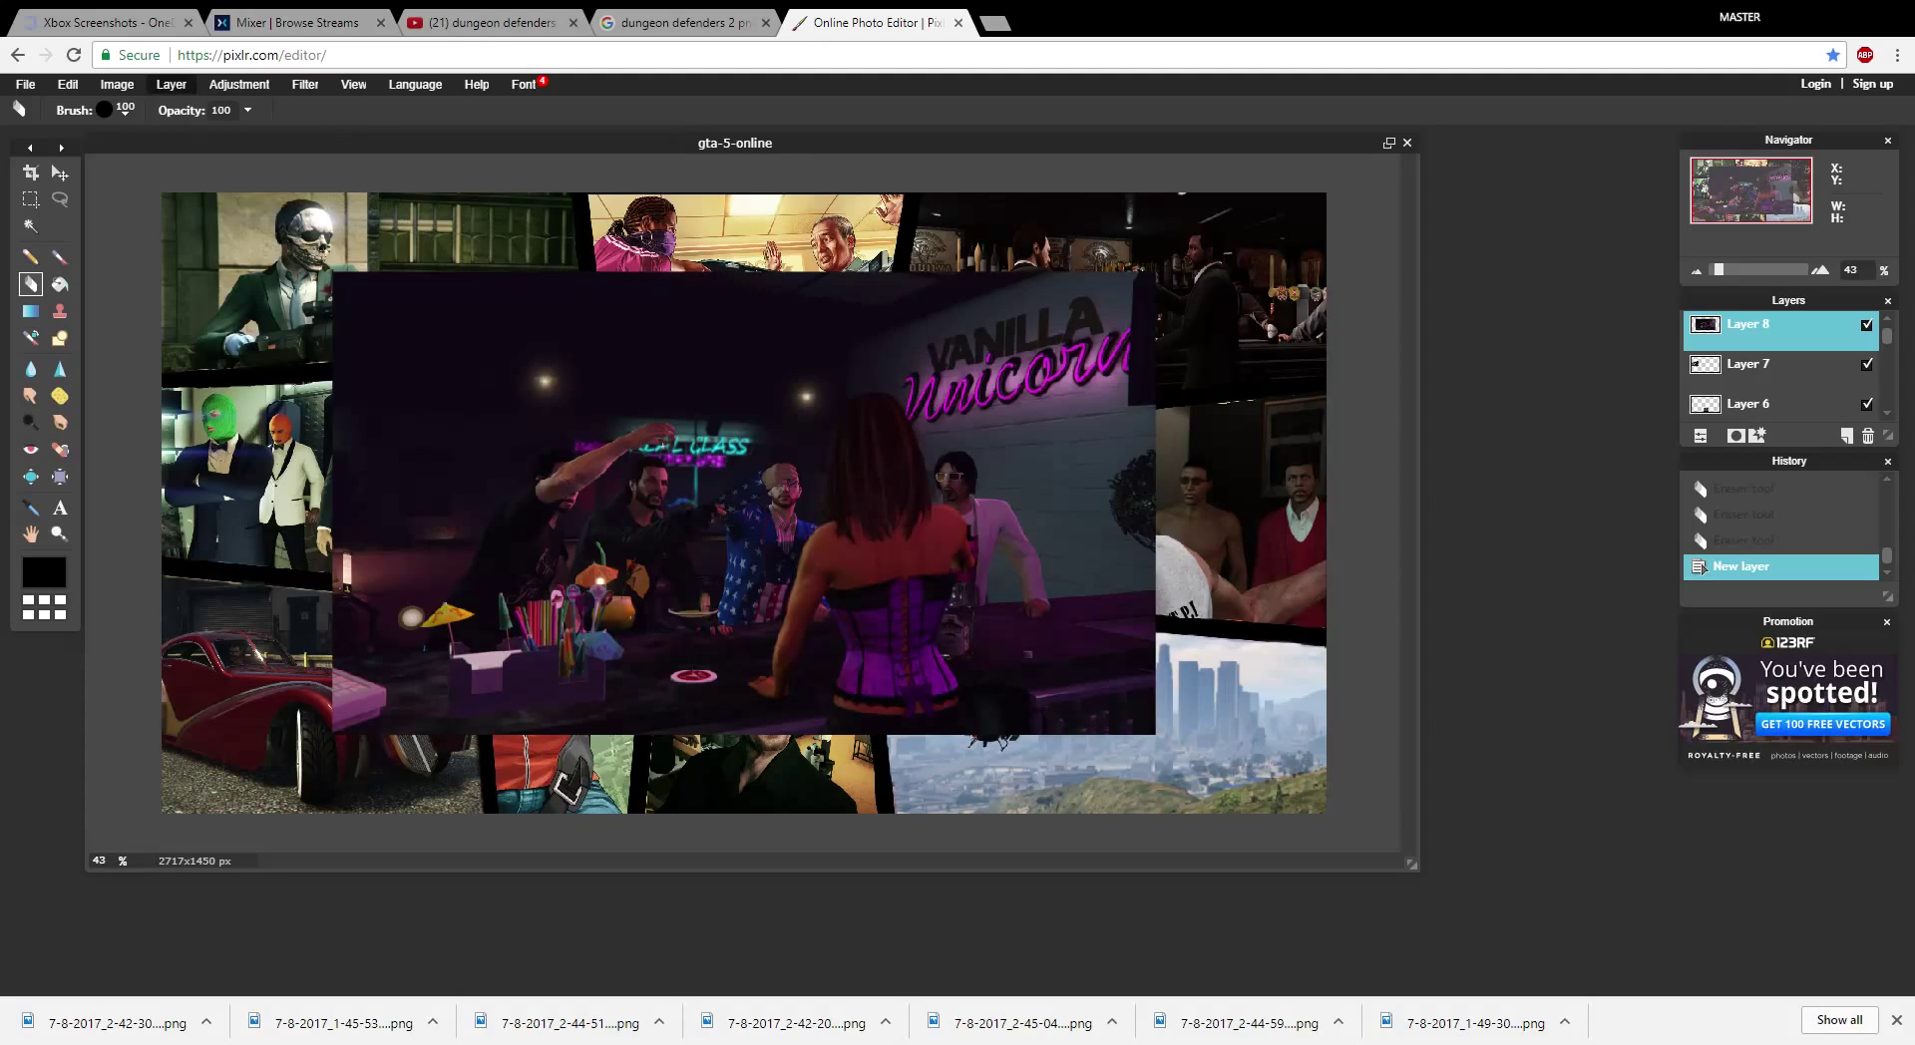
click(171, 84)
click(1866, 324)
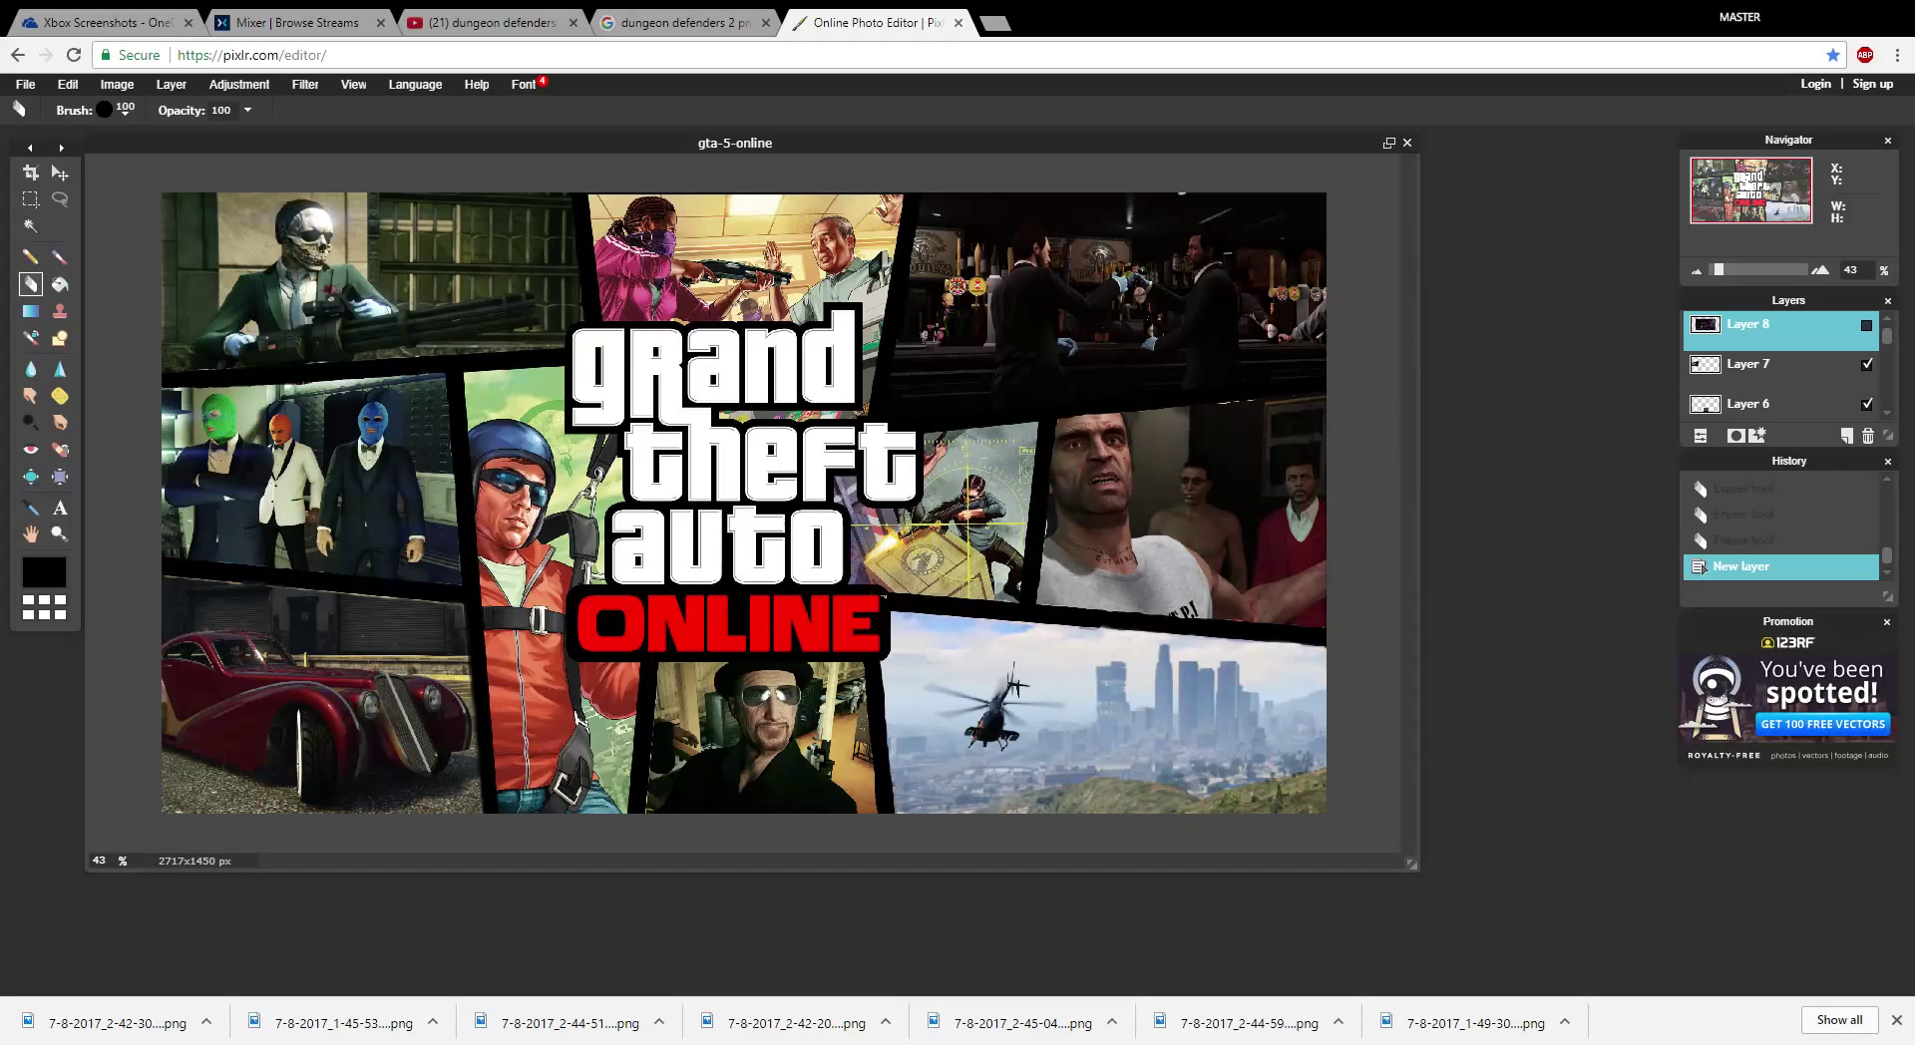
click(1866, 324)
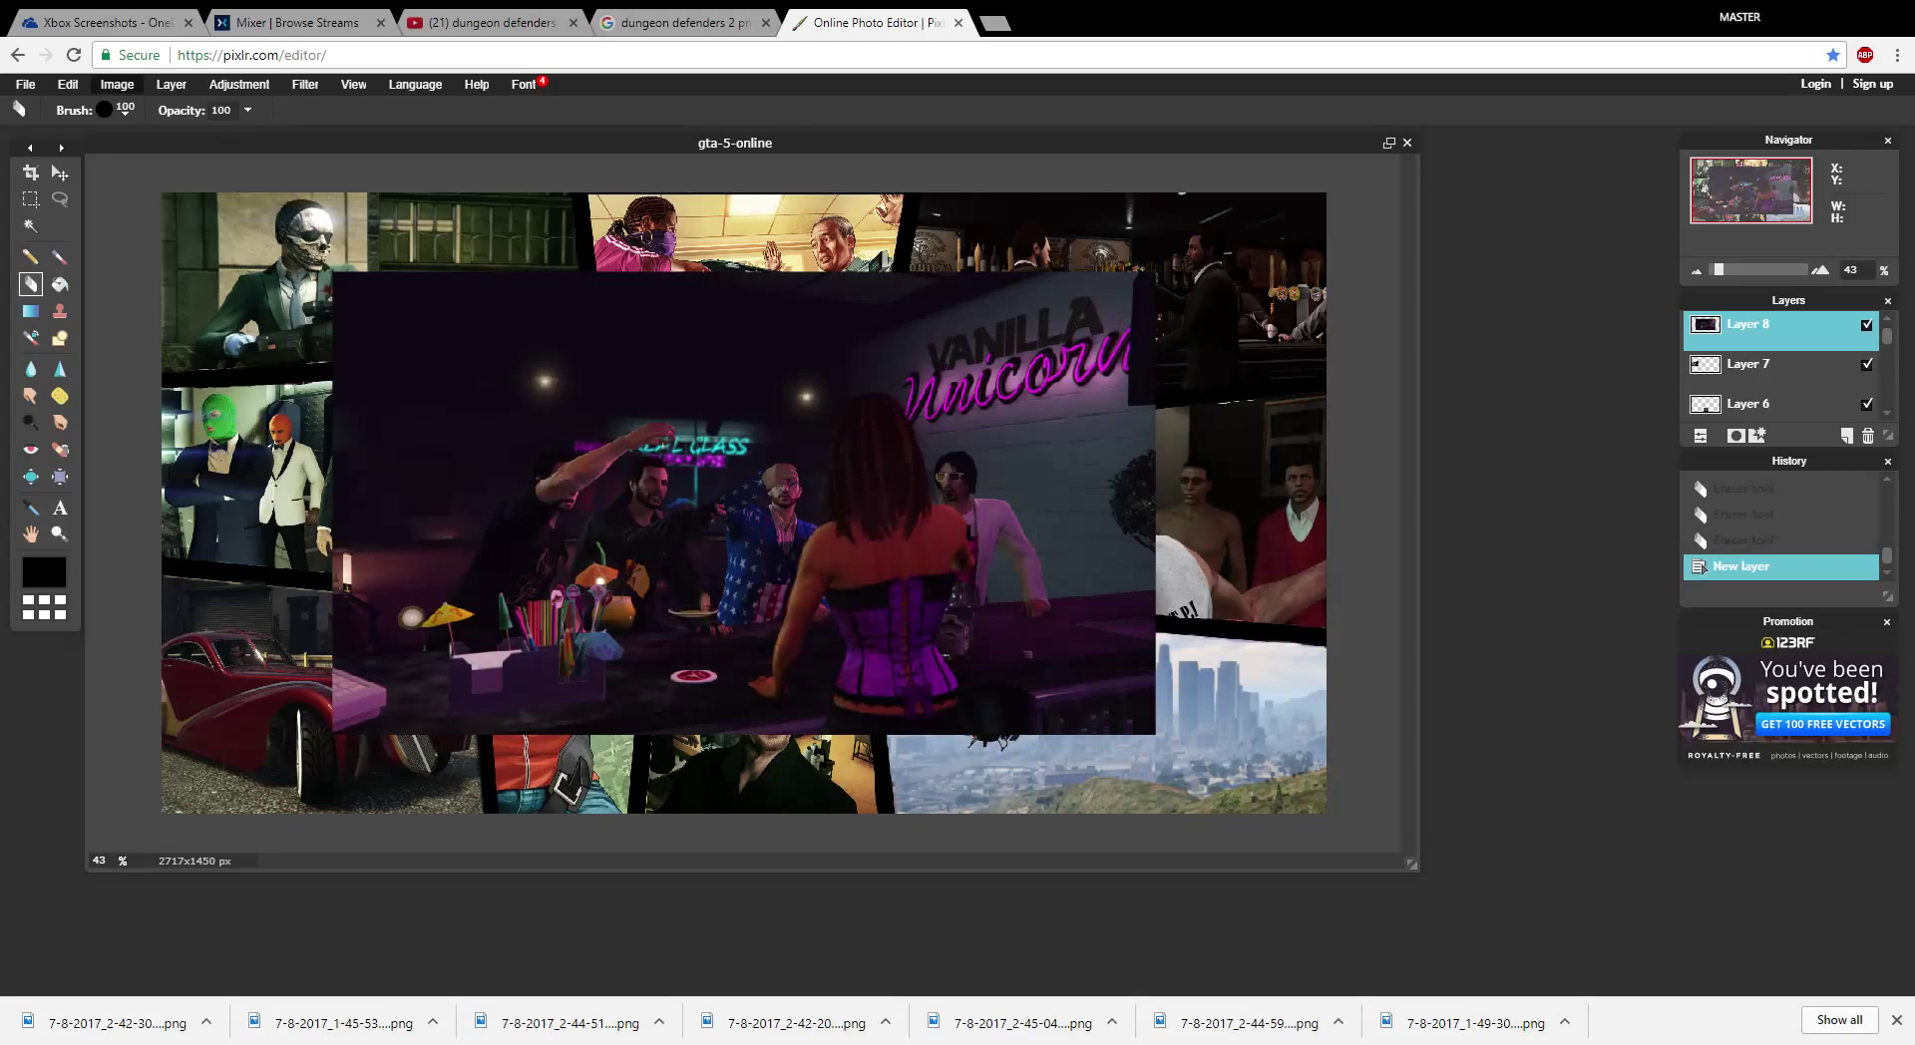
click(117, 84)
mouse_move(68, 84)
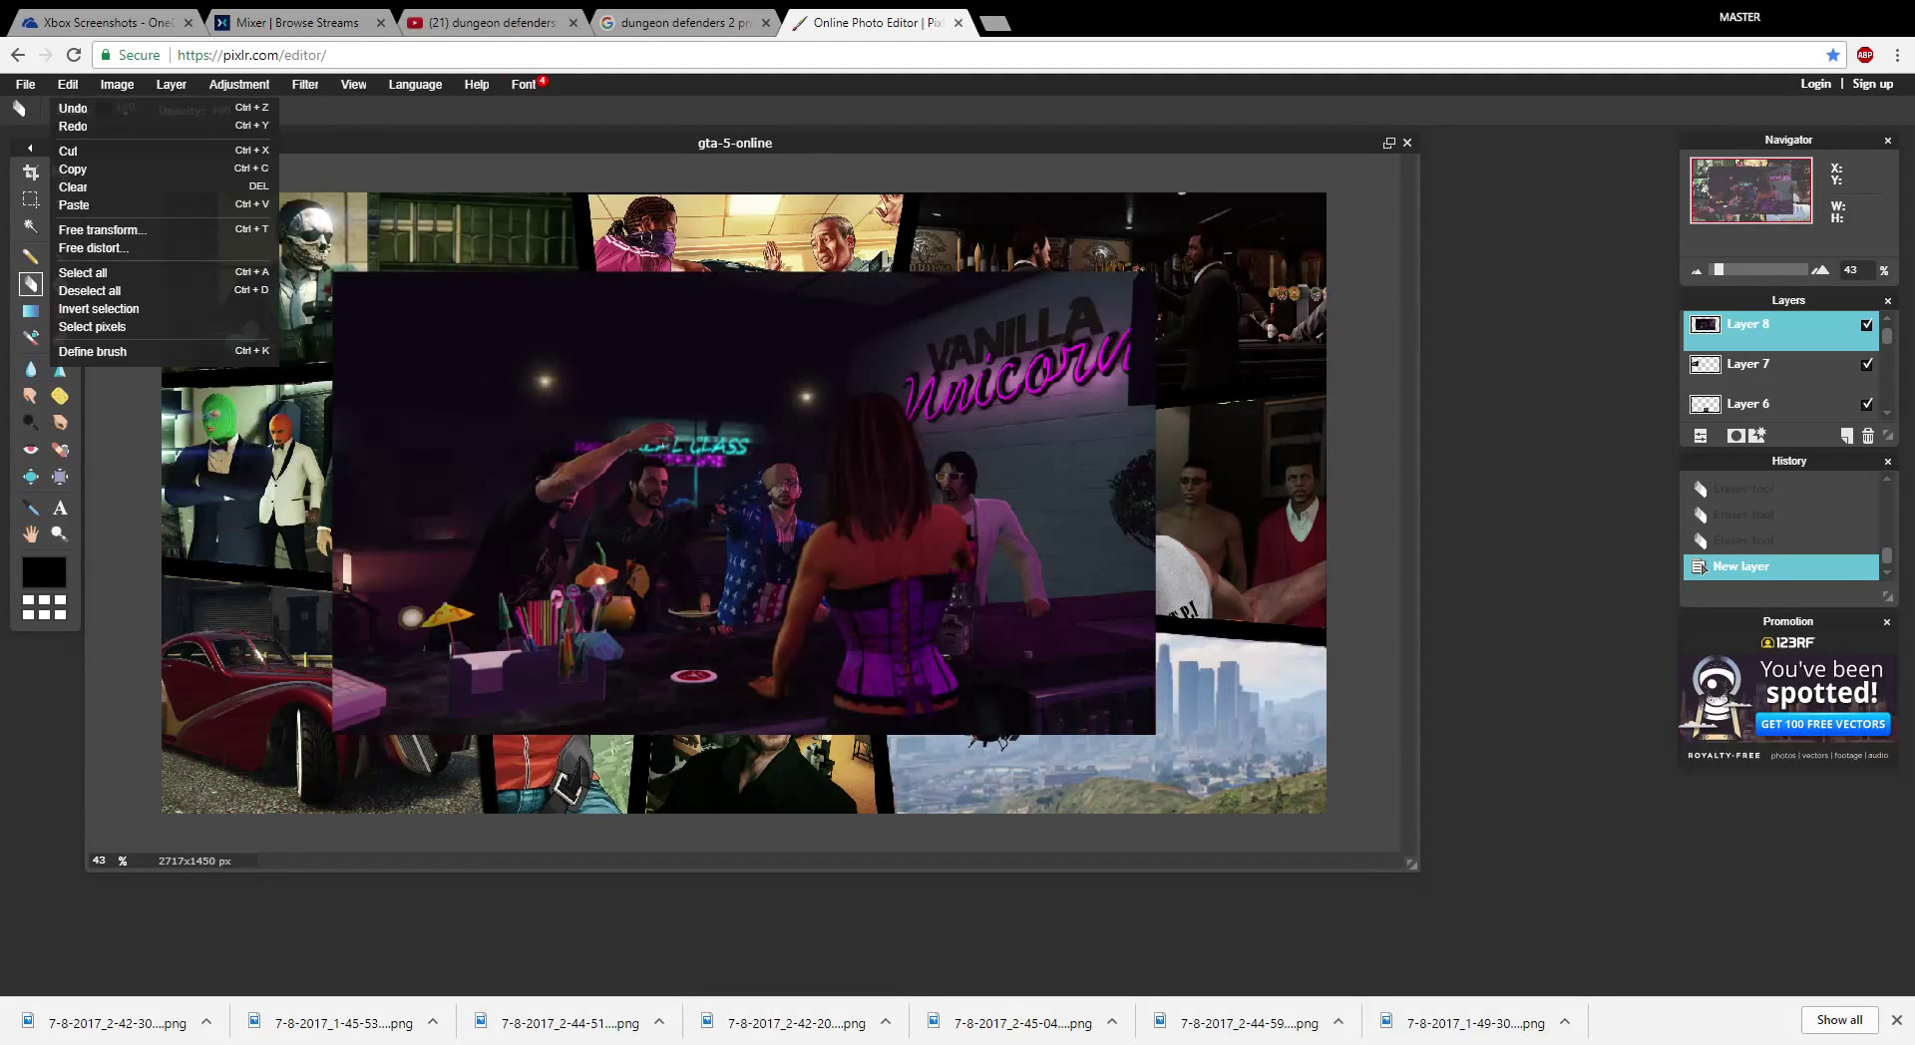
click(101, 229)
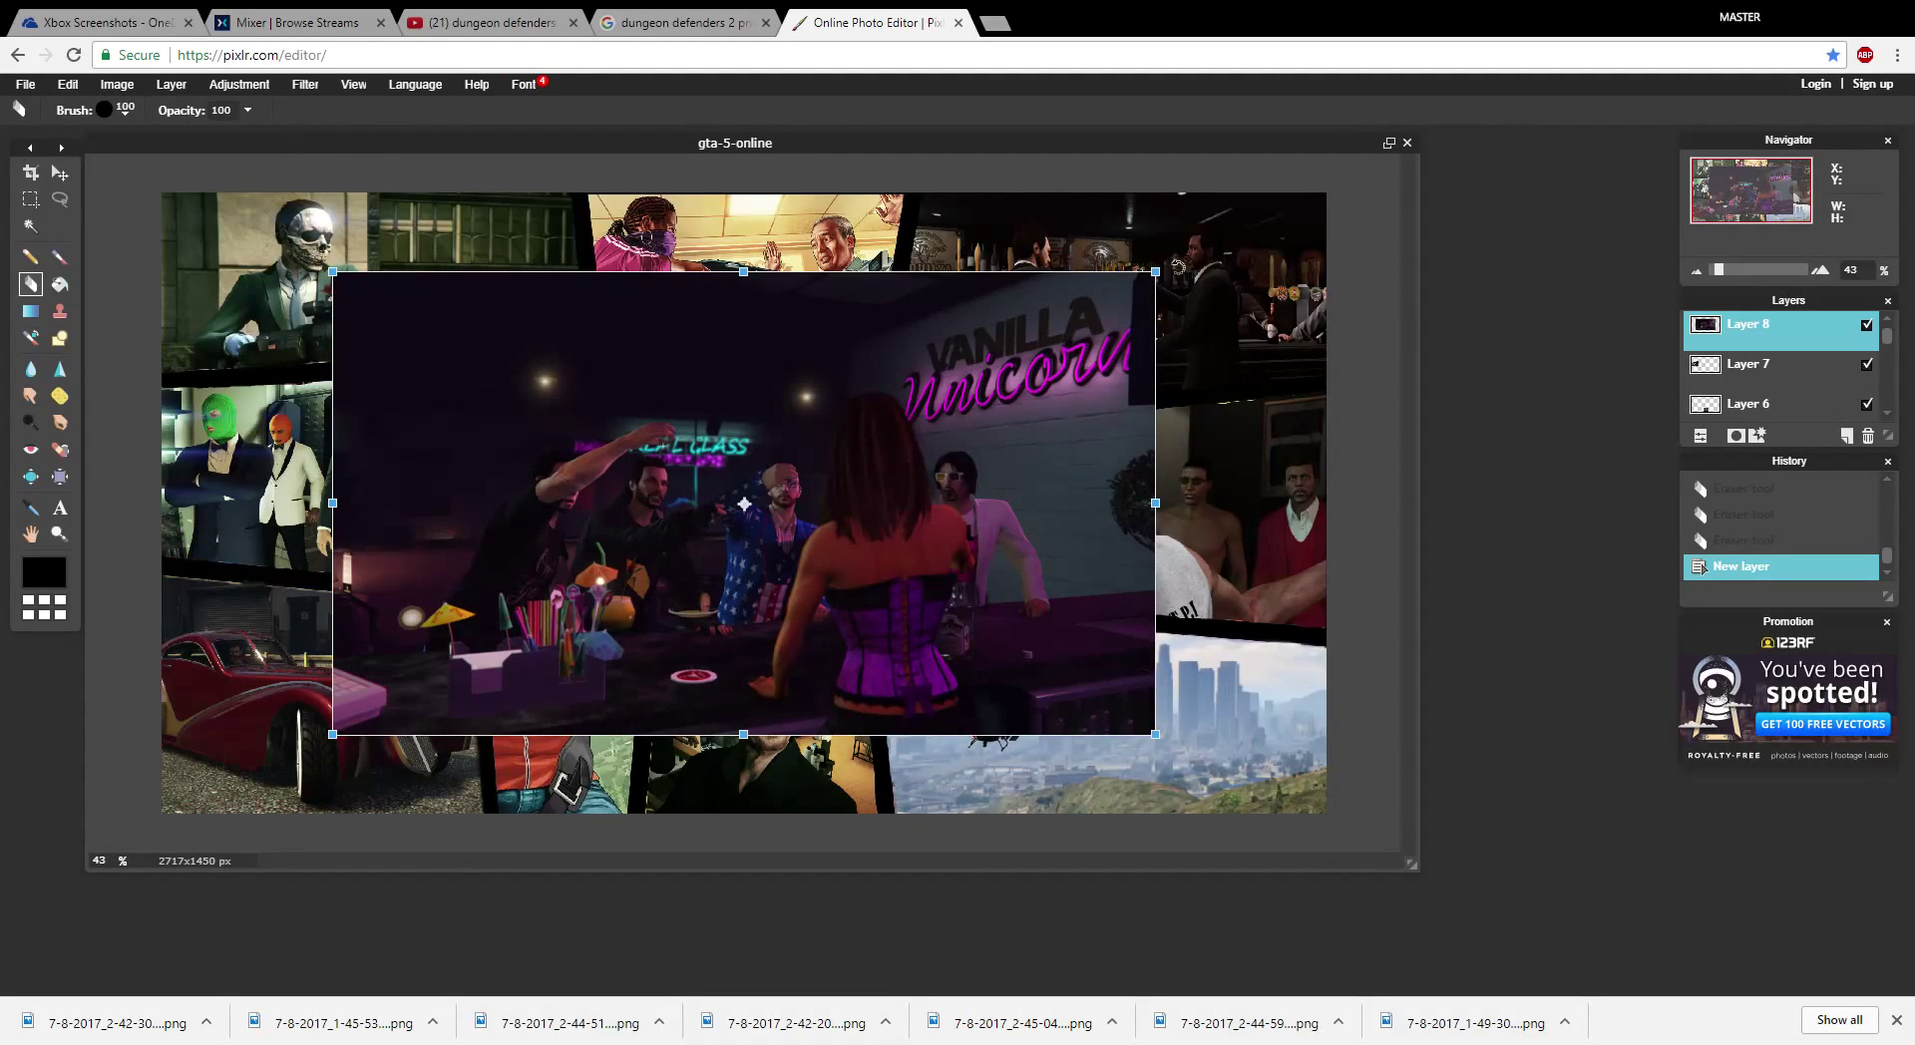
click(509, 286)
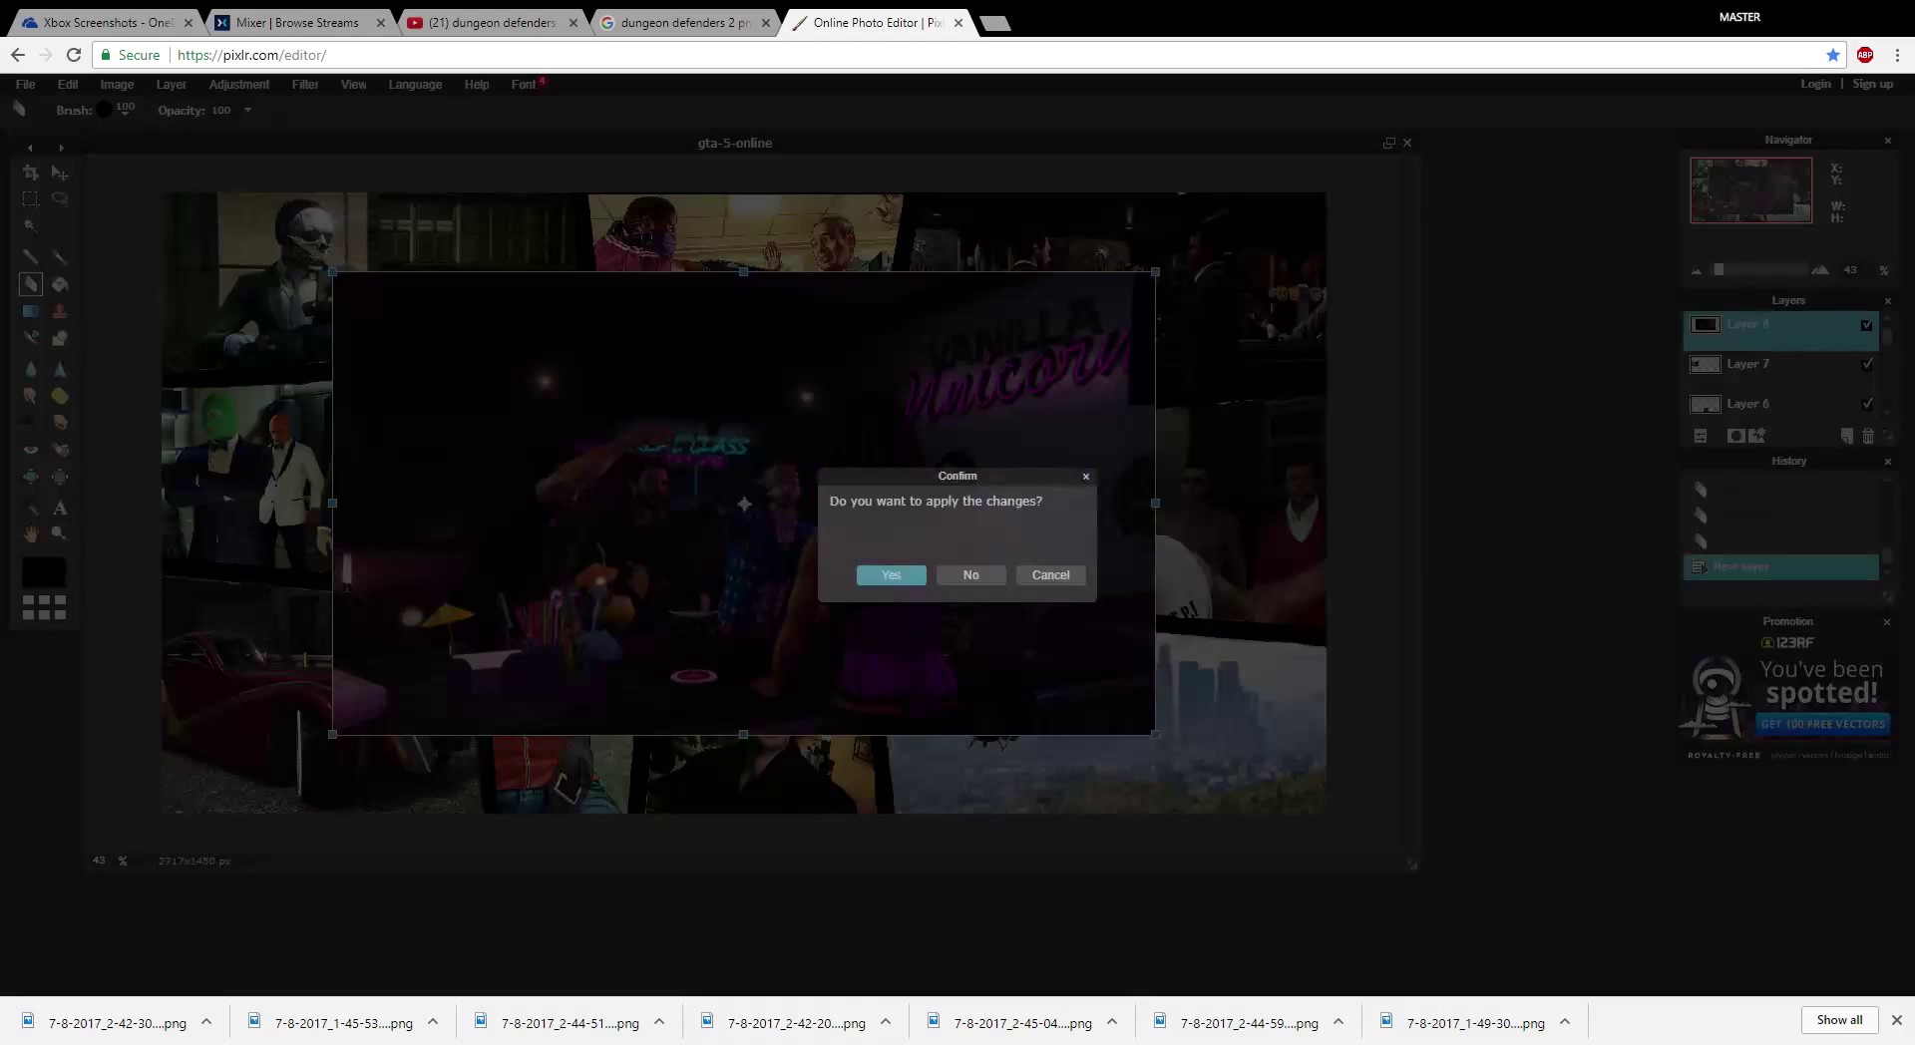
key(Return)
- Select the left strip of Layer 8 with a marquee about 491 × 1145 px and erase it with a 999 px brush
click(31, 225)
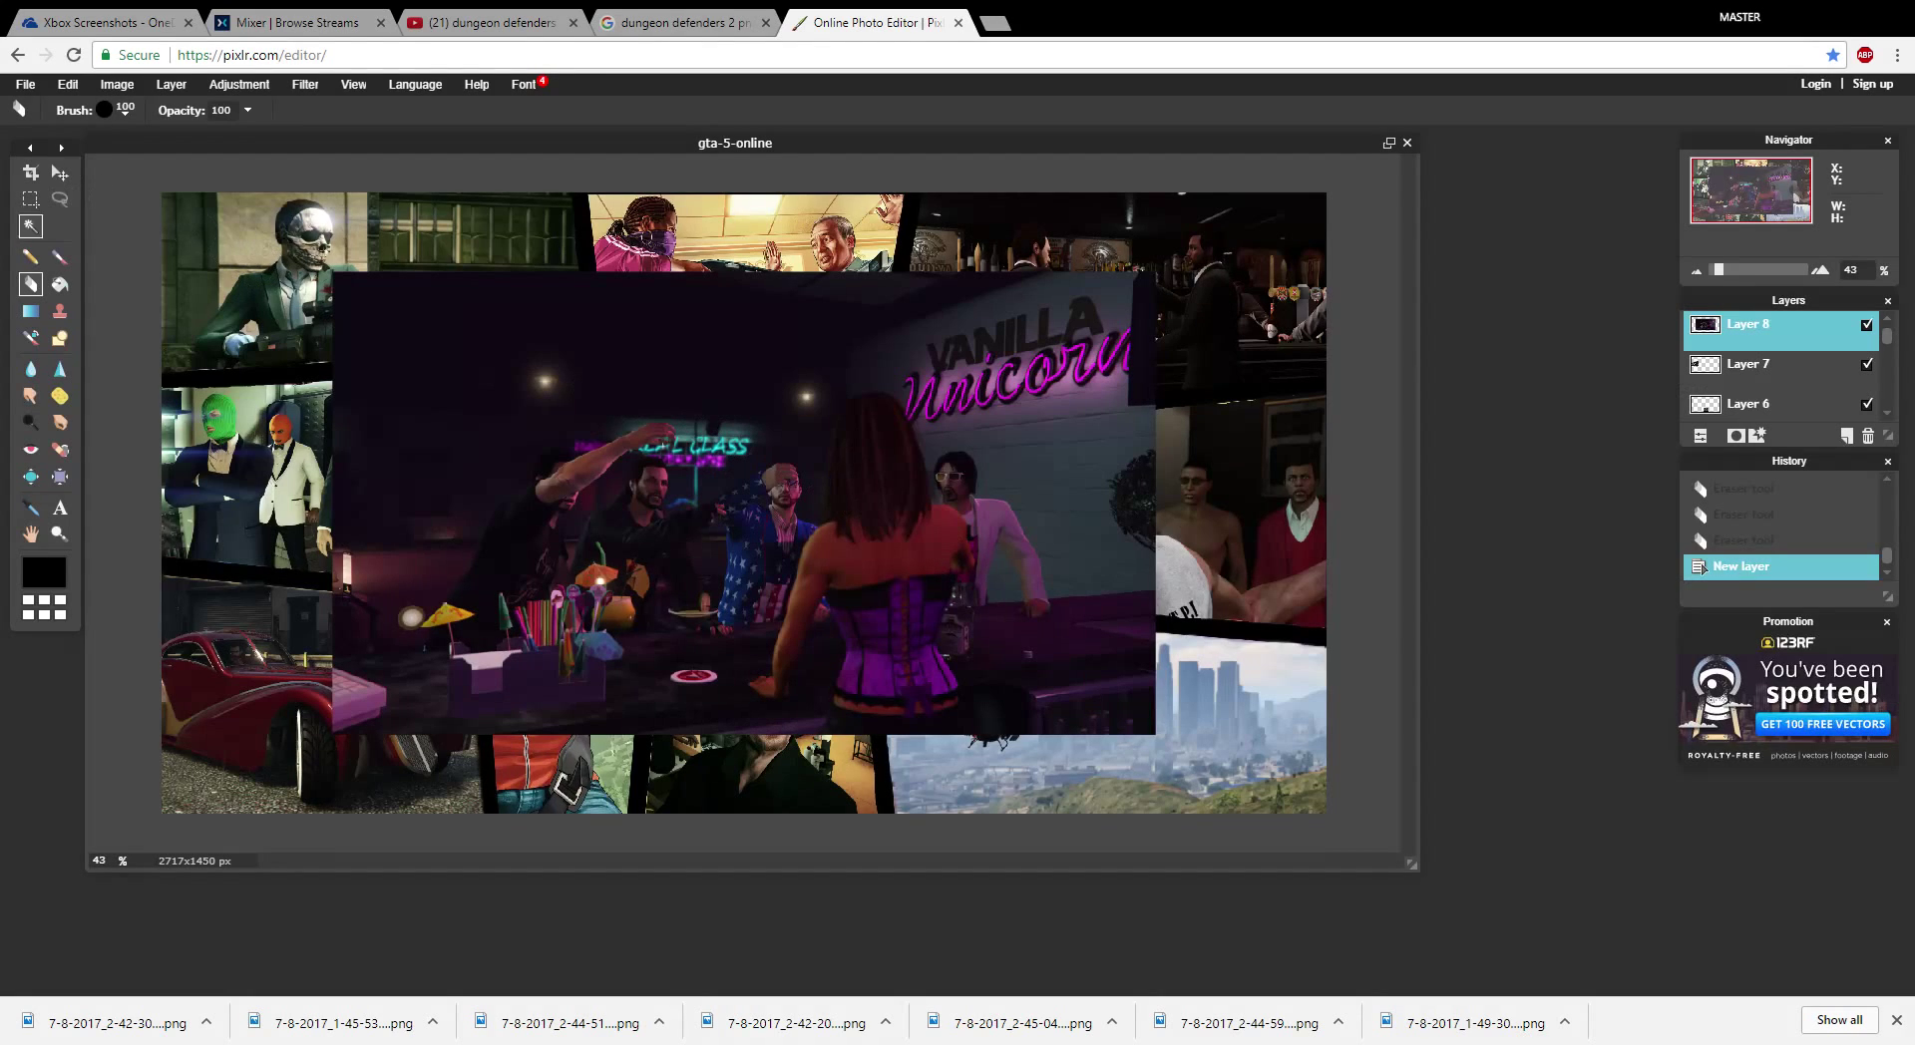
click(31, 198)
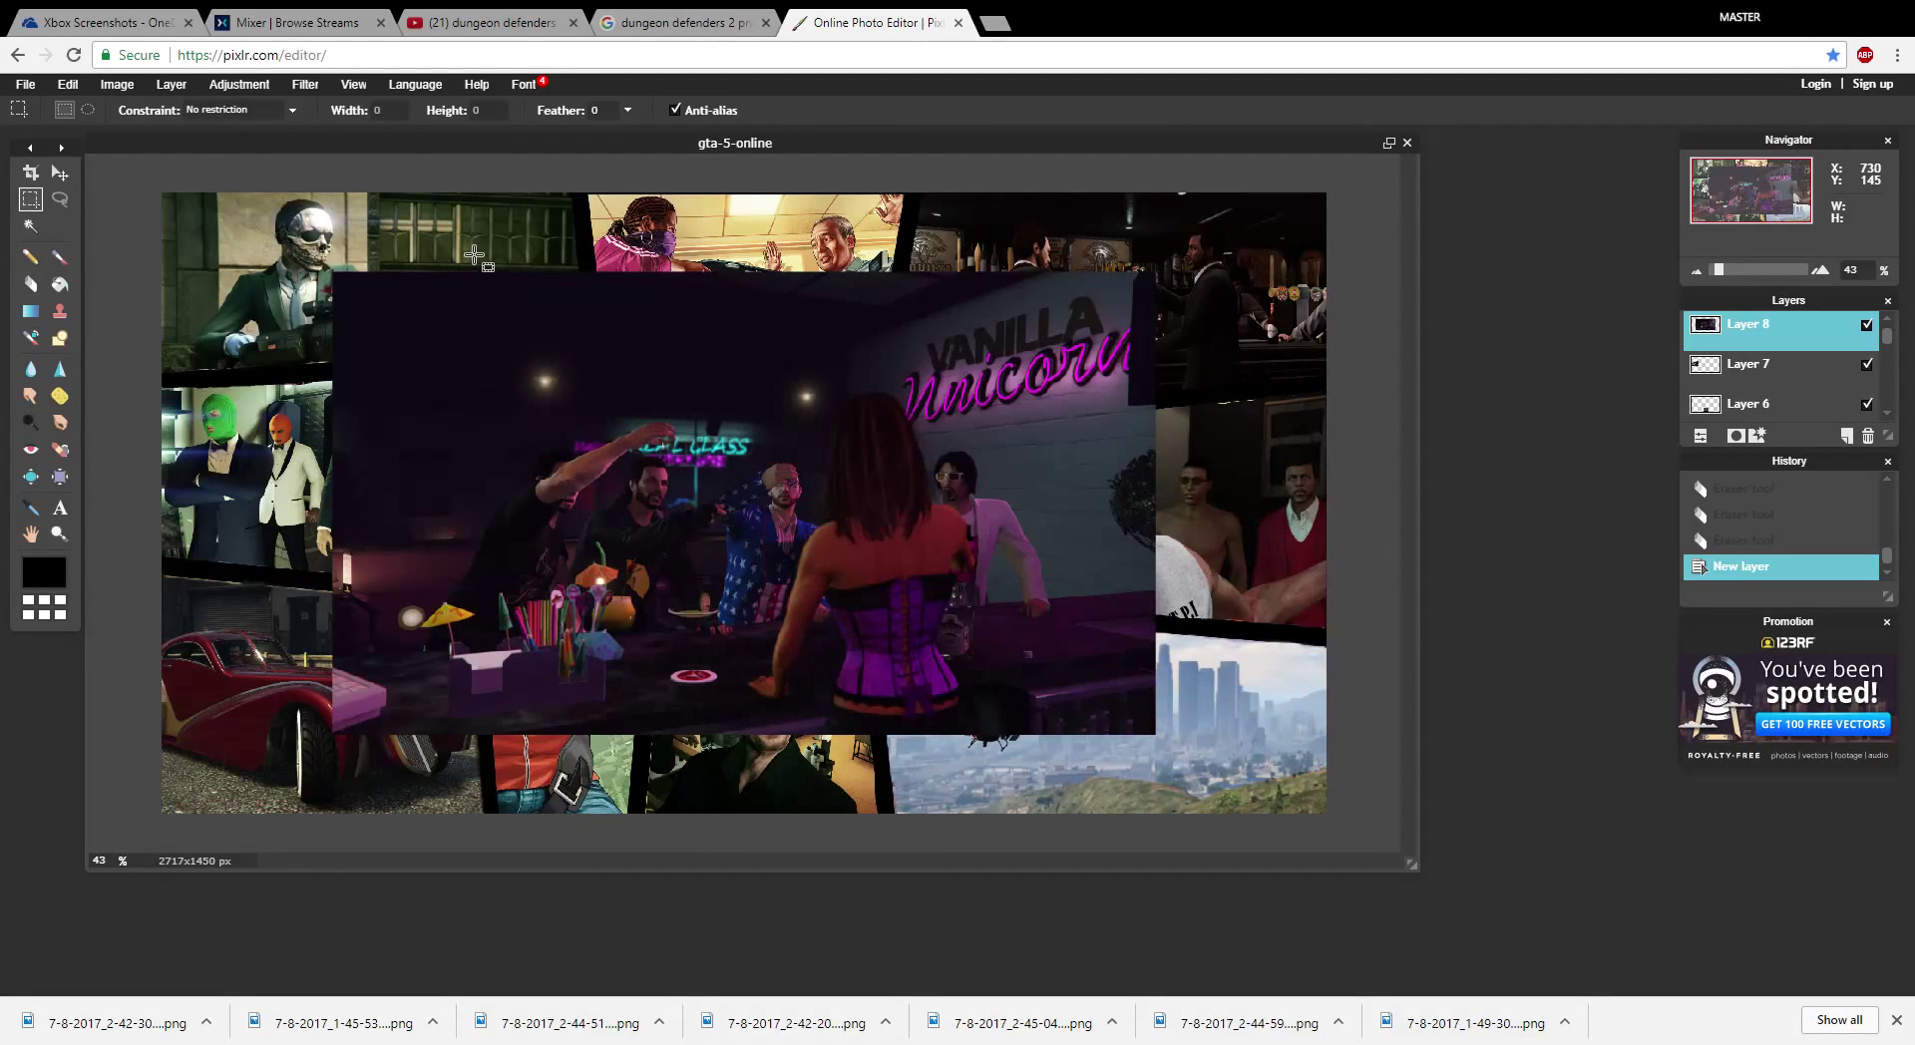
drag(474, 256, 264, 745)
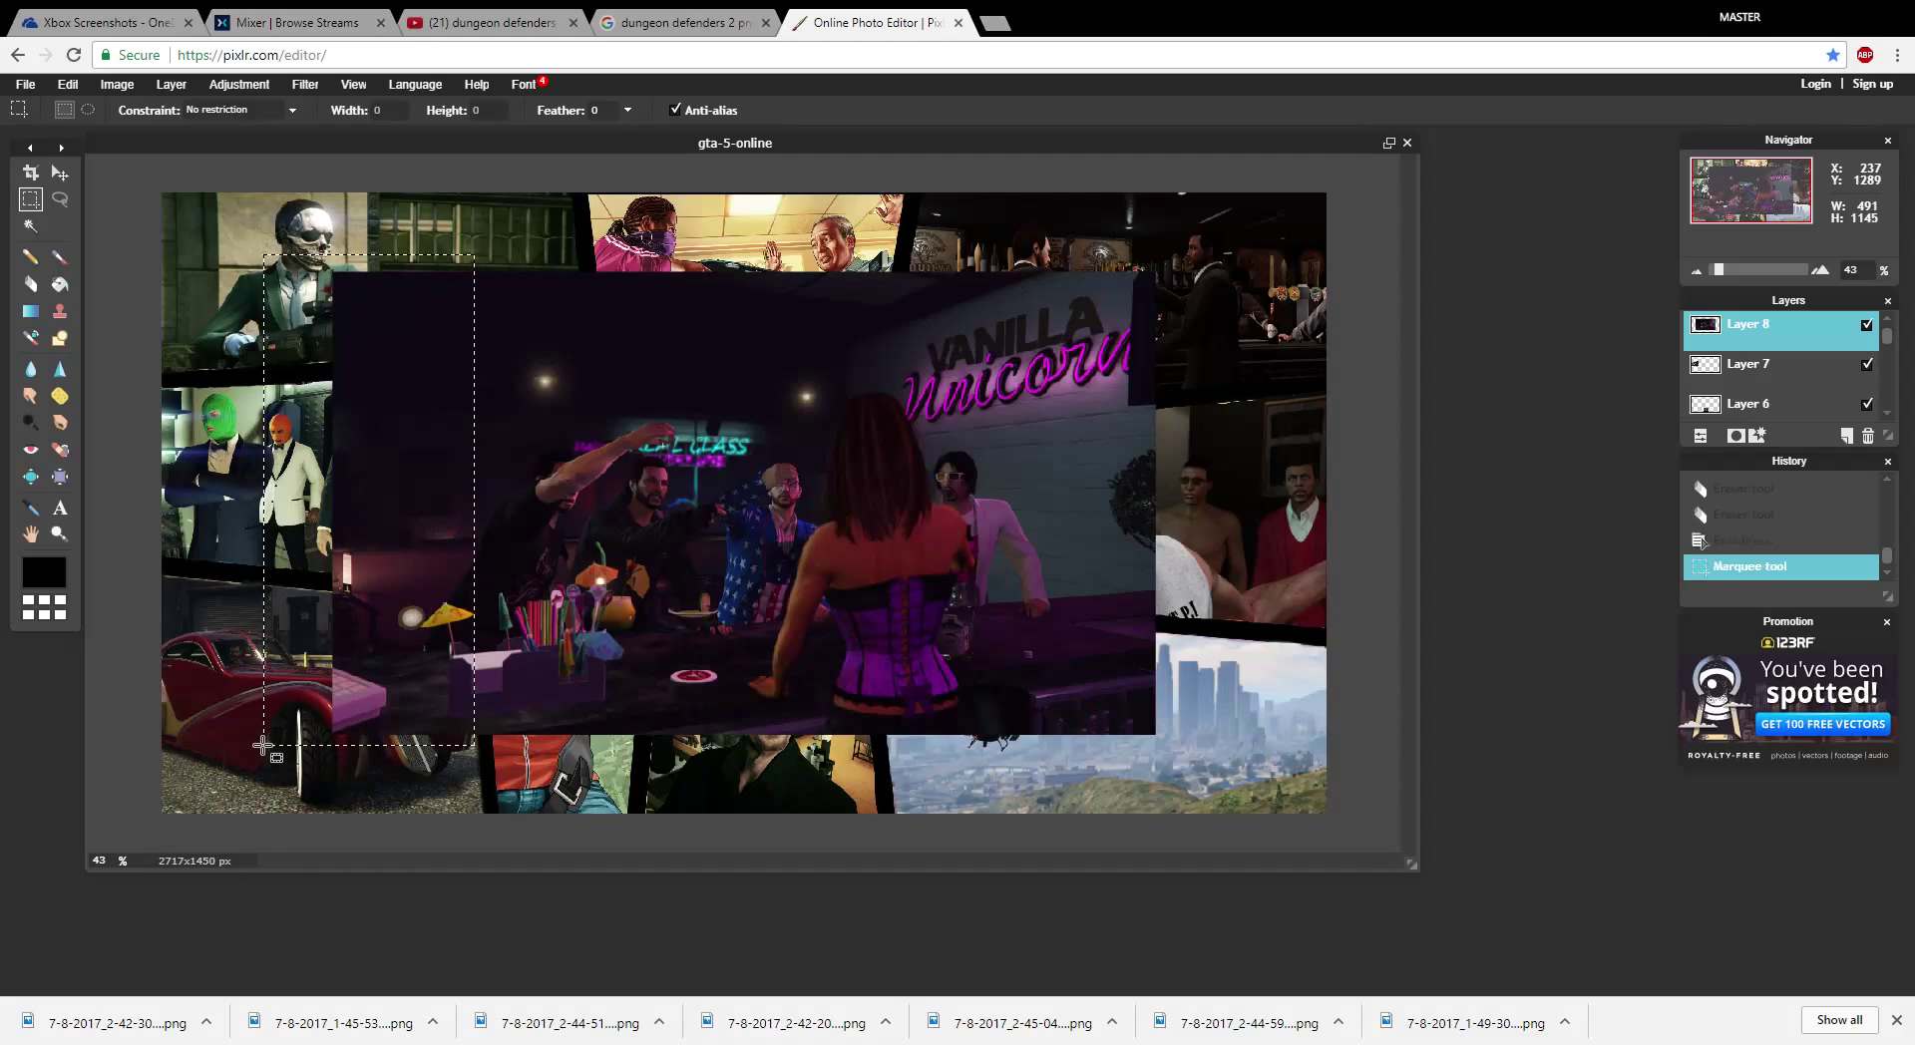
key(e)
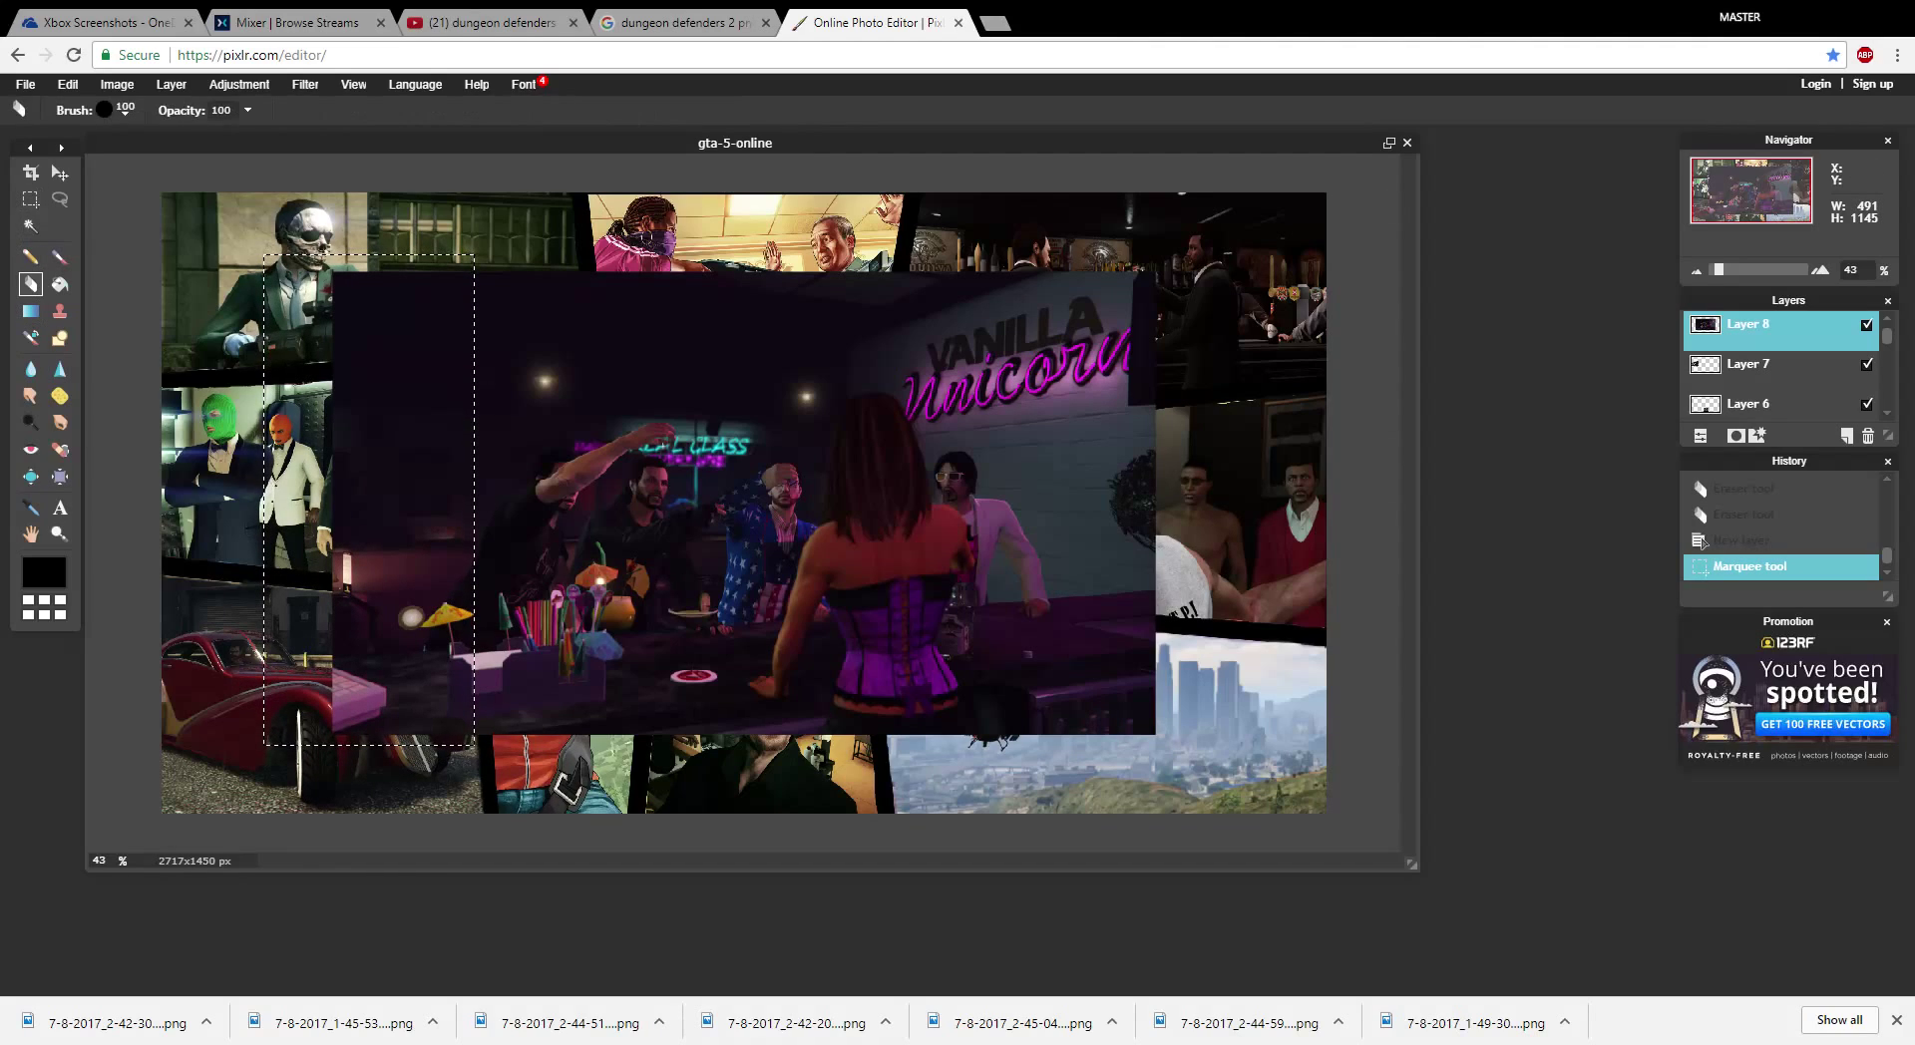
click(125, 110)
click(426, 158)
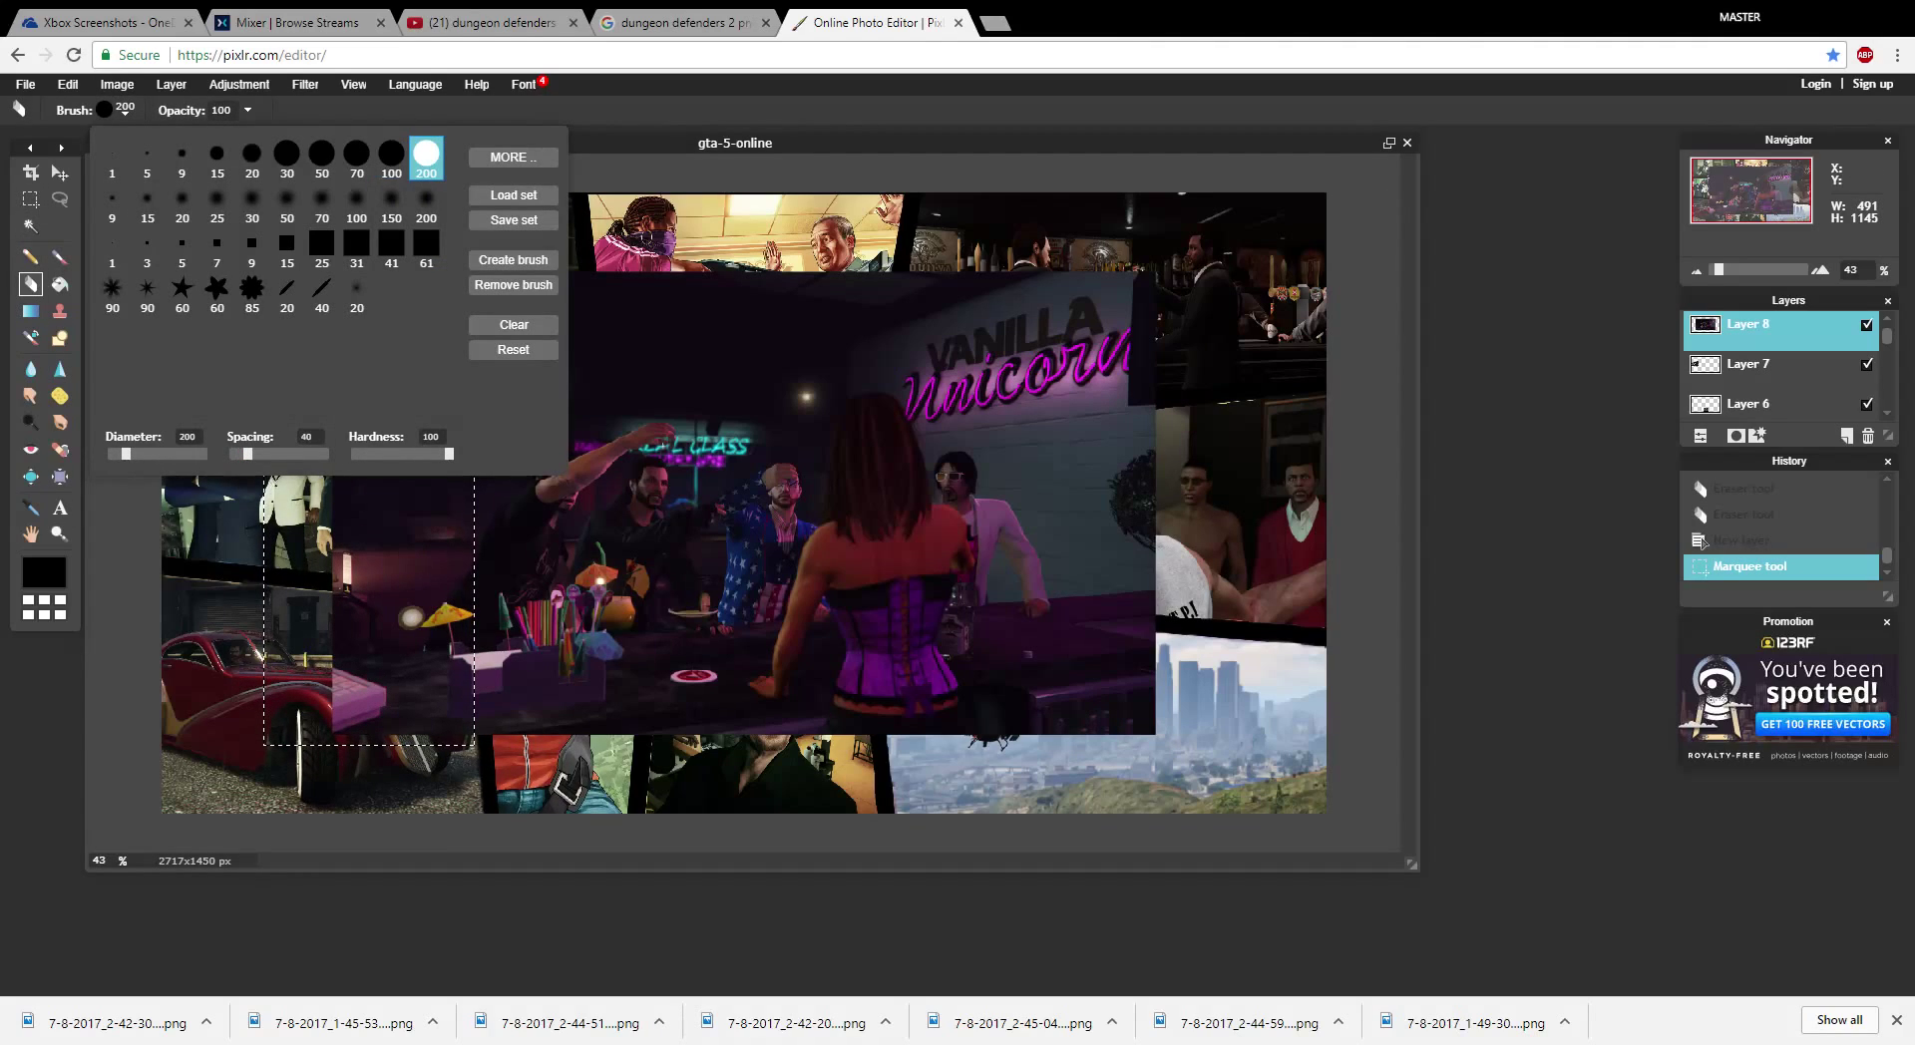
drag(126, 454, 327, 454)
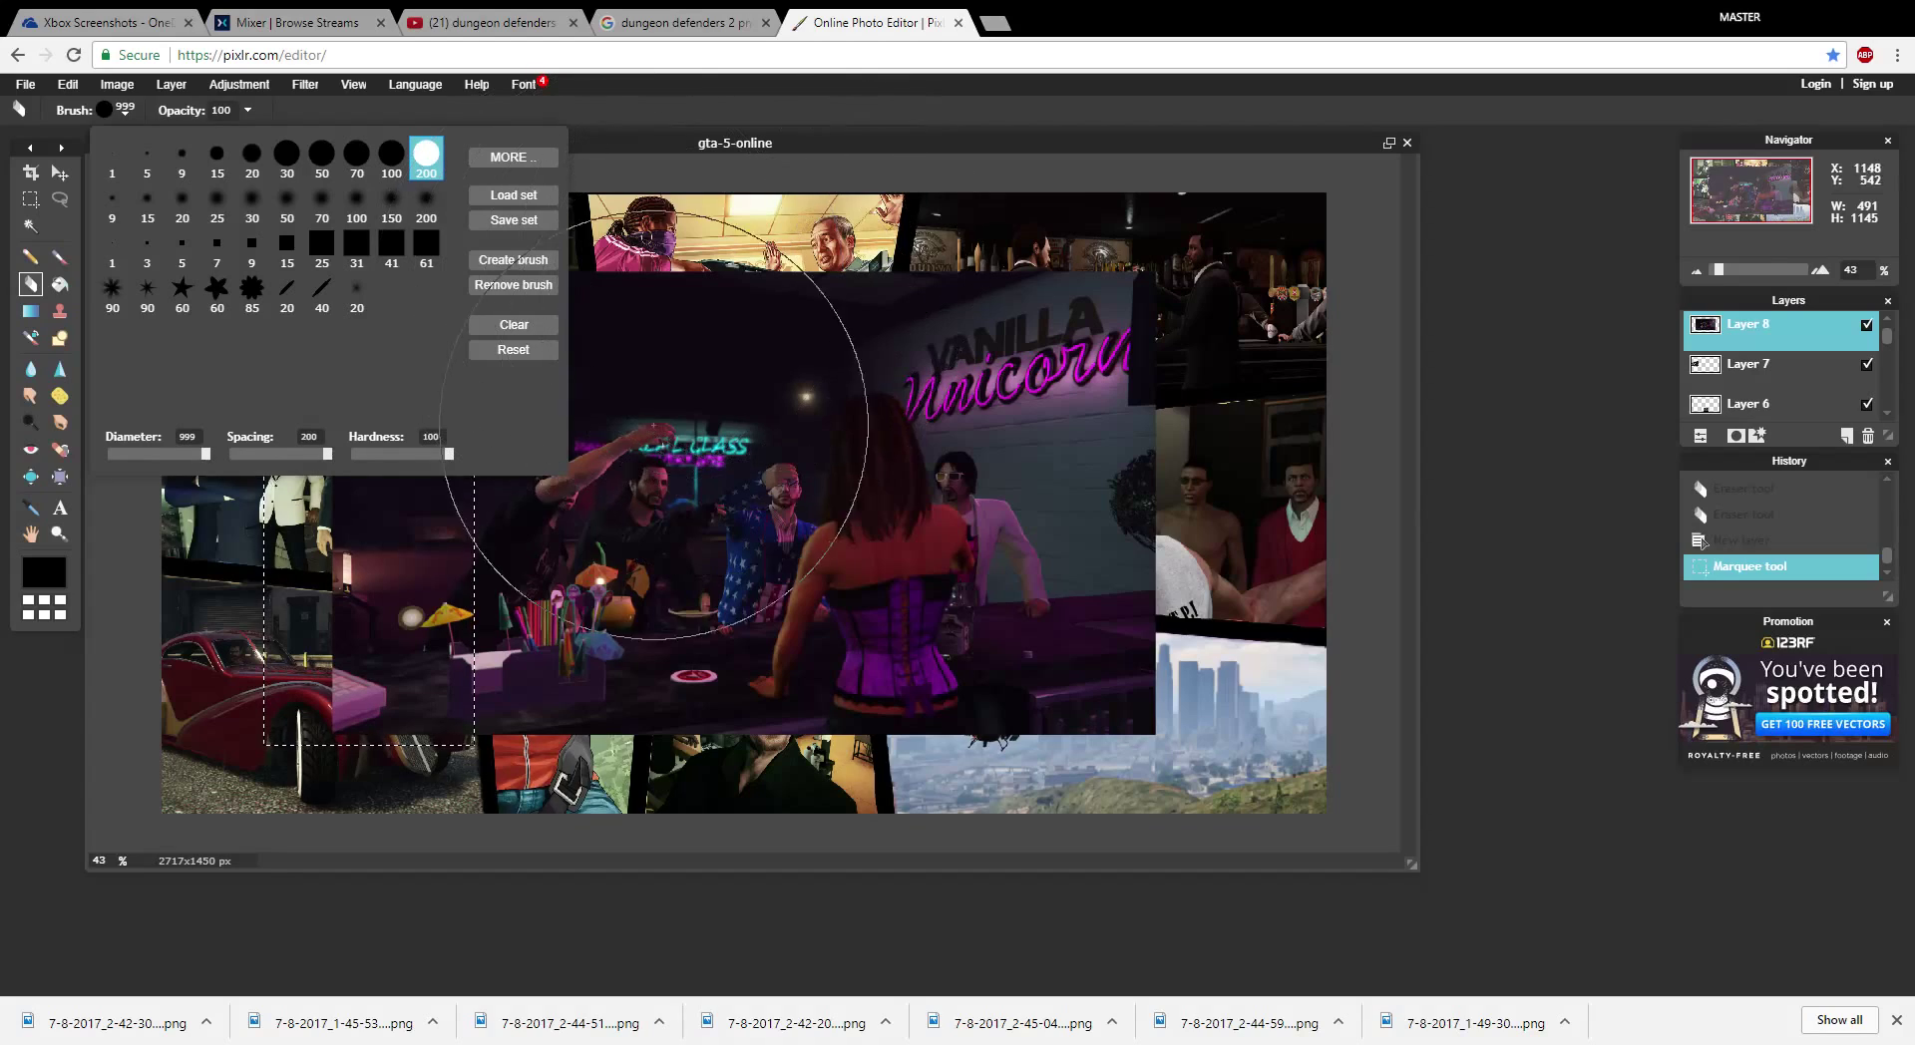
drag(386, 648, 449, 299)
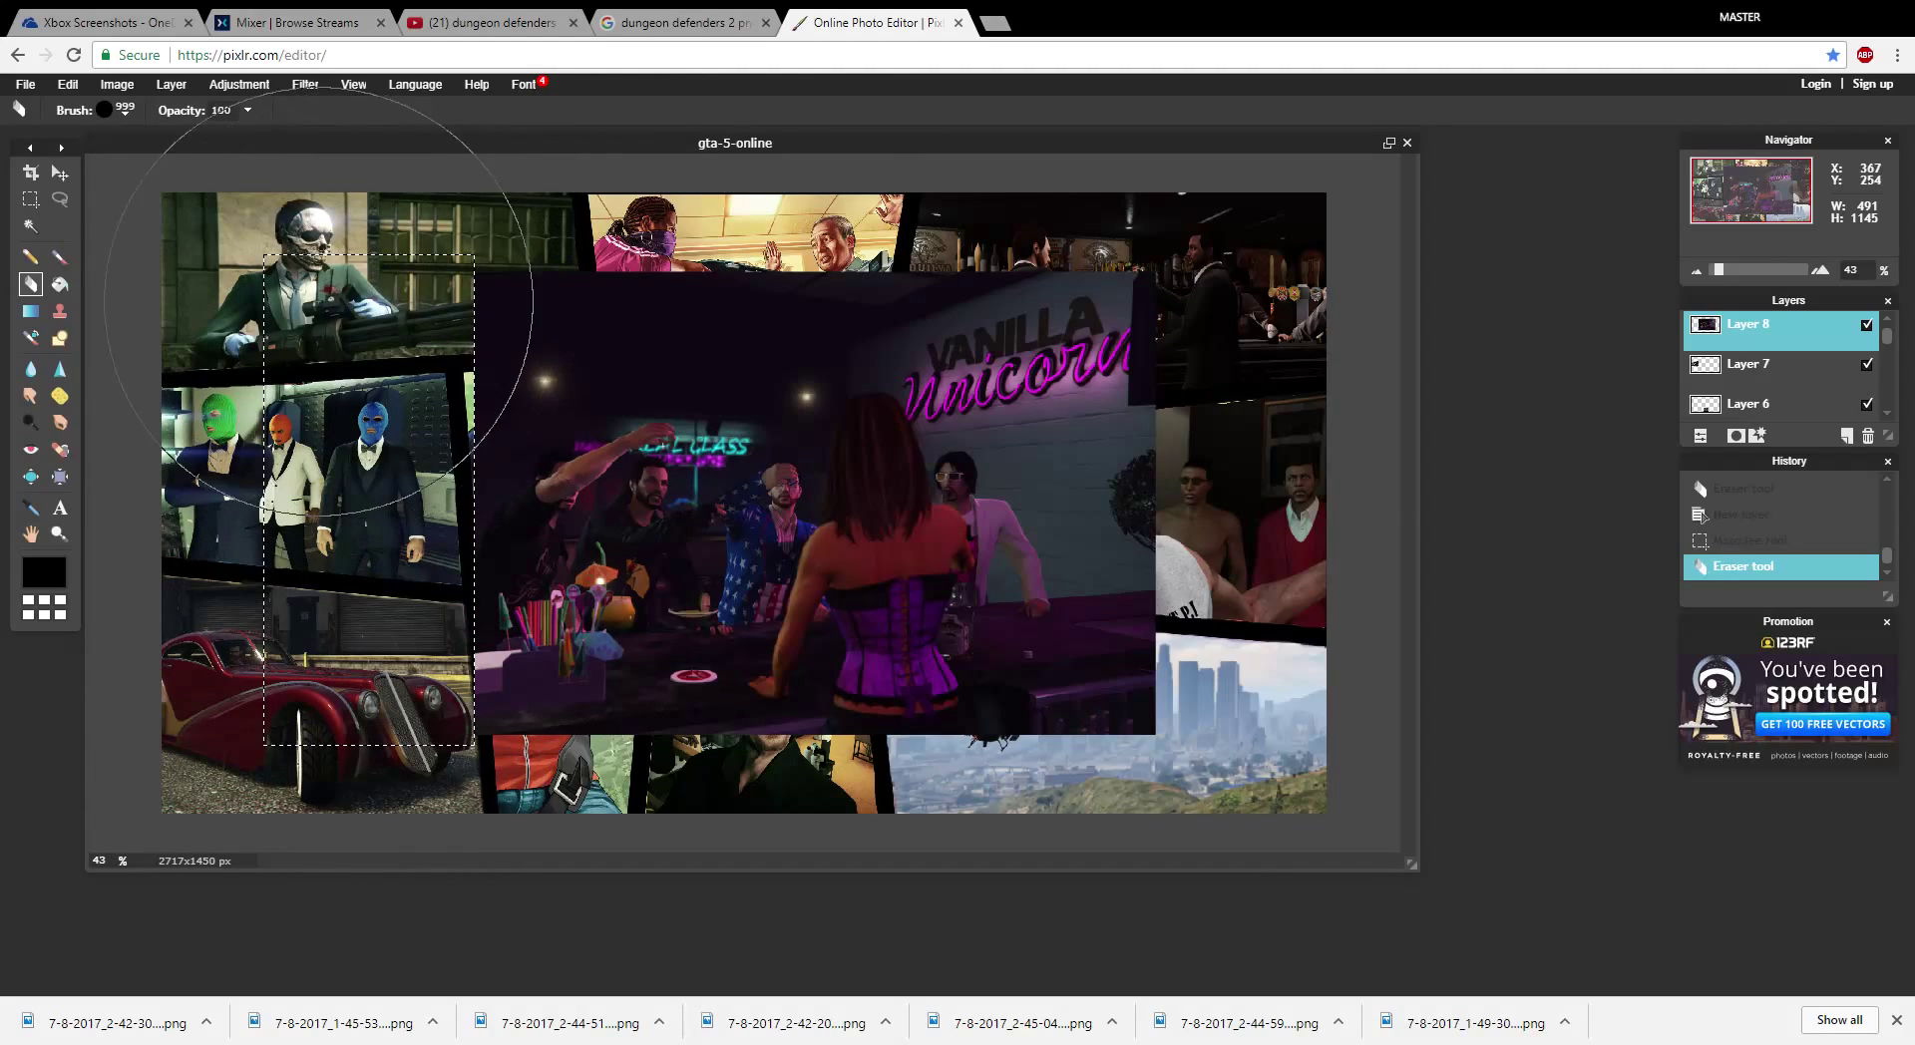
- Select the right edge strip of Layer 8 with a marquee about 213 × 1152 px and erase it with the 999 px brush
click(30, 199)
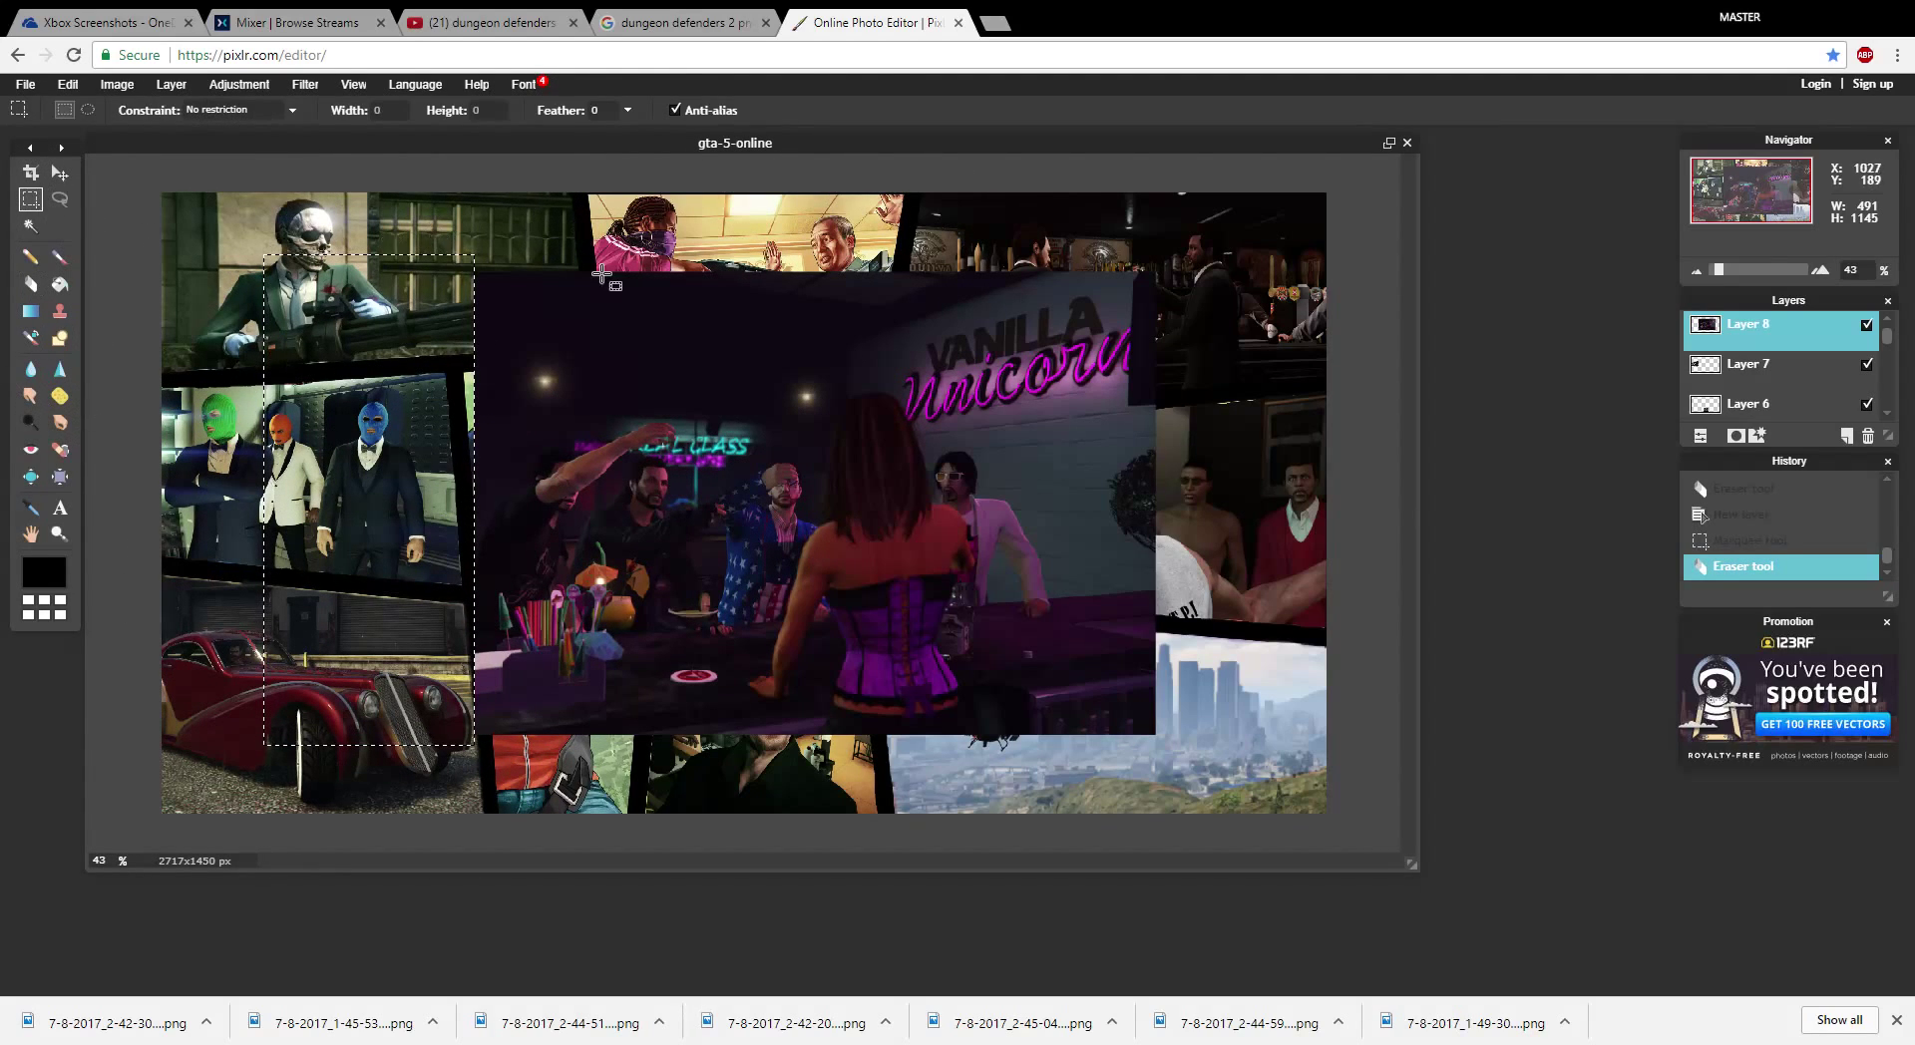
drag(1088, 256, 1180, 748)
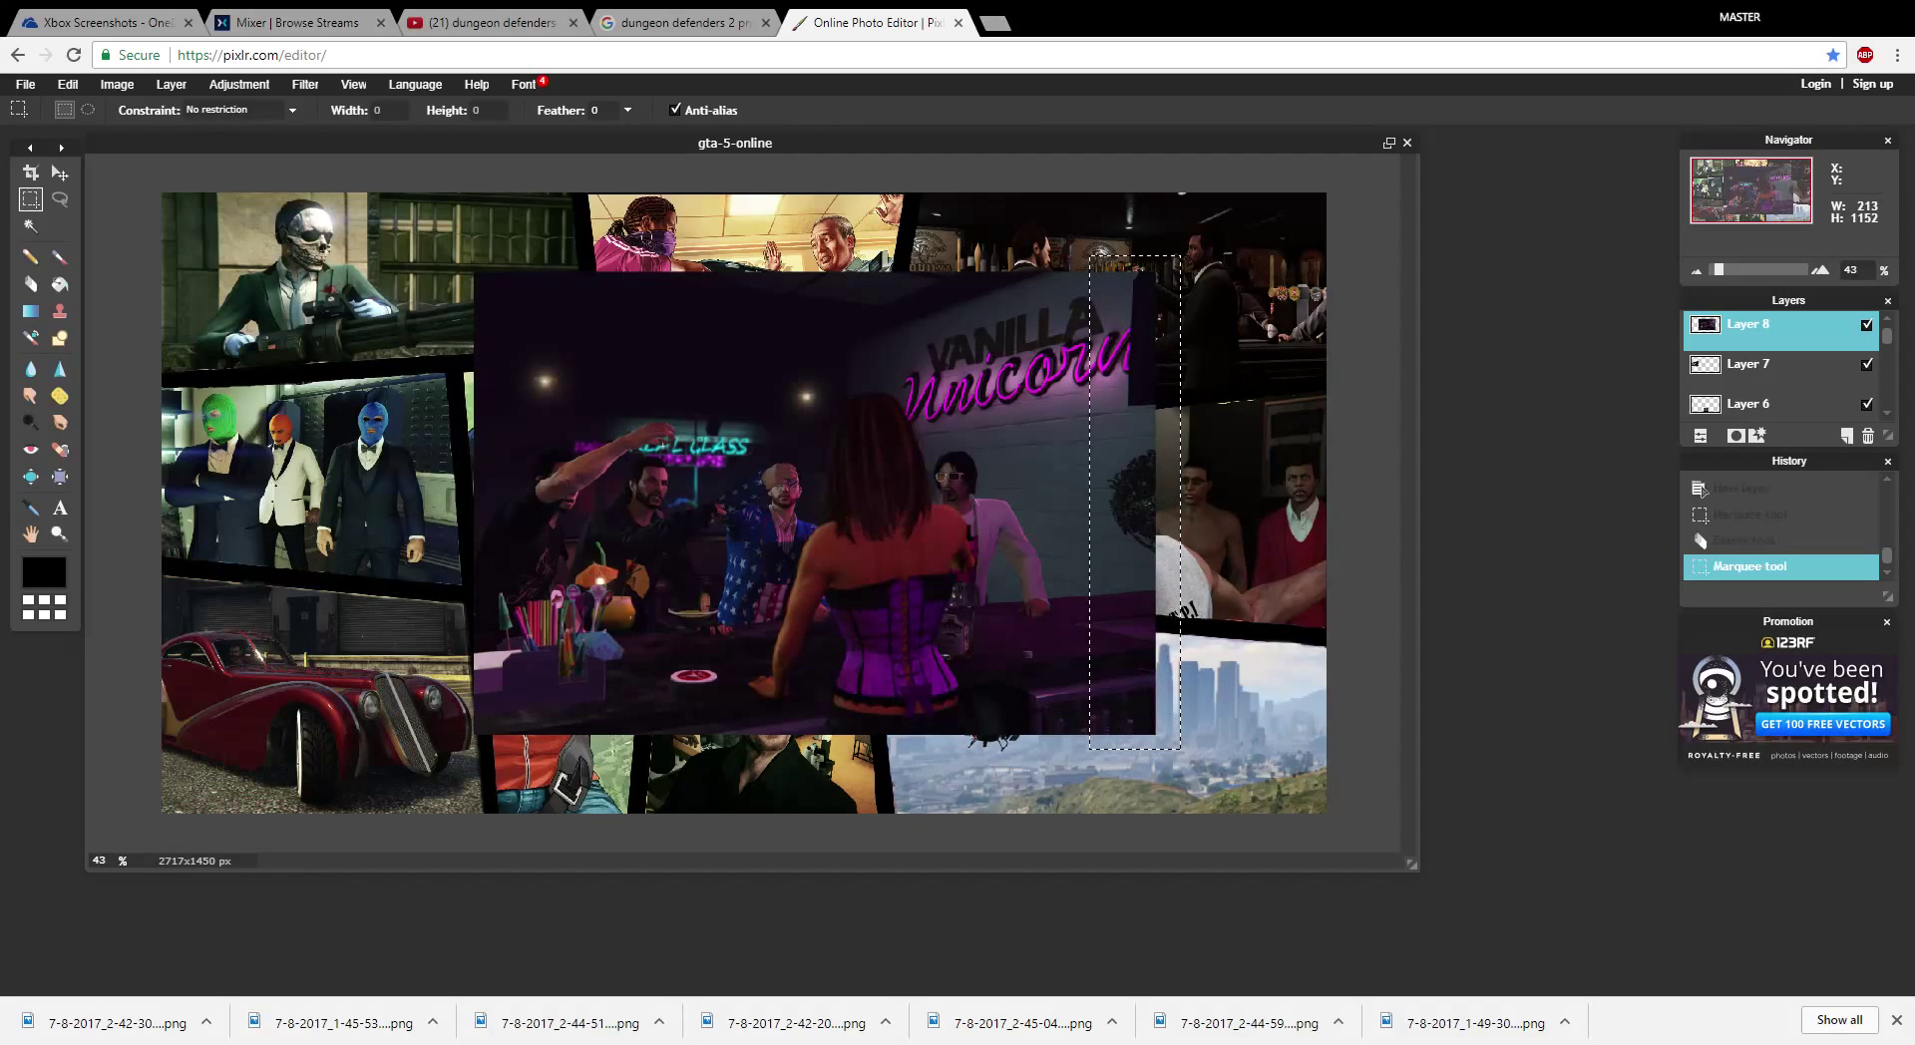
click(30, 284)
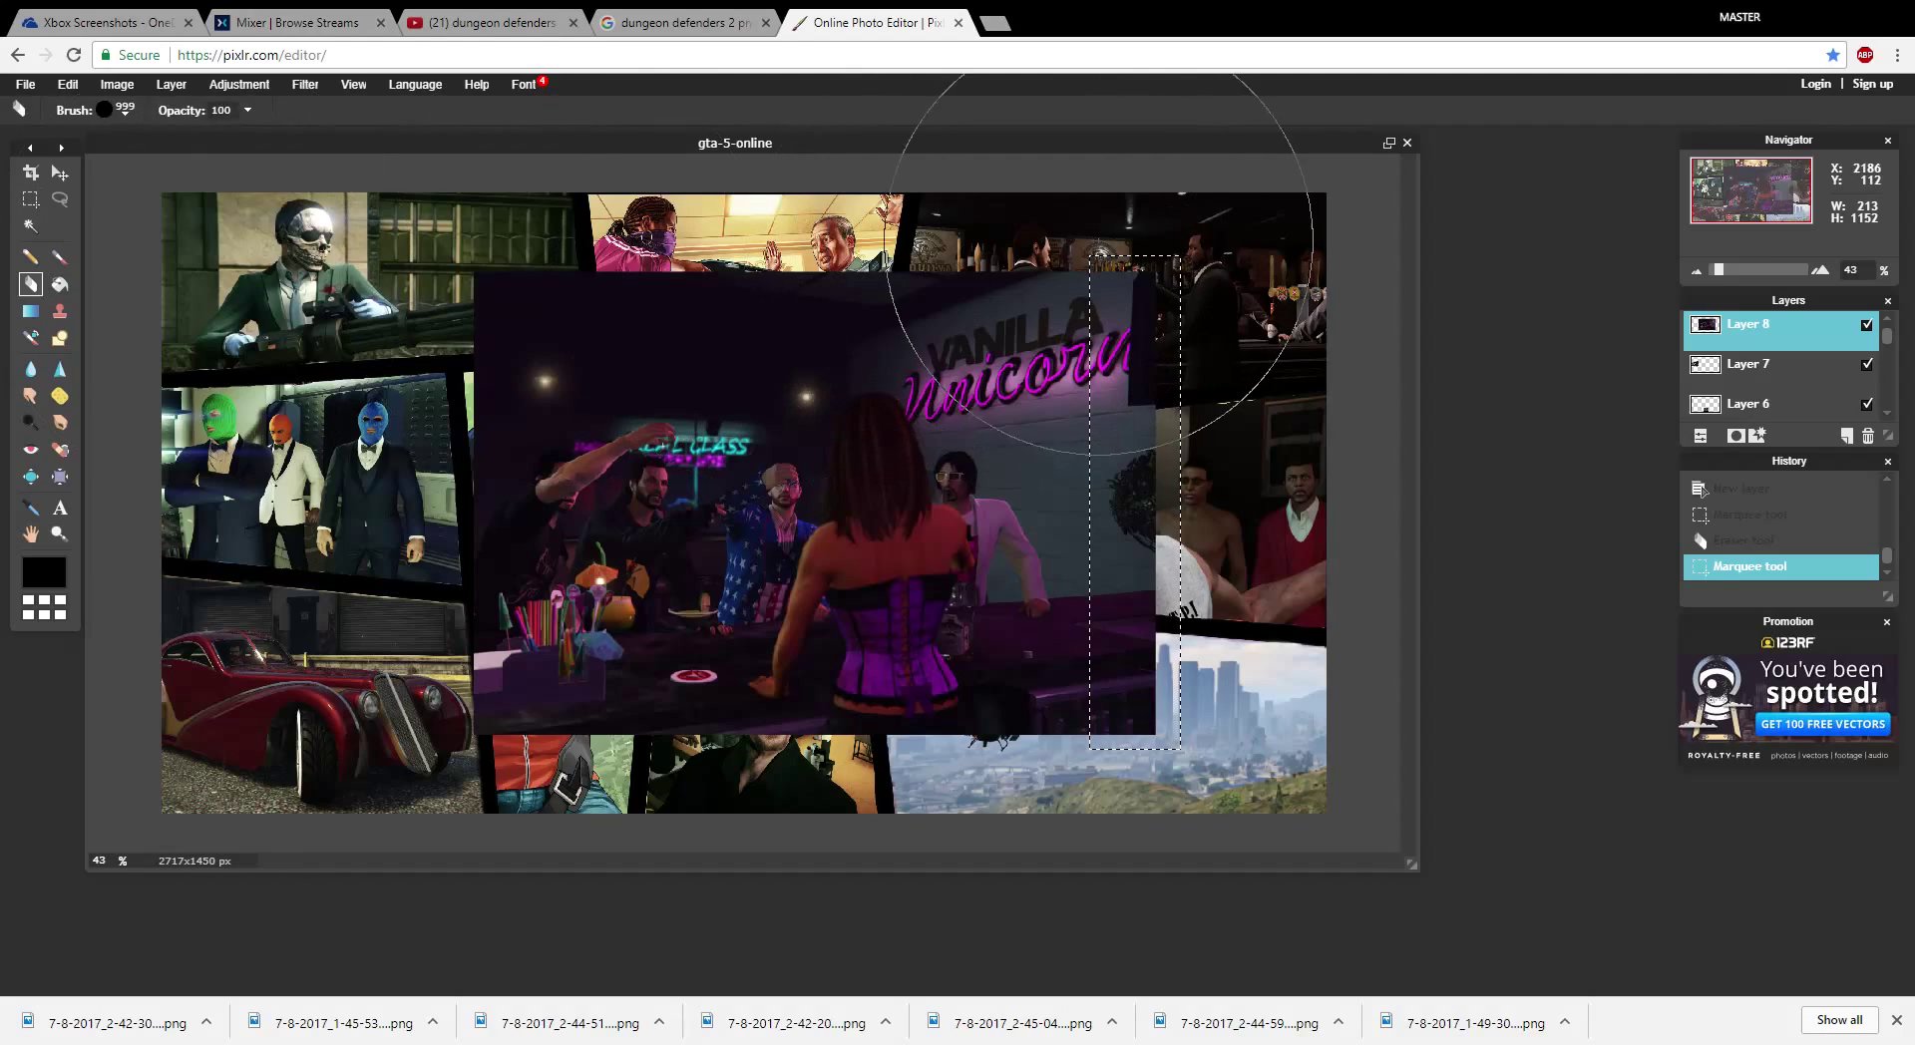
mouse_move(1026, 214)
mouse_down()
mouse_move(1133, 342)
mouse_move(1154, 642)
mouse_up()
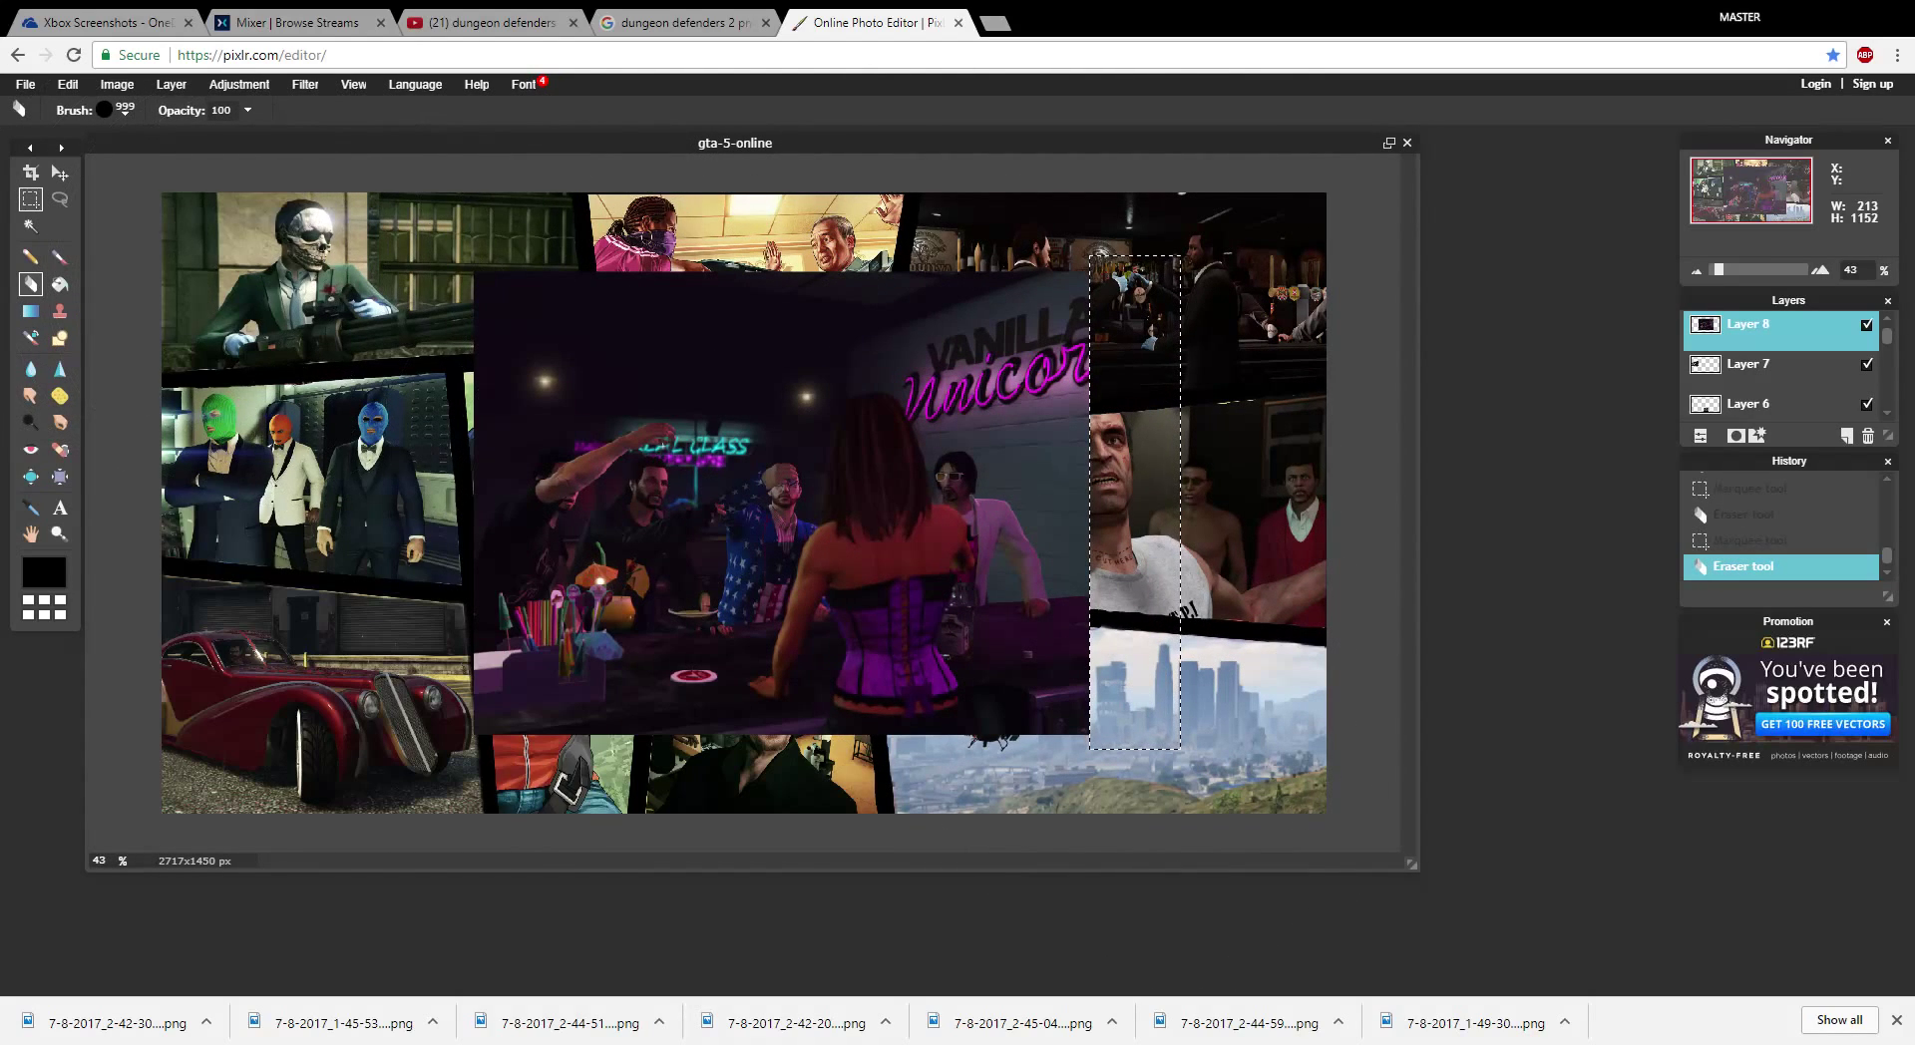
- Marquee-select a further strip about 140 × 1192 px on Layer 8's new right edge, erase it, and clear the selection
click(30, 199)
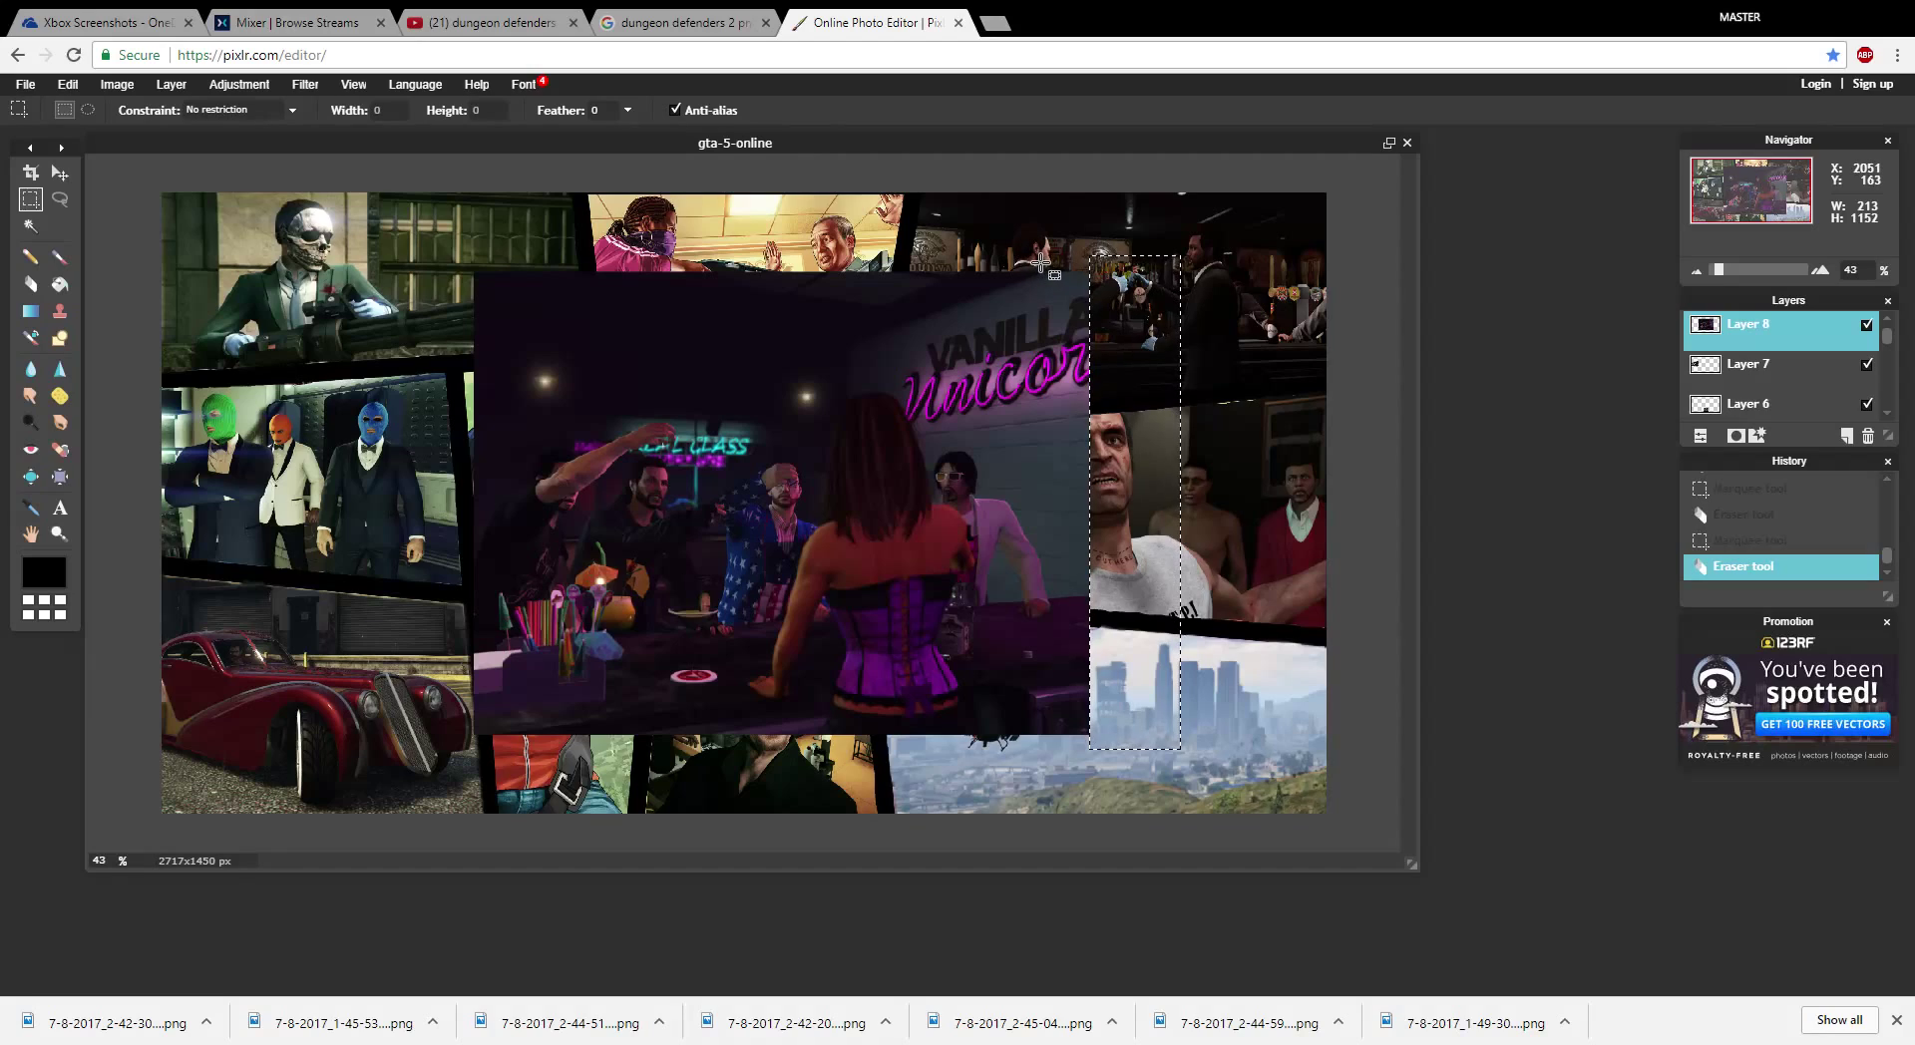
drag(1114, 845, 1101, 773)
key(e)
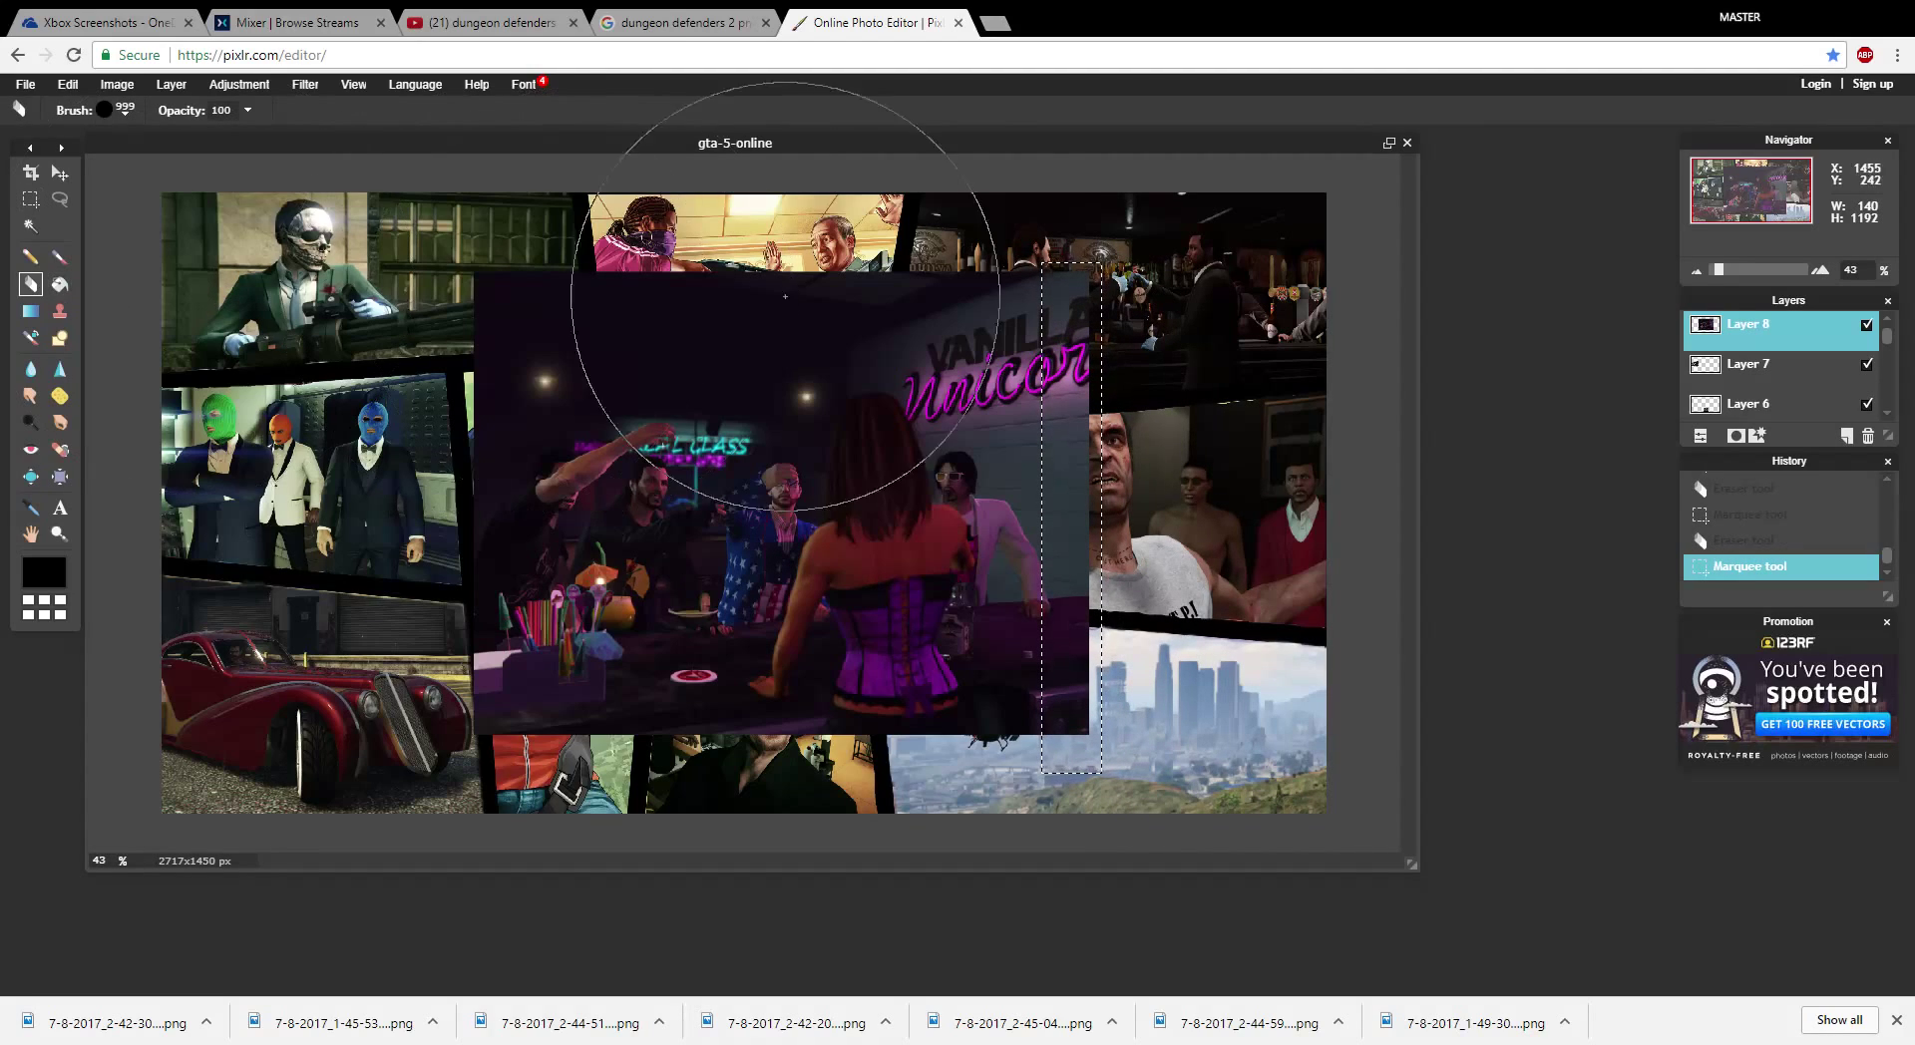
drag(948, 307, 1011, 459)
click(928, 548)
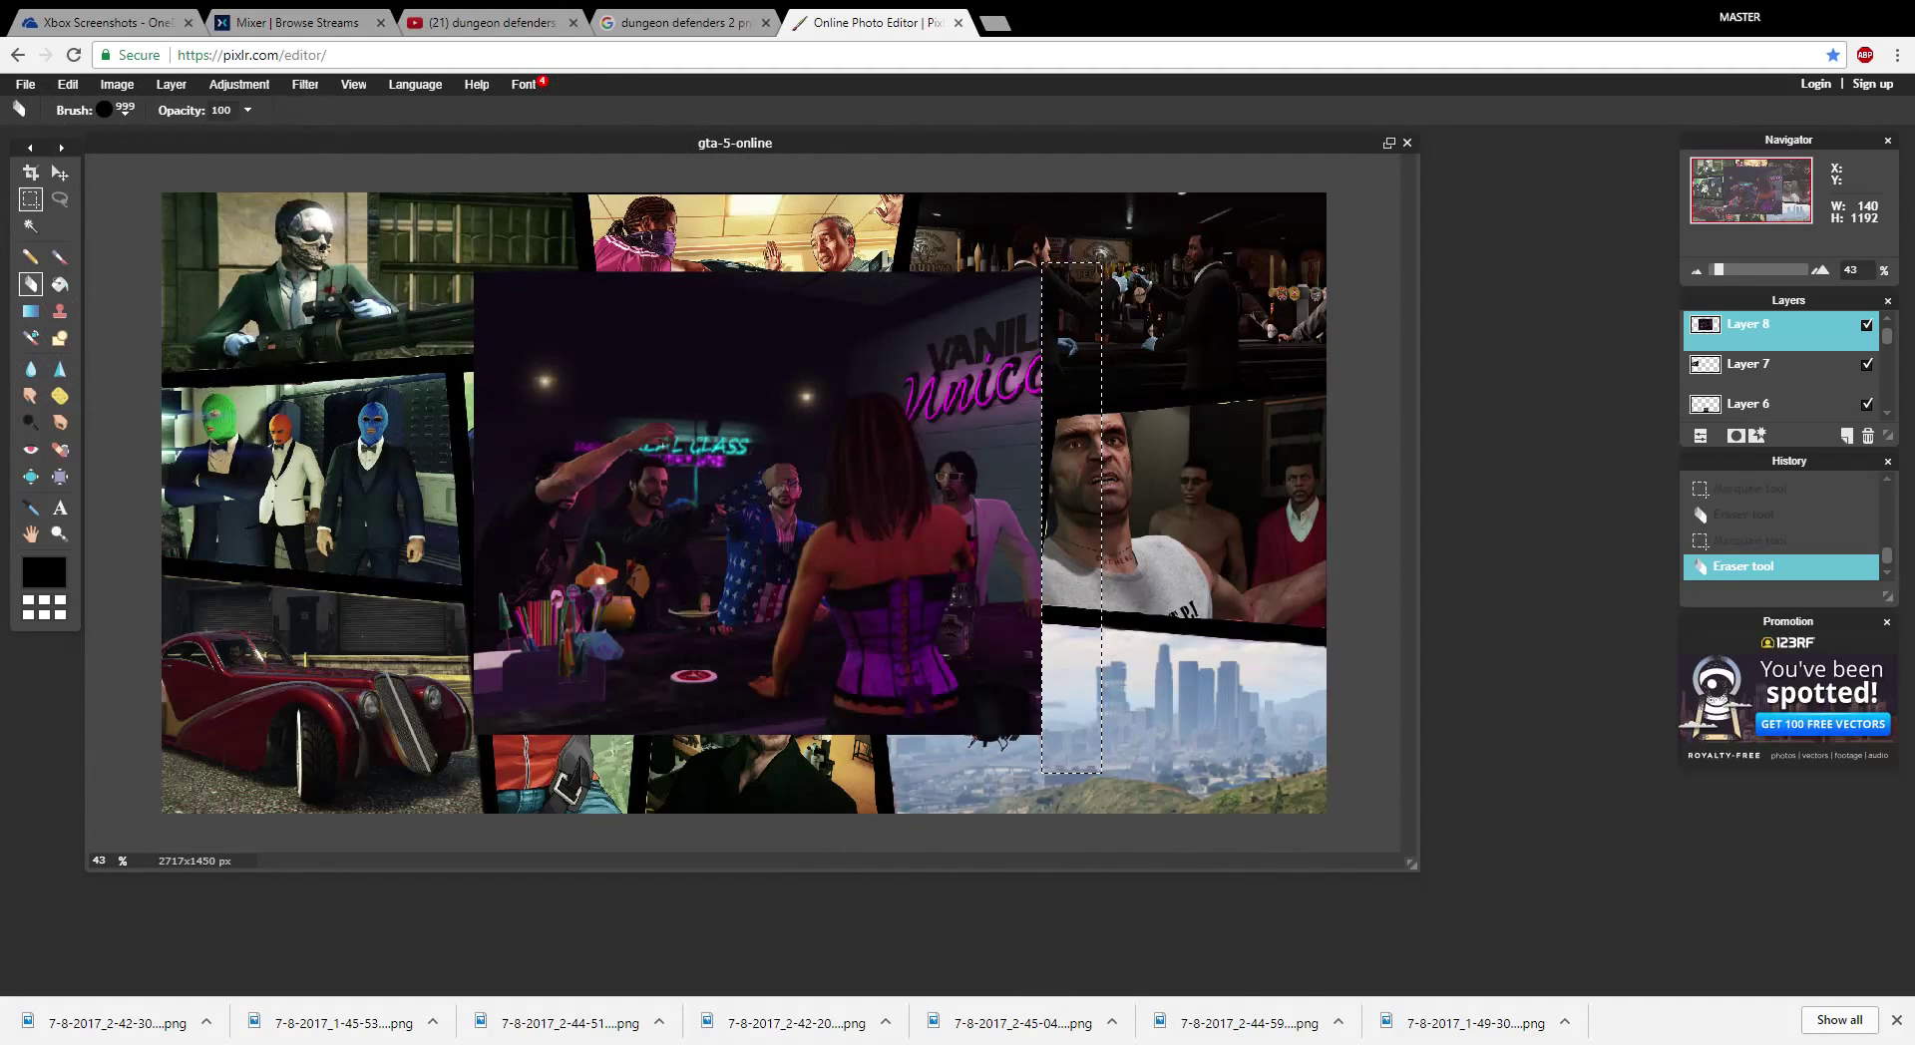
key(m)
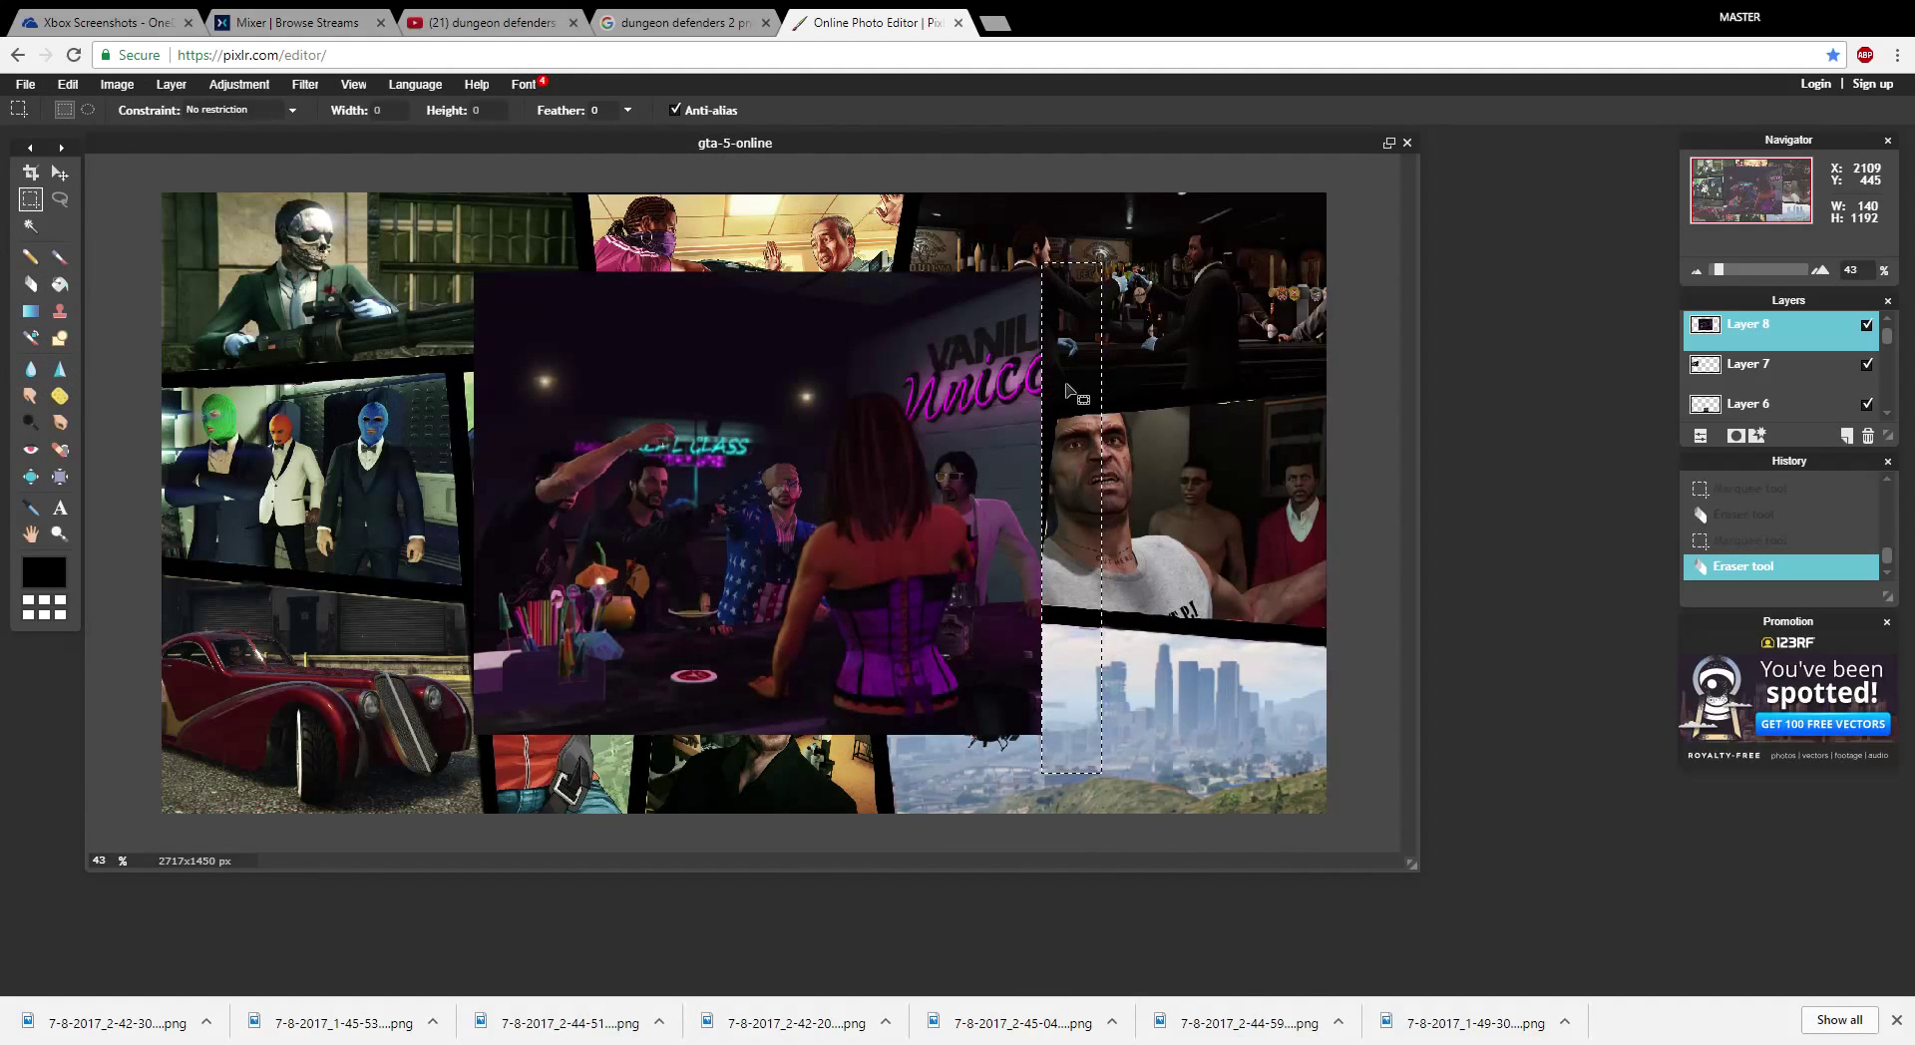
key(ctrl+d)
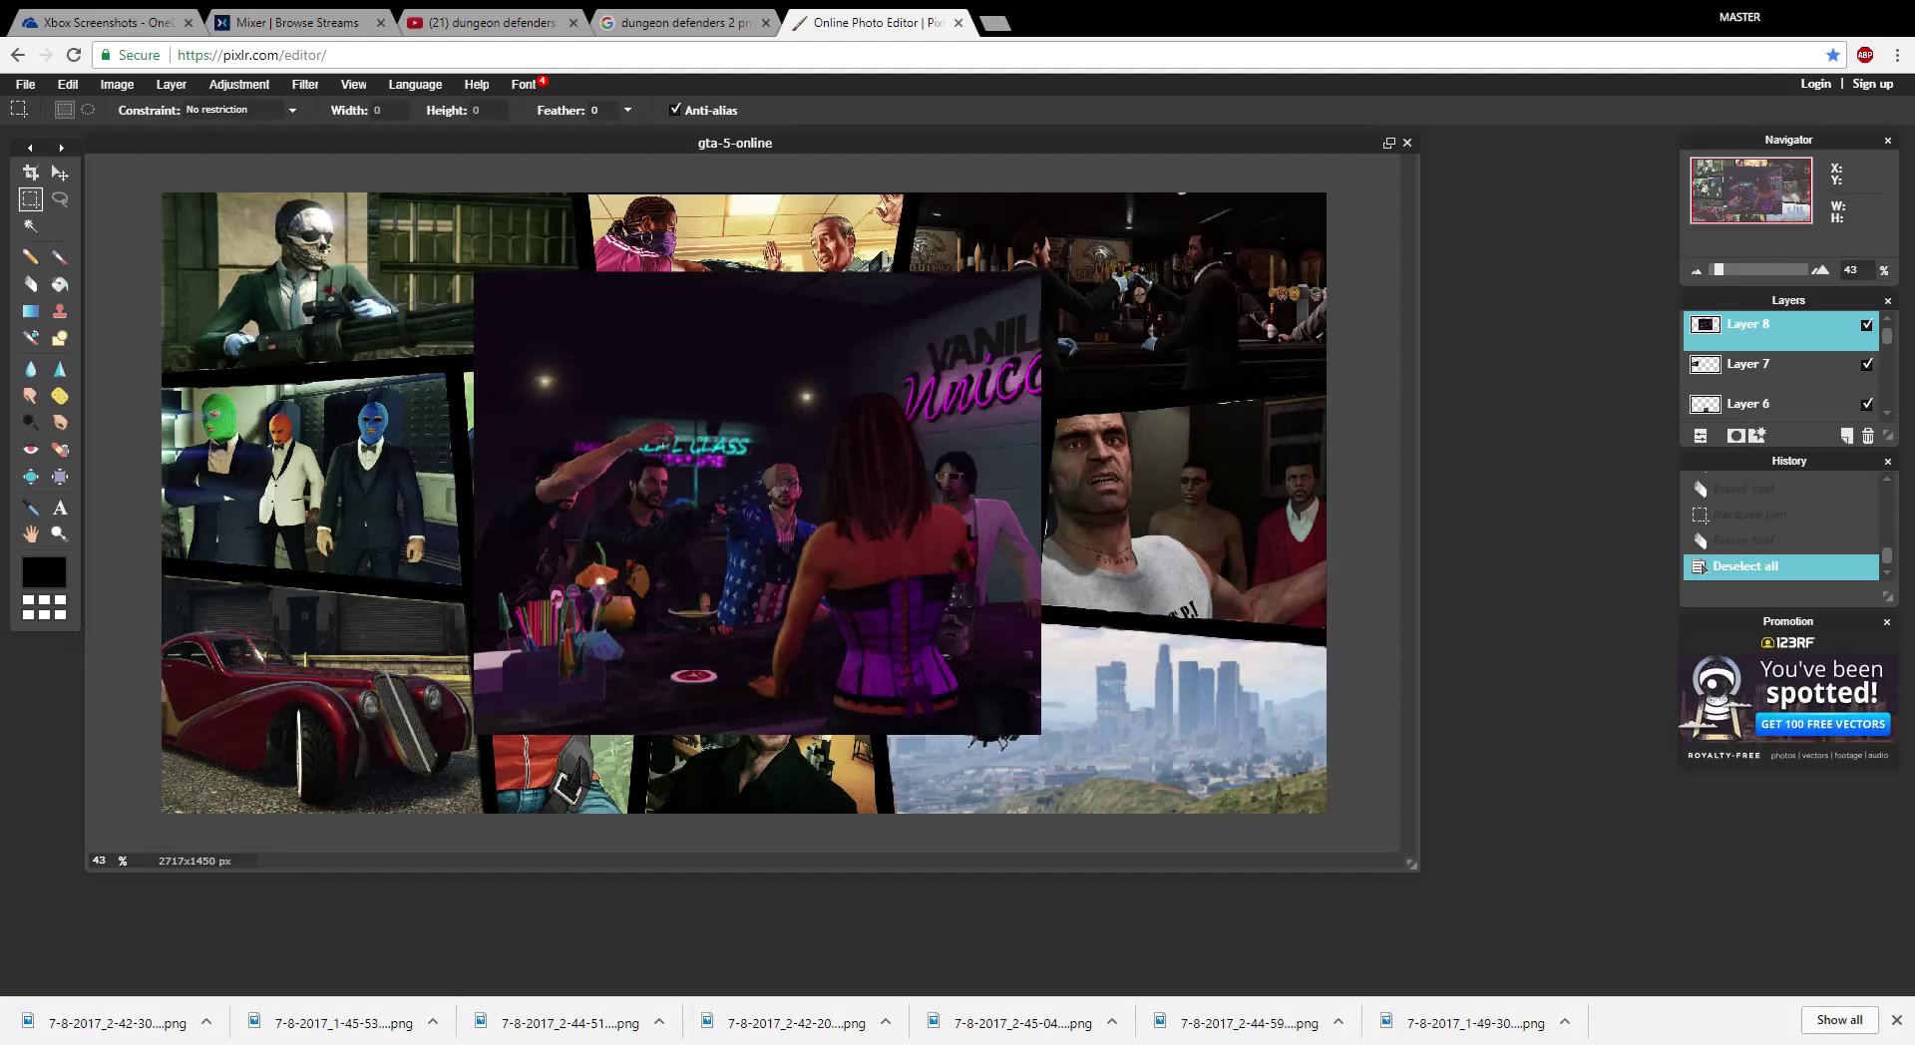
- Move the trimmed Vanilla Unicorn screenshot on Layer 8 slightly up and to the right over the collage
key(v)
drag(706, 441, 762, 389)
click(171, 84)
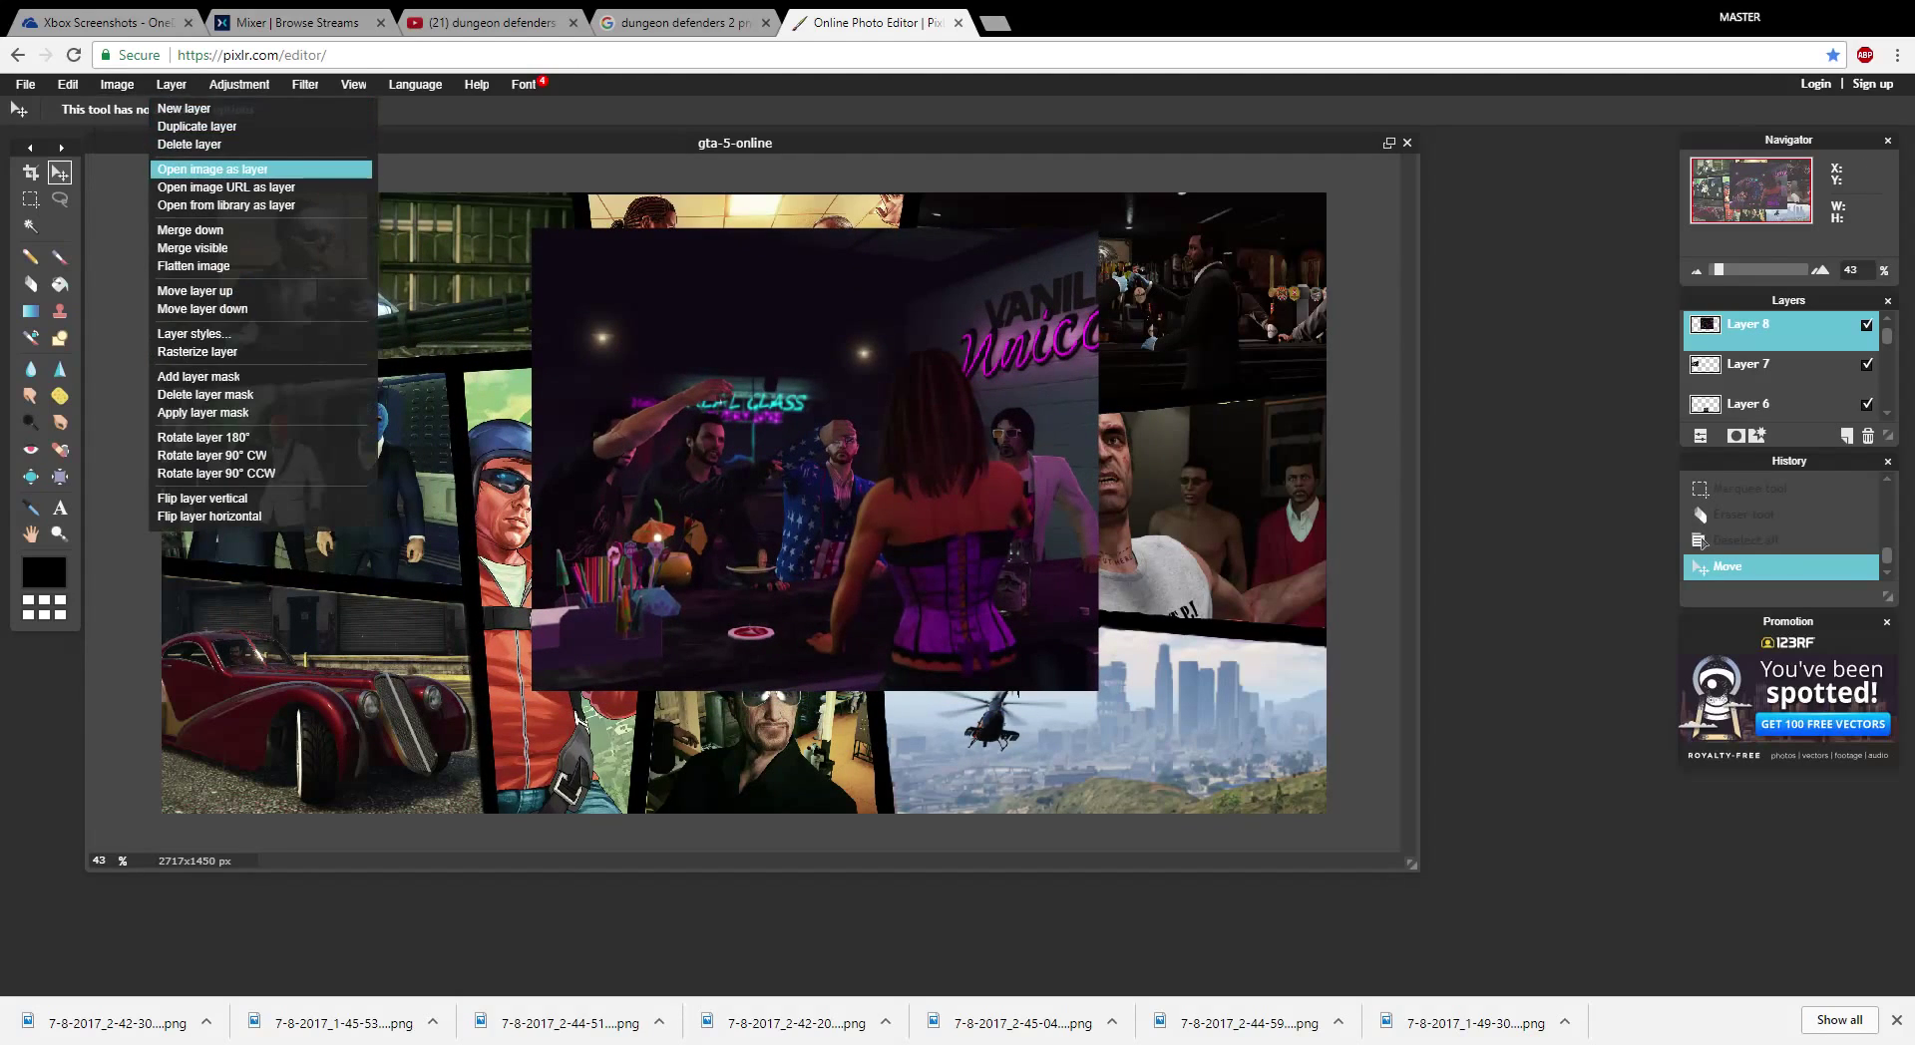
- Shrink the nightclub image on Layer 8 with Free Transform and place it over the gunman panel beside the logo, applying the change
mouse_move(68, 84)
click(100, 229)
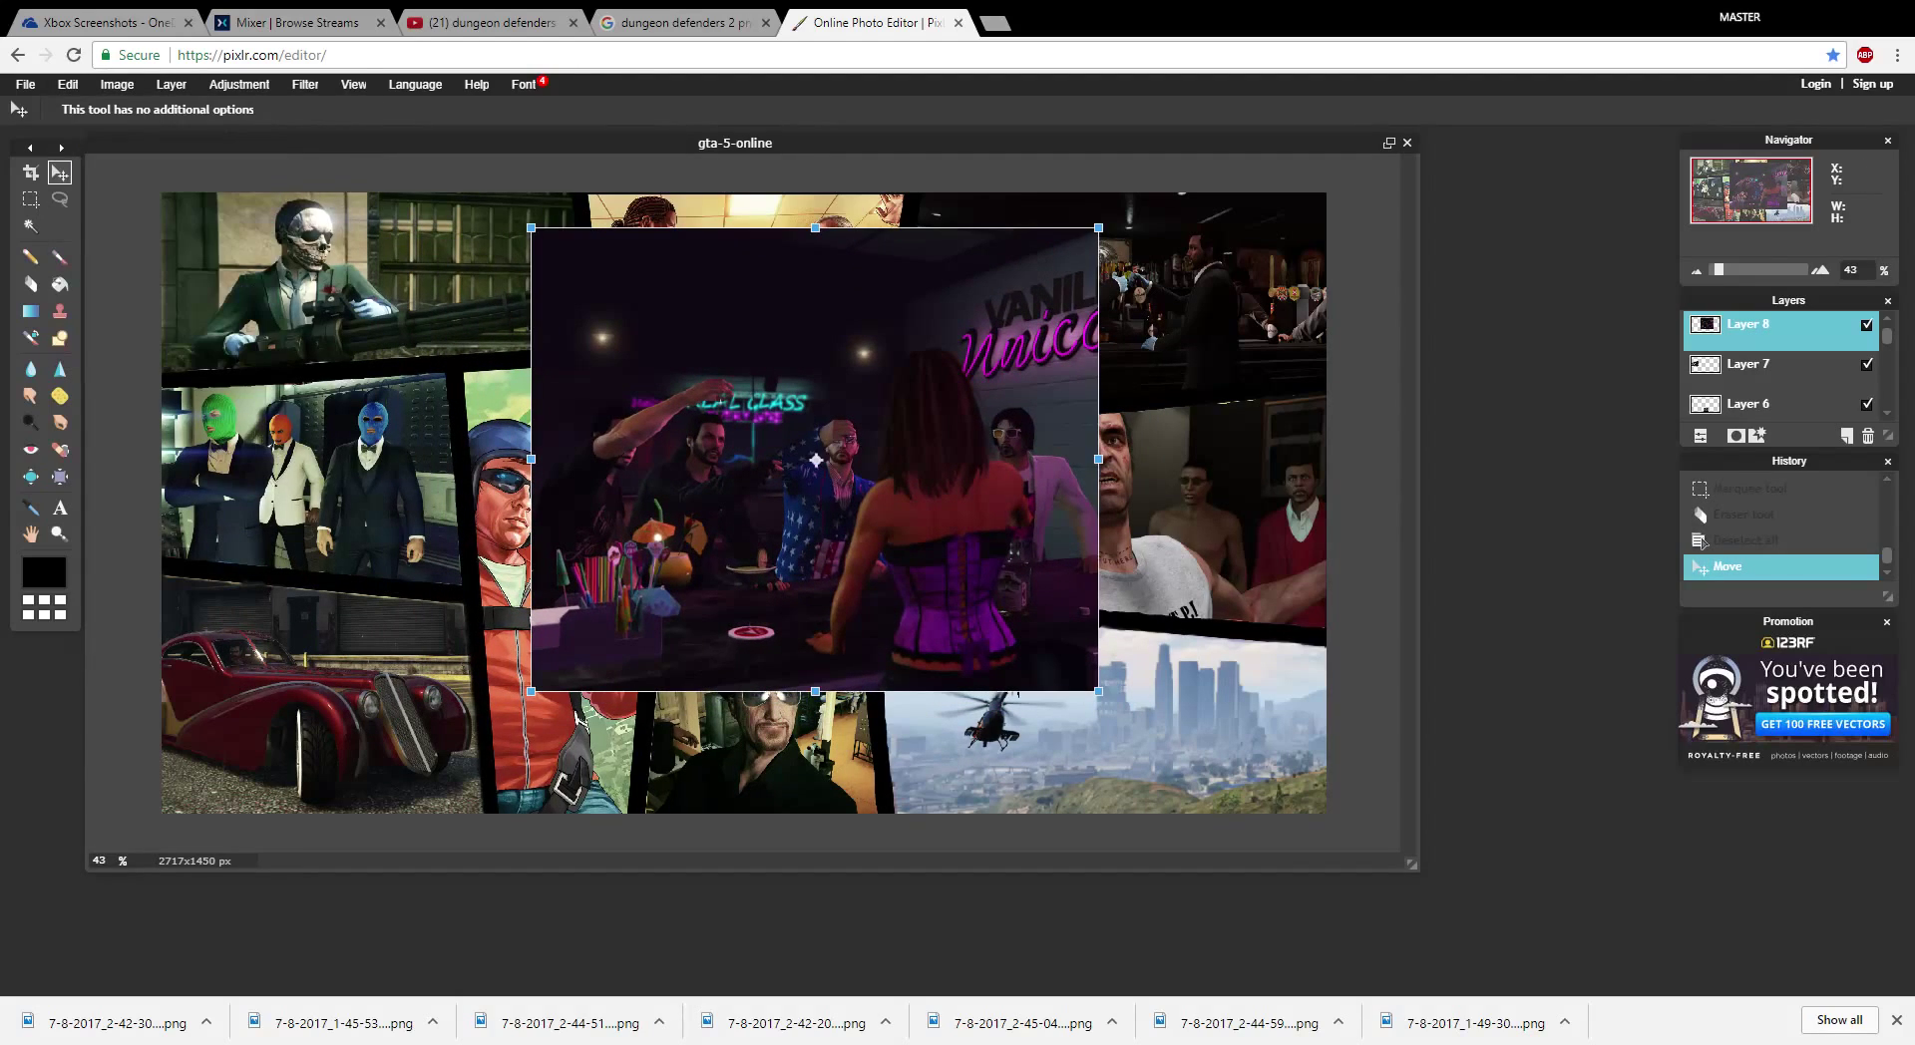
drag(536, 230, 655, 330)
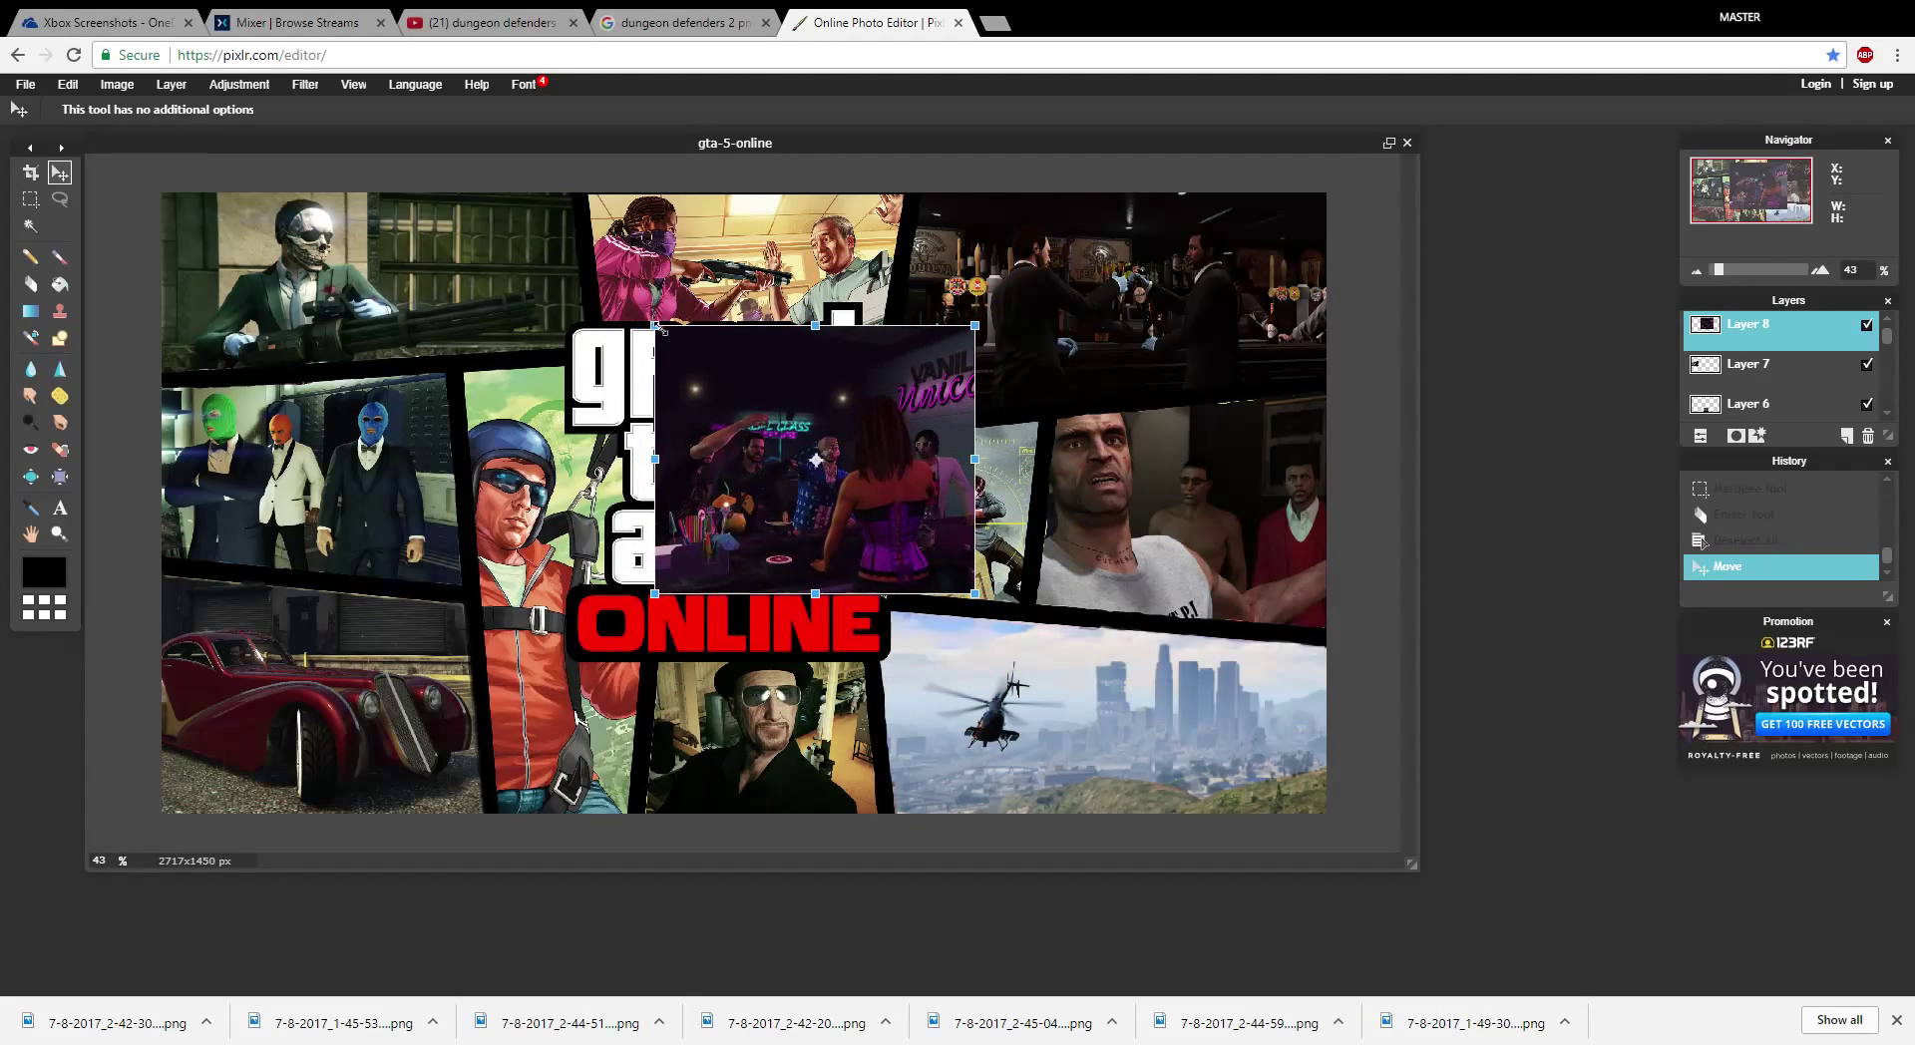
drag(748, 402, 849, 434)
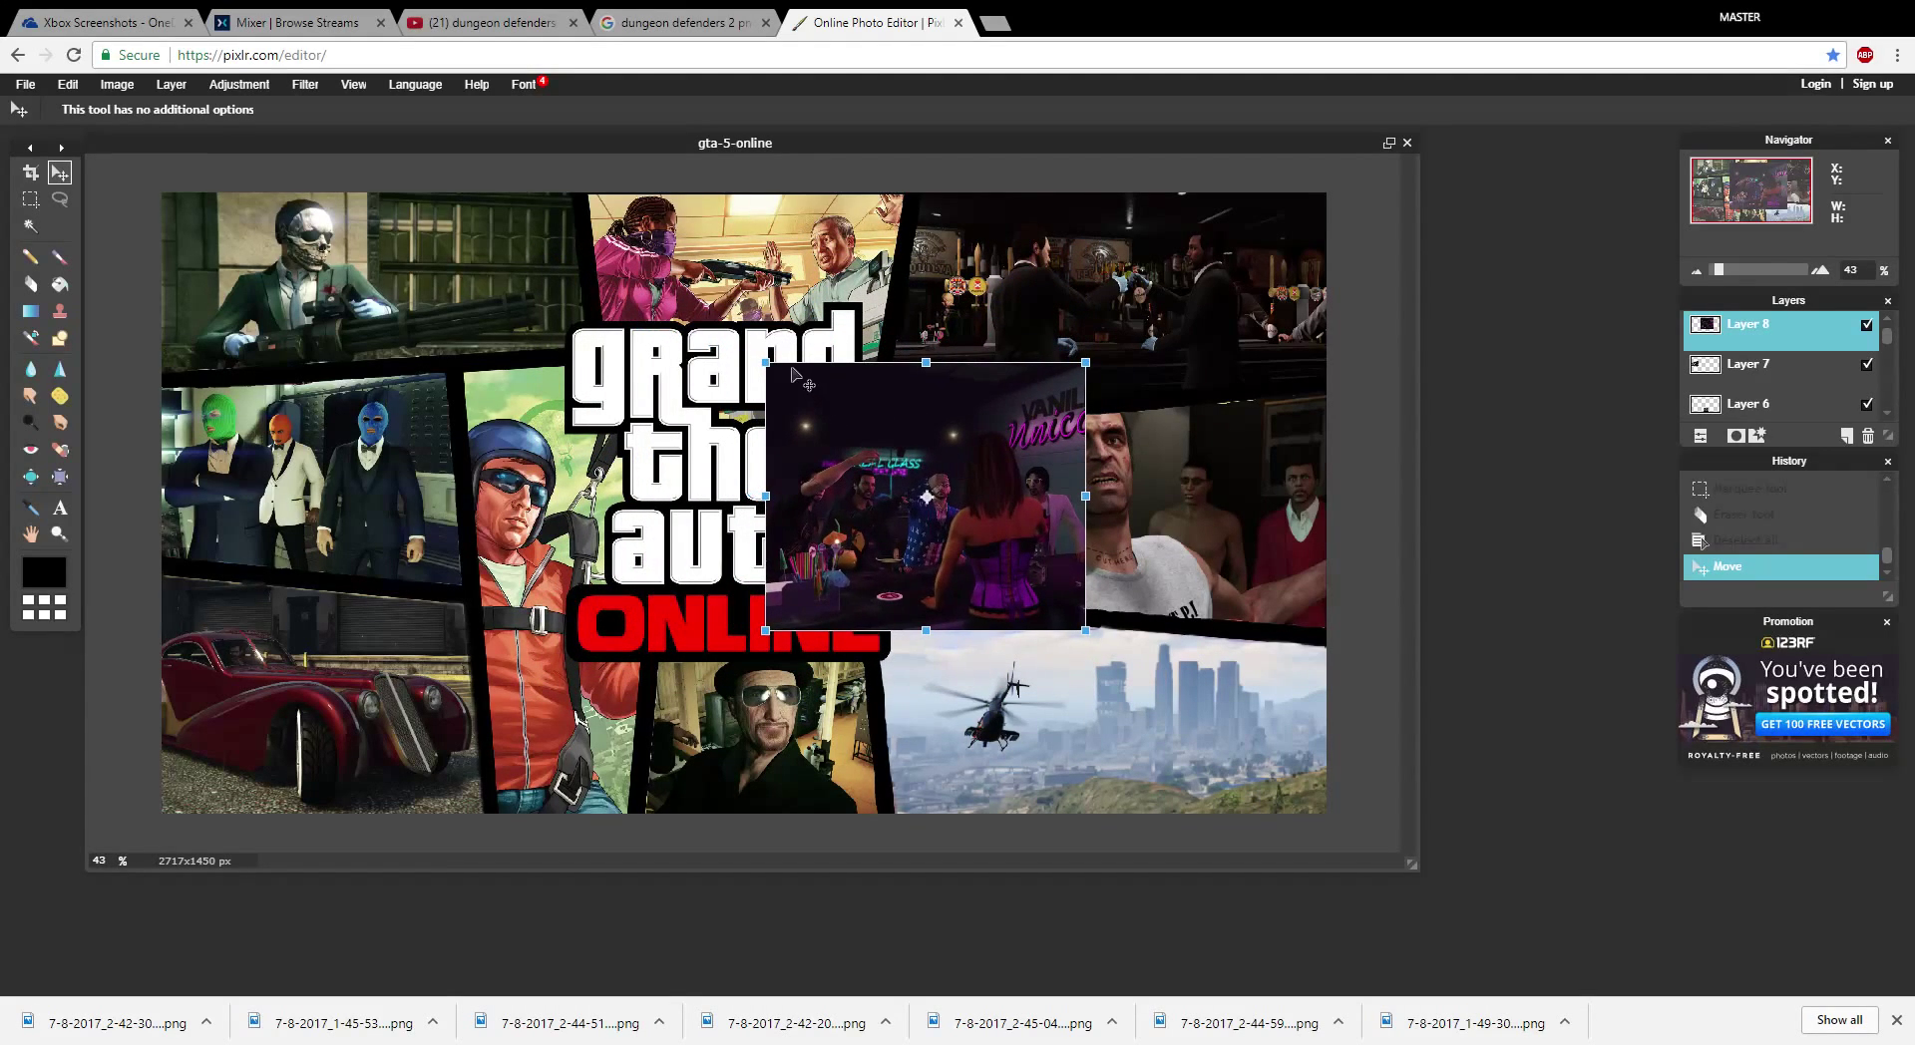
drag(765, 362, 866, 436)
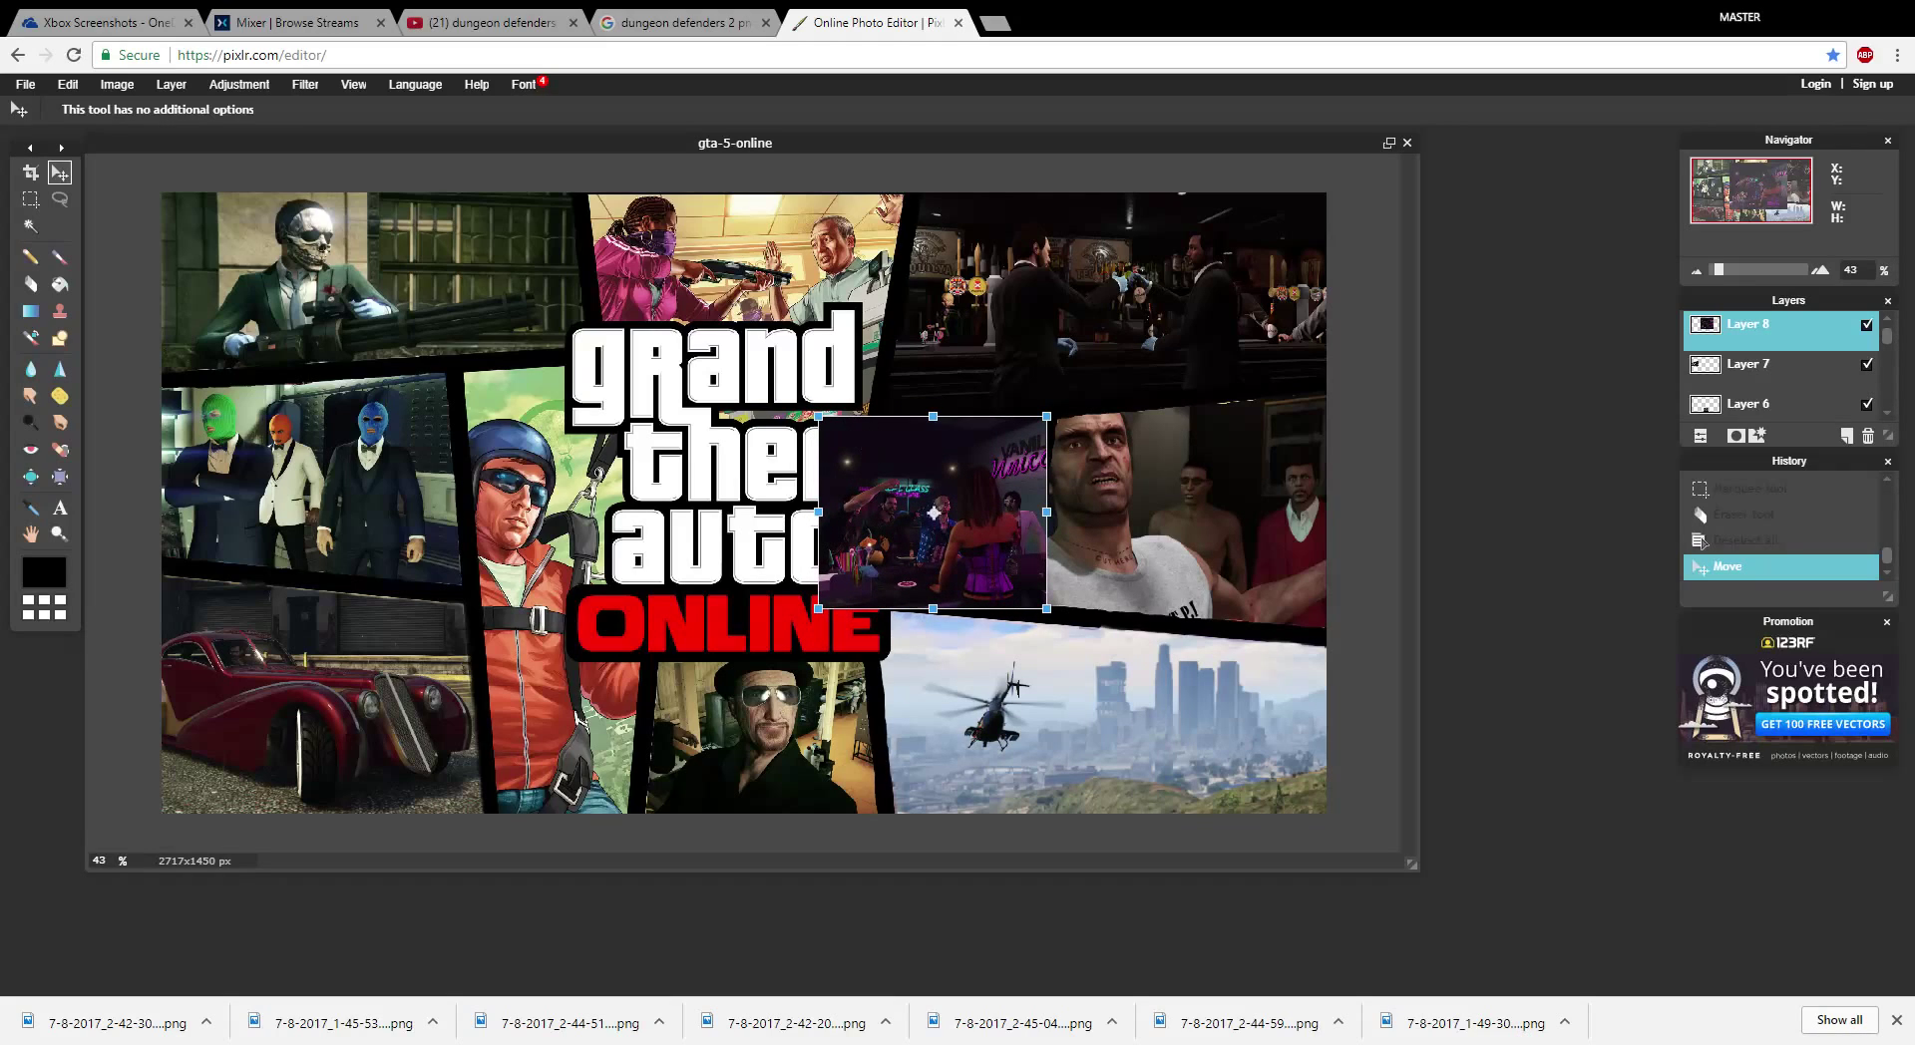
key(Return)
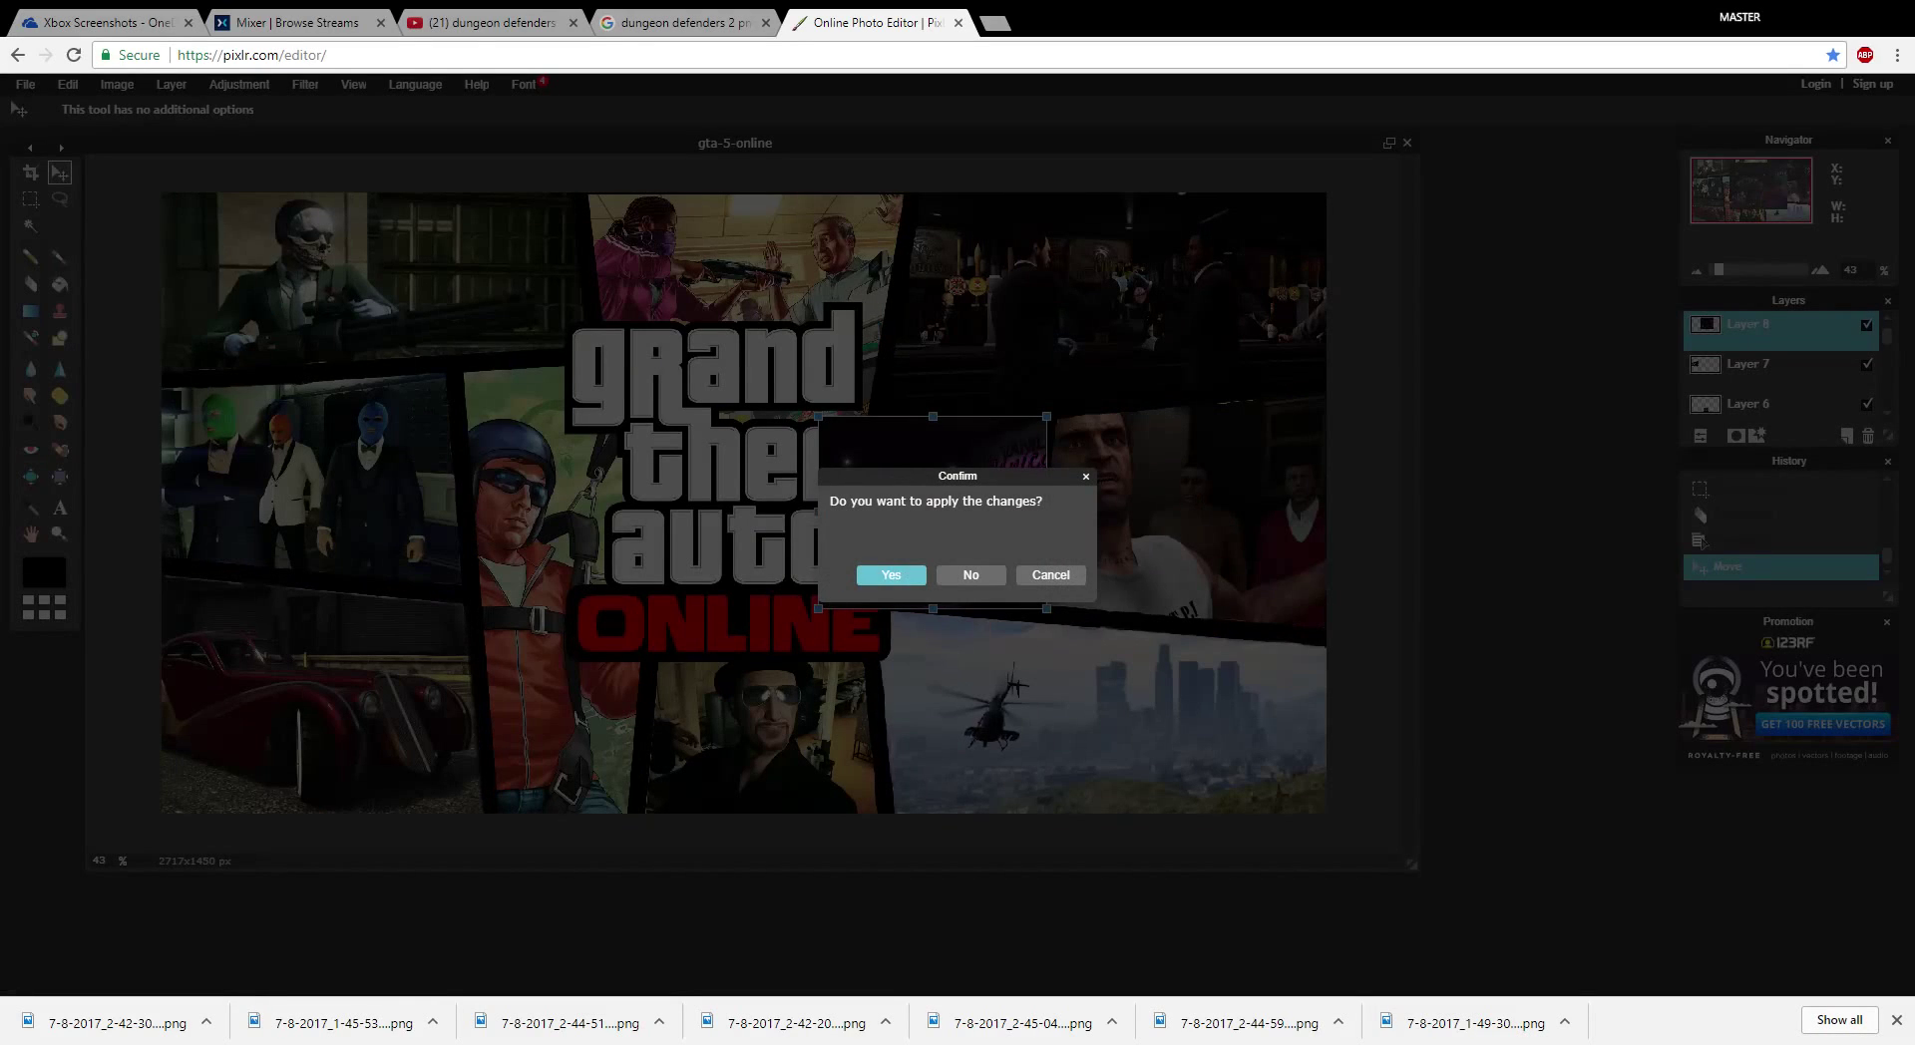
key(Return)
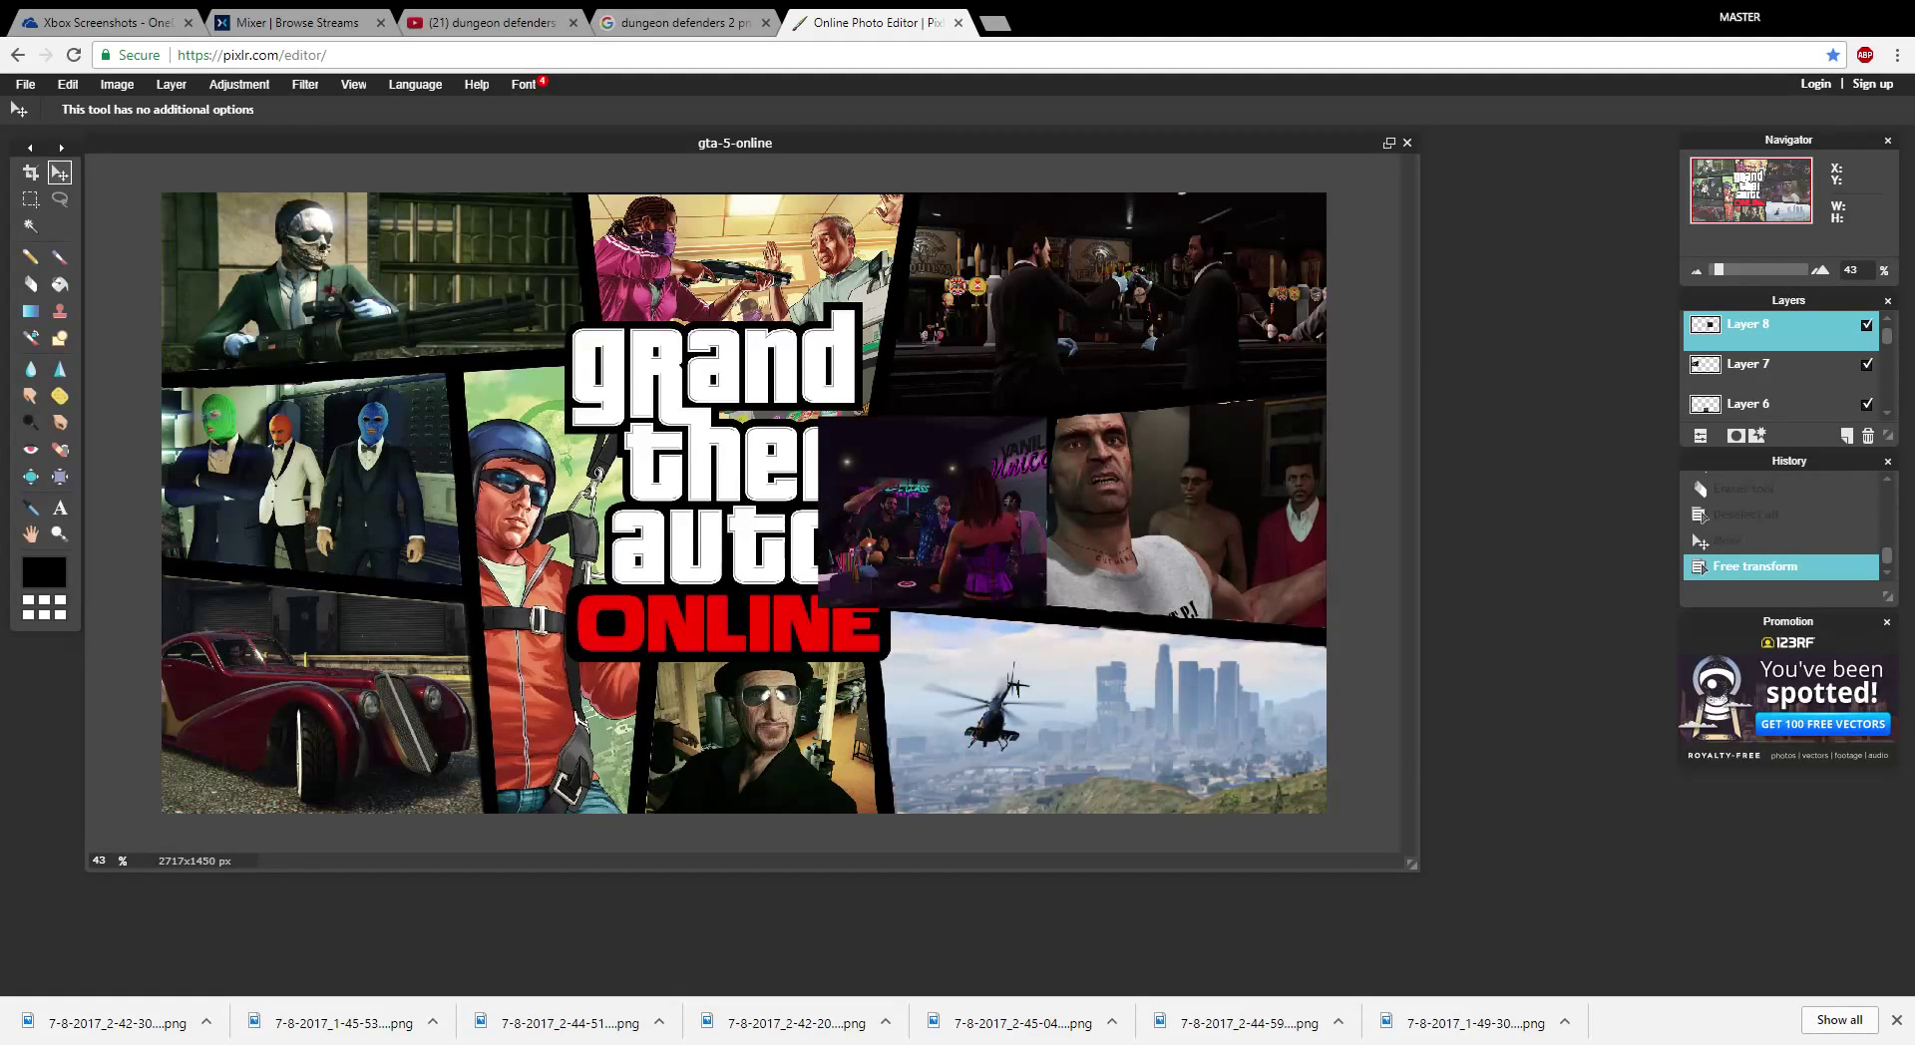
- Toggle Layer 8 to compare it with the gunman panel, and slightly enlarge the nightclub image with Free Transform to cover the panel
click(1866, 324)
click(1867, 324)
click(1866, 324)
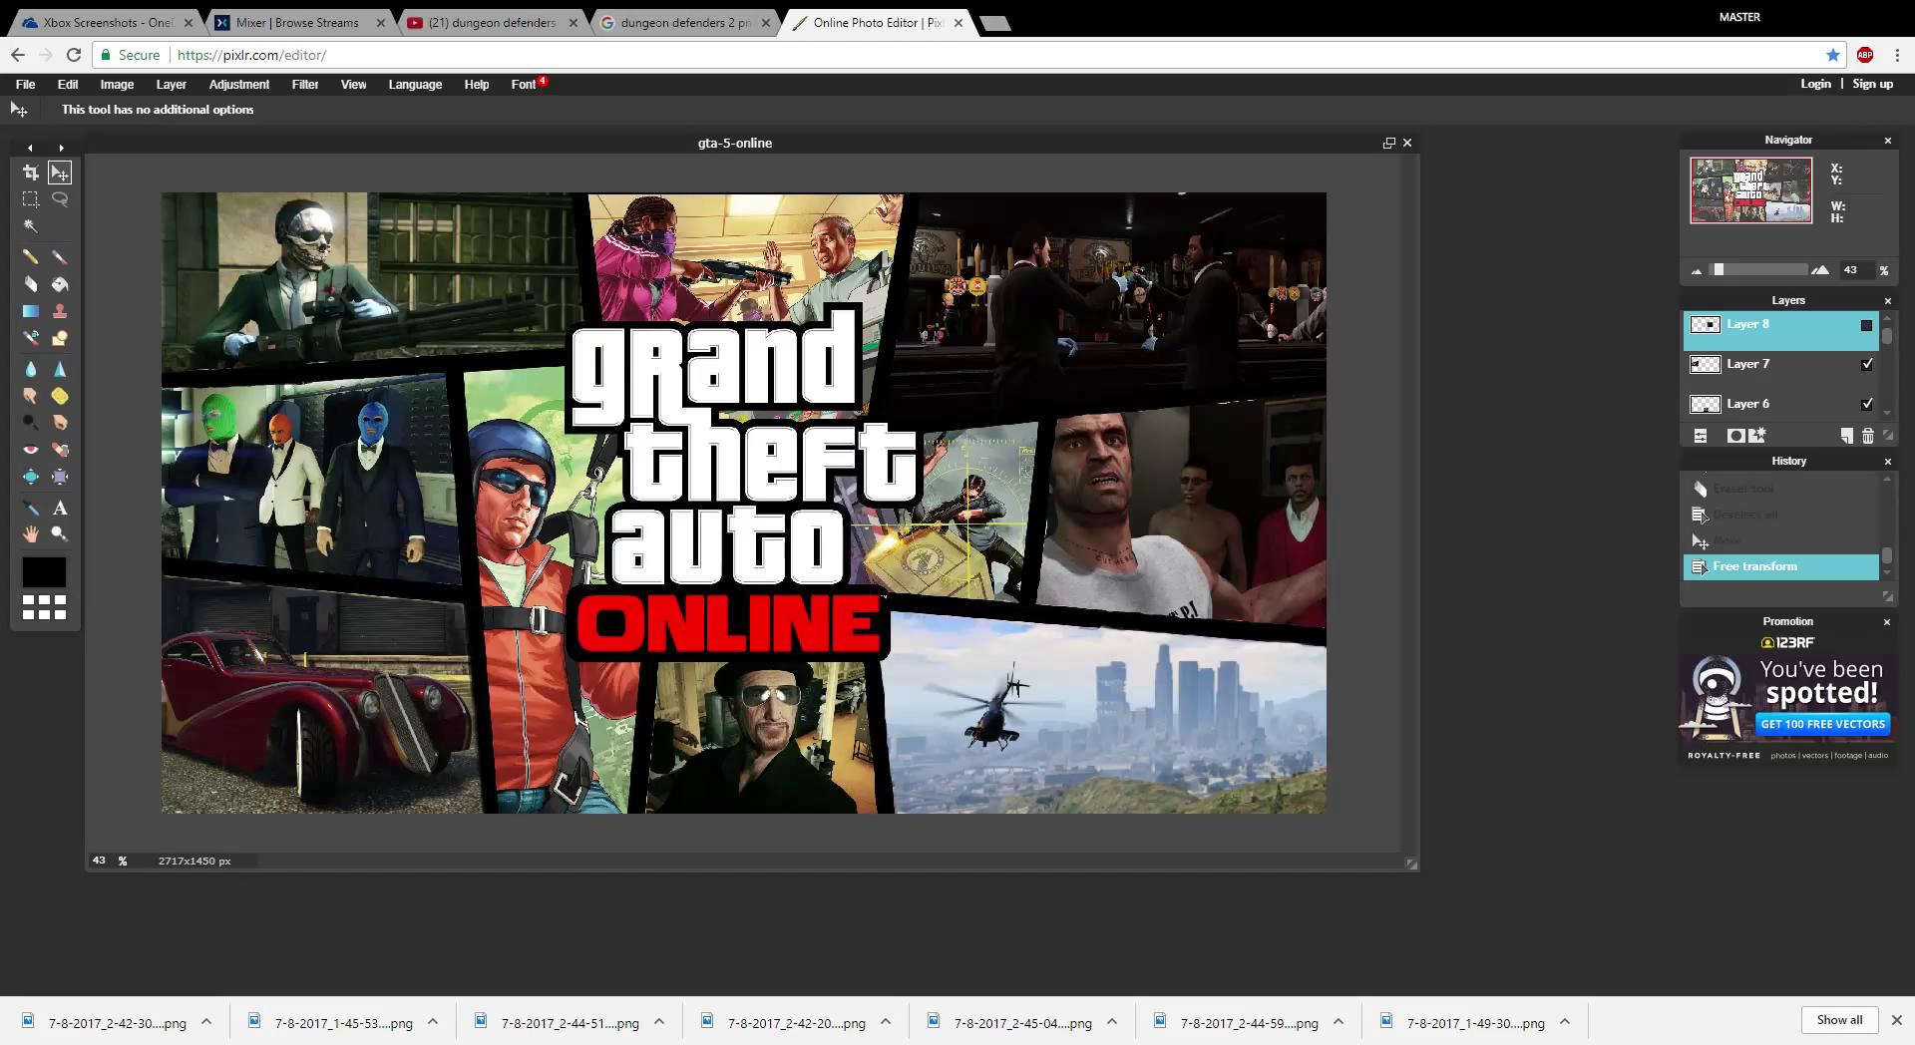
click(1866, 324)
click(1866, 324)
click(1866, 324)
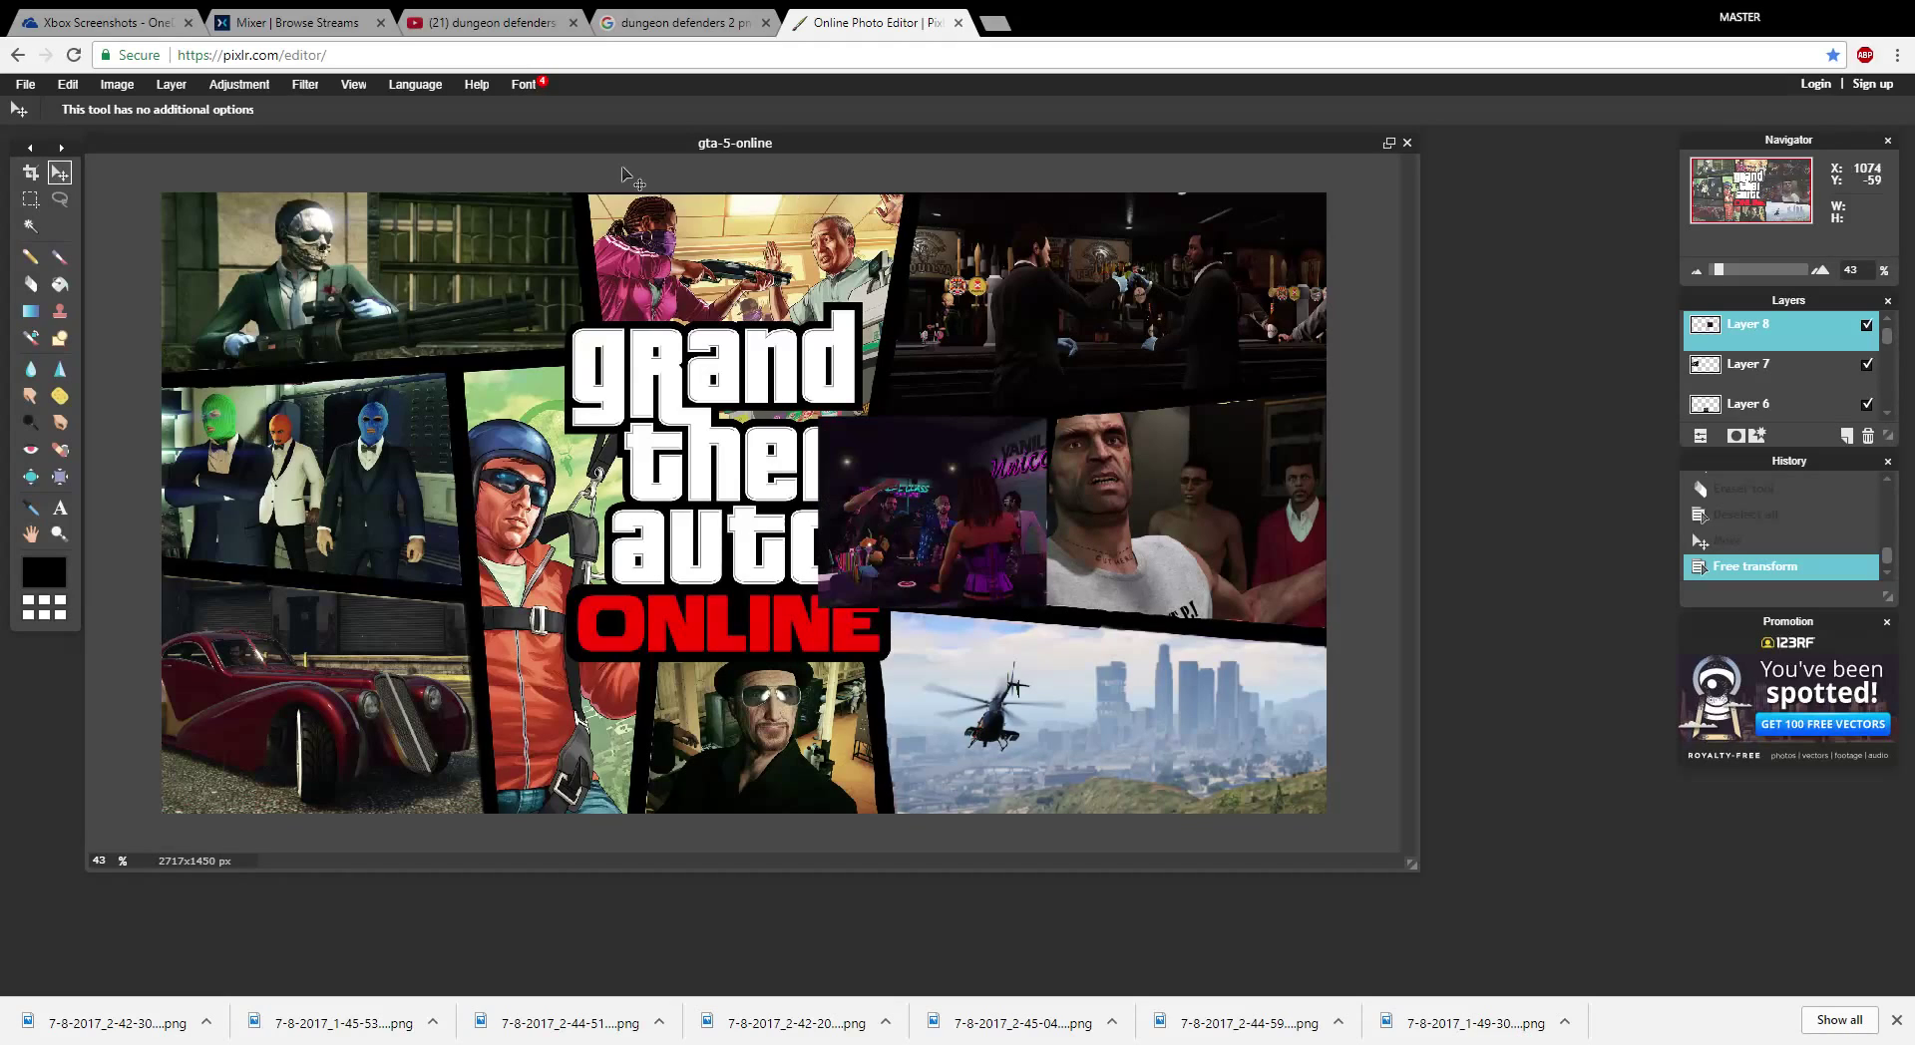
click(67, 84)
click(109, 229)
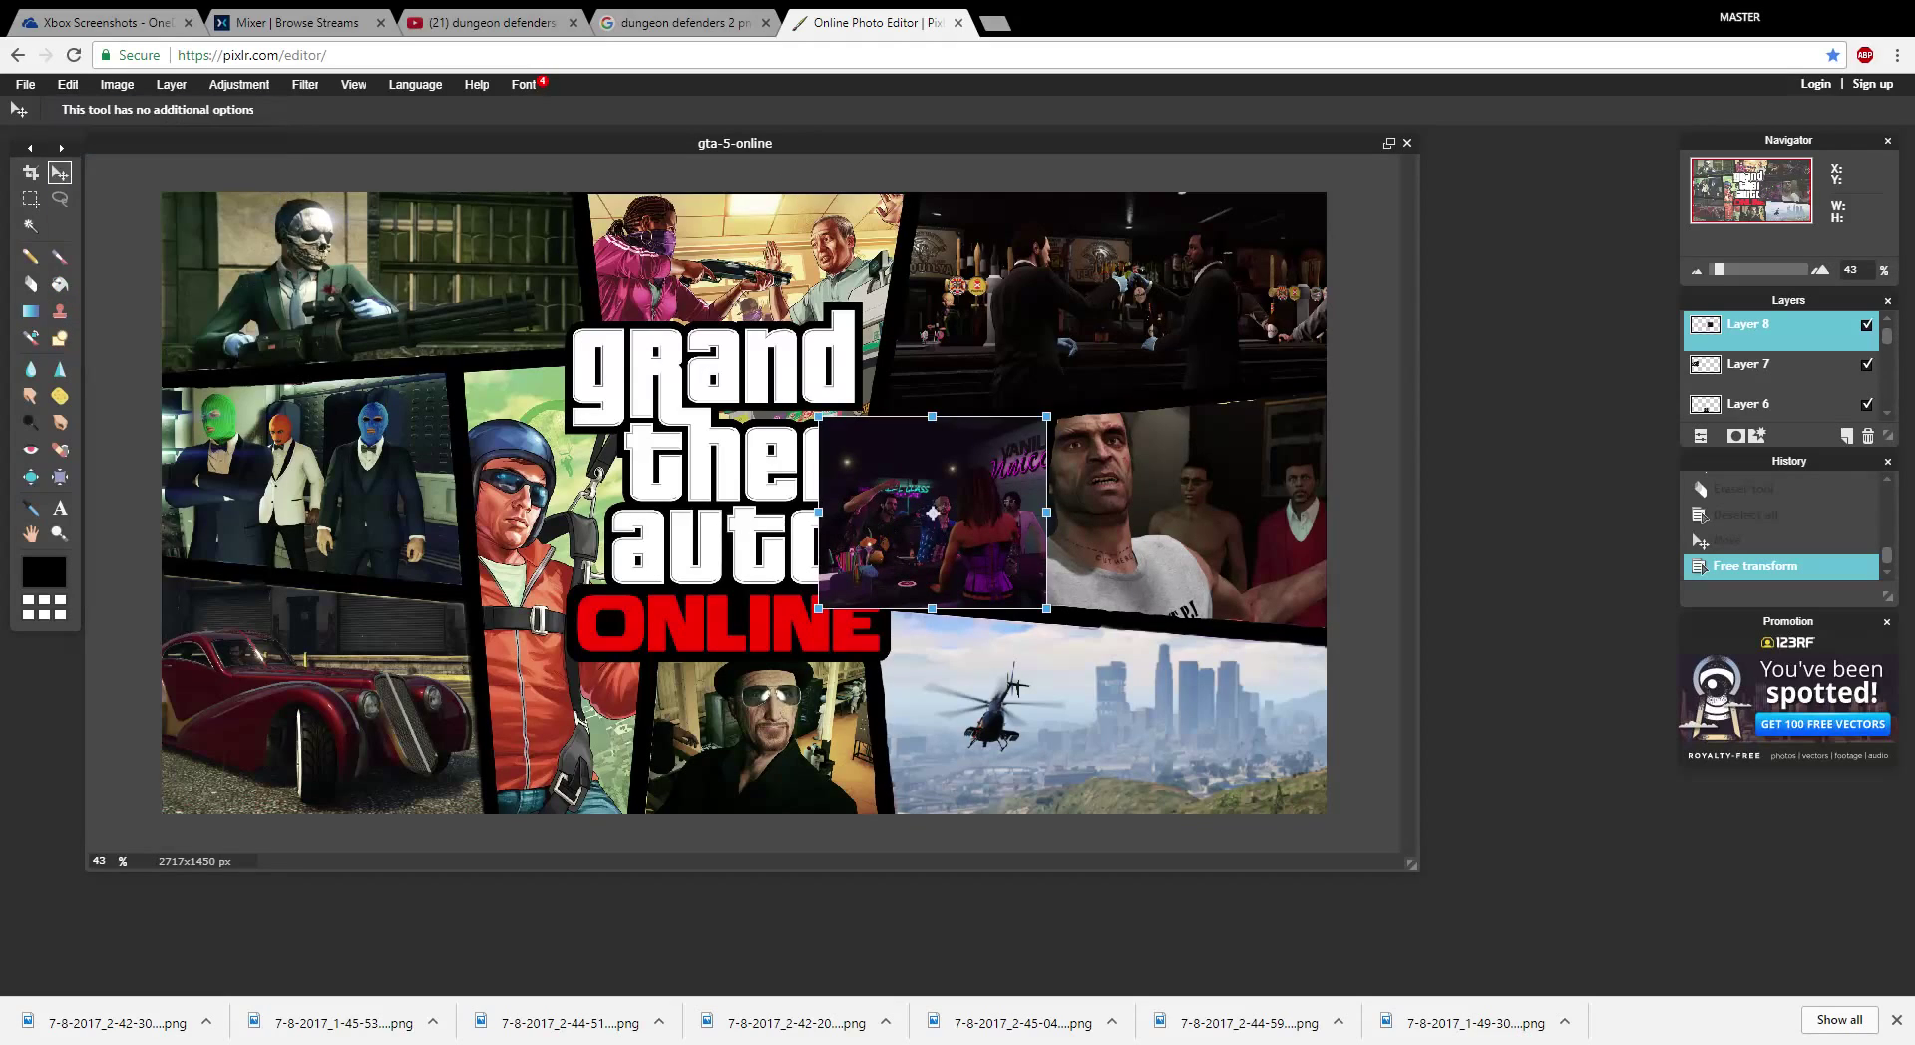
drag(1046, 411, 1059, 411)
drag(1015, 480, 1021, 483)
key(Return)
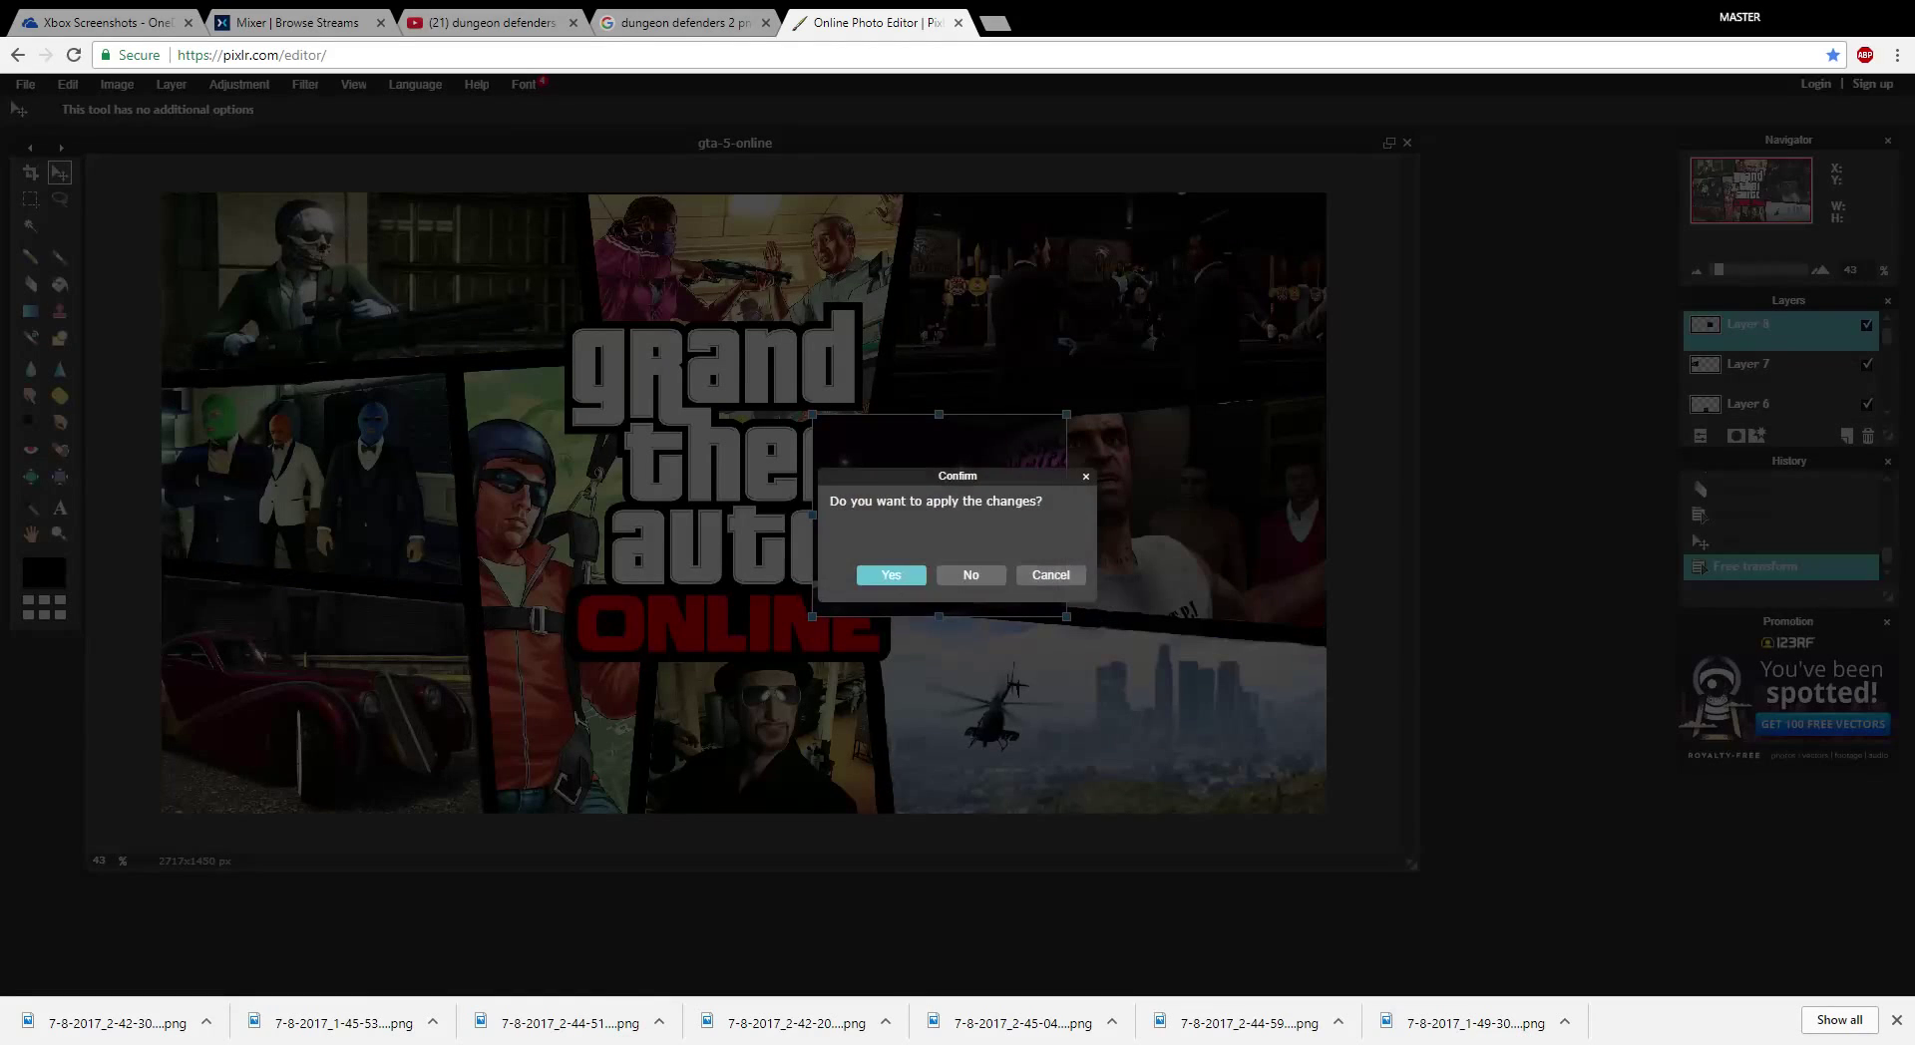
key(Return)
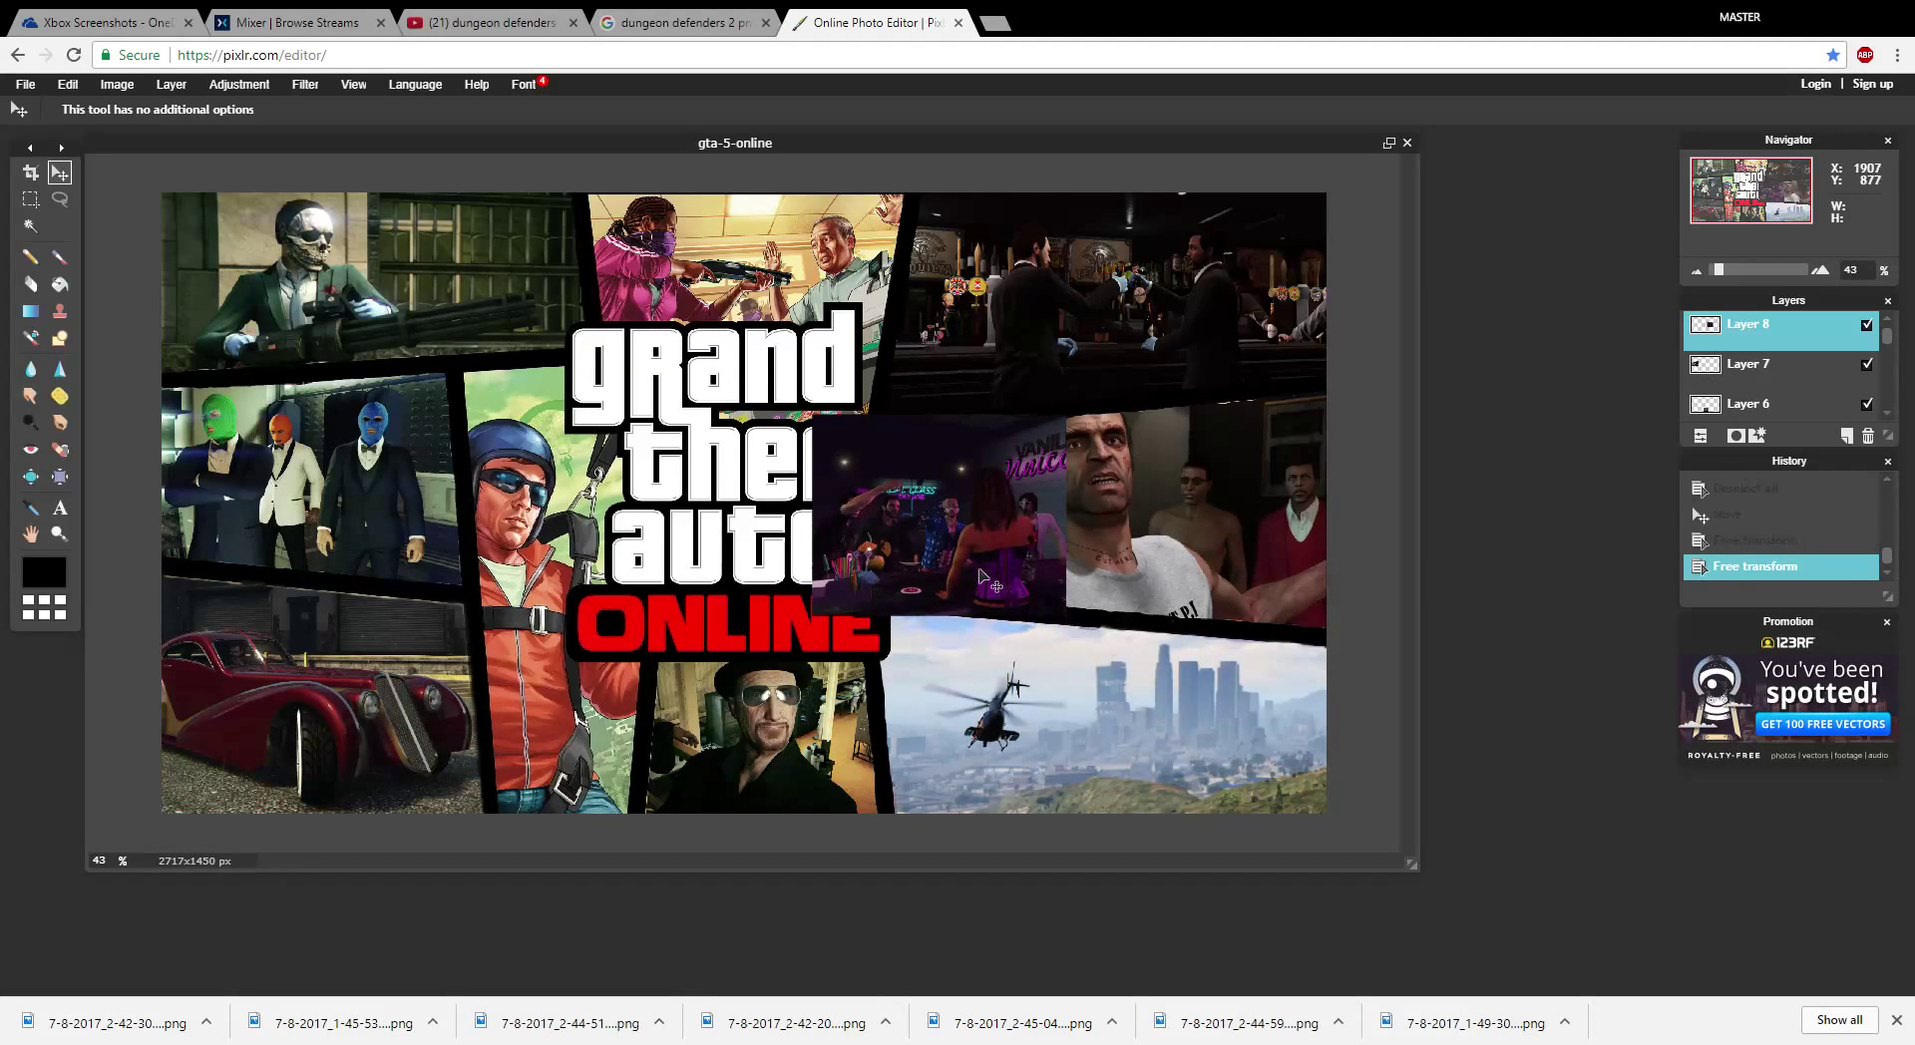
- Nudge the nightclub image slightly down and to the left over the gunman panel, toggling Layer 8's visibility to check the fit
drag(982, 576, 984, 581)
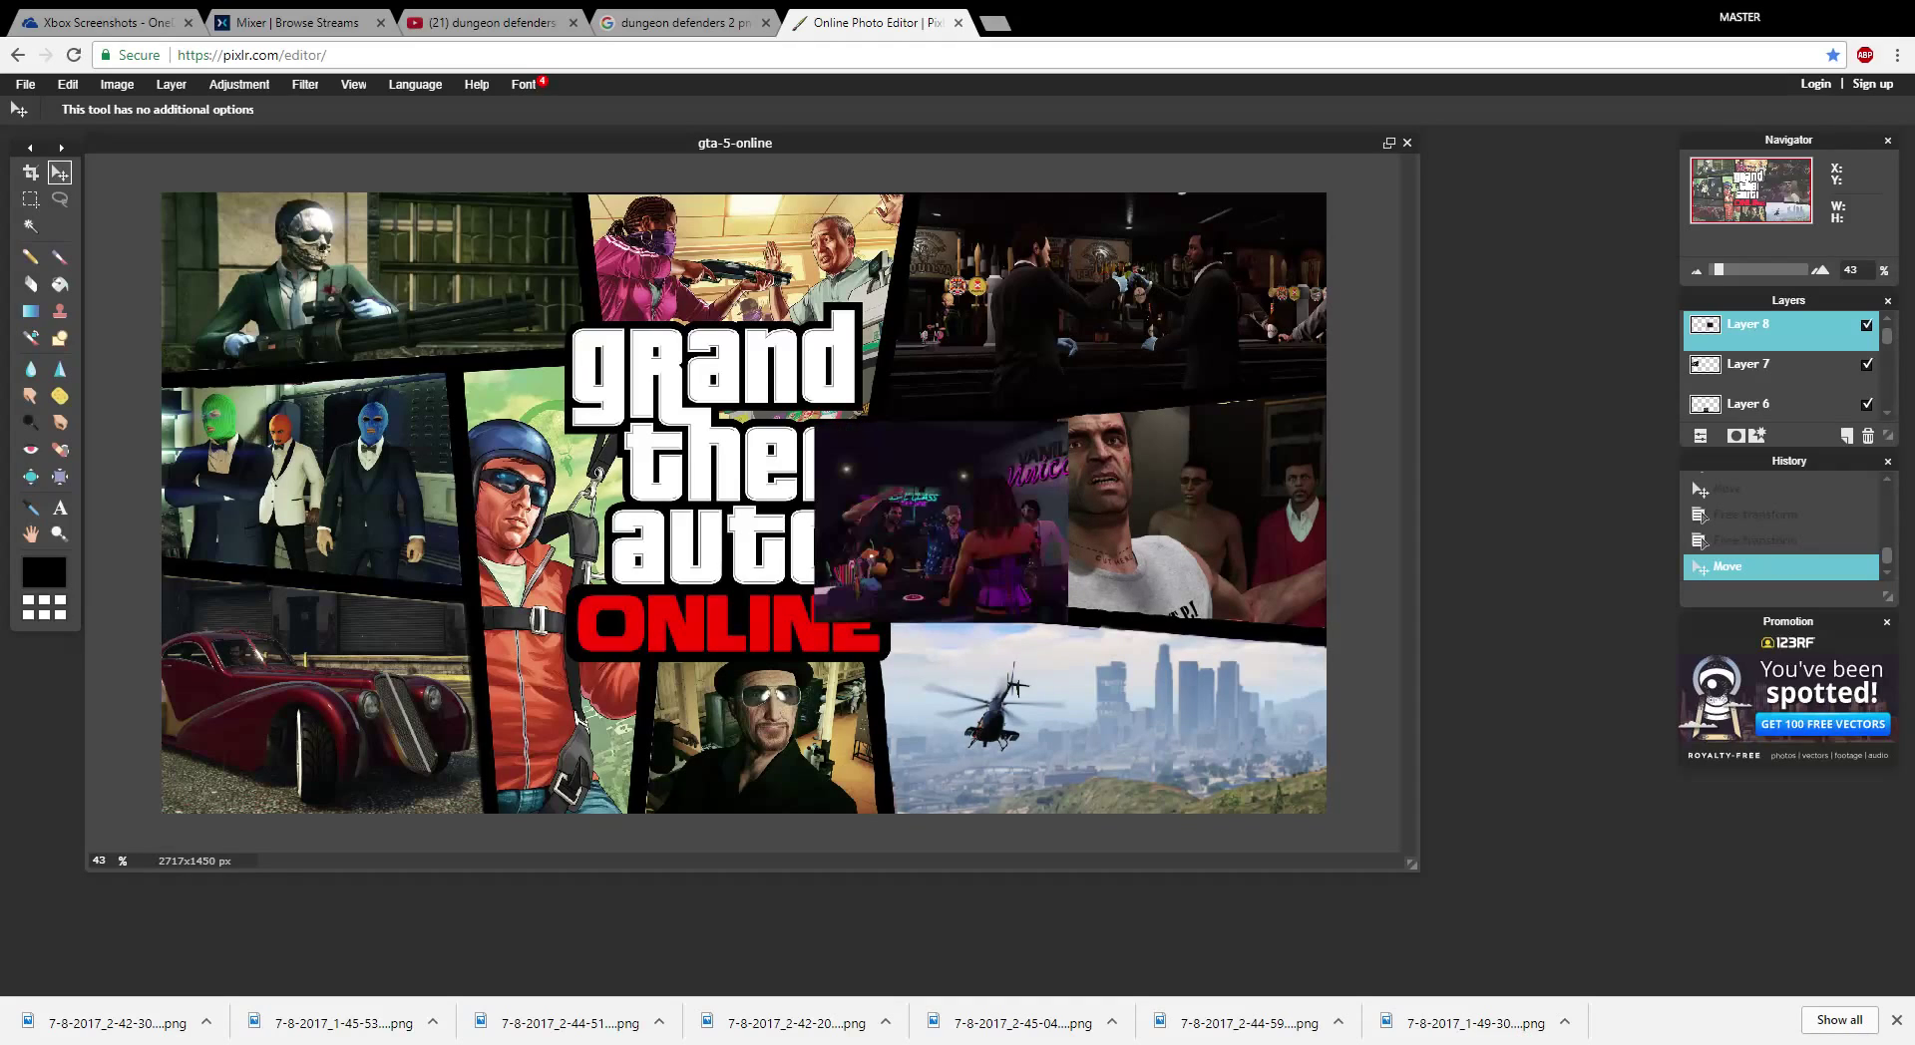
click(1867, 324)
click(1866, 324)
click(1866, 324)
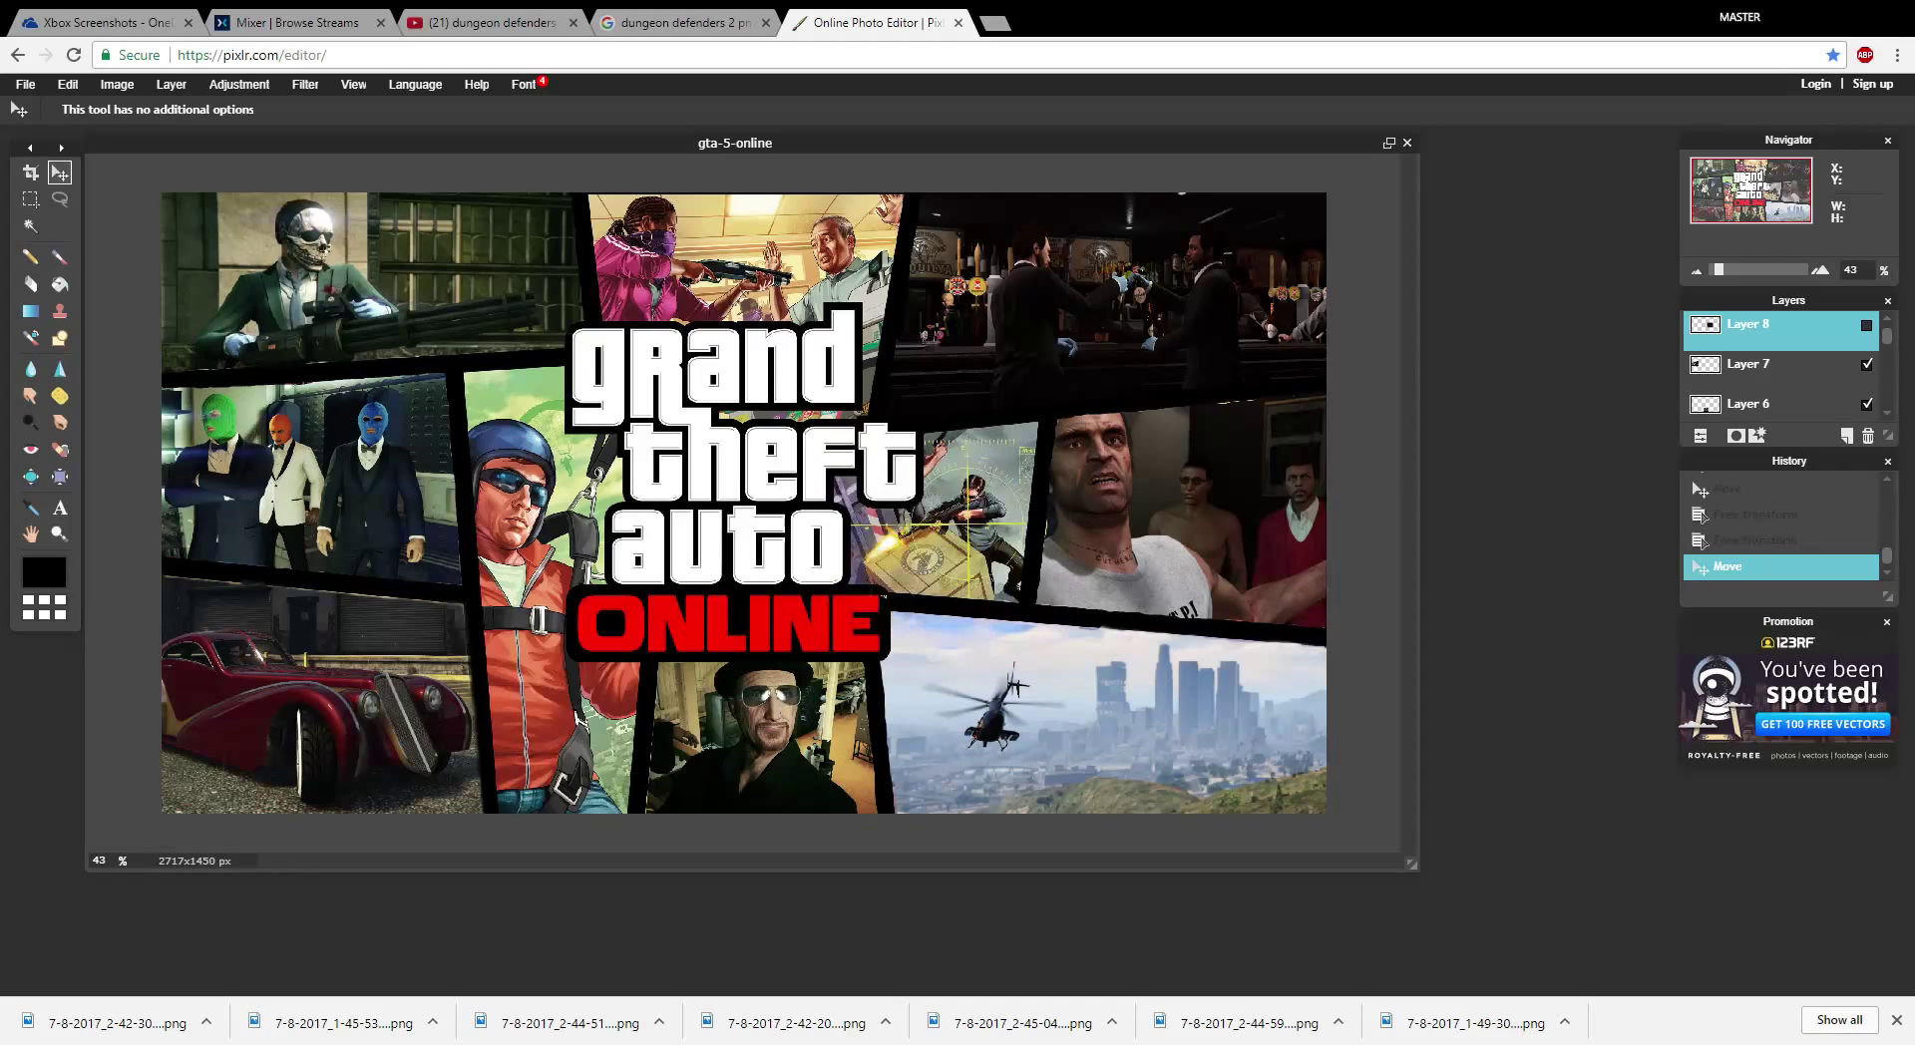
click(1866, 324)
click(1866, 324)
click(1866, 324)
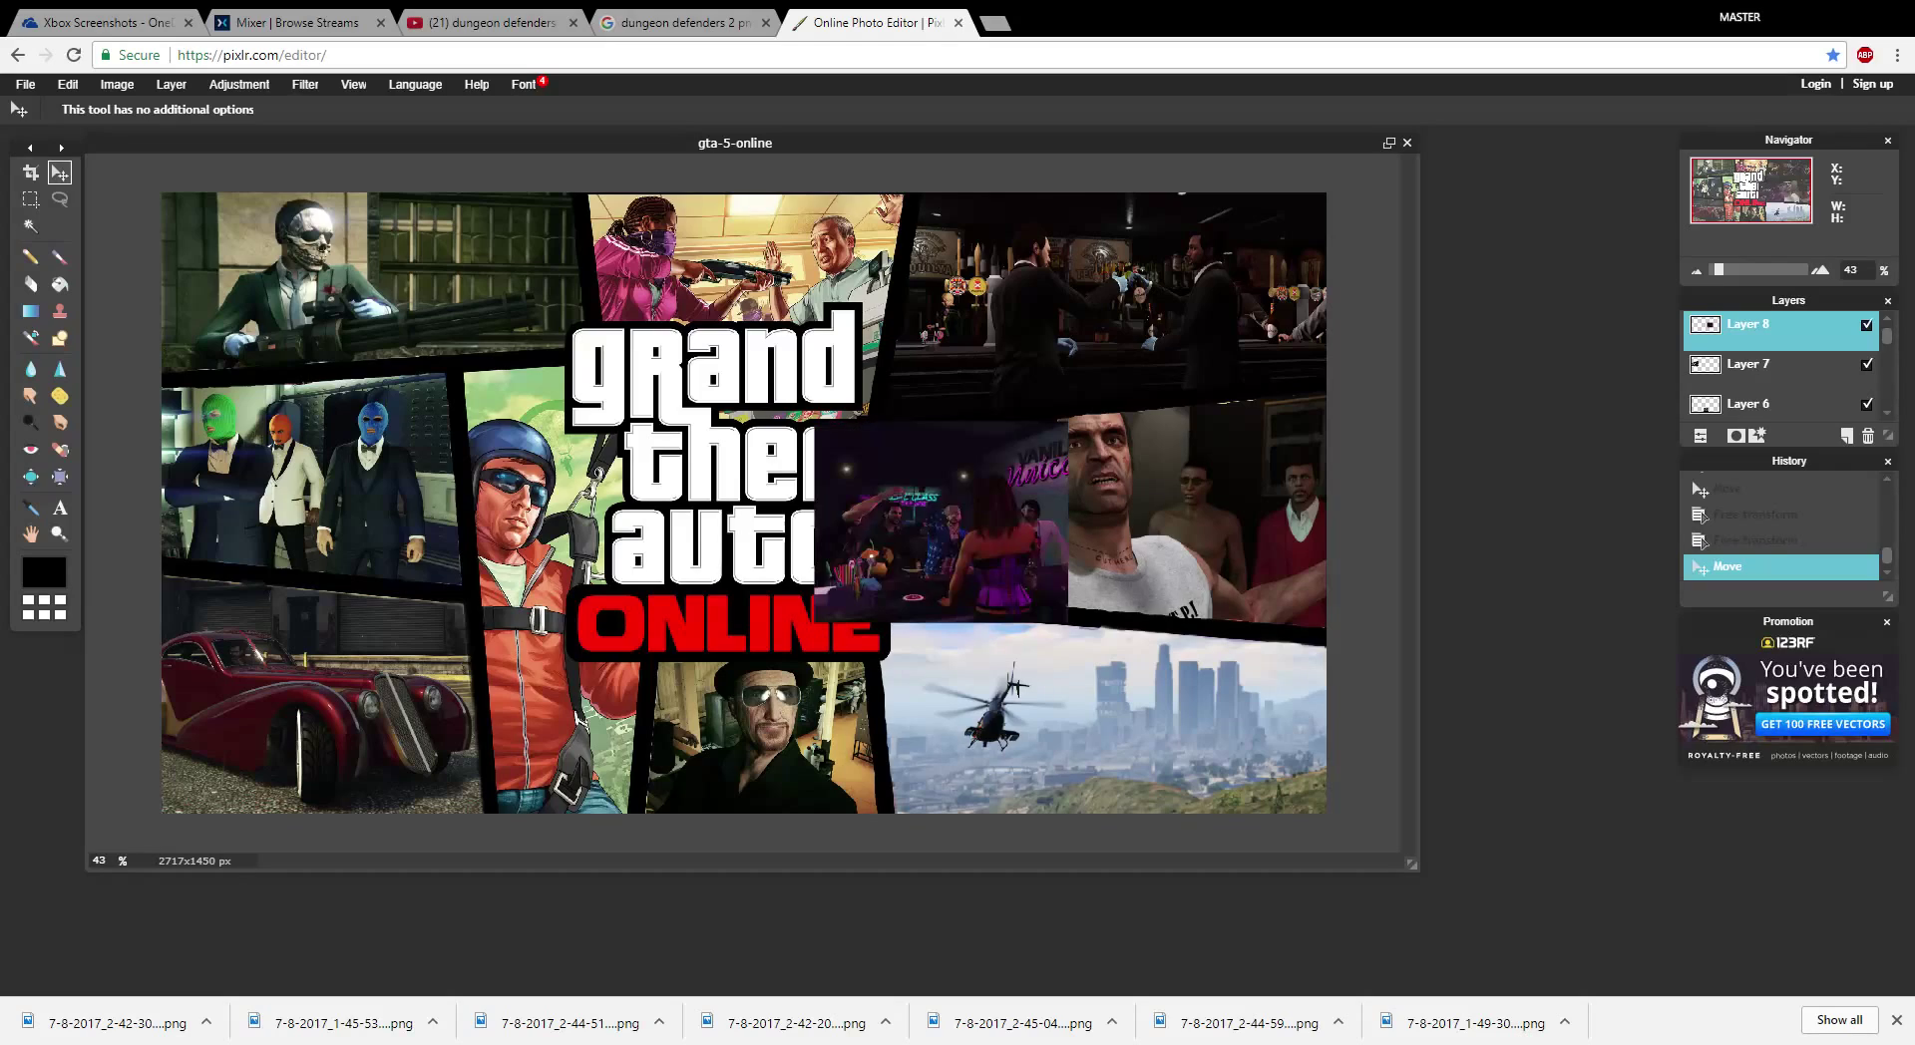
click(1866, 324)
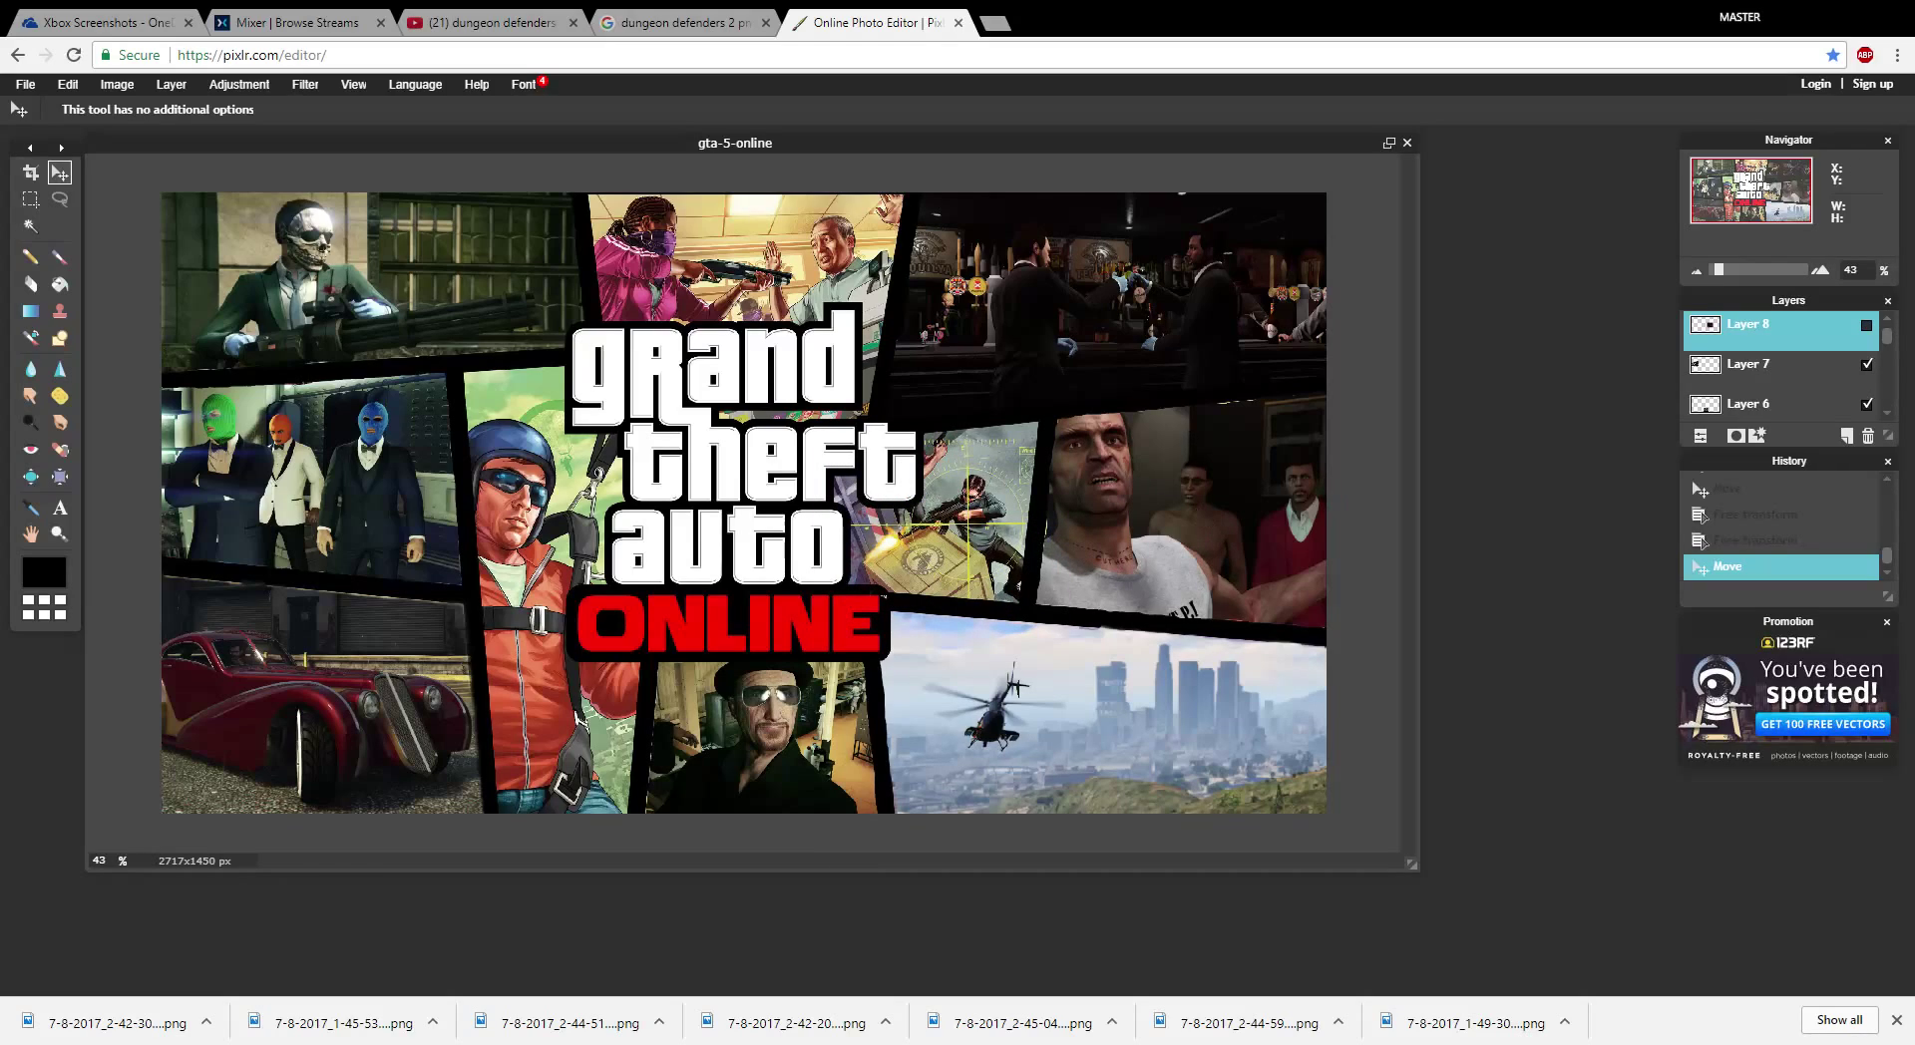
click(1866, 324)
drag(983, 548, 973, 547)
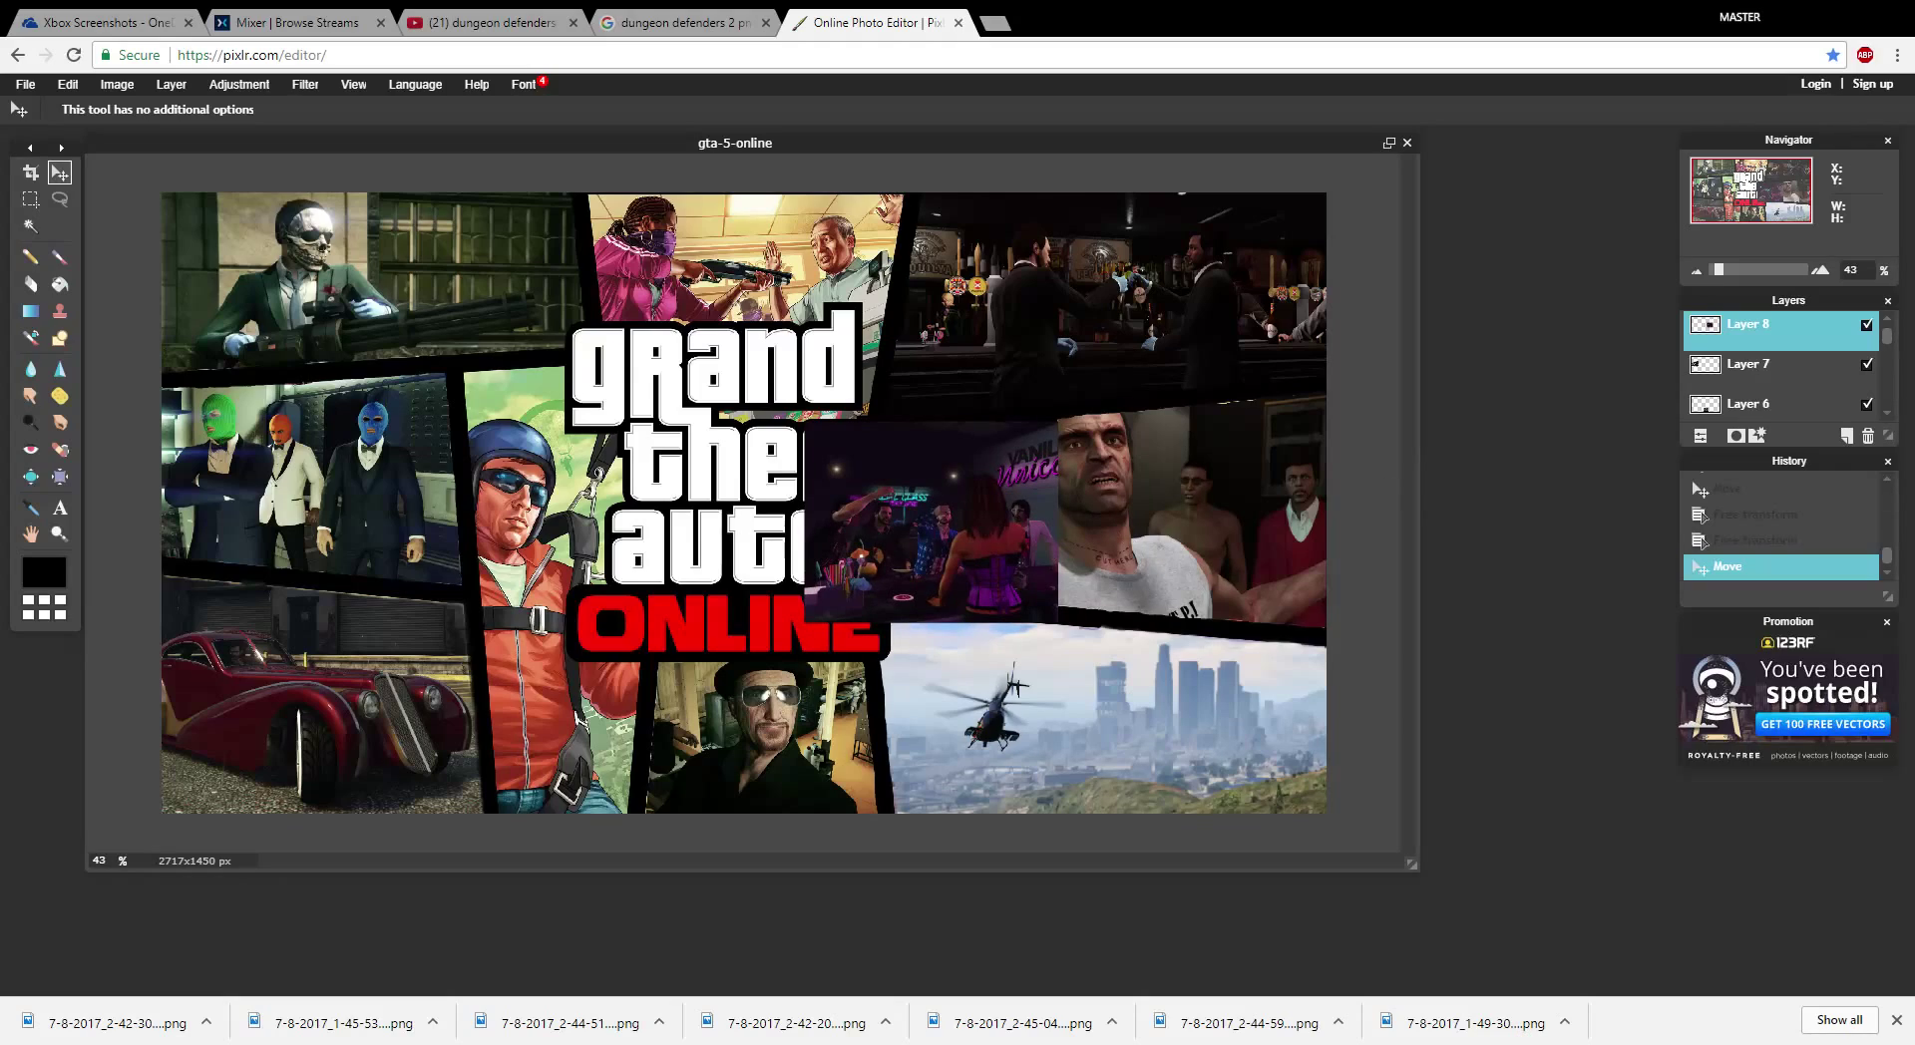
- Hide Layer 8 to expose the gunman panel and set the Eraser to the hard round brush with a diameter of 30
click(1866, 324)
click(1866, 324)
click(1866, 324)
click(1866, 324)
click(1866, 324)
click(1867, 324)
click(1866, 324)
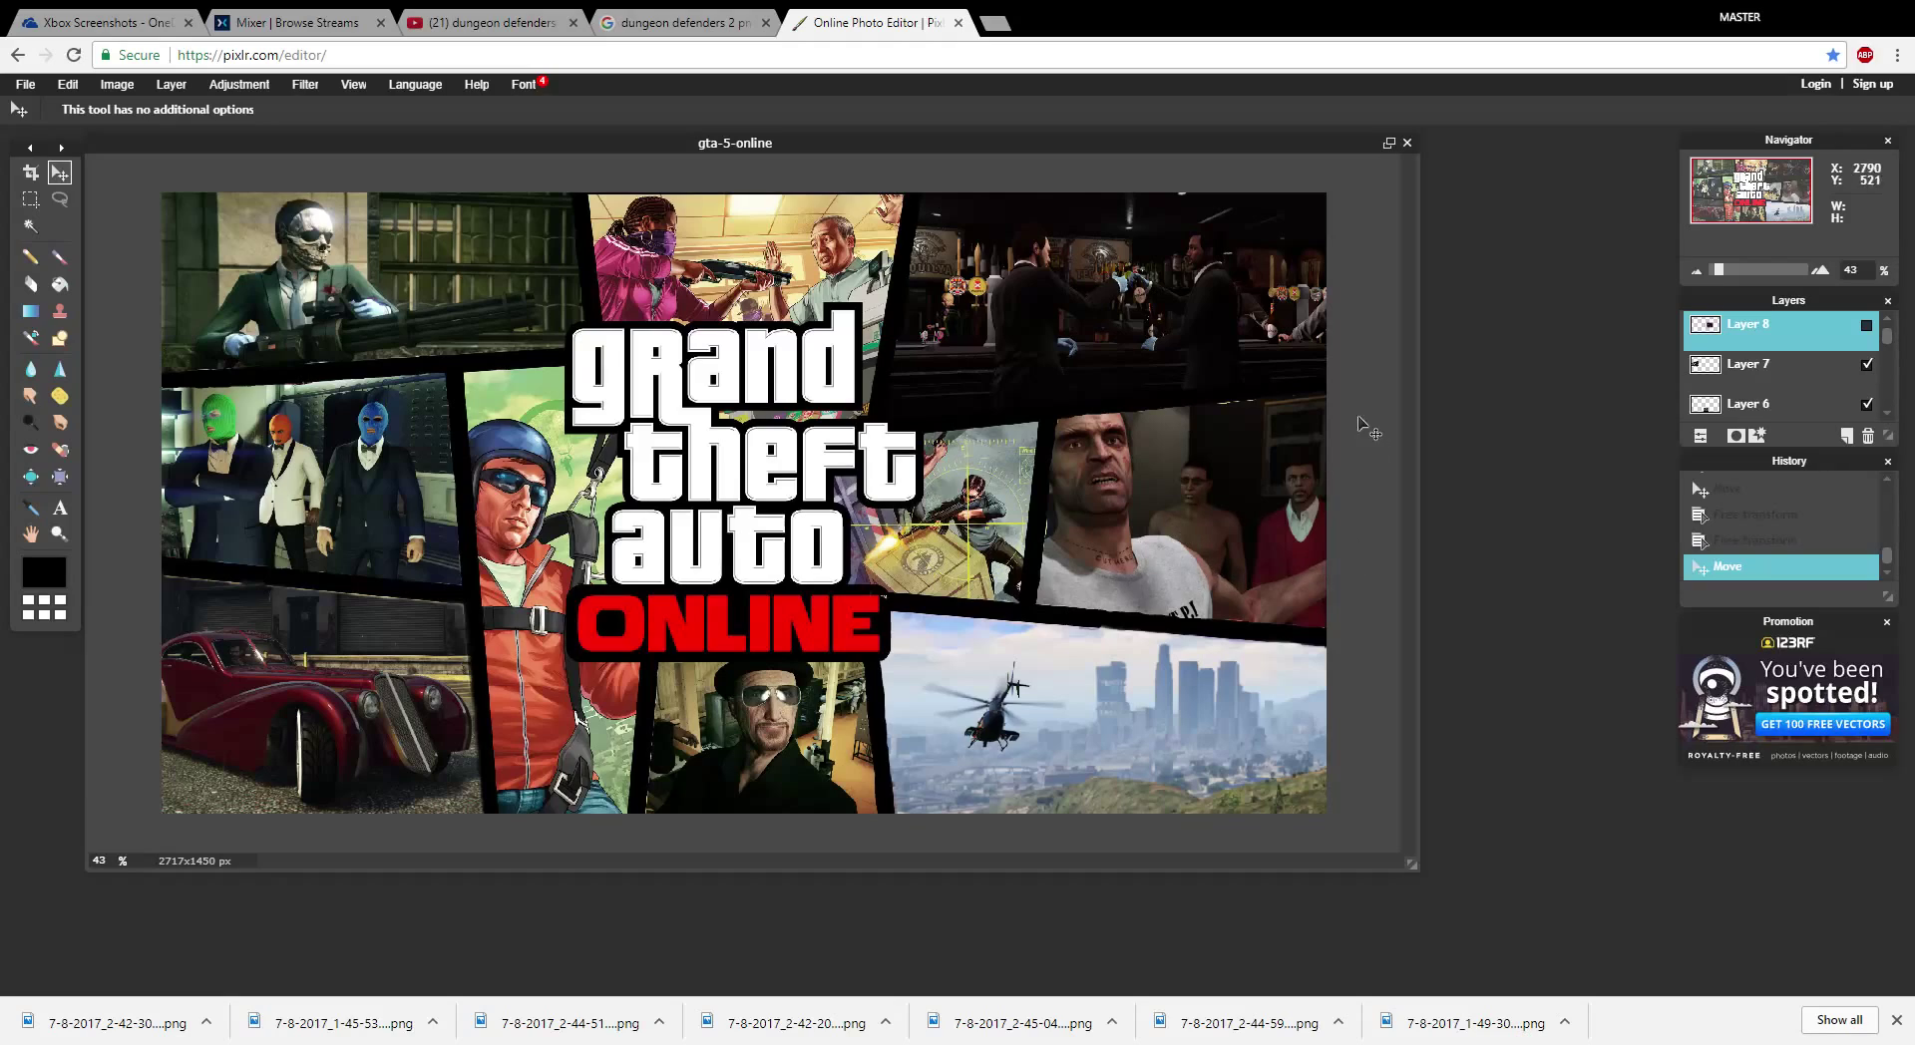
scroll(710, 404, up, 5)
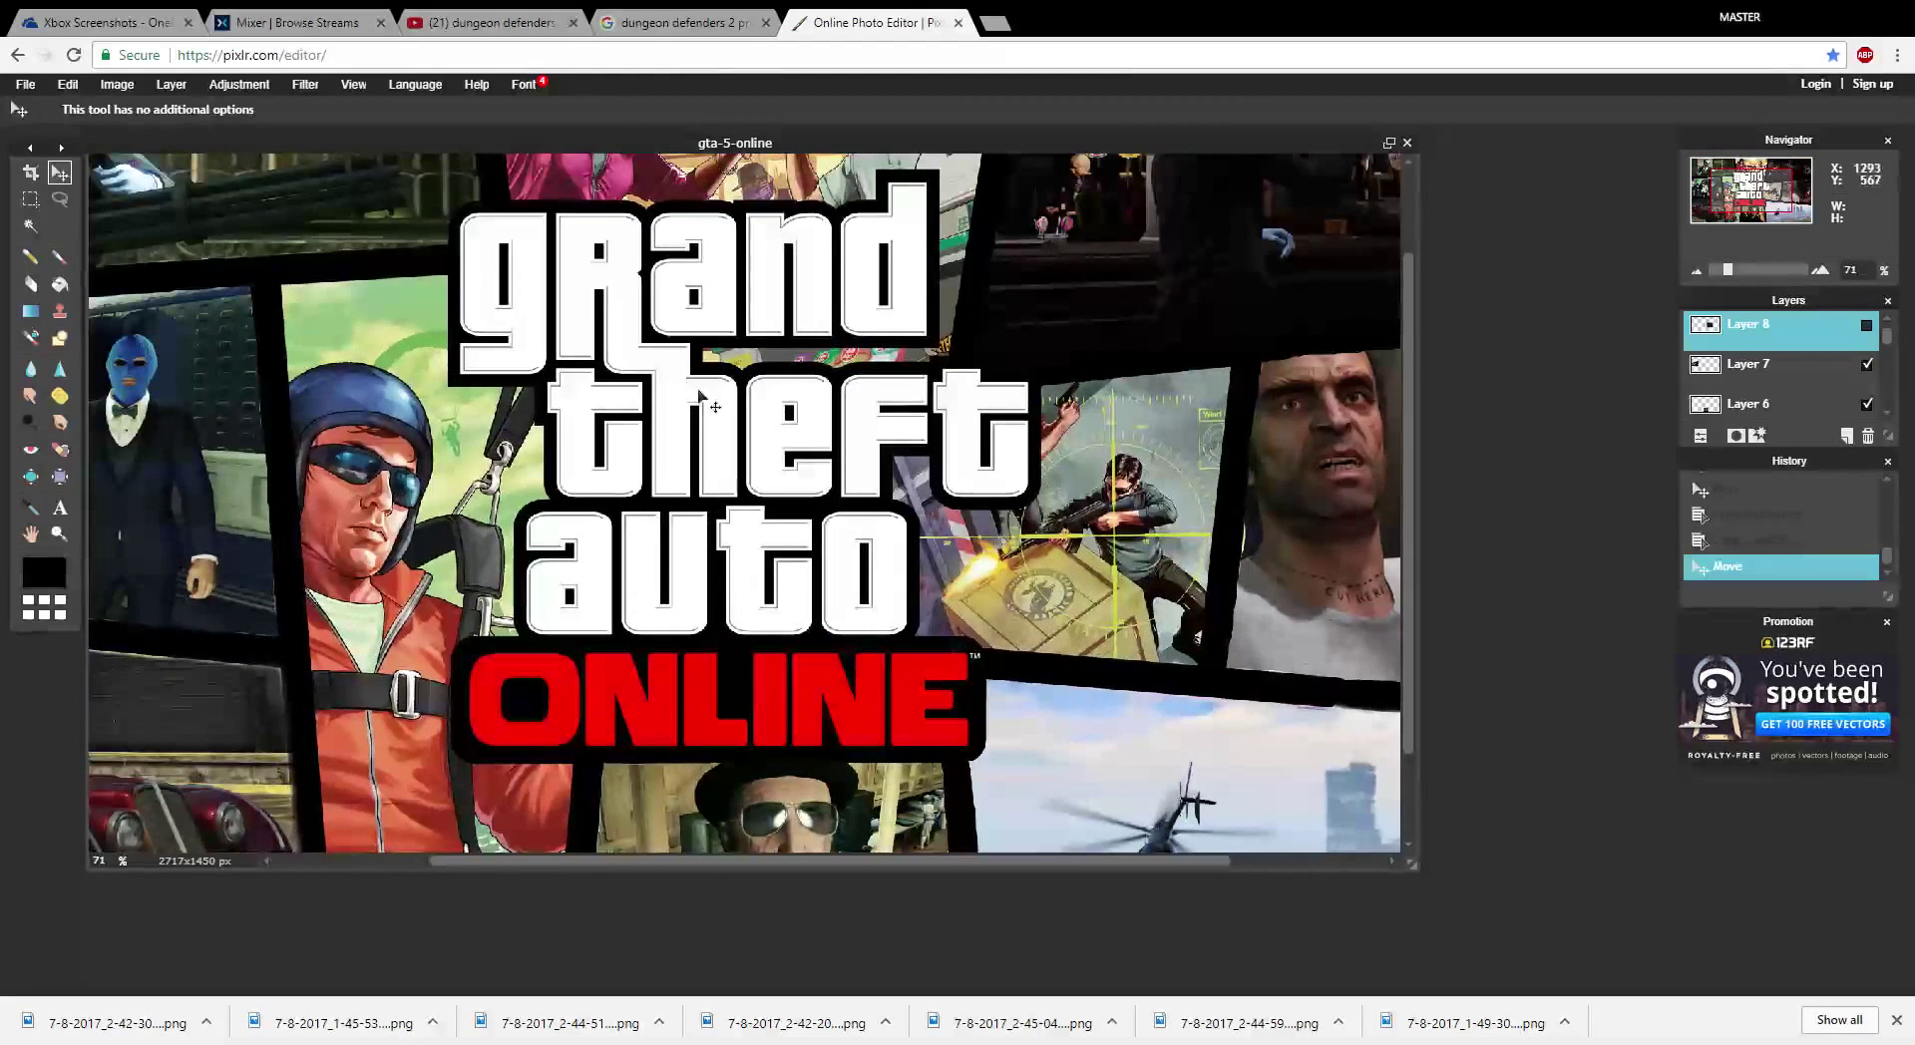
scroll(698, 392, up, 5)
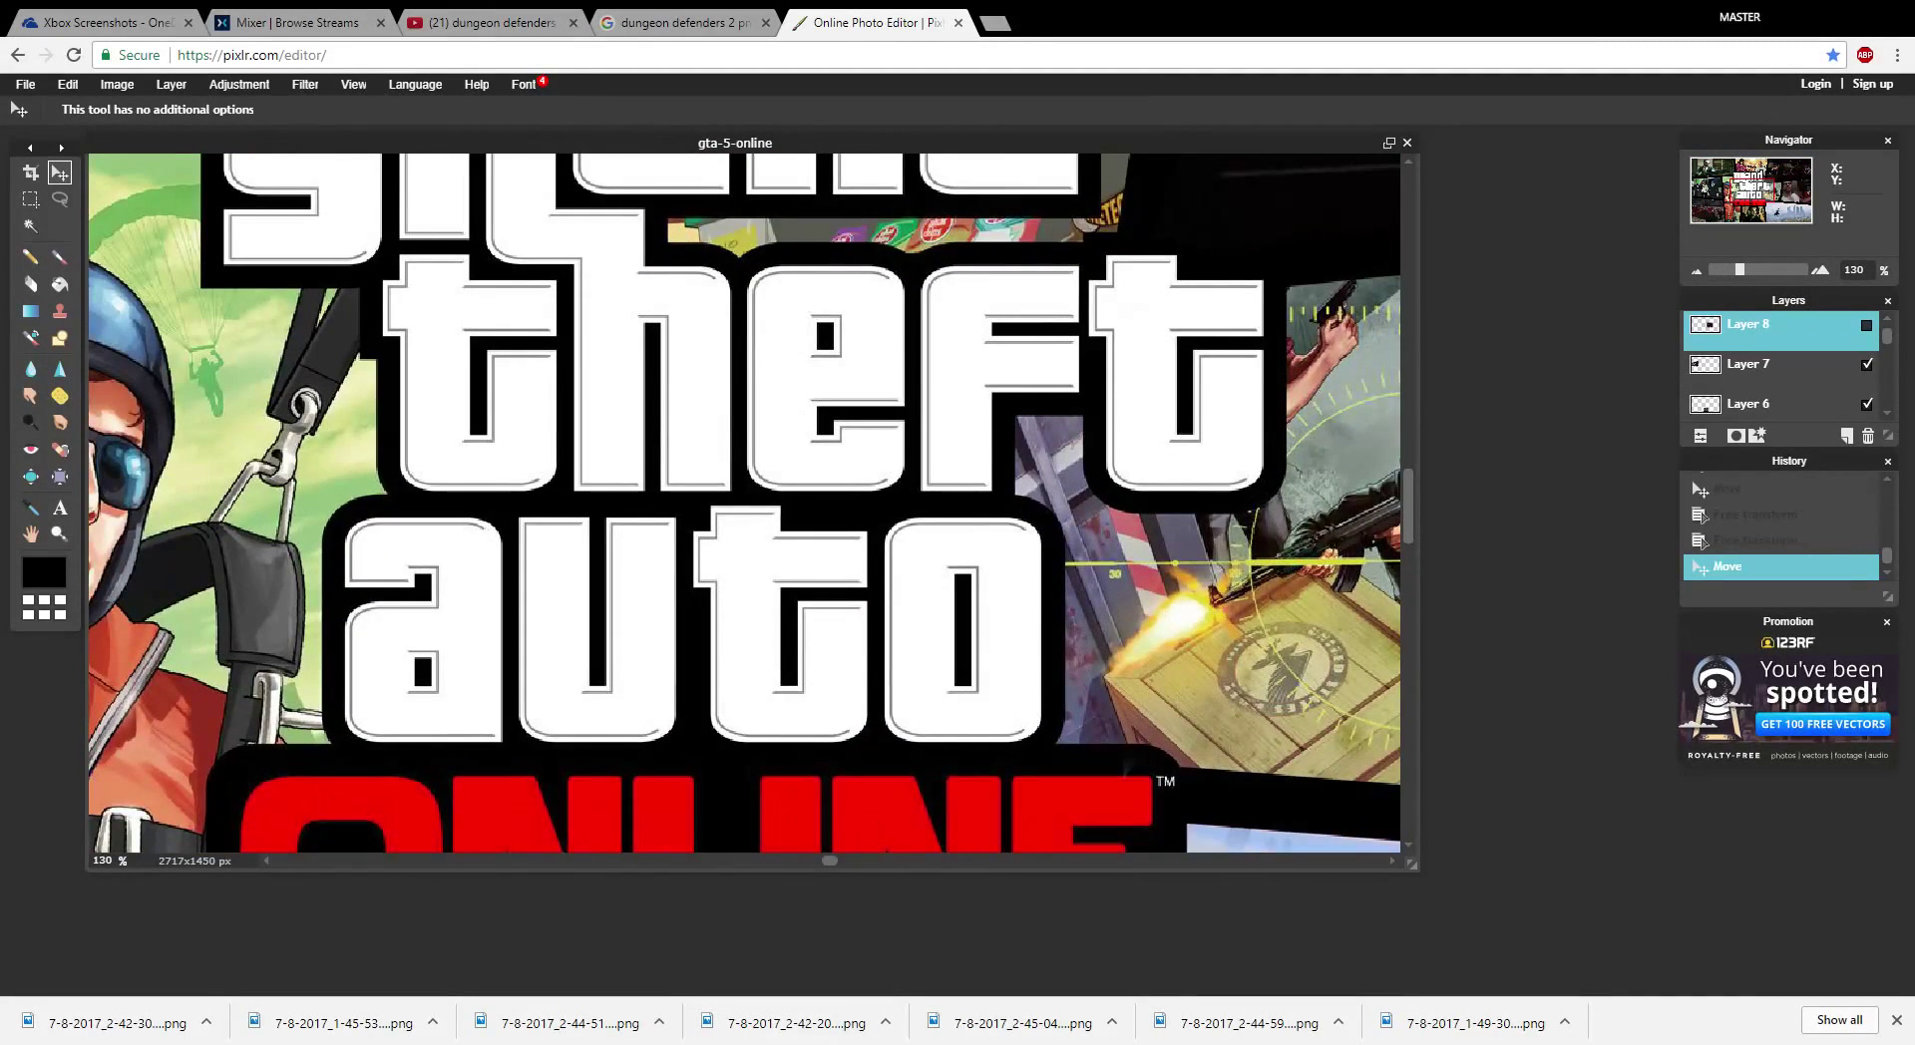
scroll(743, 504, right, 5)
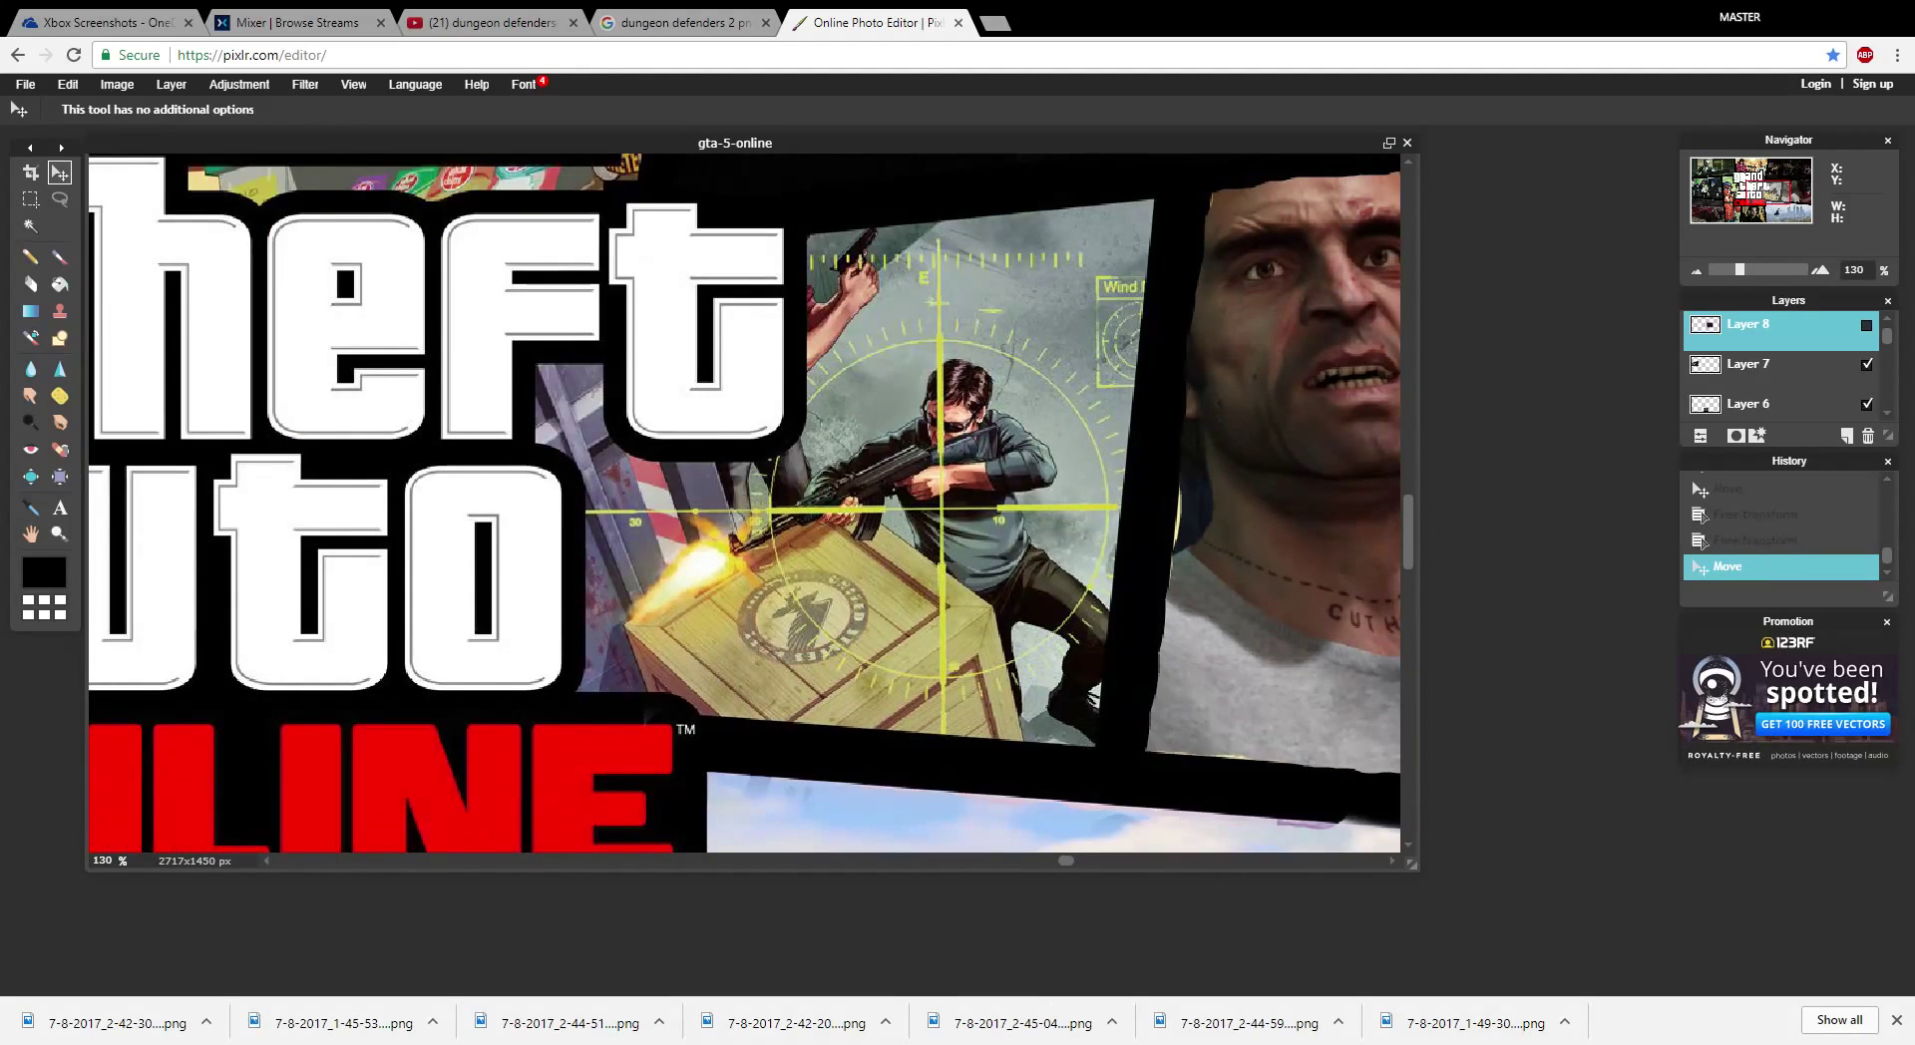
scroll(743, 504, right, 2)
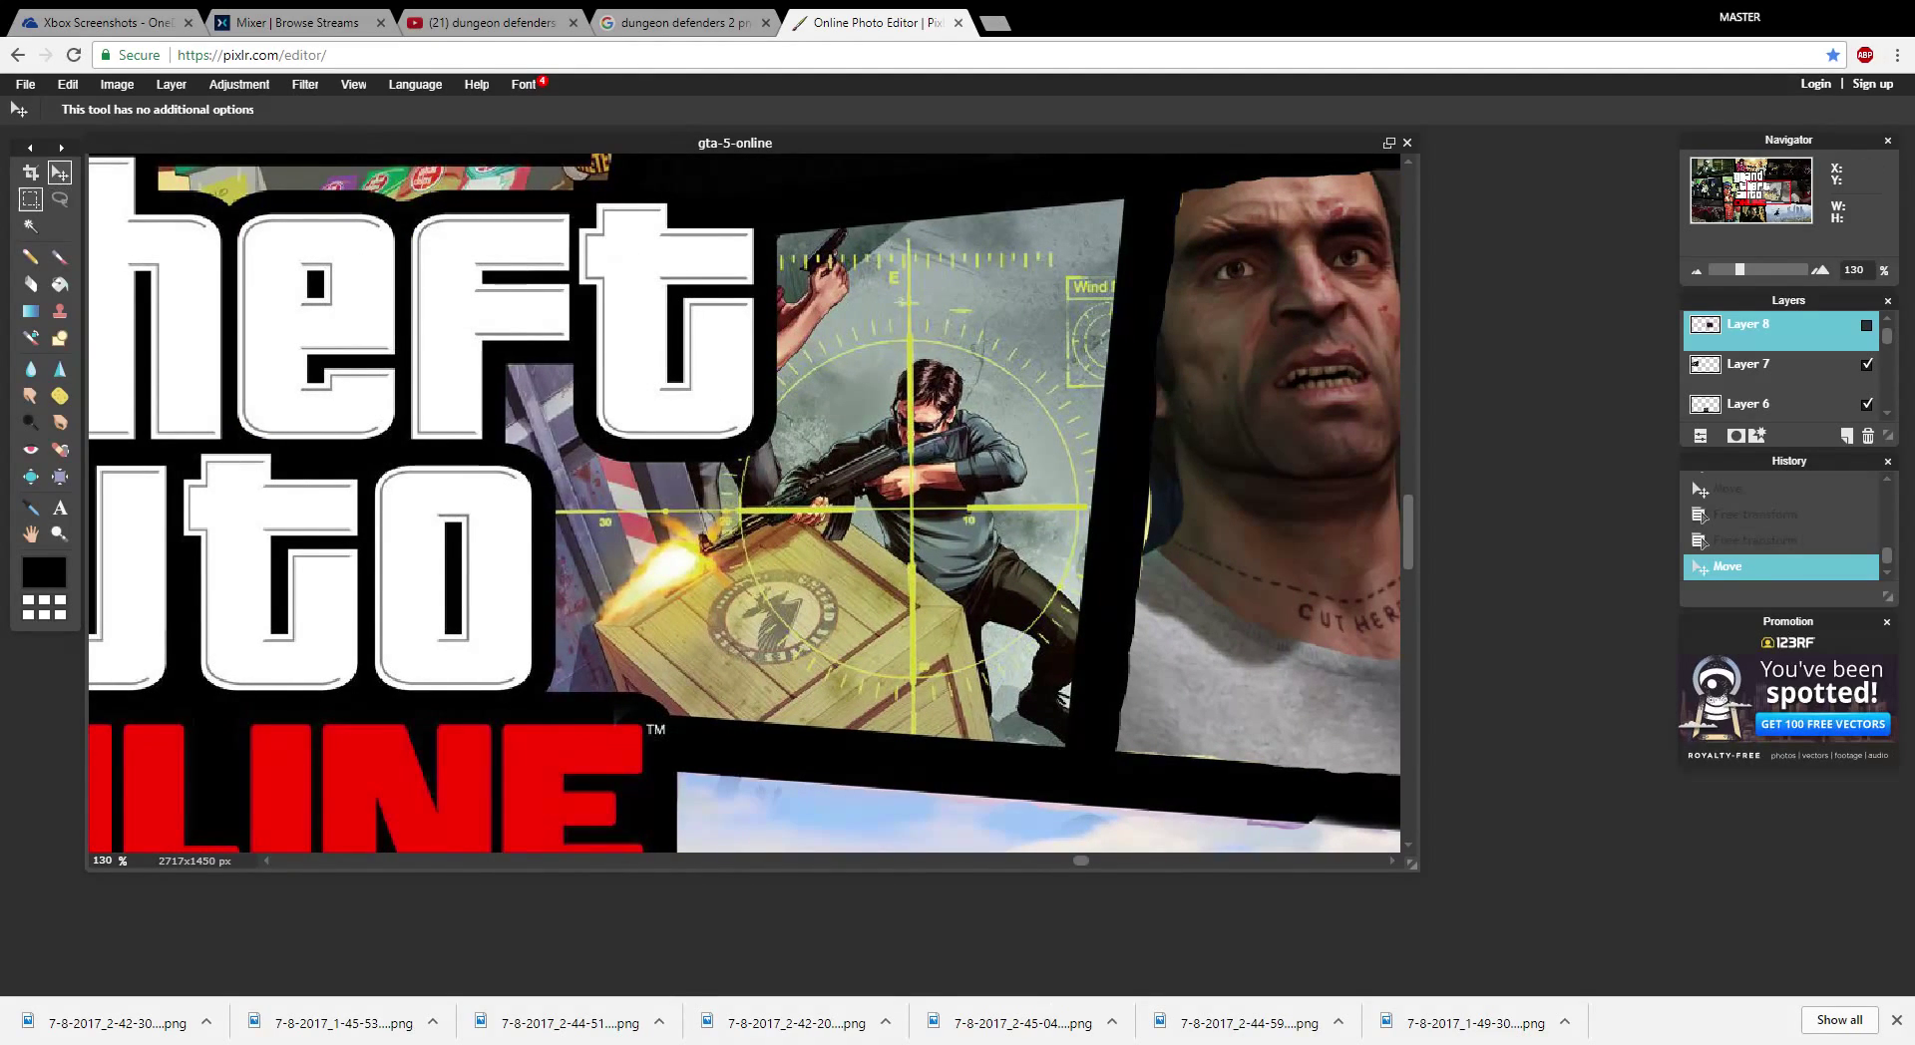
click(30, 283)
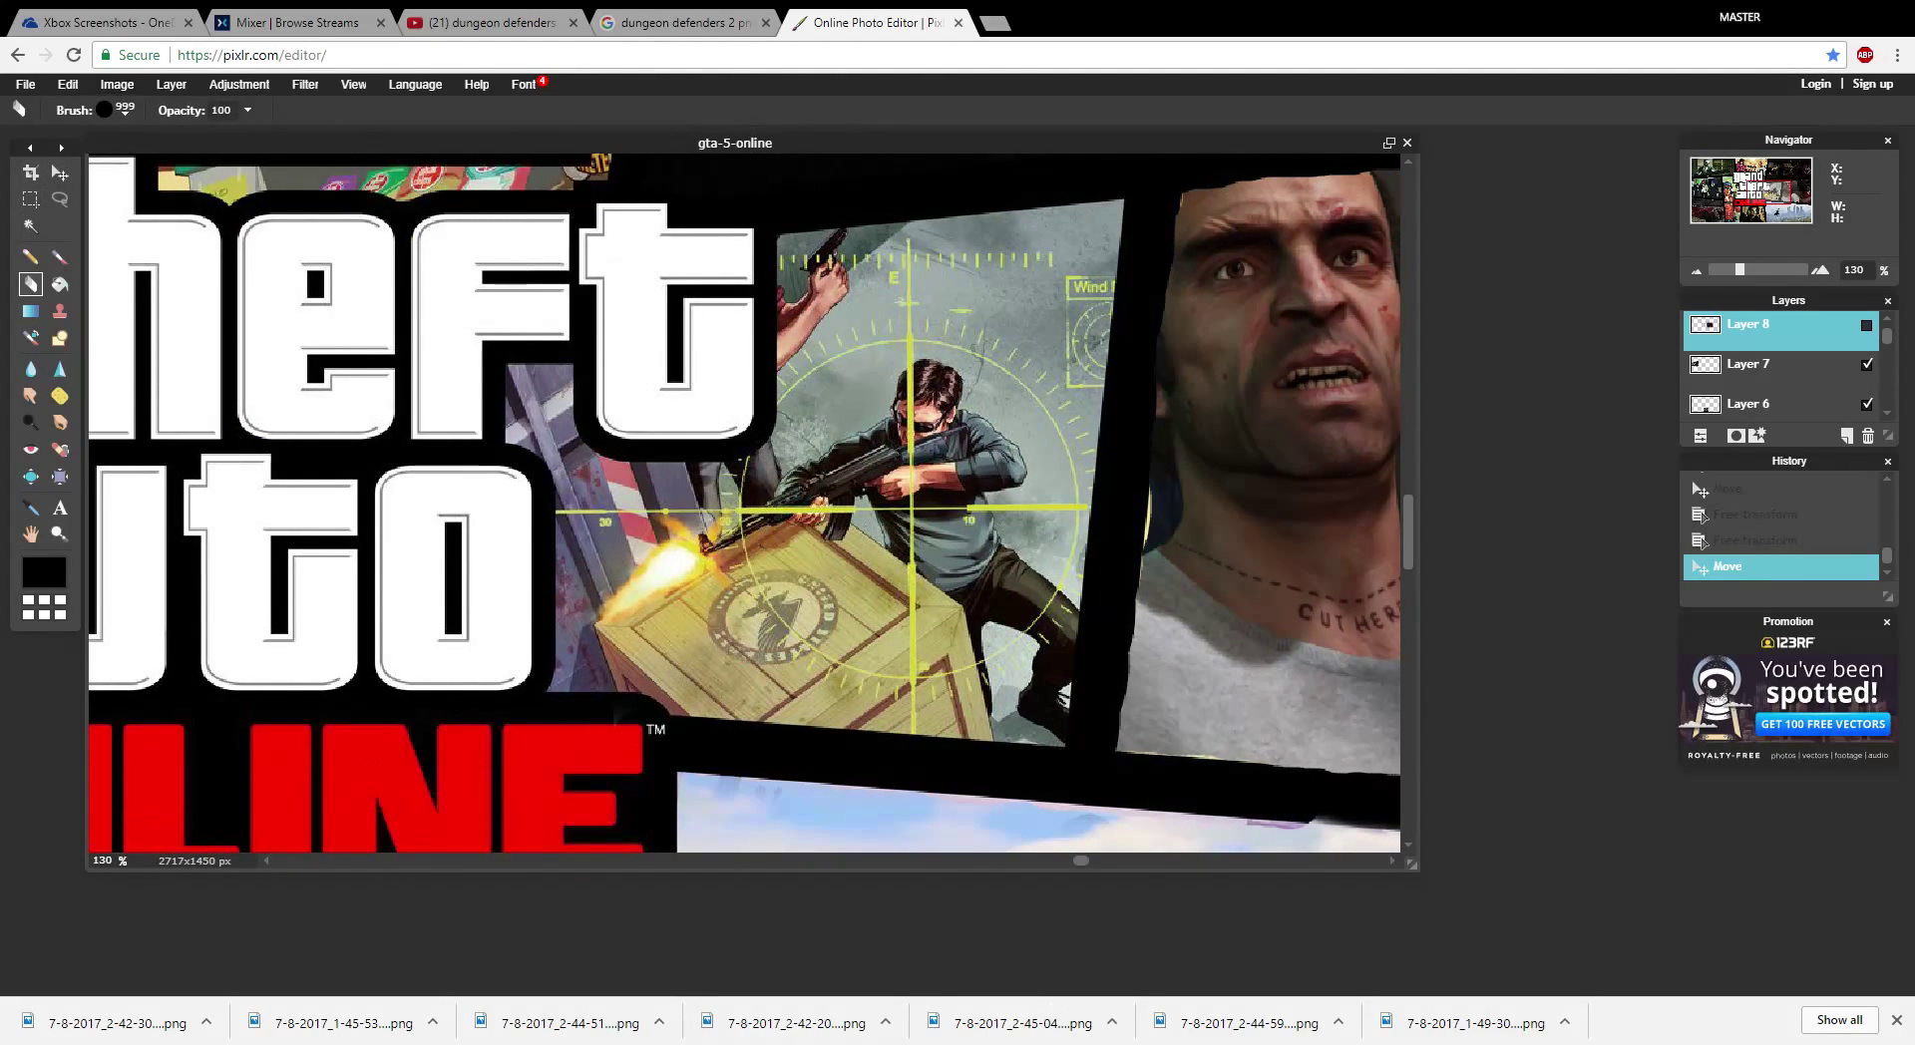
click(126, 110)
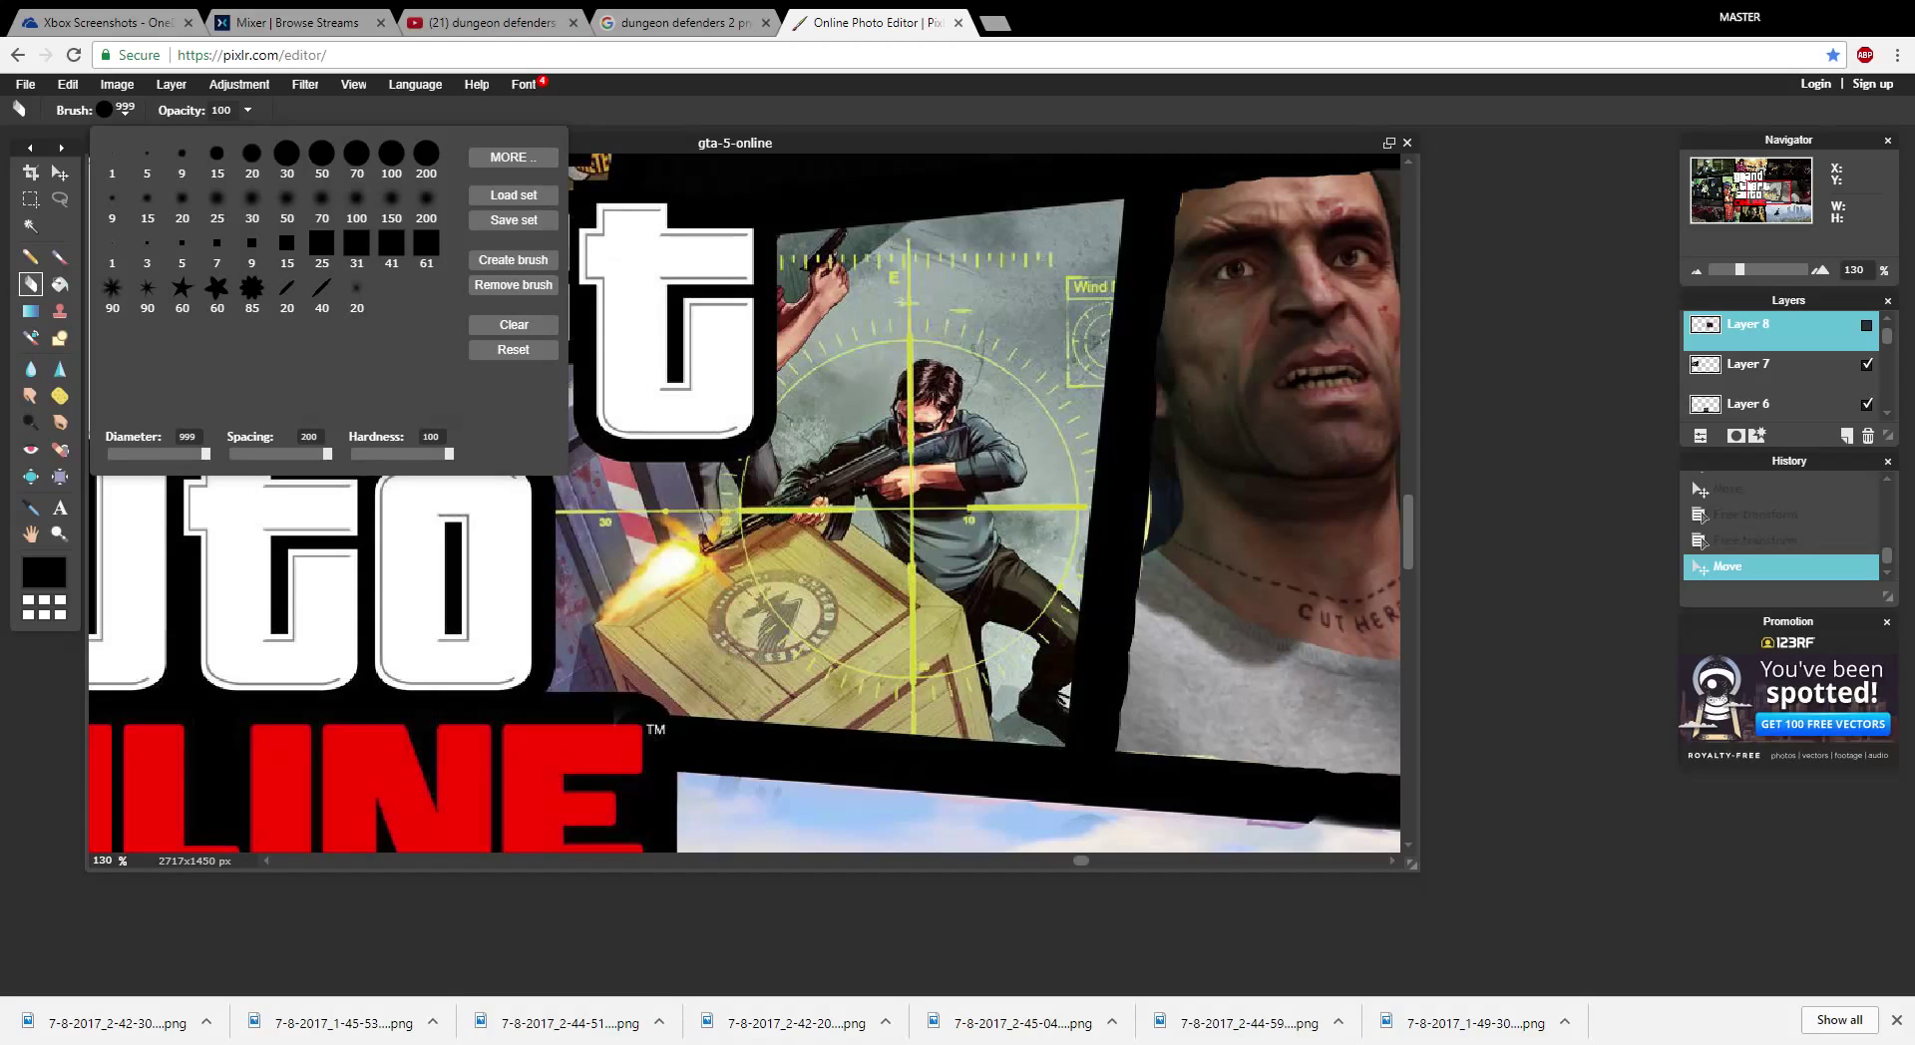
click(286, 152)
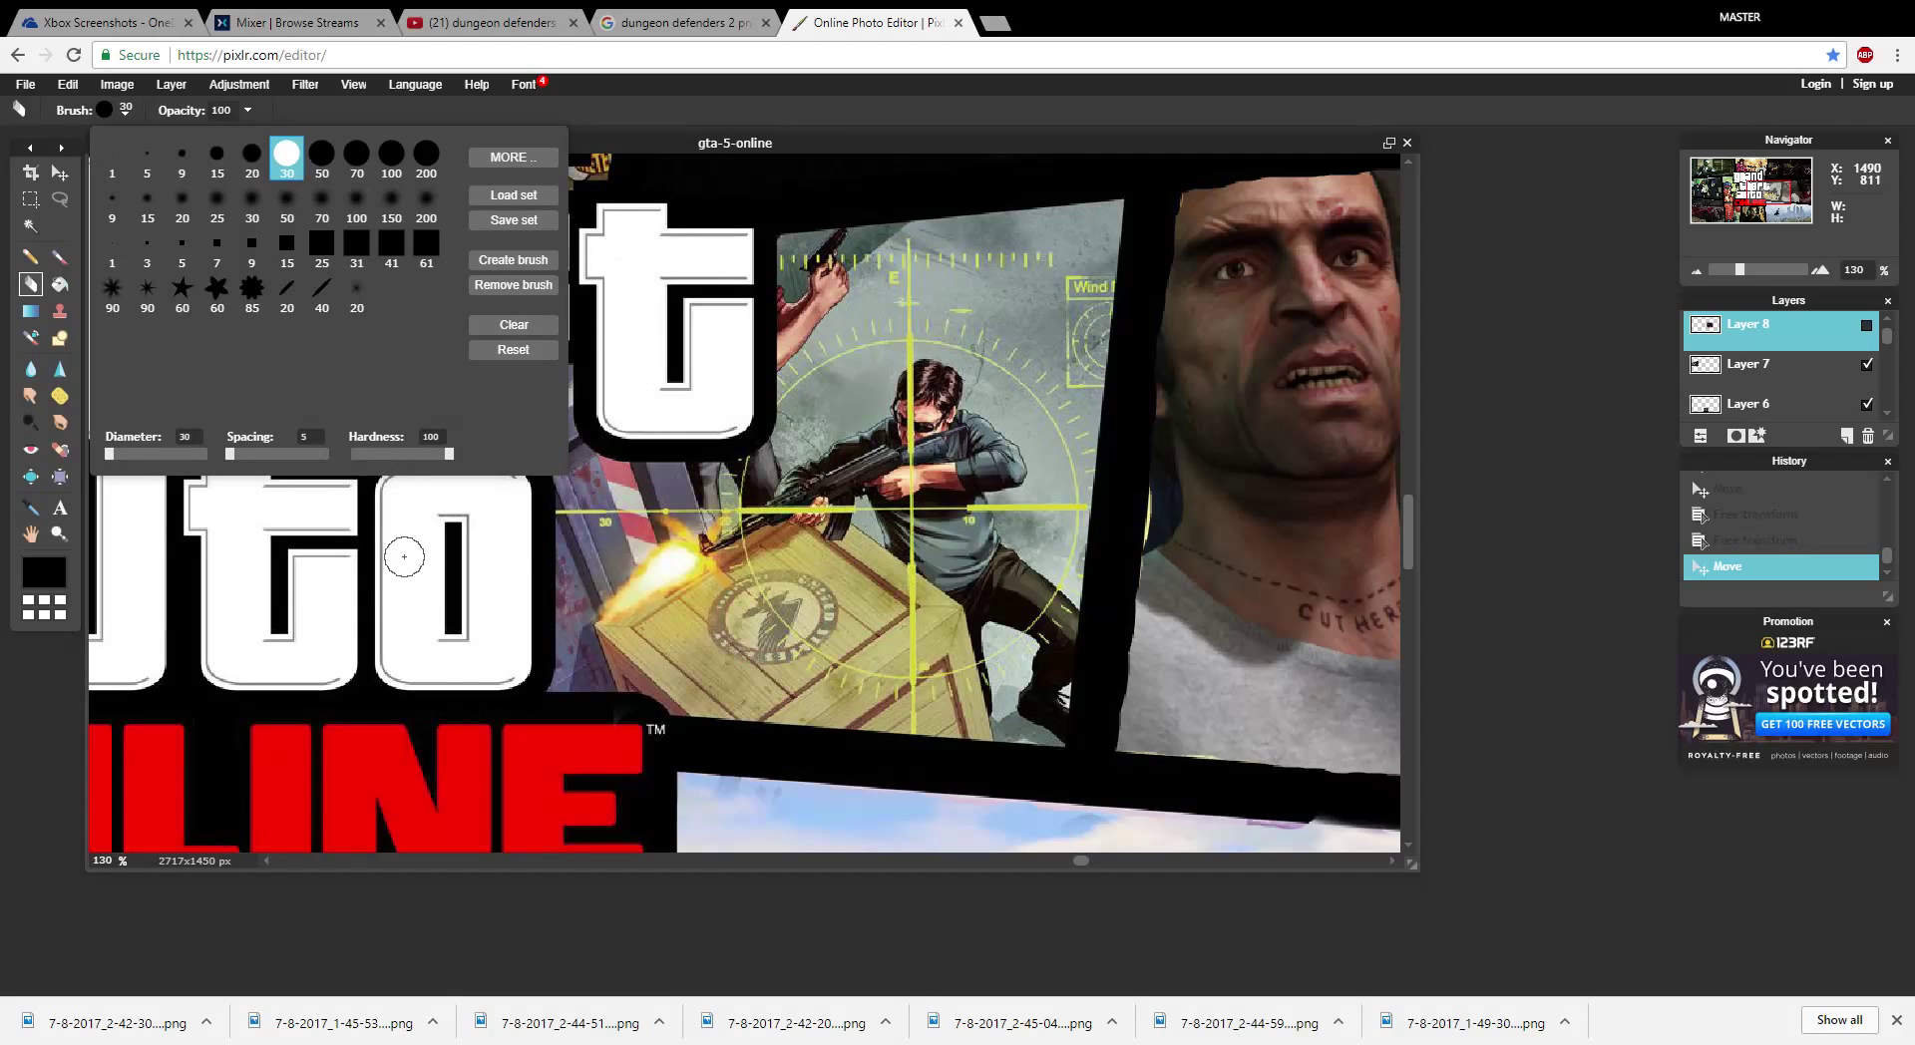
- Erase the hidden Layer 8 along the outlines of the logo's "f", "t" and "o" letters, showing the layer briefly to check
click(533, 518)
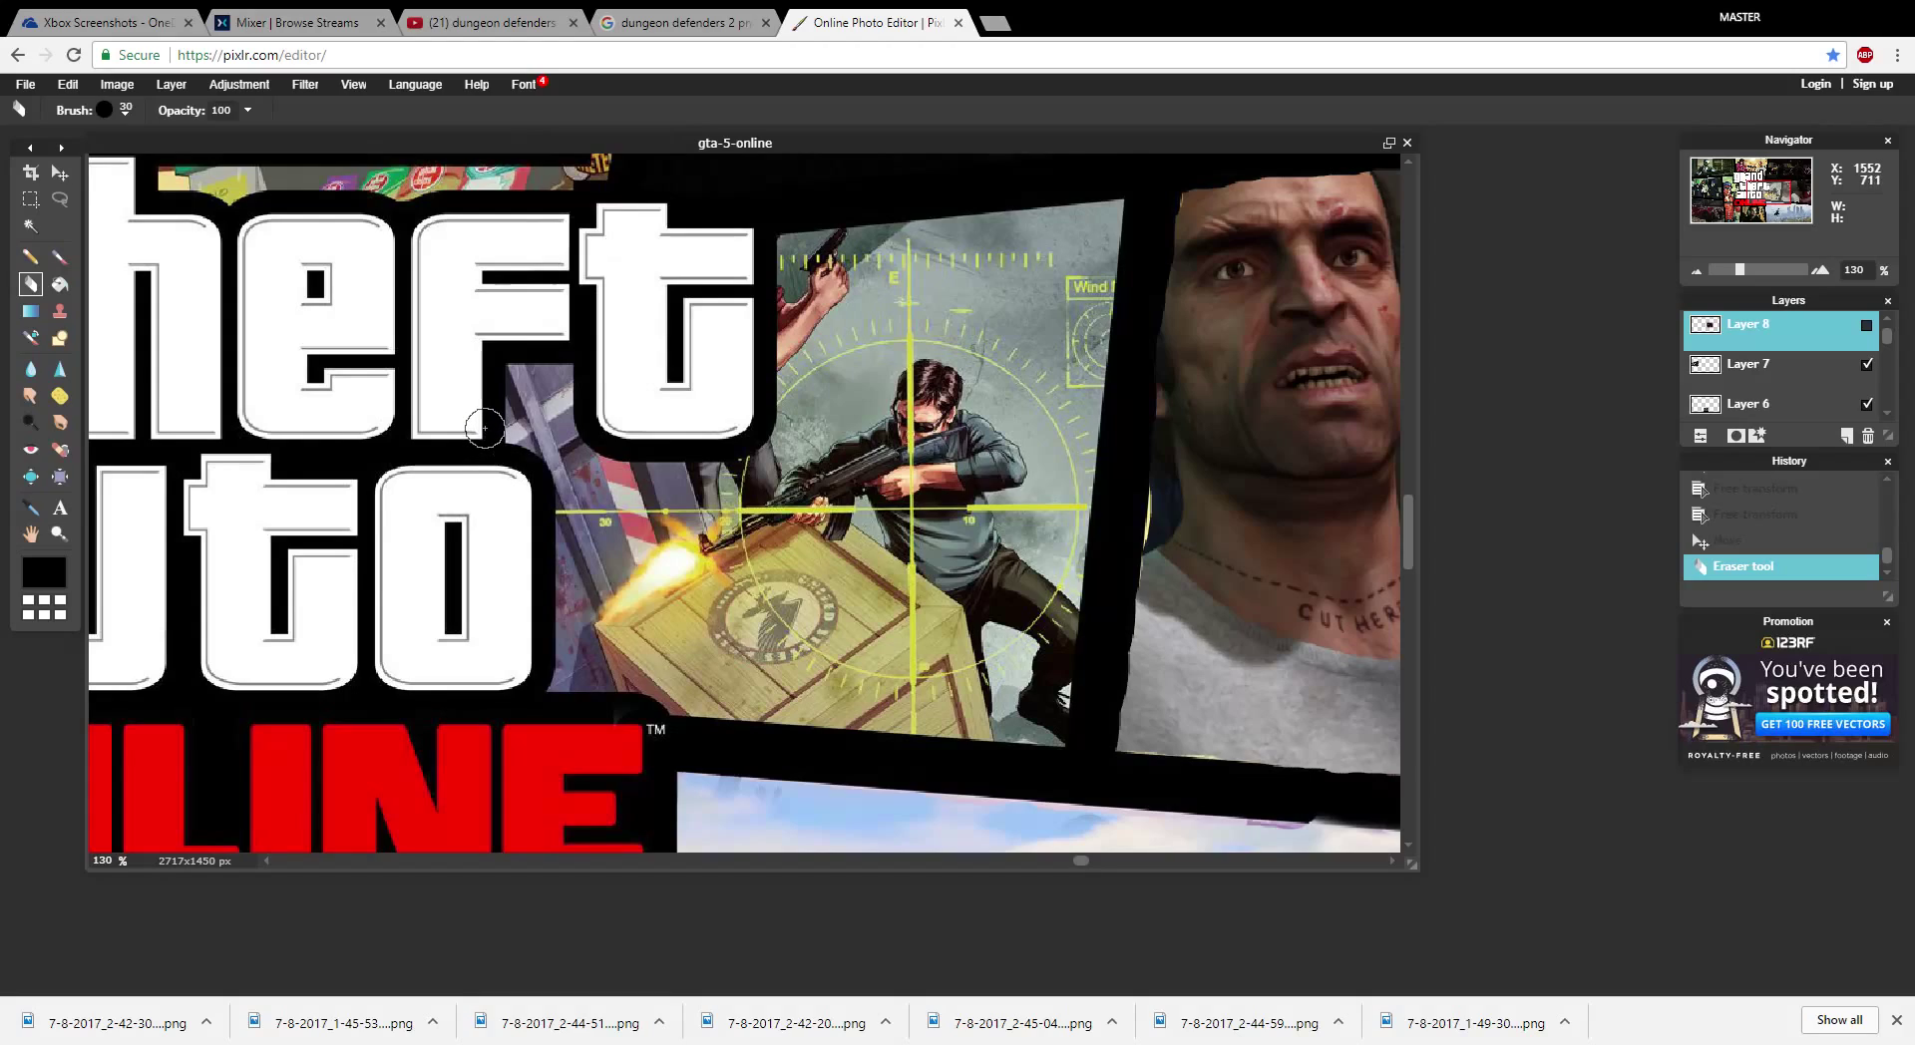
drag(485, 414, 498, 340)
drag(581, 343, 565, 344)
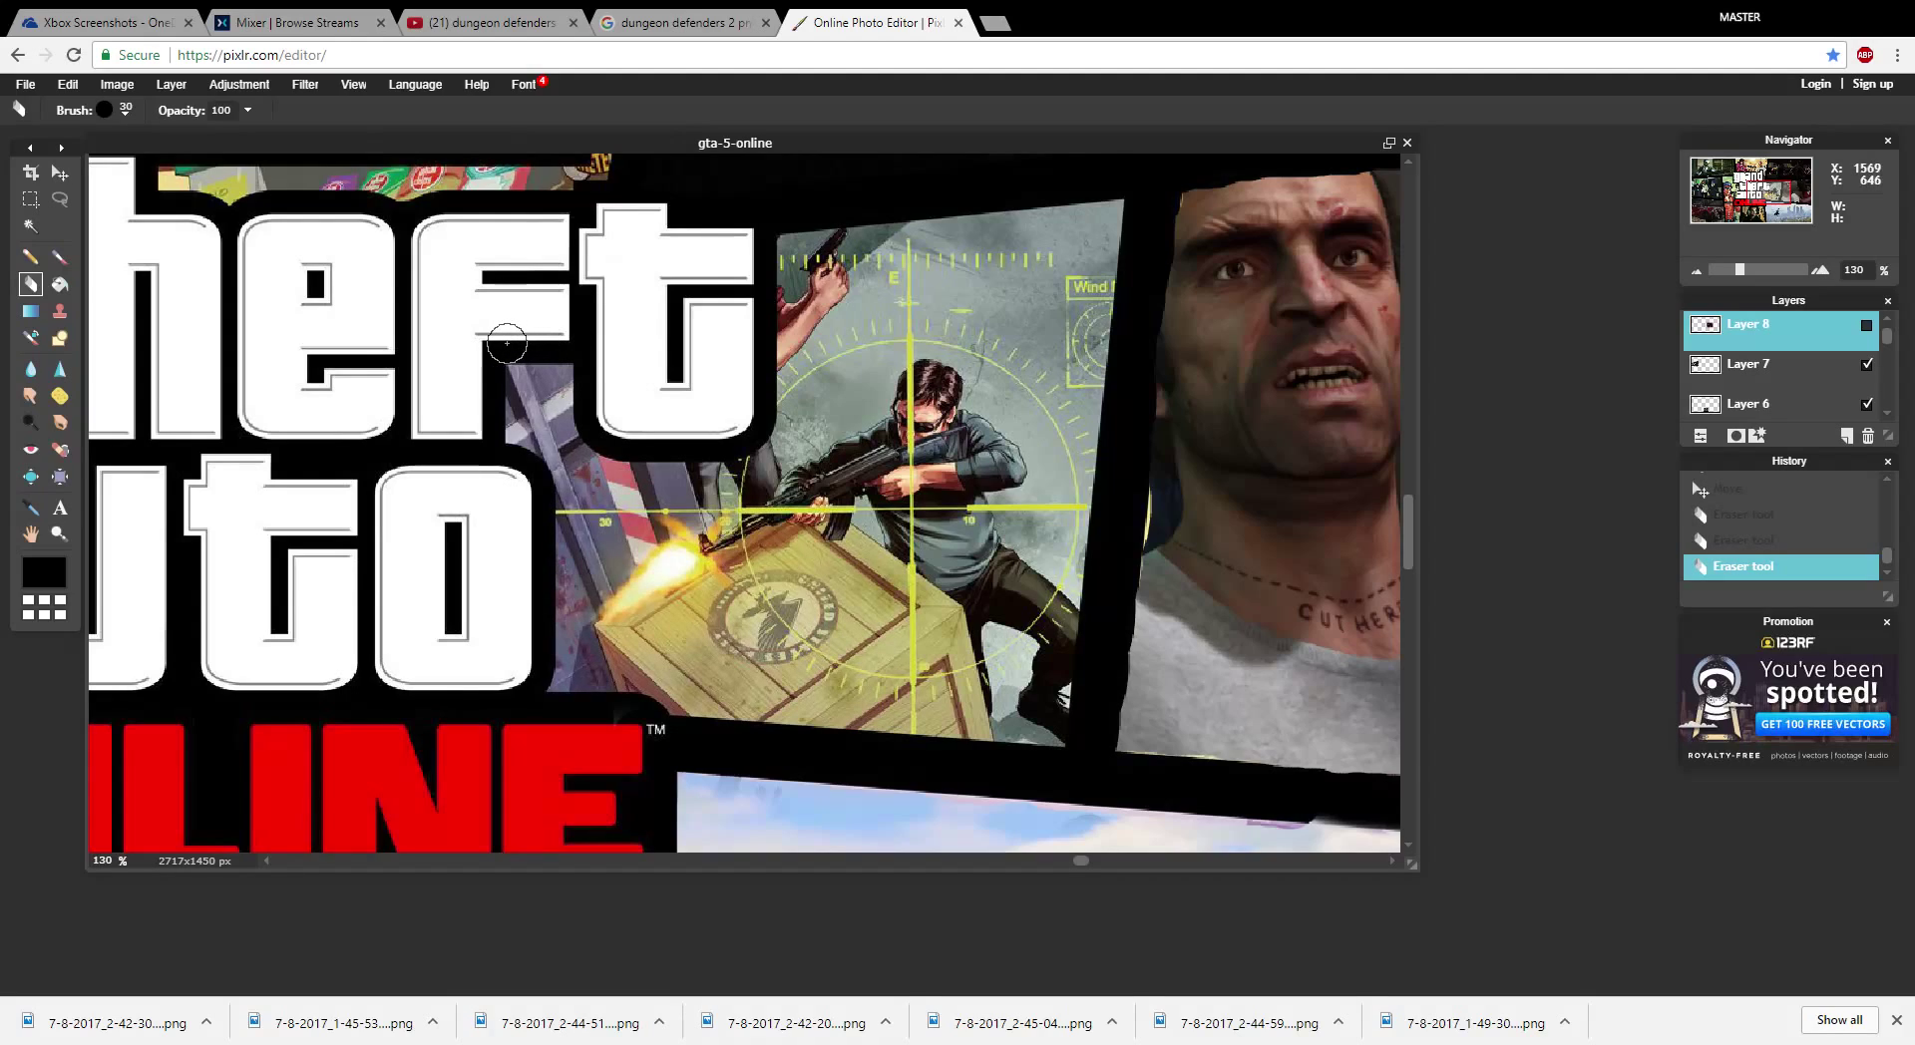
drag(661, 367, 655, 346)
click(1866, 324)
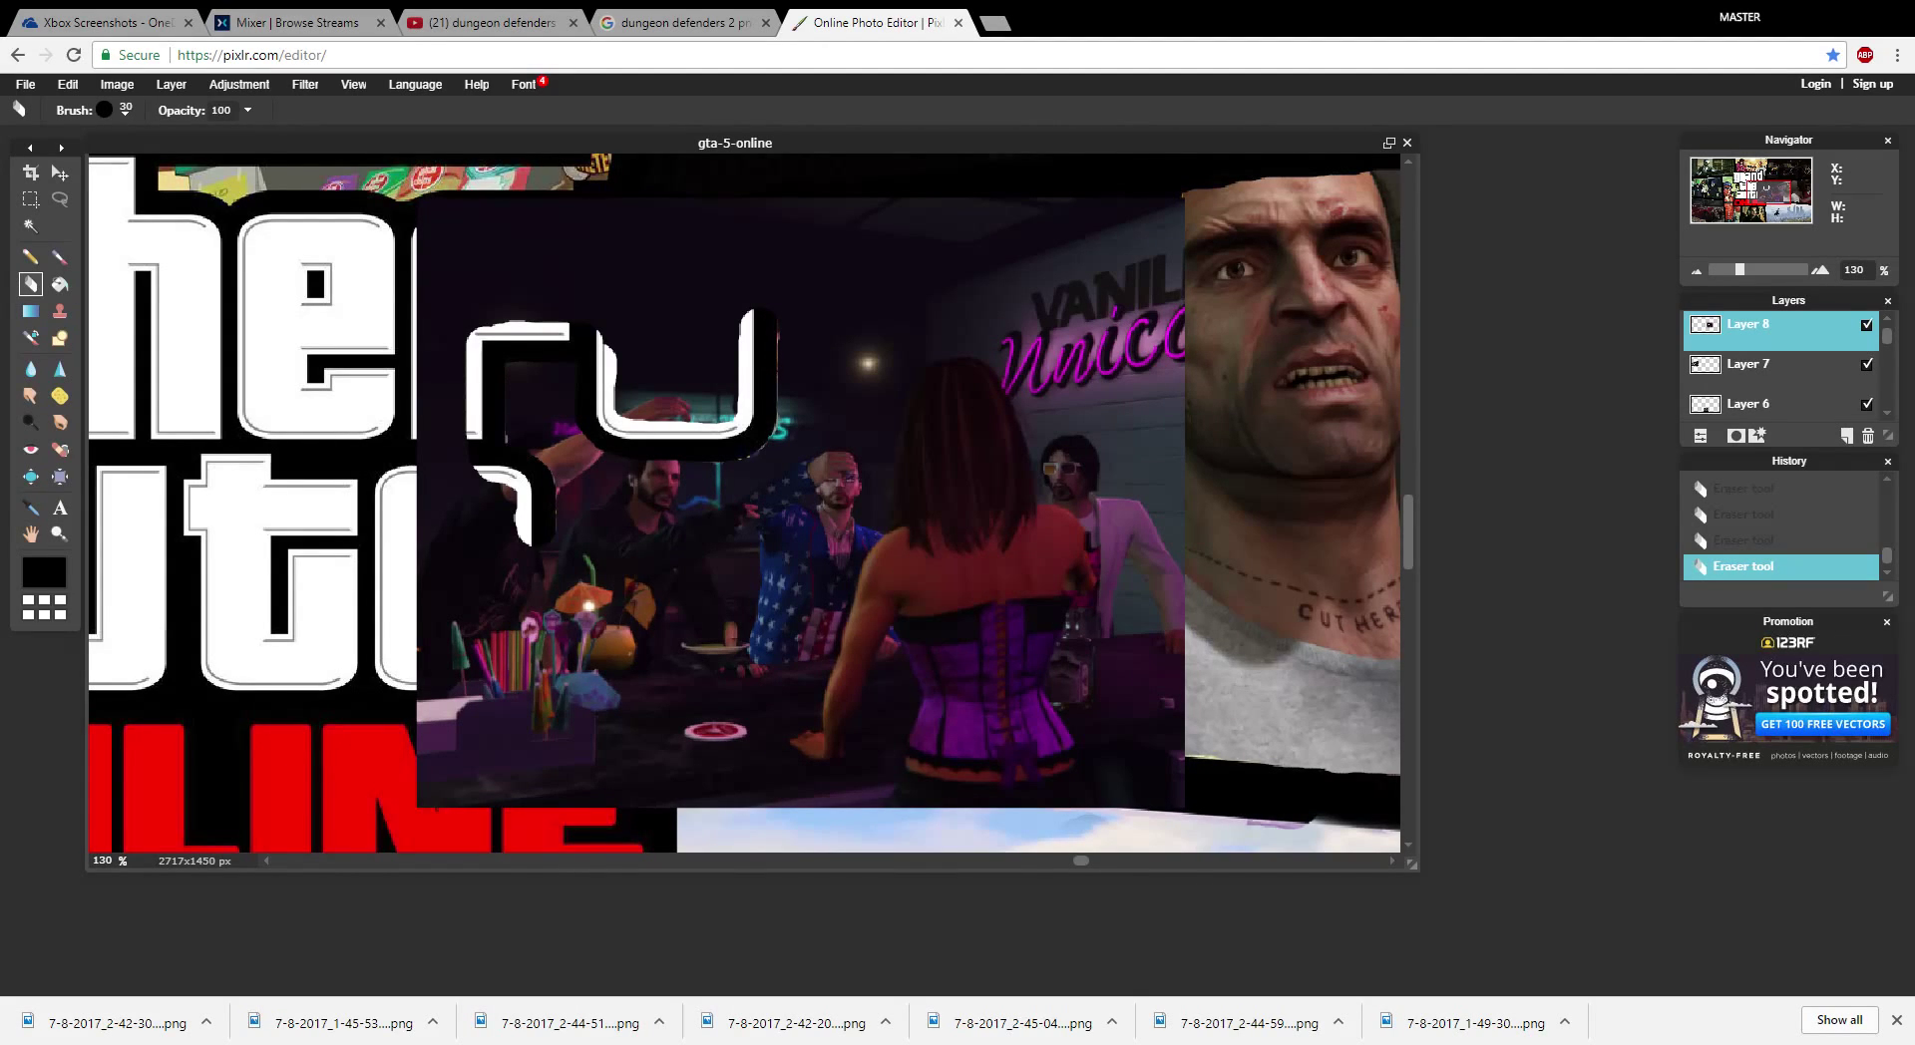
click(1866, 324)
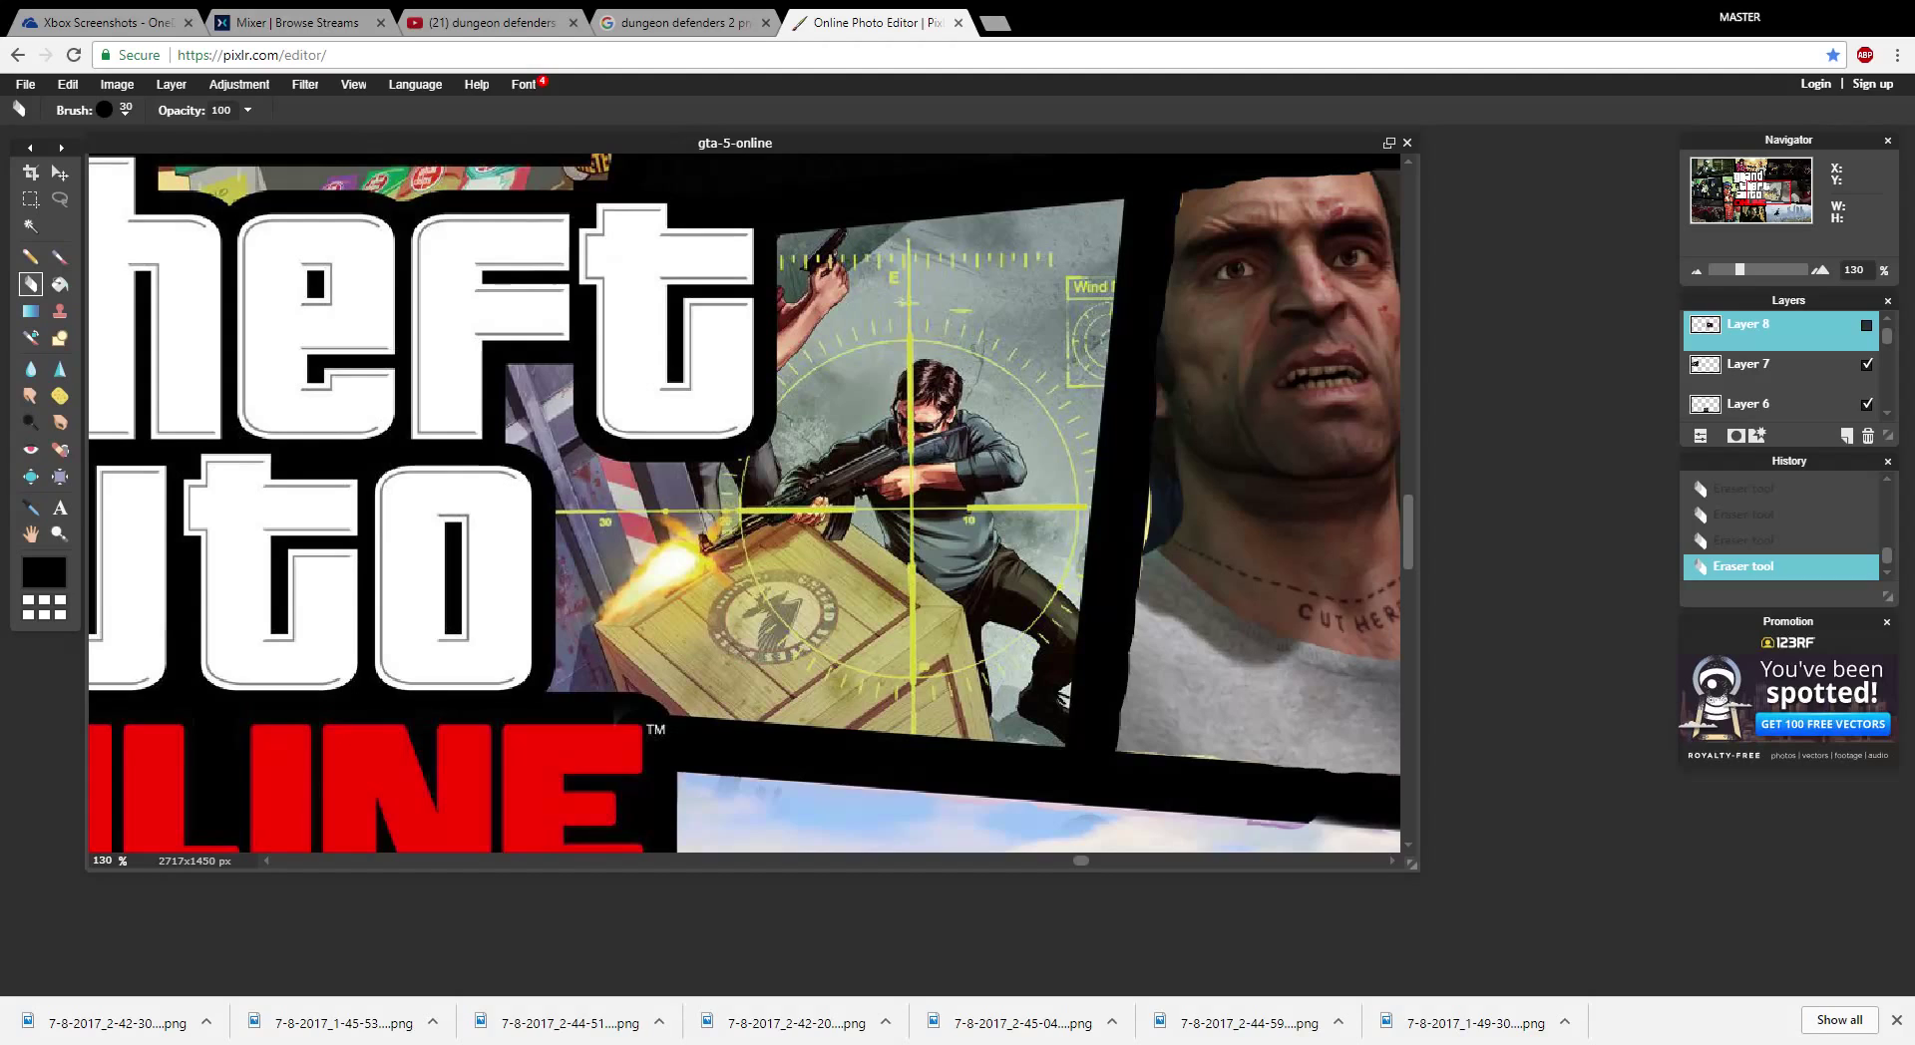
- Erase Layer 8 along the gunman panel's right and bottom borders and the "o" edge, toggling its visibility to check the cut
click(1866, 324)
click(1866, 325)
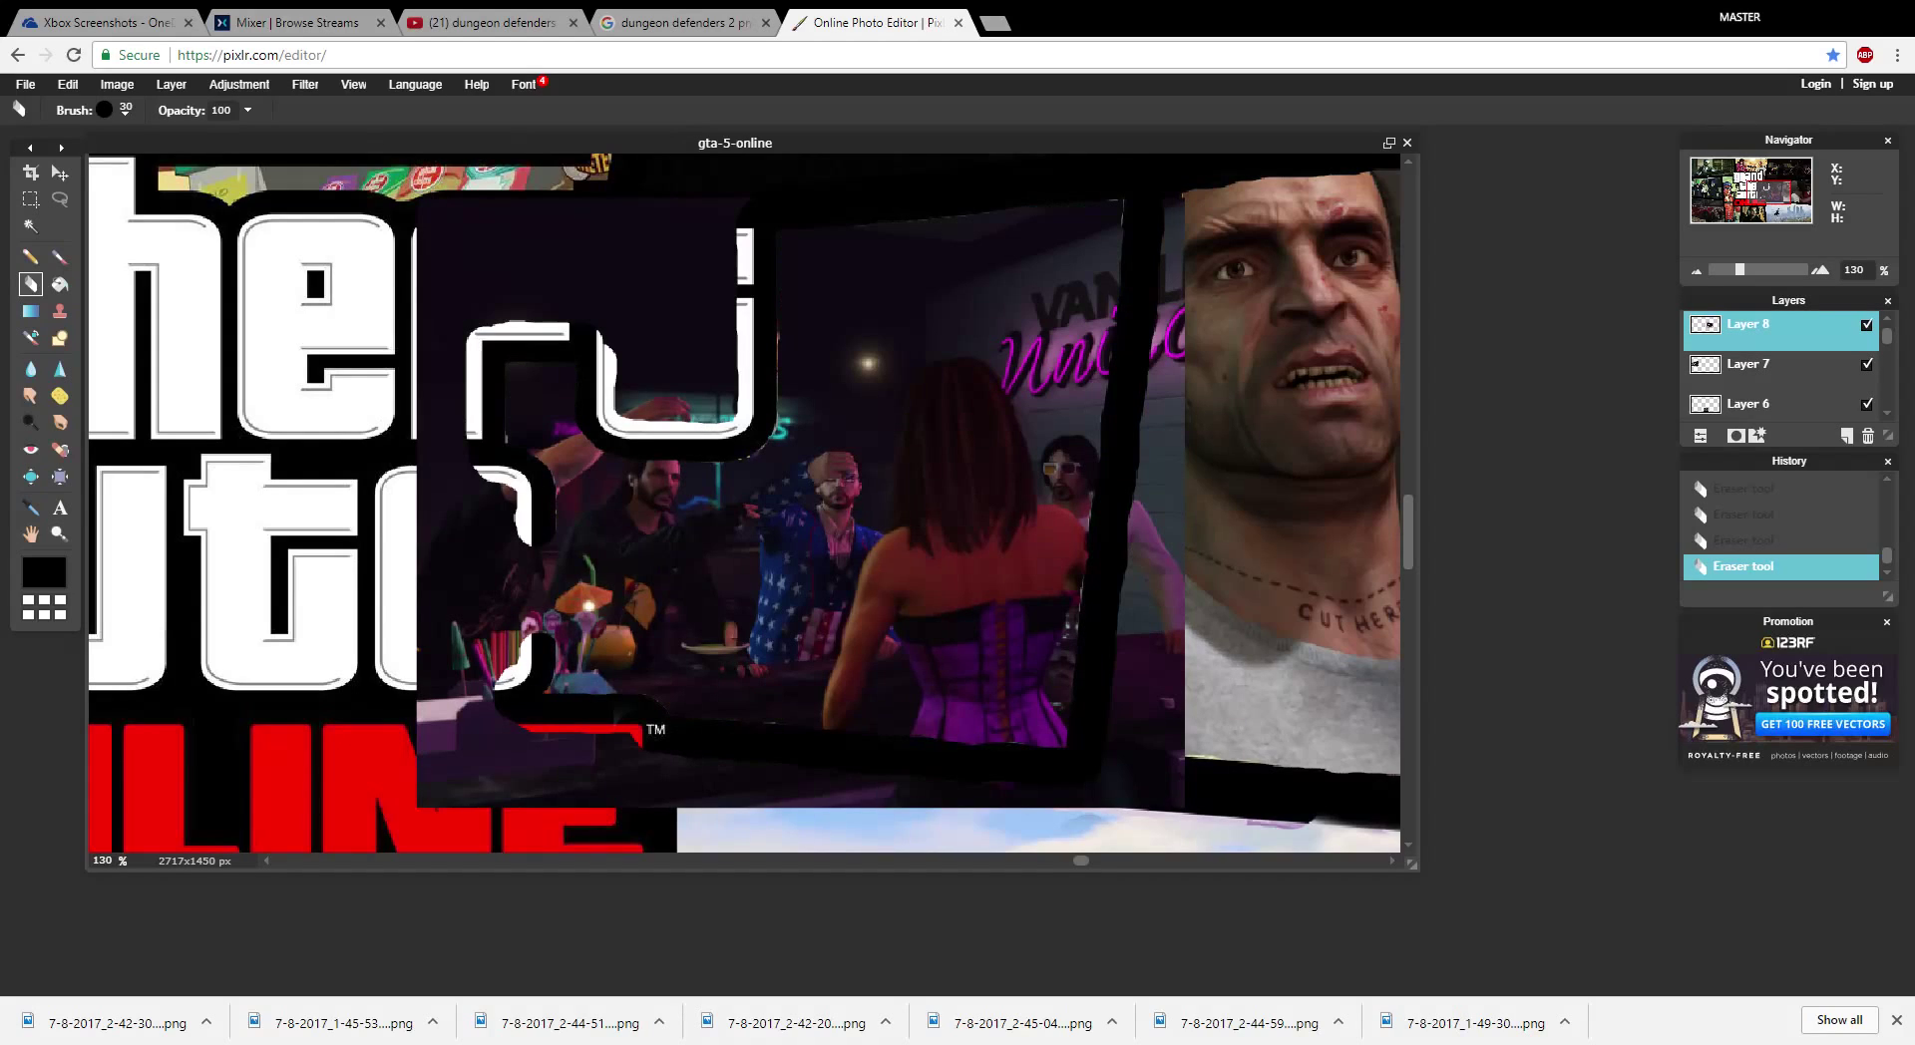
click(1866, 325)
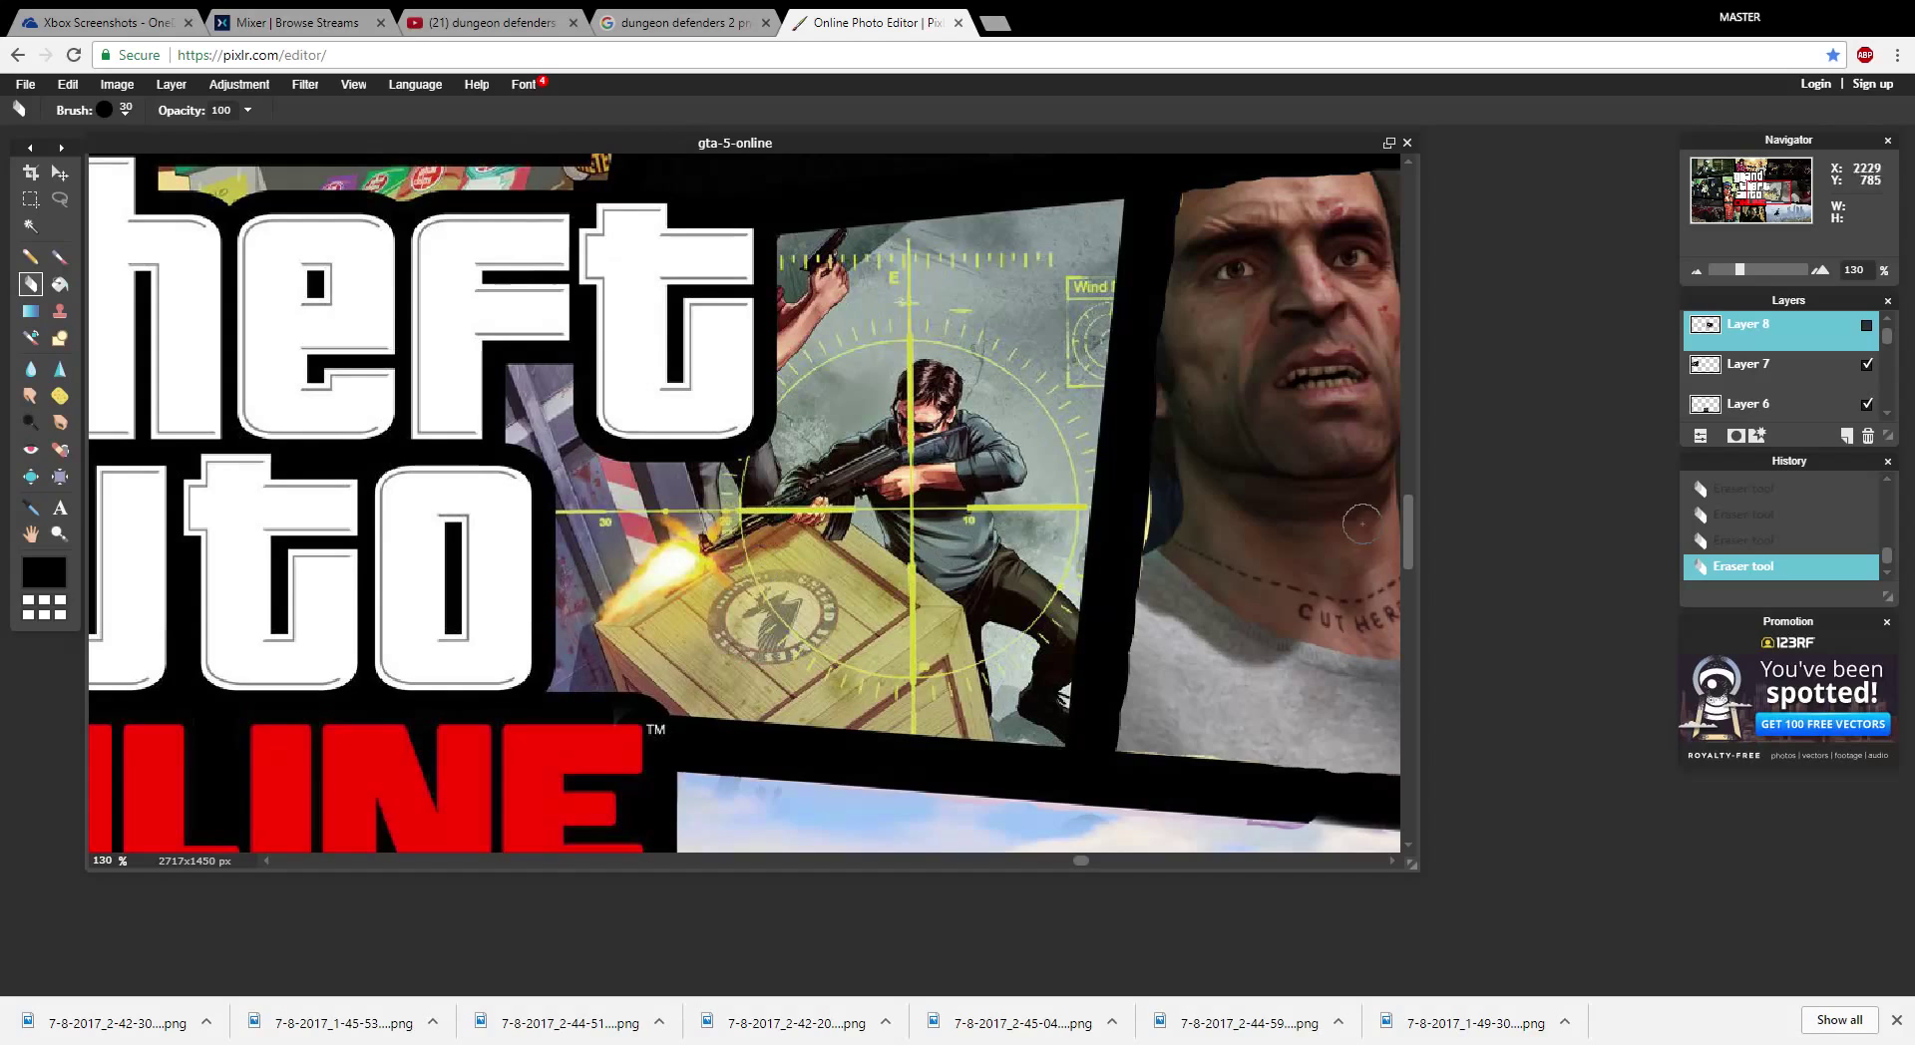
click(1866, 324)
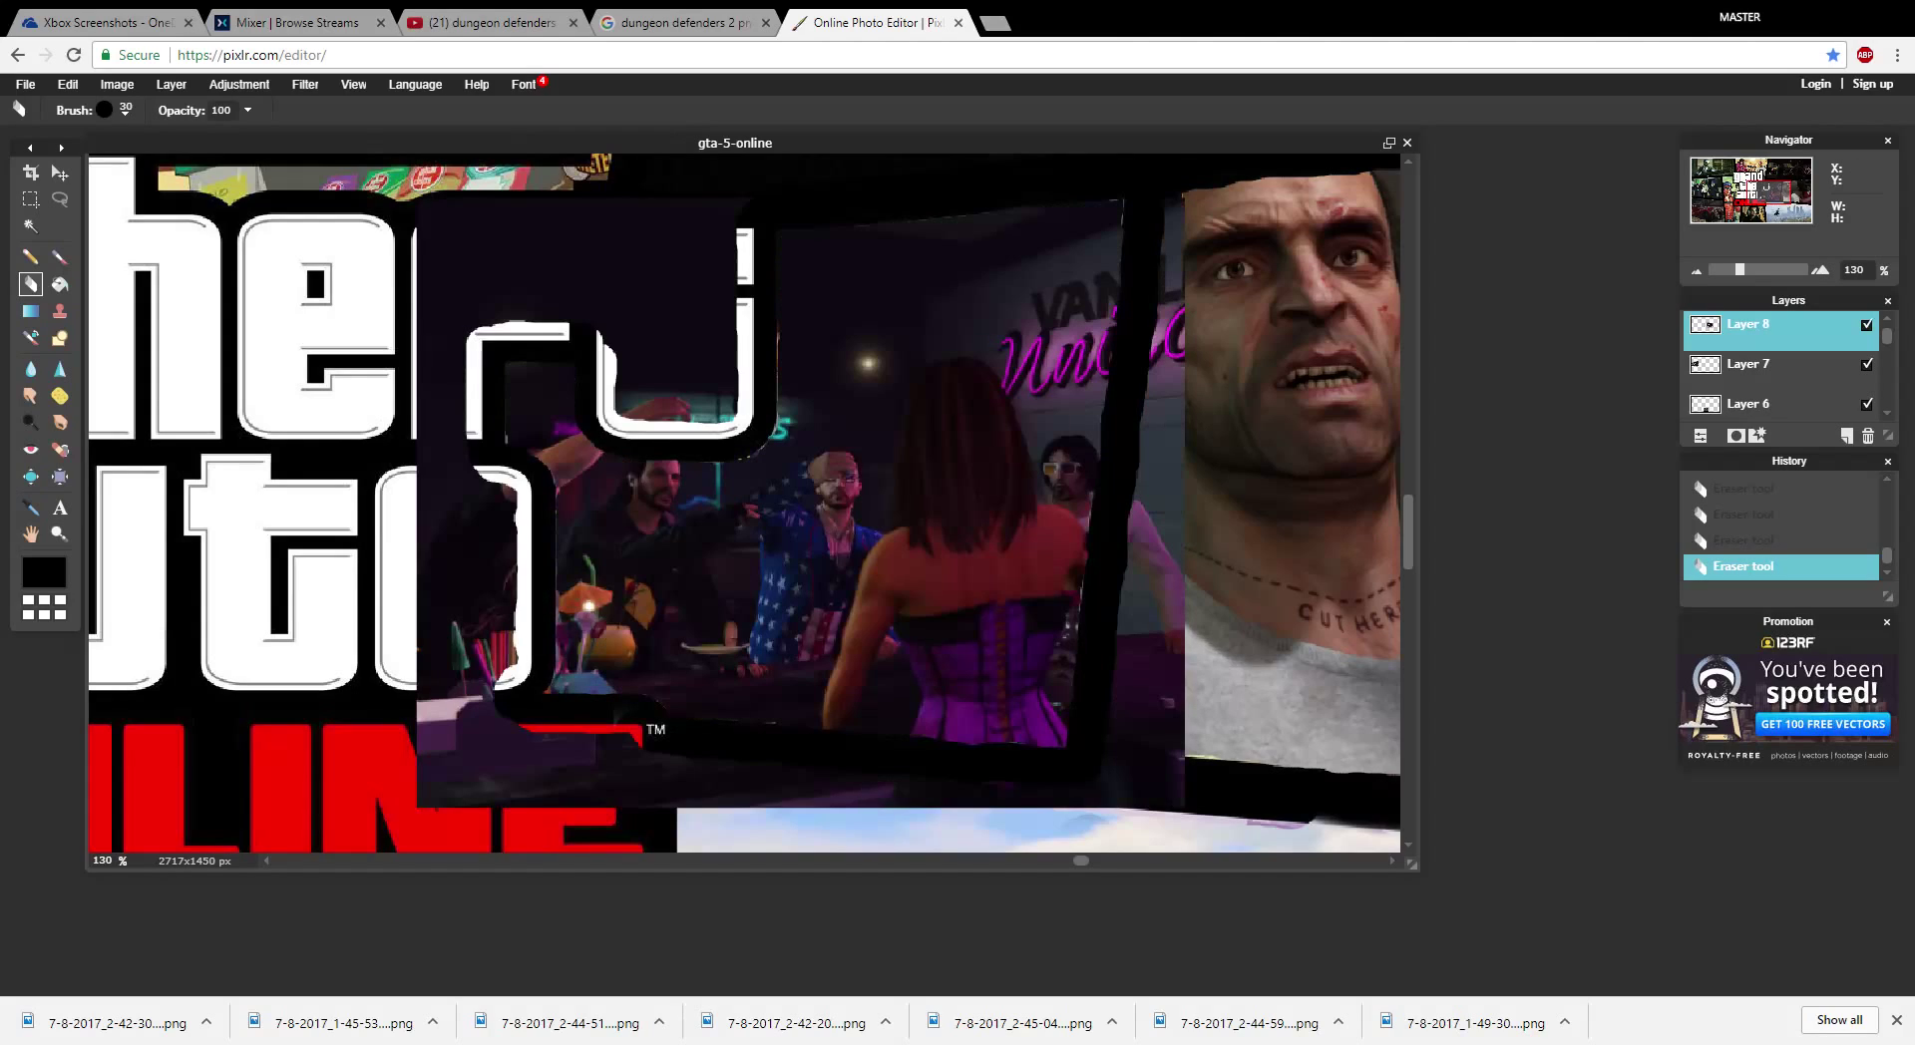
click(1866, 324)
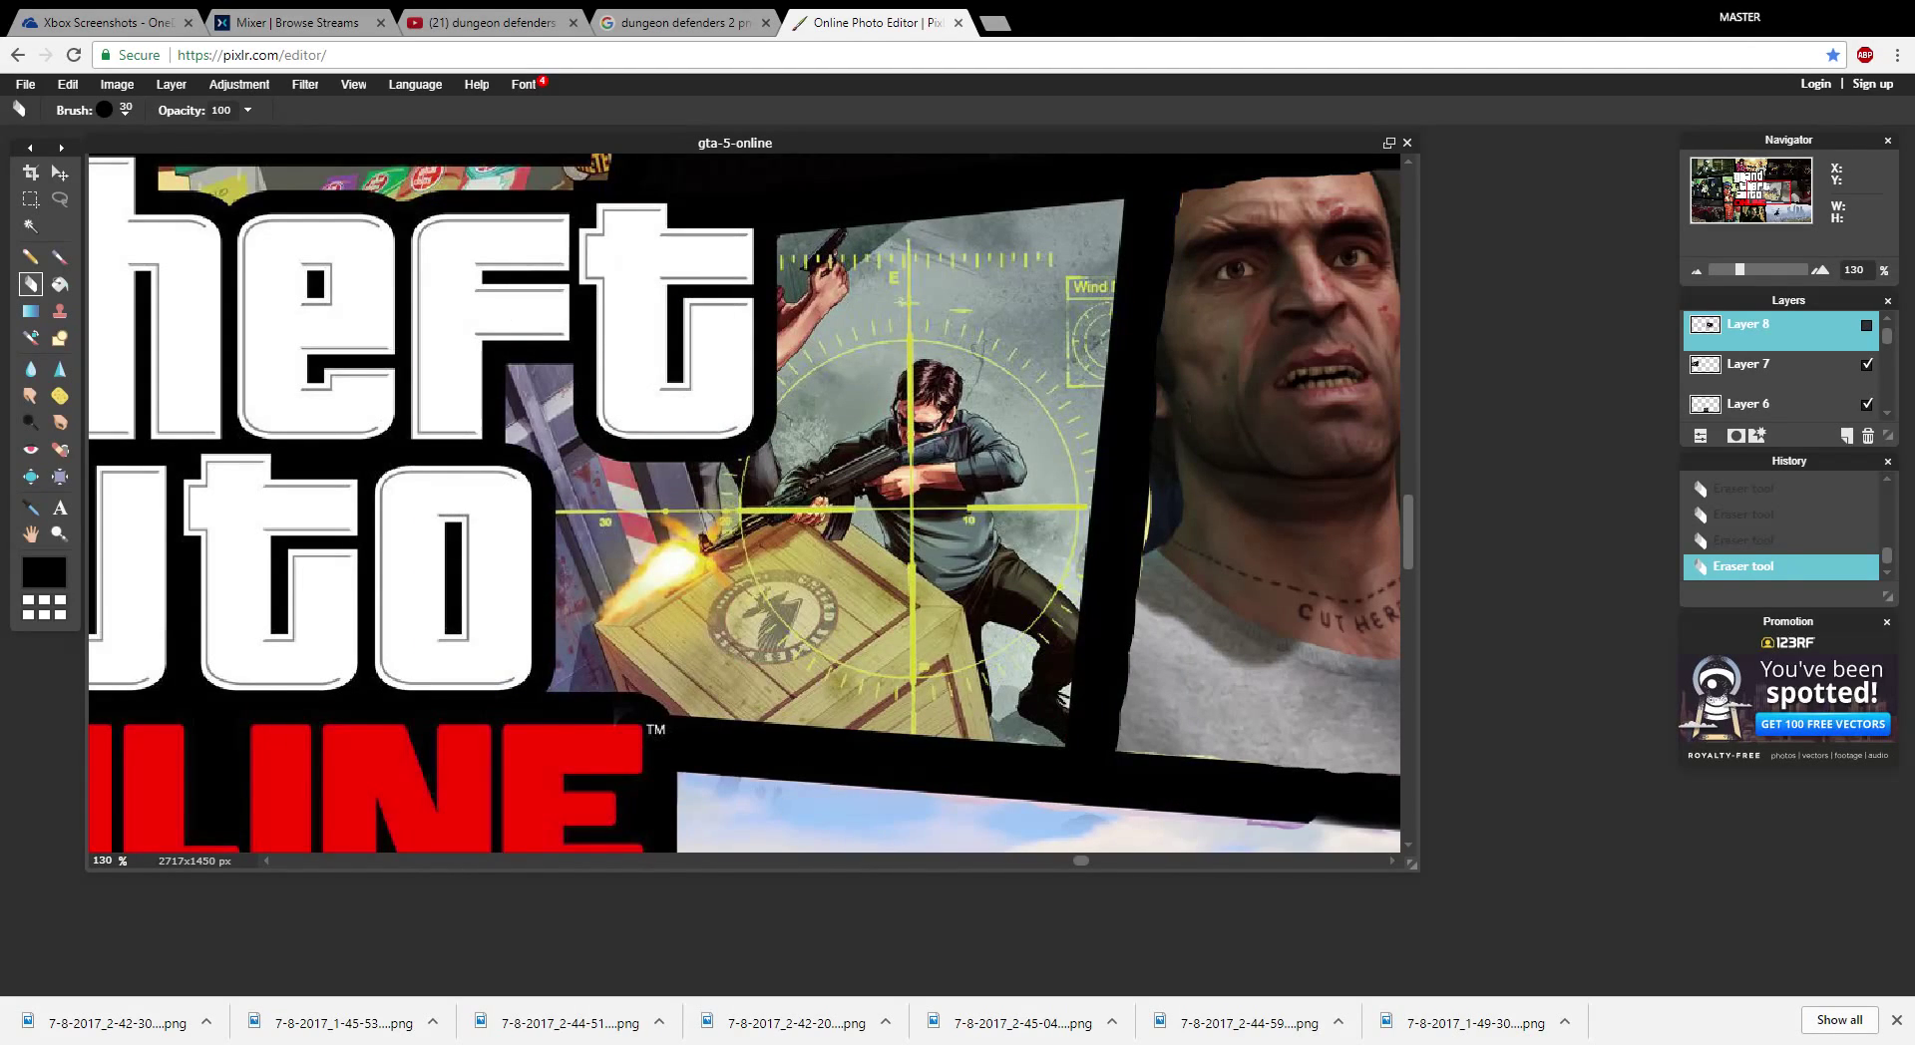
- Undo and redo the last eraser stroke on Layer 8, and check the cut outline by showing and hiding the layer
key(ctrl+z)
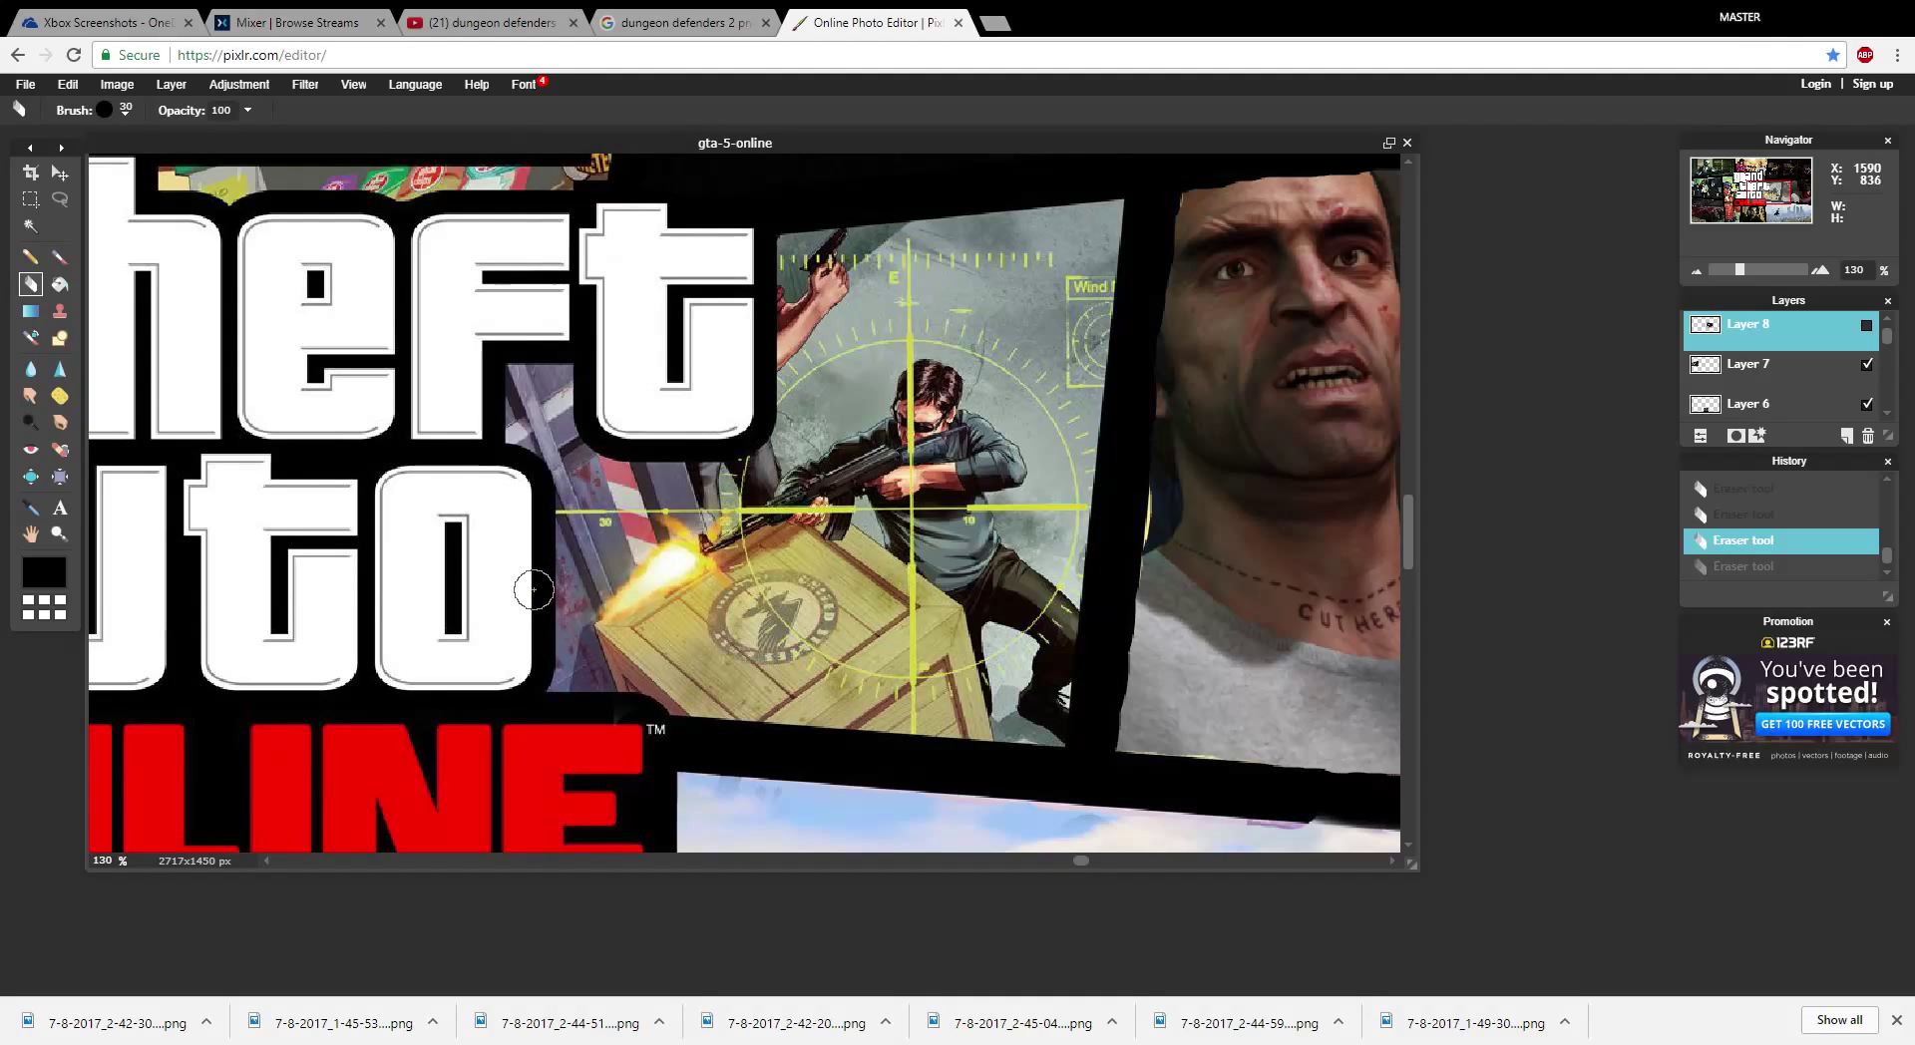
key(ctrl+y)
click(1866, 324)
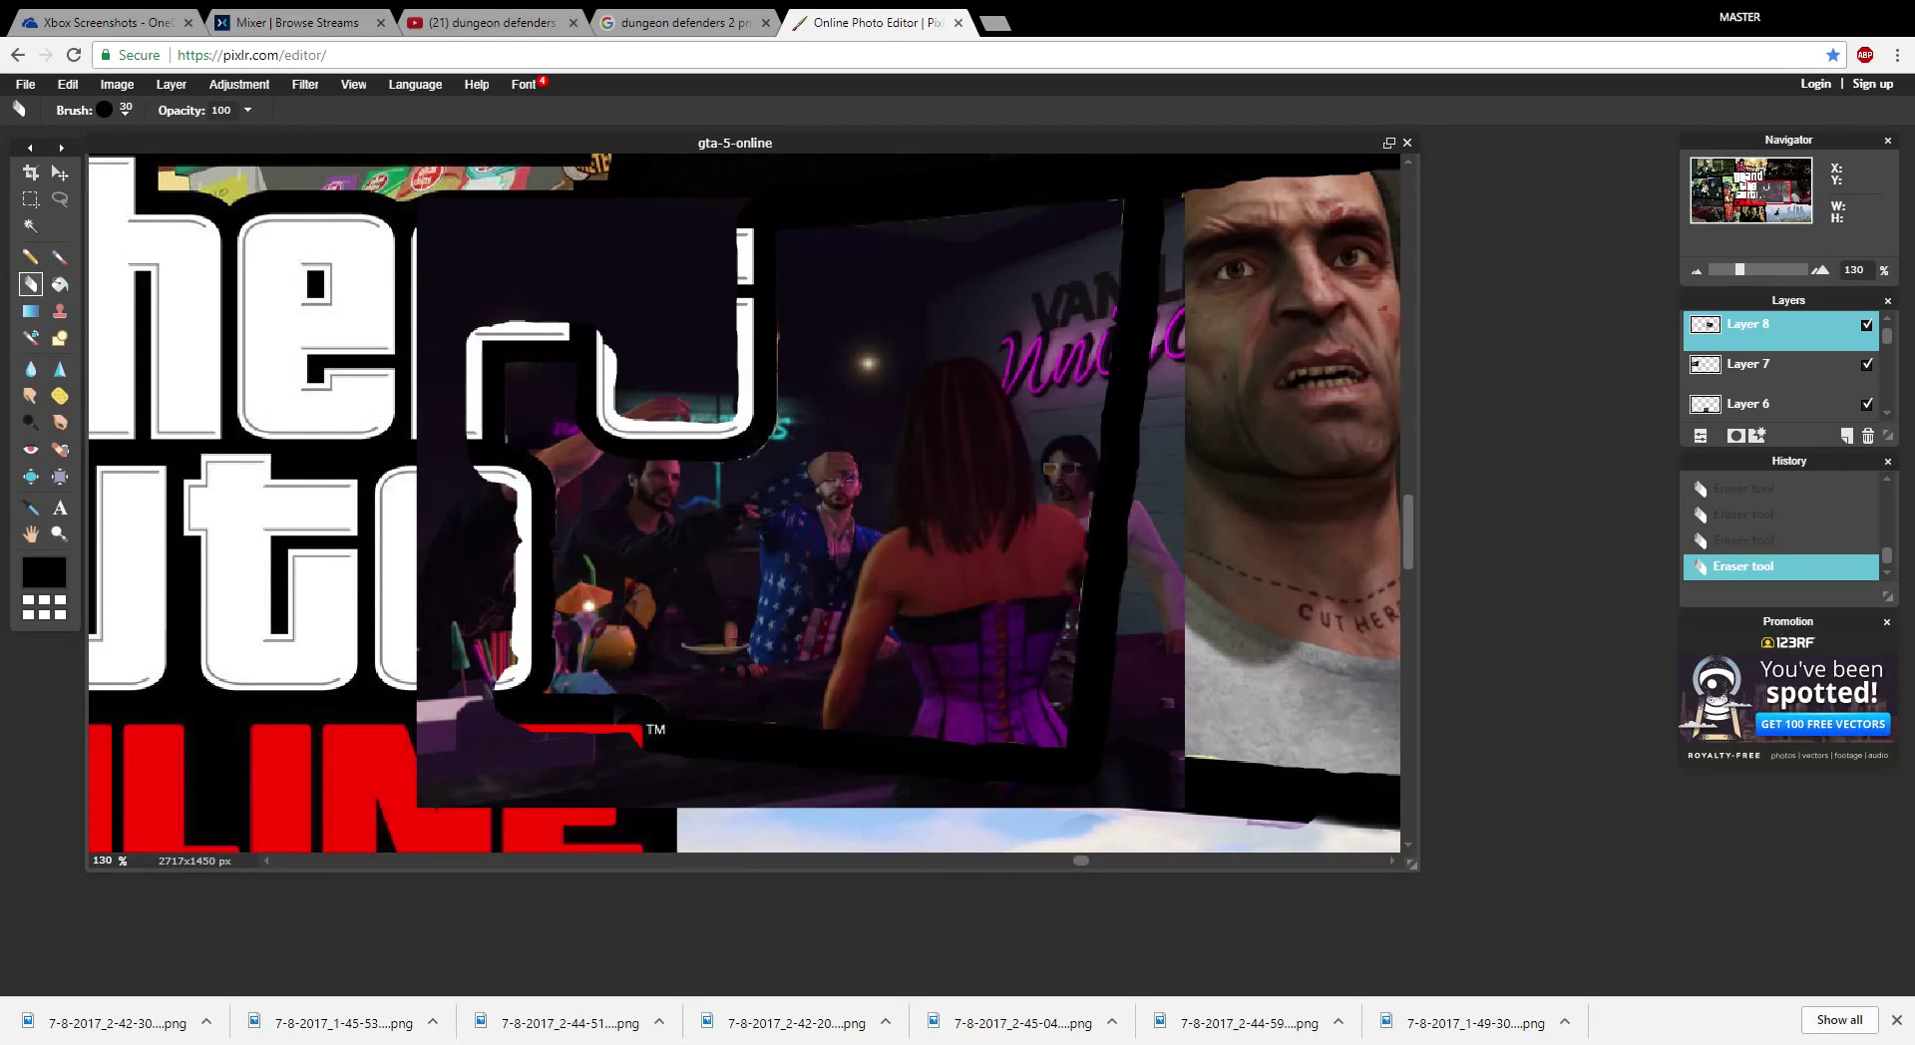
click(1866, 324)
scroll(1393, 524, down, 2)
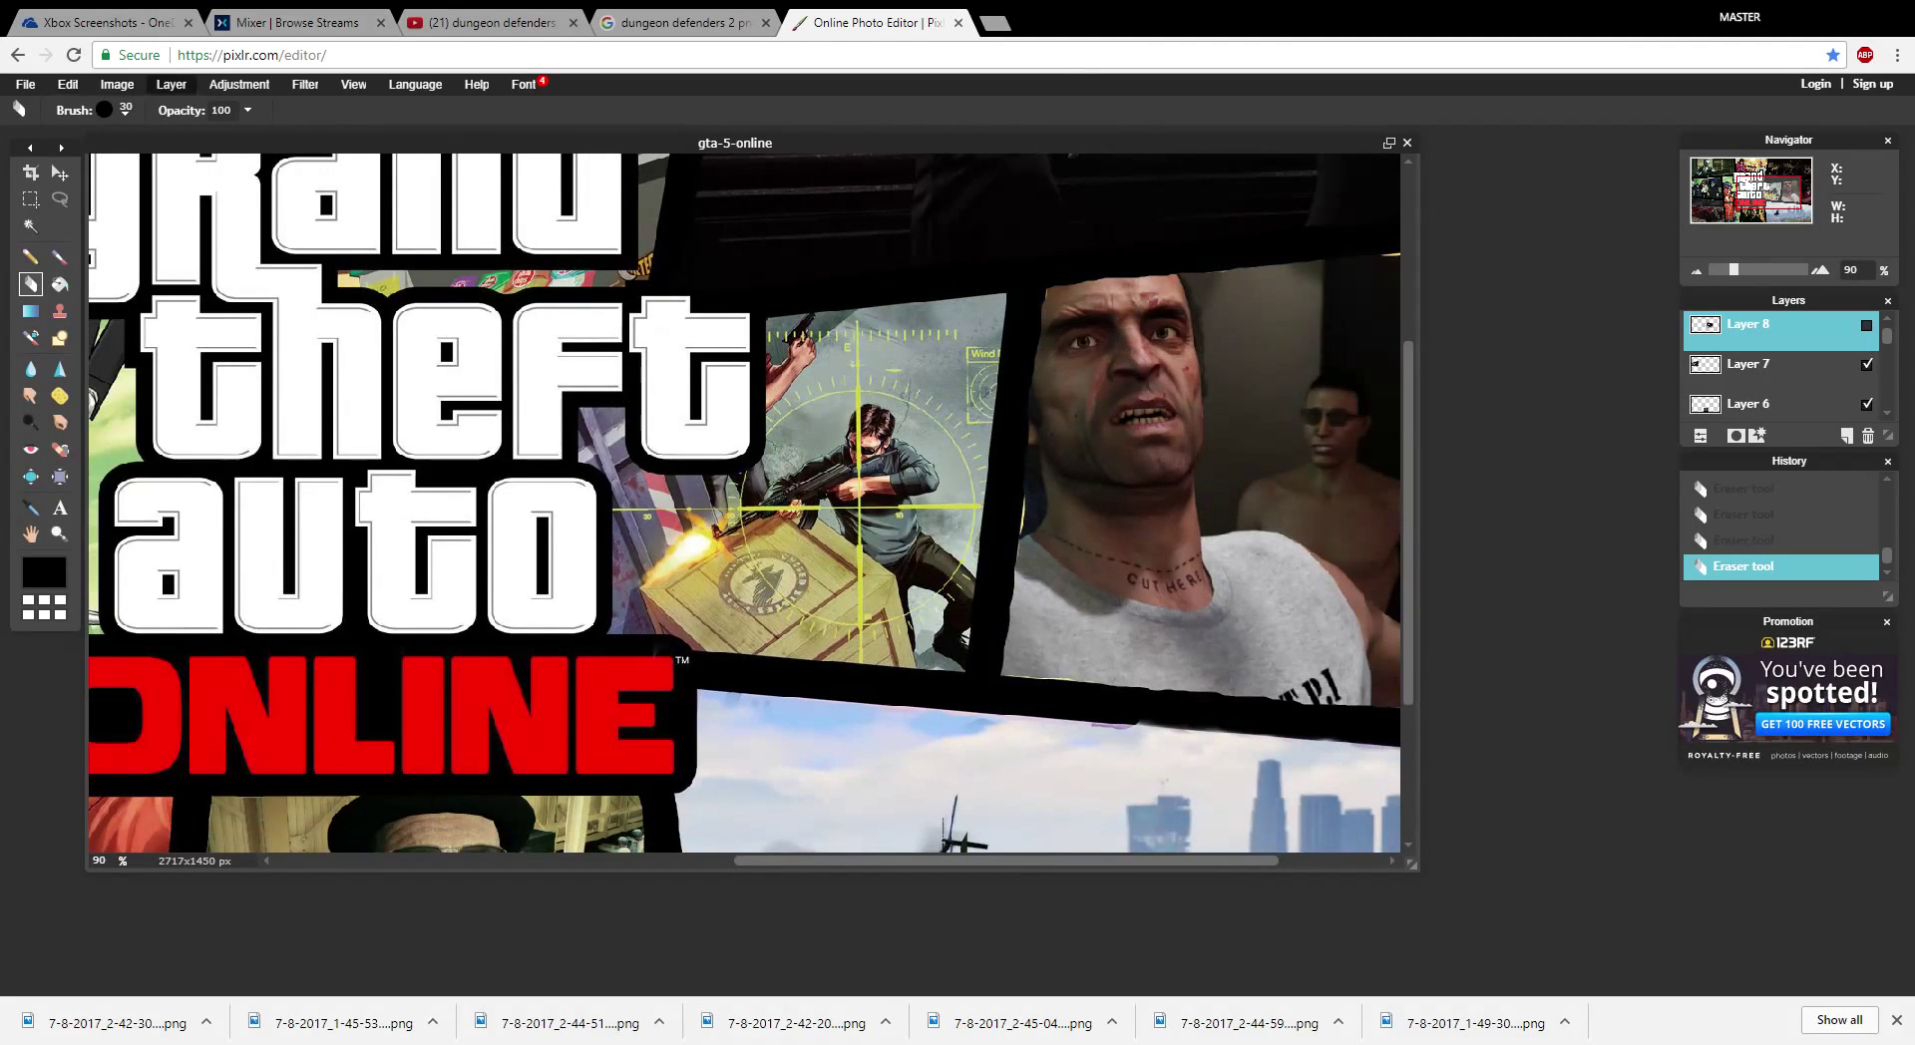
- Set the Eraser to the hard round 70 brush and erase hidden Layer 8 over the logo's last "t"
click(124, 110)
click(426, 154)
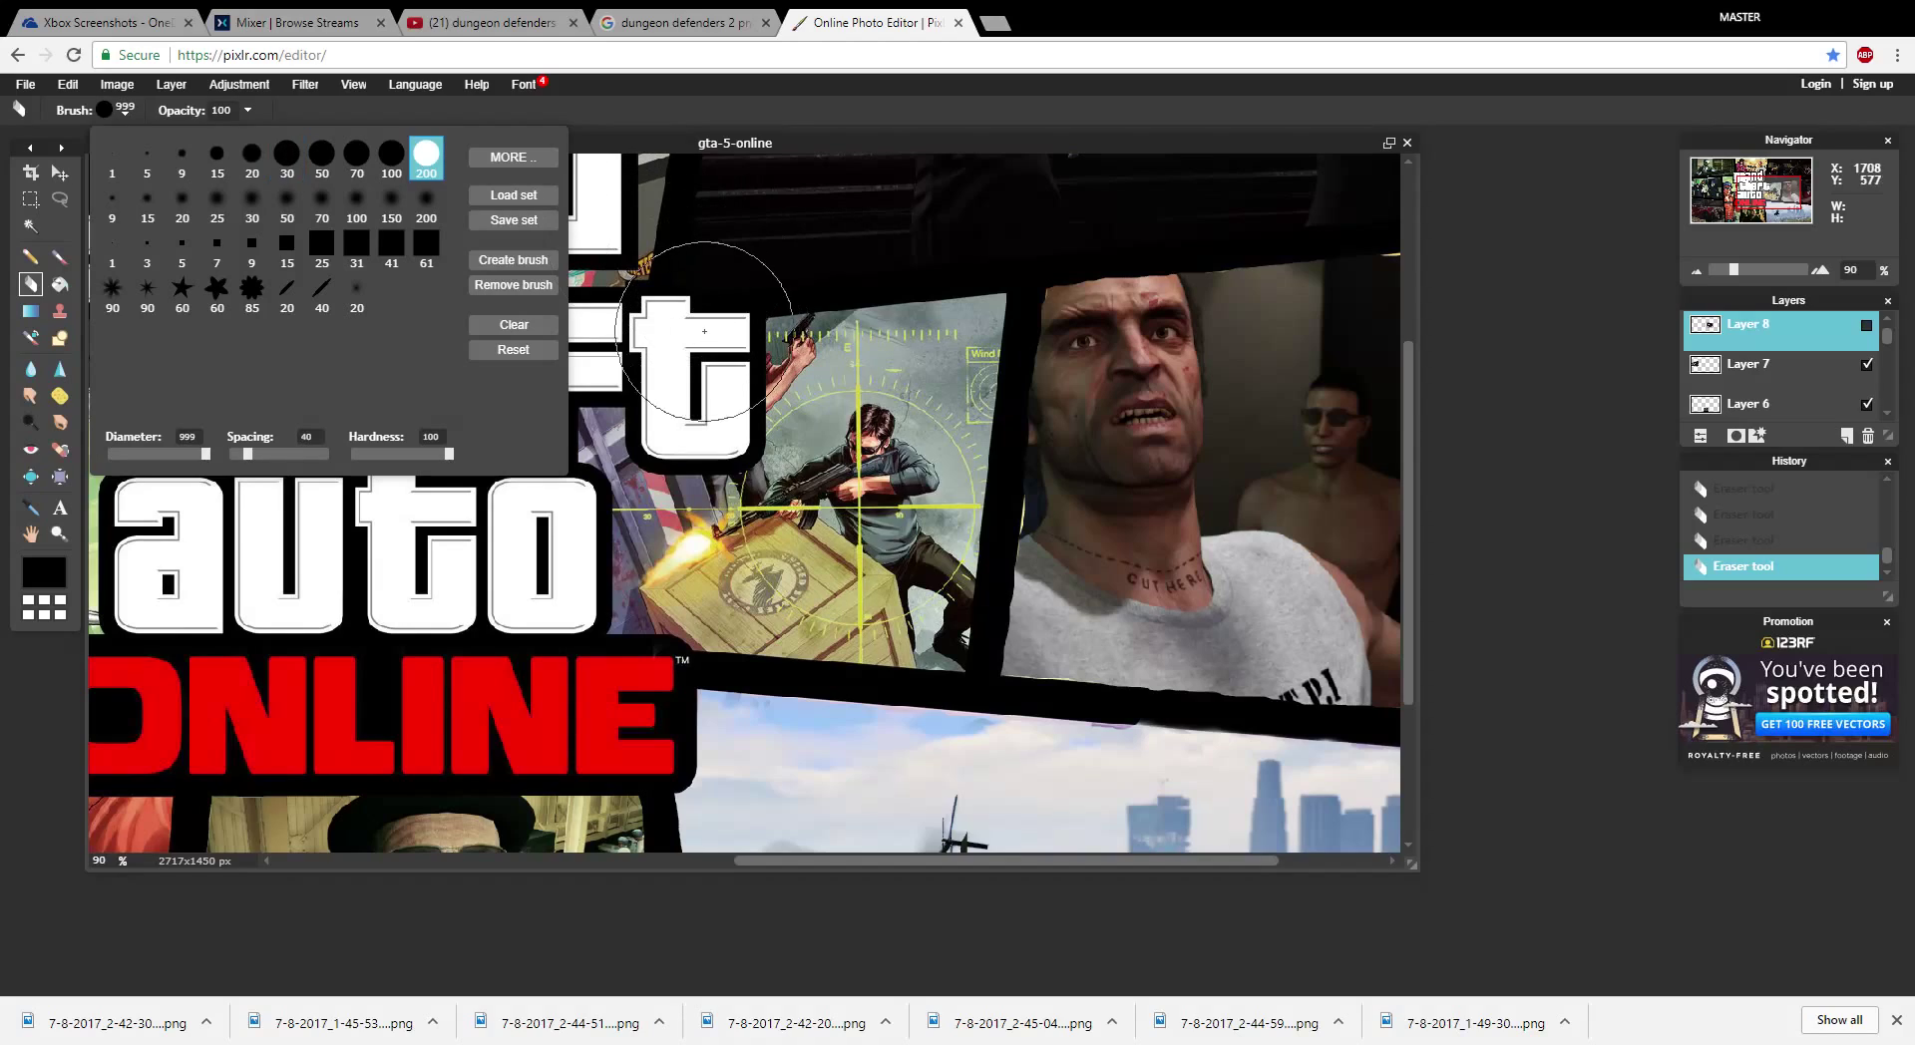
click(356, 155)
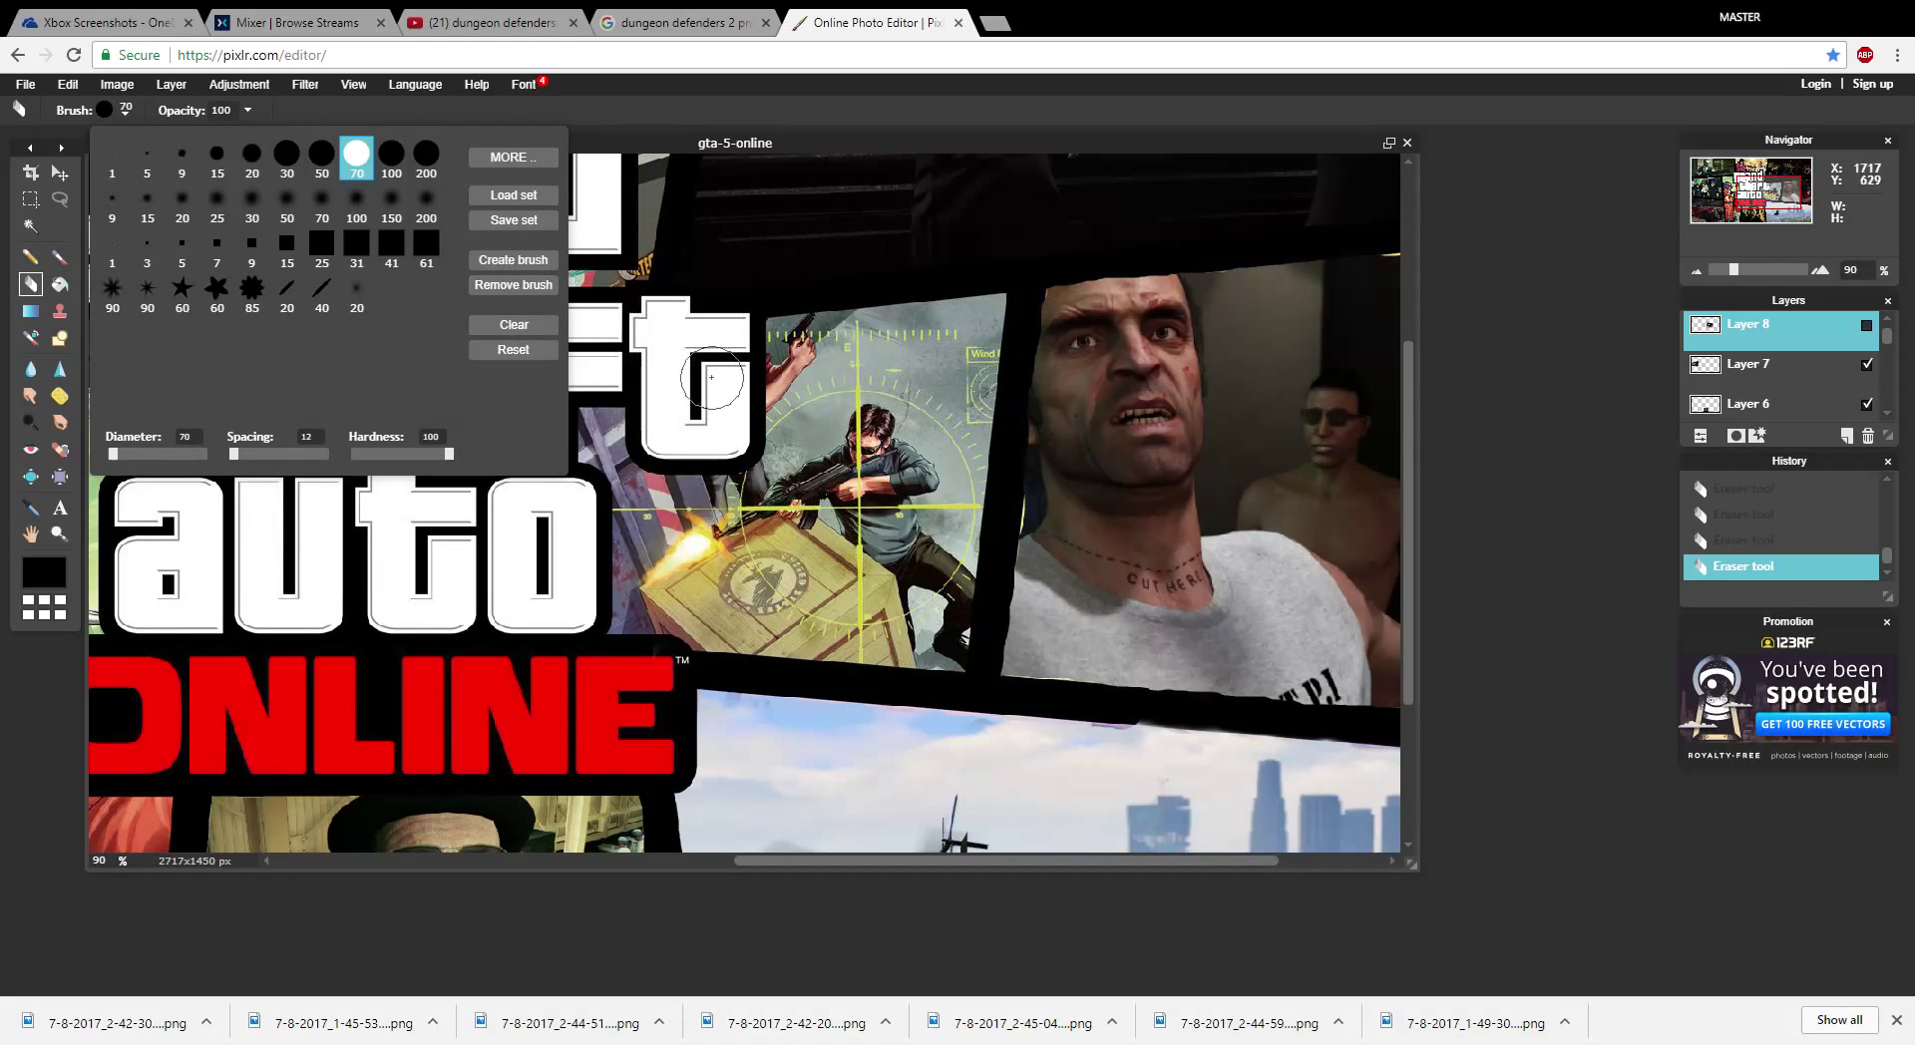
click(719, 419)
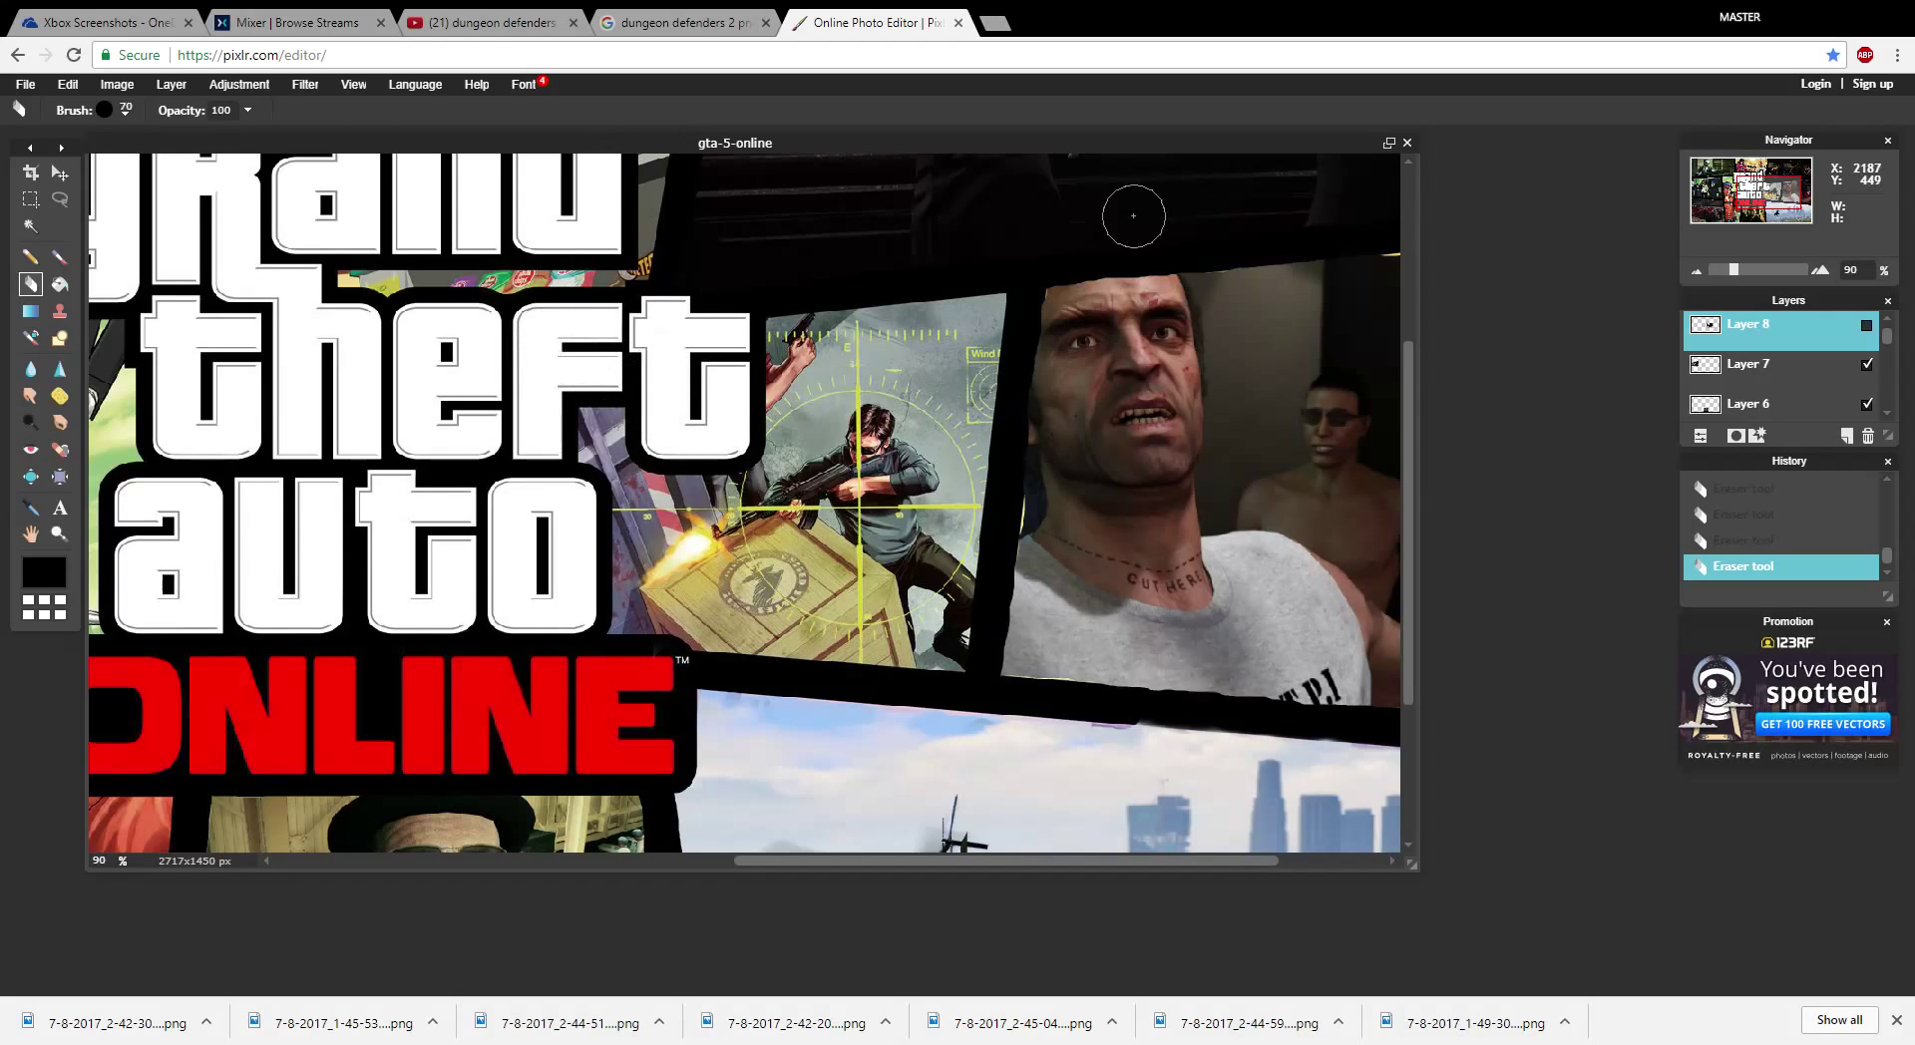
- Check Layer 8's cut by toggling its visibility, undo and redo the last eraser stroke, and leave the layer shown
click(1866, 324)
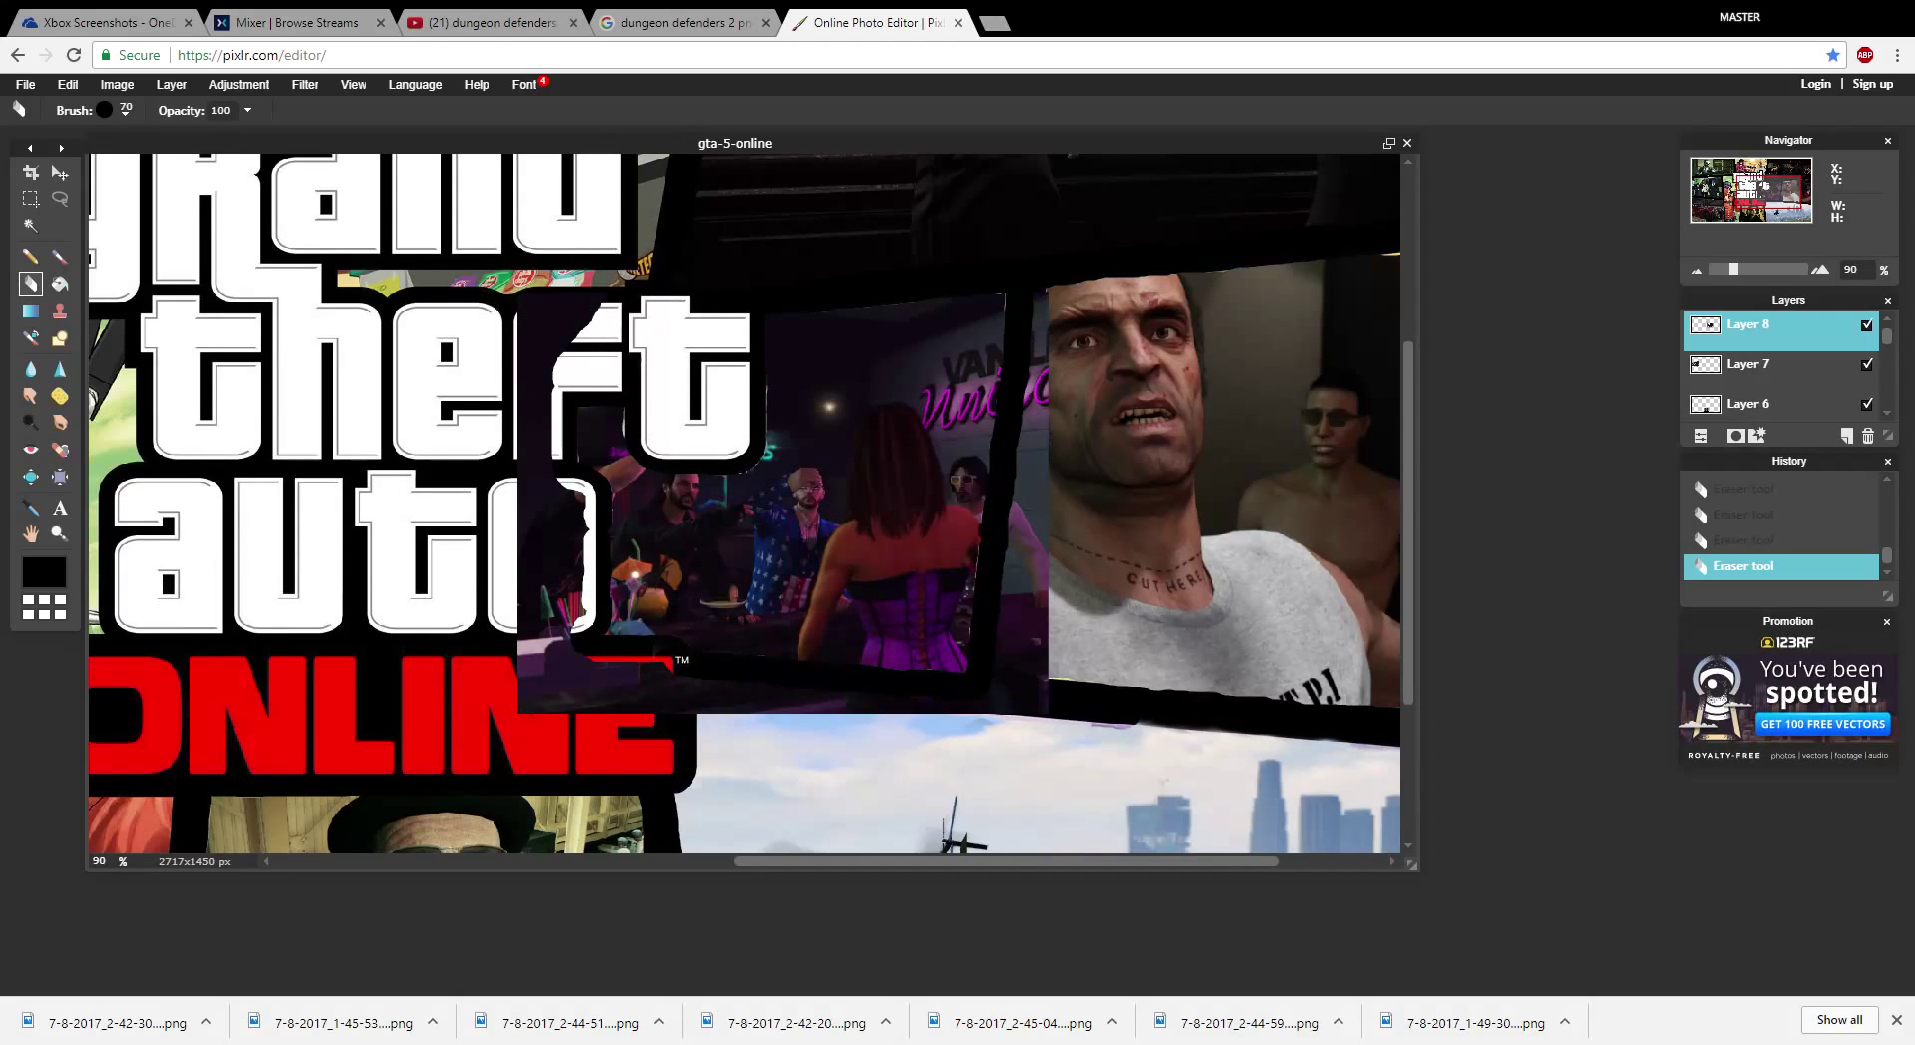
click(1866, 324)
key(ctrl+z)
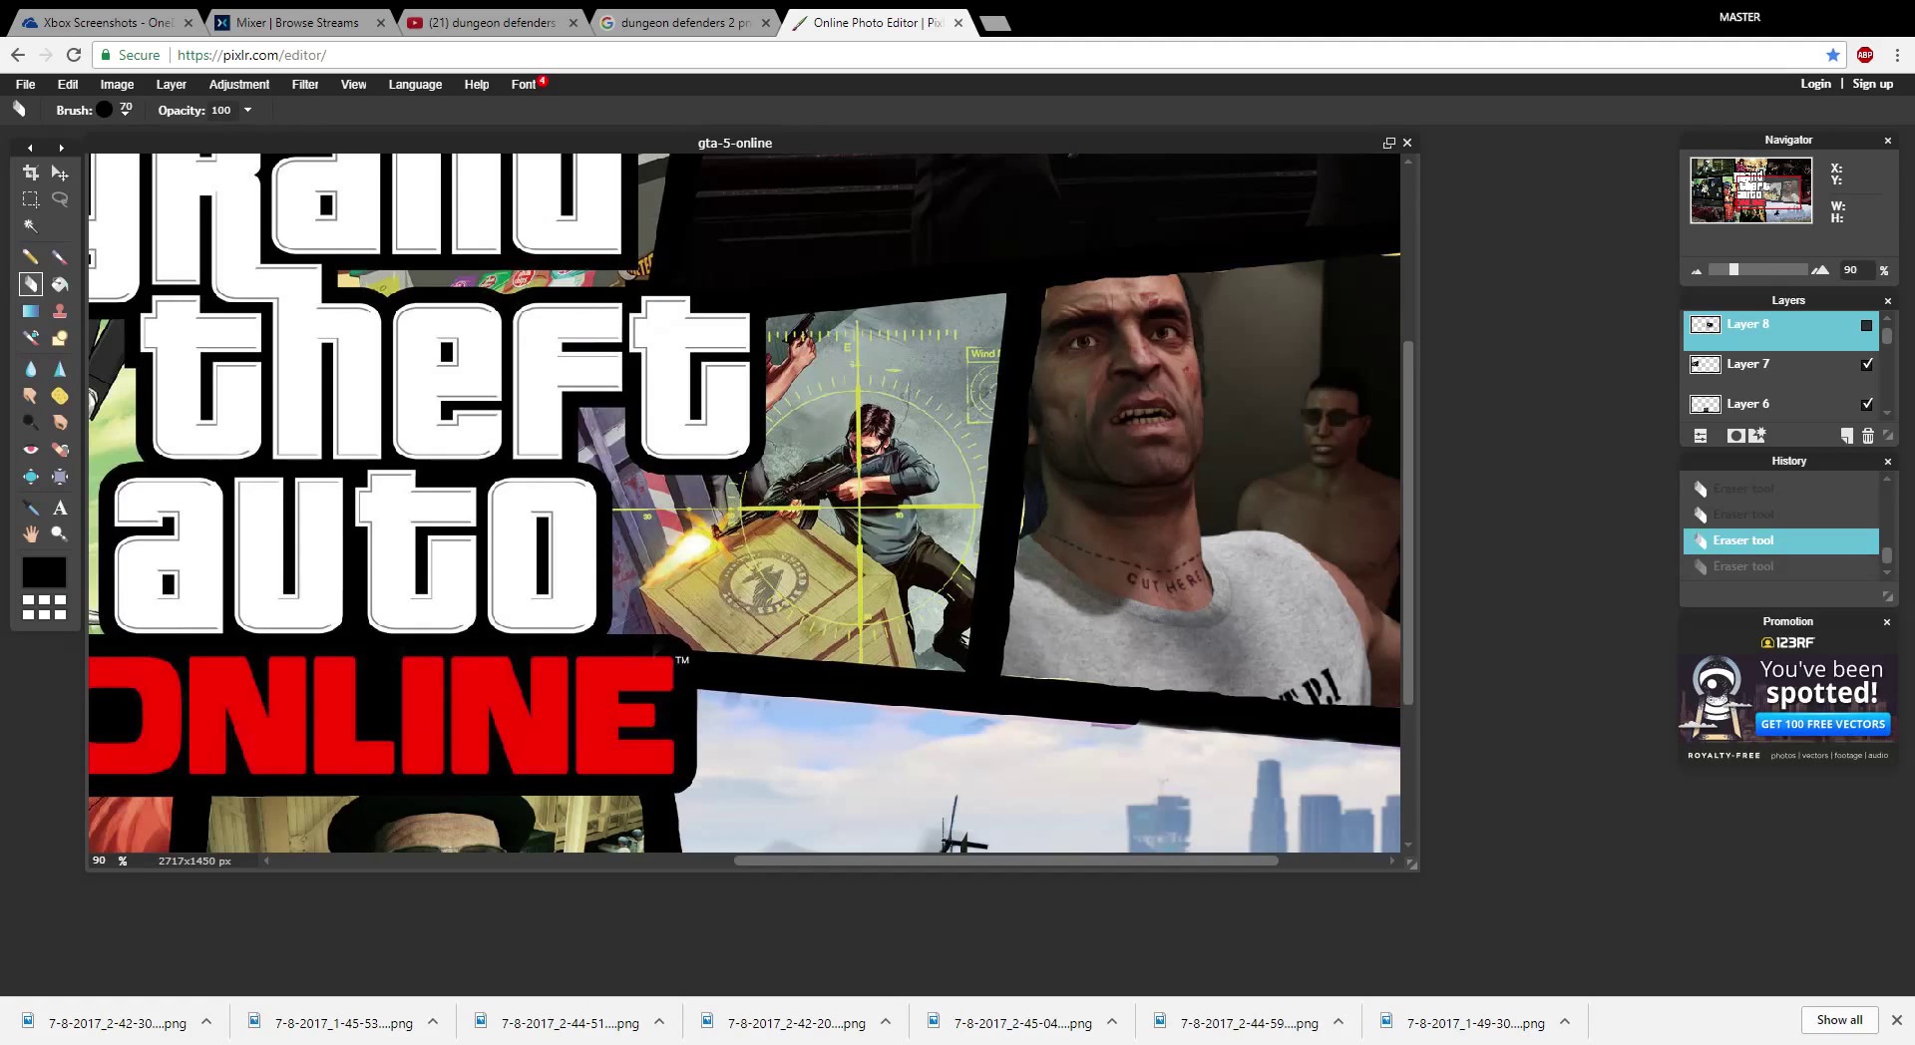
key(ctrl+y)
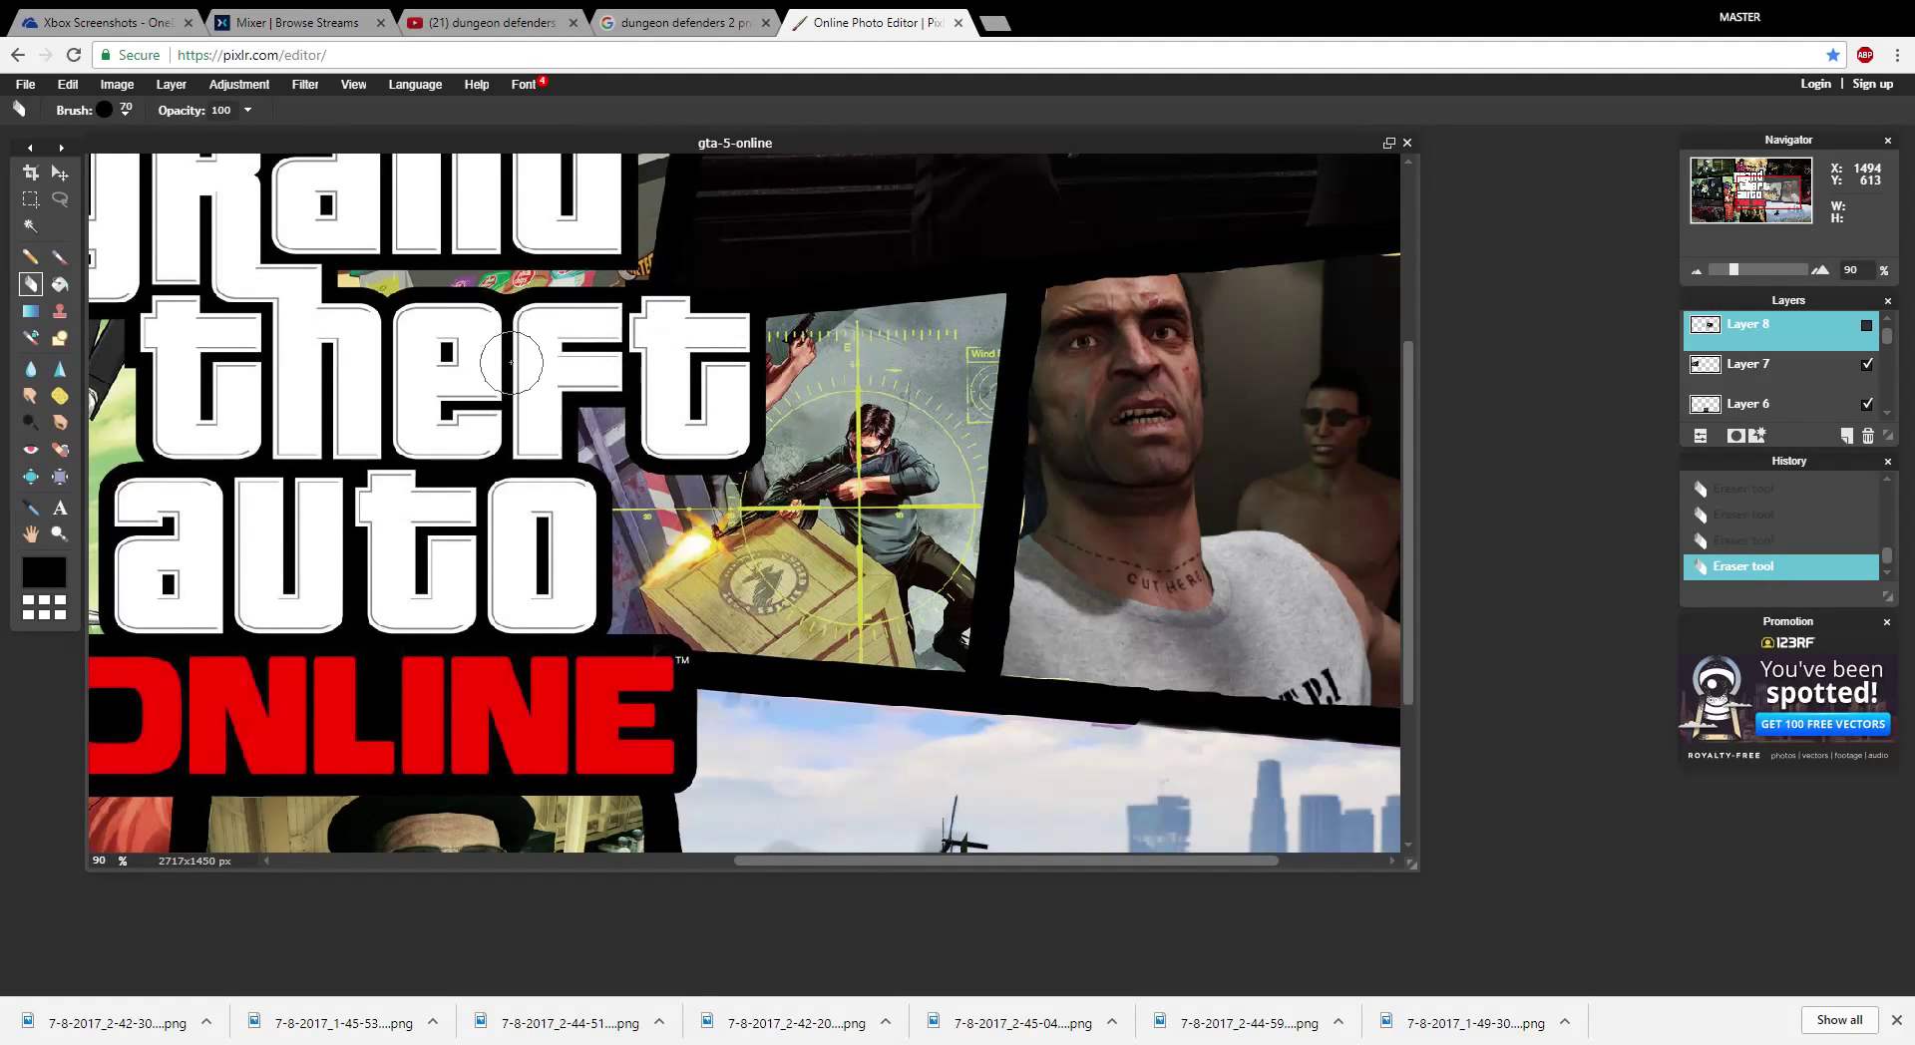
click(1866, 325)
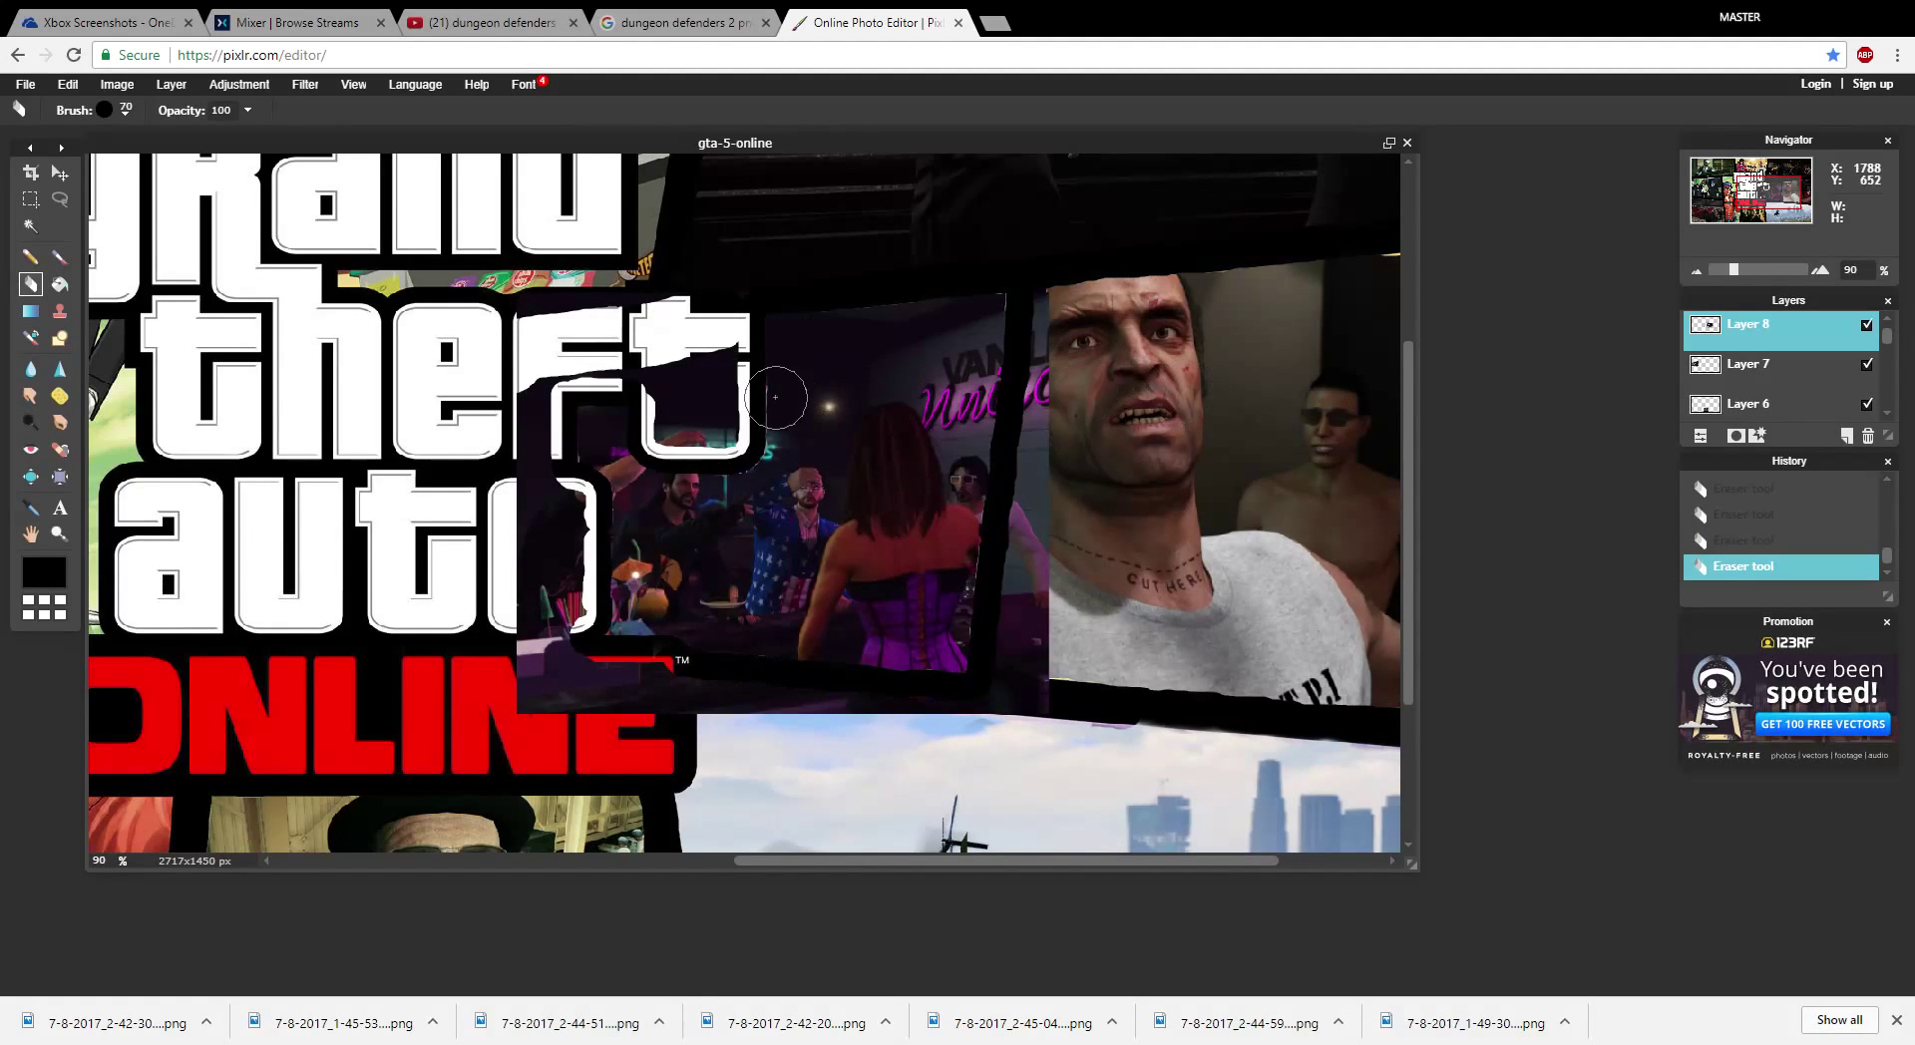
- Erase Layer 8's remaining overlap from the logo and from the borders and neighbouring panel surrounding the nightclub scene
mouse_move(722, 427)
mouse_down()
mouse_move(724, 348)
mouse_move(686, 430)
mouse_move(653, 368)
mouse_move(672, 424)
mouse_move(645, 368)
mouse_move(546, 382)
mouse_move(540, 456)
mouse_move(574, 575)
mouse_move(561, 604)
mouse_move(538, 602)
mouse_move(539, 488)
mouse_move(575, 672)
mouse_move(543, 675)
mouse_move(535, 634)
mouse_move(544, 684)
mouse_move(599, 711)
mouse_move(654, 683)
mouse_move(609, 676)
mouse_move(839, 717)
mouse_move(1039, 713)
mouse_move(1050, 696)
mouse_move(1016, 688)
mouse_move(1035, 560)
mouse_move(1001, 691)
mouse_up()
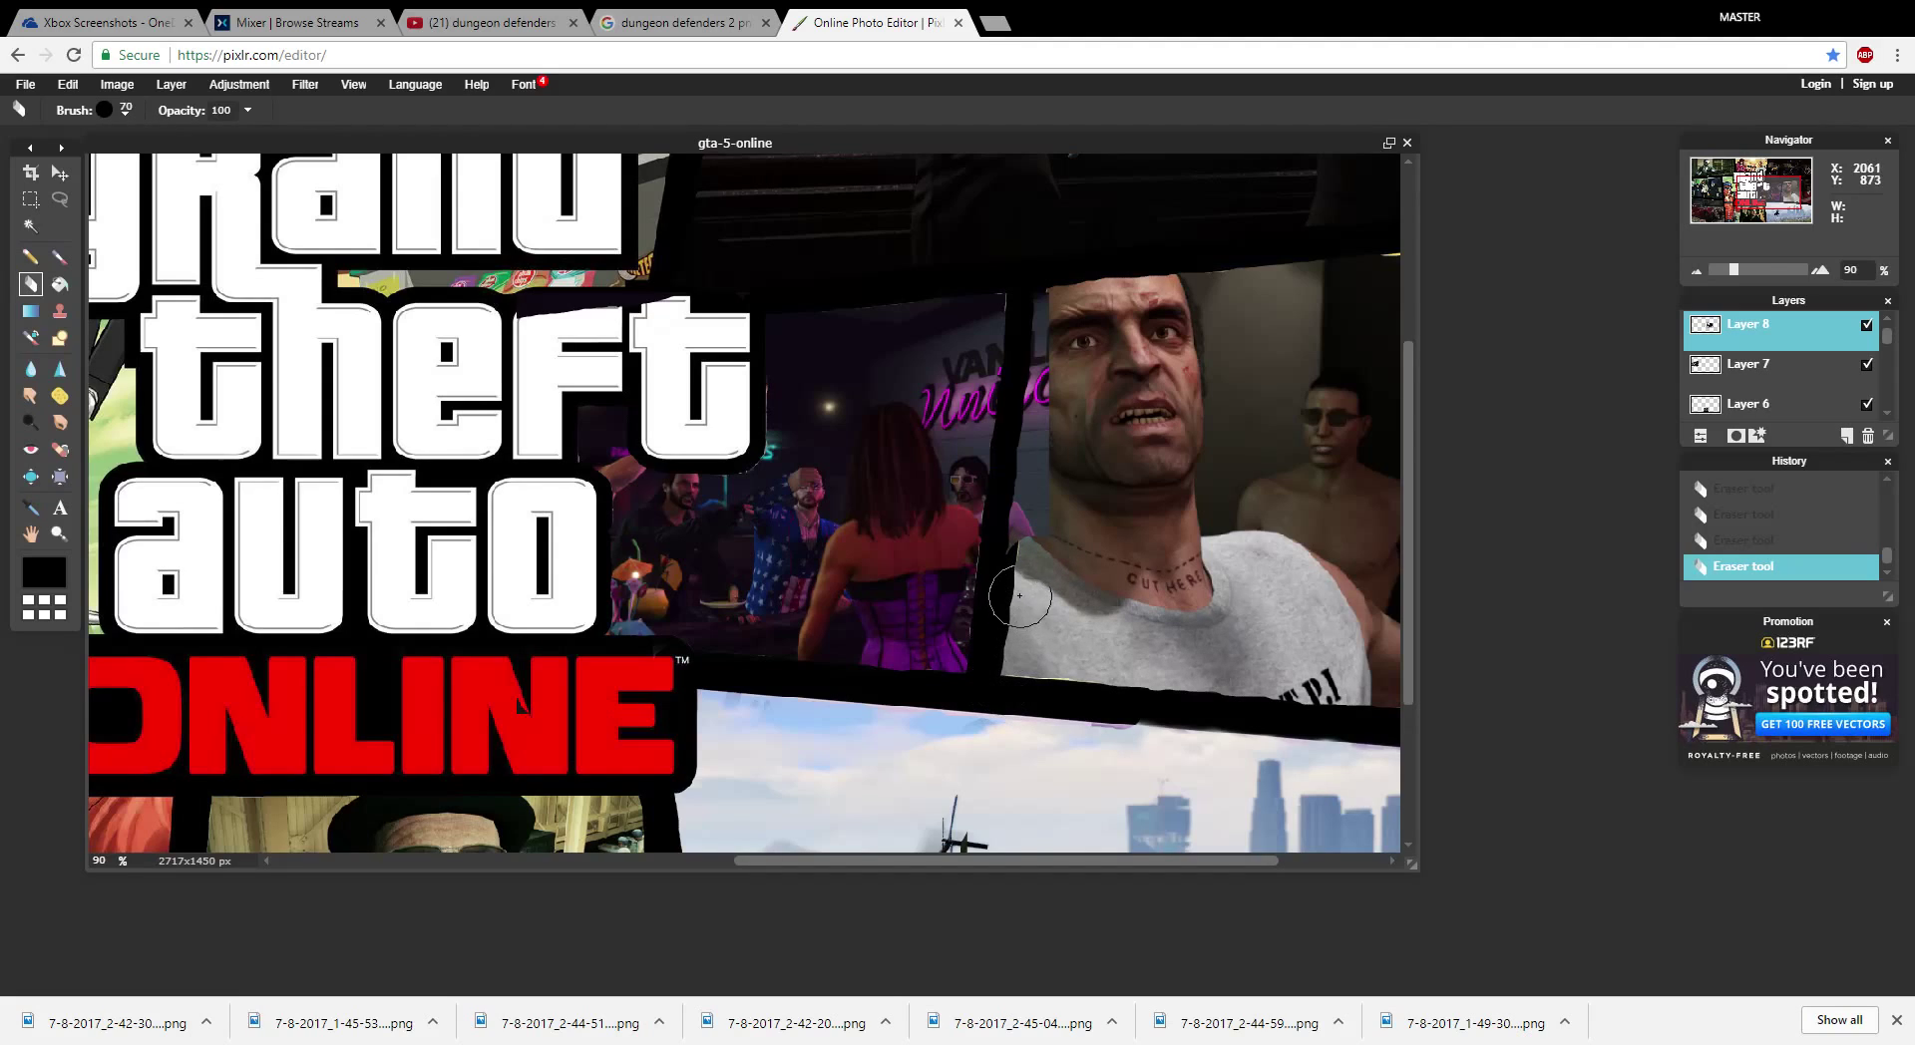
drag(1019, 595, 1041, 386)
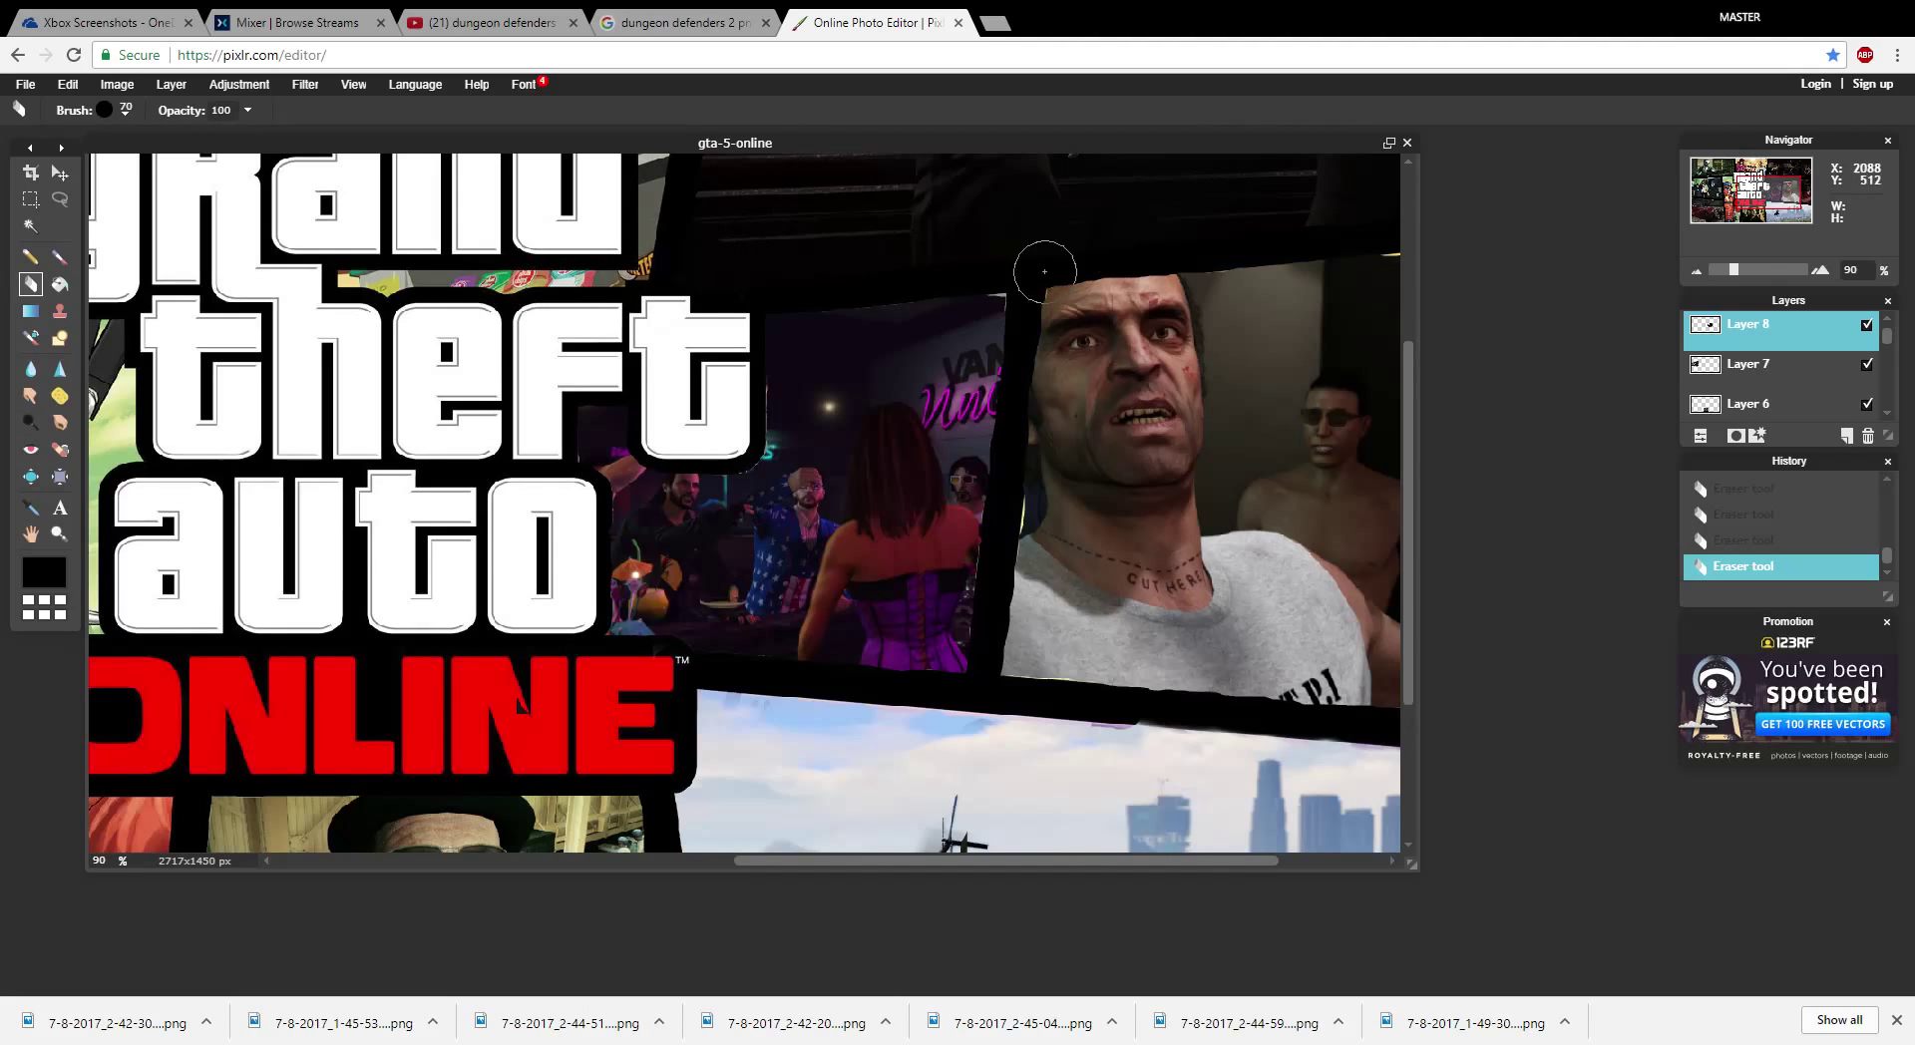
scroll(962, 594, down, 3)
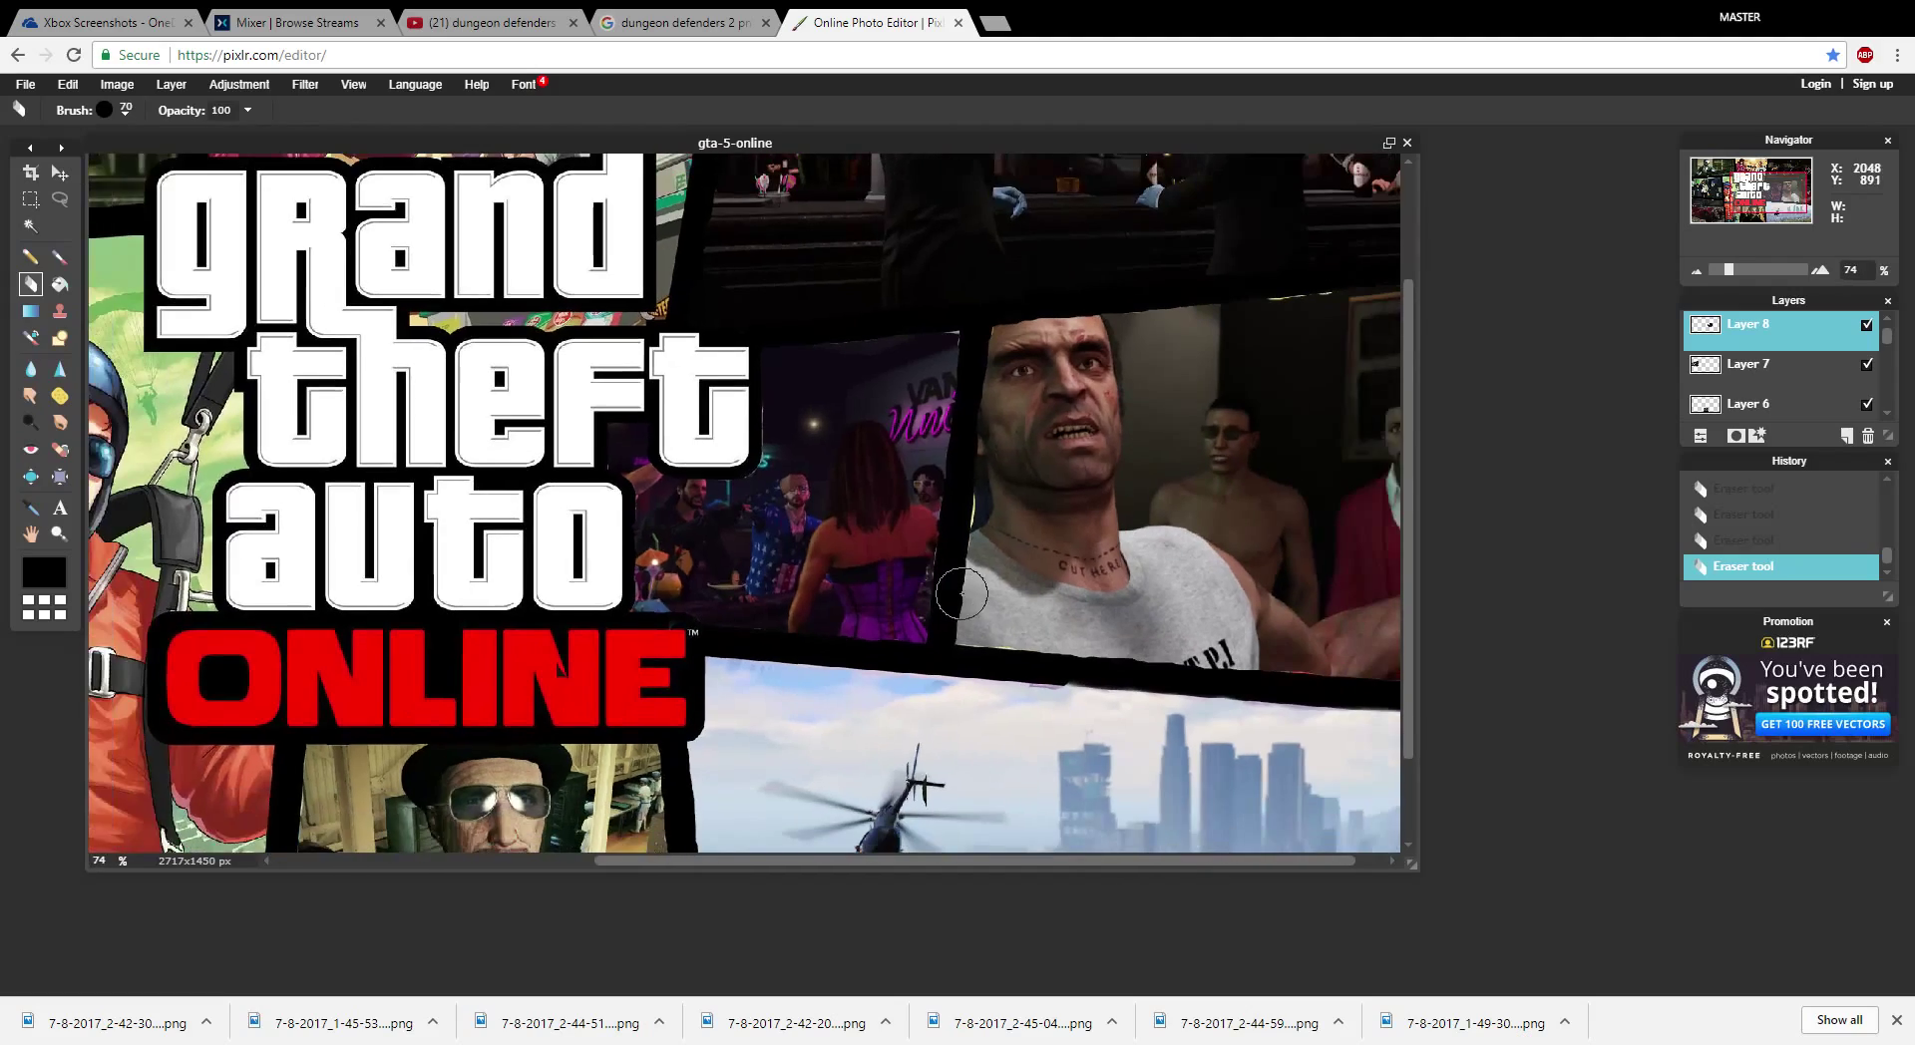
scroll(961, 595, down, 1)
scroll(961, 595, up, 2)
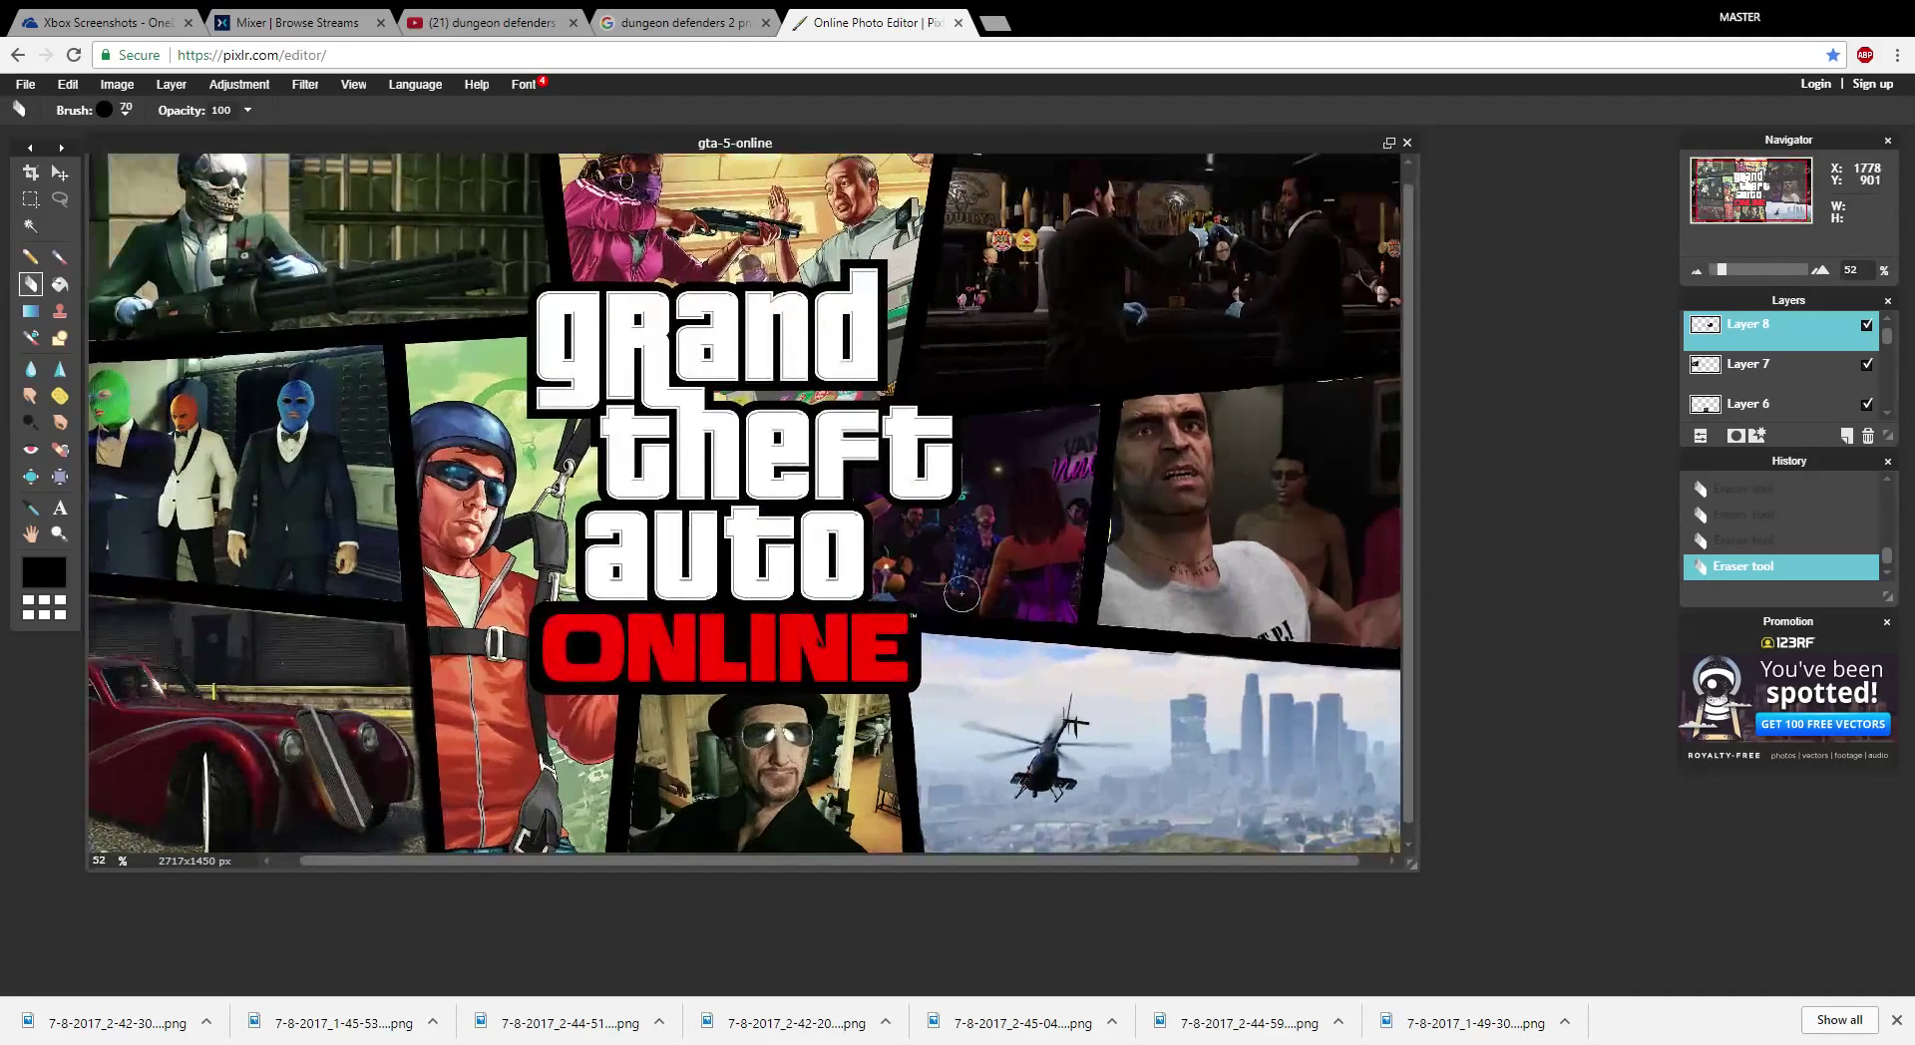
scroll(1108, 433, up, 1)
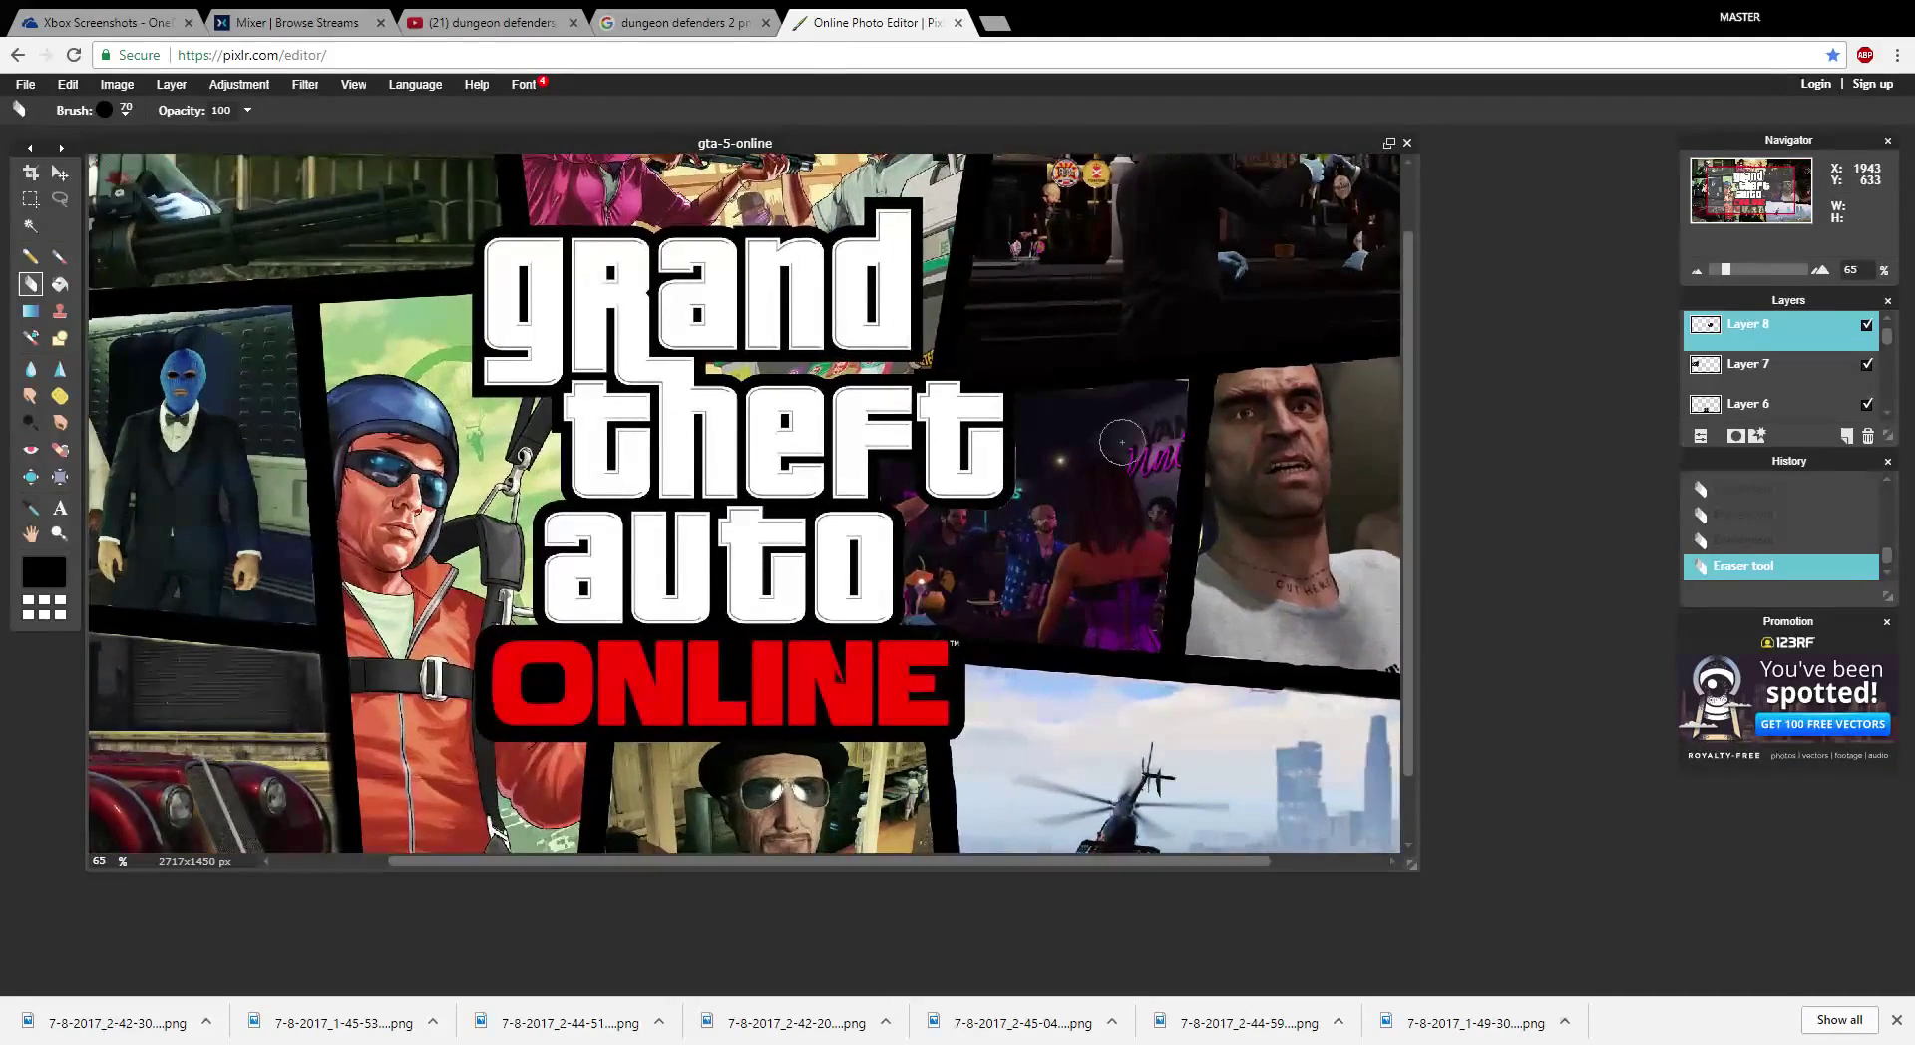
scroll(1115, 439, down, 3)
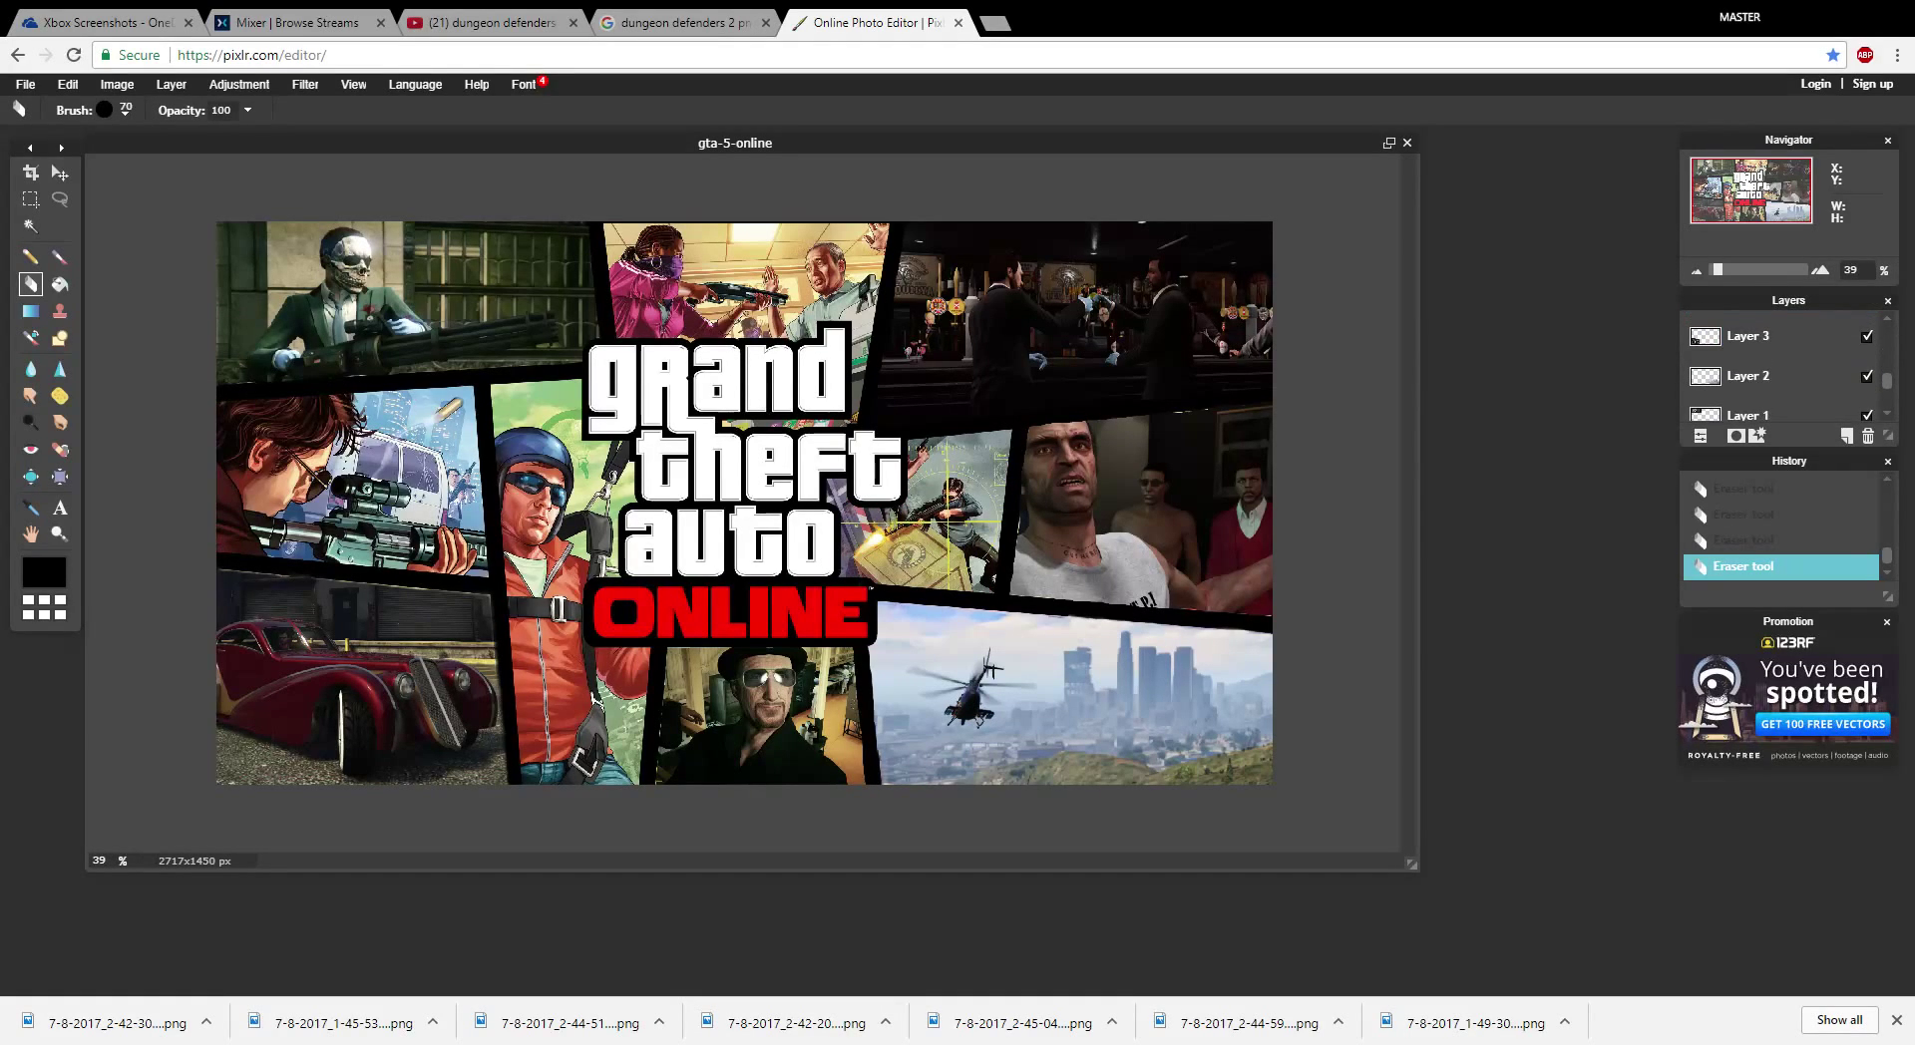
- Select the Background layer, toggle Layer 1's visibility to compare with the original, and show Layers 7 and 8 again
scroll(1776, 374, down, 1)
click(1760, 394)
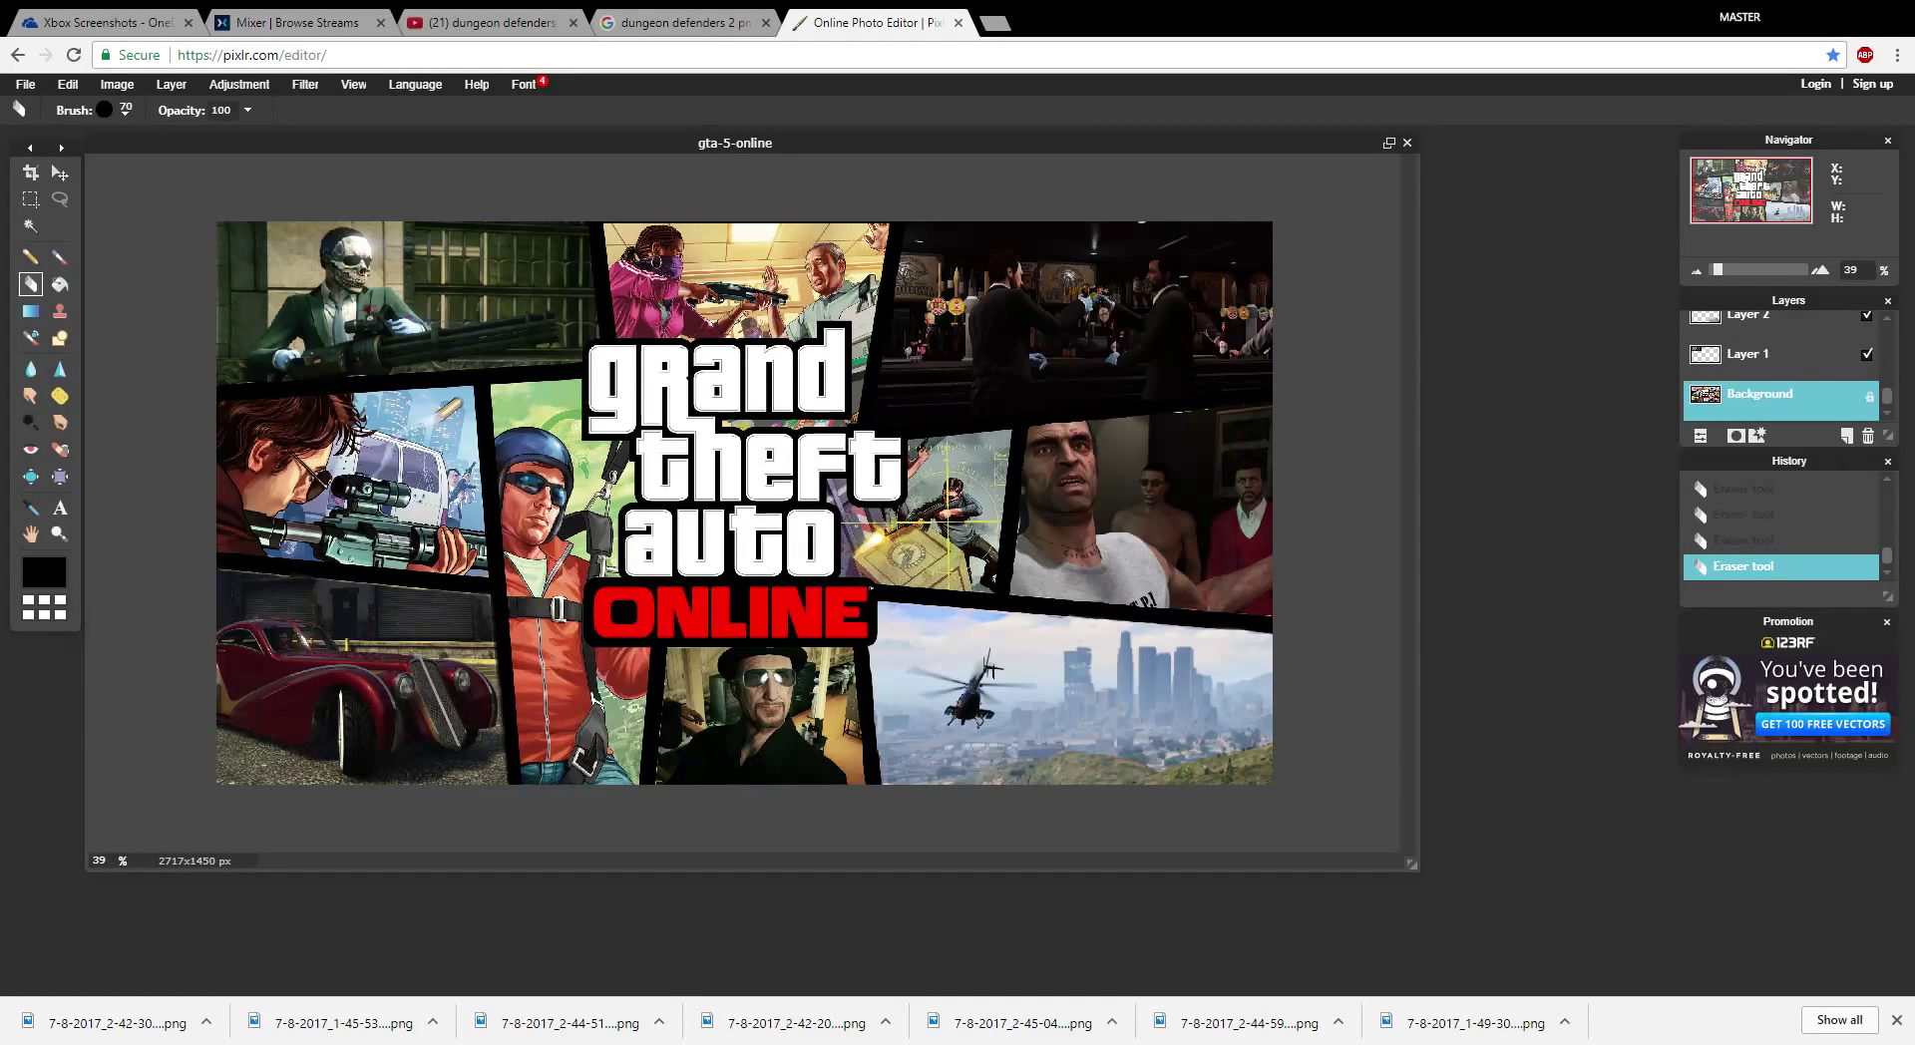
click(1866, 354)
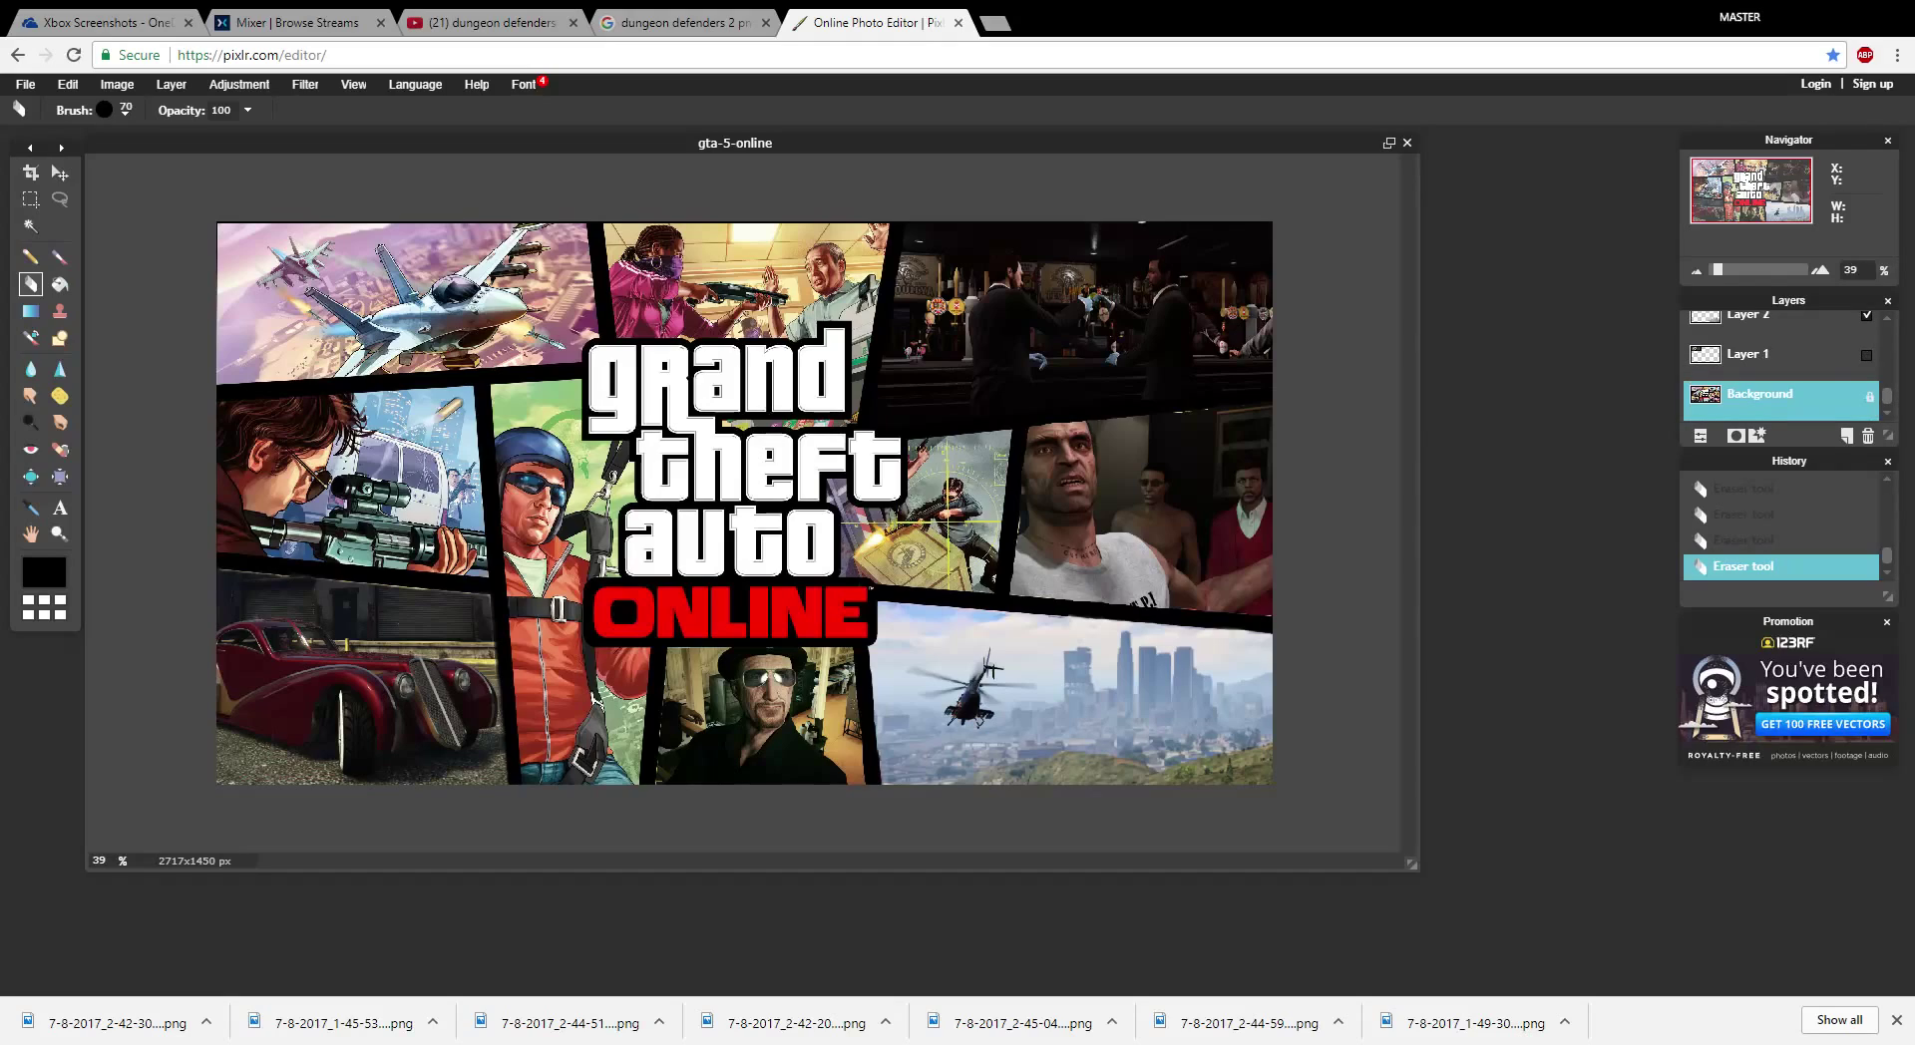
click(1866, 354)
scroll(1775, 364, up, 3)
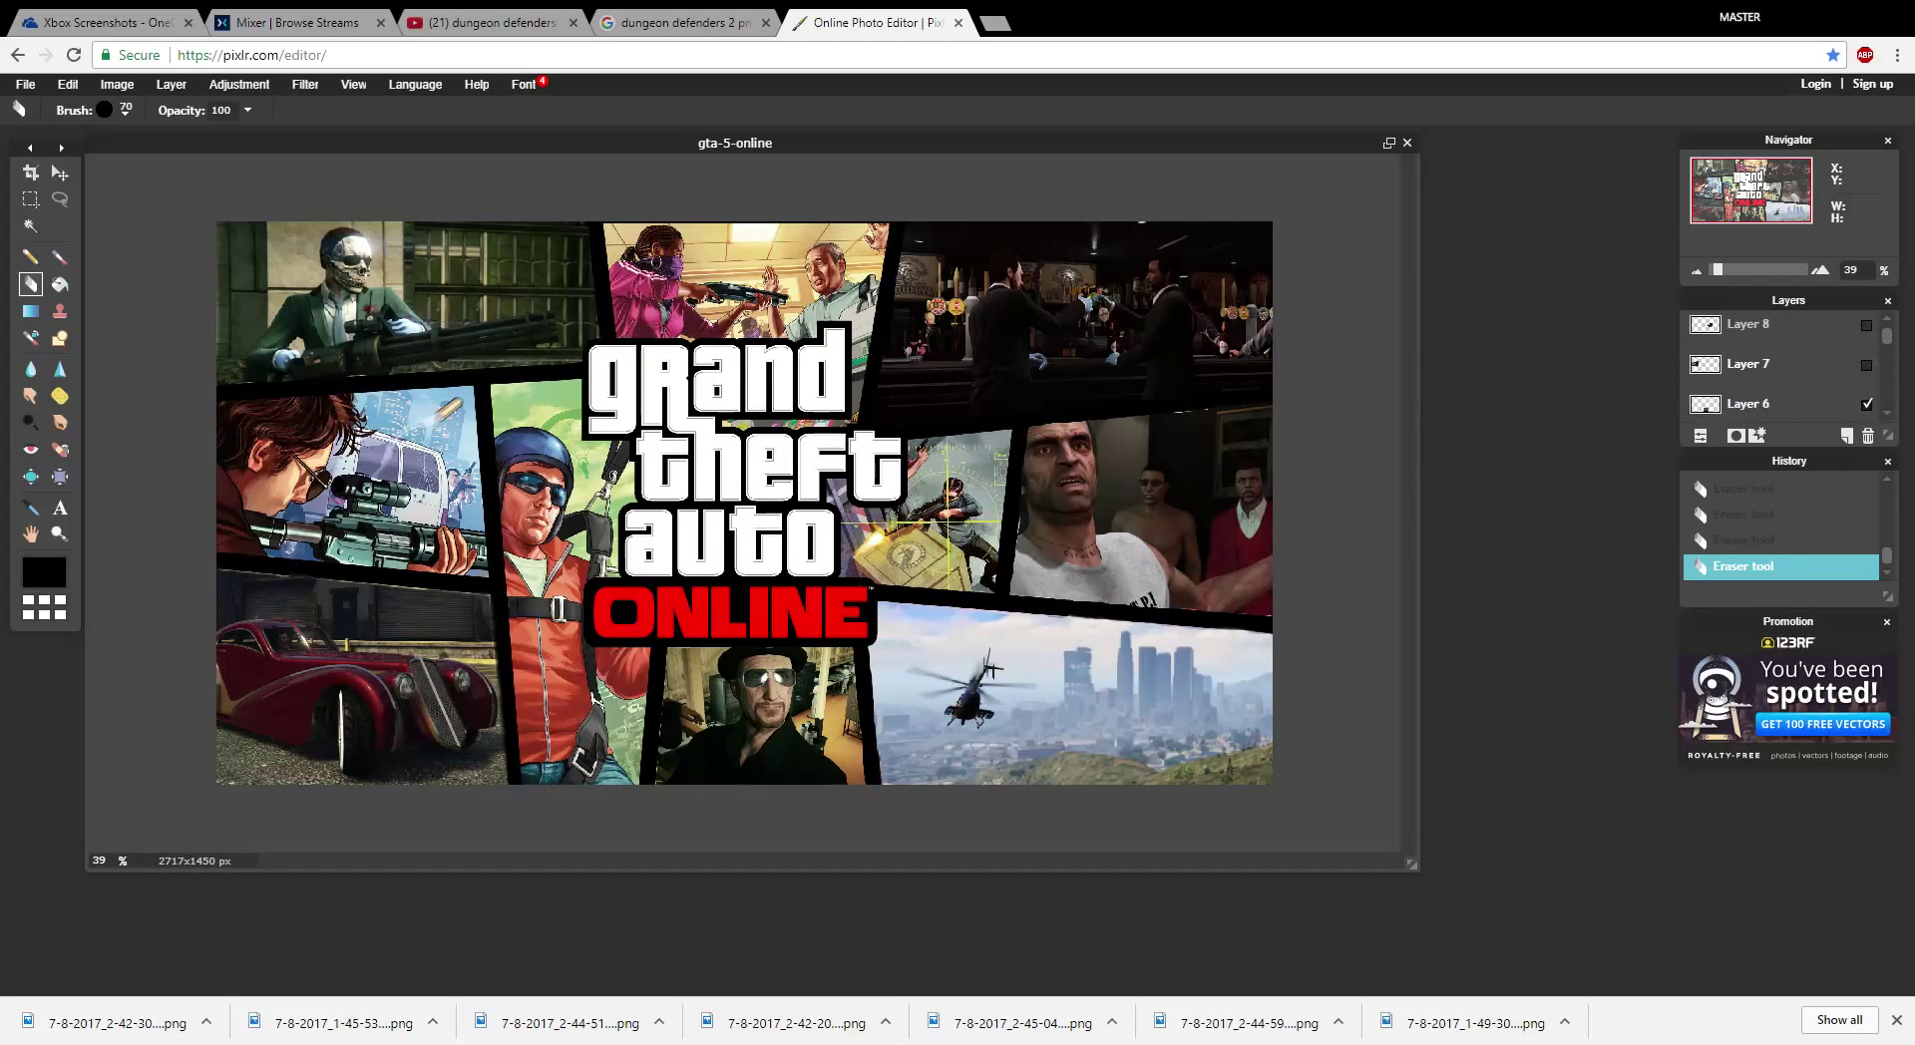
click(1867, 364)
click(1866, 324)
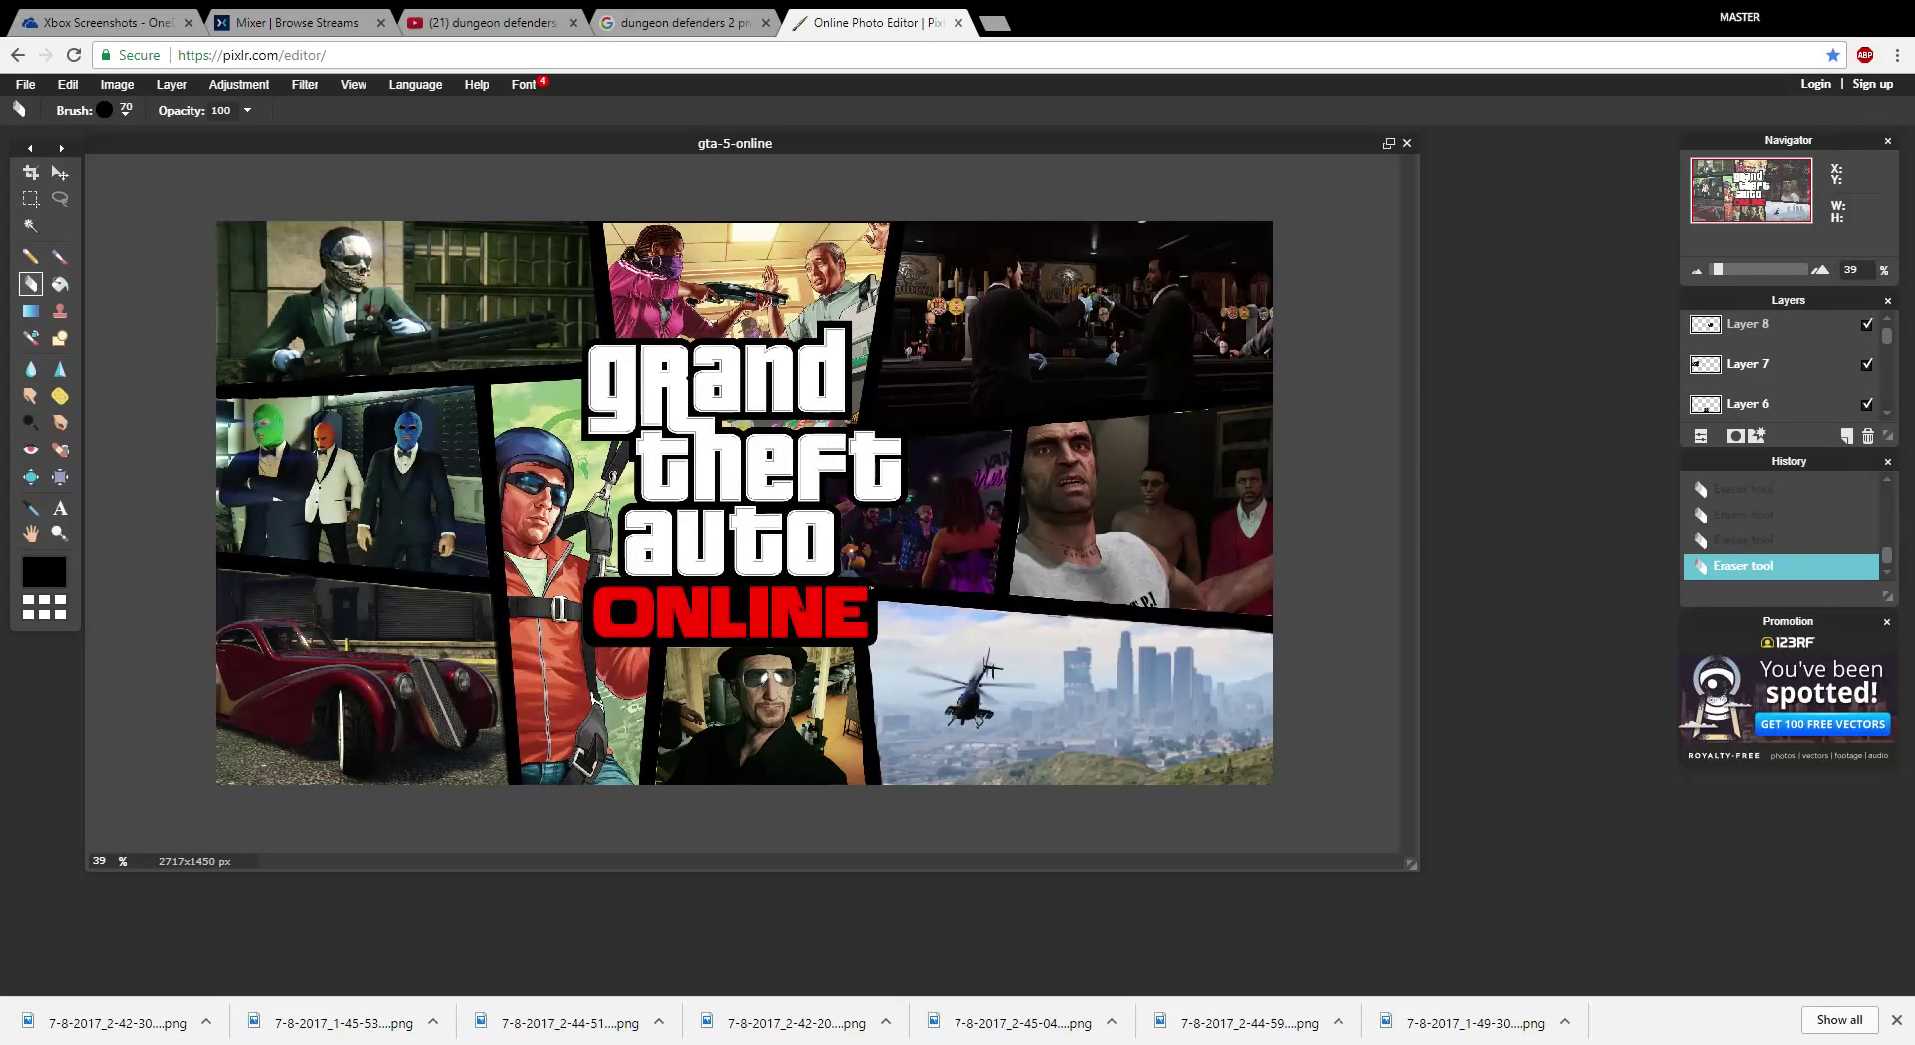
- Switch to the Brush tool and choose the hard round 200 preset for painting on the Background
scroll(1775, 364, down, 3)
scroll(1775, 364, up, 3)
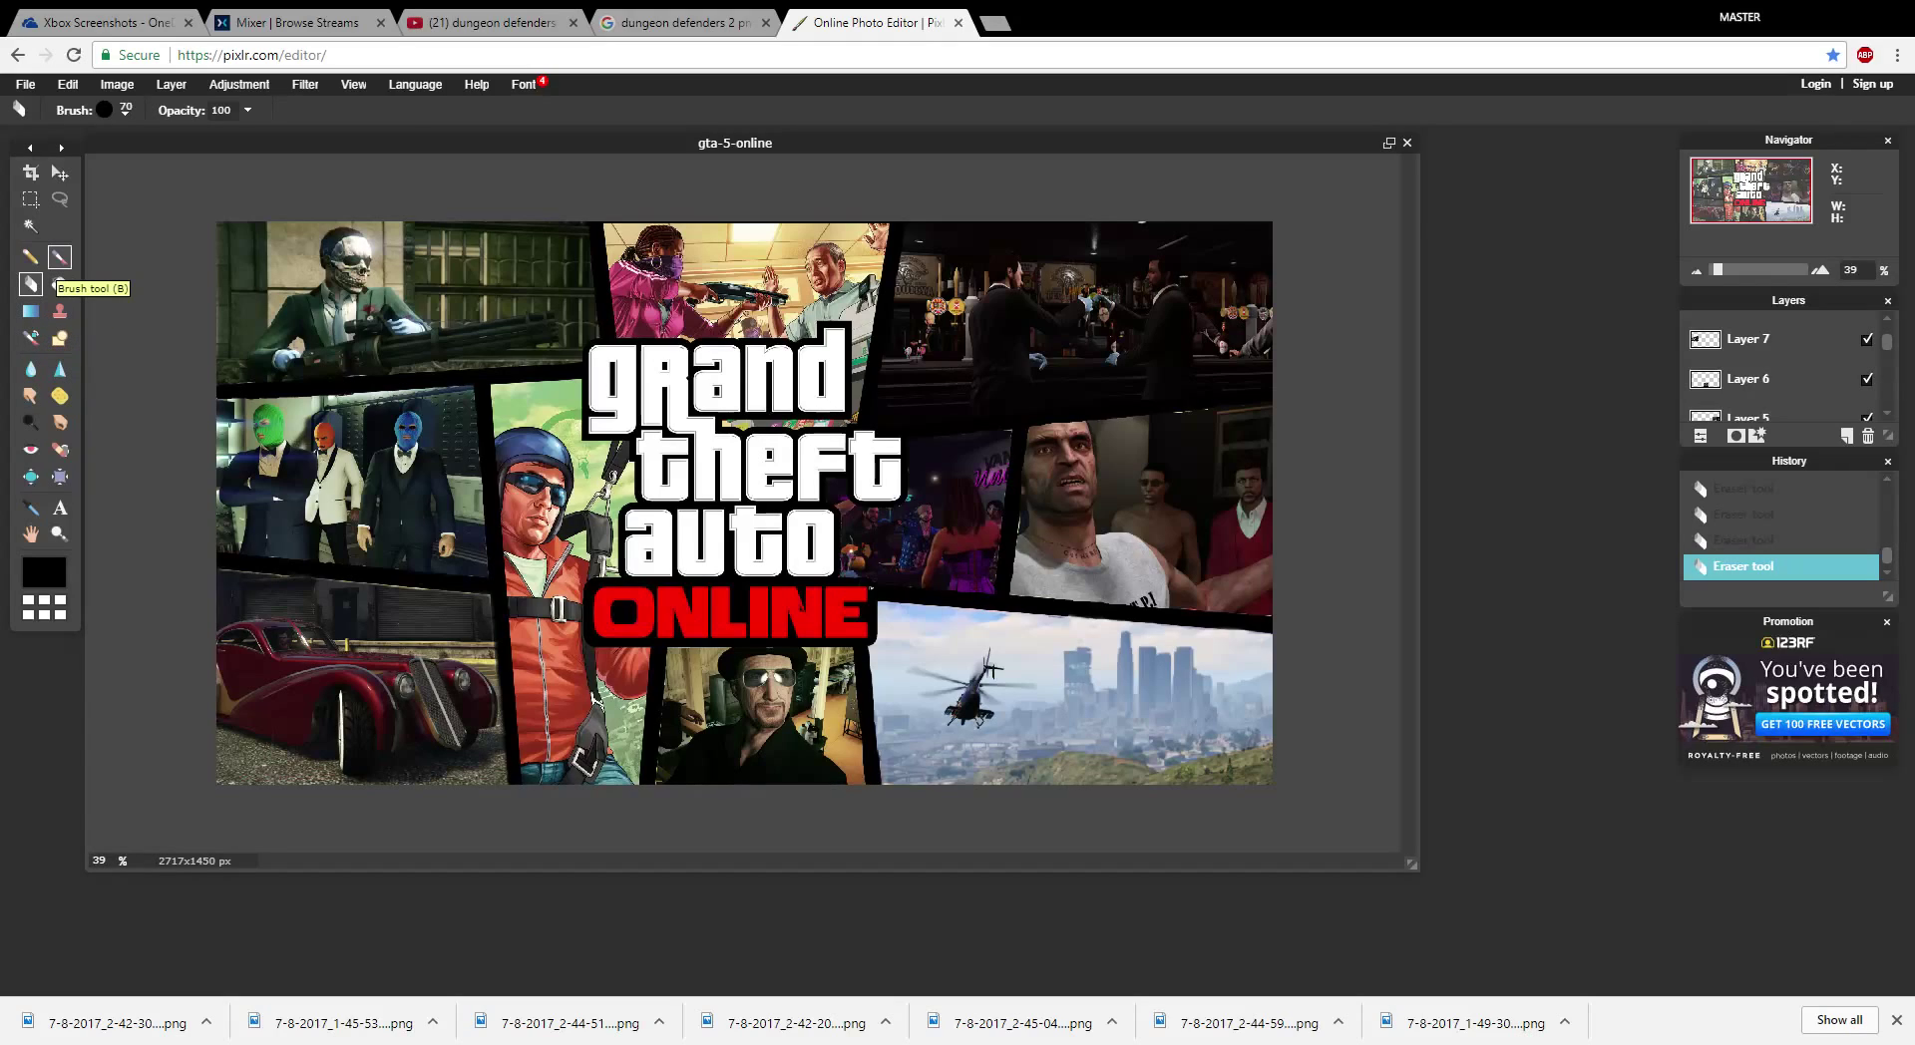
click(60, 257)
click(115, 110)
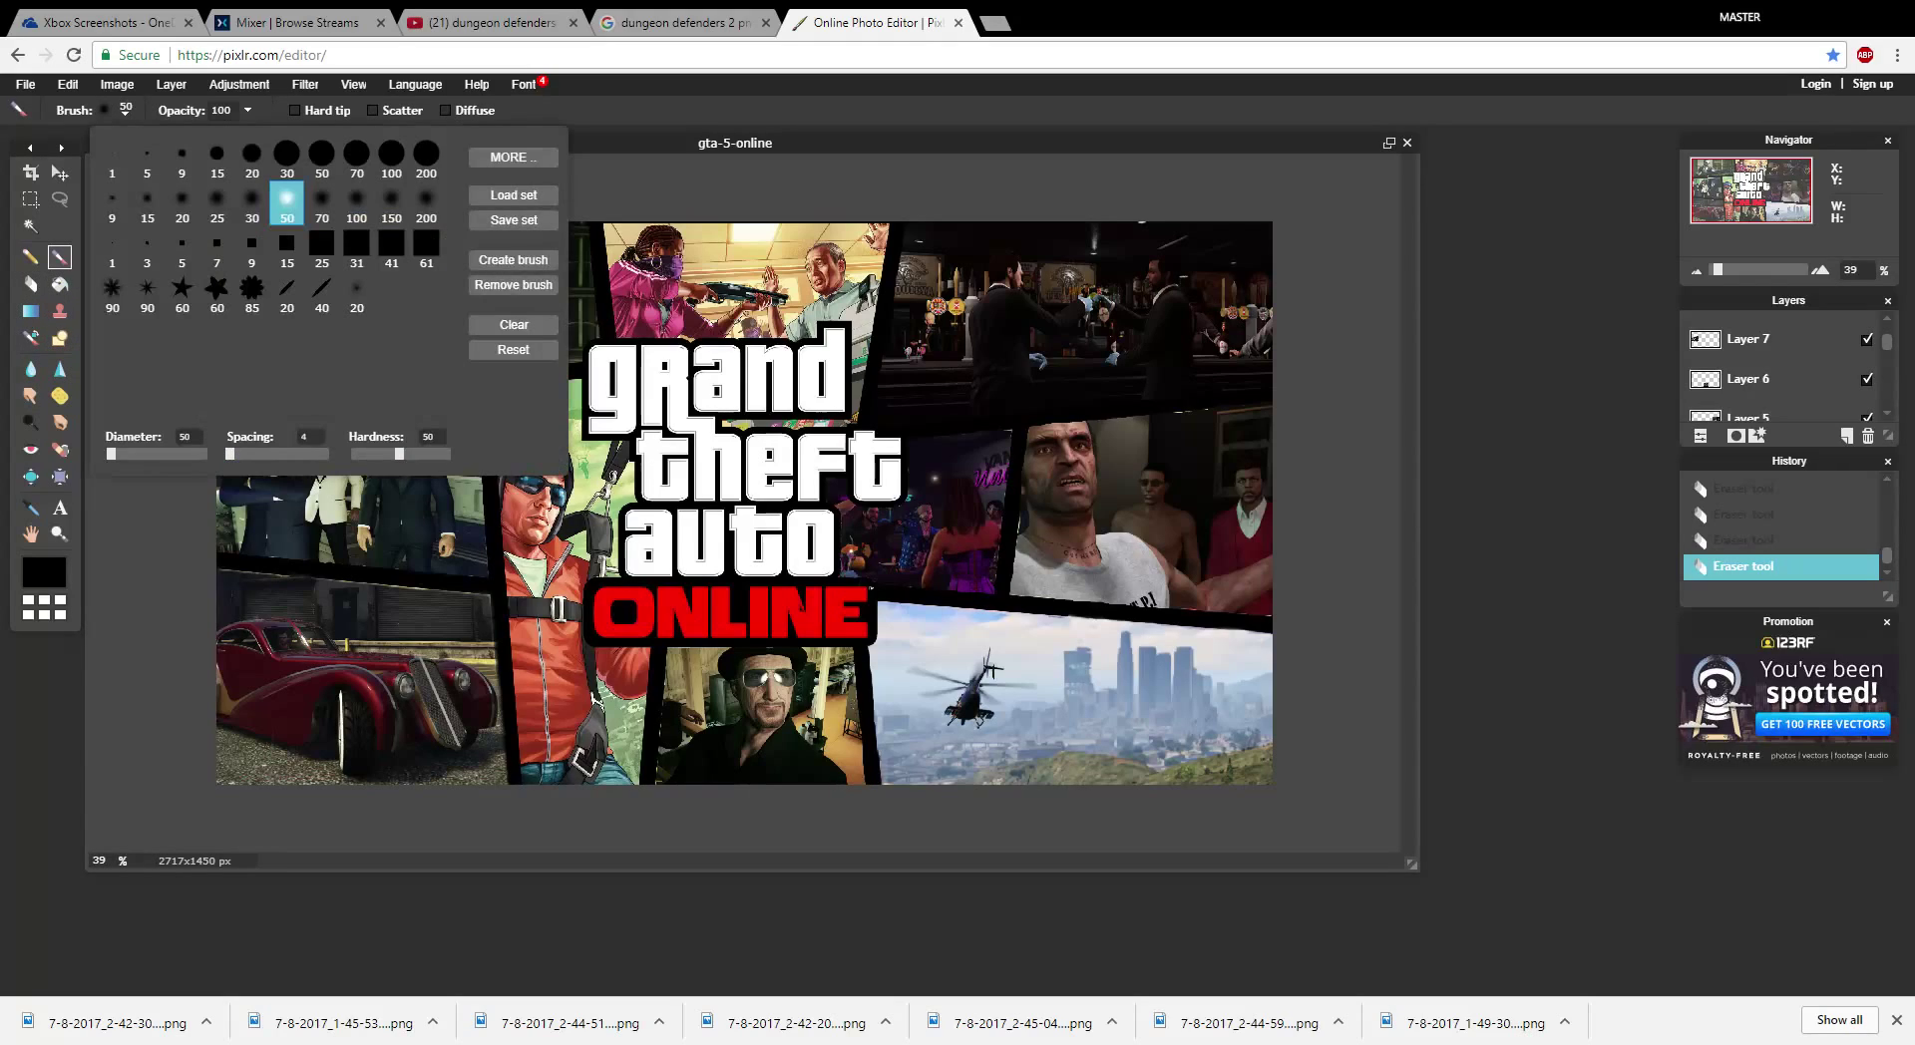
click(426, 156)
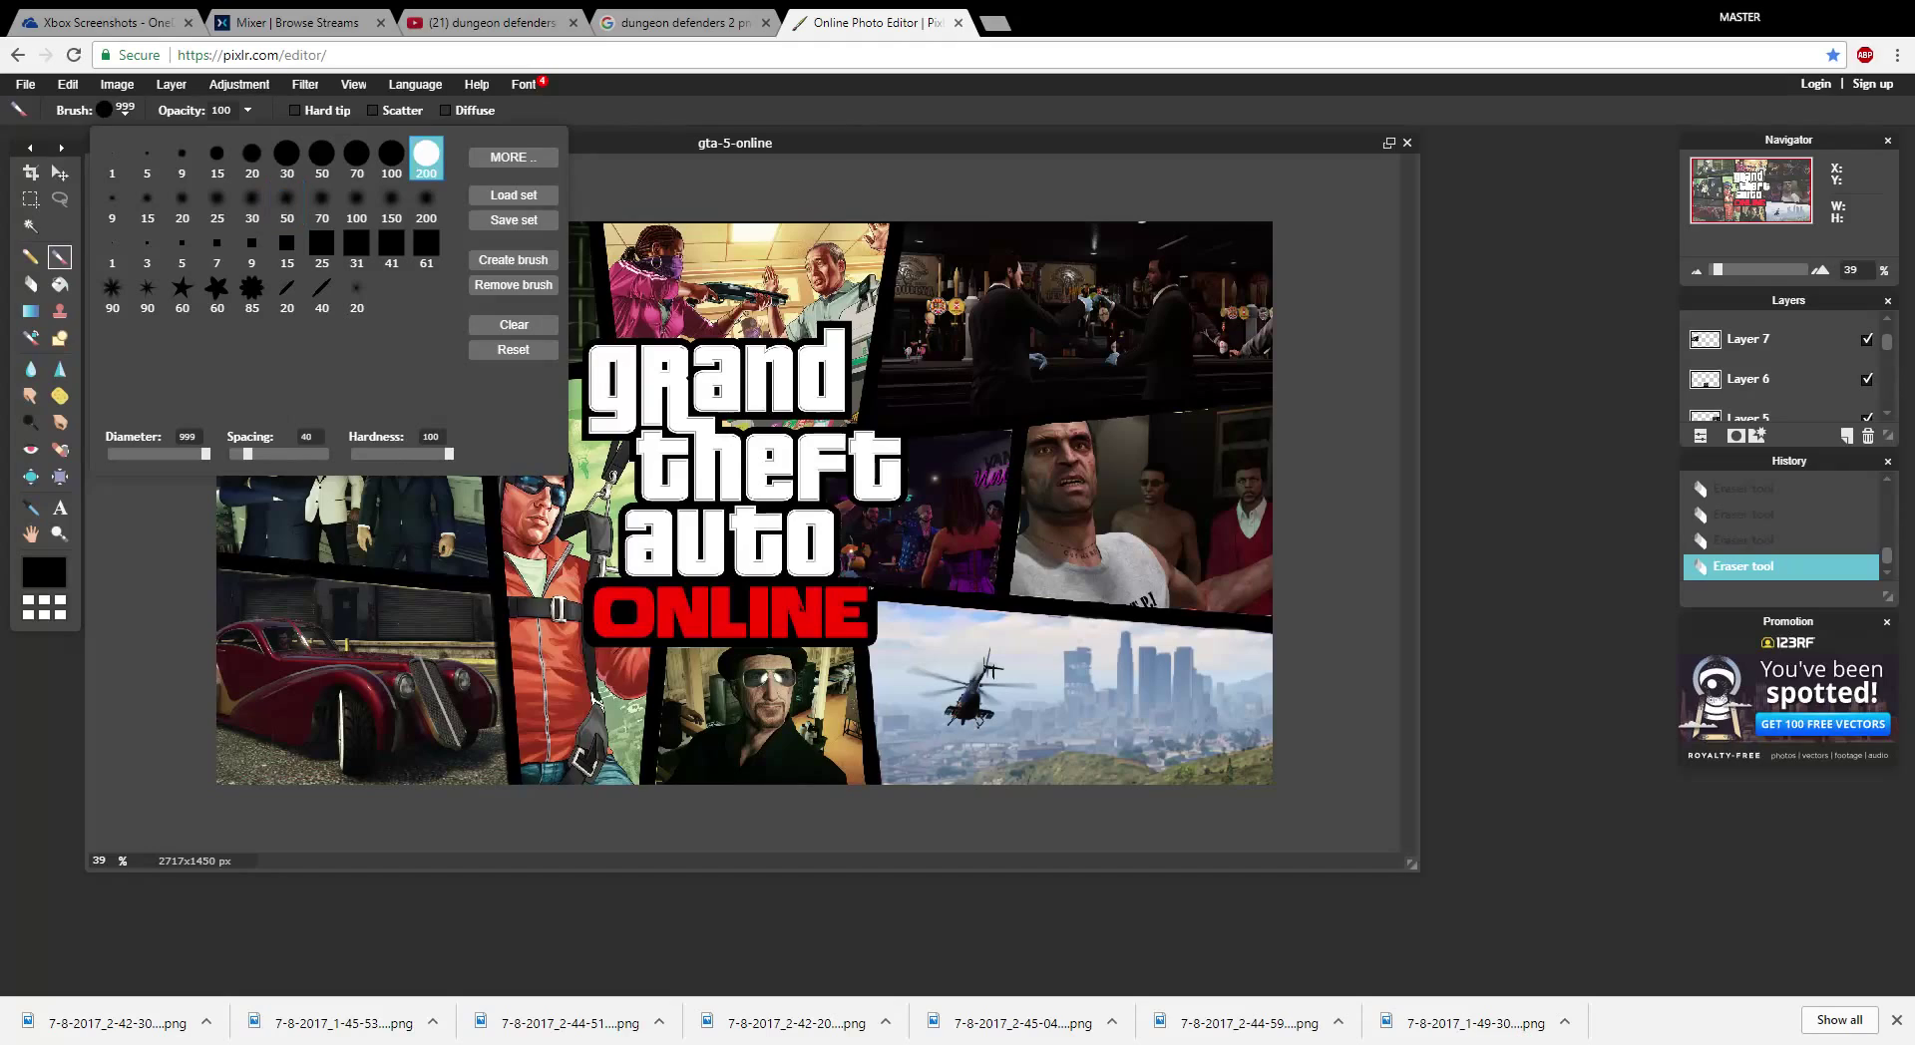
click(1275, 162)
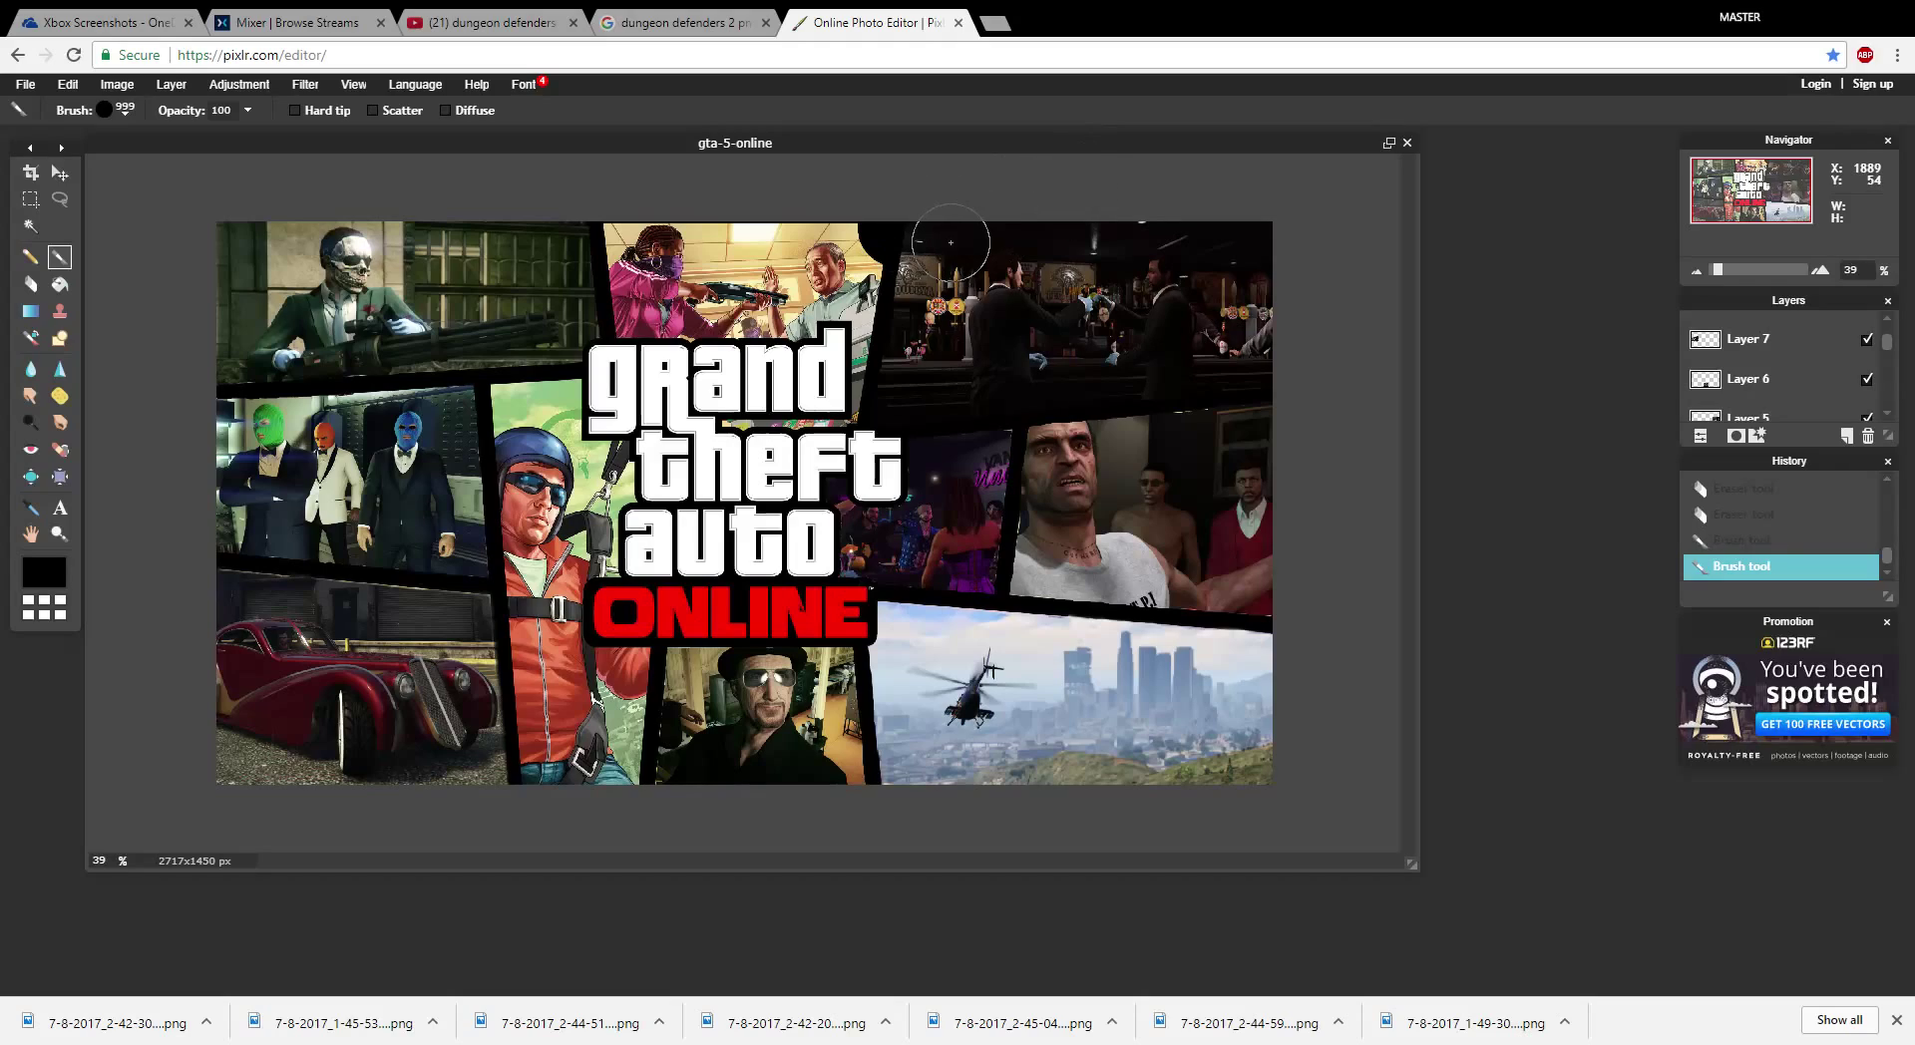
- Paint black on the Background along the dividers around the nightclub and right-hand panels, undoing and redoing strokes to check them
key(alt)
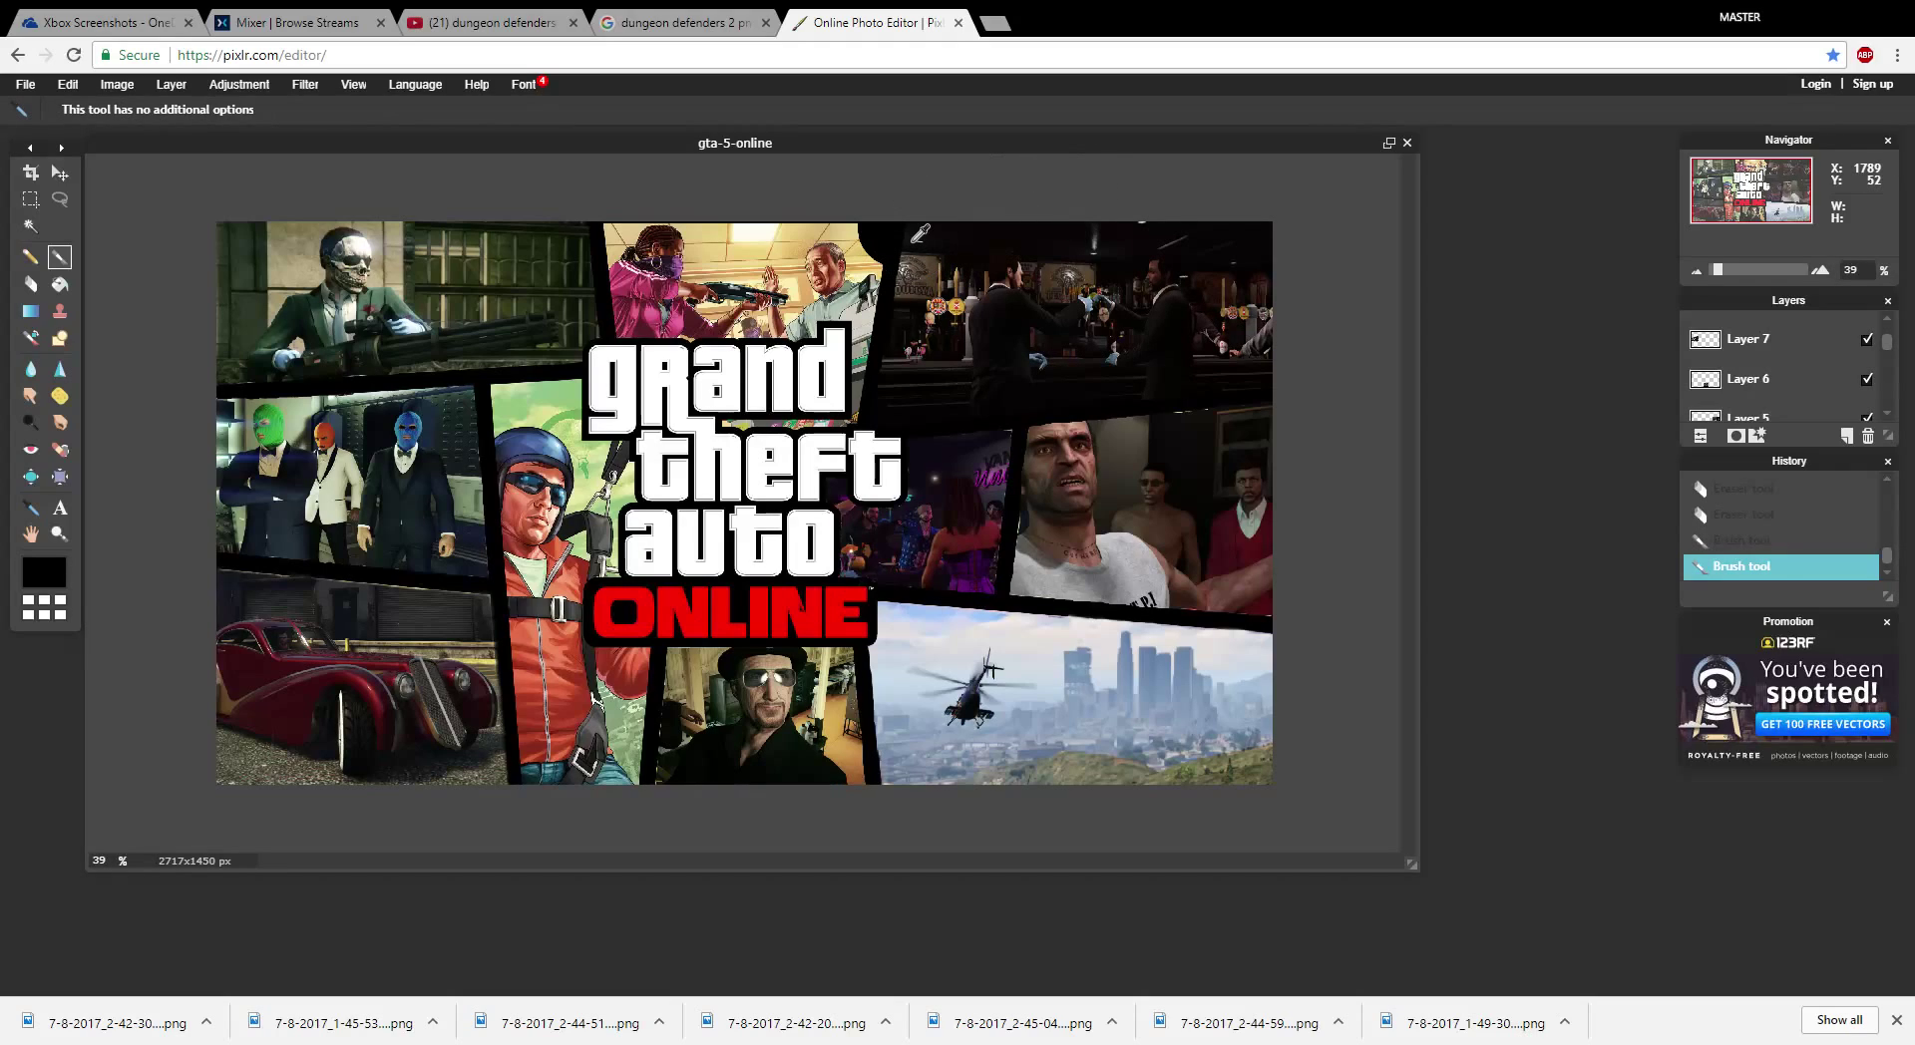
key(ctrl+z)
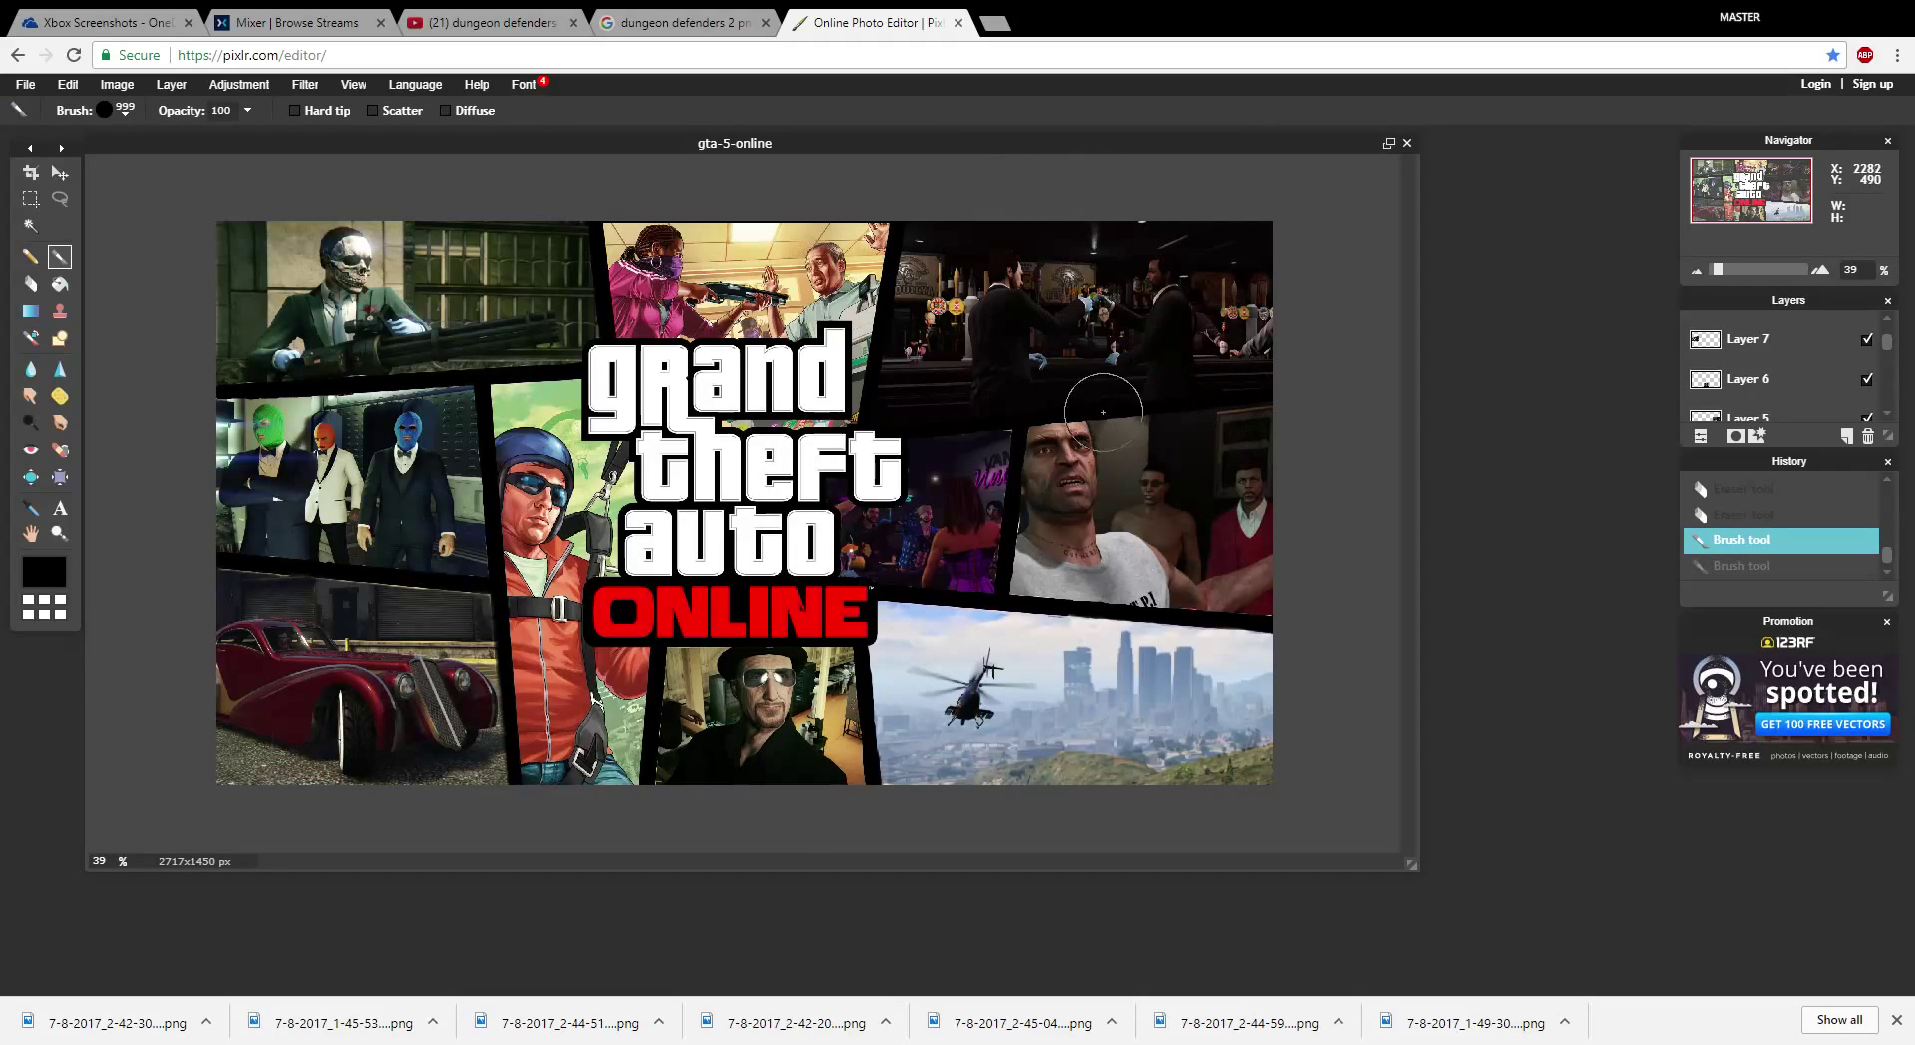
click(924, 429)
key(ctrl+z)
key(ctrl+y)
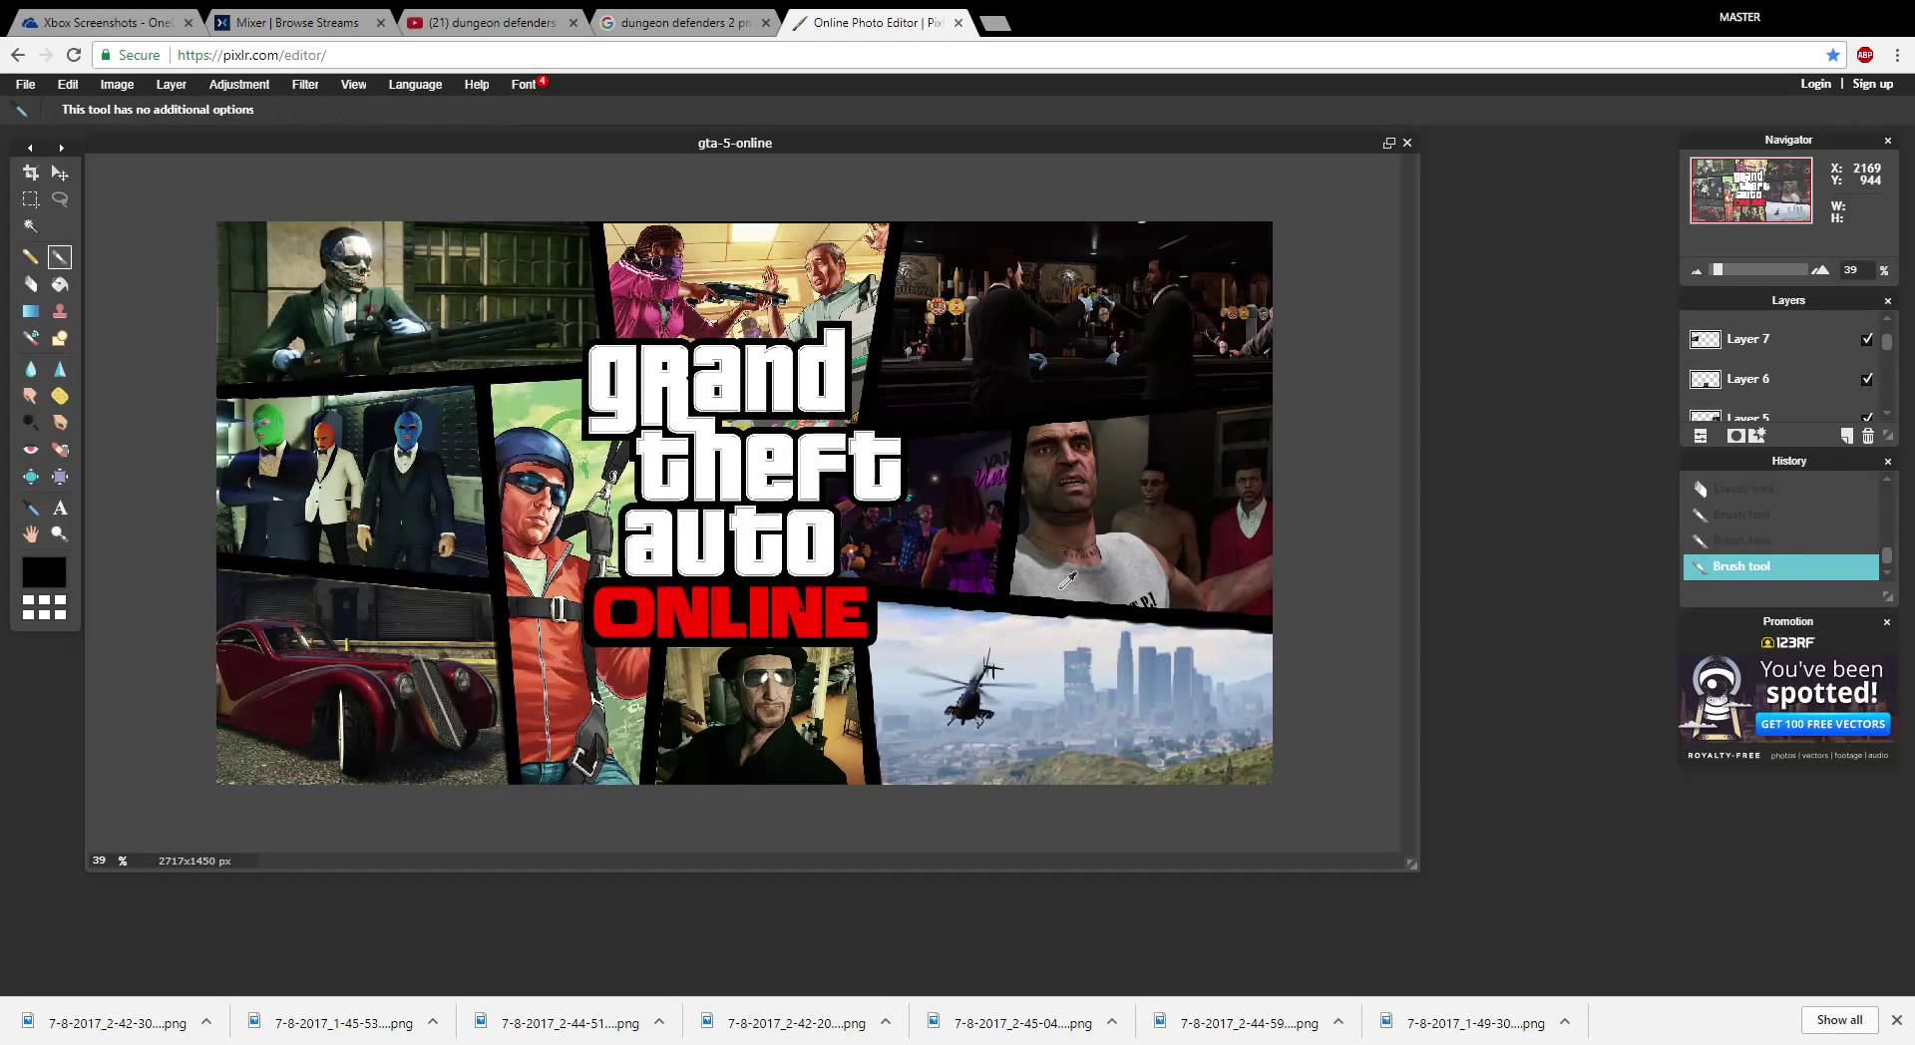
key(ctrl+z)
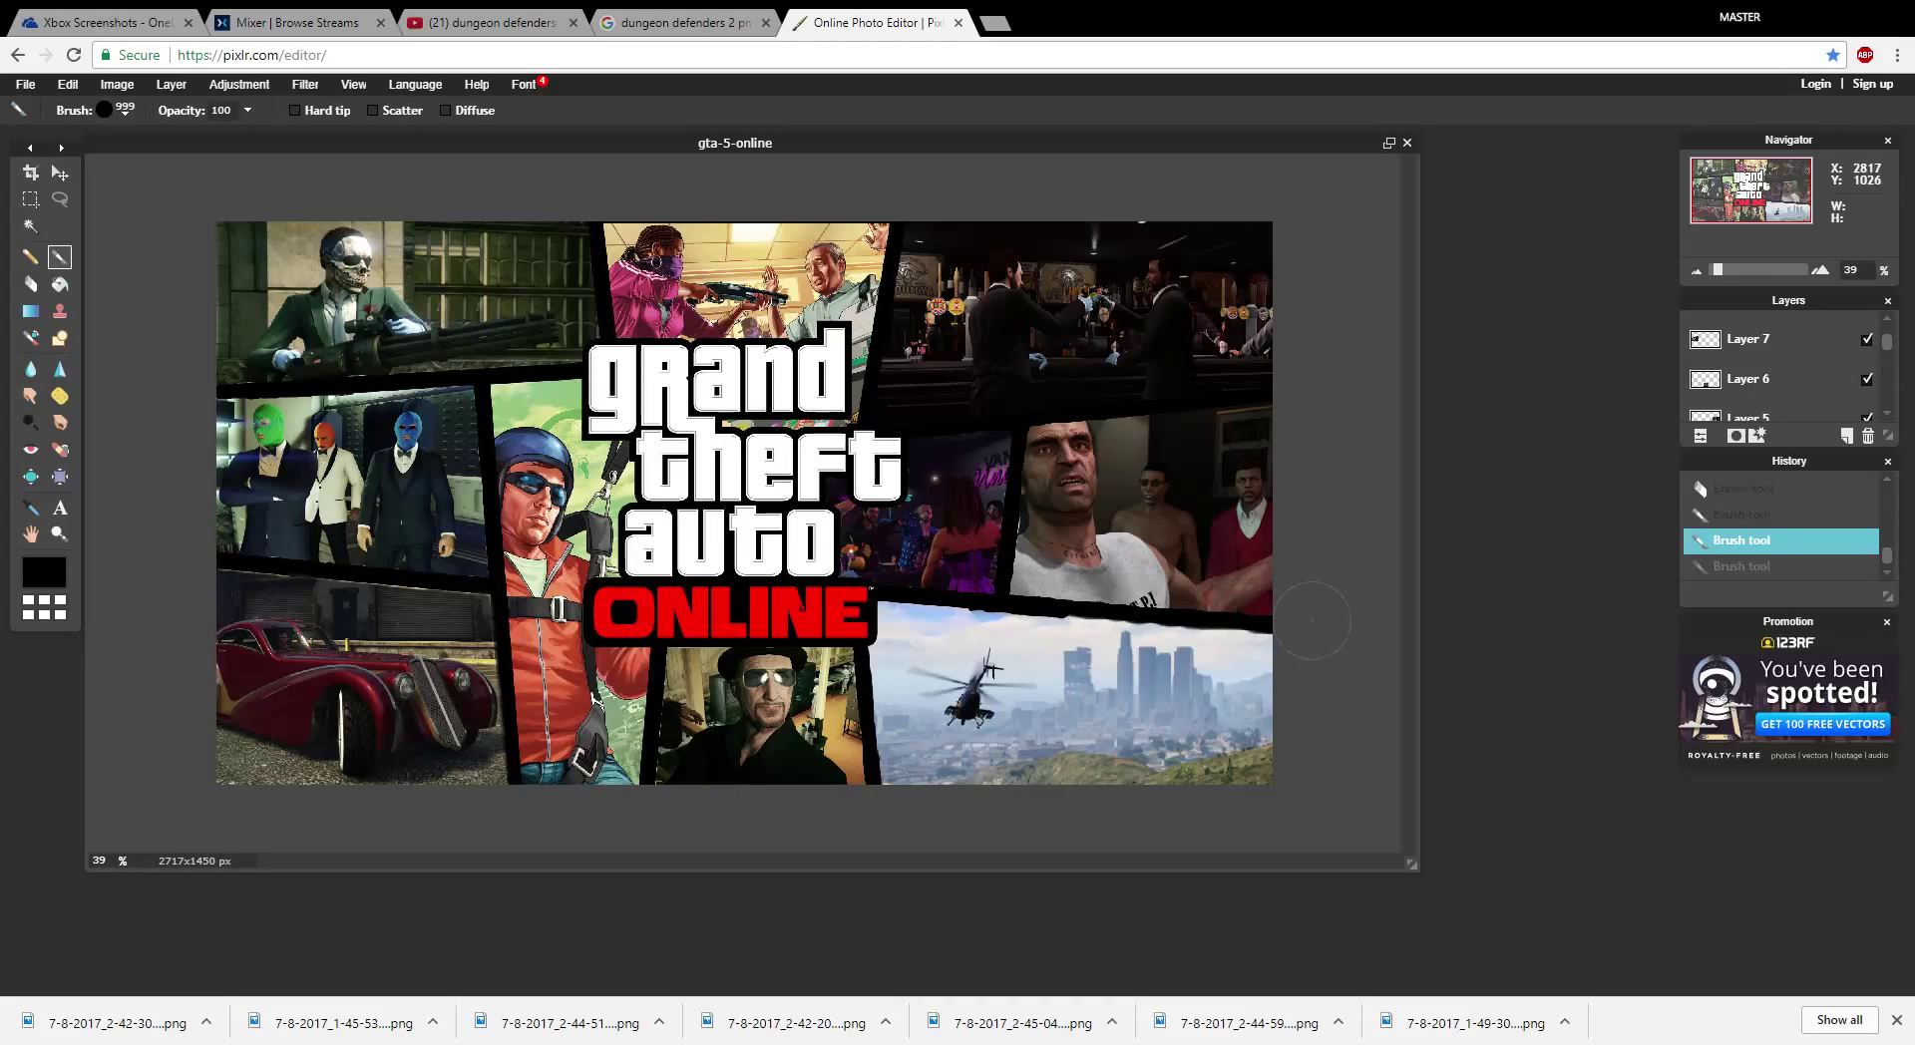
click(1311, 621)
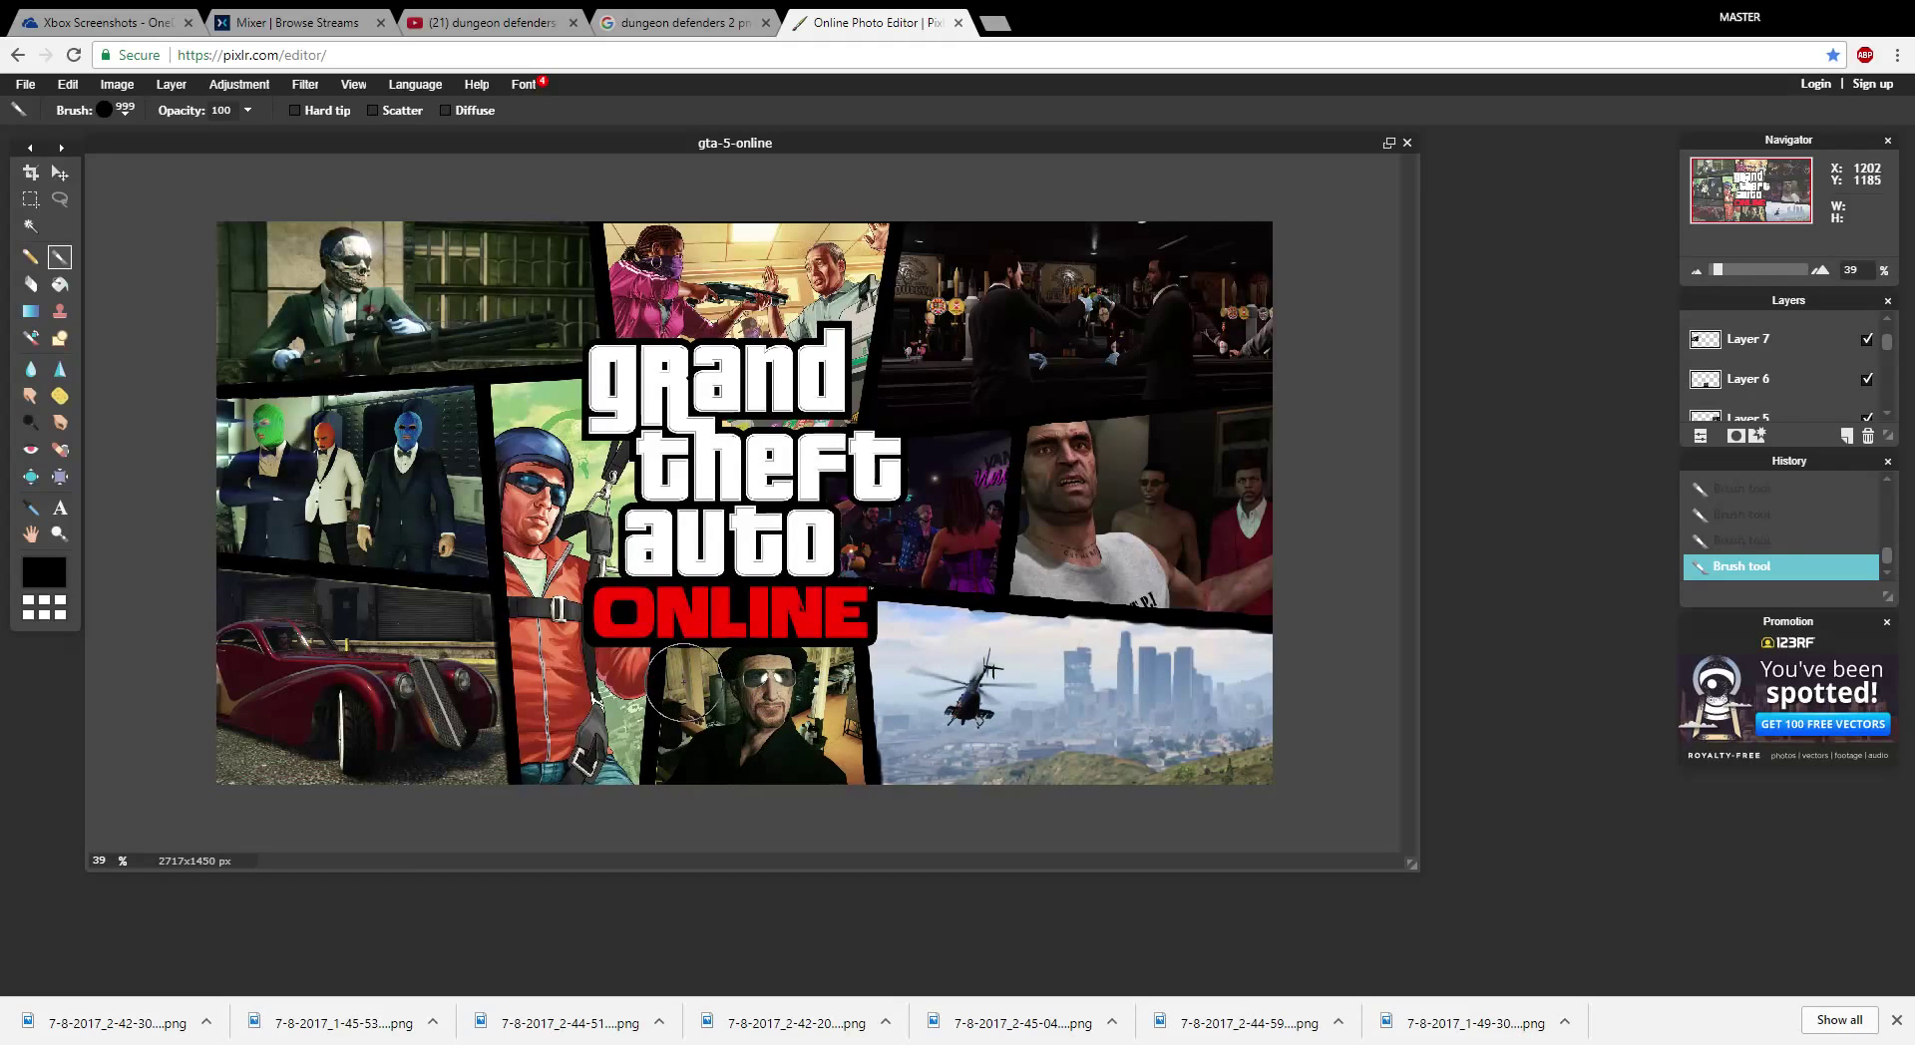
- Paint black on the Background along the sunglasses portrait's side border and the divider above the car, comparing strokes with undo and redo
drag(660, 693, 646, 777)
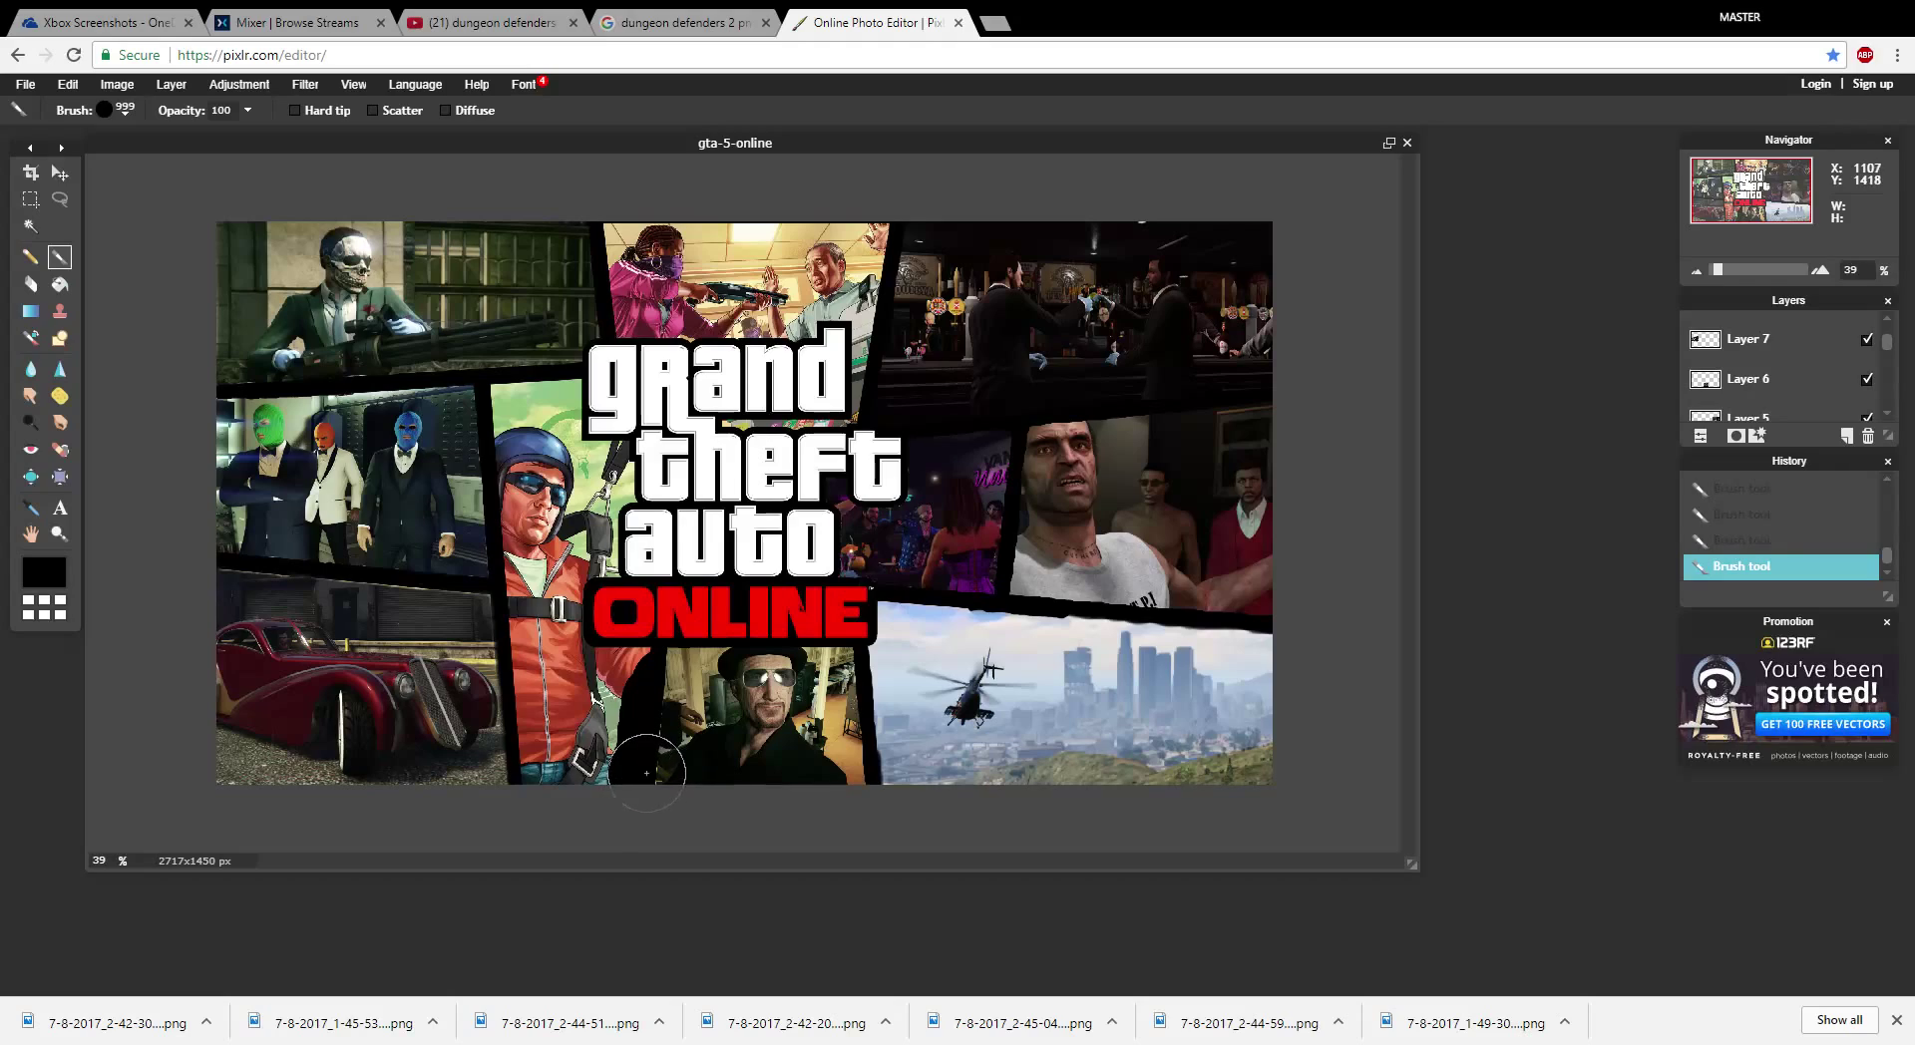
key(ctrl+z)
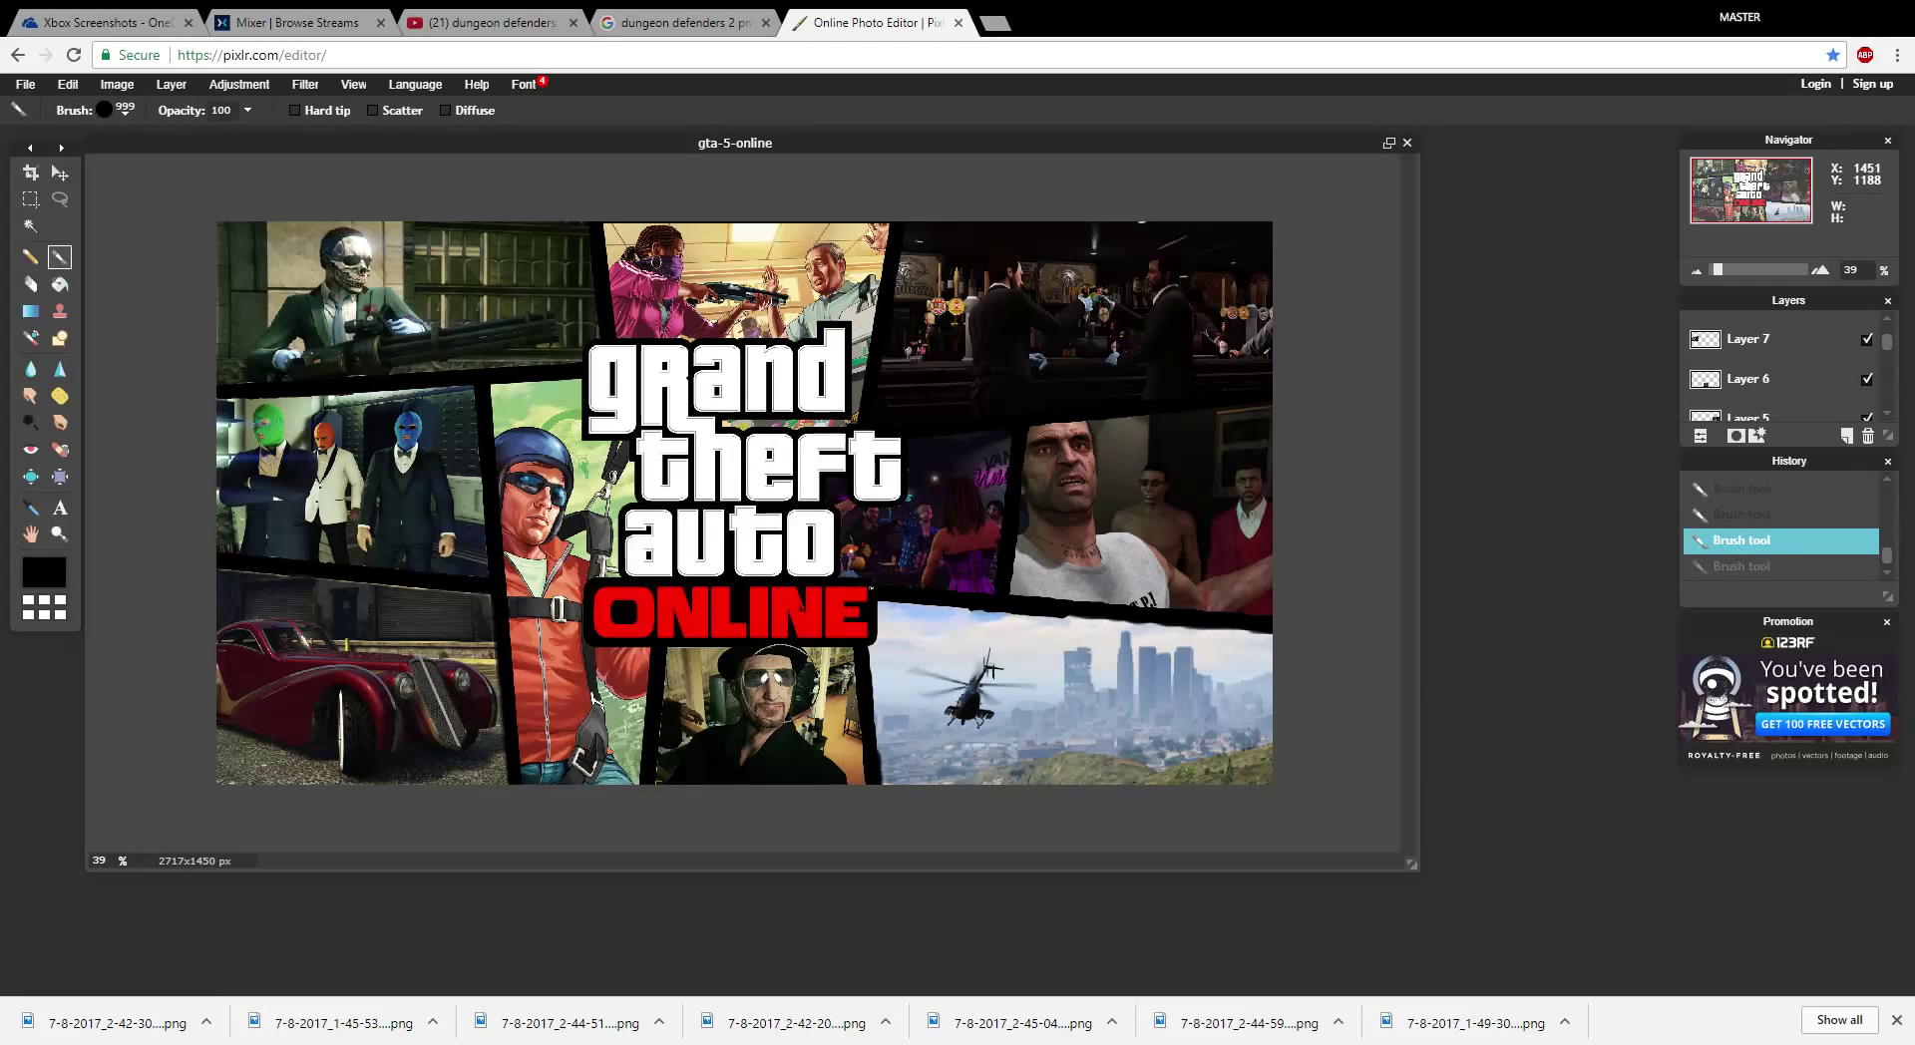
key(ctrl+y)
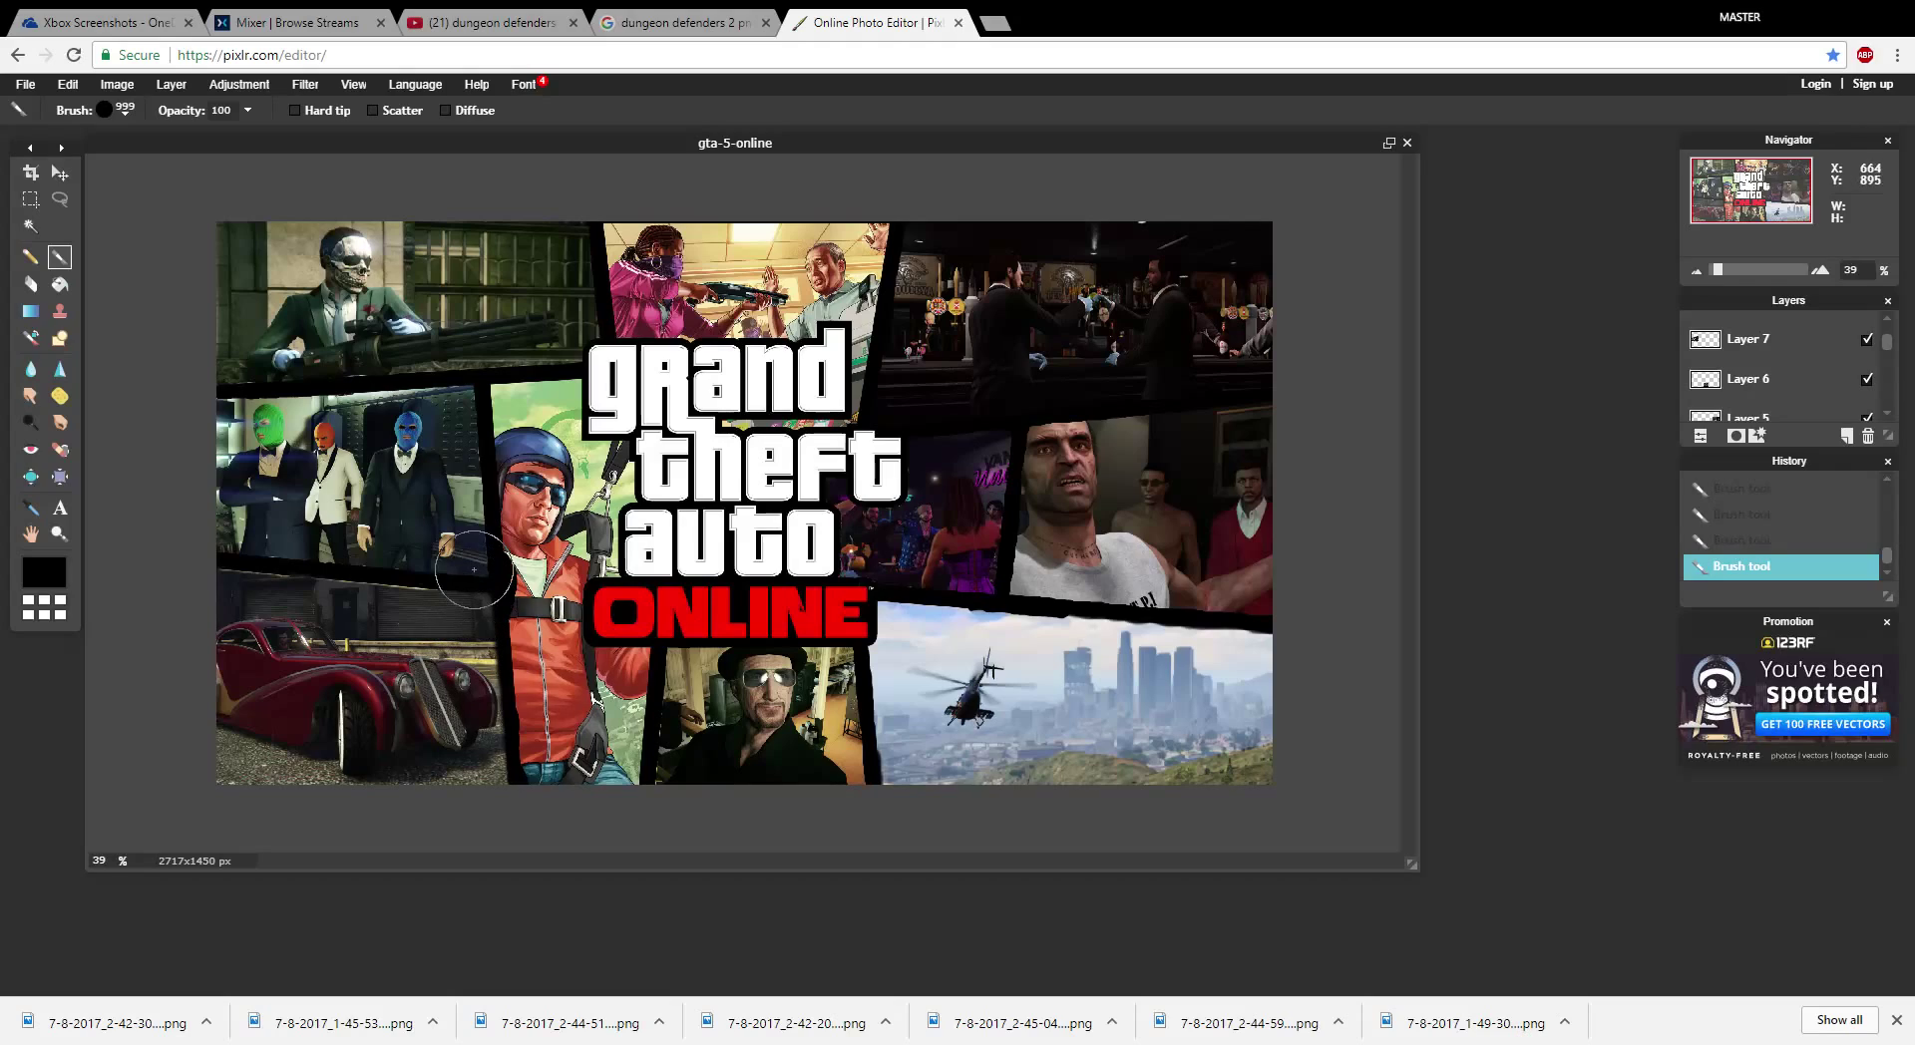
key(ctrl+z)
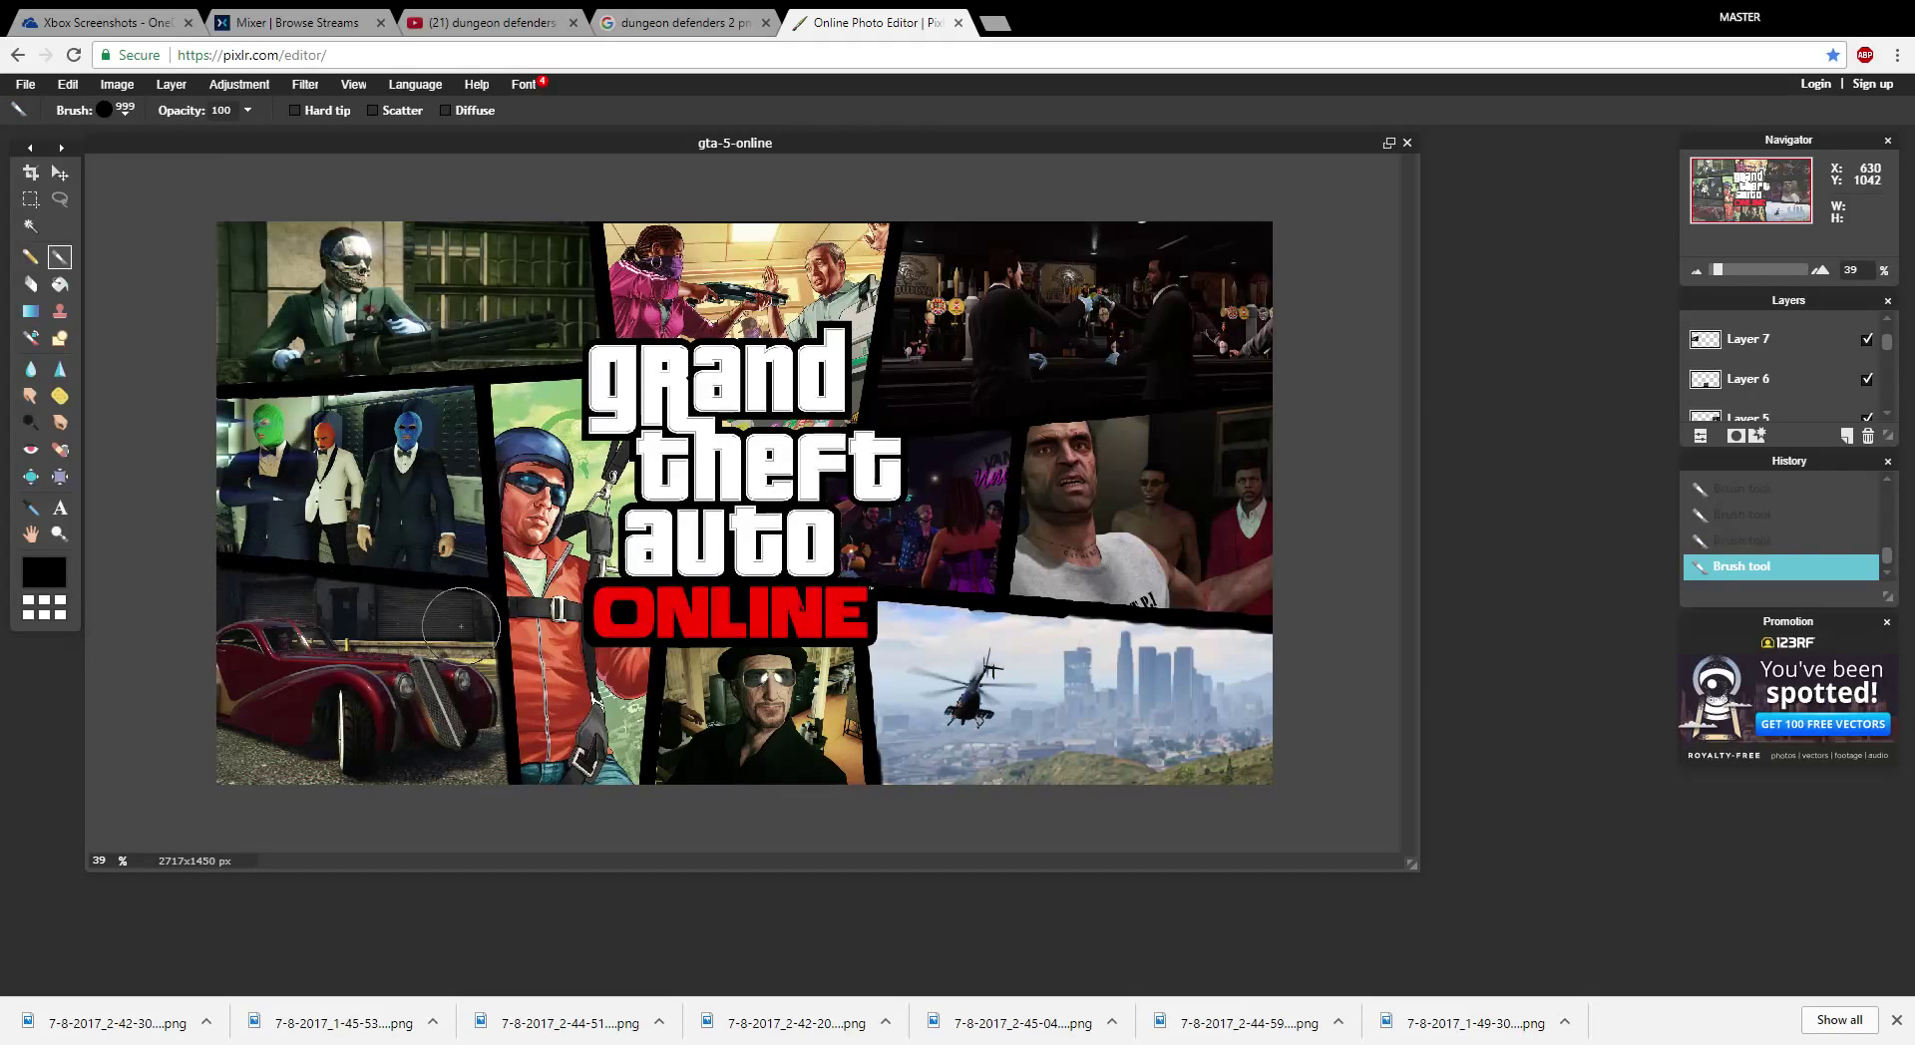
key(ctrl+y)
- Paint black on the Background beside the robbery panel and at the parachutist panel's upper corner, undoing the last stroke
click(893, 260)
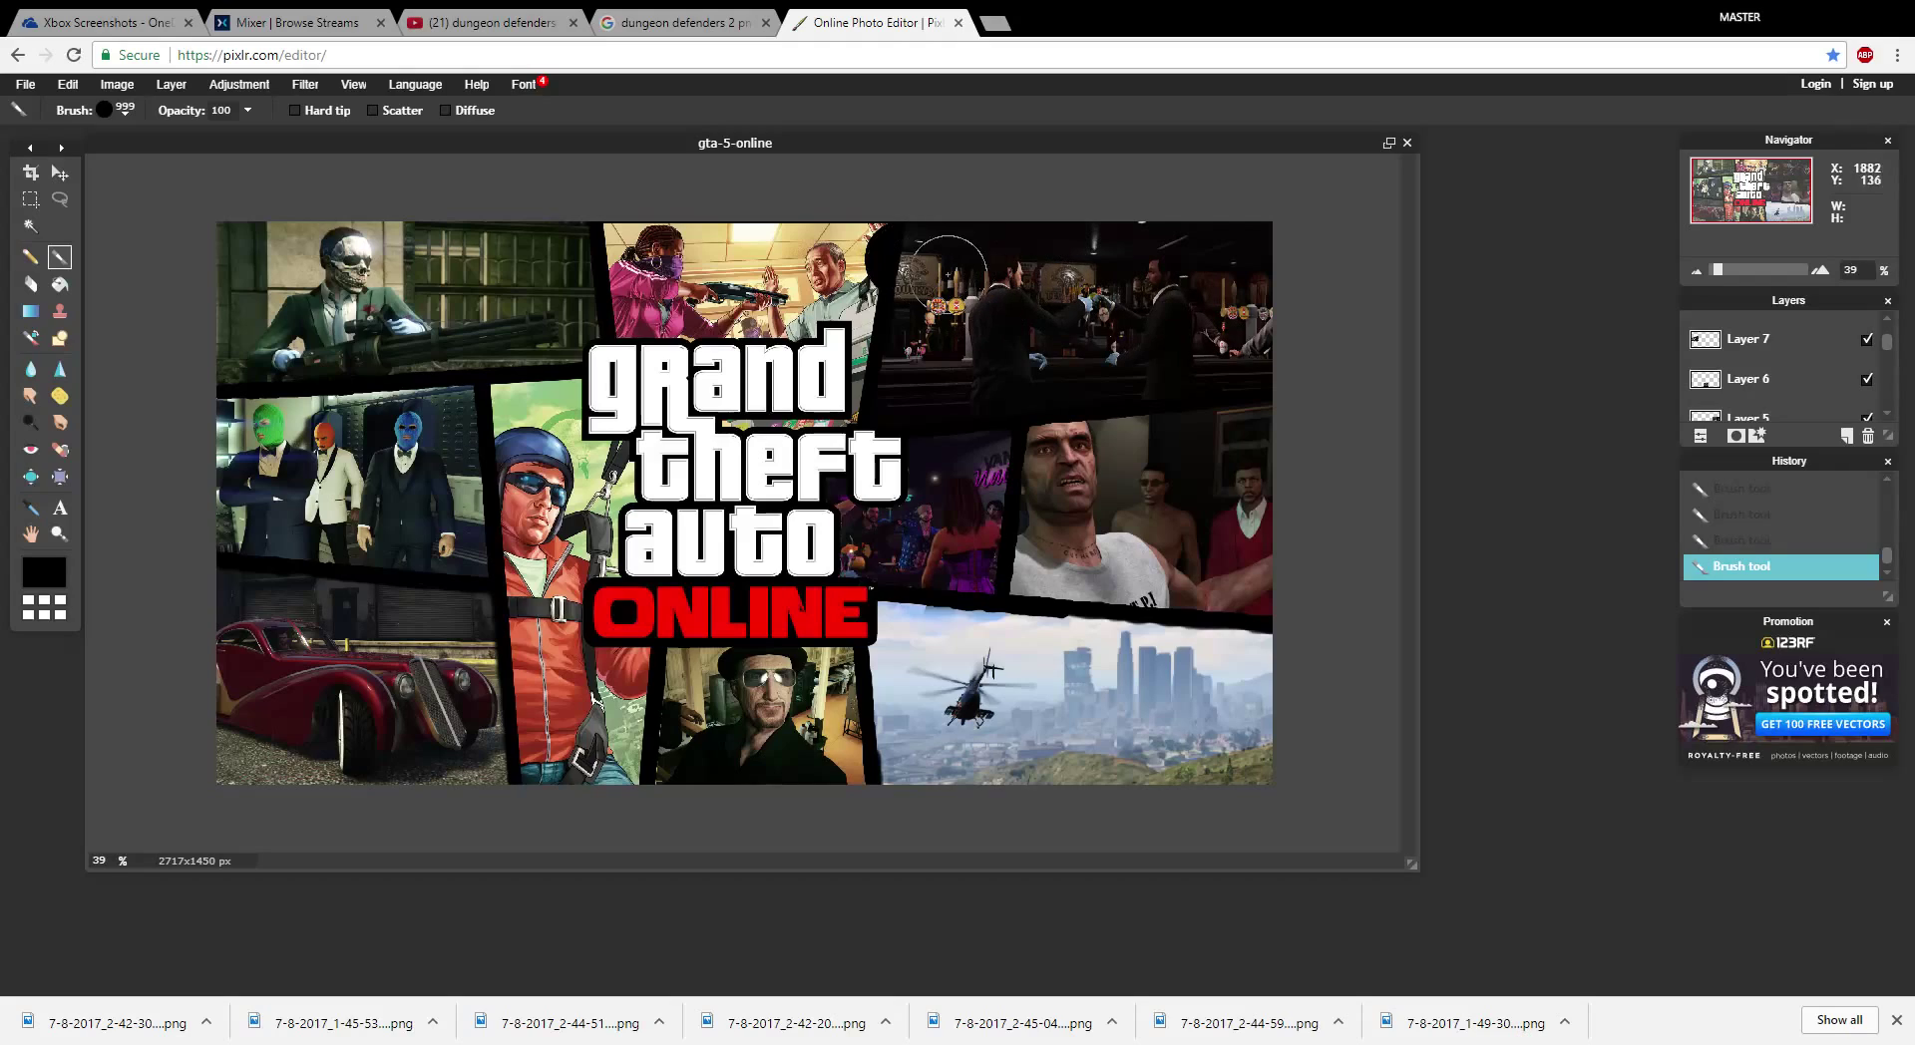
key(ctrl+z)
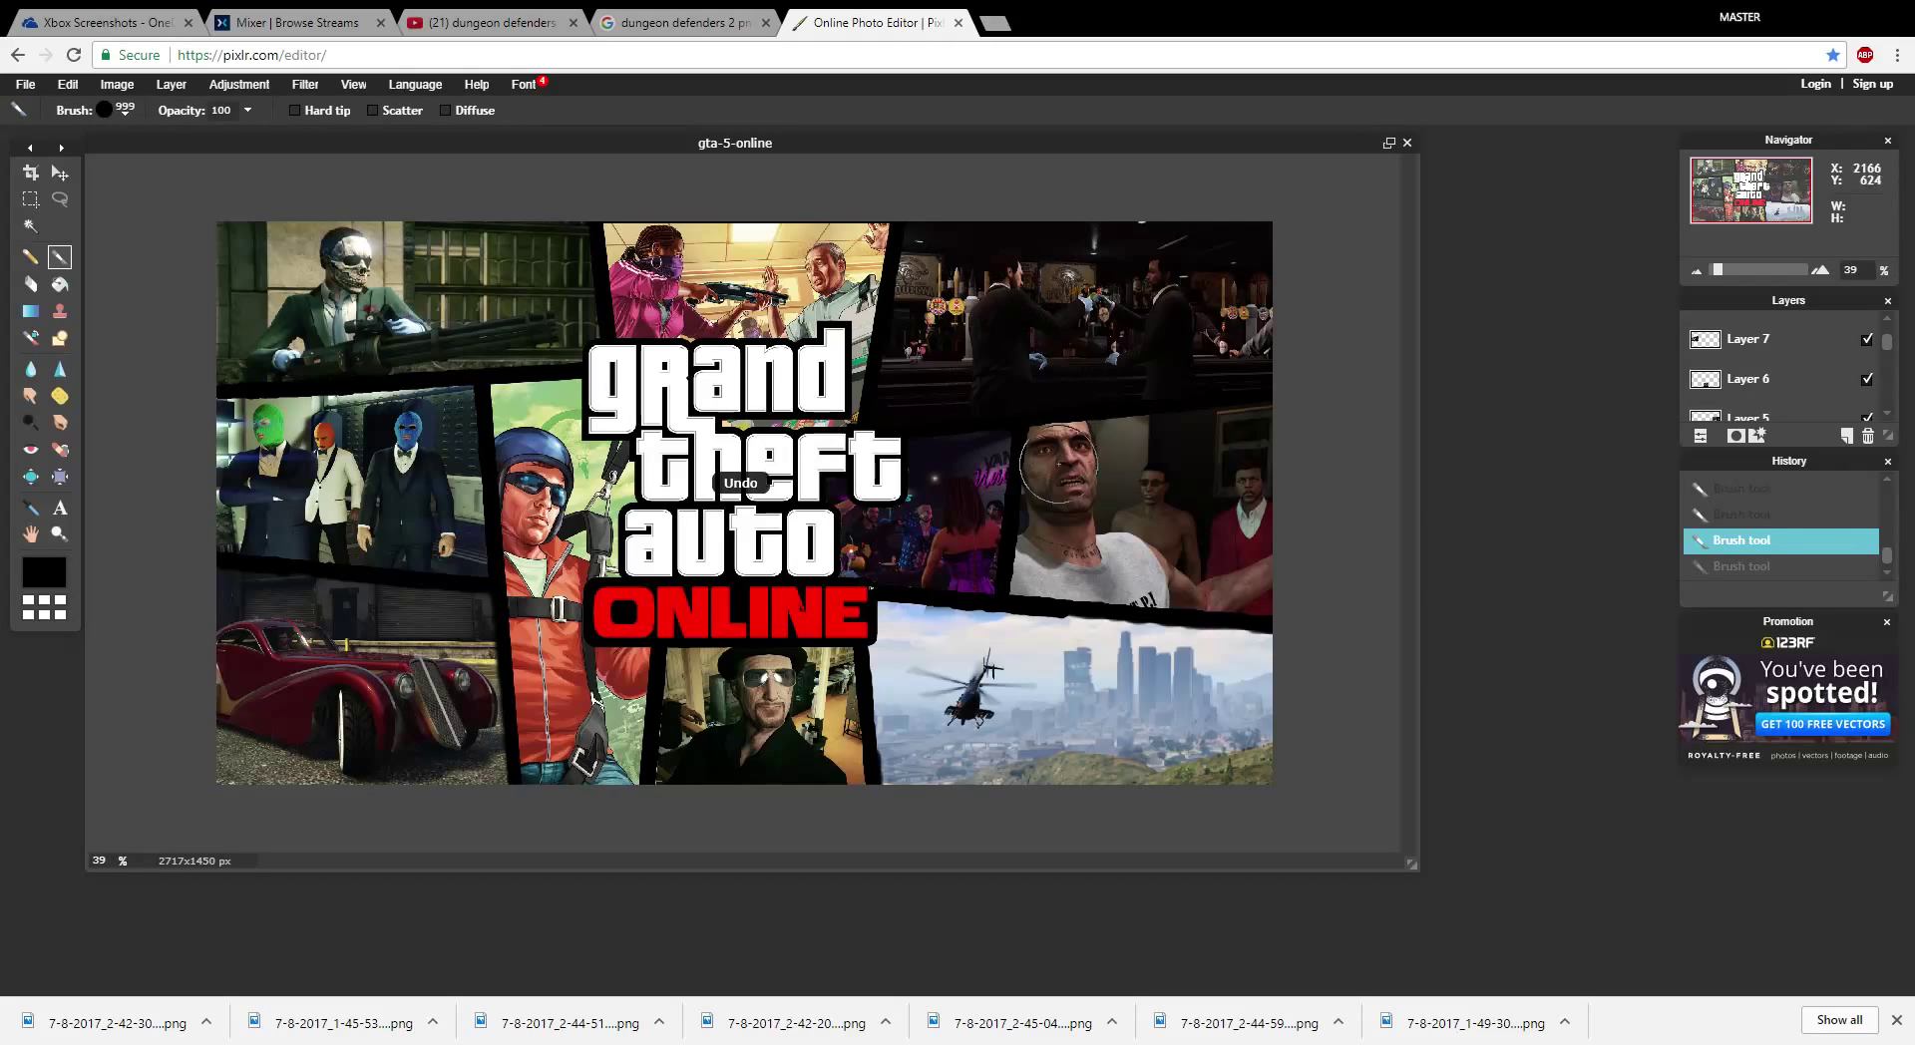
key(ctrl+y)
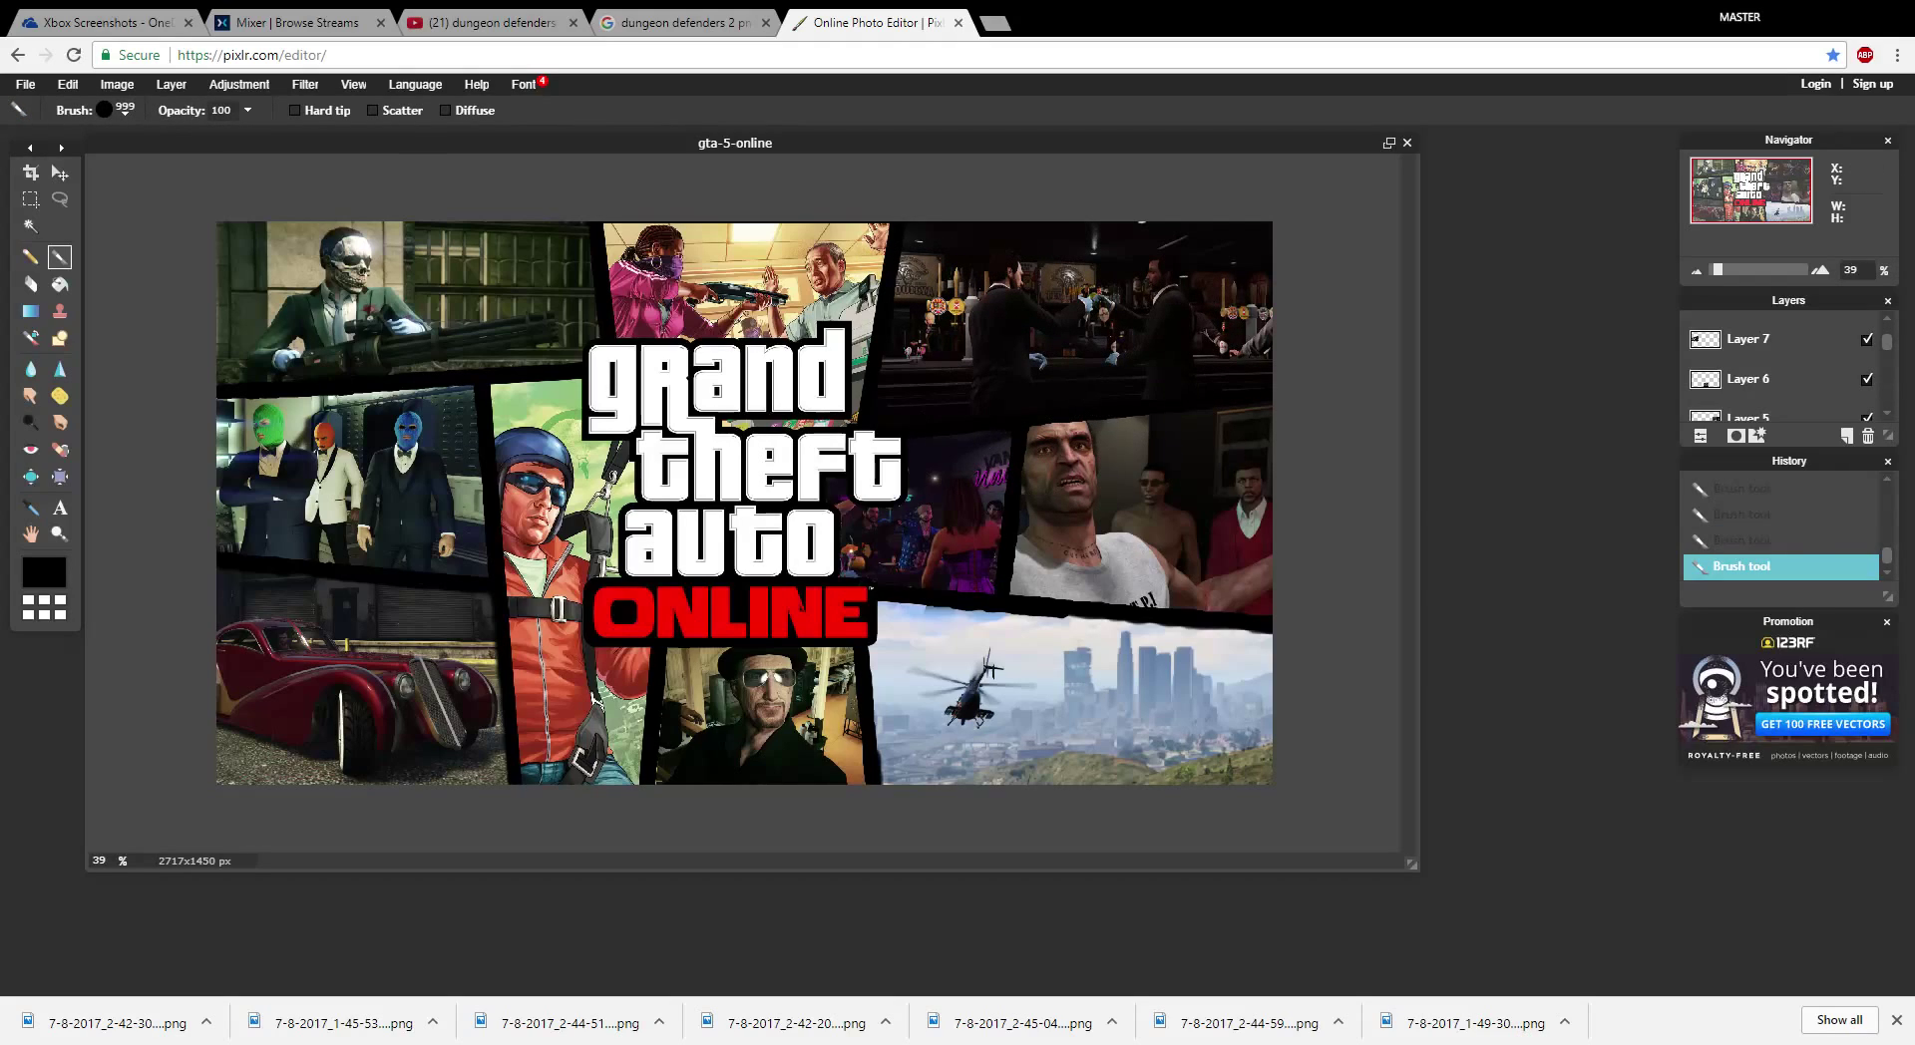
scroll(1780, 379, down, 5)
click(1761, 394)
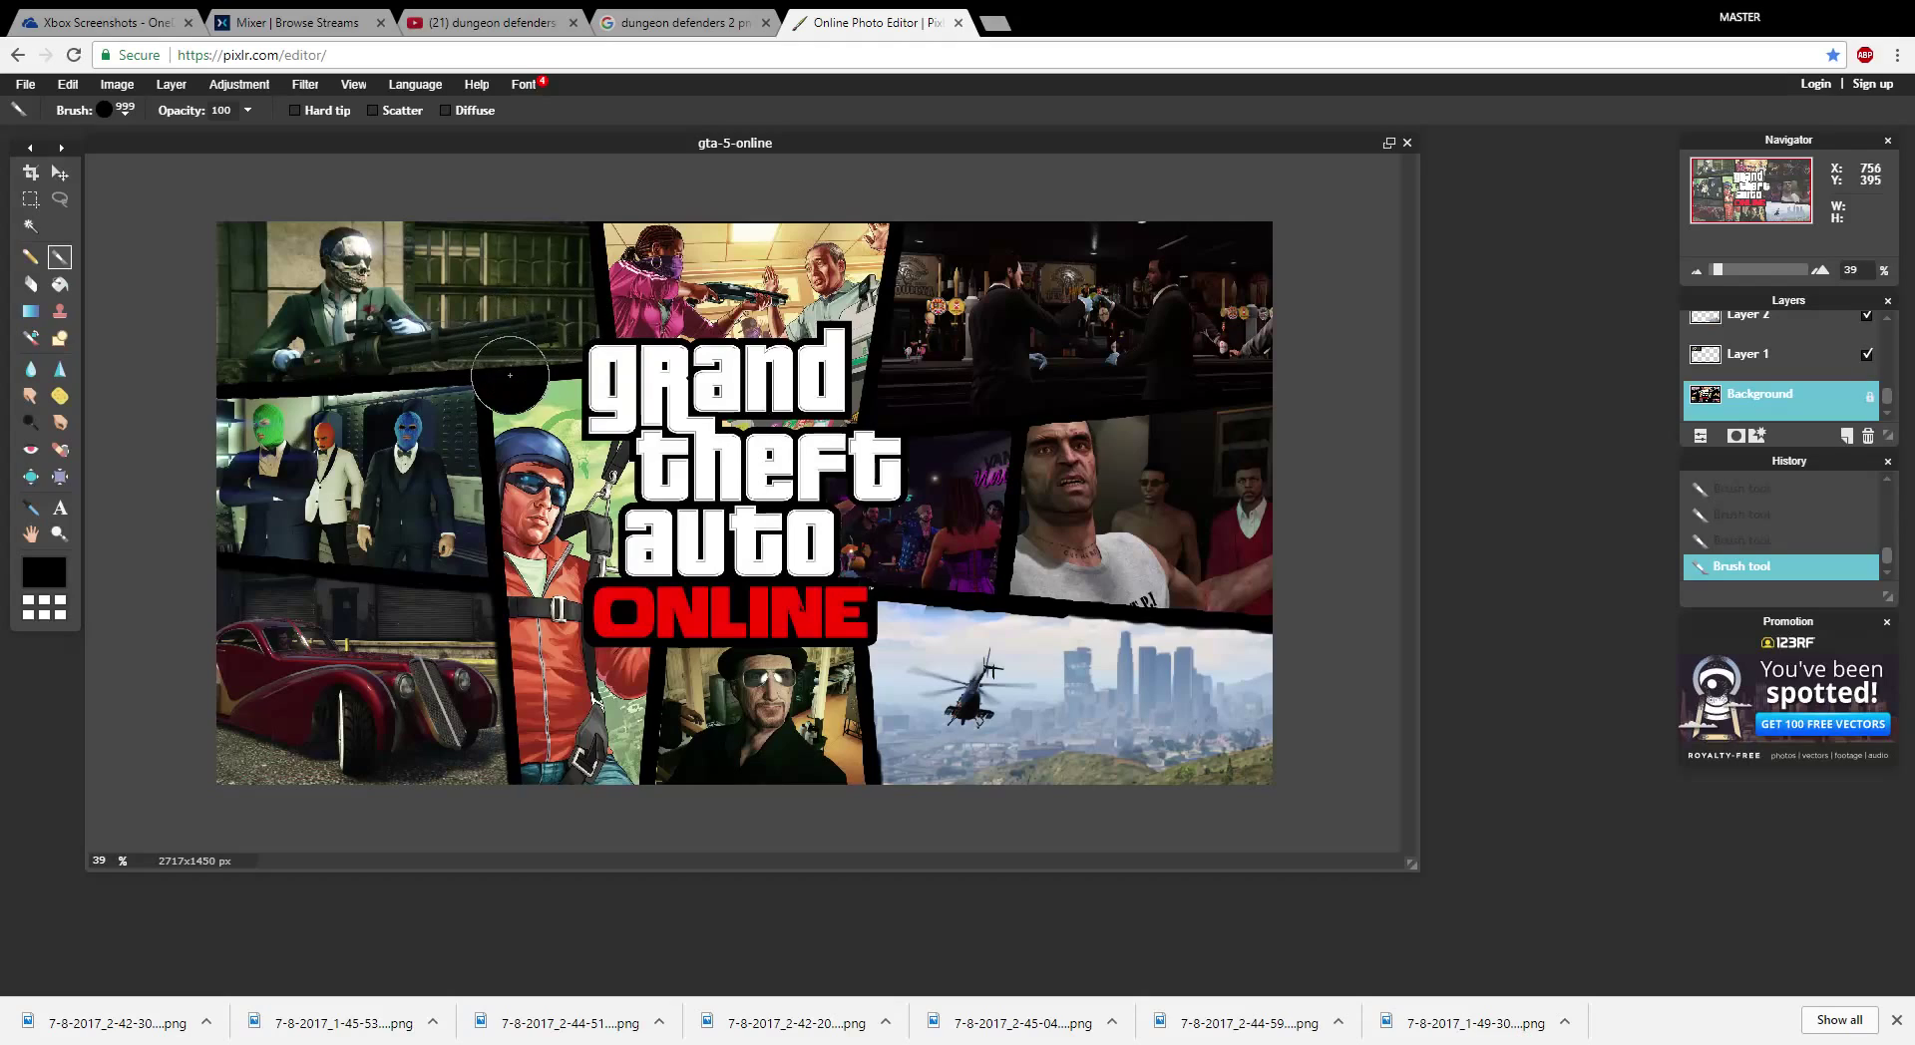
key(ctrl+z)
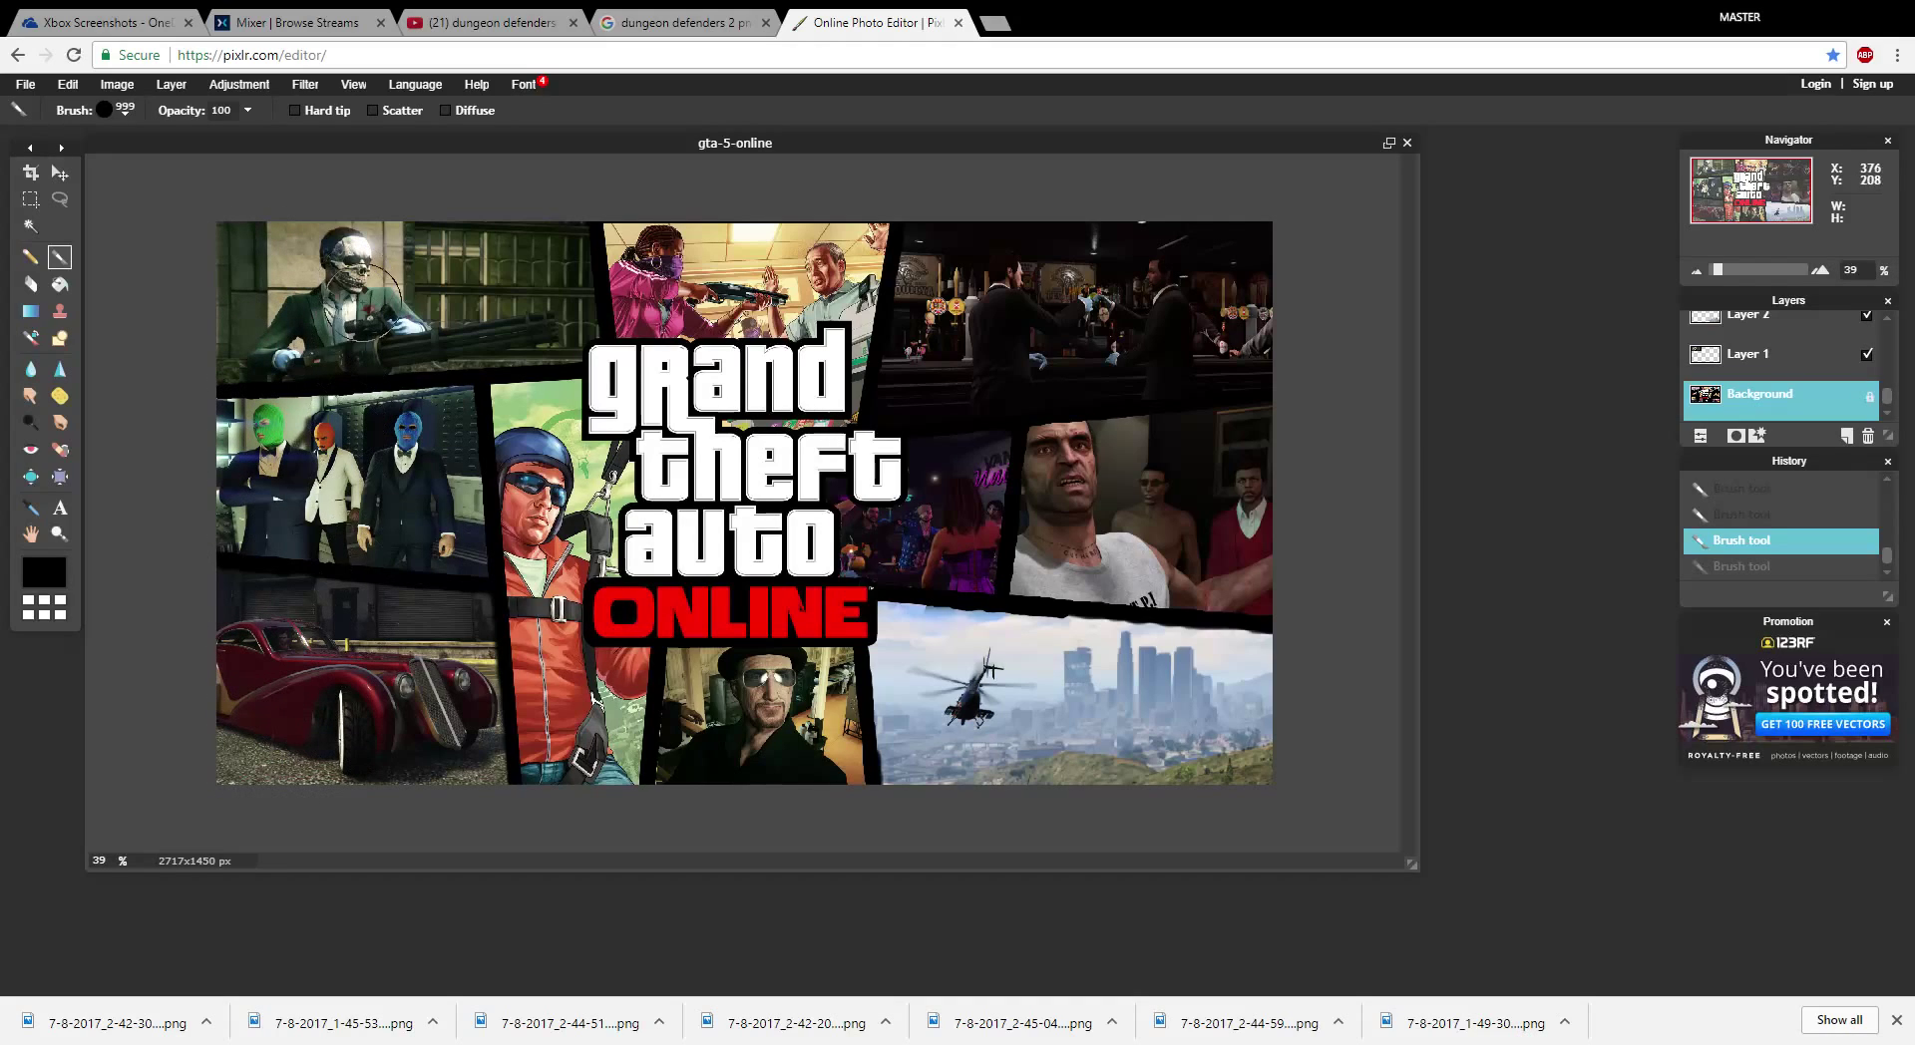
- Restore the last Background stroke, and erase the skyline panel's upper edge on Layer 2 using the soft round 70 Eraser preset
key(ctrl+y)
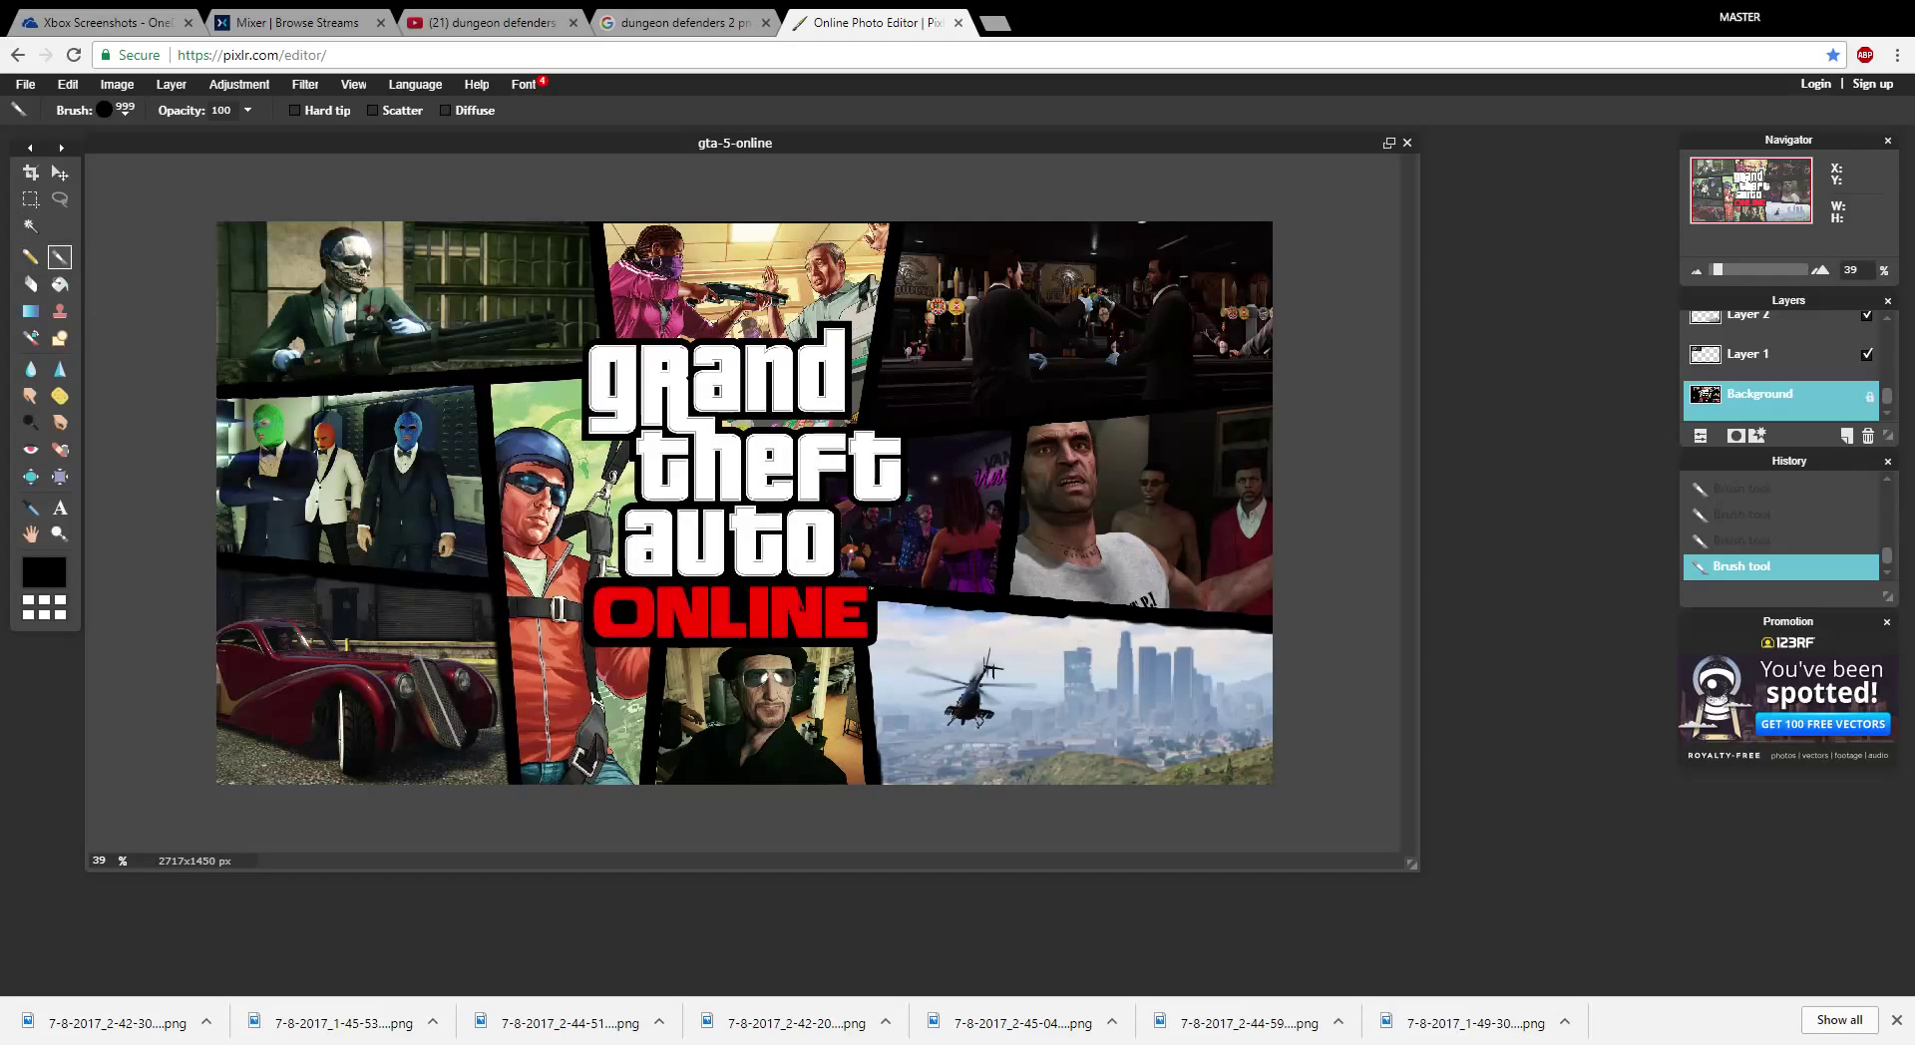
click(31, 283)
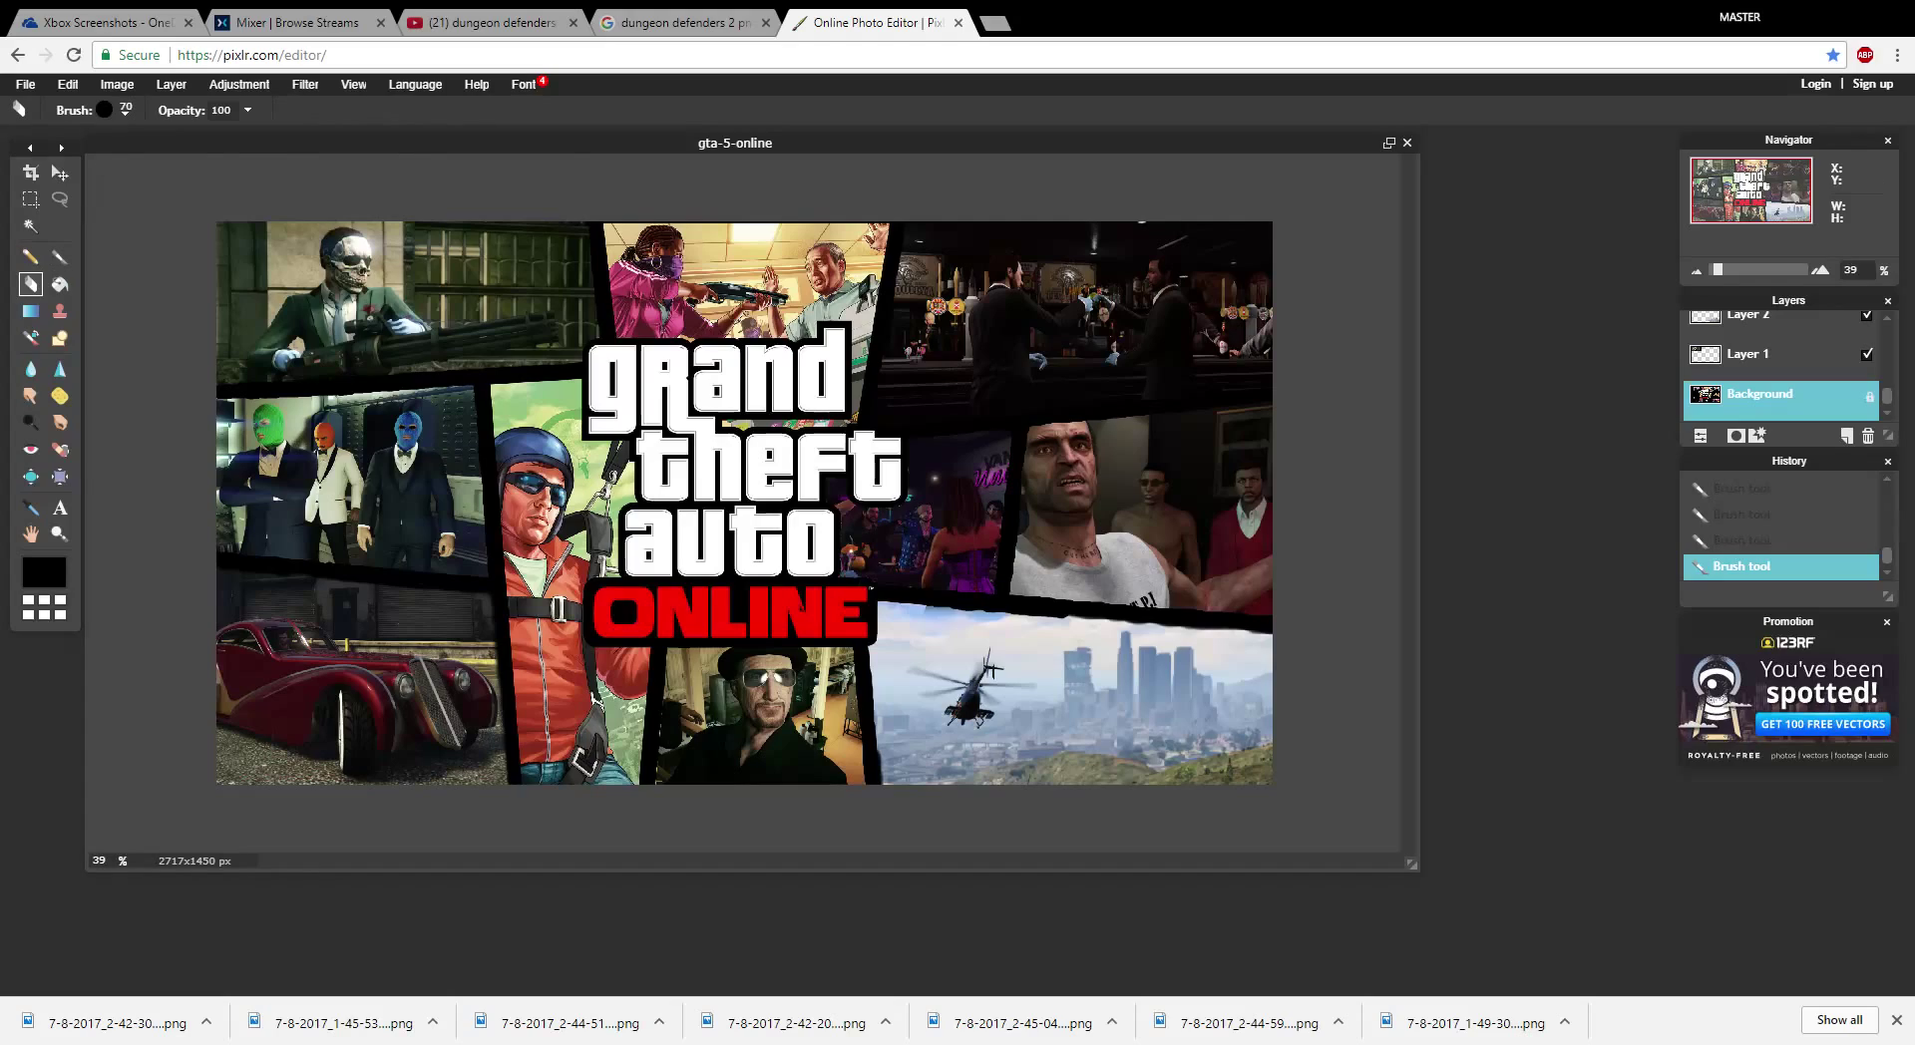
click(124, 110)
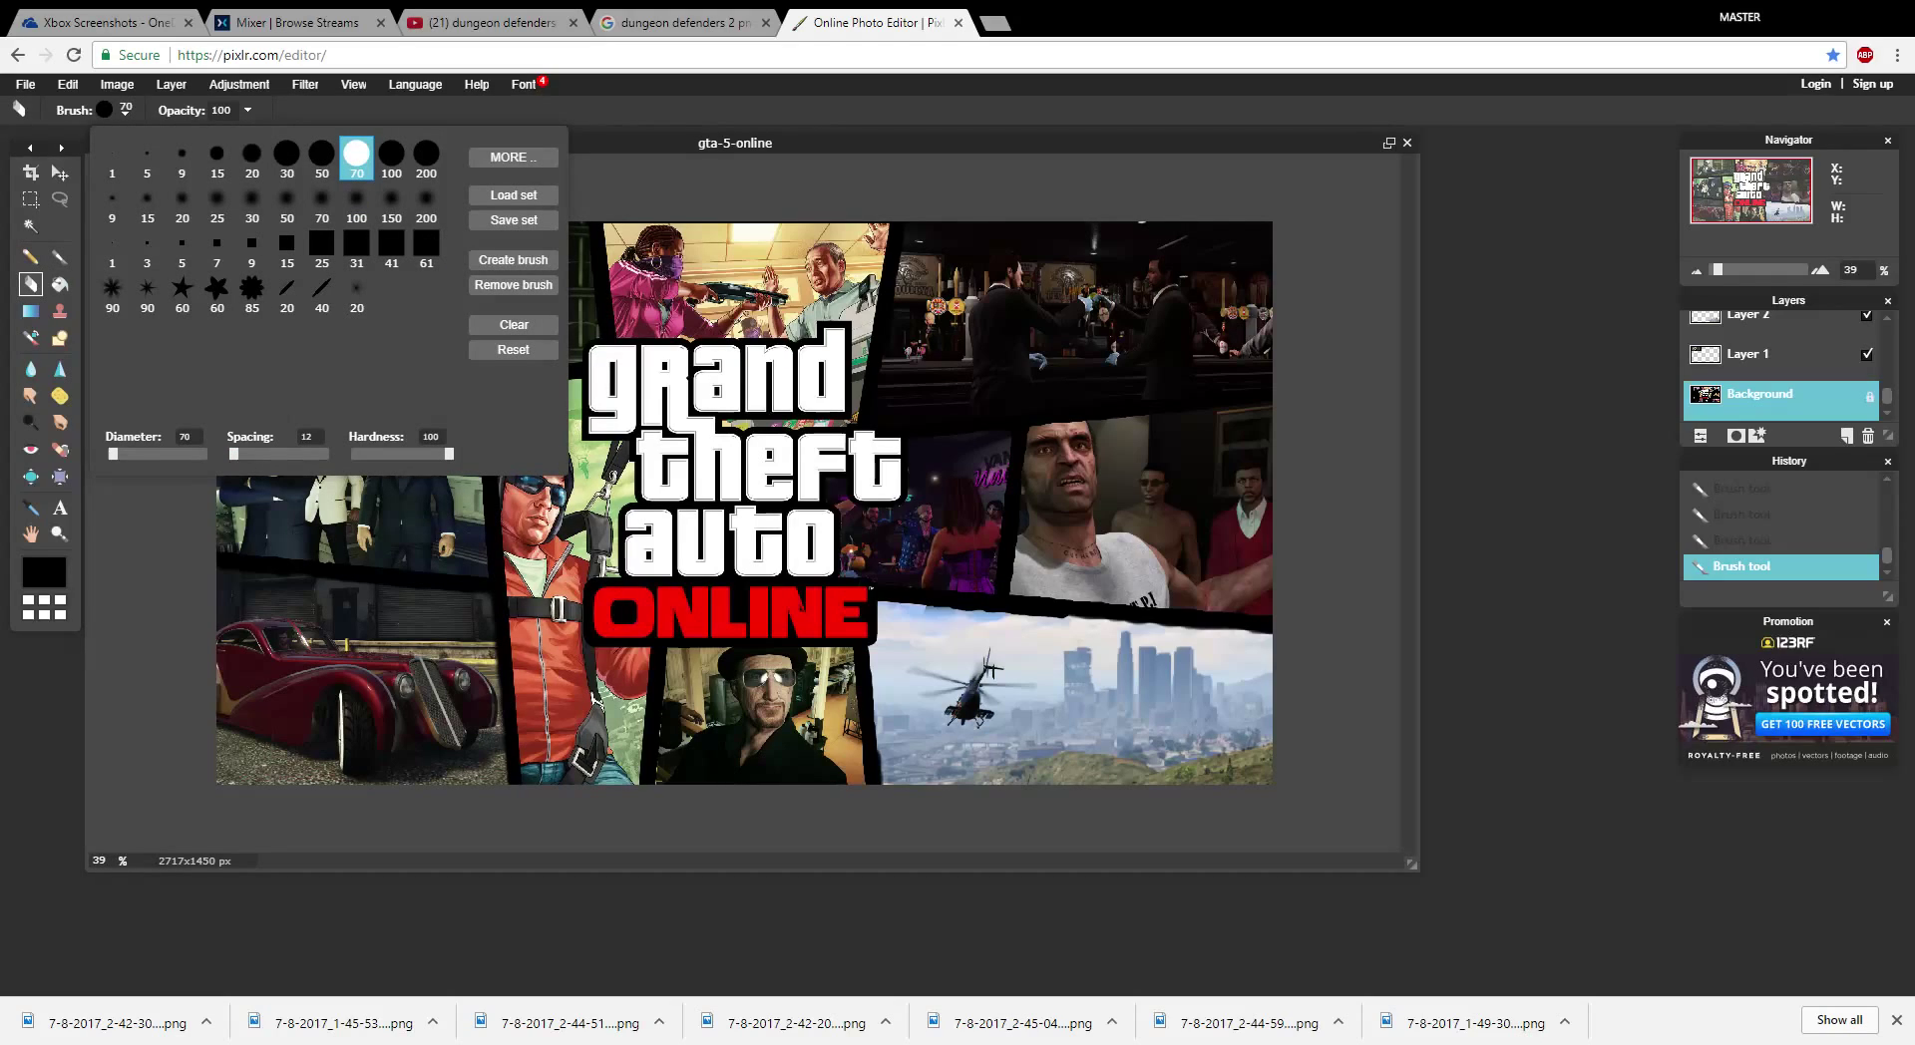
click(321, 200)
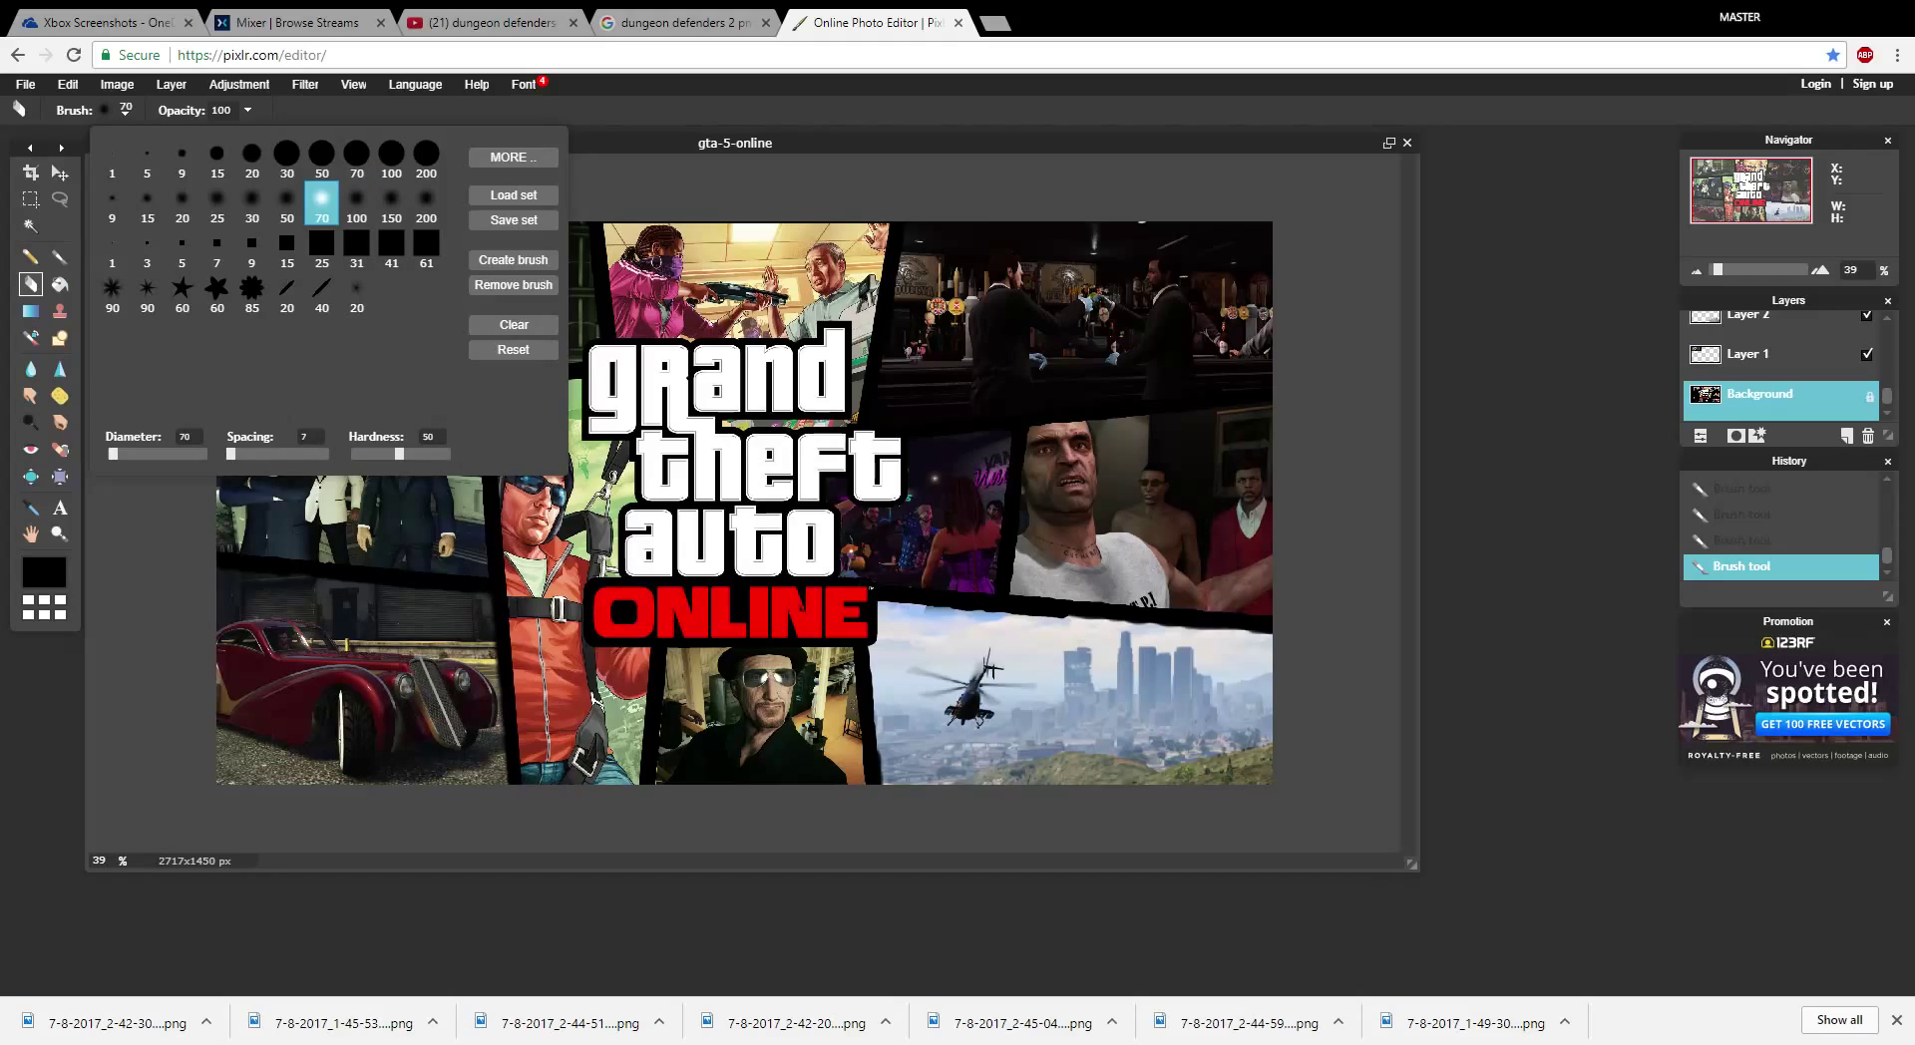
scroll(1780, 364, up, 2)
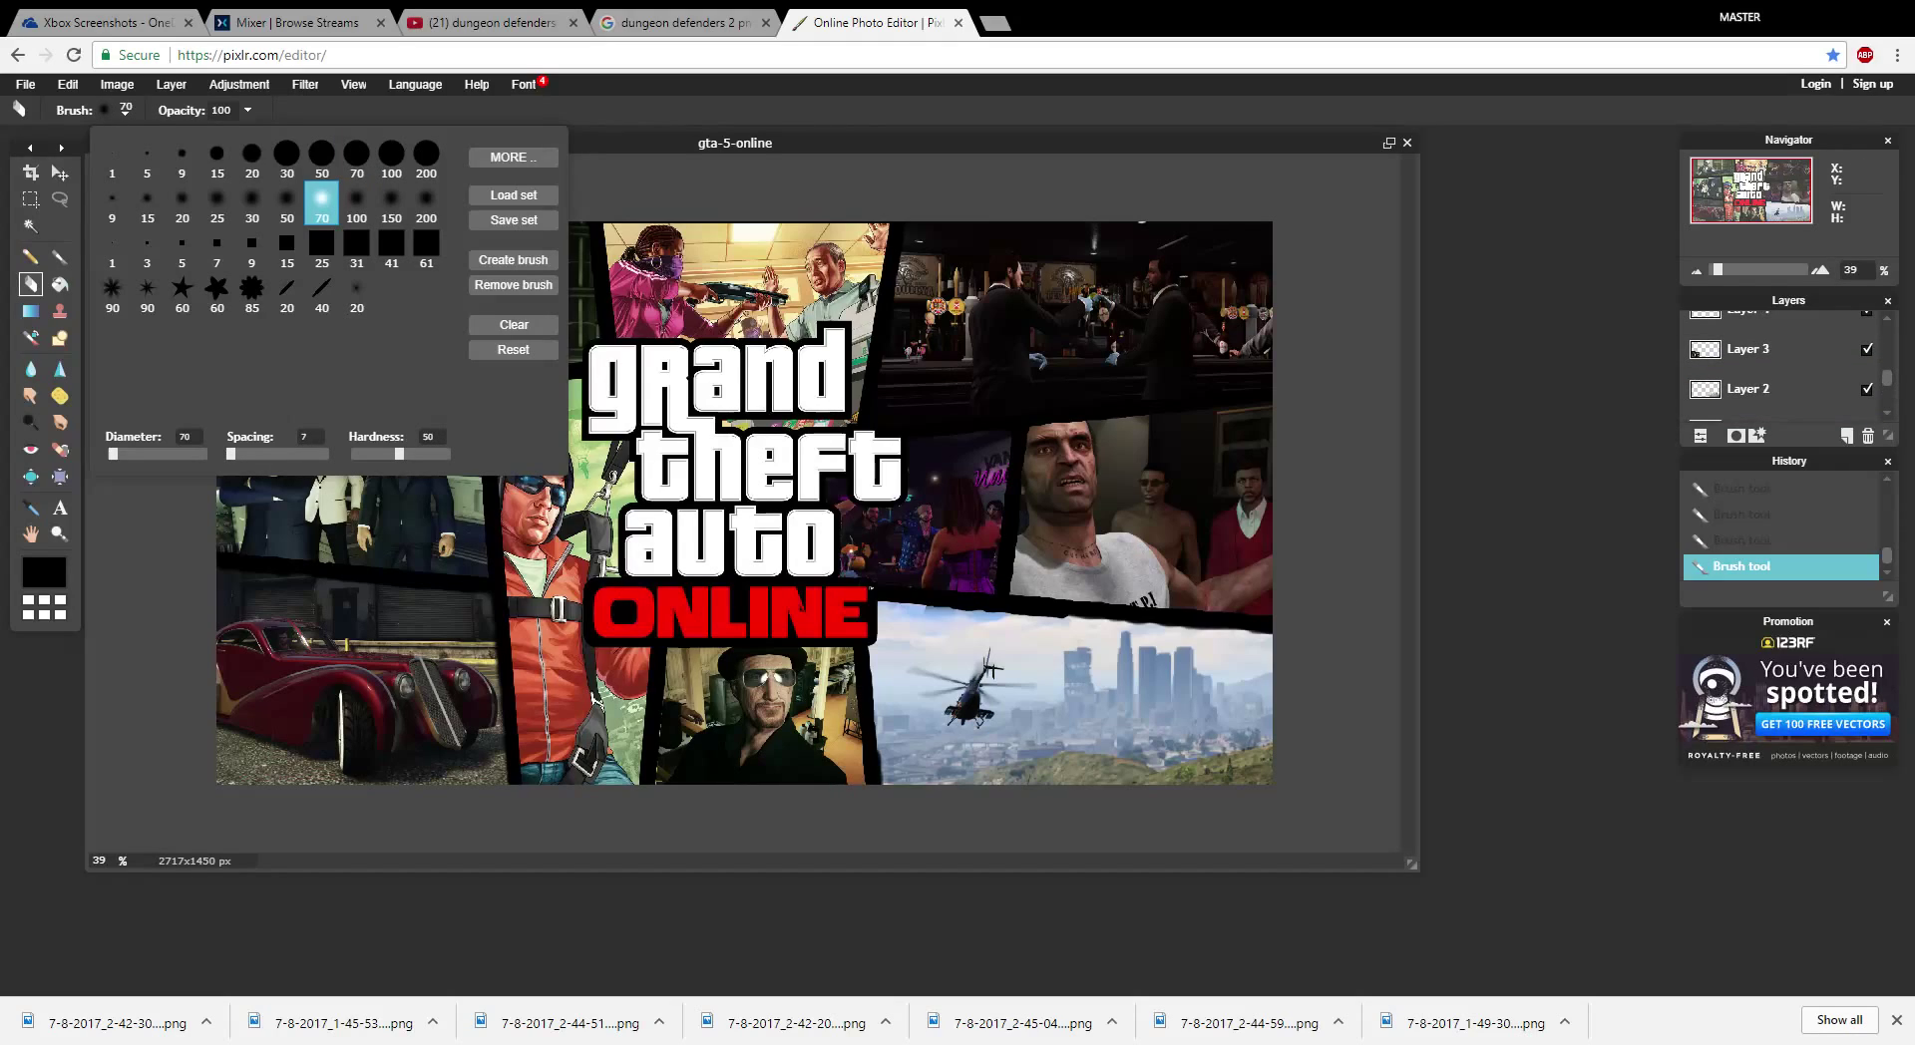
click(1755, 389)
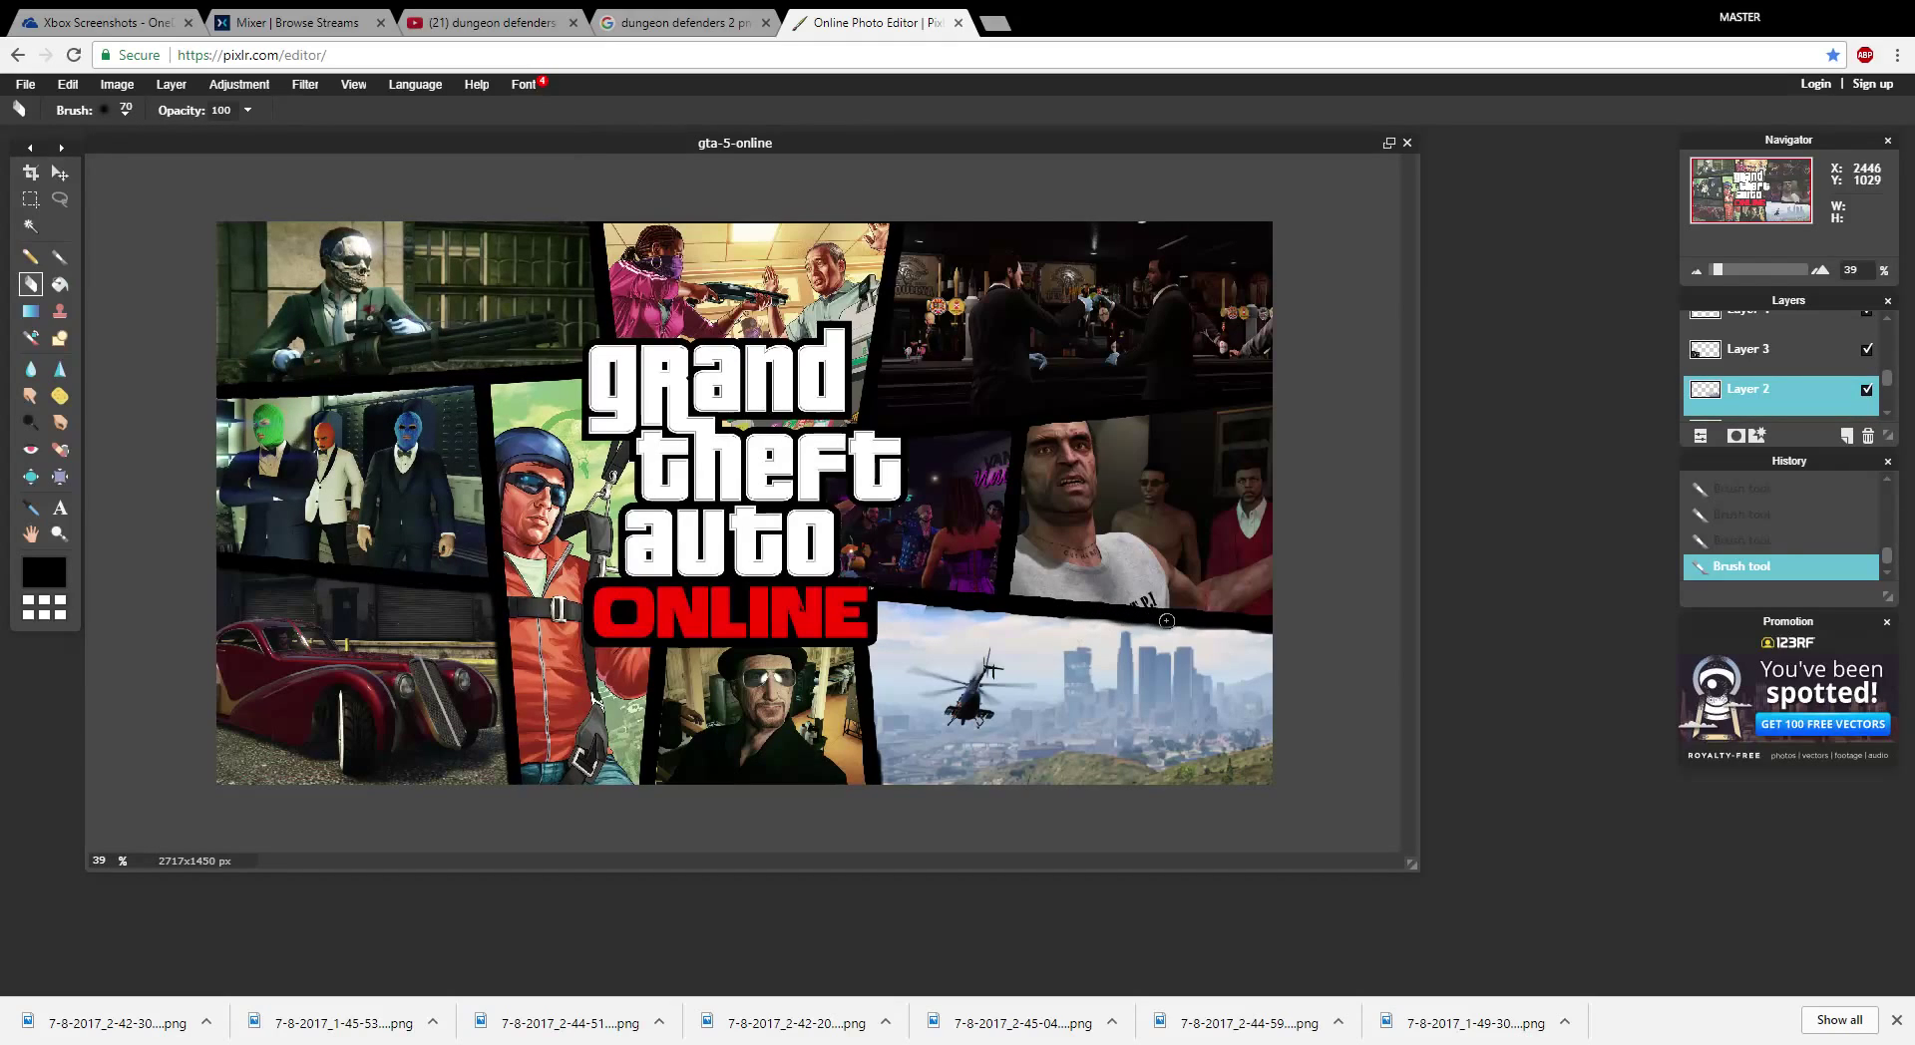
drag(1193, 621, 1295, 625)
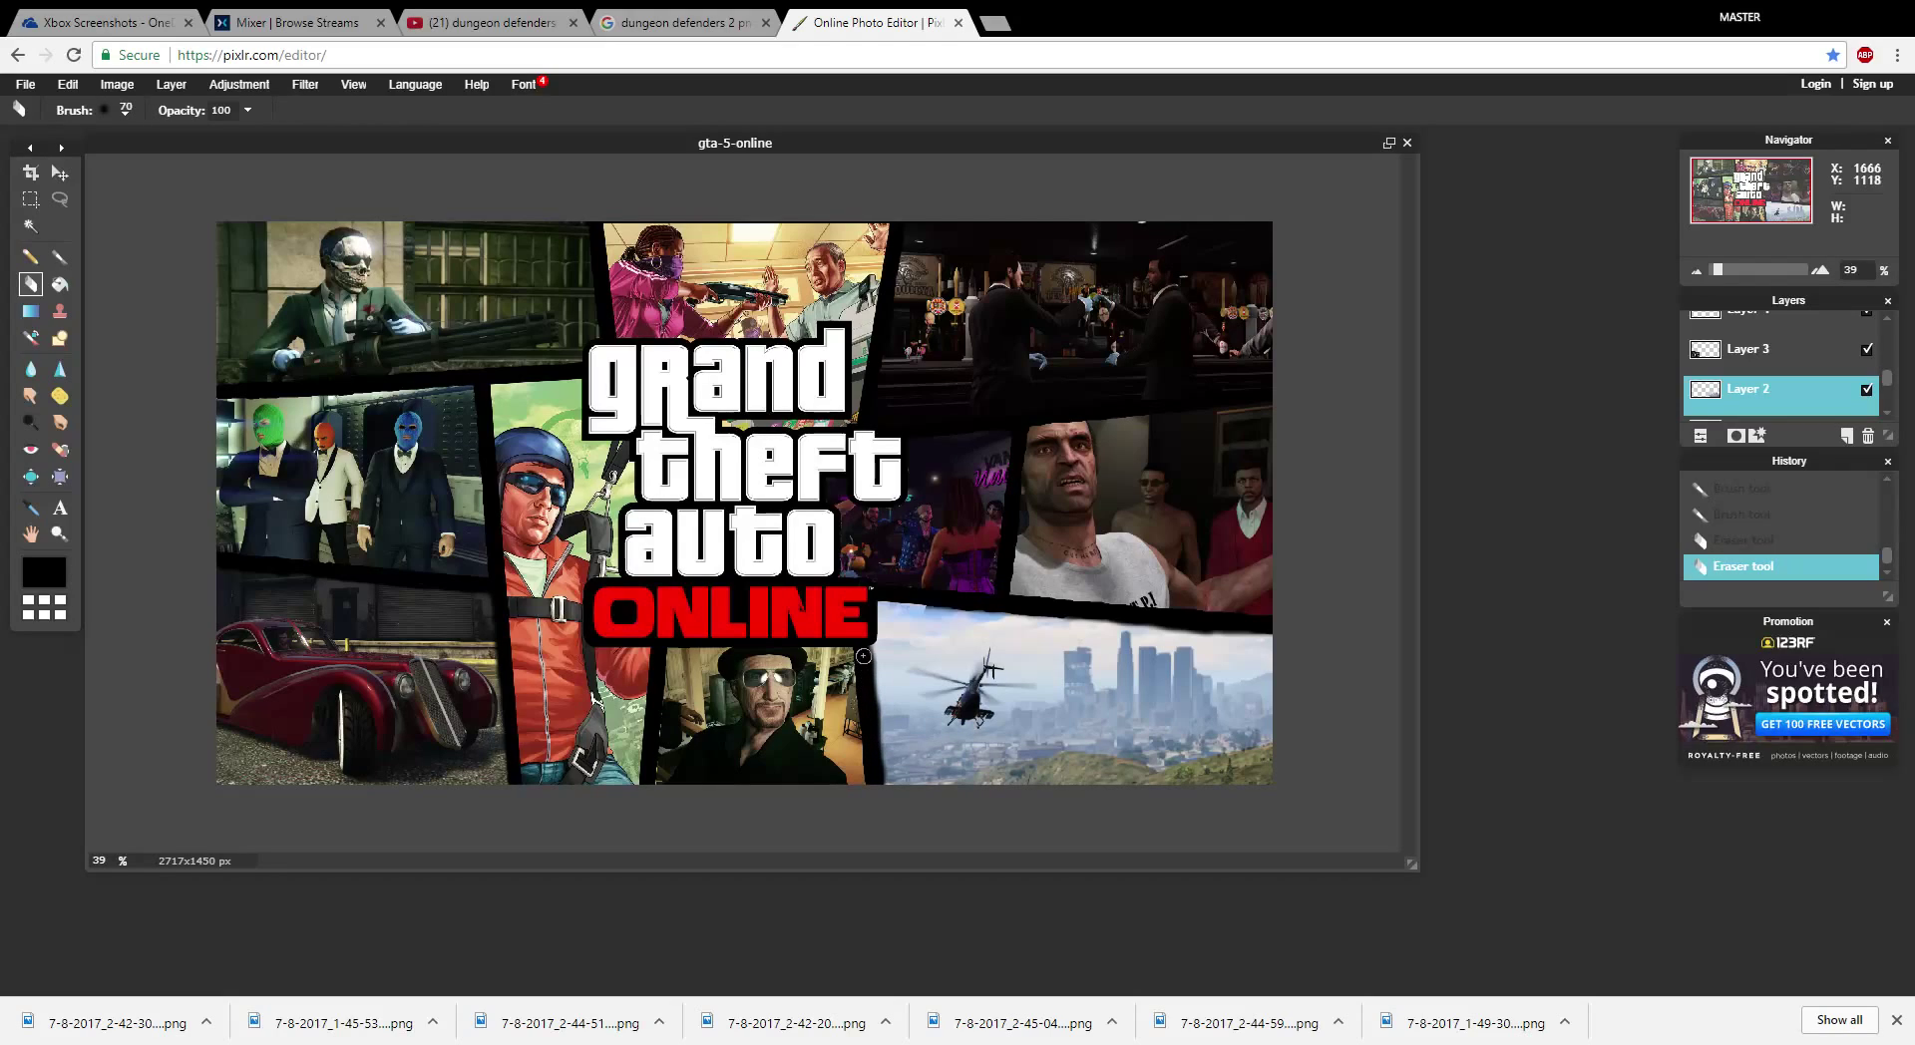
- Try erasing Layer 2 near the skyline panel's upper corner by the logo and painting black on the Background beneath it
drag(863, 643, 885, 597)
drag(945, 605, 953, 604)
scroll(1780, 369, down, 1)
click(1760, 394)
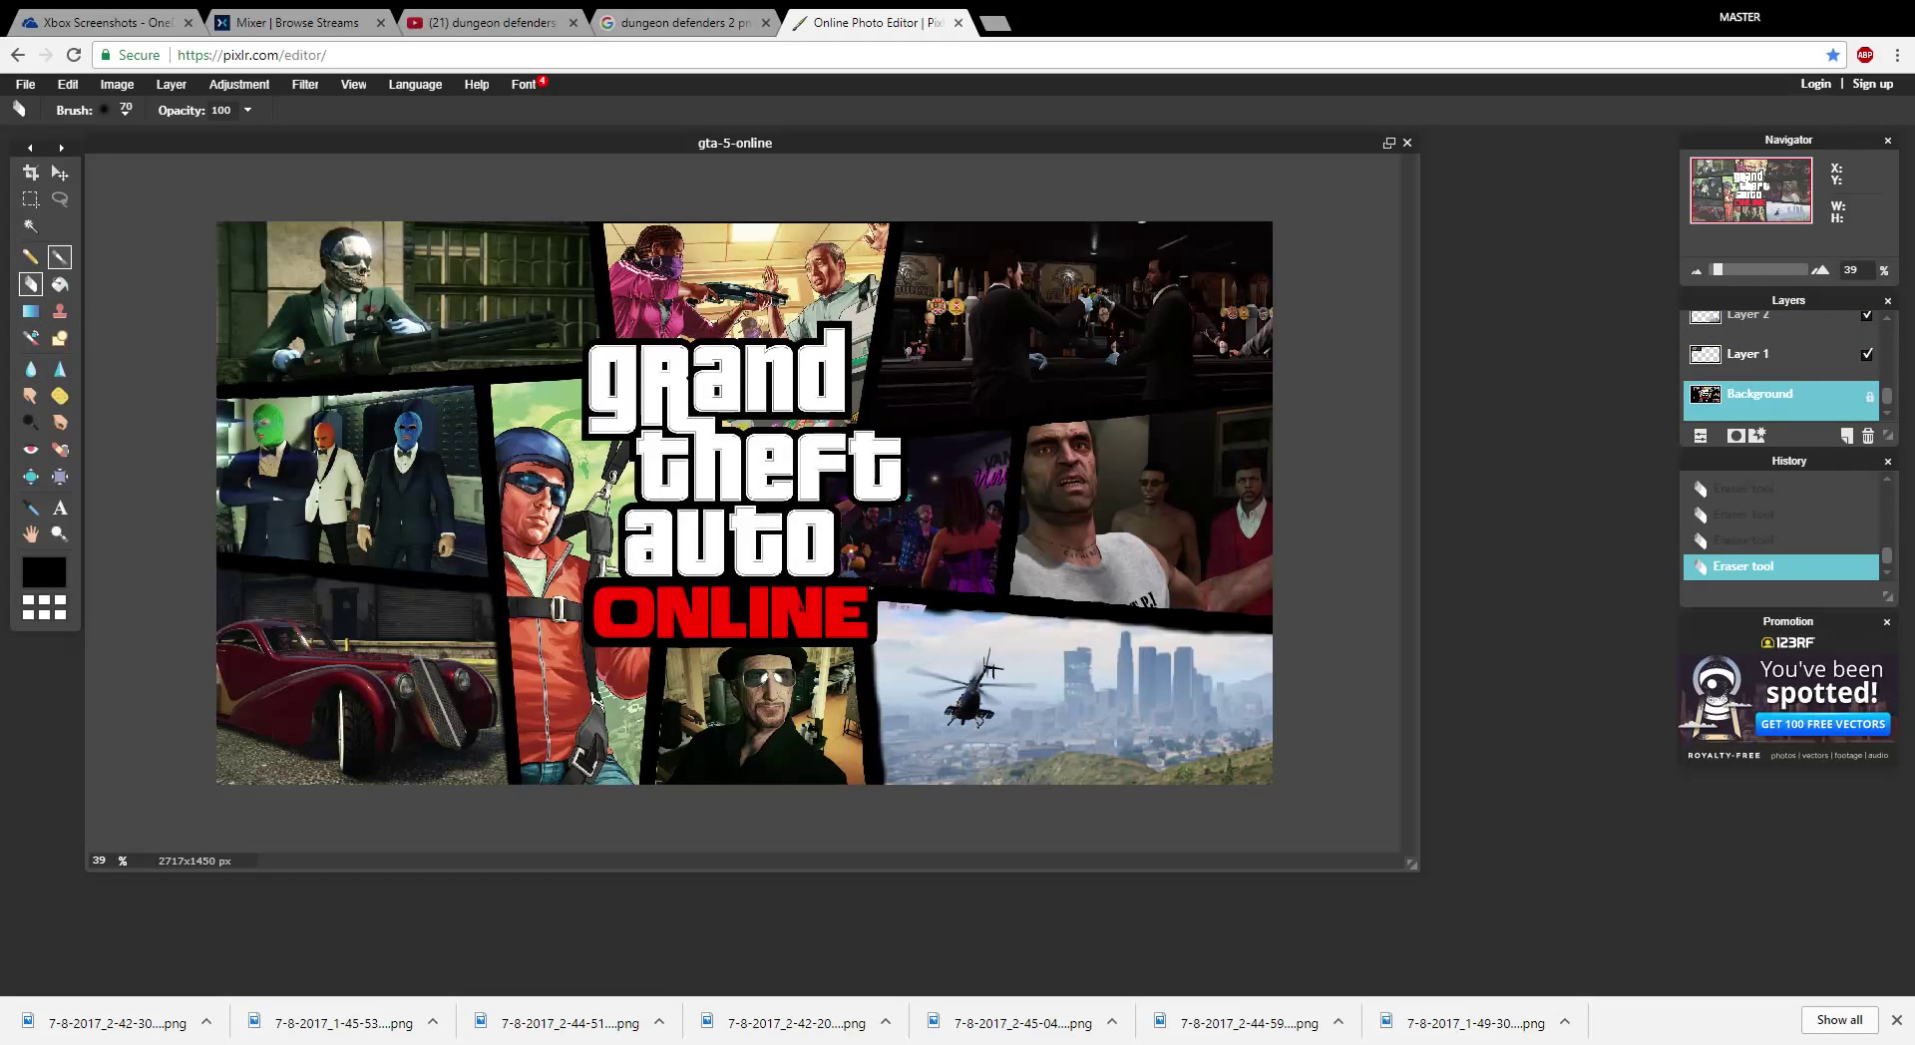
click(60, 257)
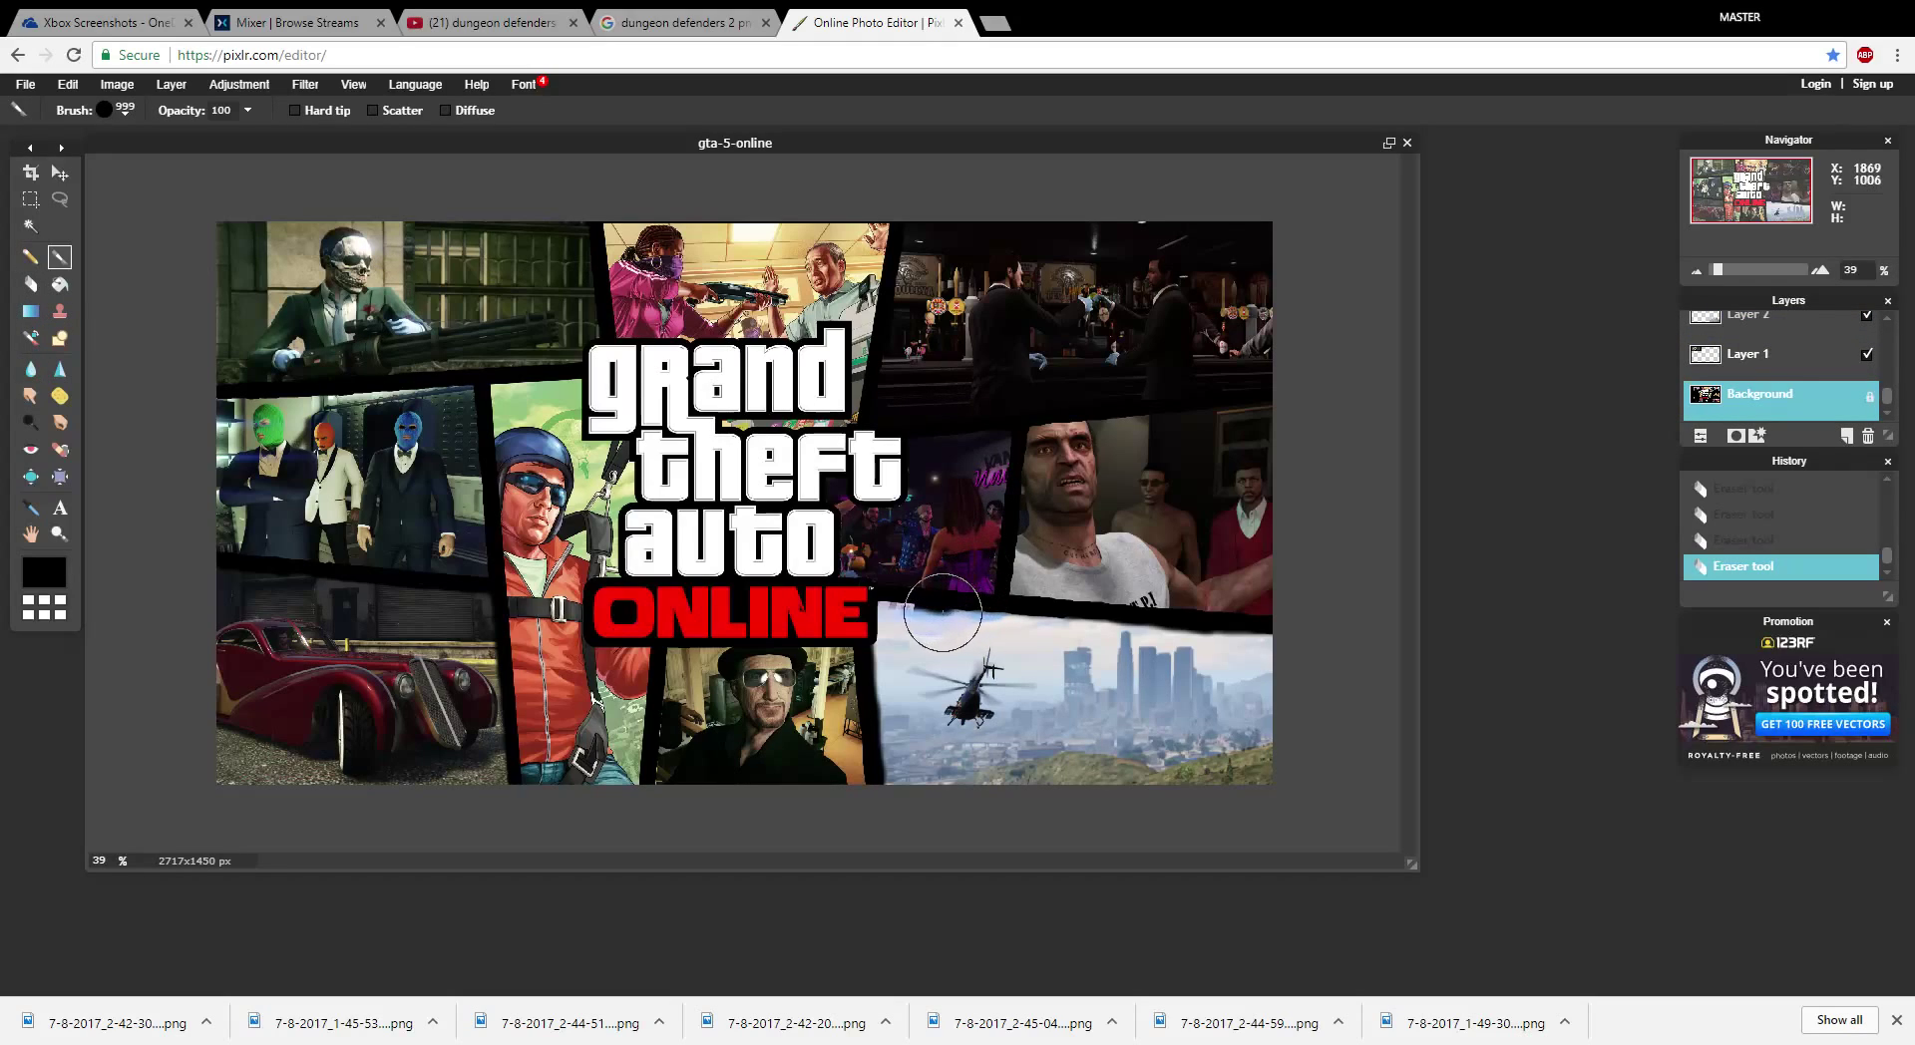
click(903, 599)
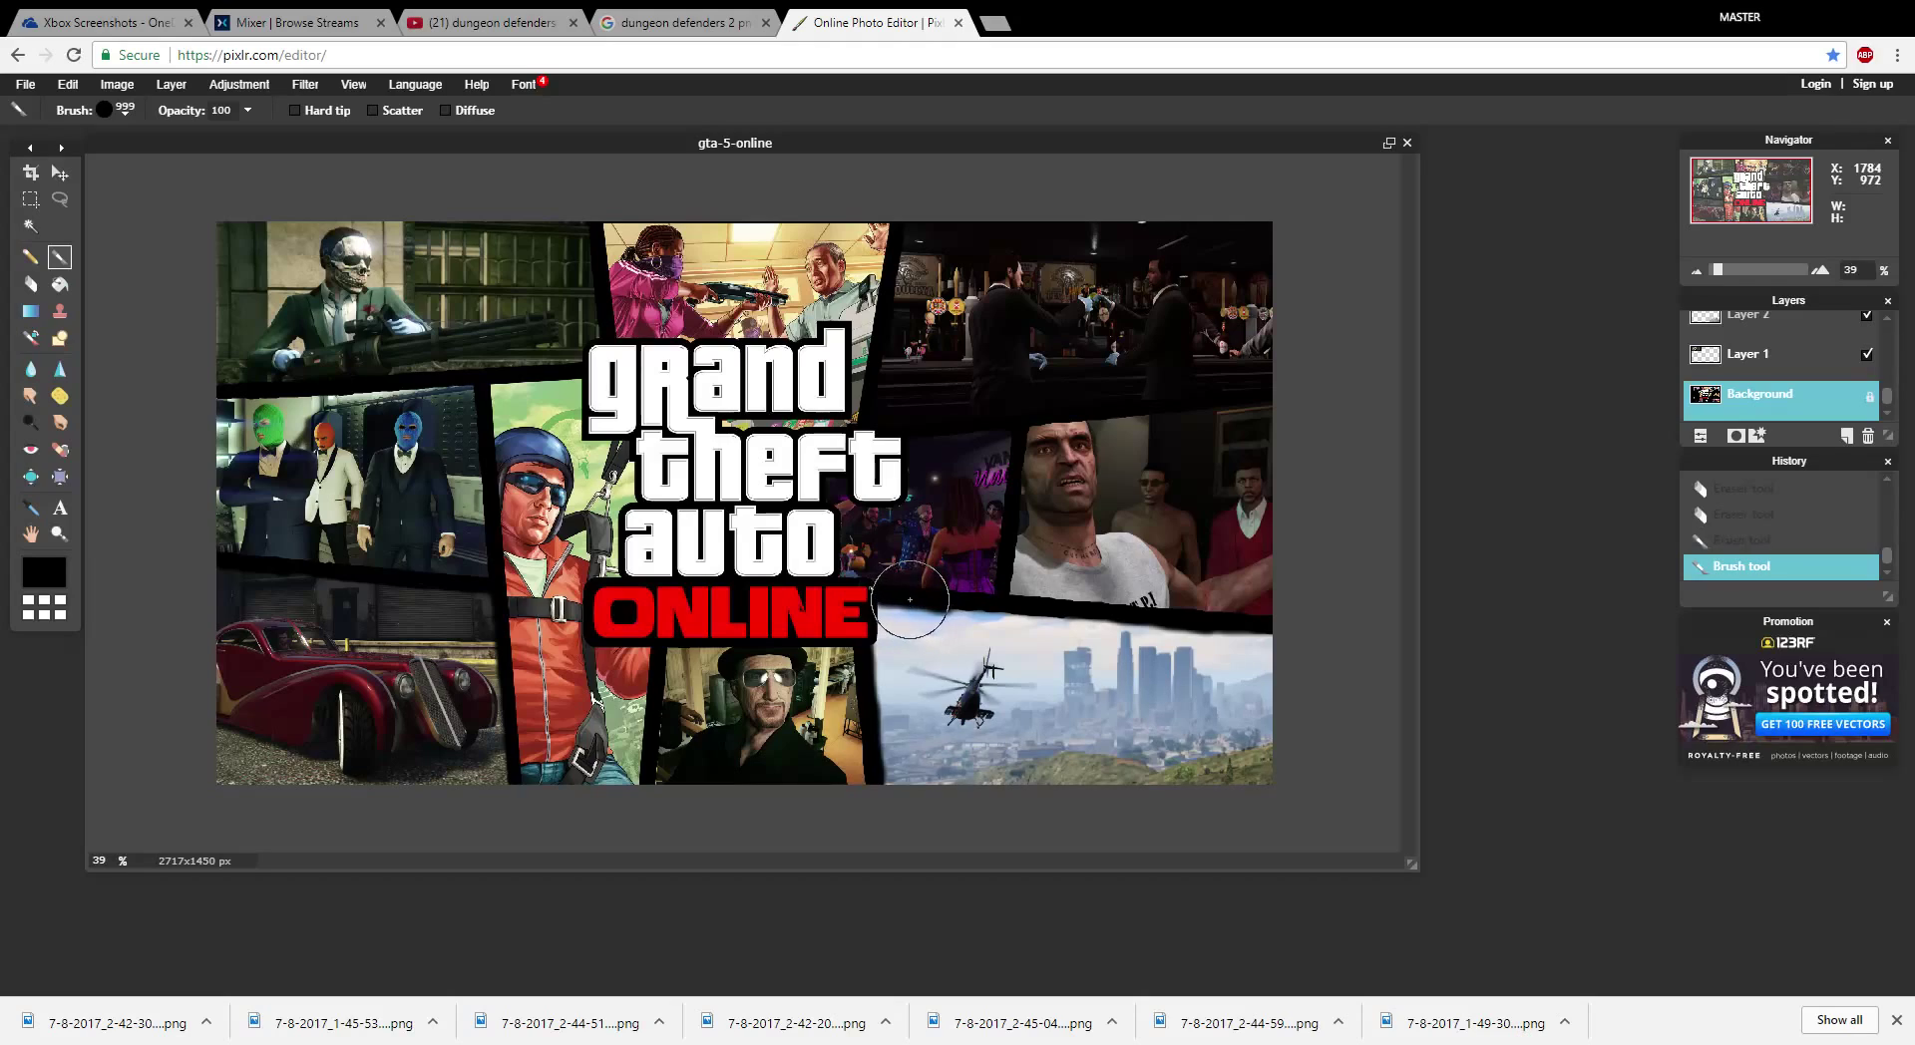
click(940, 629)
click(977, 625)
click(1032, 638)
- Undo the black brush dabs and the latest erasures around the skyline panel's upper corner
key(ctrl+z)
key(ctrl+z)
key(ctrl+z)
key(ctrl+z)
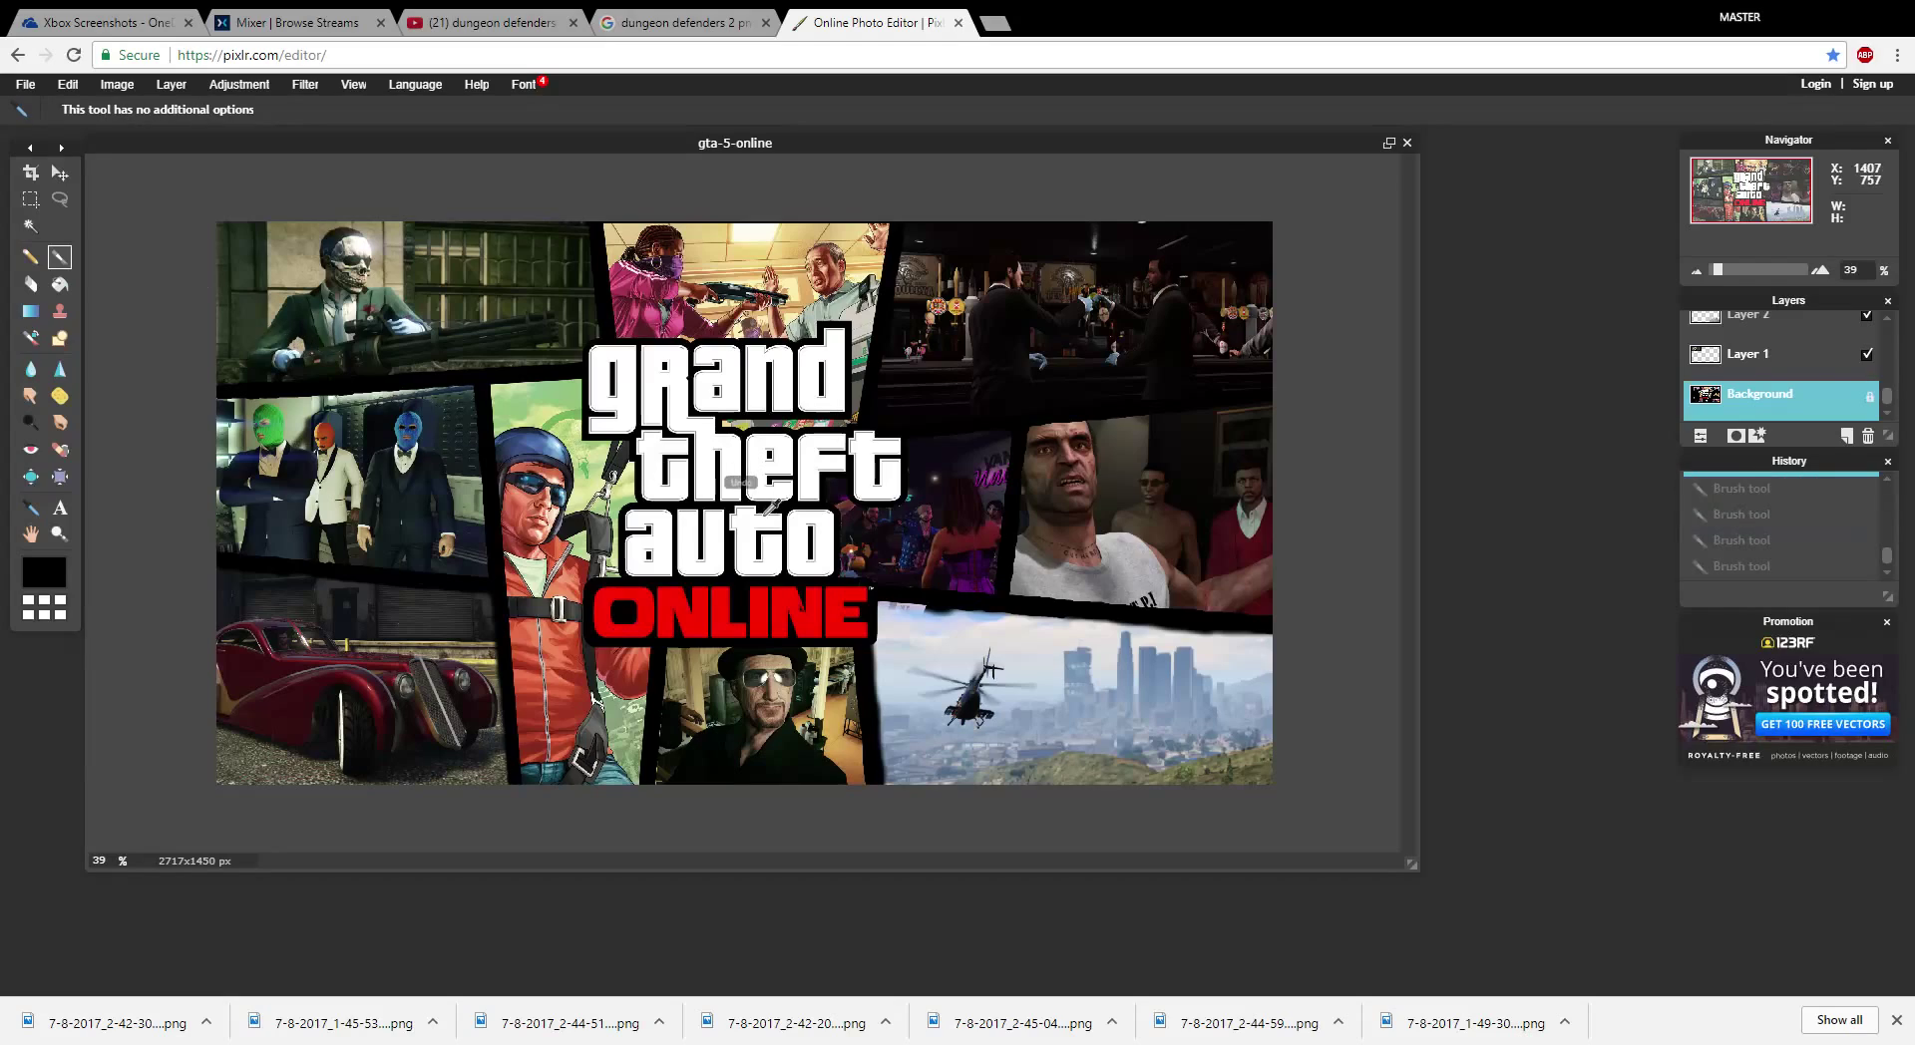
key(ctrl+z)
key(ctrl+z)
key(ctrl+z)
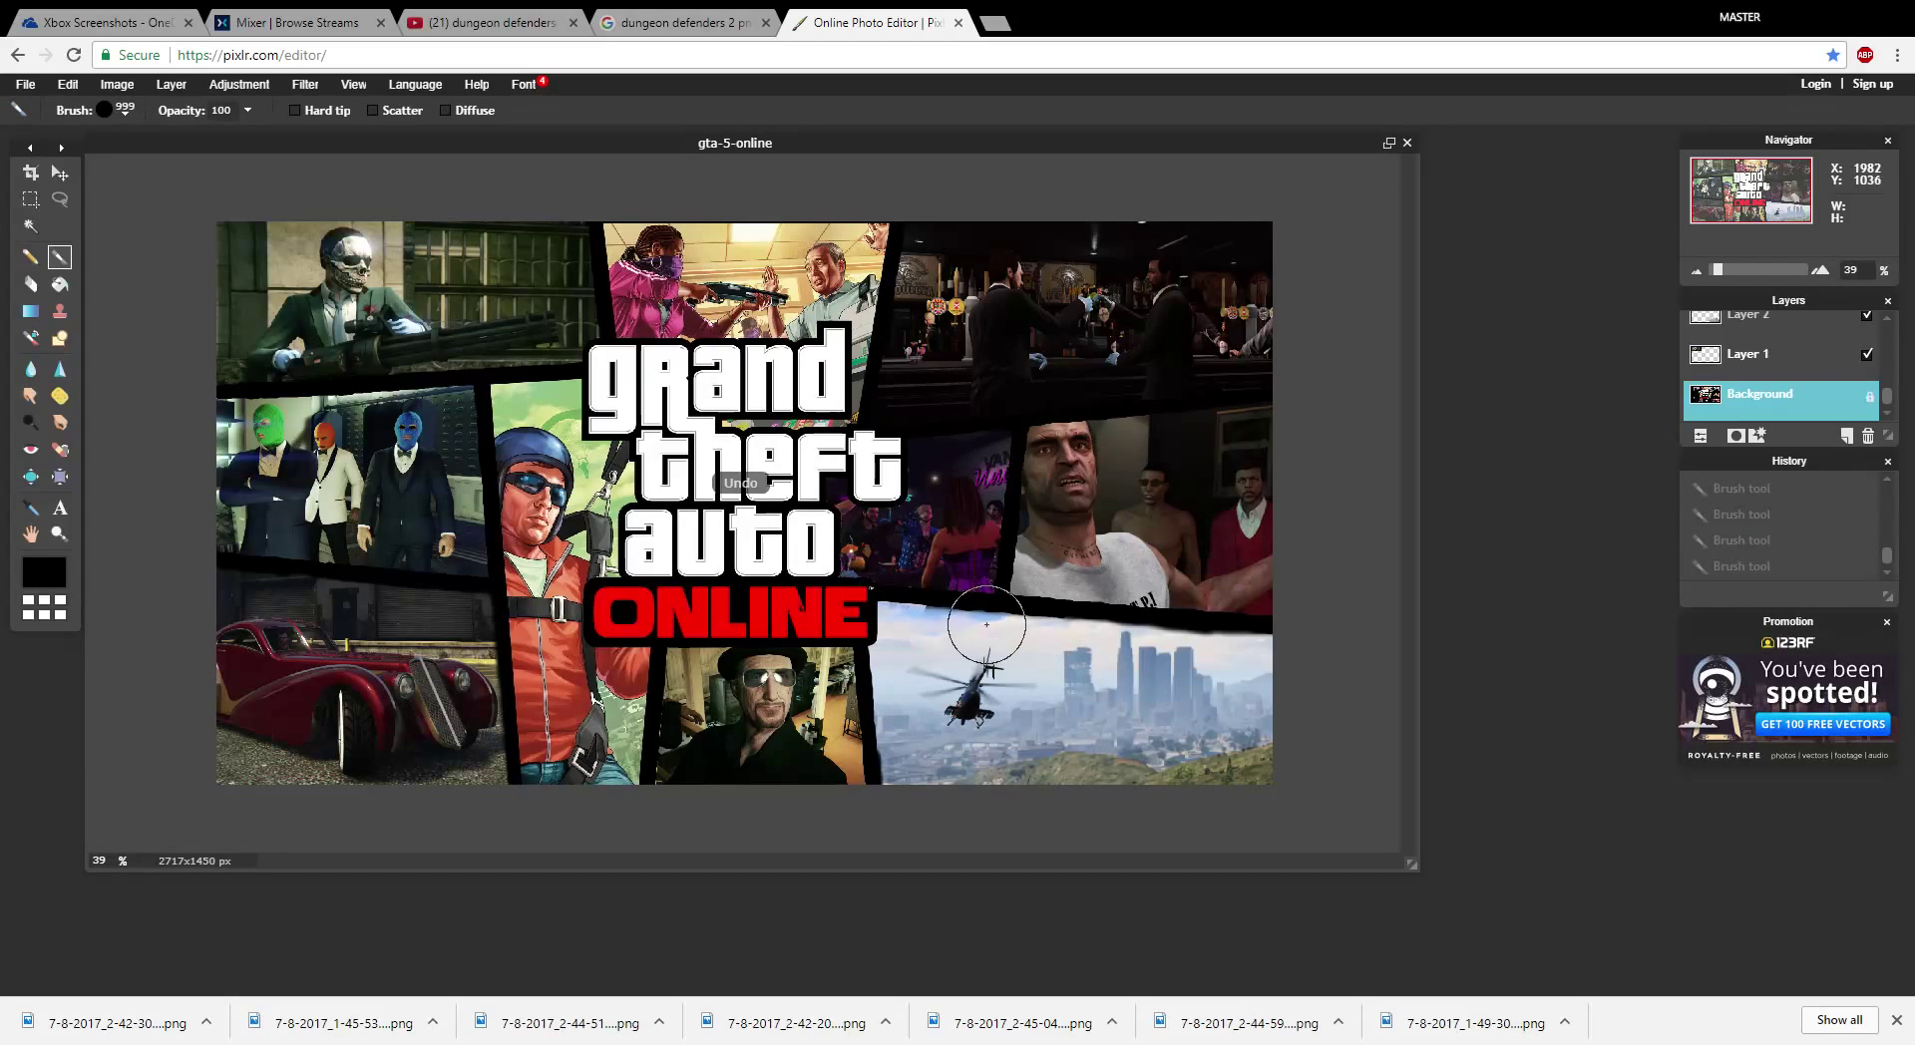
- Paint black dabs on the Background under the skyline panel's upper corner and its side beside the sunglasses portrait
click(914, 624)
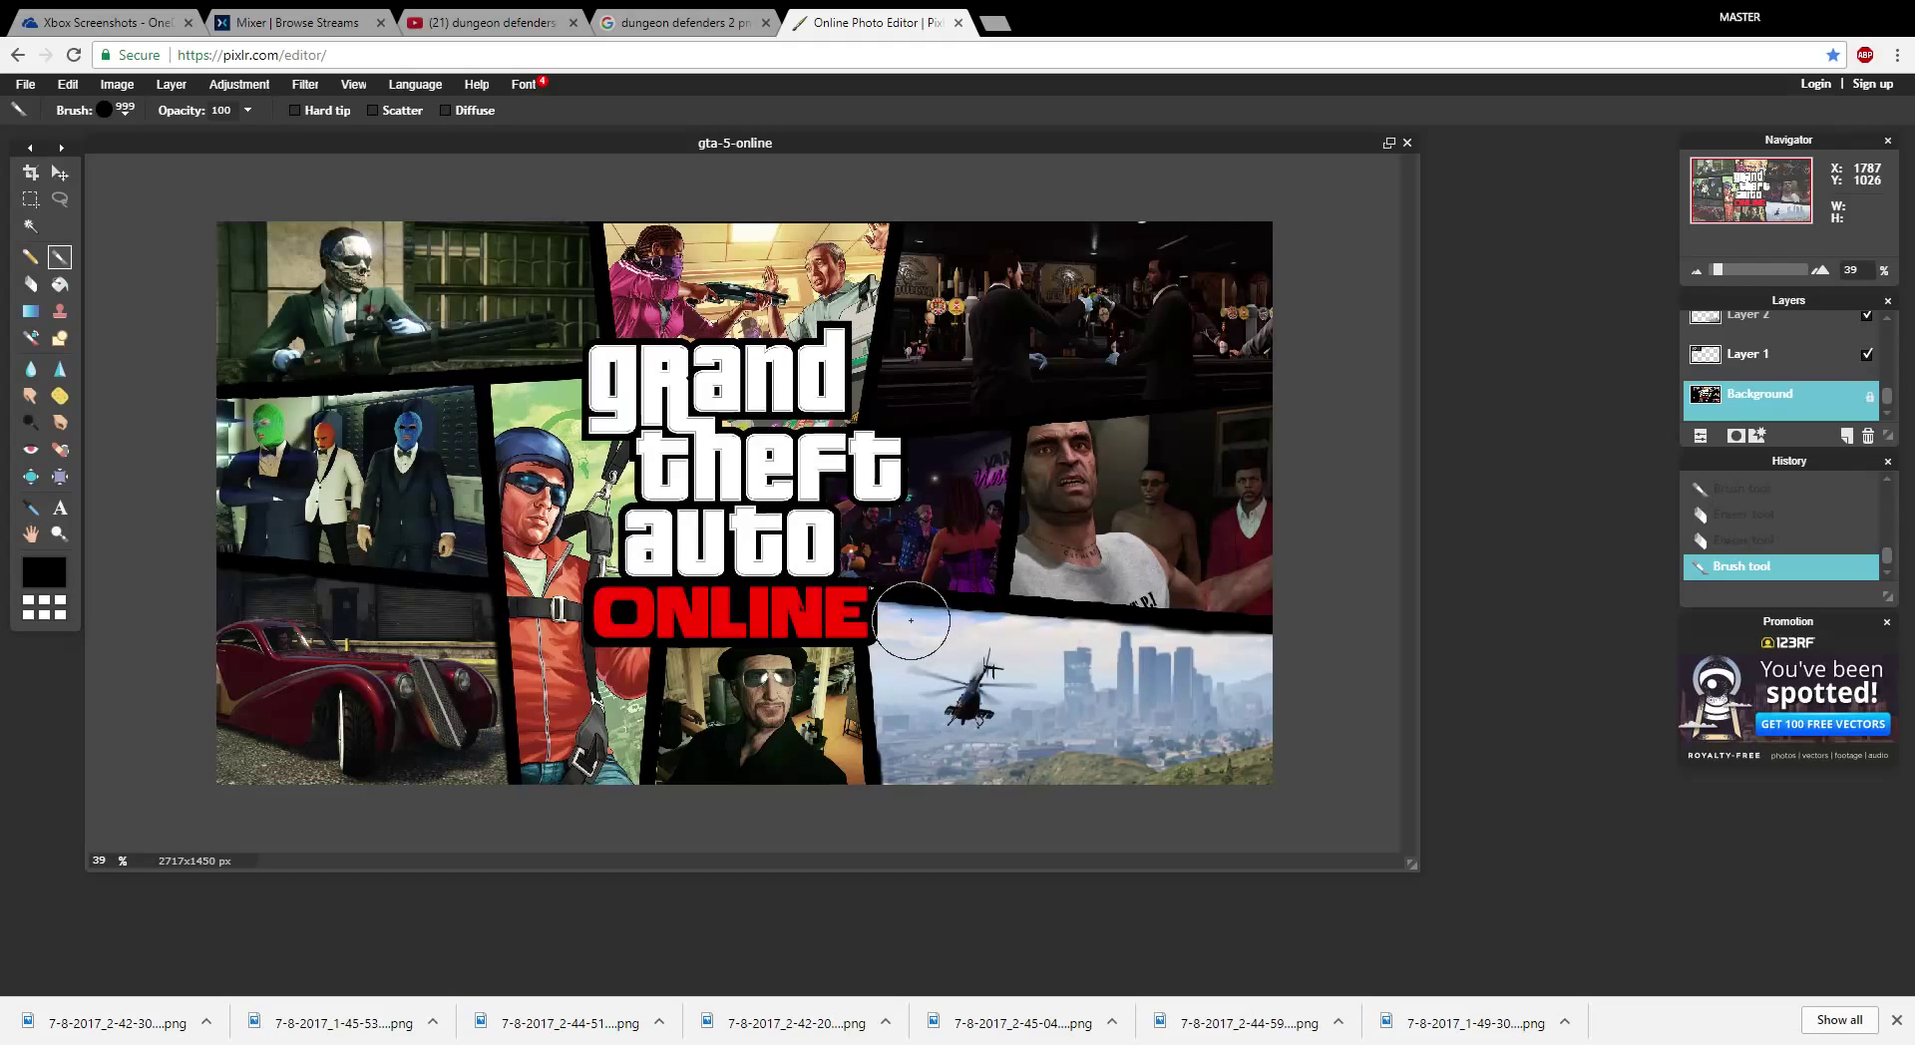
click(911, 621)
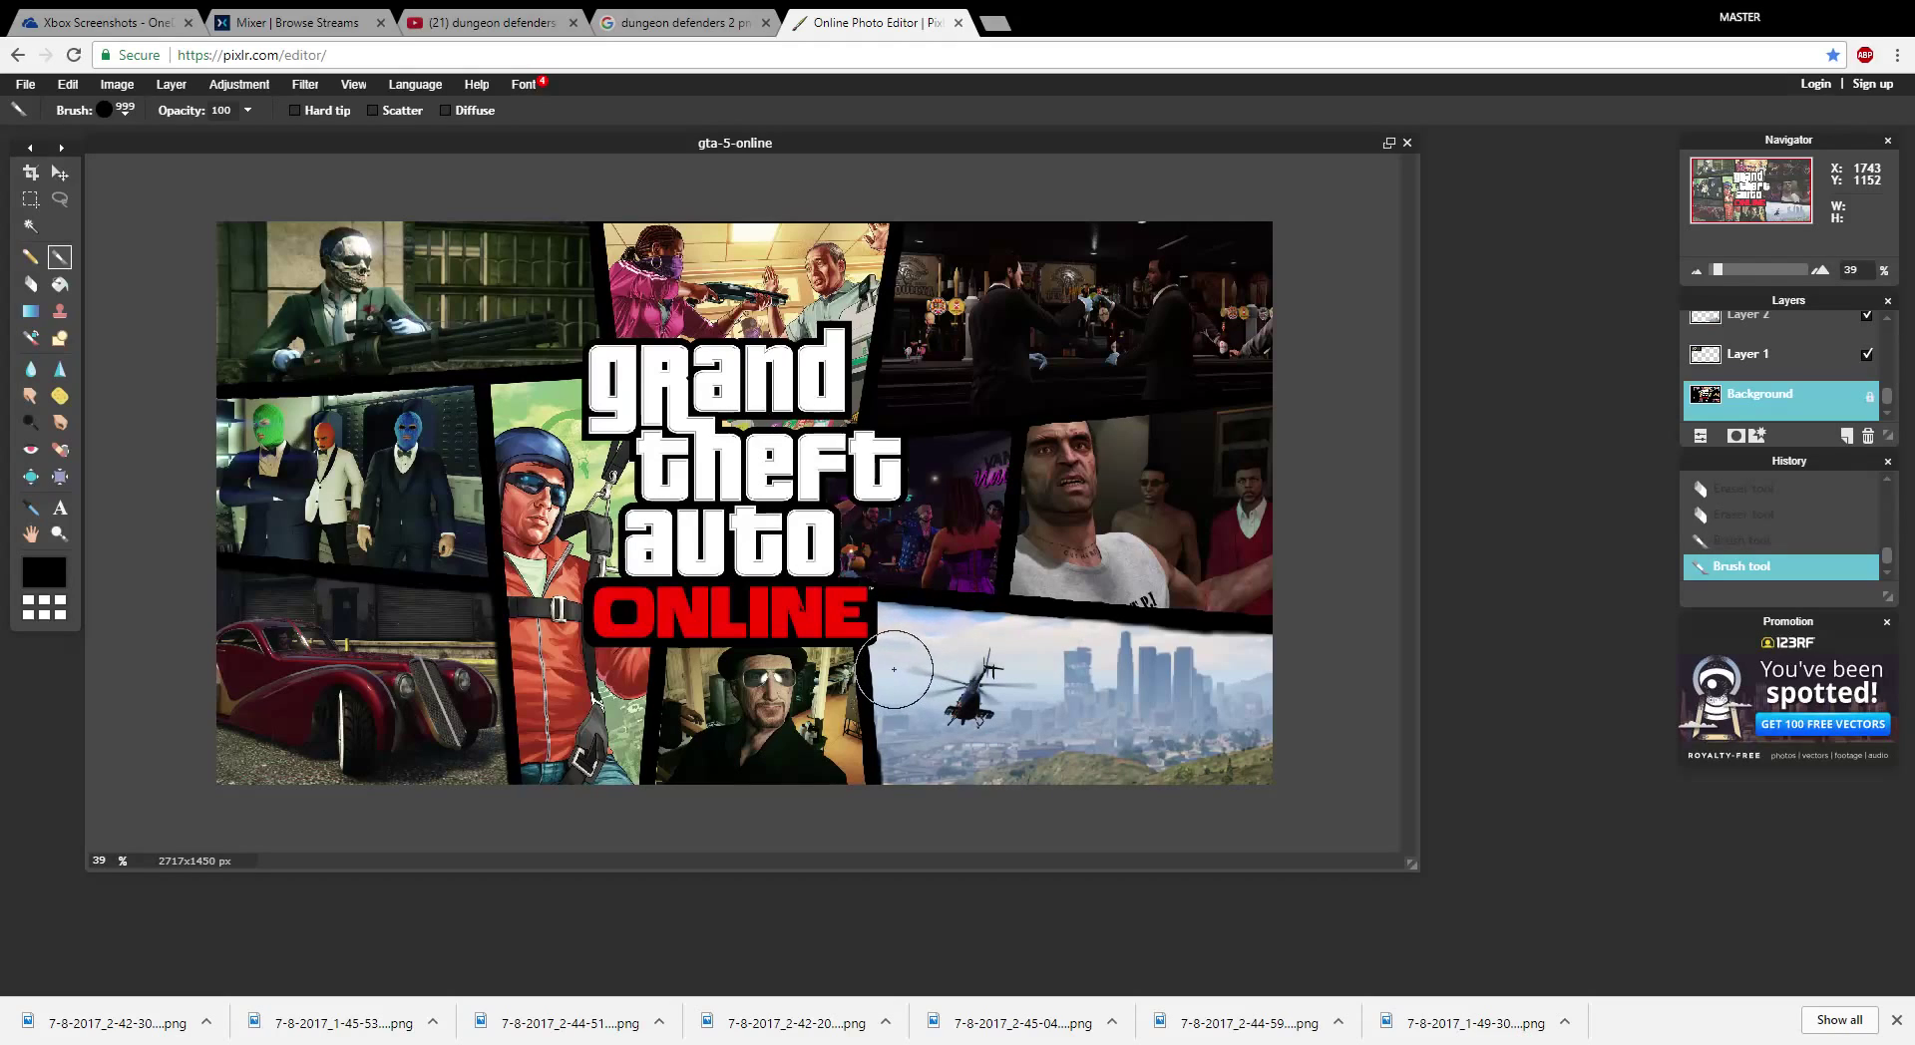
click(894, 669)
- Erase Layer 2 along the skyline panel's side edge beside the sunglasses portrait
click(1776, 323)
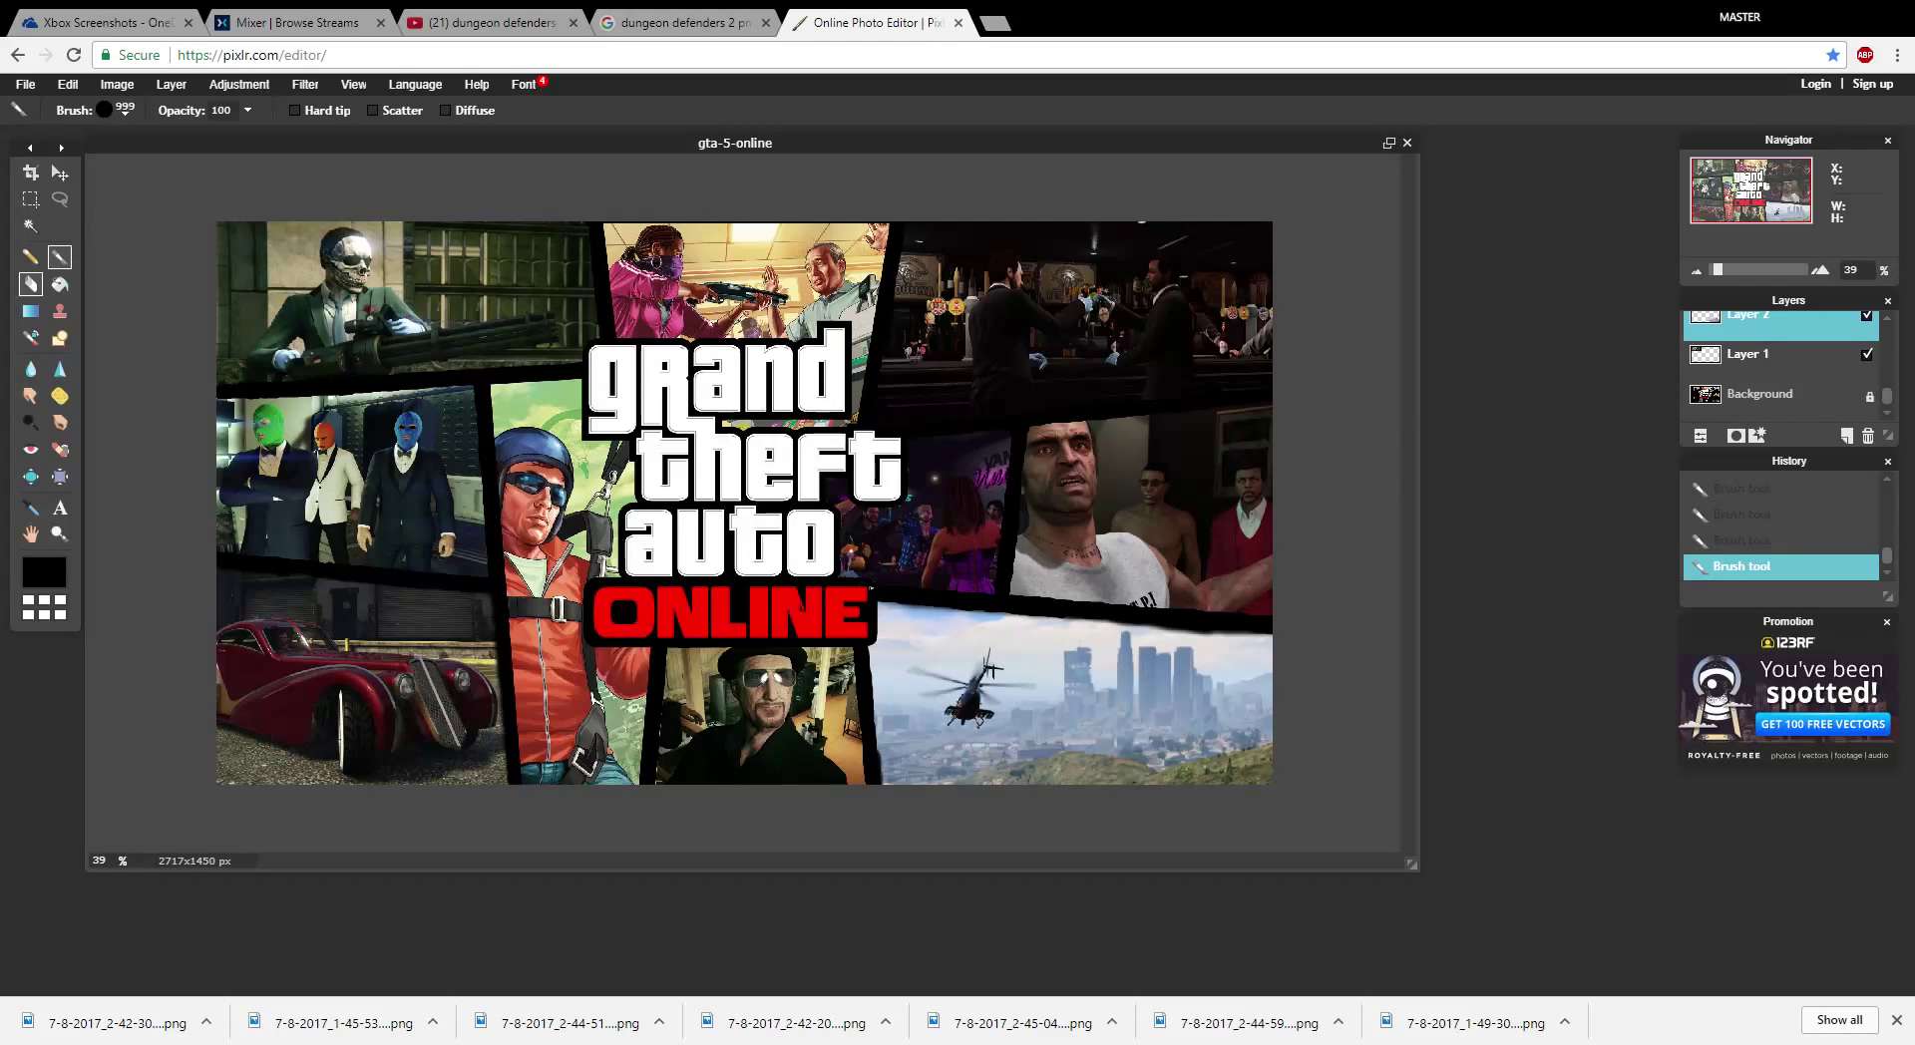
click(30, 283)
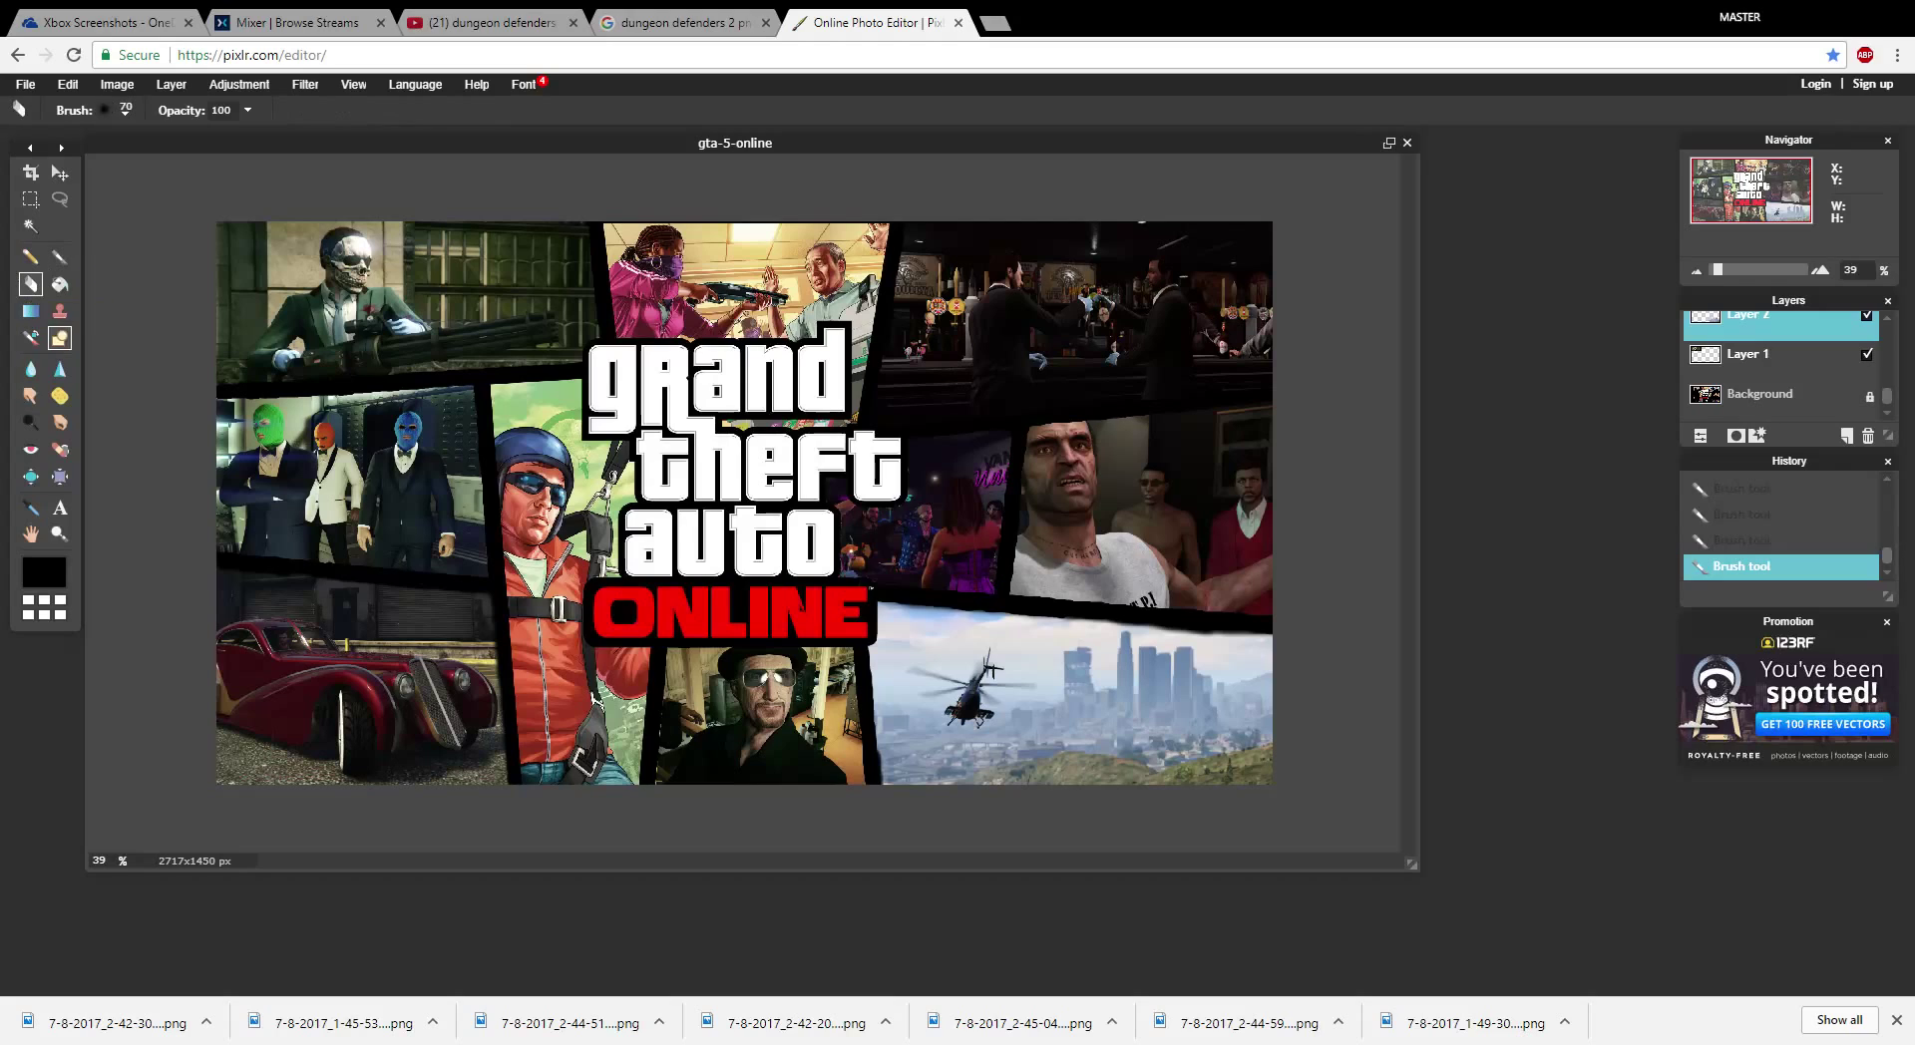
scroll(1097, 688, up, 3)
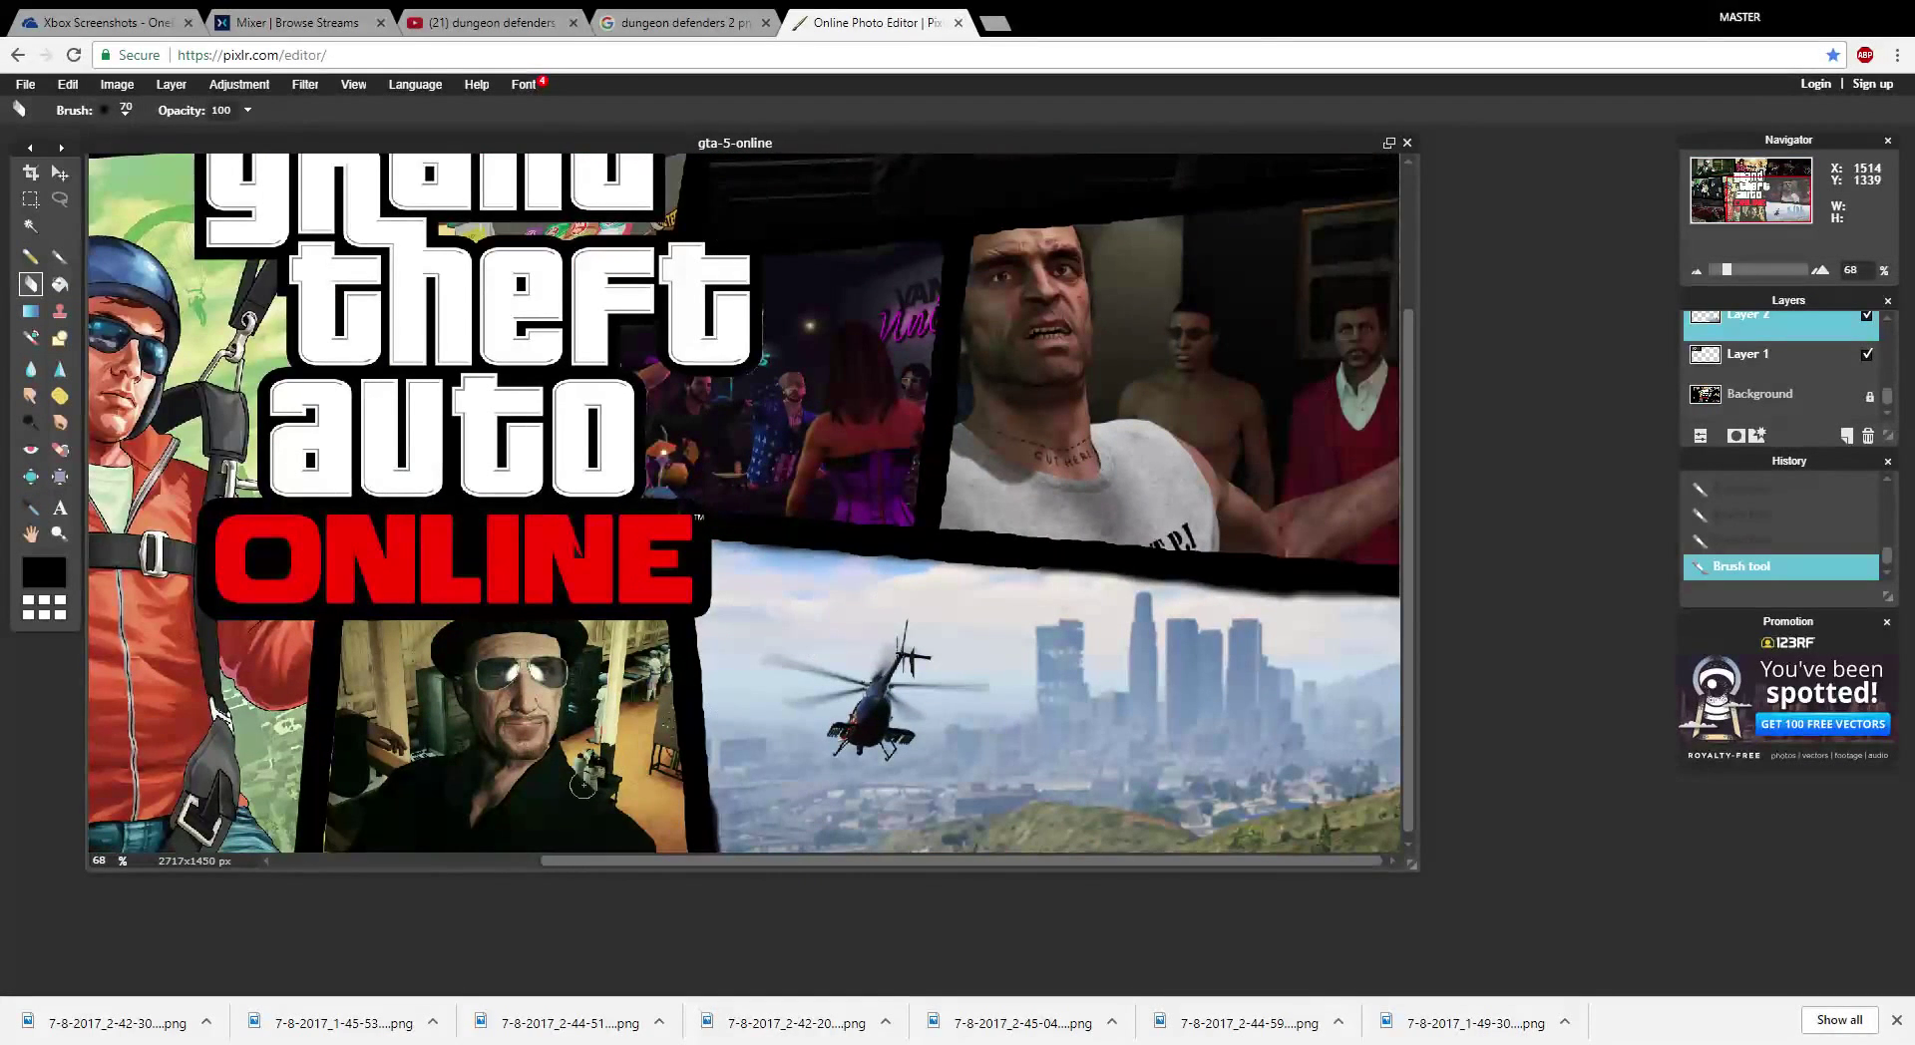
mouse_move(701, 832)
mouse_down()
mouse_move(681, 620)
mouse_move(700, 660)
mouse_up()
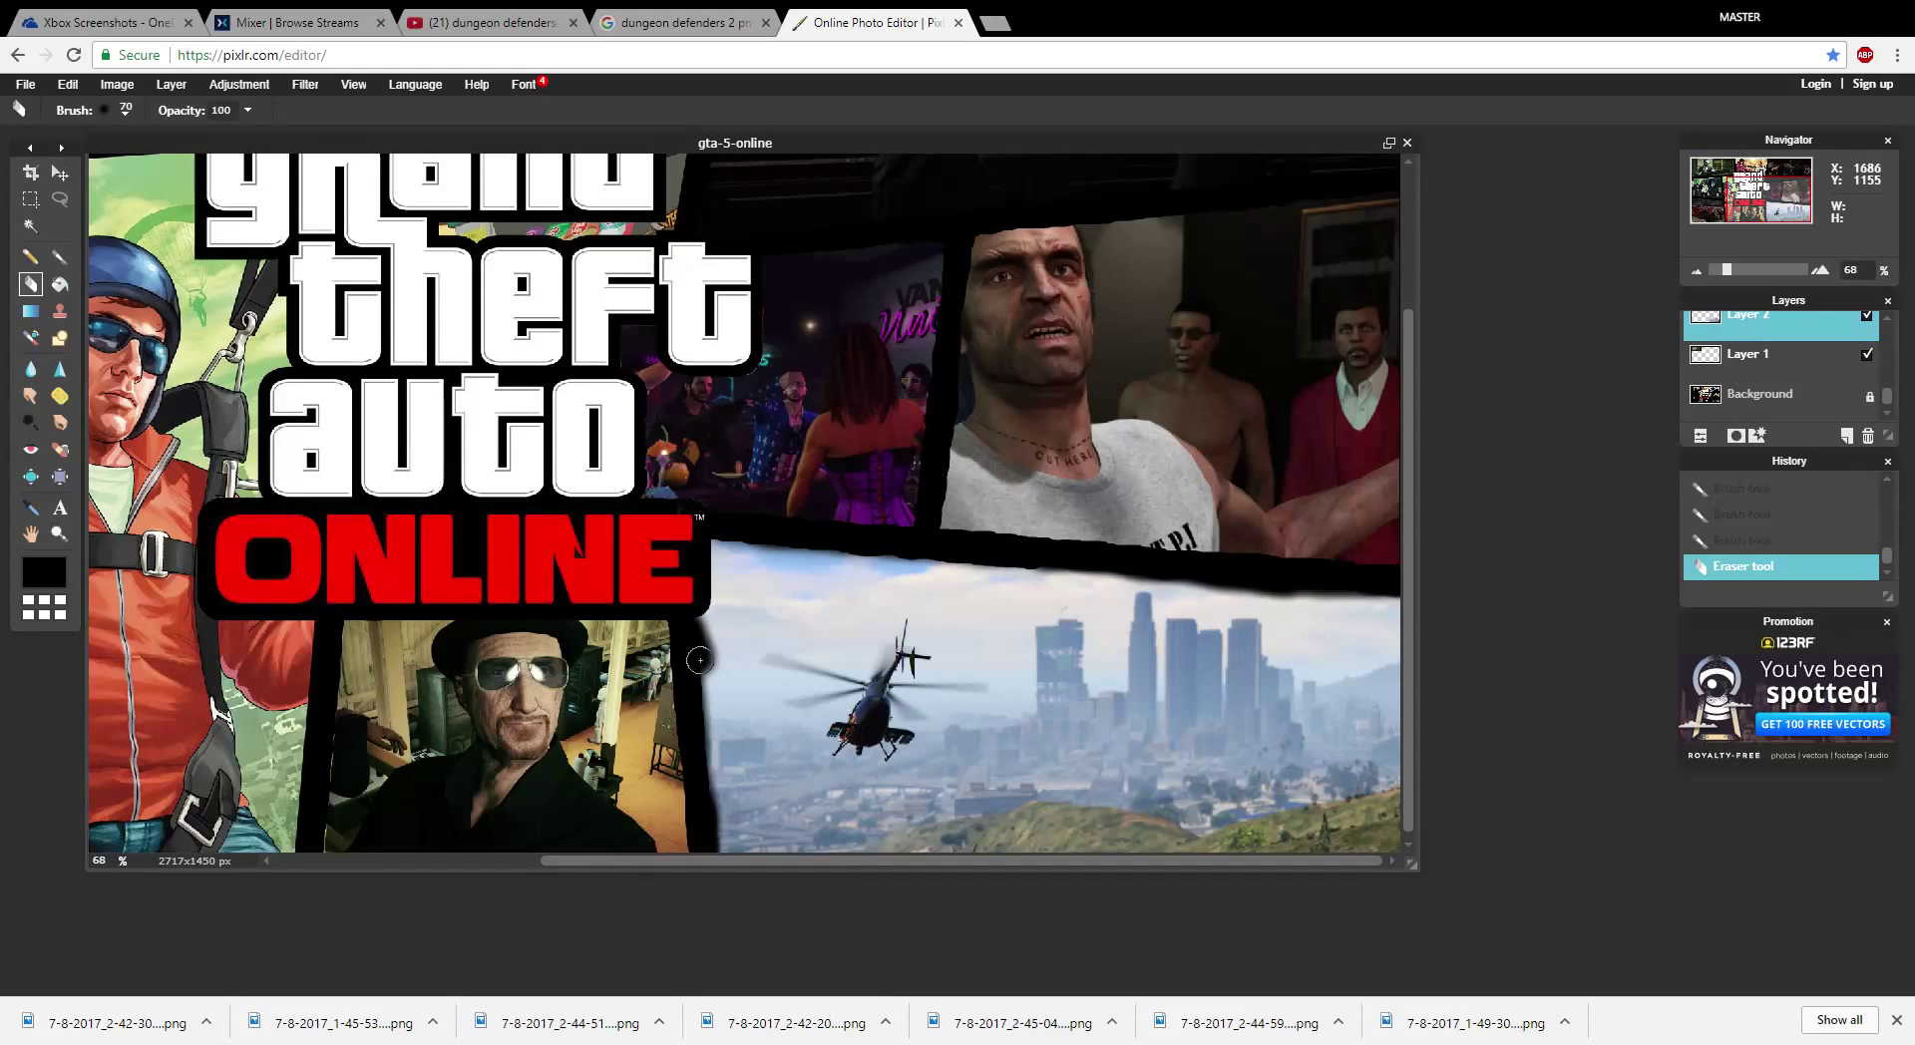
- Compare the border beside the sunglasses portrait with and without the last erasure, leaving the erasure applied
key(ctrl+z)
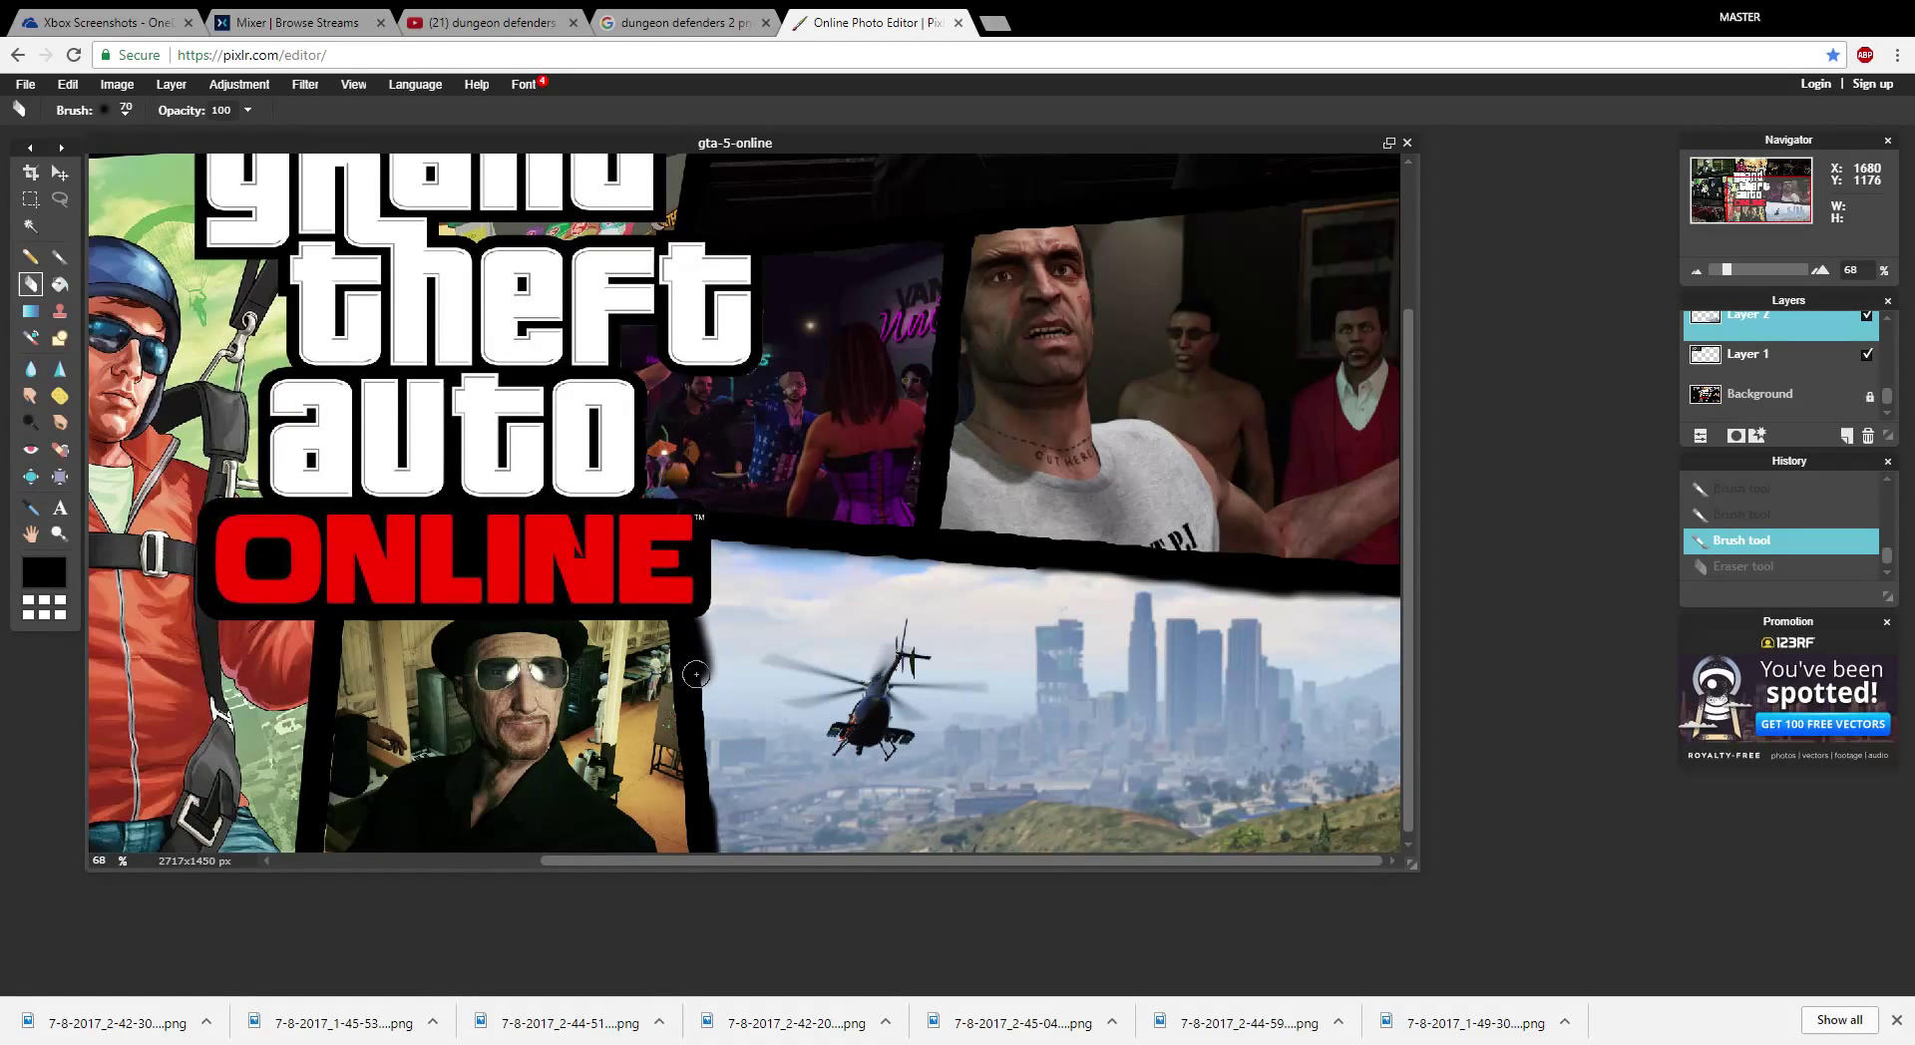
key(ctrl+y)
key(ctrl+z)
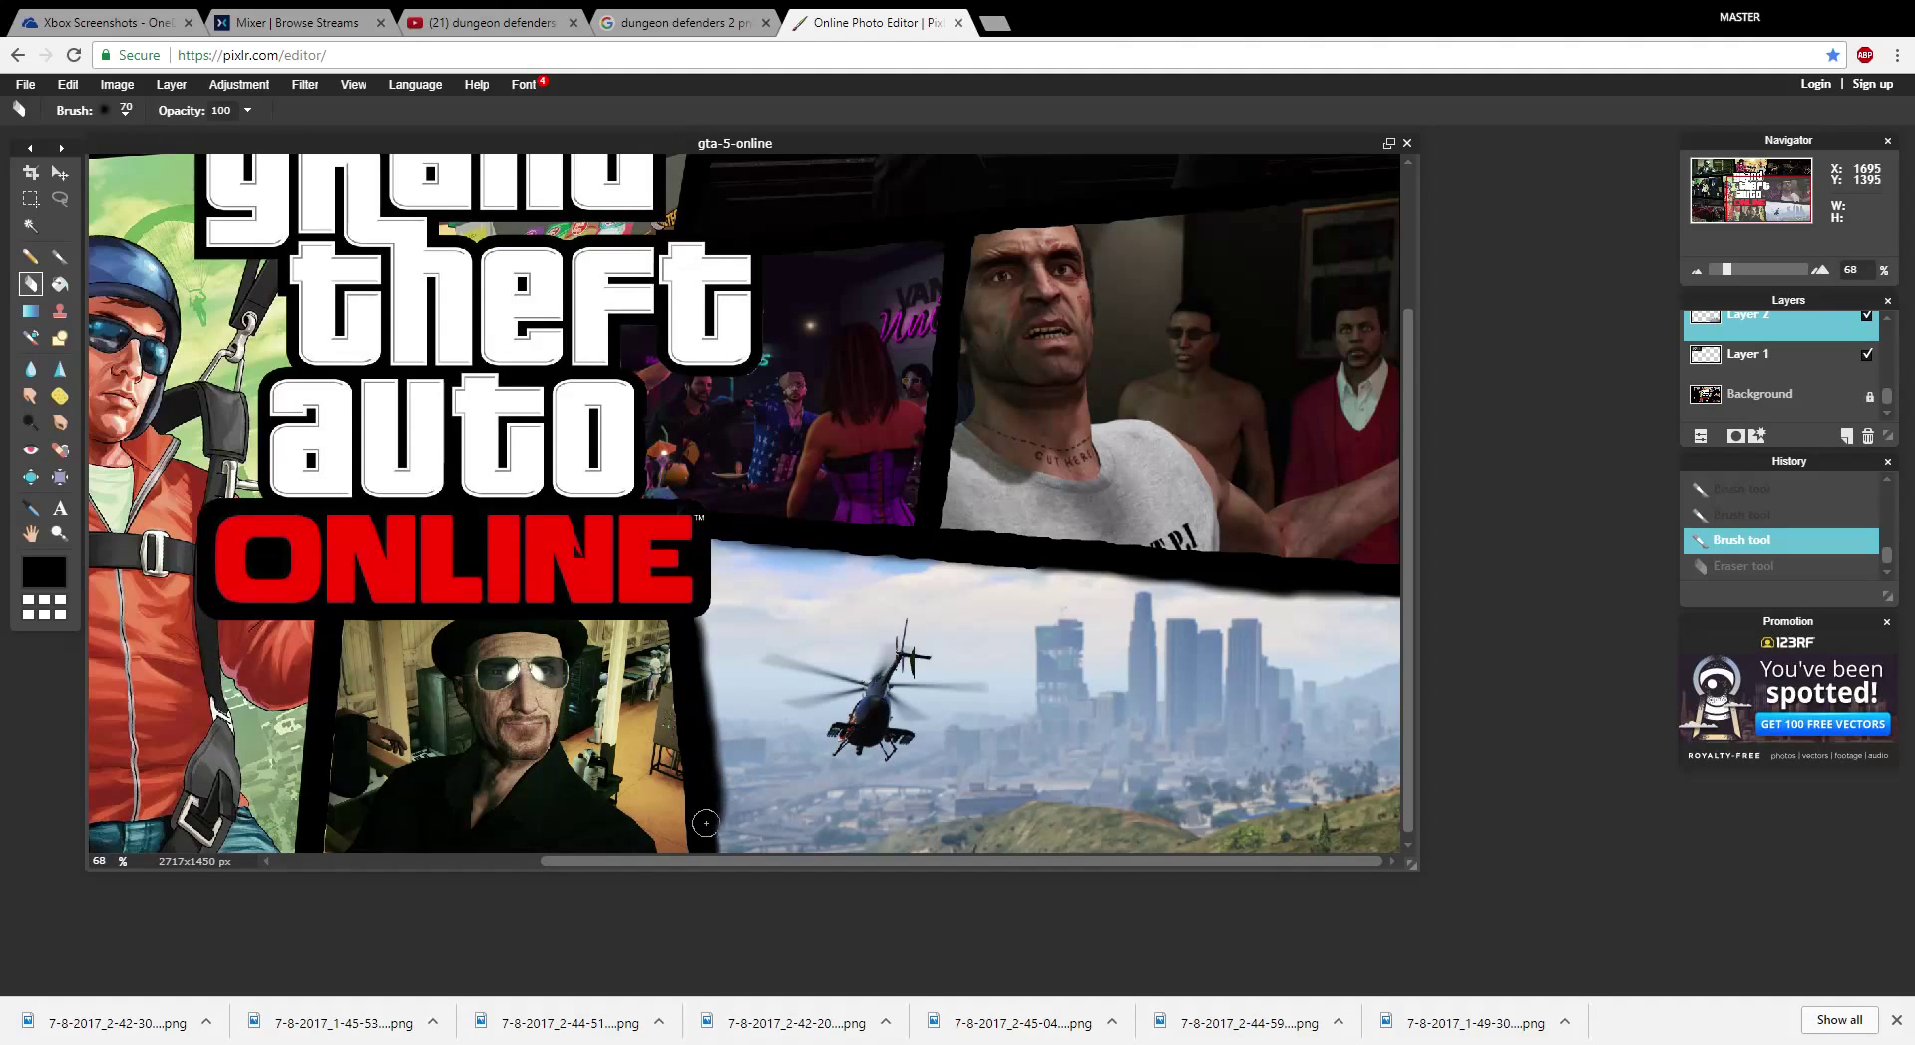
key(ctrl+y)
key(ctrl+z)
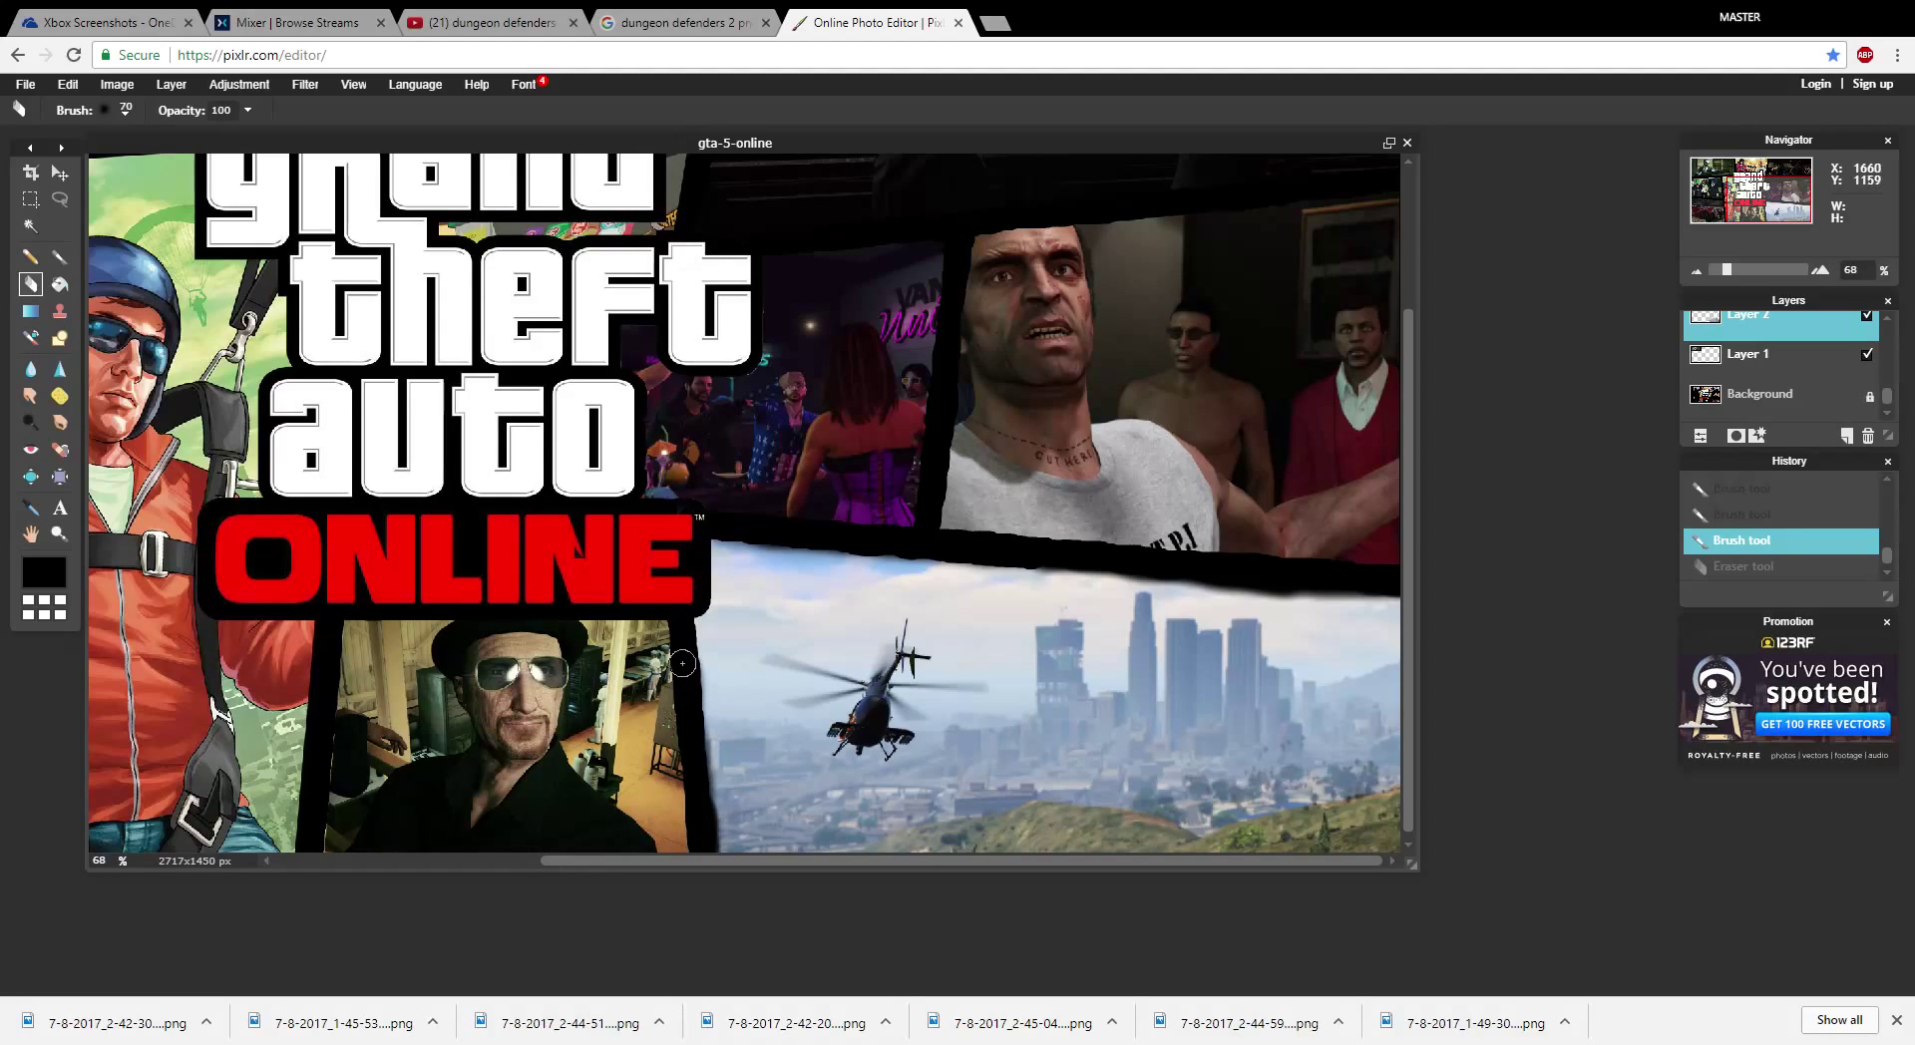
key(ctrl+y)
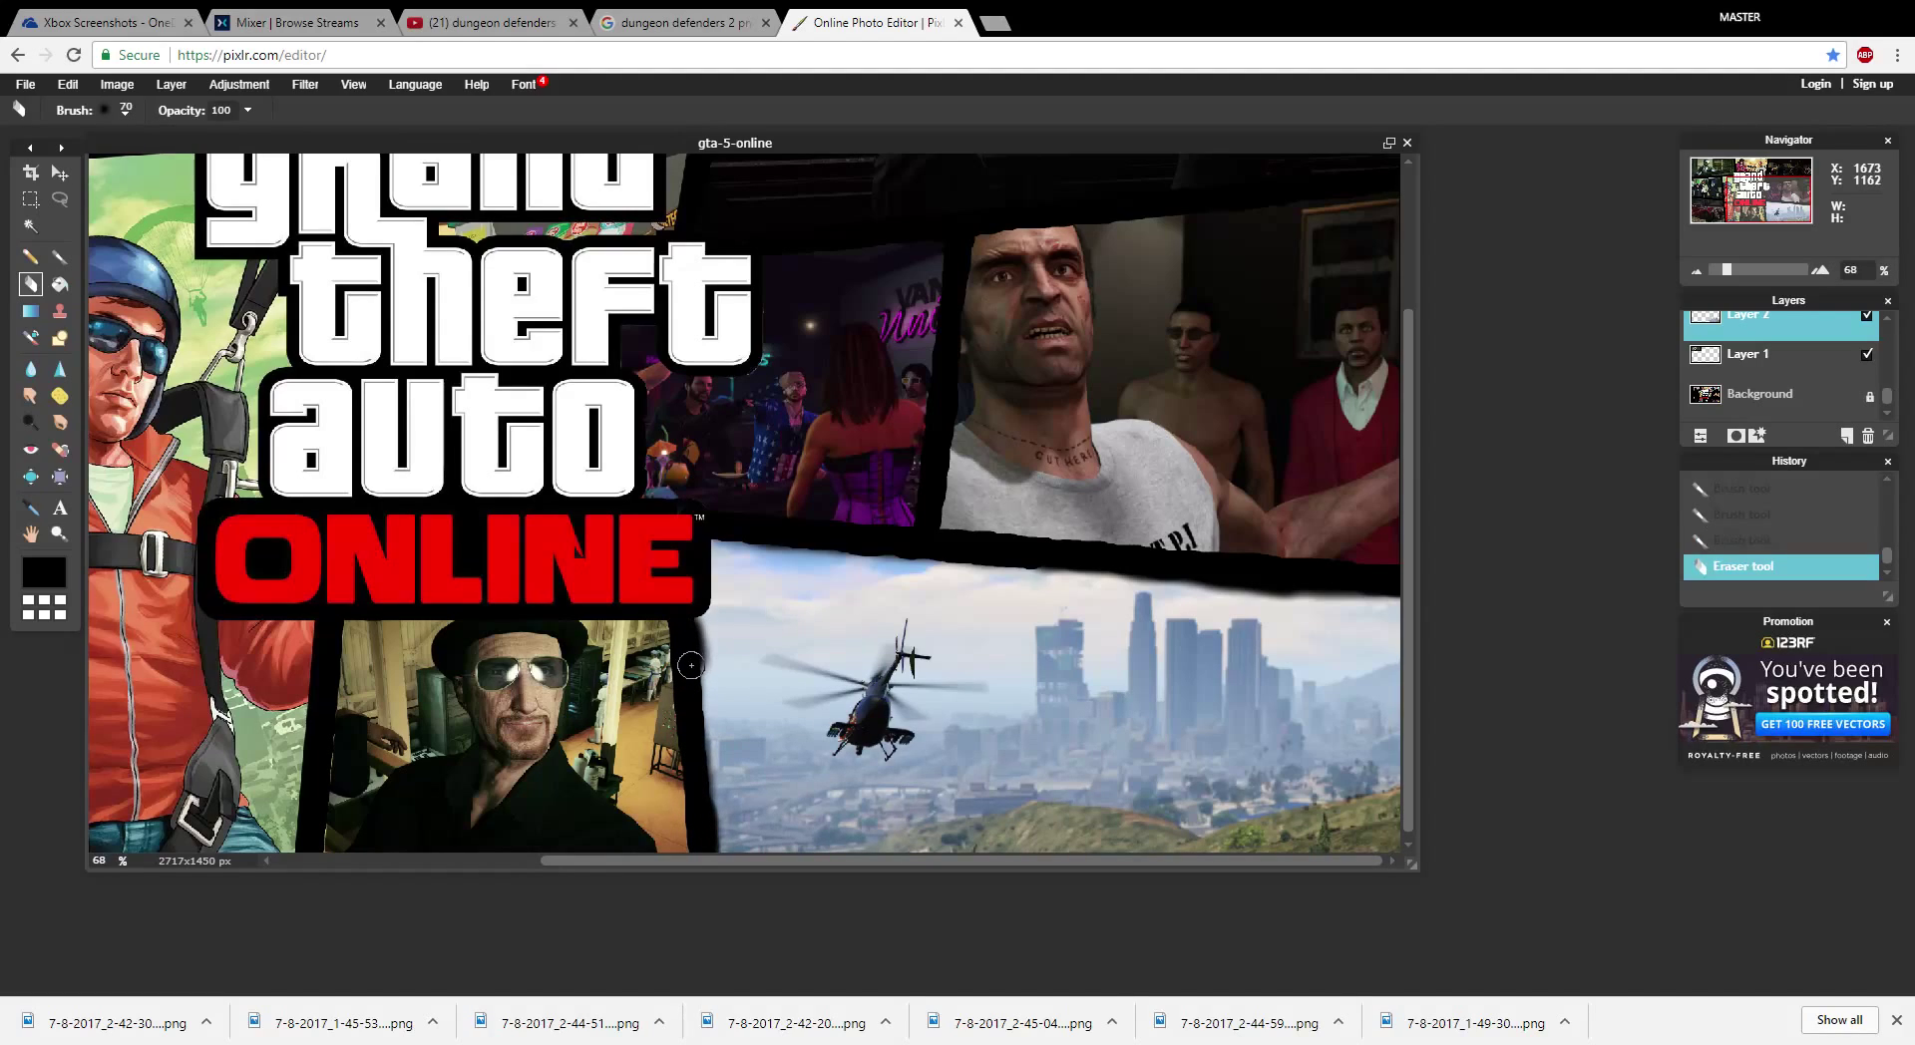
key(ctrl+z)
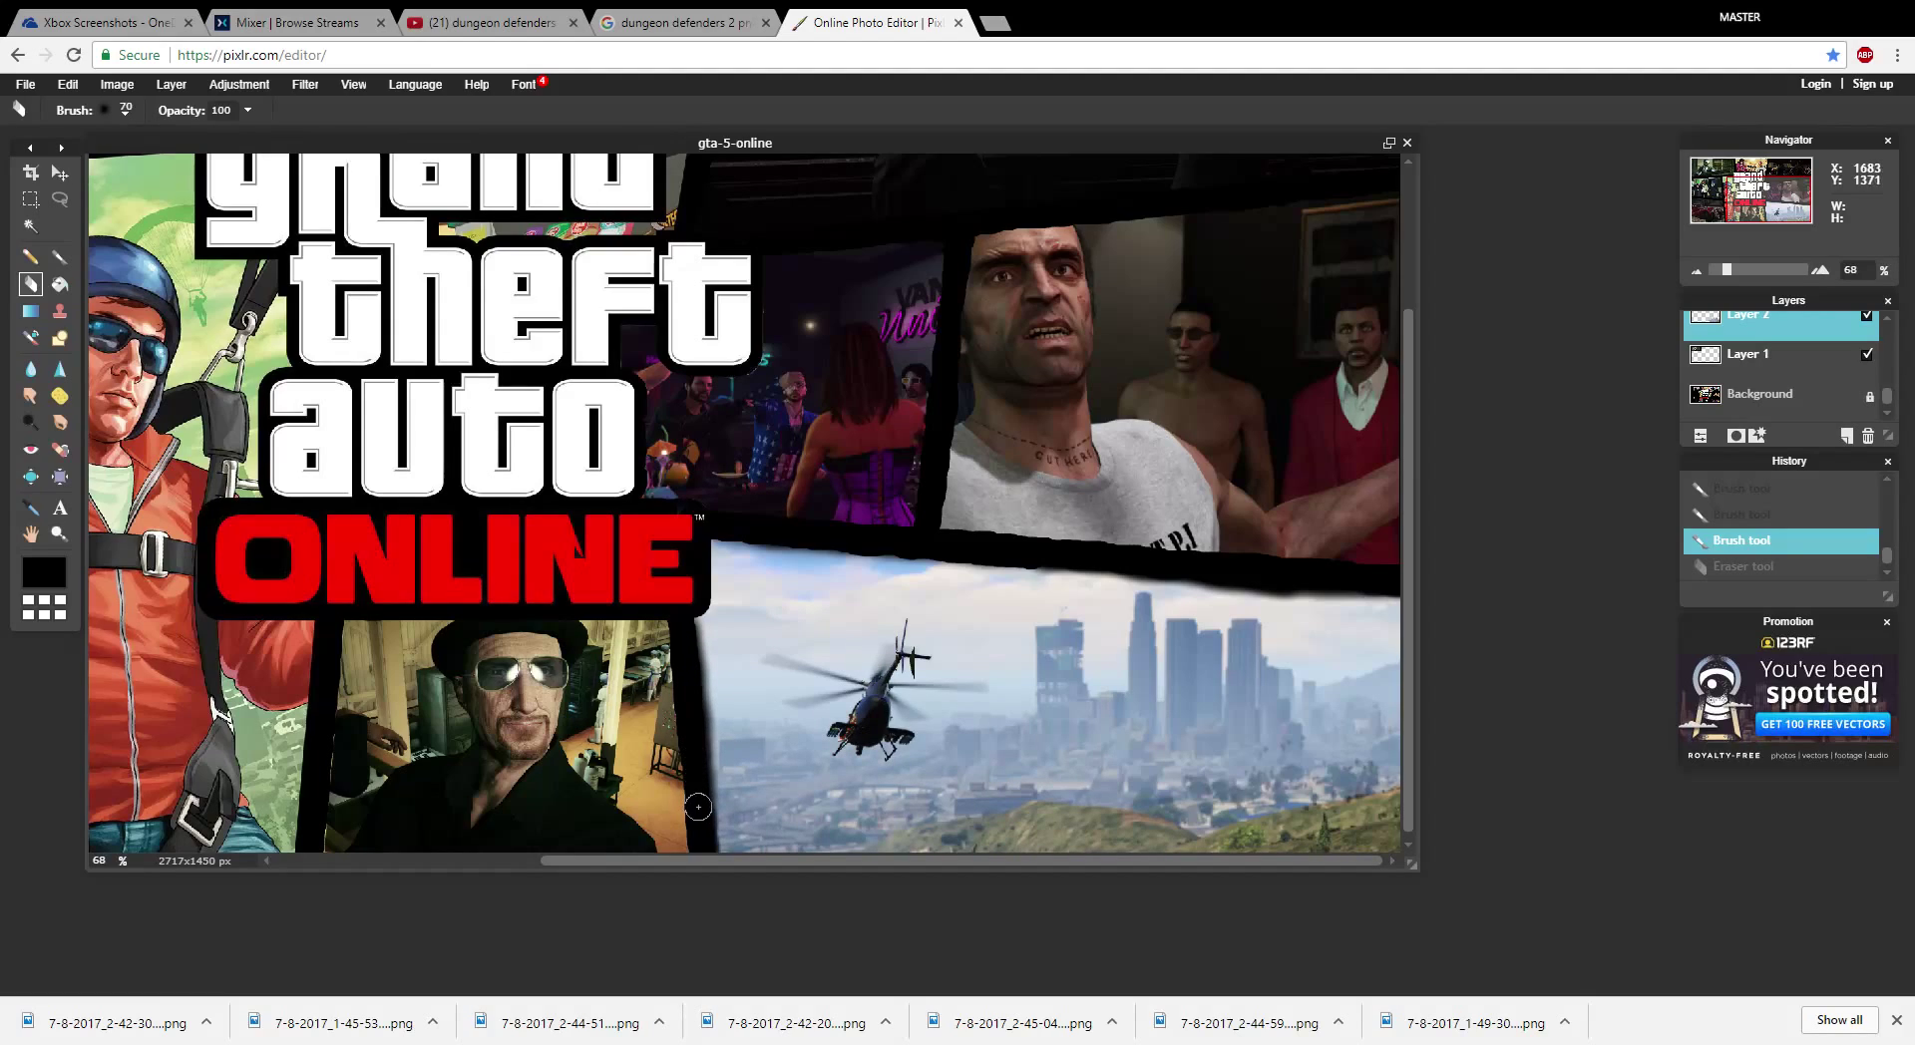
key(ctrl+y)
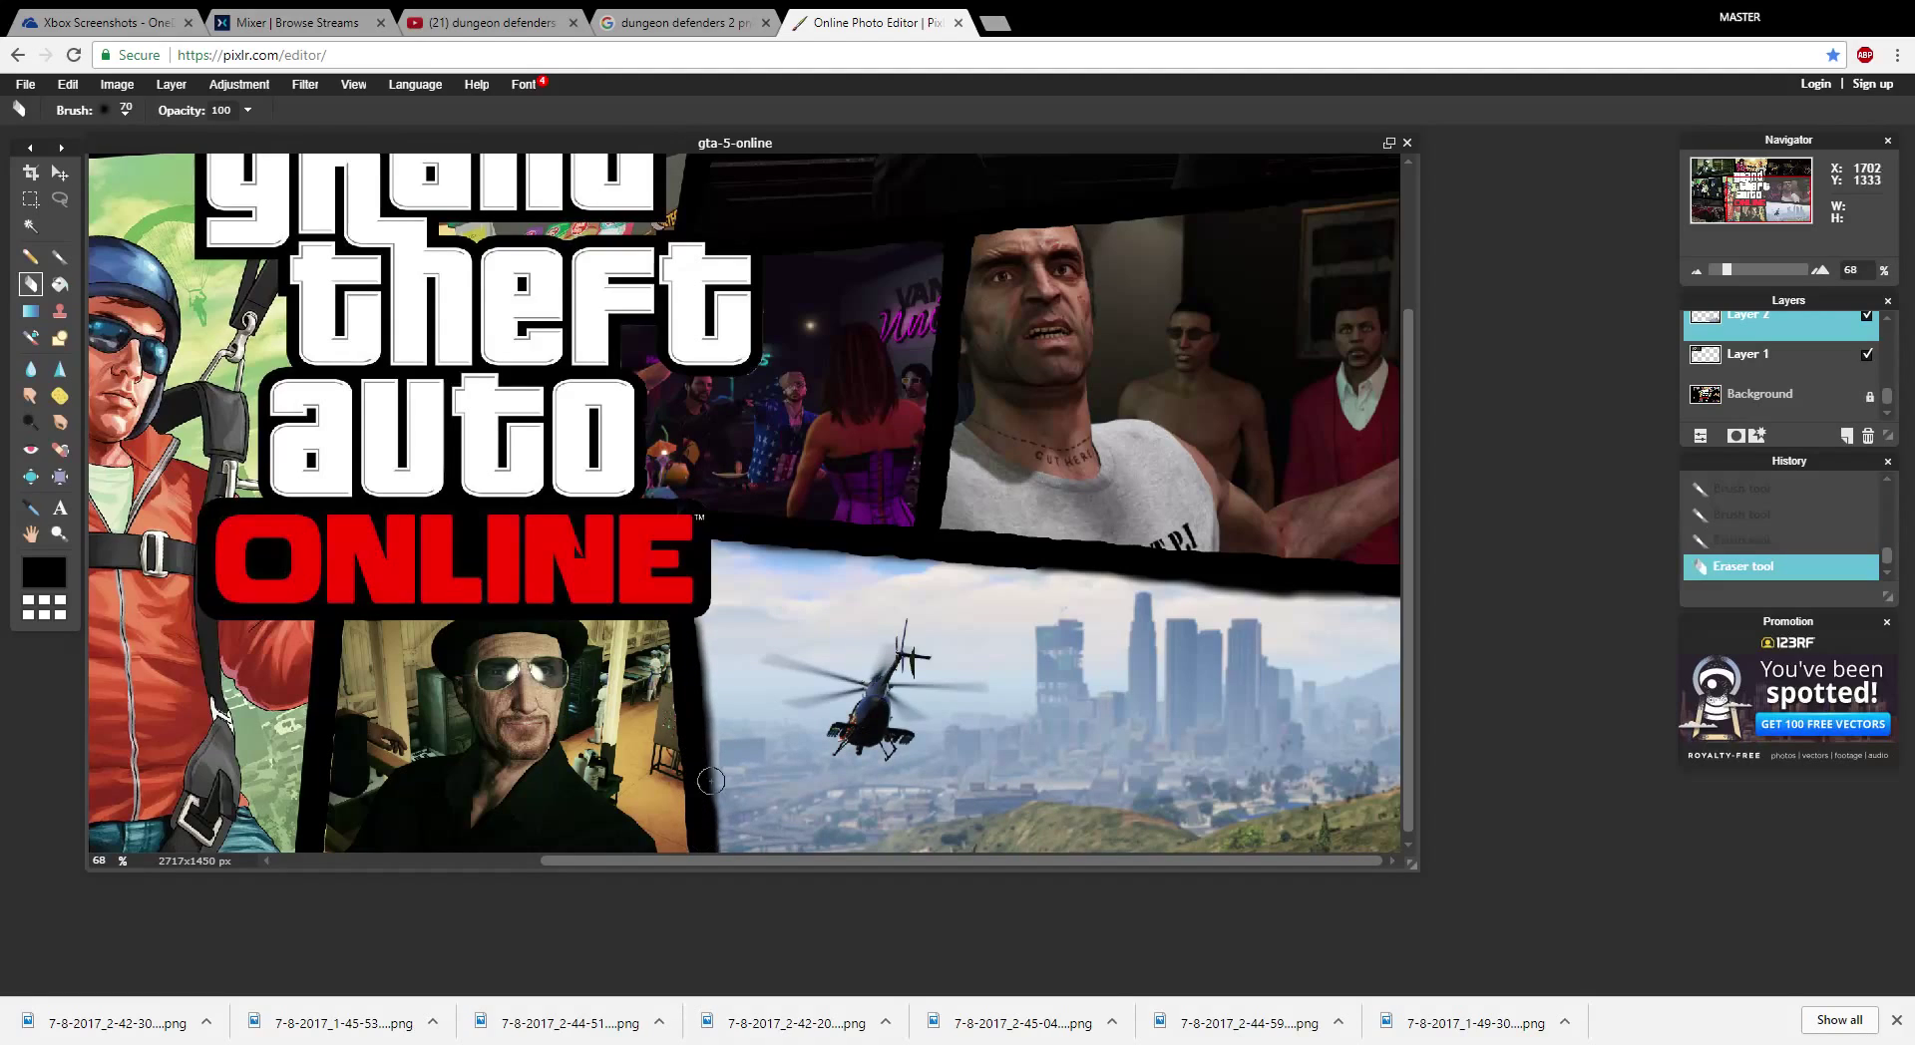
- Erase the Layer 2 remnants on the divider beside the ONLINE lettering, checking the last erasure with undo and redo
click(717, 534)
click(735, 539)
key(ctrl+z)
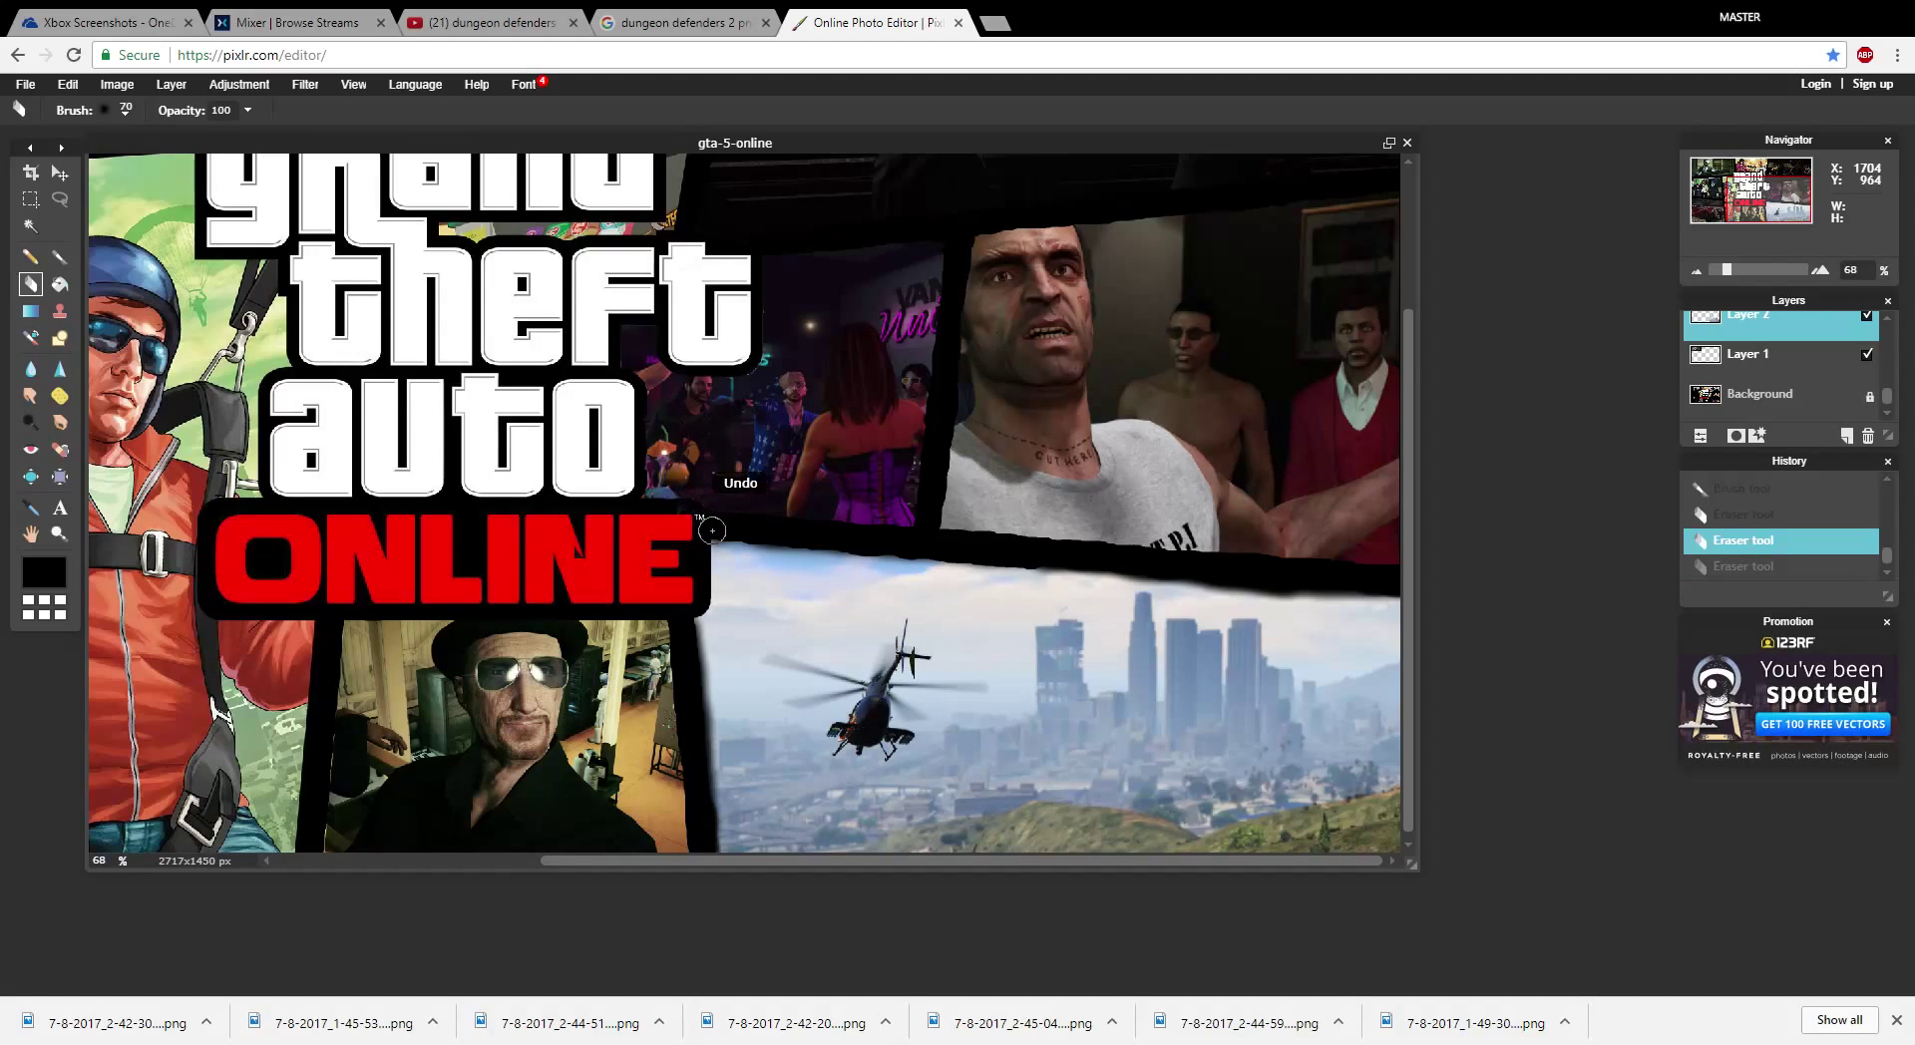
key(ctrl+y)
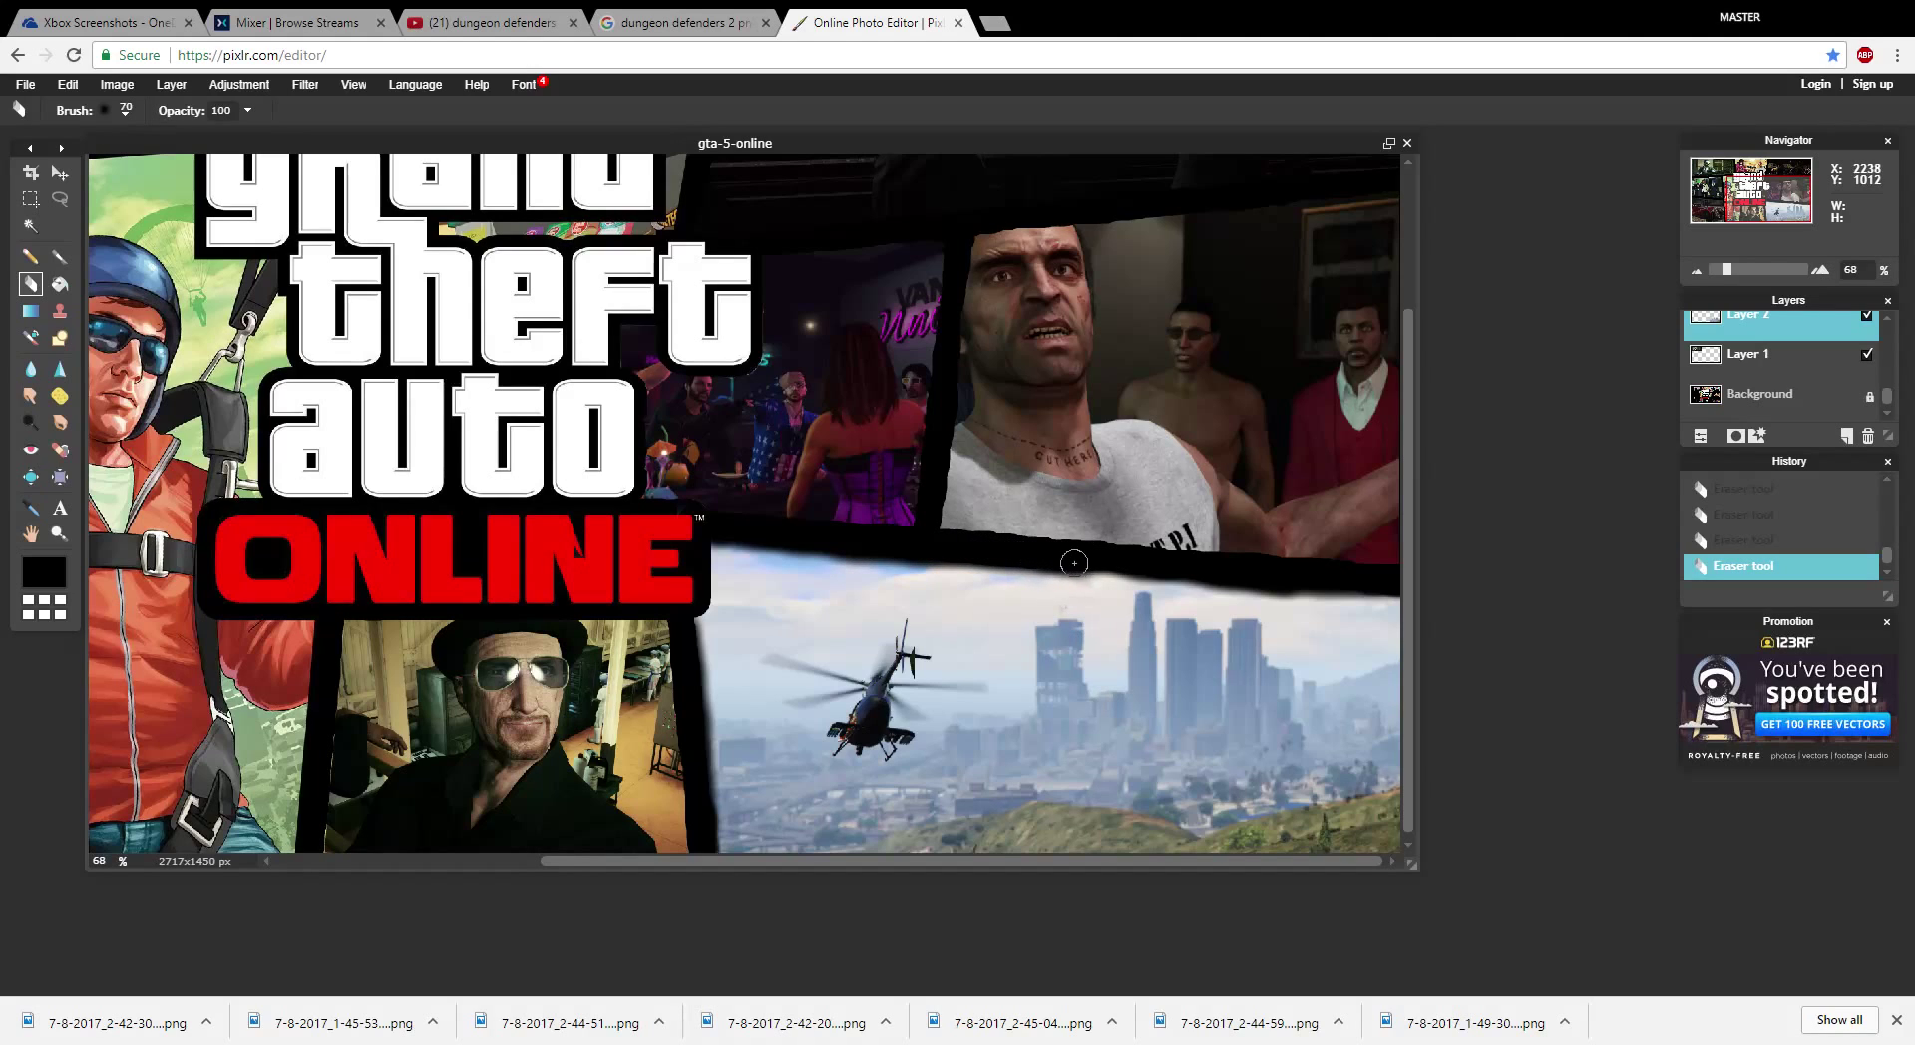
- Compare the skyline panel's edges across the whole collage by undoing and redoing the last three erasures
scroll(1074, 564, down, 4)
scroll(995, 639, up, 1)
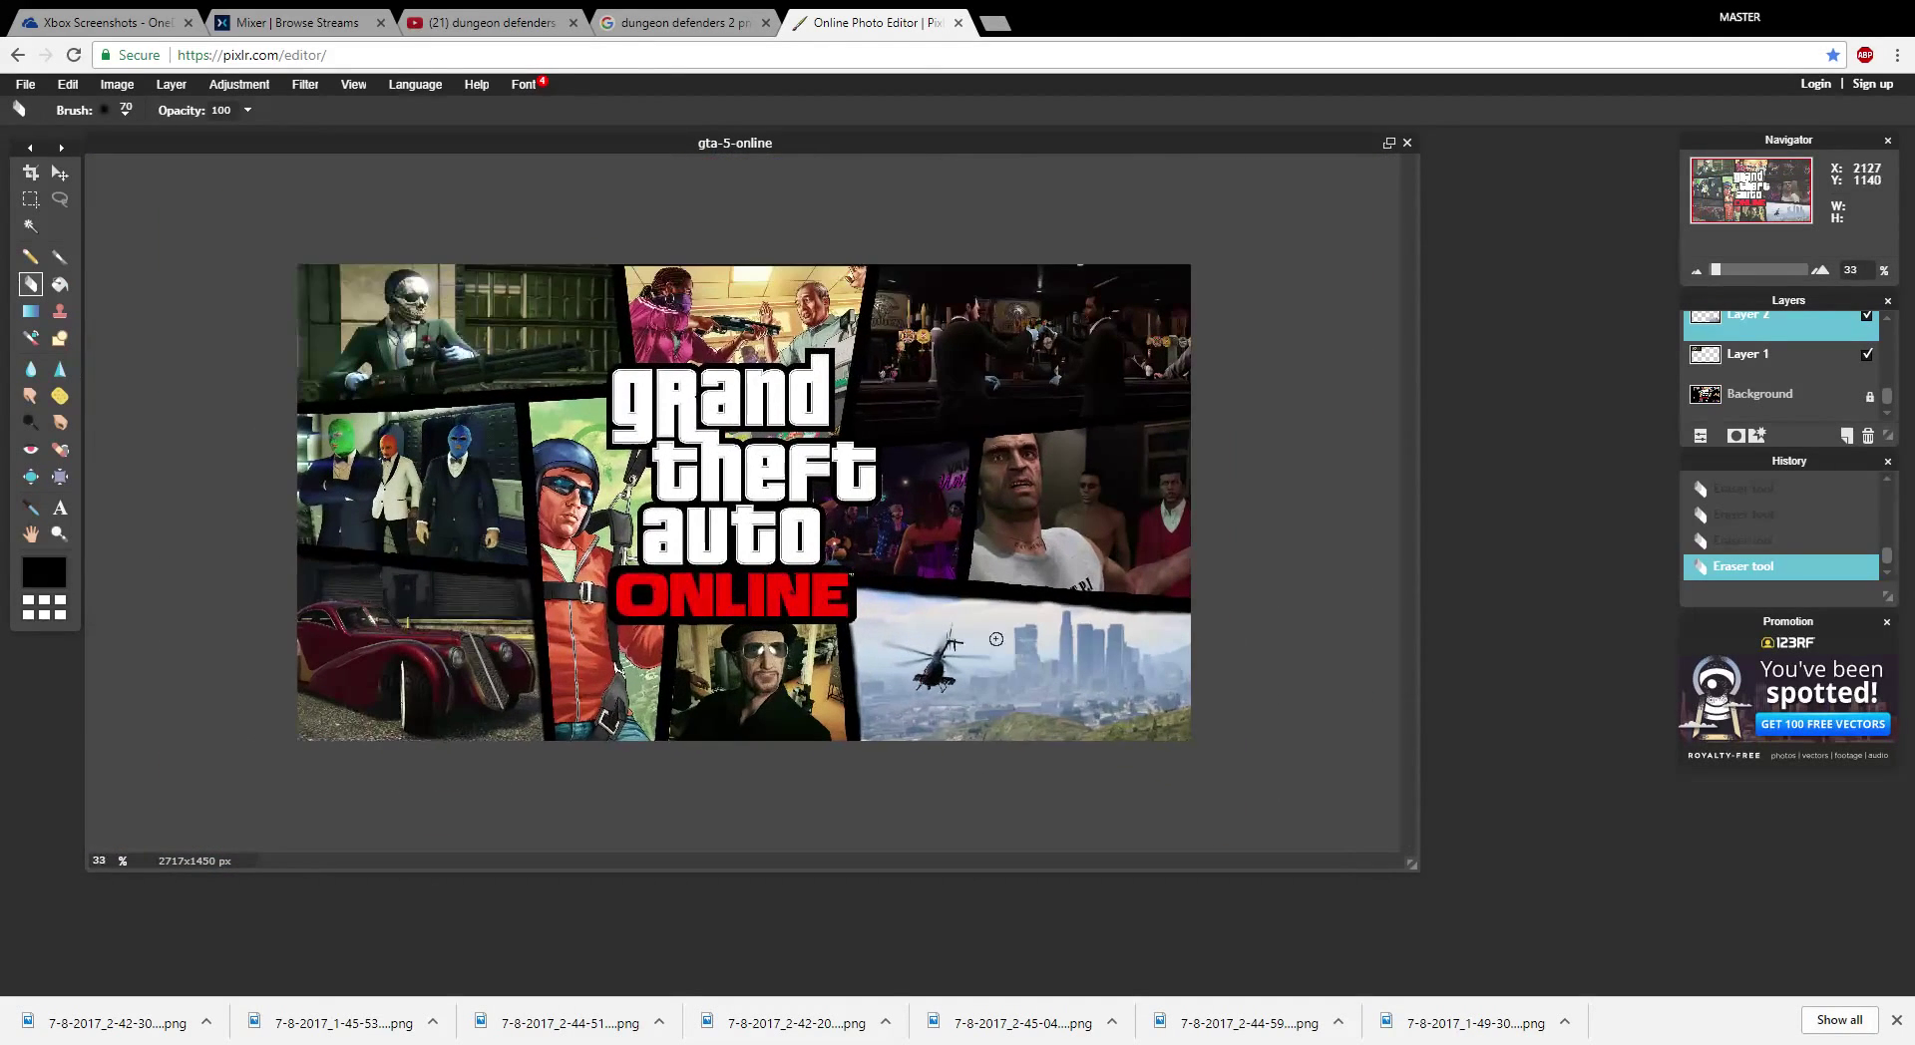
scroll(996, 638, up, 1)
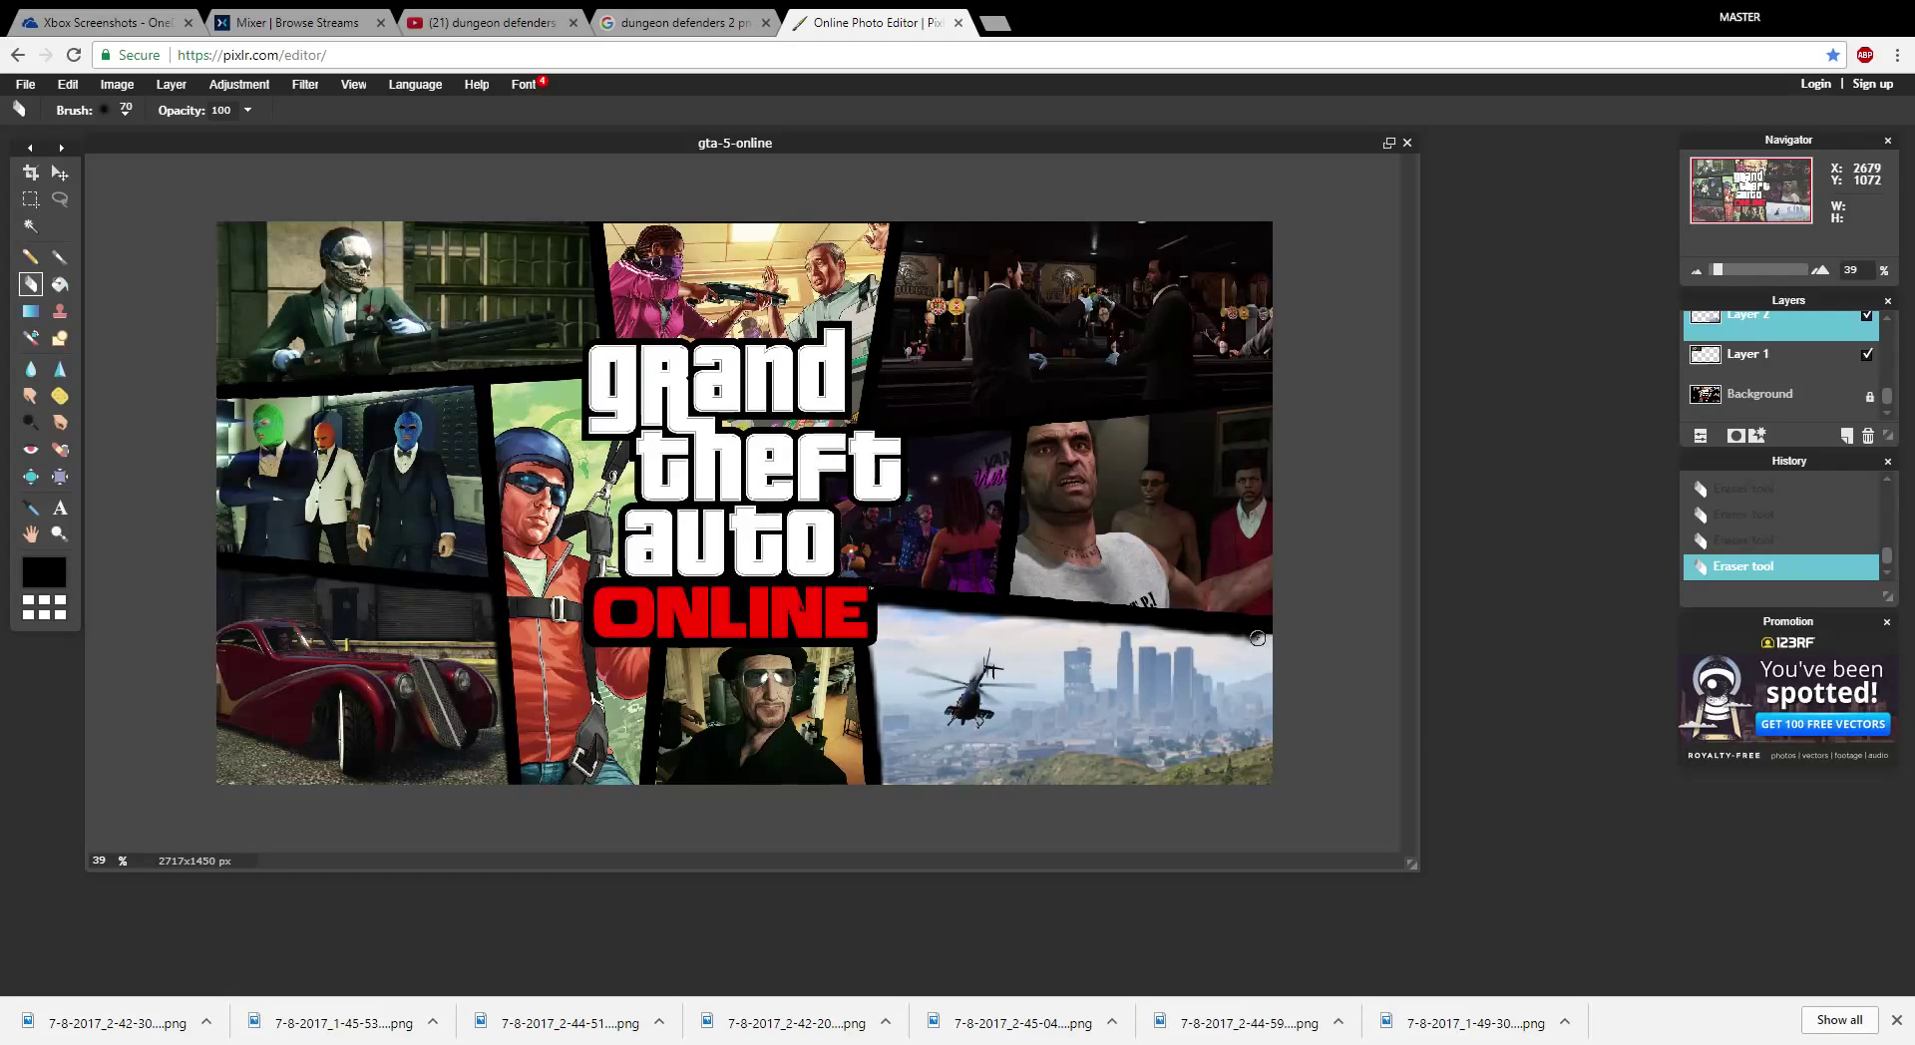
key(ctrl+z)
key(ctrl+z)
key(ctrl+z)
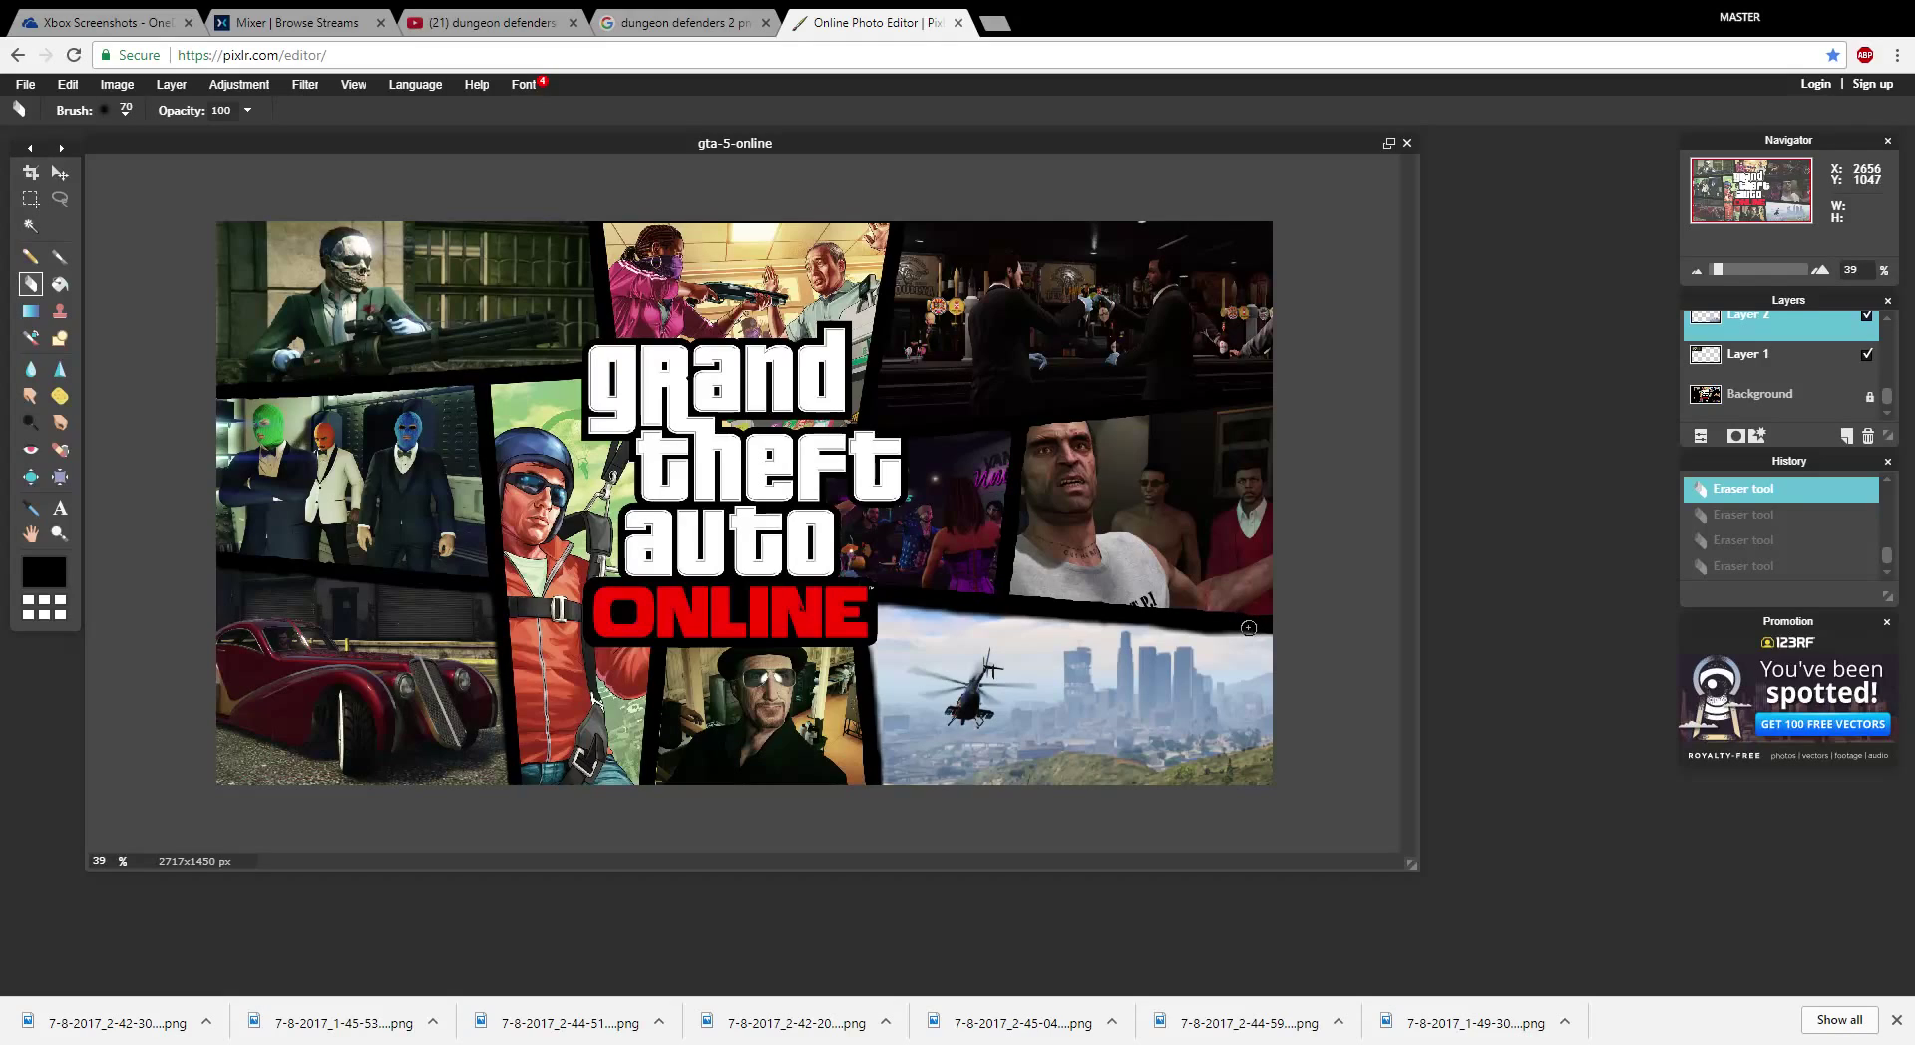
key(ctrl+y)
key(ctrl+y)
key(ctrl+y)
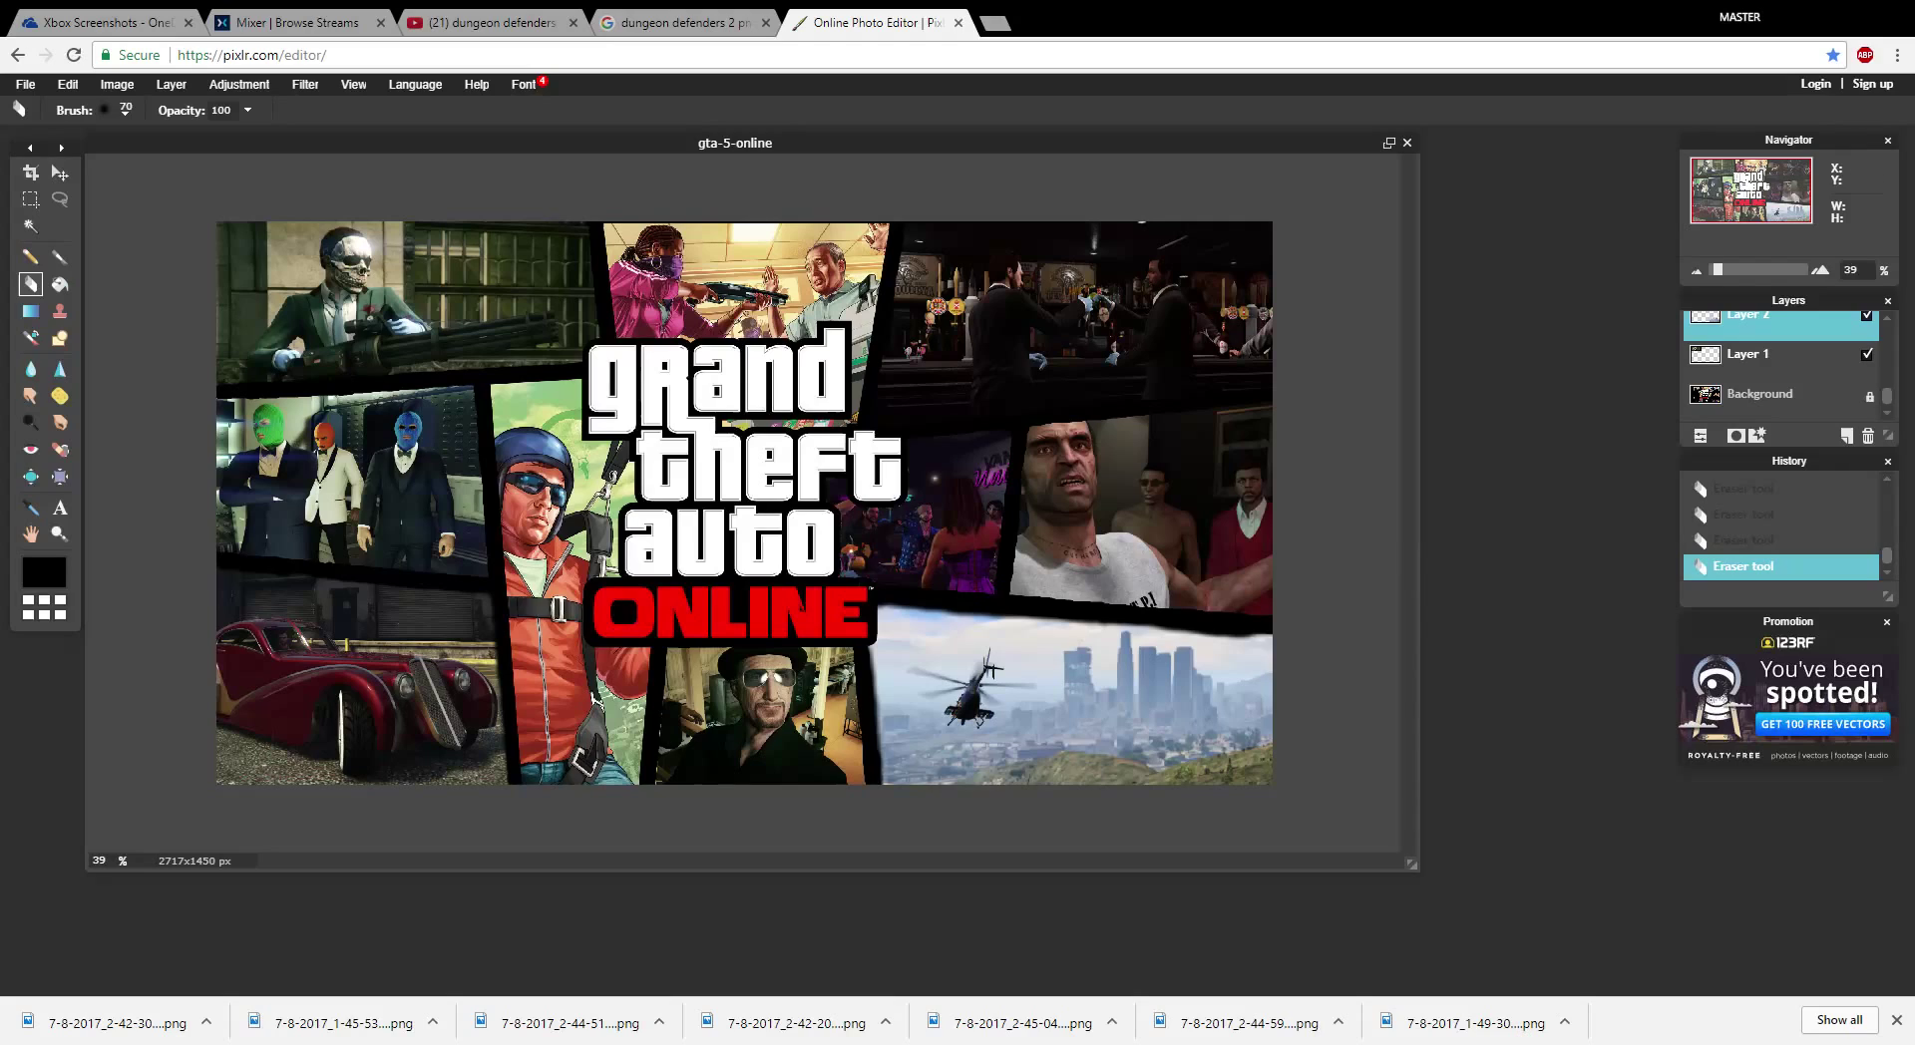
- Hide and reshow Layer 2 to check the original artwork beneath the skyline panel
click(1866, 315)
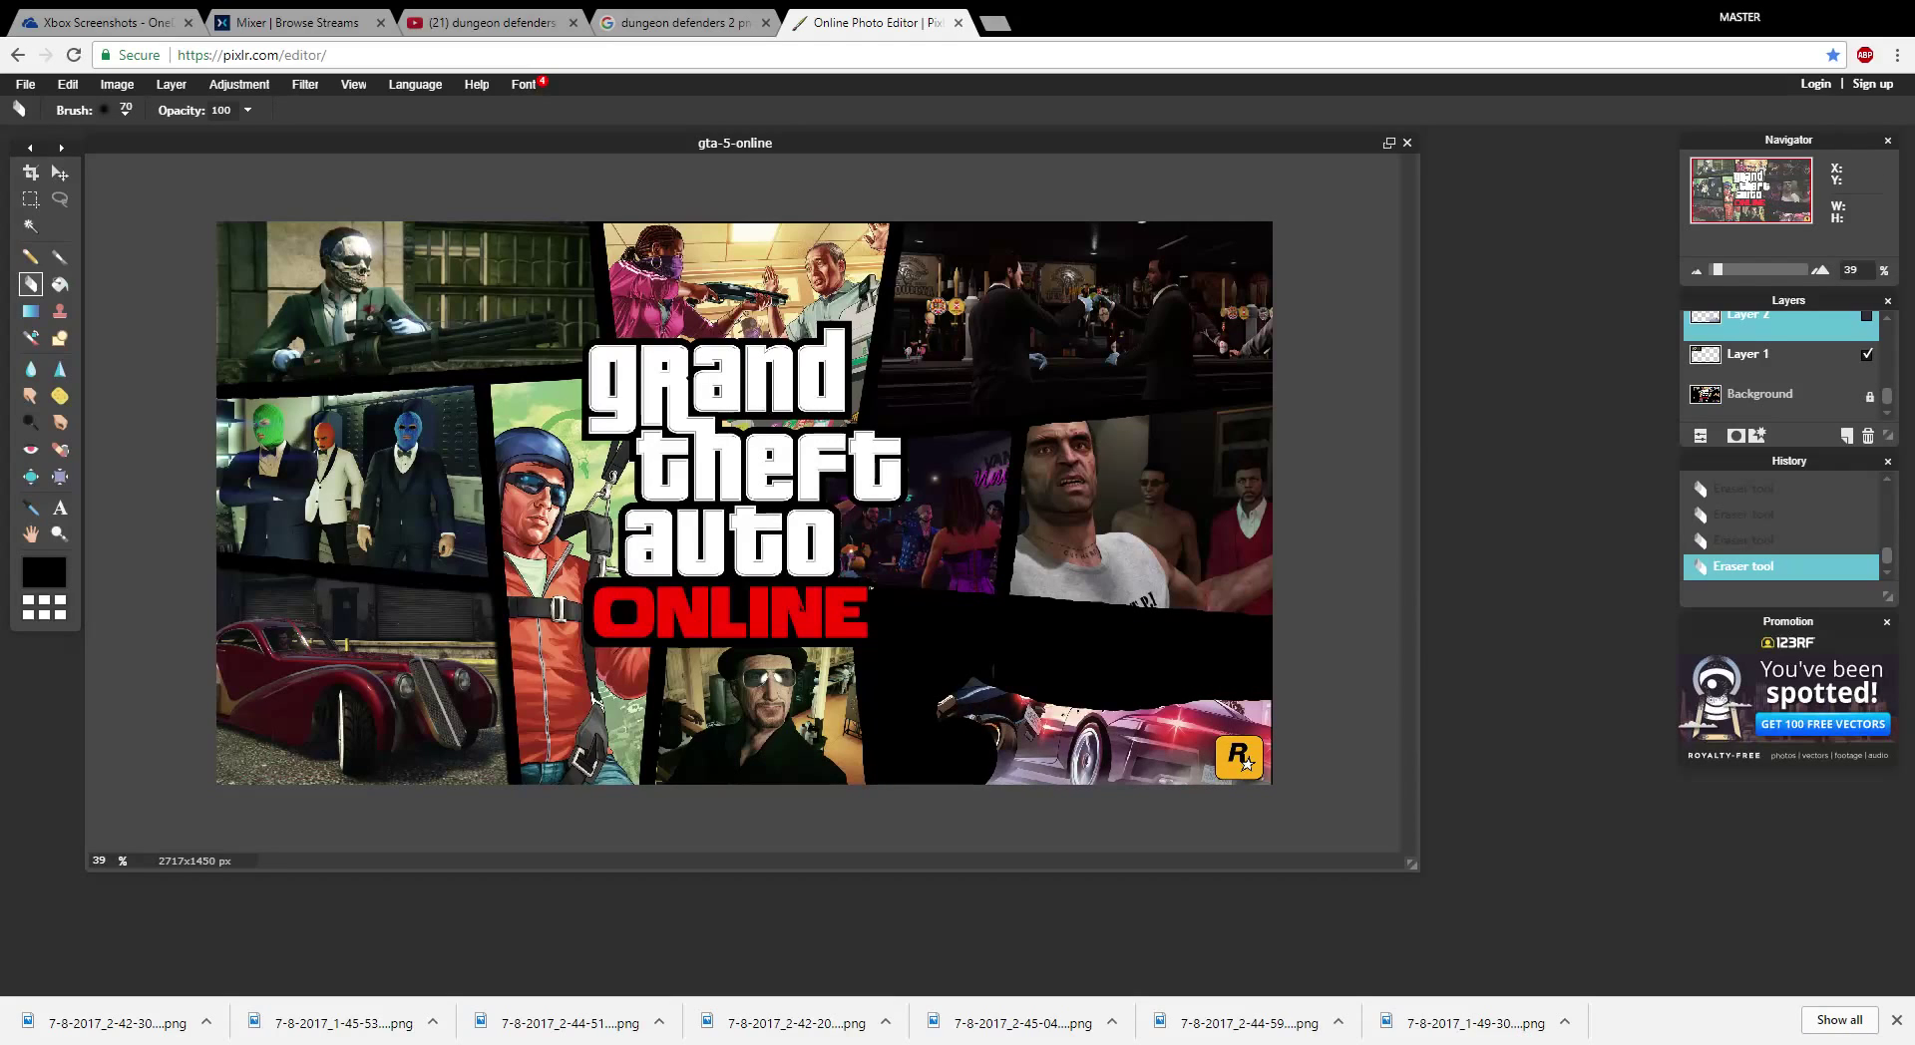
click(1866, 315)
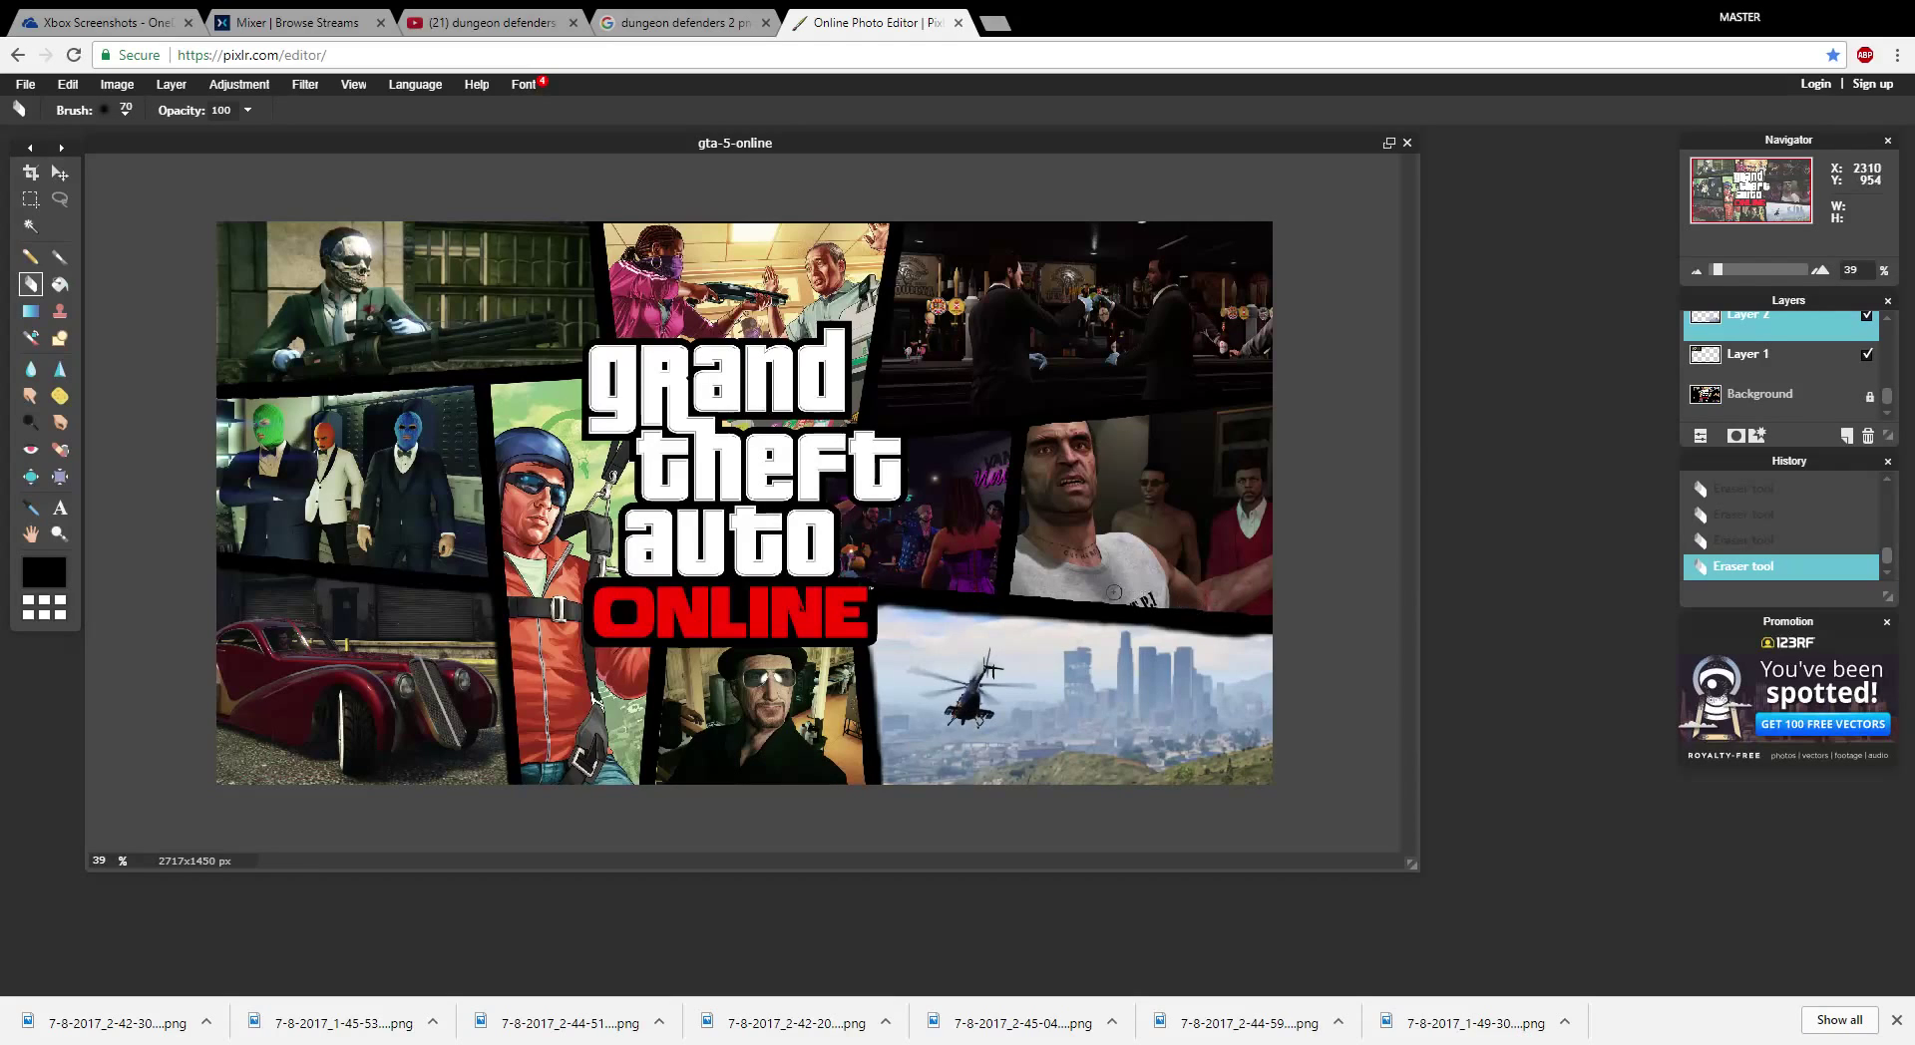
scroll(1047, 577, down, 2)
scroll(1047, 577, up, 2)
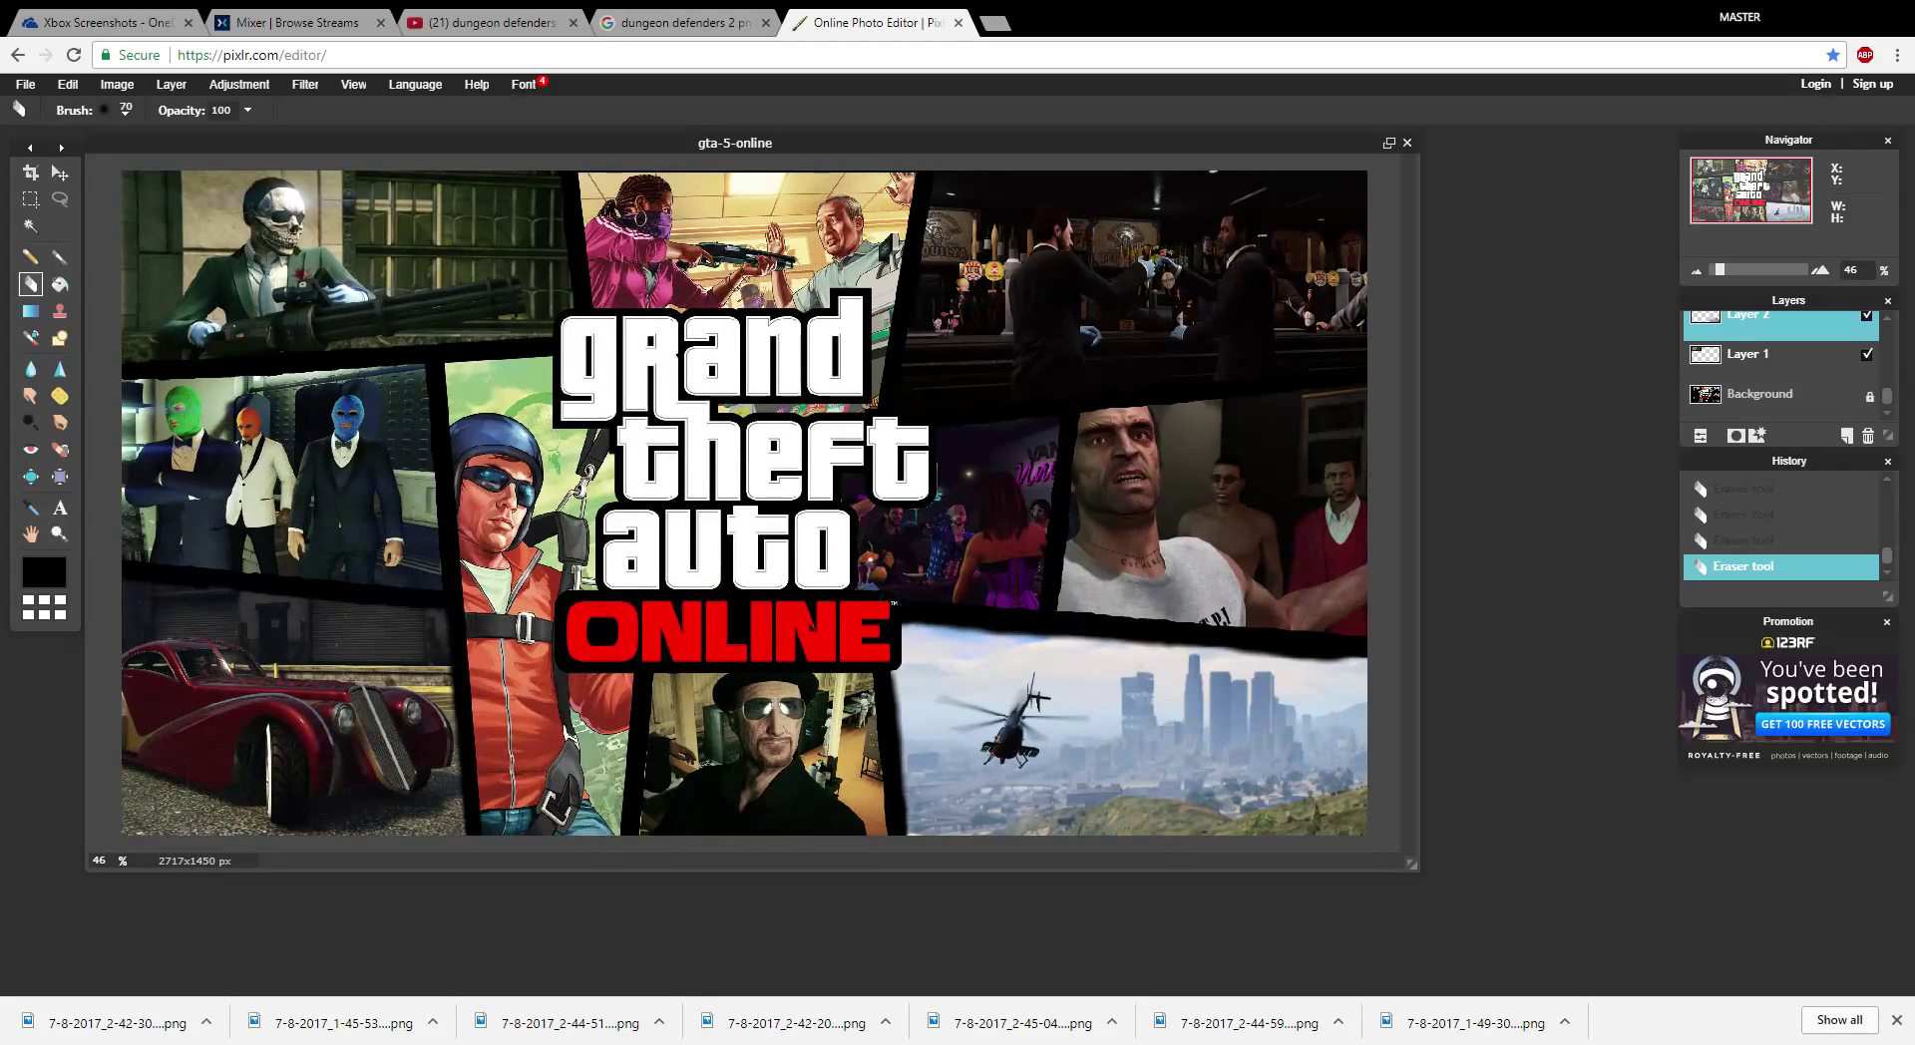
- Add the screenshot of the man in the orange prison jumpsuit as a new layer and bring it to the top of the layer stack
scroll(1781, 364, up, 3)
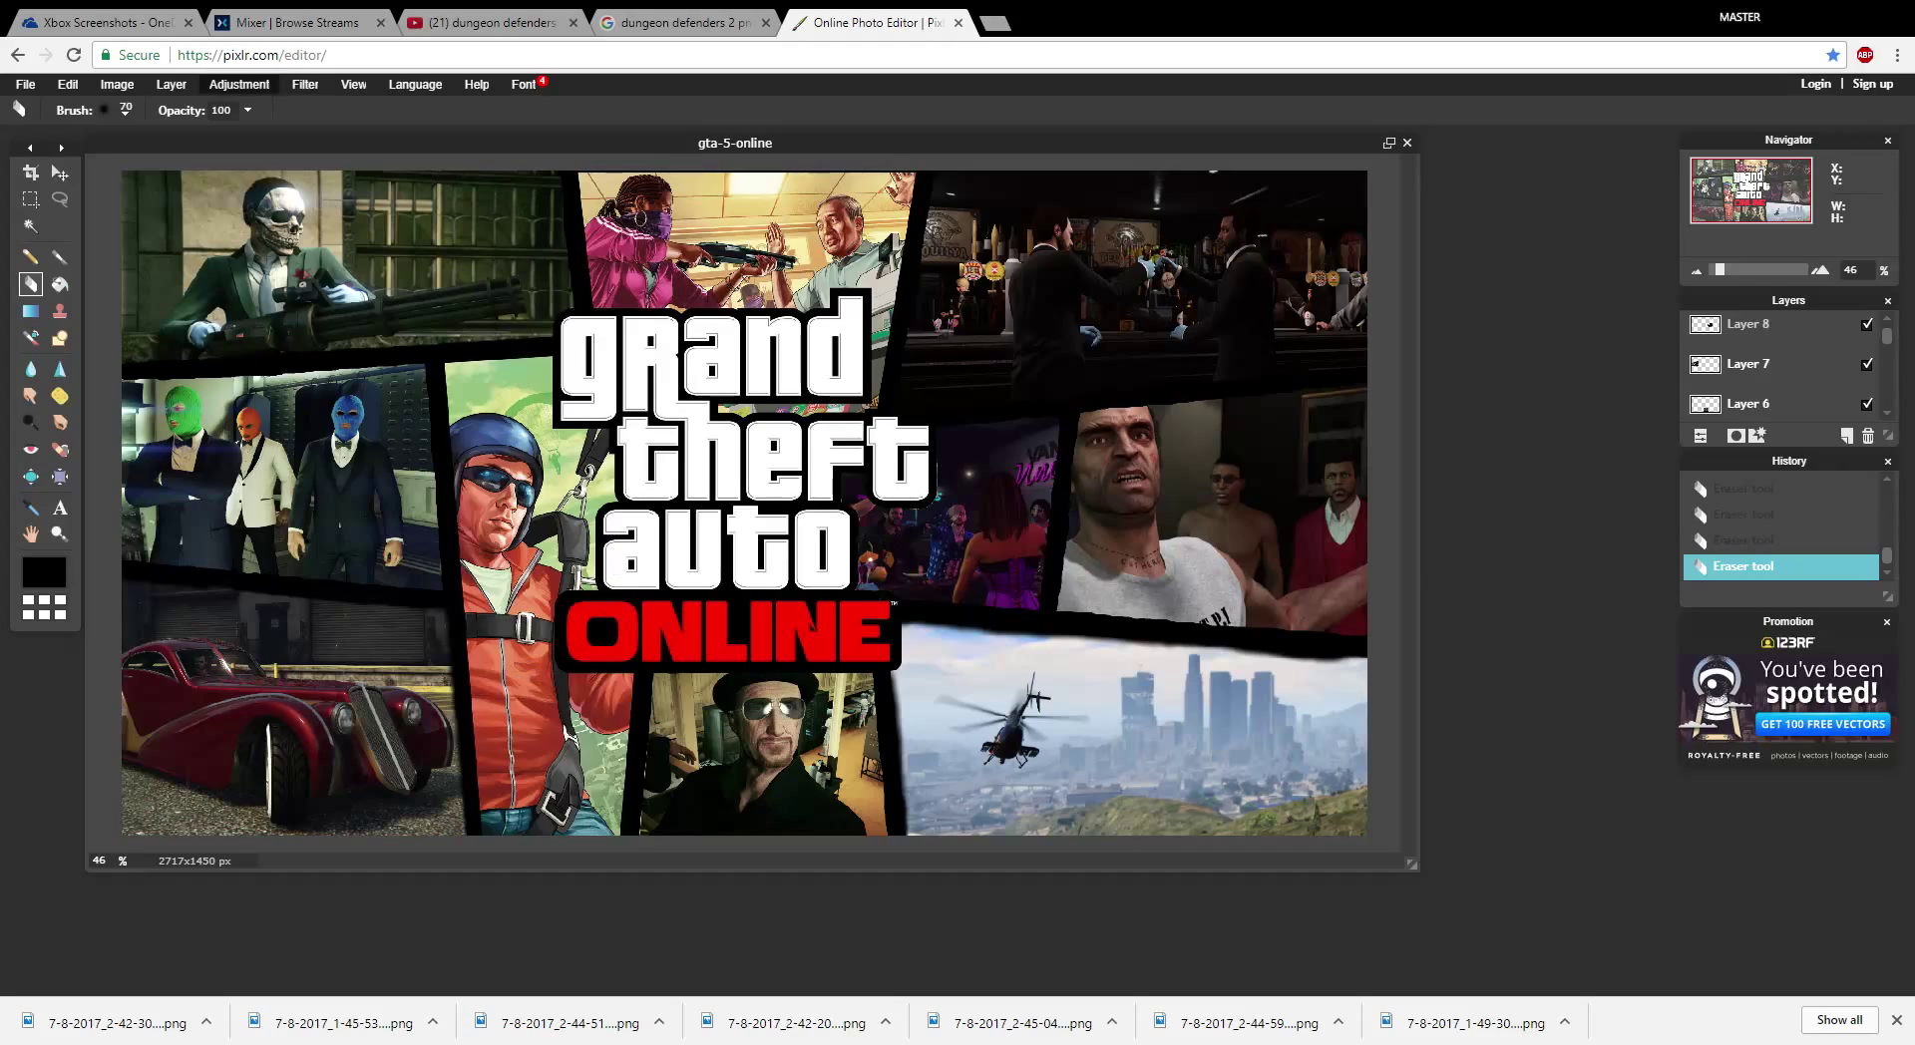
click(117, 84)
mouse_move(172, 84)
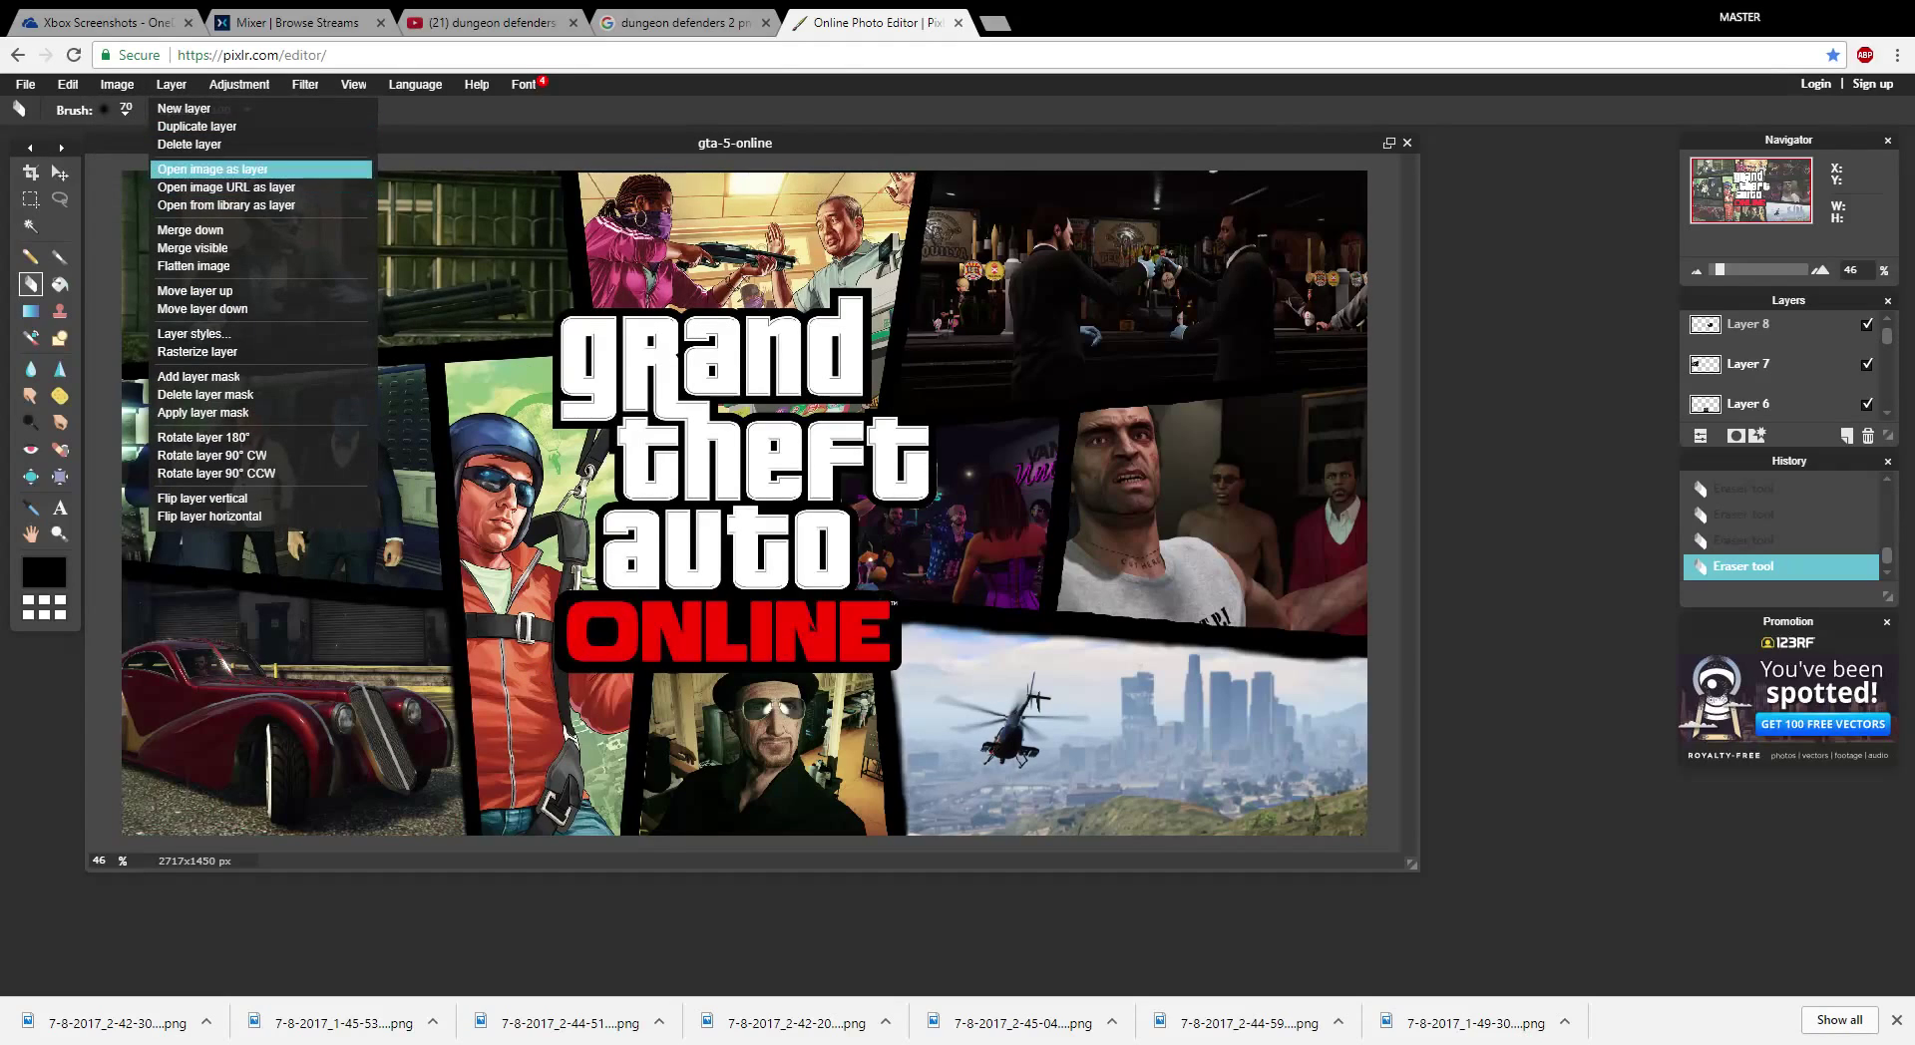
click(224, 167)
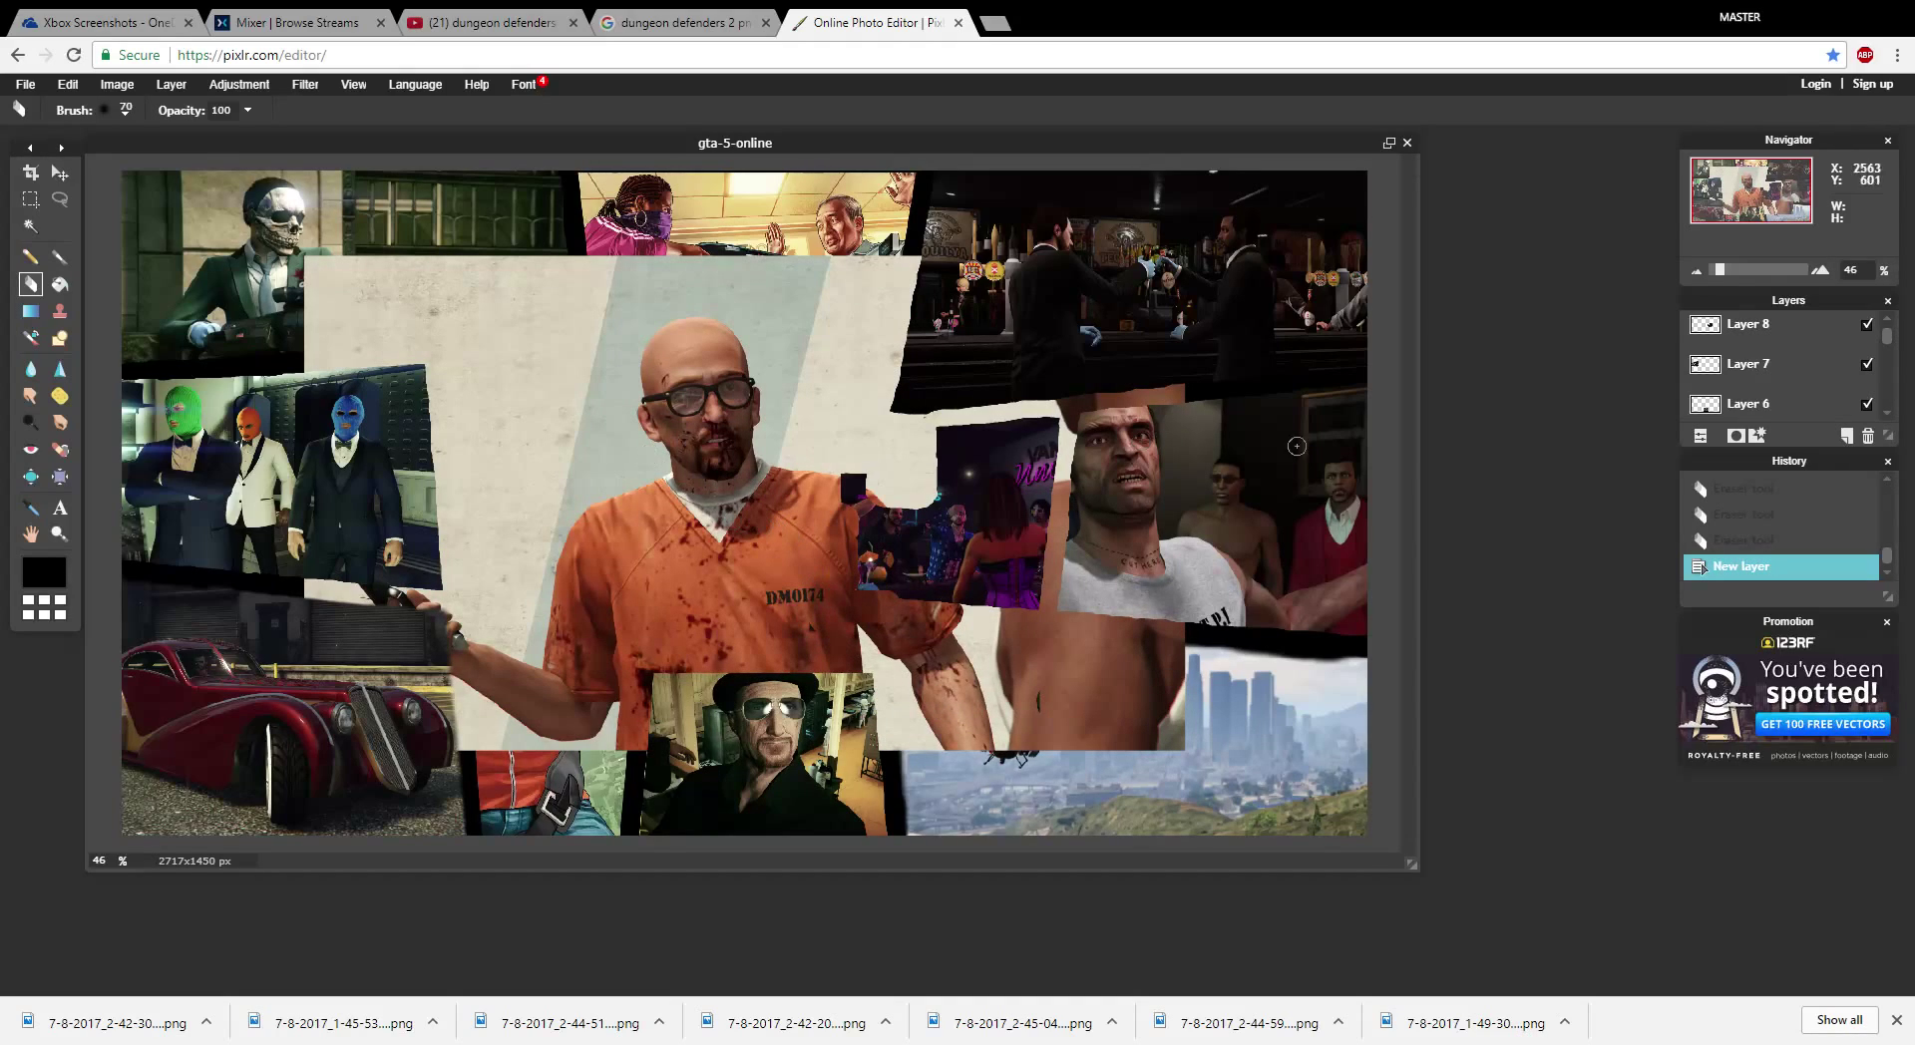
mouse_move(1747, 349)
mouse_down()
mouse_move(1723, 346)
mouse_move(1730, 518)
mouse_move(1751, 443)
mouse_move(1753, 494)
mouse_move(1739, 328)
mouse_up()
drag(1755, 349, 1704, 543)
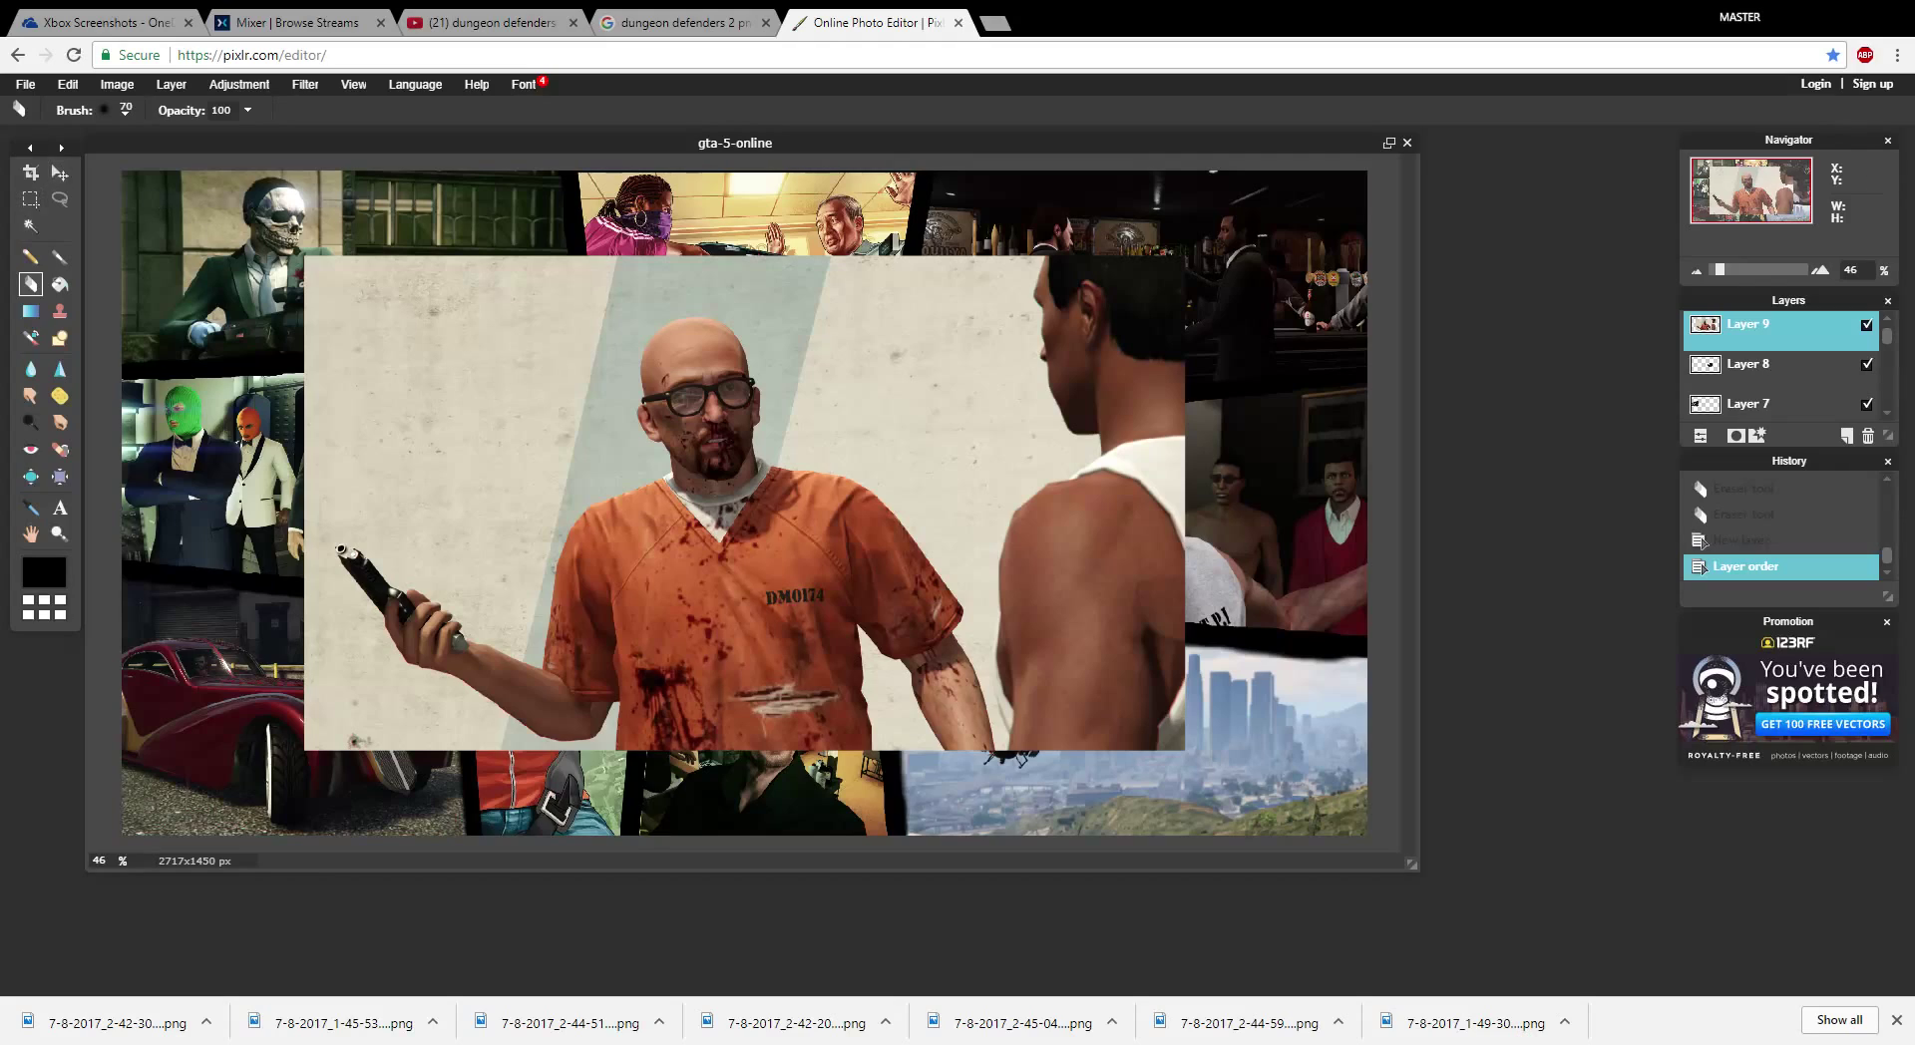
- Select a region of about 634 by 1238 px around the second man on Layer 9, erase it with a larger brush, and deselect
key(m)
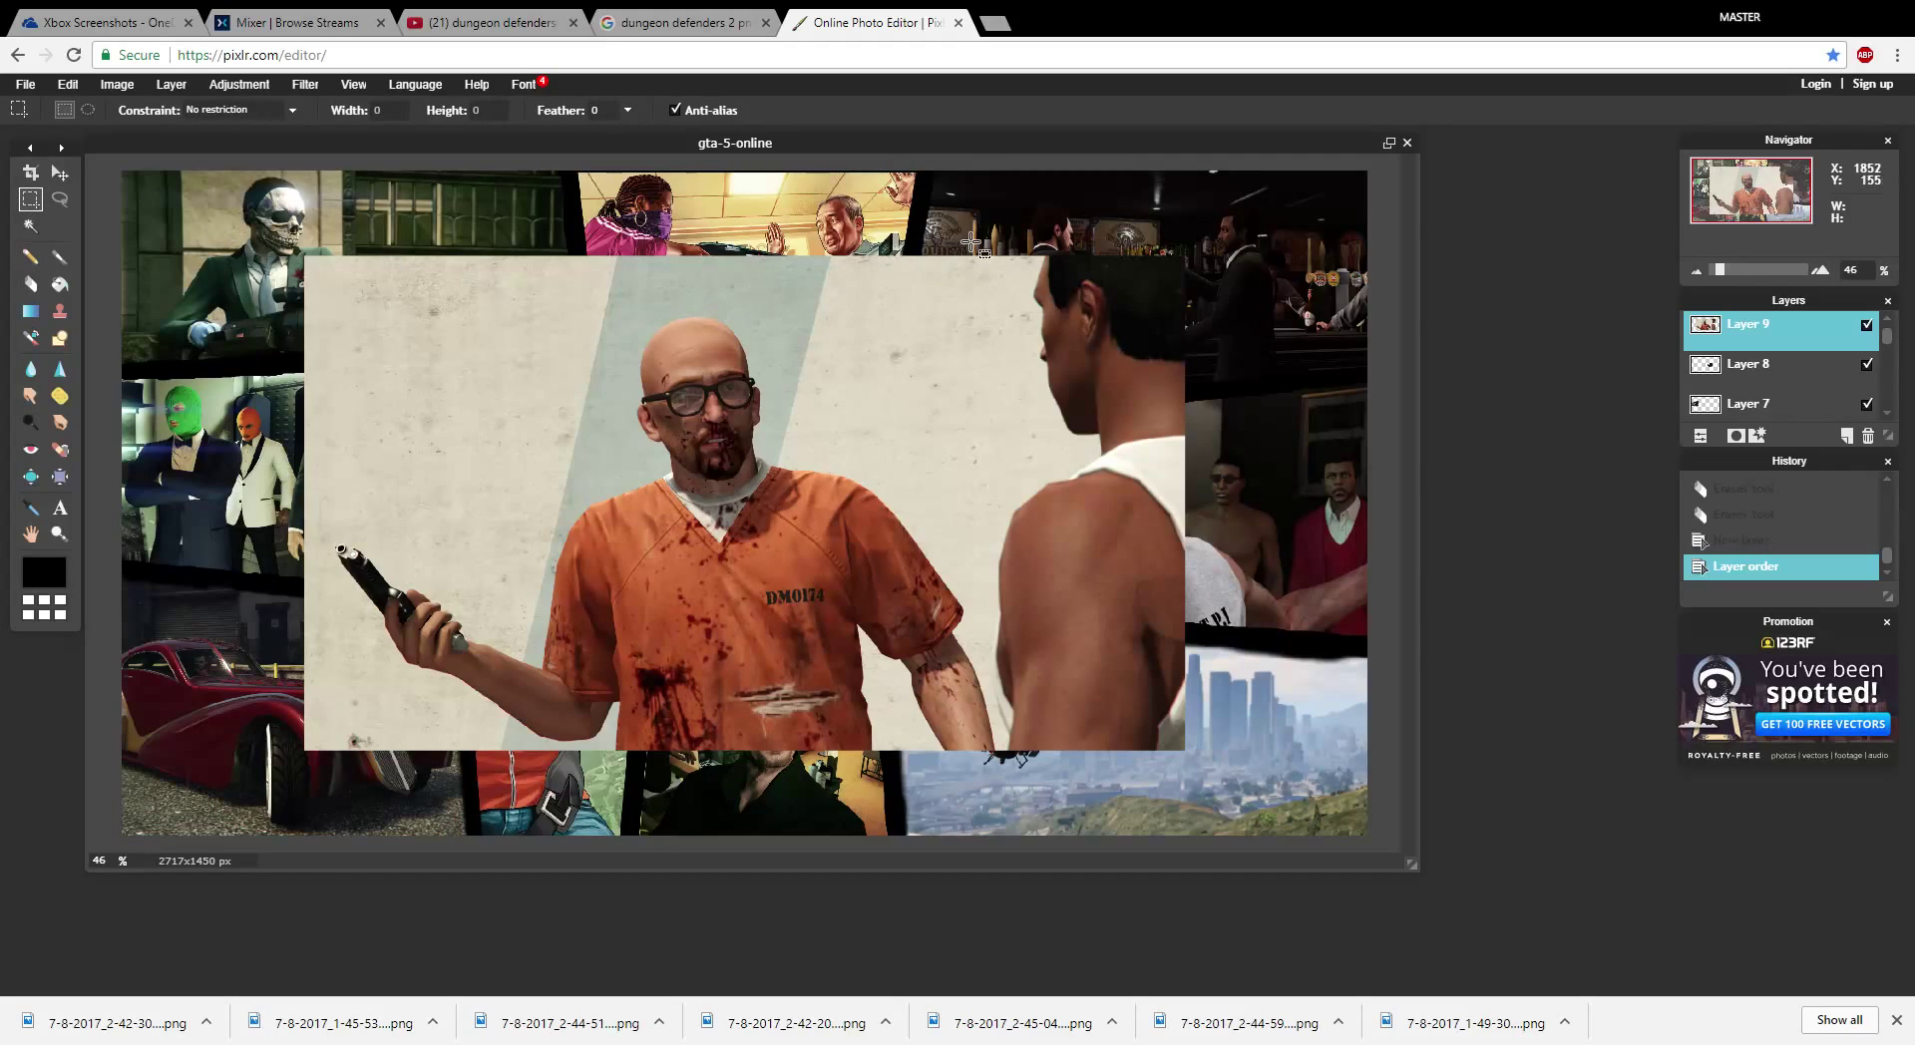
drag(1000, 464, 1218, 798)
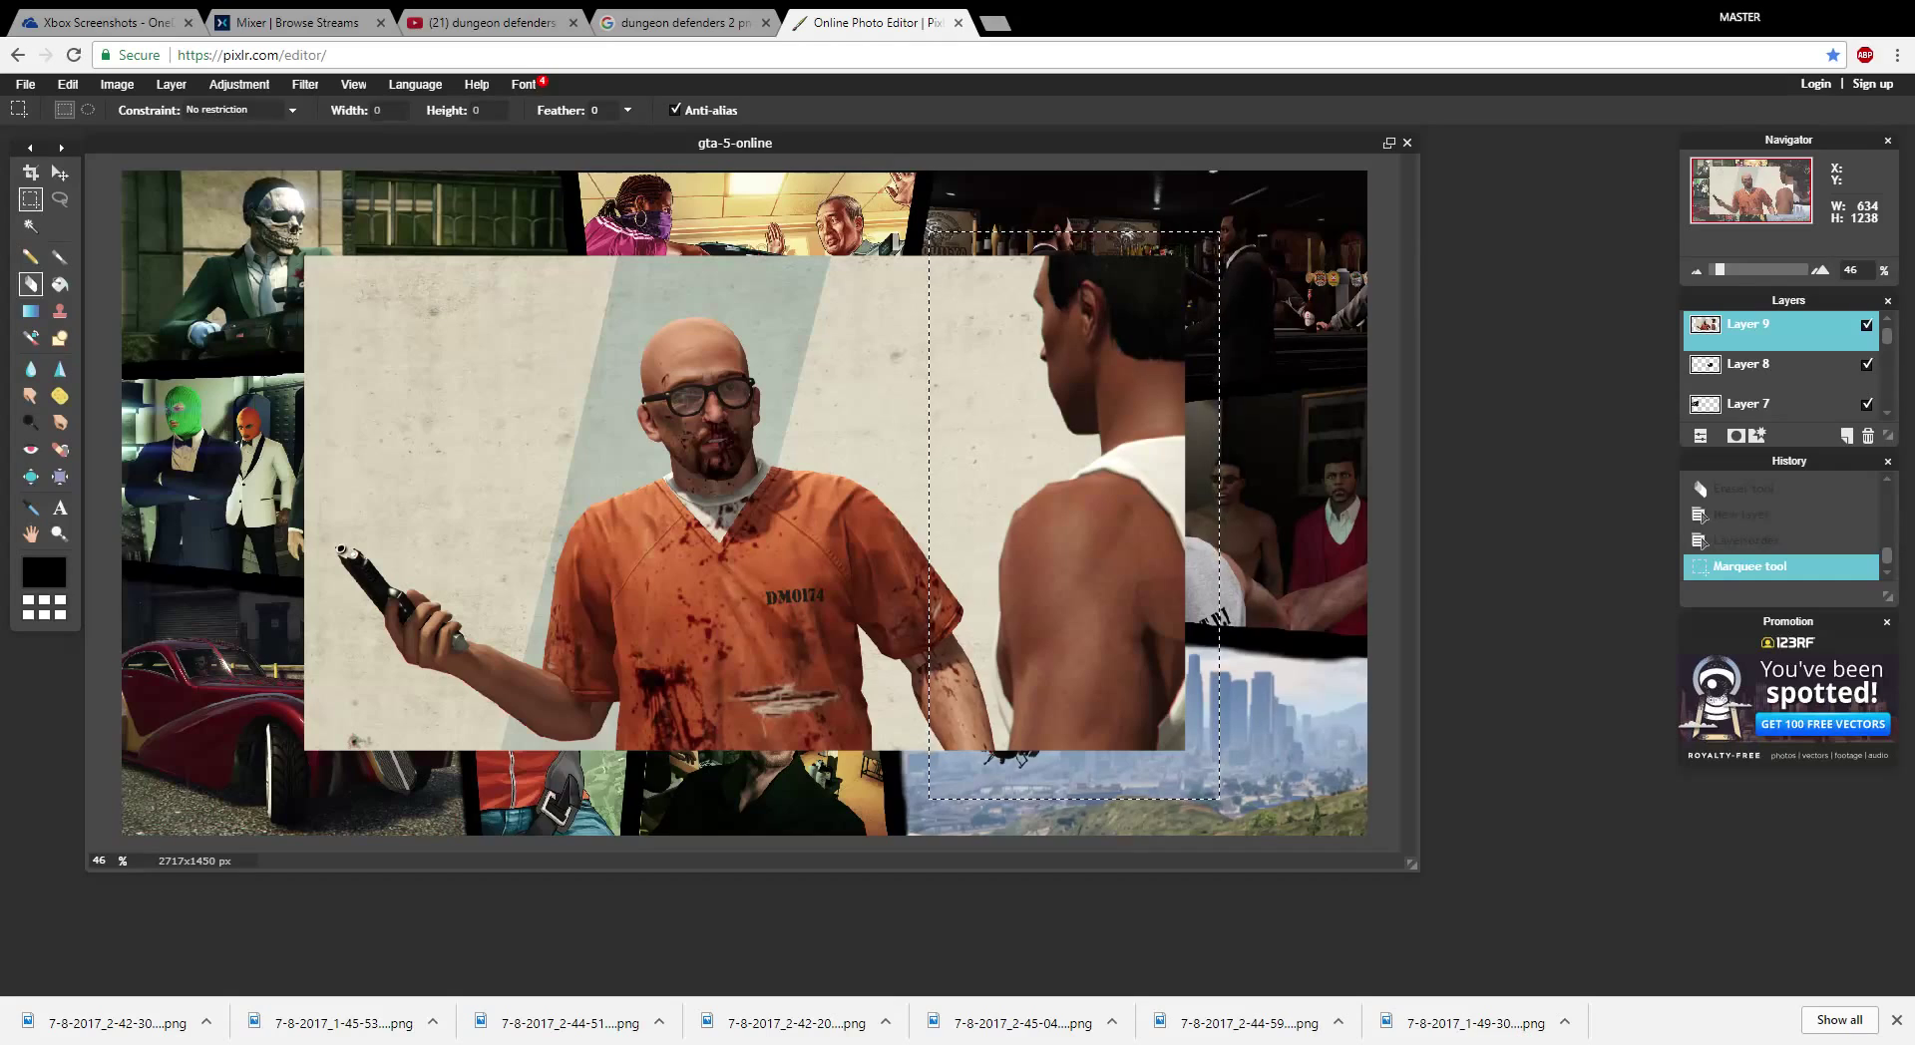
key(e)
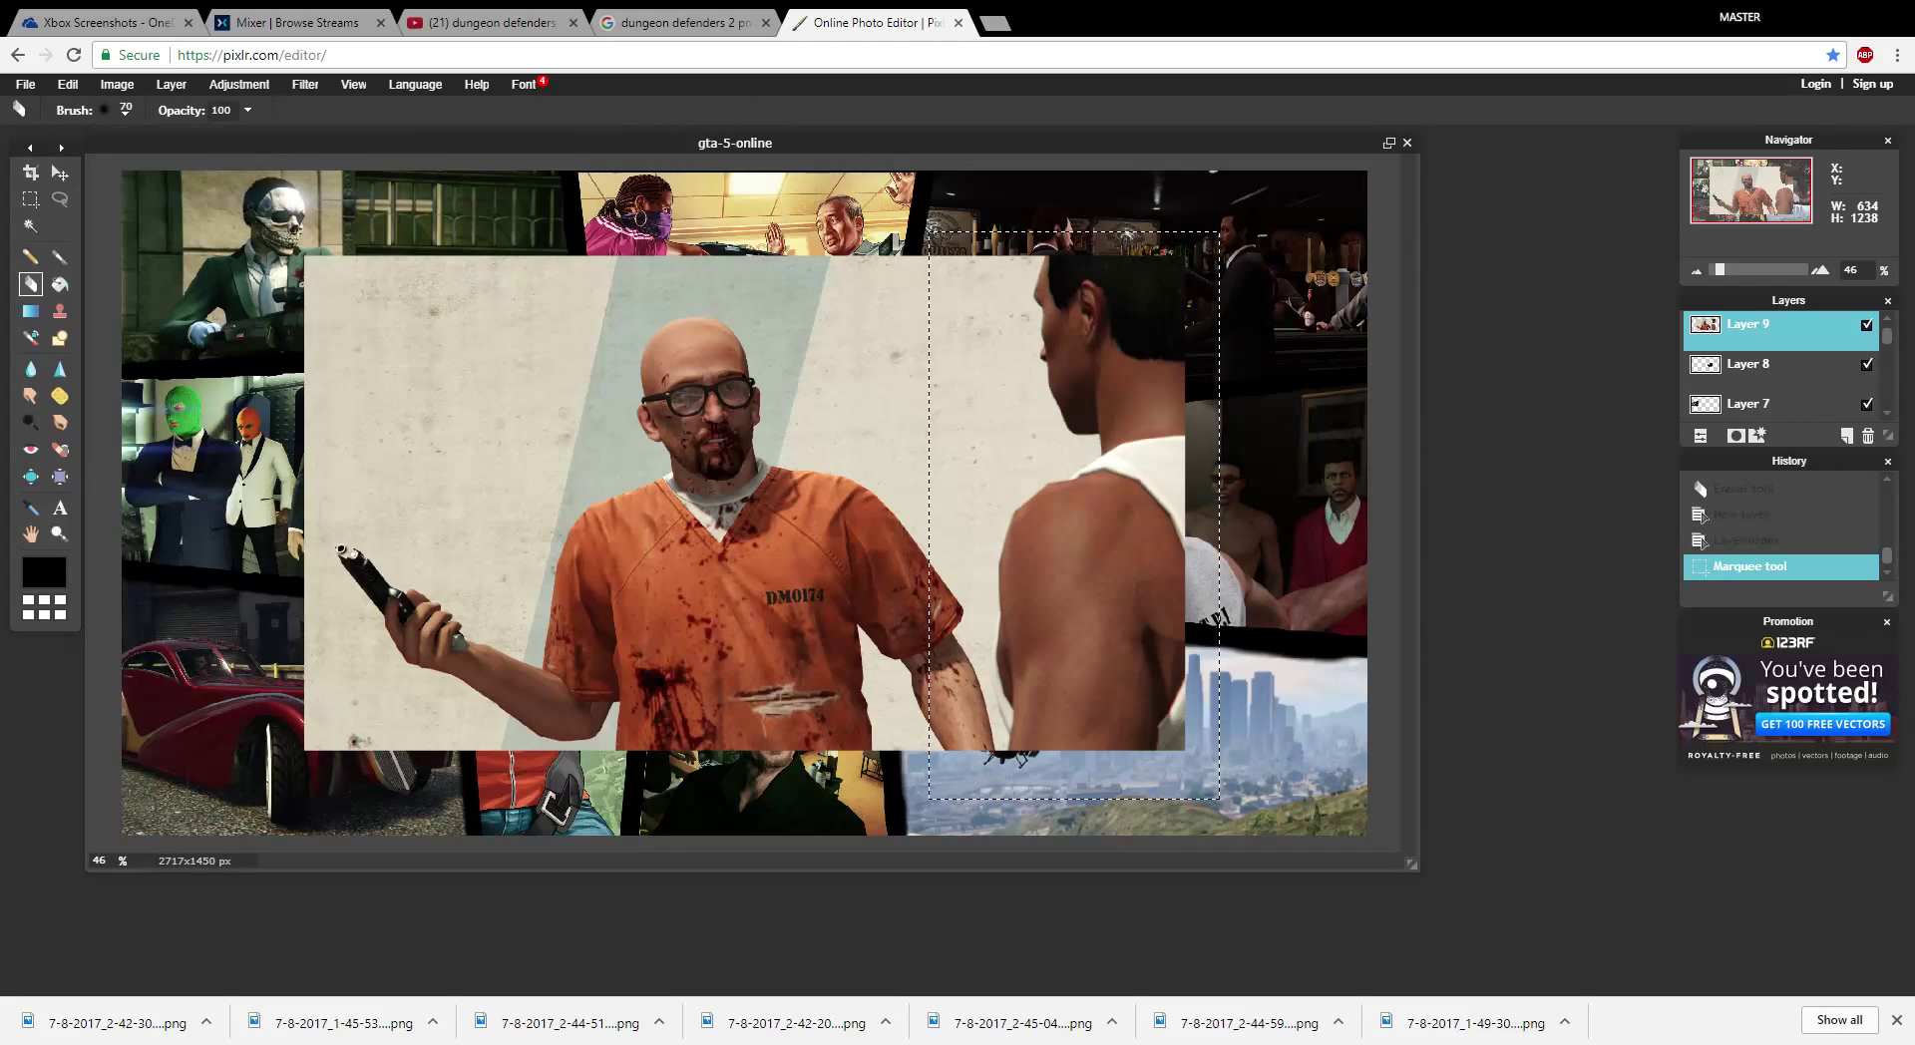
click(125, 109)
click(426, 154)
mouse_move(1050, 287)
mouse_down()
mouse_move(1208, 314)
mouse_move(964, 246)
mouse_move(1234, 312)
mouse_move(1417, 327)
mouse_move(870, 218)
mouse_move(1052, 388)
mouse_move(1168, 422)
mouse_move(1157, 379)
mouse_move(1198, 417)
mouse_move(1141, 492)
mouse_move(1186, 722)
mouse_move(1176, 813)
mouse_move(1106, 706)
mouse_move(1073, 385)
mouse_move(1054, 495)
mouse_move(1075, 772)
mouse_move(975, 621)
mouse_move(955, 335)
mouse_move(947, 546)
mouse_move(978, 833)
mouse_up()
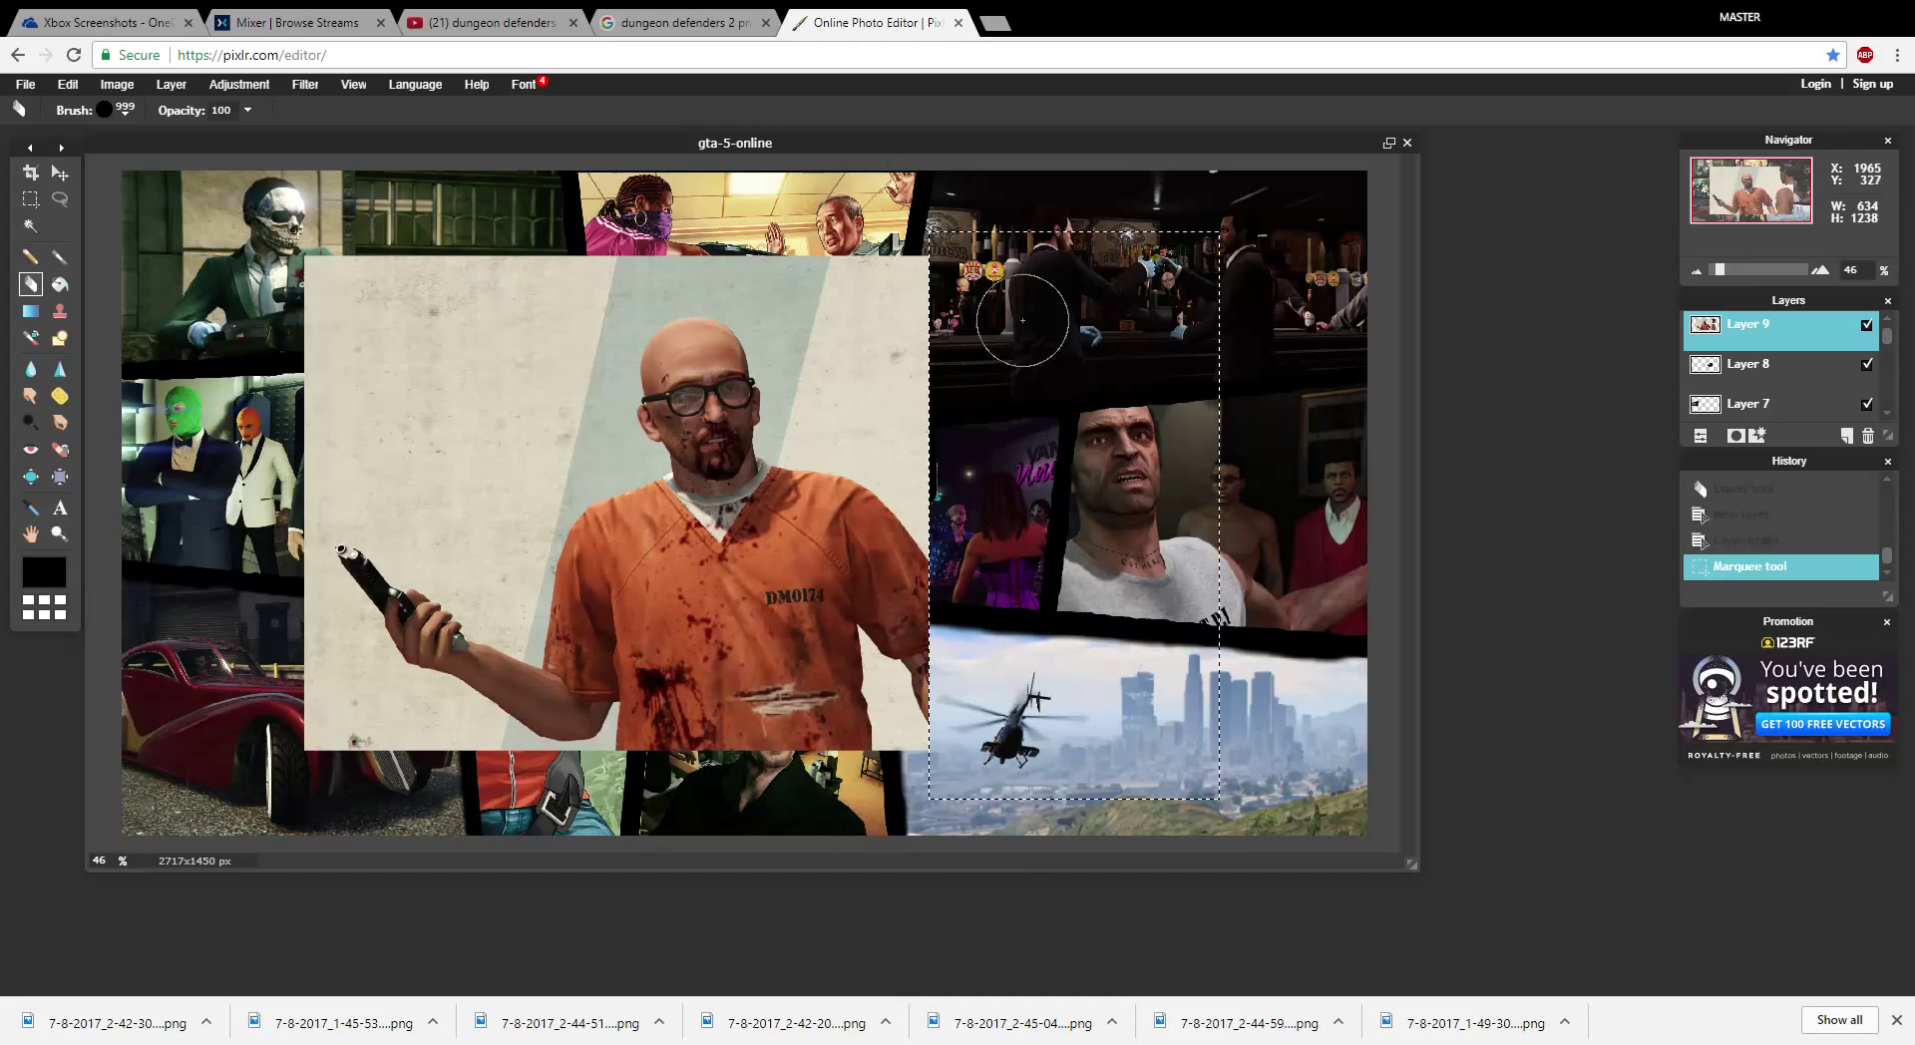
click(1153, 272)
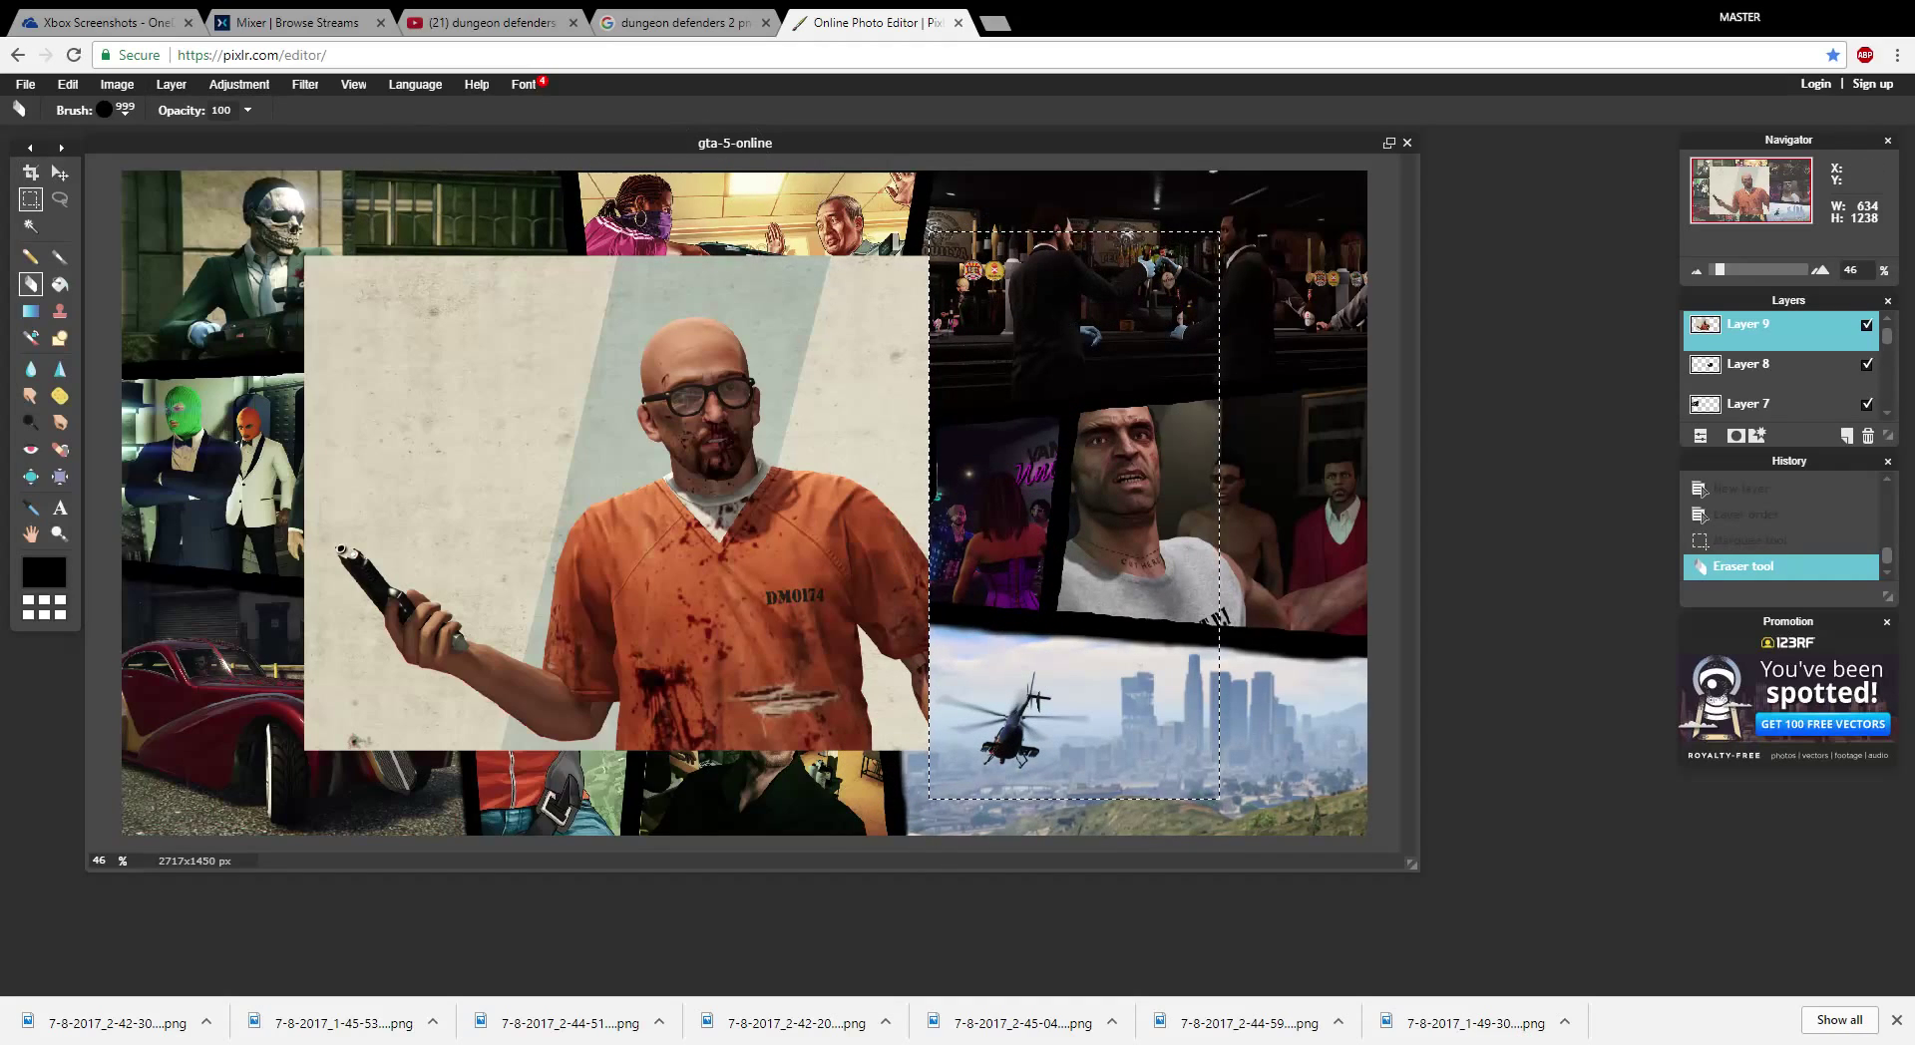
key(m)
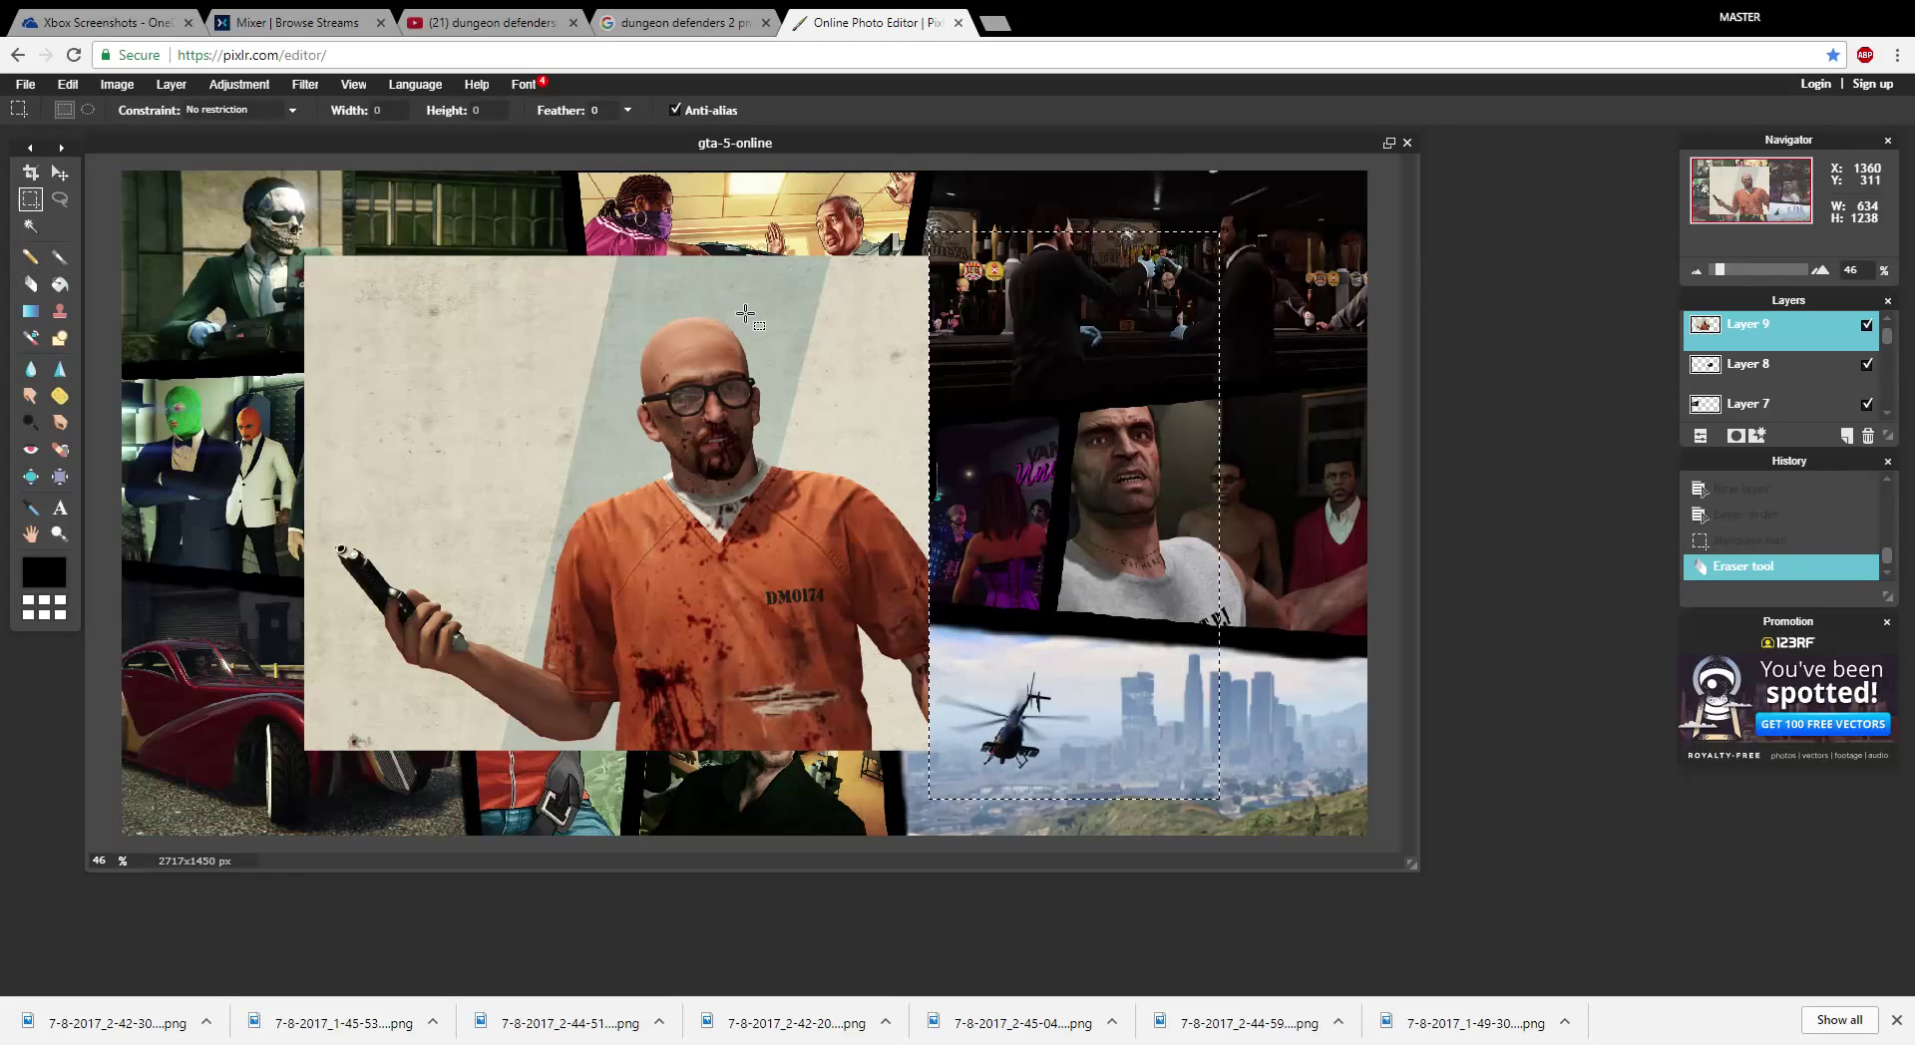
key(ctrl+d)
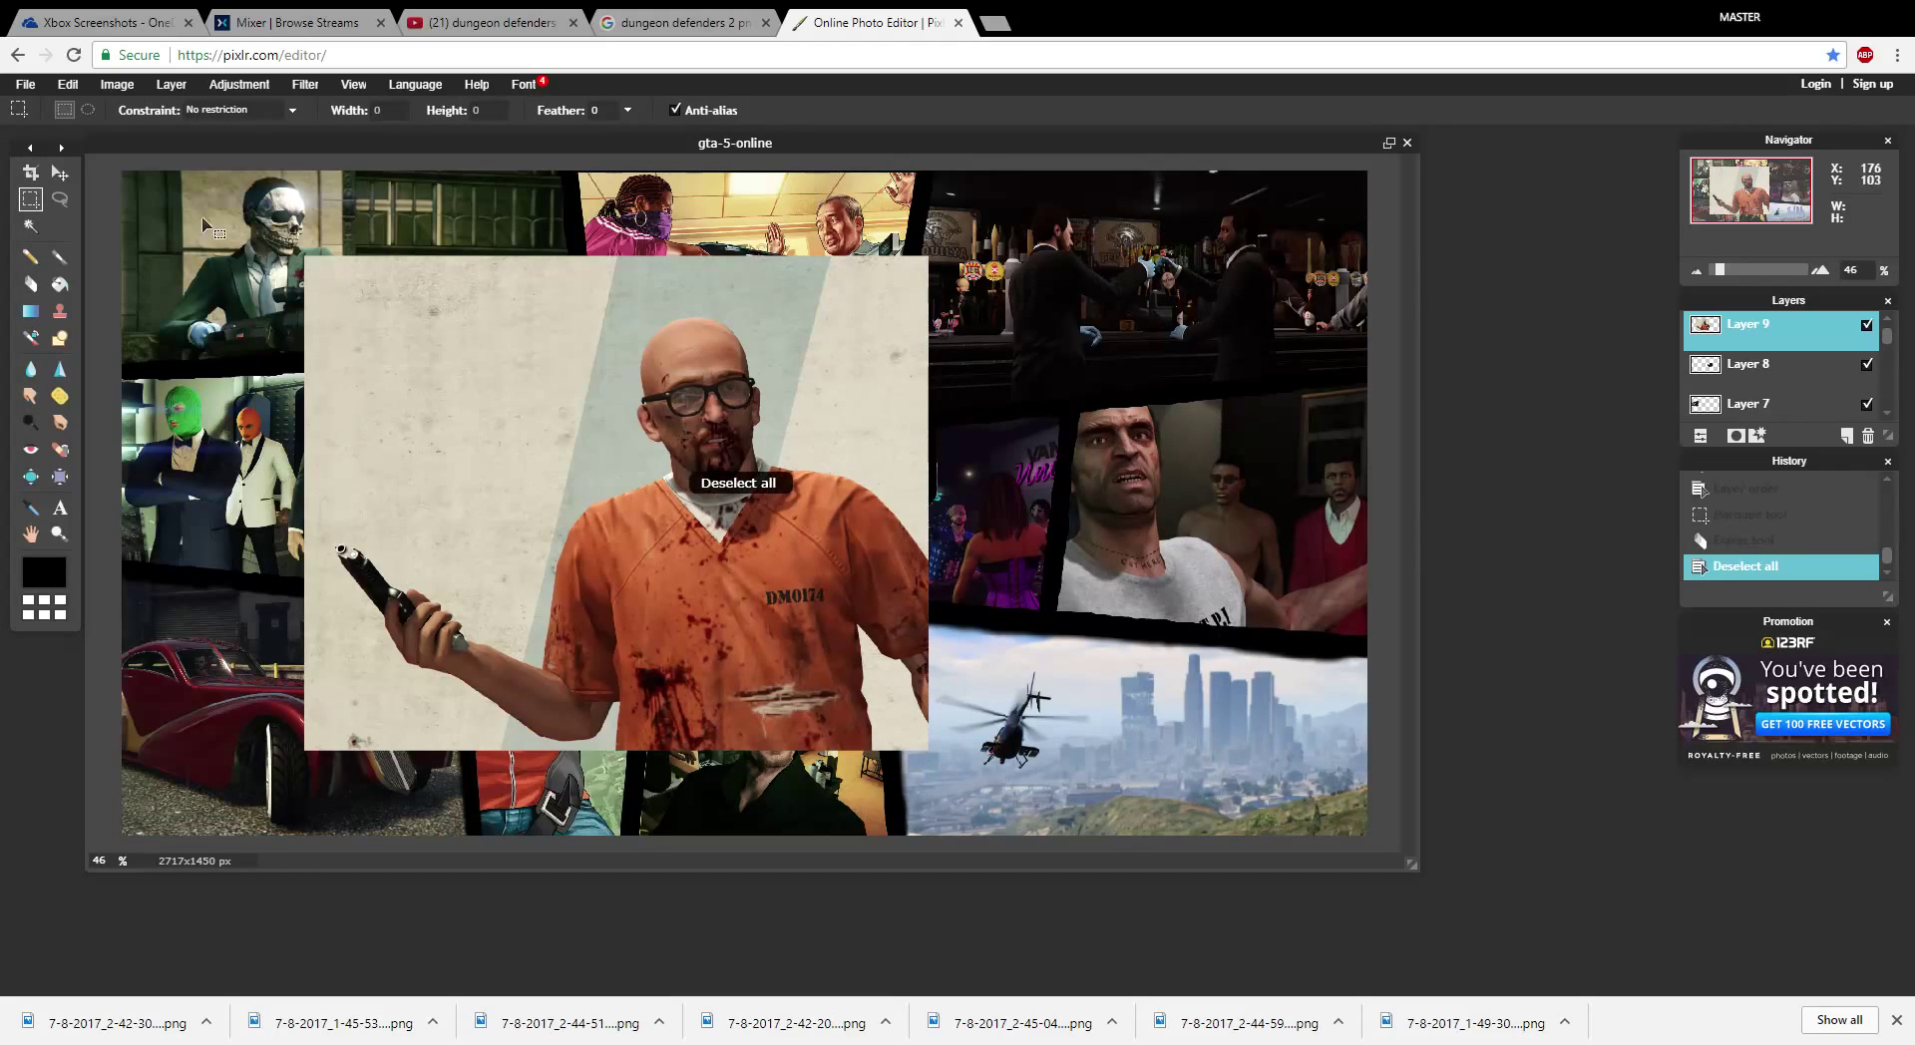
- Scale Layer 9 down with Free transform, position it over the upper middle panel of the collage, and apply the transform
key(v)
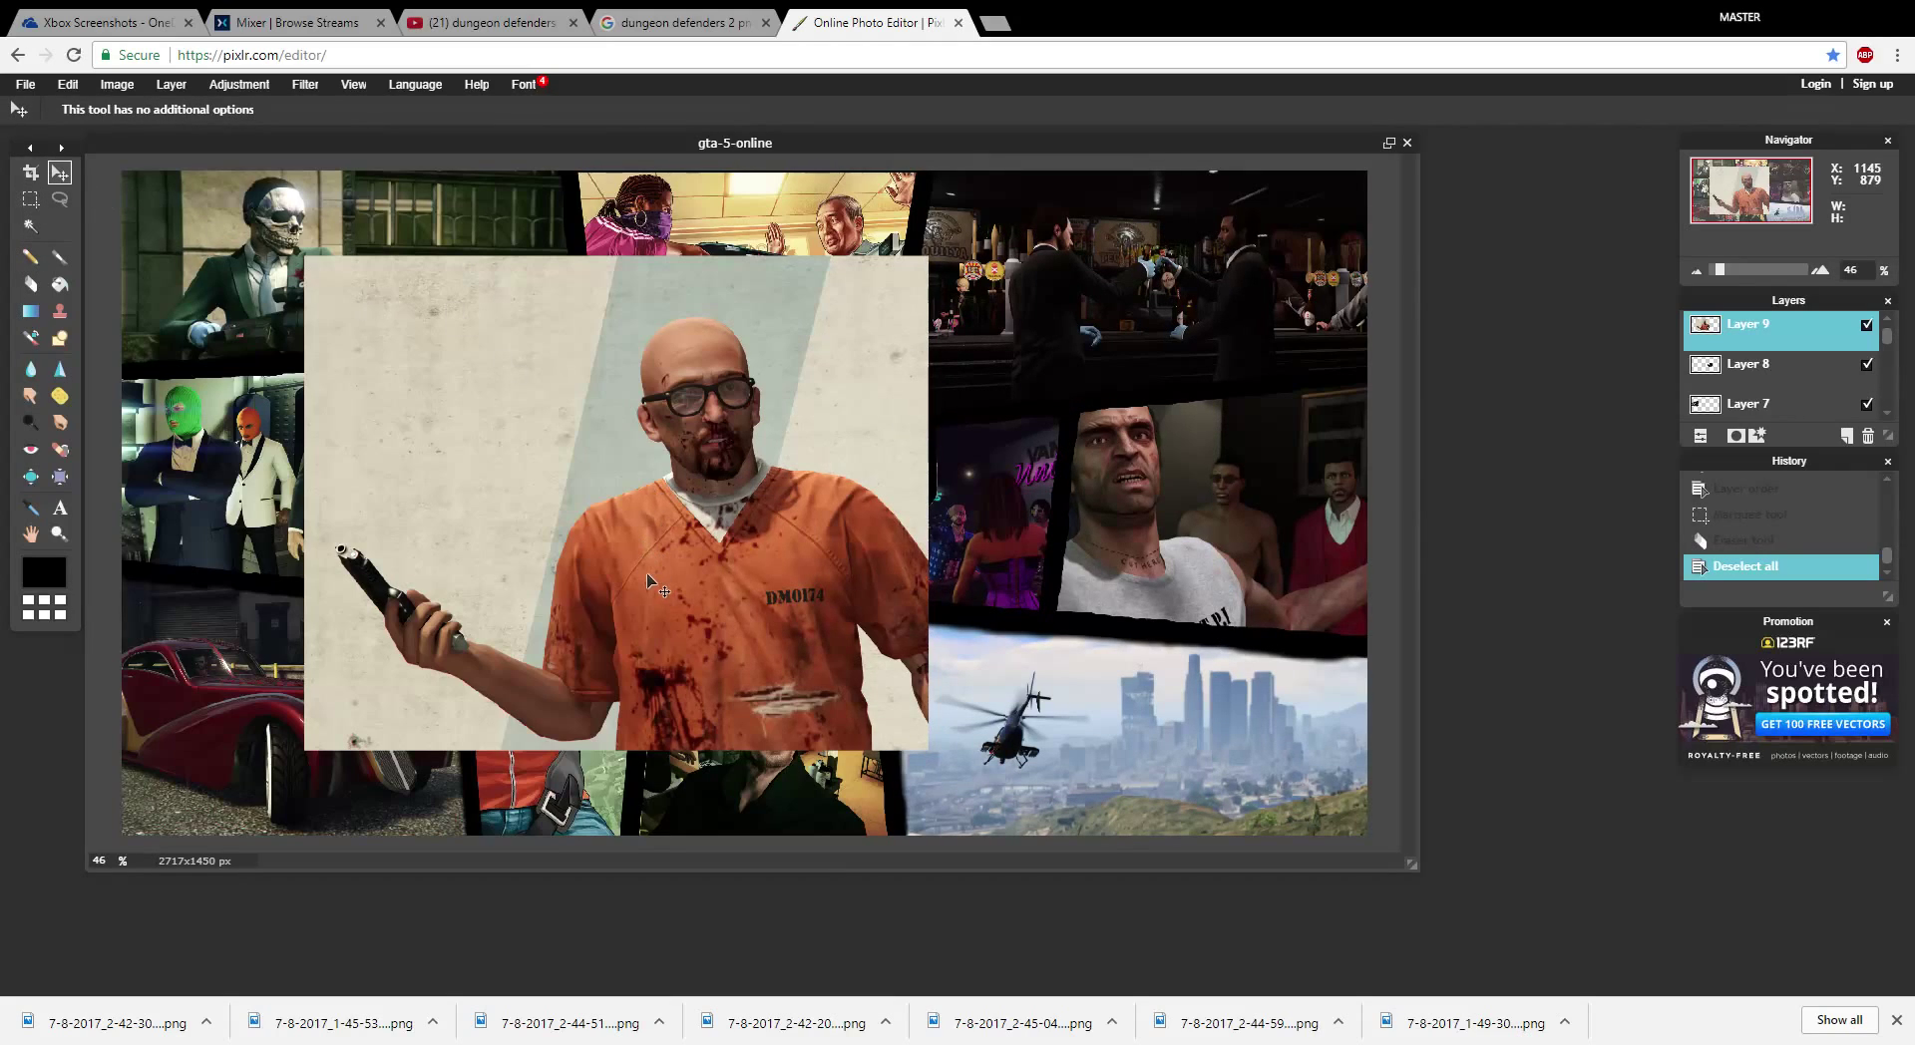
drag(647, 579, 758, 575)
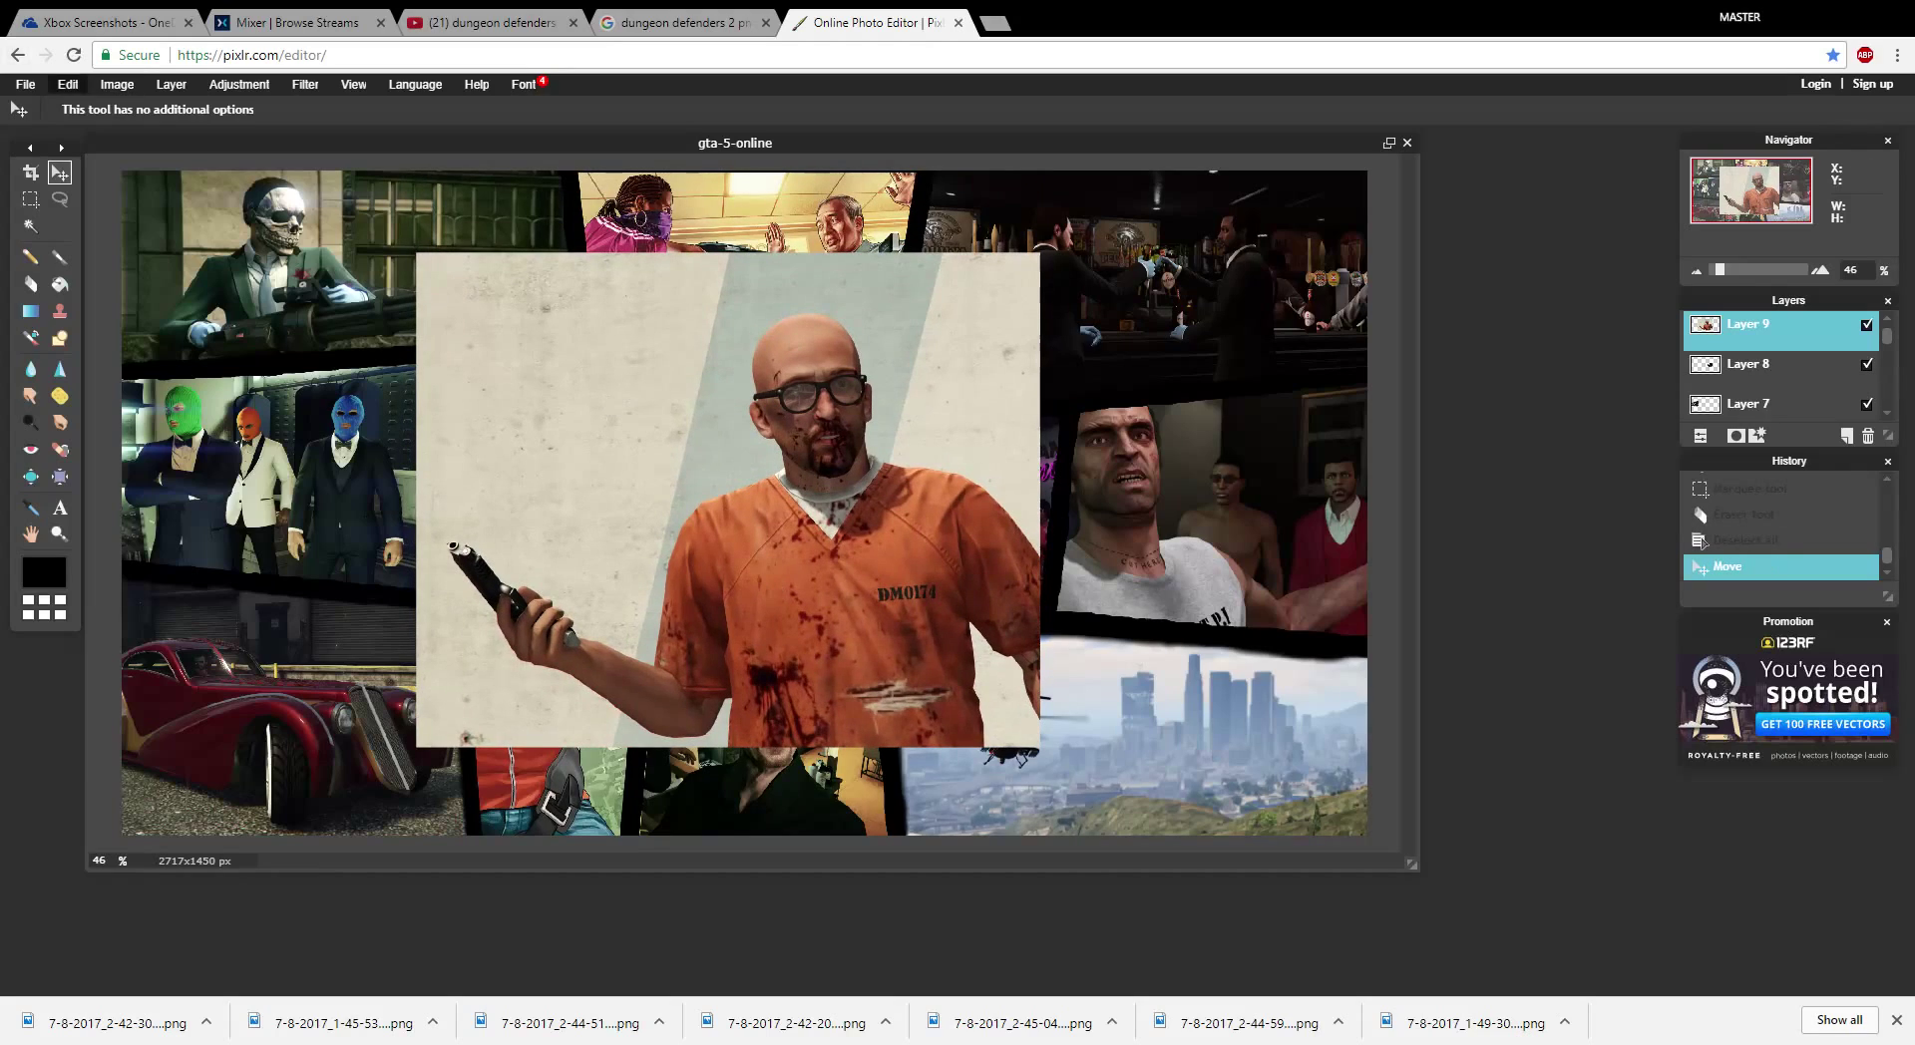
click(67, 84)
click(109, 229)
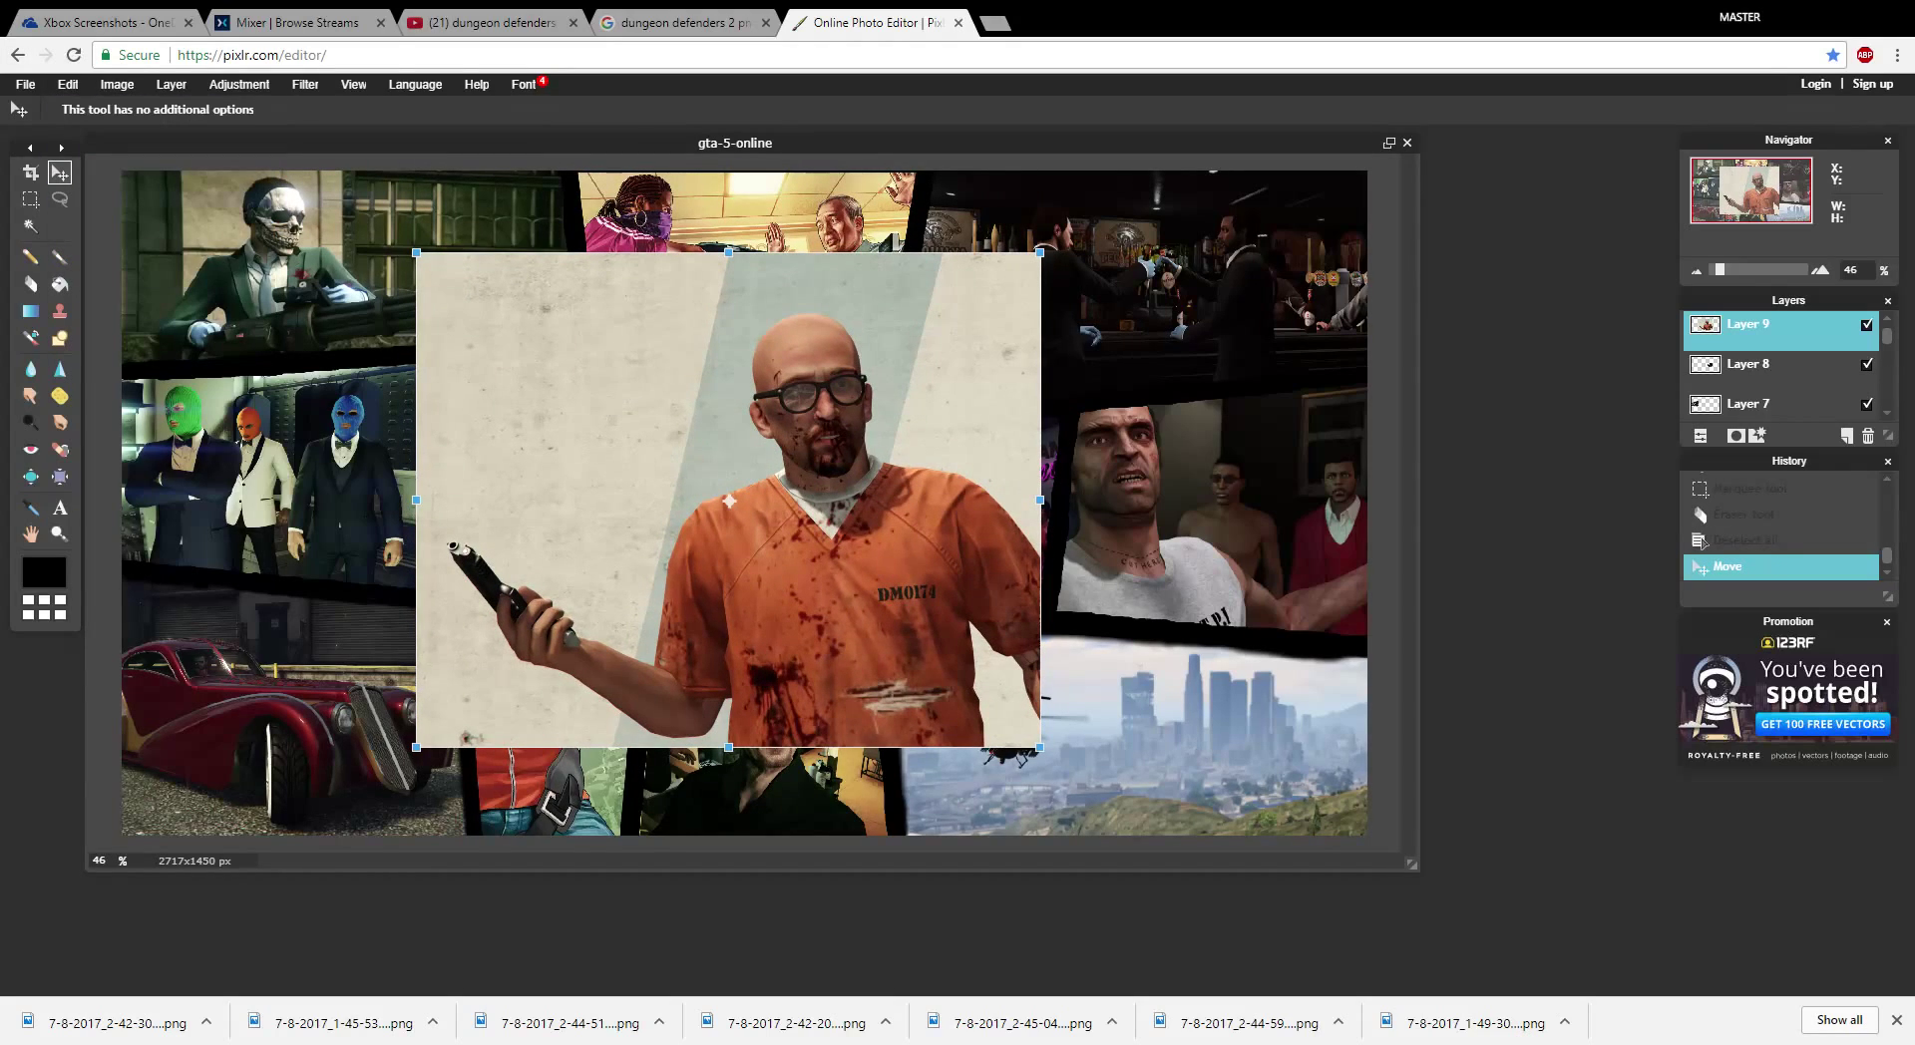
drag(417, 250, 515, 337)
drag(569, 418, 663, 195)
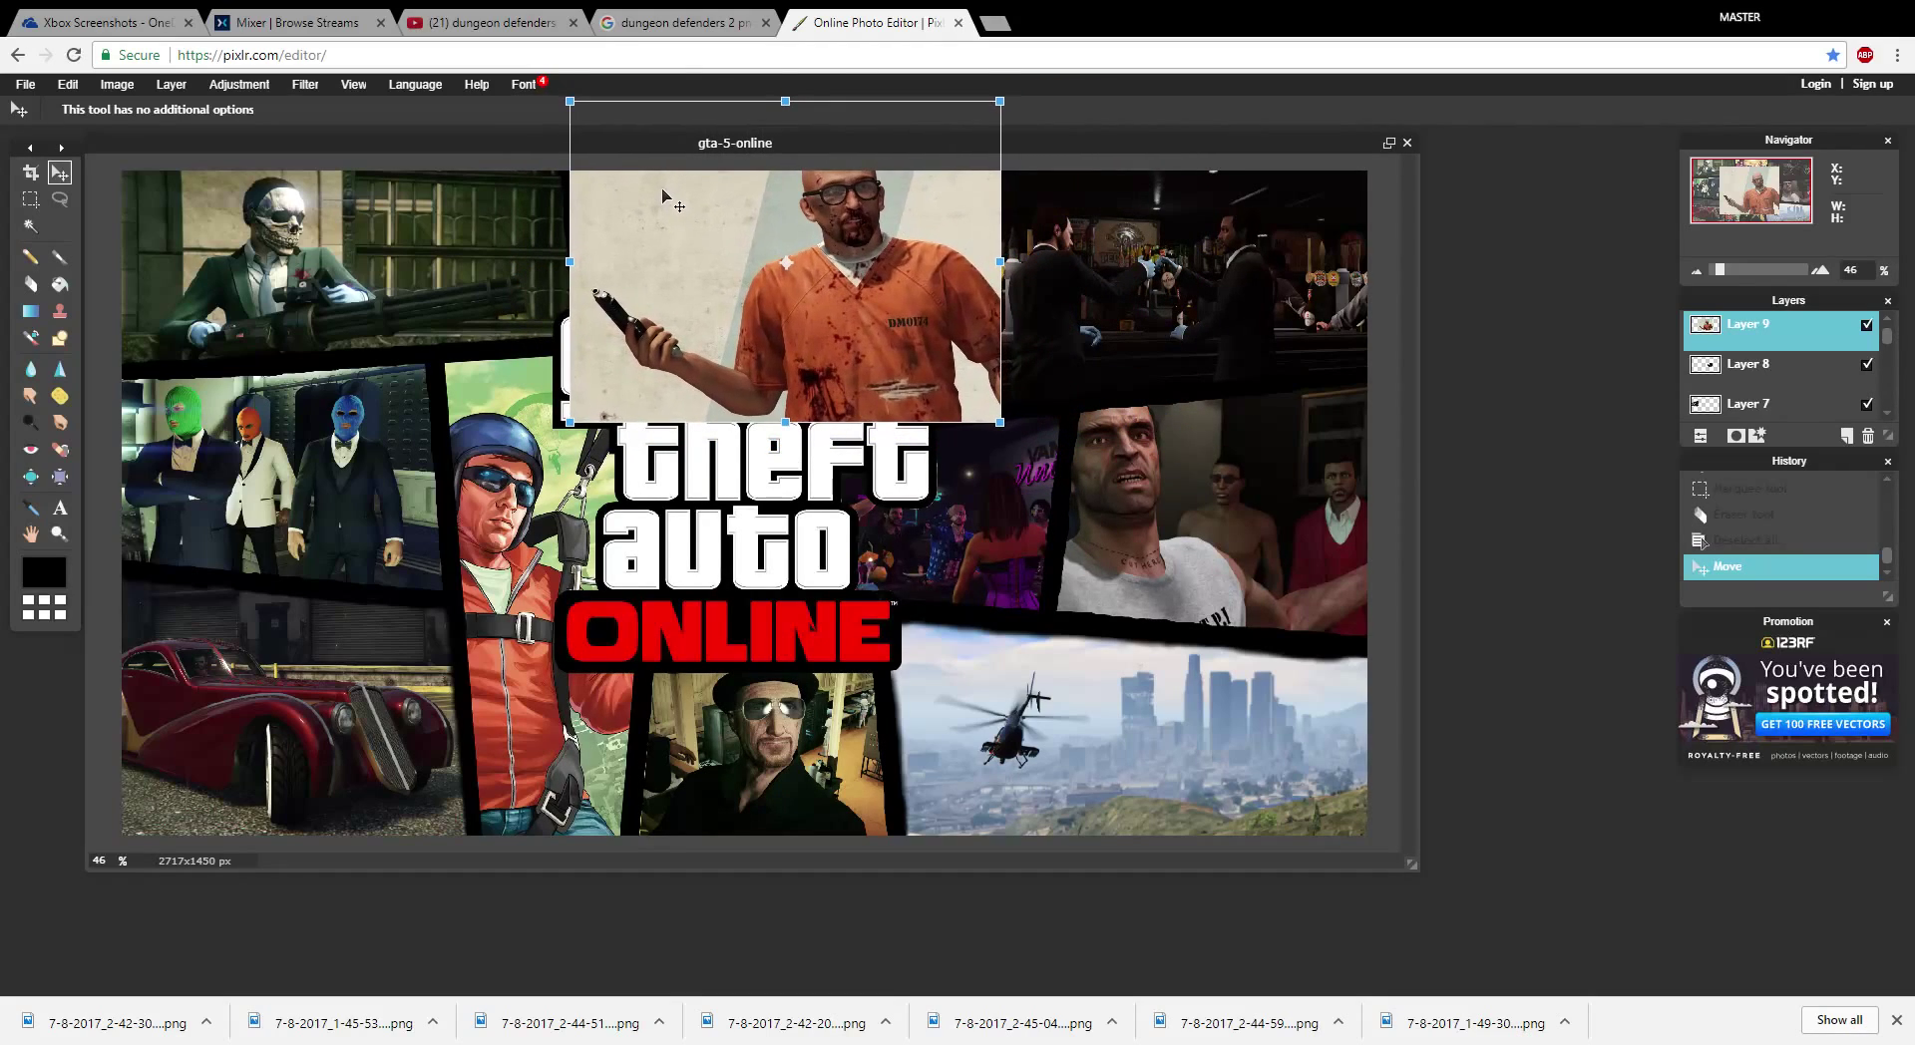
key(Return)
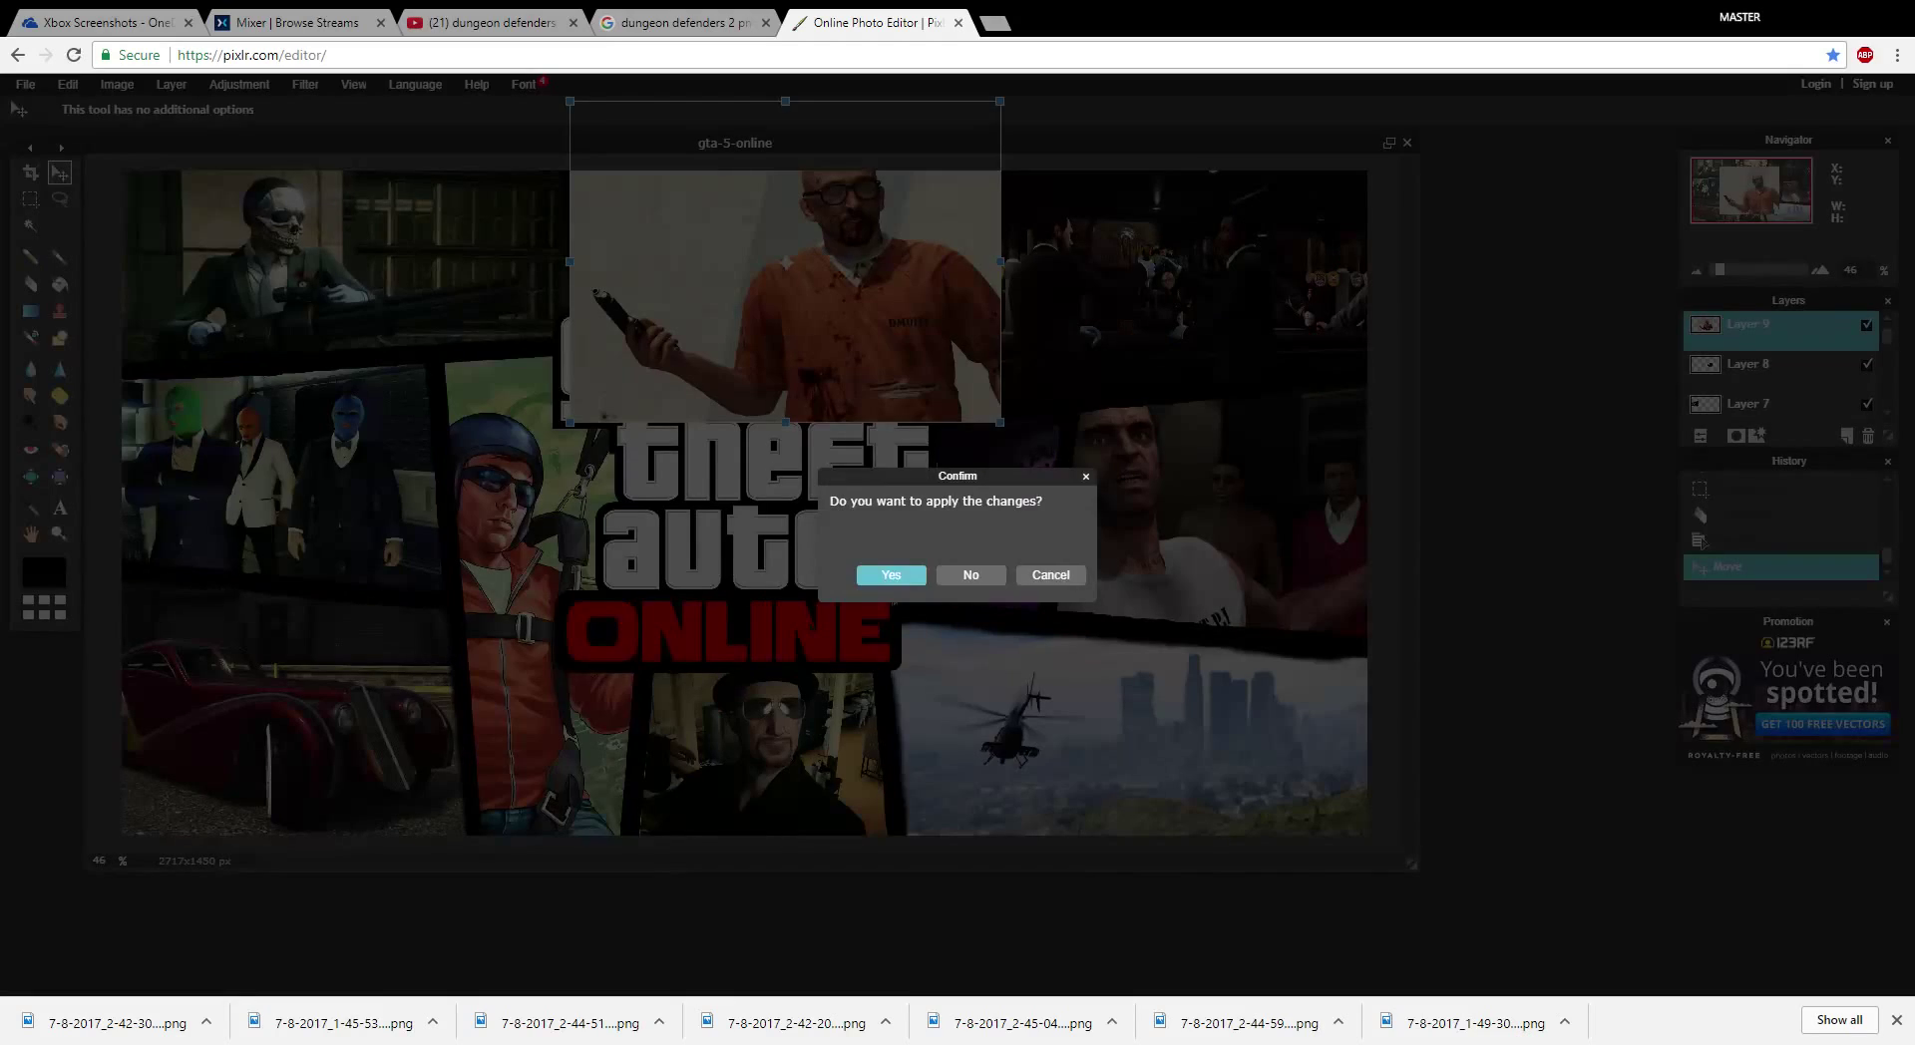
key(Return)
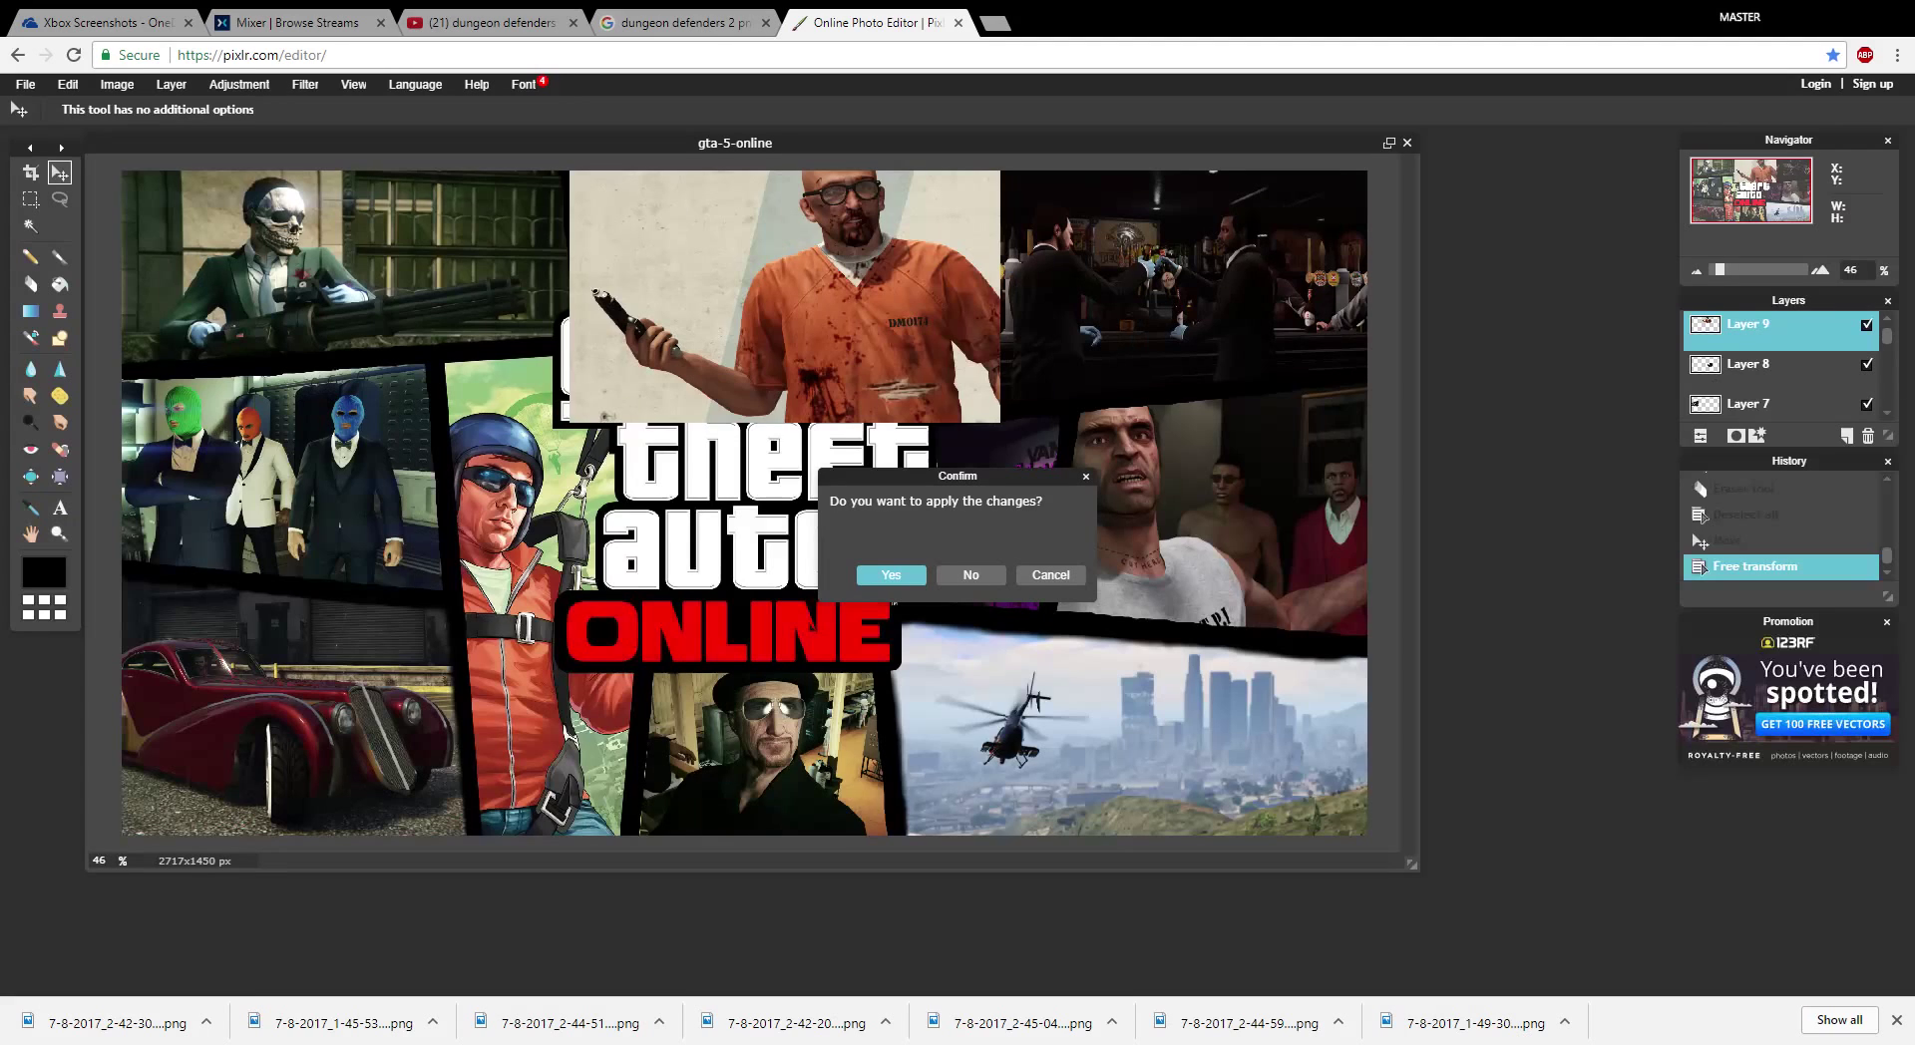
- Compare the collage with and without Layer 9 to check how the jumpsuit image covers the upper middle panel, leaving the layer hidden
click(1866, 324)
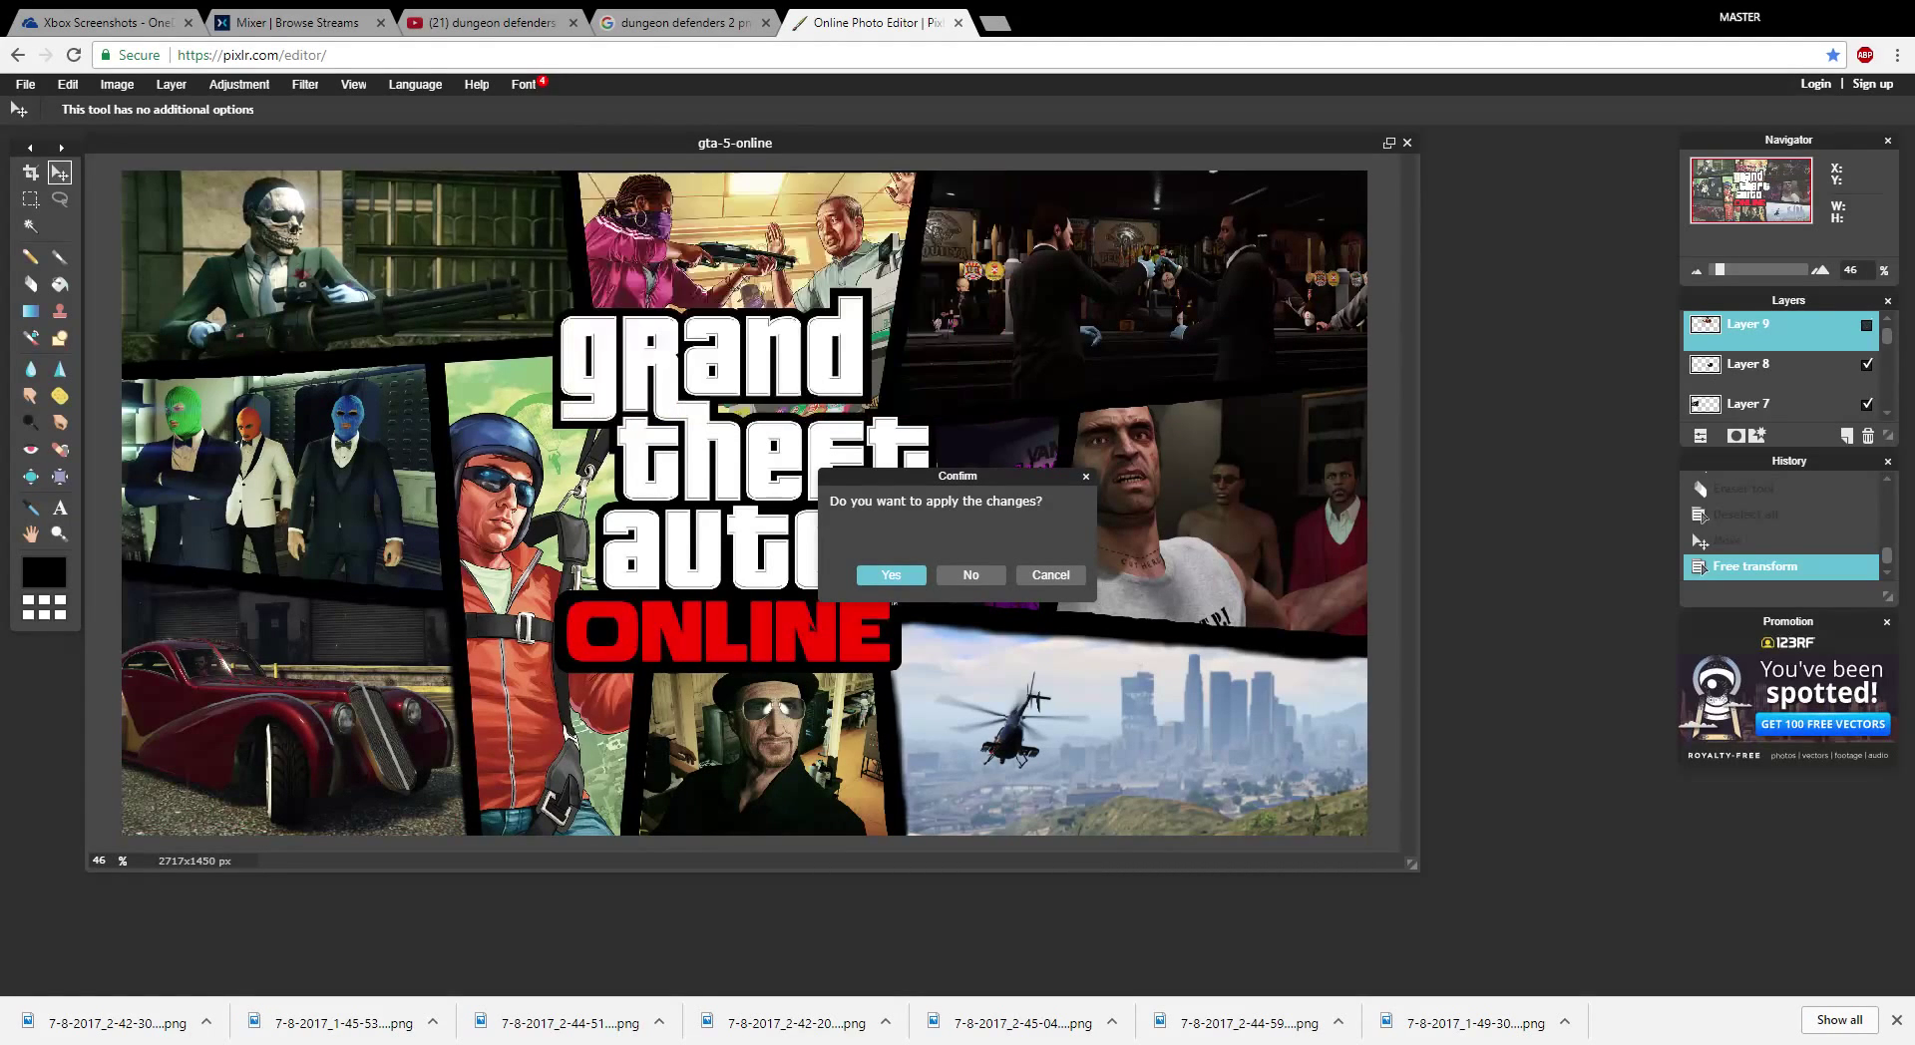
click(1866, 324)
click(1867, 324)
click(1866, 325)
click(1866, 324)
click(1866, 324)
click(1867, 324)
click(1866, 324)
click(1867, 324)
click(1866, 324)
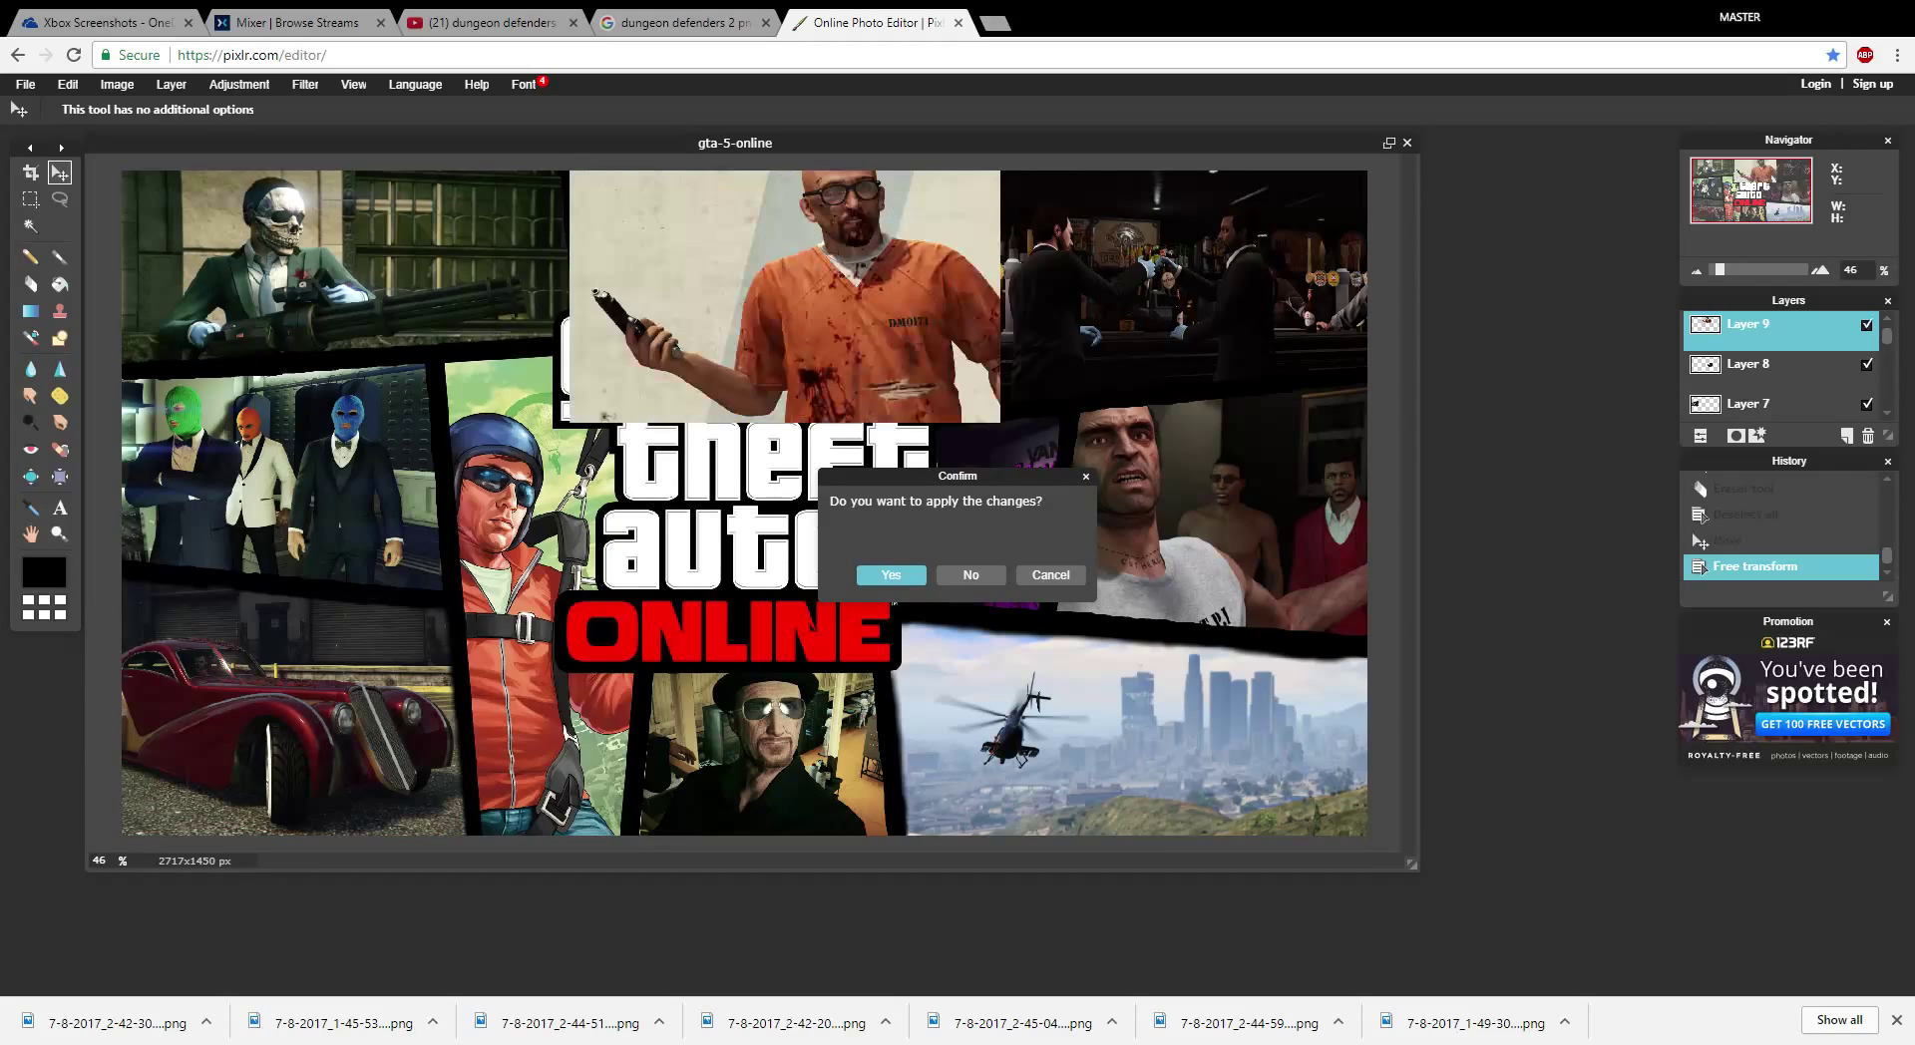
click(1866, 324)
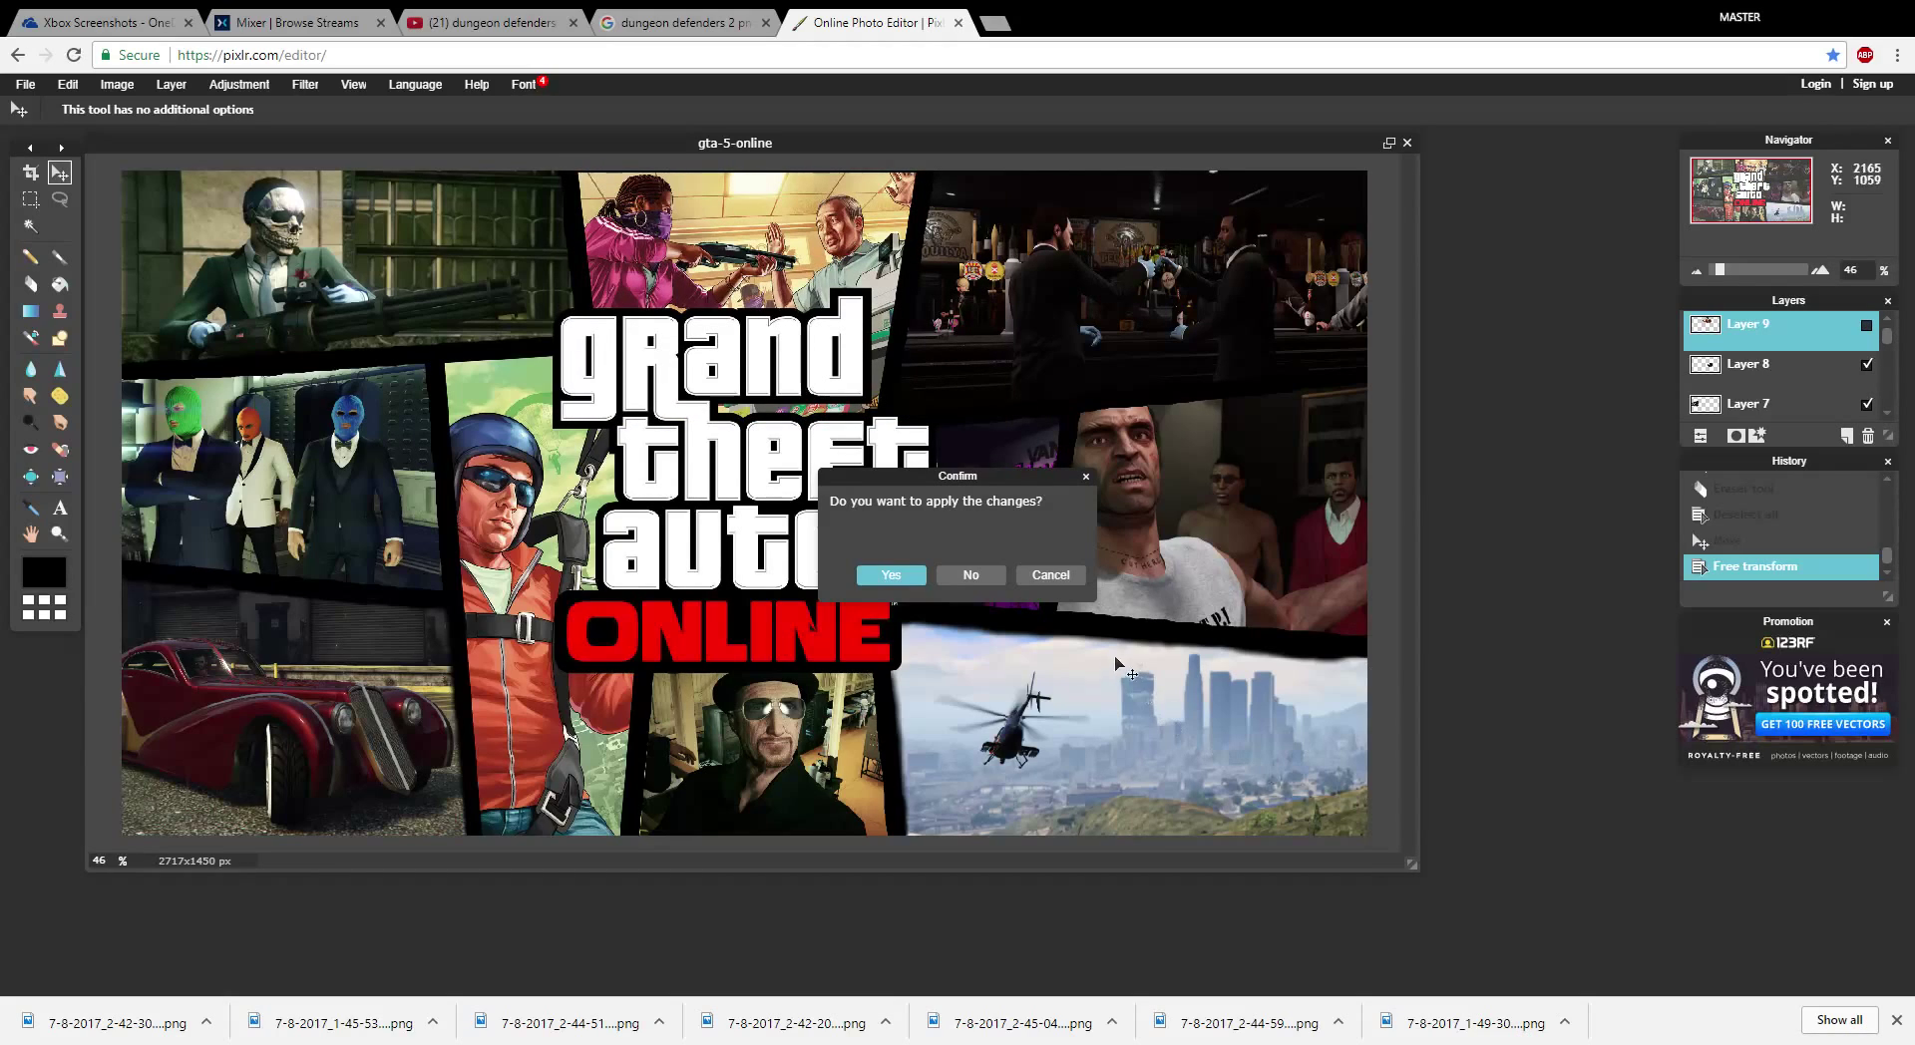
key(Return)
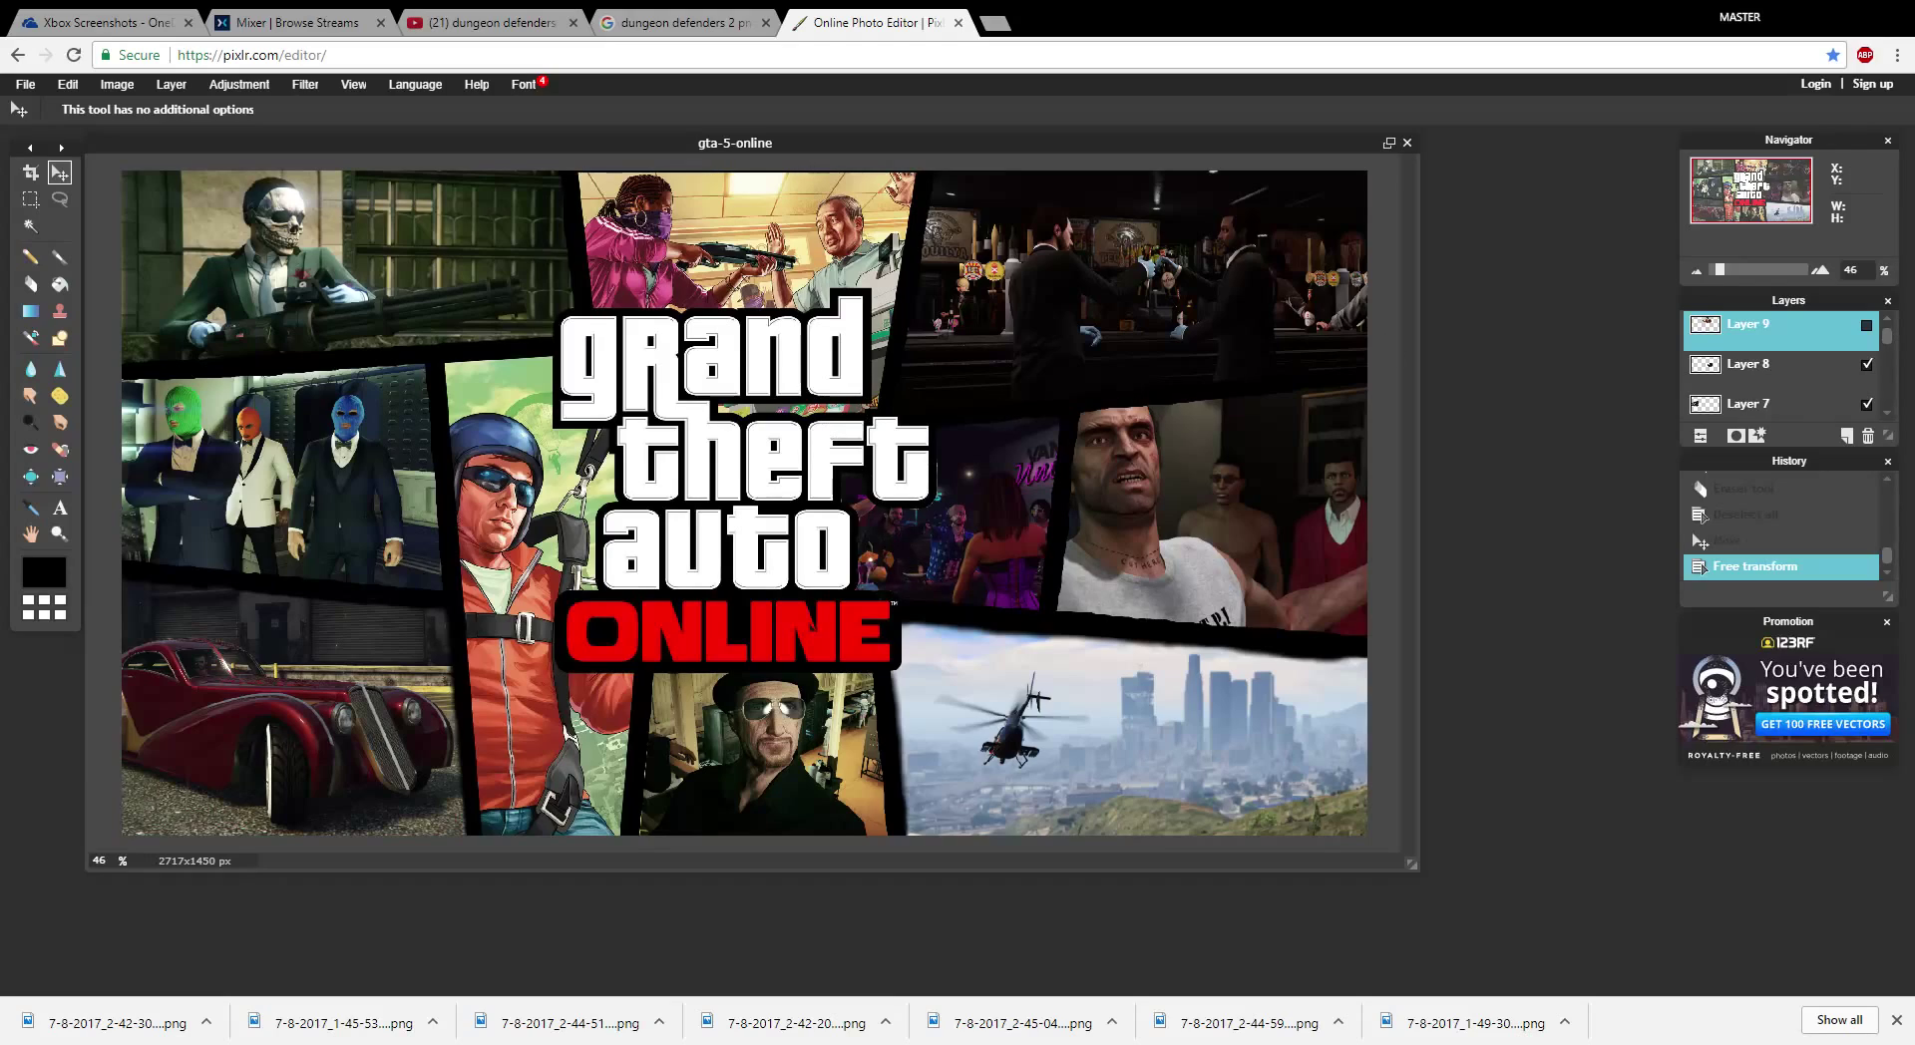
- Switch to the Eraser with Layer 9 hidden so the original upper middle panel's borders can guide the trimming
click(1866, 324)
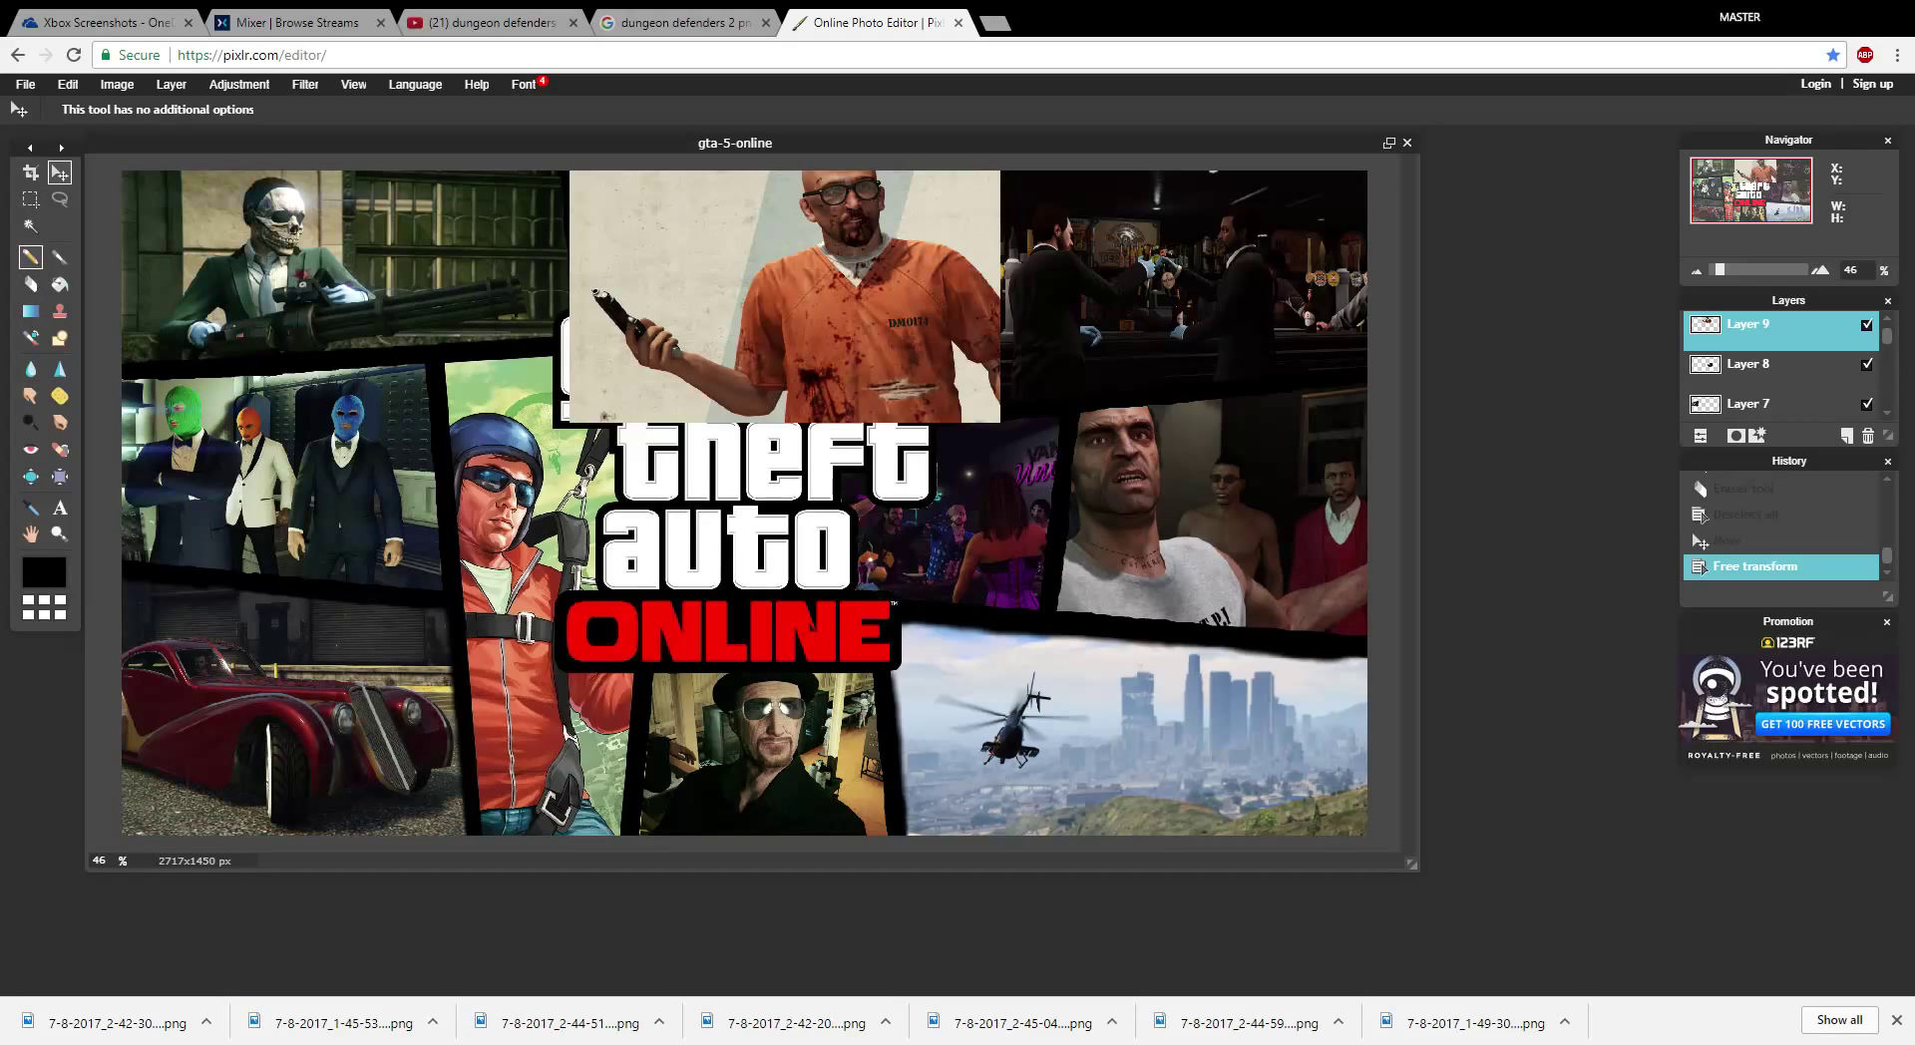
click(30, 284)
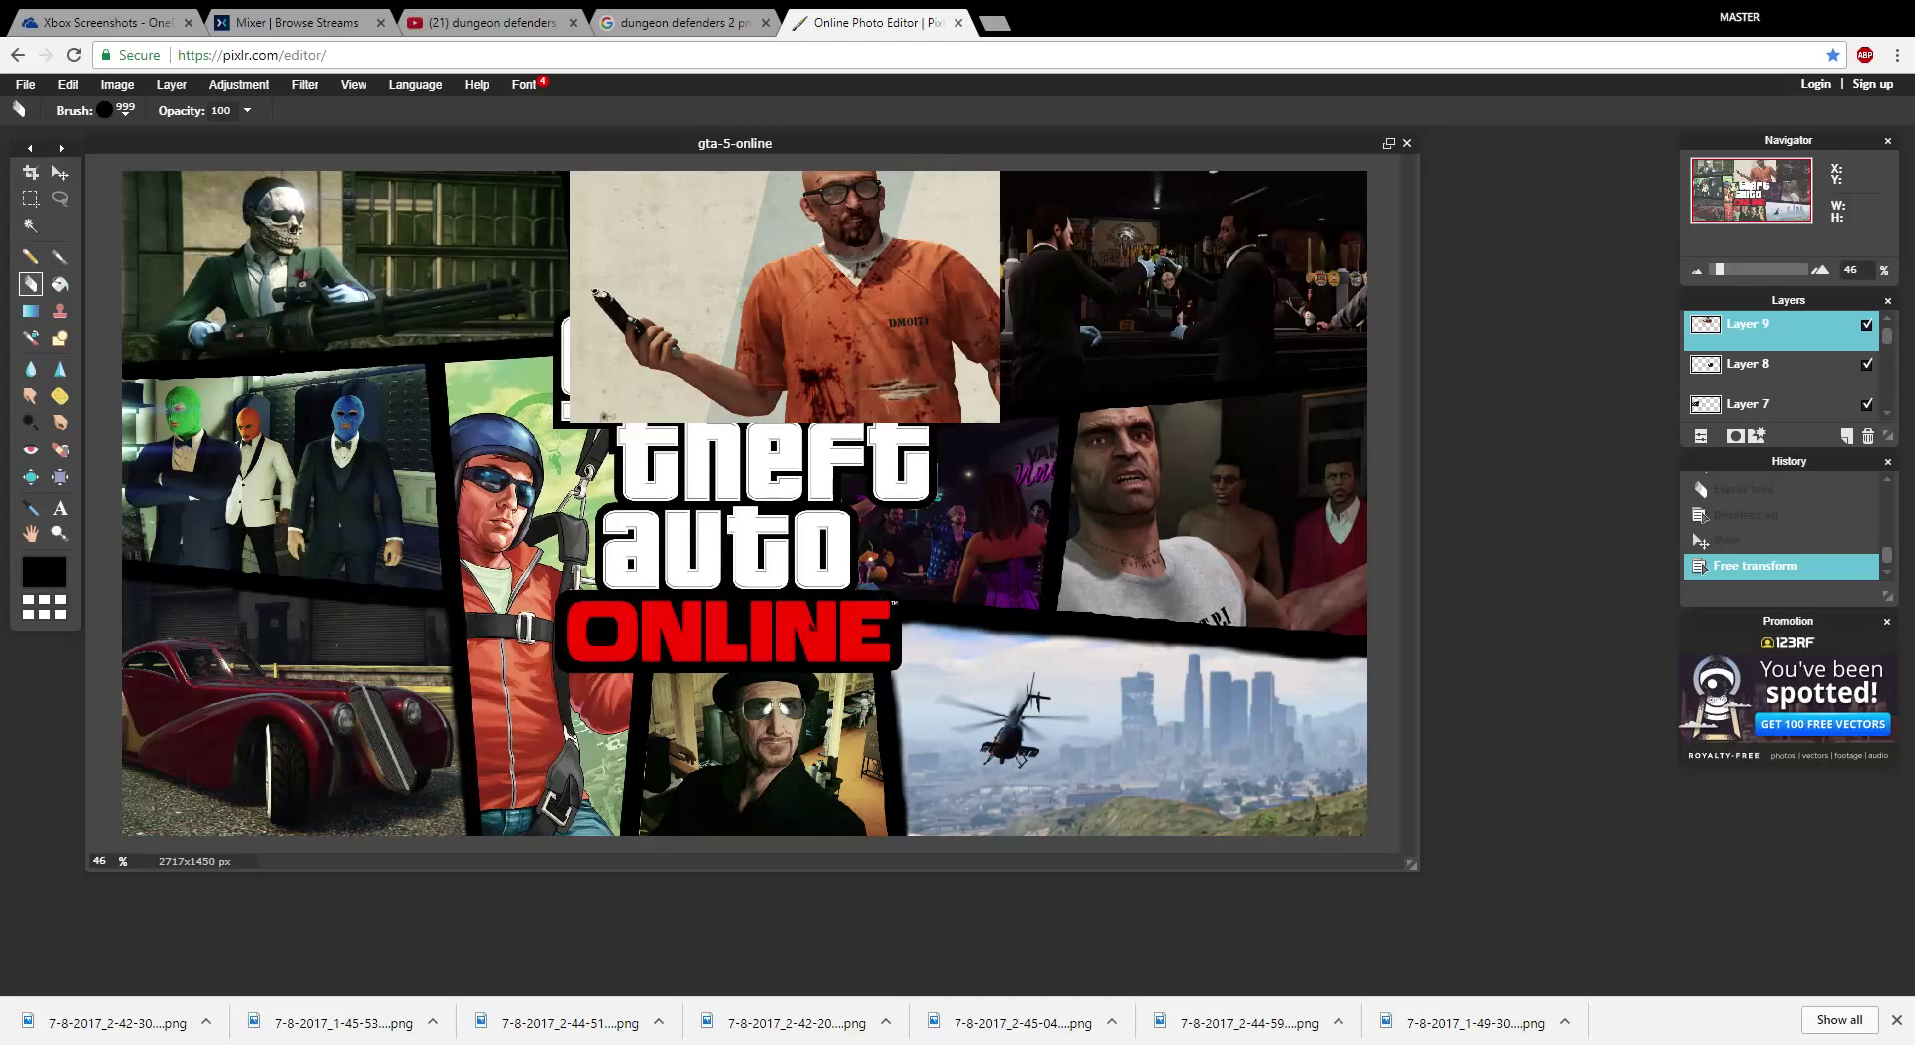
click(1866, 324)
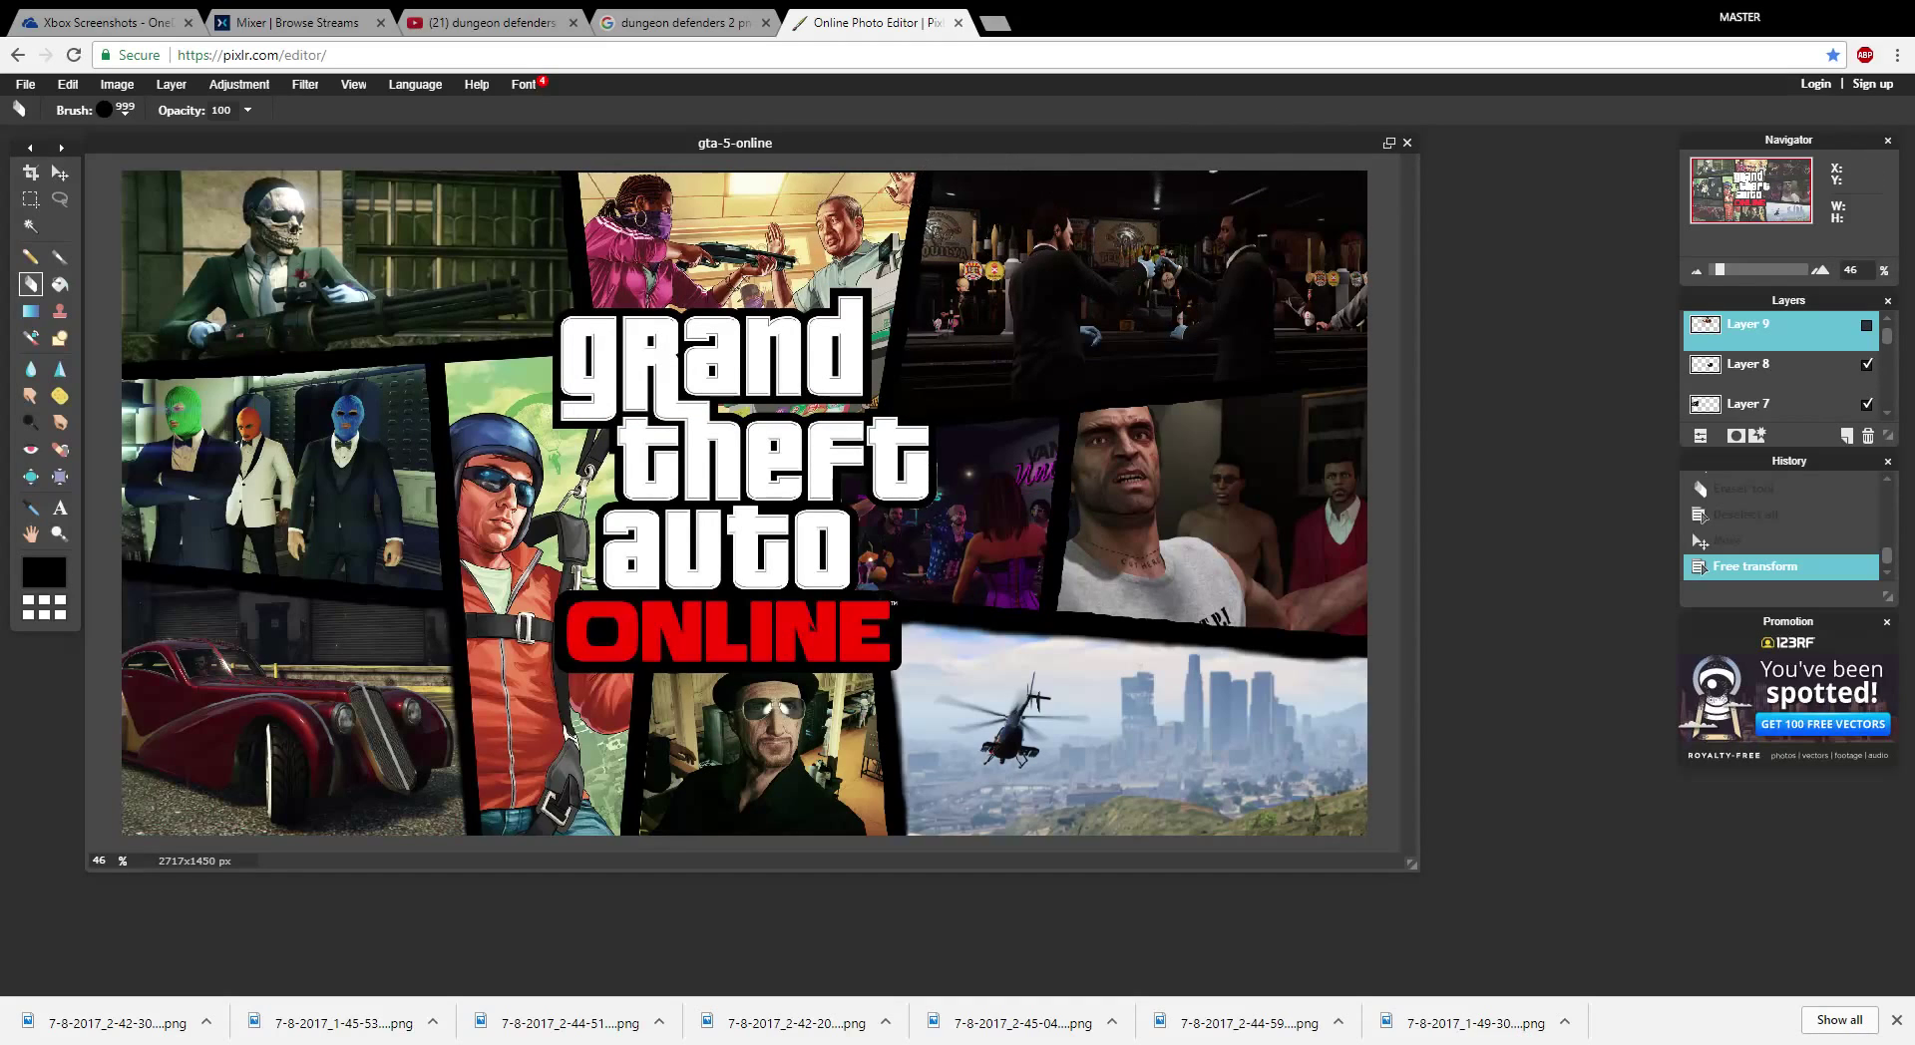
scroll(1197, 319, up, 5)
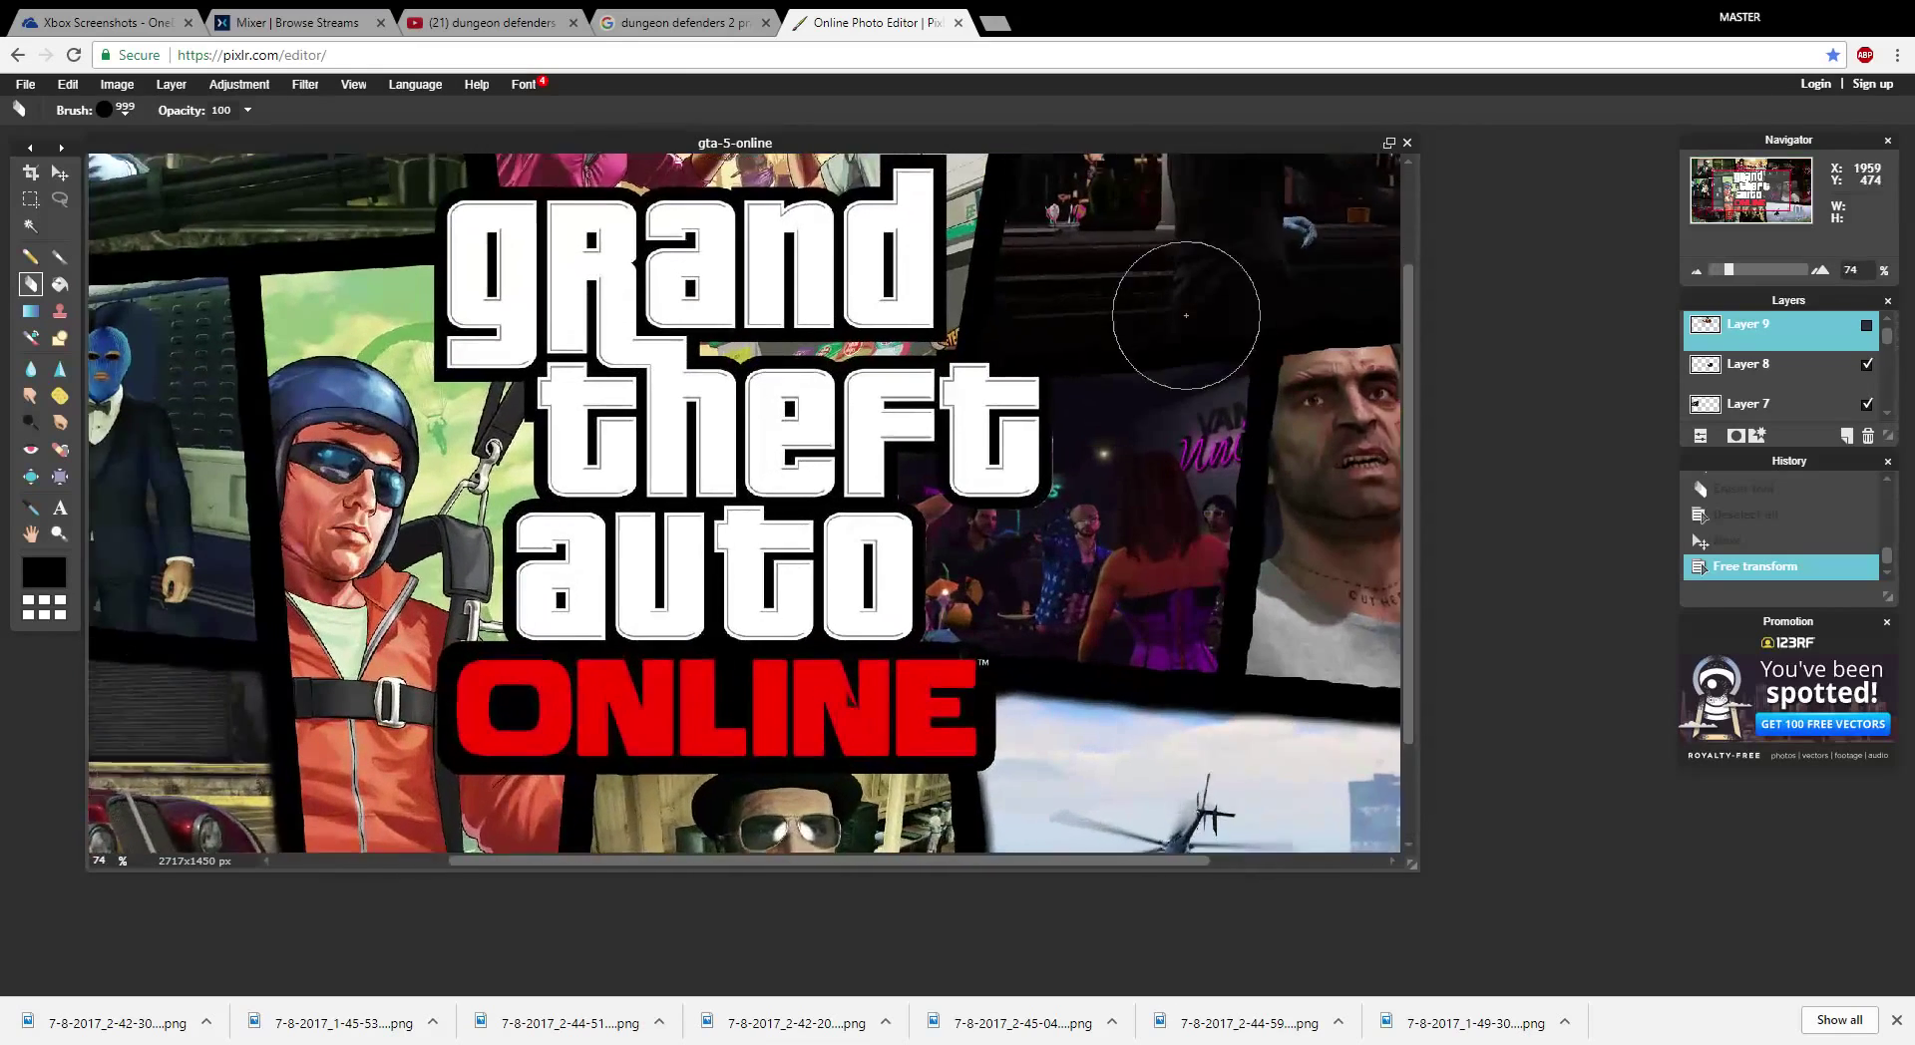
drag(898, 399, 828, 637)
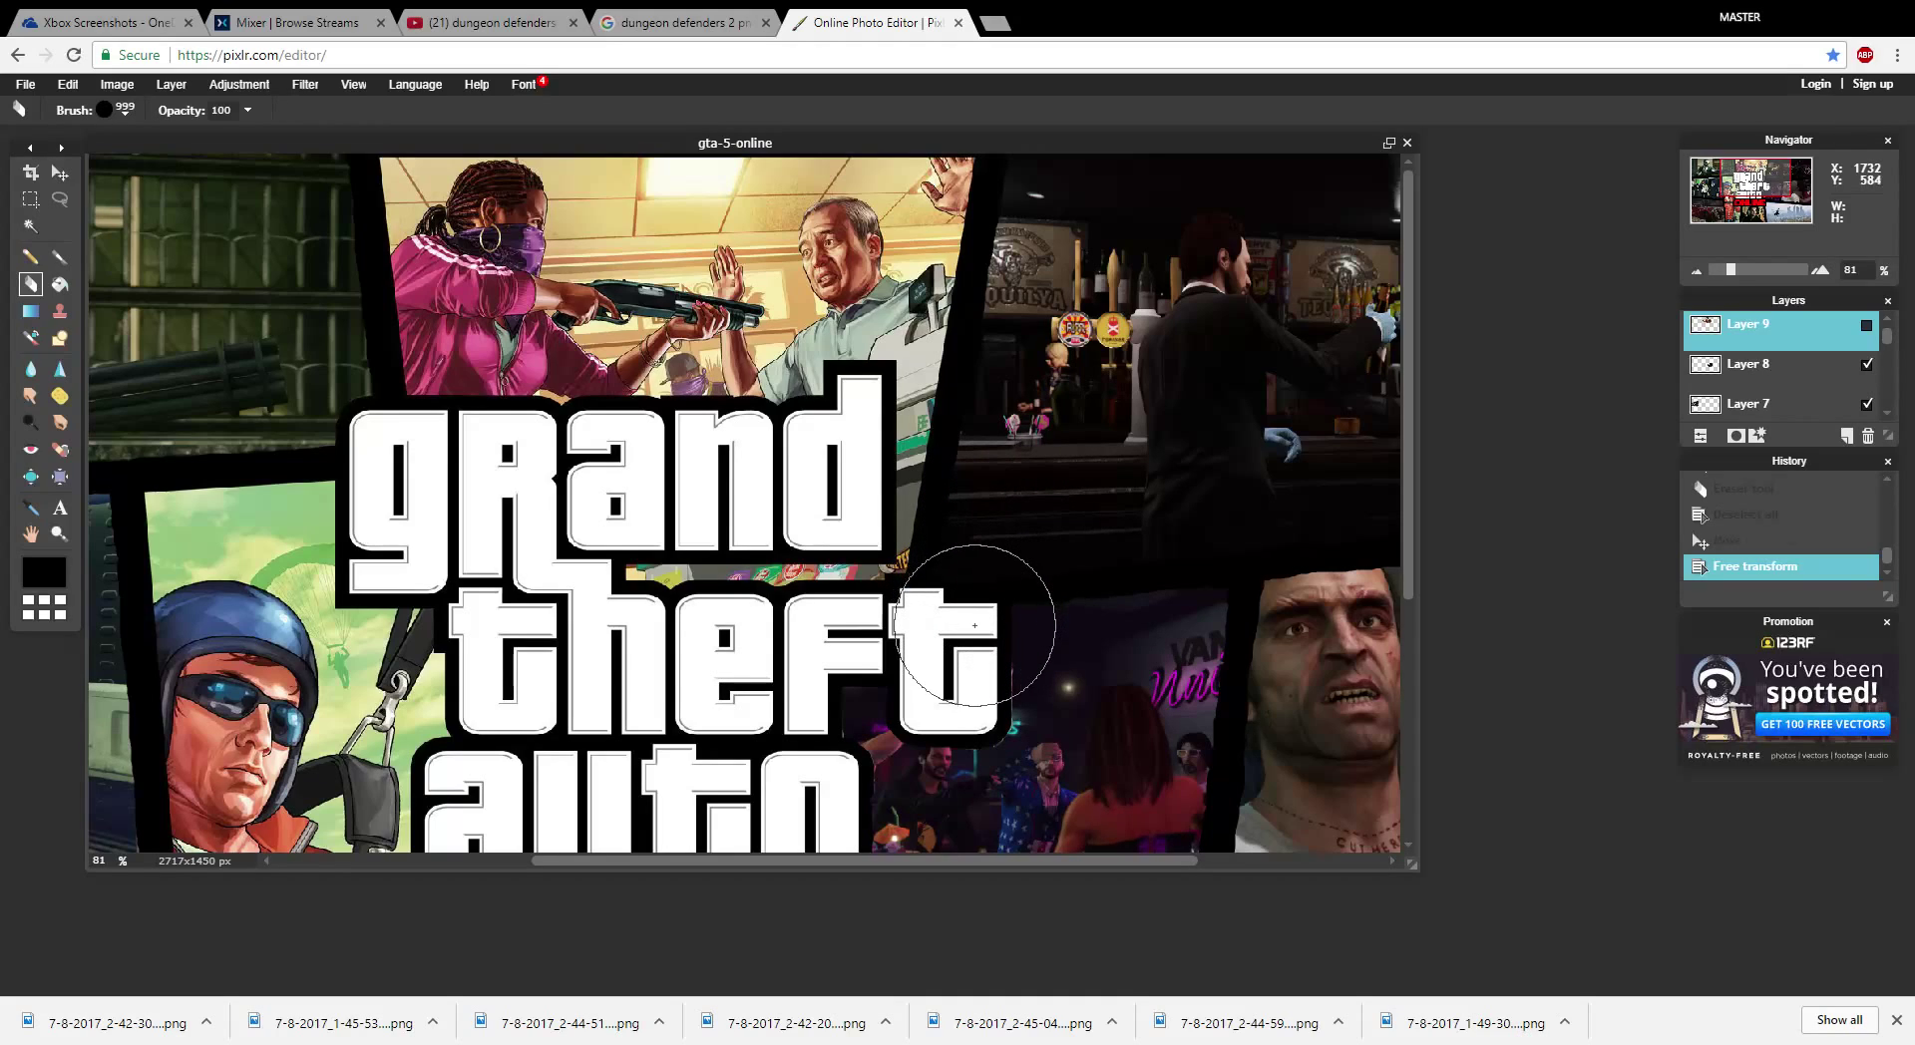
- Try erasing hidden Layer 9 along the slanted divider beside the bar panel, check it with the layer shown, and undo the erasure
click(975, 611)
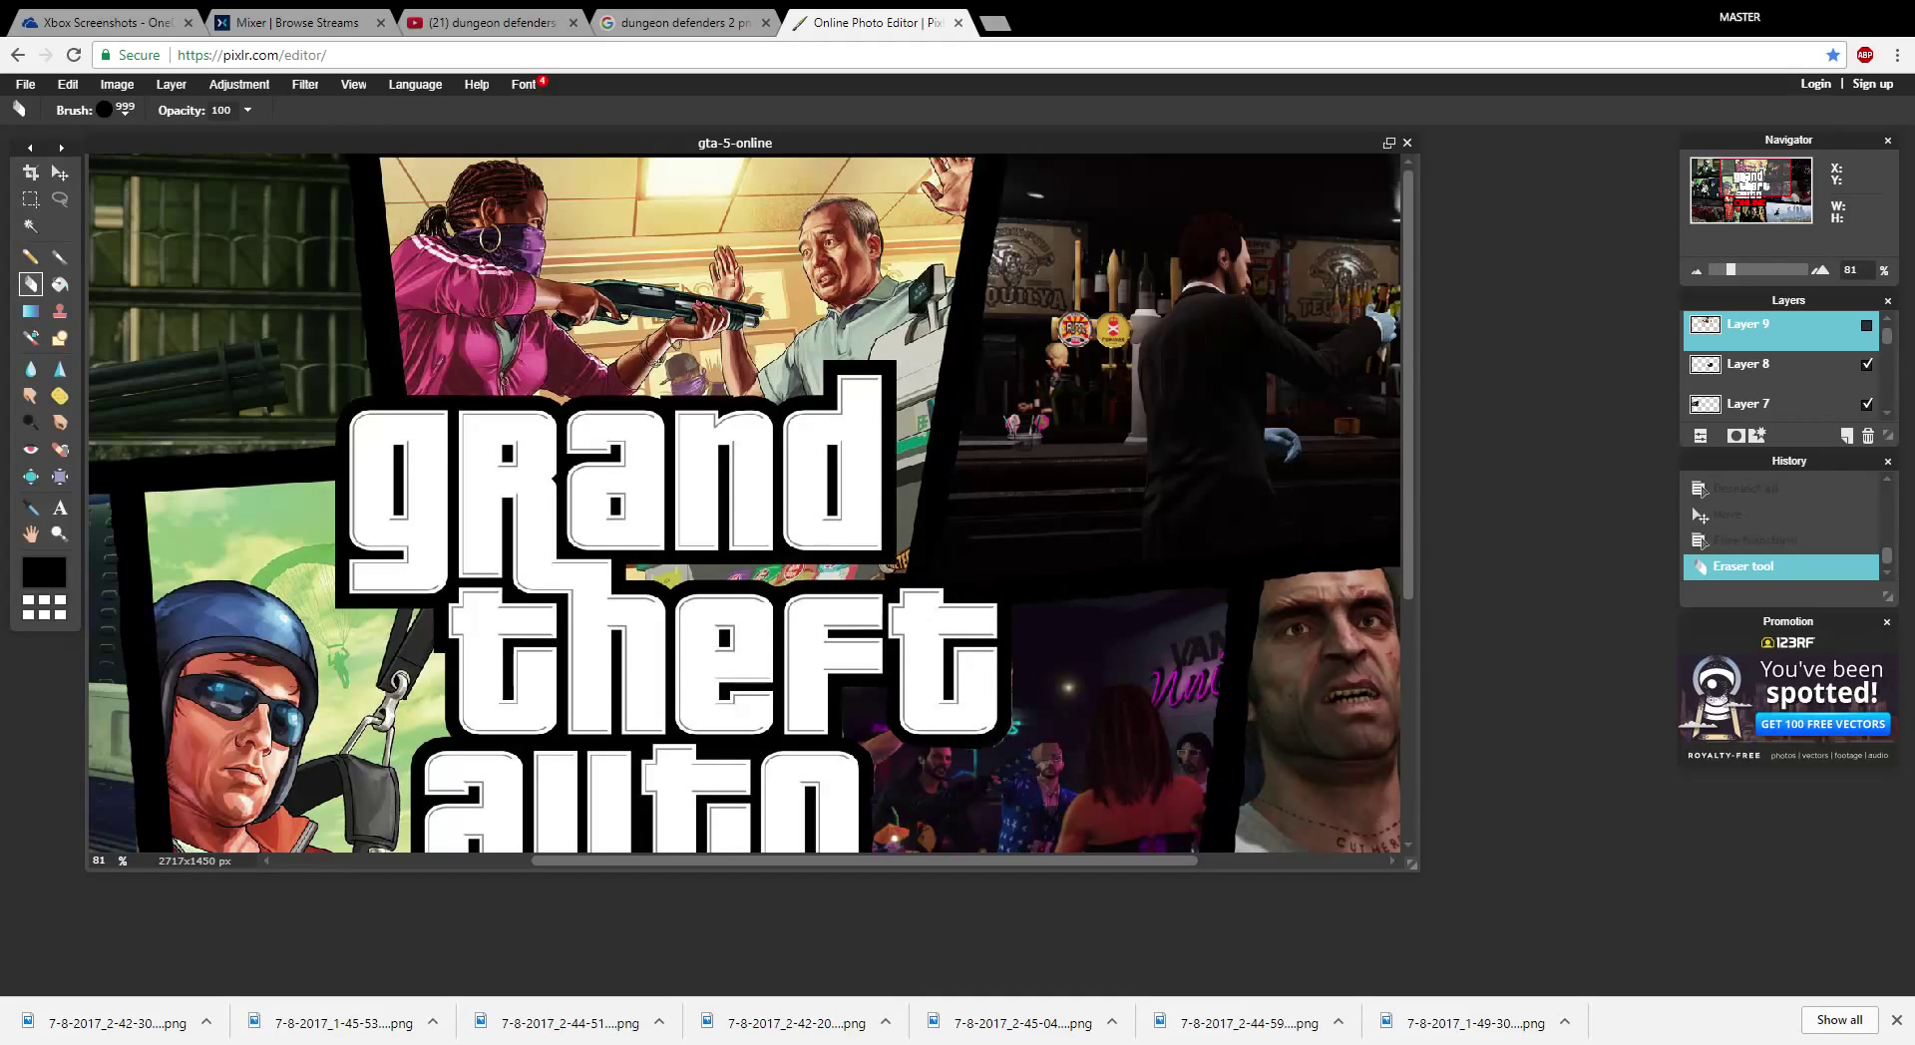
click(1866, 325)
click(1867, 325)
key(ctrl+z)
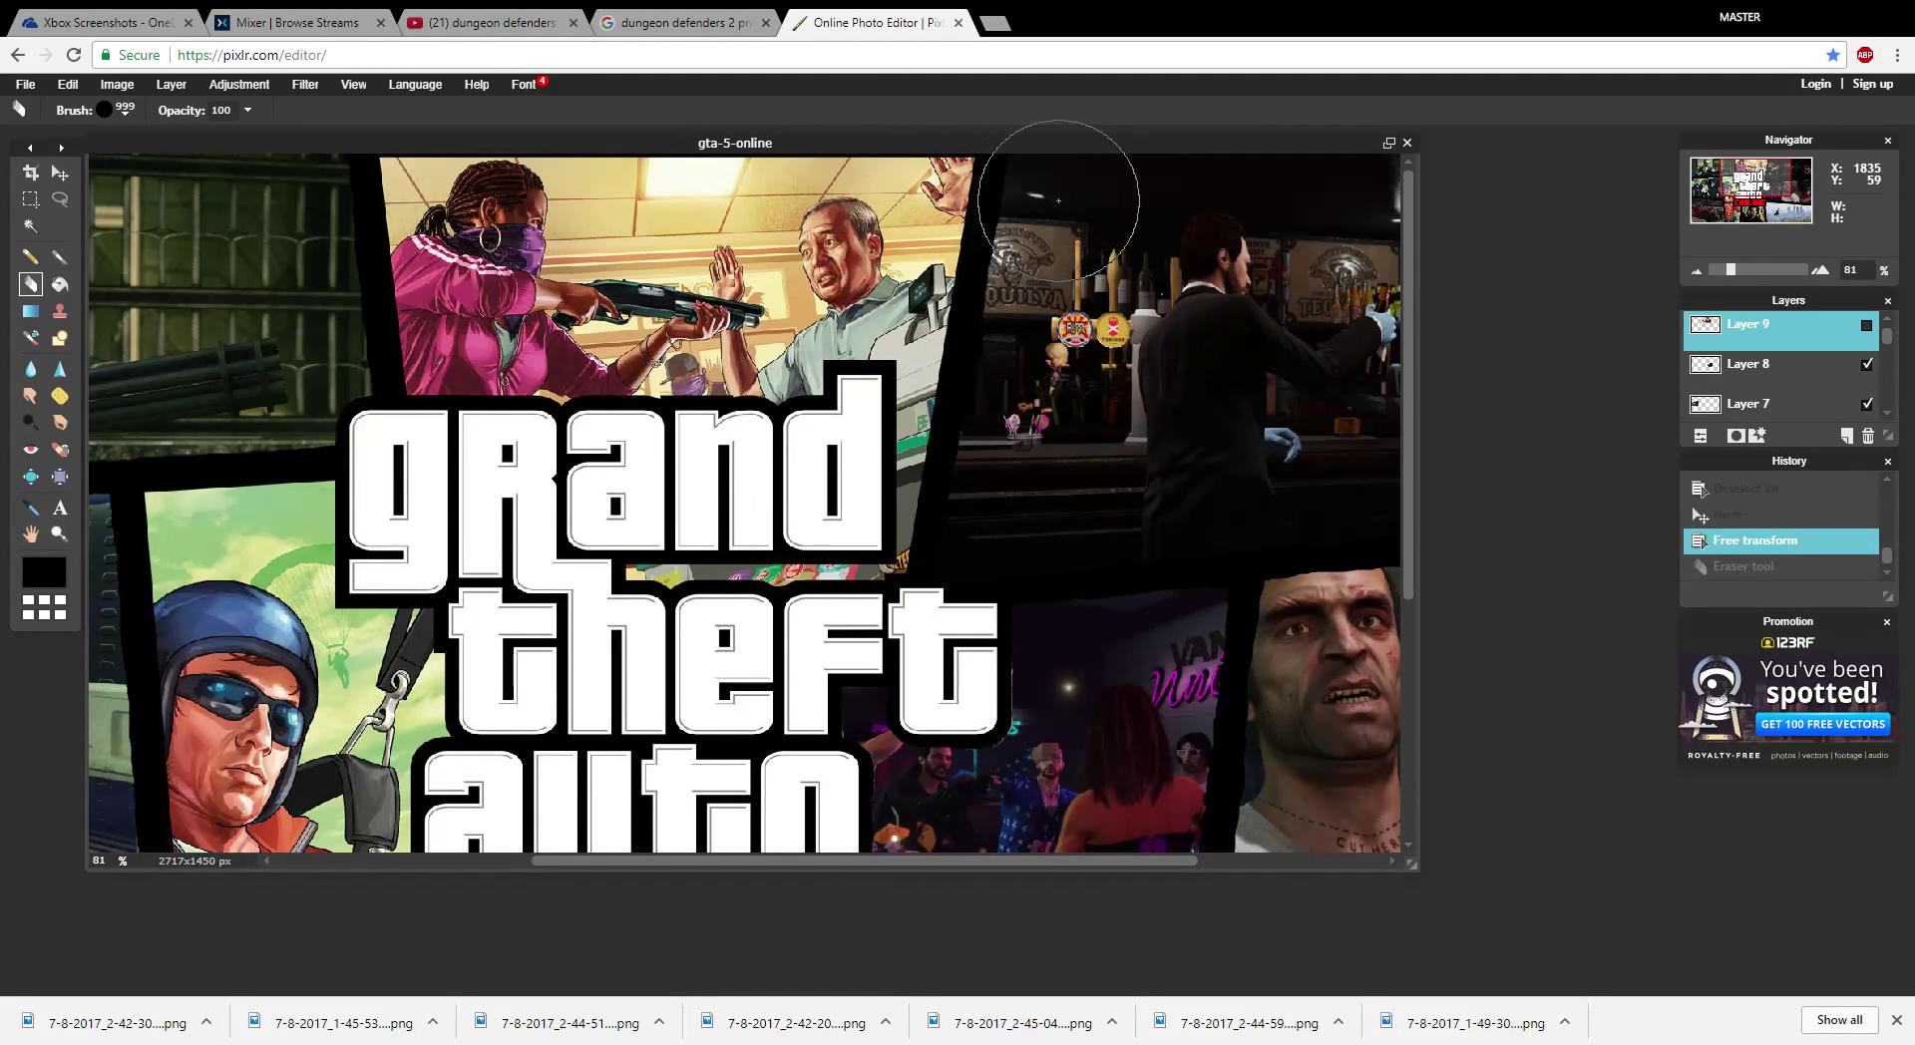
click(1866, 325)
click(1866, 325)
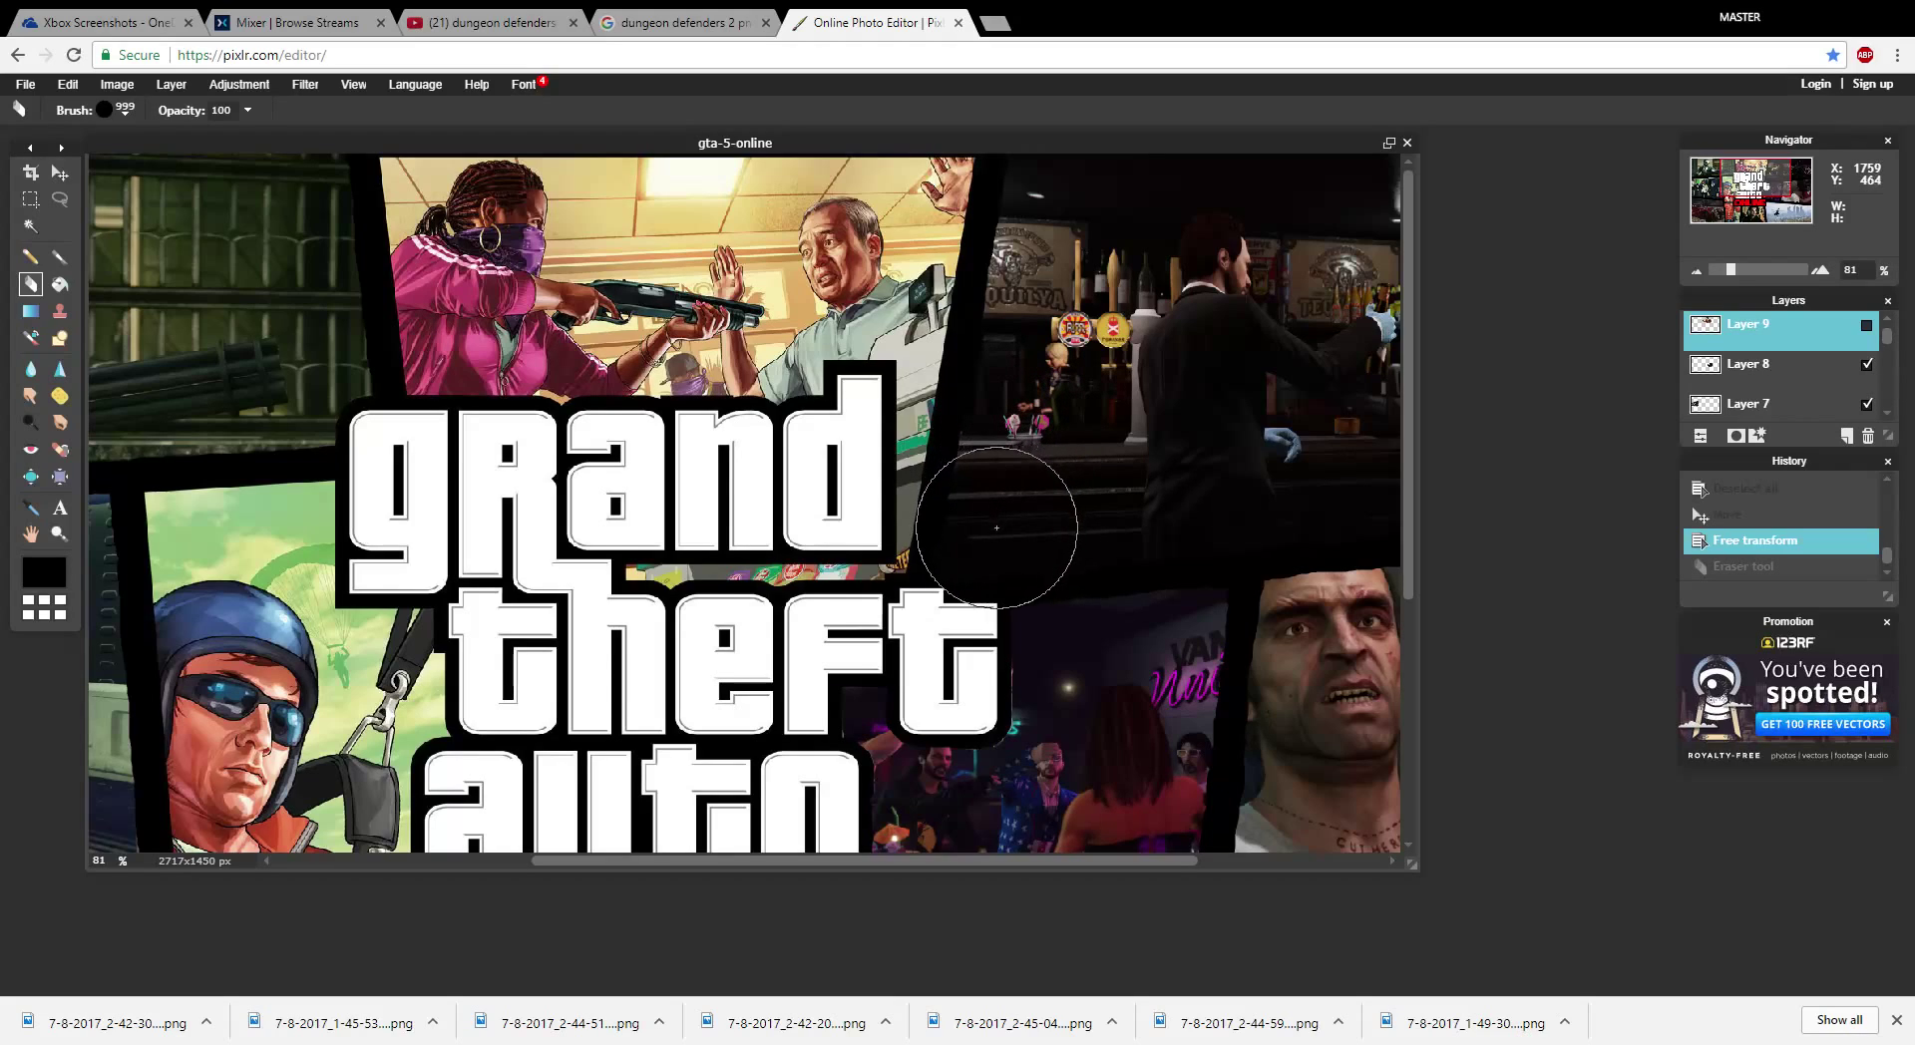
- Erase Layer 9 along the slanted divider beside the bar panel while the layer is hidden, and reshow it to check the cut
click(971, 636)
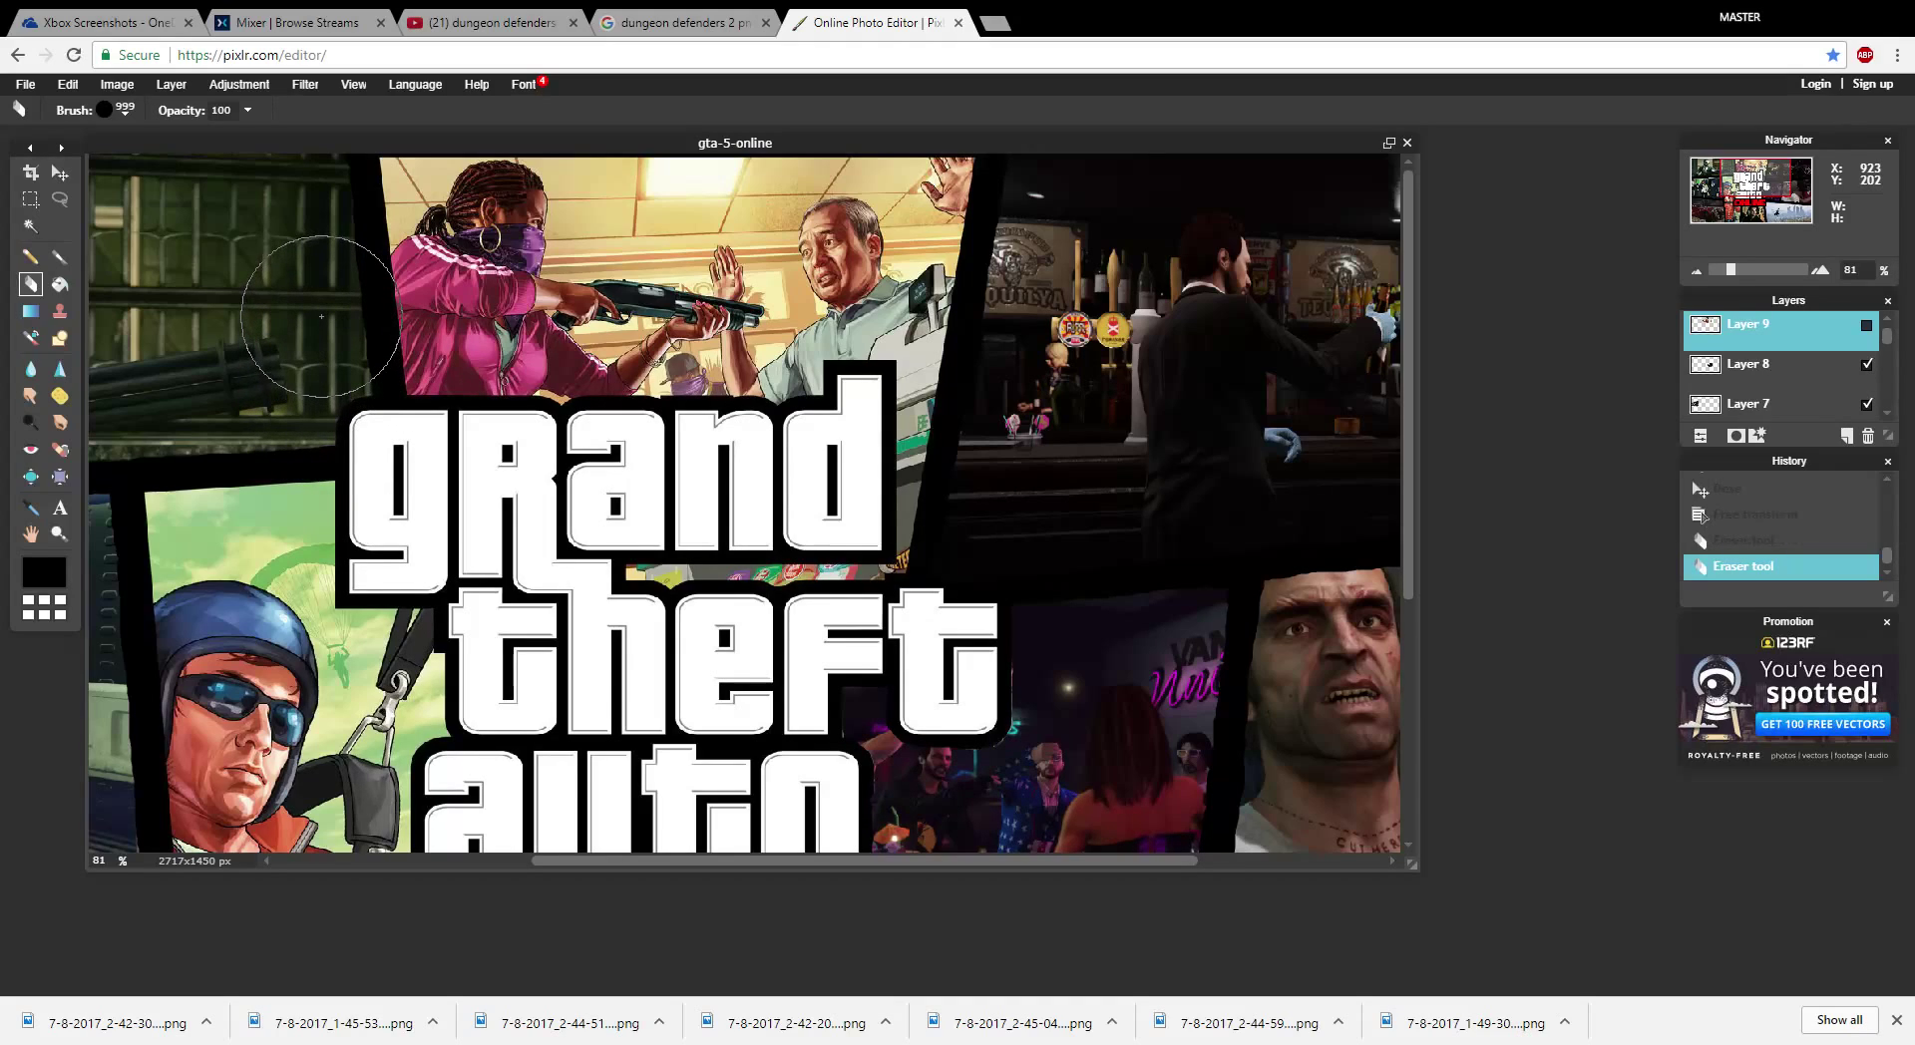
key(ctrl+z)
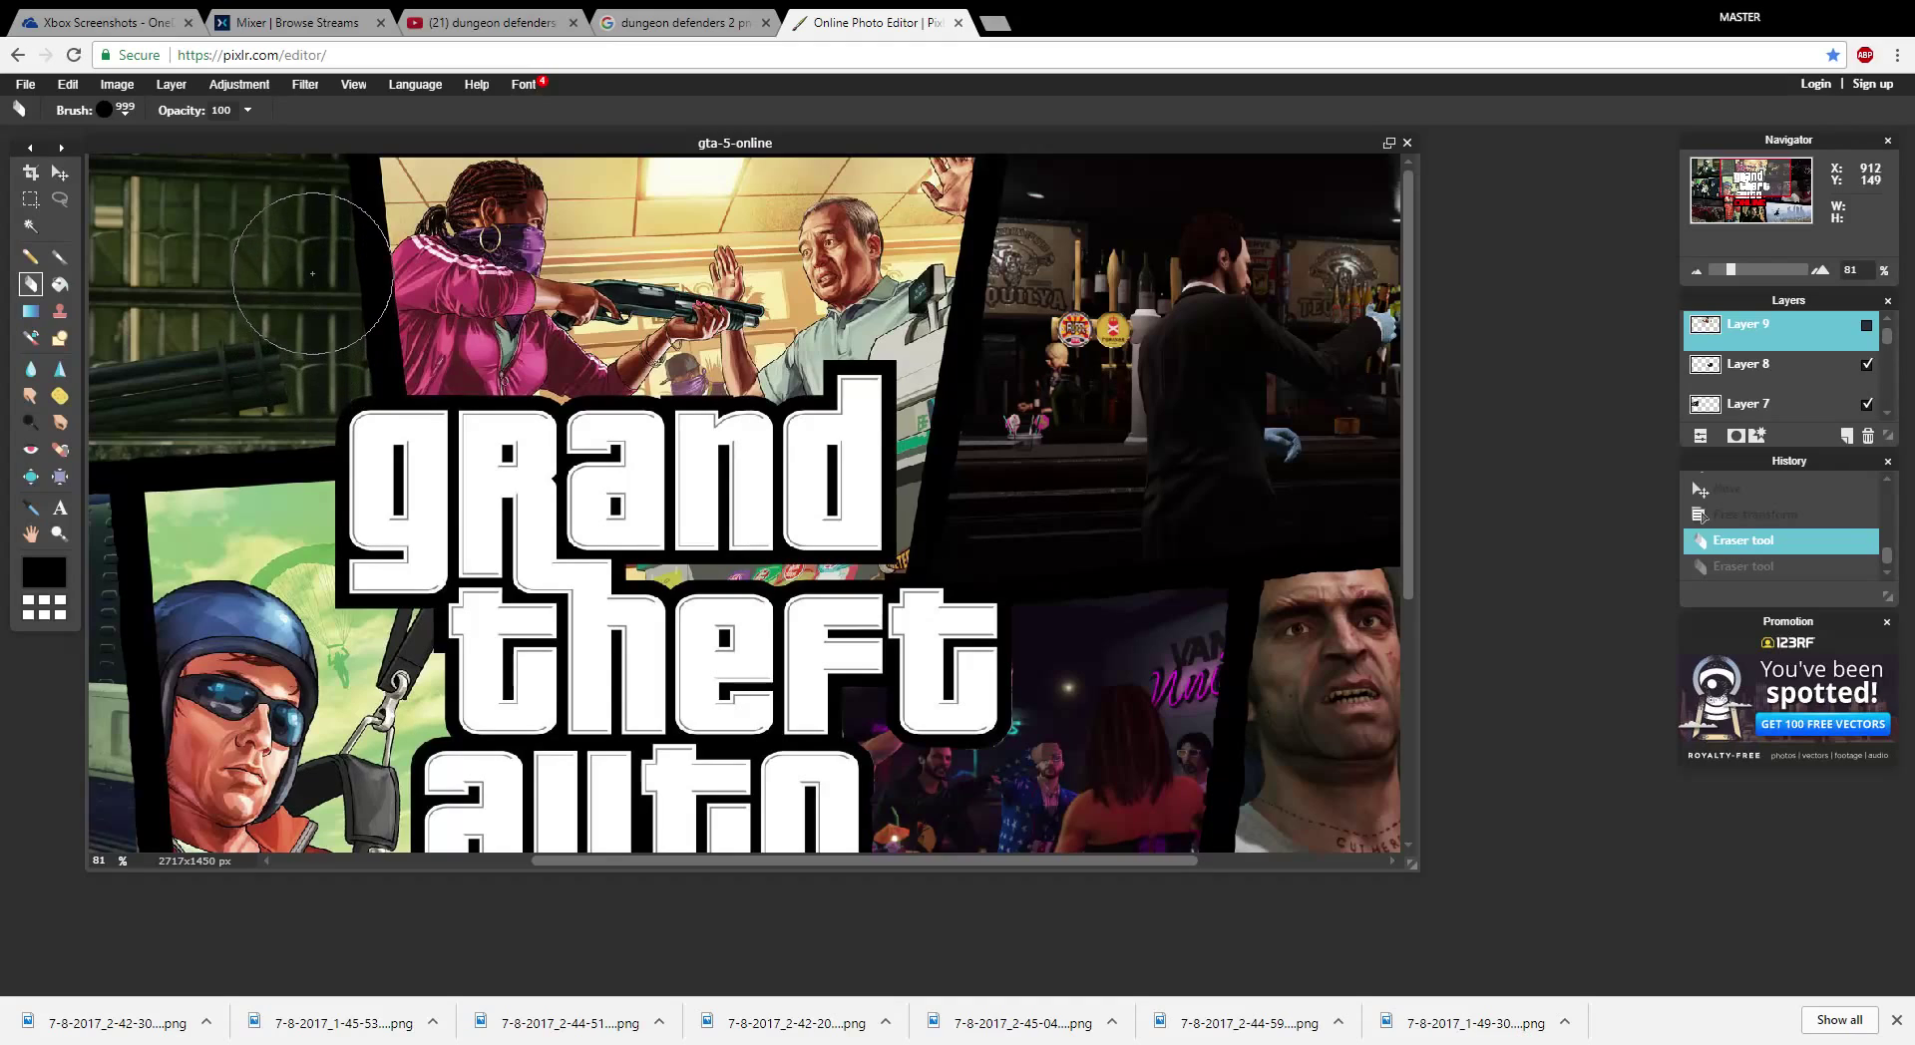
key(ctrl+y)
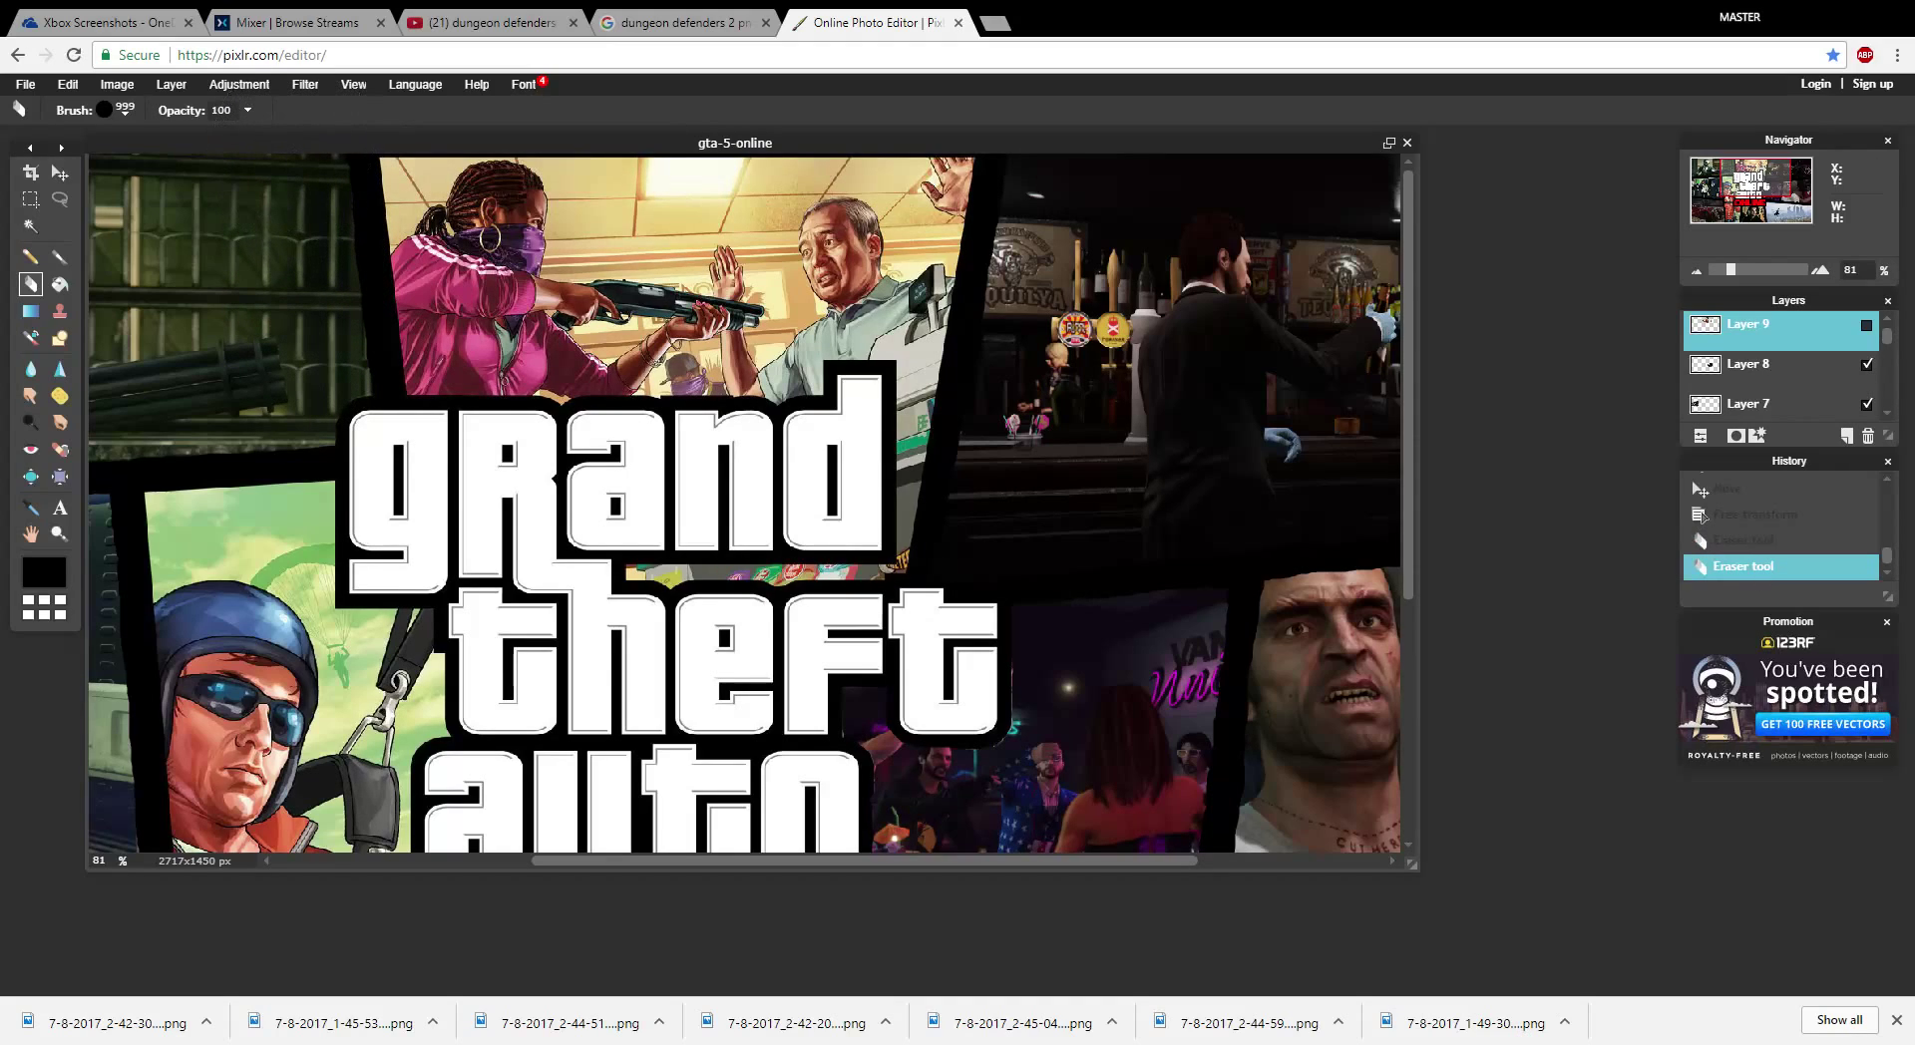
click(1866, 324)
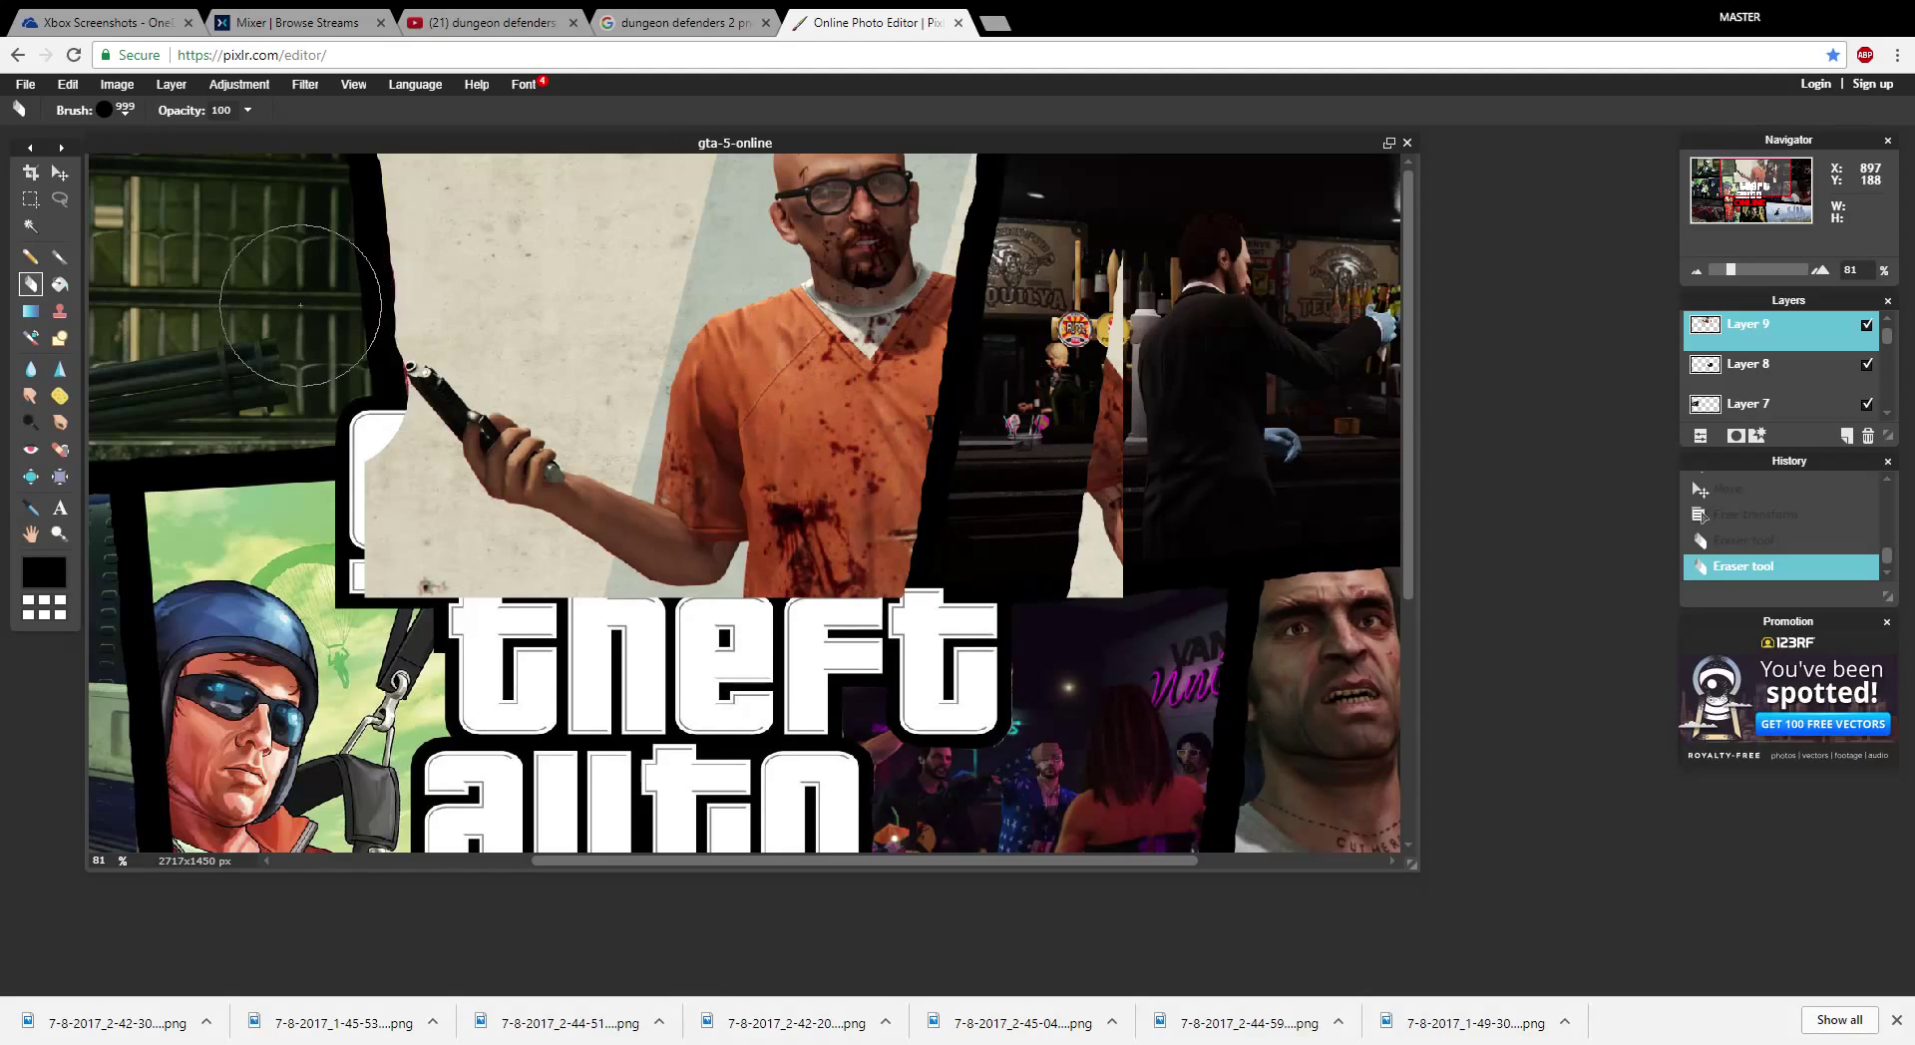
- Try erasing Layer 9 along the black divider beside the minigun panel, and undo the last four eraser strokes
click(318, 351)
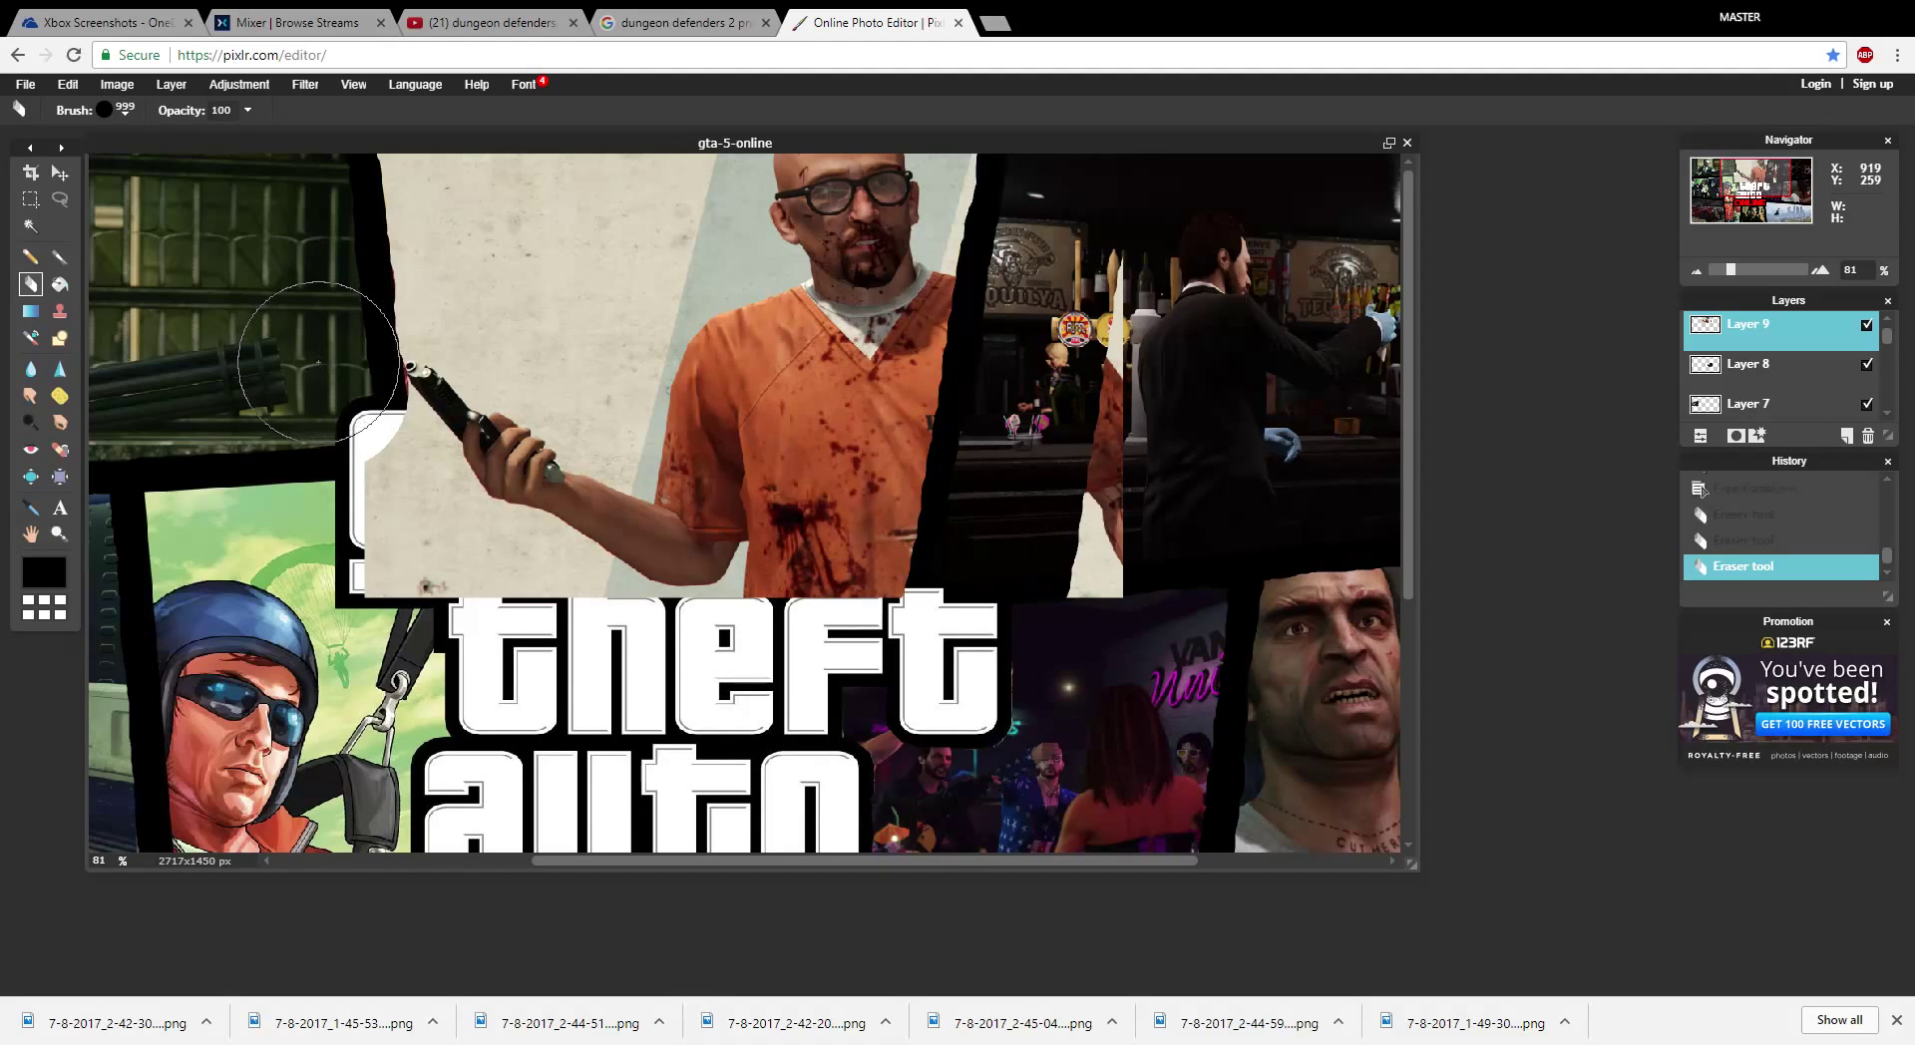
click(317, 347)
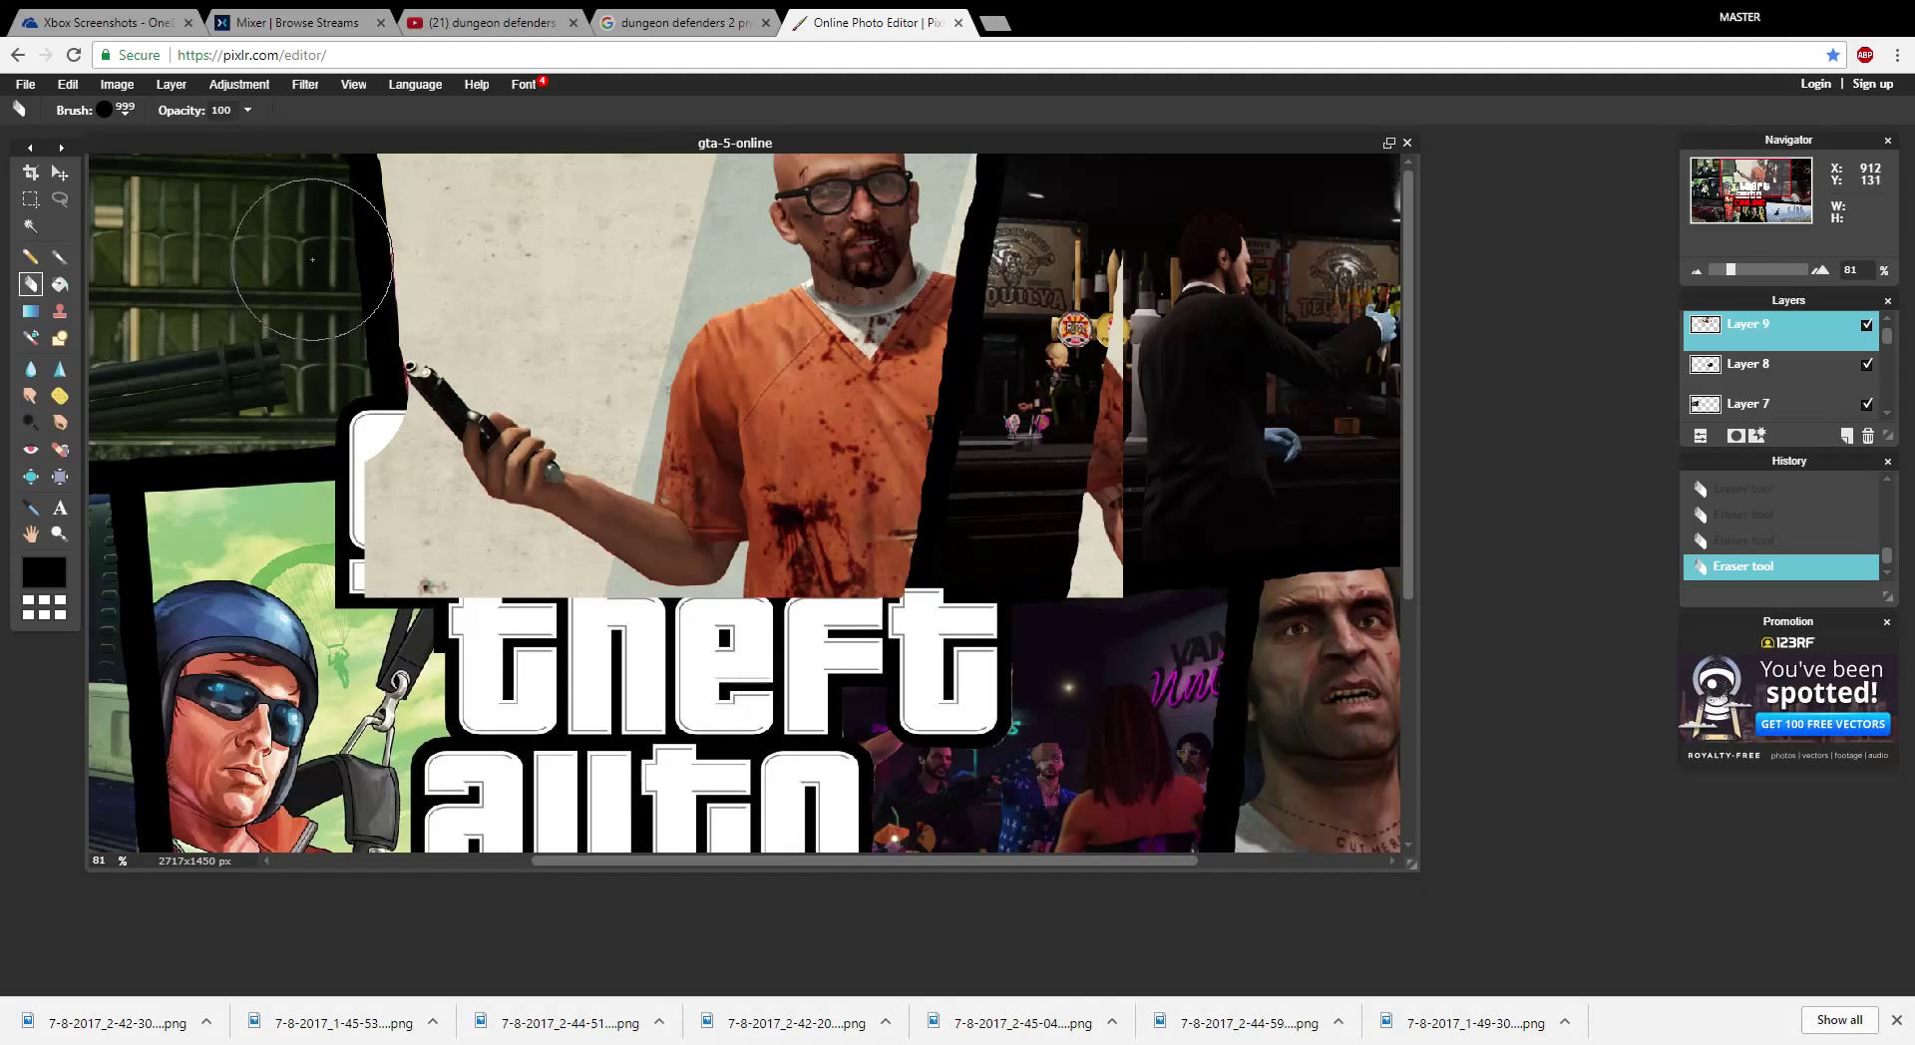
key(ctrl+z)
key(ctrl+z)
key(ctrl+z)
key(ctrl+z)
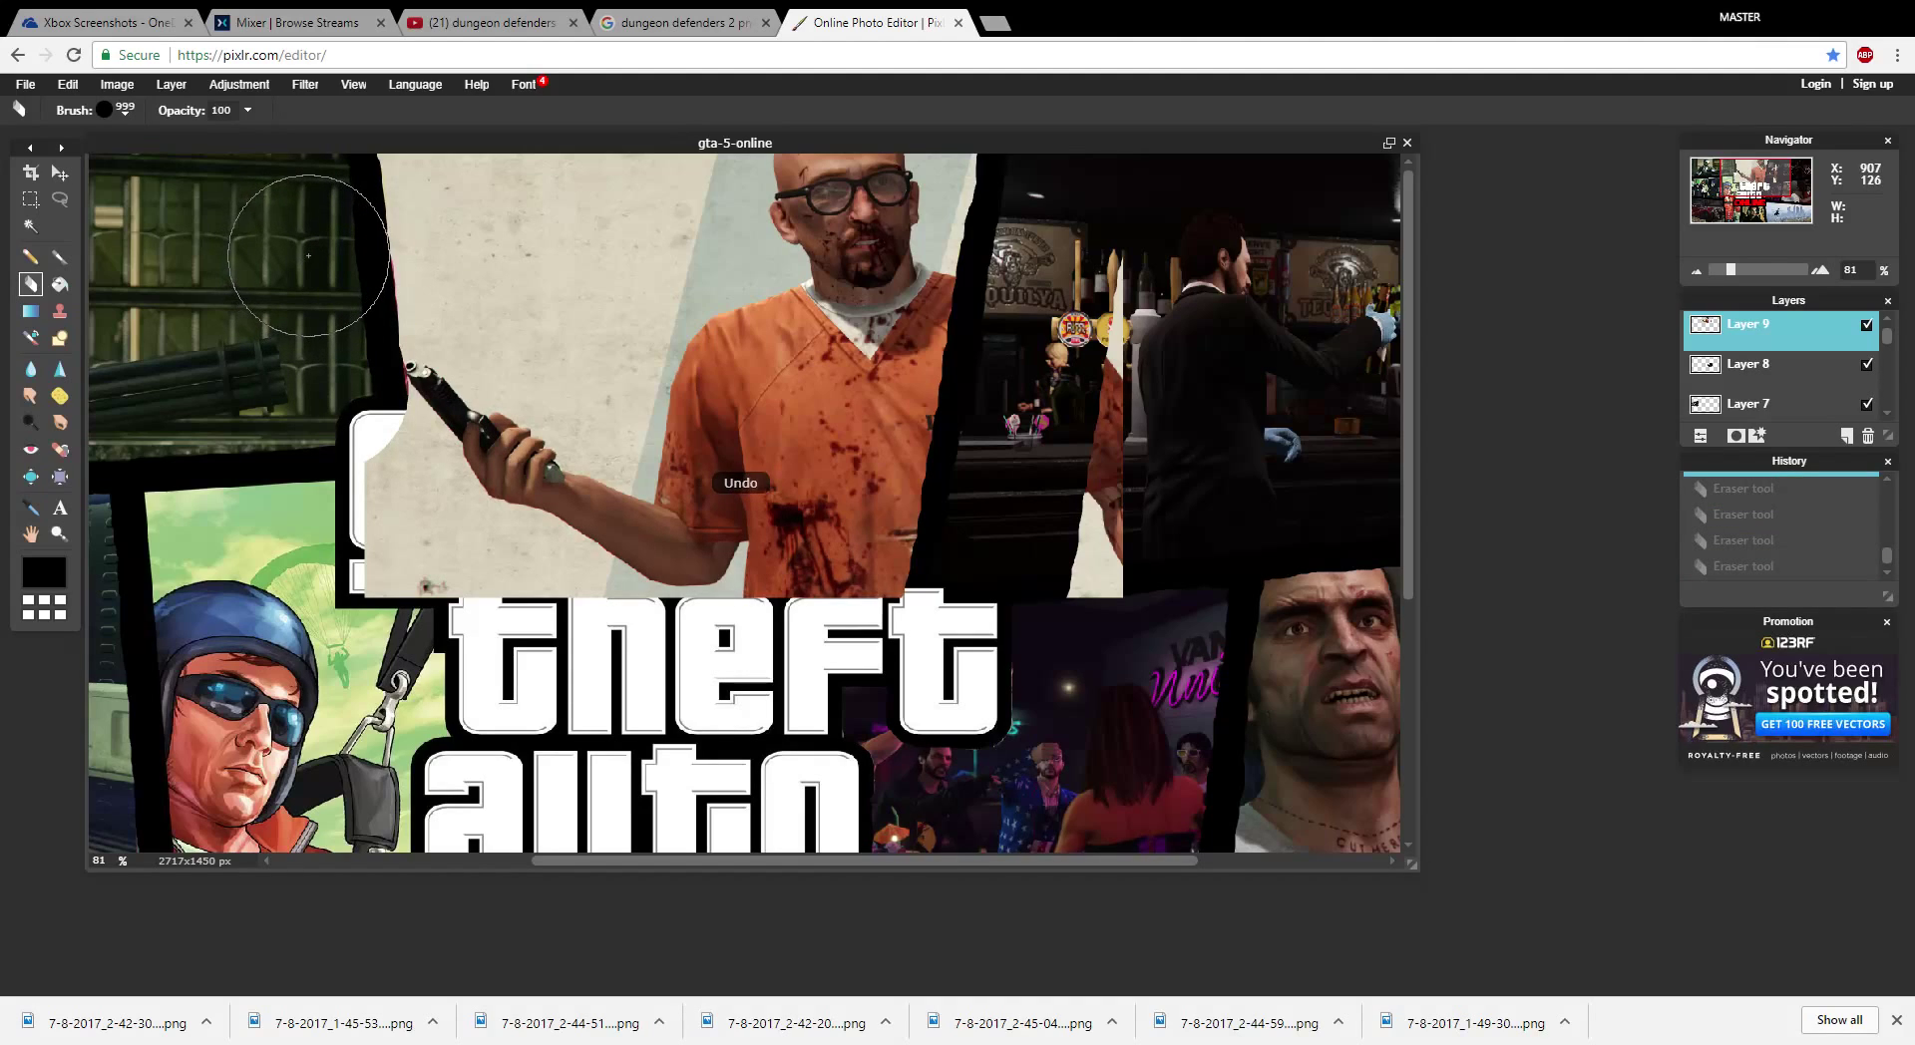
- Erase Layer 9 along the divider beside the minigun panel and over the logo's "g", undoing the last two strokes
click(308, 255)
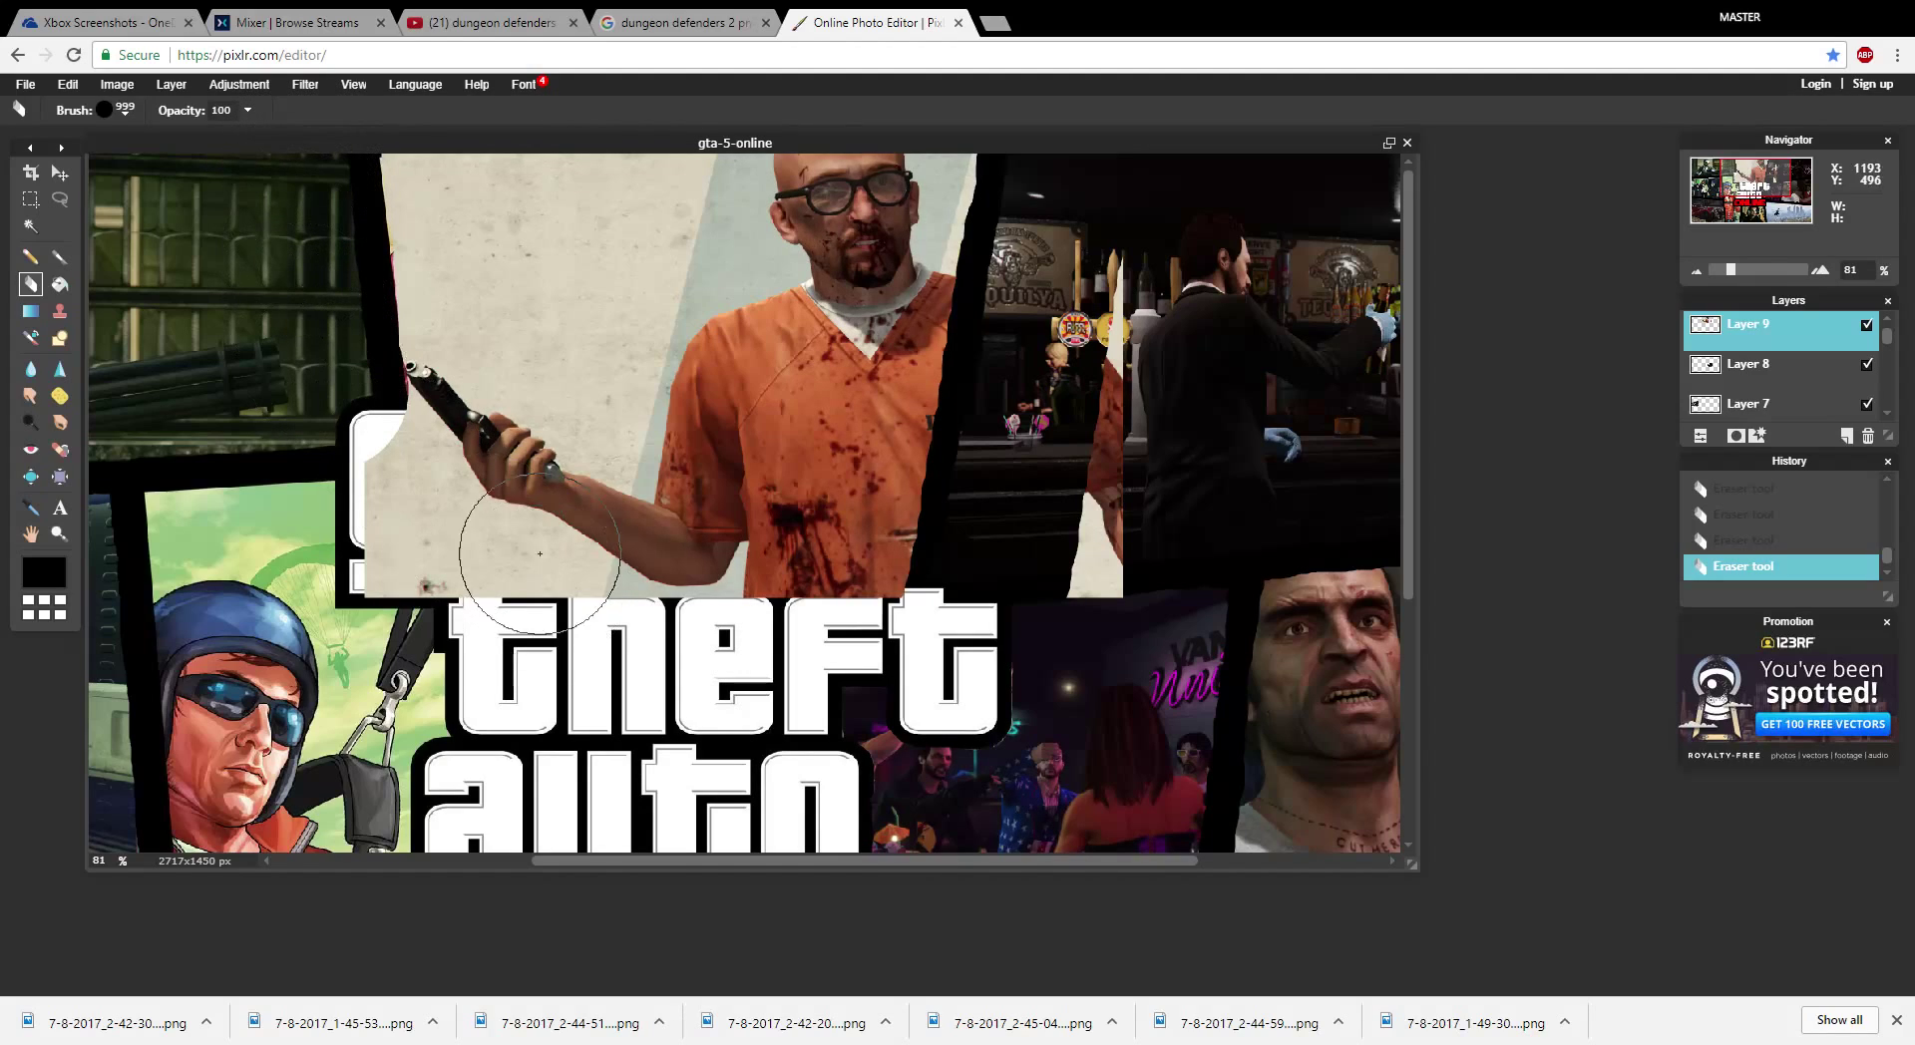
mouse_move(404, 514)
mouse_down()
mouse_move(384, 559)
mouse_move(374, 469)
mouse_move(404, 599)
mouse_move(710, 628)
mouse_move(633, 625)
mouse_up()
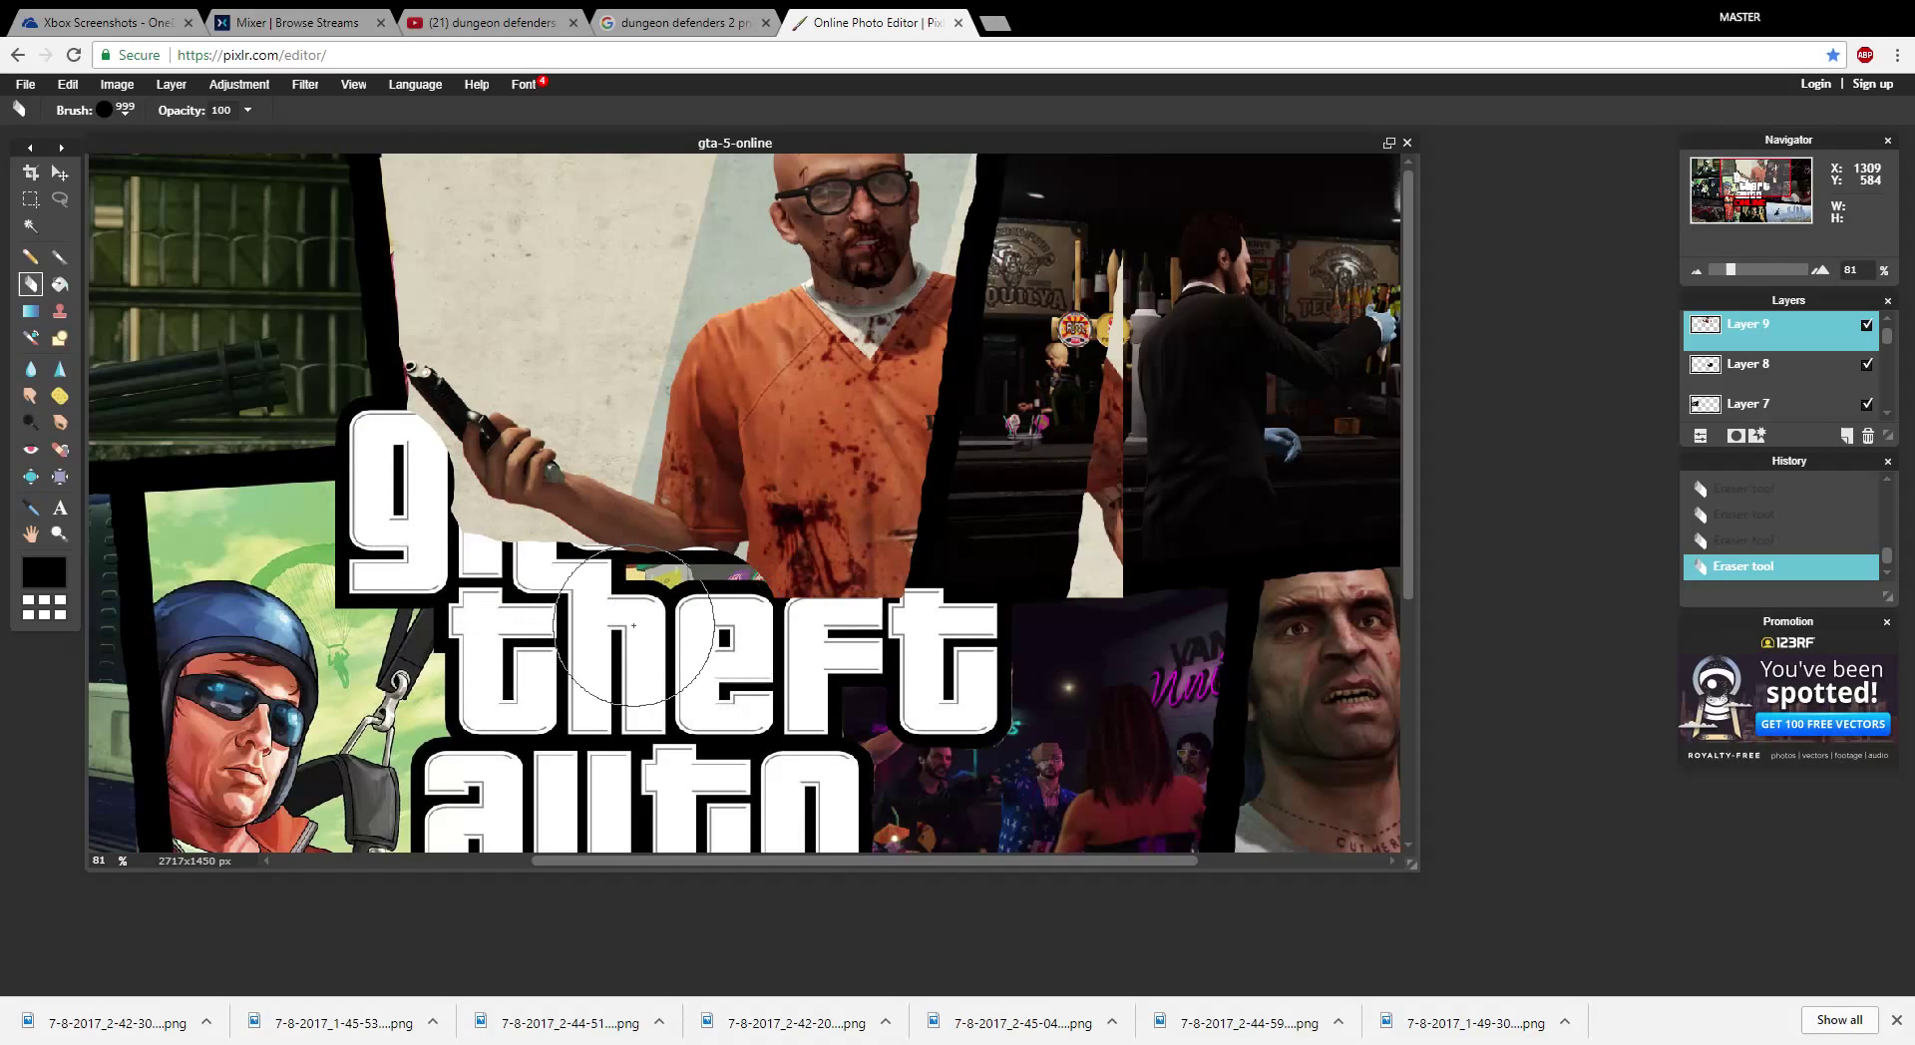
key(ctrl+z)
key(ctrl+z)
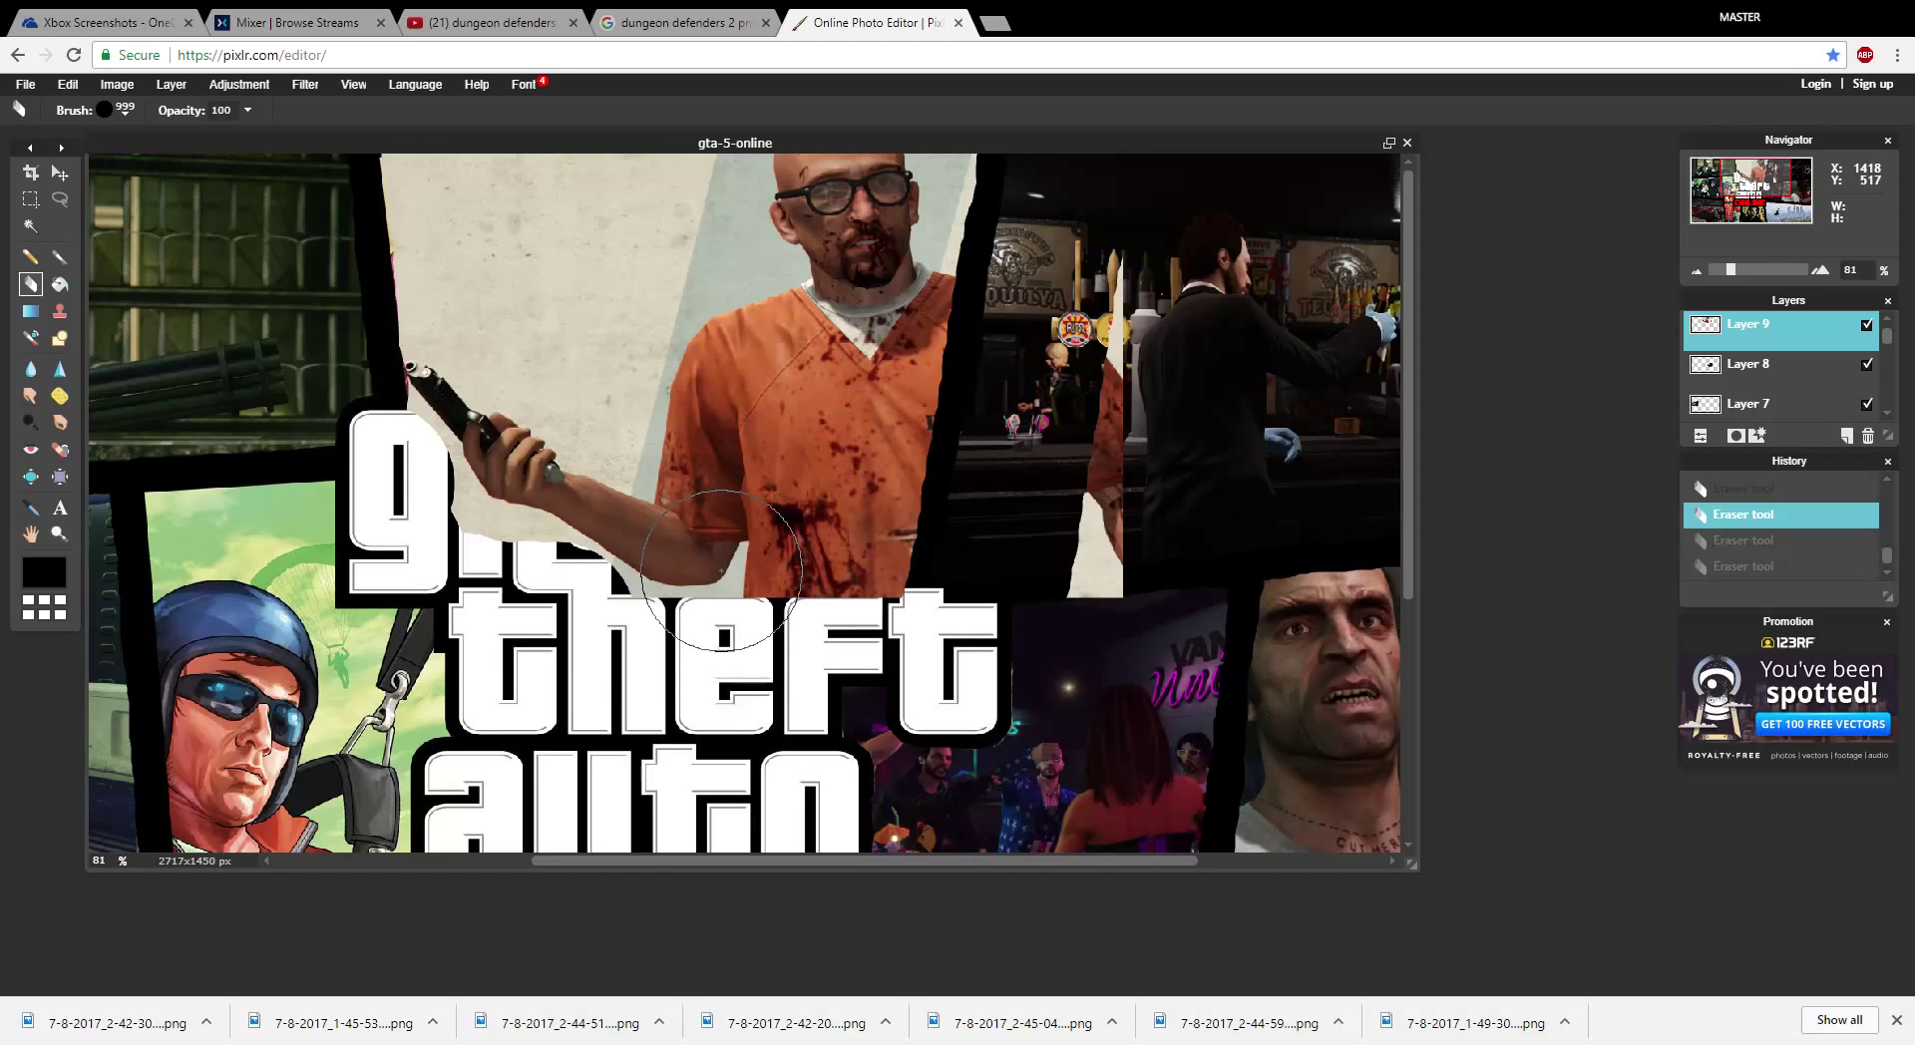
- Hide Layer 9, erase spots around "grand" with the 25 px square brush, and check them with the layer briefly shown
click(1866, 325)
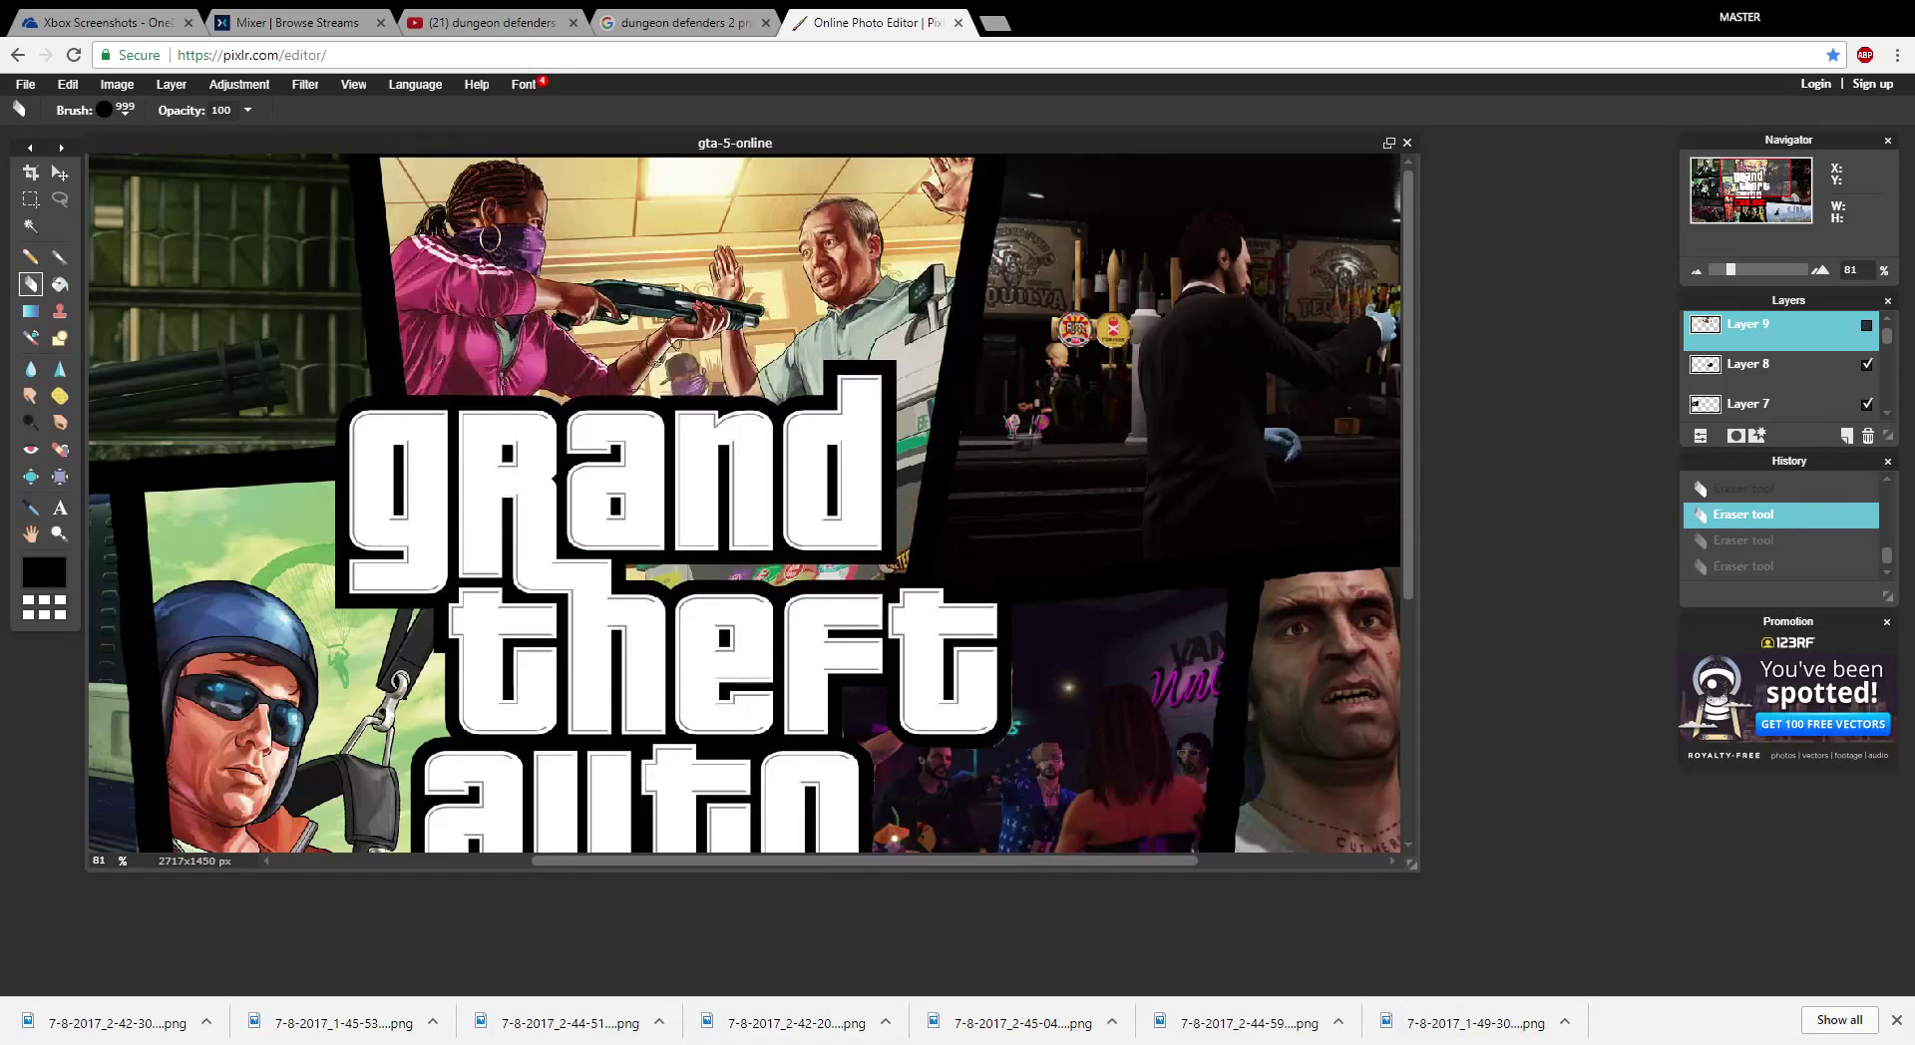
click(121, 110)
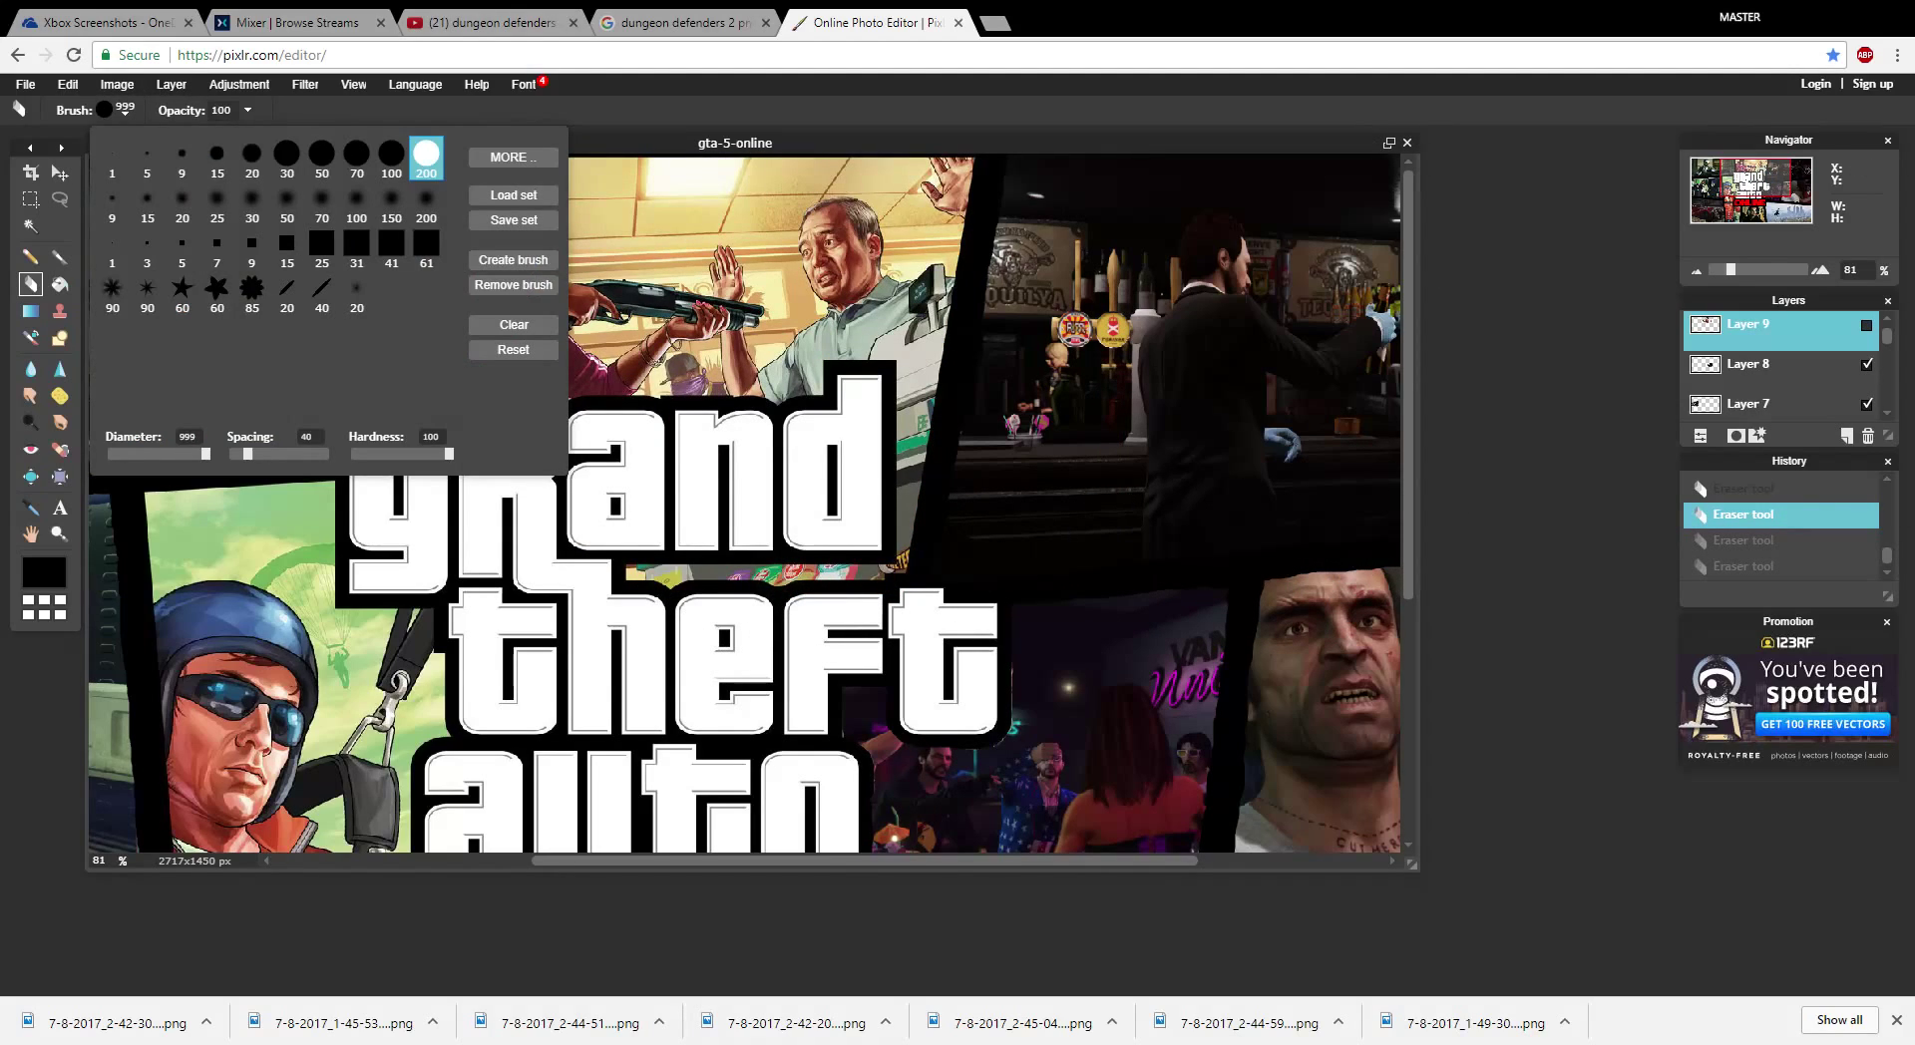
click(287, 158)
click(321, 158)
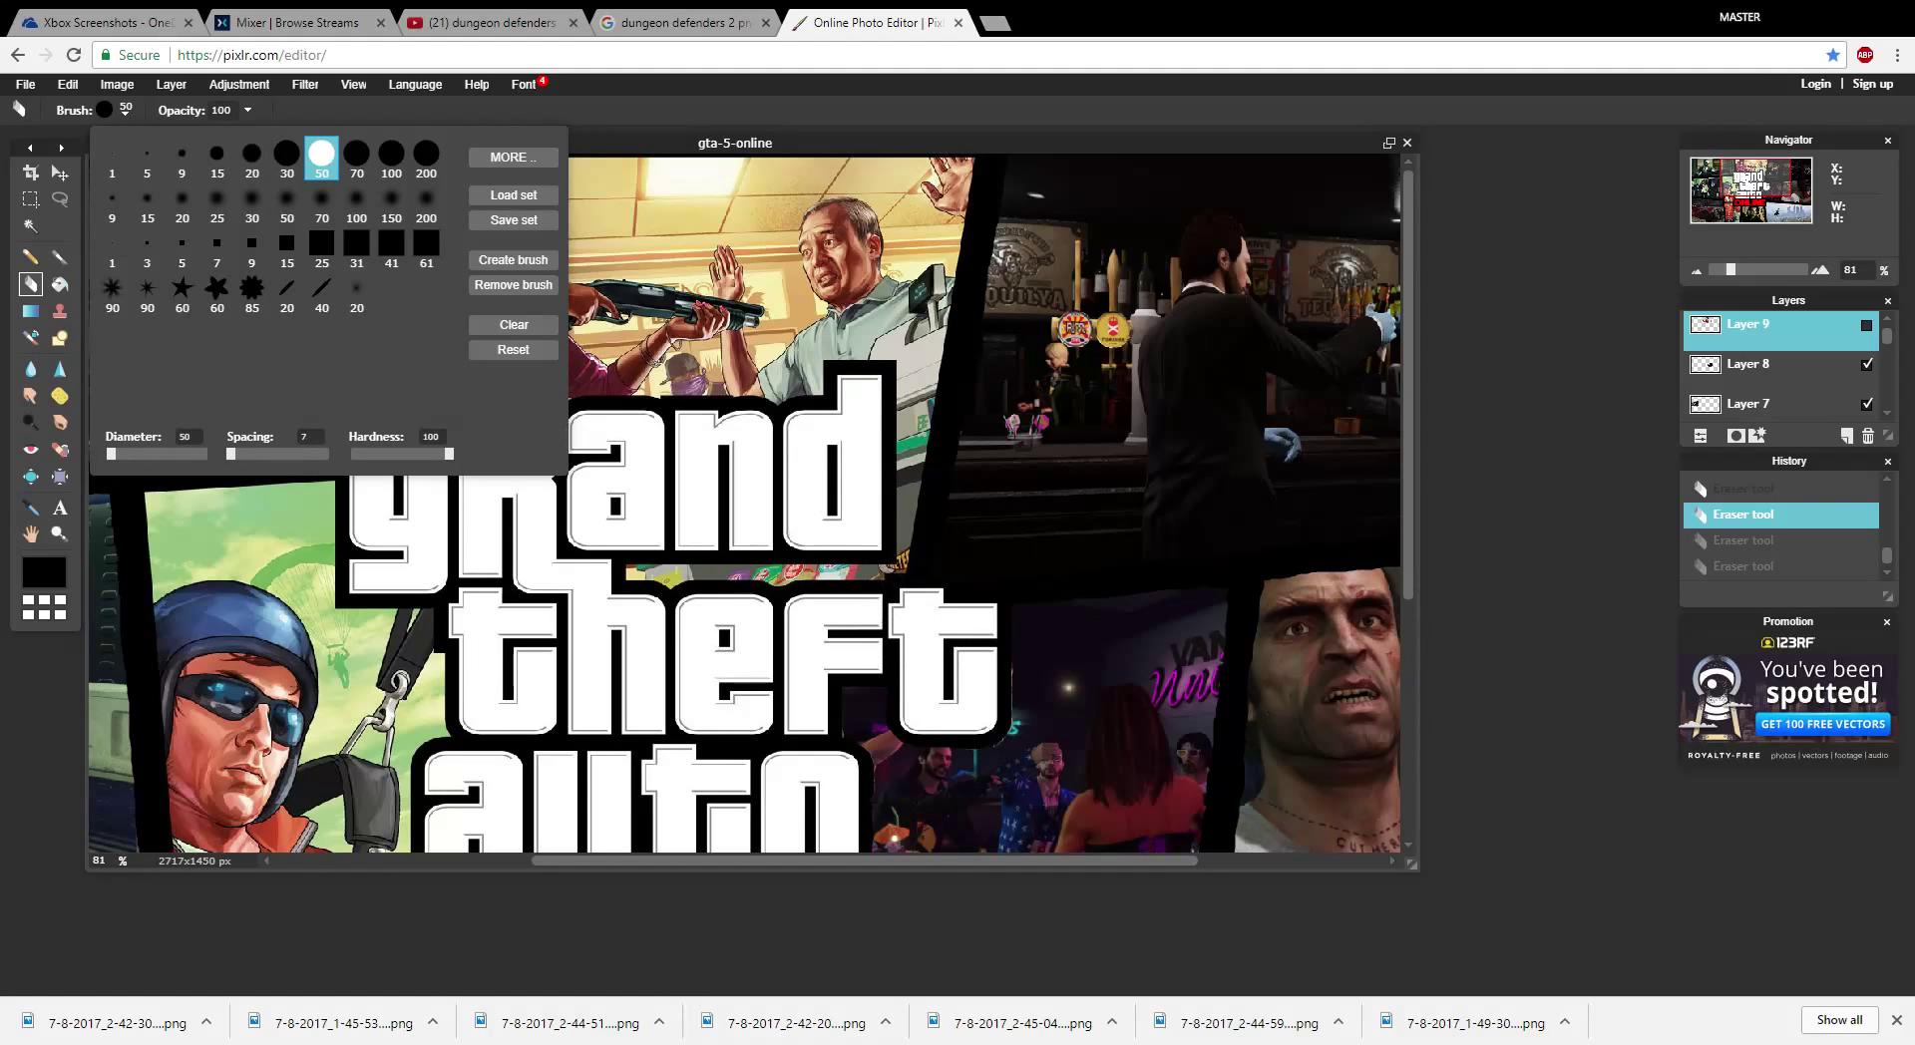
click(321, 244)
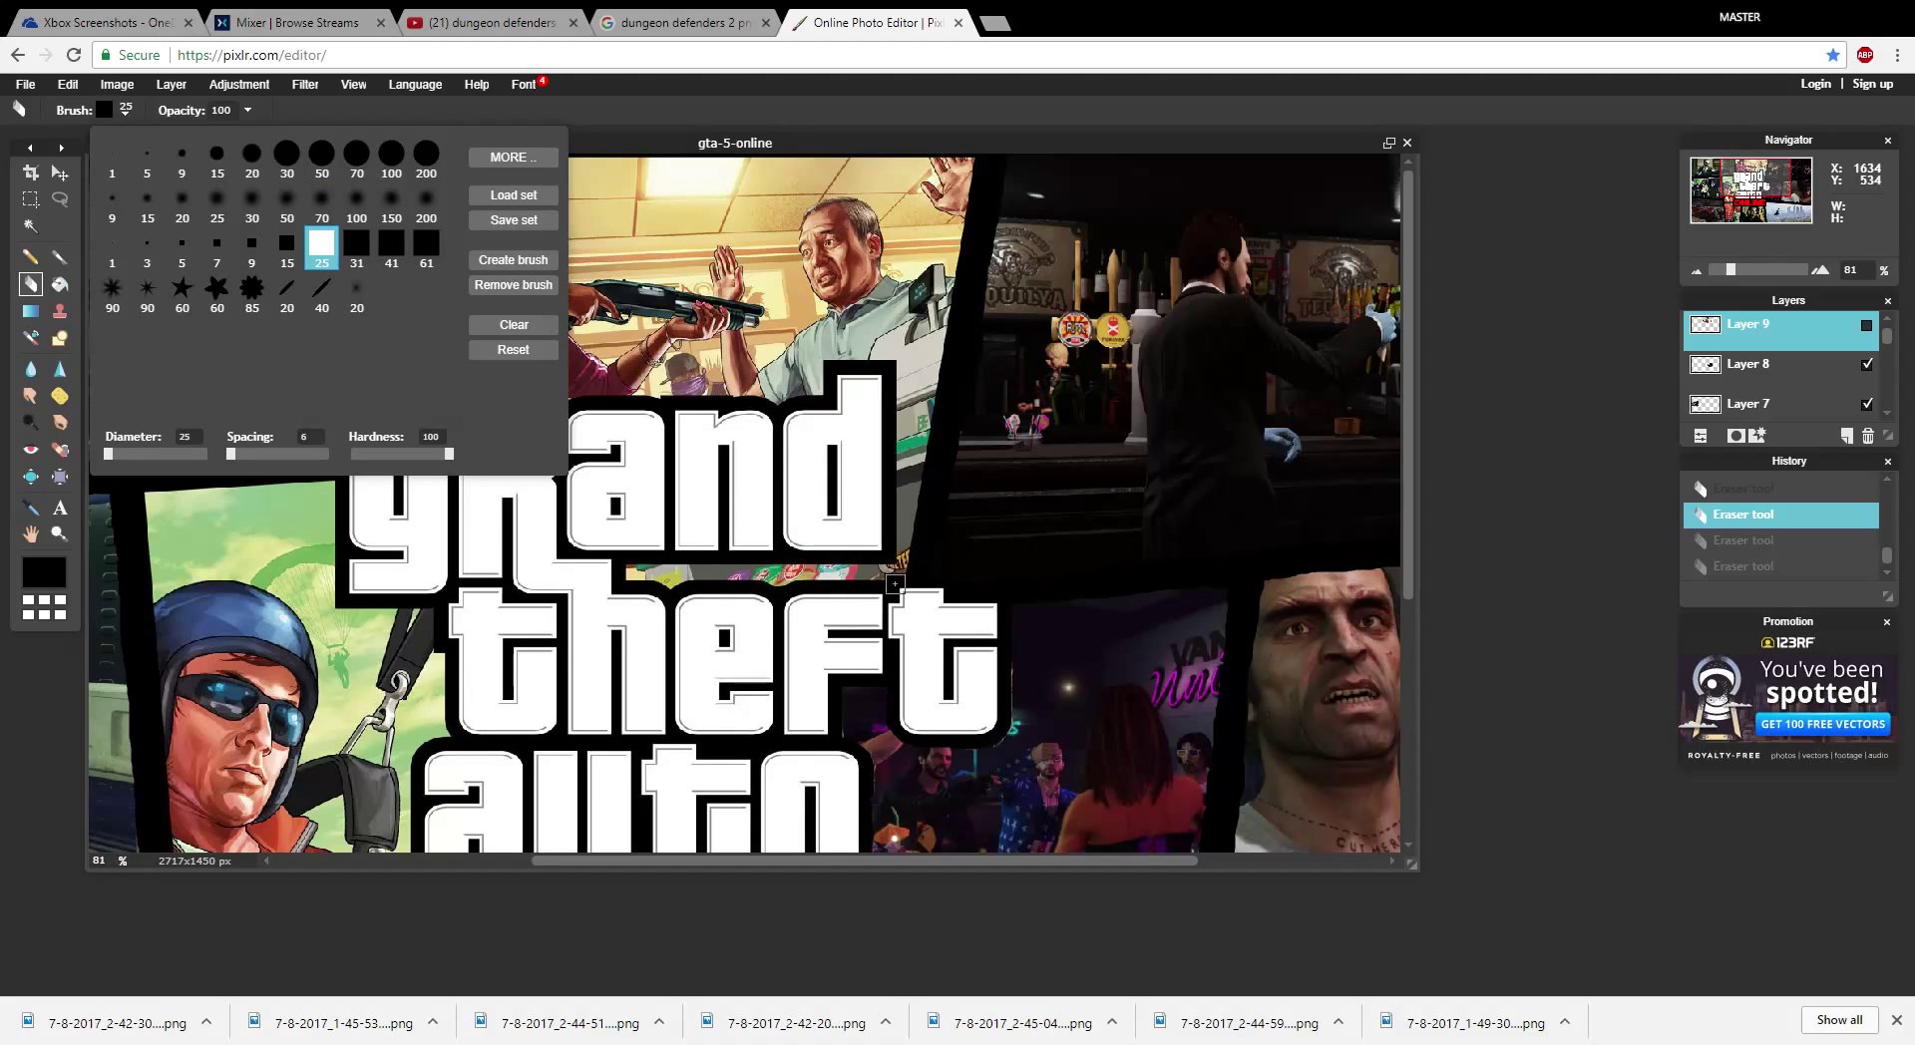
click(895, 584)
click(900, 585)
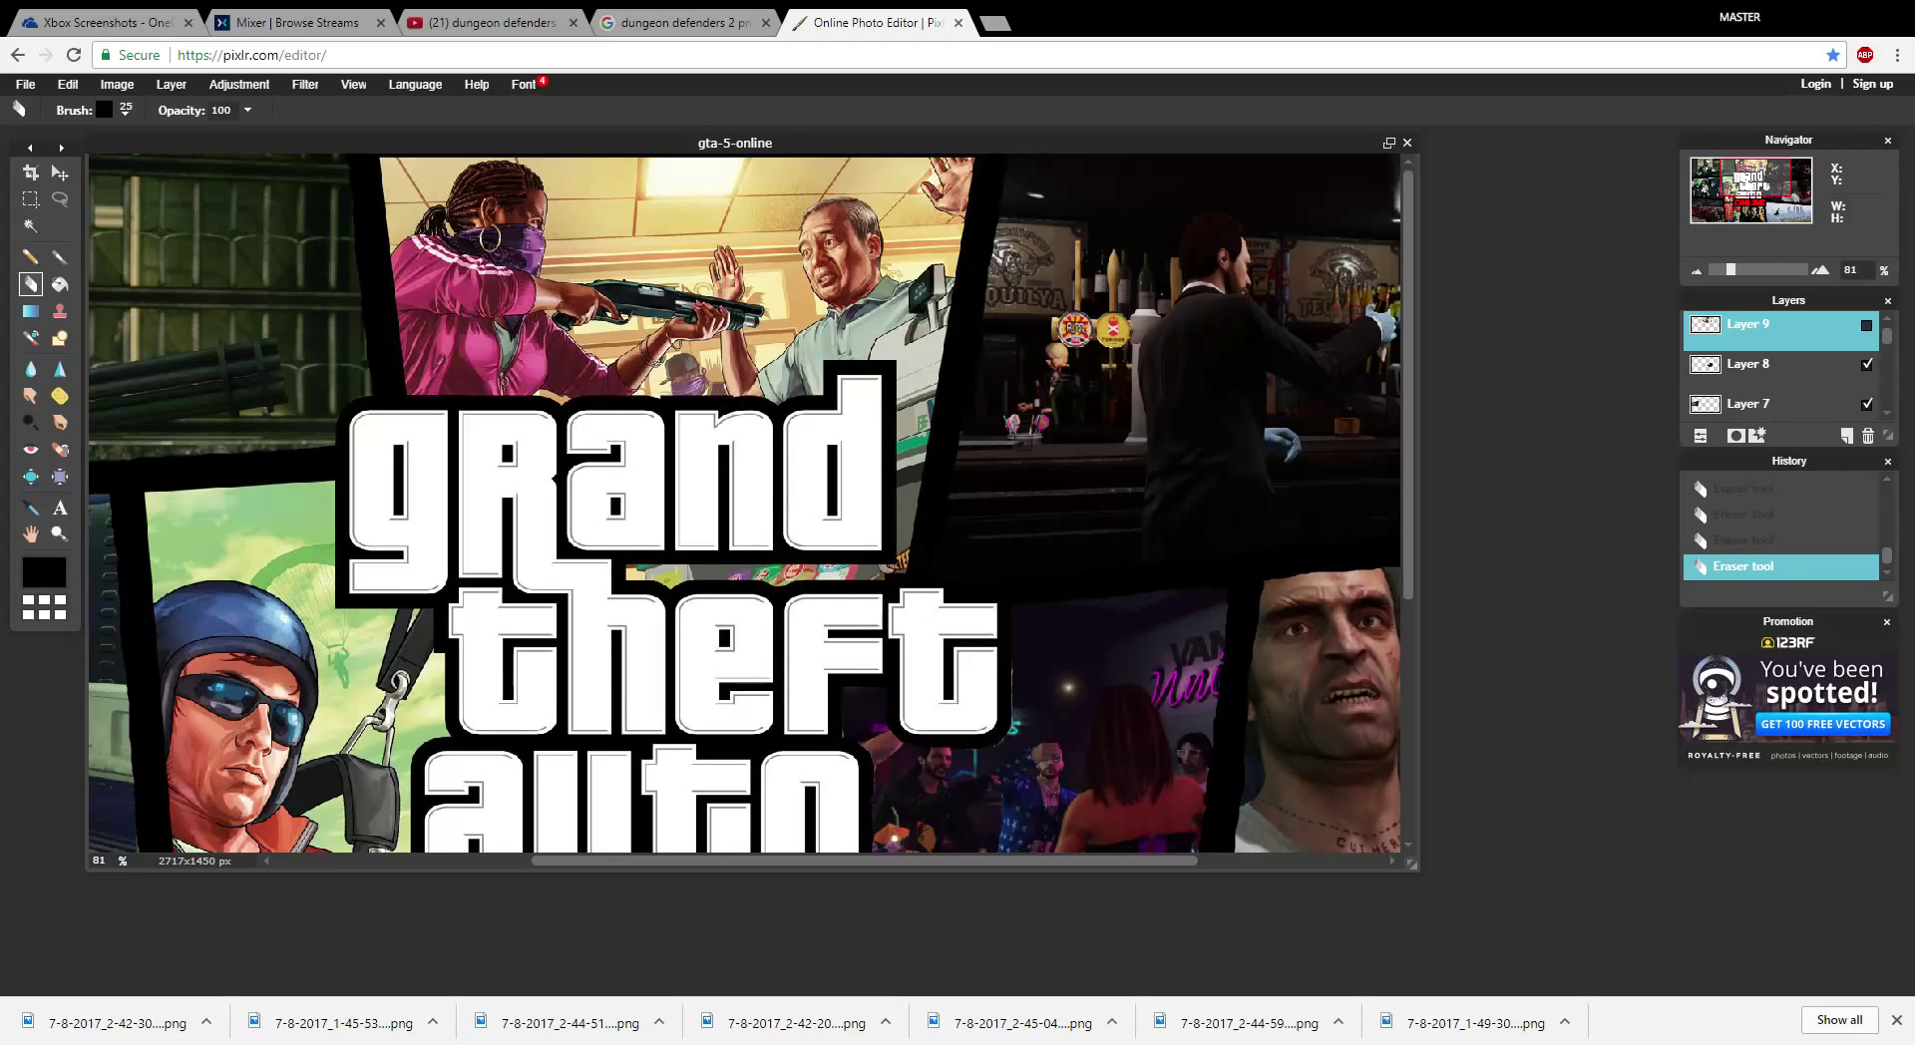
click(1866, 324)
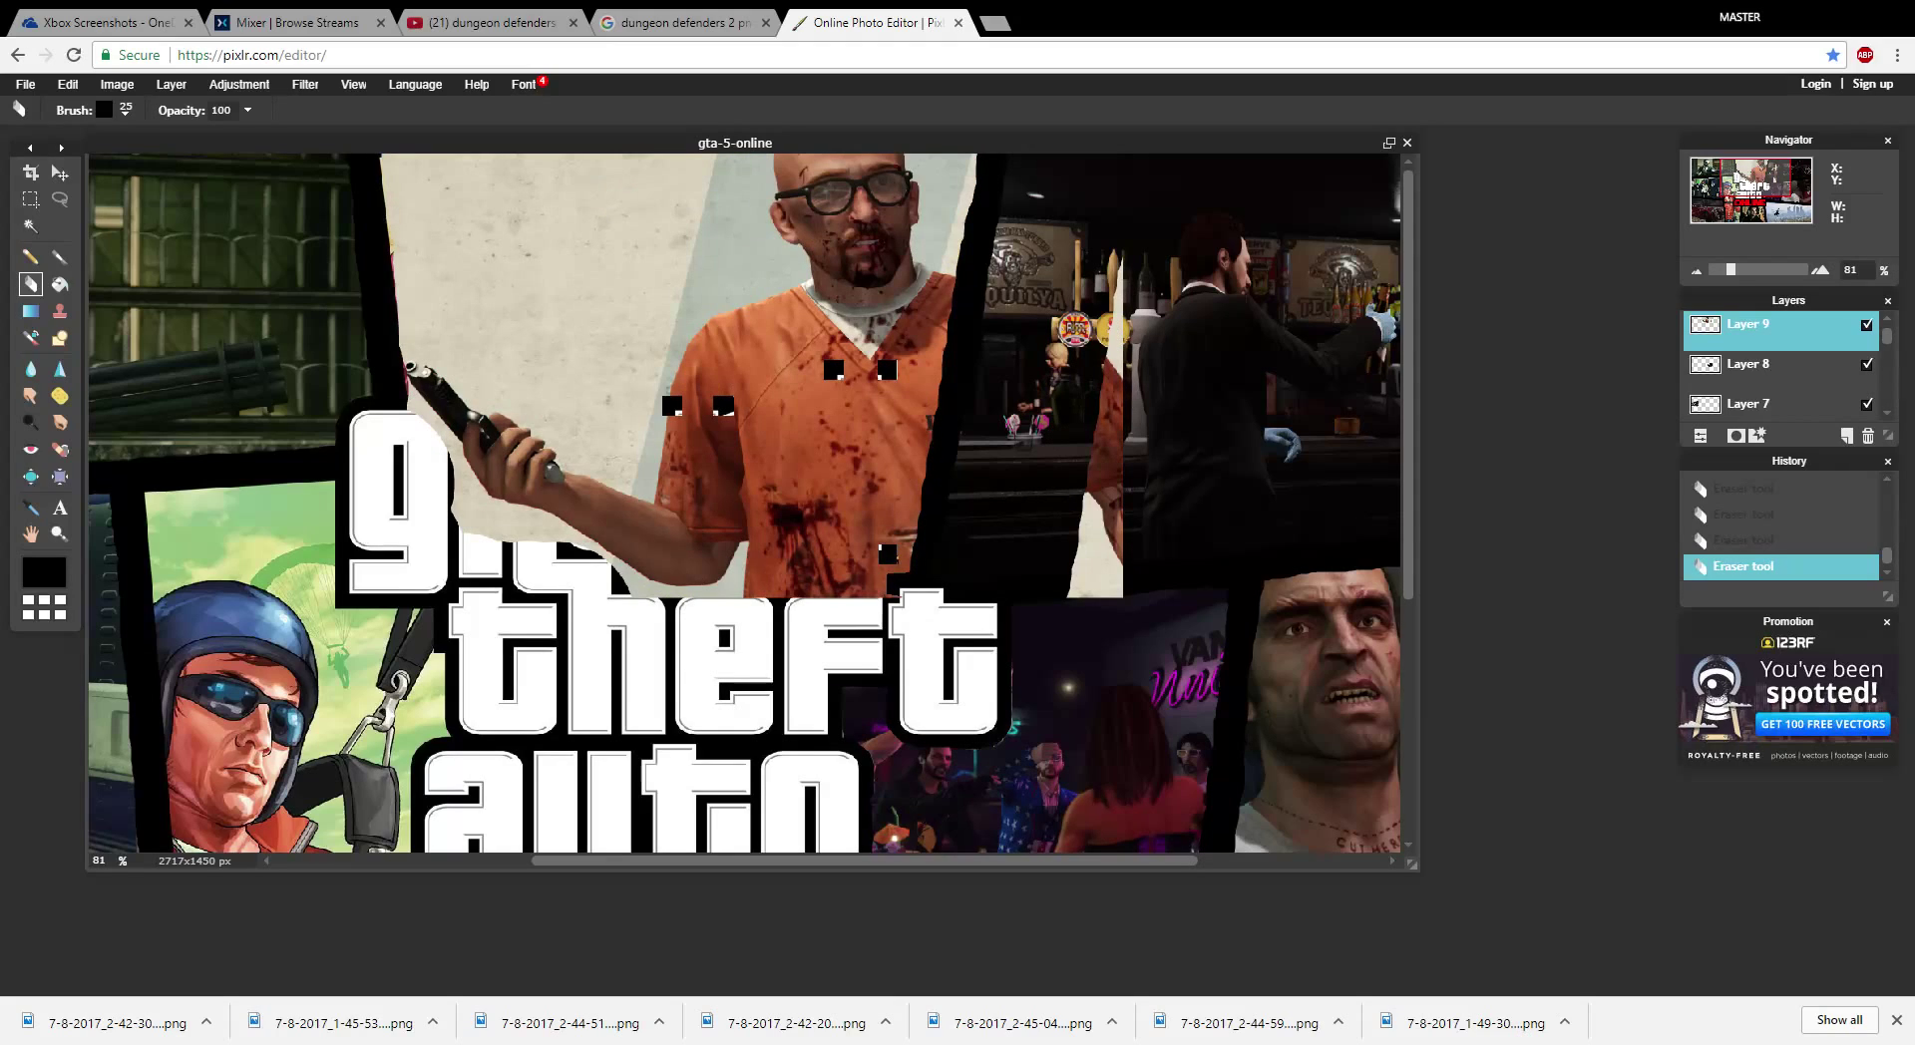
click(1866, 324)
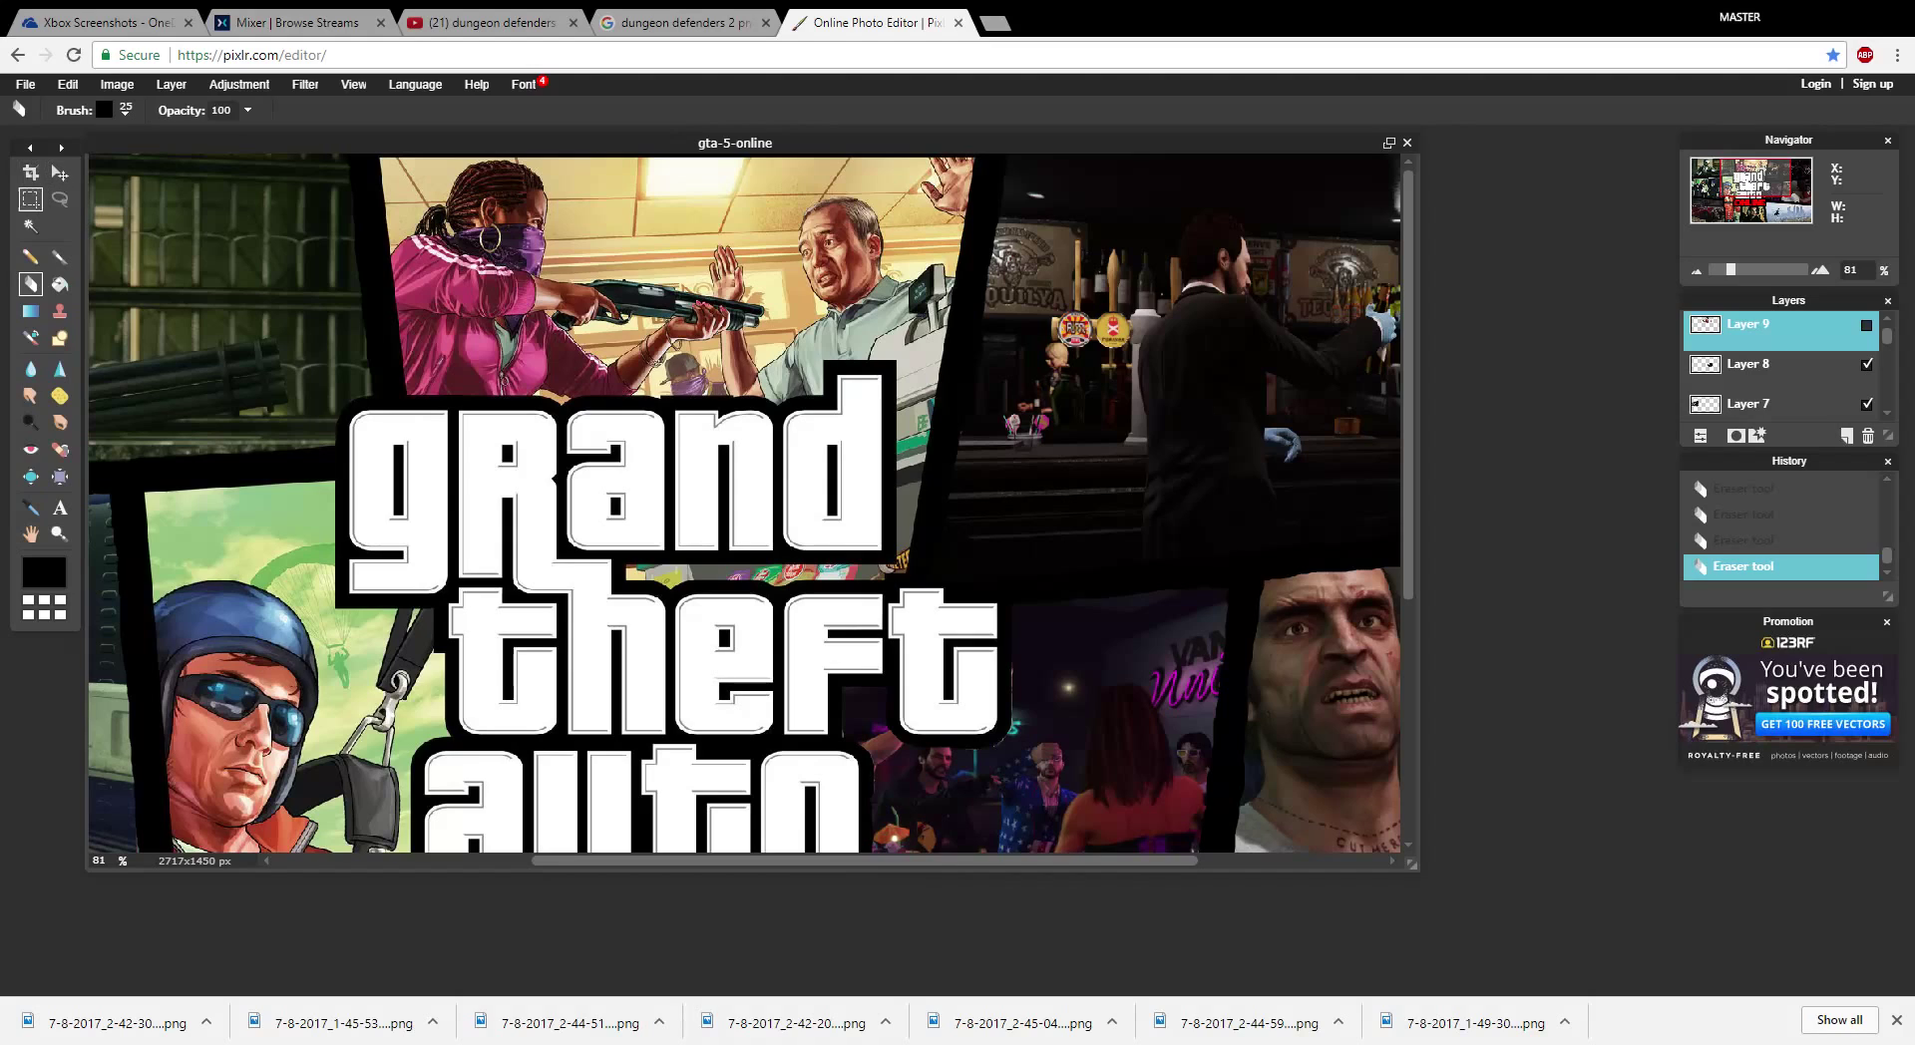
- Set the Eraser to the 30 px round brush and erase hidden Layer 9 around the "d" of "grand", undoing the last stroke
click(125, 109)
click(287, 154)
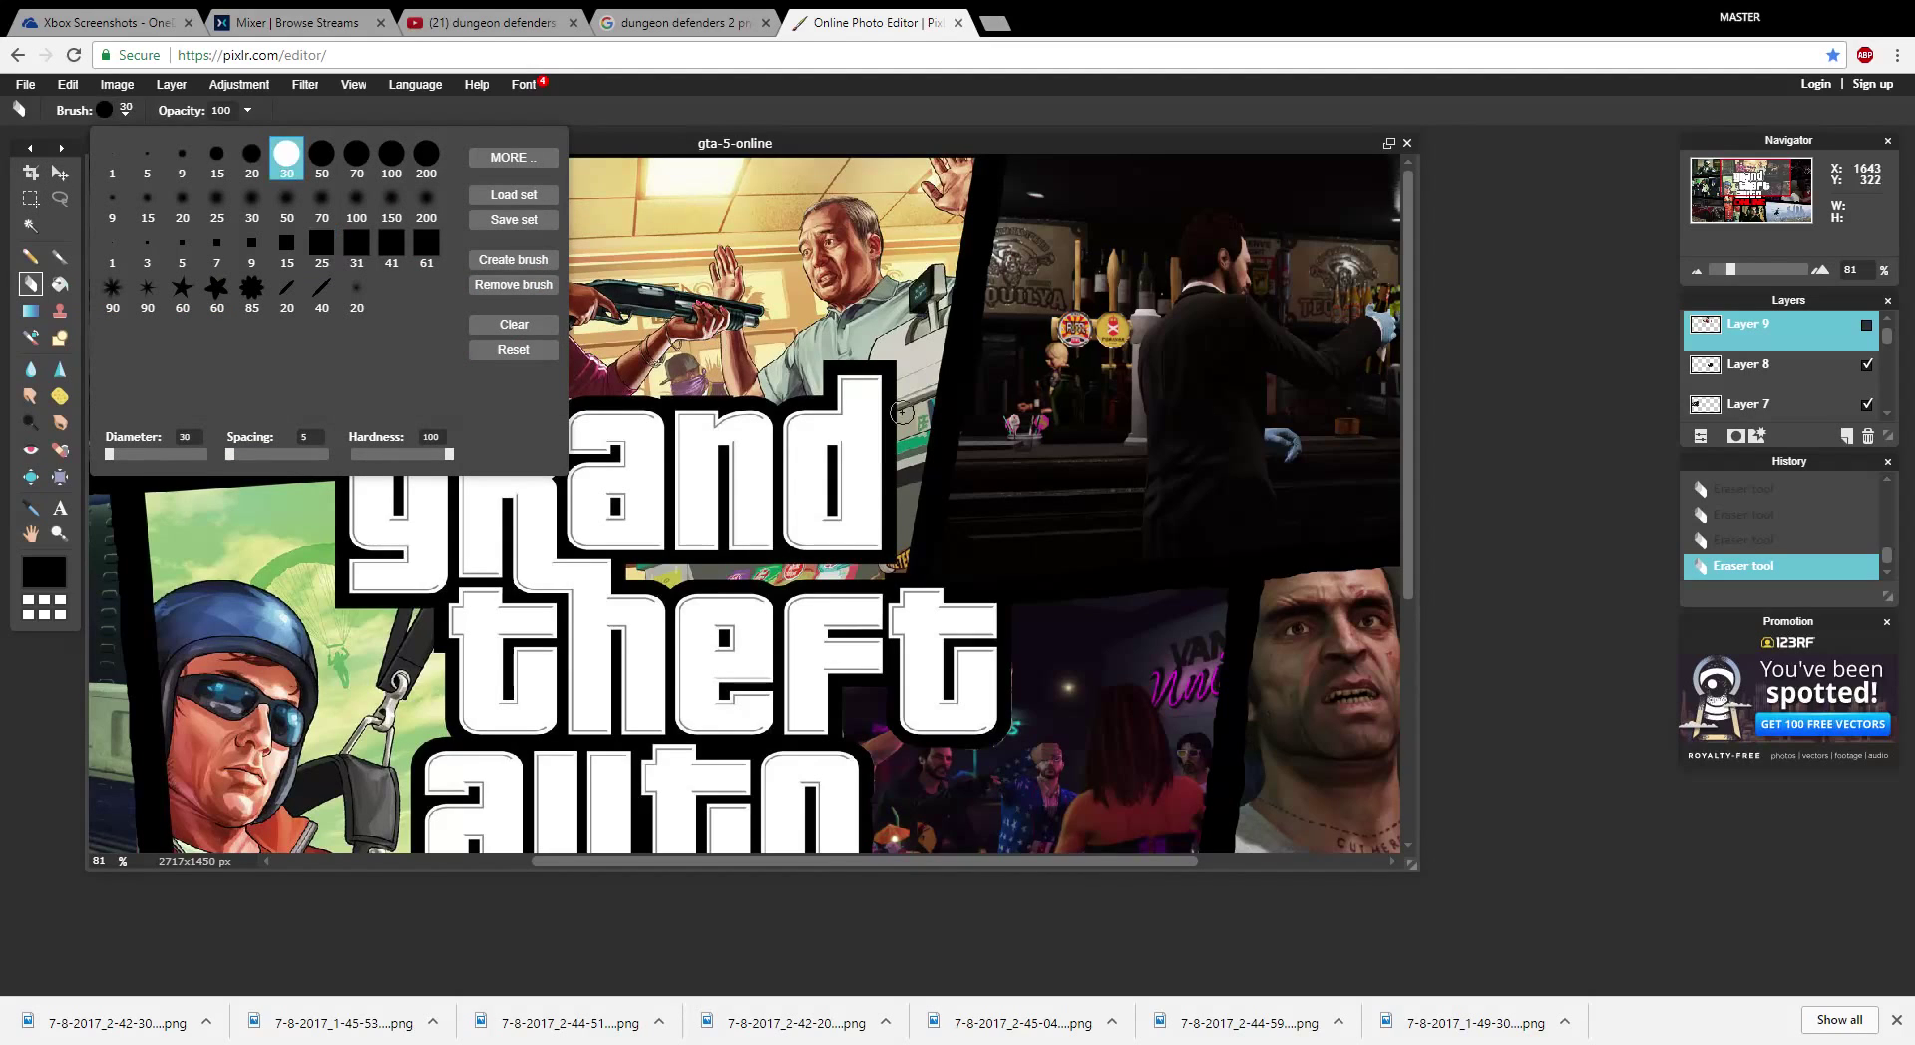
scroll(1033, 327, up, 1)
scroll(1033, 326, up, 1)
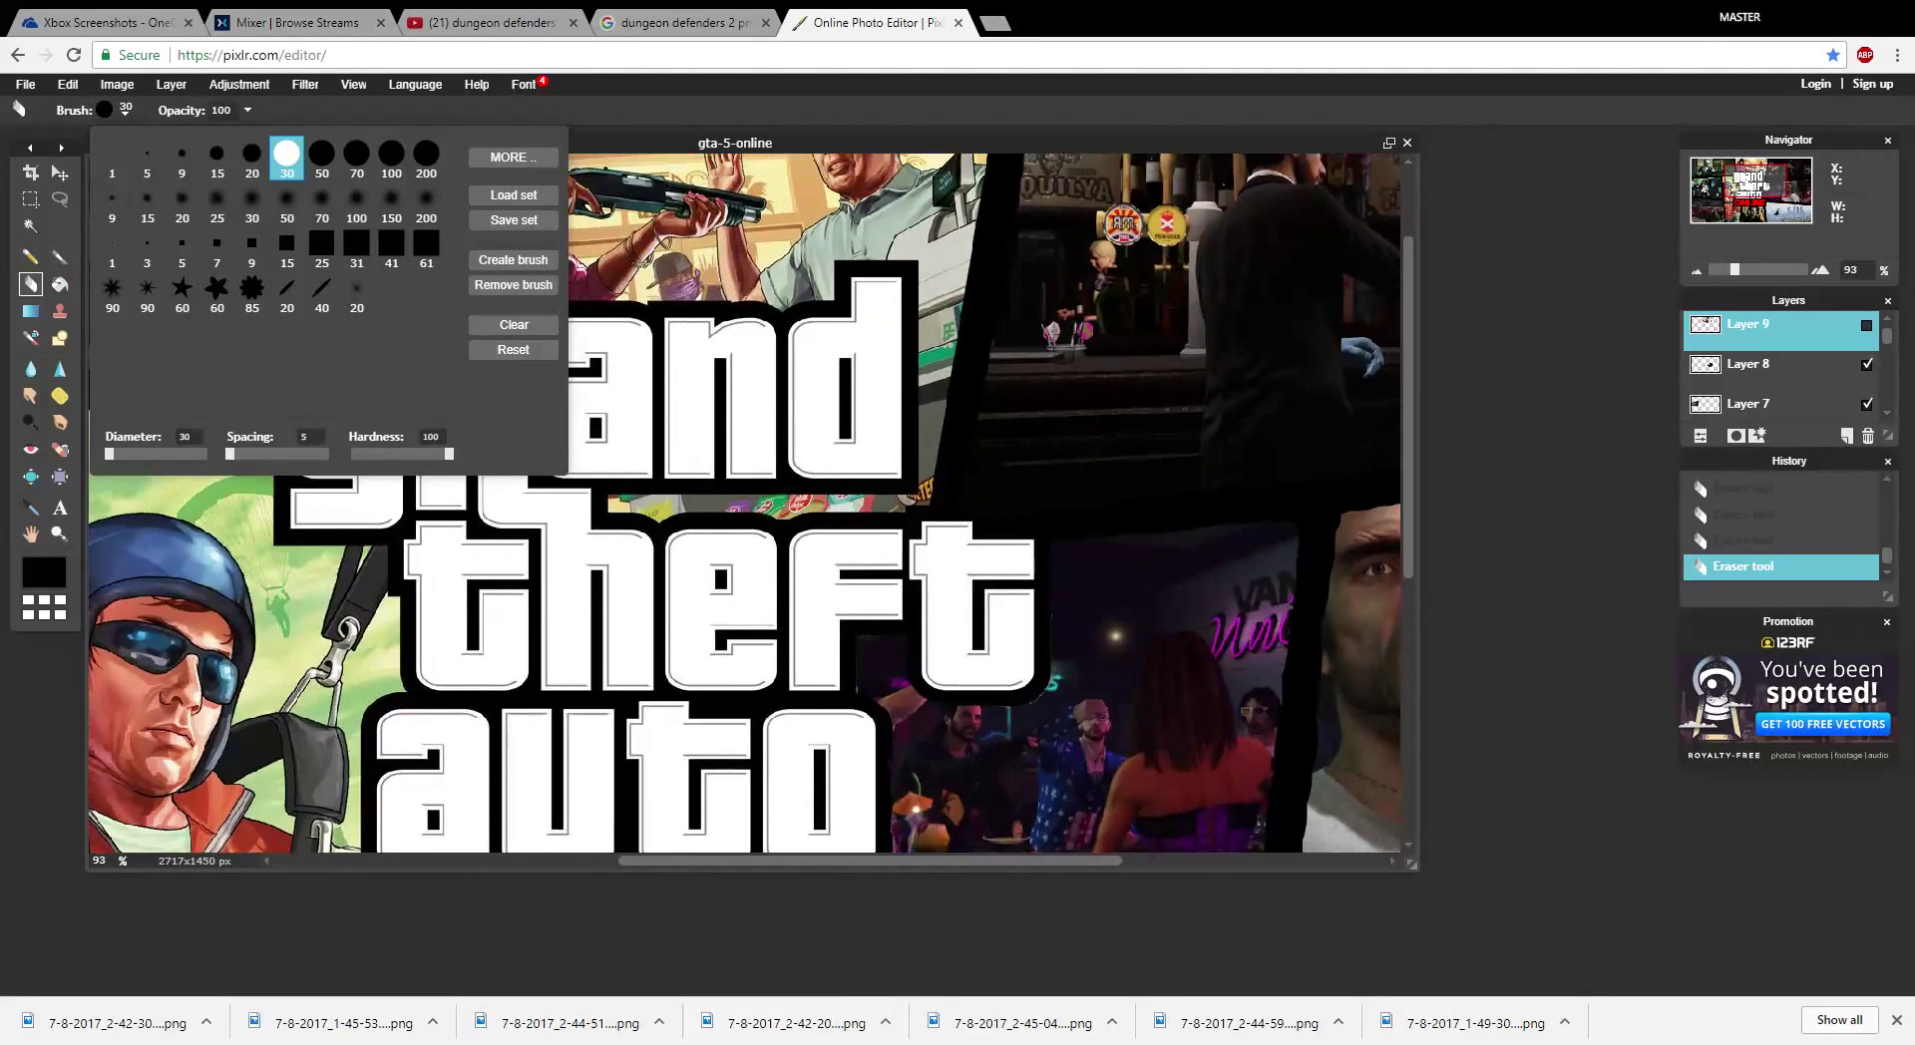
mouse_move(1033, 326)
mouse_down()
mouse_move(1228, 252)
mouse_move(1291, 316)
mouse_move(1121, 421)
mouse_move(1173, 292)
mouse_move(1147, 261)
mouse_move(1127, 399)
mouse_up()
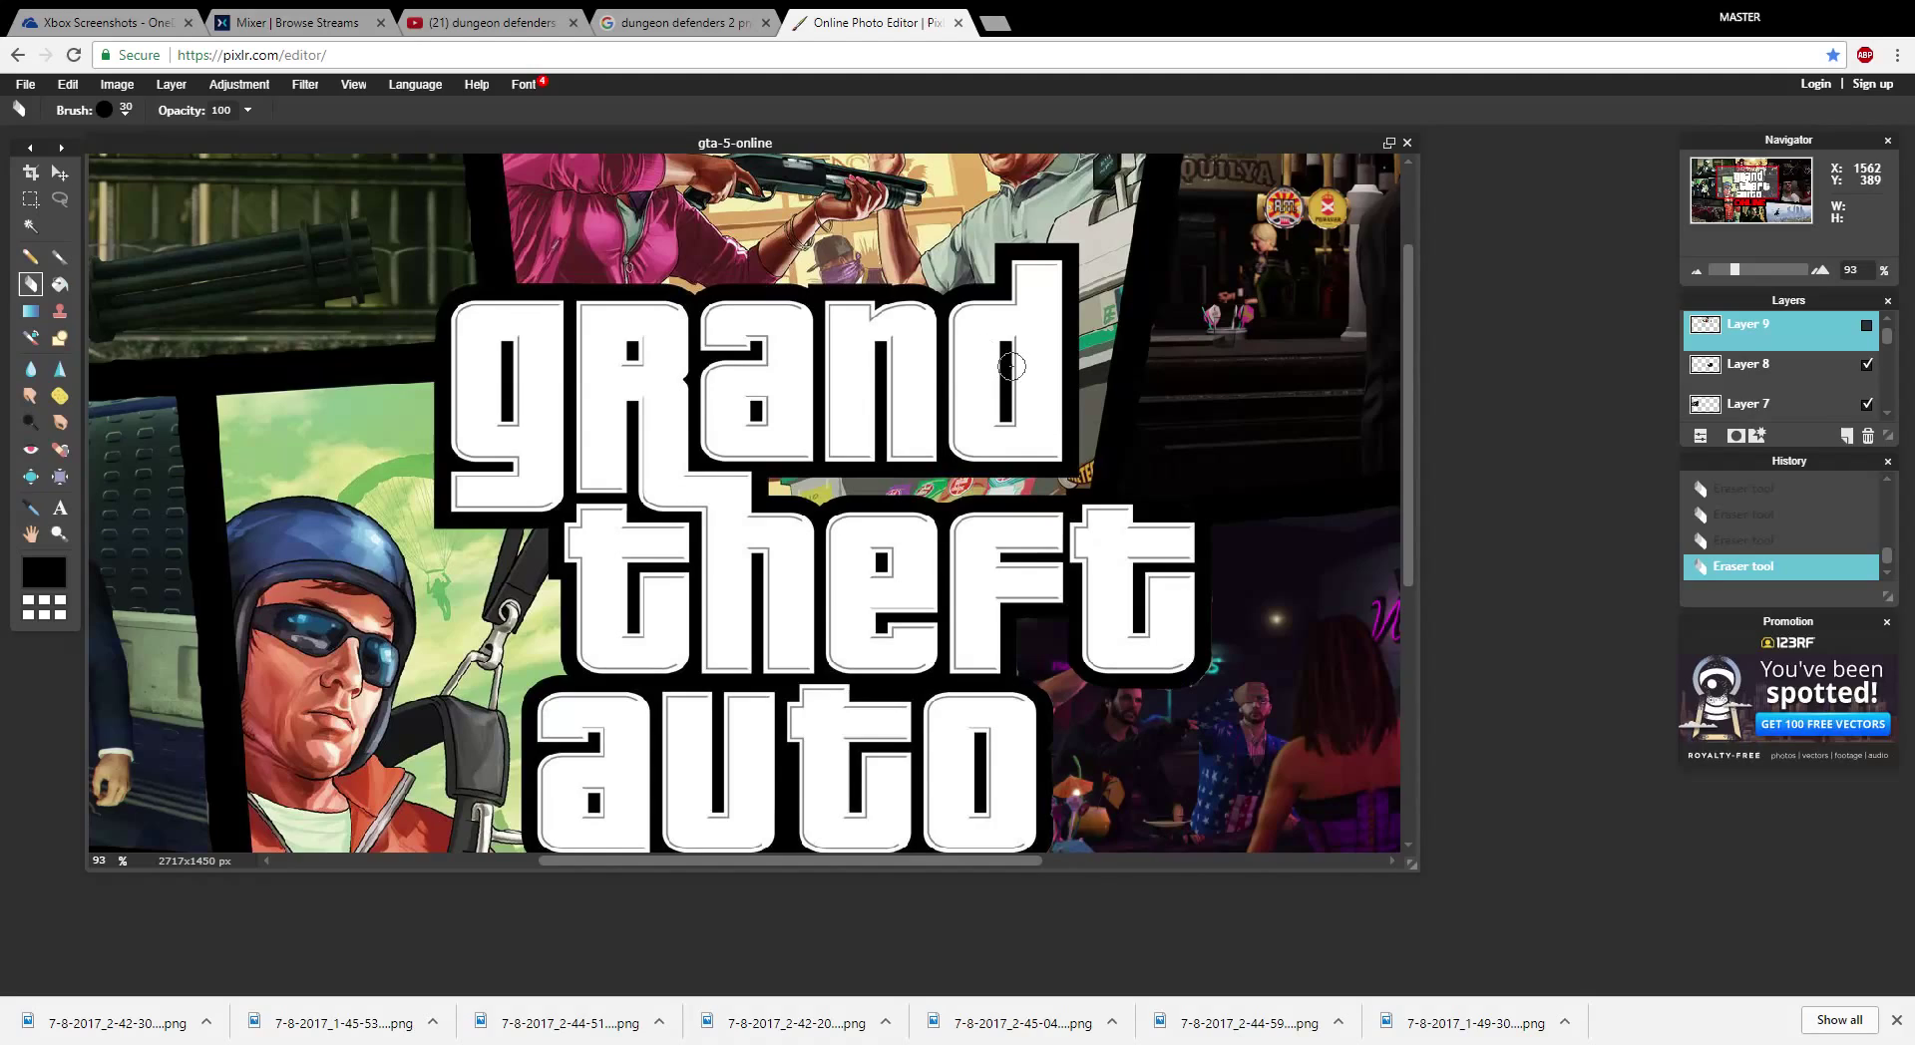
key(ctrl+z)
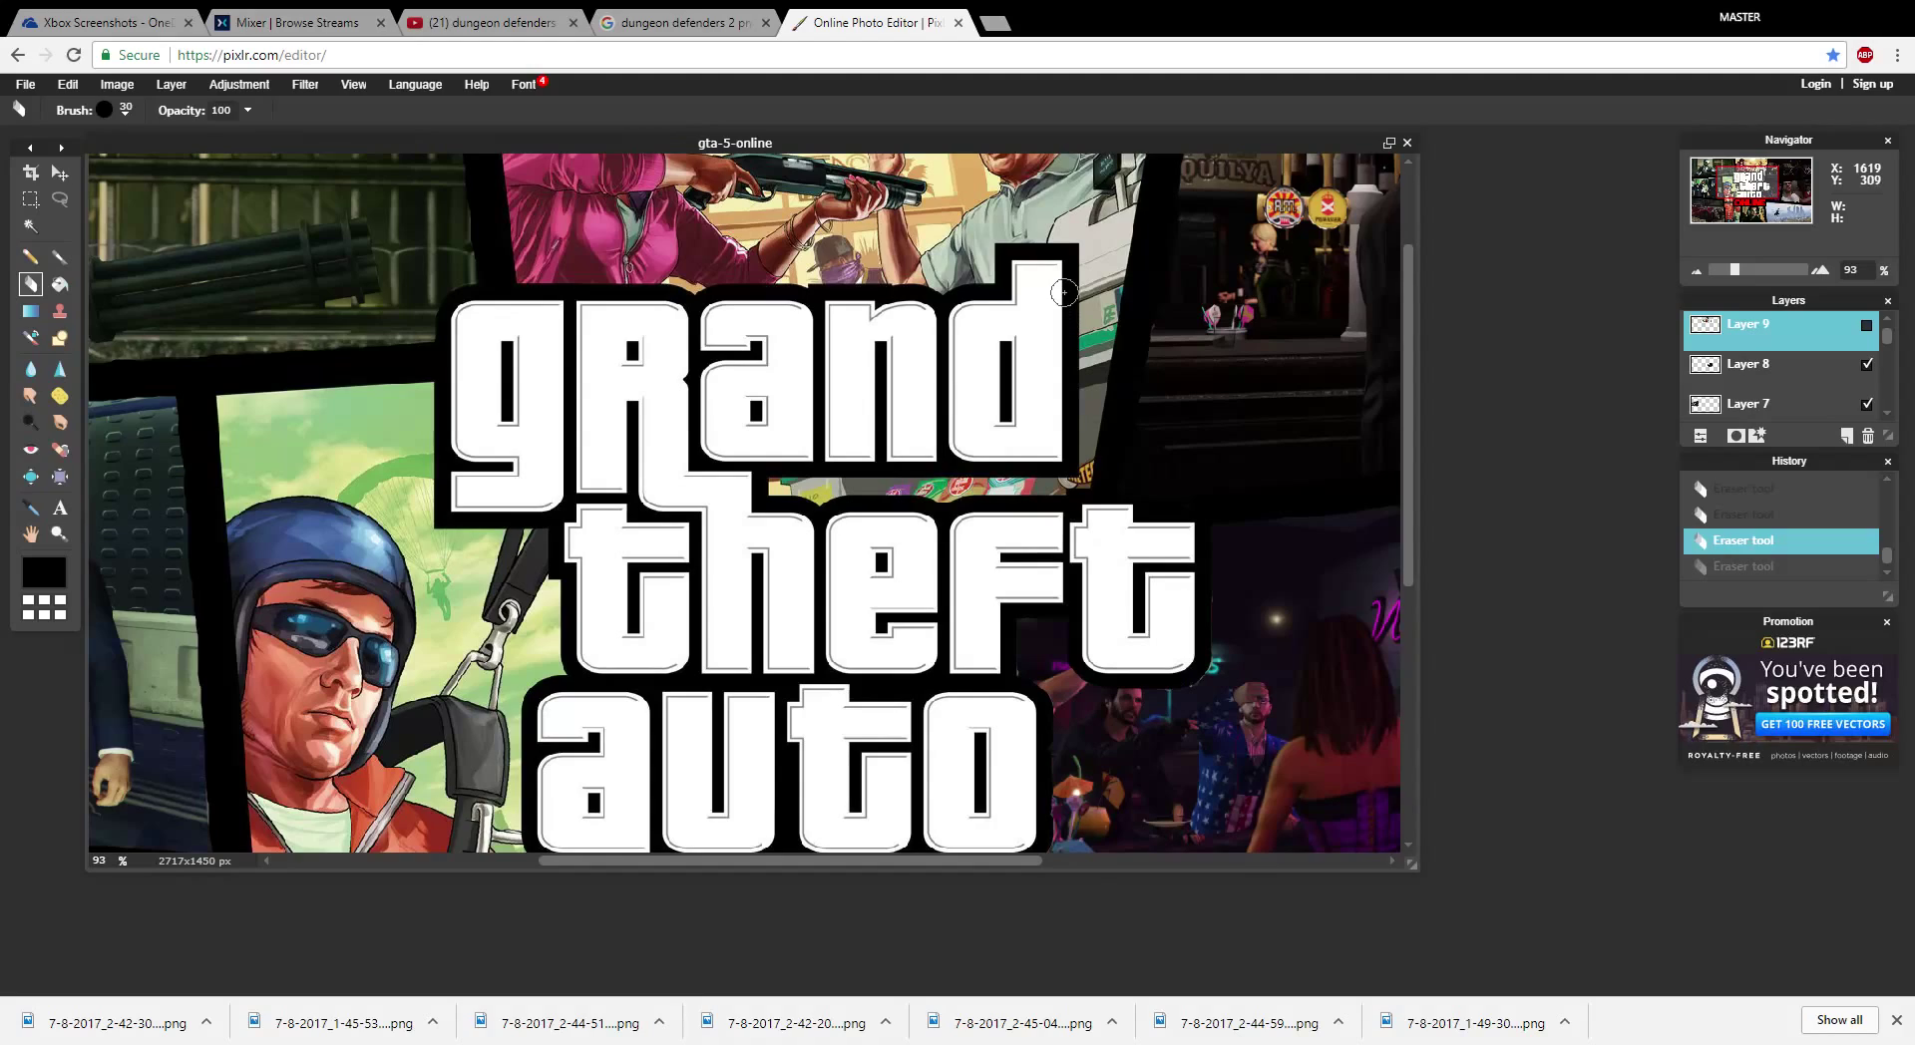
- Try erasing hidden Layer 9 at the top of the "d", compare it using layer visibility and redo, and undo the stroke
drag(1063, 292, 1064, 255)
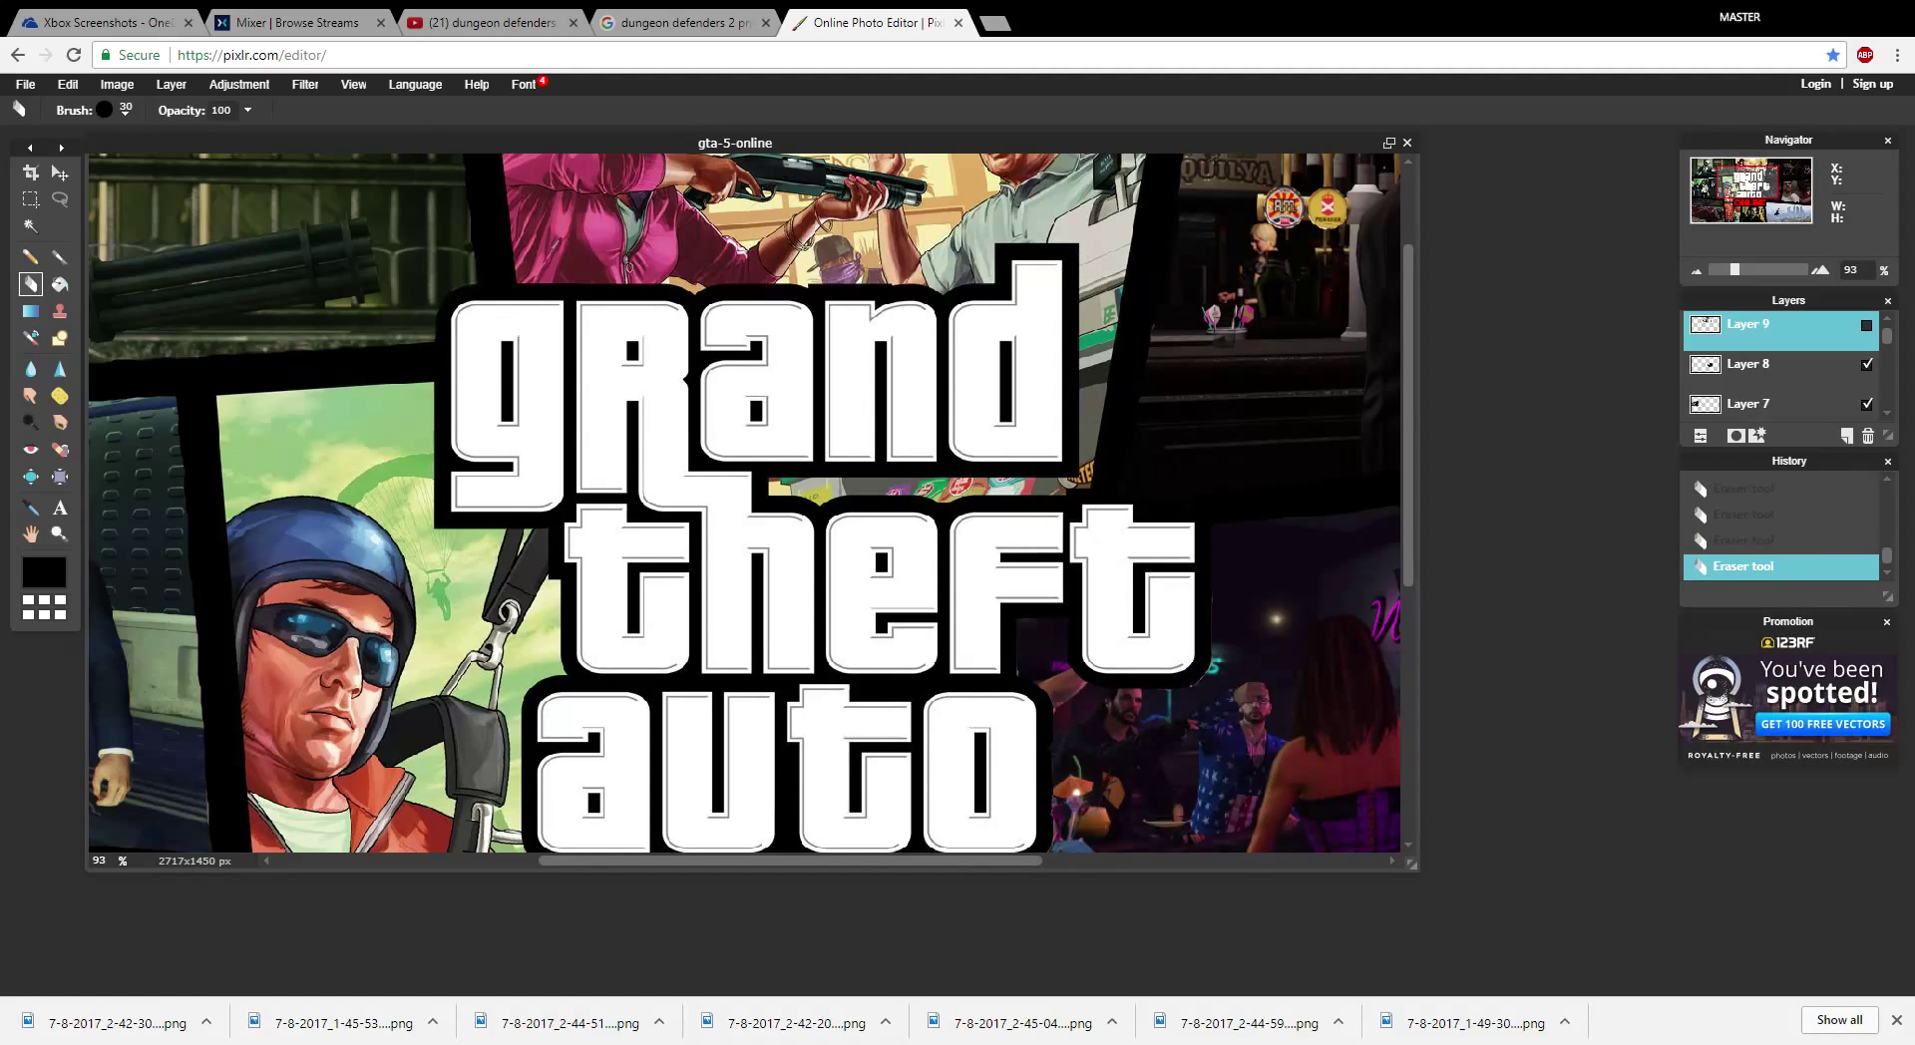
click(1866, 325)
click(1866, 325)
key(ctrl+z)
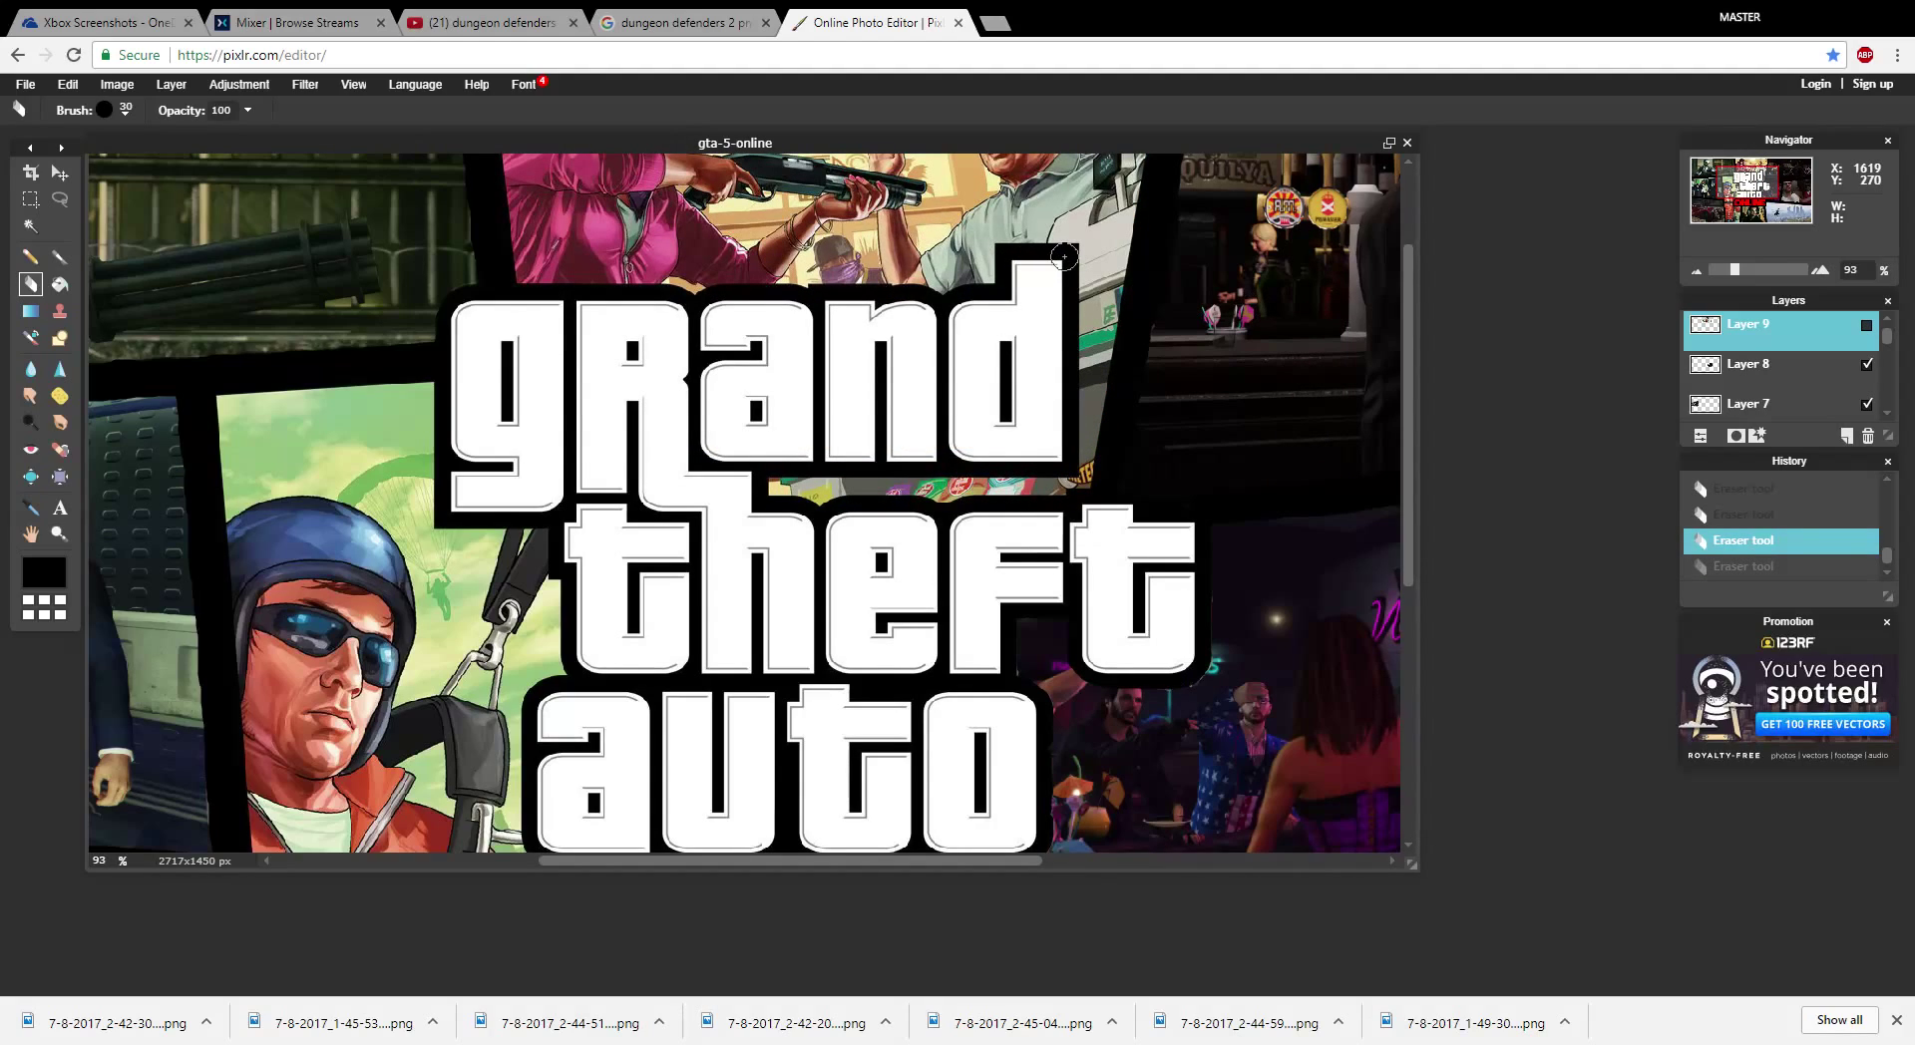
key(ctrl+y)
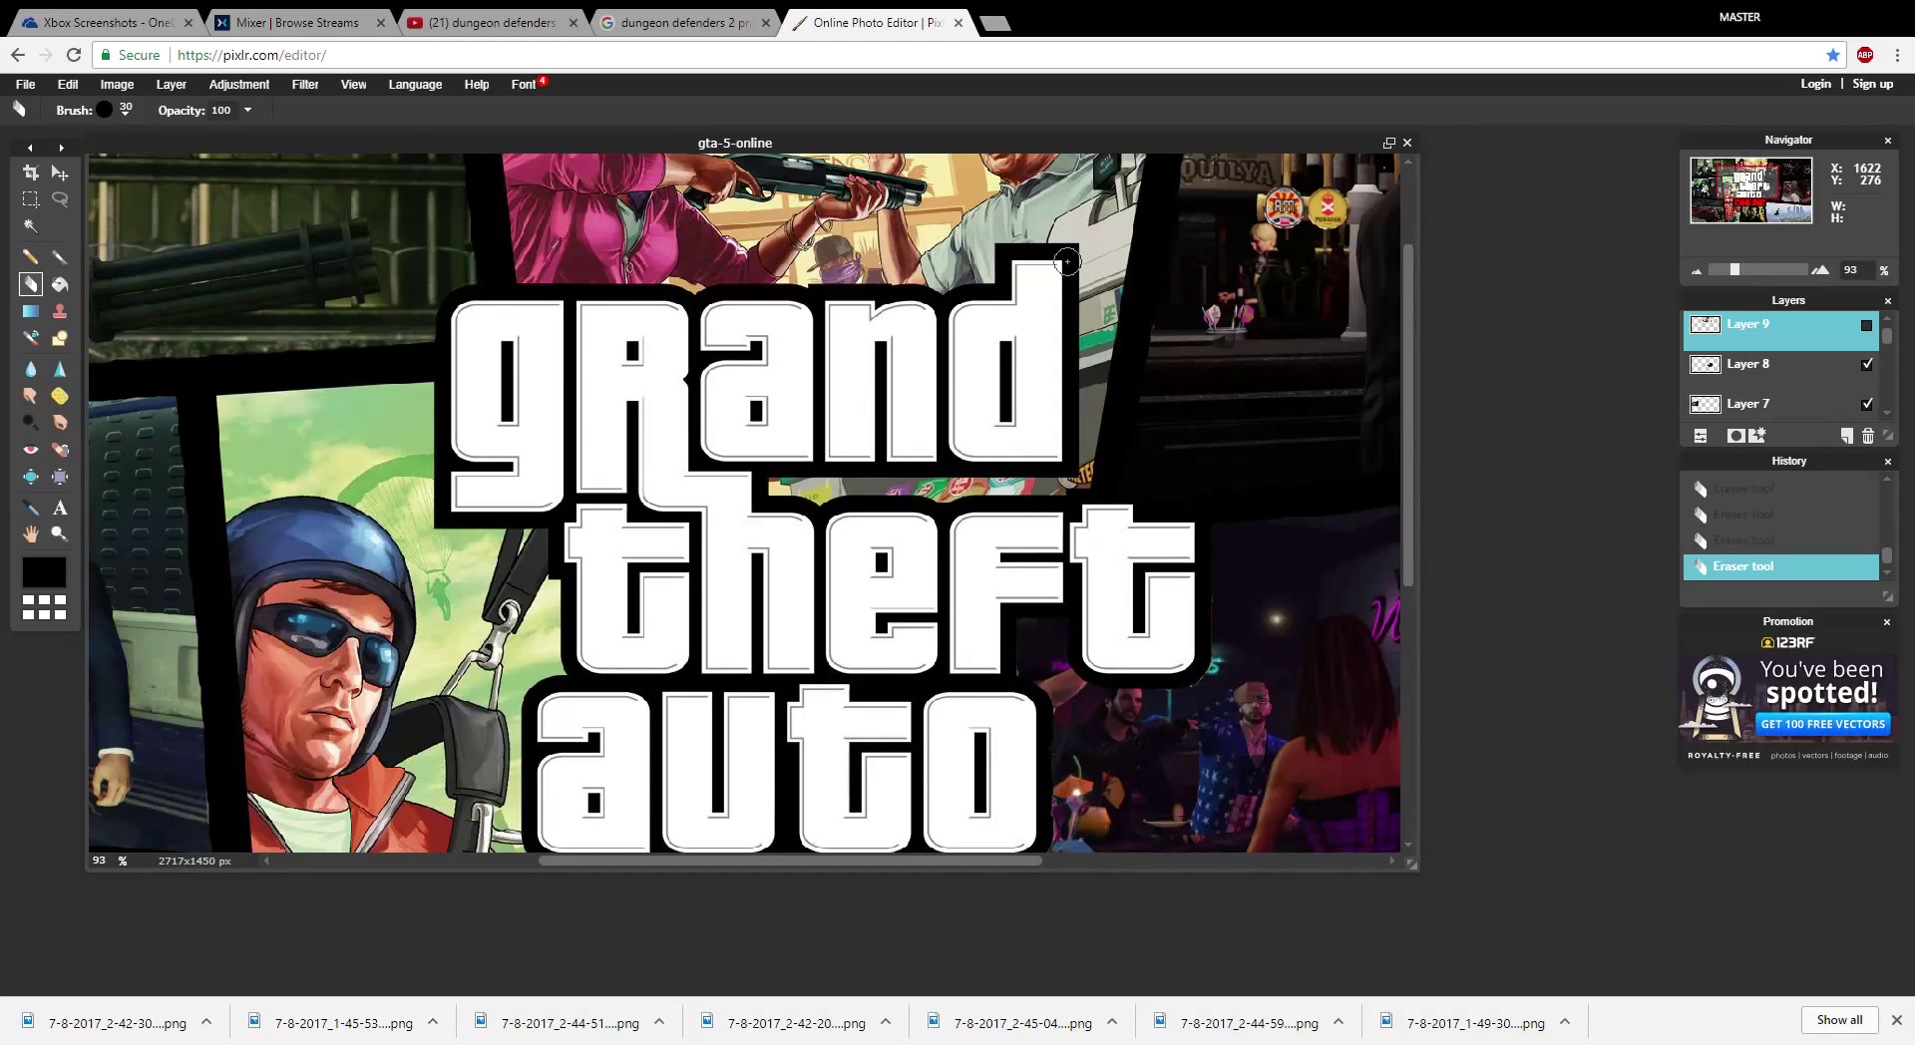
key(ctrl+z)
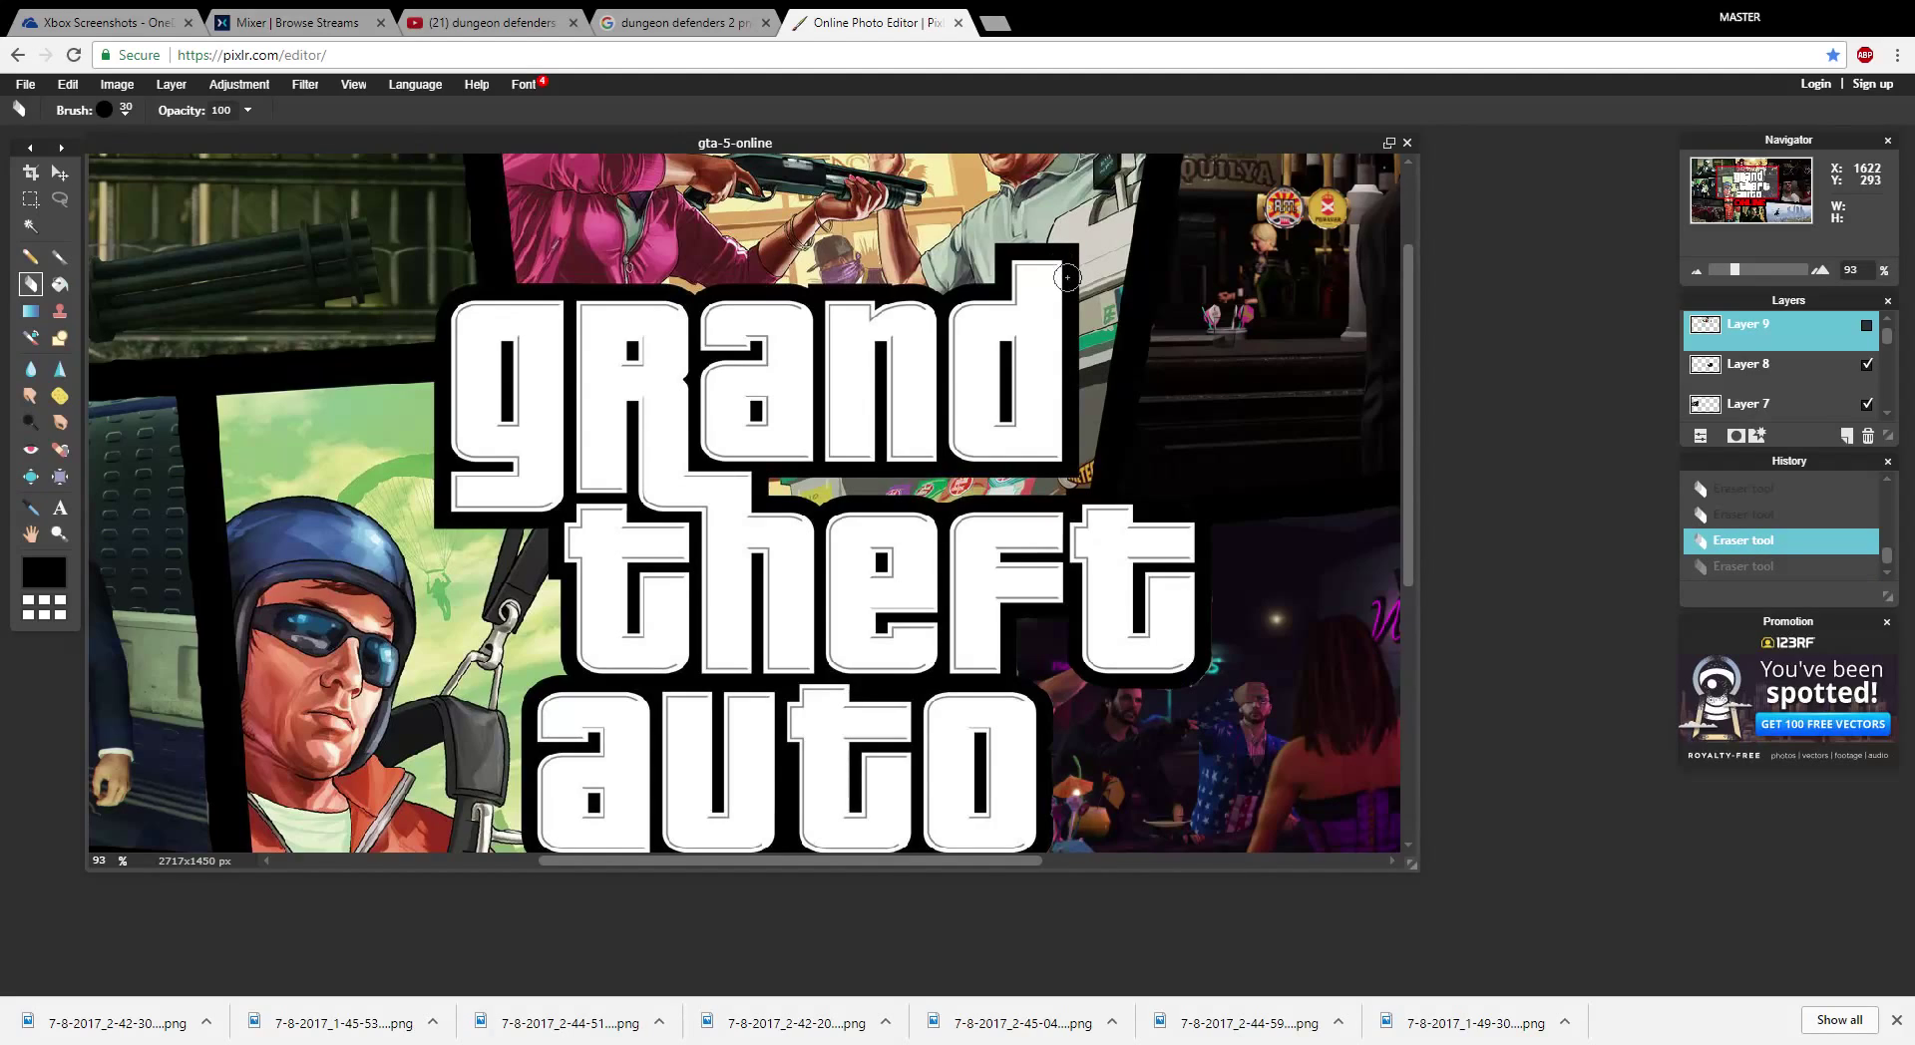
key(ctrl+y)
key(ctrl+z)
- Erase hidden Layer 9 along the side of the "d" and the upper outline of "grand", checking with the layer shown
drag(1066, 262, 1090, 265)
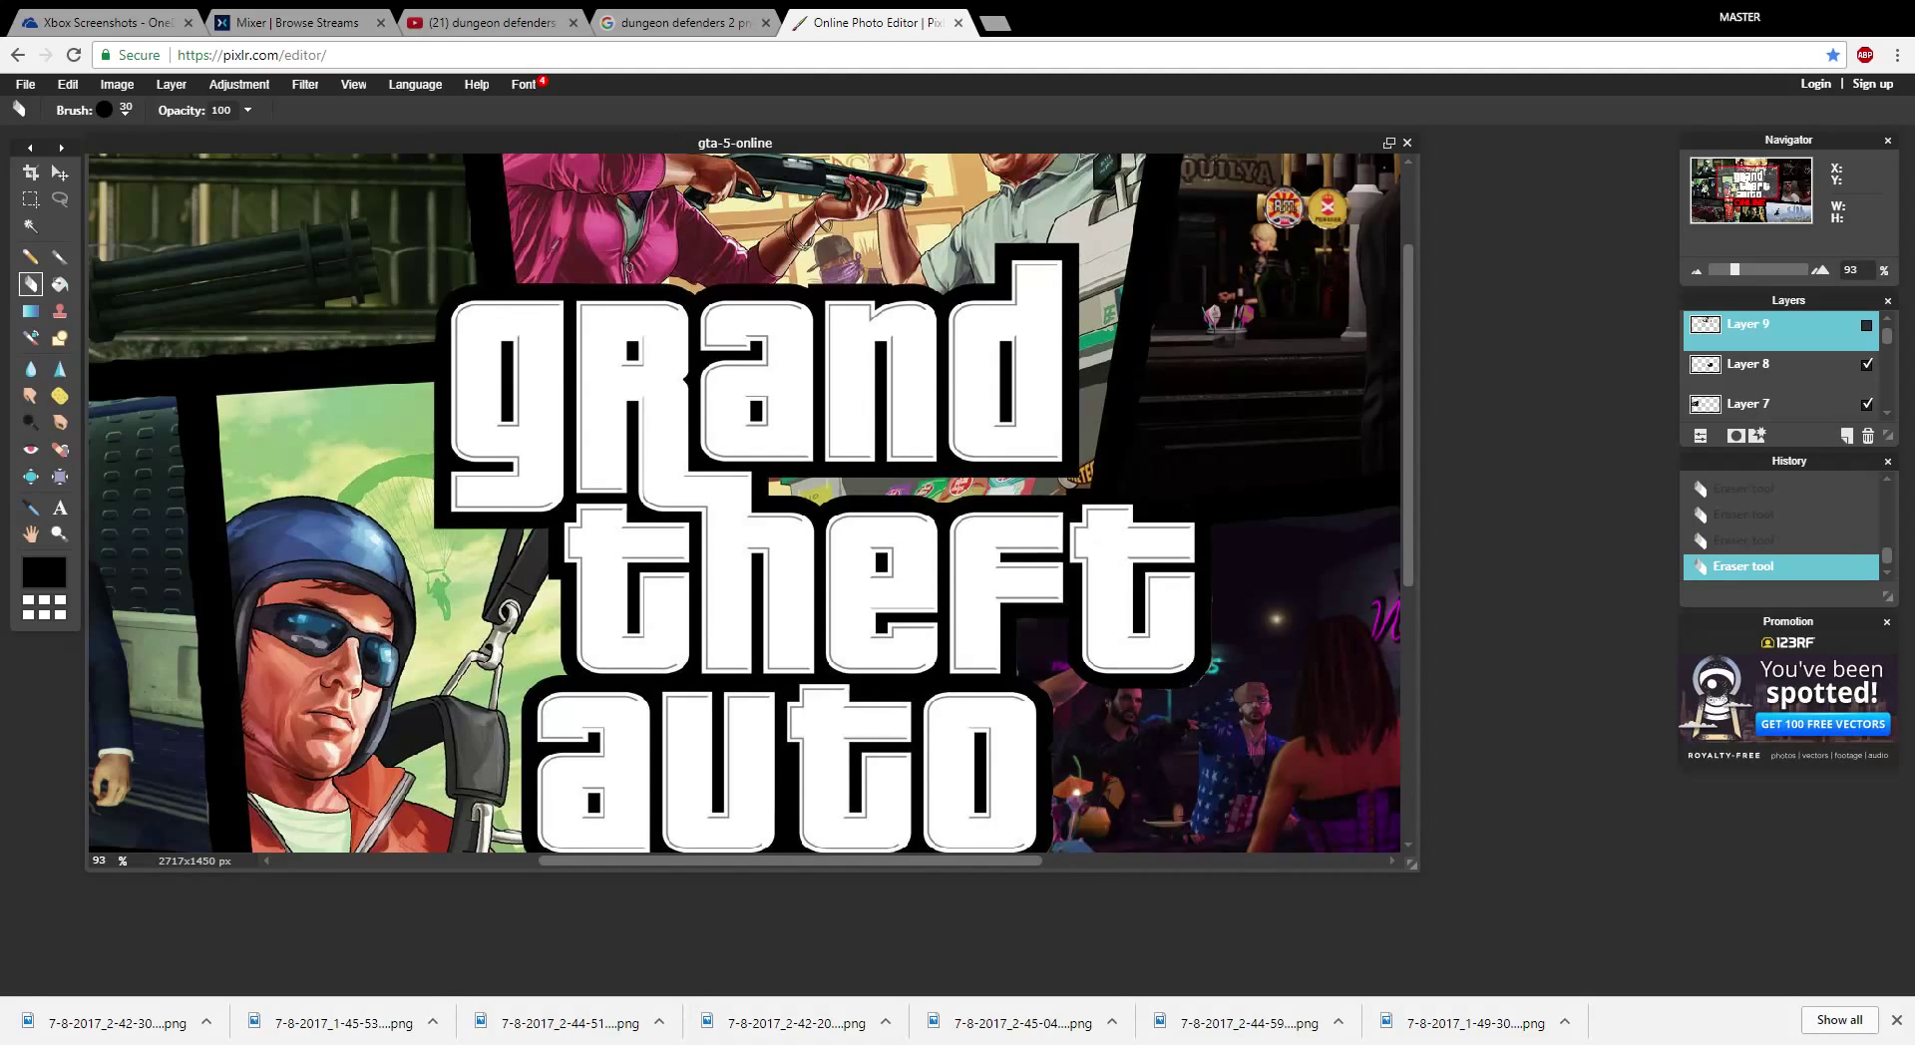
click(1866, 325)
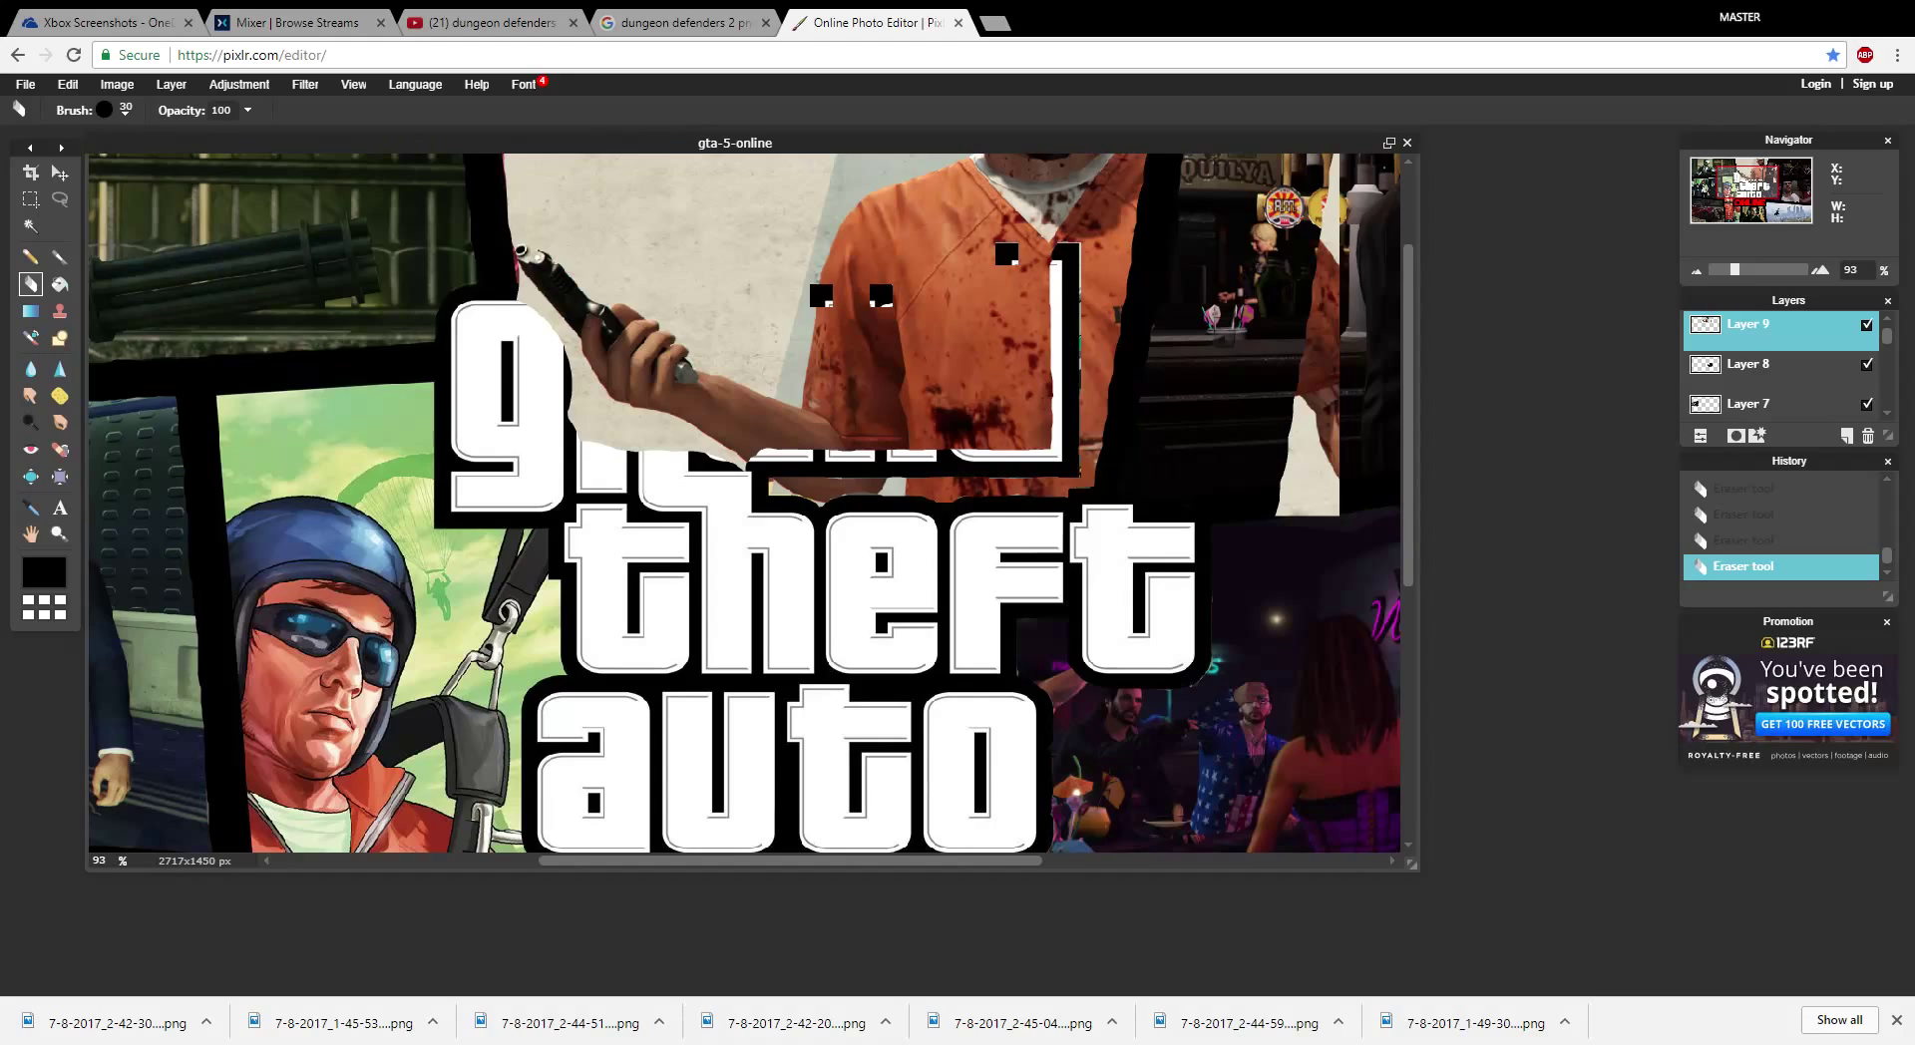
click(1866, 325)
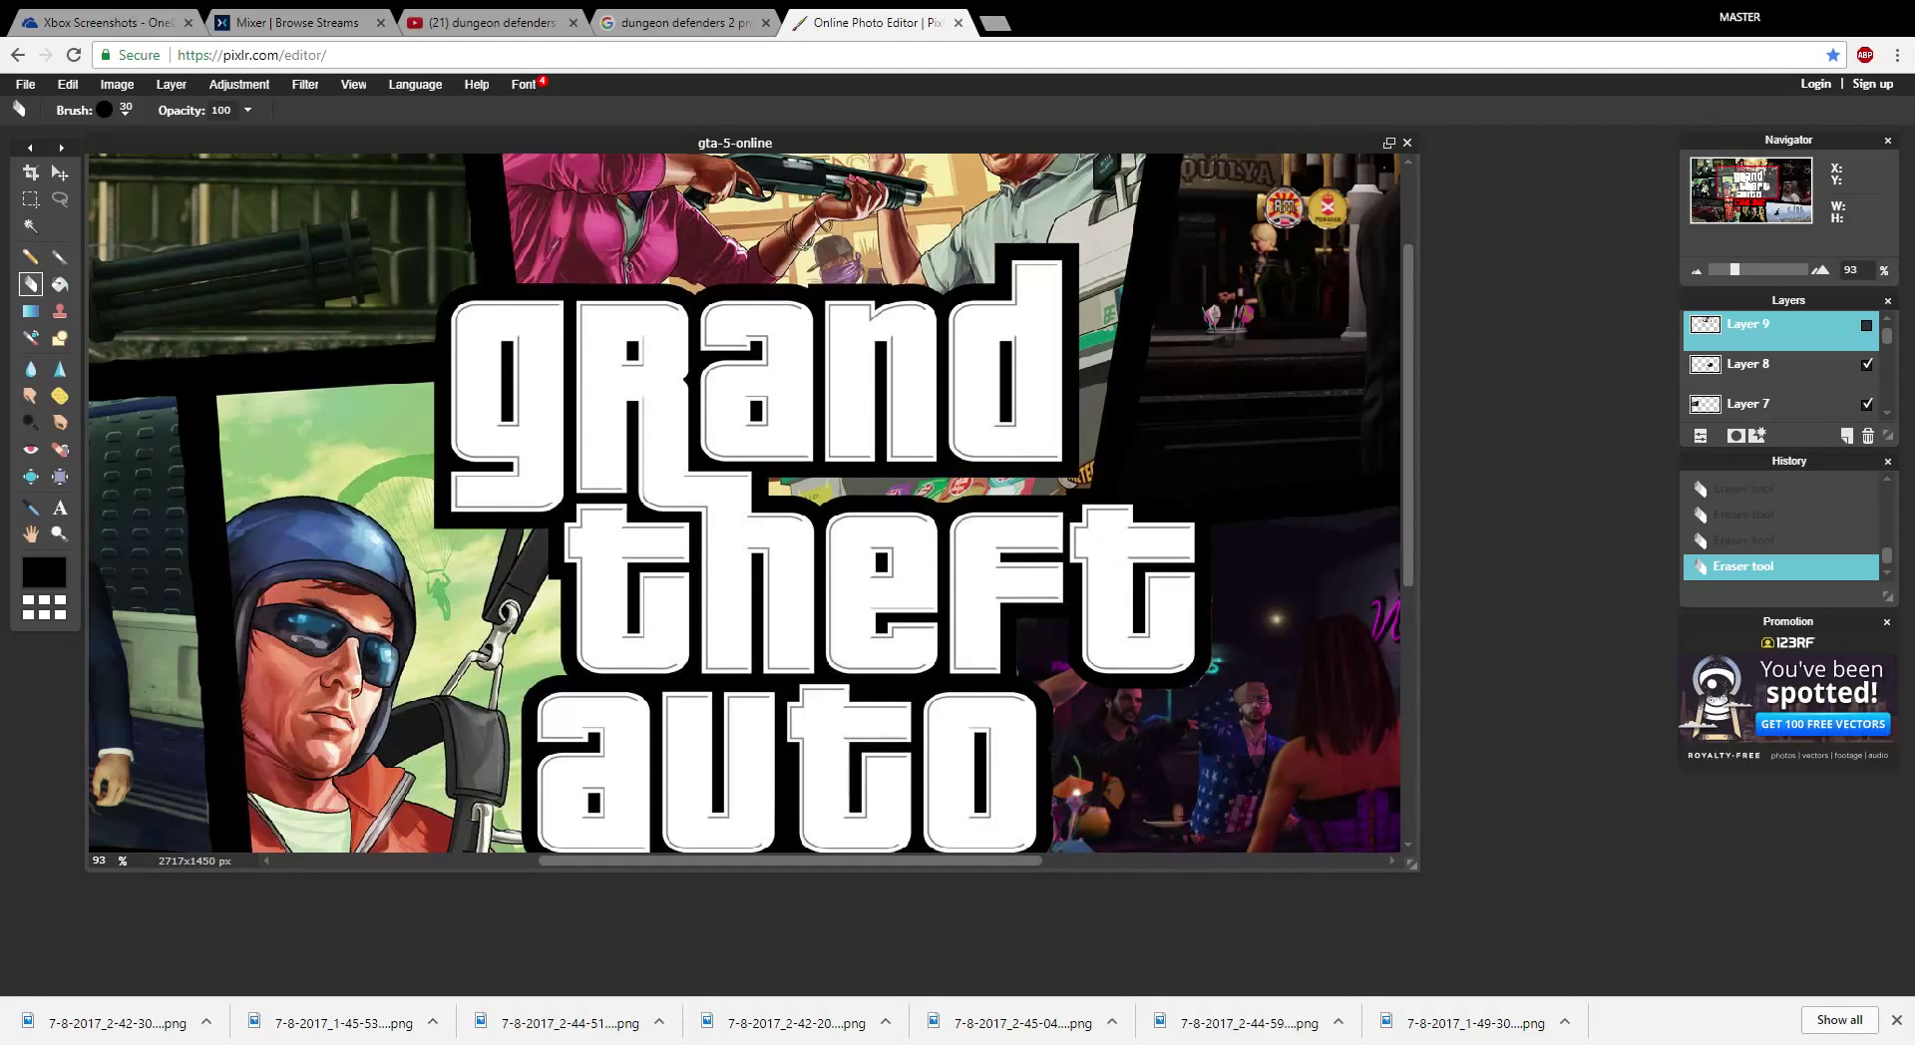
click(1866, 325)
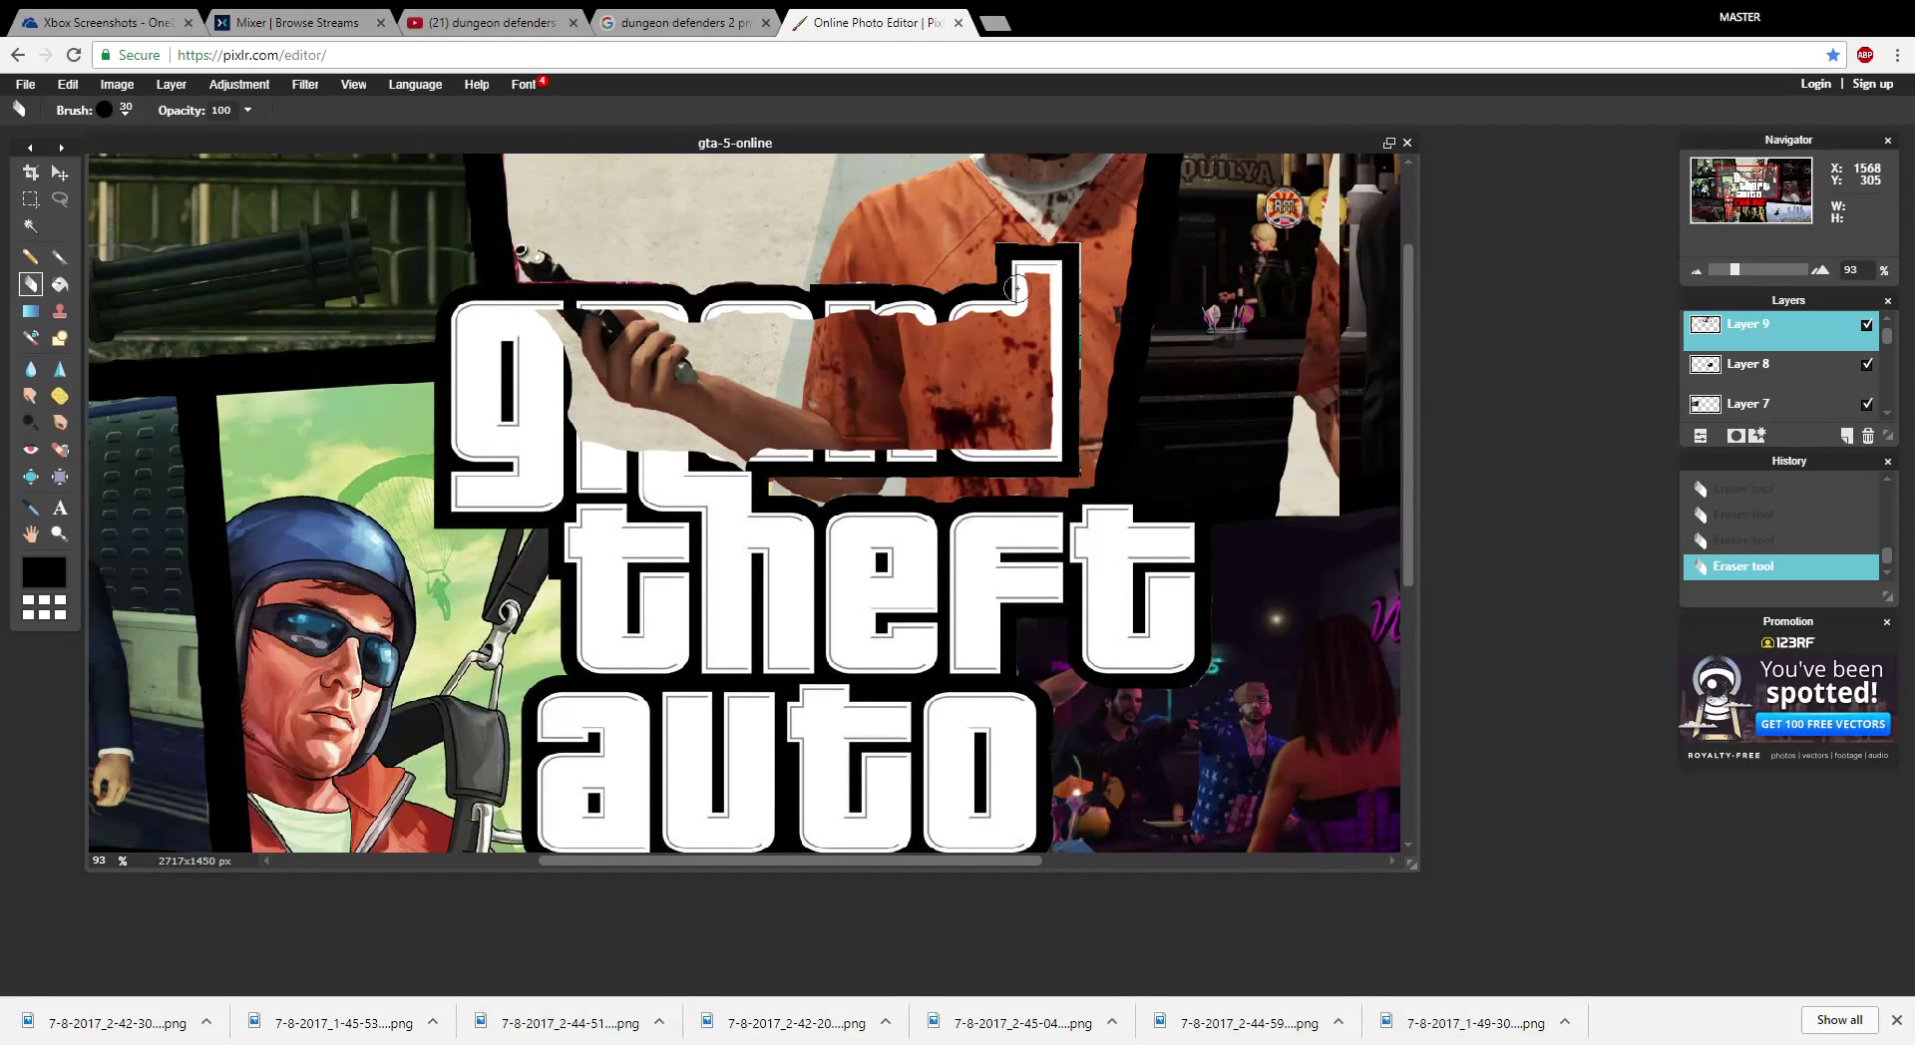
- Erase the rest of Layer 9 covering the word "grand", enlarging the Eraser to the 70 px round brush
mouse_move(1043, 286)
mouse_down()
mouse_move(1027, 324)
mouse_move(1040, 267)
mouse_move(1023, 445)
mouse_up()
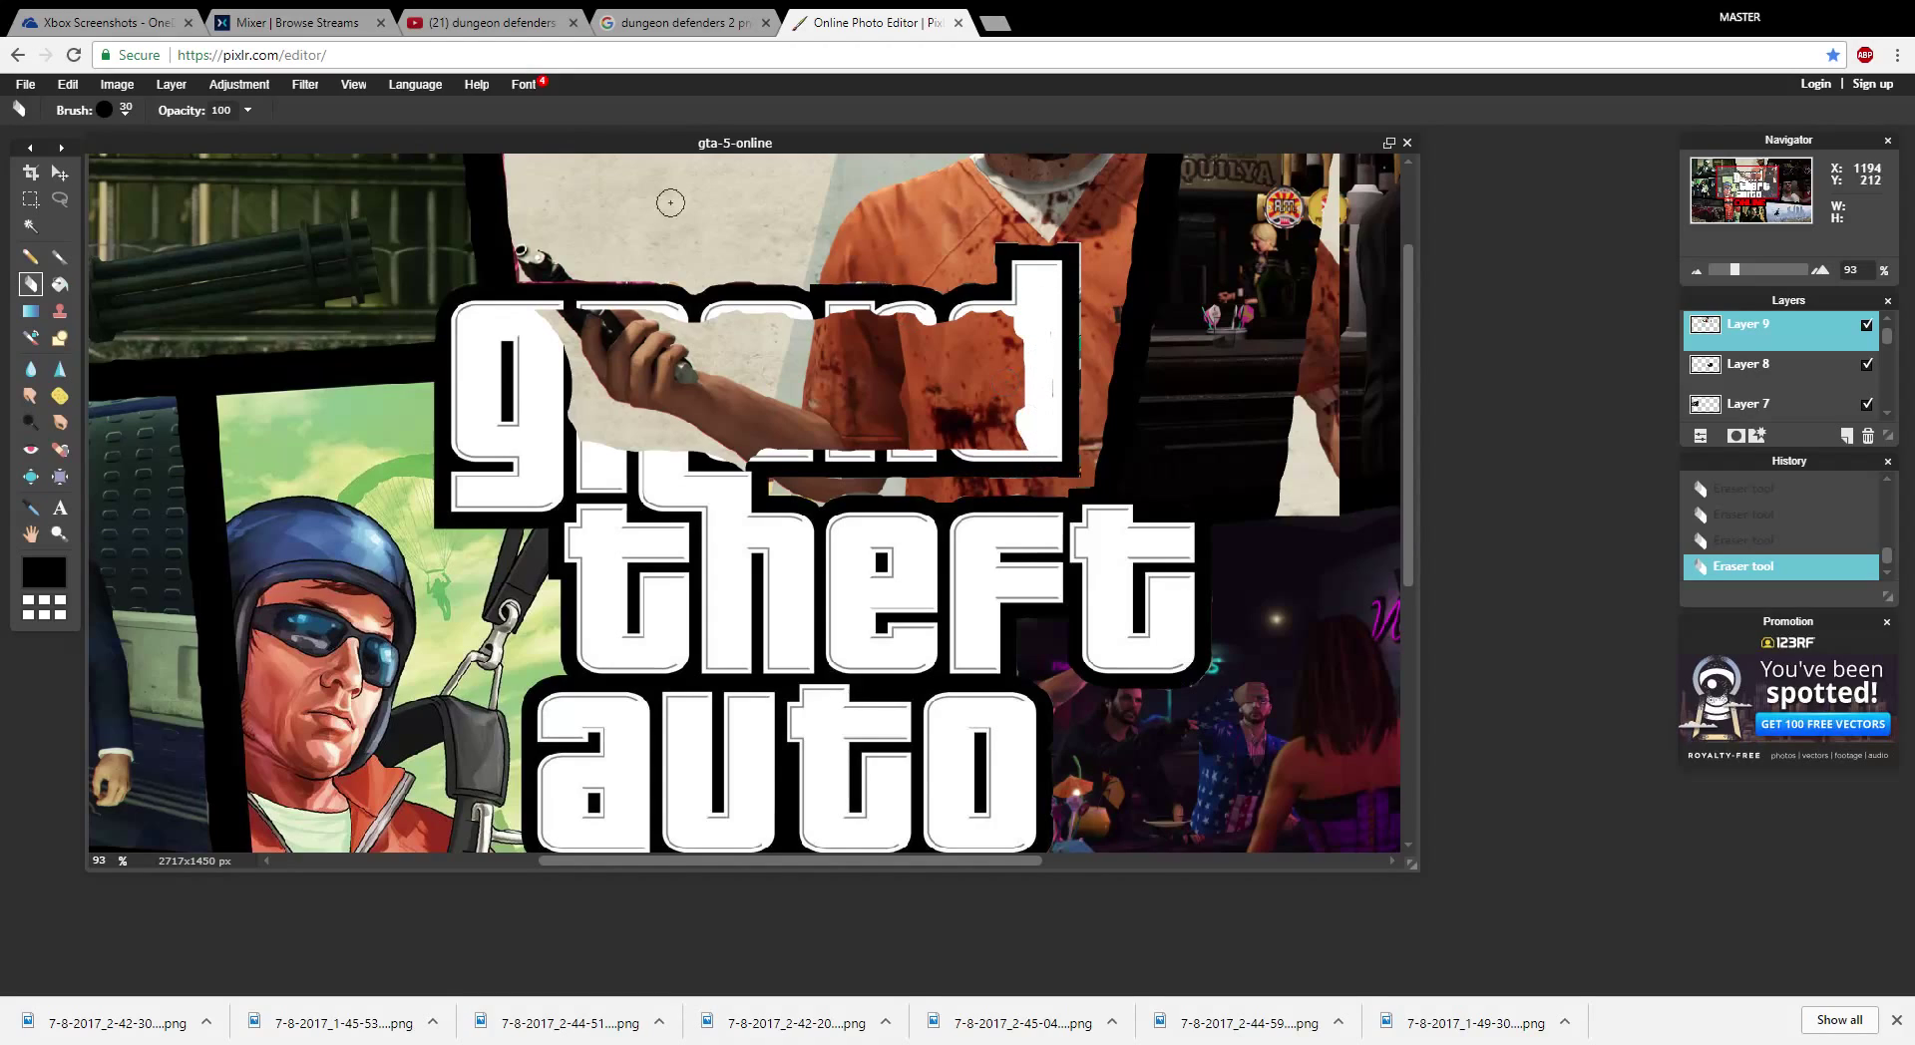
click(115, 110)
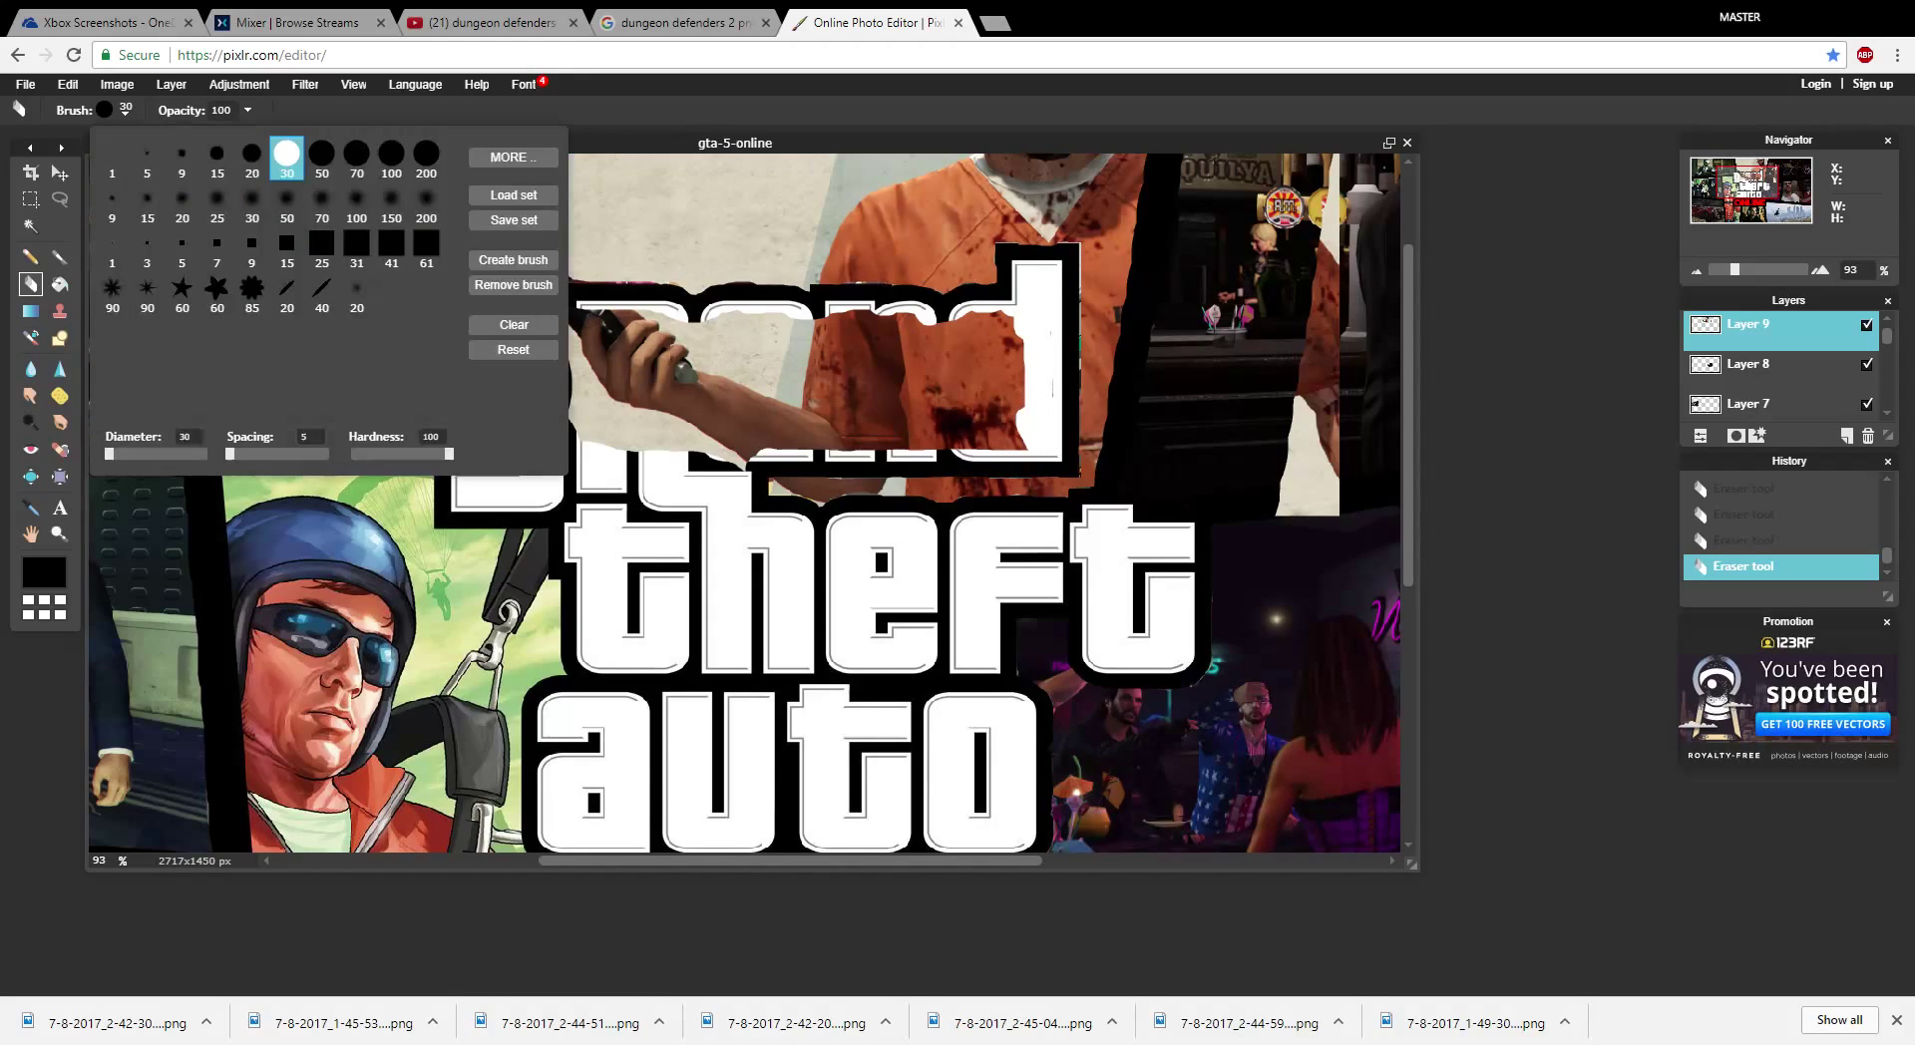
click(356, 155)
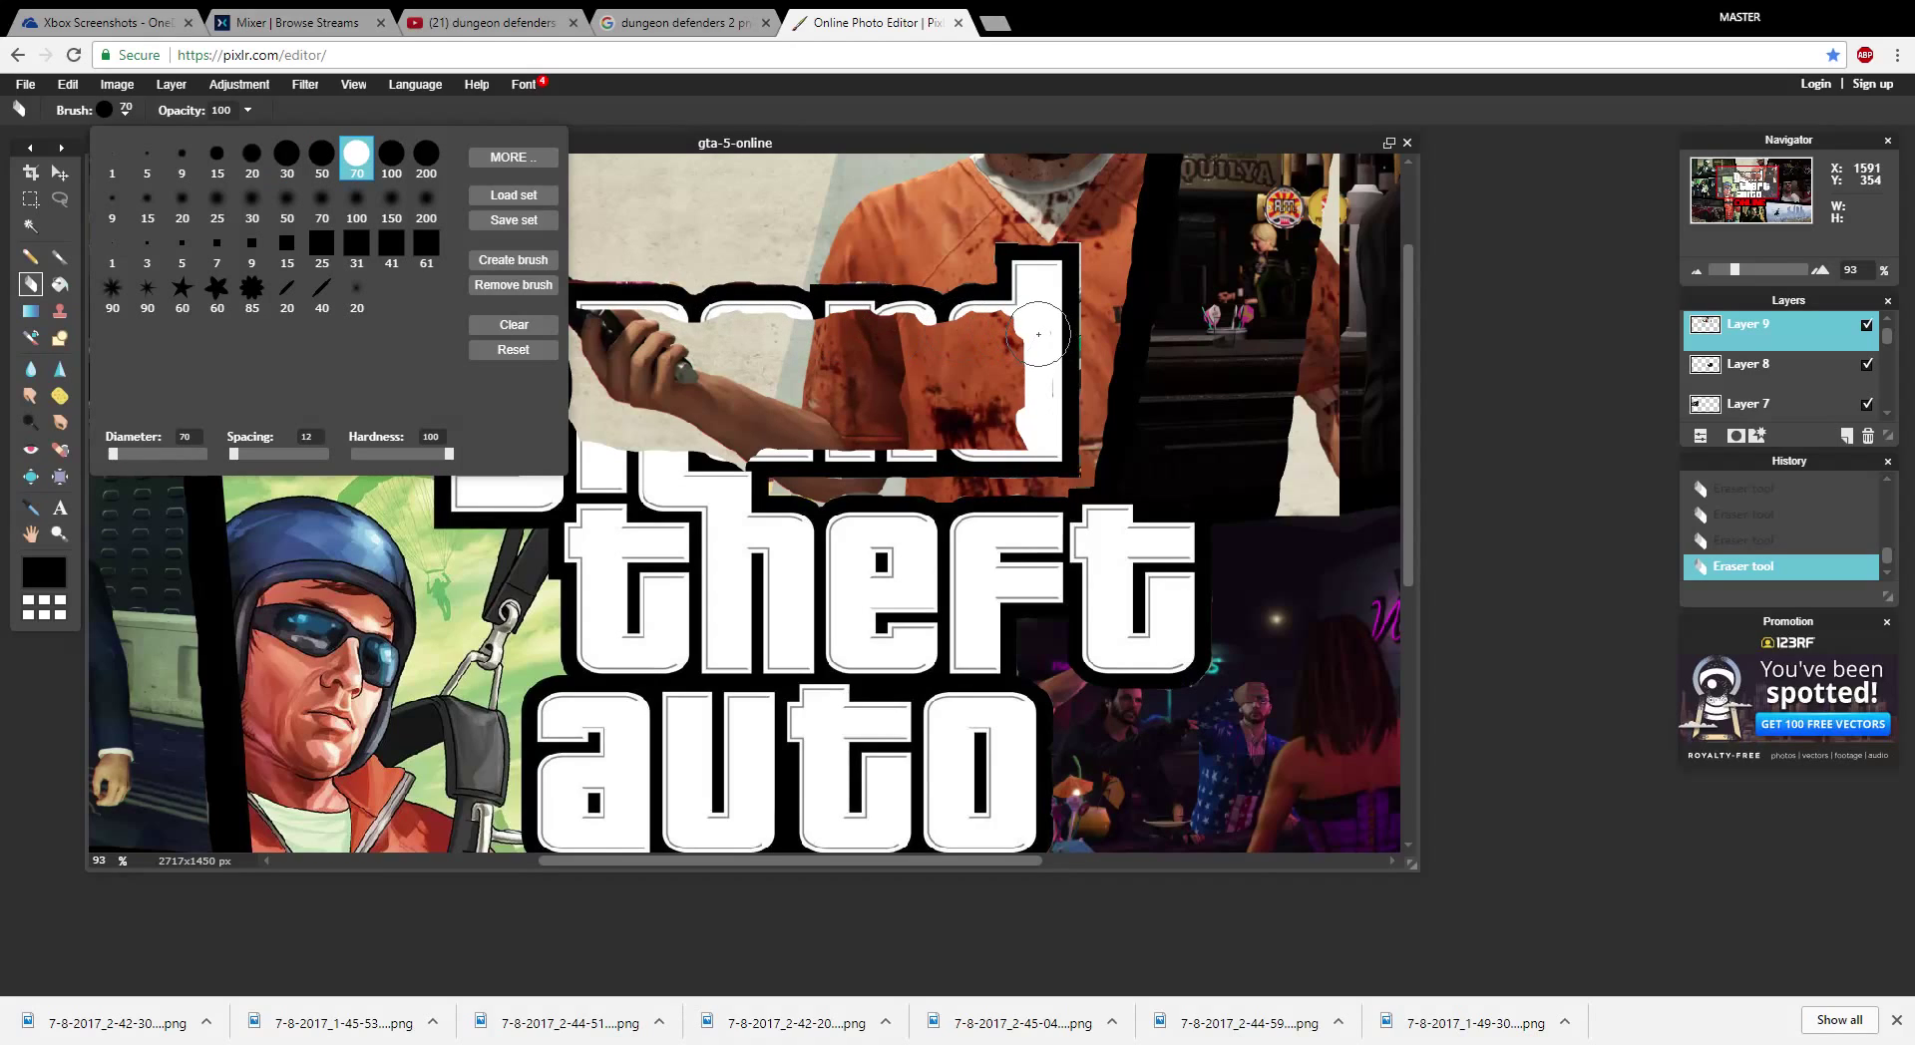
mouse_move(1038, 334)
mouse_down()
mouse_move(1025, 426)
mouse_move(810, 444)
mouse_move(781, 421)
mouse_move(987, 398)
mouse_move(997, 337)
mouse_move(804, 359)
mouse_move(725, 352)
mouse_move(934, 335)
mouse_move(501, 346)
mouse_move(673, 336)
mouse_move(577, 382)
mouse_move(762, 390)
mouse_move(724, 418)
mouse_move(736, 450)
mouse_move(562, 436)
mouse_move(711, 478)
mouse_move(779, 542)
mouse_move(983, 521)
mouse_up()
- Erase the leftover sliver of the jumpsuit image from the bar panel
mouse_move(1080, 496)
mouse_down()
mouse_move(1173, 469)
mouse_move(1236, 507)
mouse_move(1339, 525)
mouse_move(1314, 466)
mouse_up()
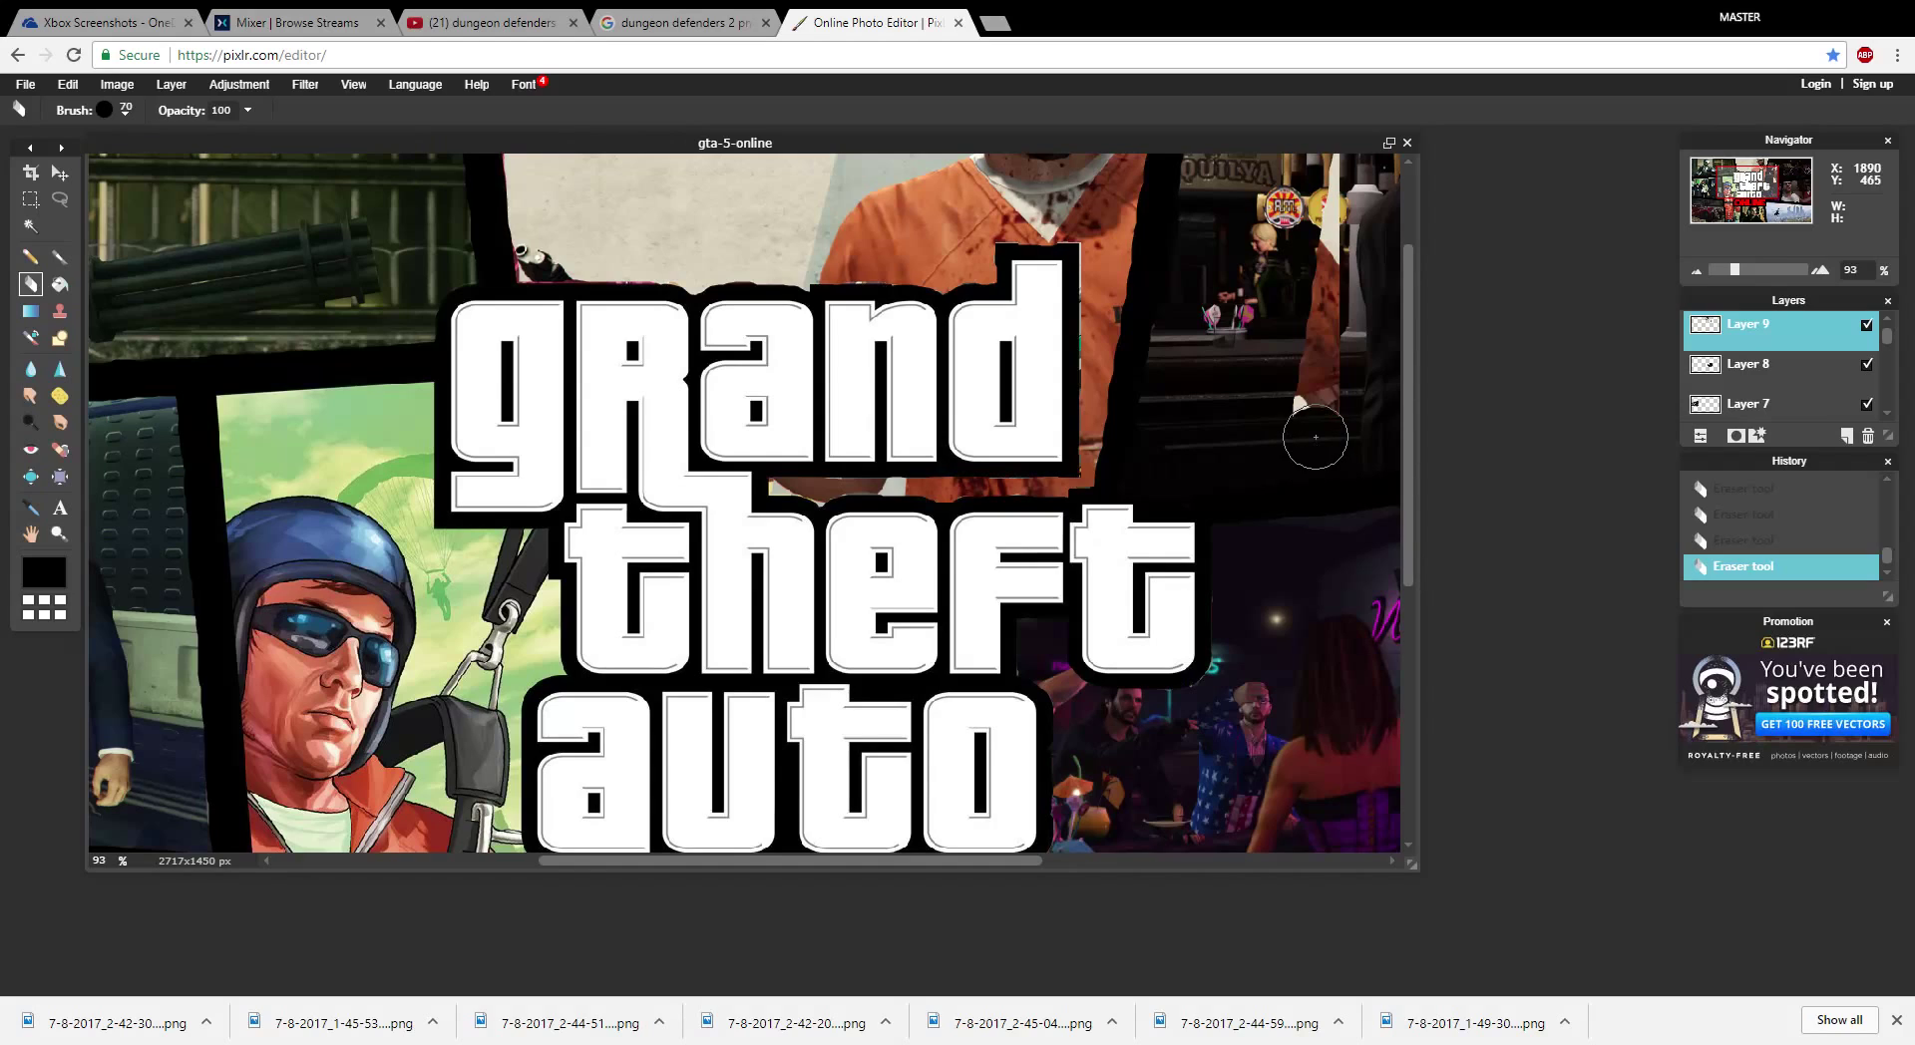
scroll(1312, 419, down, 1)
mouse_move(1282, 329)
mouse_down()
mouse_move(1304, 183)
mouse_move(1285, 271)
mouse_up()
scroll(1269, 422, down, 3)
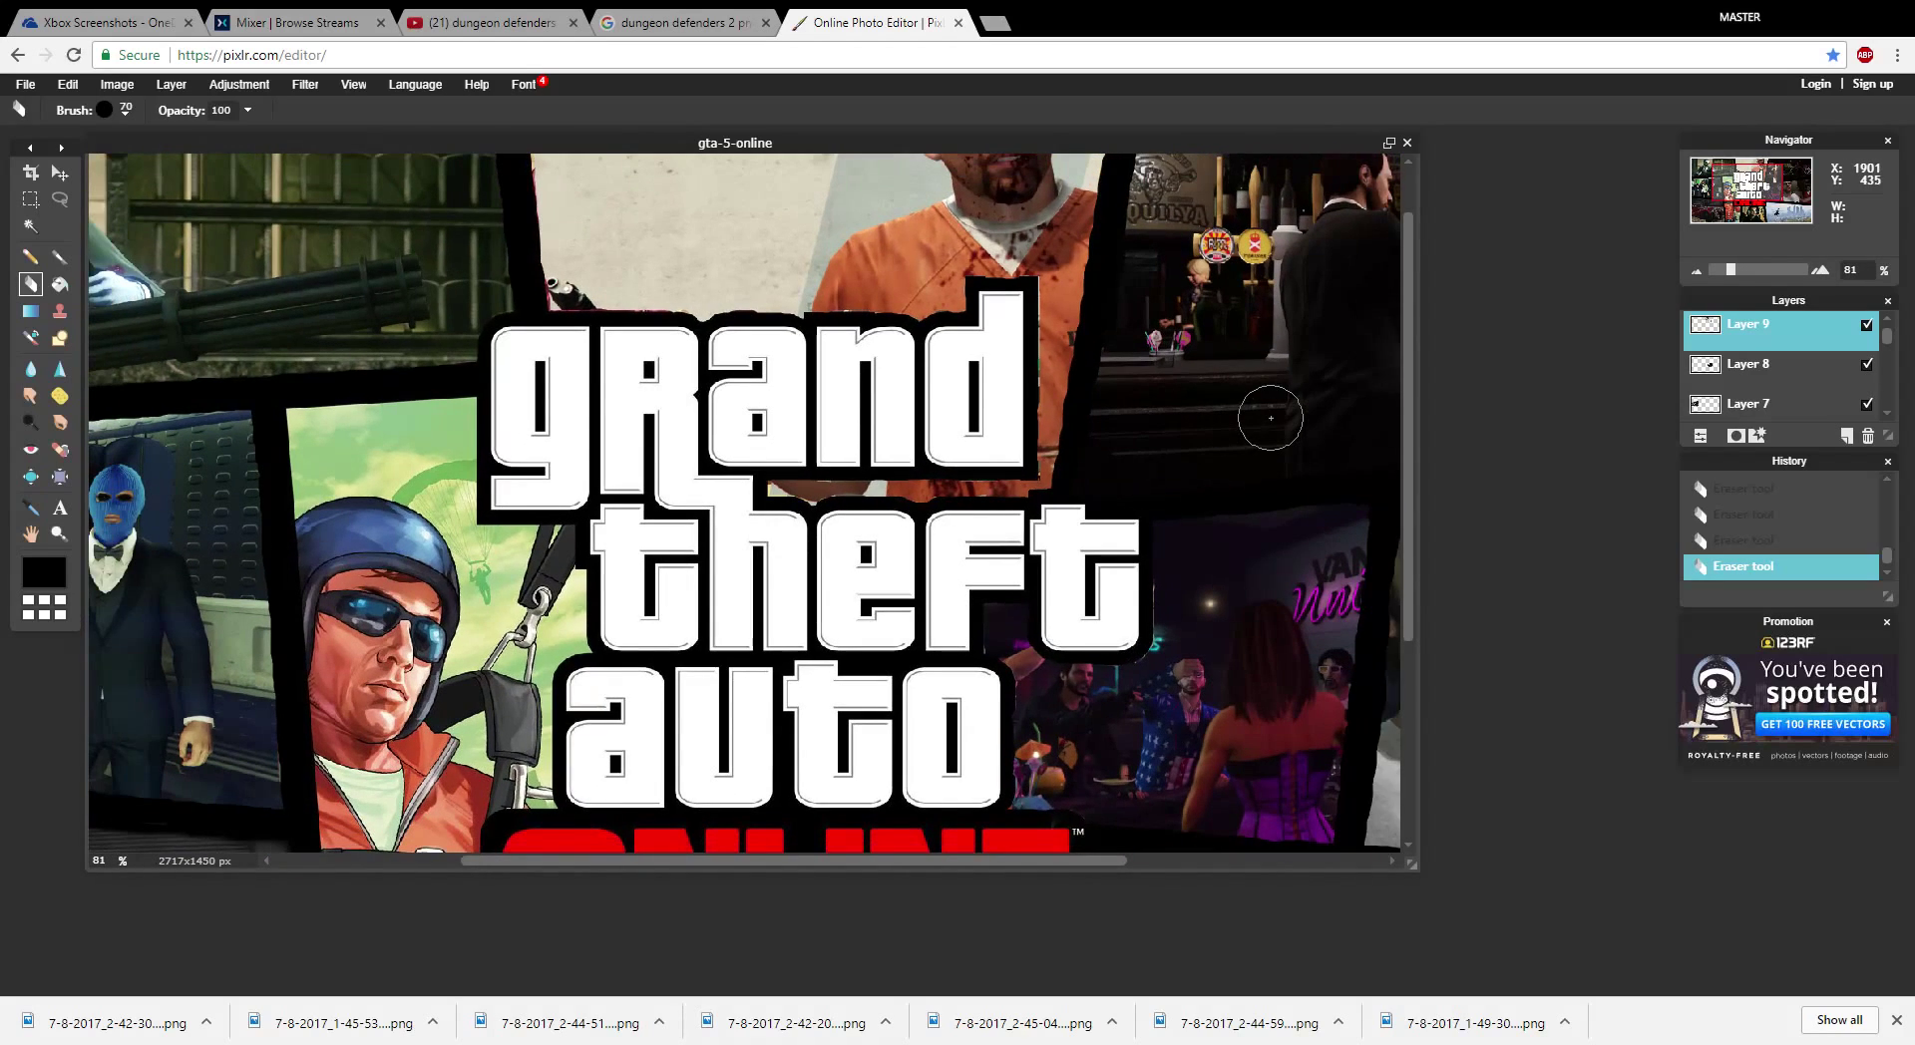
scroll(1218, 256, down, 1)
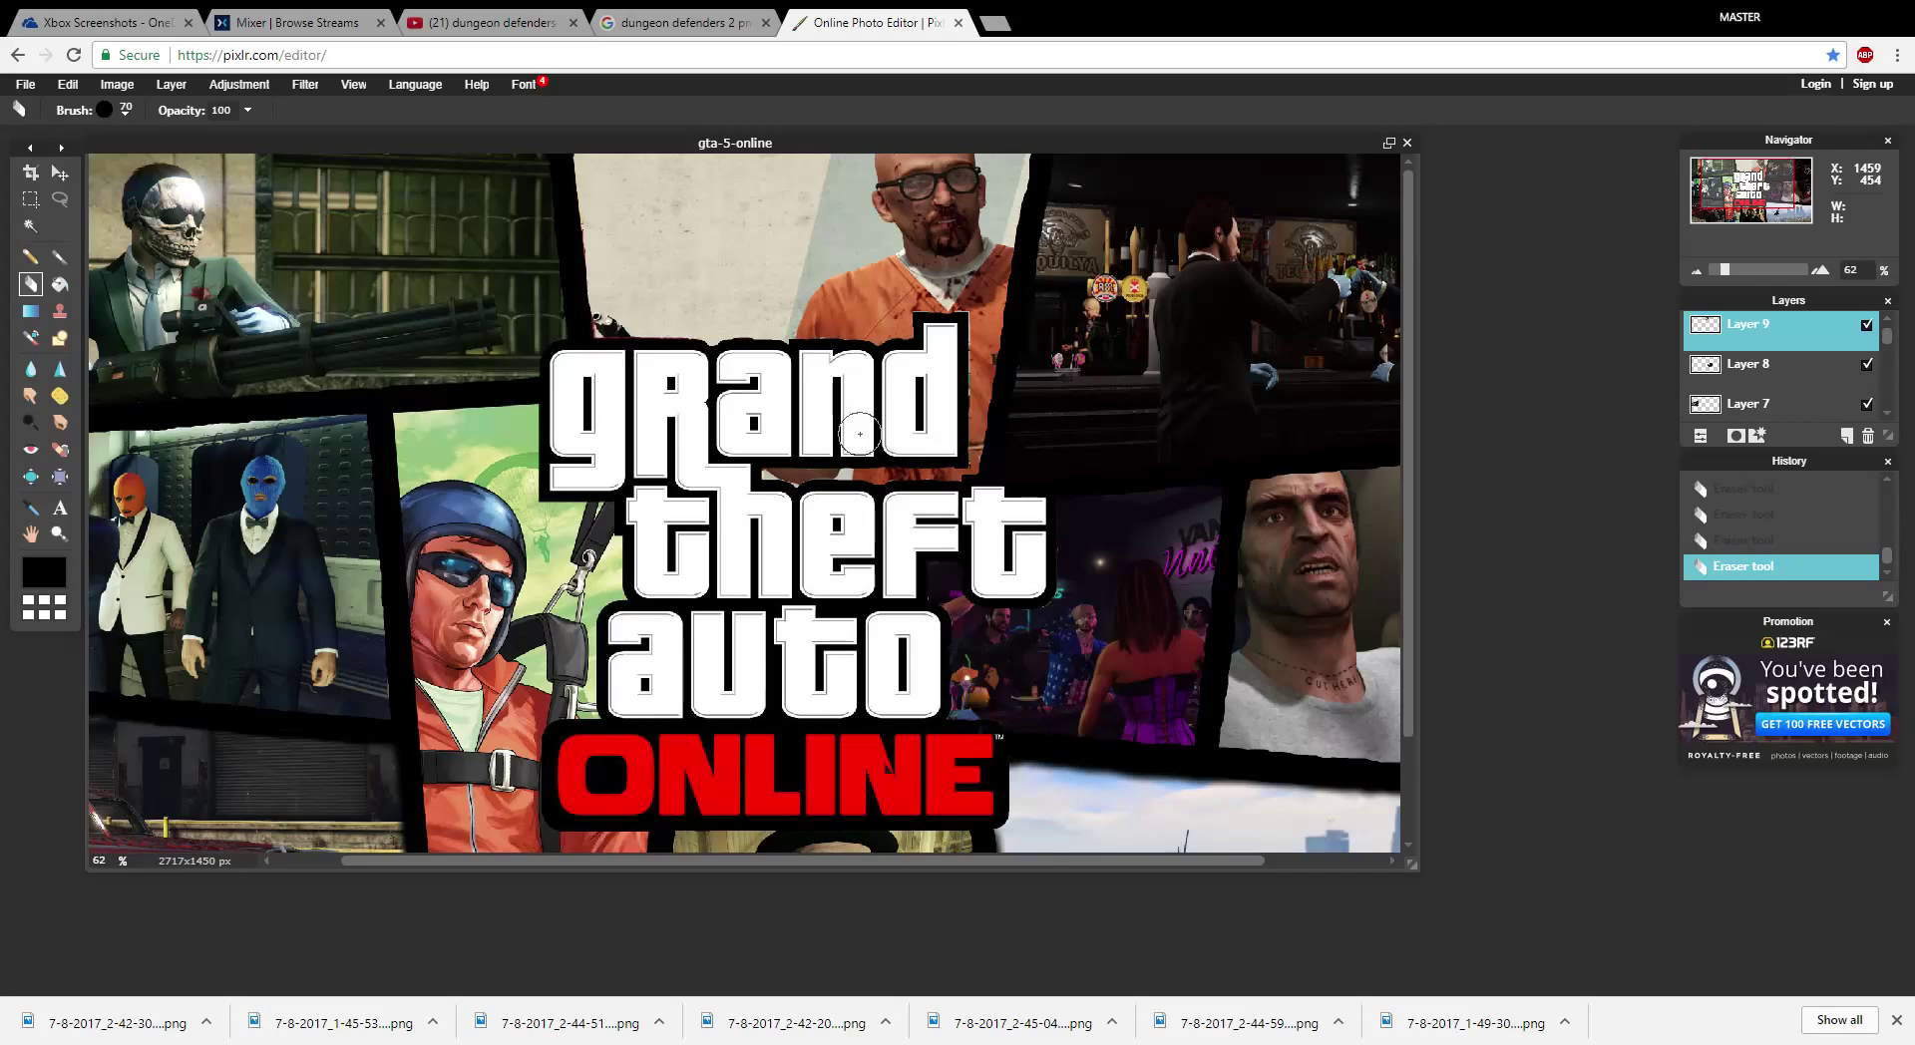
- Paint a black Brush stroke on the Background layer behind the upper middle panel, then undo and redo it for comparison
scroll(1780, 364, down, 5)
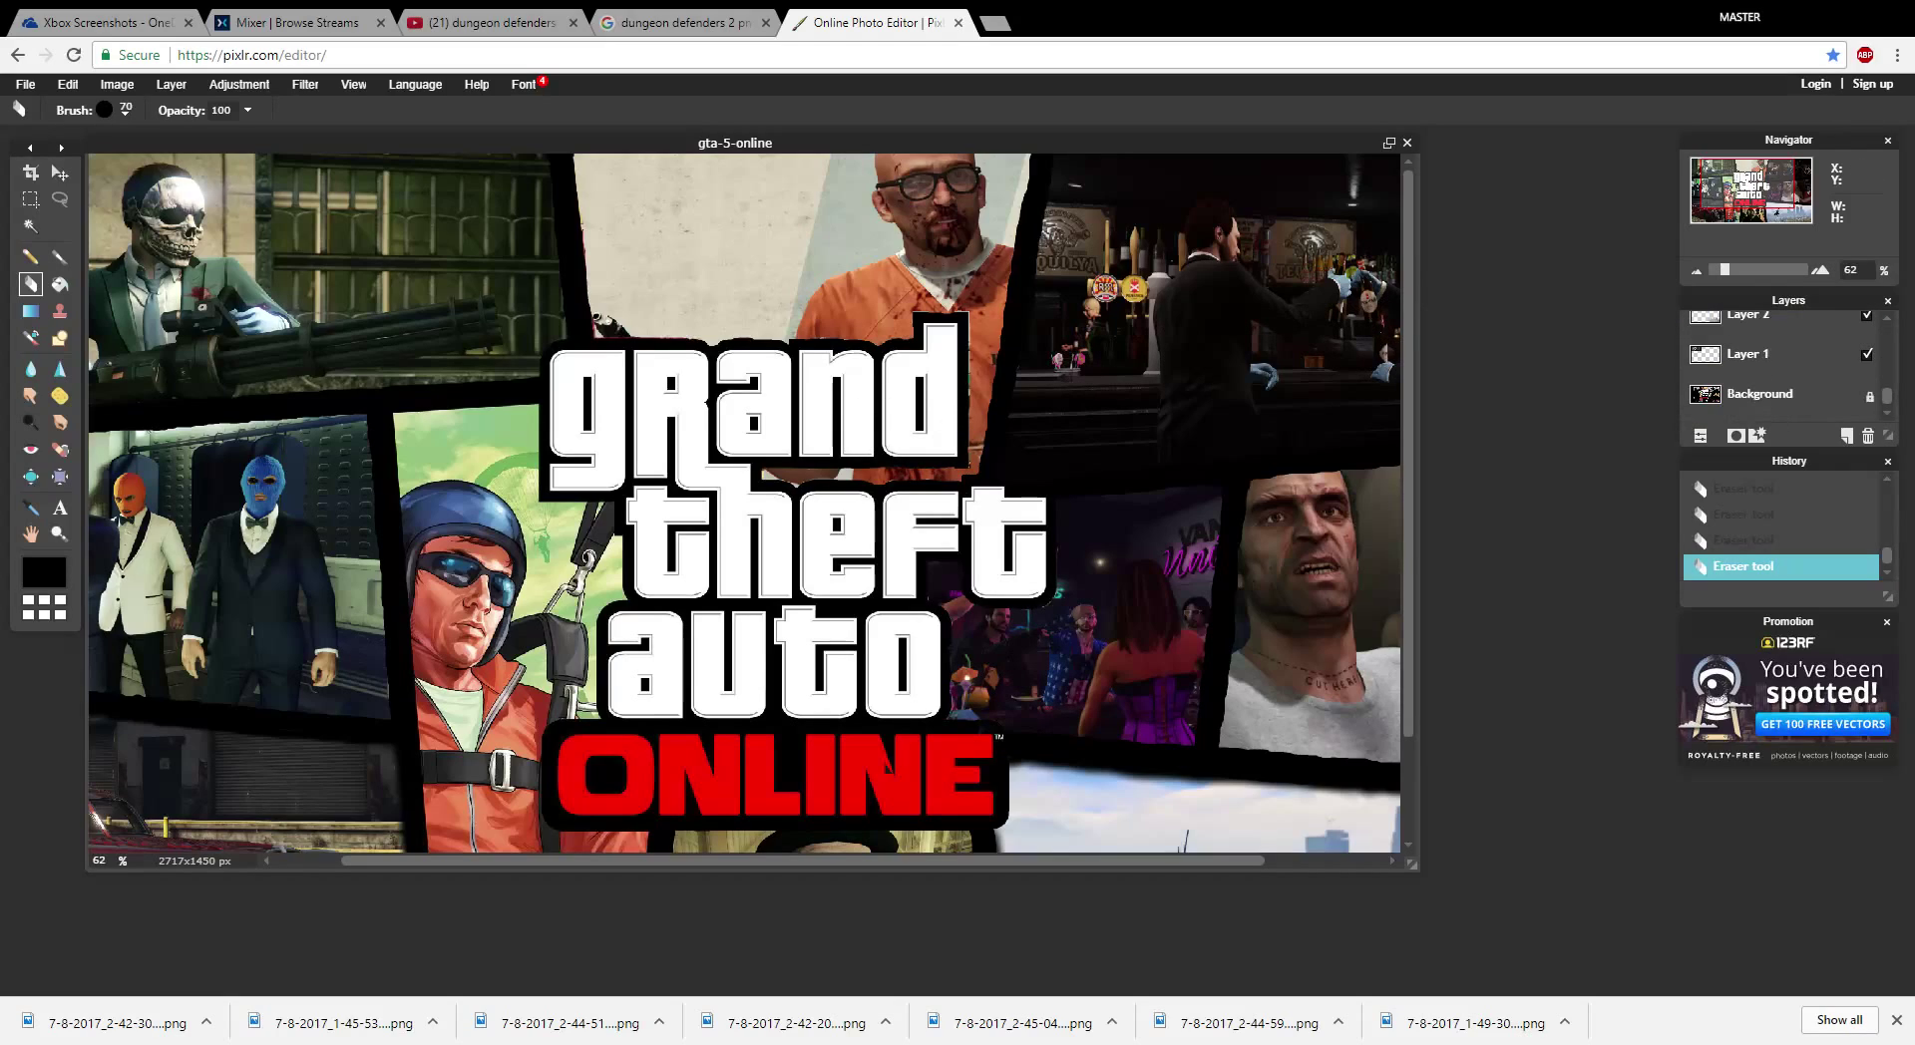
click(1760, 394)
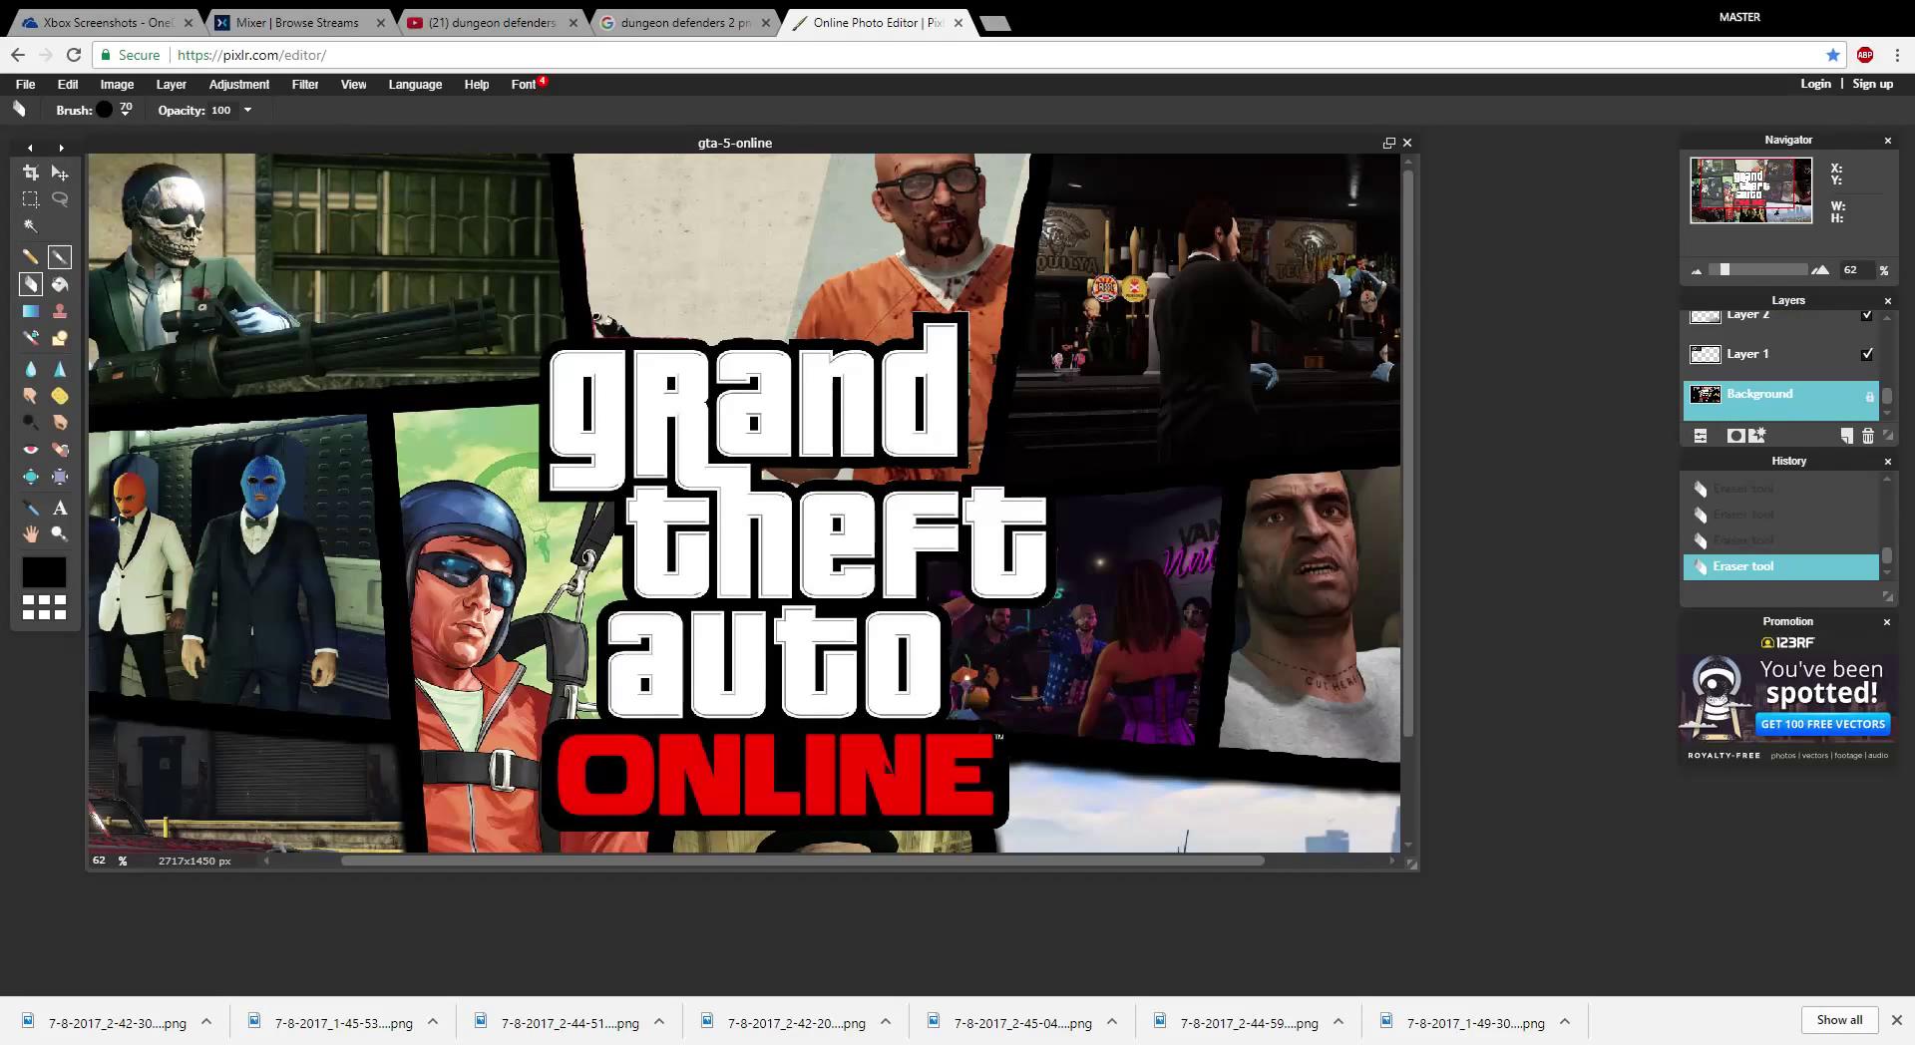
click(60, 256)
mouse_move(923, 334)
mouse_down()
mouse_move(940, 417)
mouse_move(890, 311)
mouse_up()
key(ctrl+z)
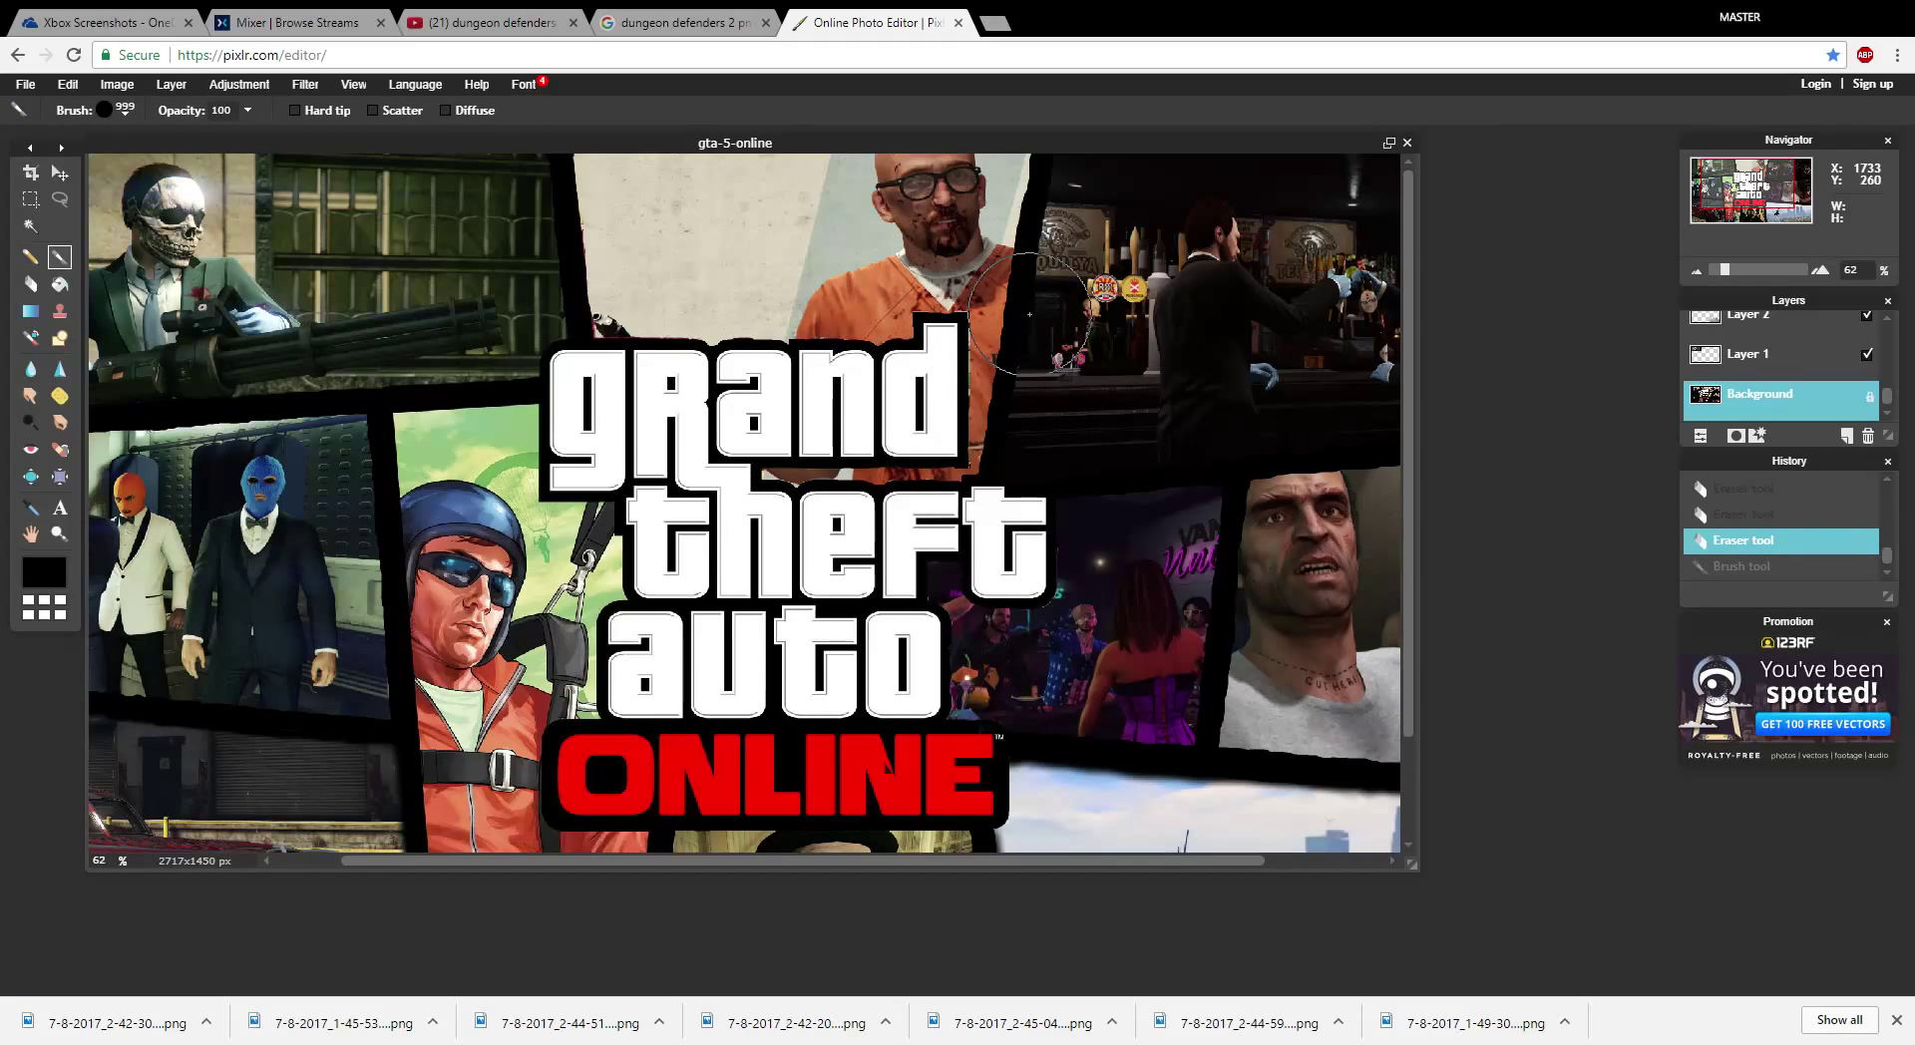
key(ctrl+y)
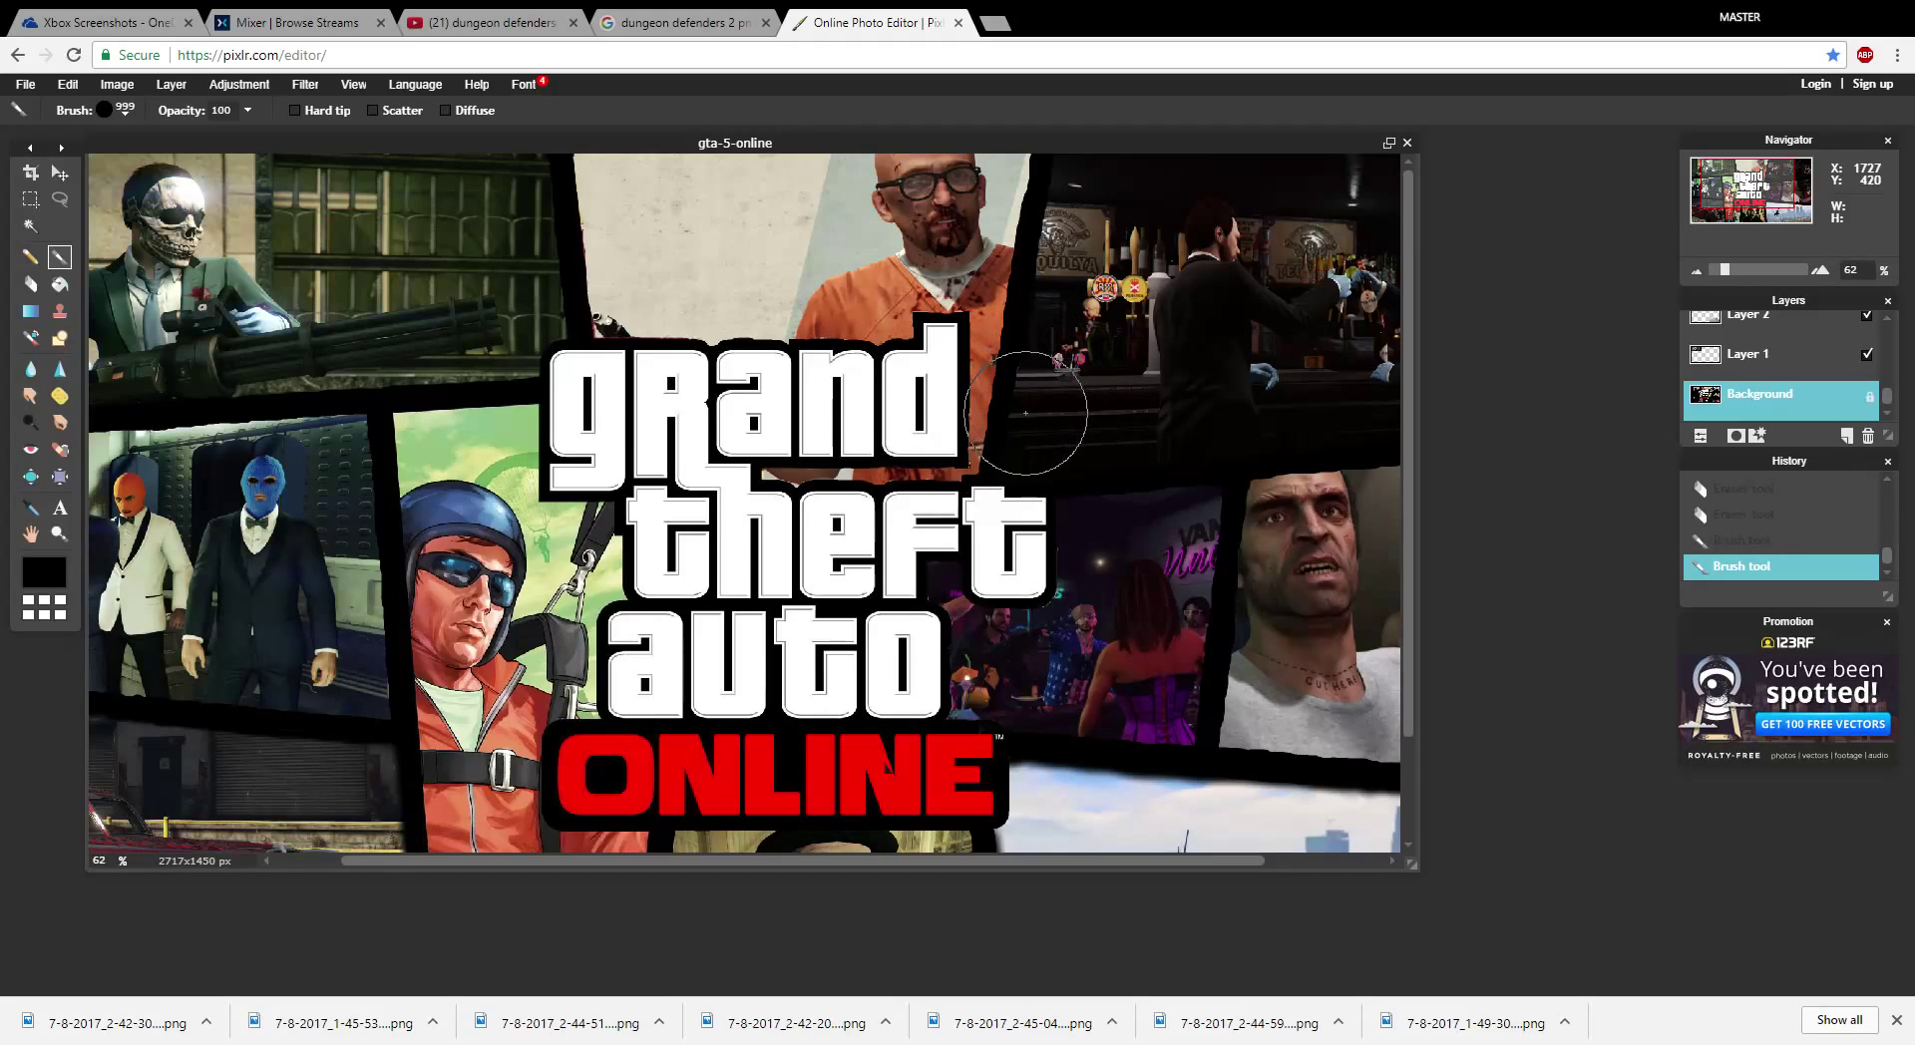
- Paint the Background layer black along the upper middle panel's side edges and beside the "d", reducing the Brush to the 70 px and 30 px round tips
drag(1029, 429, 1060, 163)
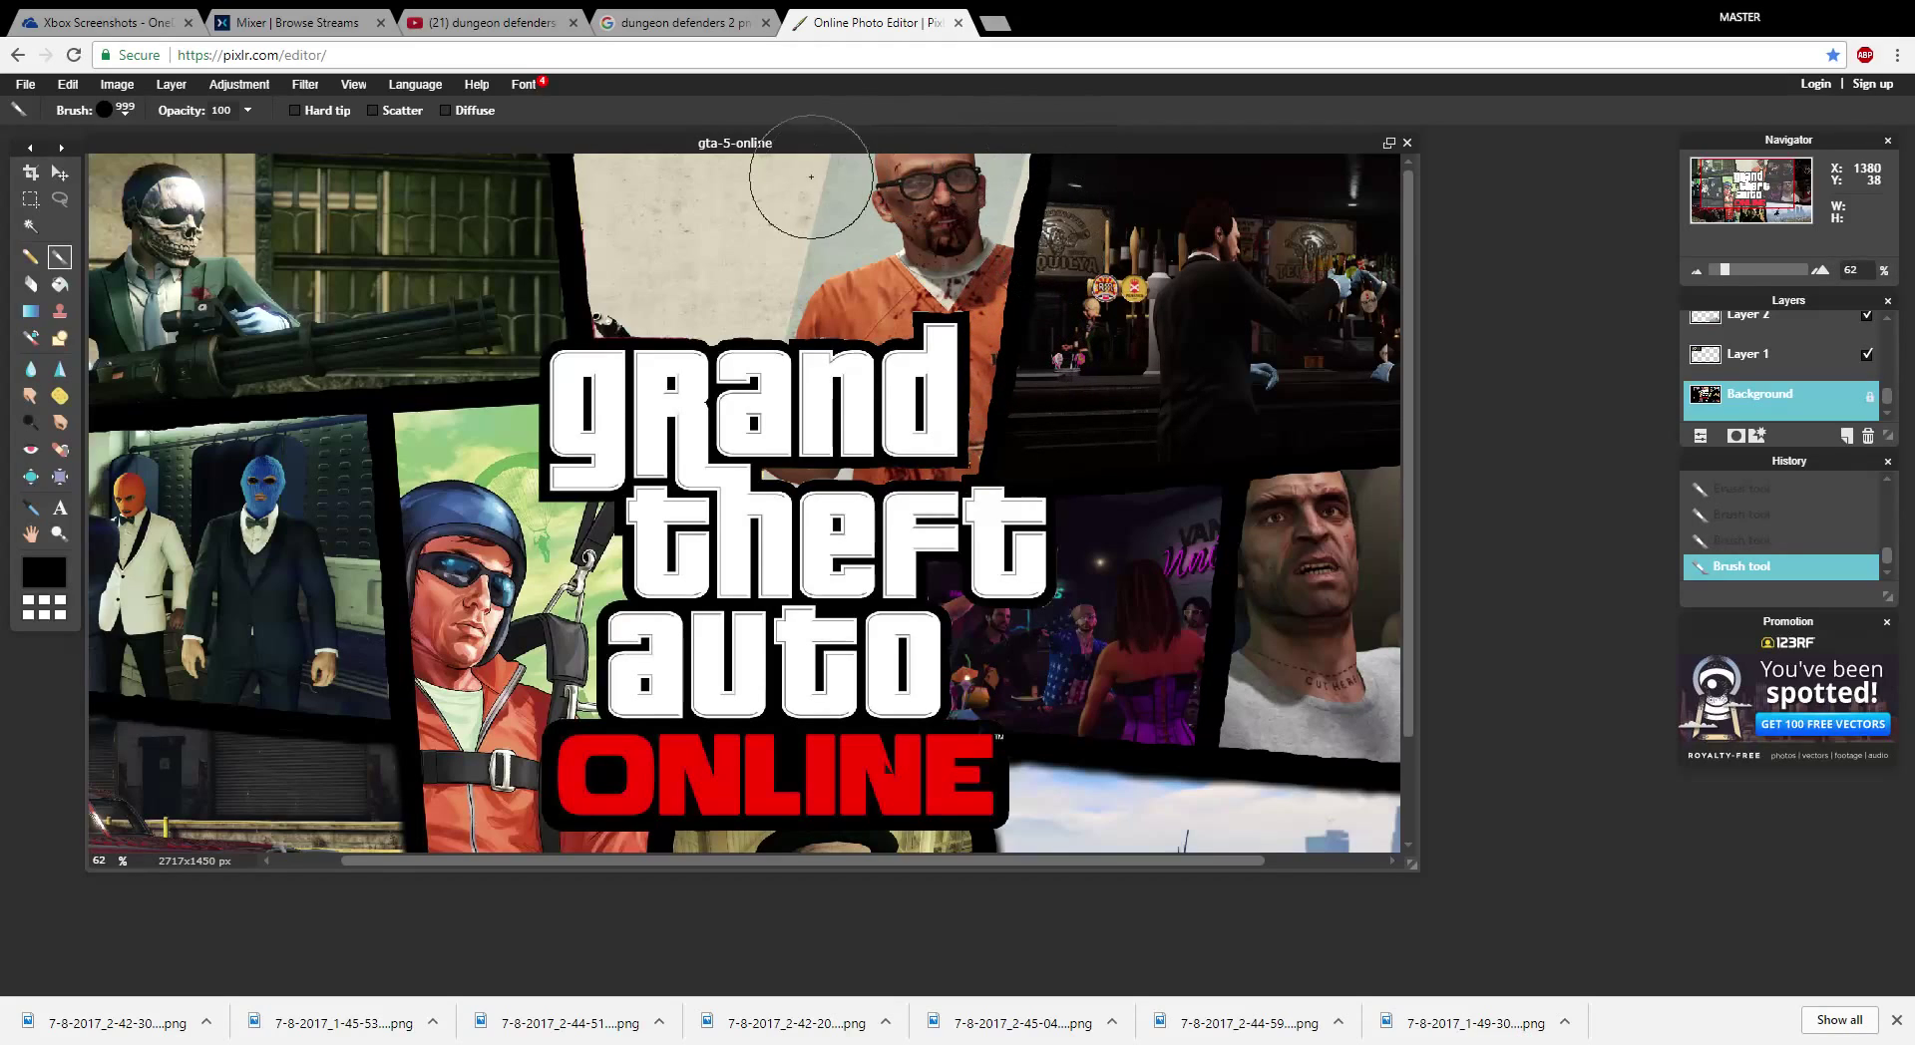
drag(620, 177, 611, 279)
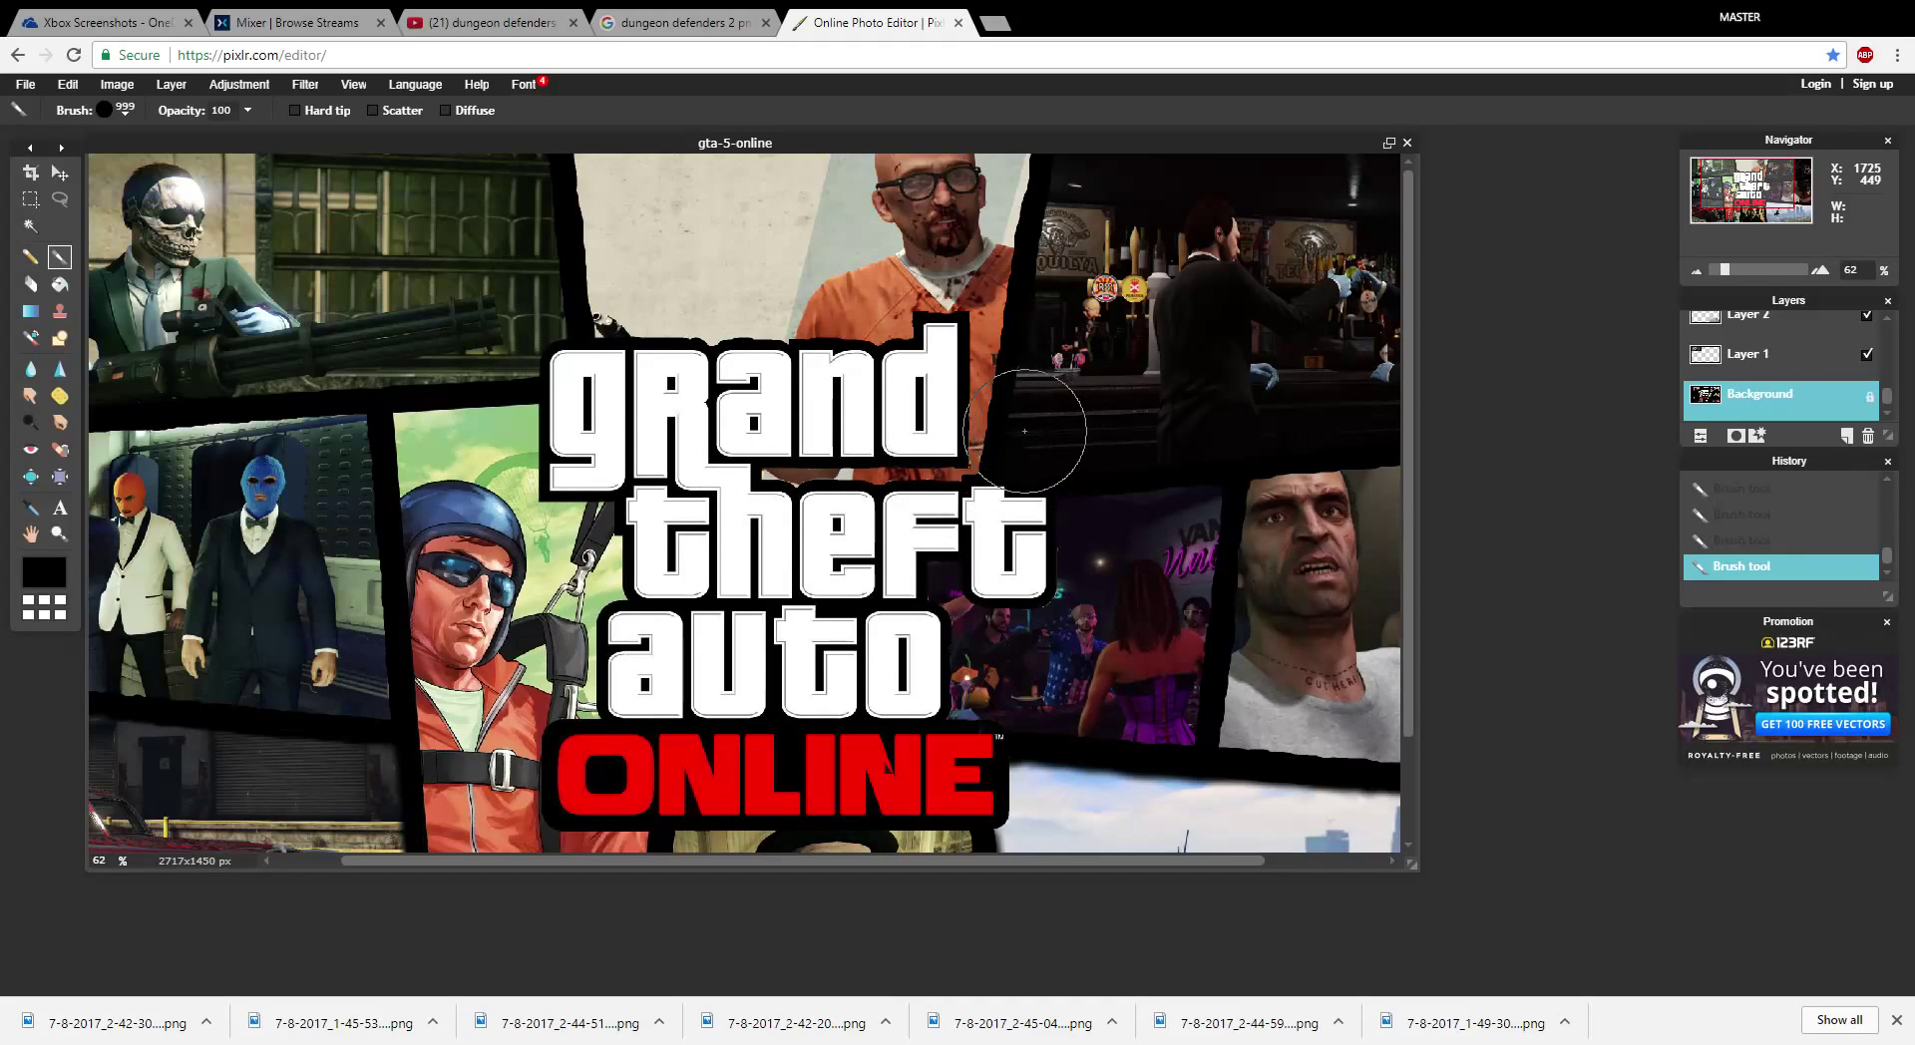
click(123, 109)
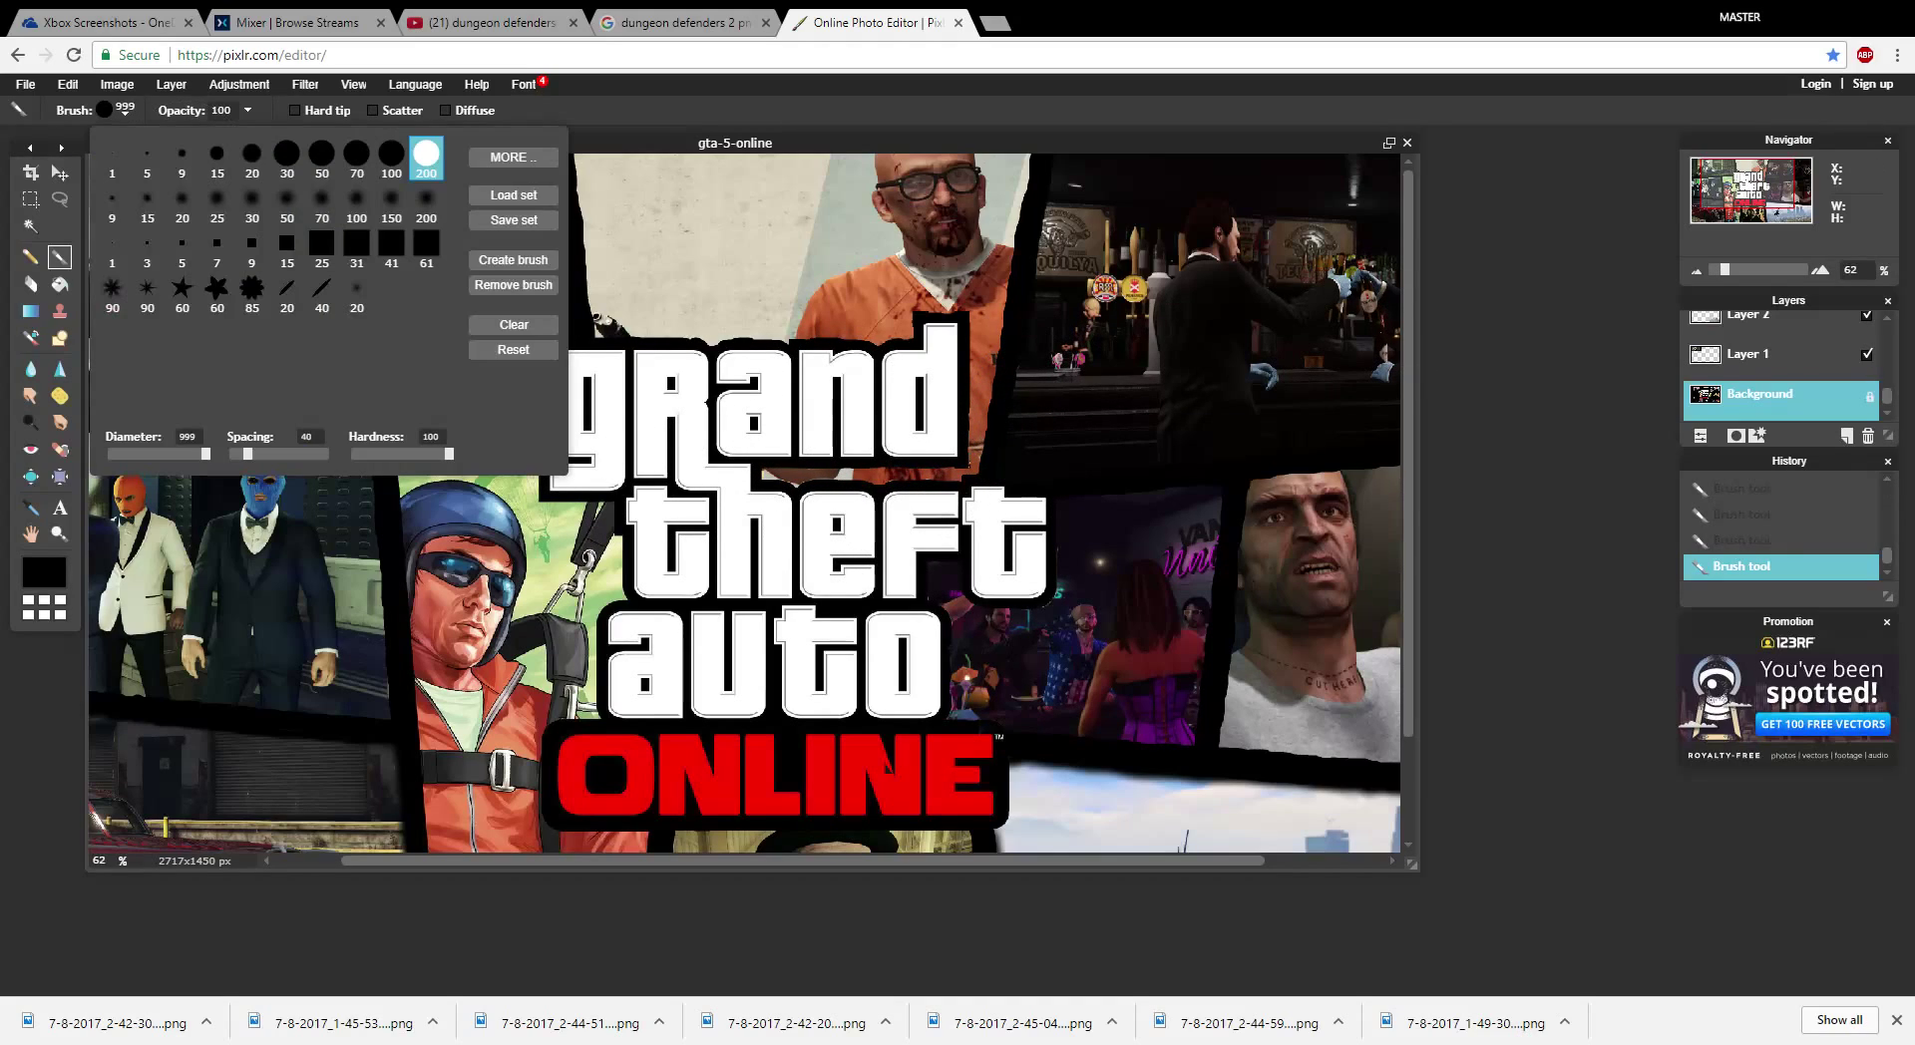
click(356, 156)
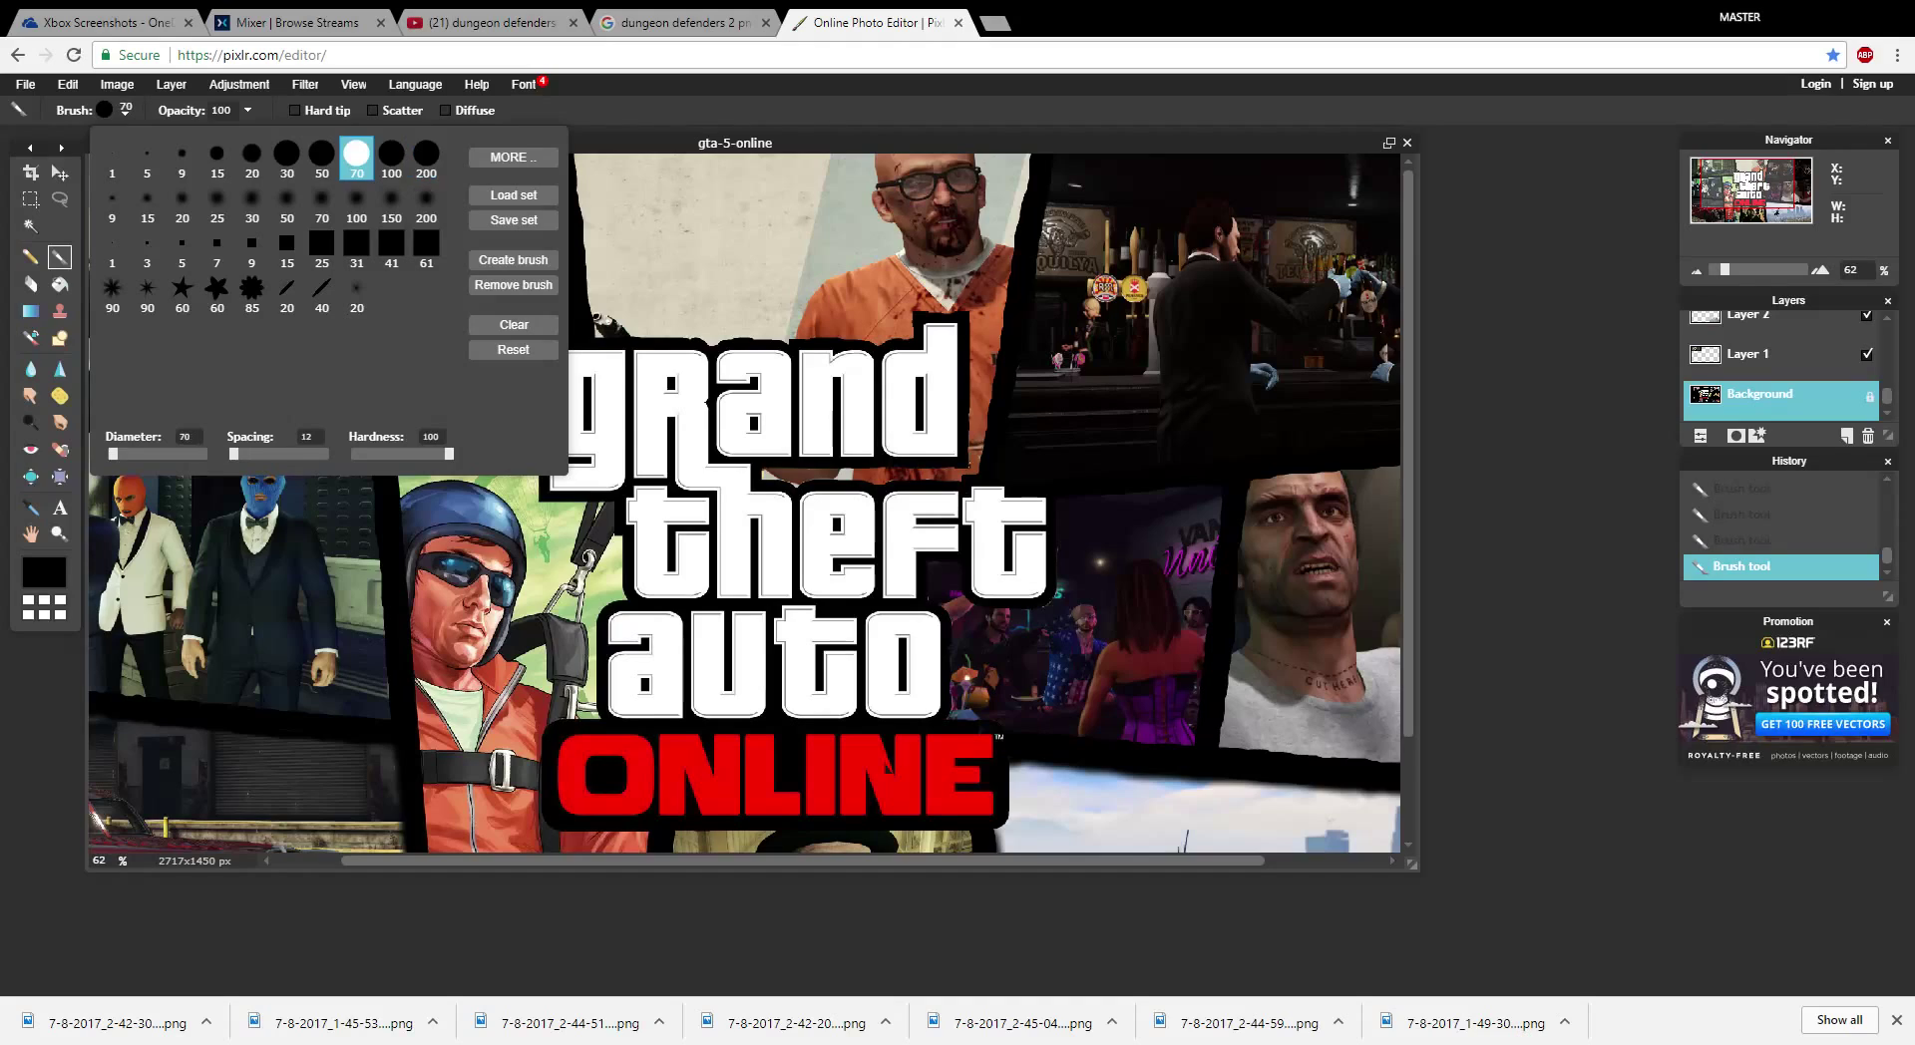
click(976, 458)
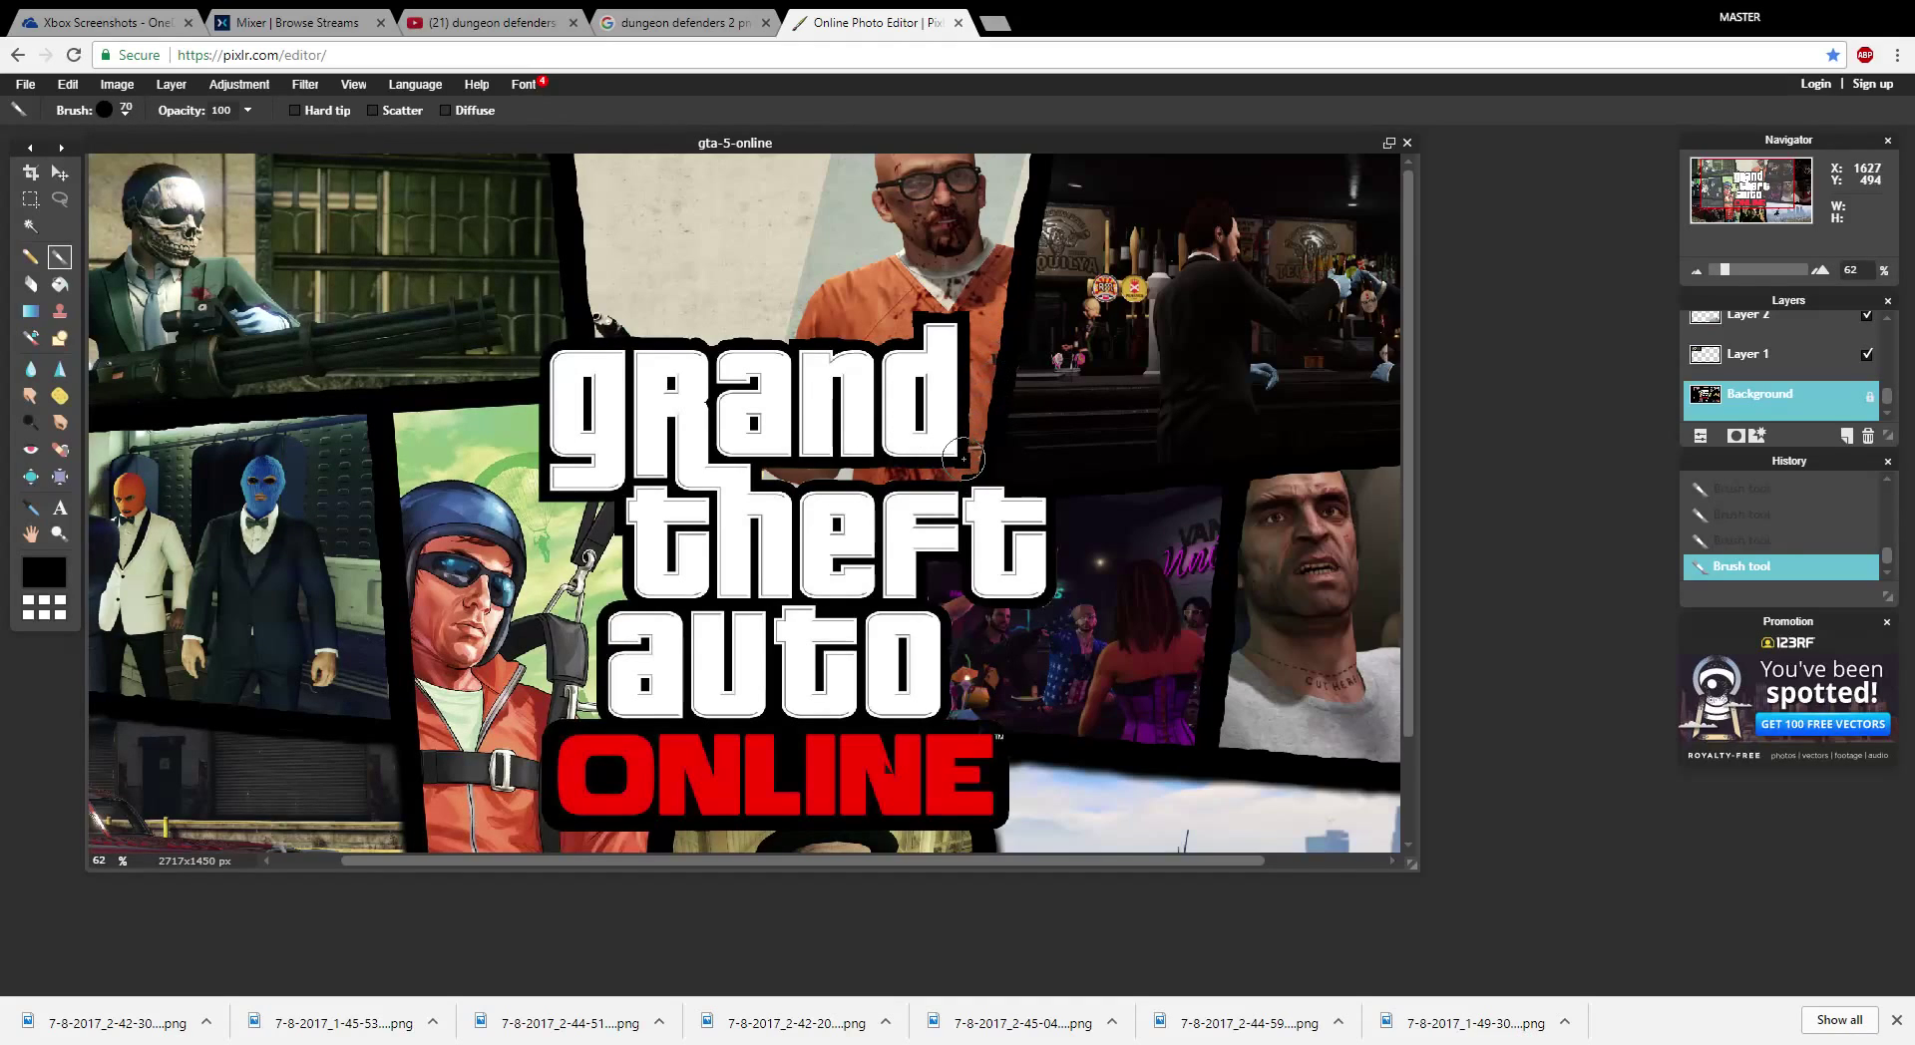
click(125, 110)
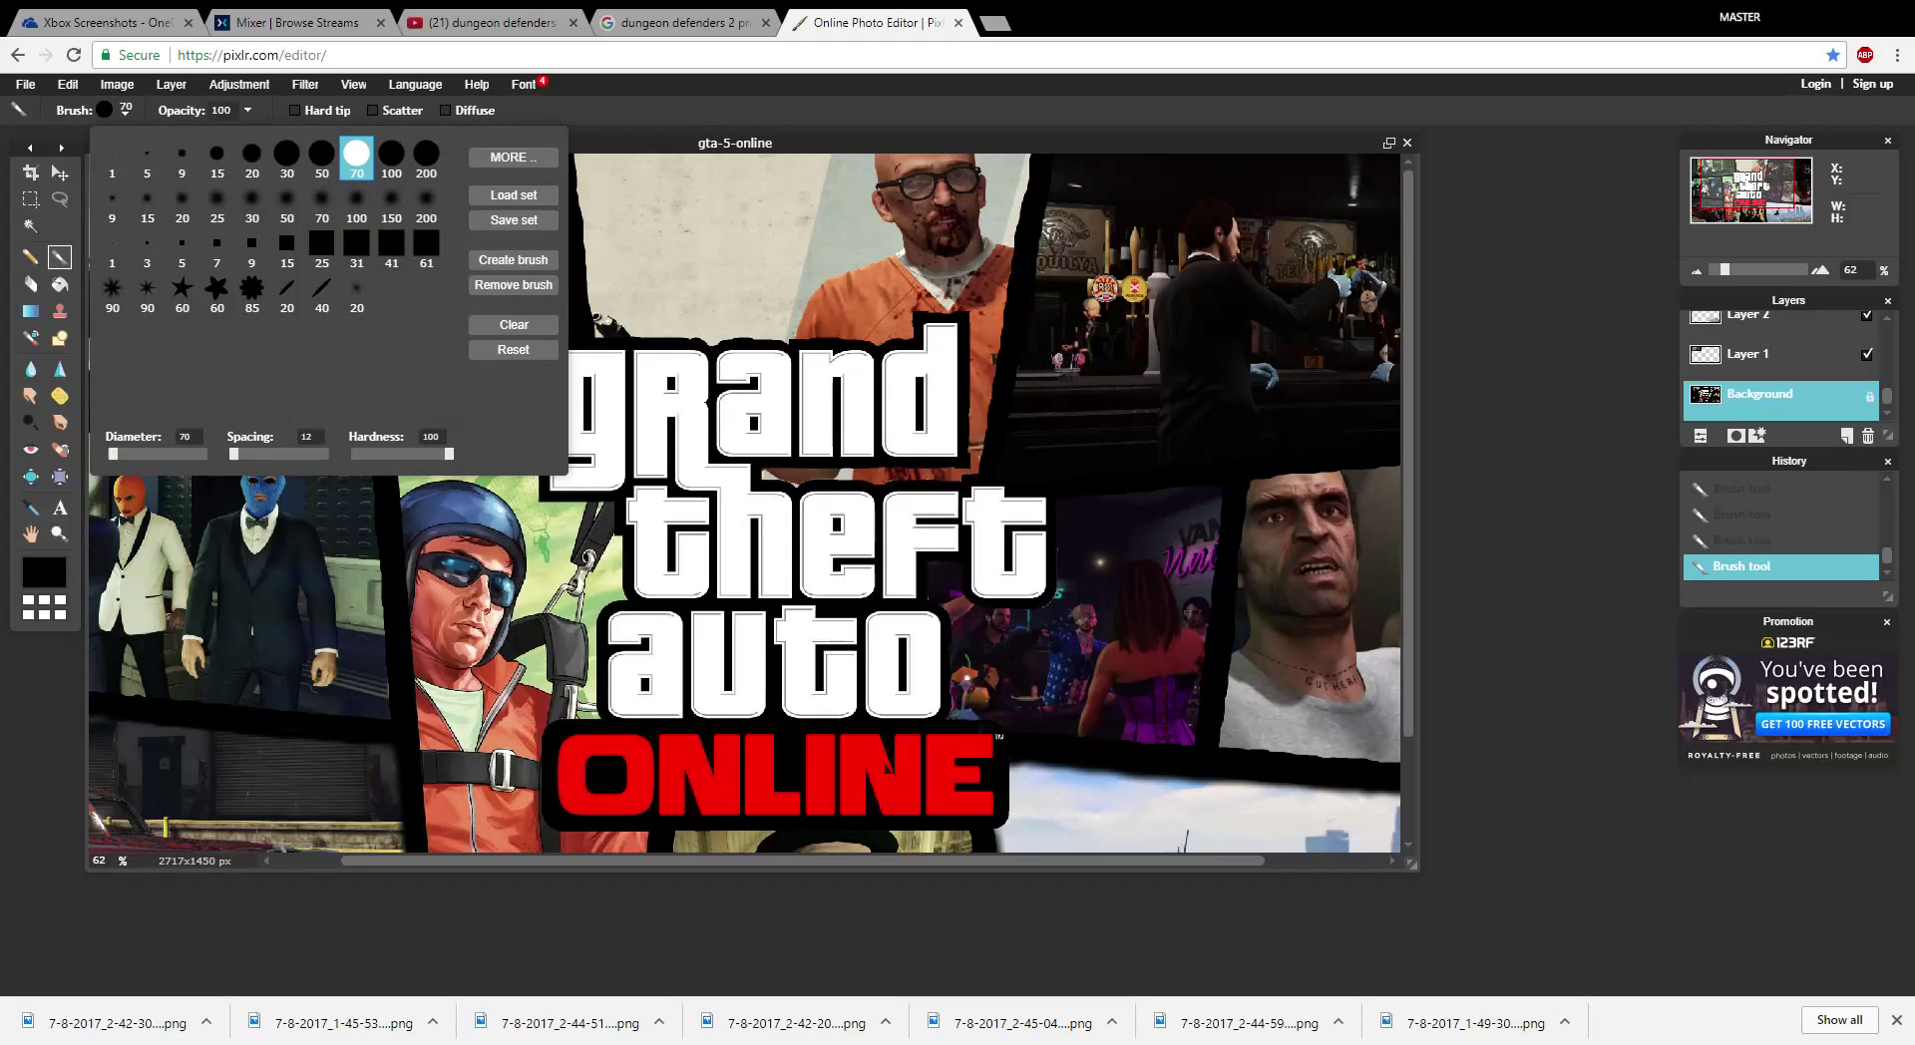
click(286, 155)
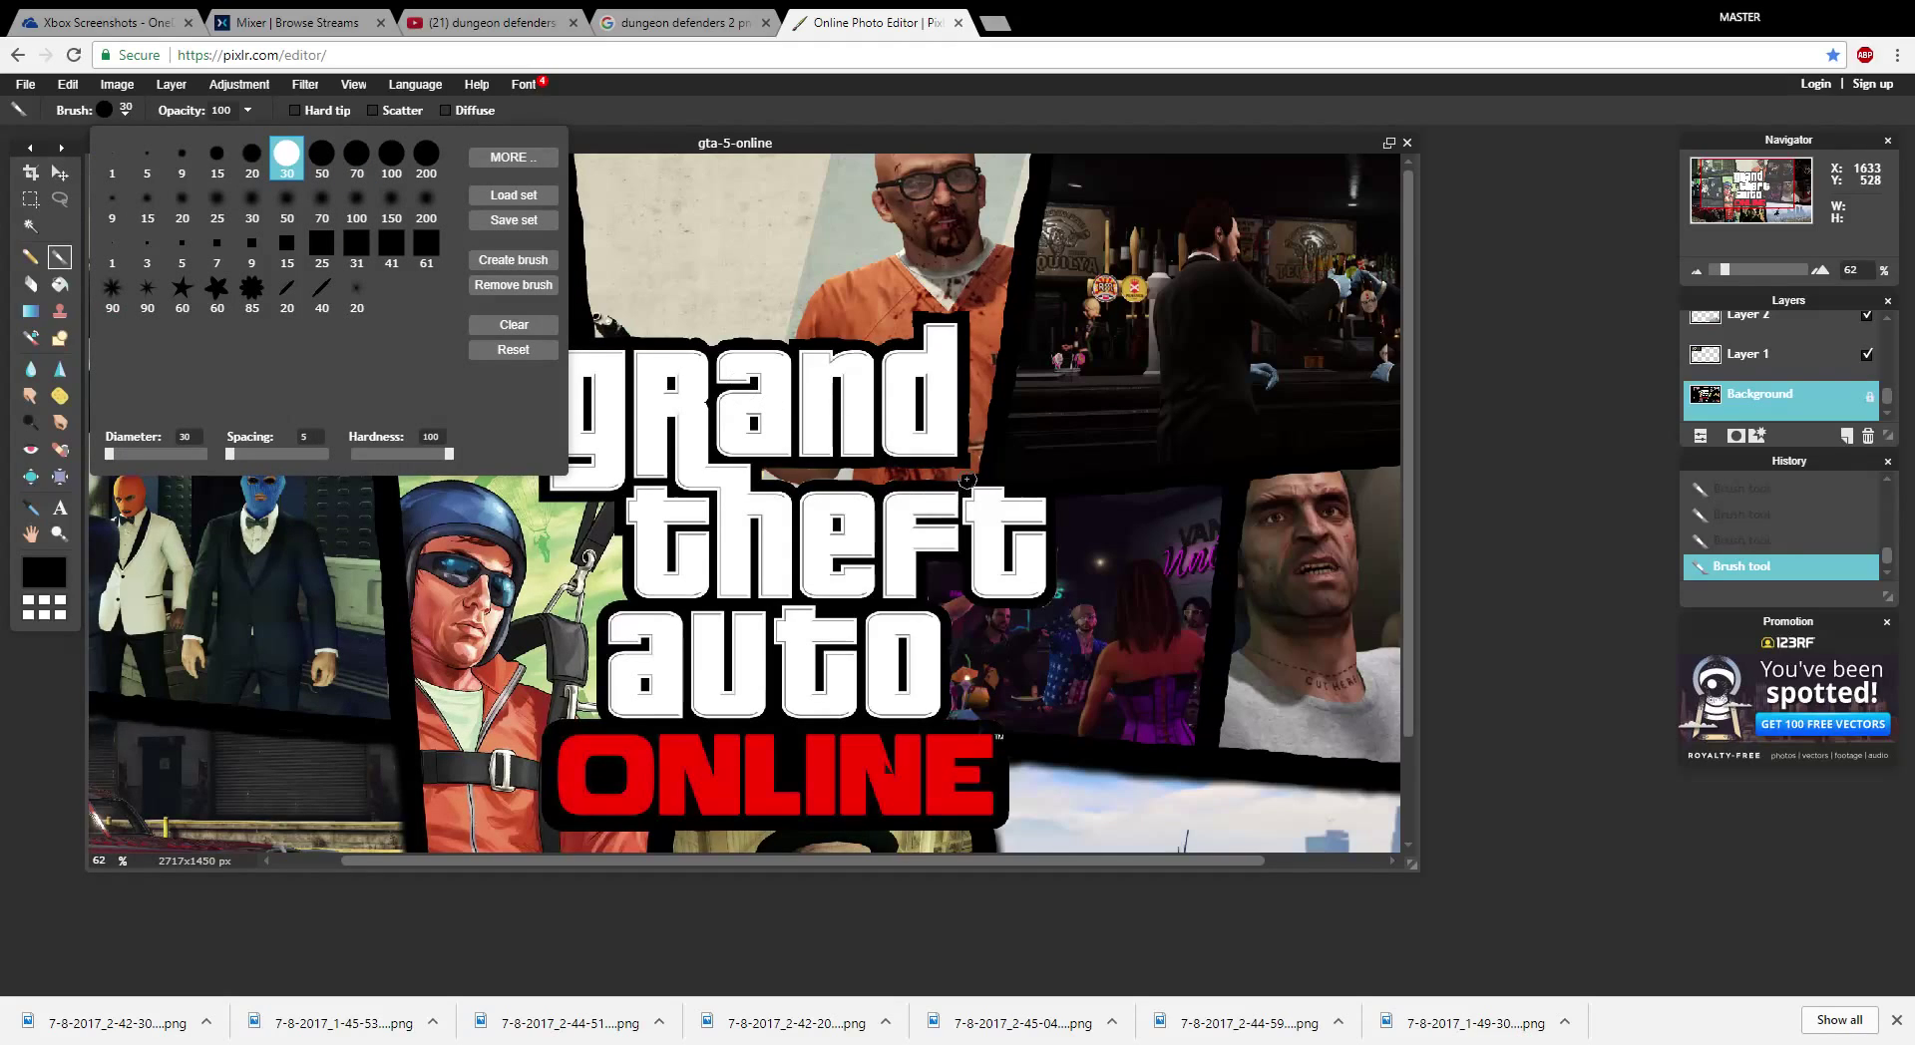
click(968, 473)
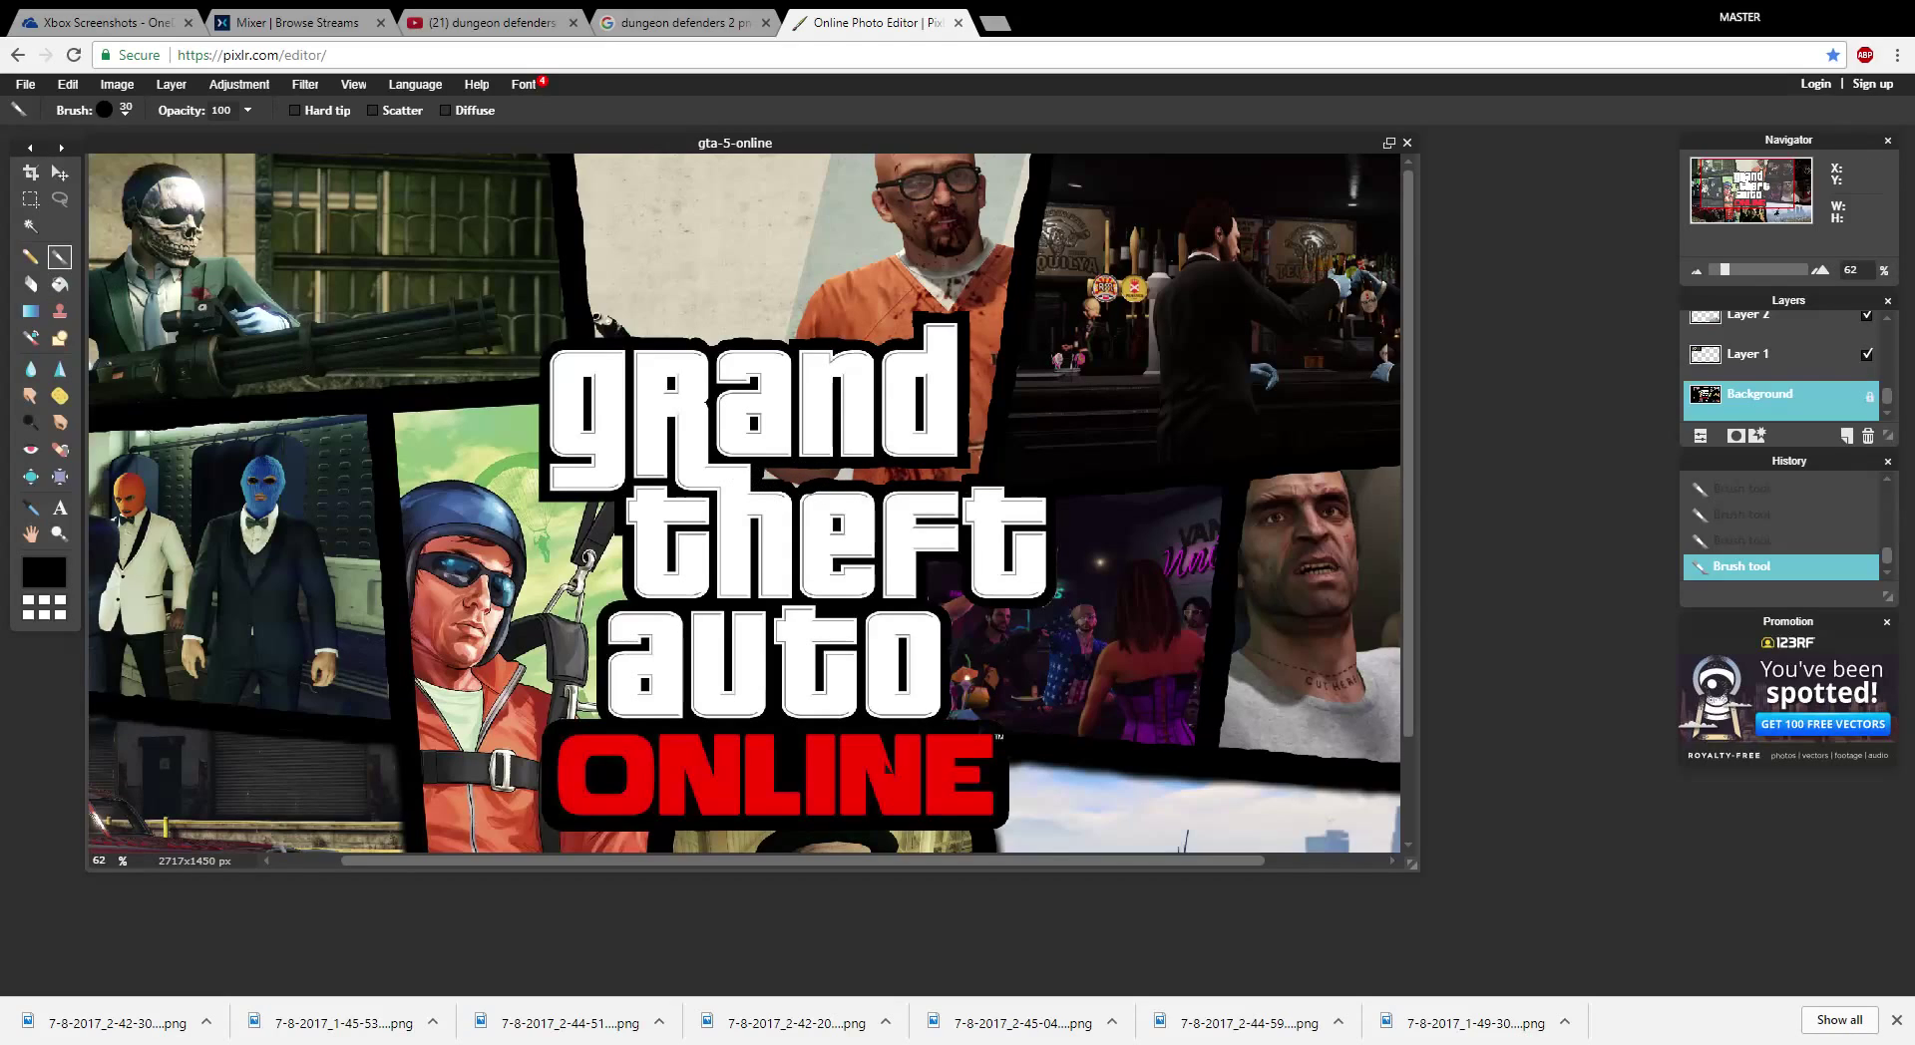
- Set the Eraser to the 15 px square brush, try it on the Background layer just below "grand", and undo that stroke
click(31, 283)
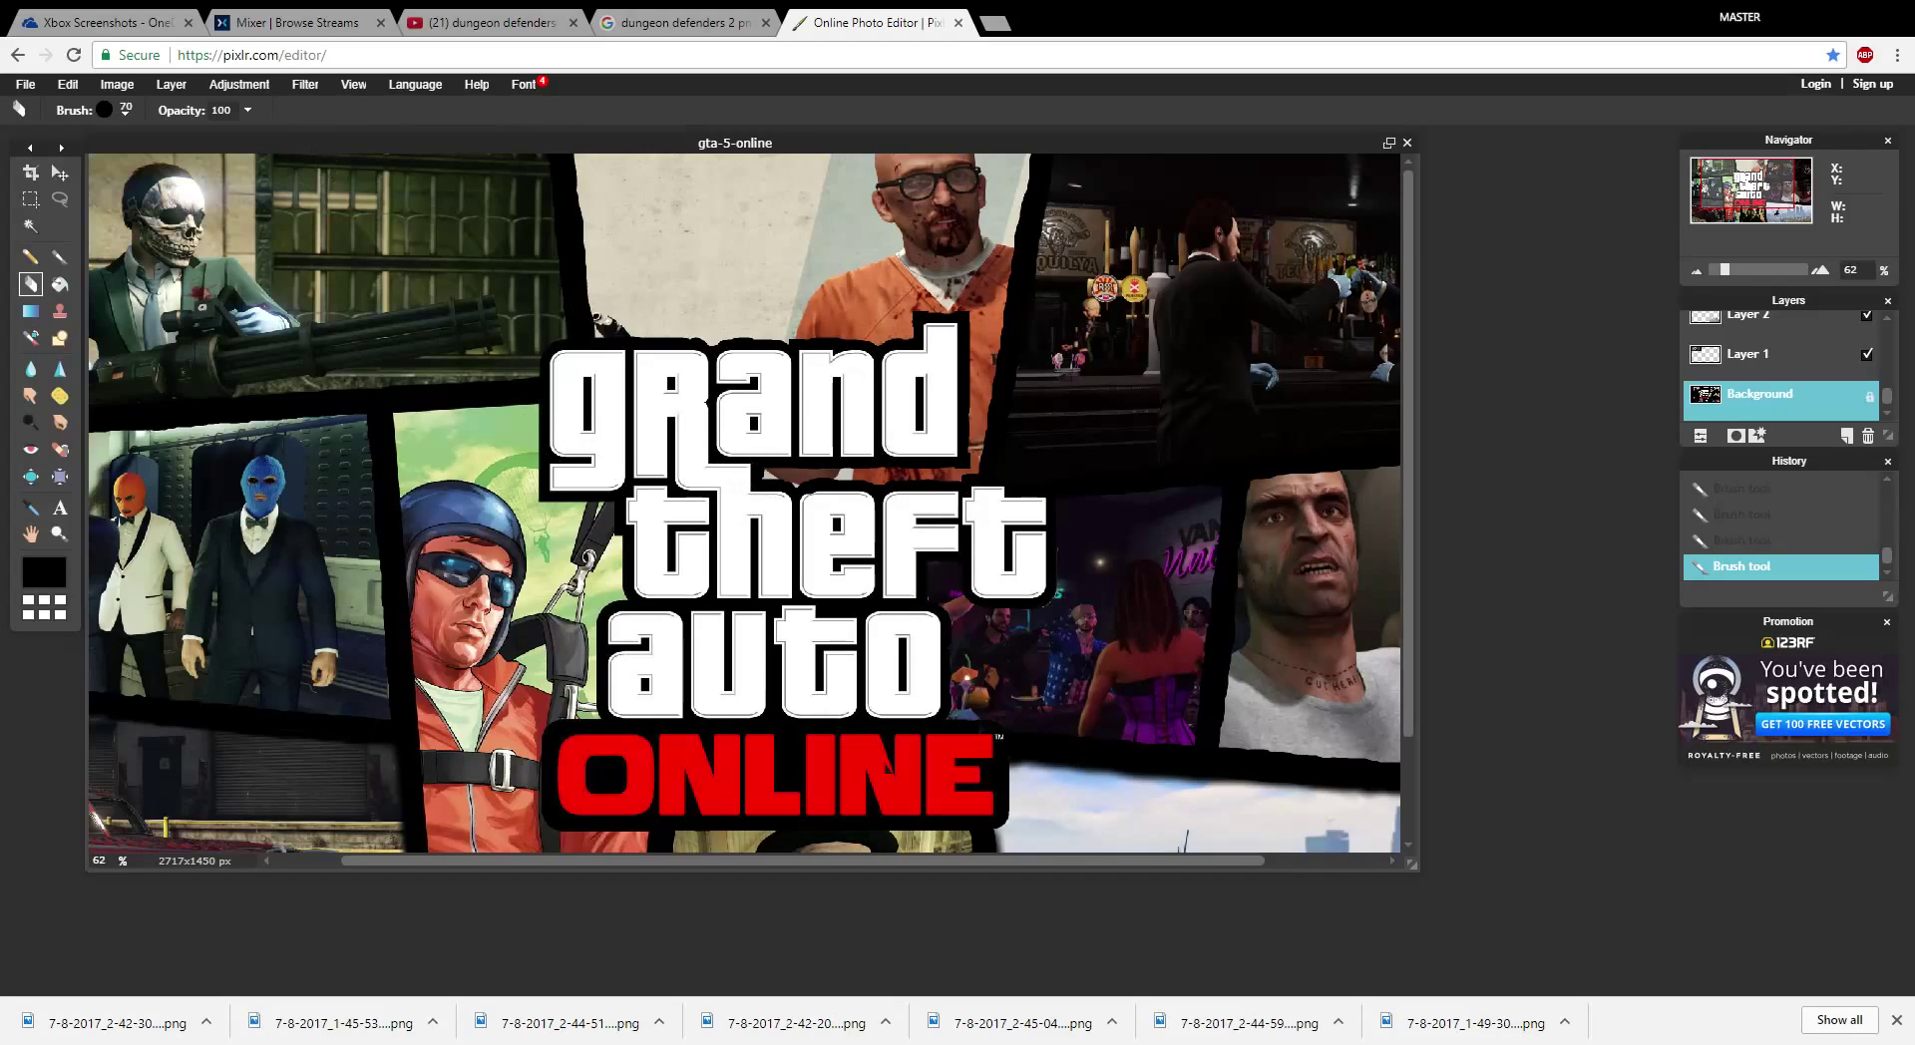
click(115, 109)
click(321, 245)
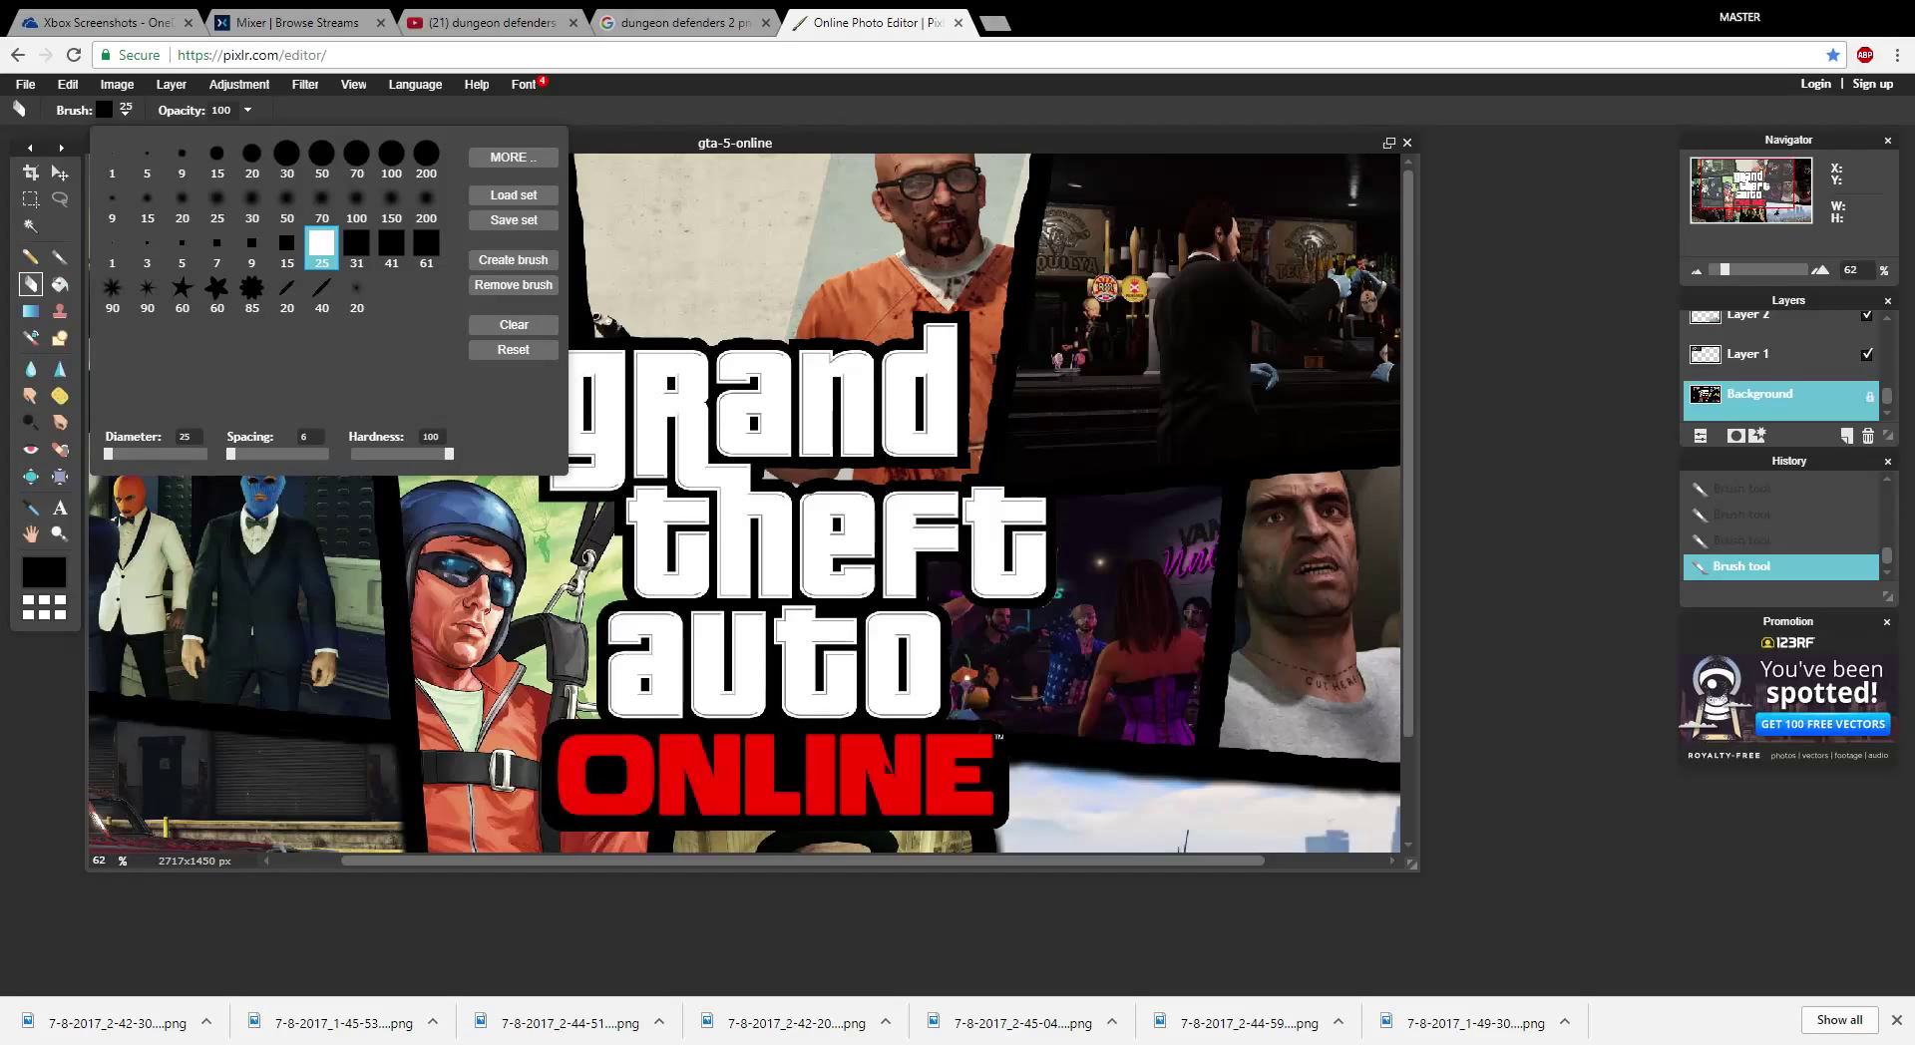
click(287, 243)
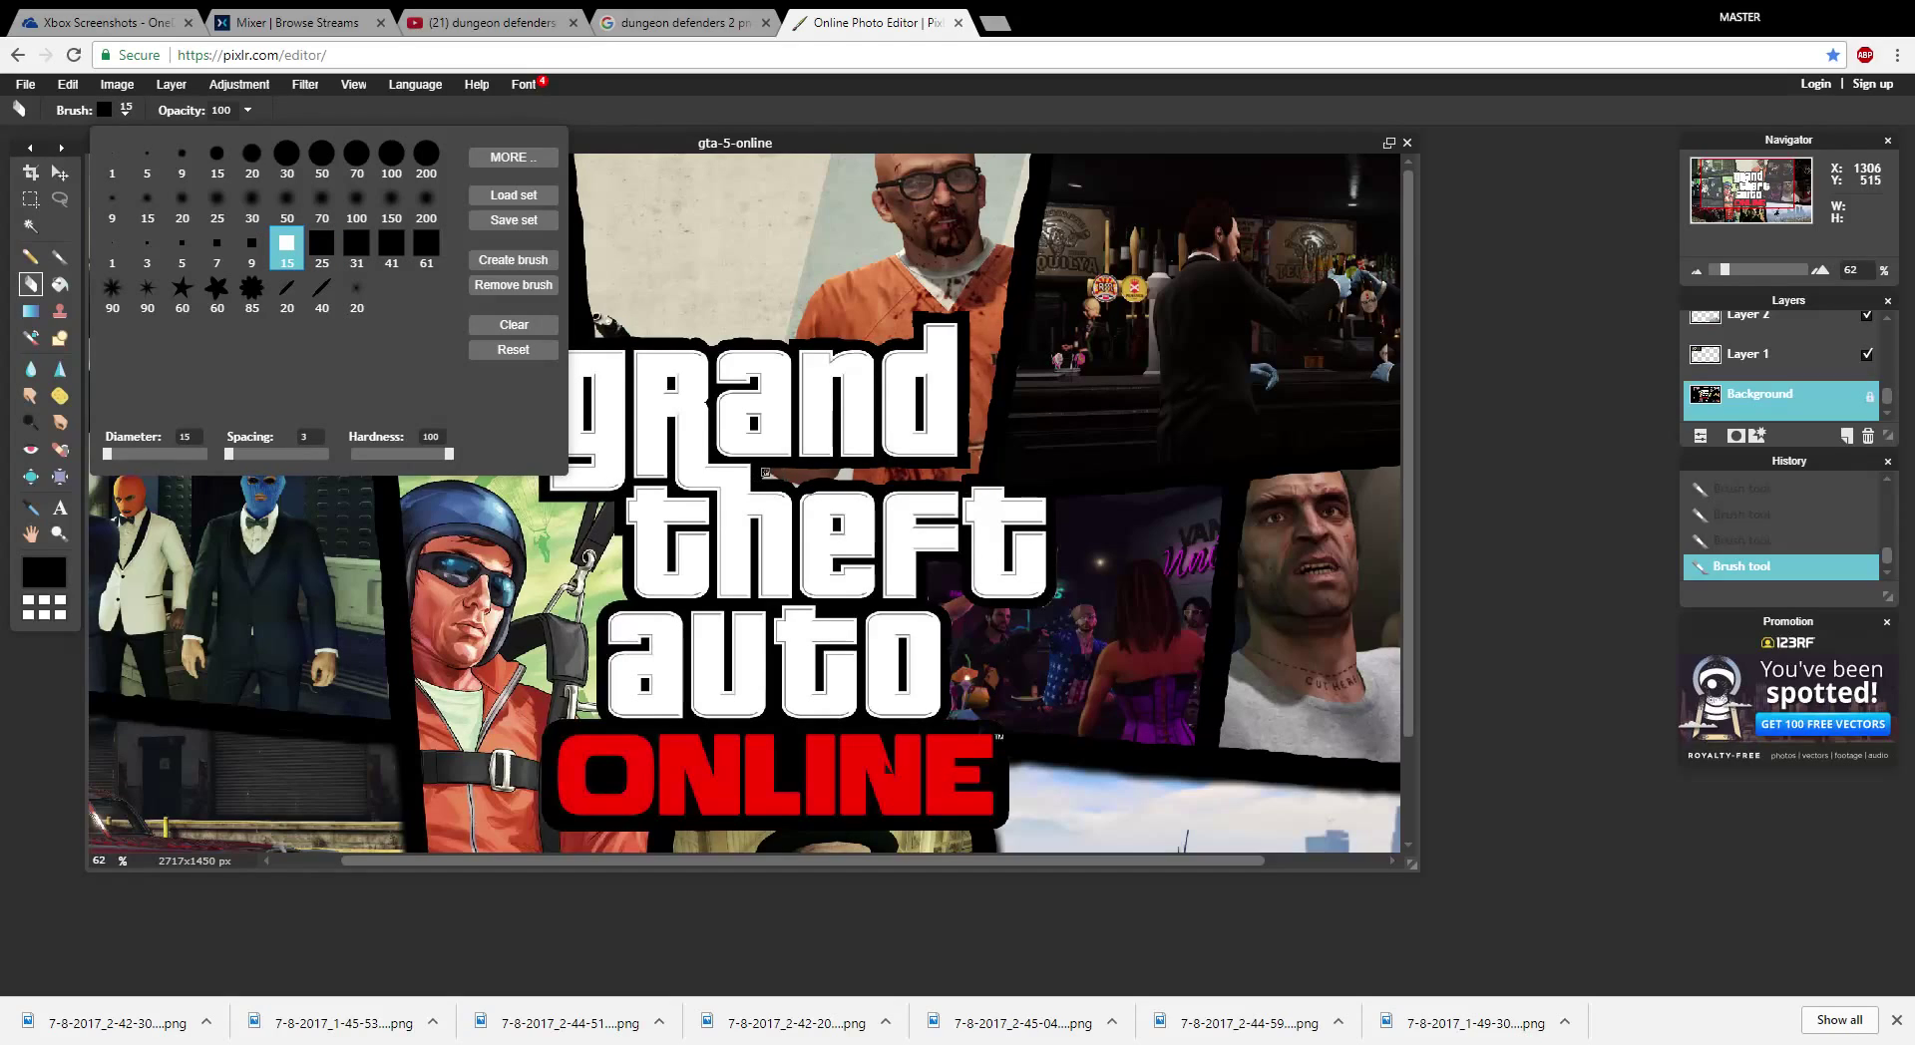
click(758, 477)
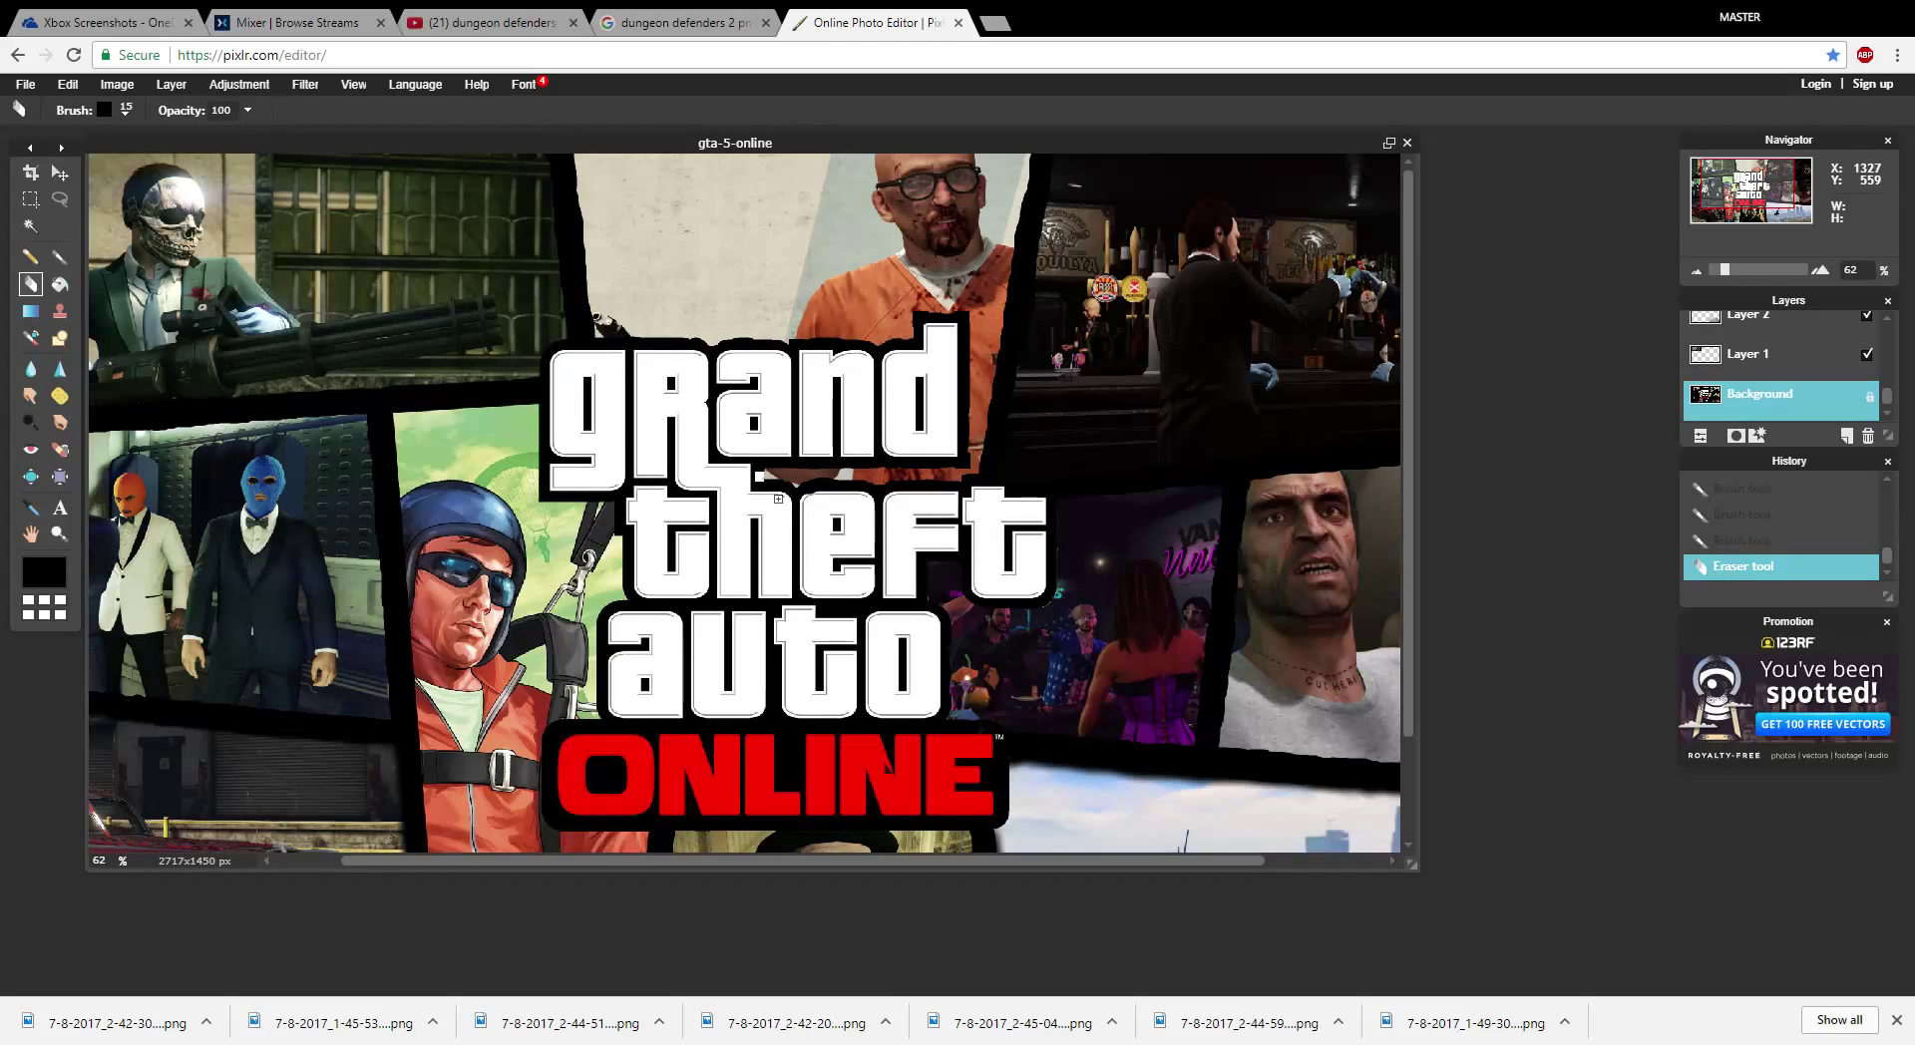
key(ctrl+z)
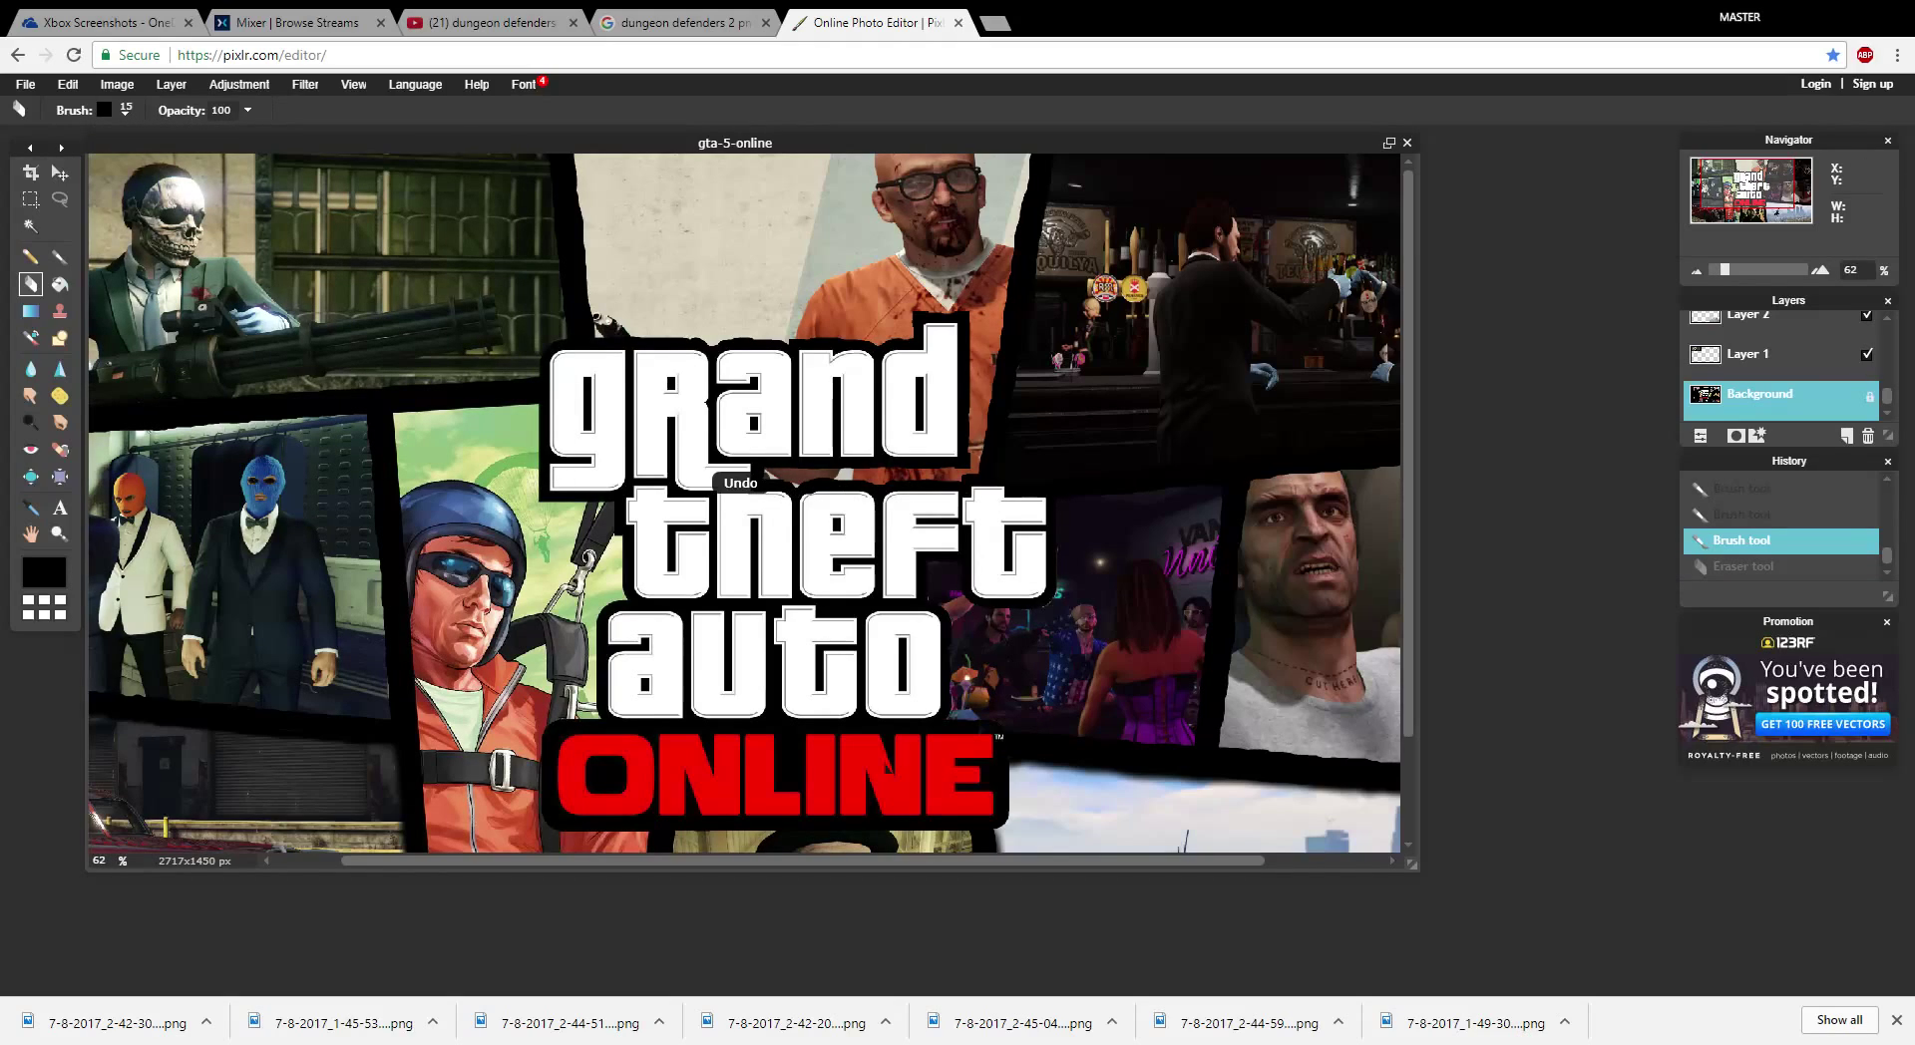
- Erase the leftover bits of the jumpsuit image around the word "grand" on Layer 9
click(1756, 325)
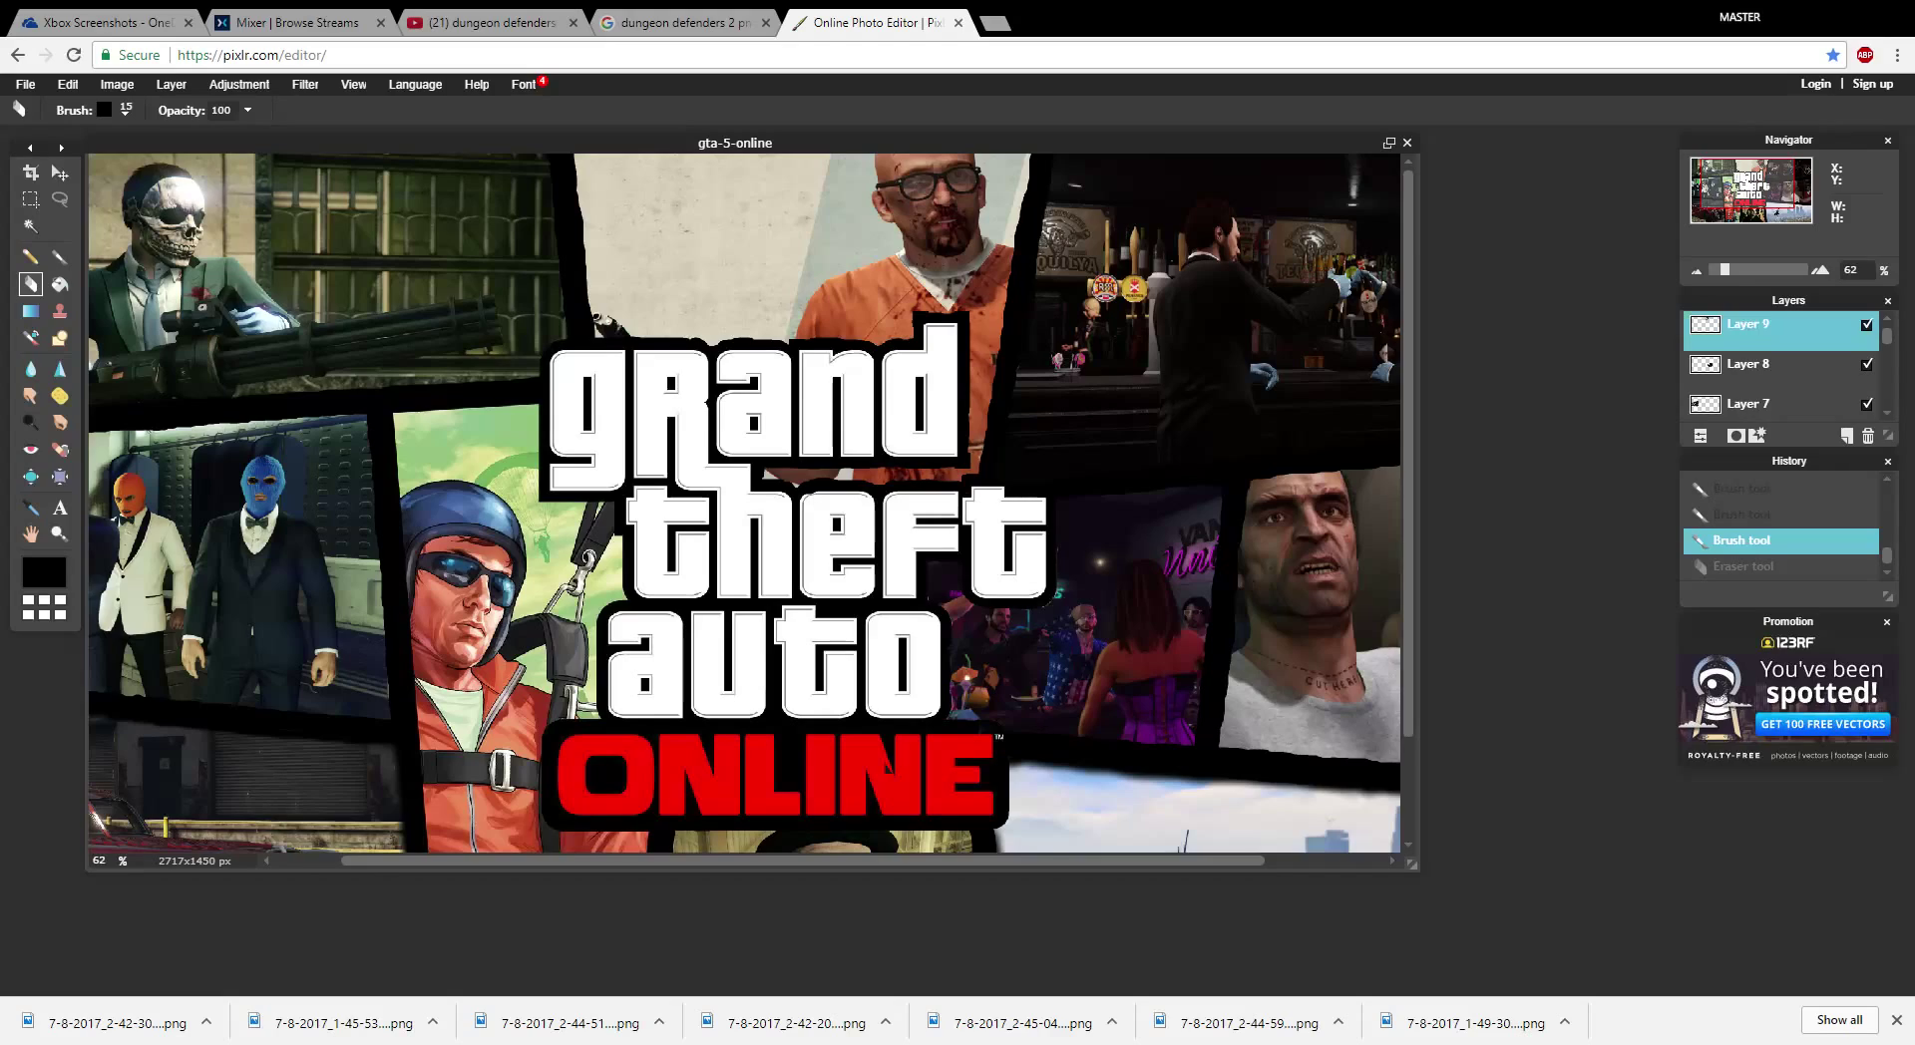
key(ctrl+y)
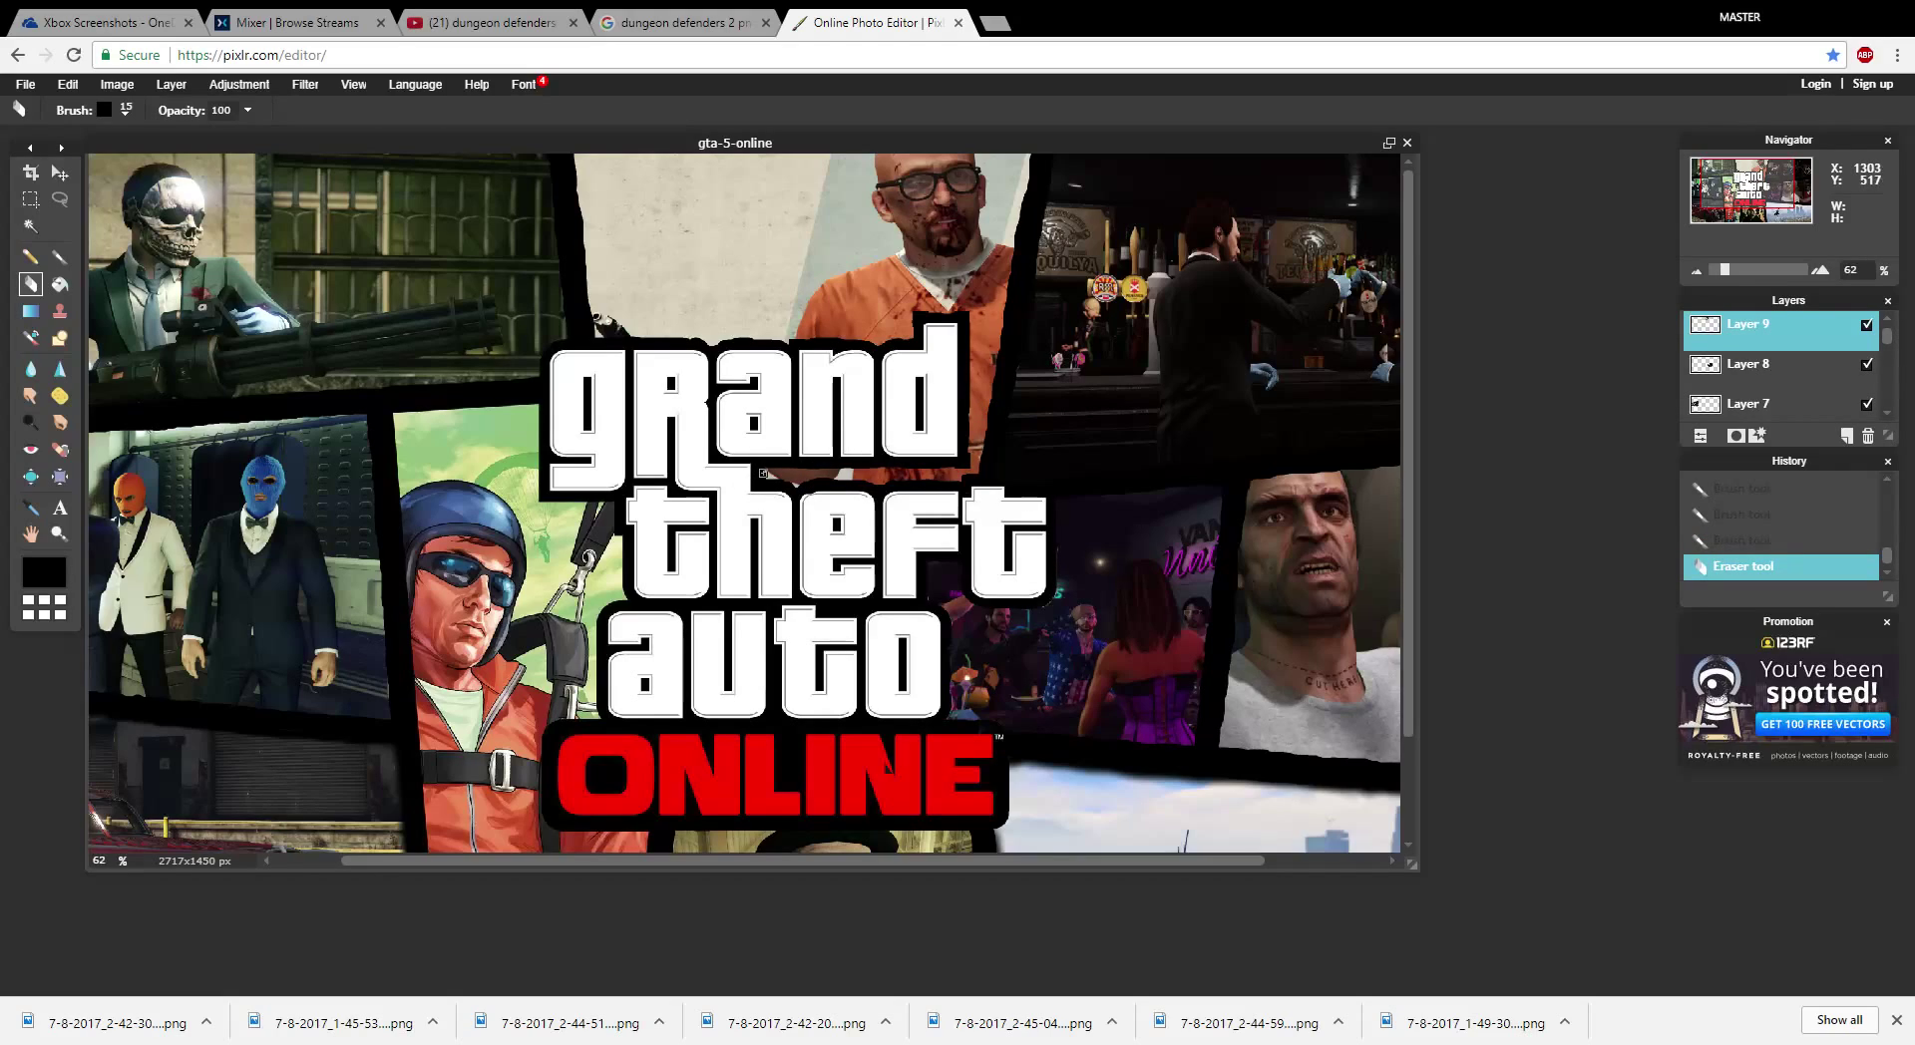
key(ctrl+y)
click(945, 317)
scroll(971, 515, down, 3)
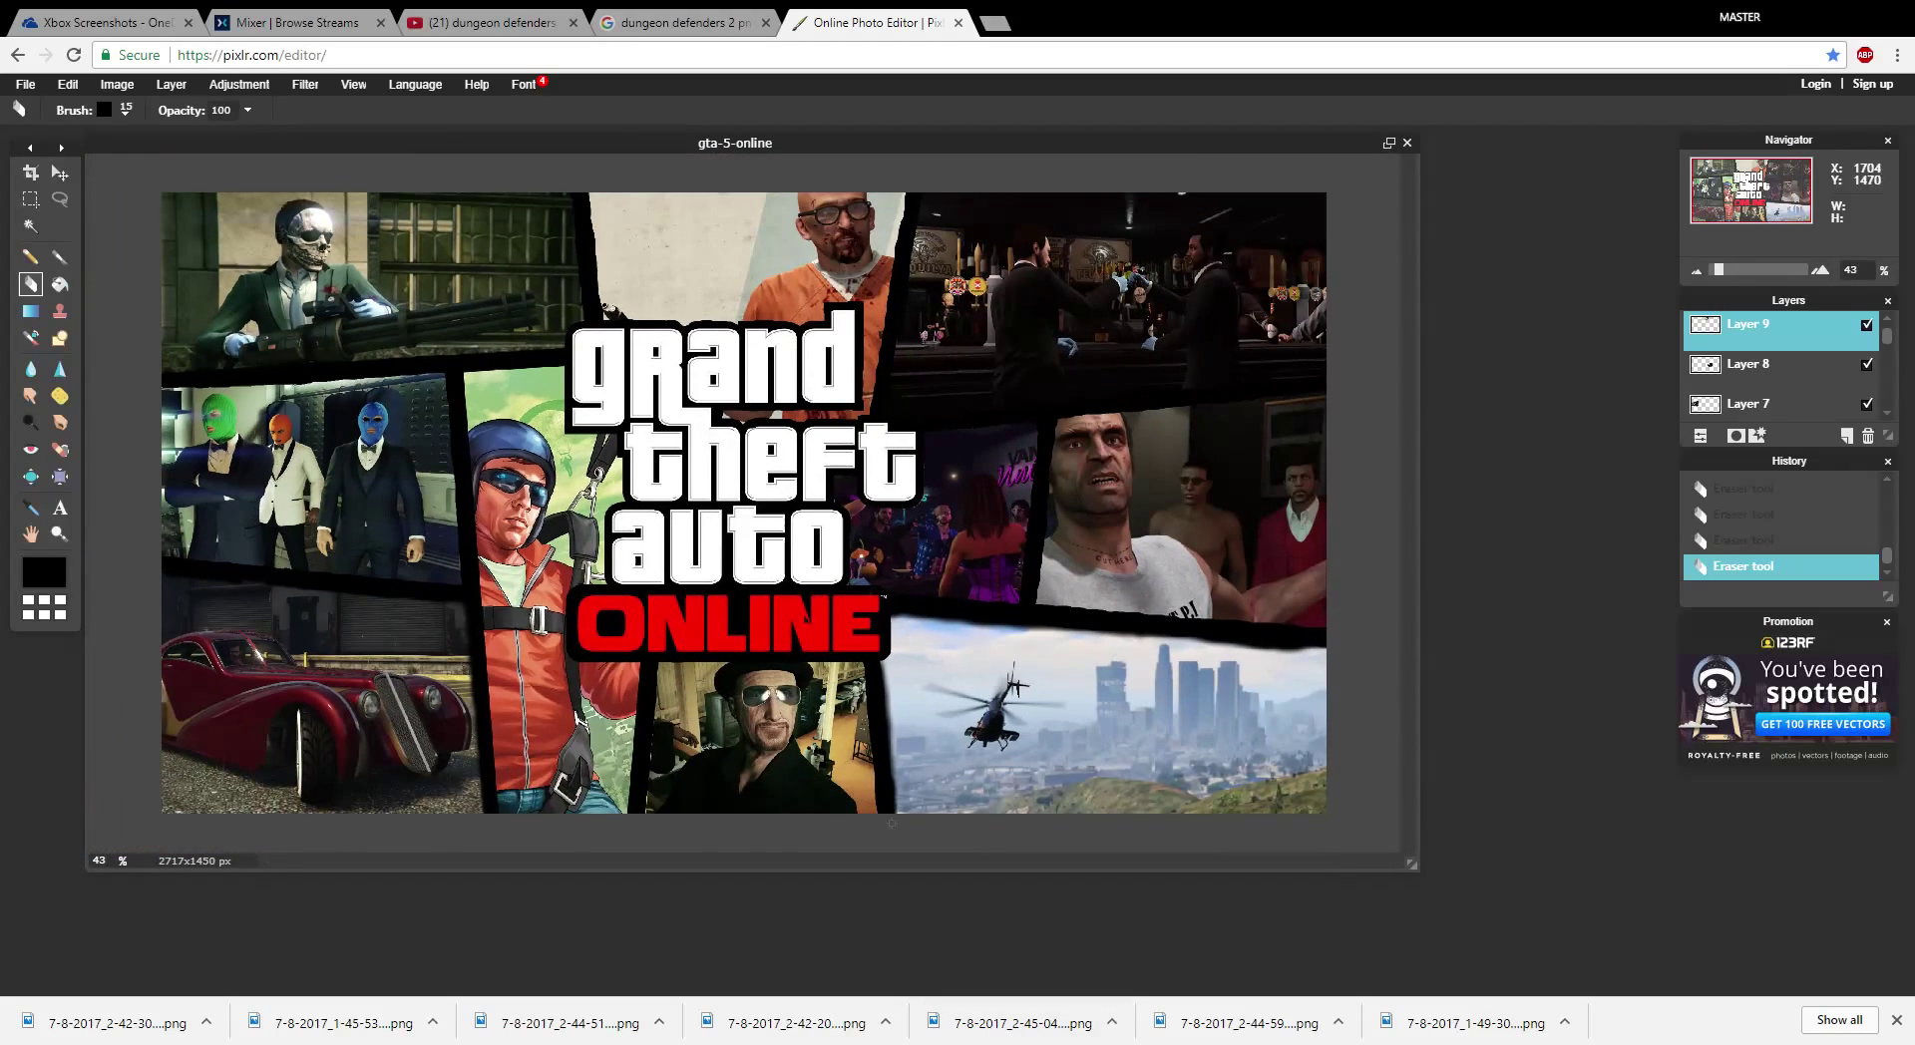
scroll(744, 502, up, 1)
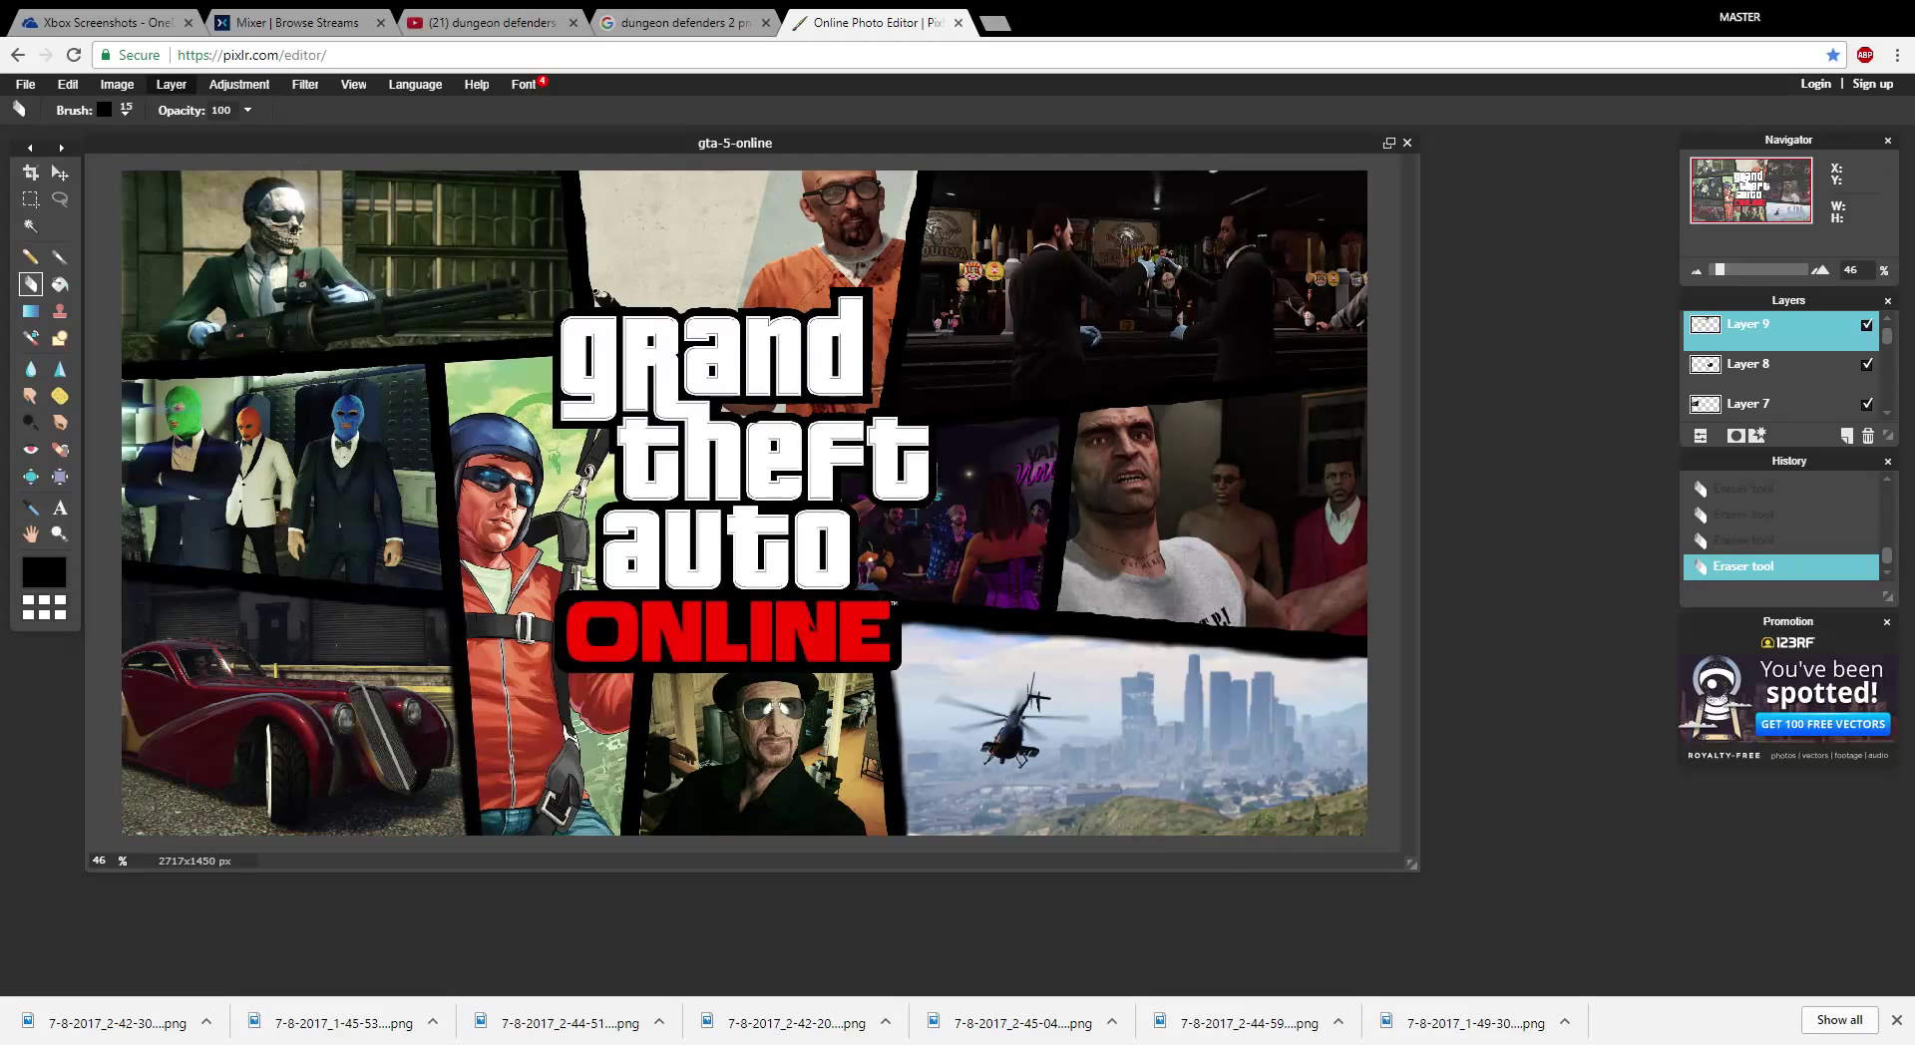
click(140, 21)
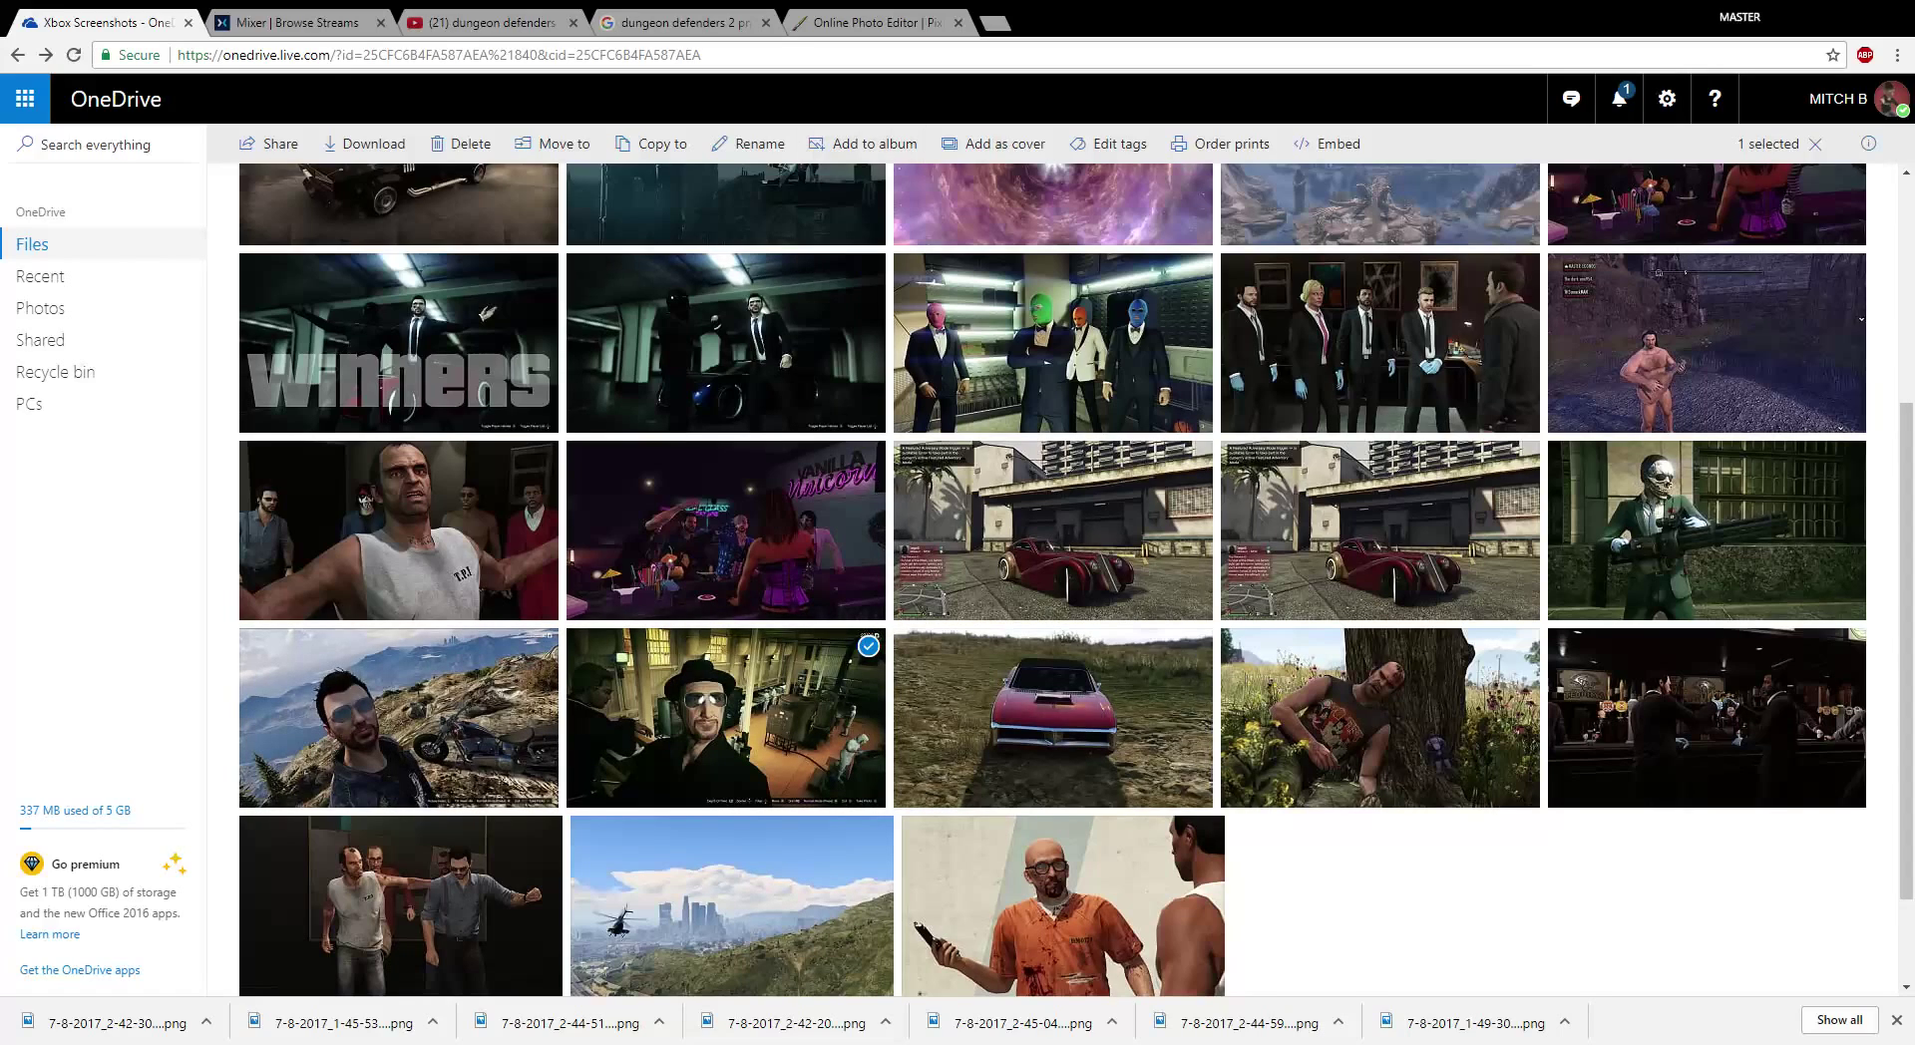
click(867, 22)
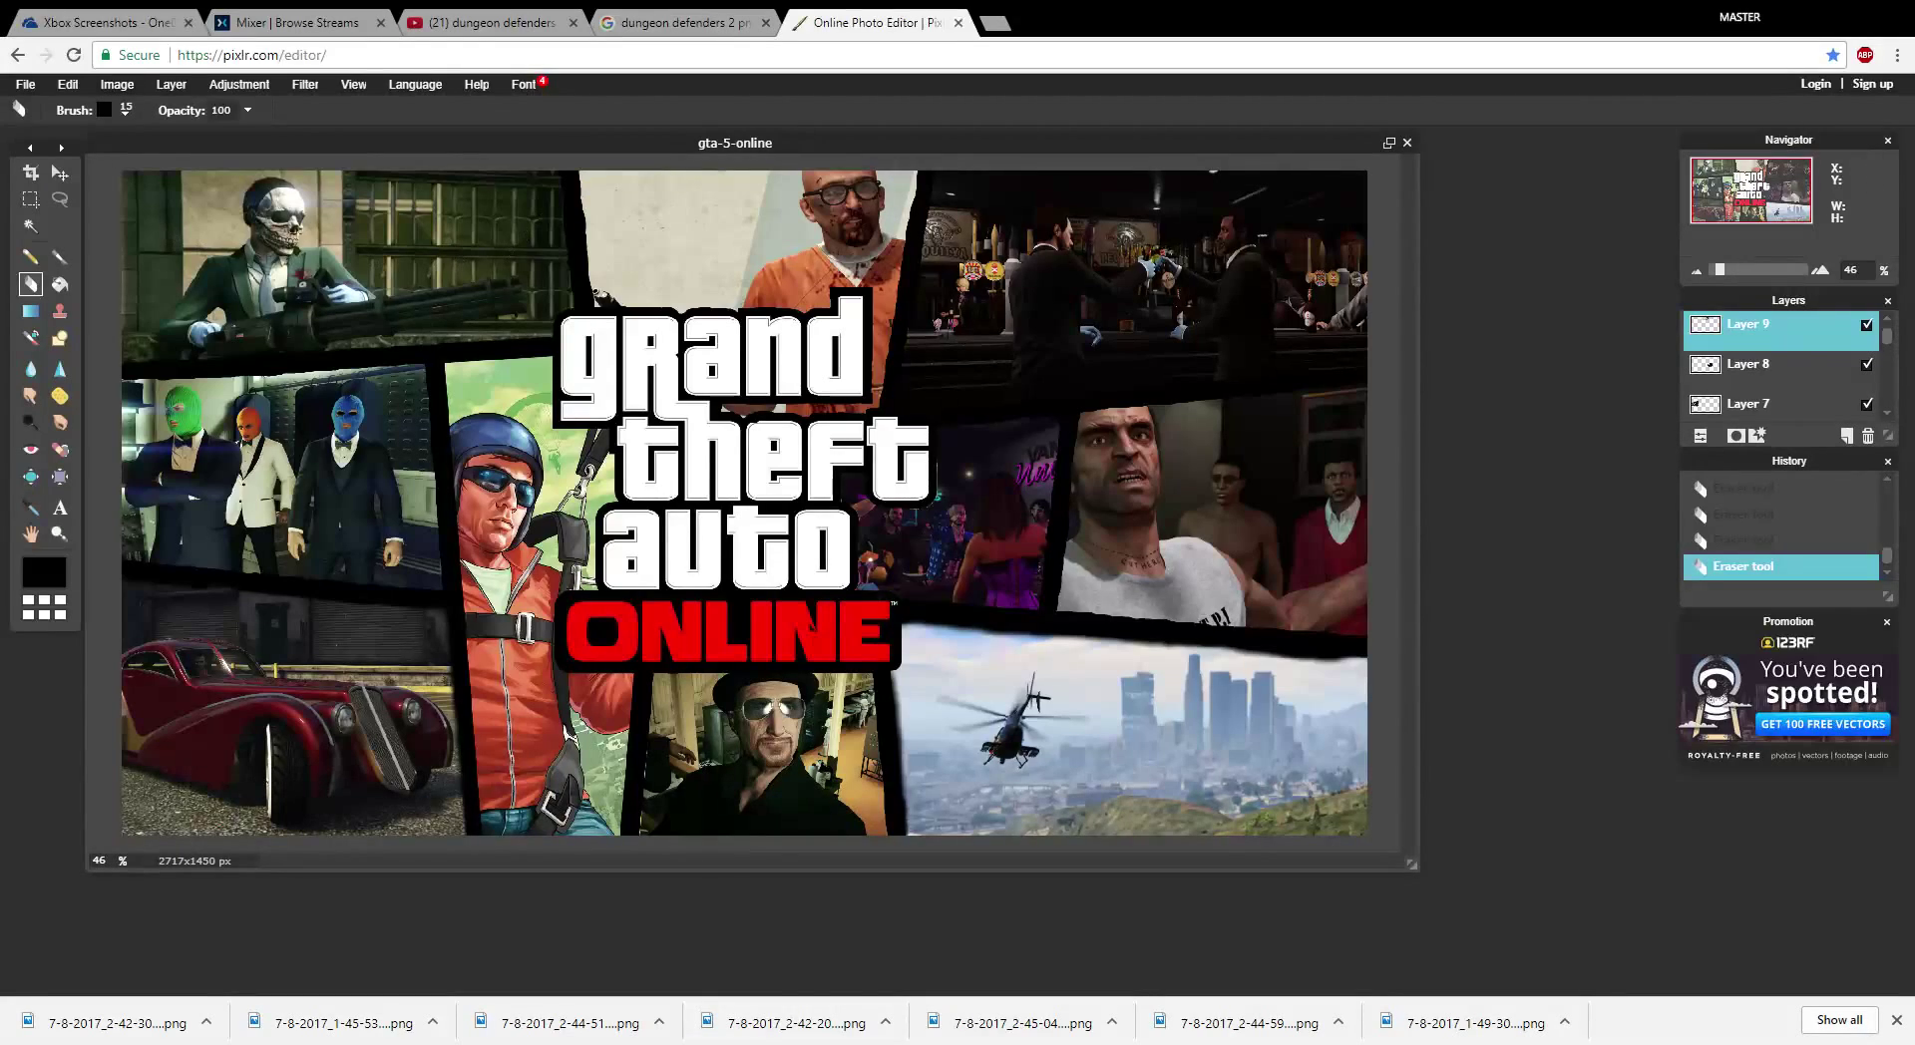
click(171, 84)
click(234, 170)
- Switch to OneDrive and download the screenshot of the pink muscle car seen from the front
click(100, 22)
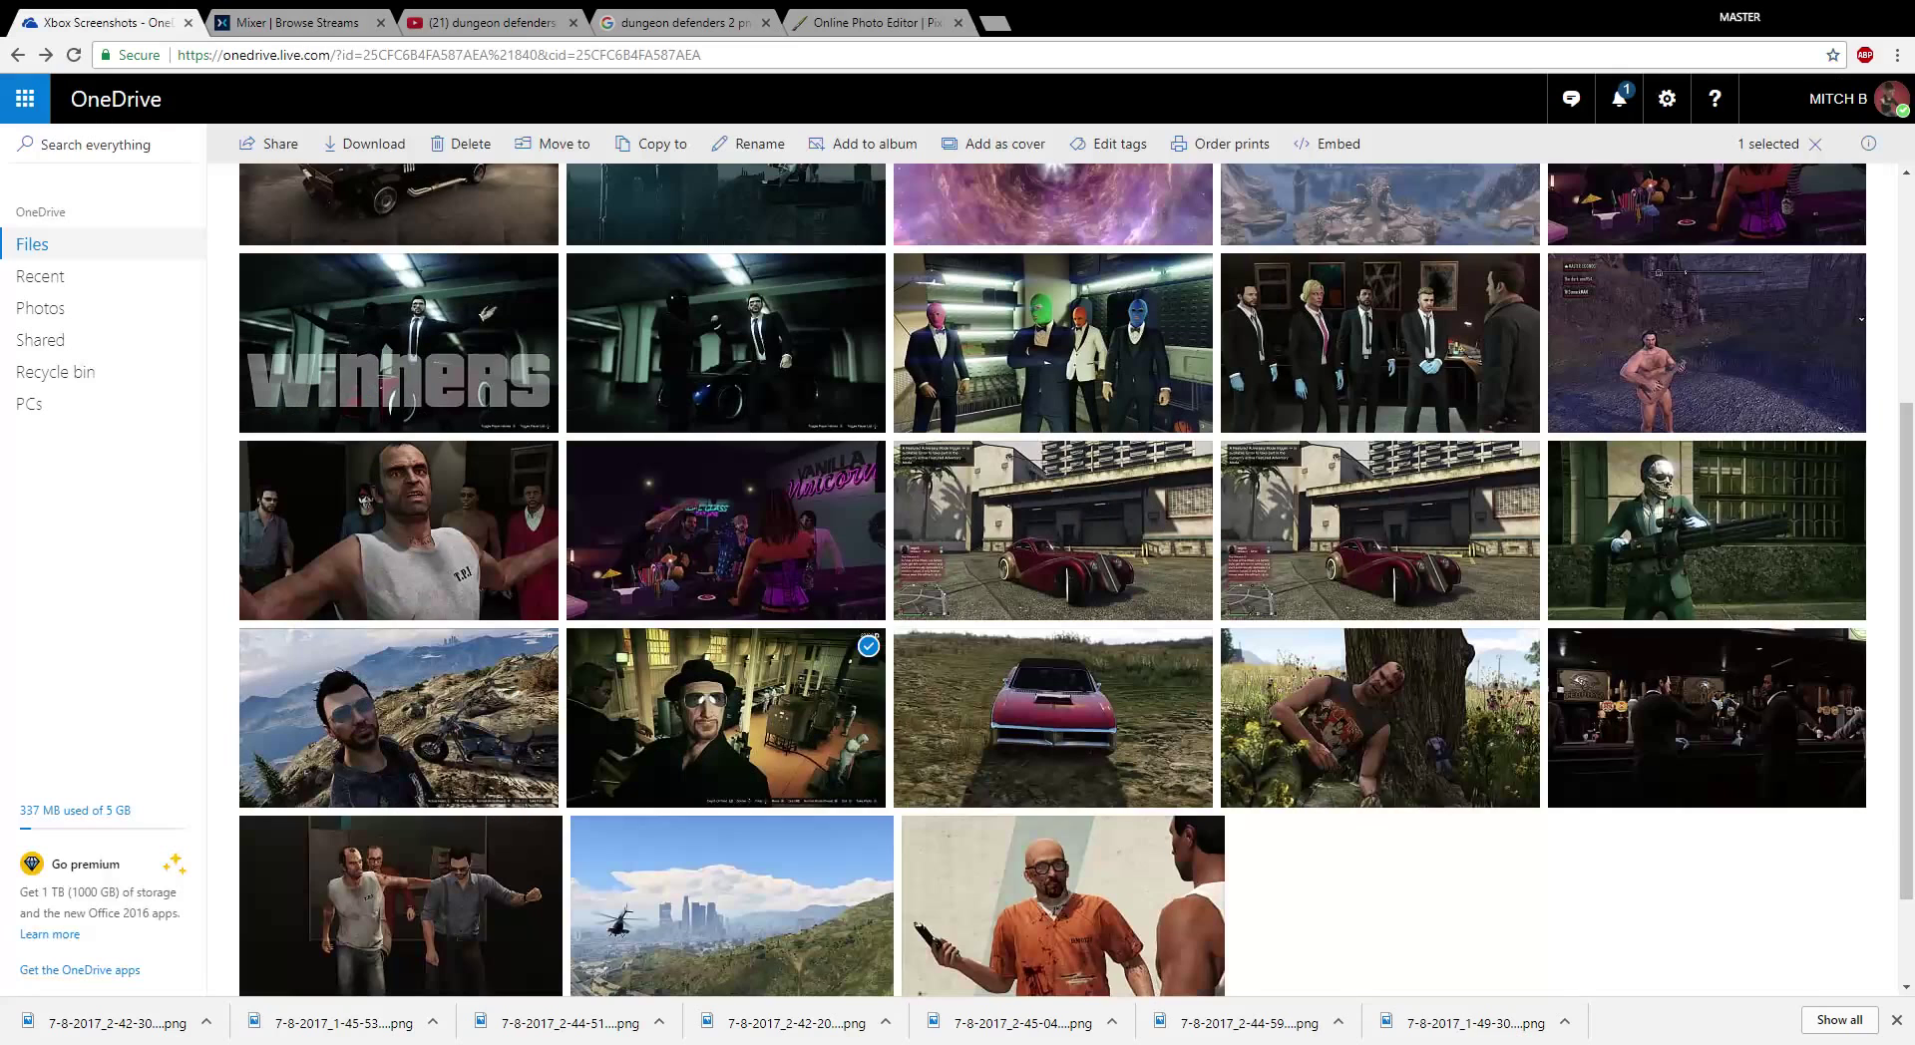
click(1052, 718)
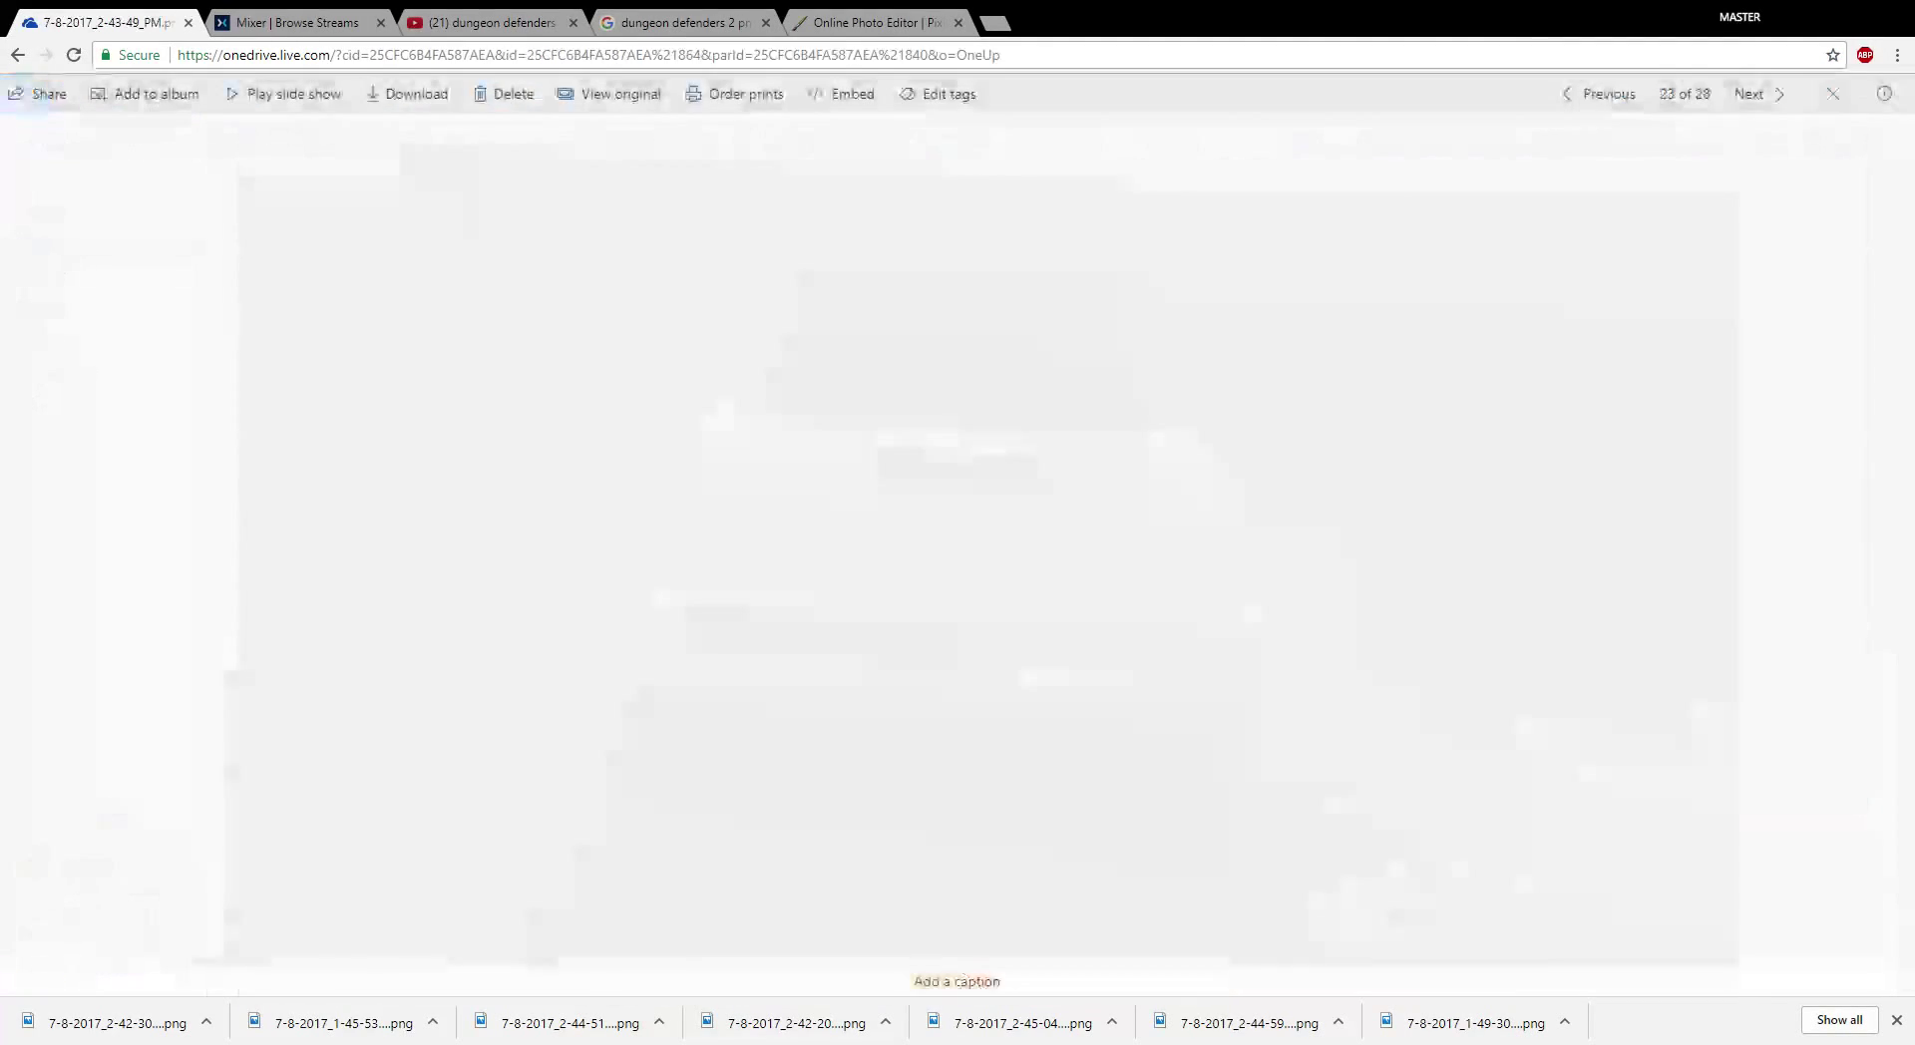
click(409, 94)
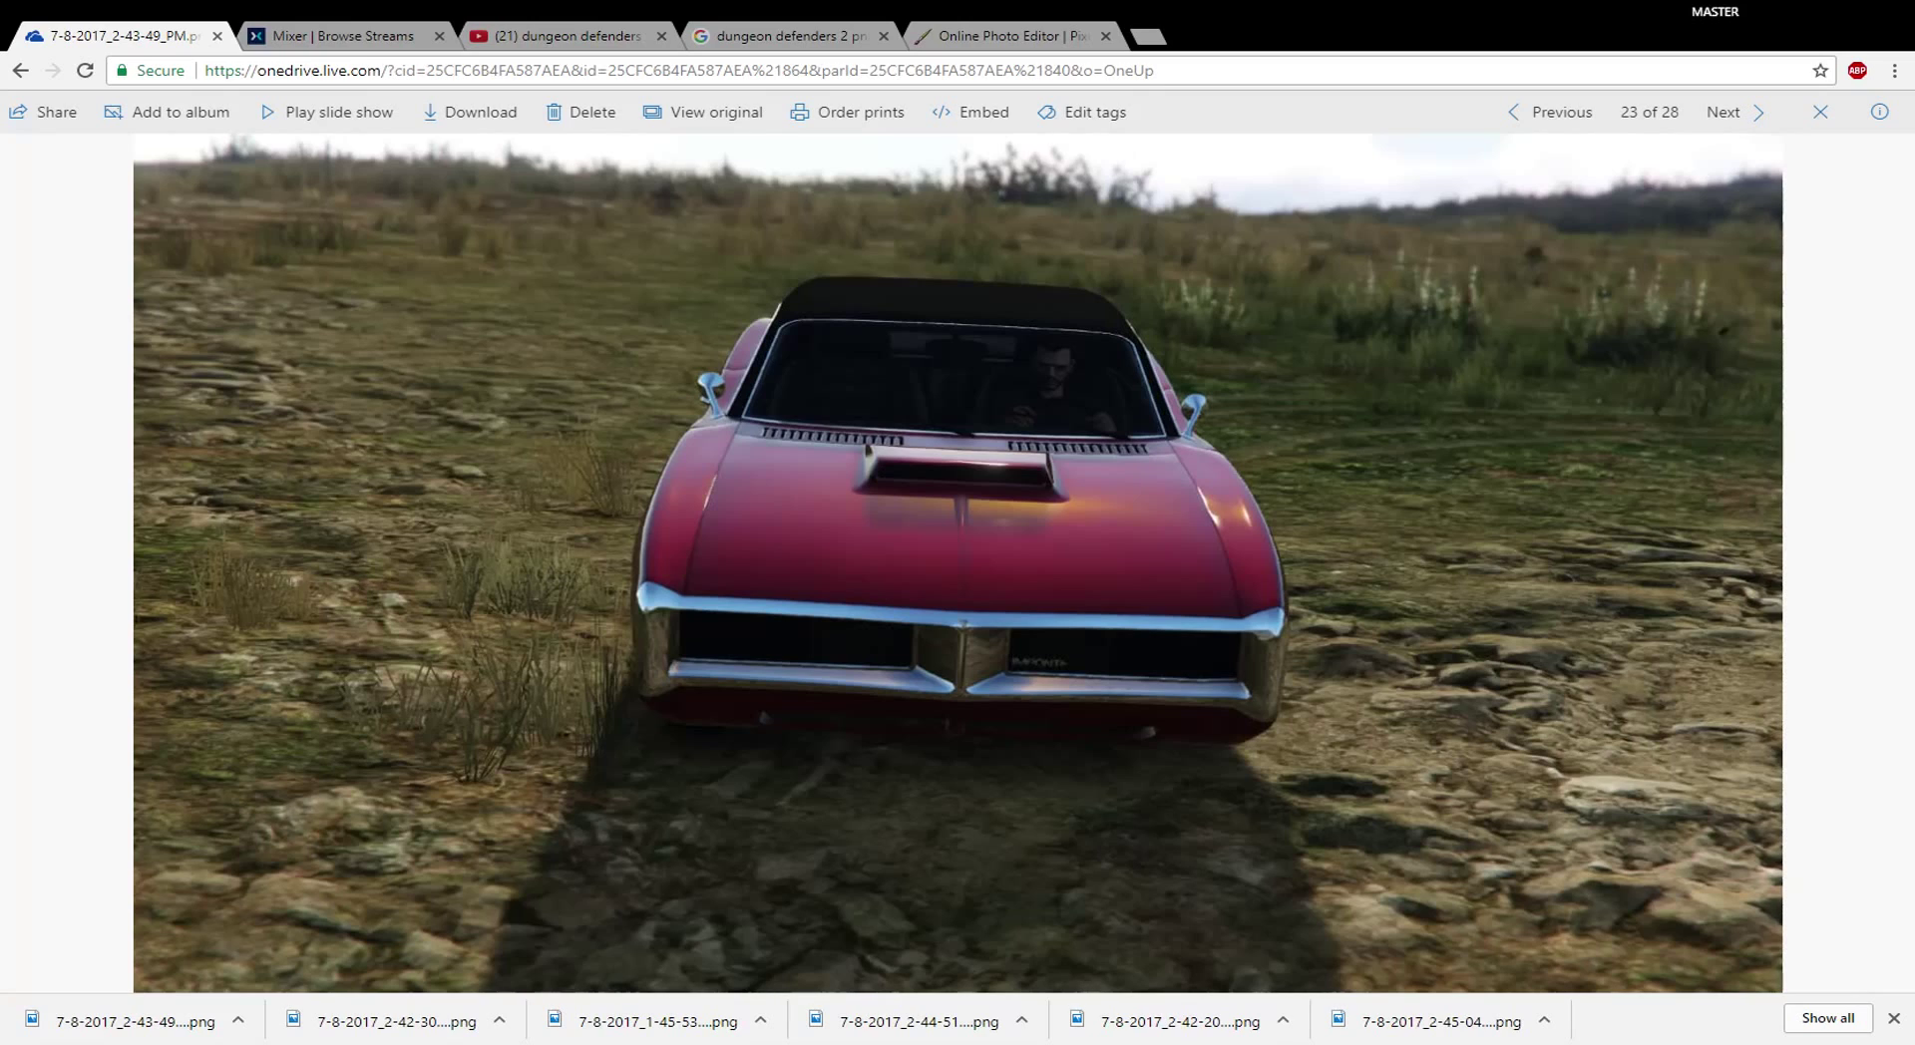
- Return to the Pixlr editor and add the downloaded muscle car image to the collage as a new layer
click(1013, 37)
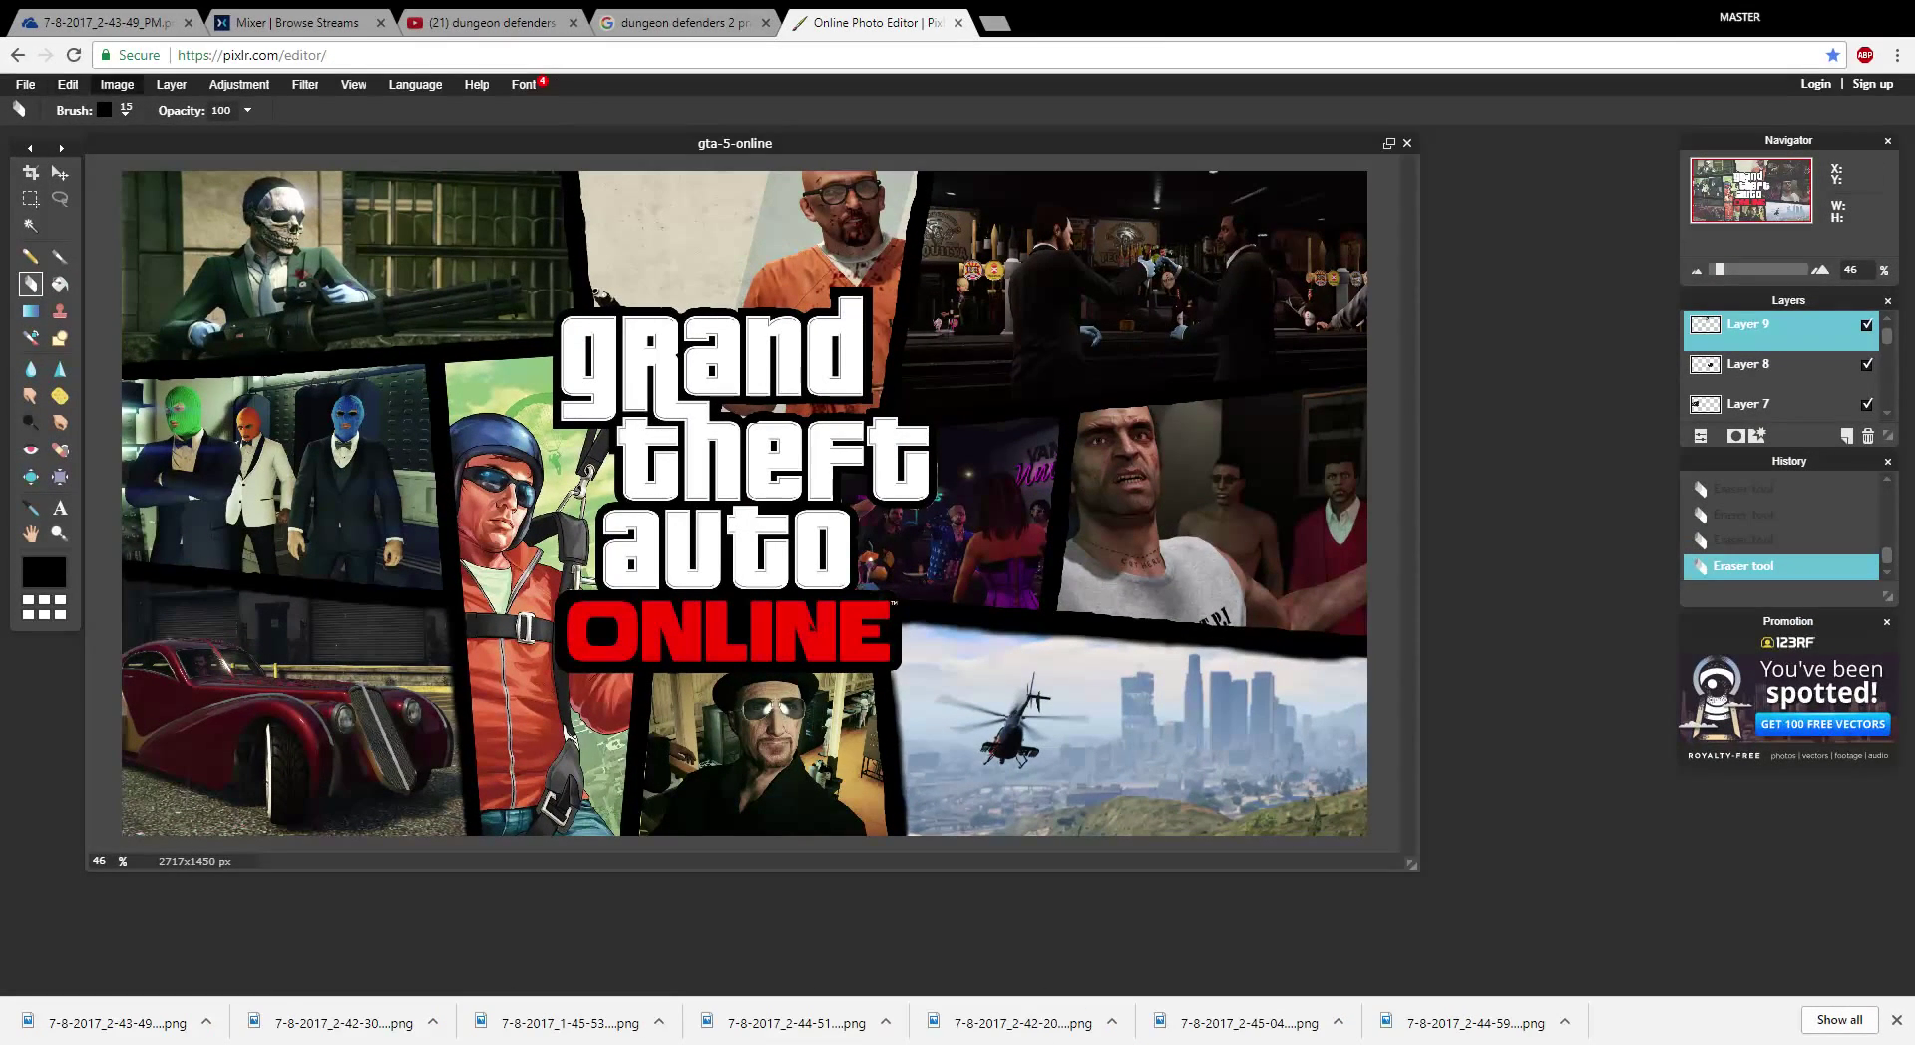
click(198, 101)
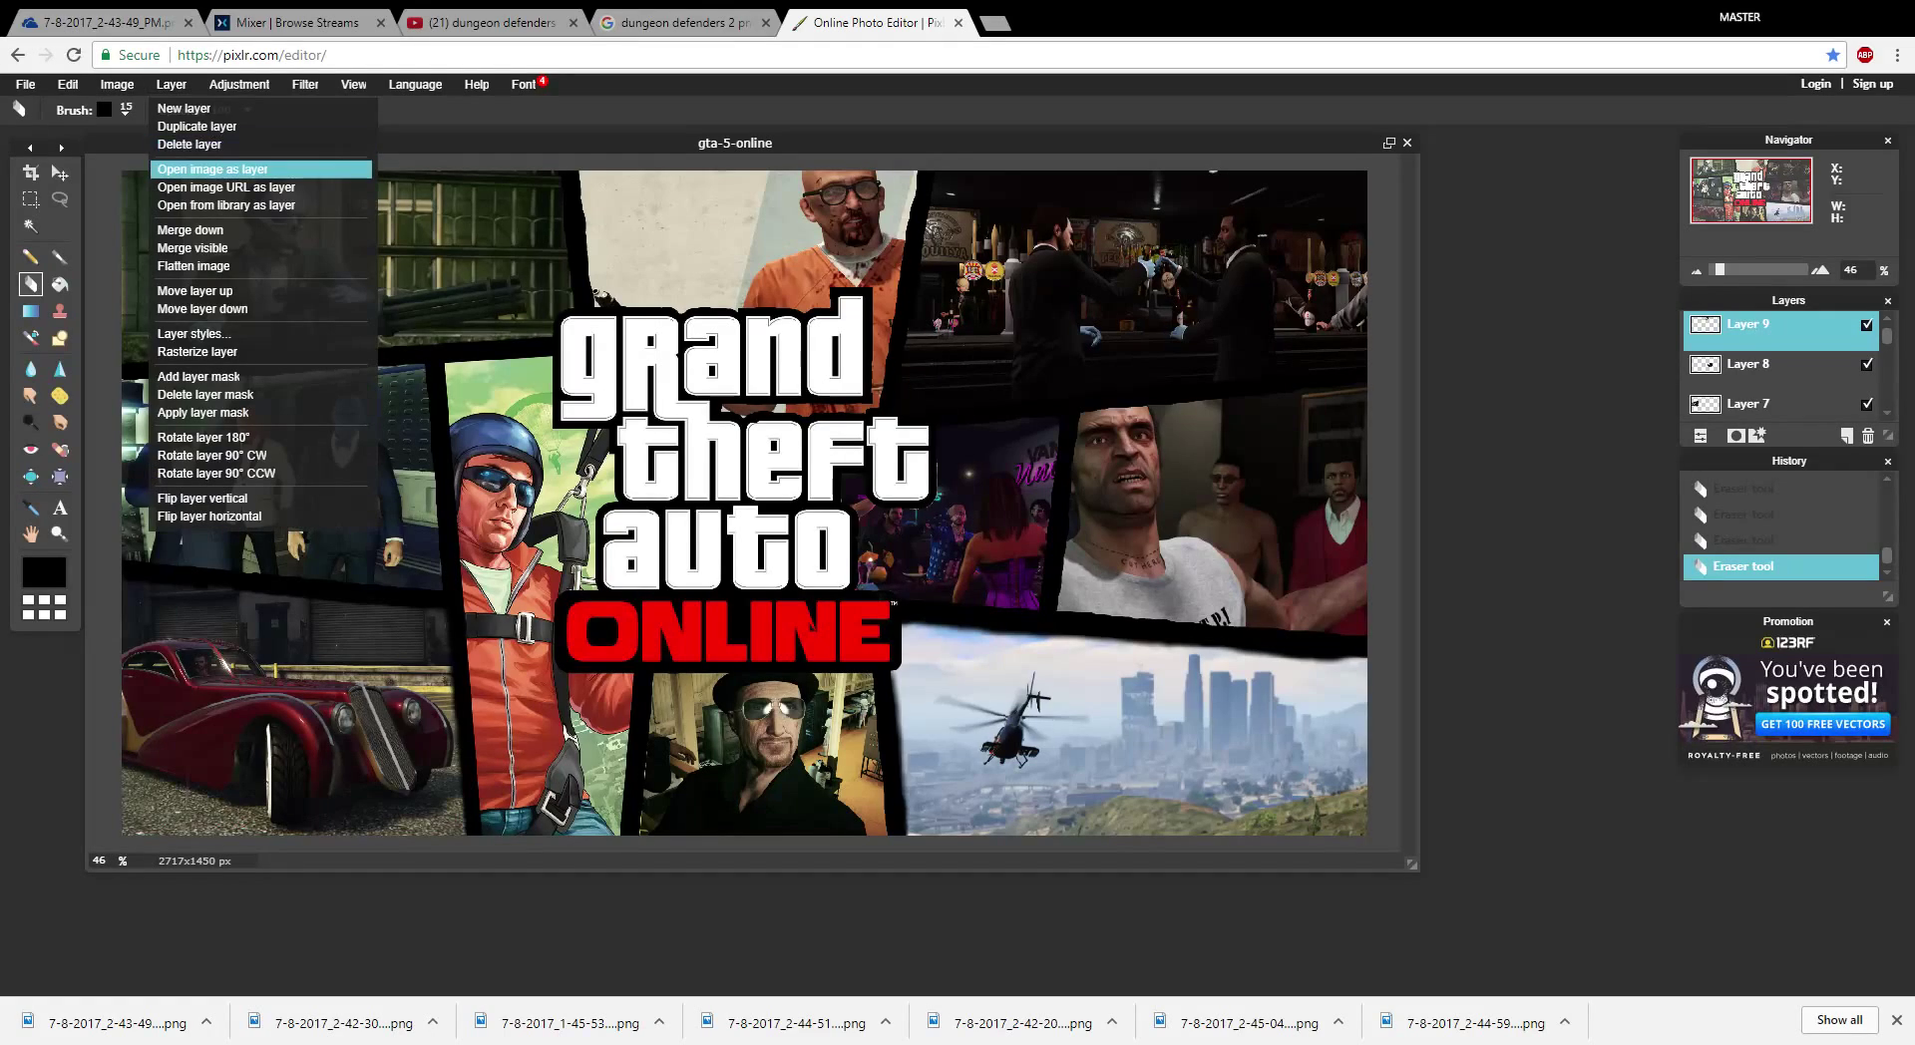
click(193, 170)
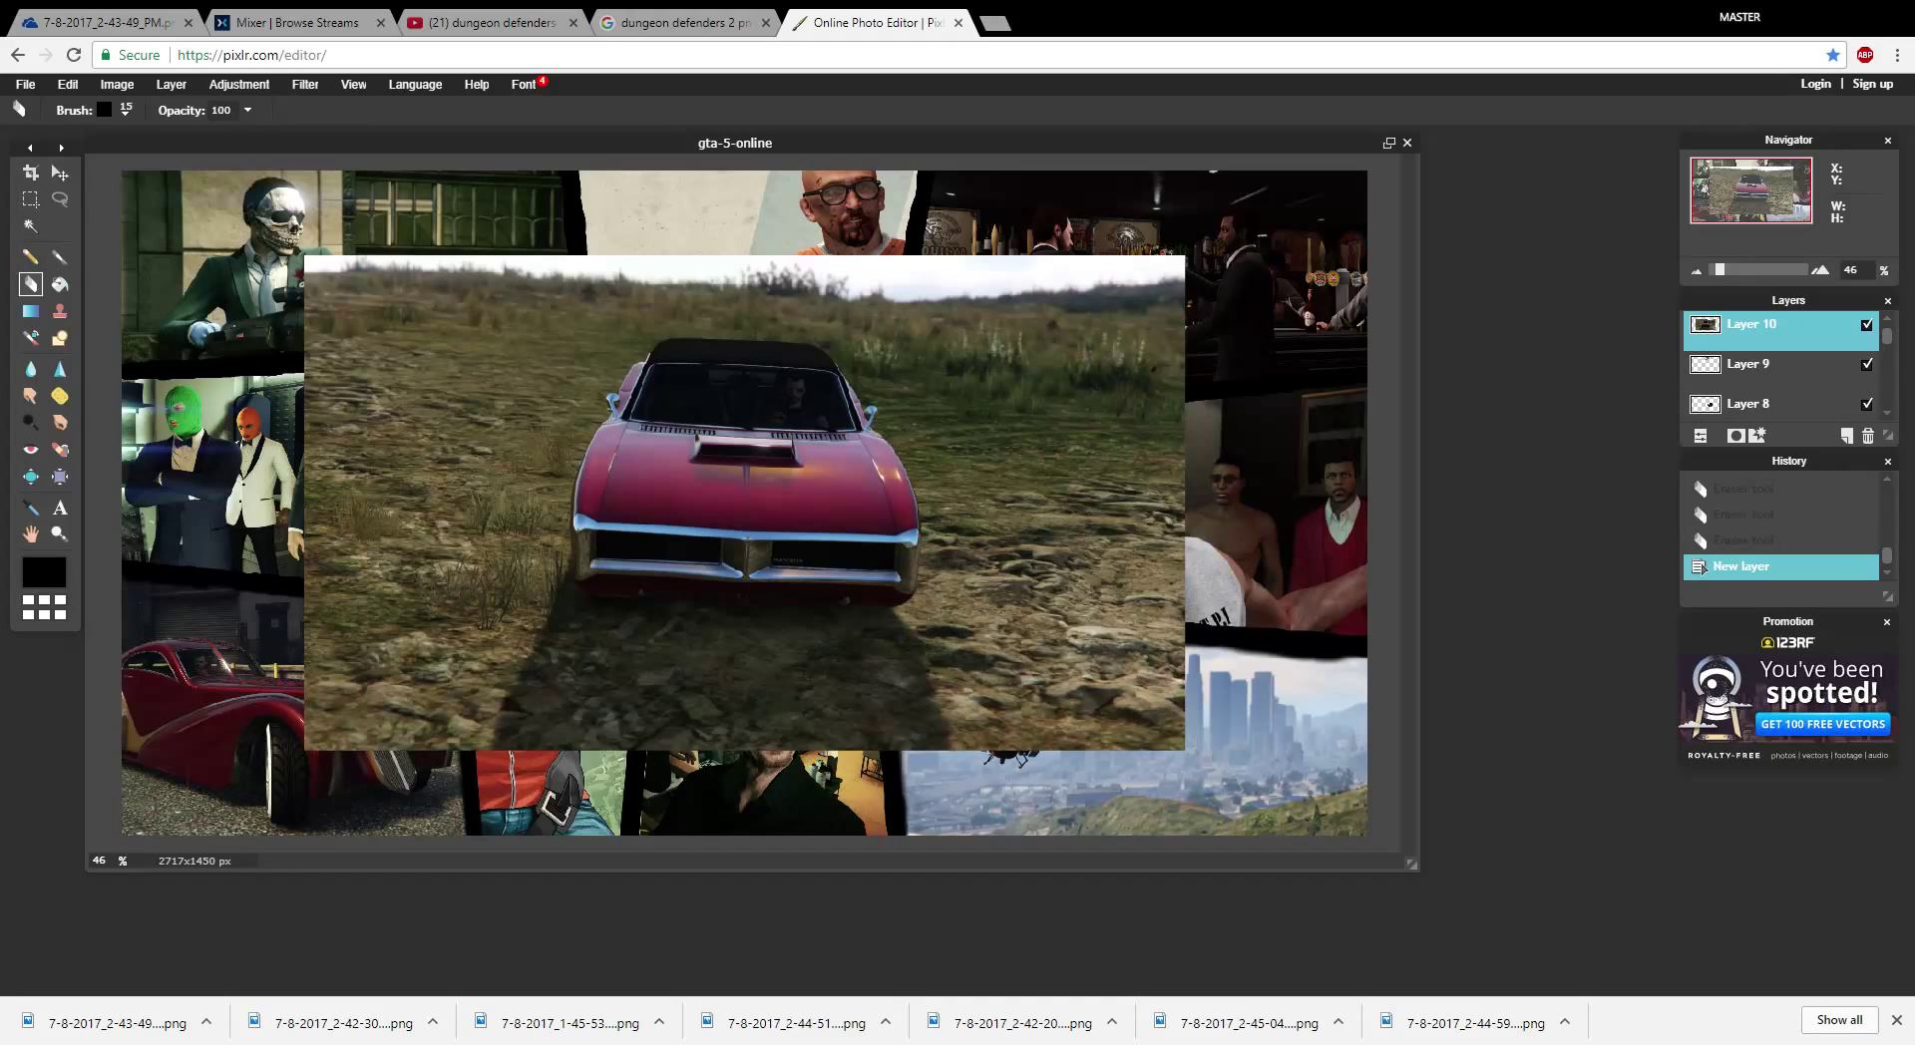
- Marquee-select the left part of the car image on Layer 10, about 738 by 1128 px, and erase it with the 999 px round Eraser
click(29, 199)
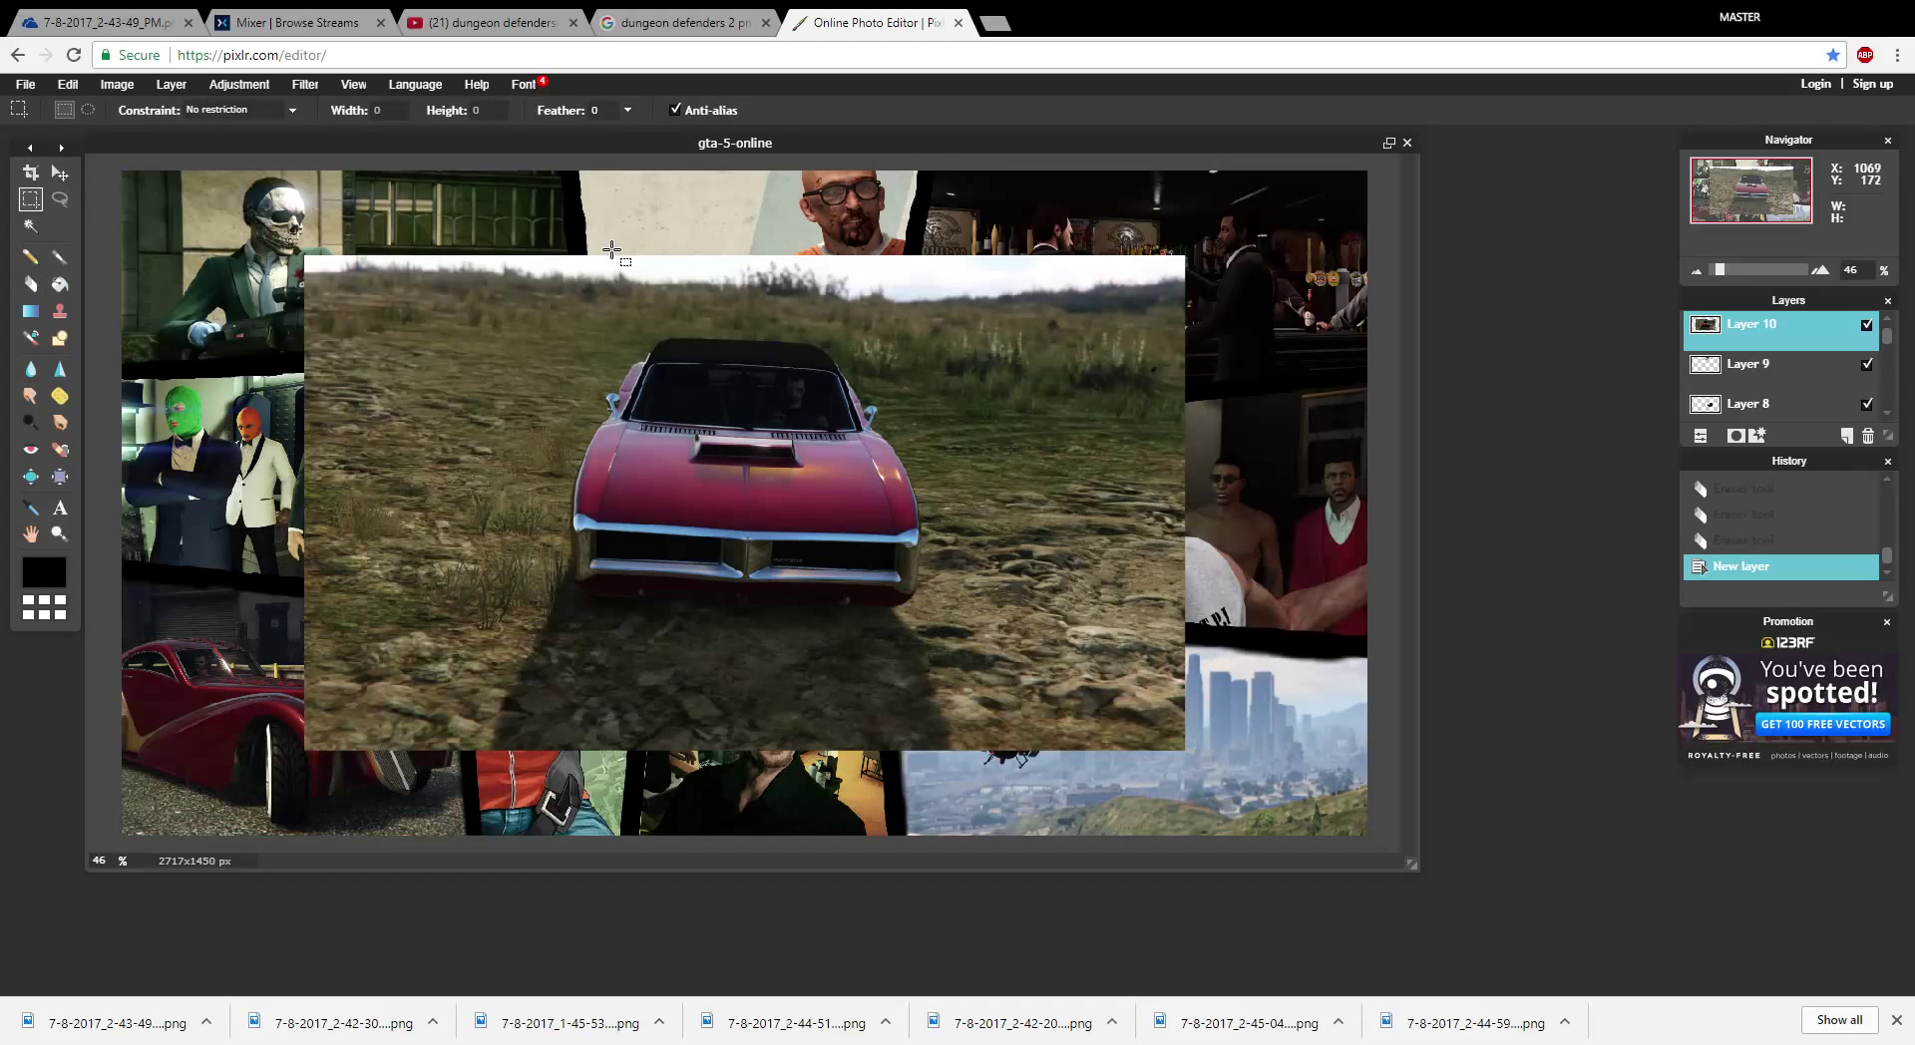
drag(603, 333, 272, 766)
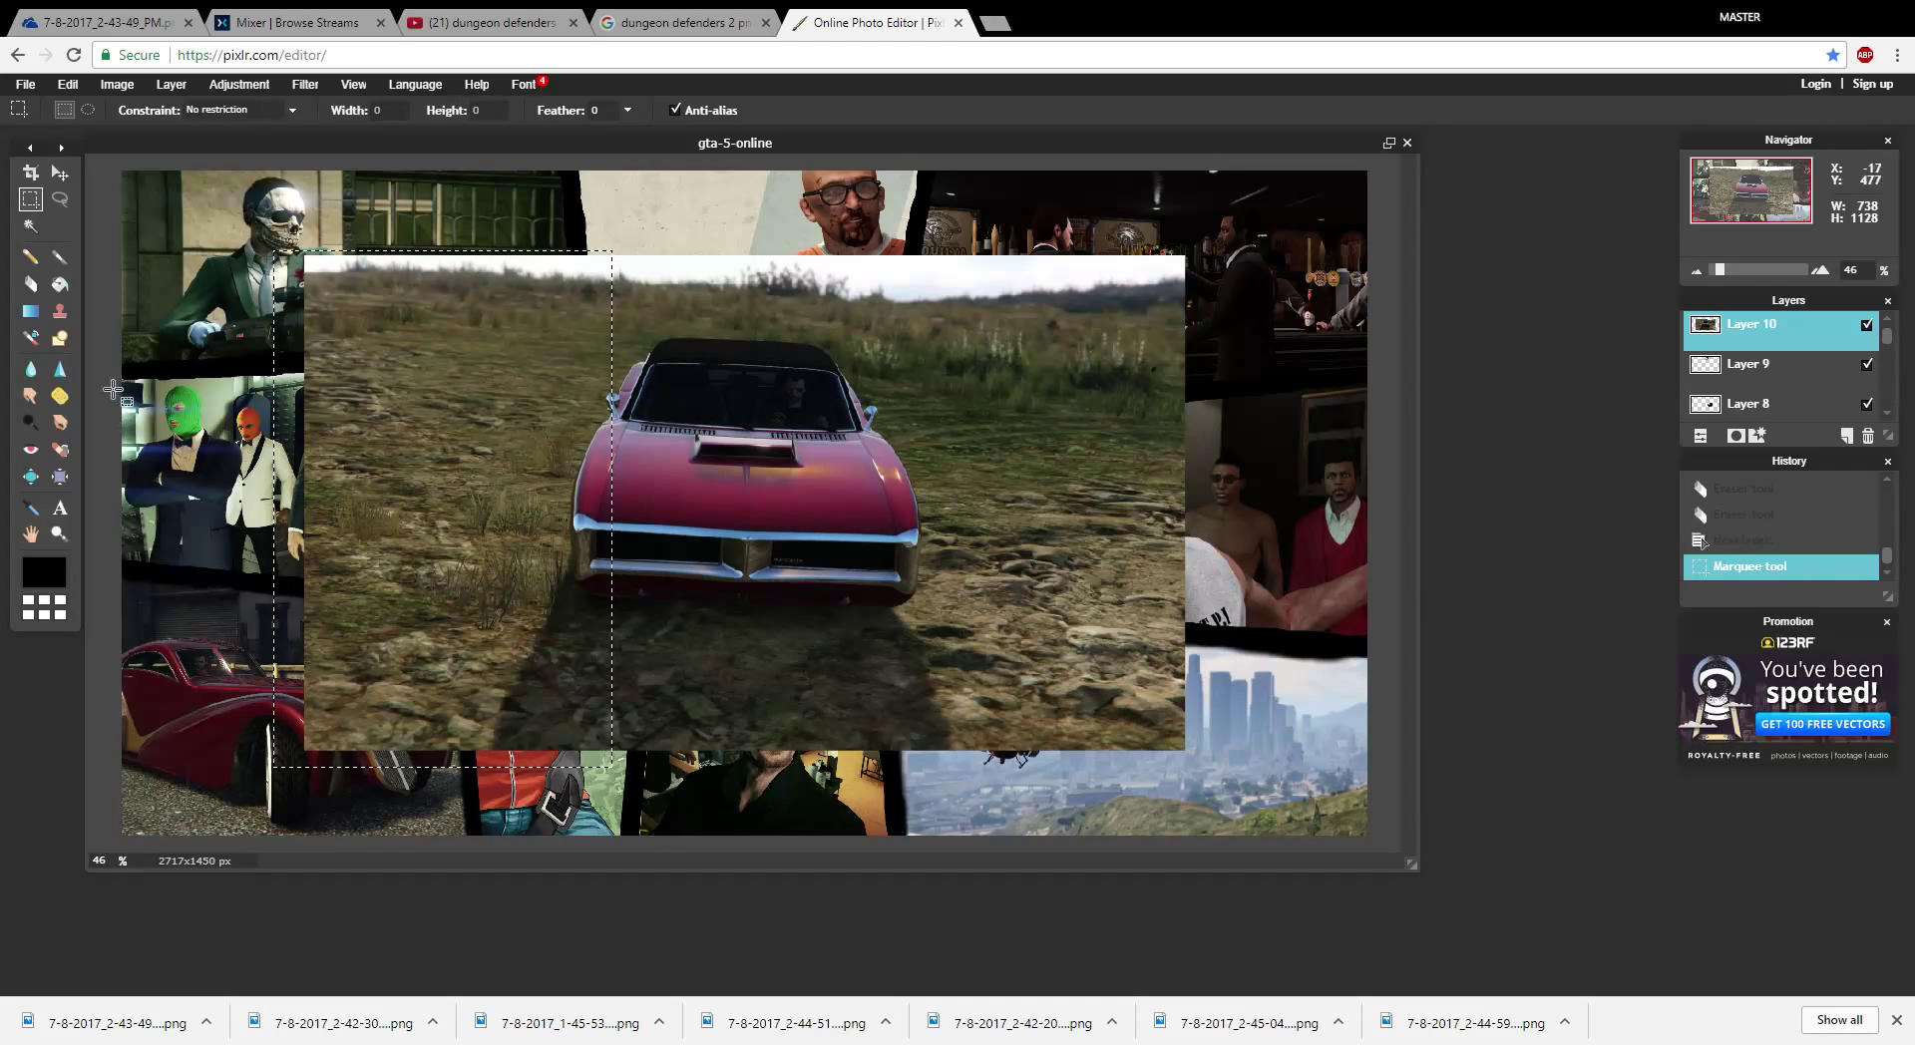
click(30, 226)
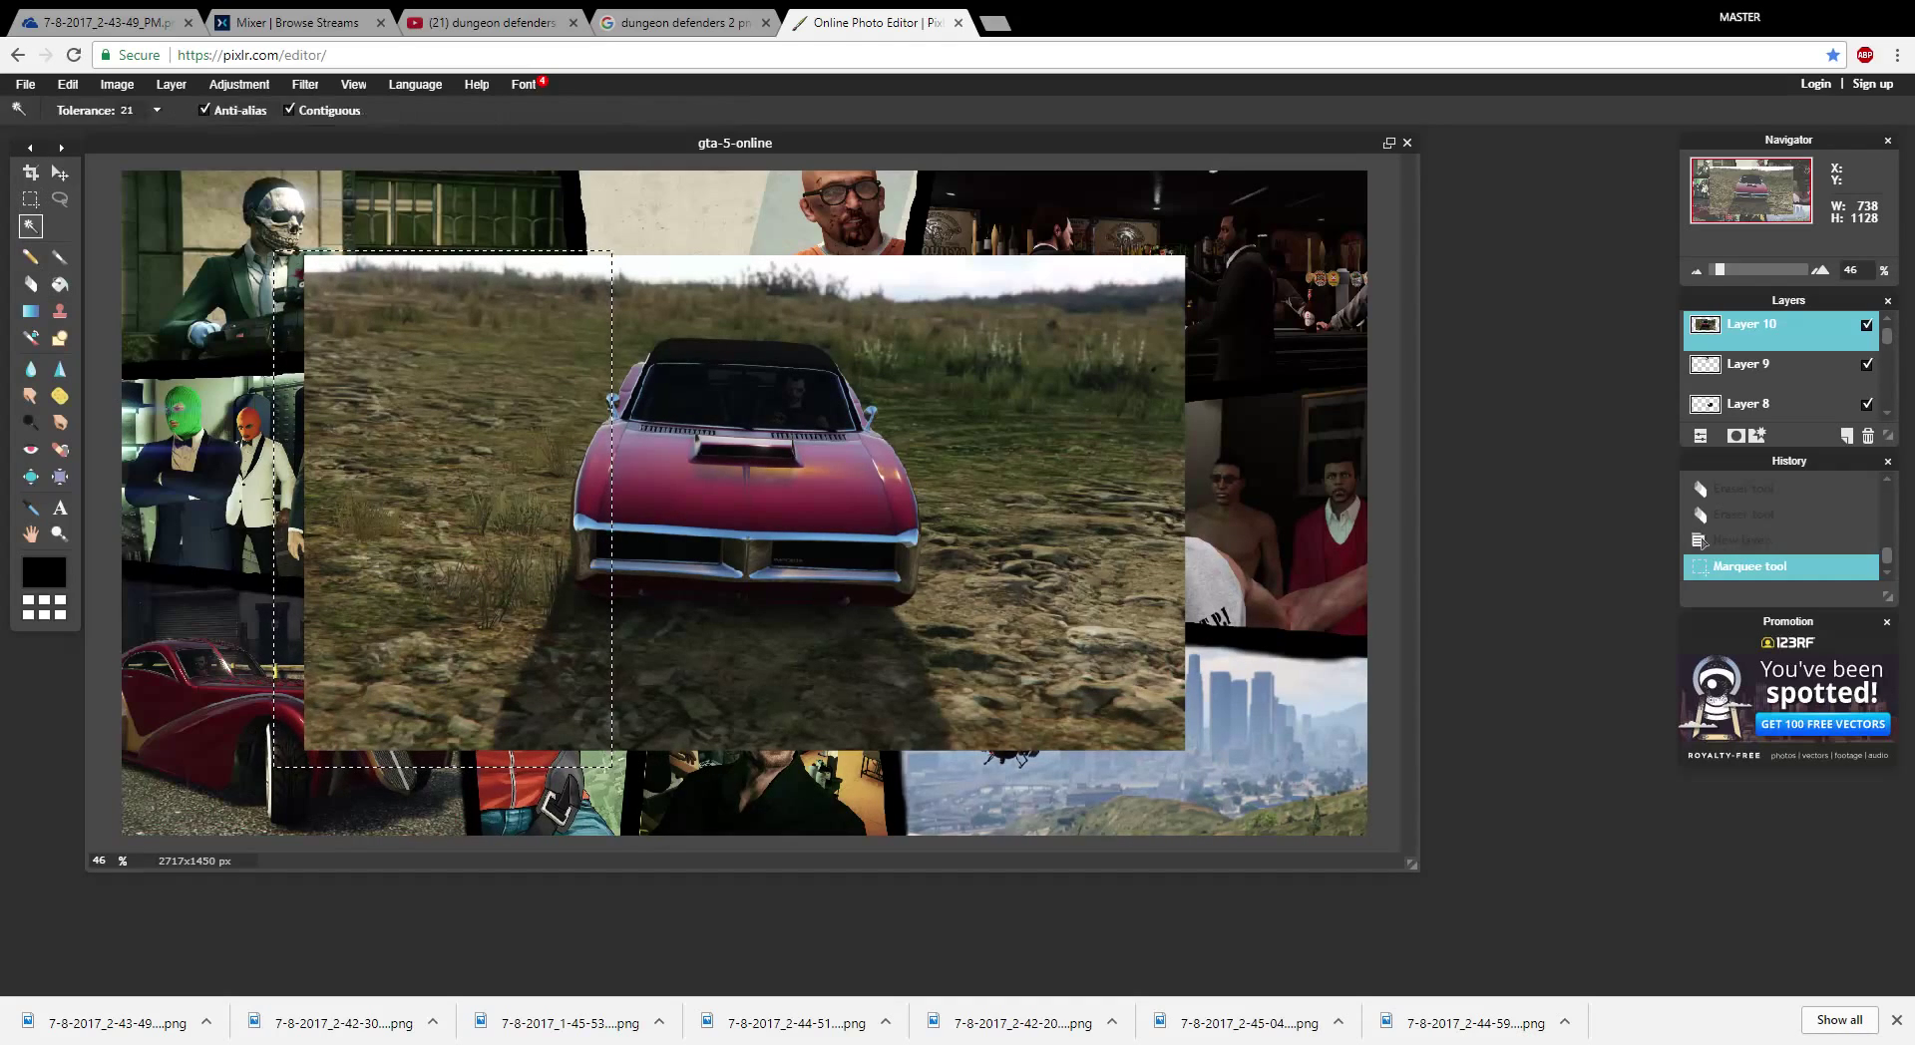
click(30, 283)
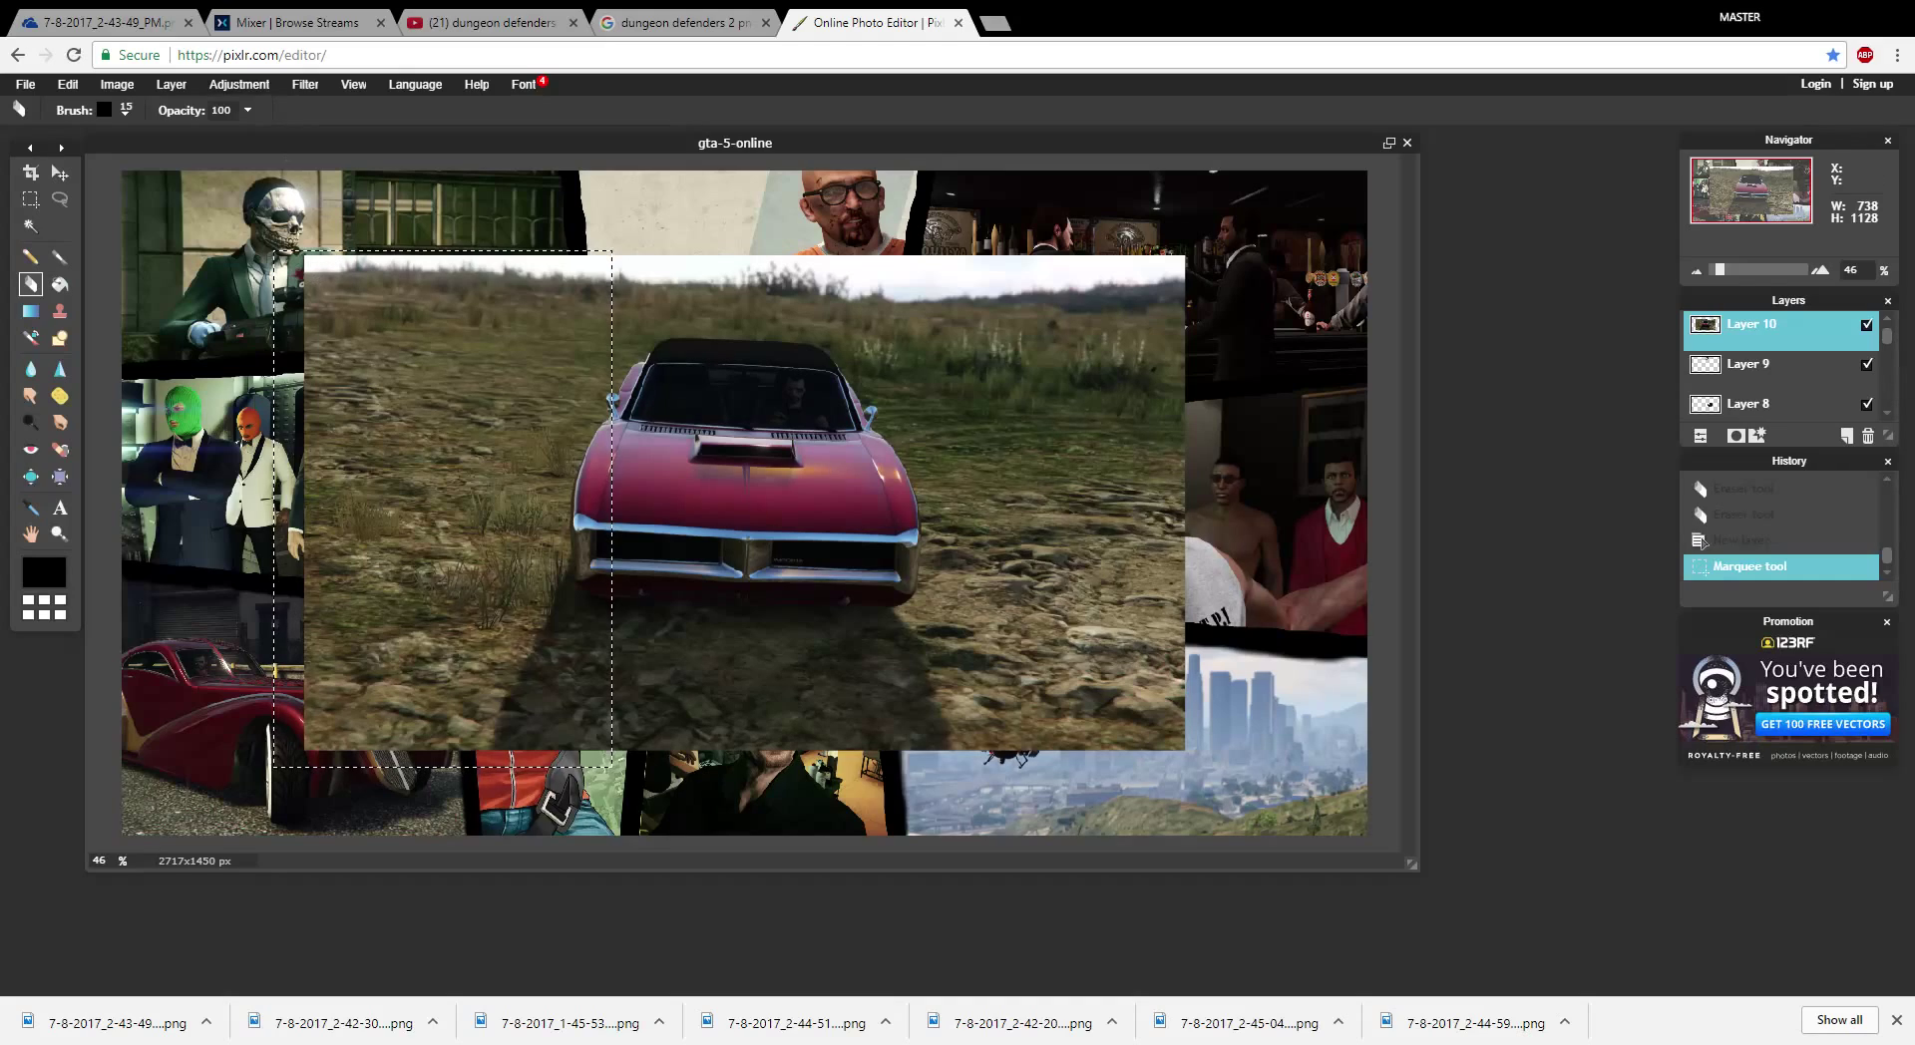
click(126, 110)
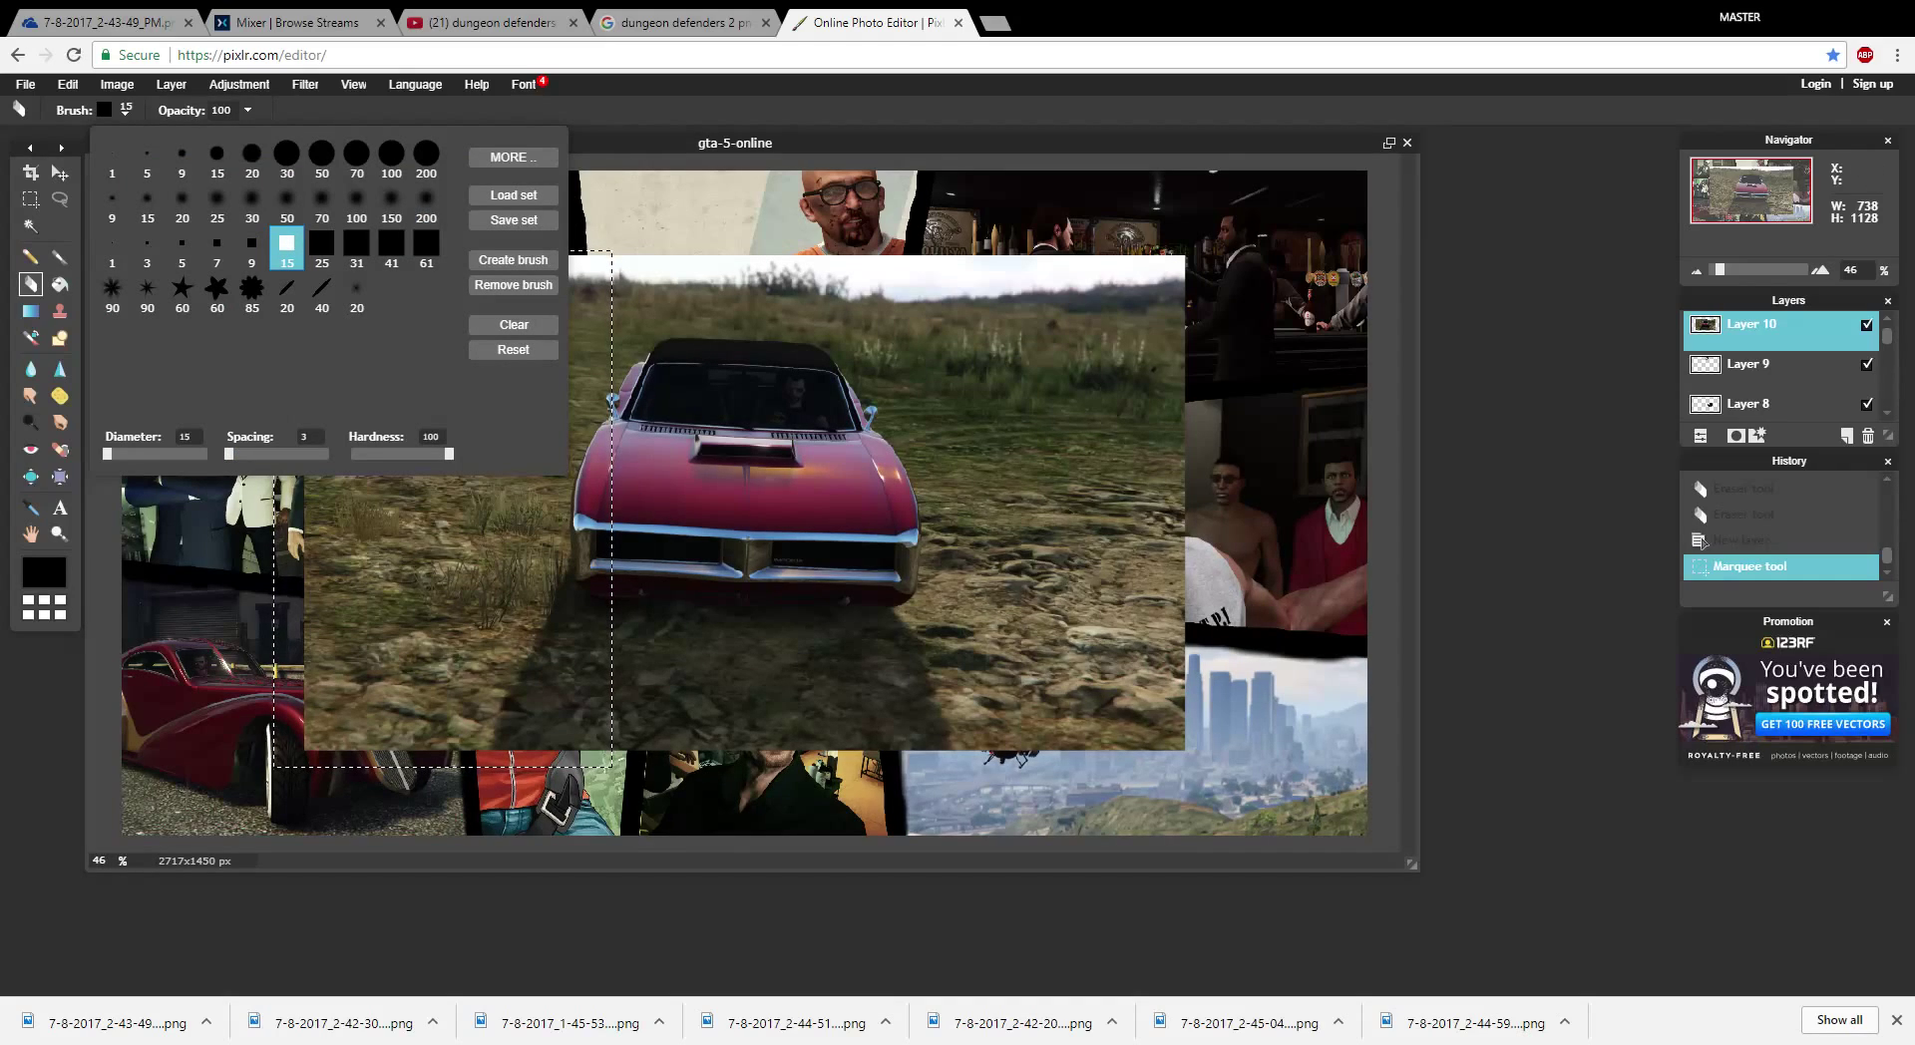
click(426, 155)
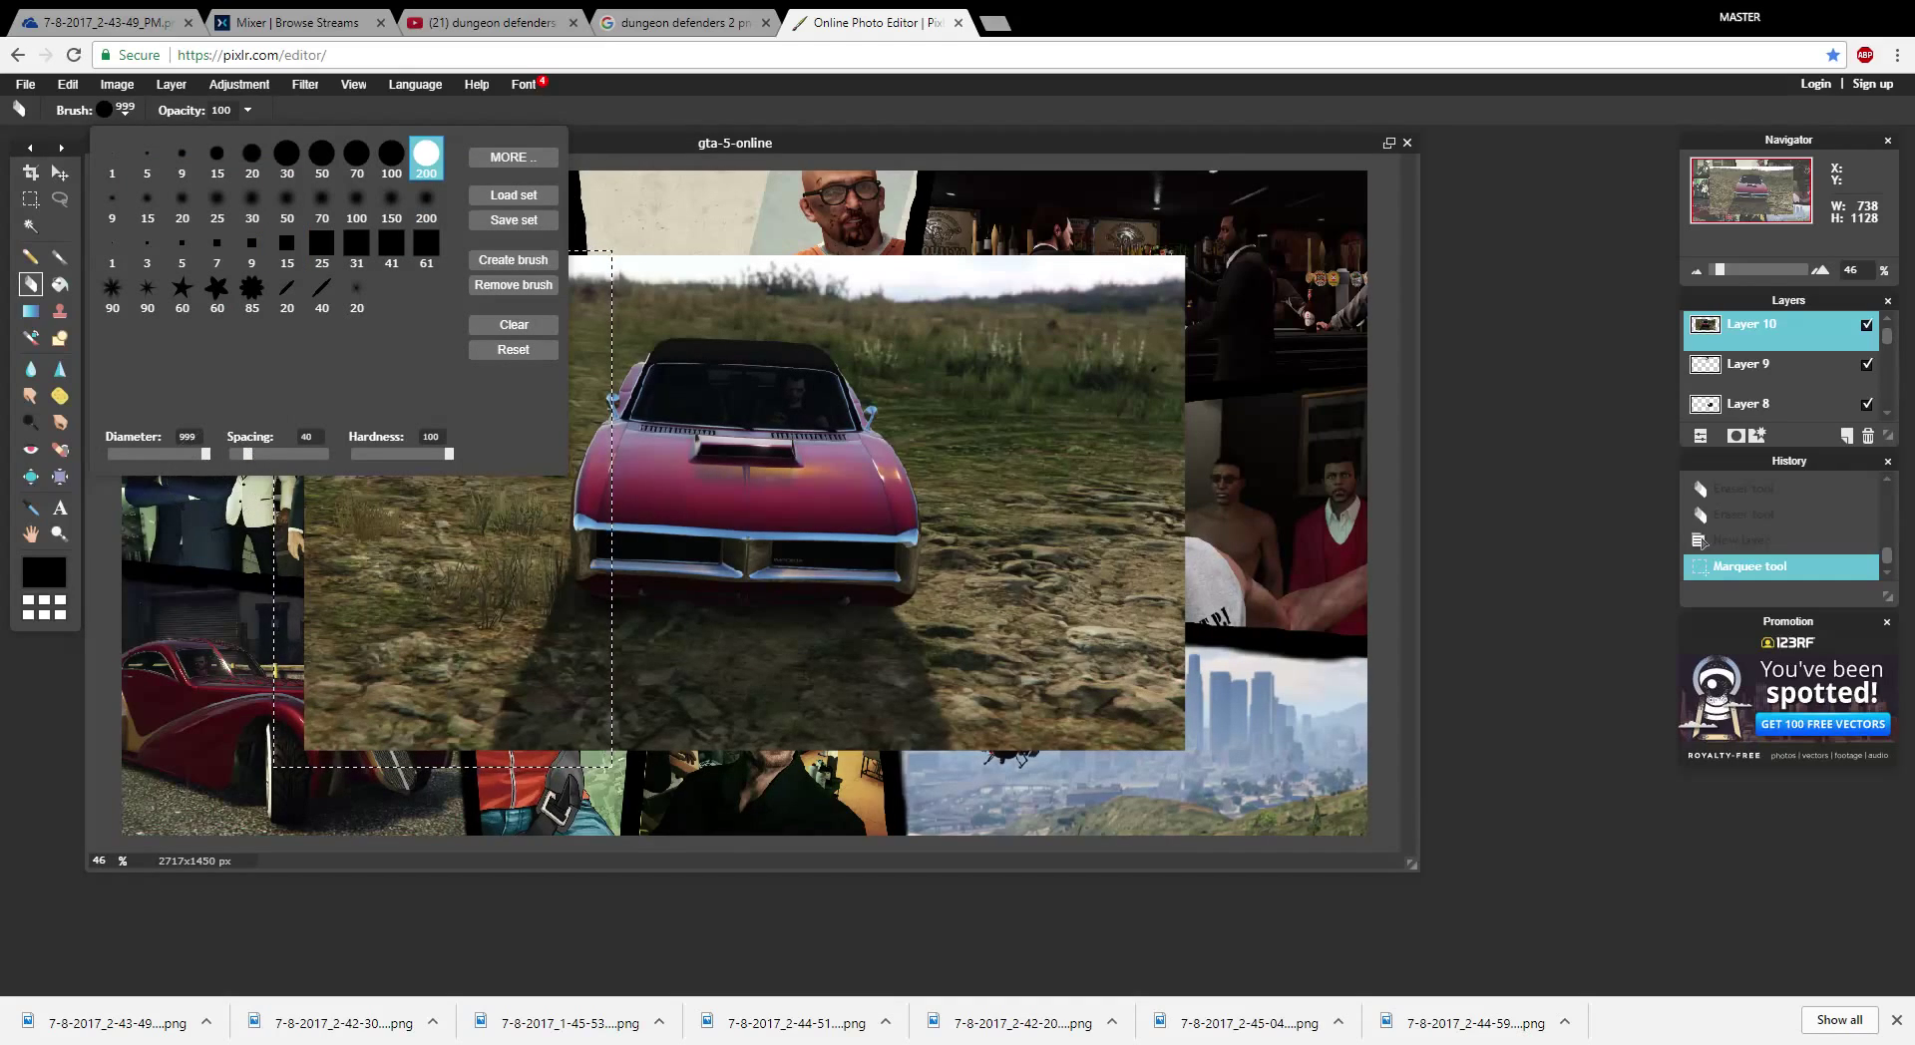
drag(438, 618, 434, 330)
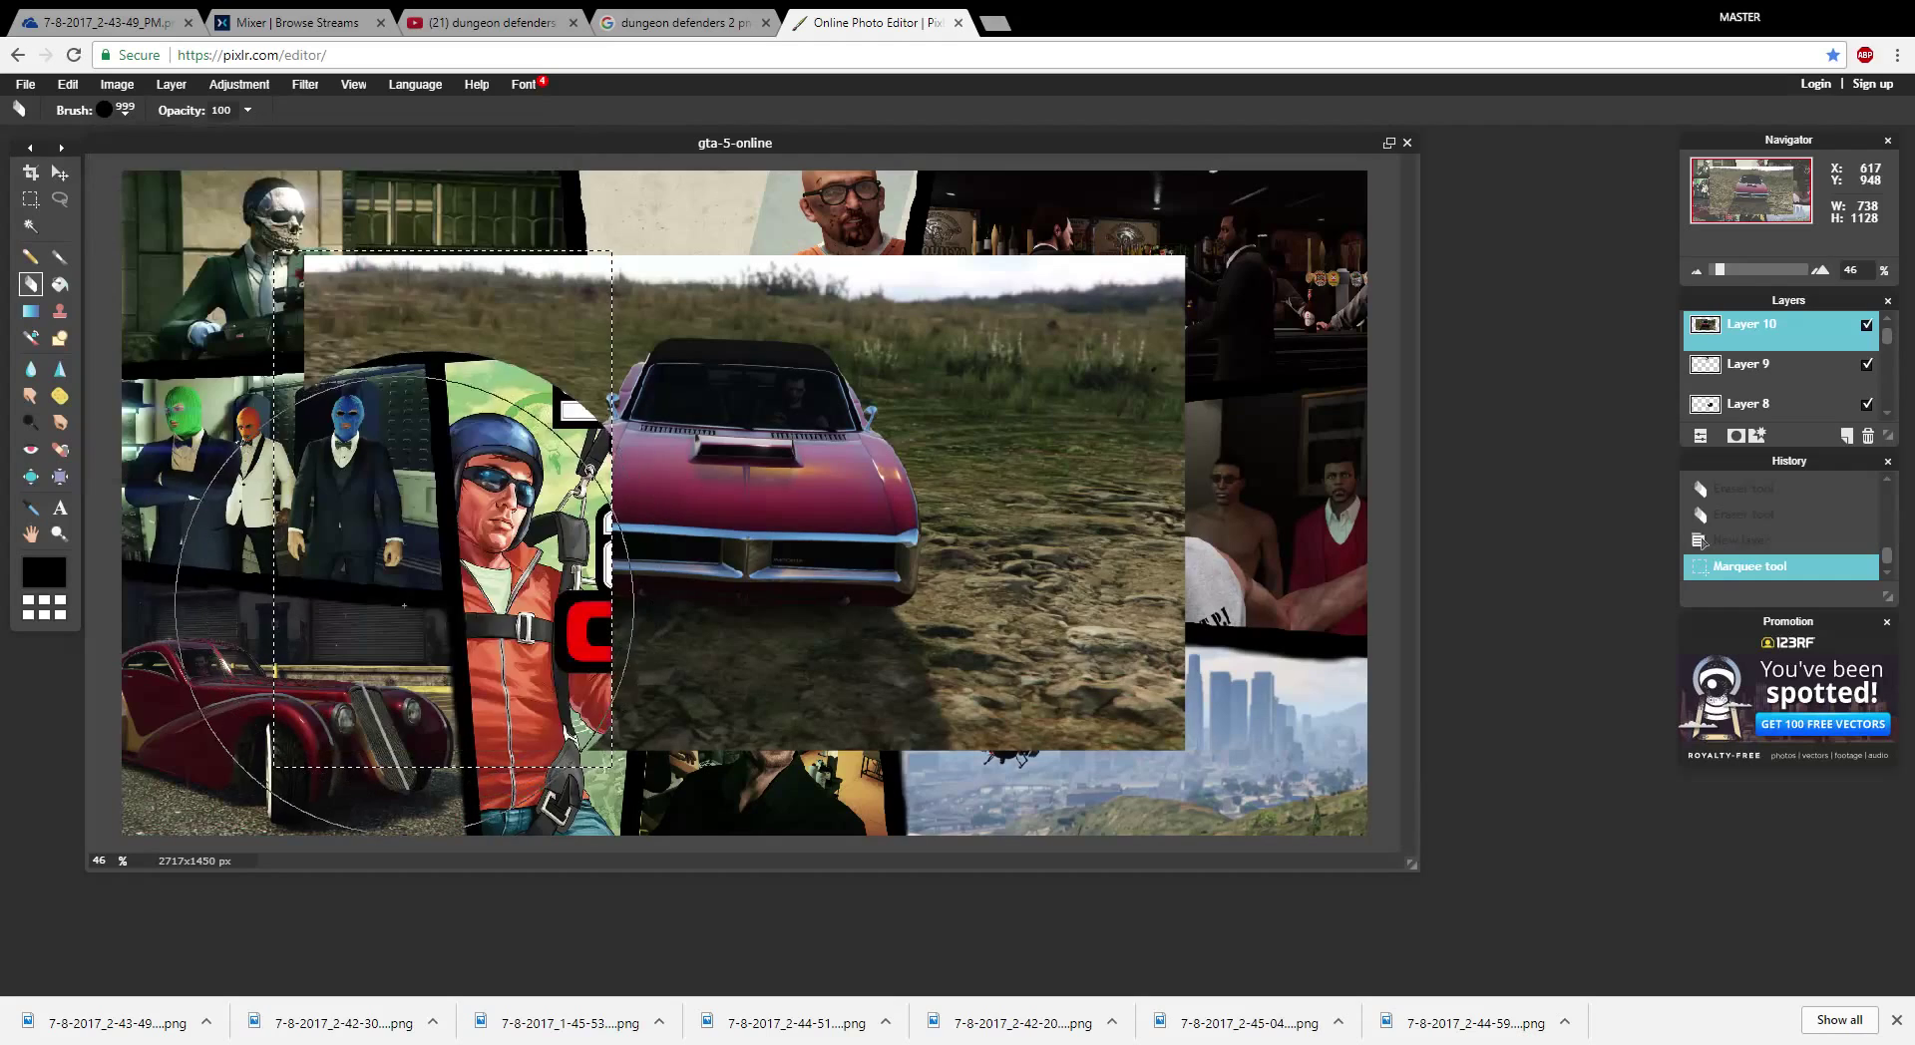
mouse_move(424, 232)
mouse_down()
mouse_move(419, 619)
mouse_move(379, 878)
mouse_move(329, 1008)
mouse_move(139, 154)
mouse_up()
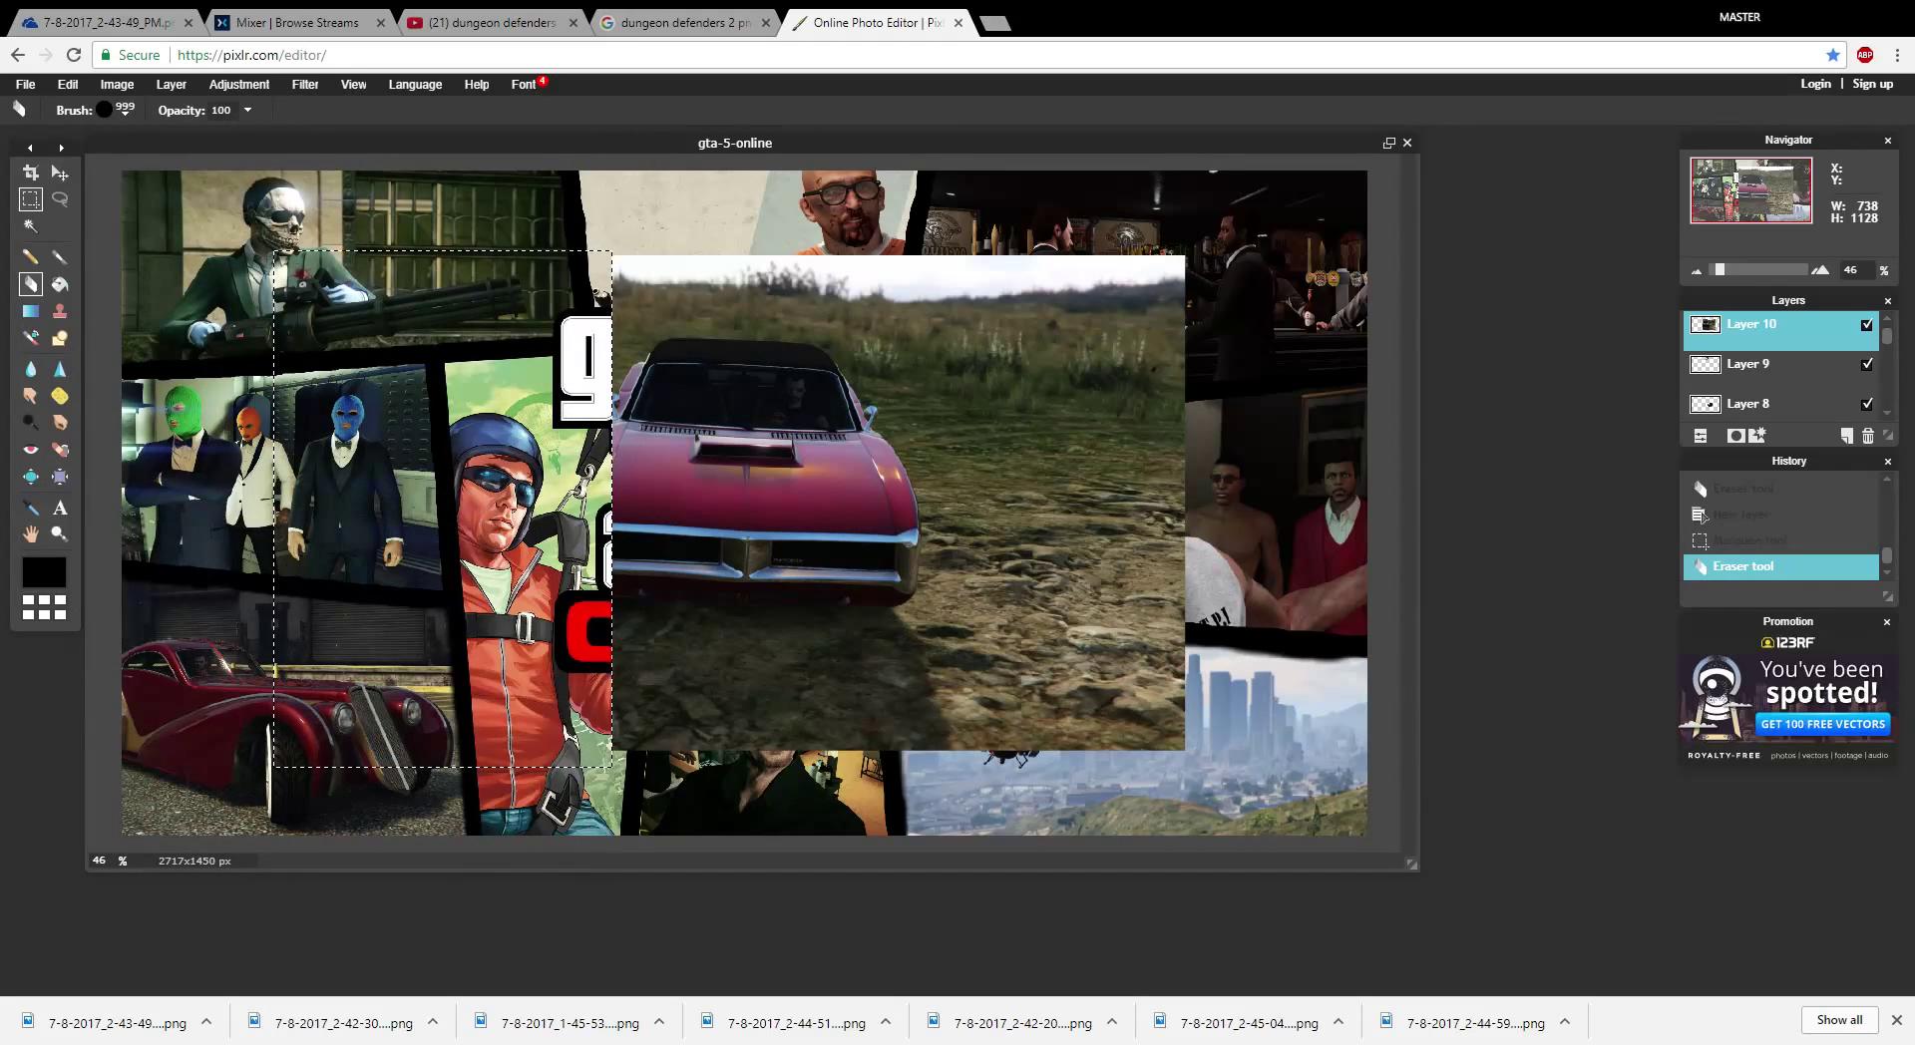
- Marquee-select the grassy area beside the muscle car on Layer 10, about 621 by 1199 px, and erase it
click(30, 199)
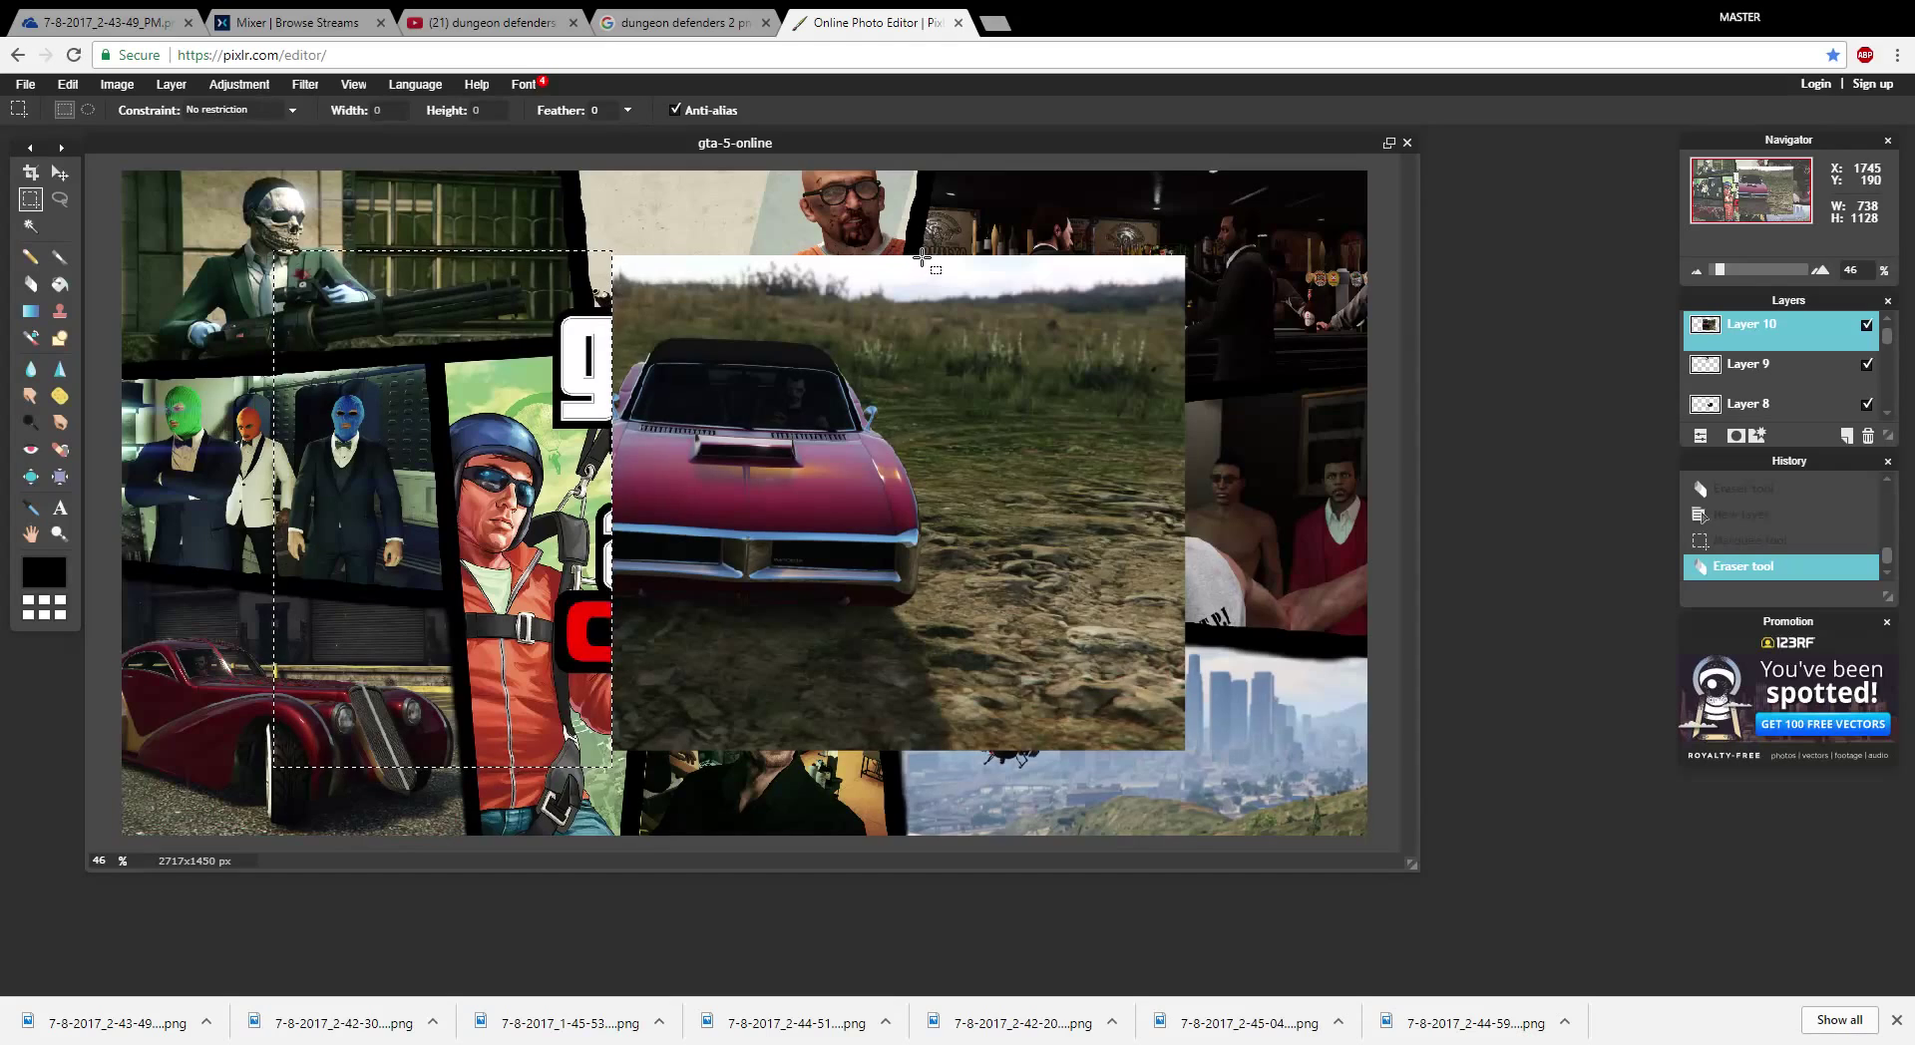
drag(921, 257, 1207, 807)
click(30, 284)
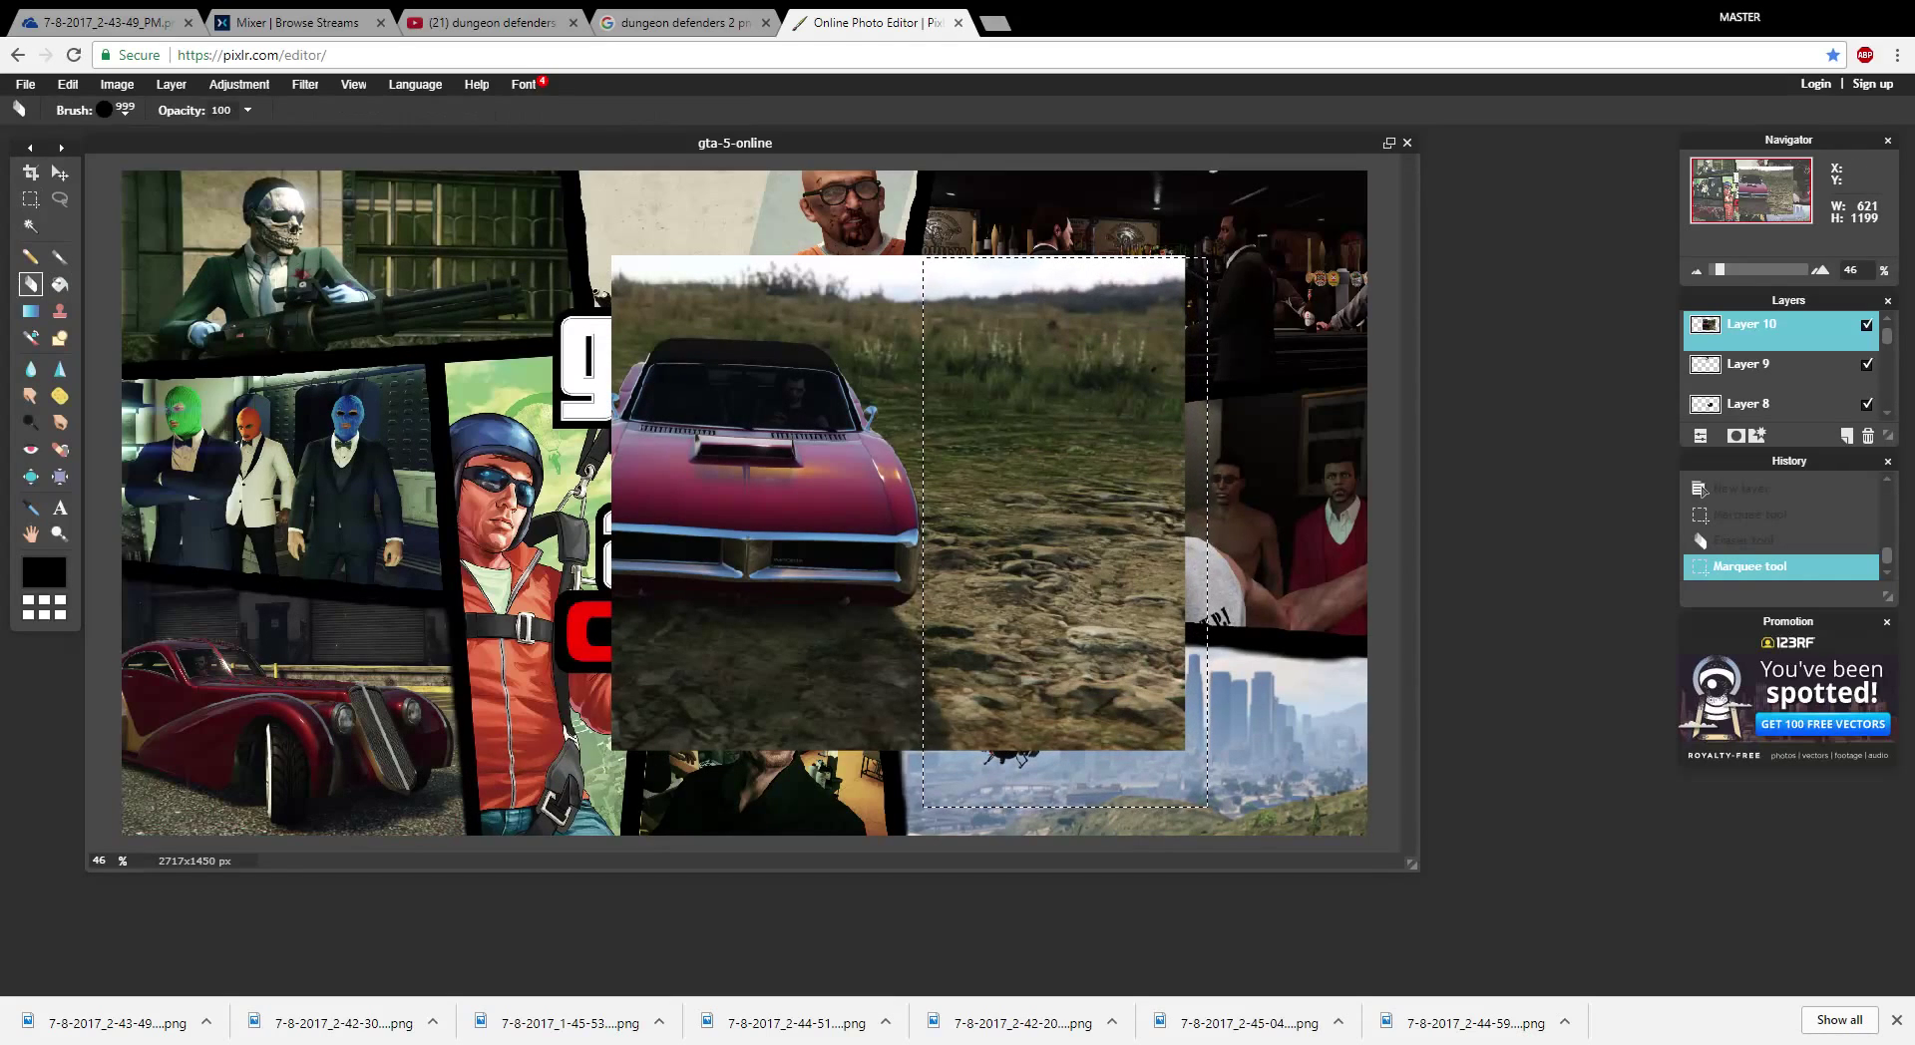
mouse_move(738, 581)
mouse_down()
mouse_move(1025, 798)
mouse_move(1063, 619)
mouse_move(1067, 260)
mouse_move(1057, 280)
mouse_move(1087, 170)
mouse_up()
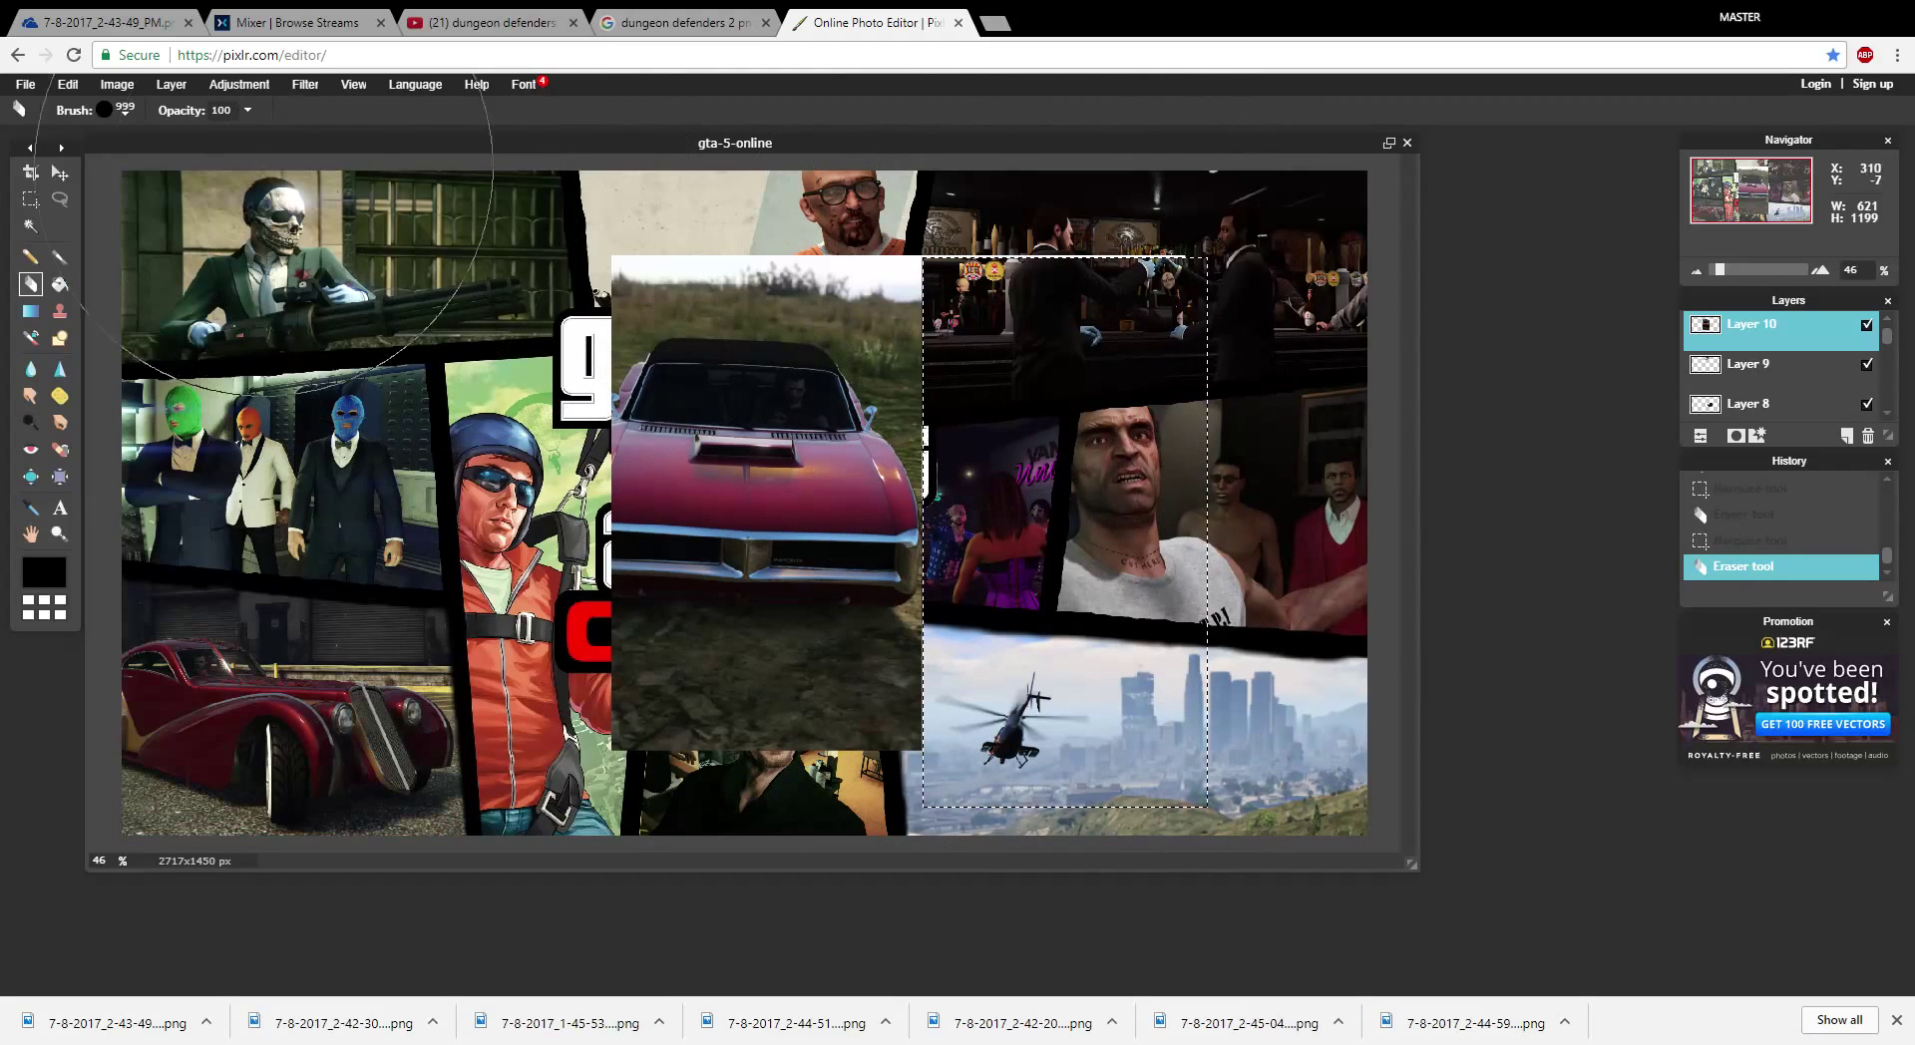
- Marquee-select the thin leftover line above the erased area, about 627 by 312 px, erase it, and clear the selection
click(30, 199)
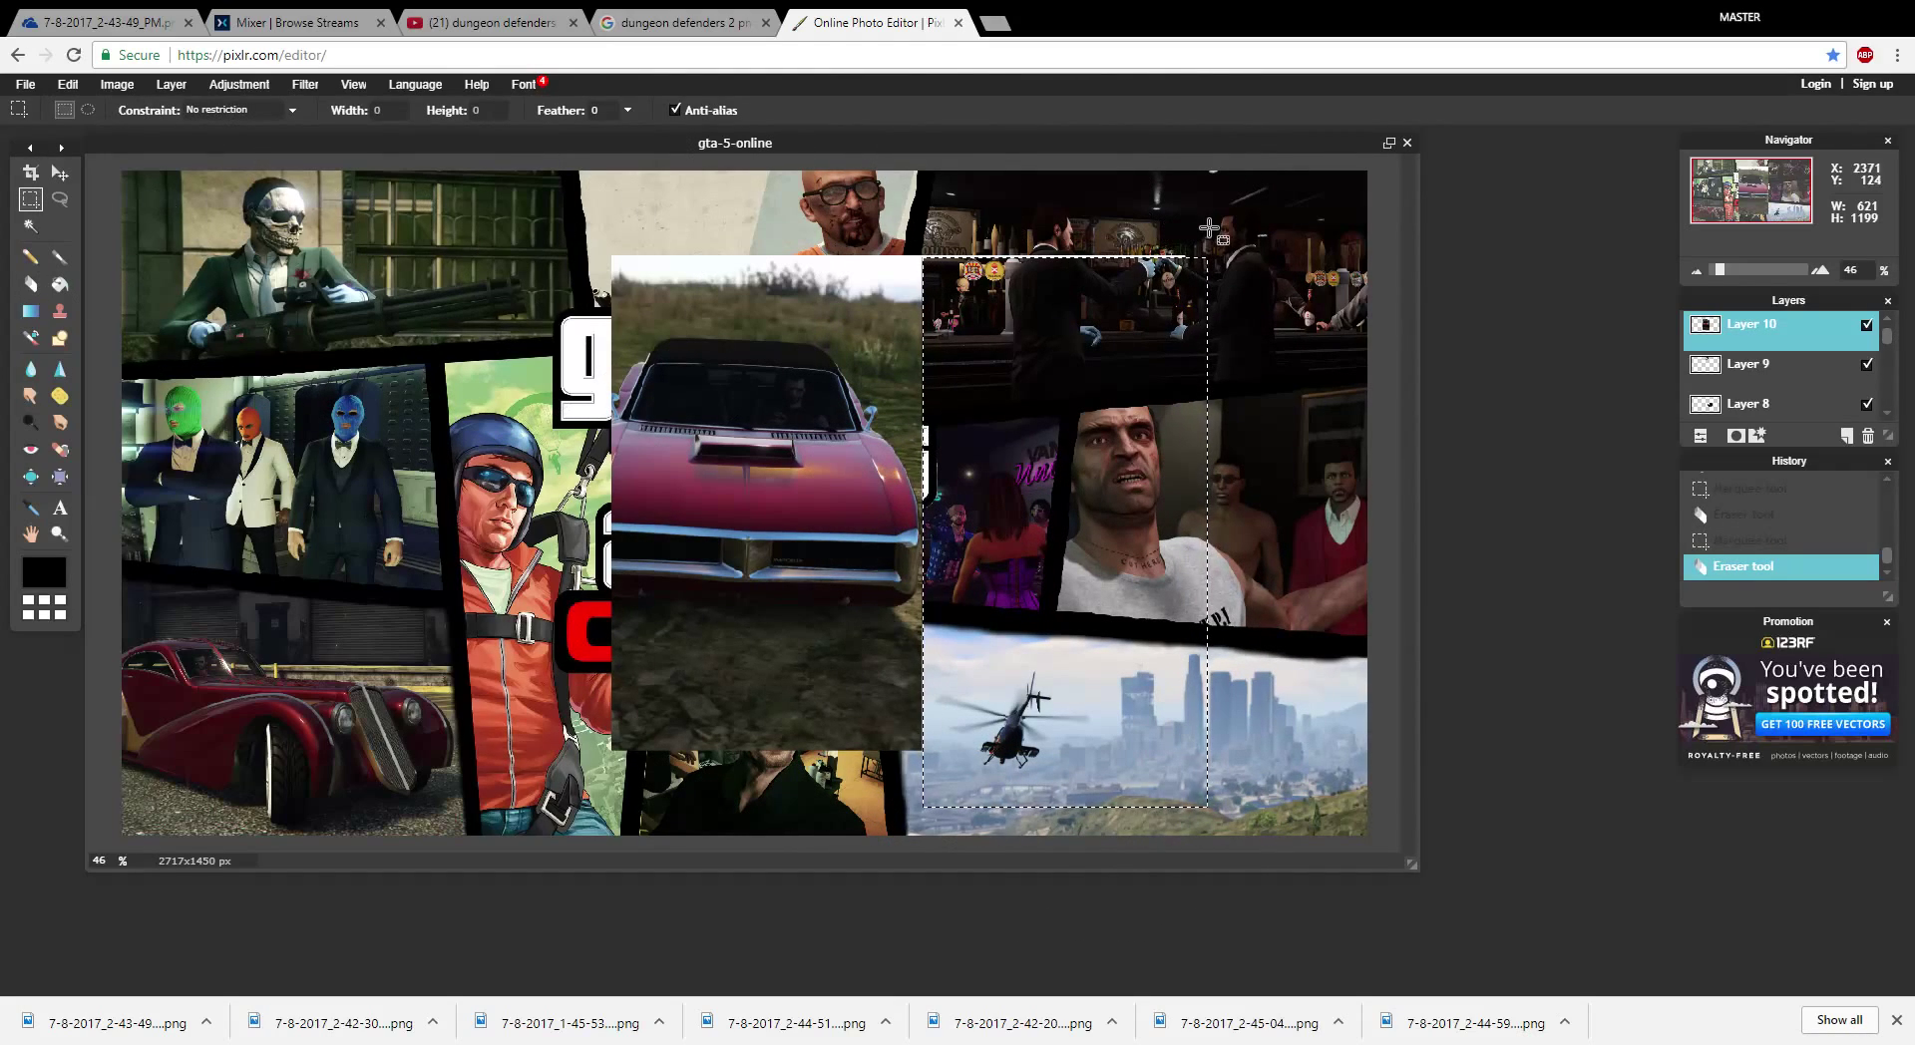
mouse_move(1210, 228)
mouse_down()
mouse_move(1135, 308)
mouse_move(960, 399)
mouse_move(928, 399)
mouse_move(923, 370)
mouse_up()
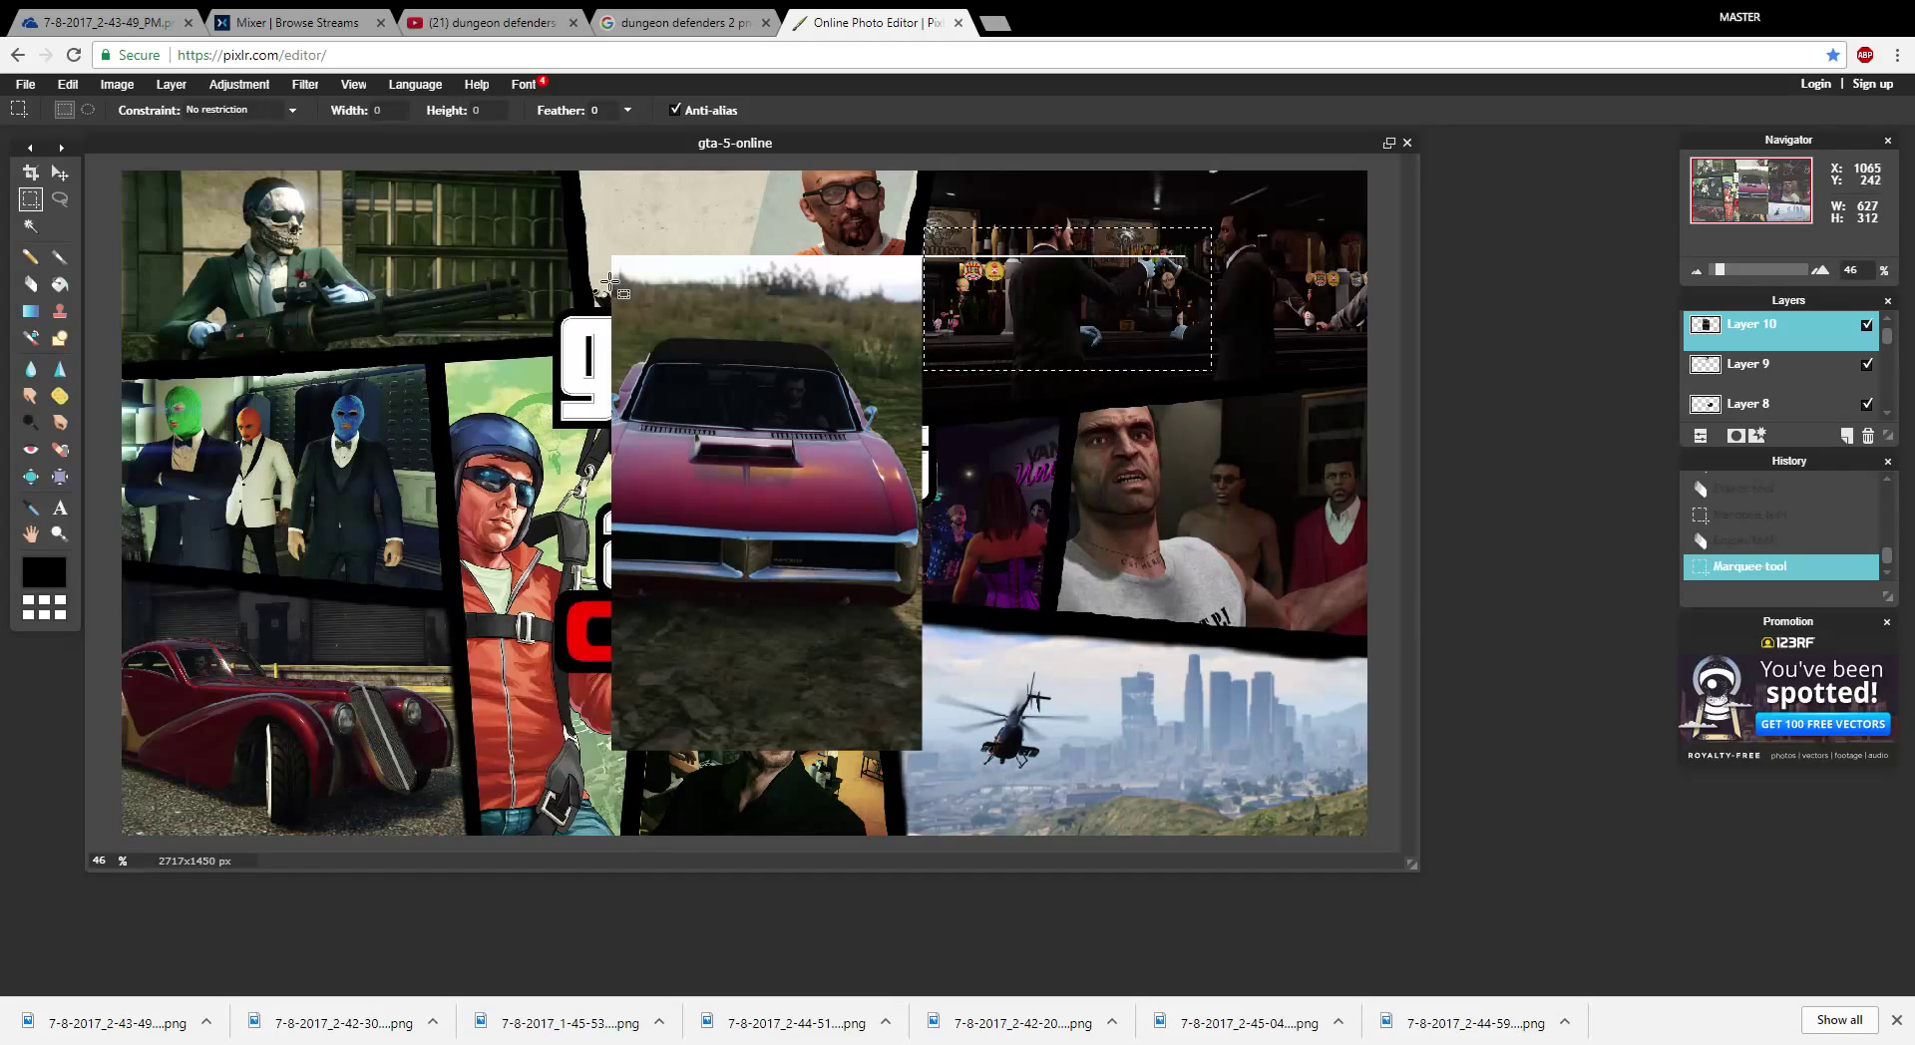
click(31, 285)
mouse_move(1067, 299)
mouse_down()
mouse_move(983, 150)
mouse_move(1112, 229)
mouse_move(1097, 299)
mouse_move(1067, 299)
mouse_up()
key(m)
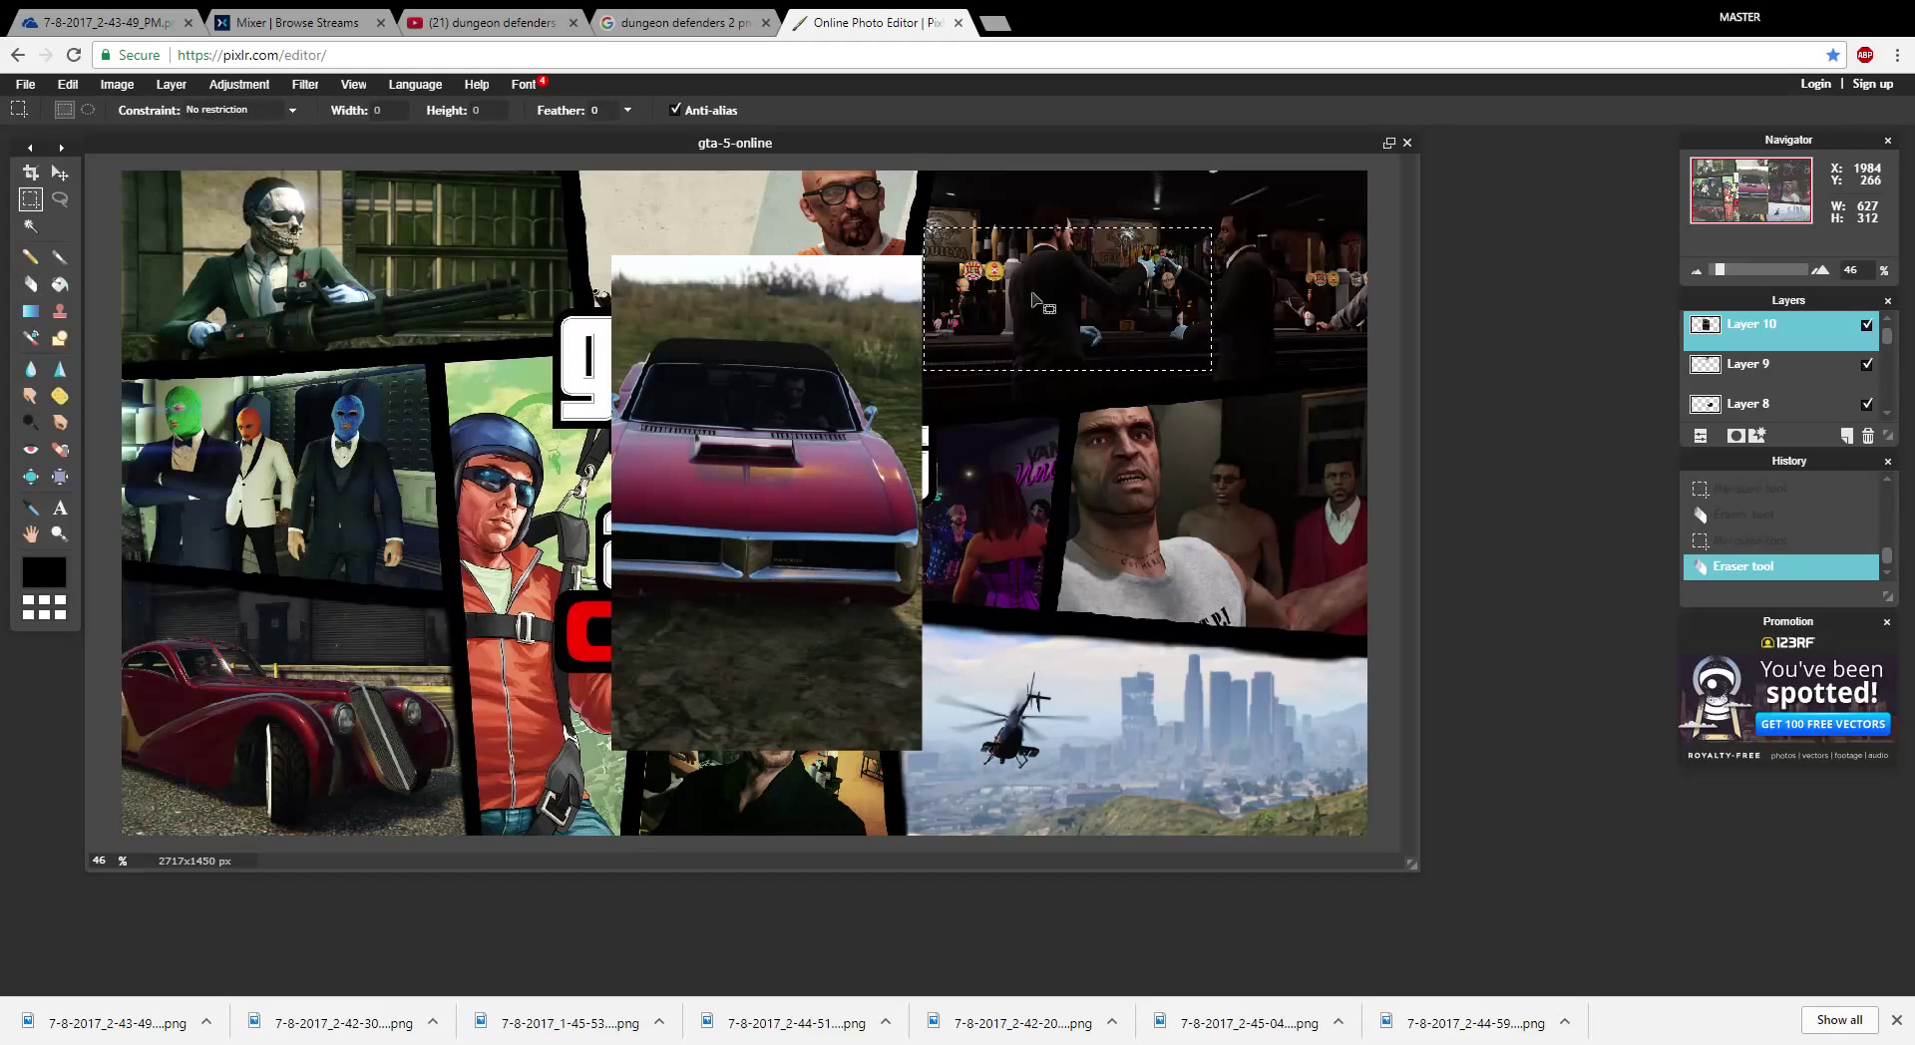
click(962, 380)
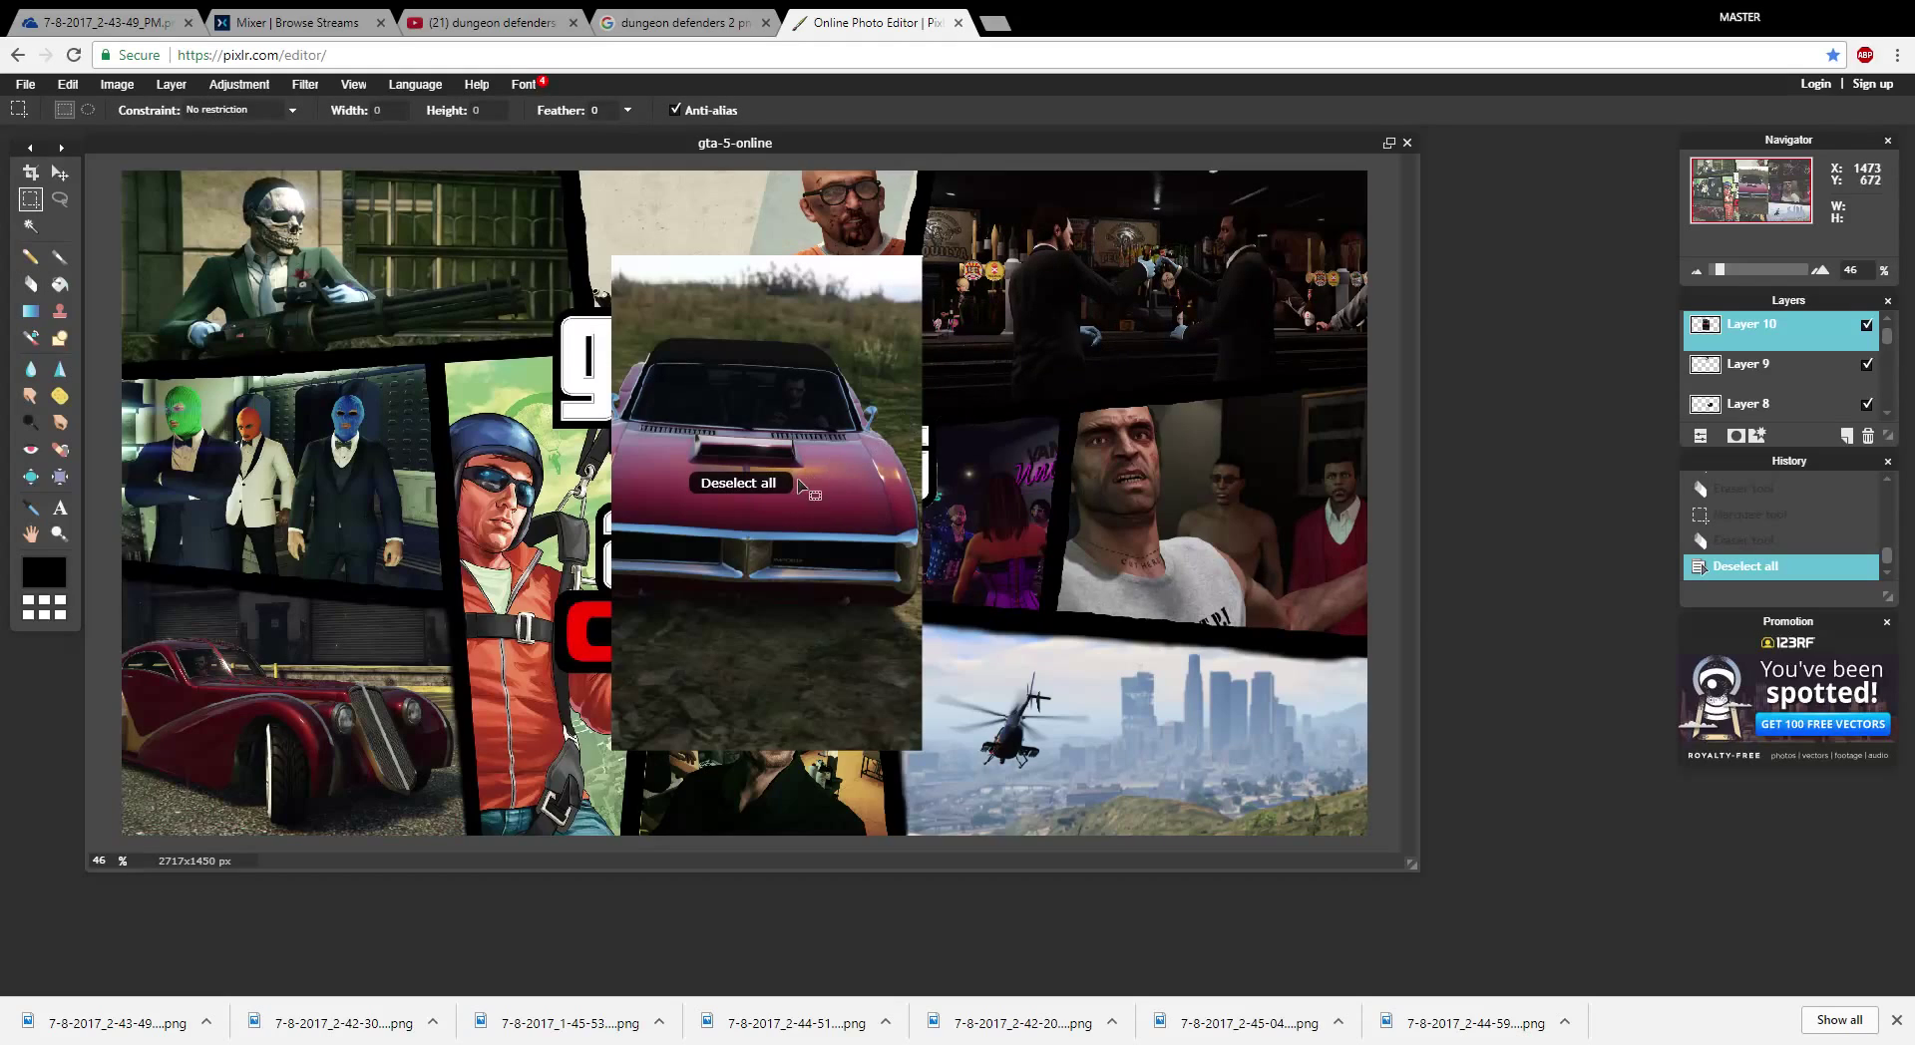
- Move the trimmed car image over the parachutist panel, compare it with the artwork by toggling Layer 10's visibility, and leave the layer hidden
click(60, 173)
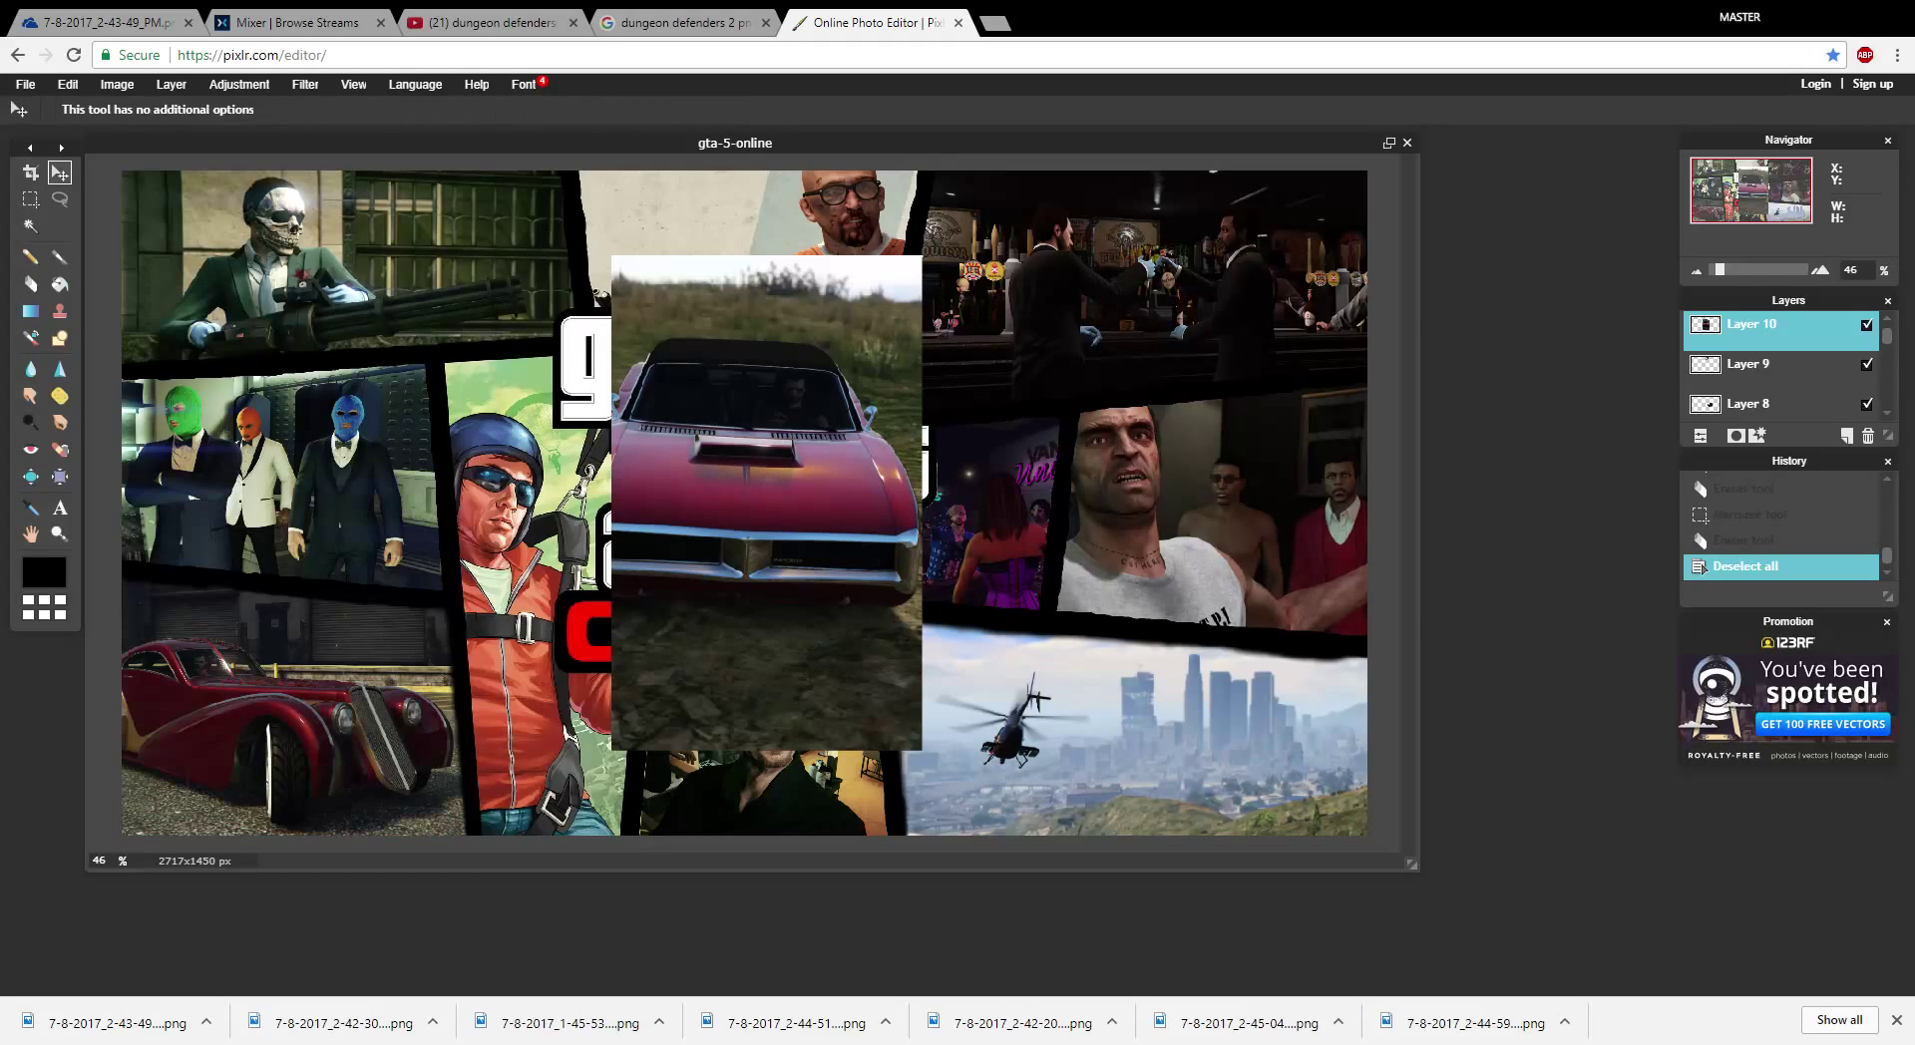
drag(740, 387, 544, 474)
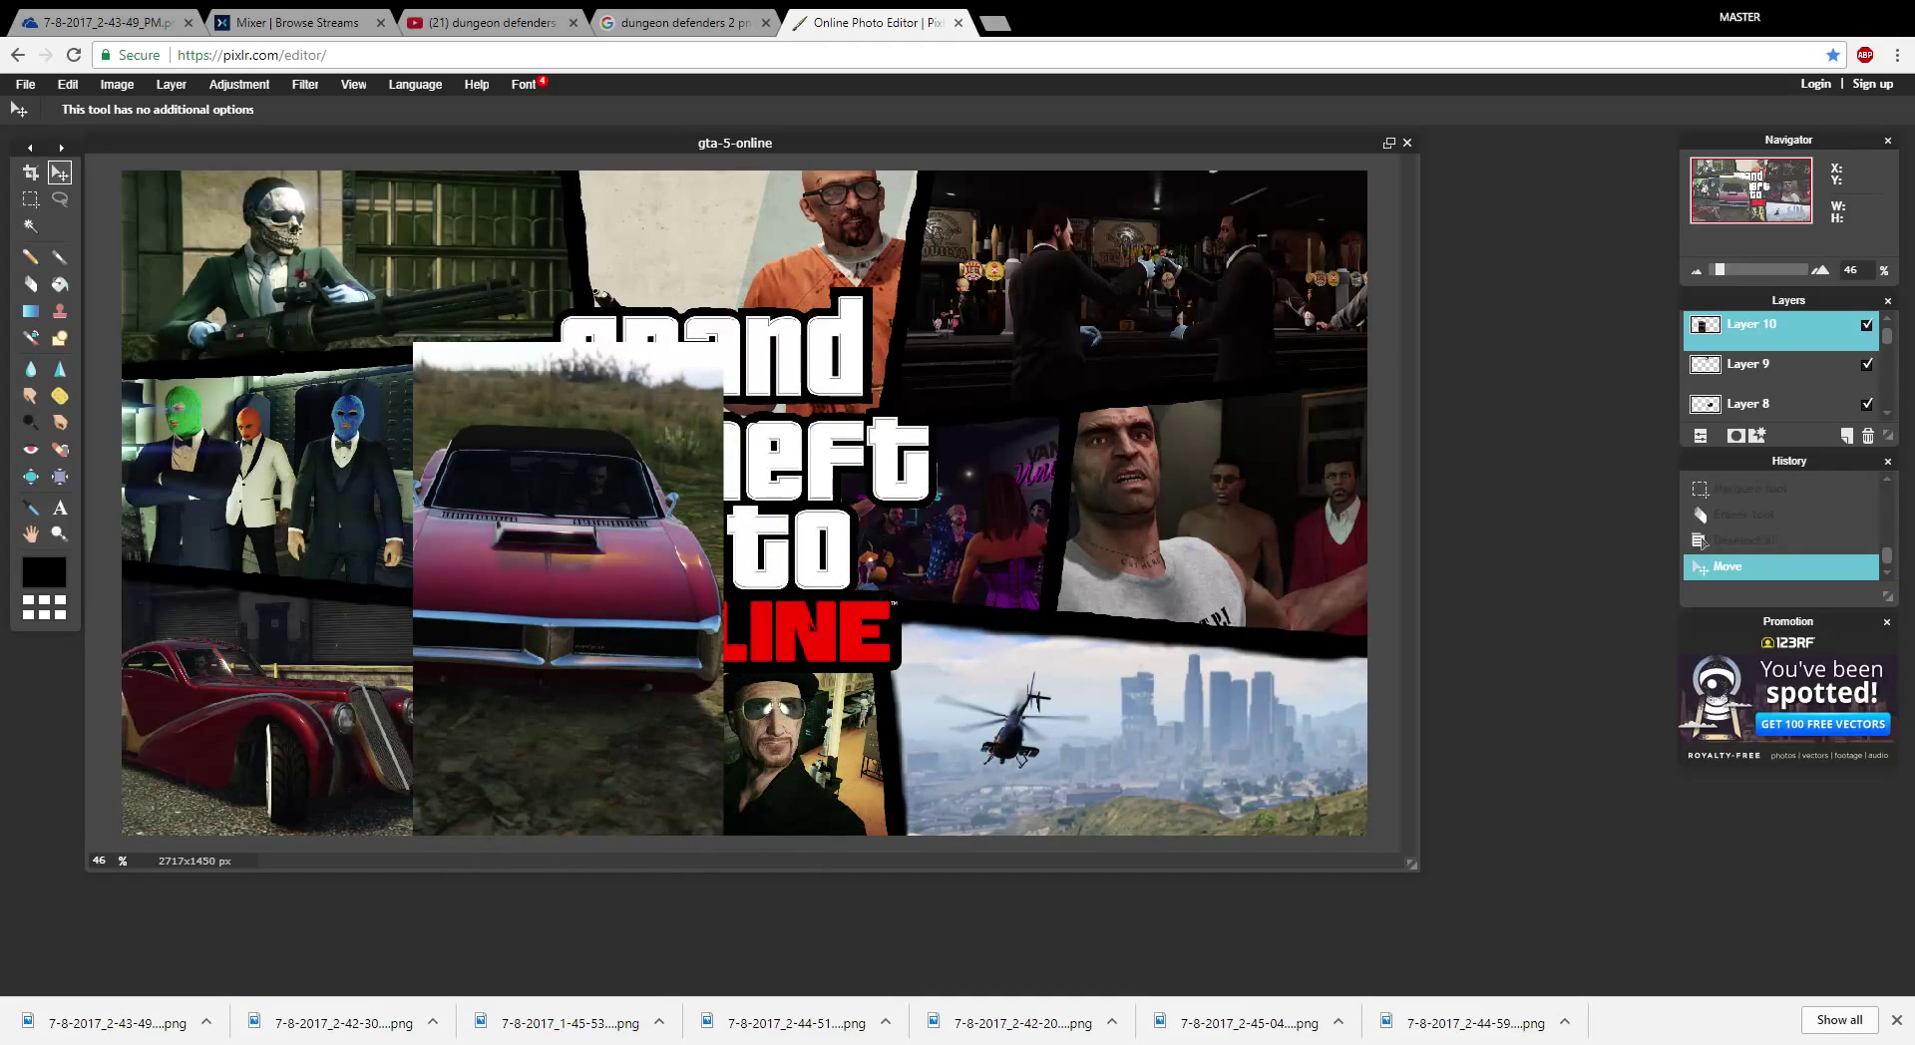
click(1866, 324)
click(1866, 324)
click(1866, 324)
click(1866, 324)
click(1866, 324)
click(1866, 325)
click(1866, 324)
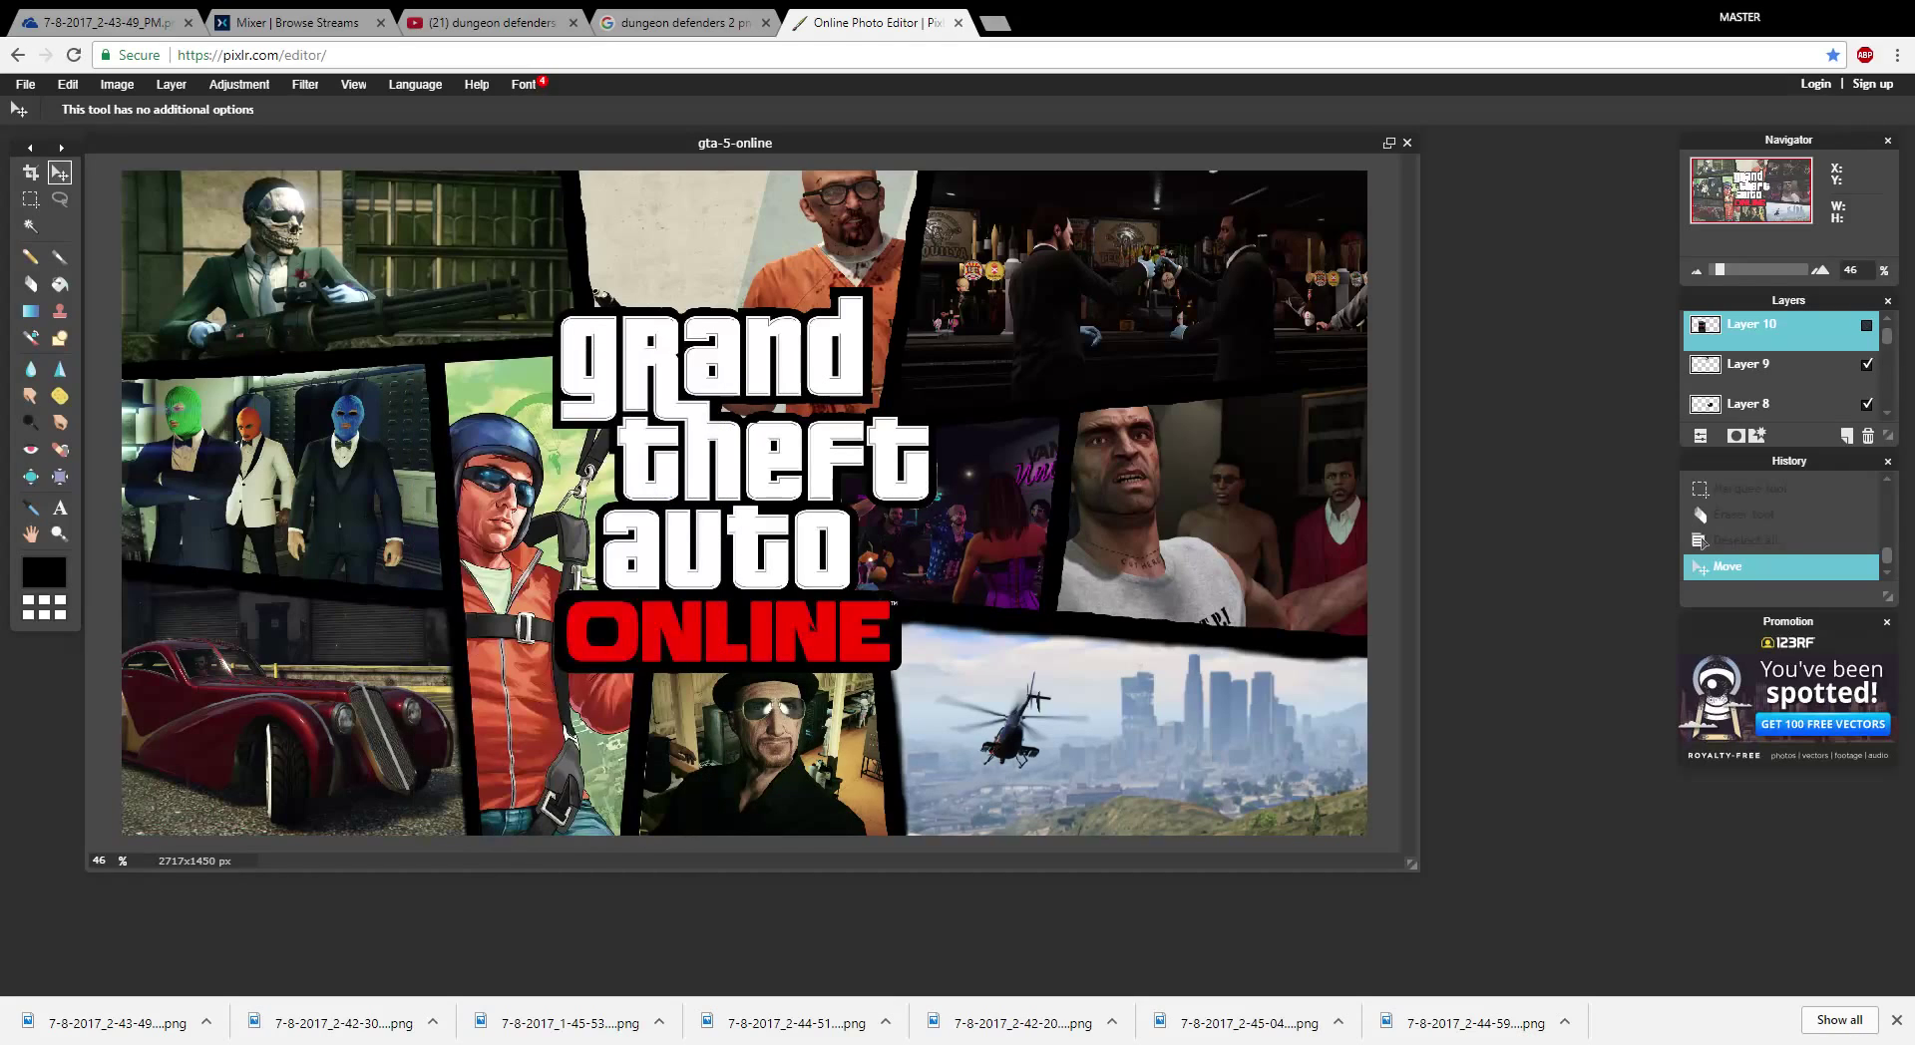
click(1866, 324)
click(1866, 324)
- Set the Eraser to the 50 px hard round brush and erase hidden Layer 10 along the parachutist panel's upper border
click(30, 284)
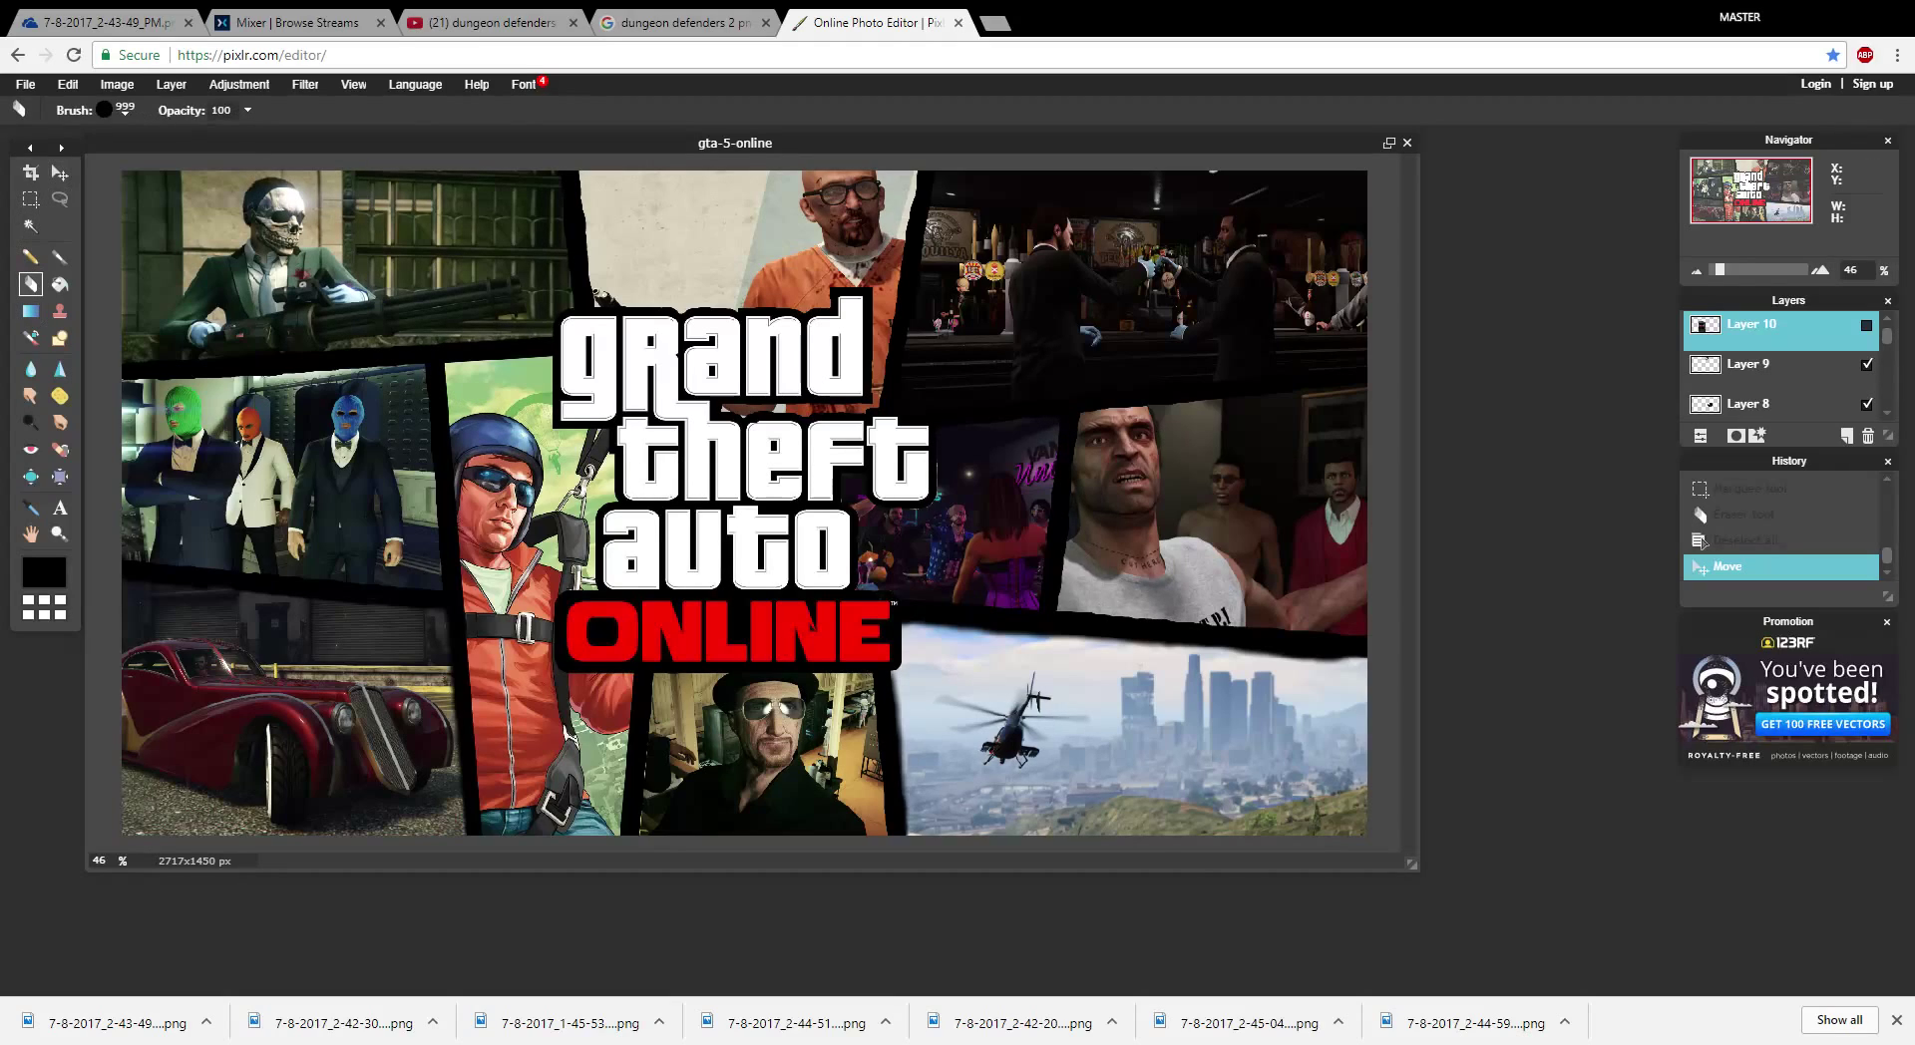
click(110, 110)
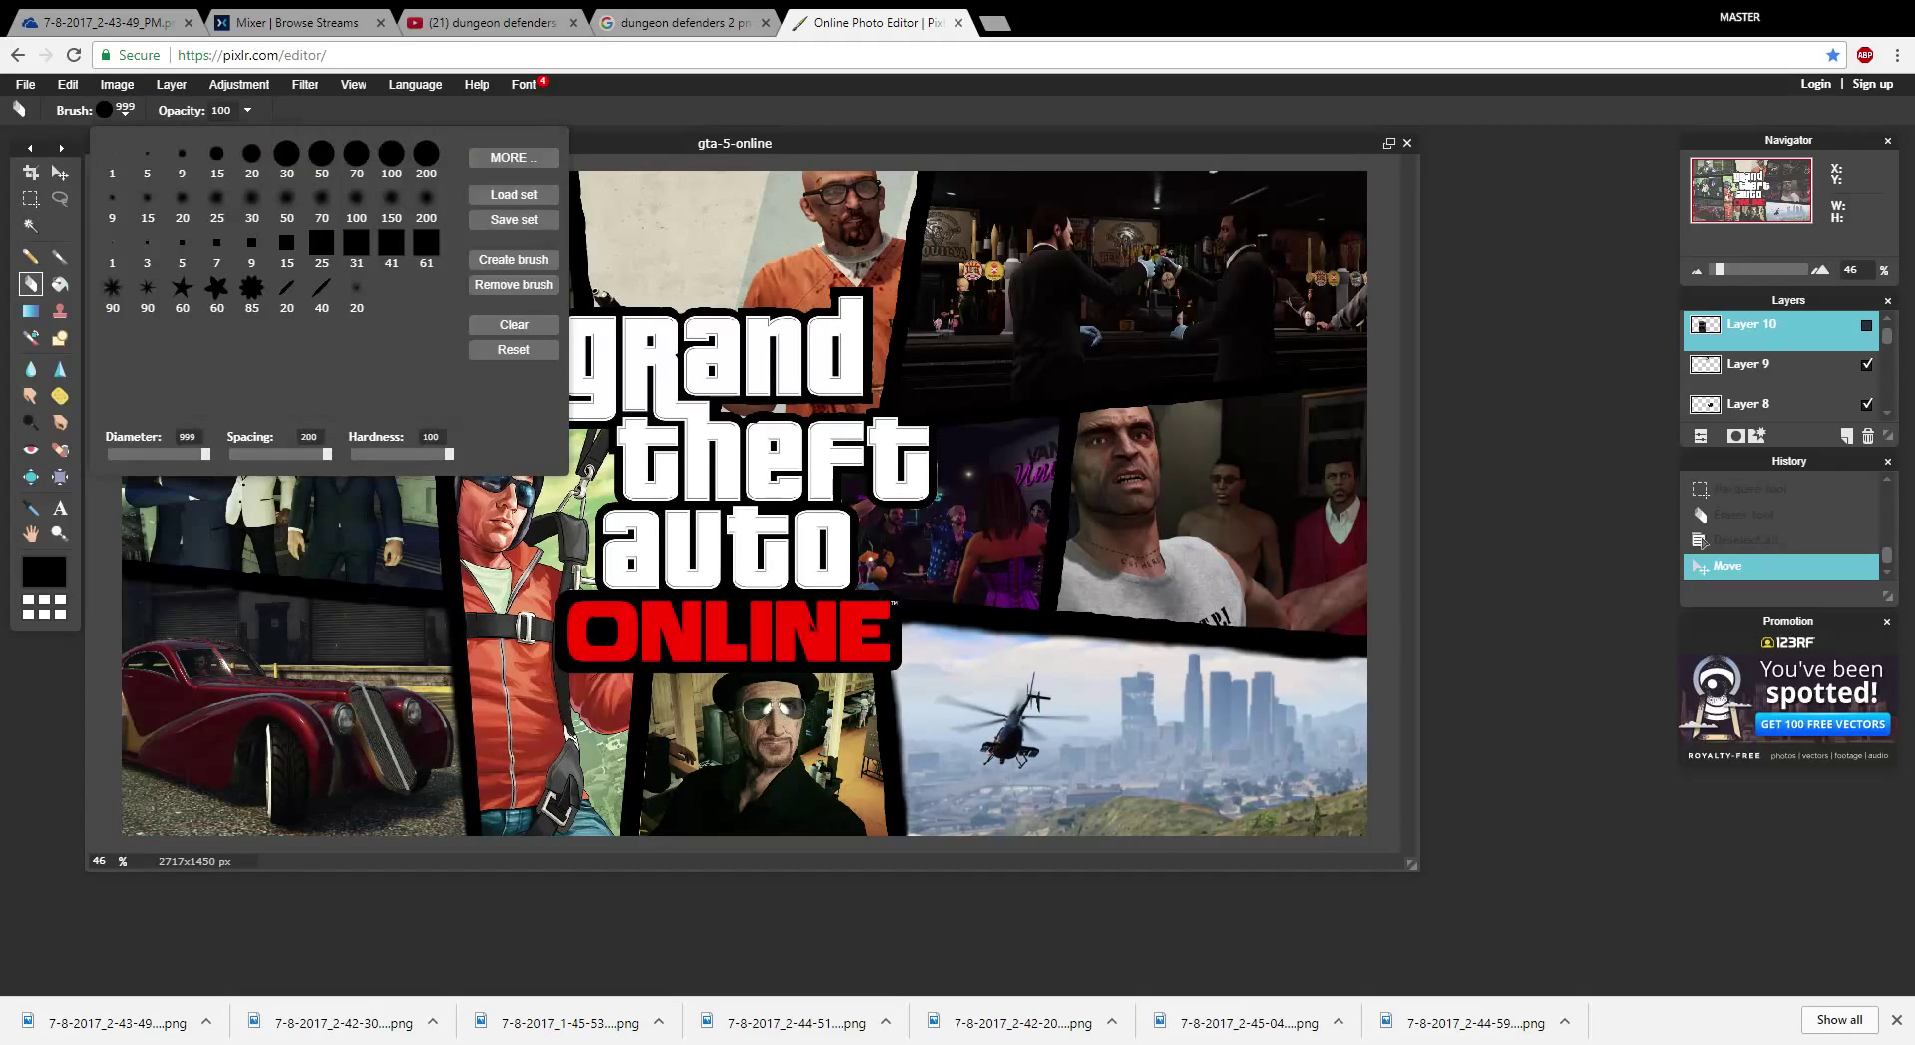
click(321, 155)
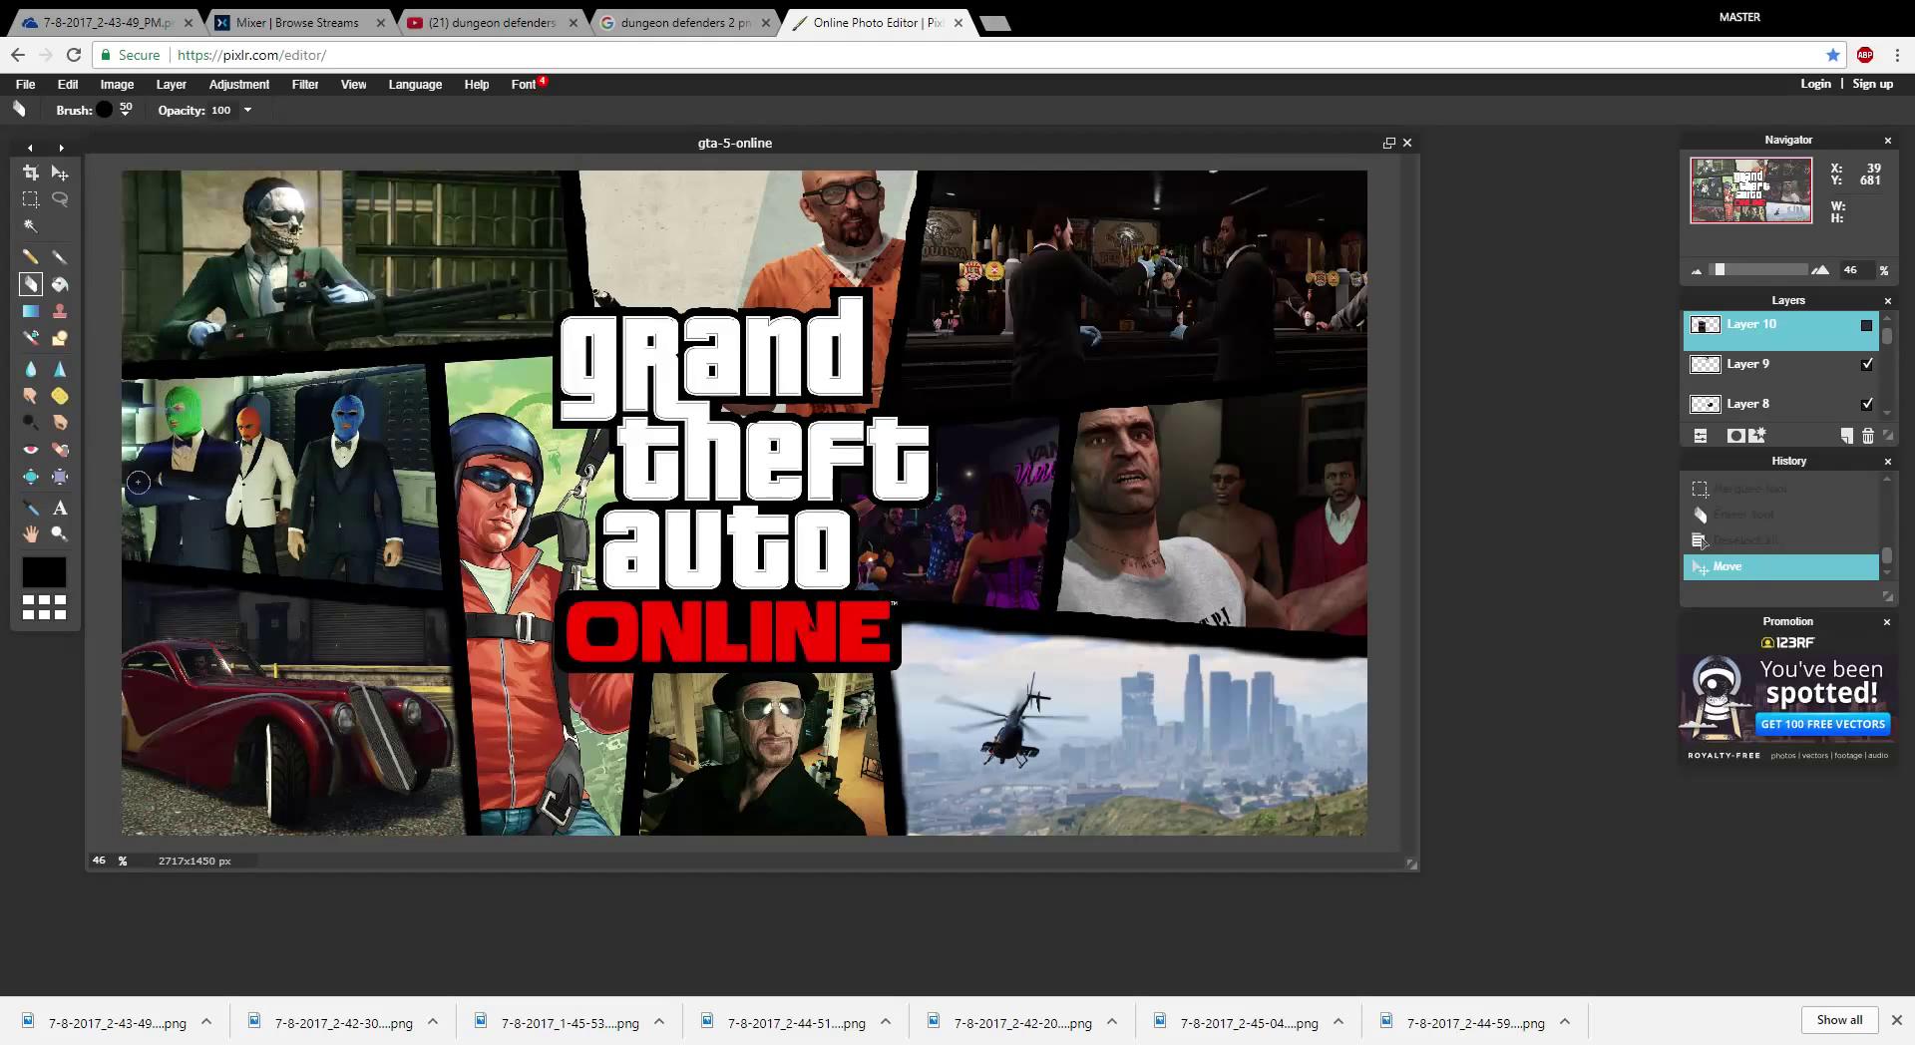
scroll(436, 489, down, 1)
scroll(440, 483, up, 3)
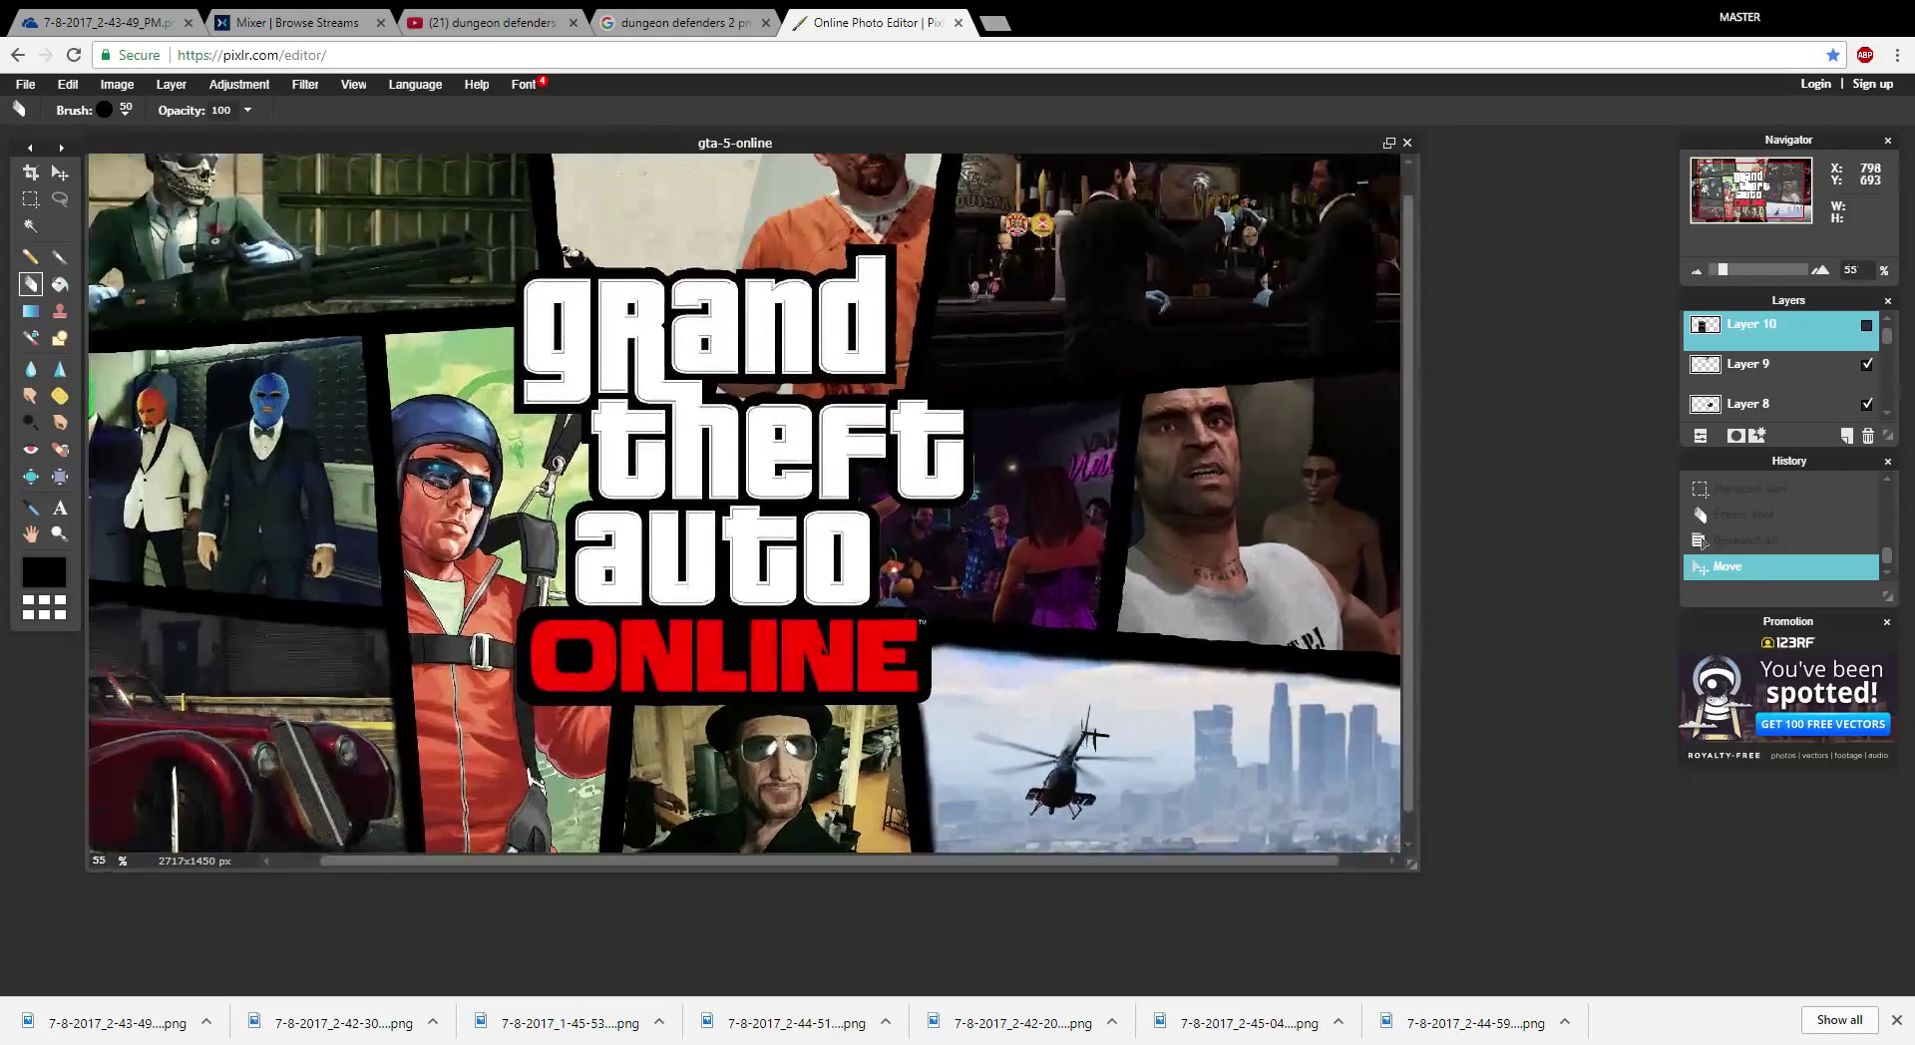
scroll(440, 484, up, 1)
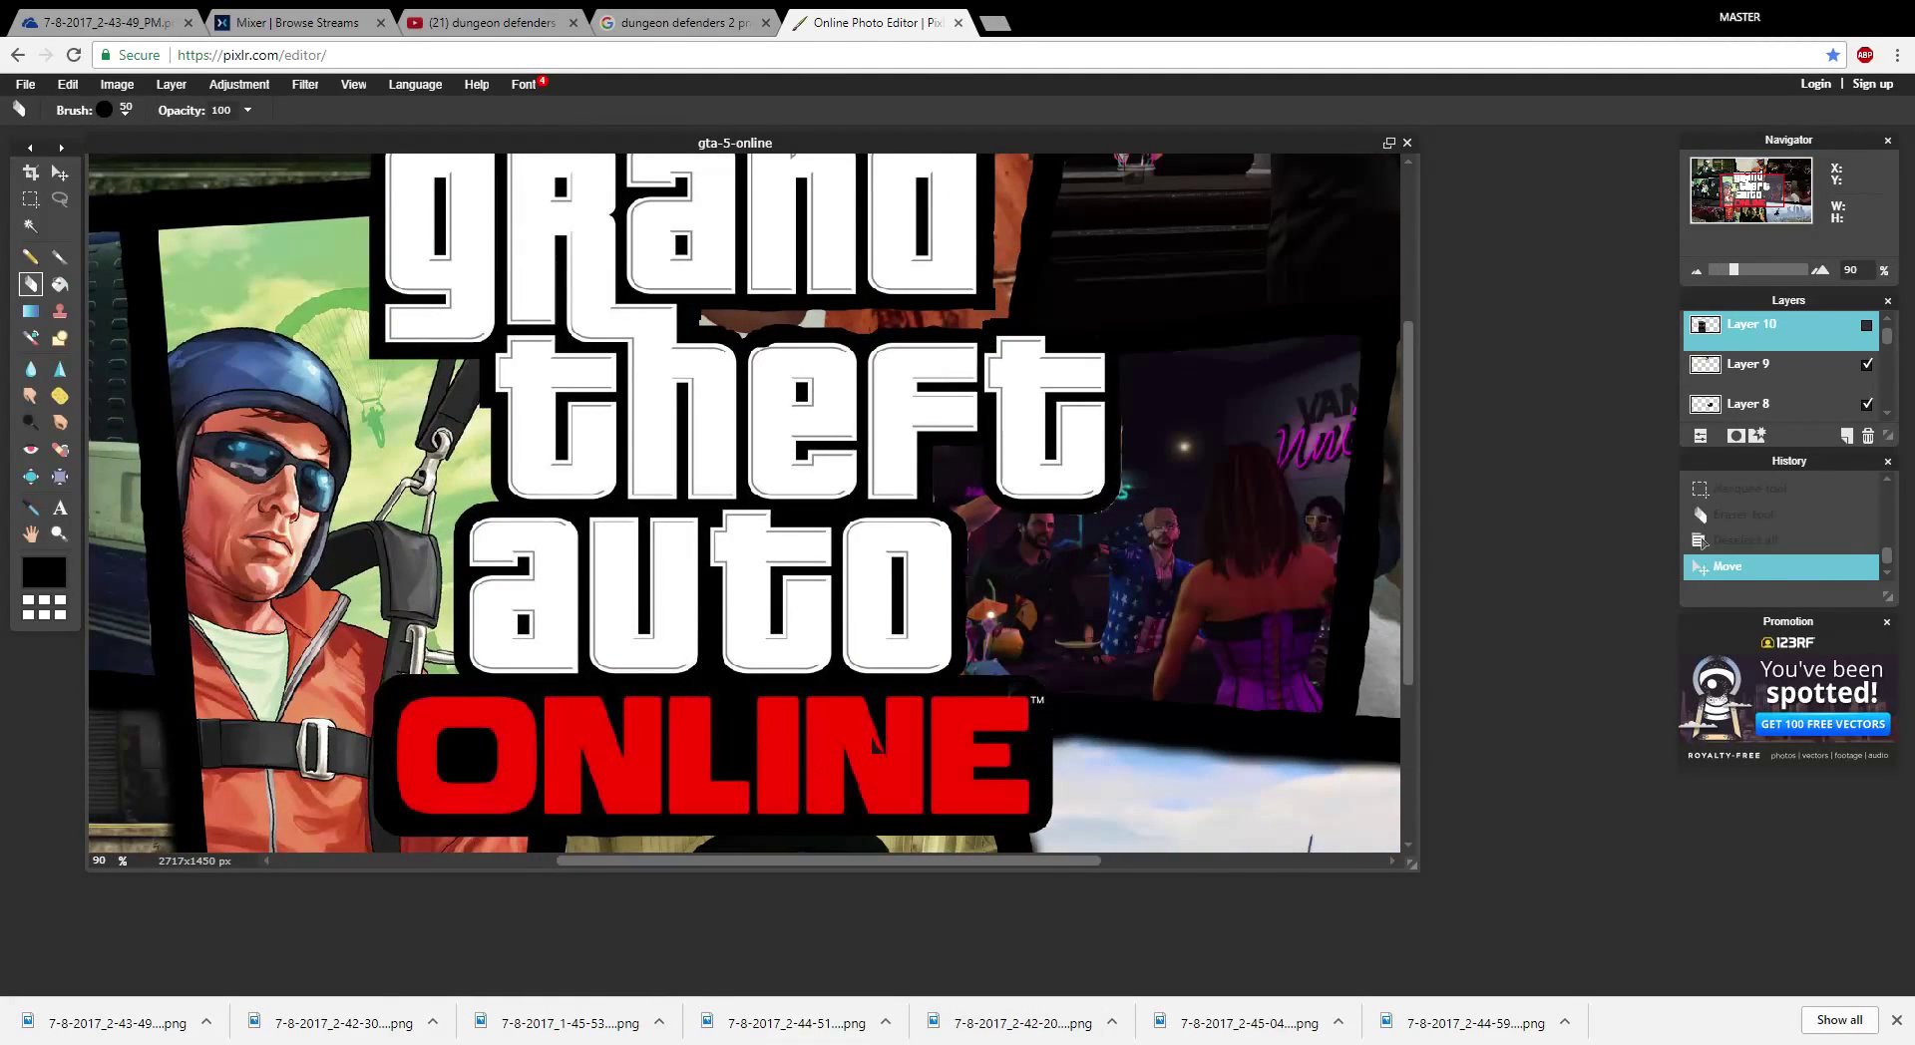
scroll(743, 503, left, 5)
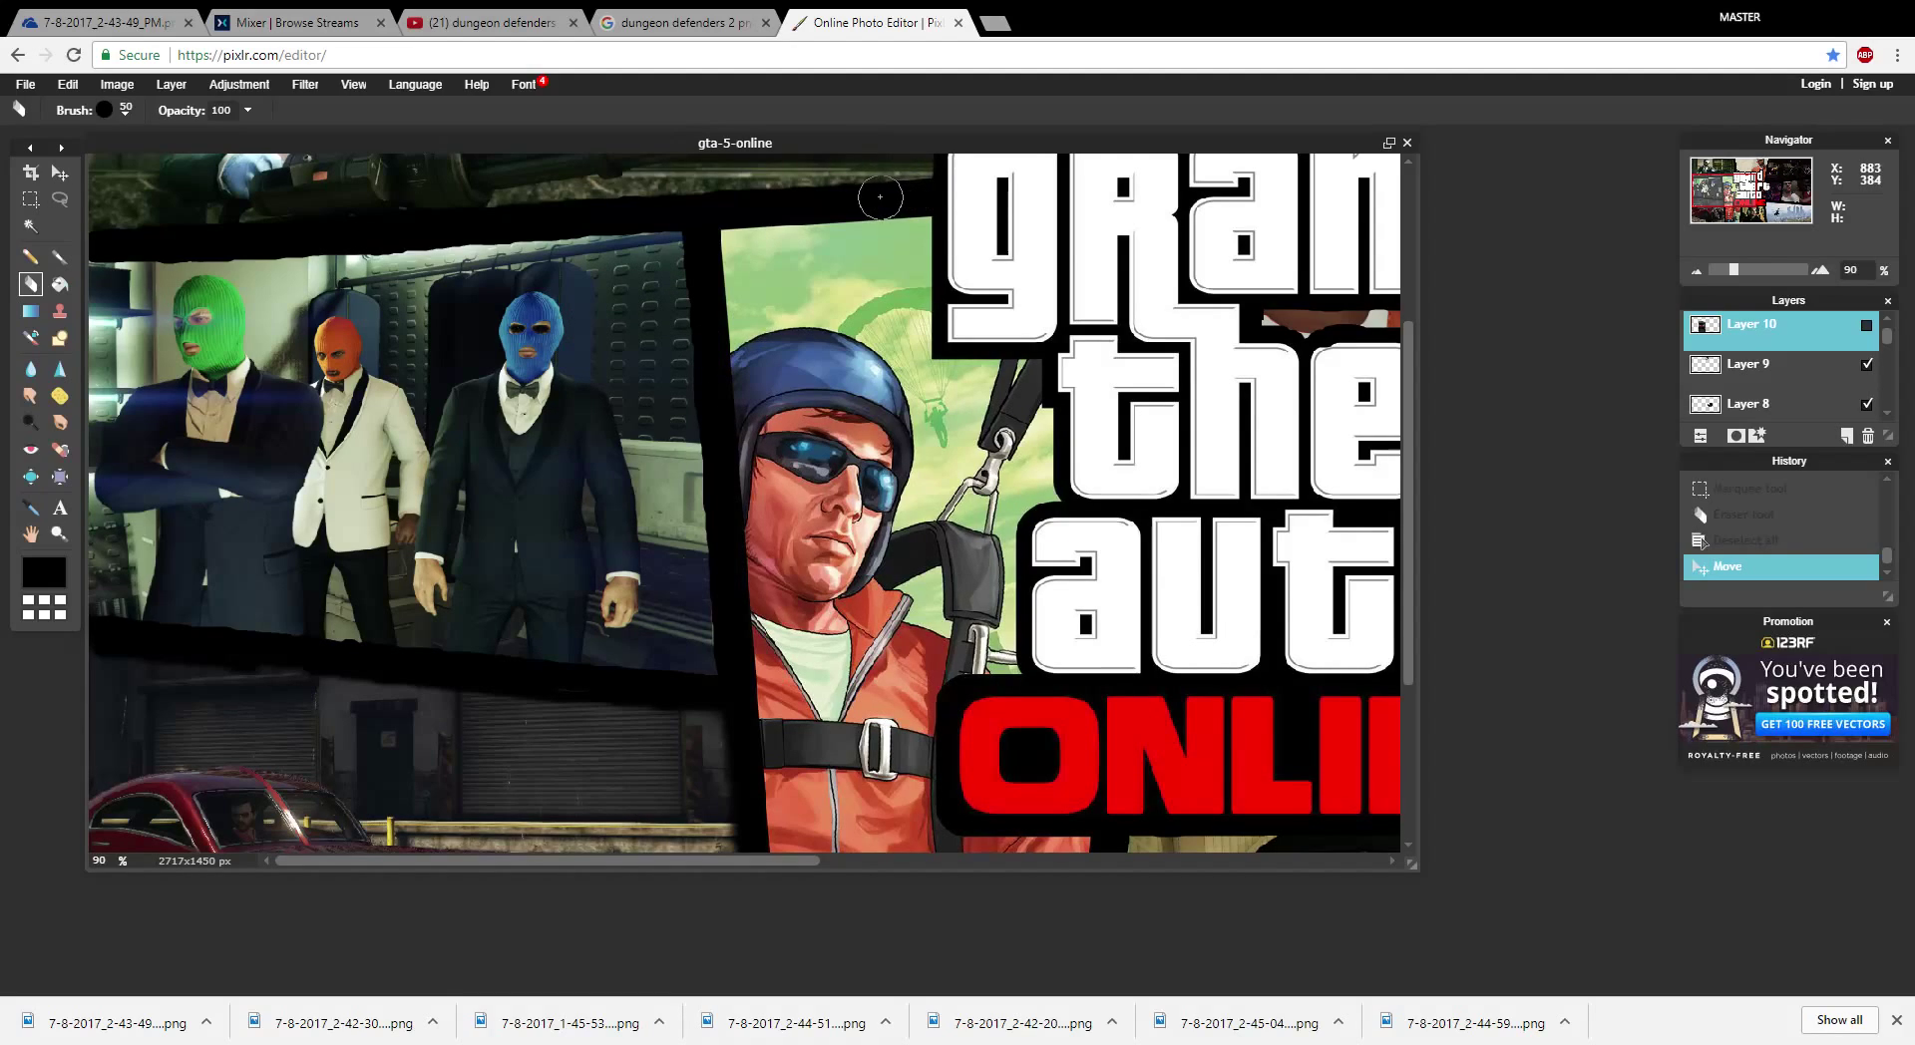
drag(843, 200, 690, 208)
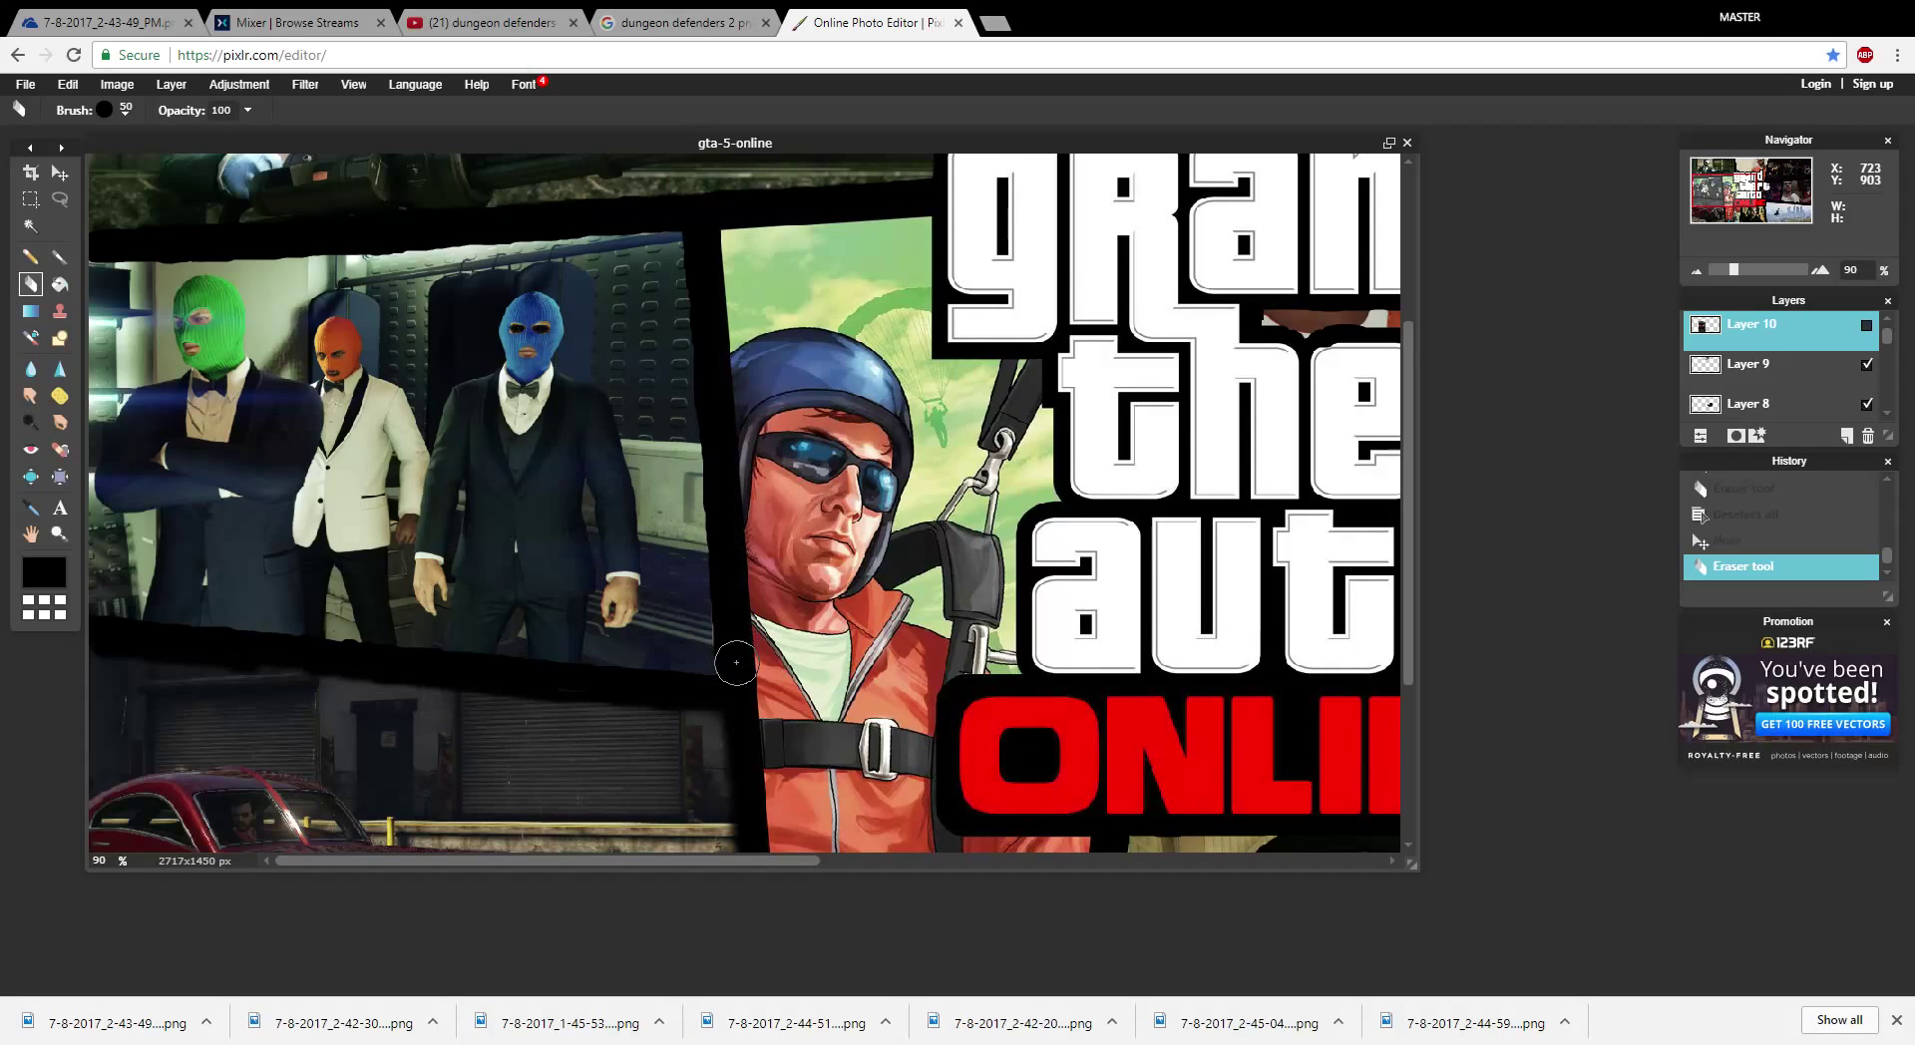
- Try erasing Layer 10 down the parachutist panel's left border, check it against the visible car image, and undo that stroke
mouse_move(743, 721)
mouse_down()
mouse_move(746, 743)
mouse_move(756, 688)
mouse_up()
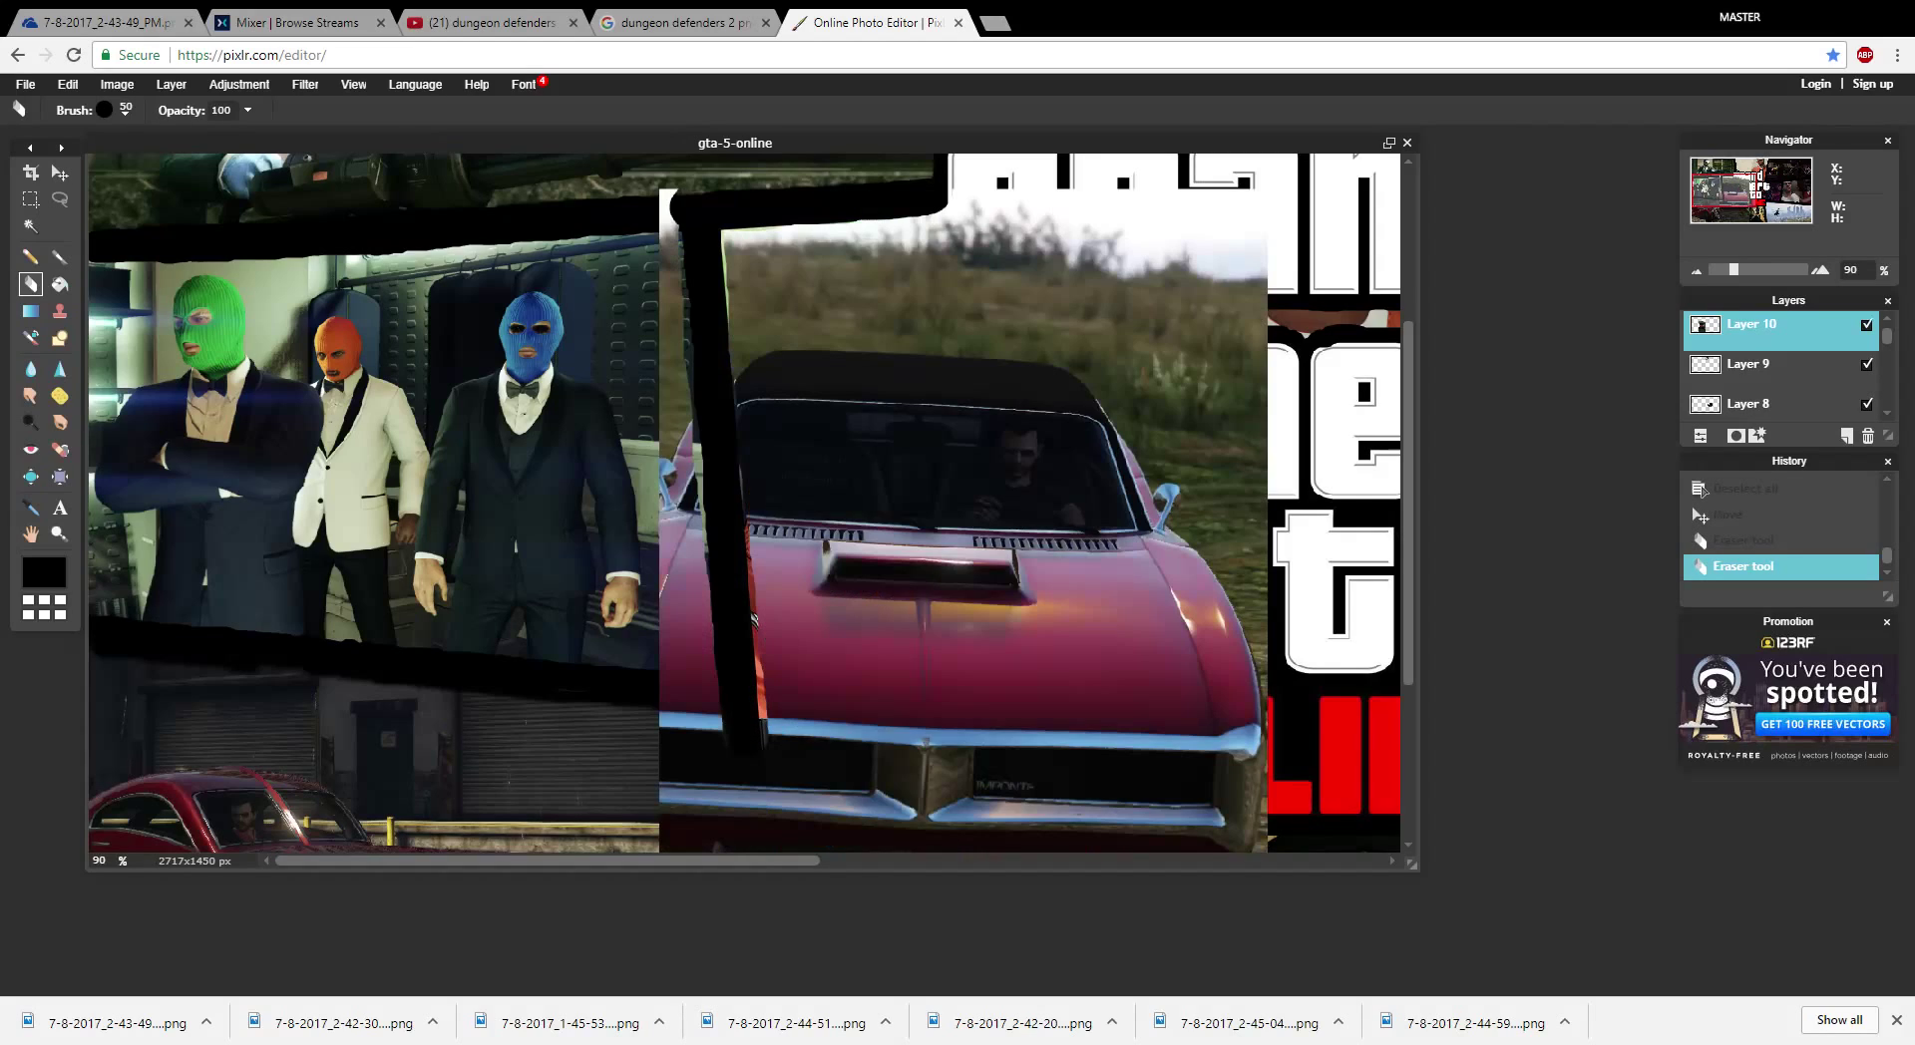
click(1866, 325)
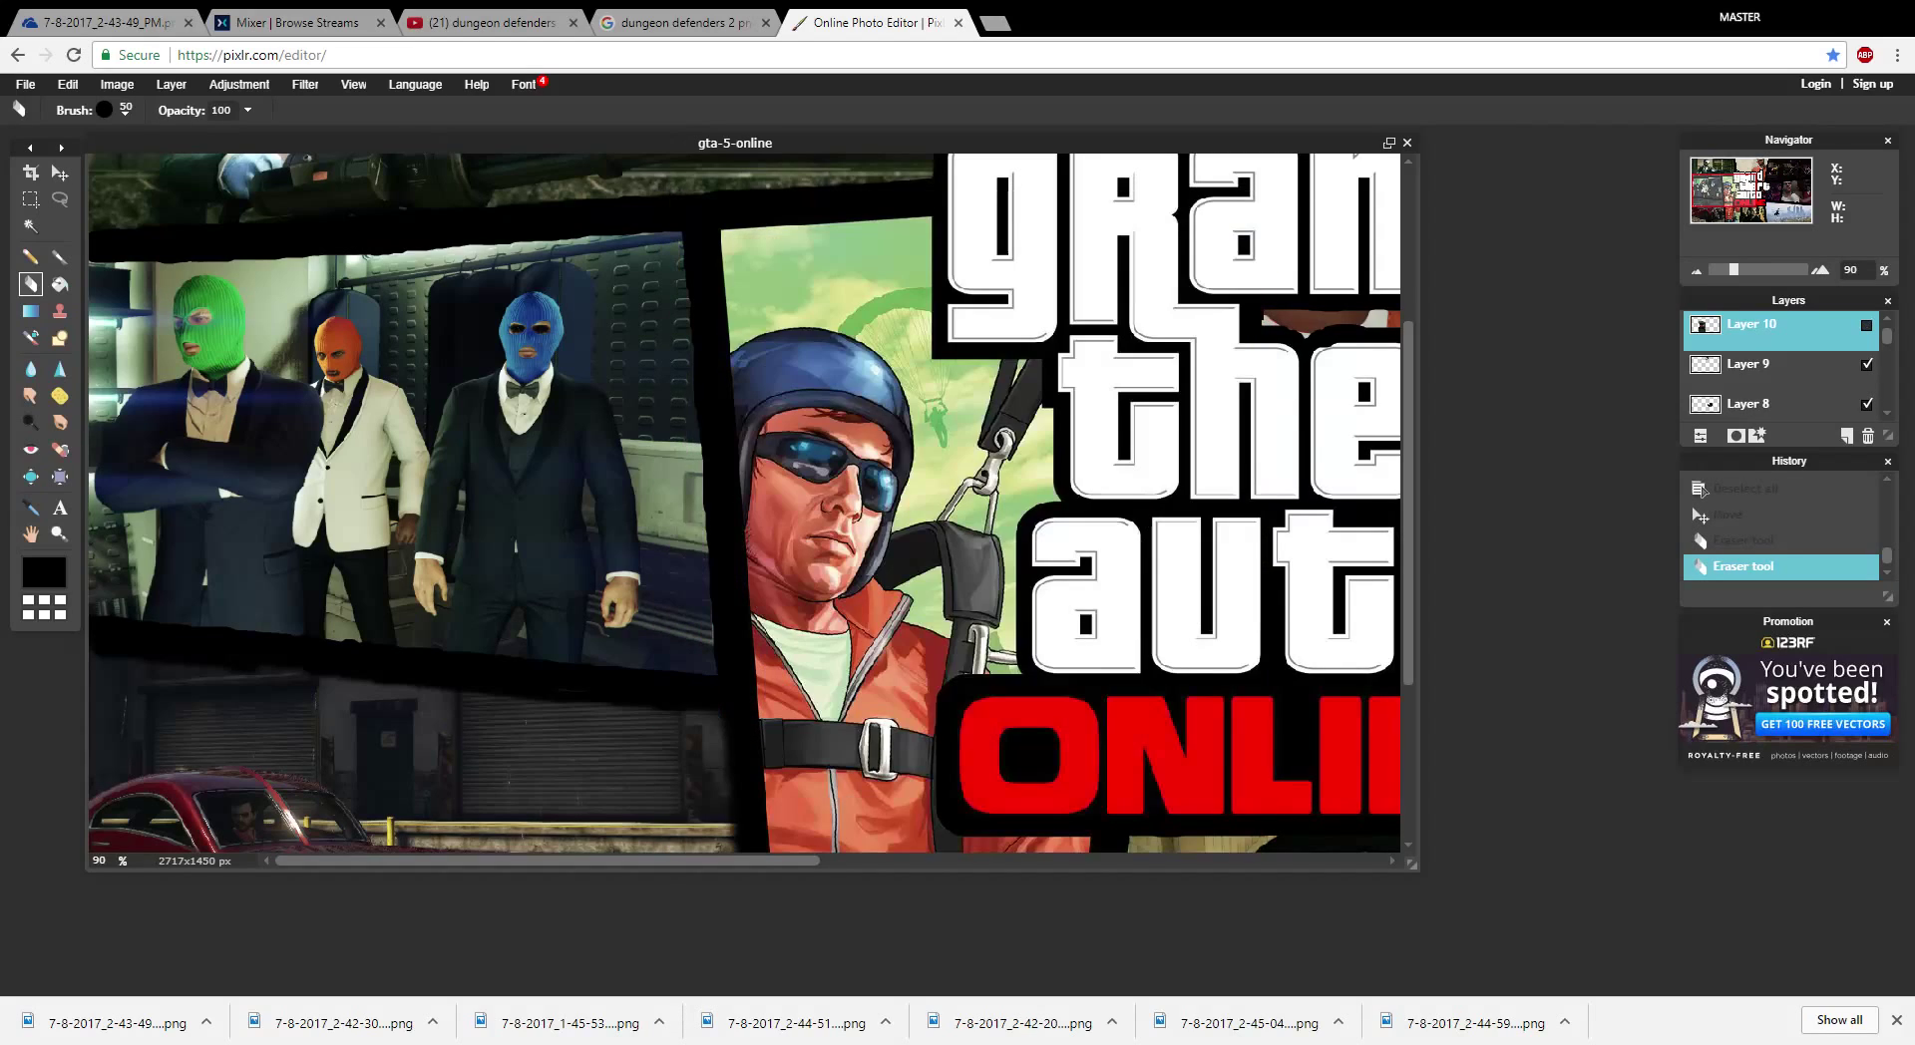
key(ctrl+z)
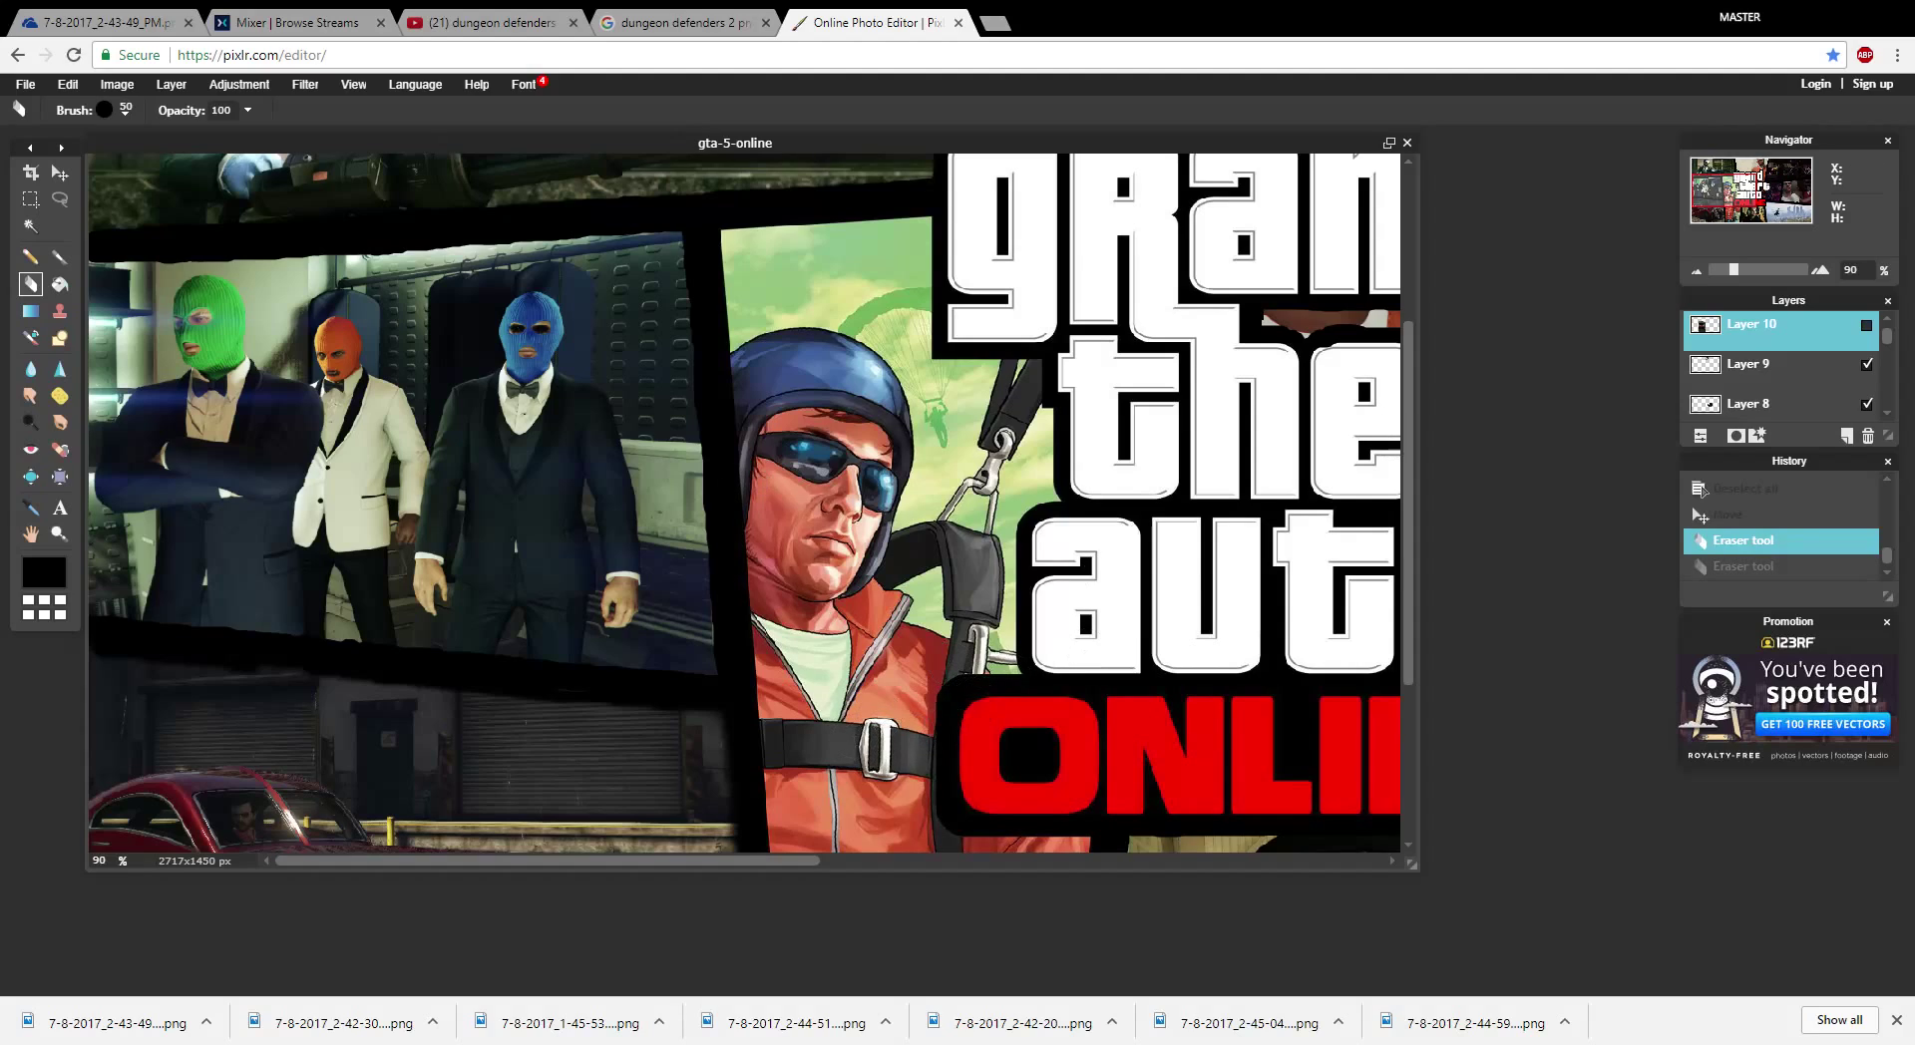
click(1866, 325)
click(1866, 325)
- With Layer 10 hidden, erase it along the parachutist panel's left border and around the left edge of the logo lettering
drag(735, 777, 754, 760)
scroll(743, 504, down, 5)
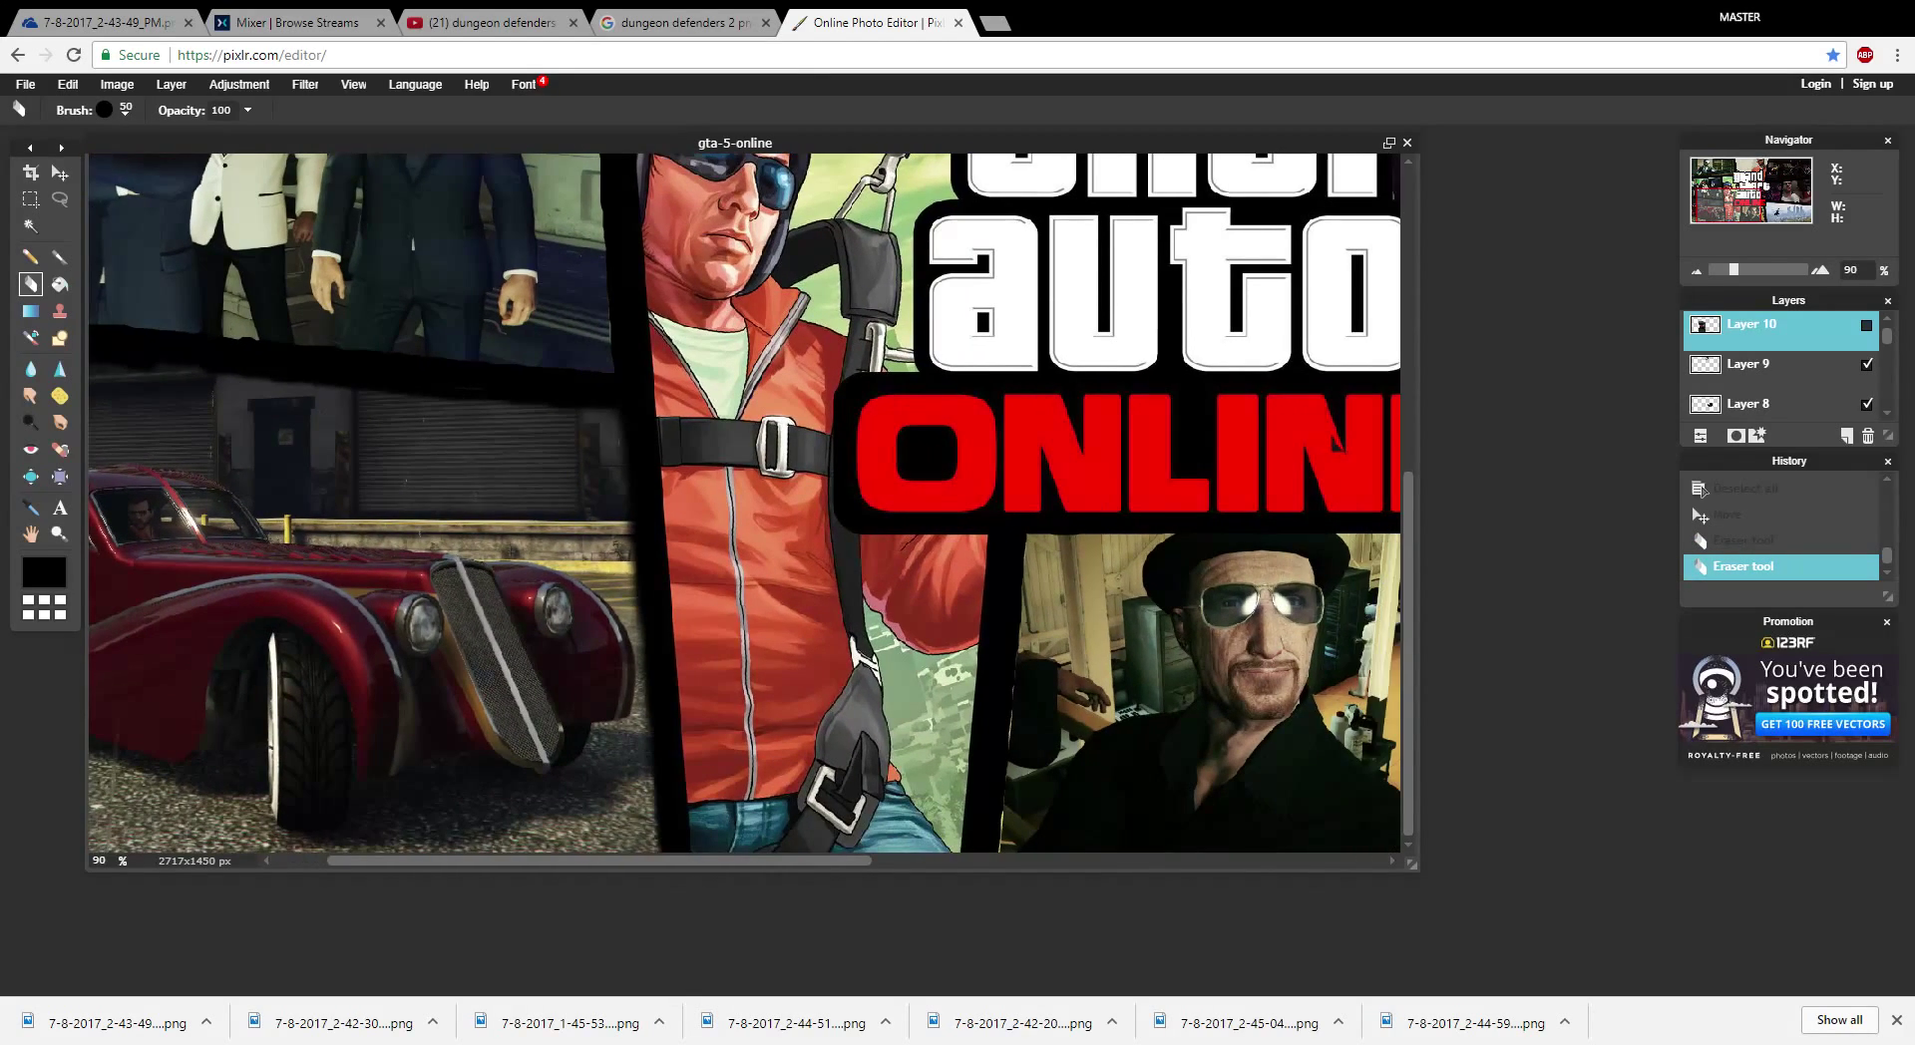
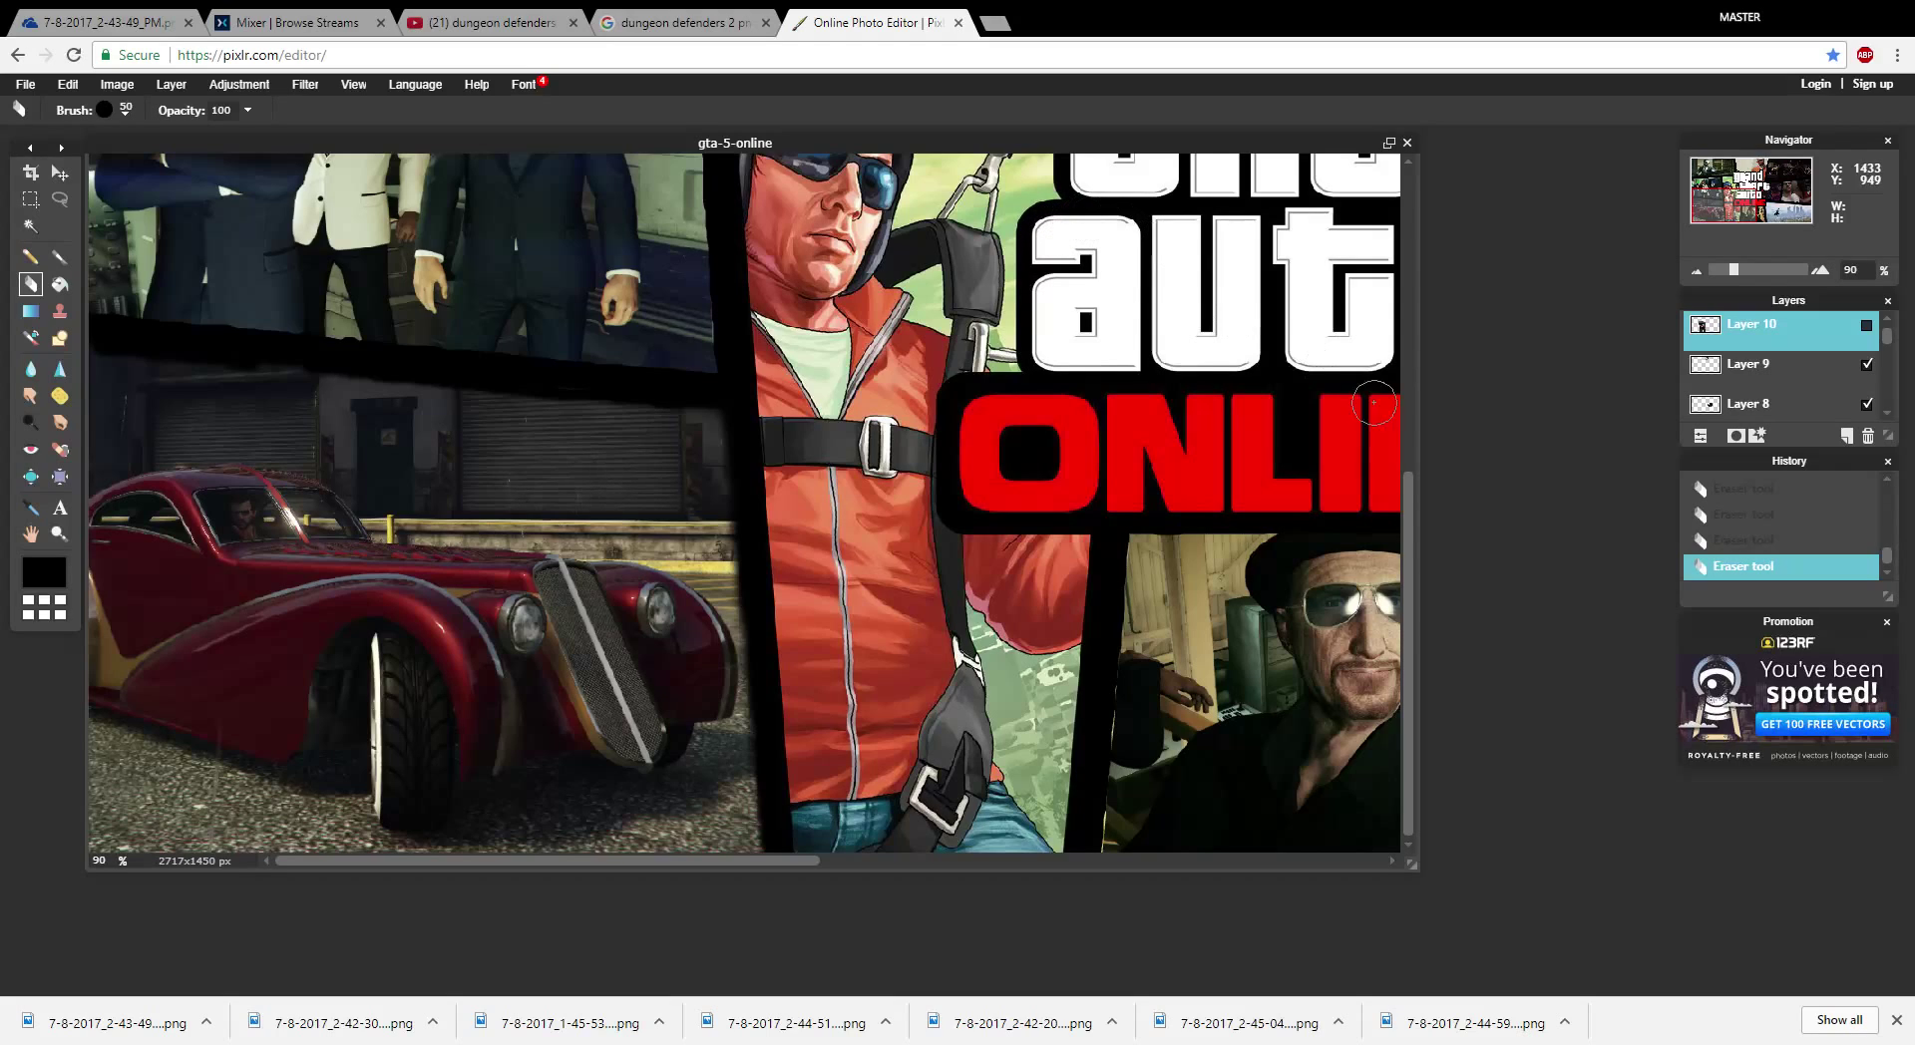
scroll(1233, 503, up, 4)
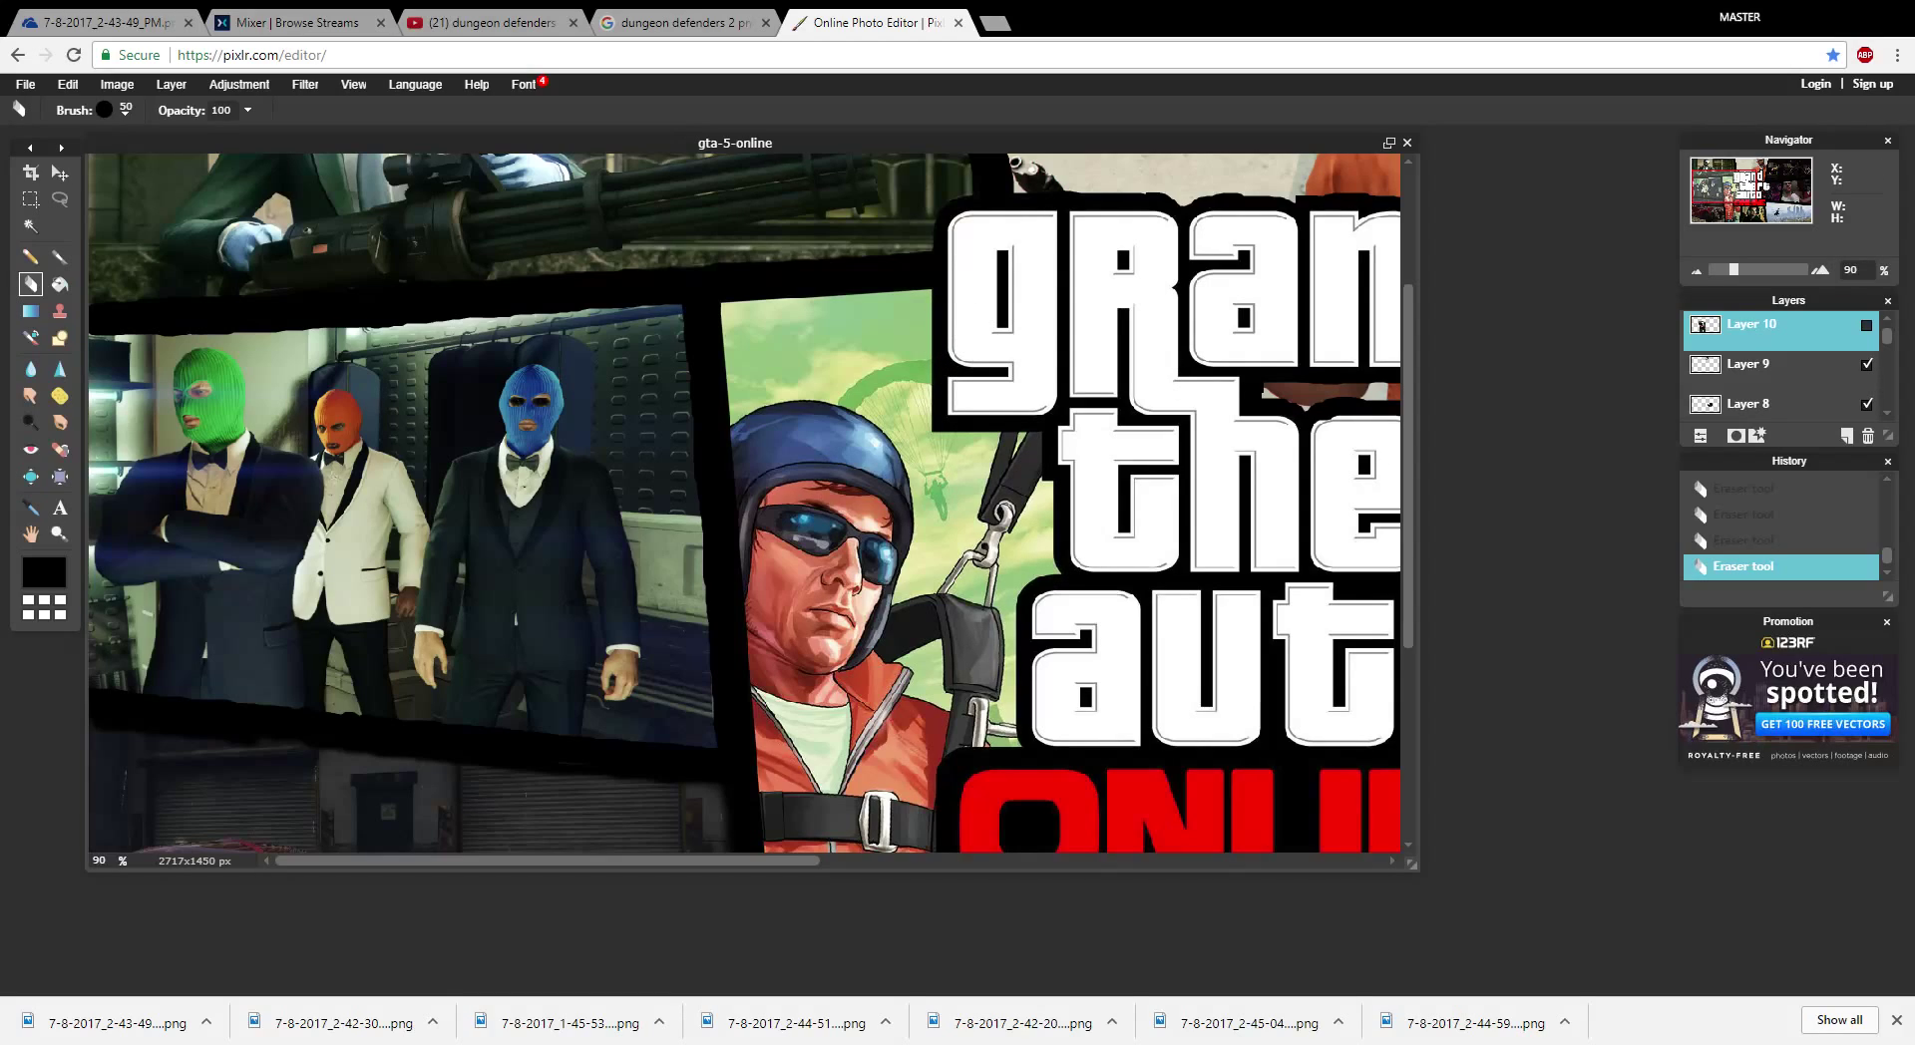
- Try Layer 10 lower in the layer stack, raising it from just above Layer 1 to just above Layer 3
drag(1702, 325, 1701, 568)
click(1866, 324)
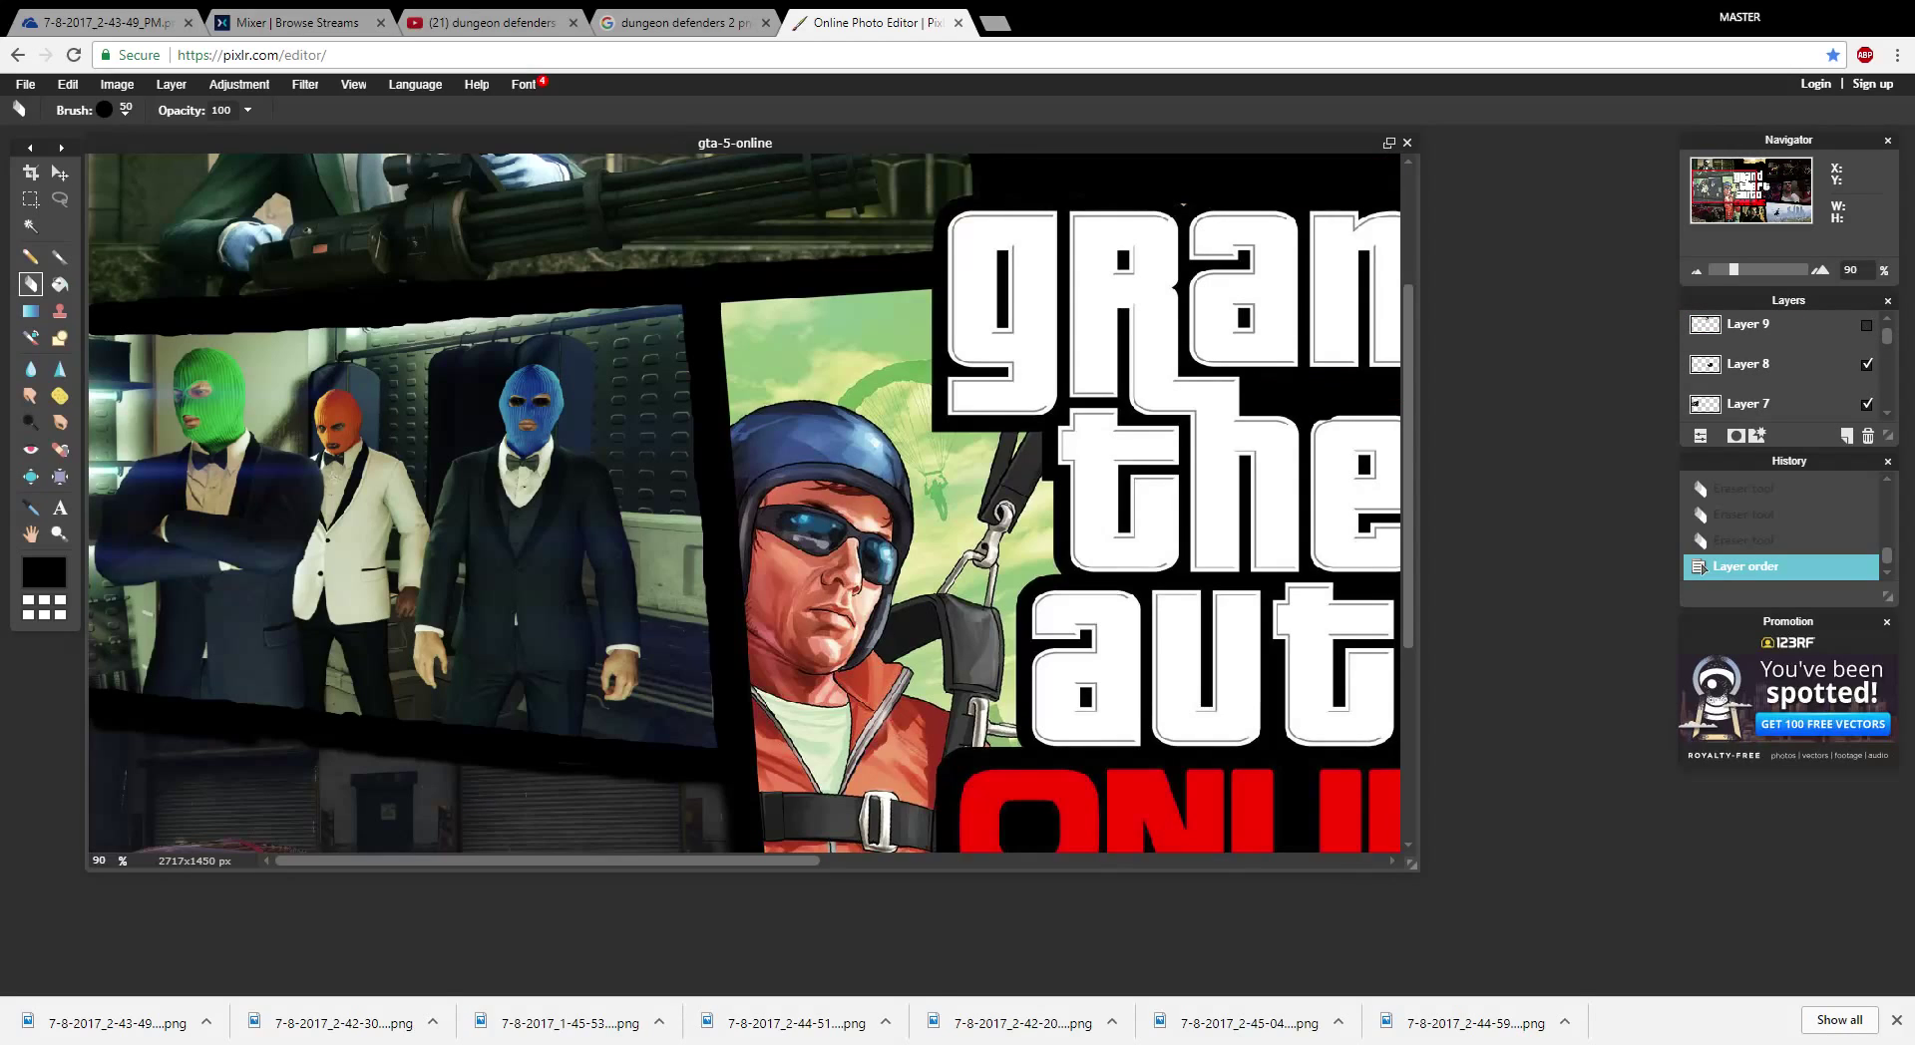
click(1867, 324)
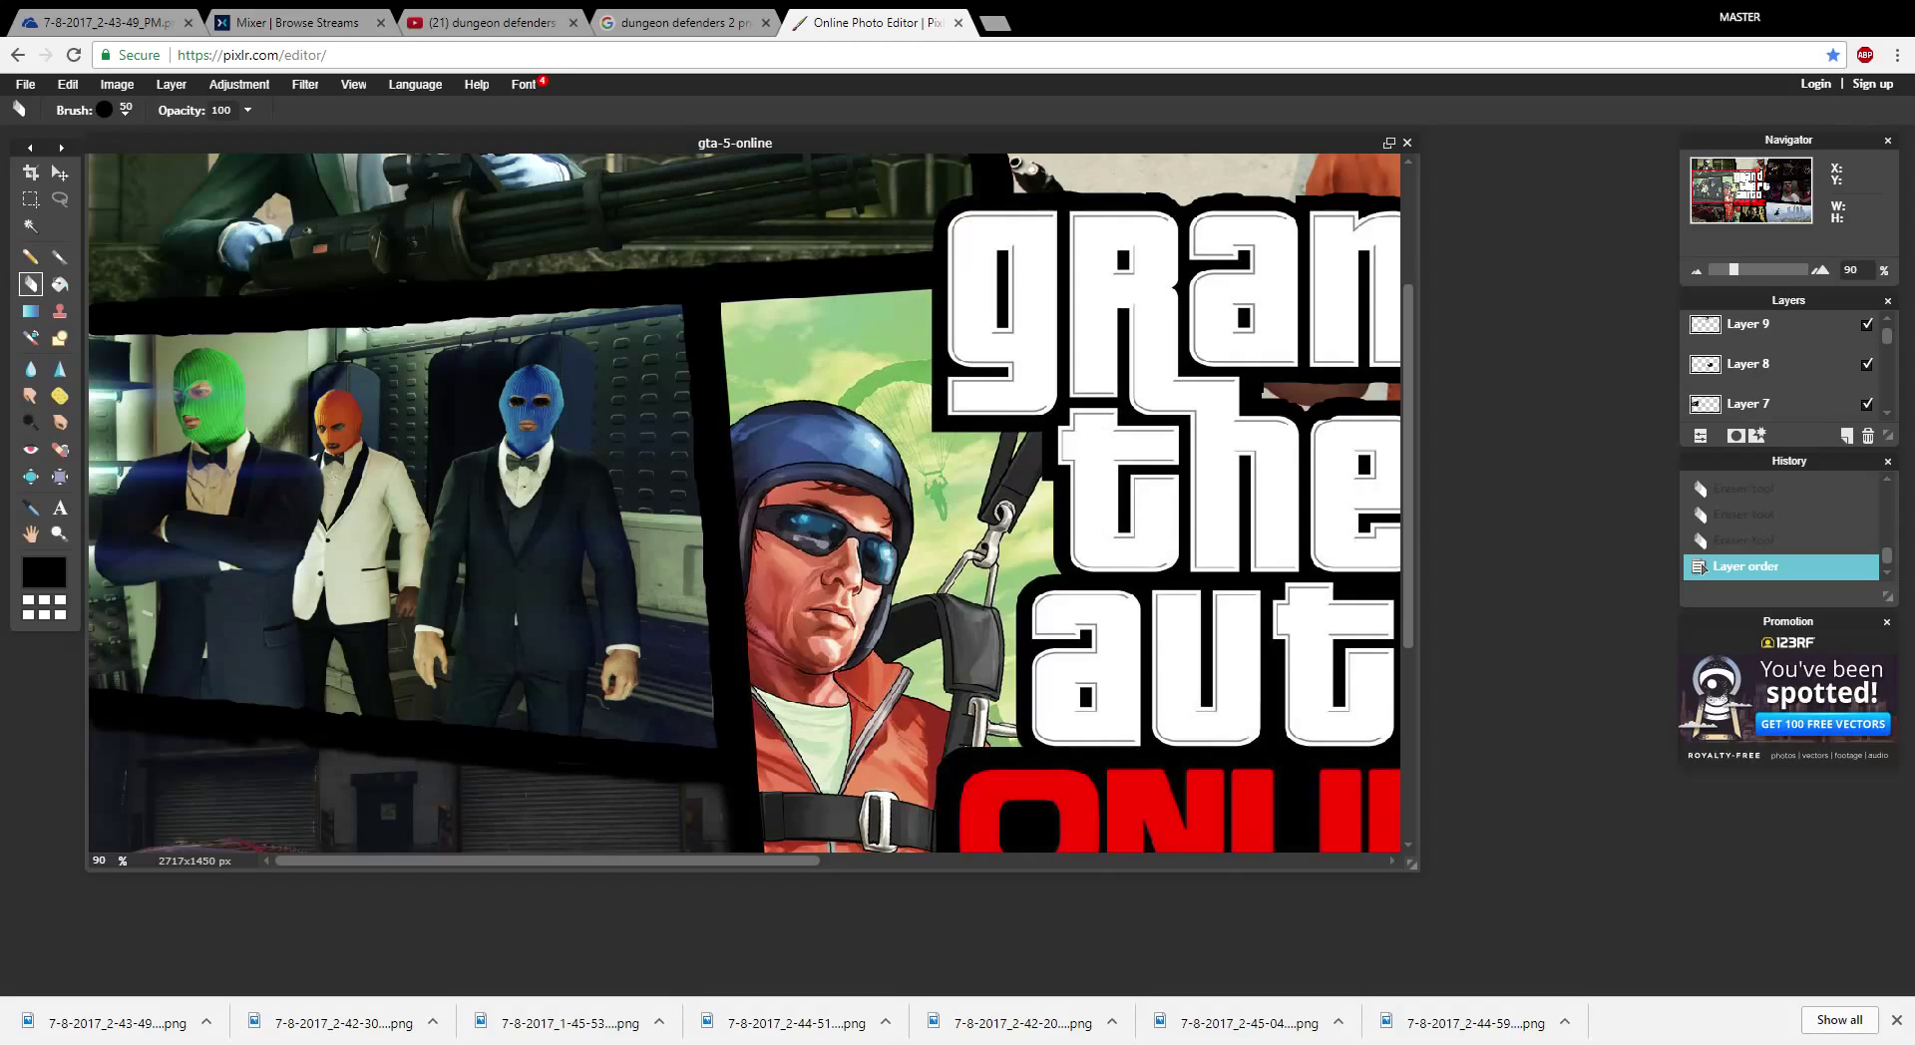
scroll(1785, 364, down, 1)
scroll(1786, 364, down, 6)
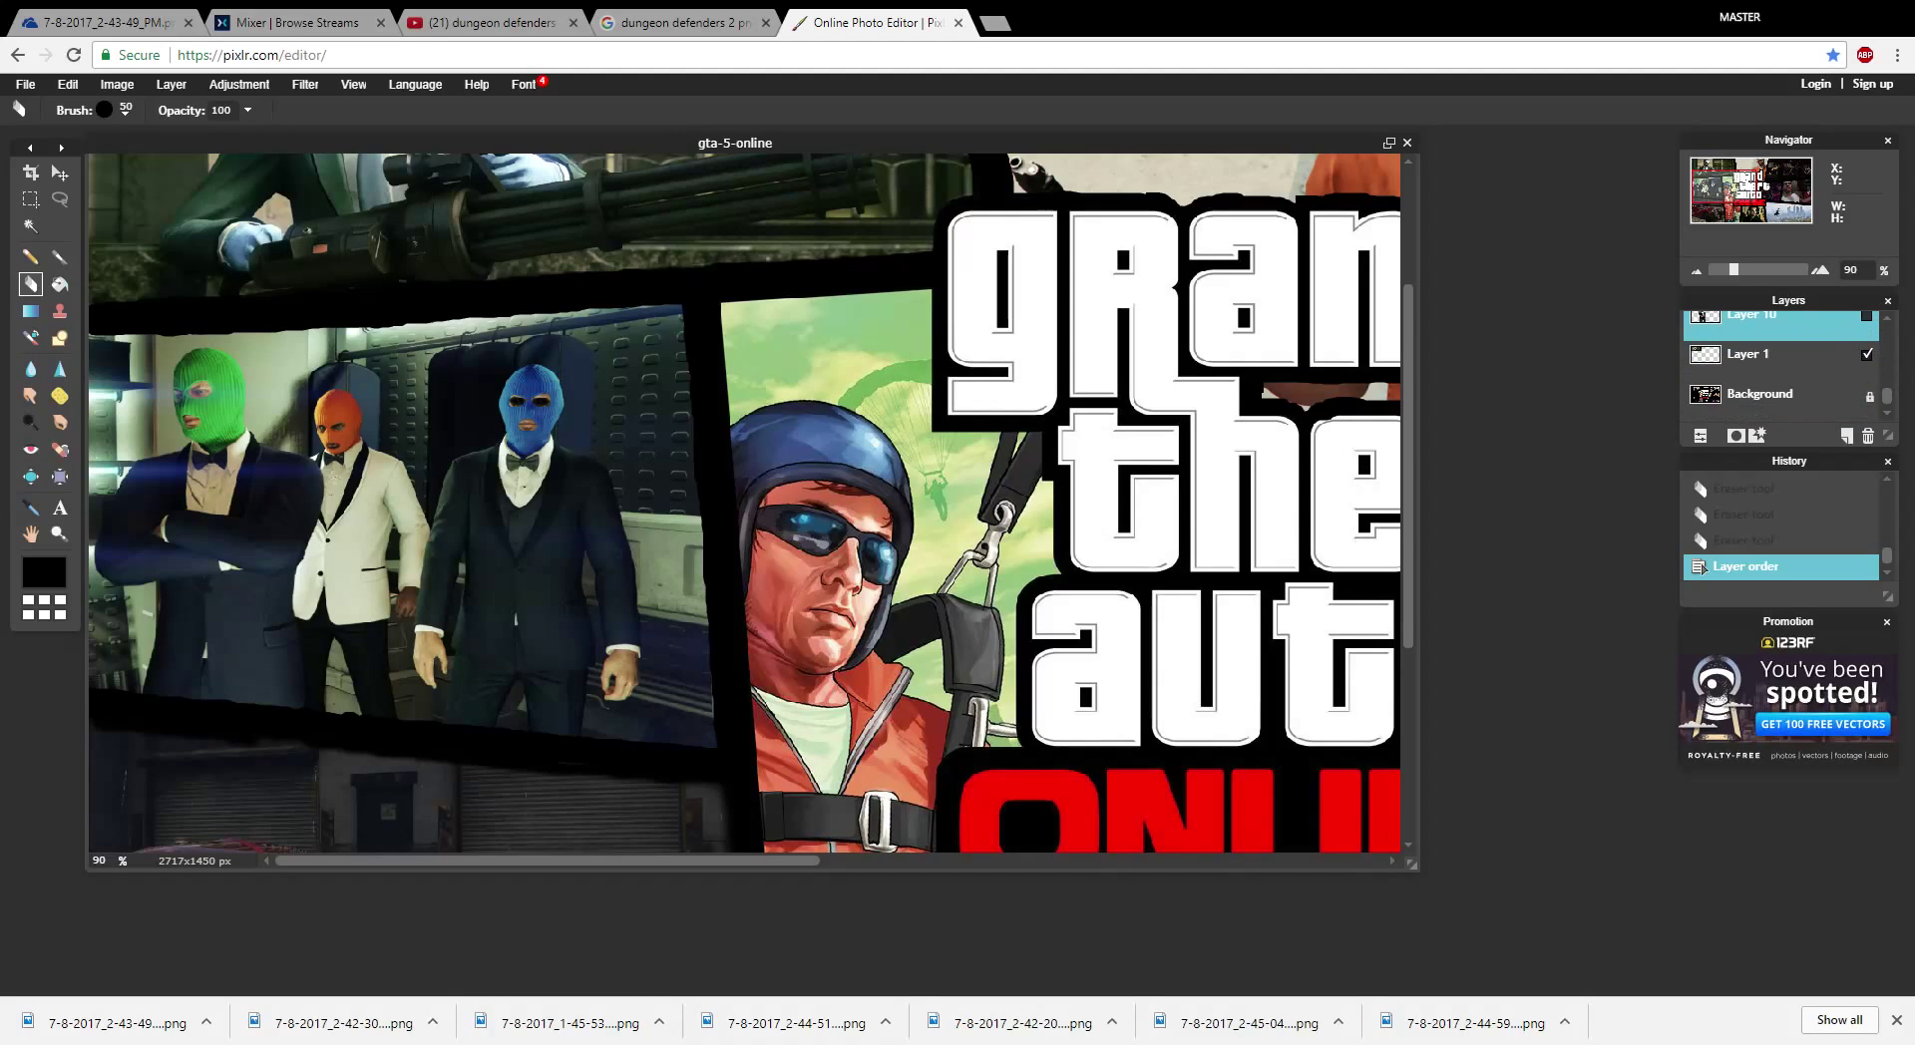
key(ctrl+])
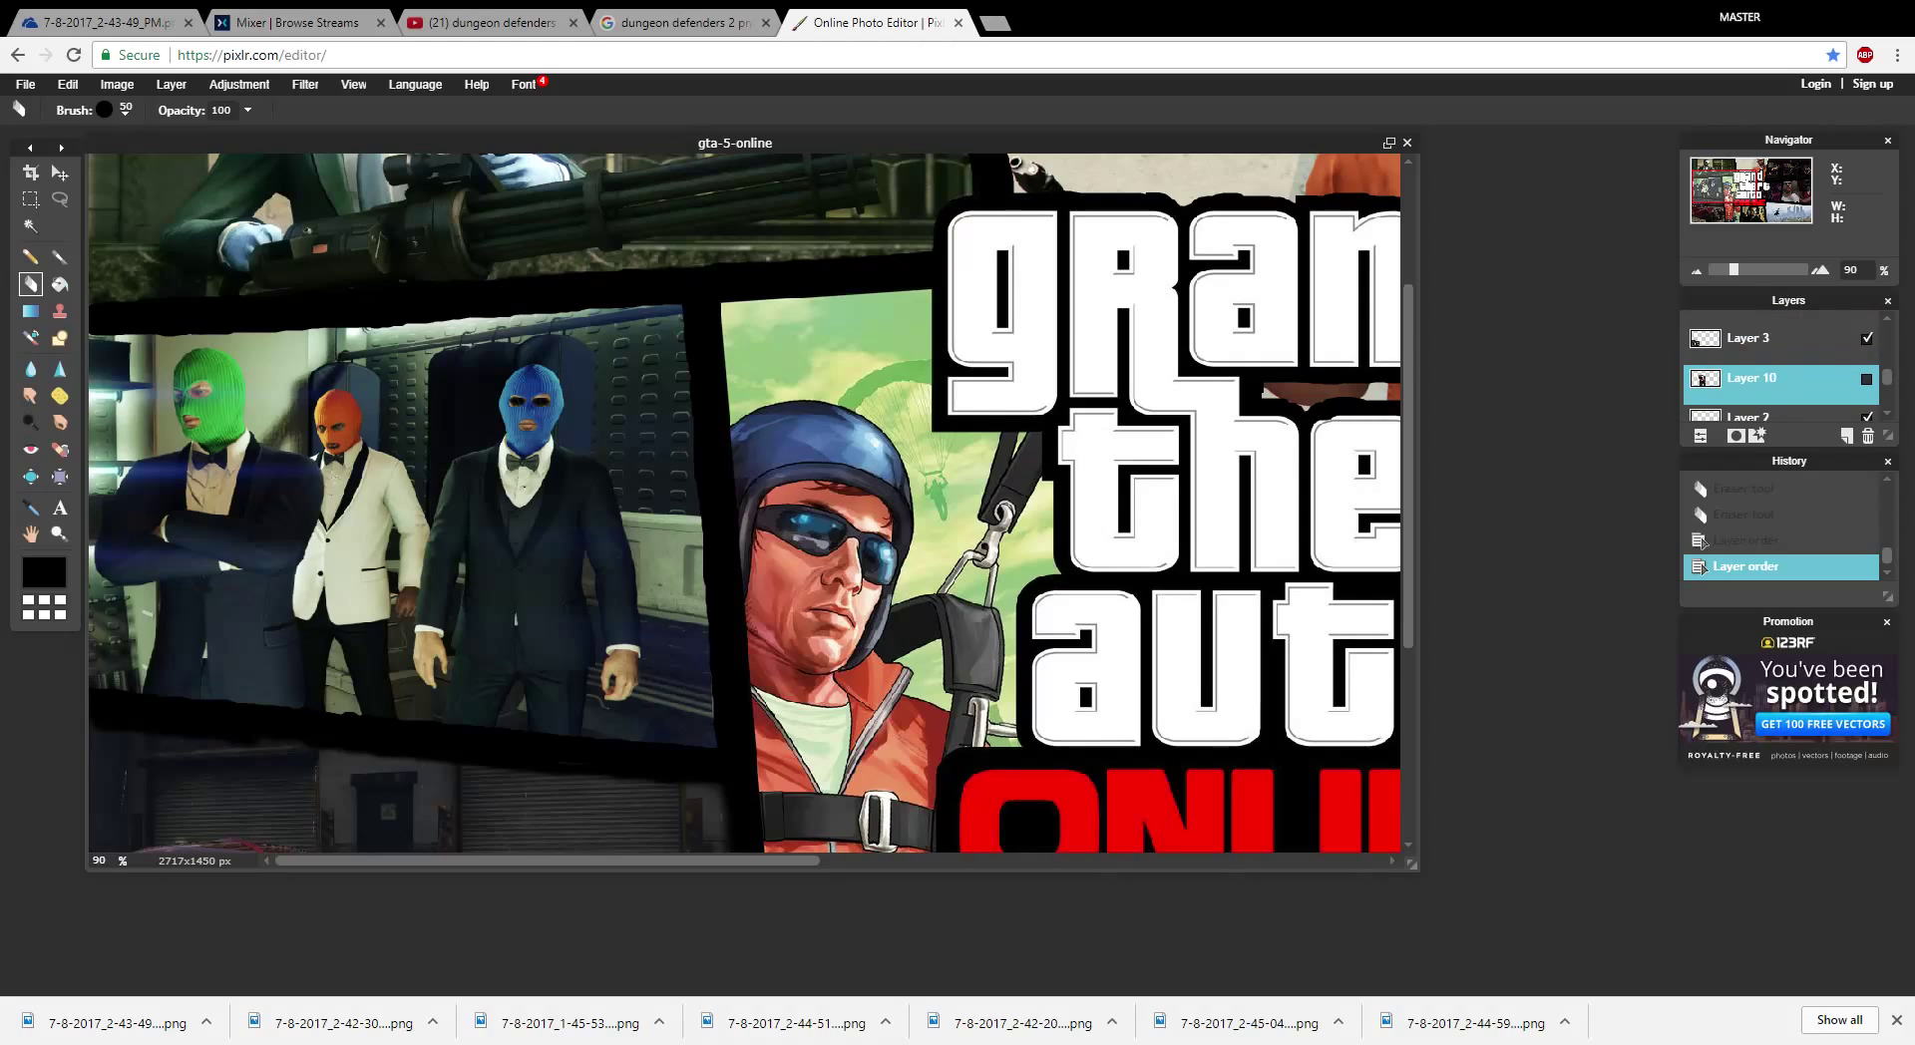
key(ctrl+])
- Make Layer 10 visible and return it to the head of the layer stack, above Layer 9
click(1866, 339)
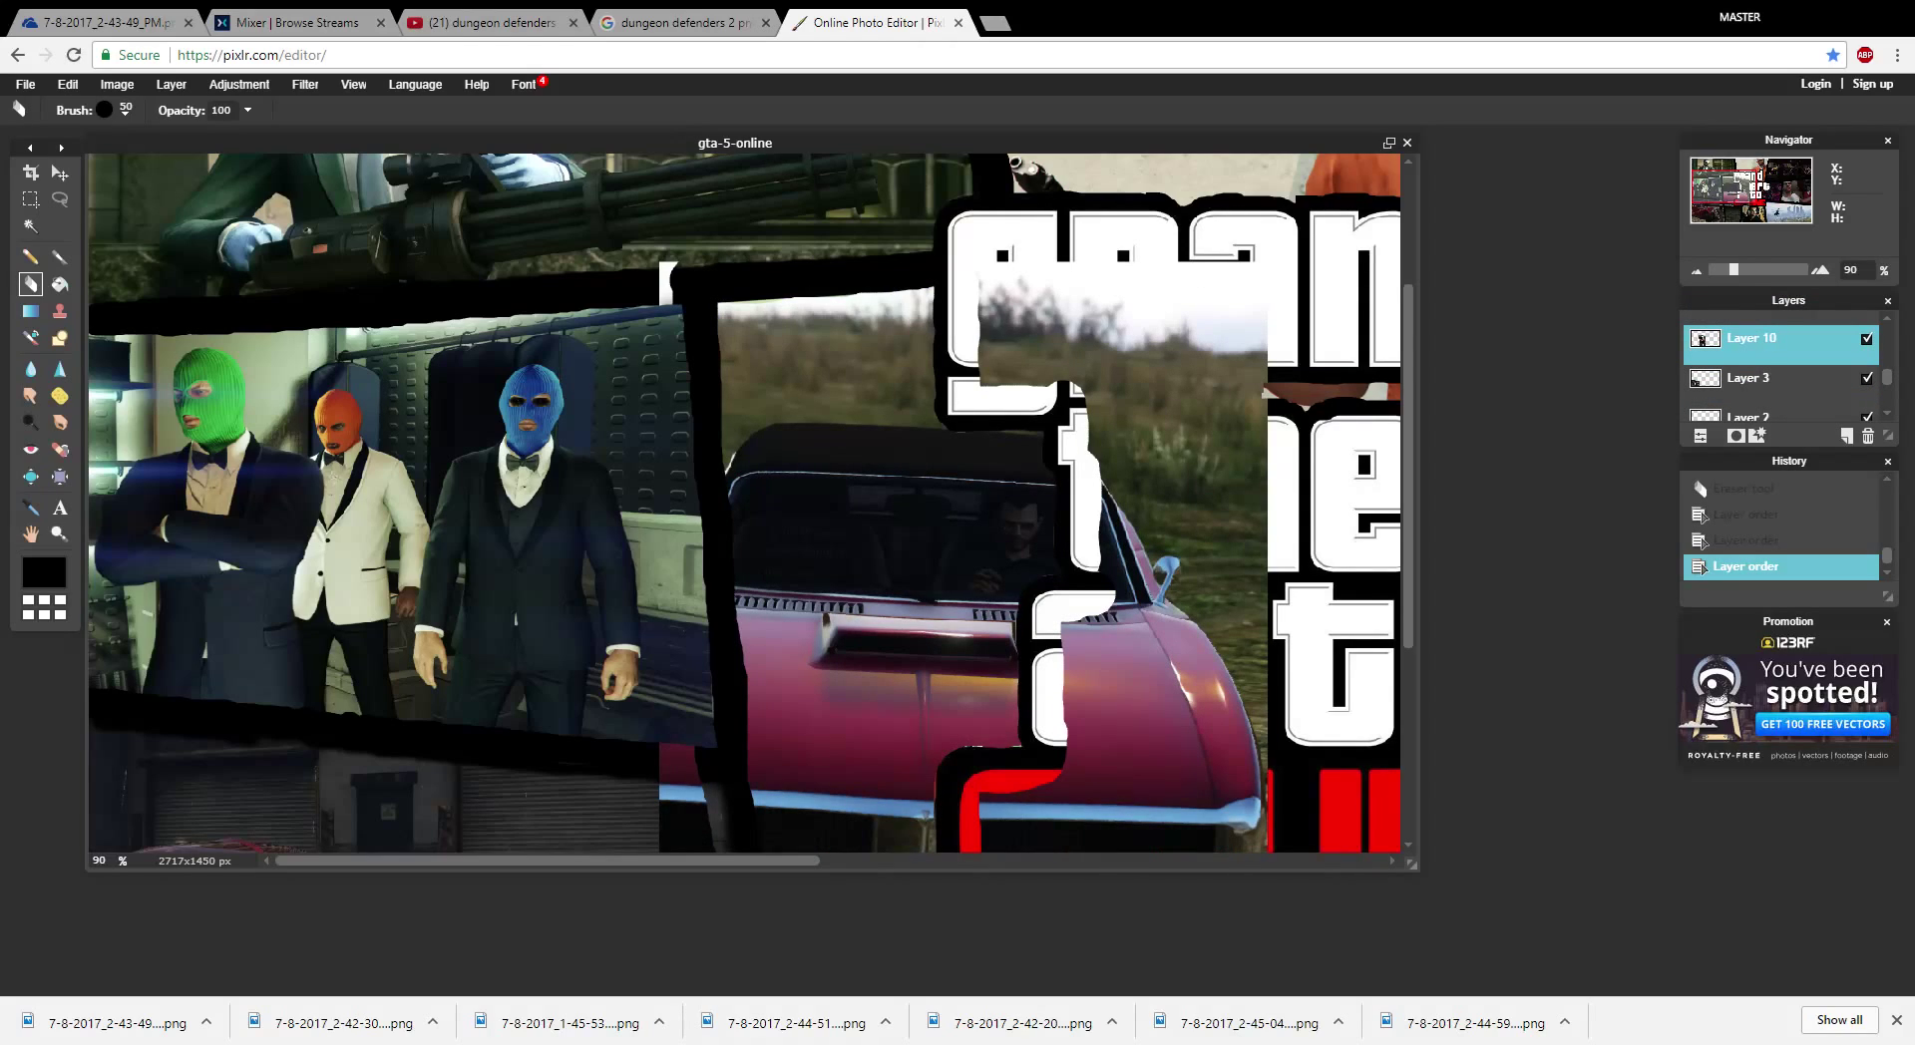
mouse_move(1700, 340)
mouse_down()
mouse_move(1702, 569)
mouse_move(1705, 324)
mouse_up()
scroll(844, 415, down, 4)
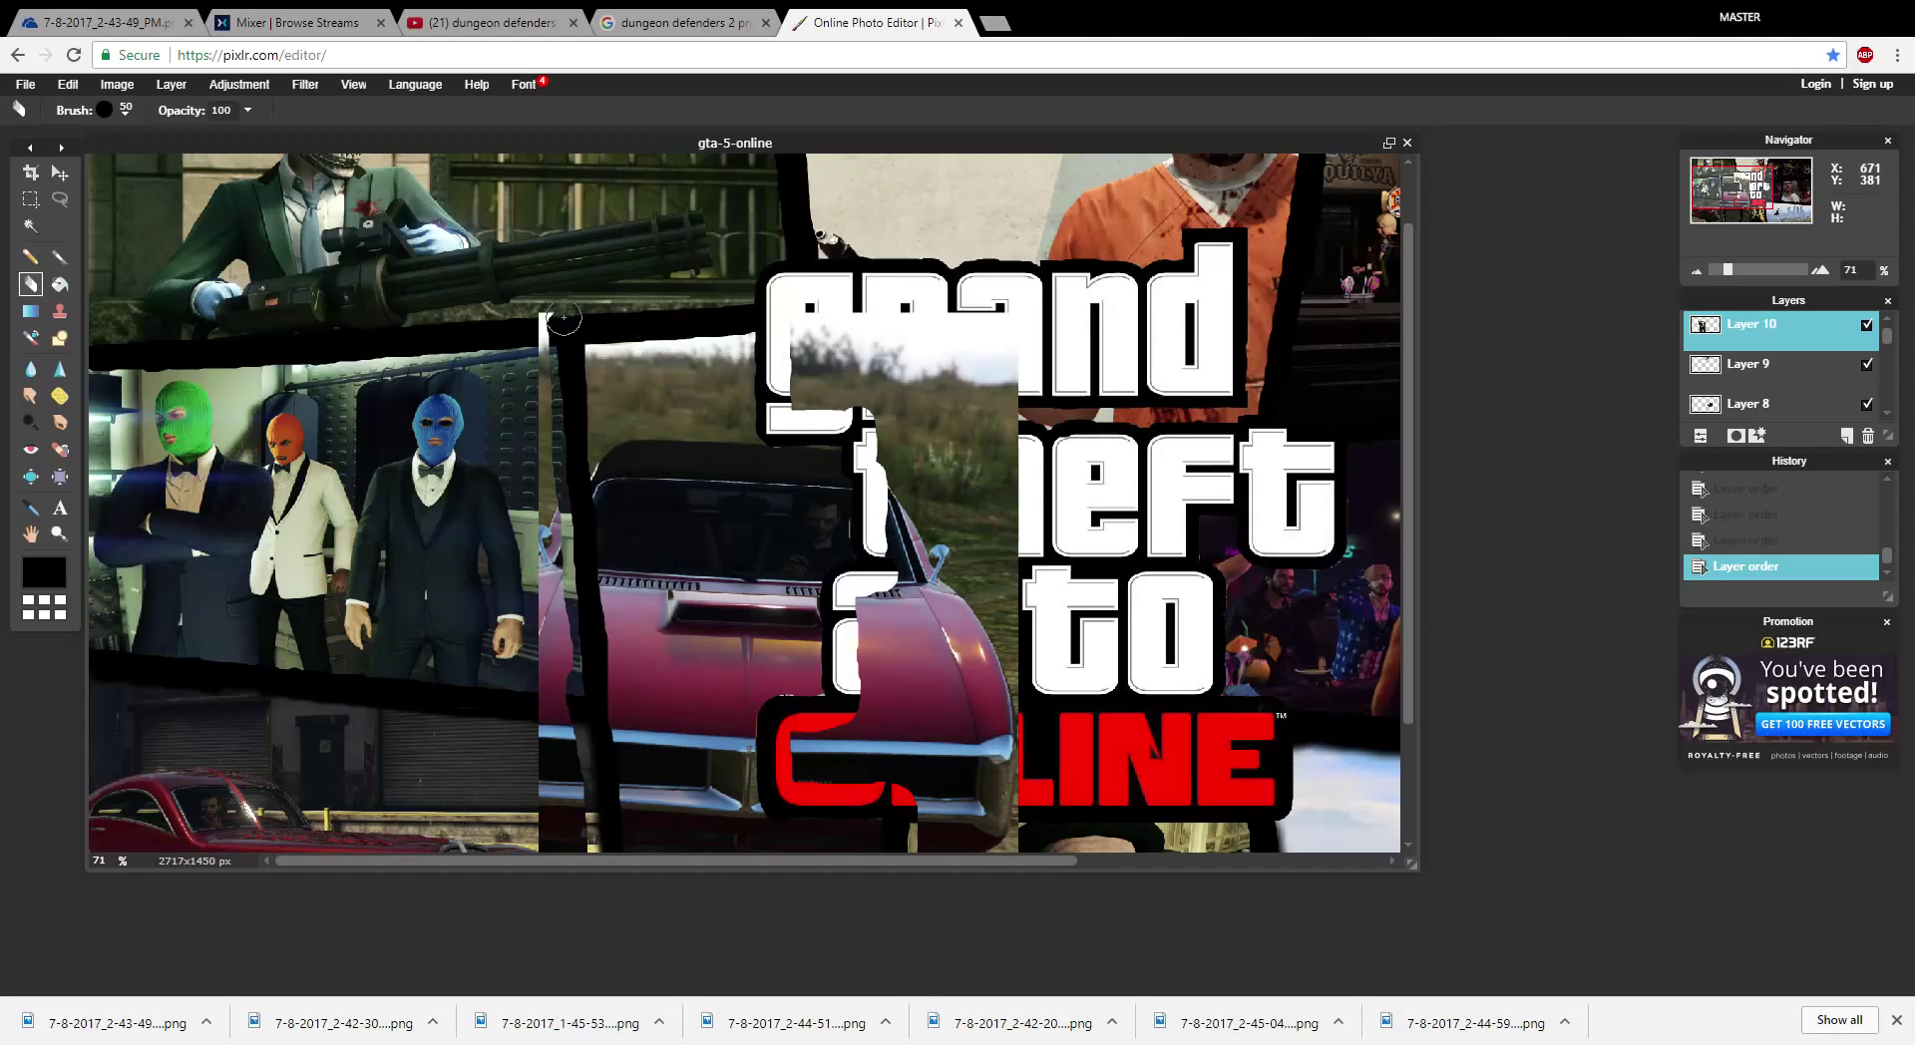
- Erase the strip of Layer 10 spilling over the border beside the masked men, and undo the final eraser stroke
mouse_move(561, 319)
mouse_down()
mouse_move(533, 509)
mouse_move(547, 743)
mouse_move(555, 451)
mouse_up()
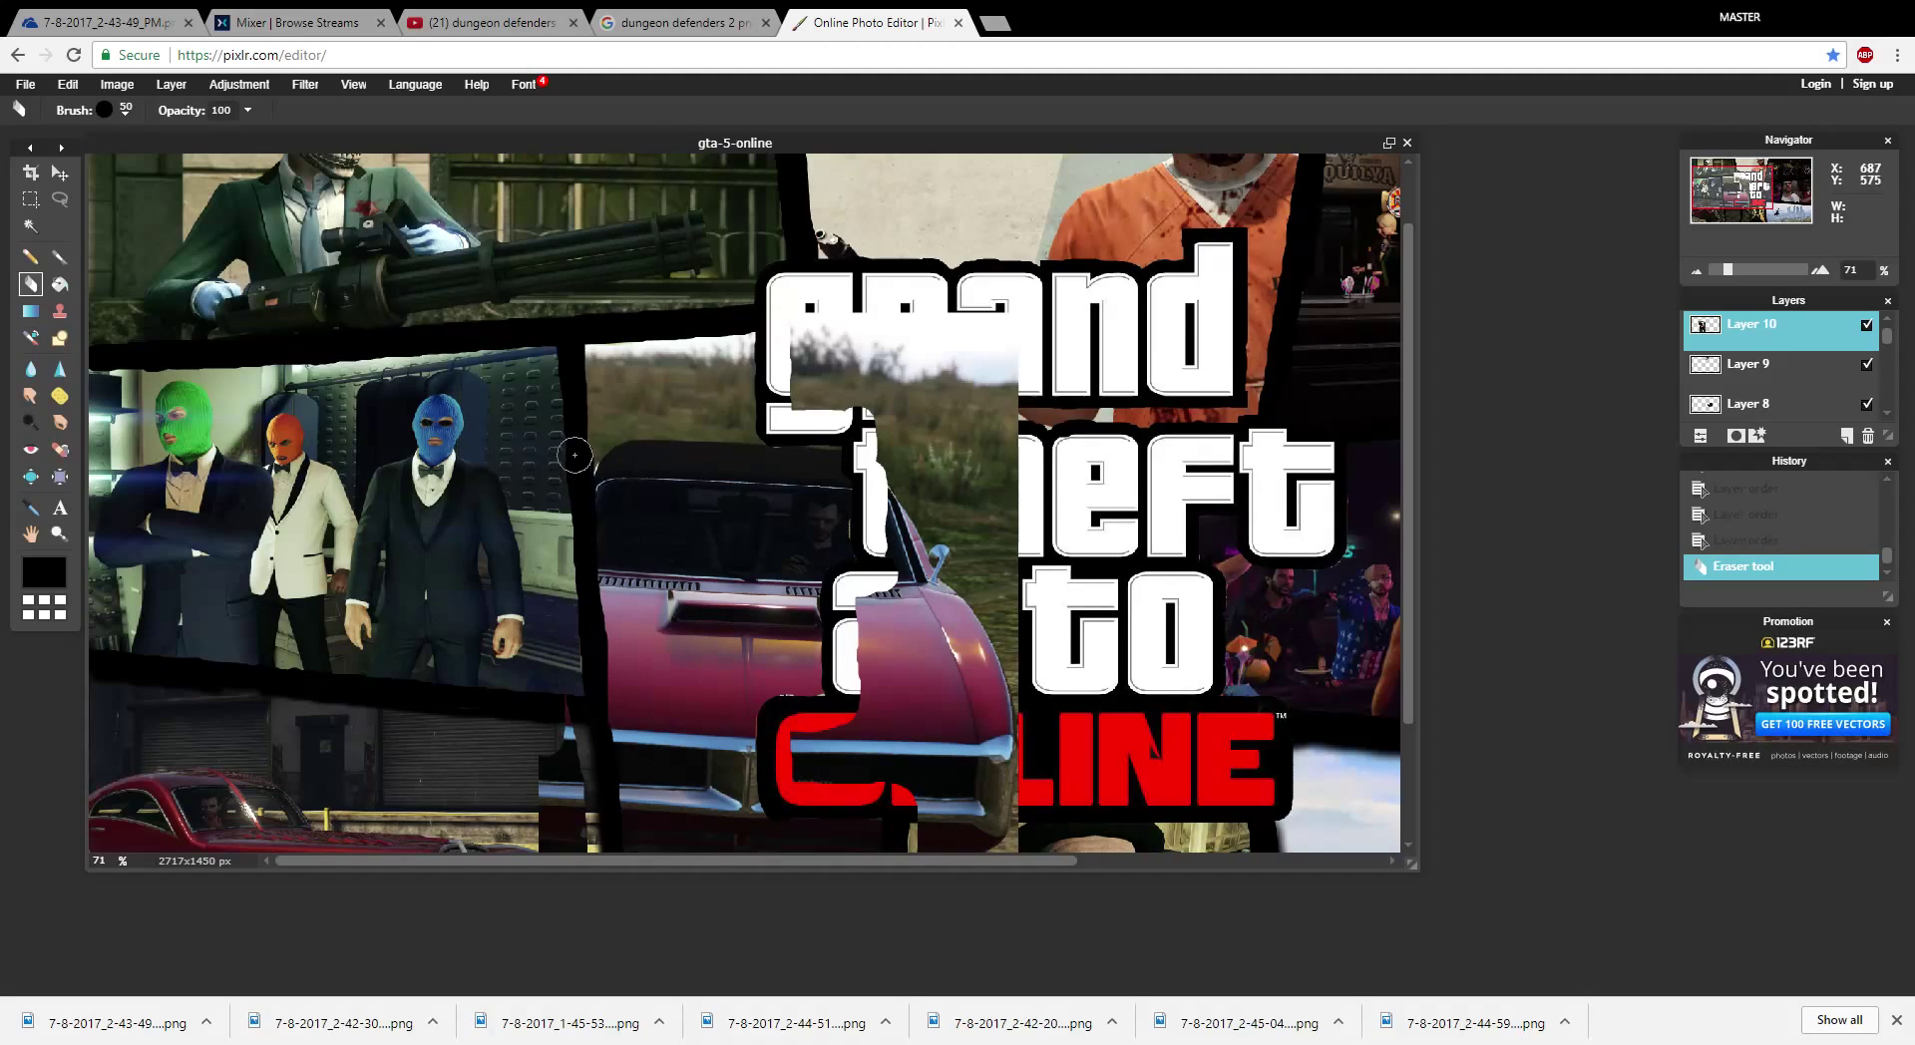
click(568, 397)
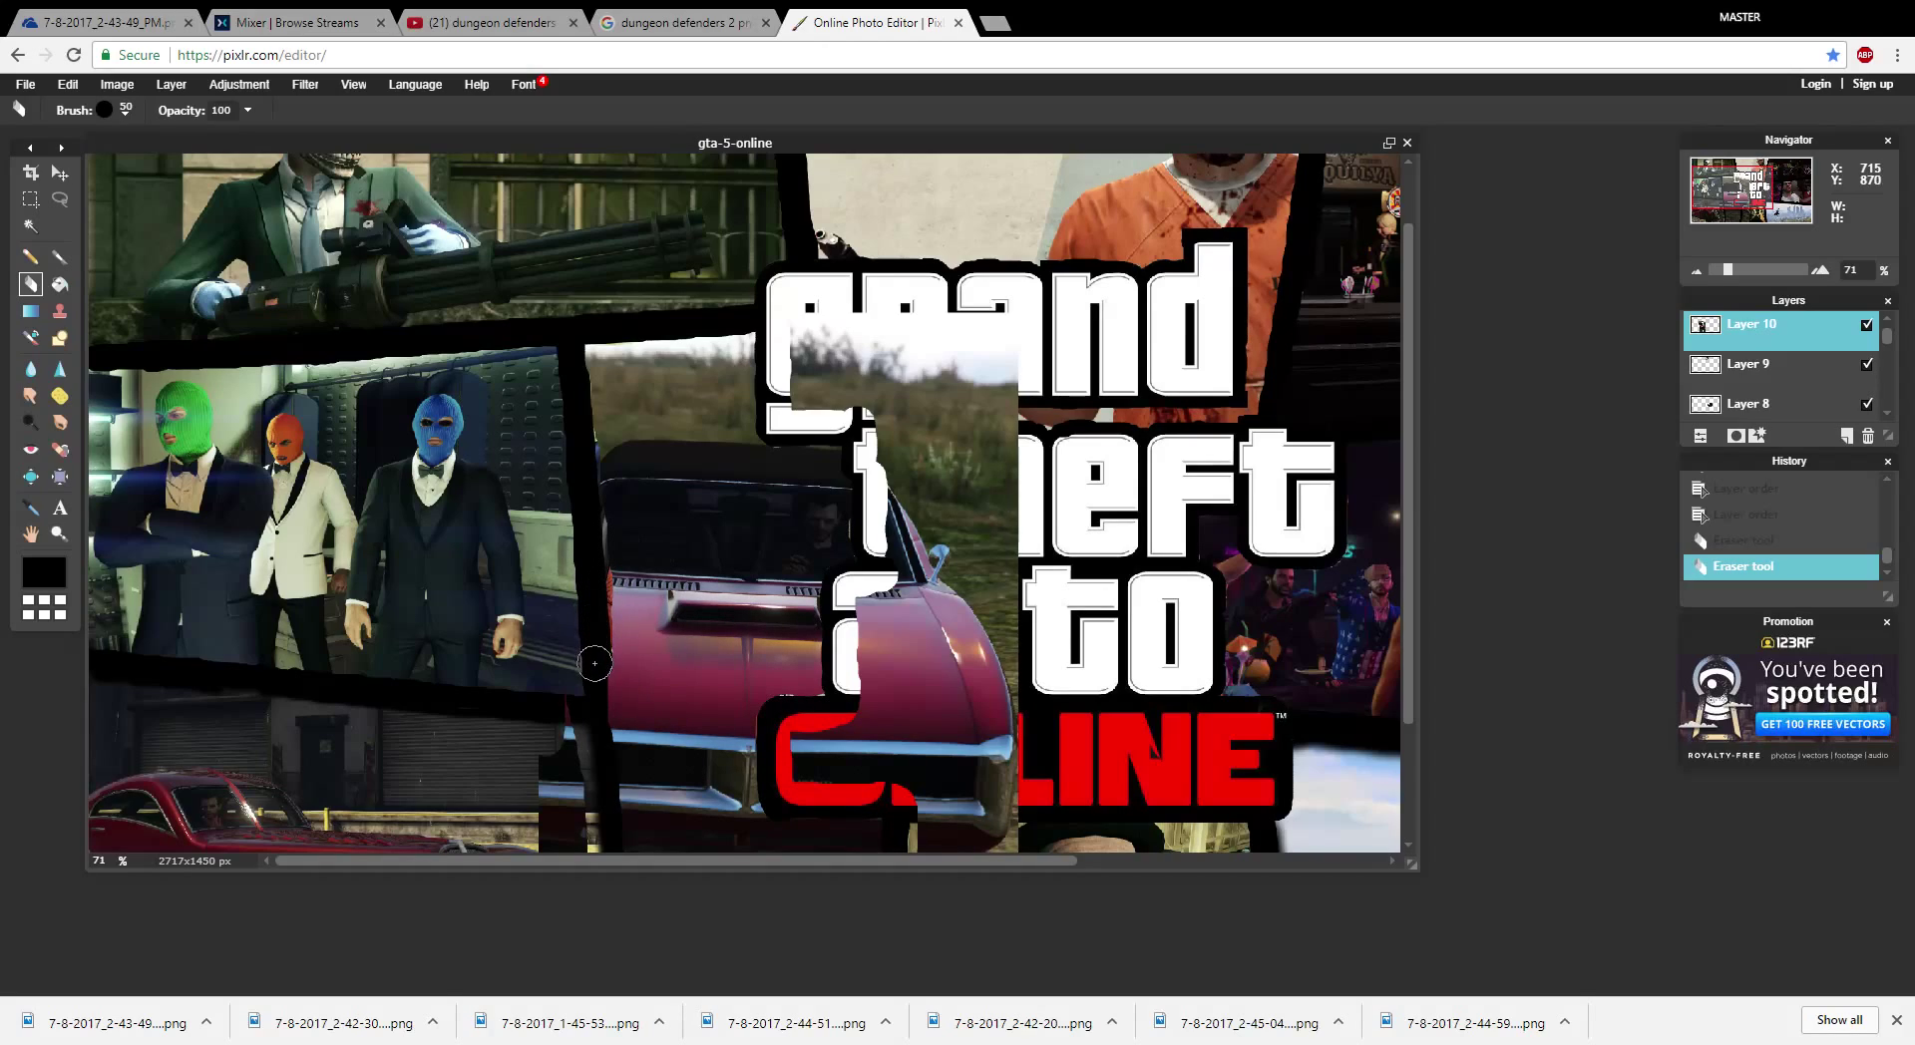
mouse_move(593, 691)
mouse_down()
mouse_move(590, 758)
mouse_move(577, 681)
mouse_up()
key(ctrl+z)
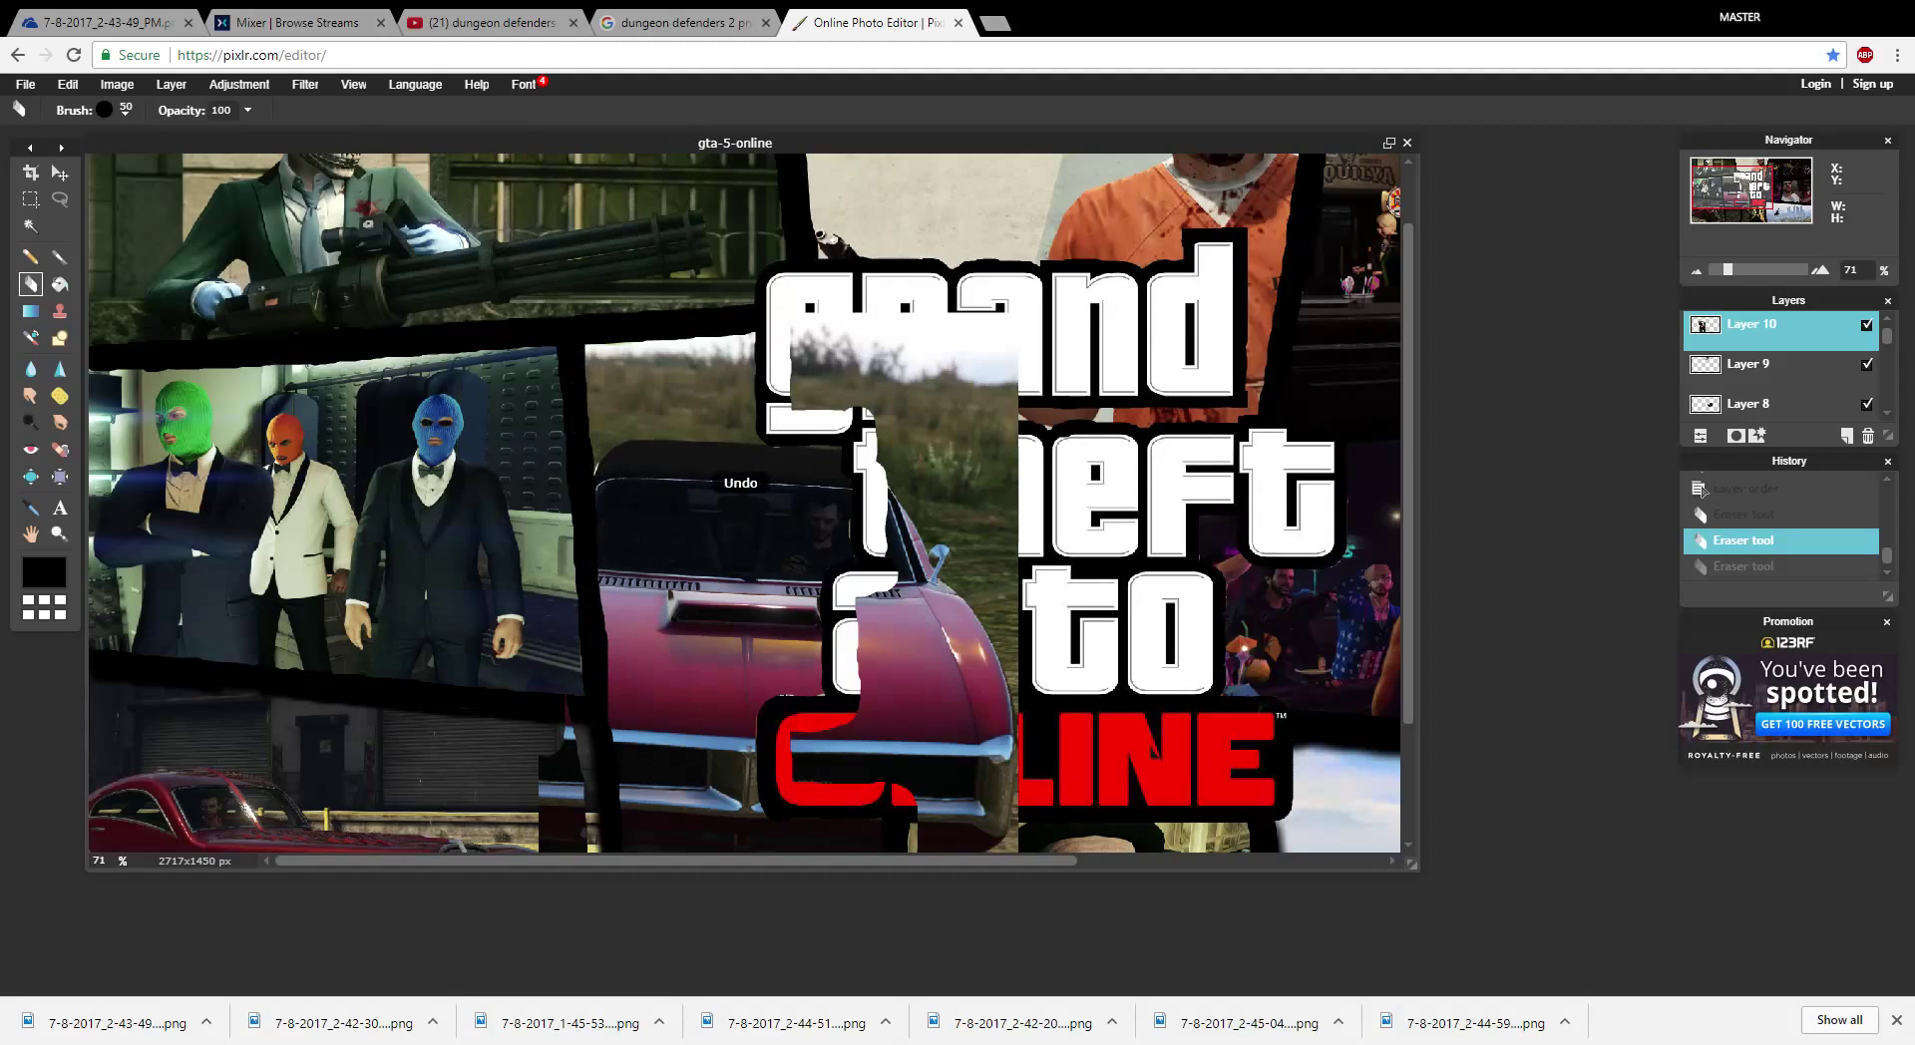
- Set the Eraser diameter to 45 and erase Layer 10 down the lower part of the car panel's left border
click(125, 109)
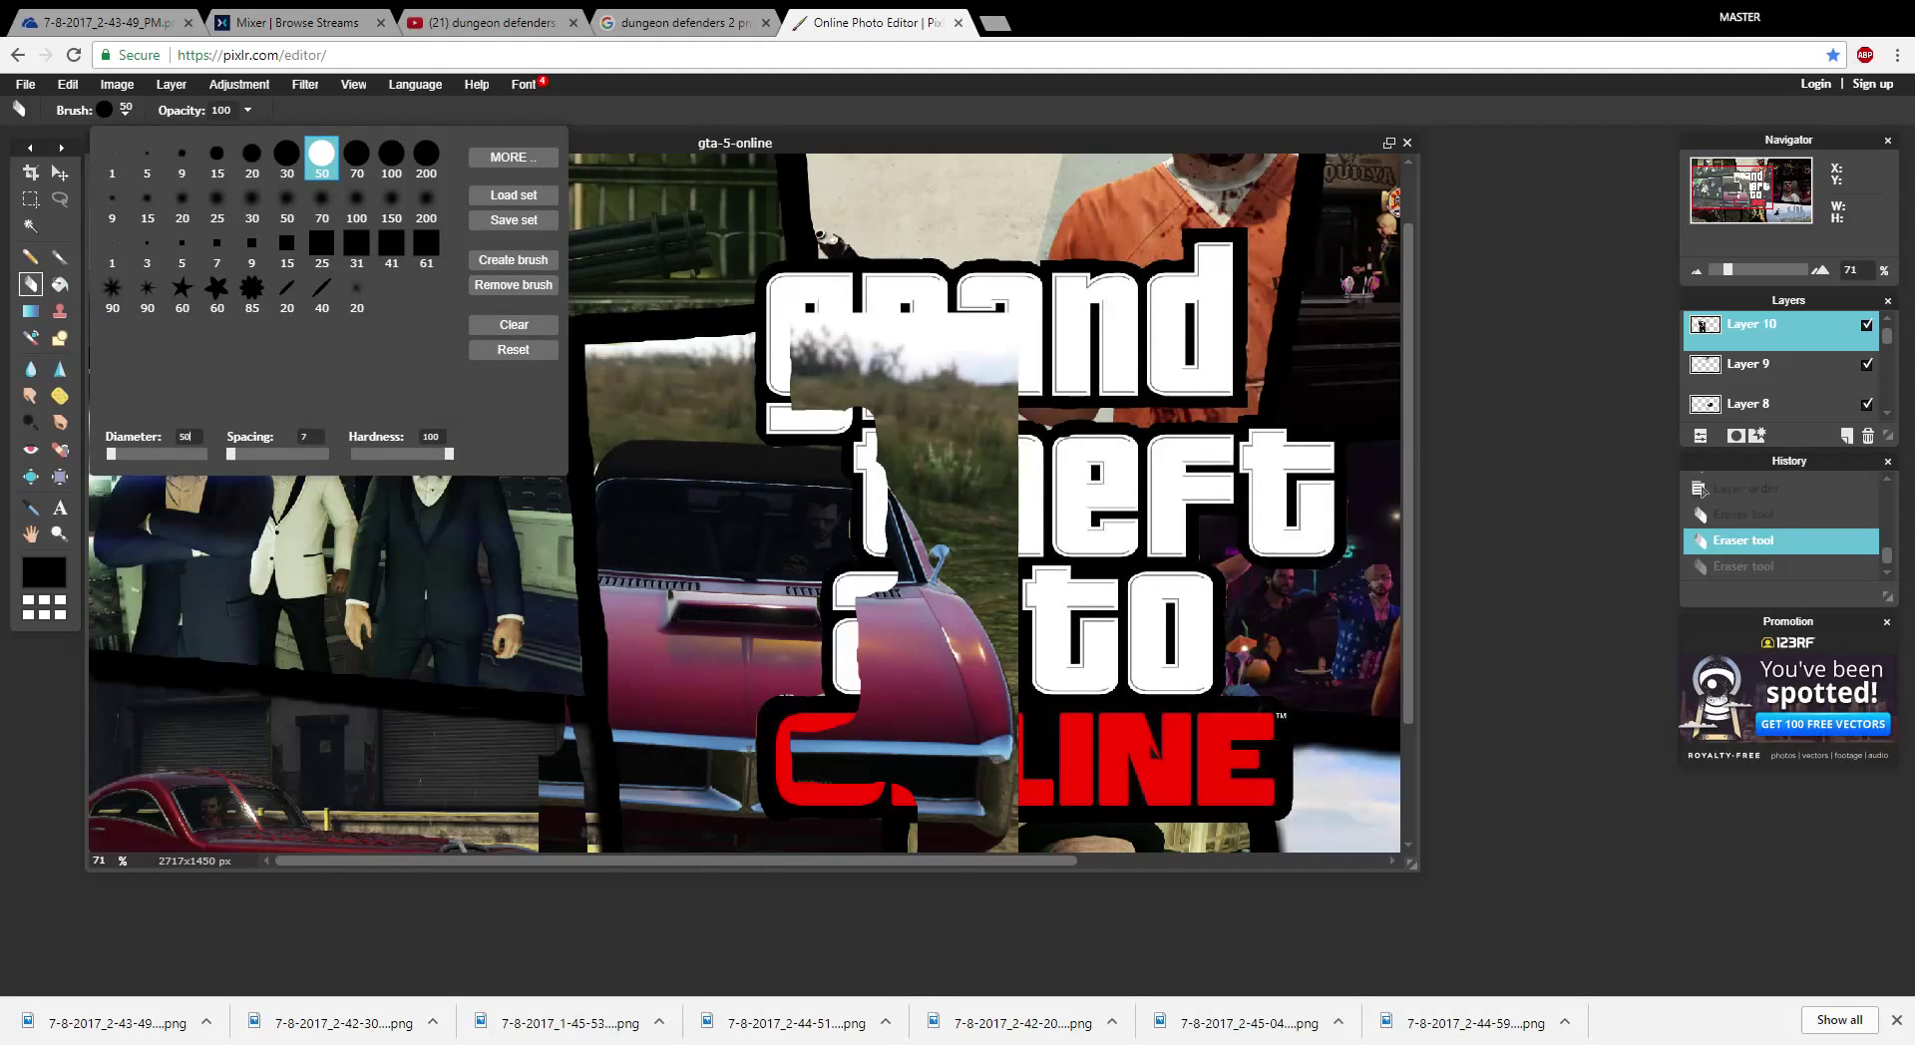
key(BackSpace)
text(45)
key(BackSpace)
key(BackSpace)
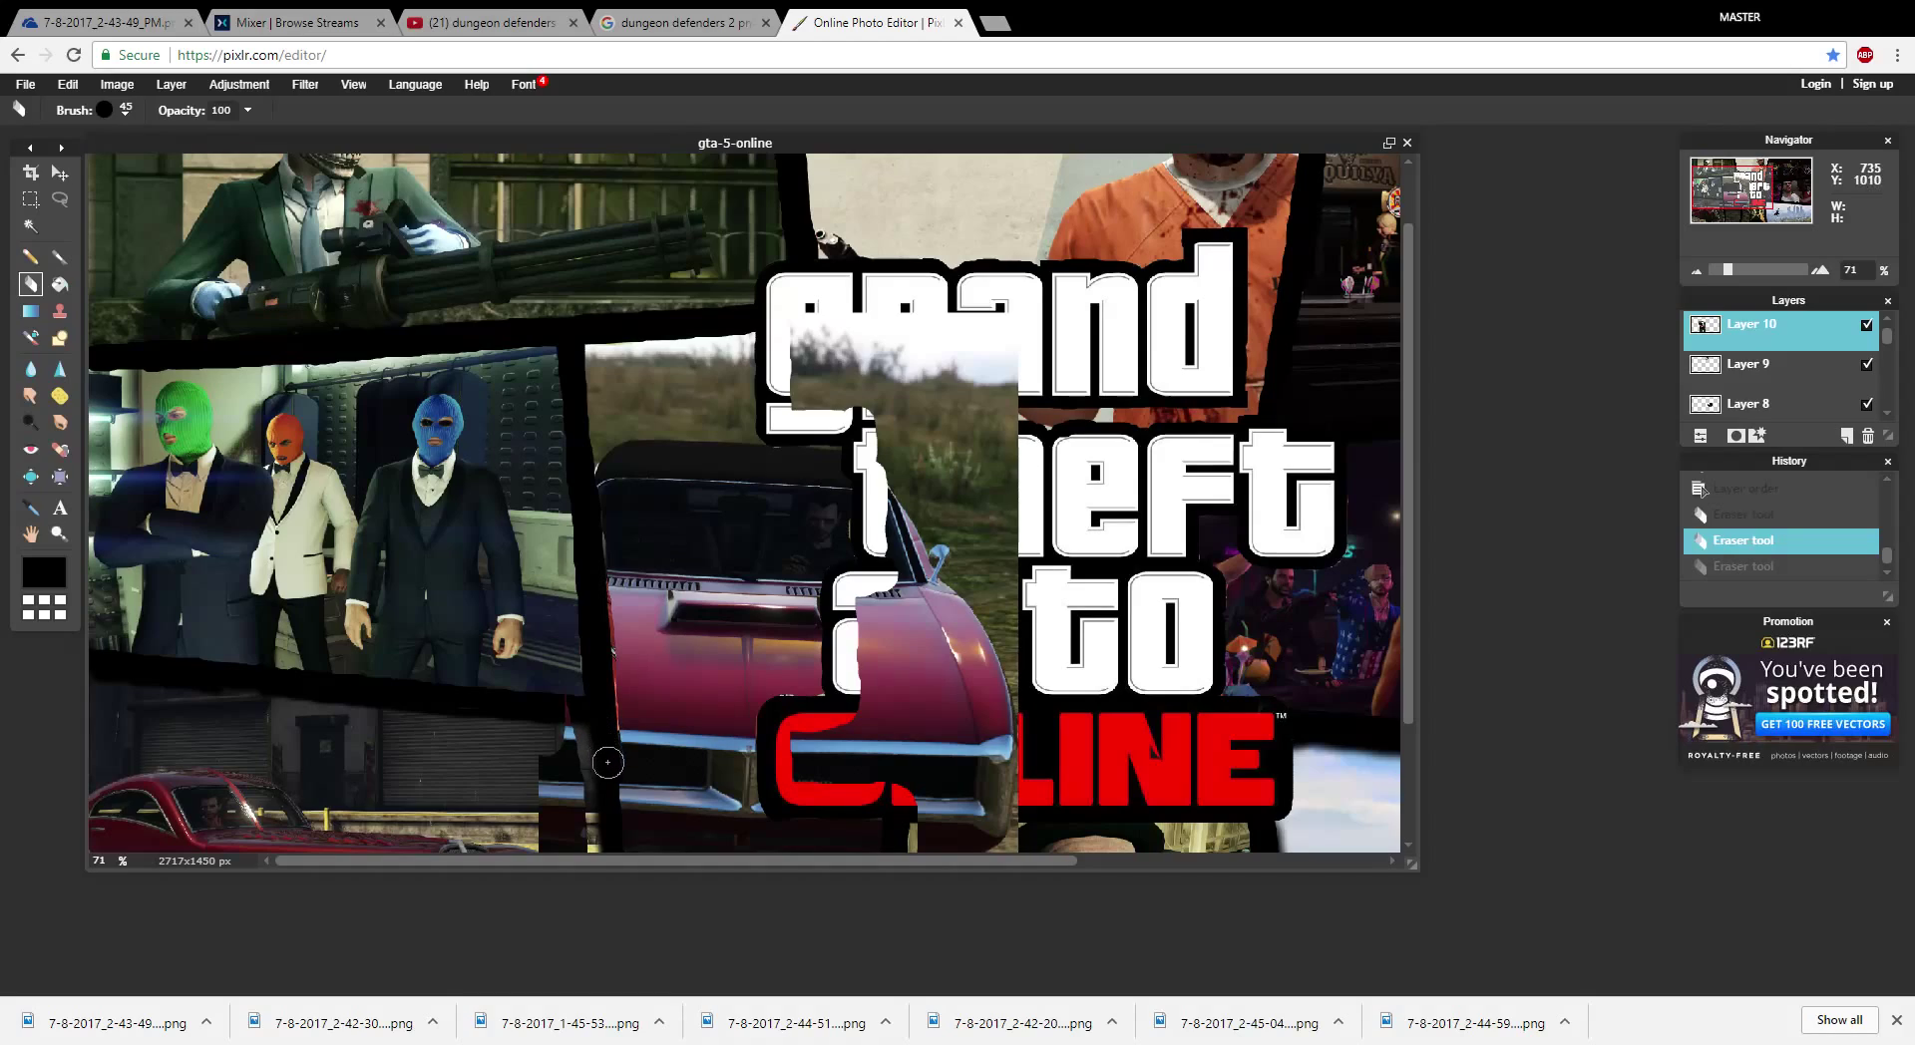
drag(607, 763, 621, 877)
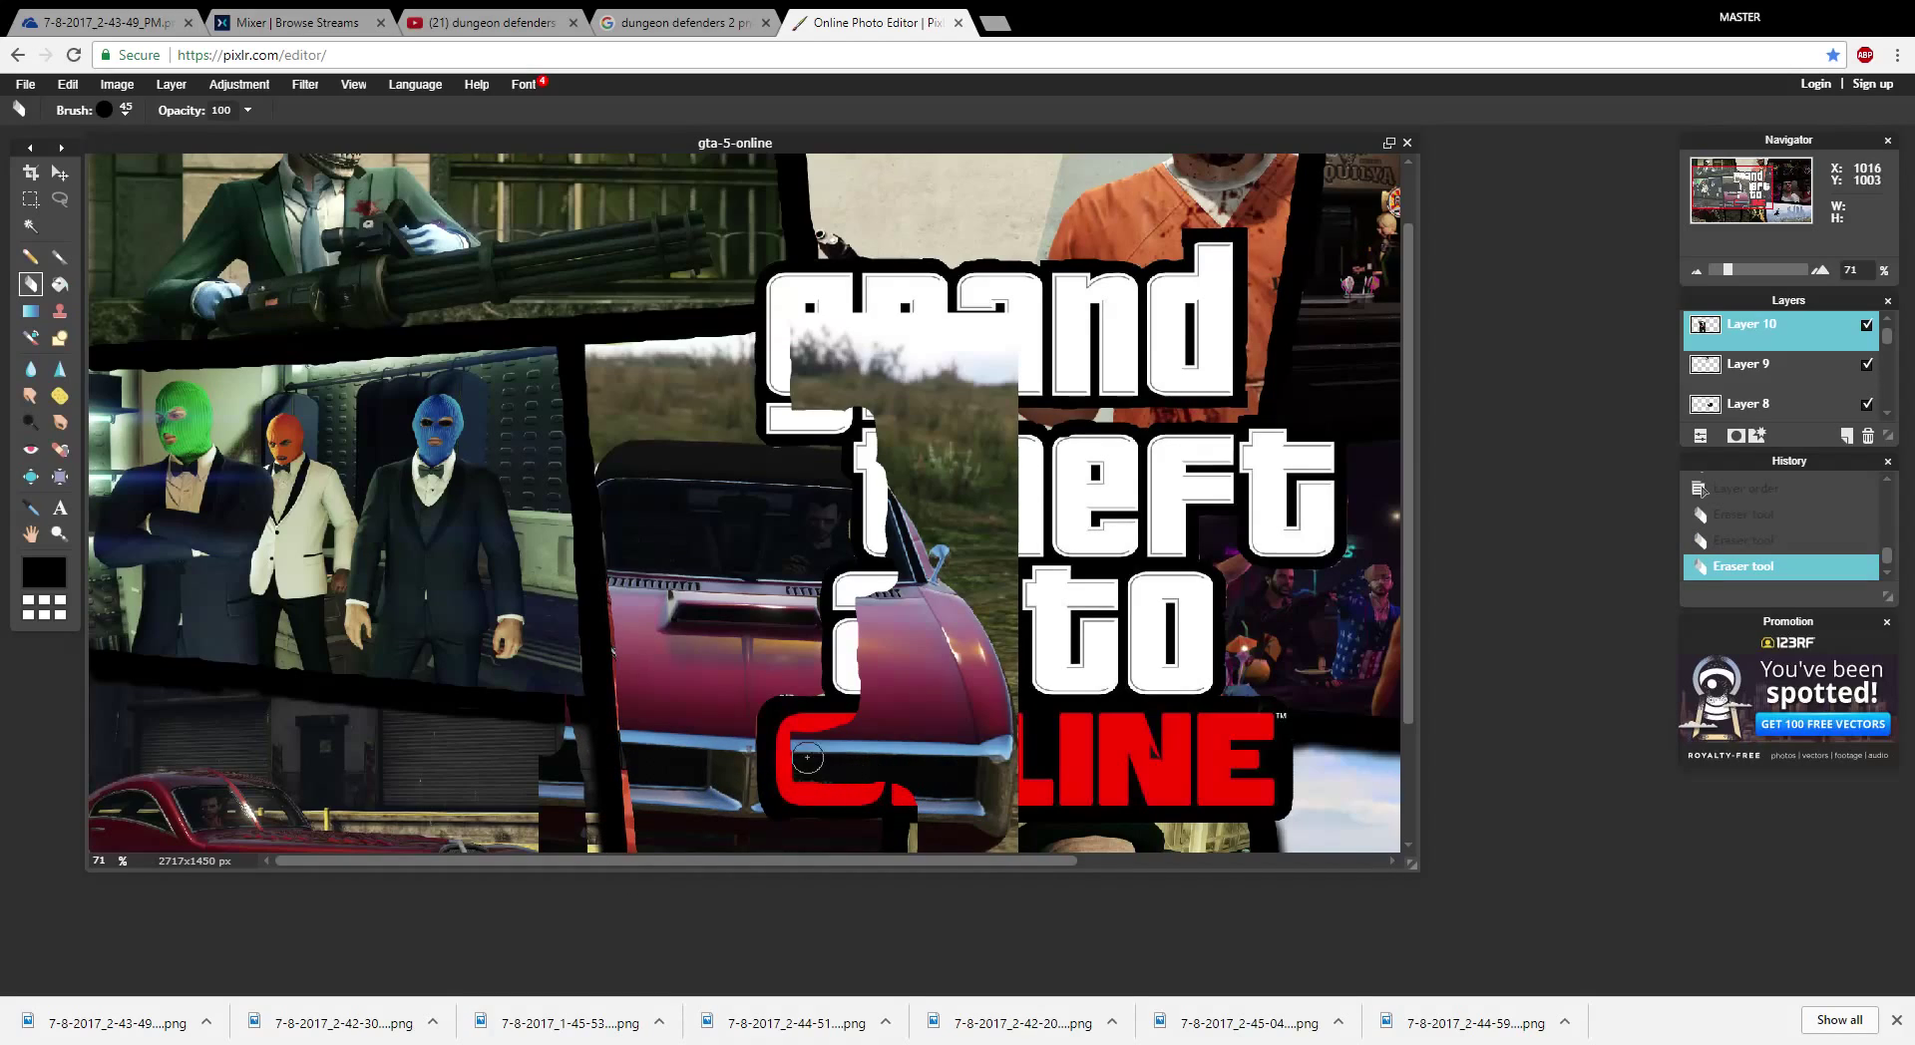
- Try to erase Layer 10 from the O of ONLINE and the gap between the words grand and theft
mouse_move(834, 652)
mouse_down()
mouse_move(838, 607)
mouse_move(838, 623)
mouse_up()
drag(841, 700, 846, 736)
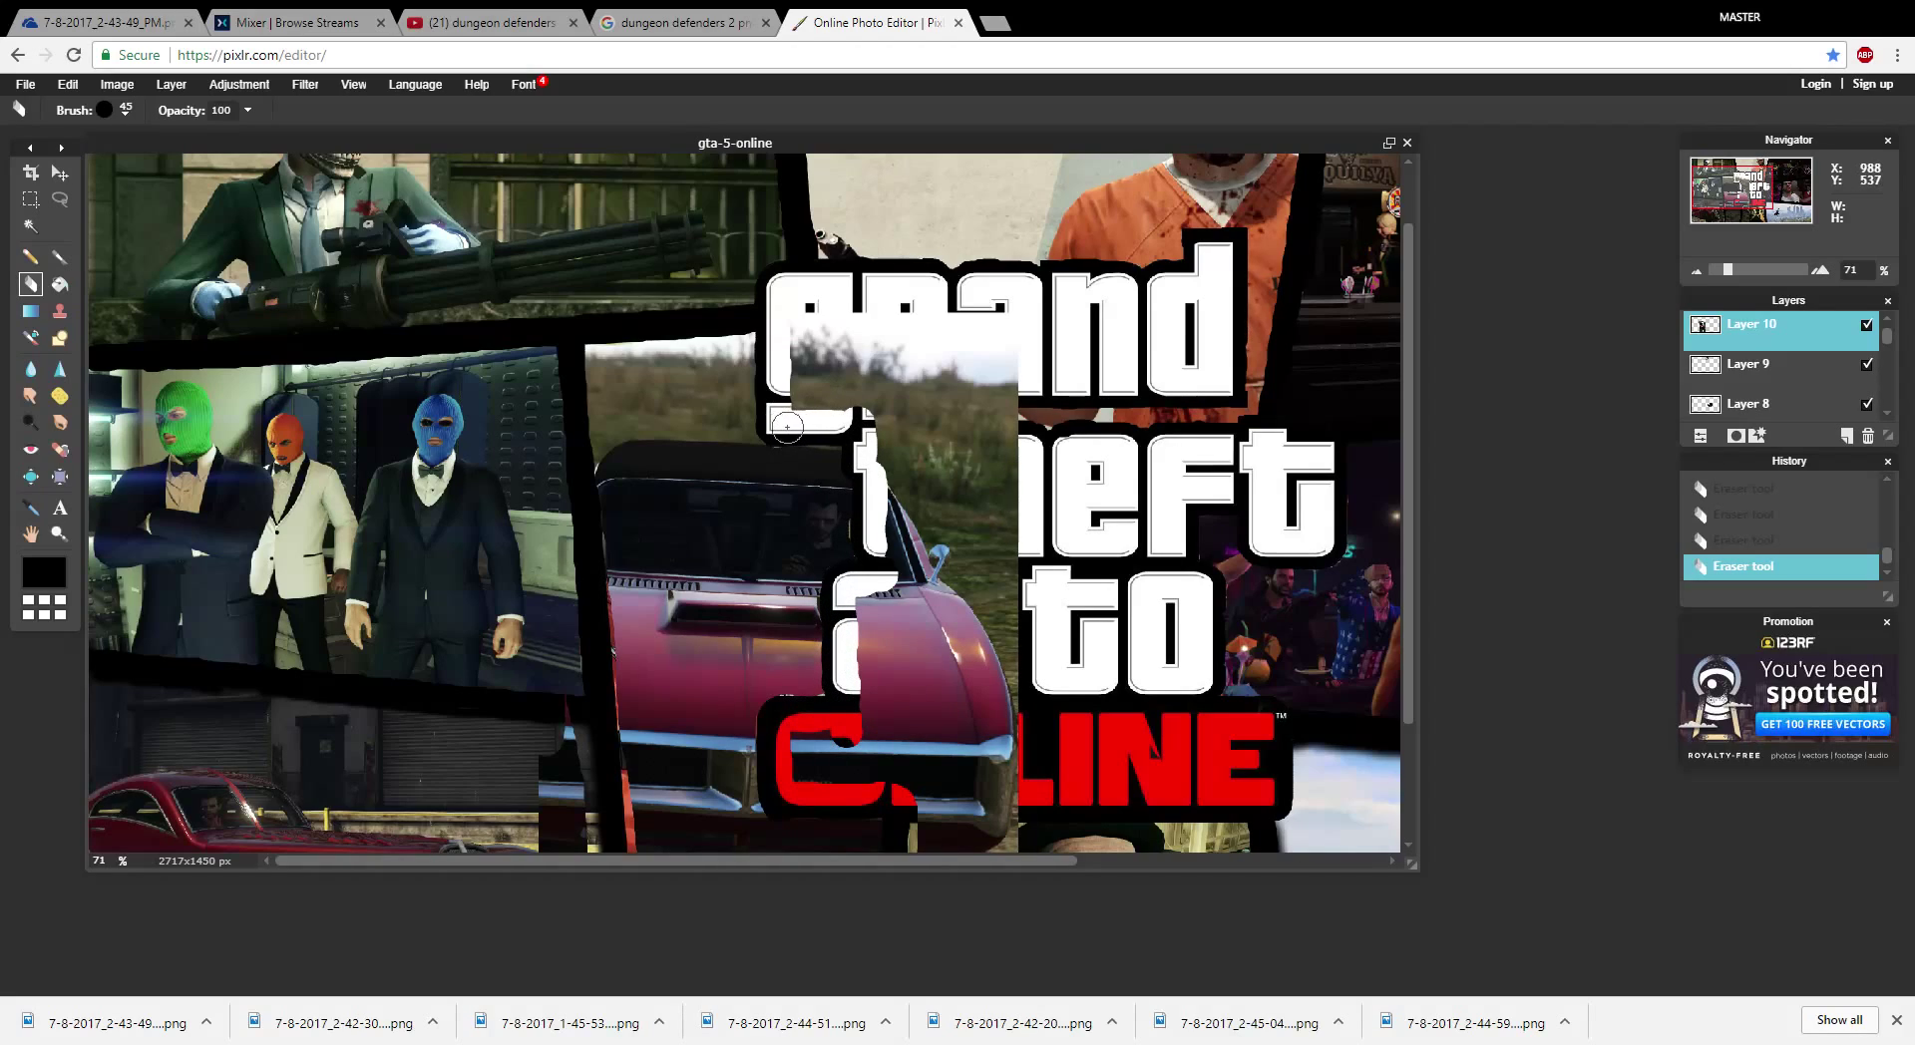
drag(785, 428, 883, 430)
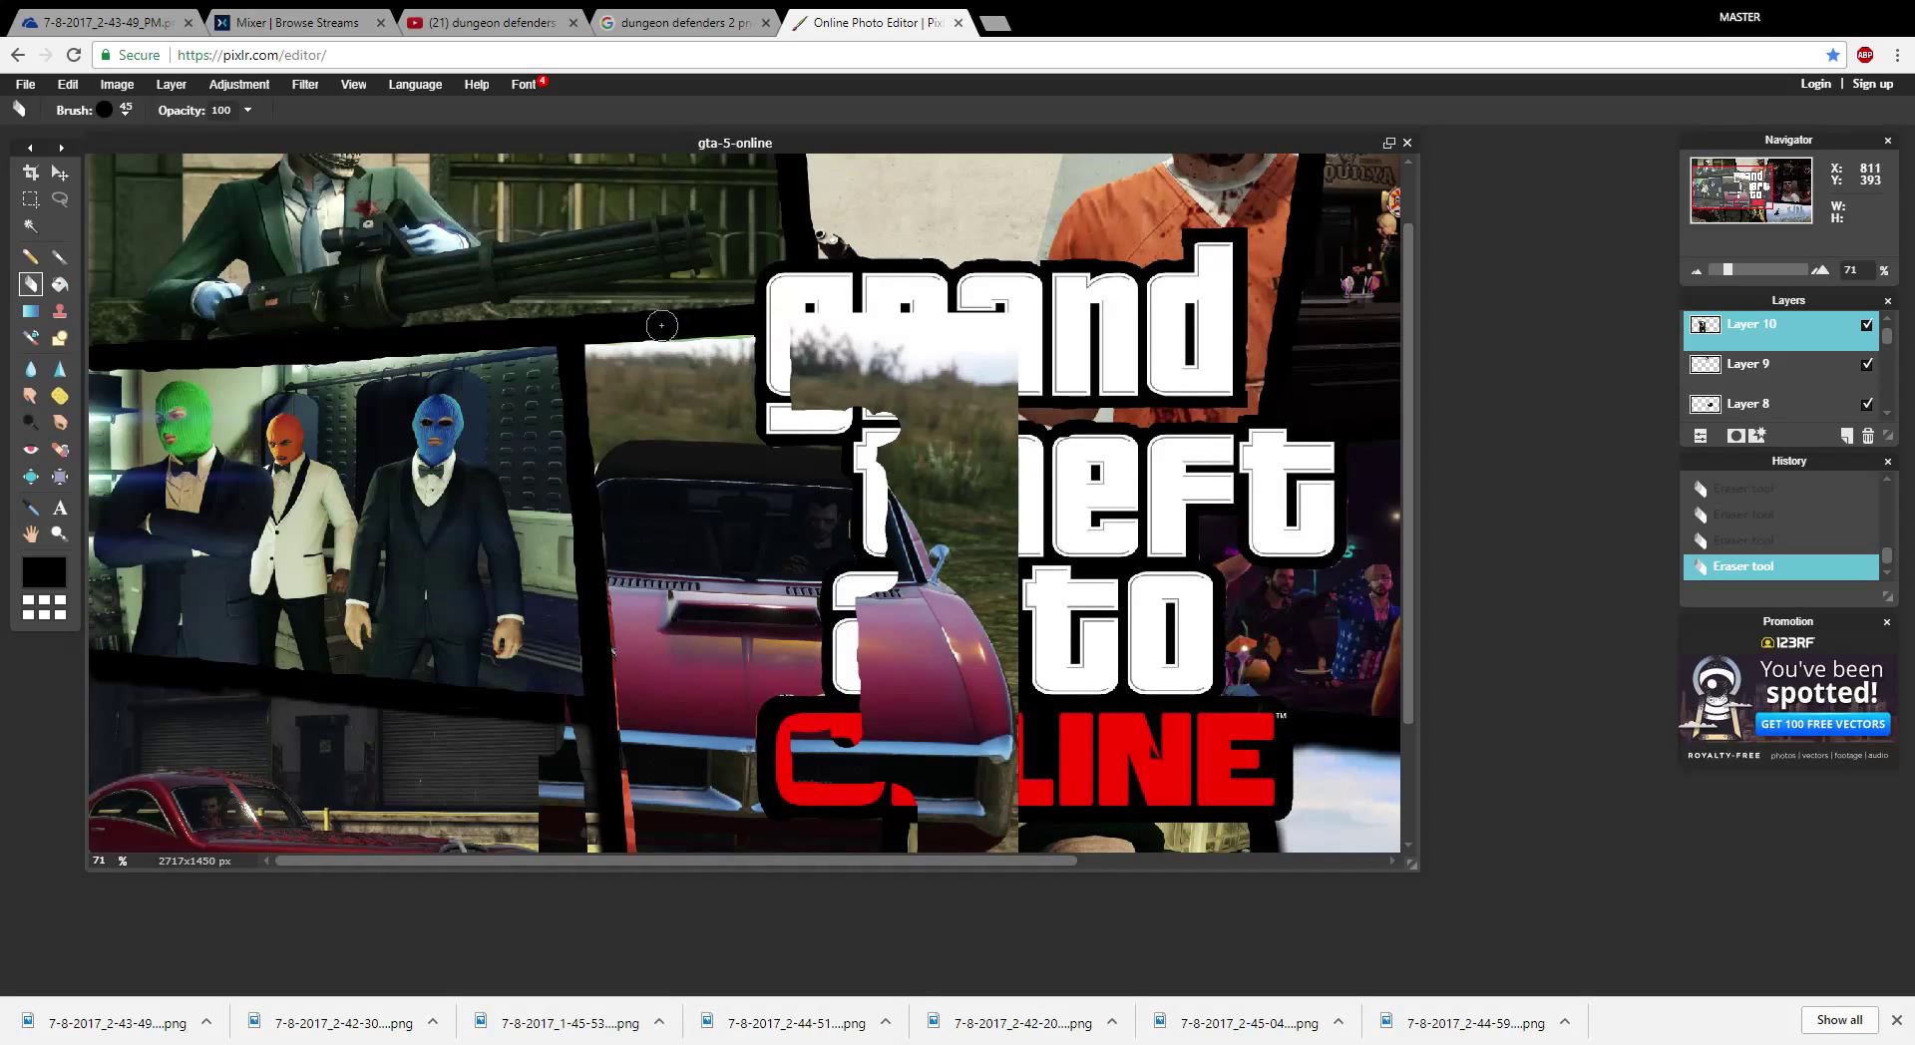
- Undo the recent eraser strokes on Layer 10 and erase it again down the lower part of the car panel's left border
scroll(673, 422, up, 1)
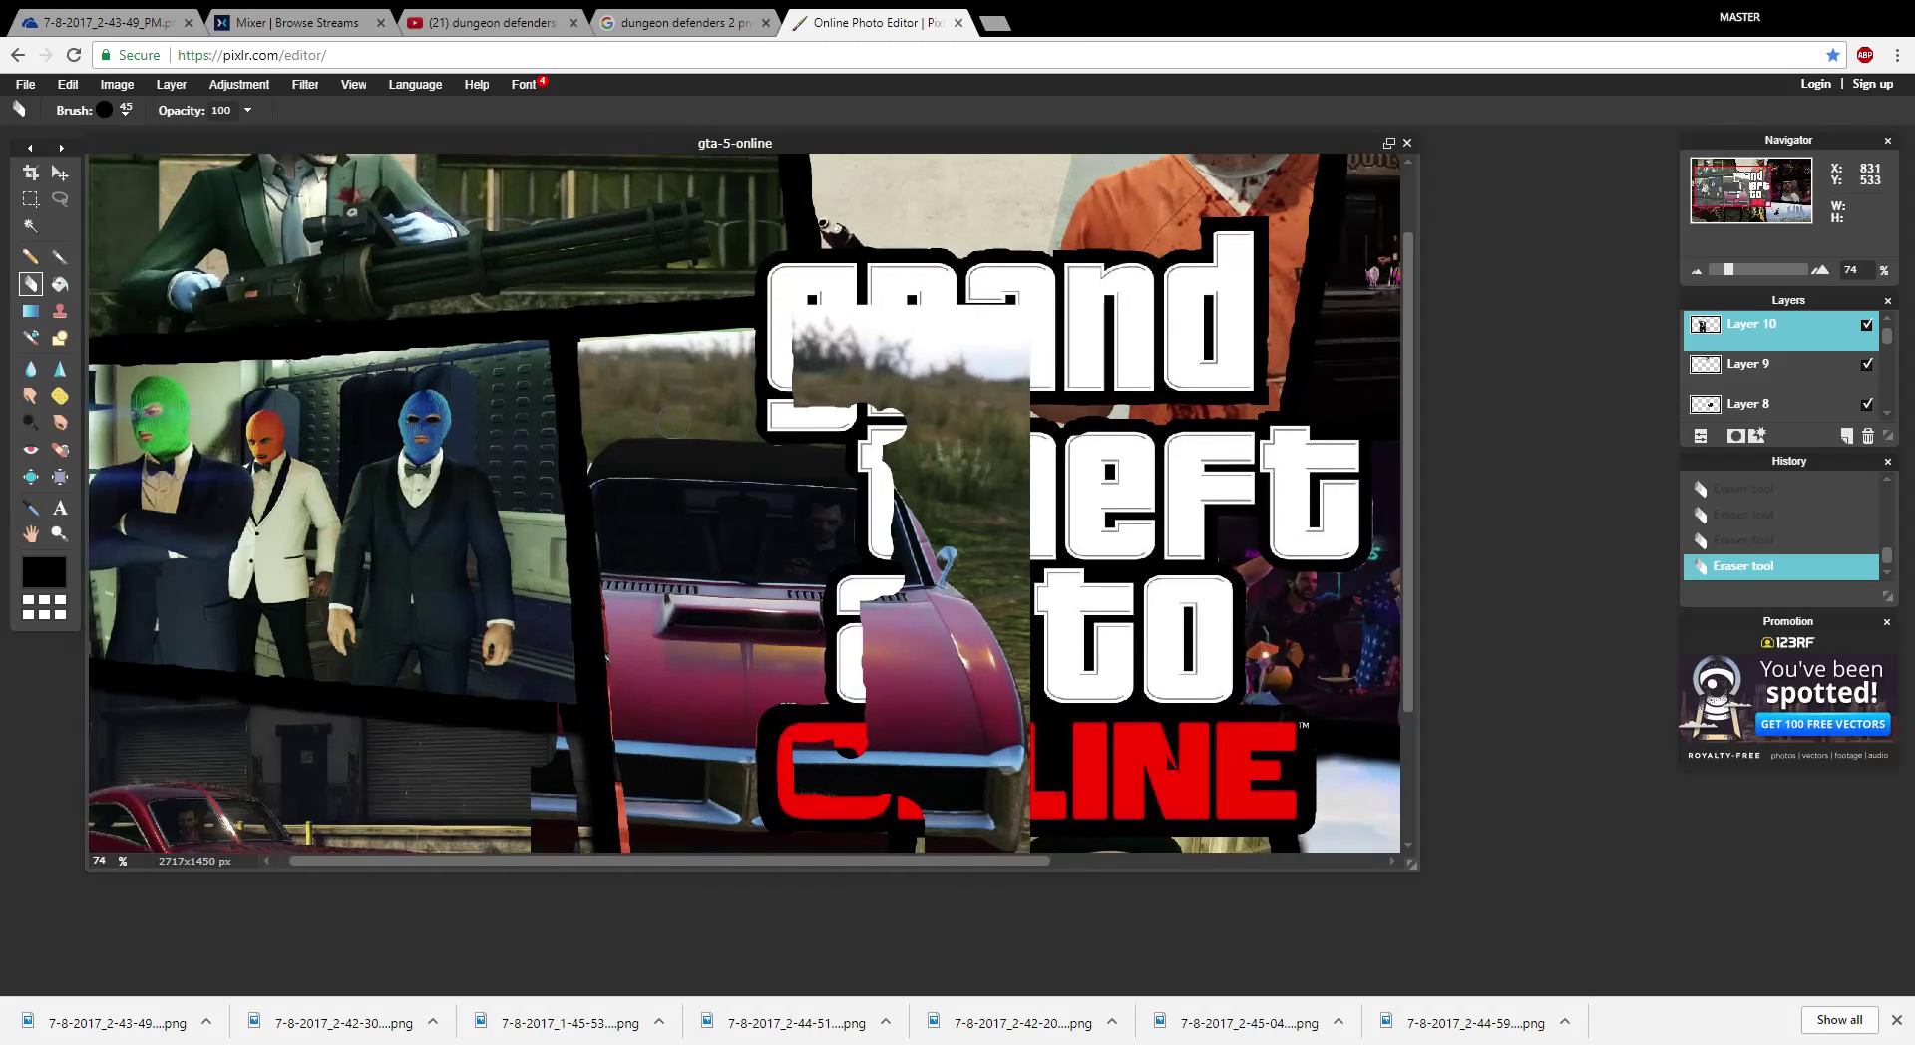
scroll(673, 422, down, 3)
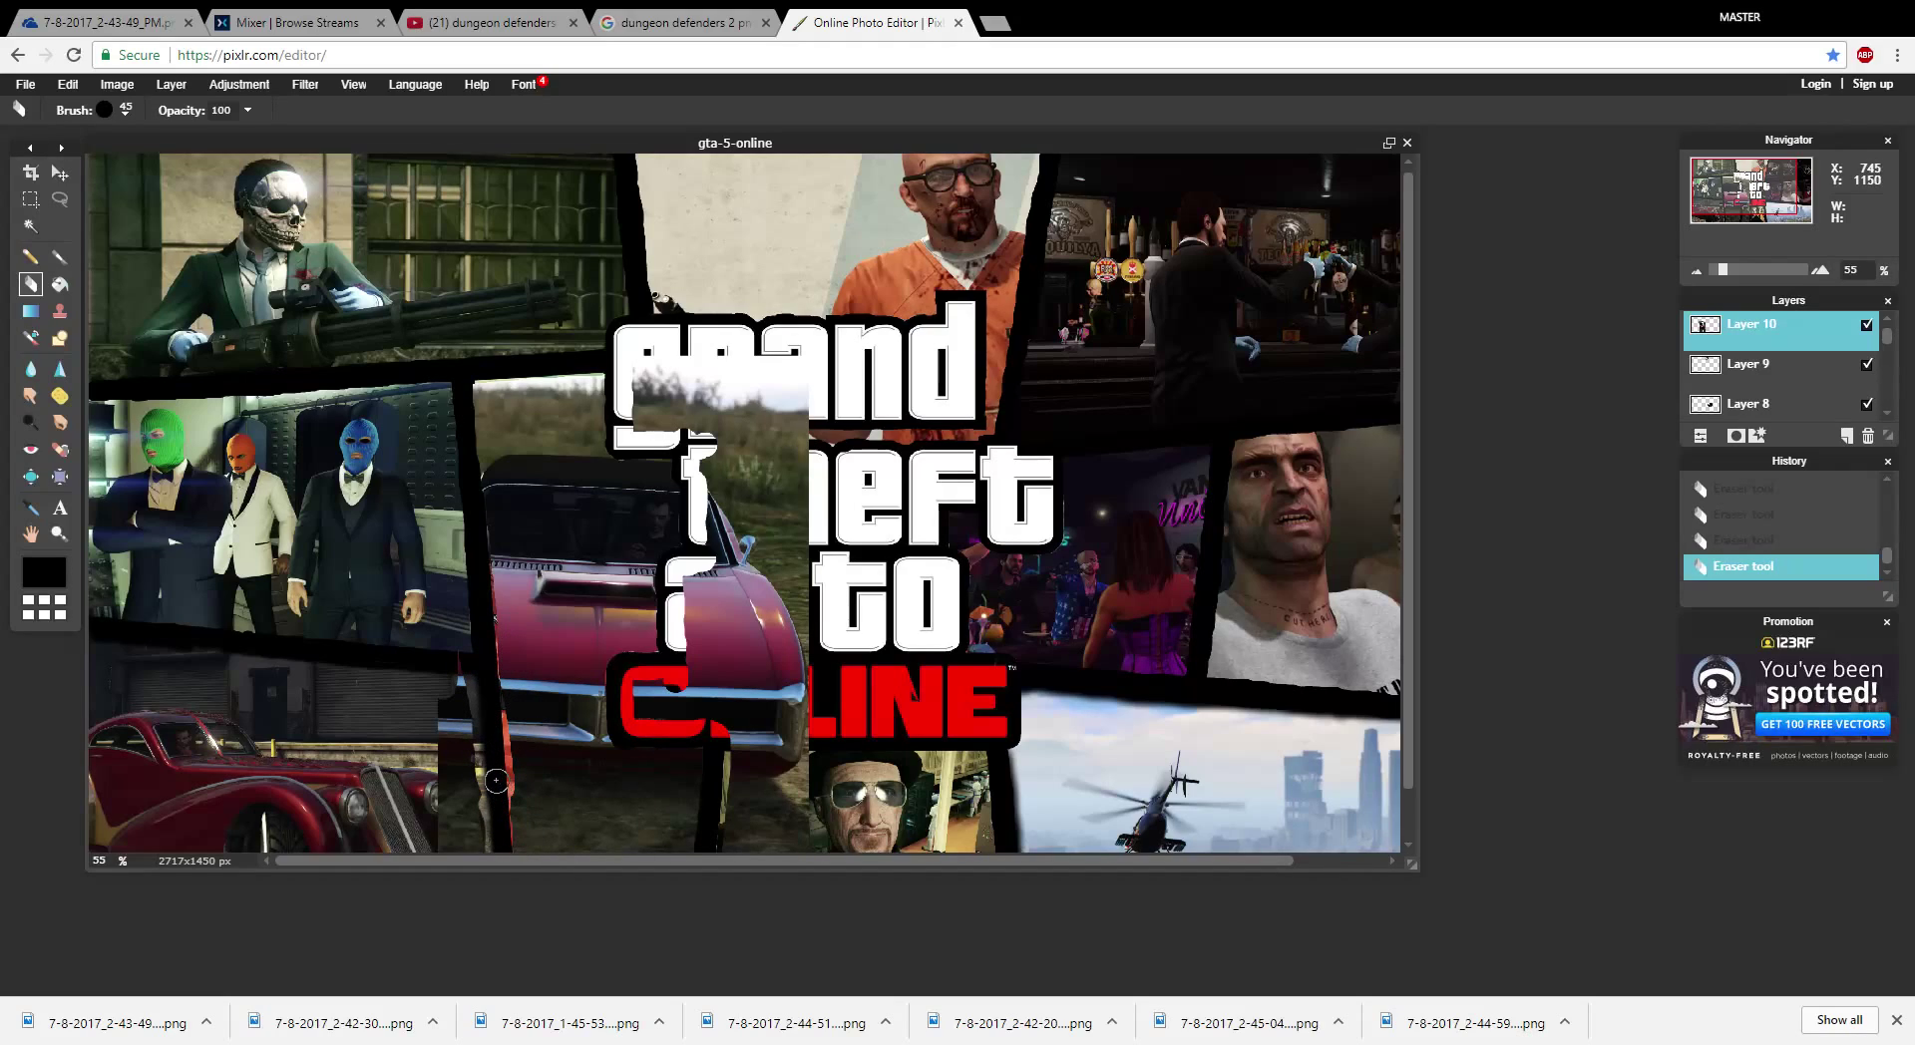
key(ctrl+z)
key(ctrl+z)
key(ctrl+z)
key(ctrl+z)
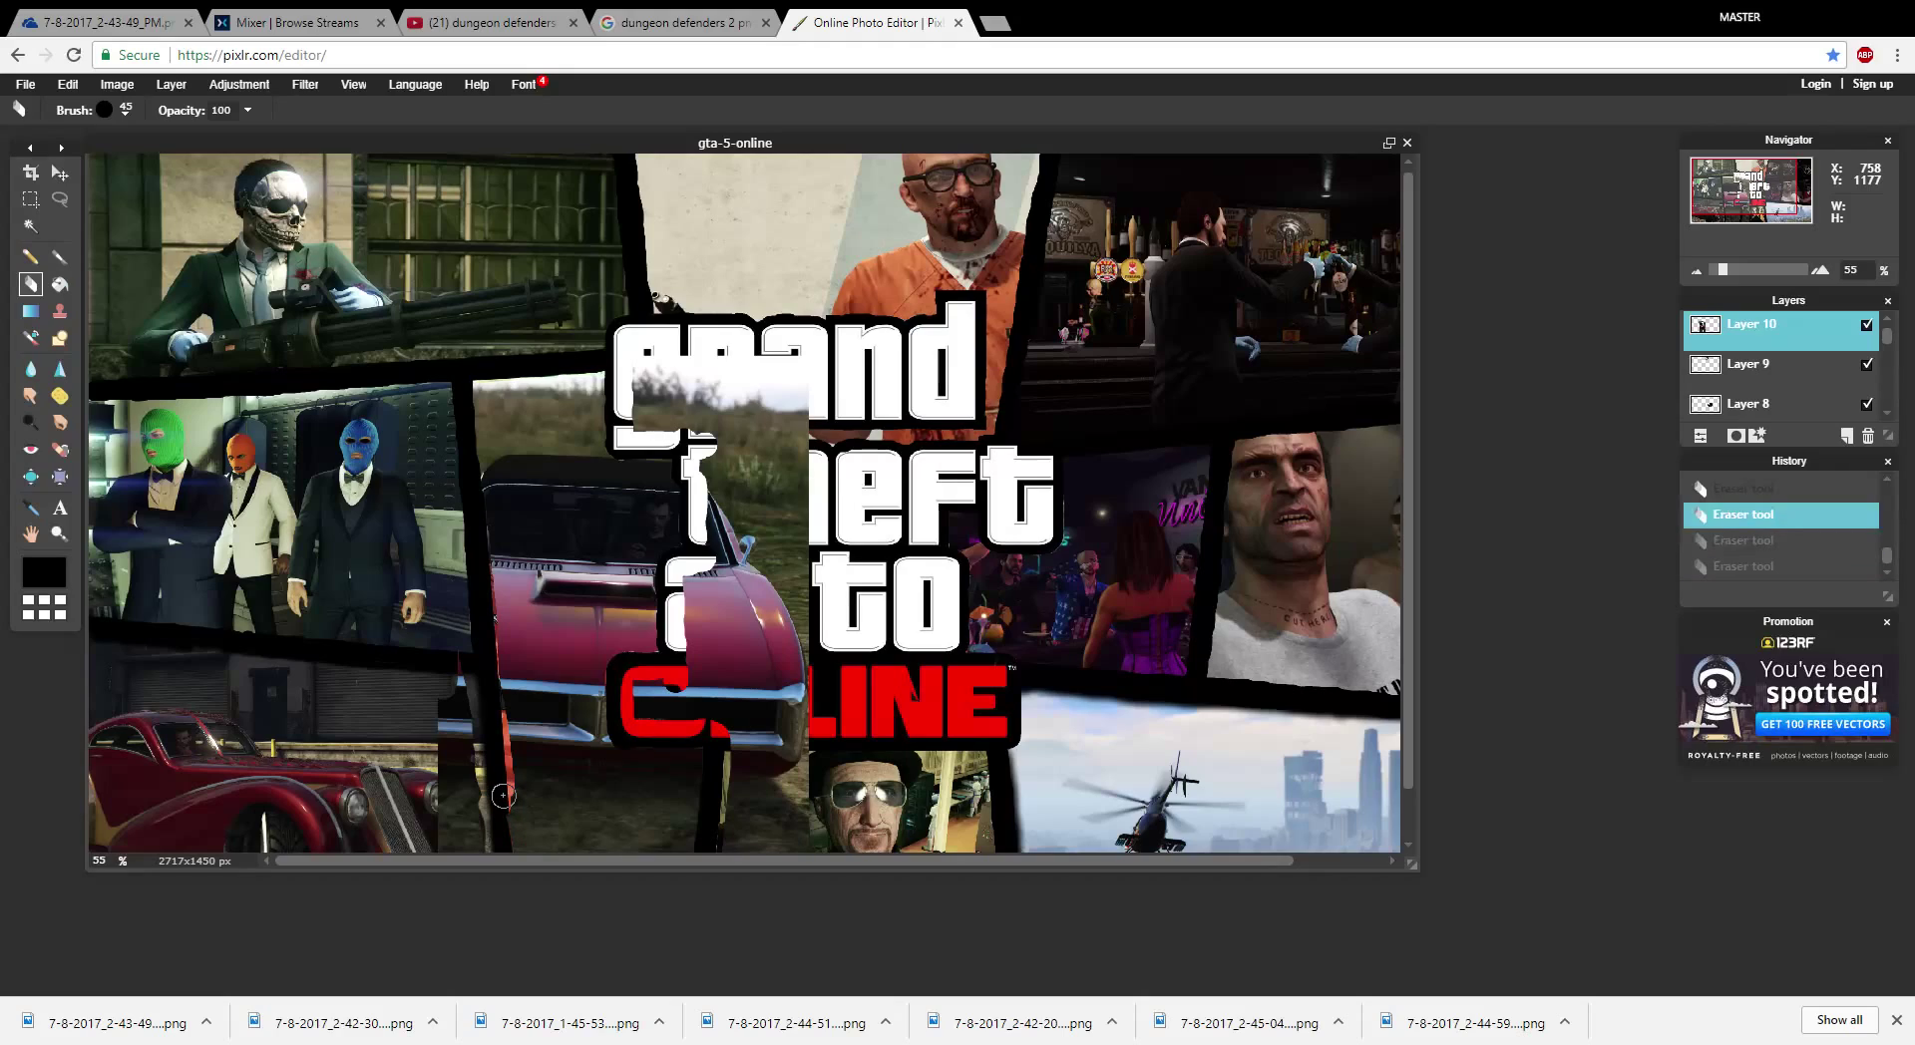
key(ctrl+z)
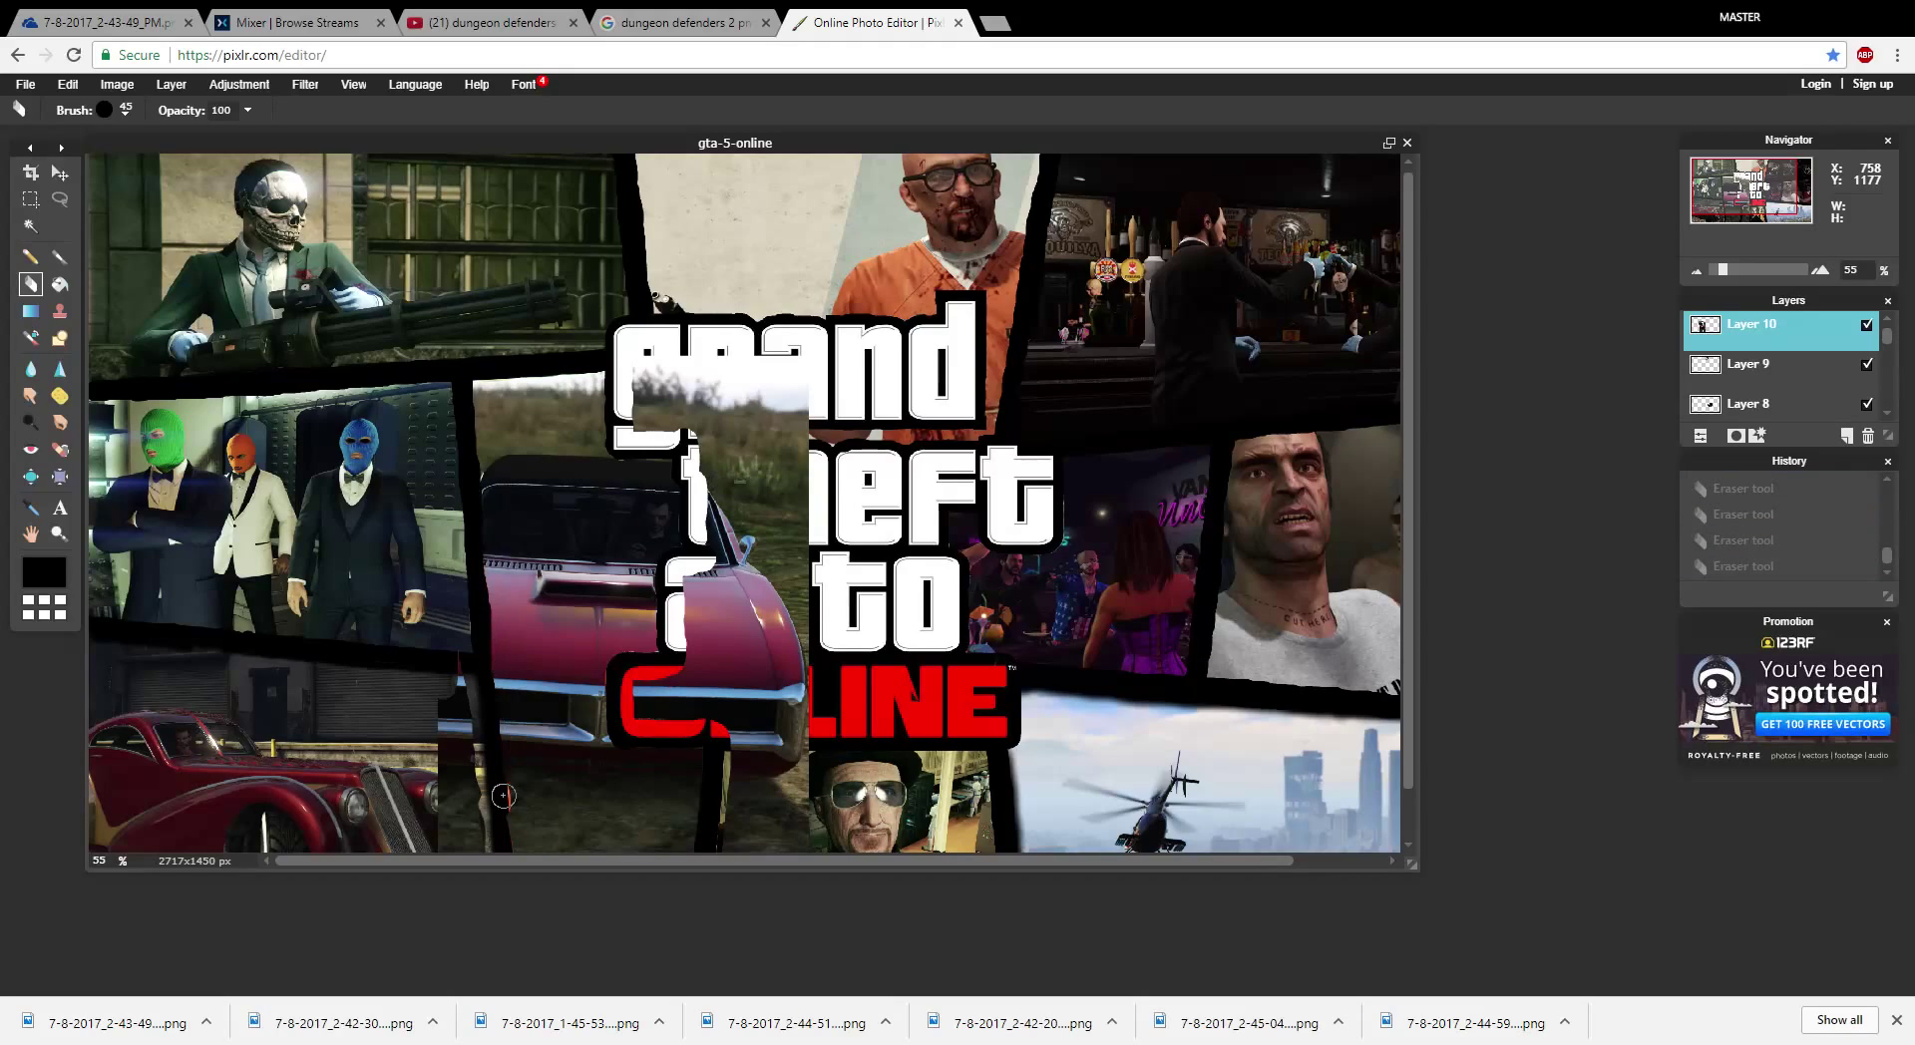
key(ctrl+z)
key(ctrl+z)
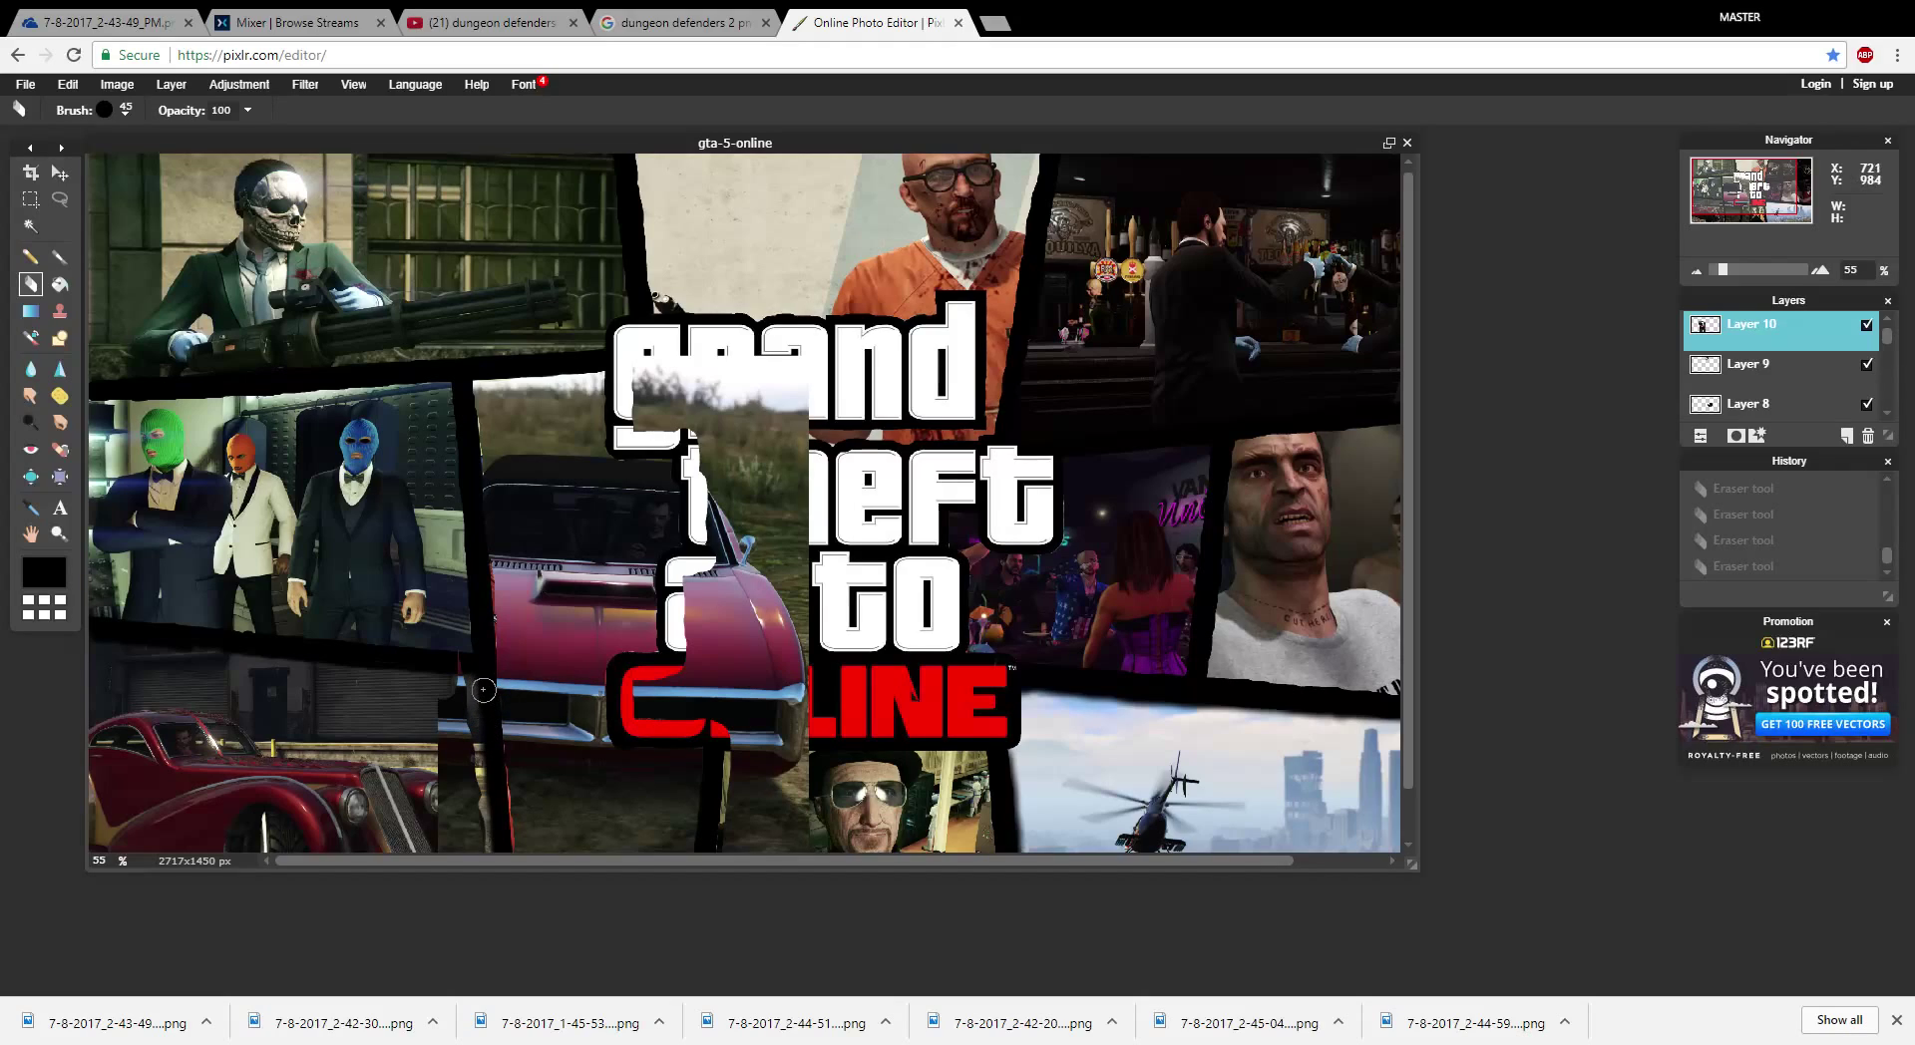
click(483, 689)
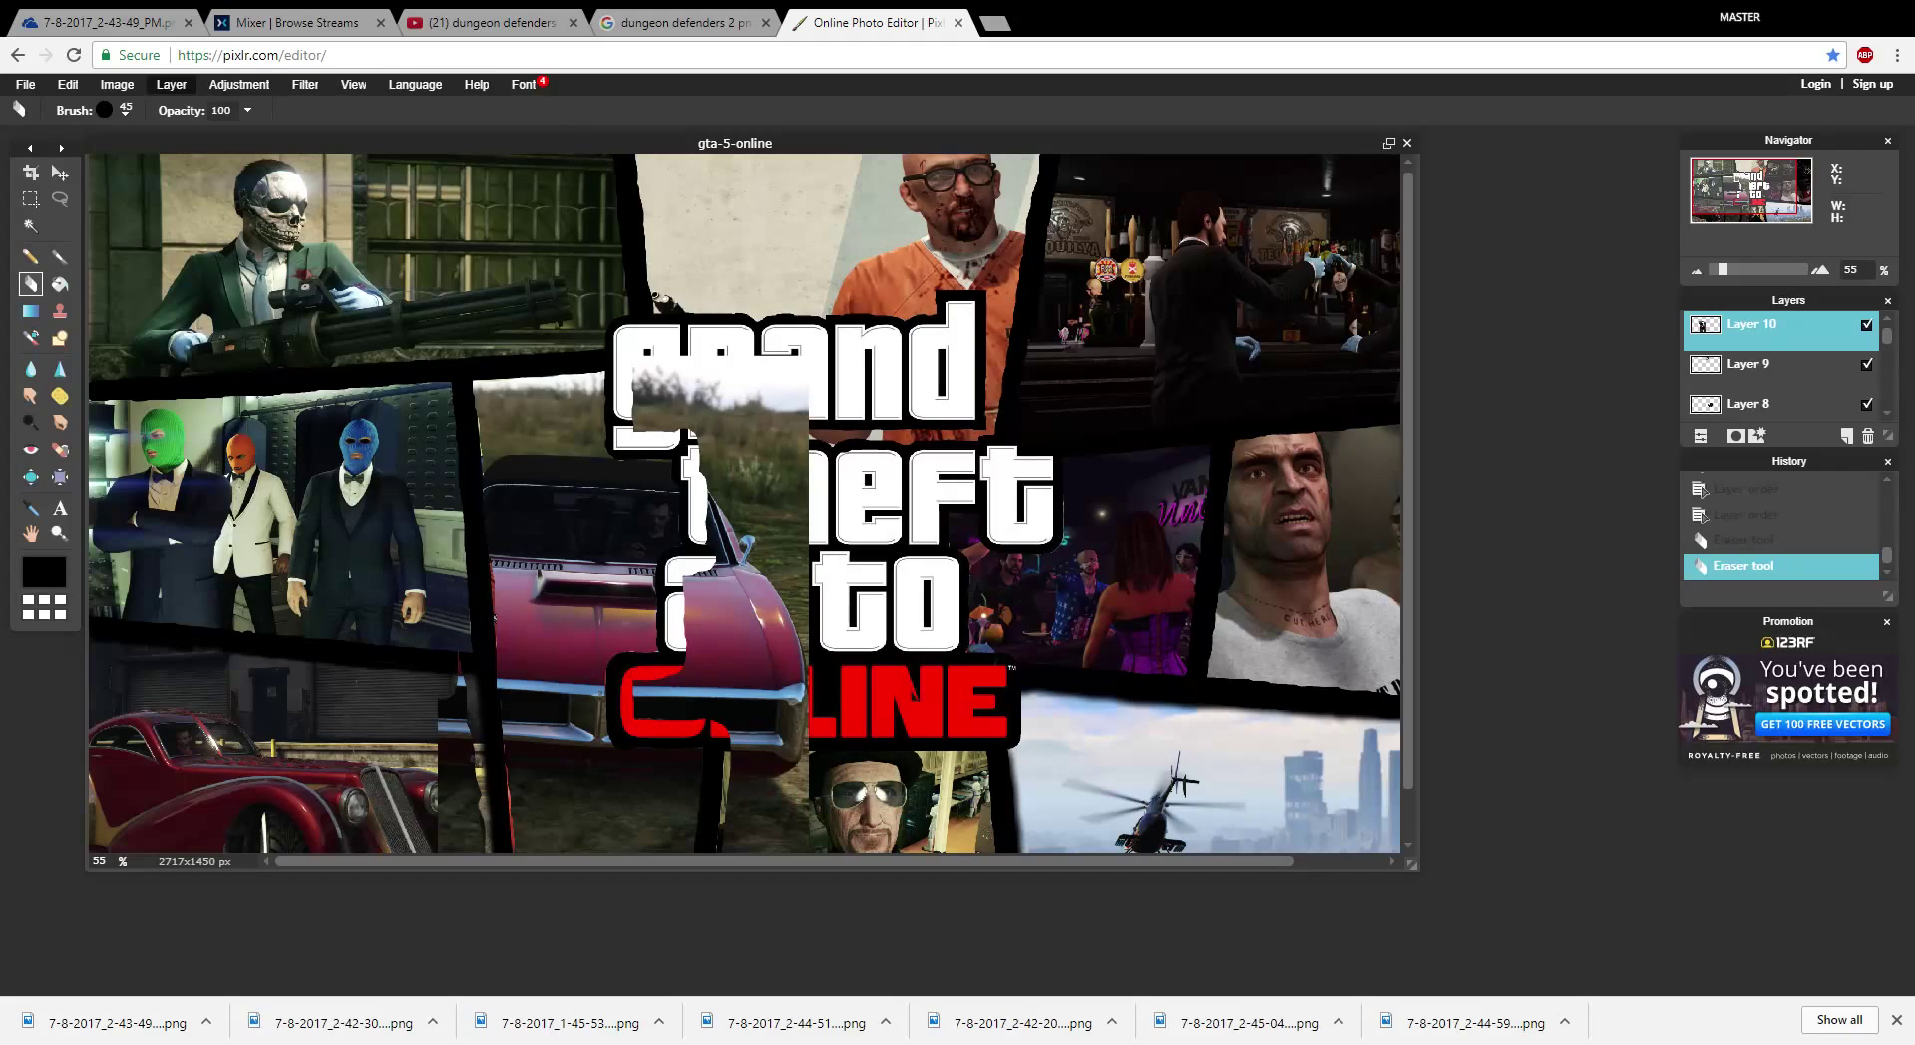
- Set the Eraser to the 200 hard round preset and erase the bulk of Layer 10 covering the Grand Theft Auto Online logo
click(119, 107)
click(426, 155)
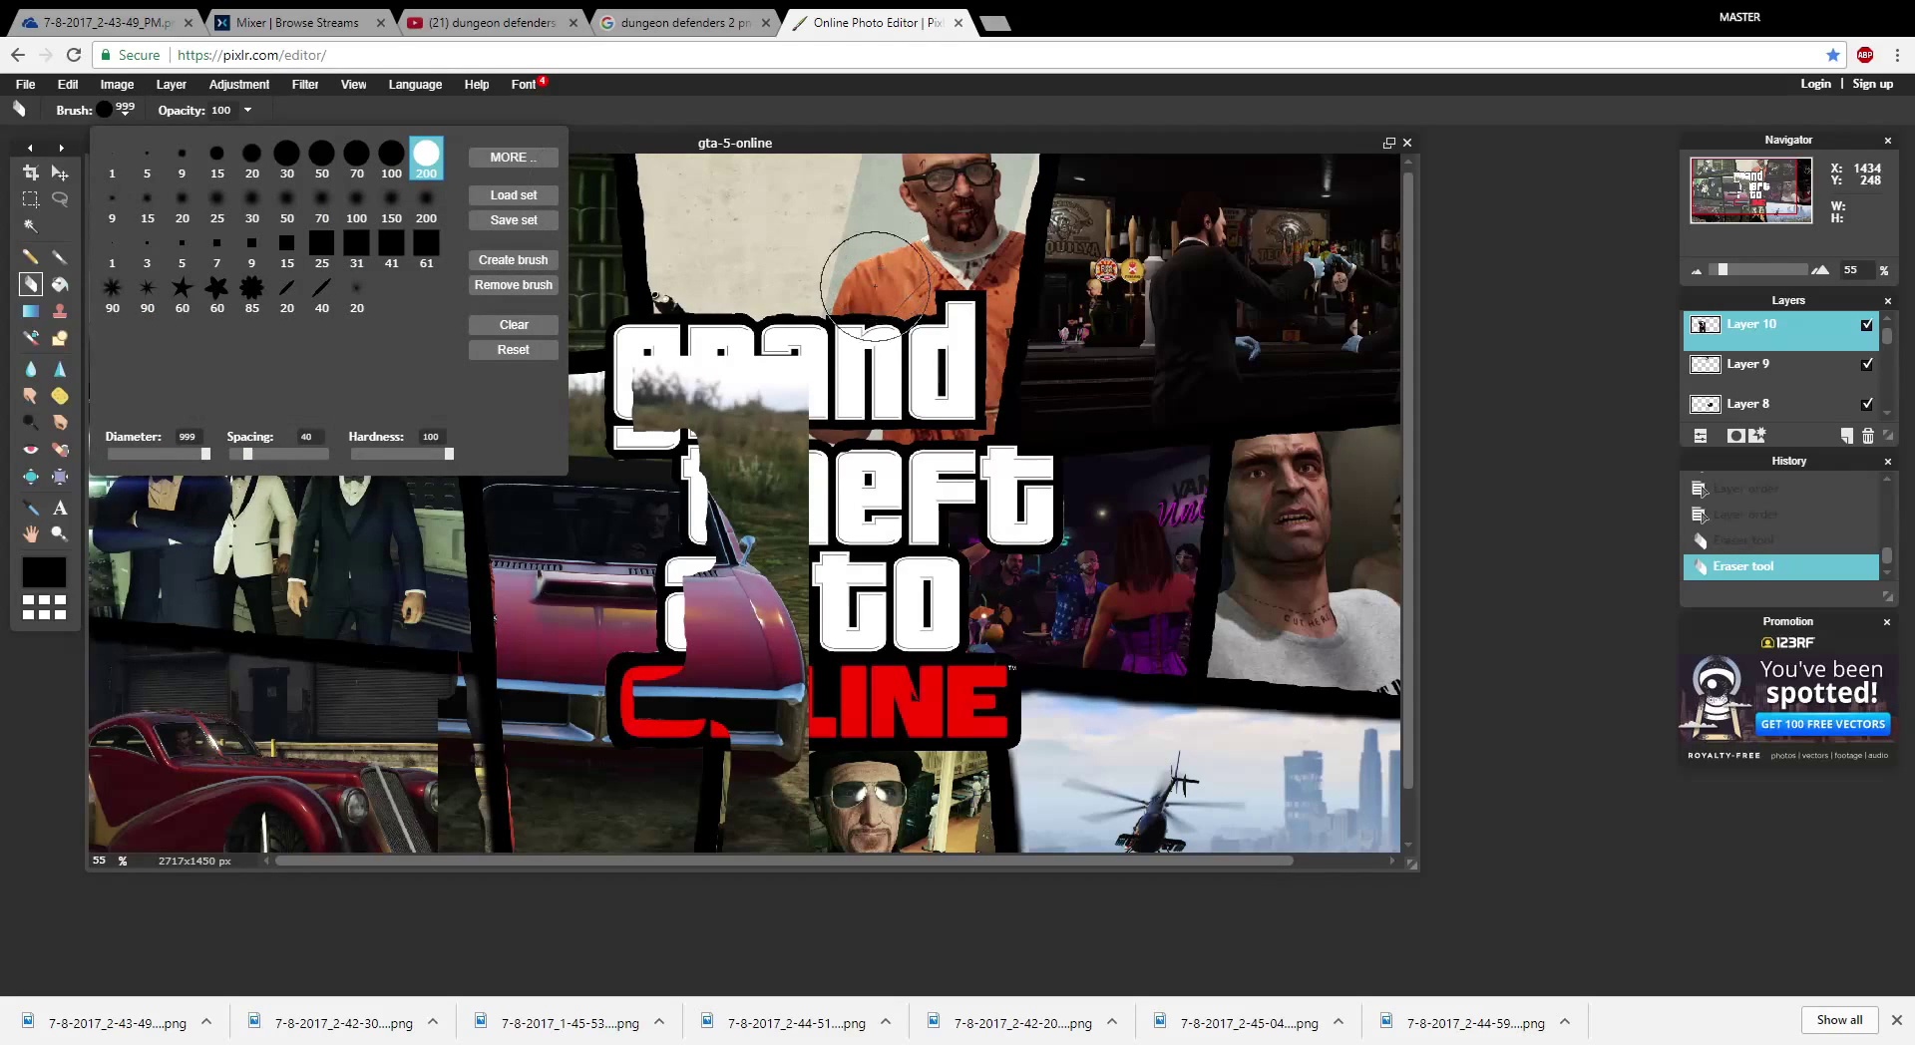
mouse_move(676, 388)
mouse_down()
mouse_move(737, 391)
mouse_move(788, 436)
mouse_move(754, 466)
mouse_move(750, 644)
mouse_up()
mouse_move(762, 460)
mouse_down()
mouse_move(790, 607)
mouse_move(758, 865)
mouse_up()
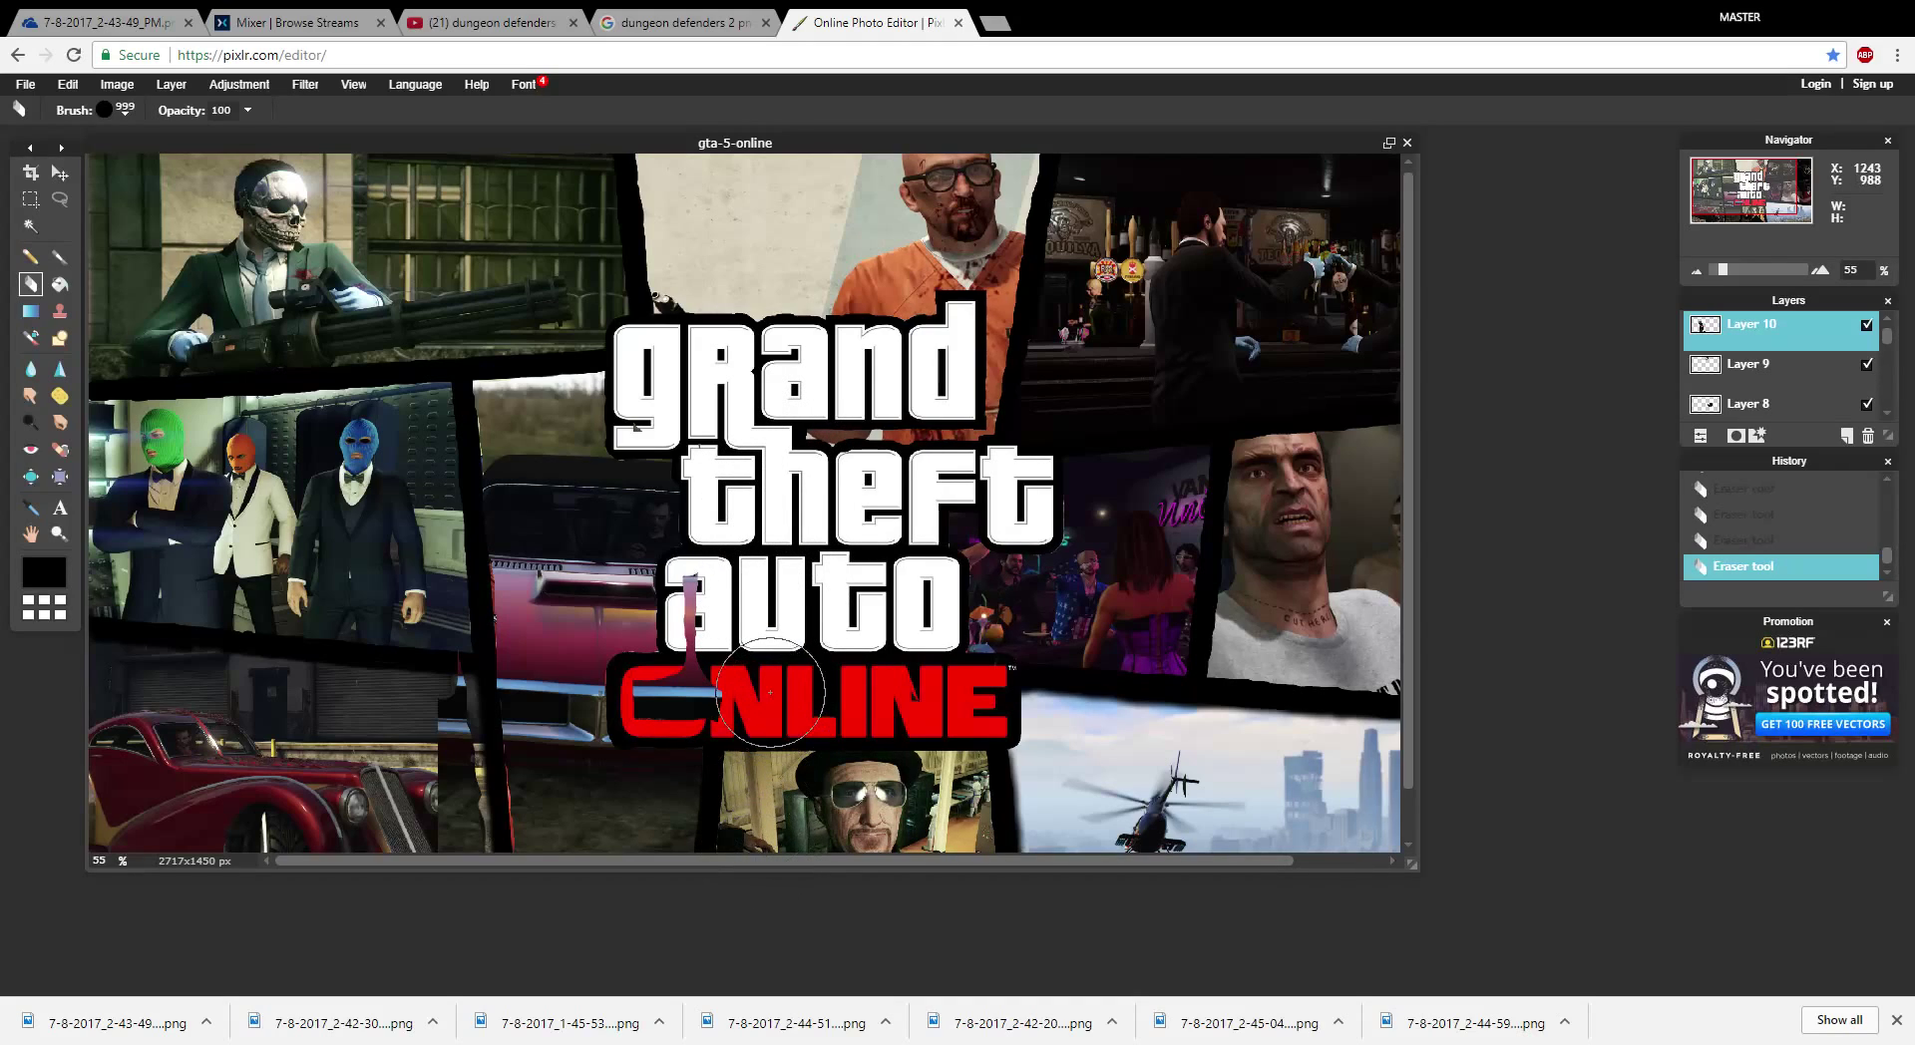
drag(748, 688, 693, 701)
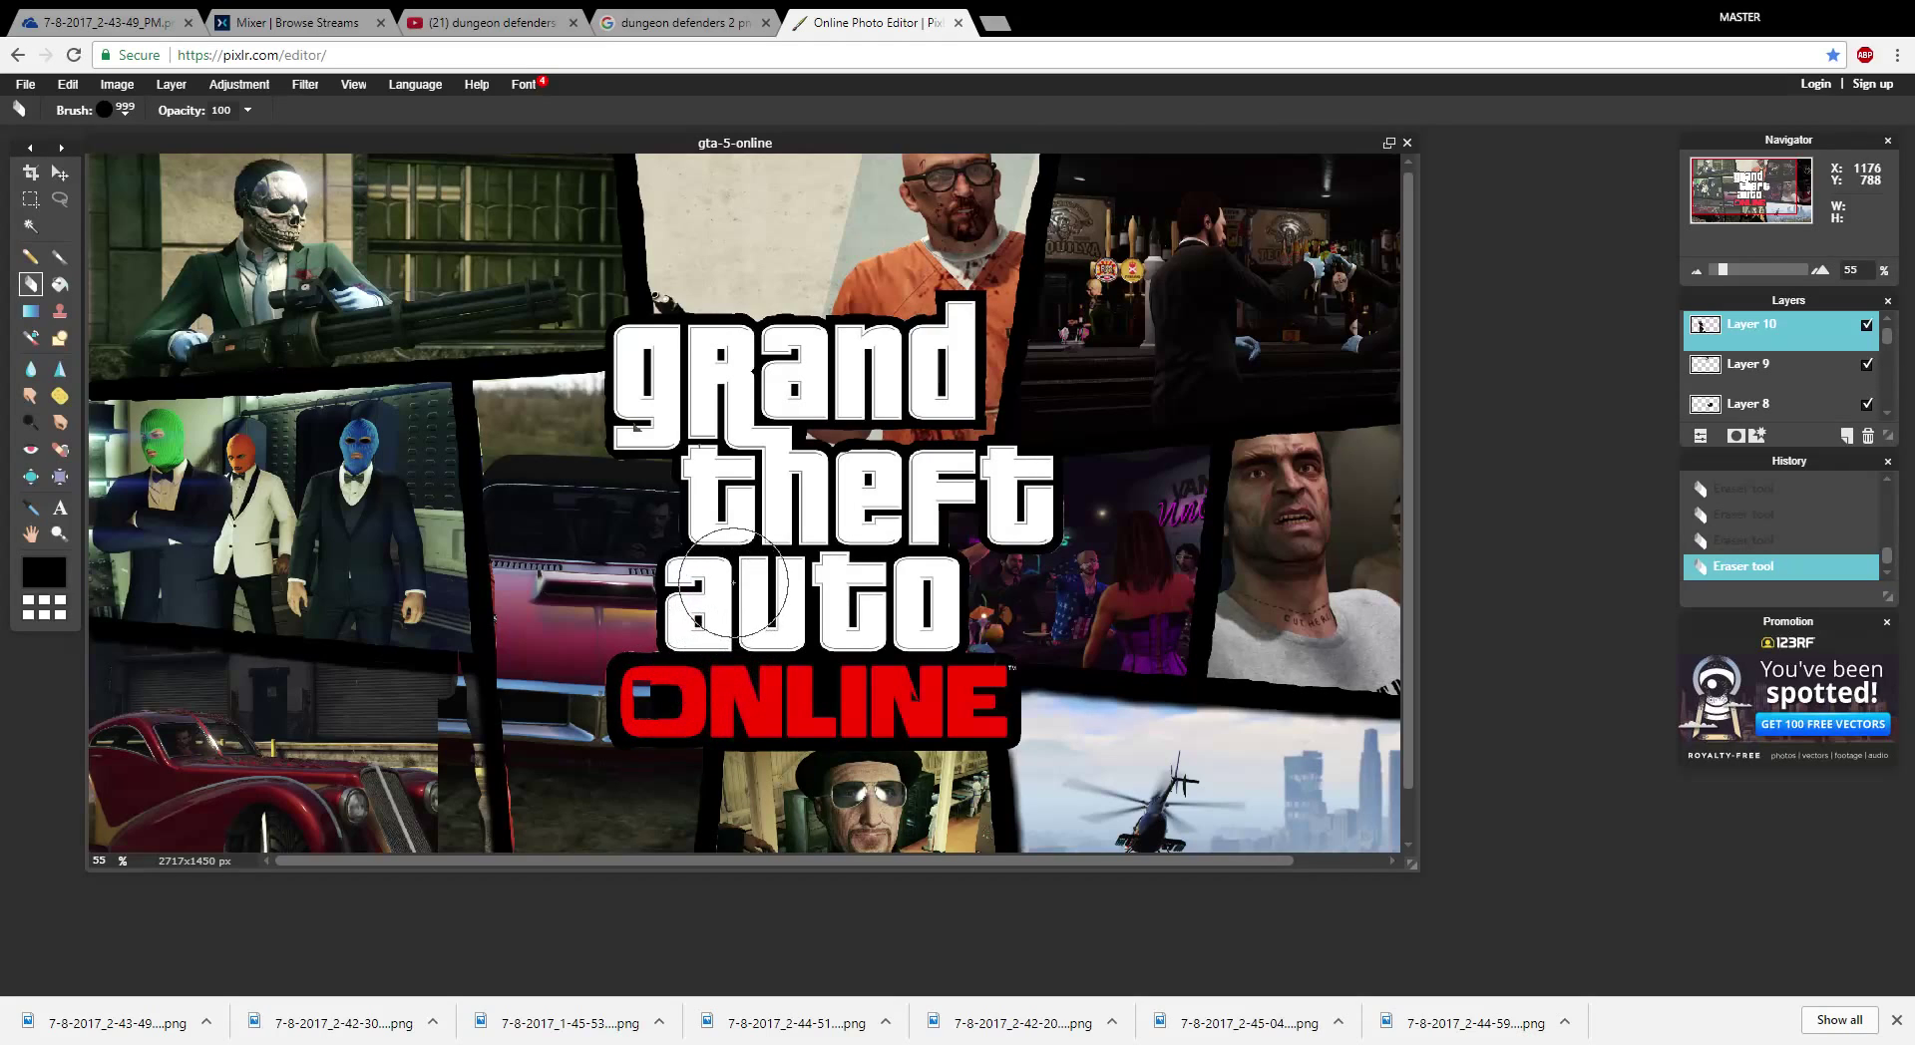
- Set the Eraser diameter to 30 and erase the remnant of Layer 10 covering the O of ONLINE
scroll(427, 718, down, 2)
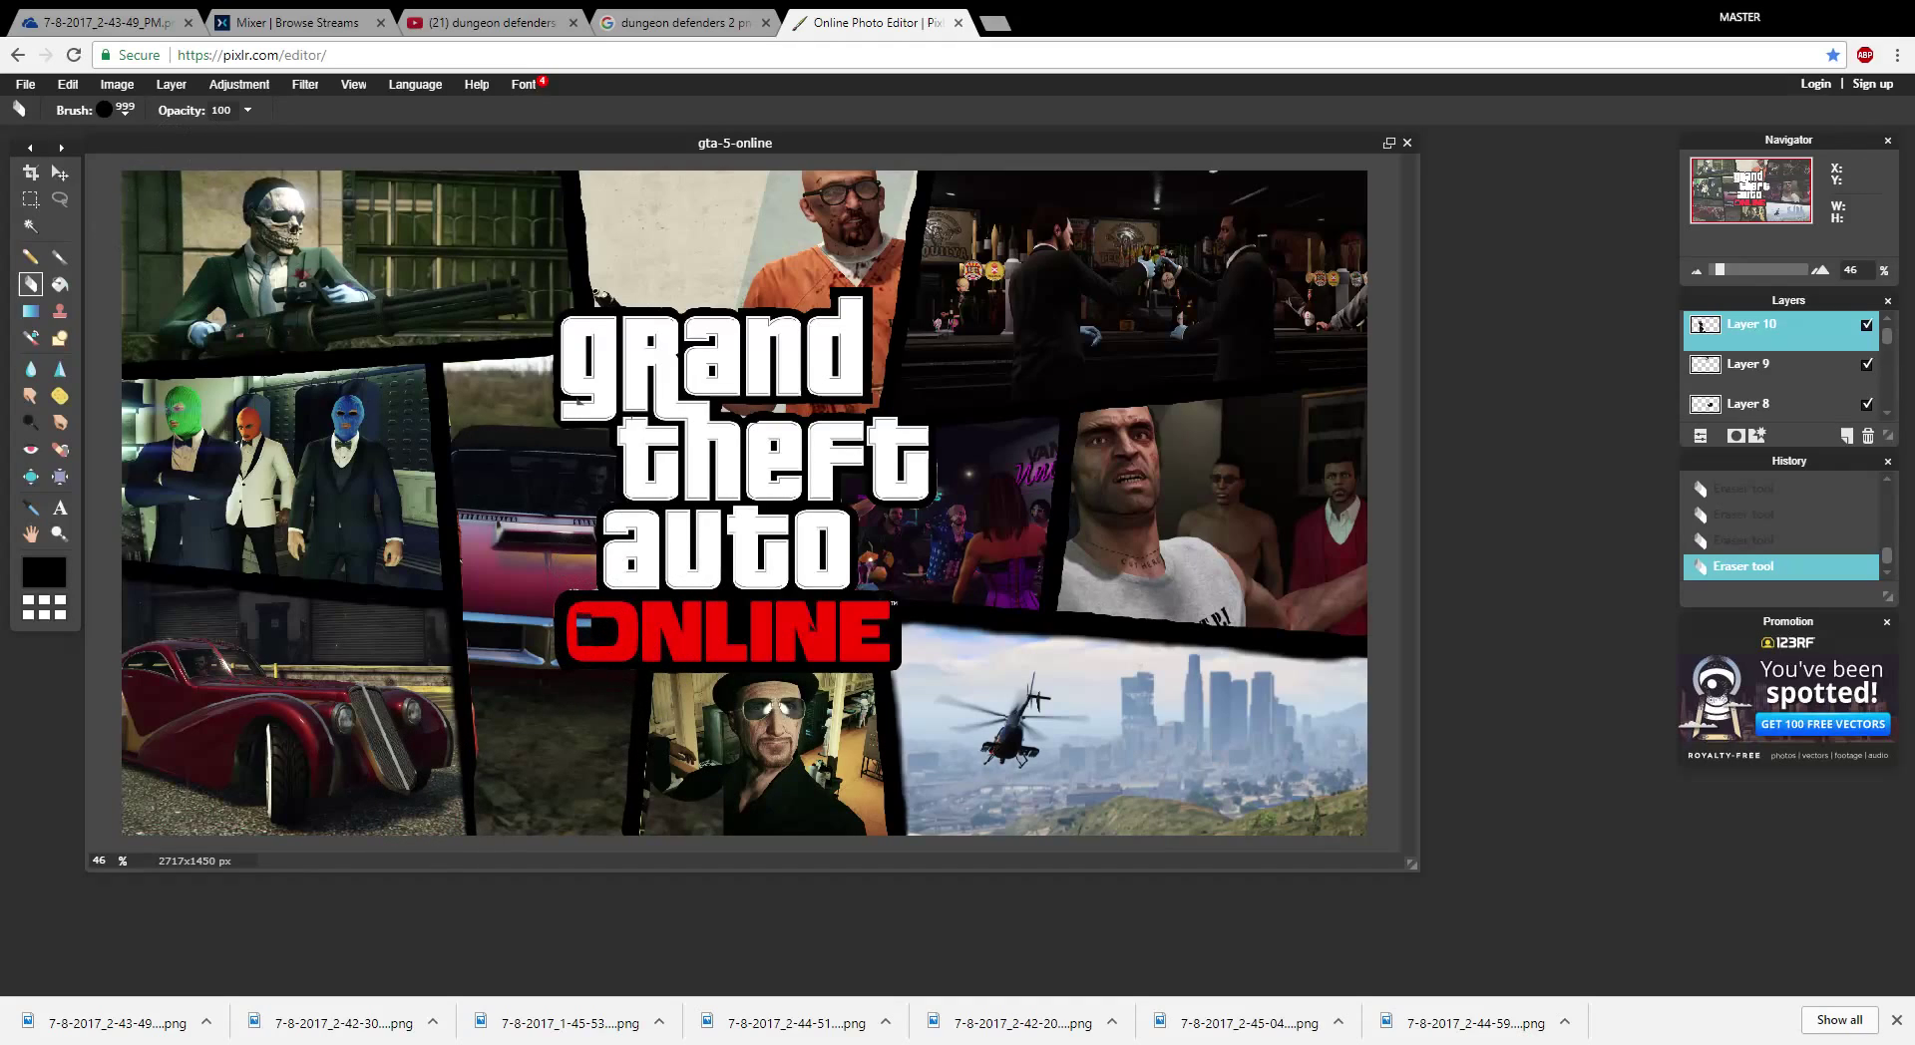
click(125, 110)
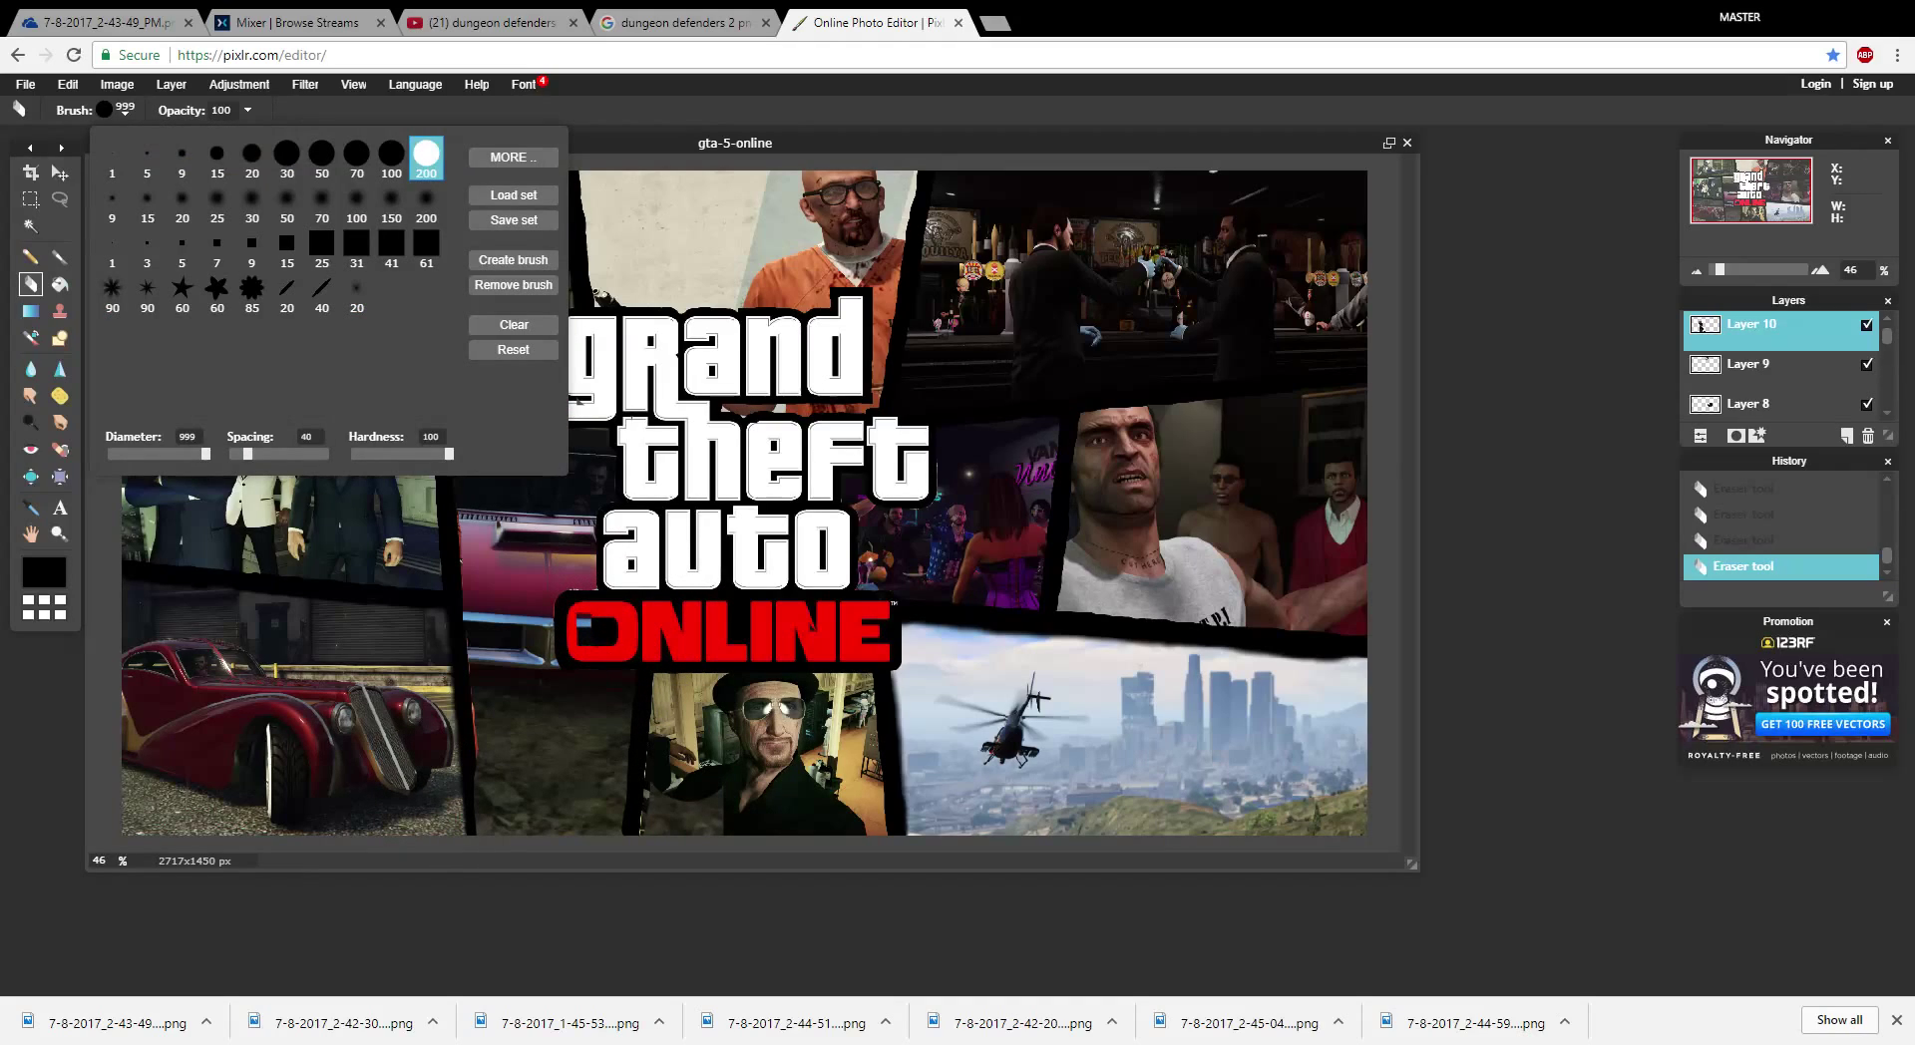
click(286, 155)
click(575, 614)
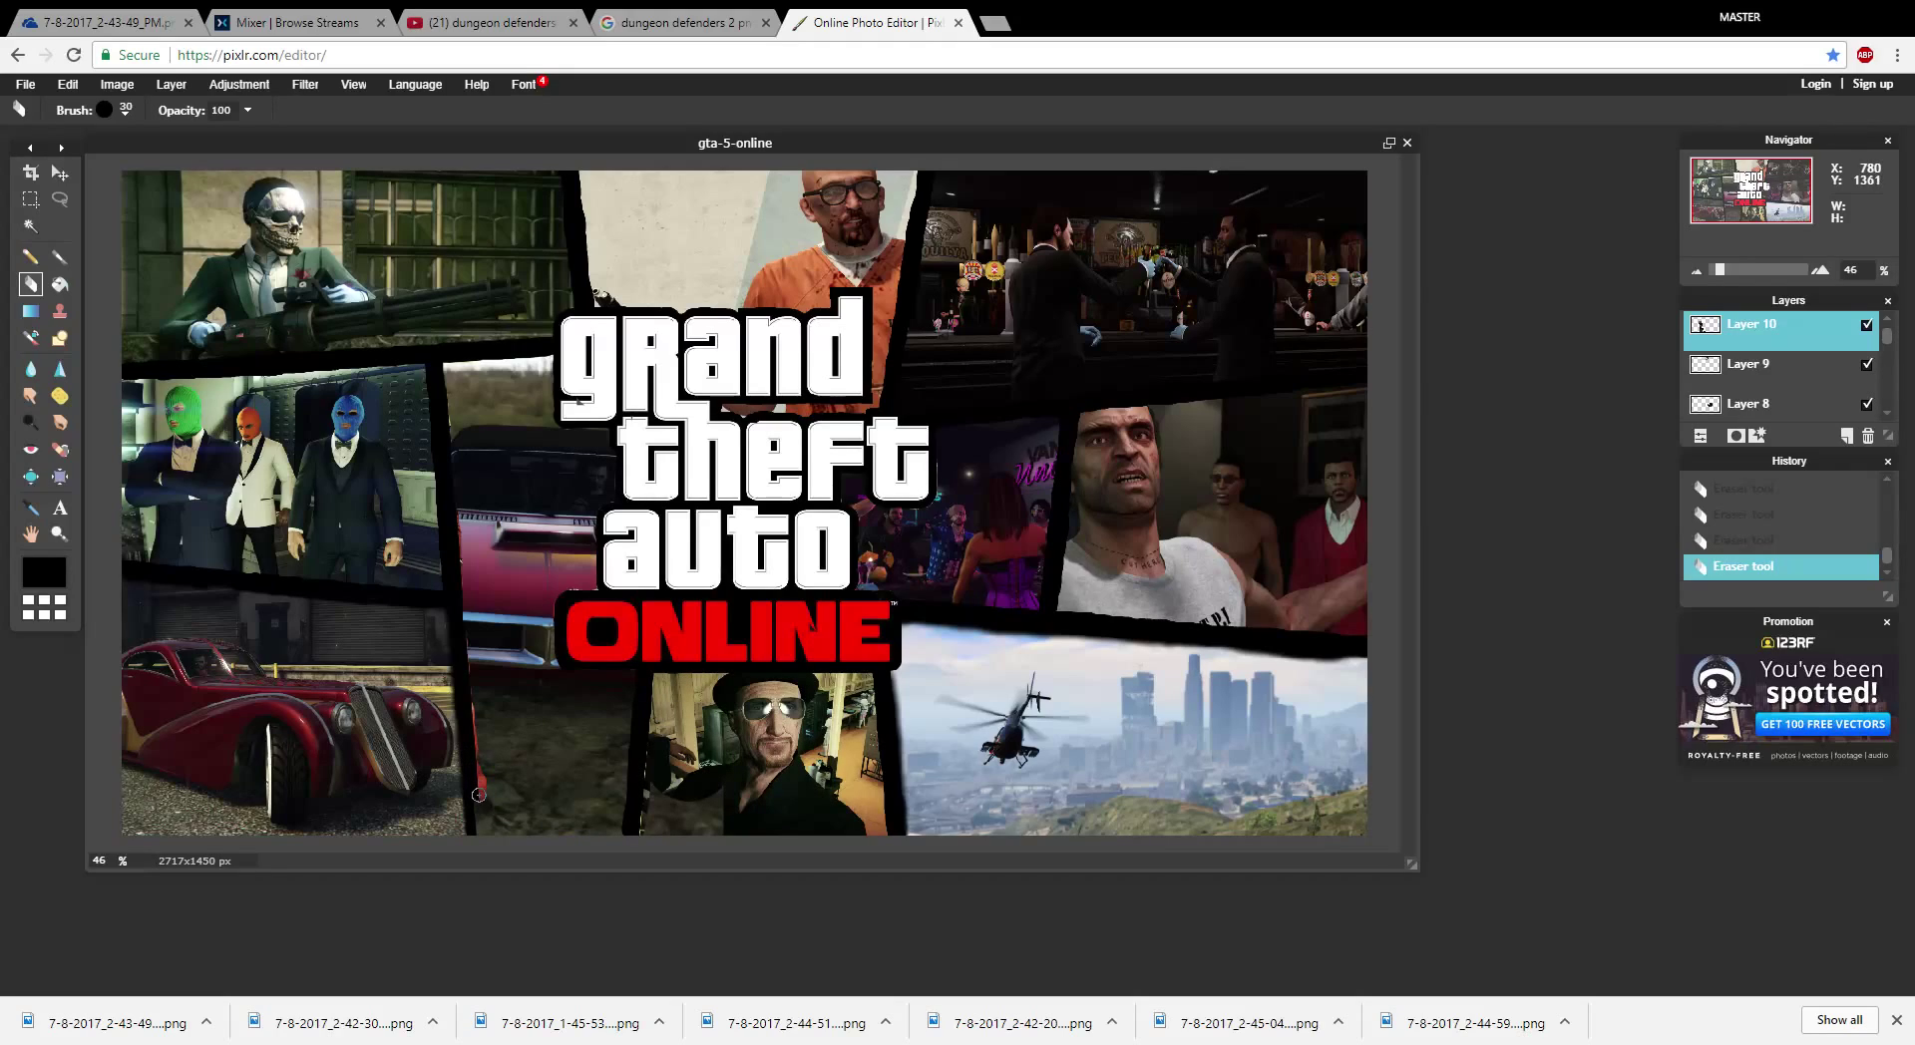
- Rework the Layer 10 erasing along the border beside the dark red classic car, undoing and redoing the latest strokes
key(ctrl+z)
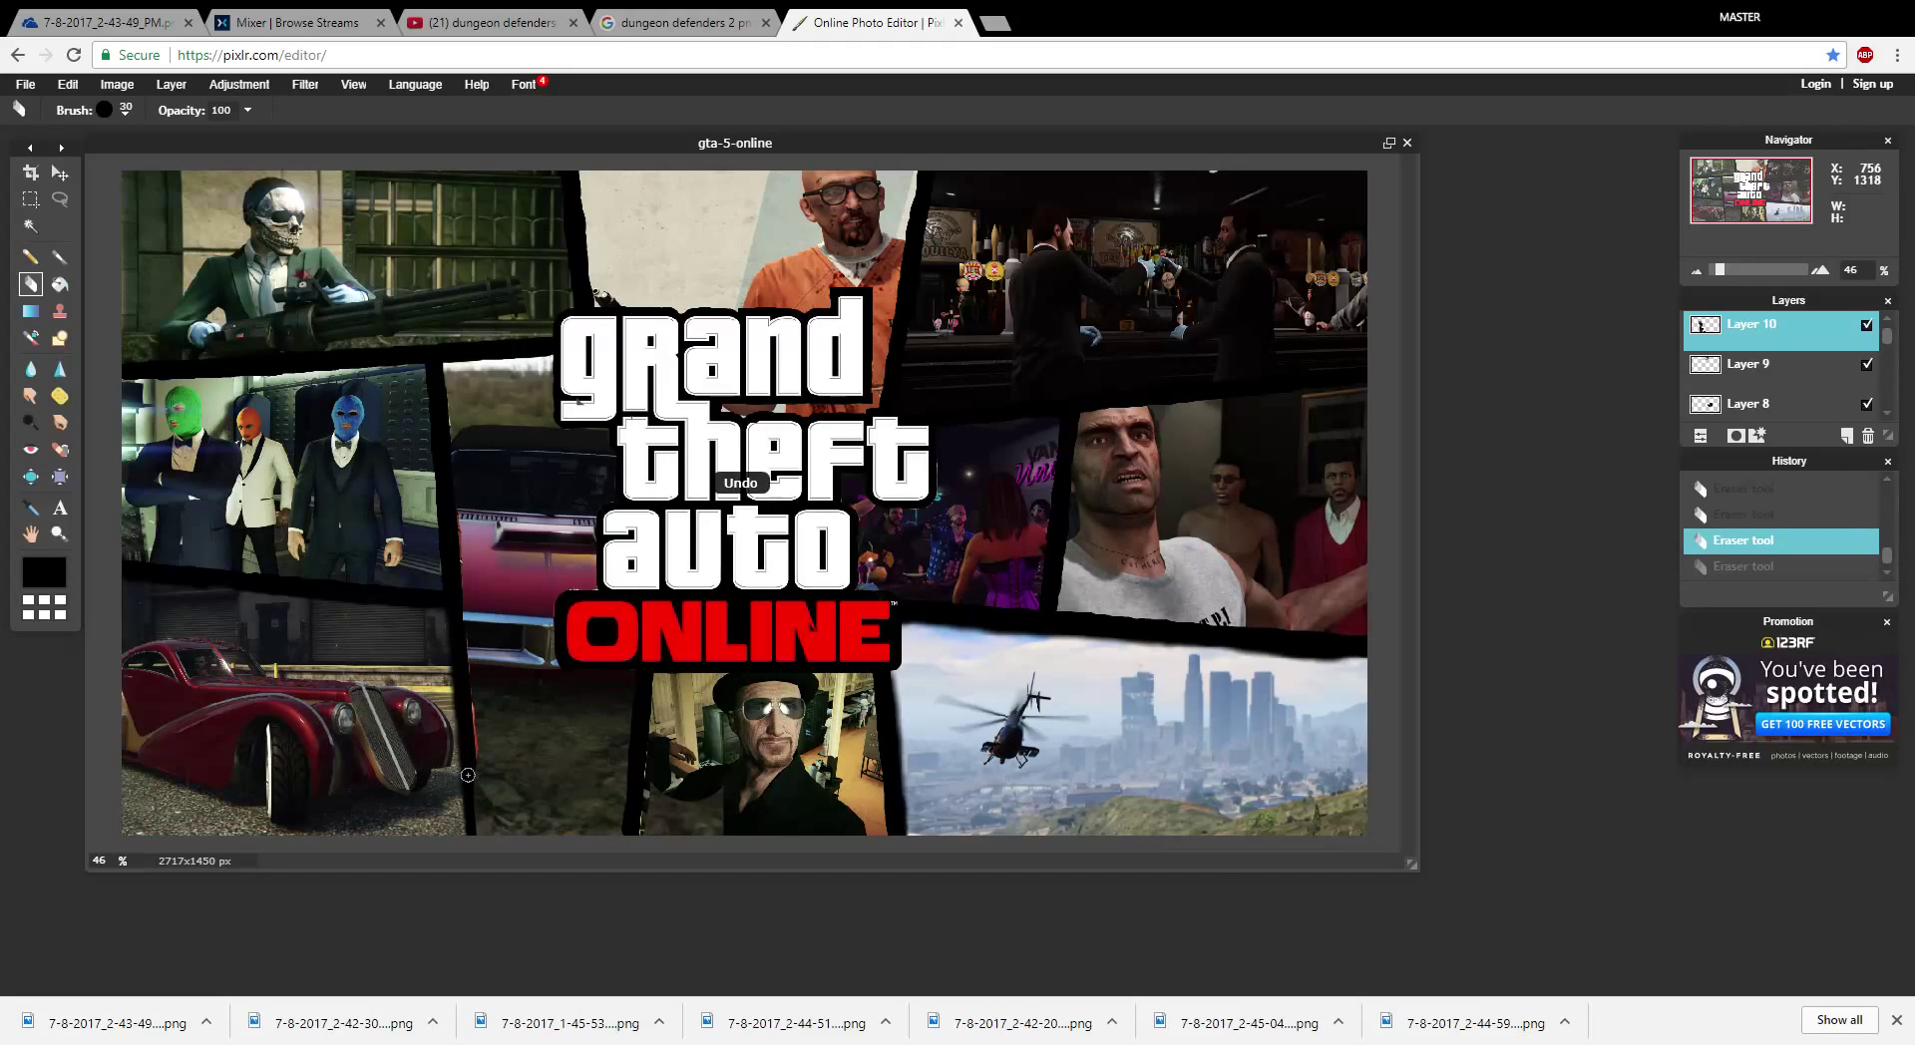
drag(475, 849, 466, 787)
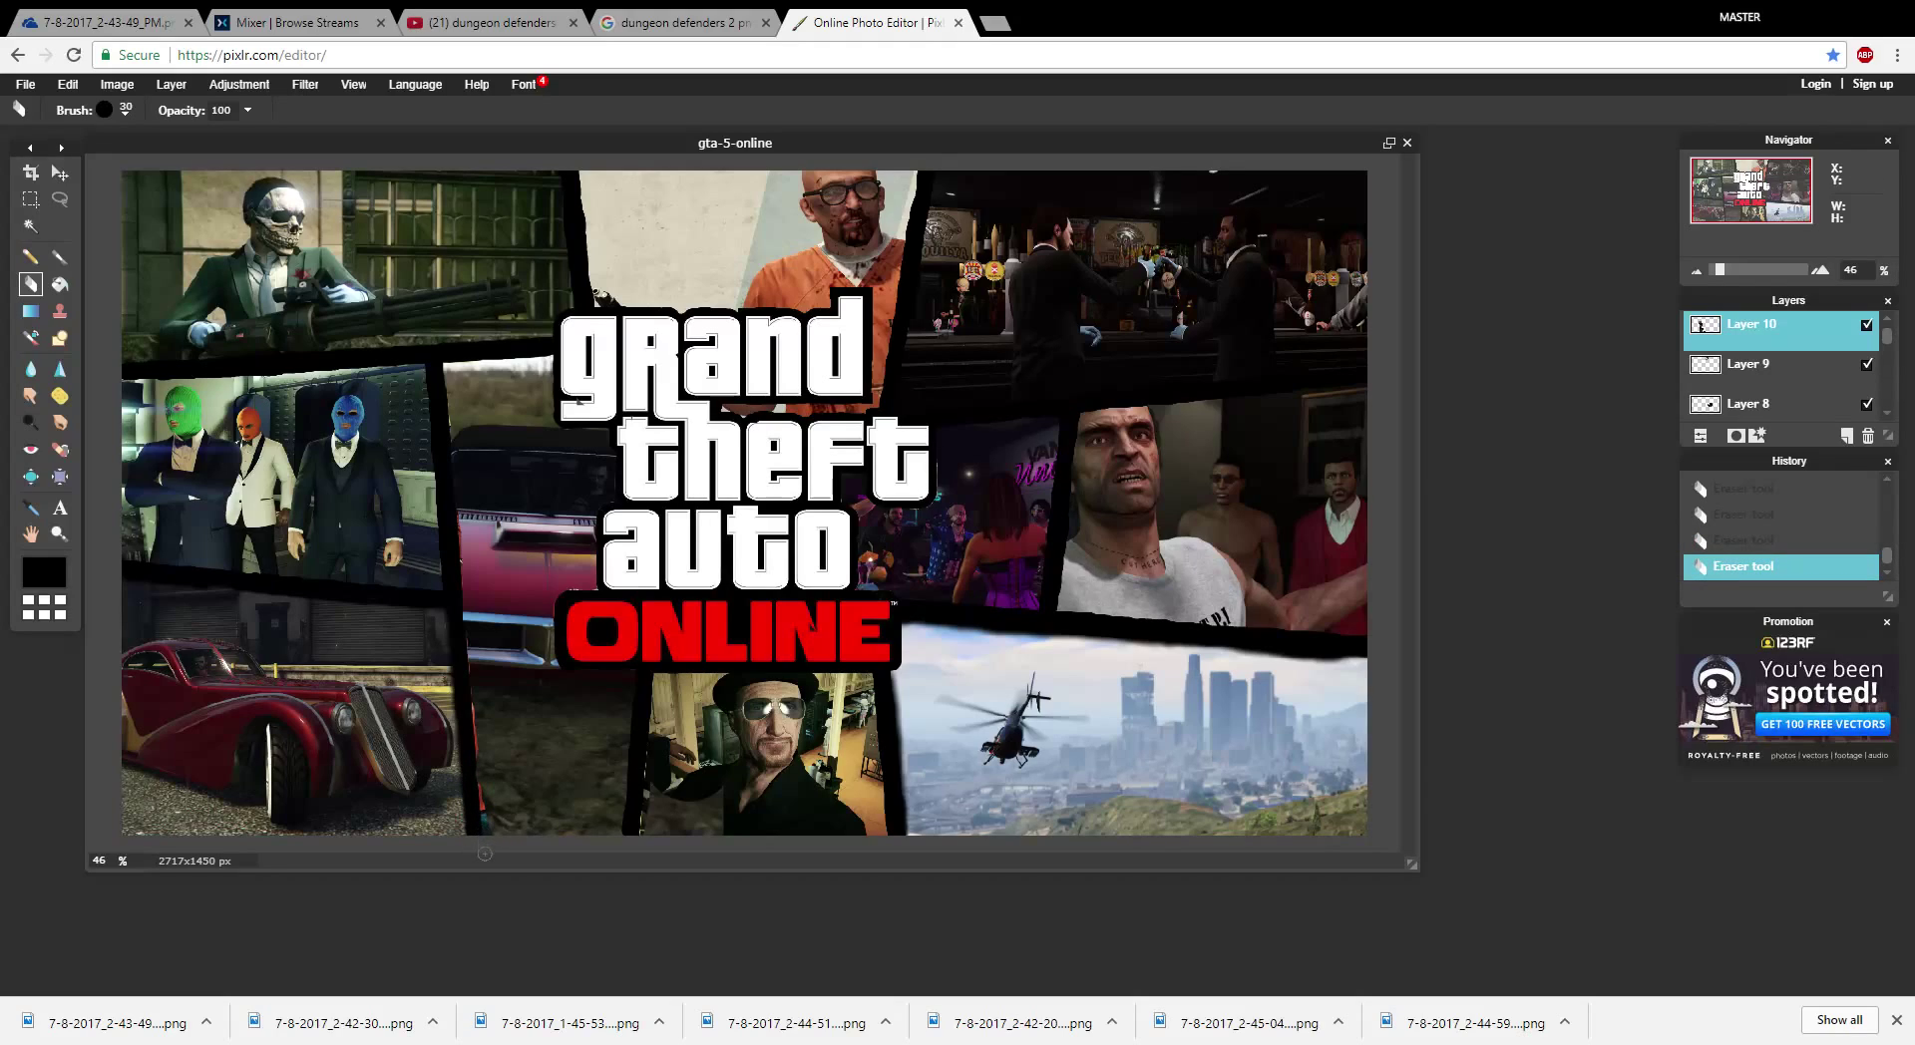
key(ctrl+z)
key(ctrl+z)
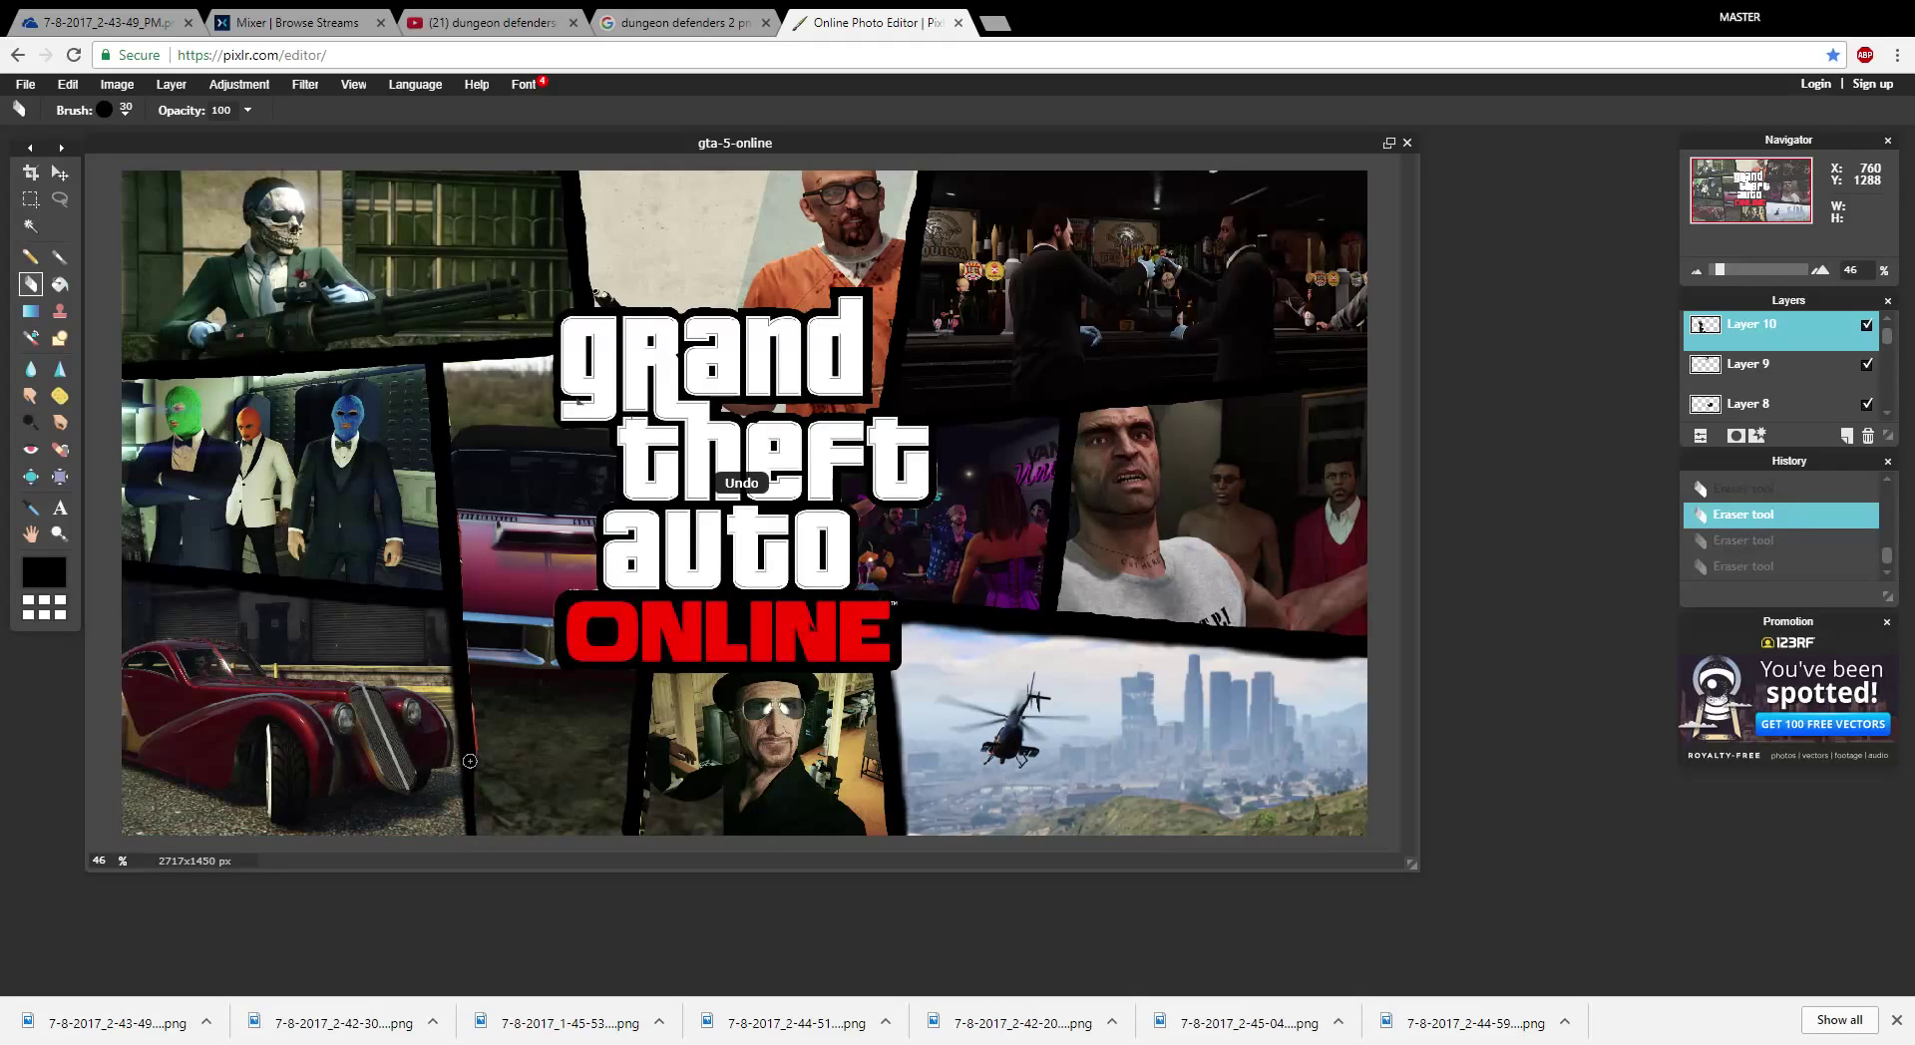
key(ctrl+y)
key(ctrl+y)
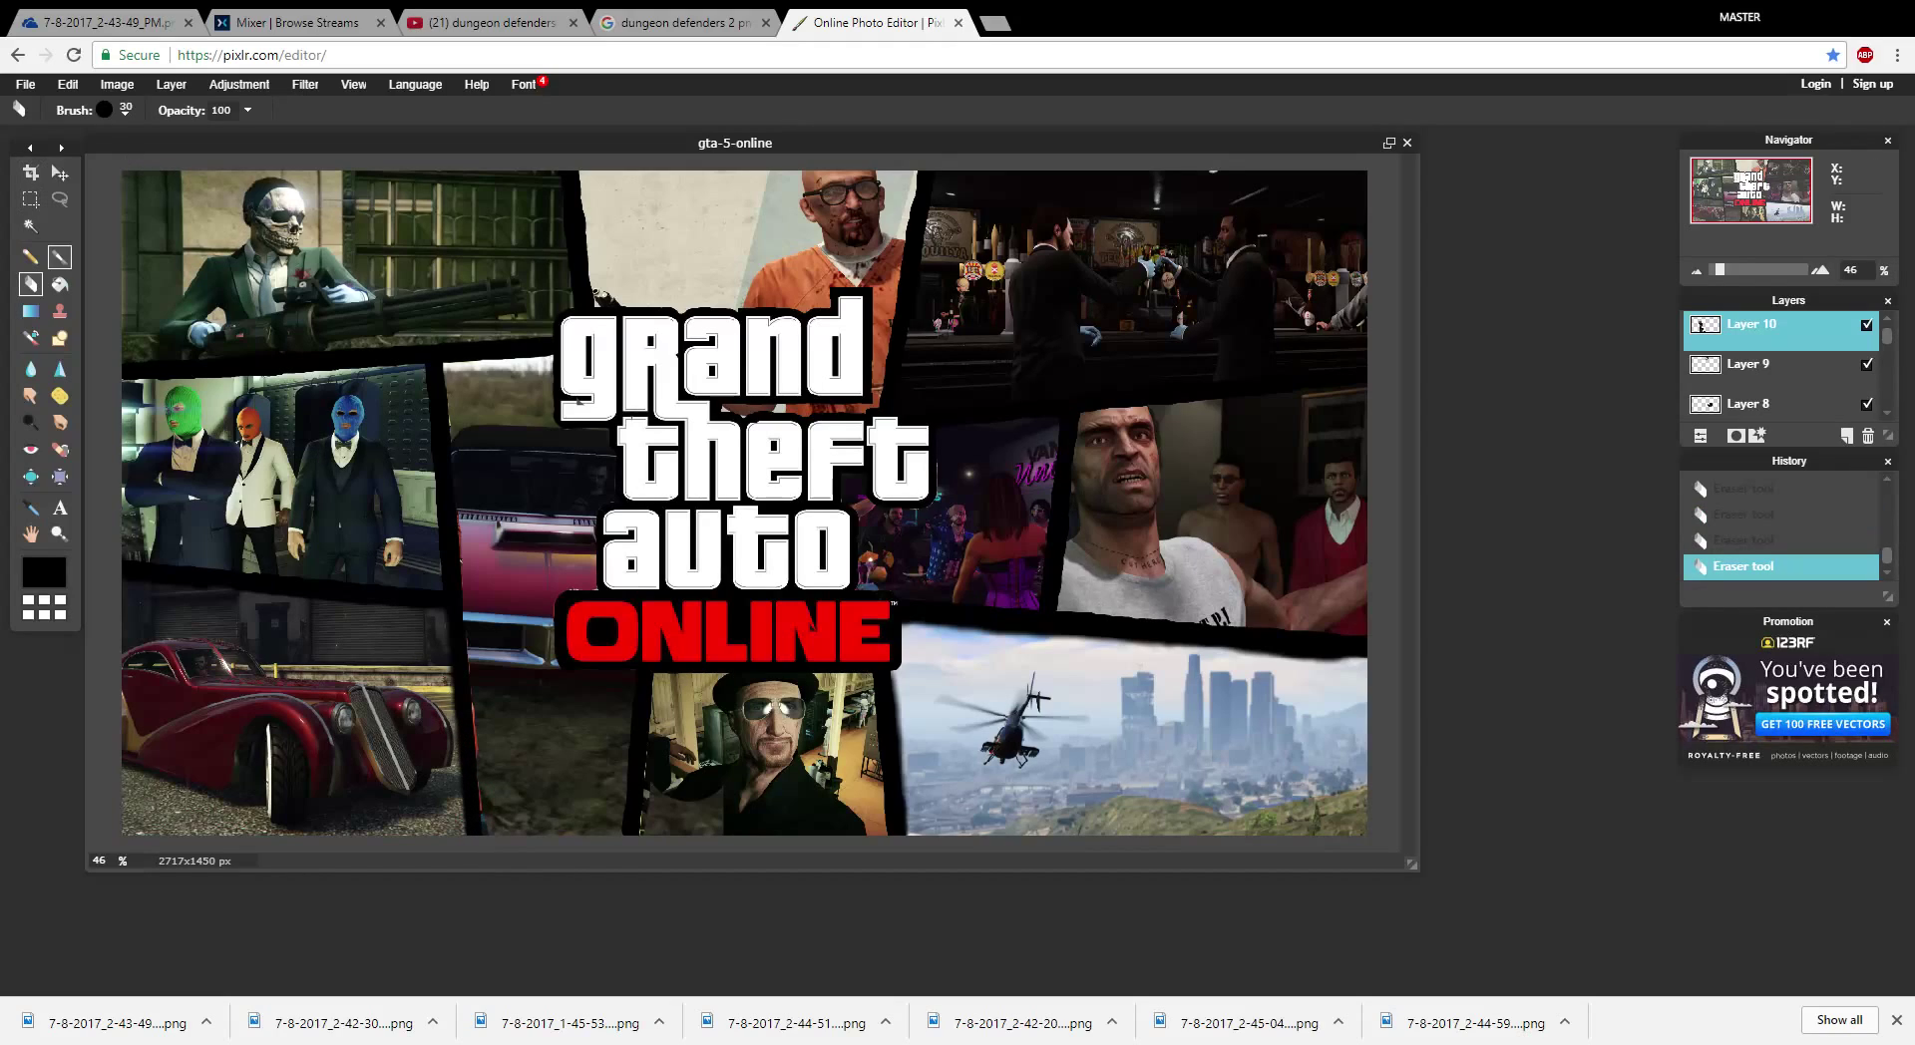
- With the Brush tool at diameter 100, paint the Background layer black along the lower border beside the classic car
click(60, 257)
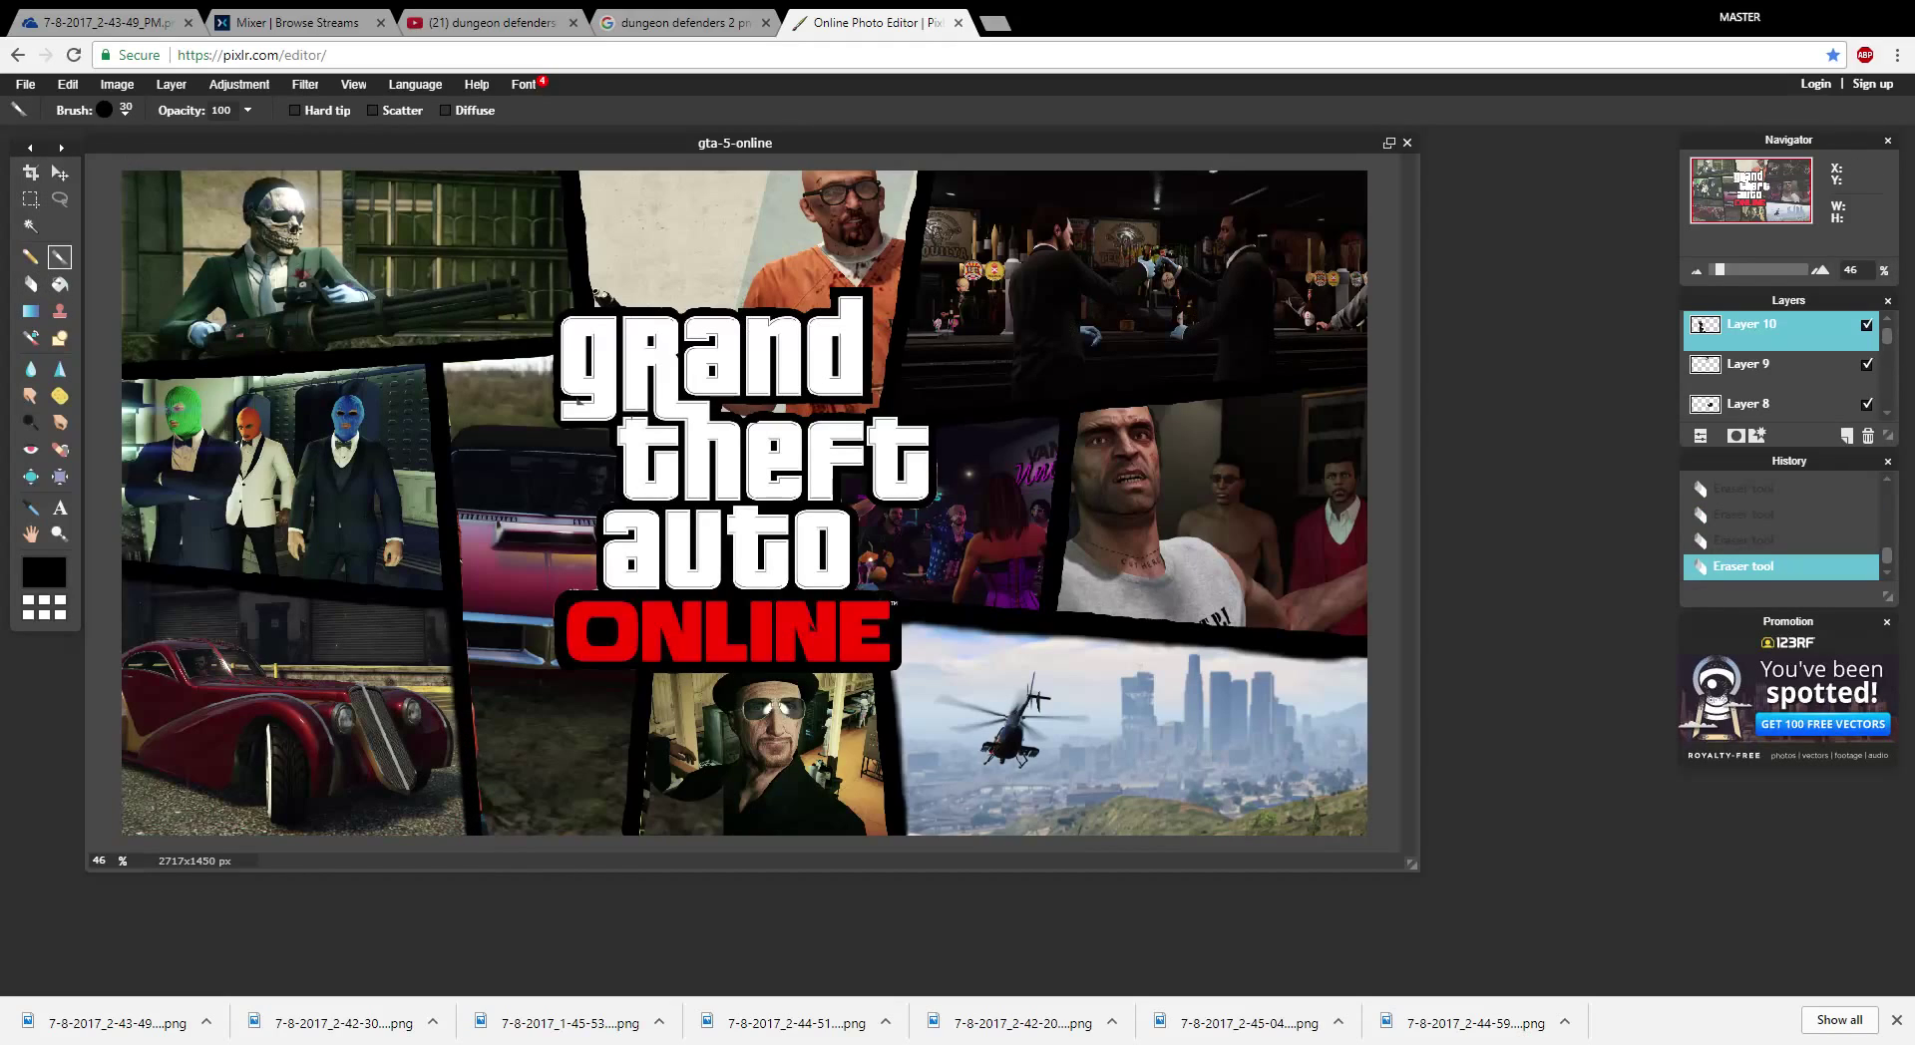
scroll(1755, 359, down, 5)
click(1761, 394)
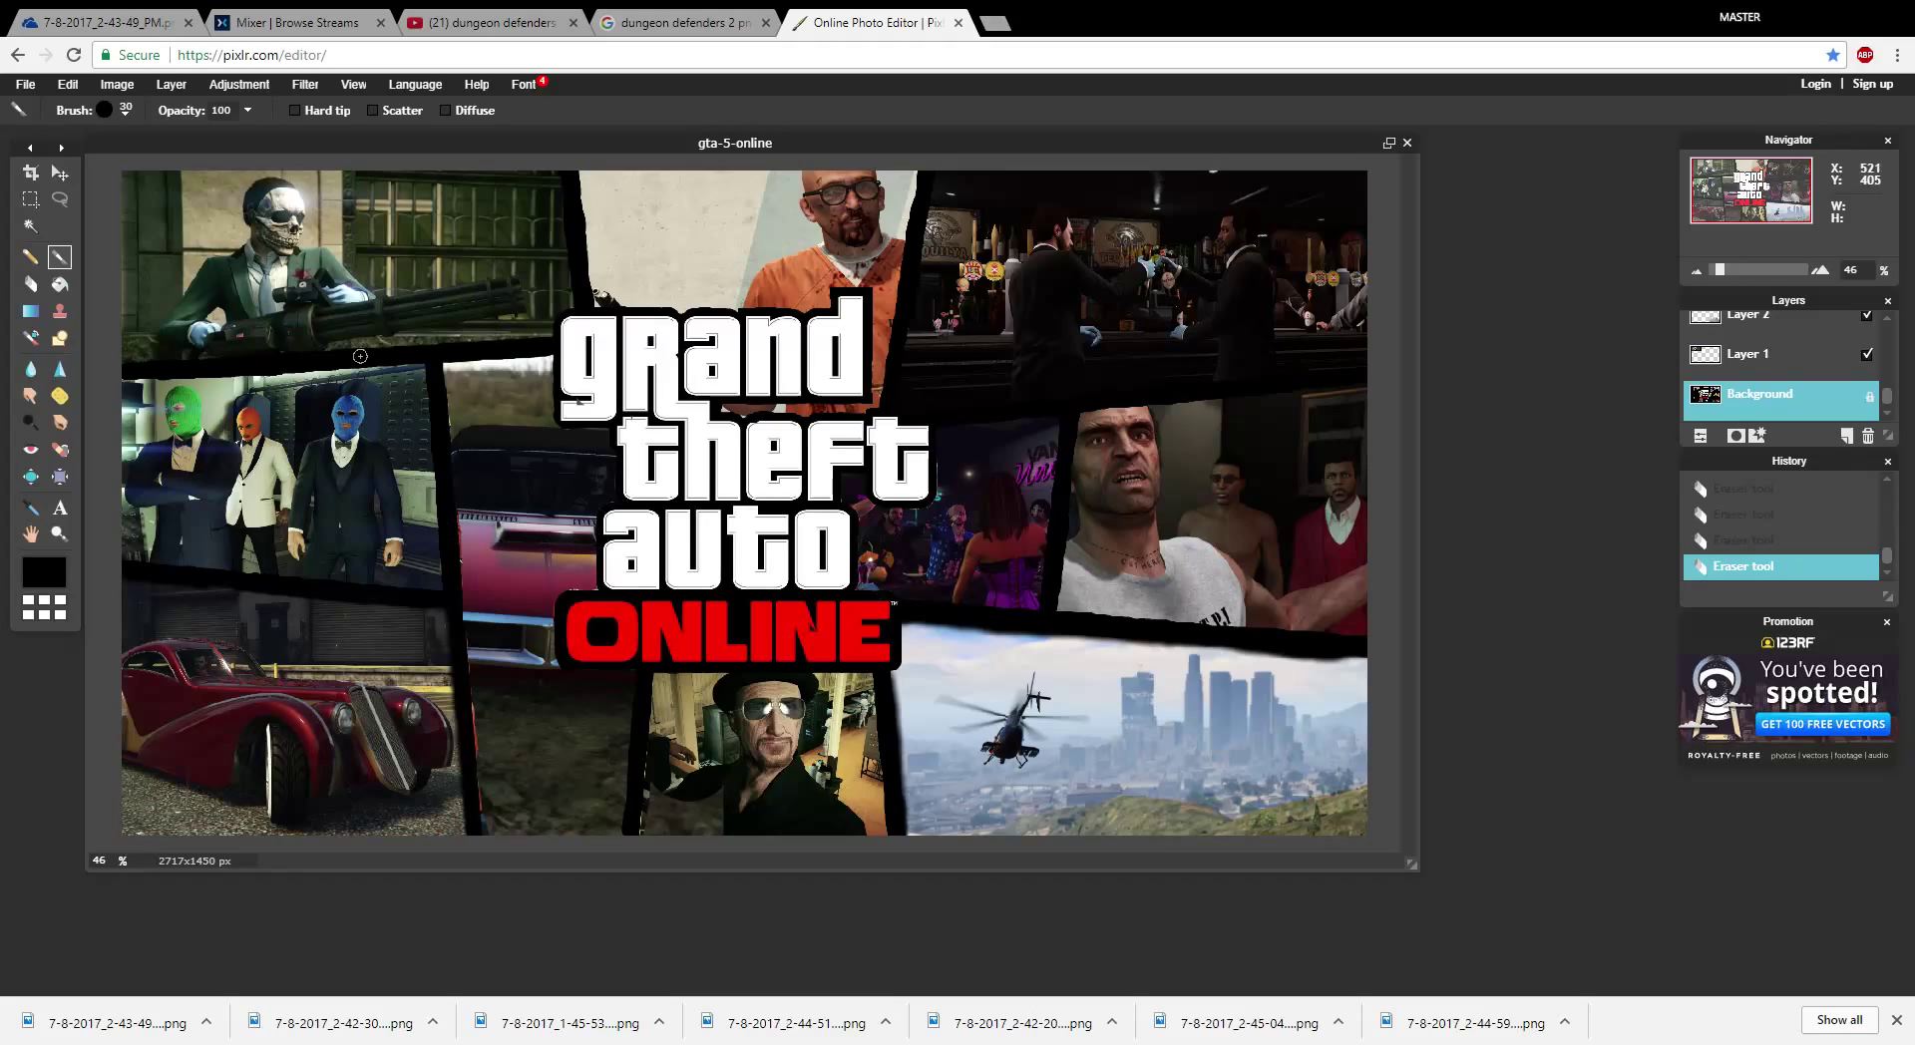
click(125, 110)
click(391, 152)
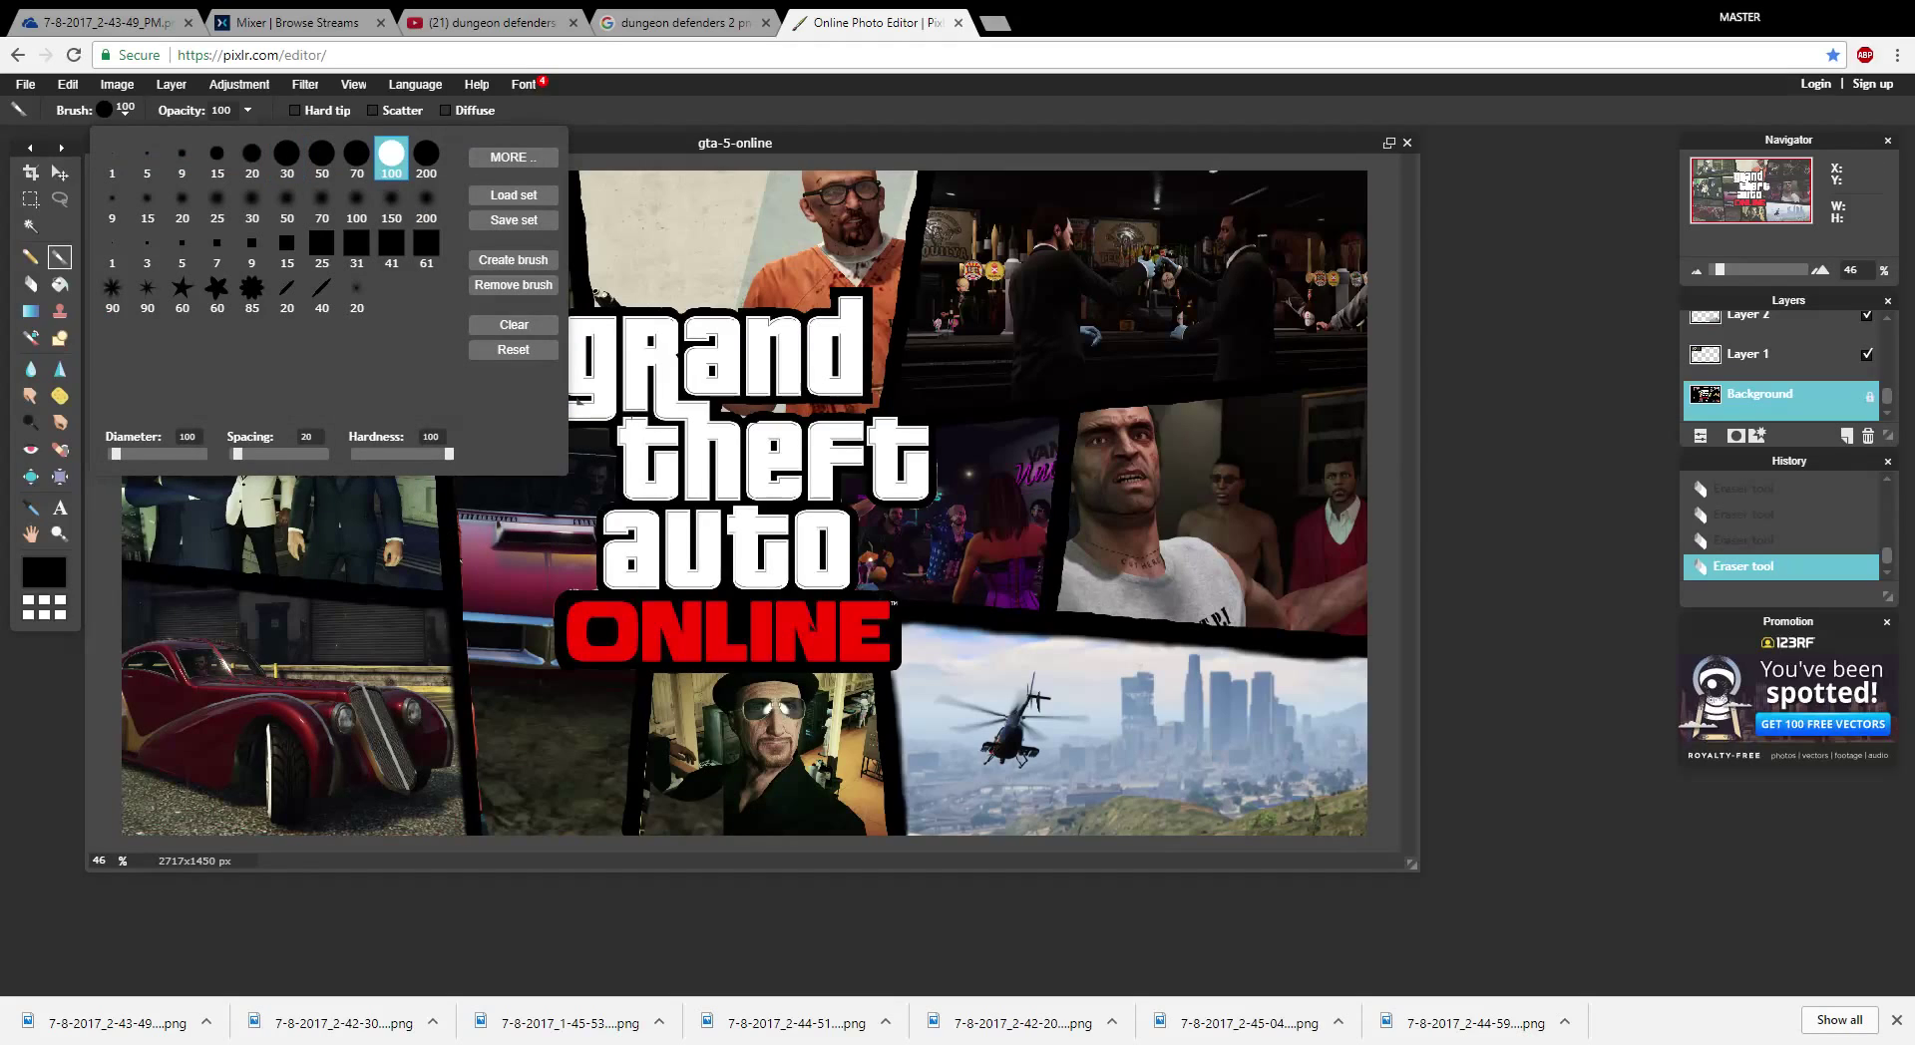
click(464, 788)
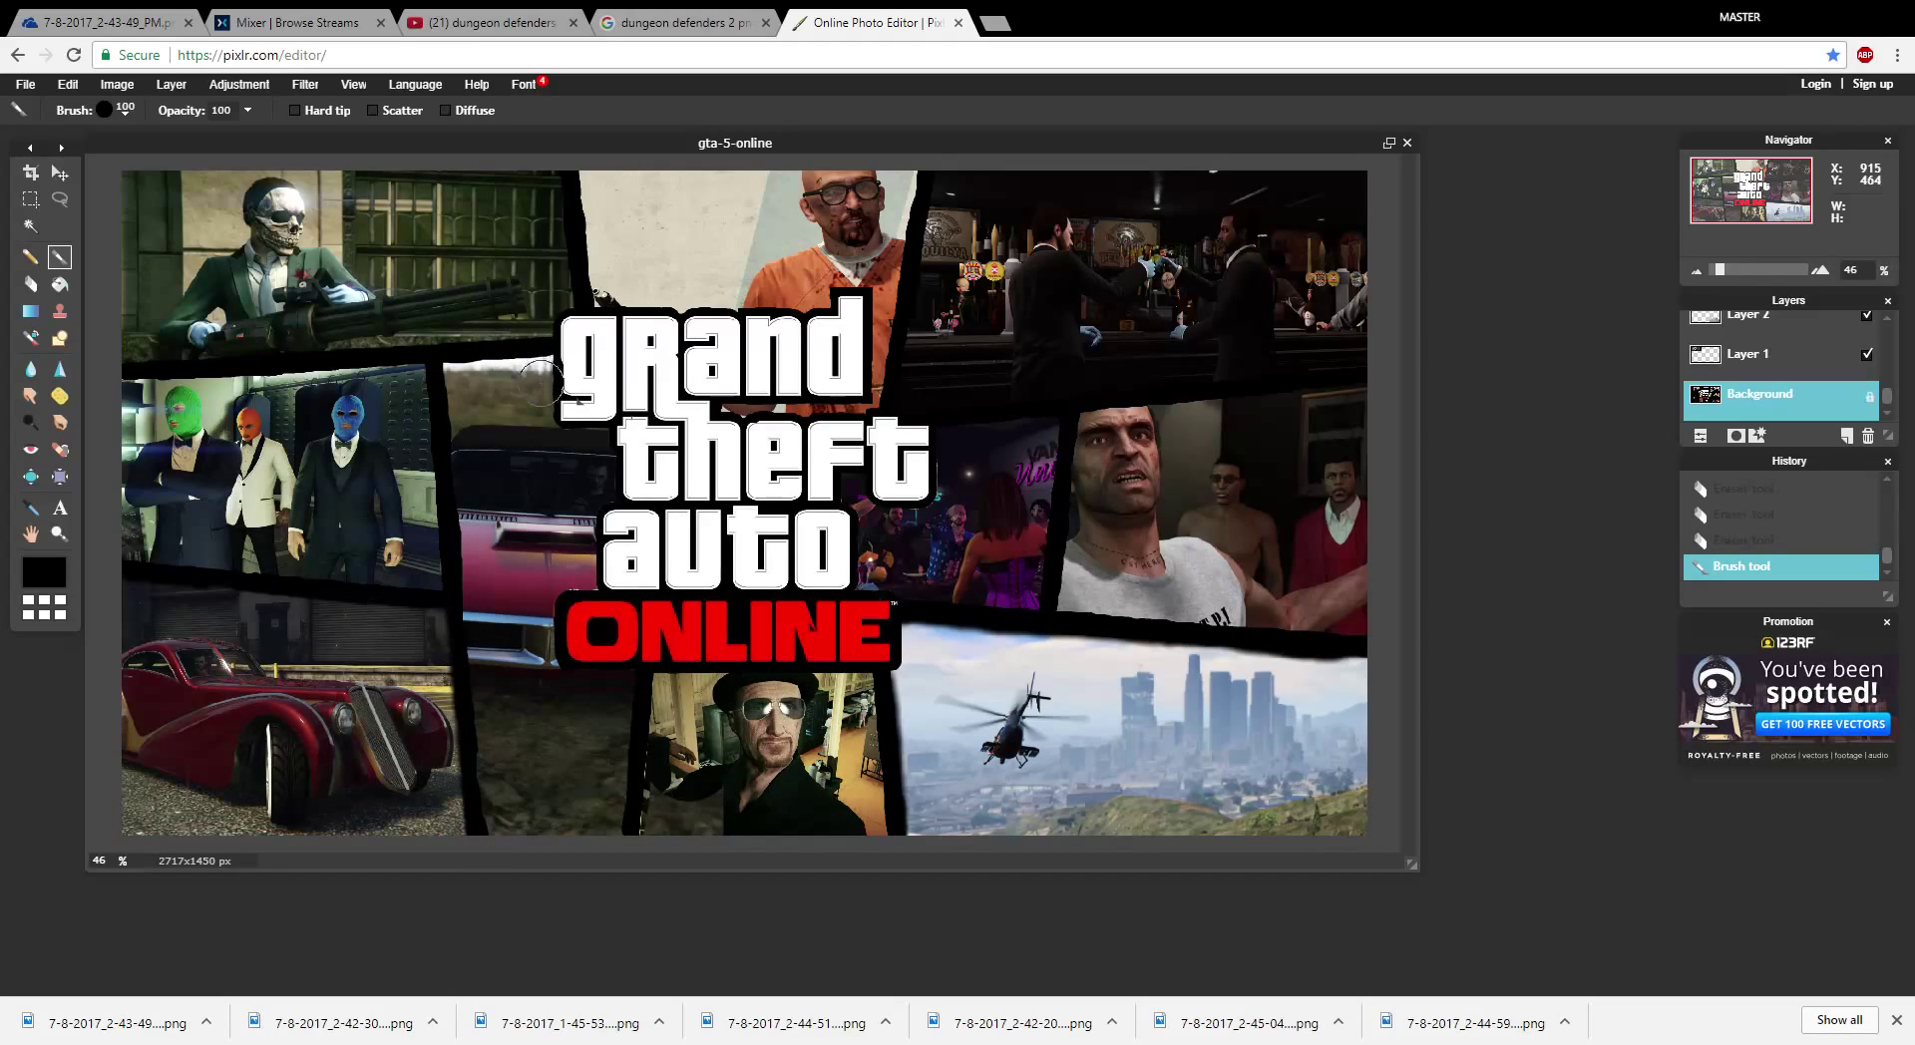
- Undo the brush stroke beside the word grand and paint the Background black along the border beside the man in sunglasses
click(540, 385)
key(ctrl+z)
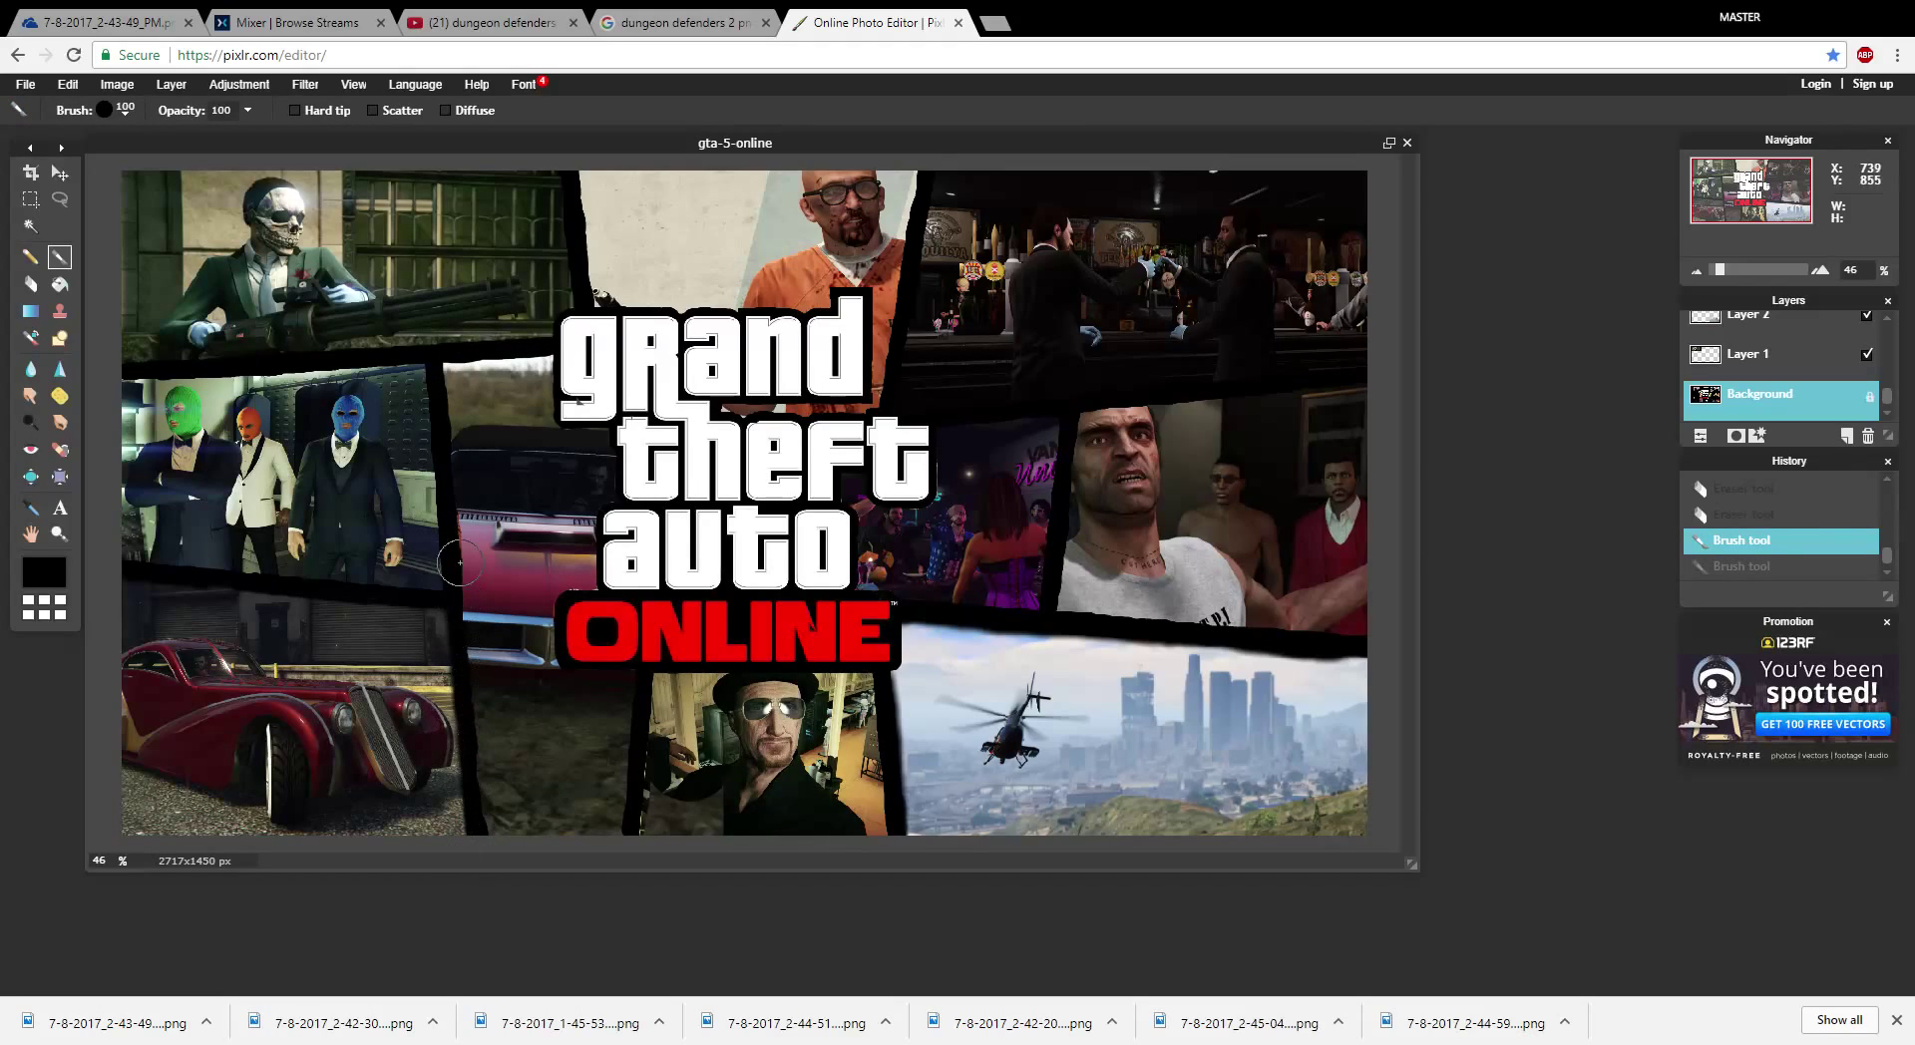
click(611, 818)
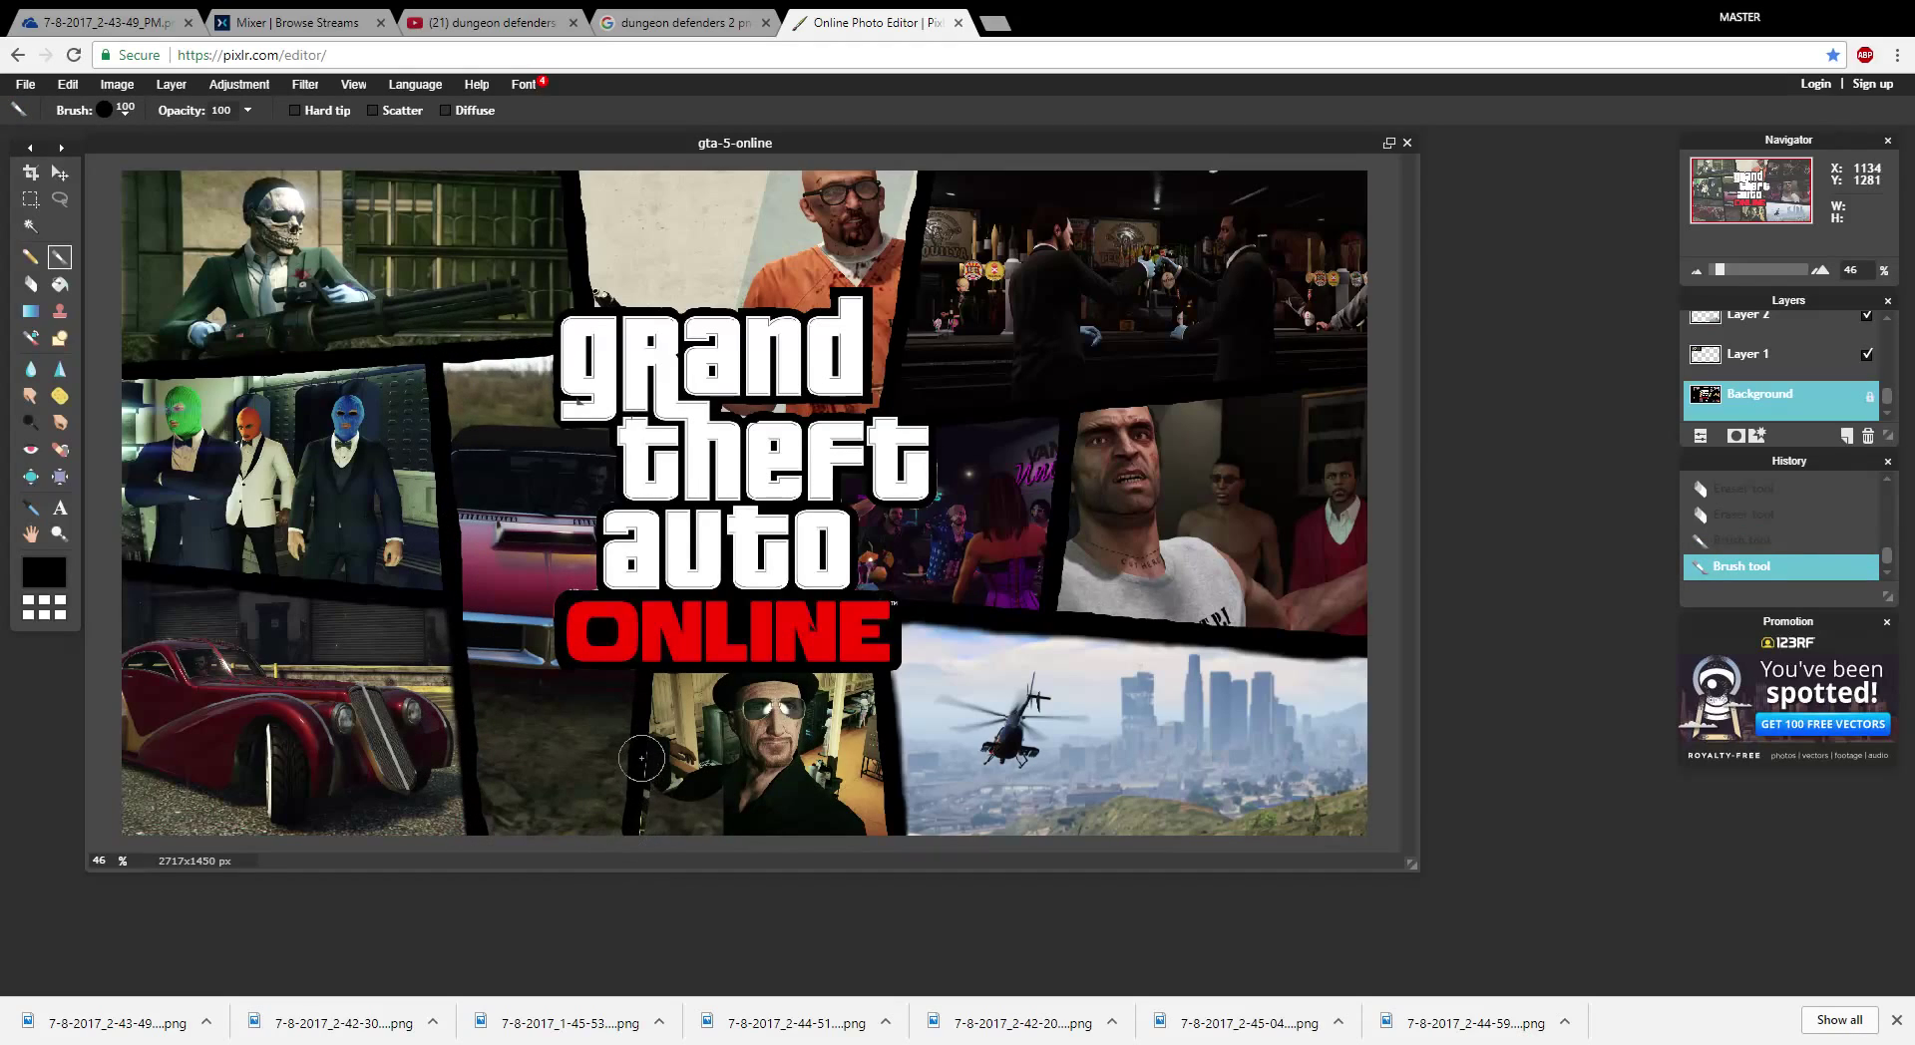
drag(640, 818, 634, 686)
- Move Layer 10 lower in the layer stack and erase along the edge of the word grand with the 30 px Eraser
scroll(1700, 324, up, 5)
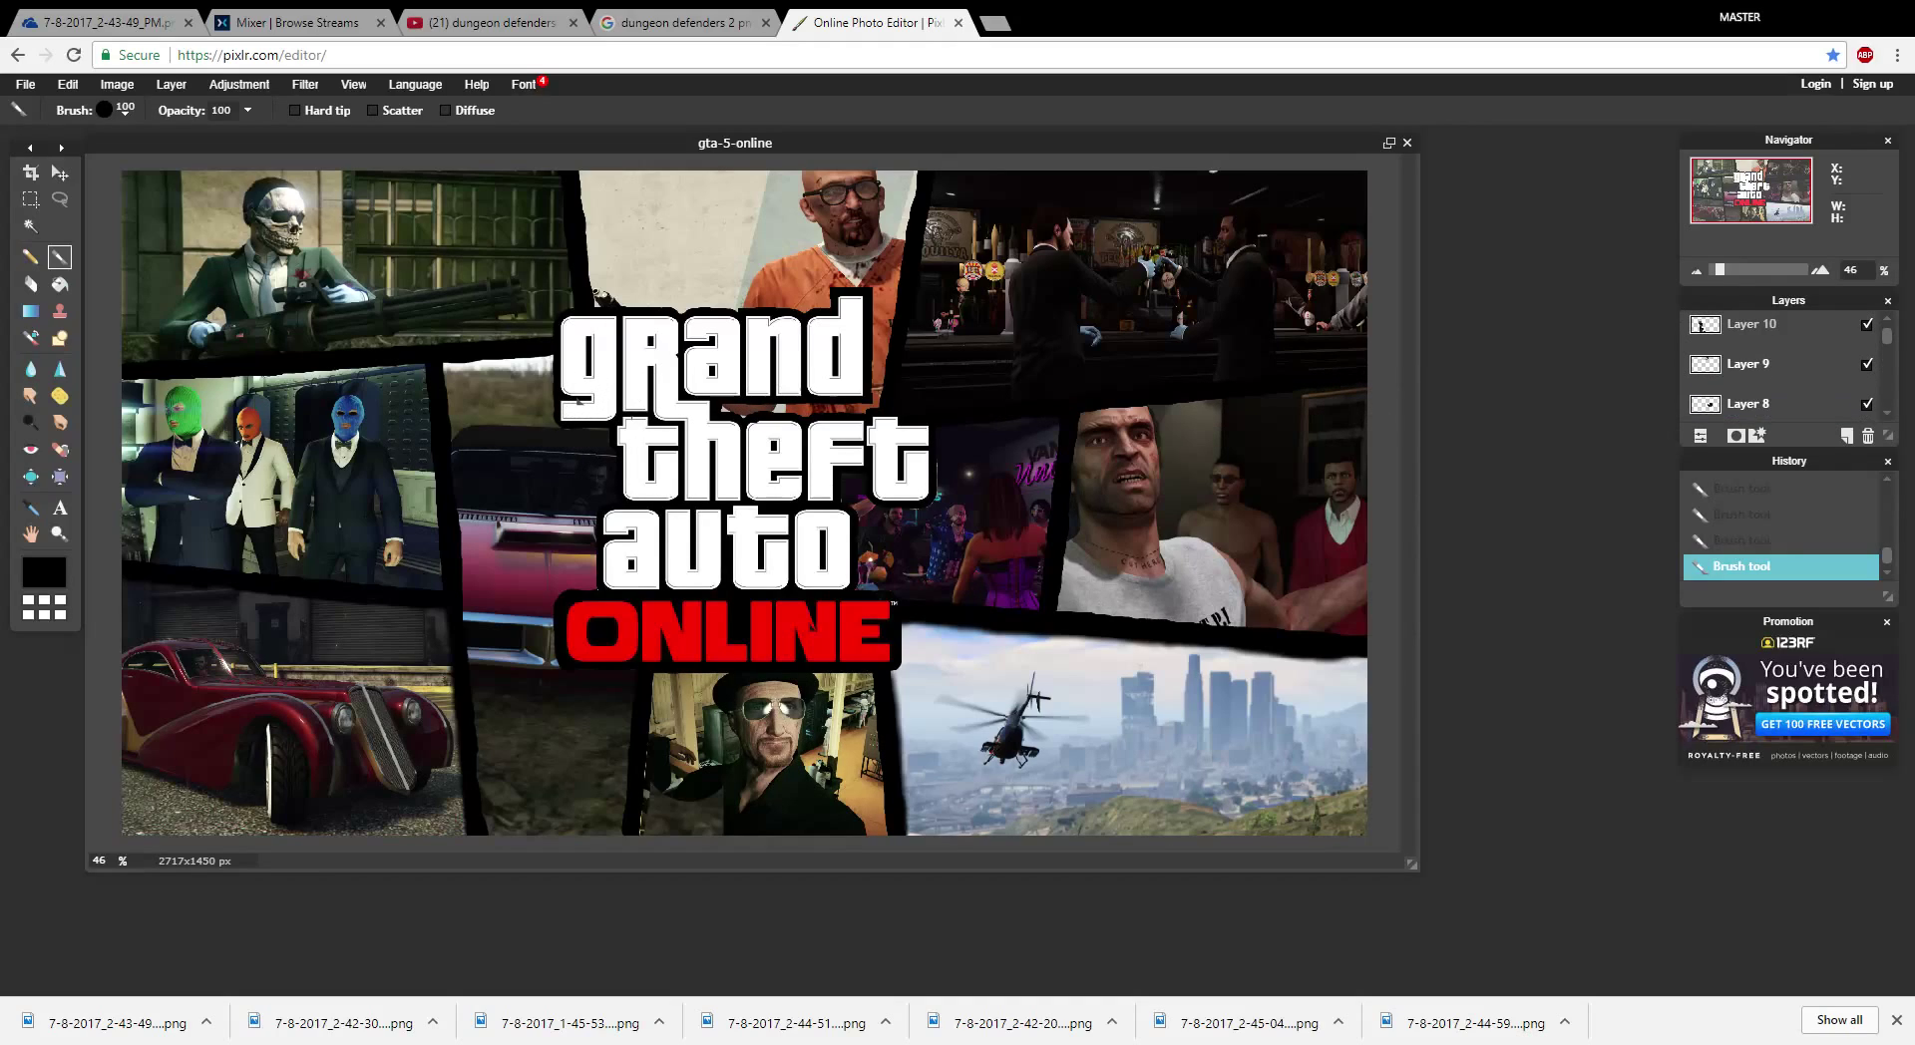
drag(1701, 324, 1702, 414)
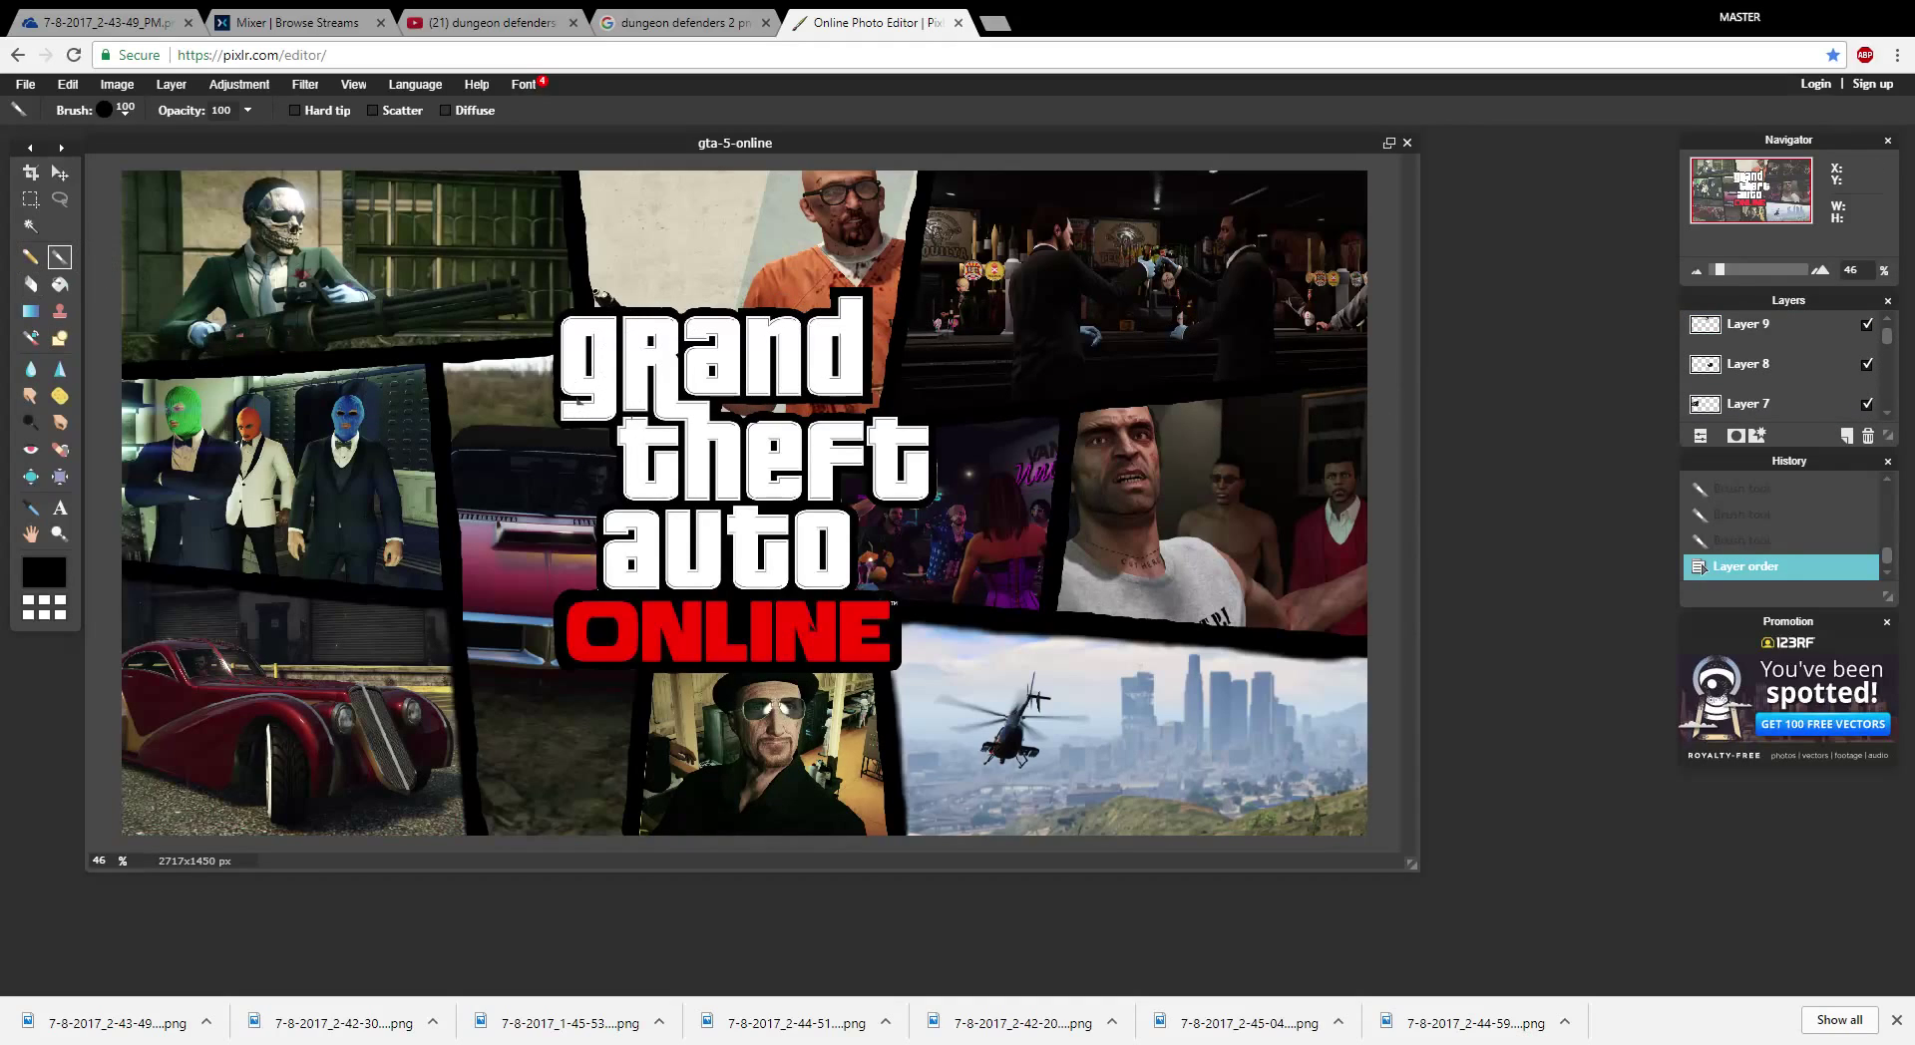
key(e)
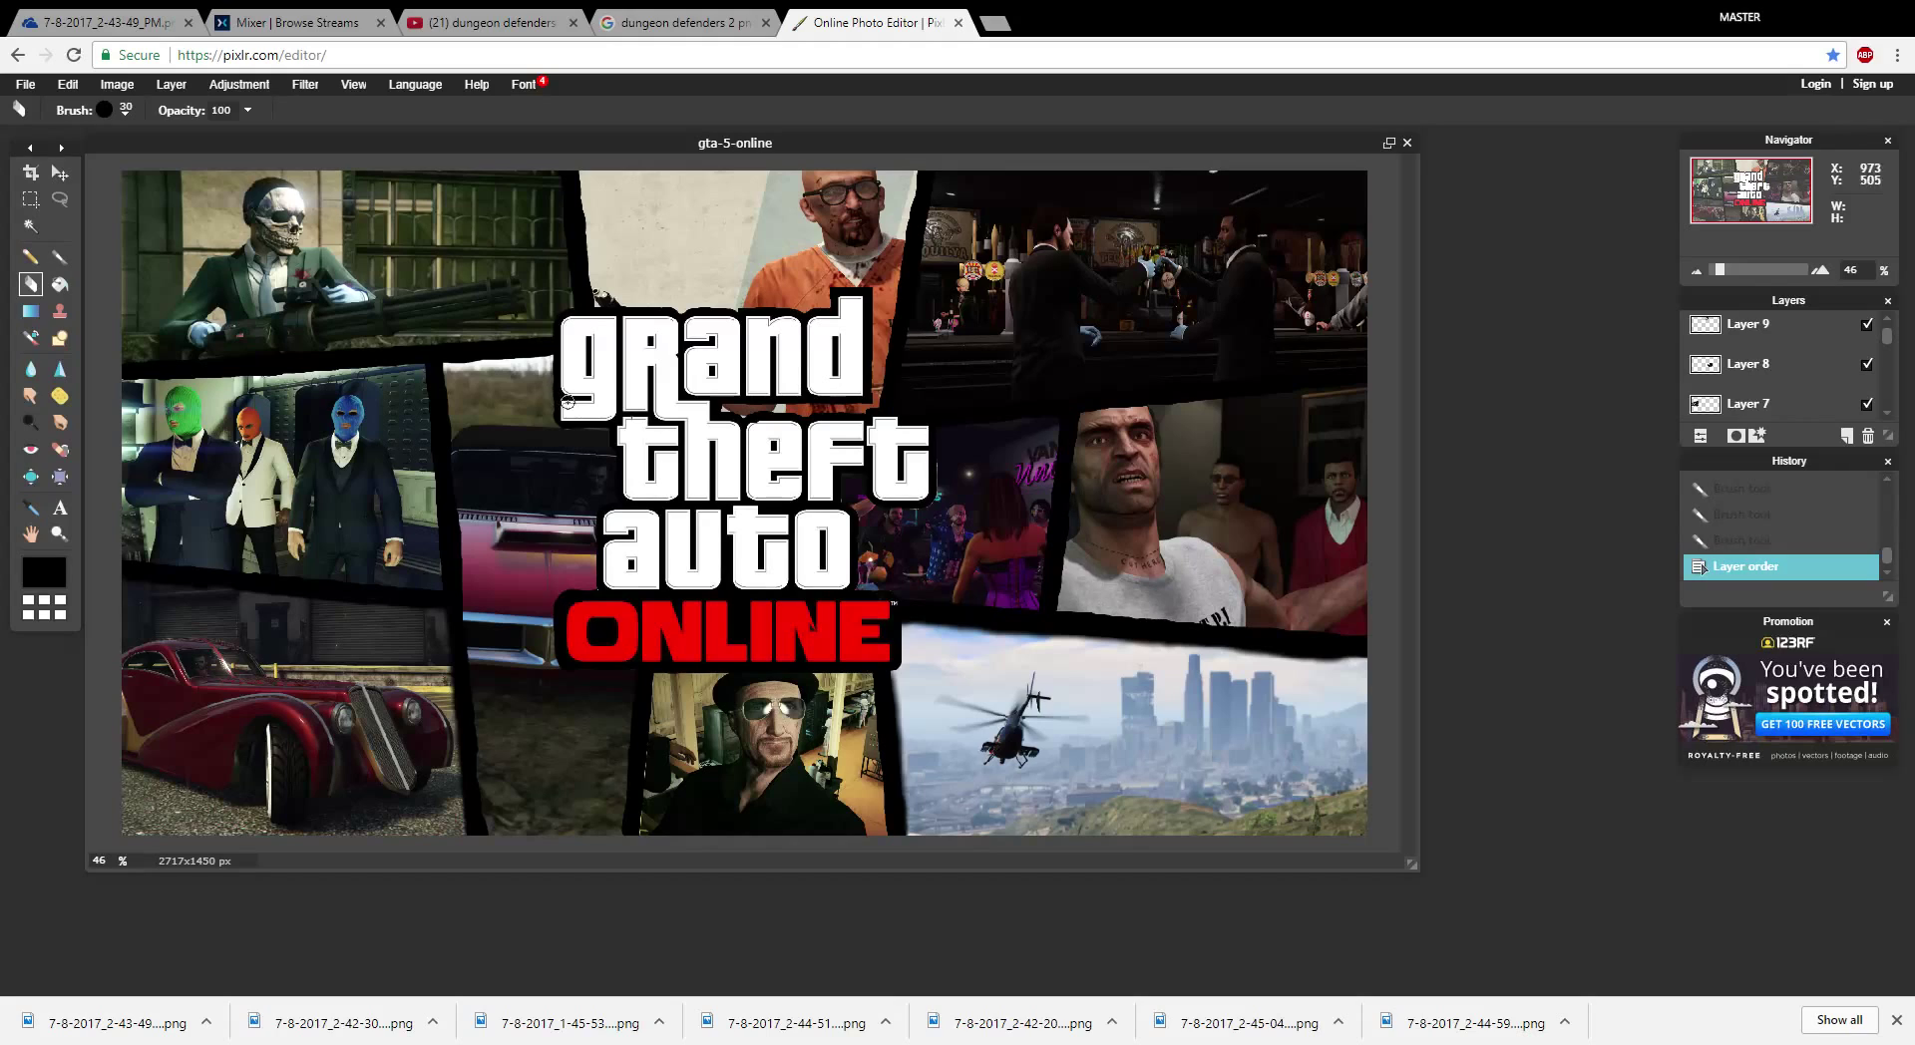
mouse_move(568, 401)
mouse_down()
mouse_move(634, 419)
mouse_move(638, 446)
mouse_up()
scroll(698, 538, down, 2)
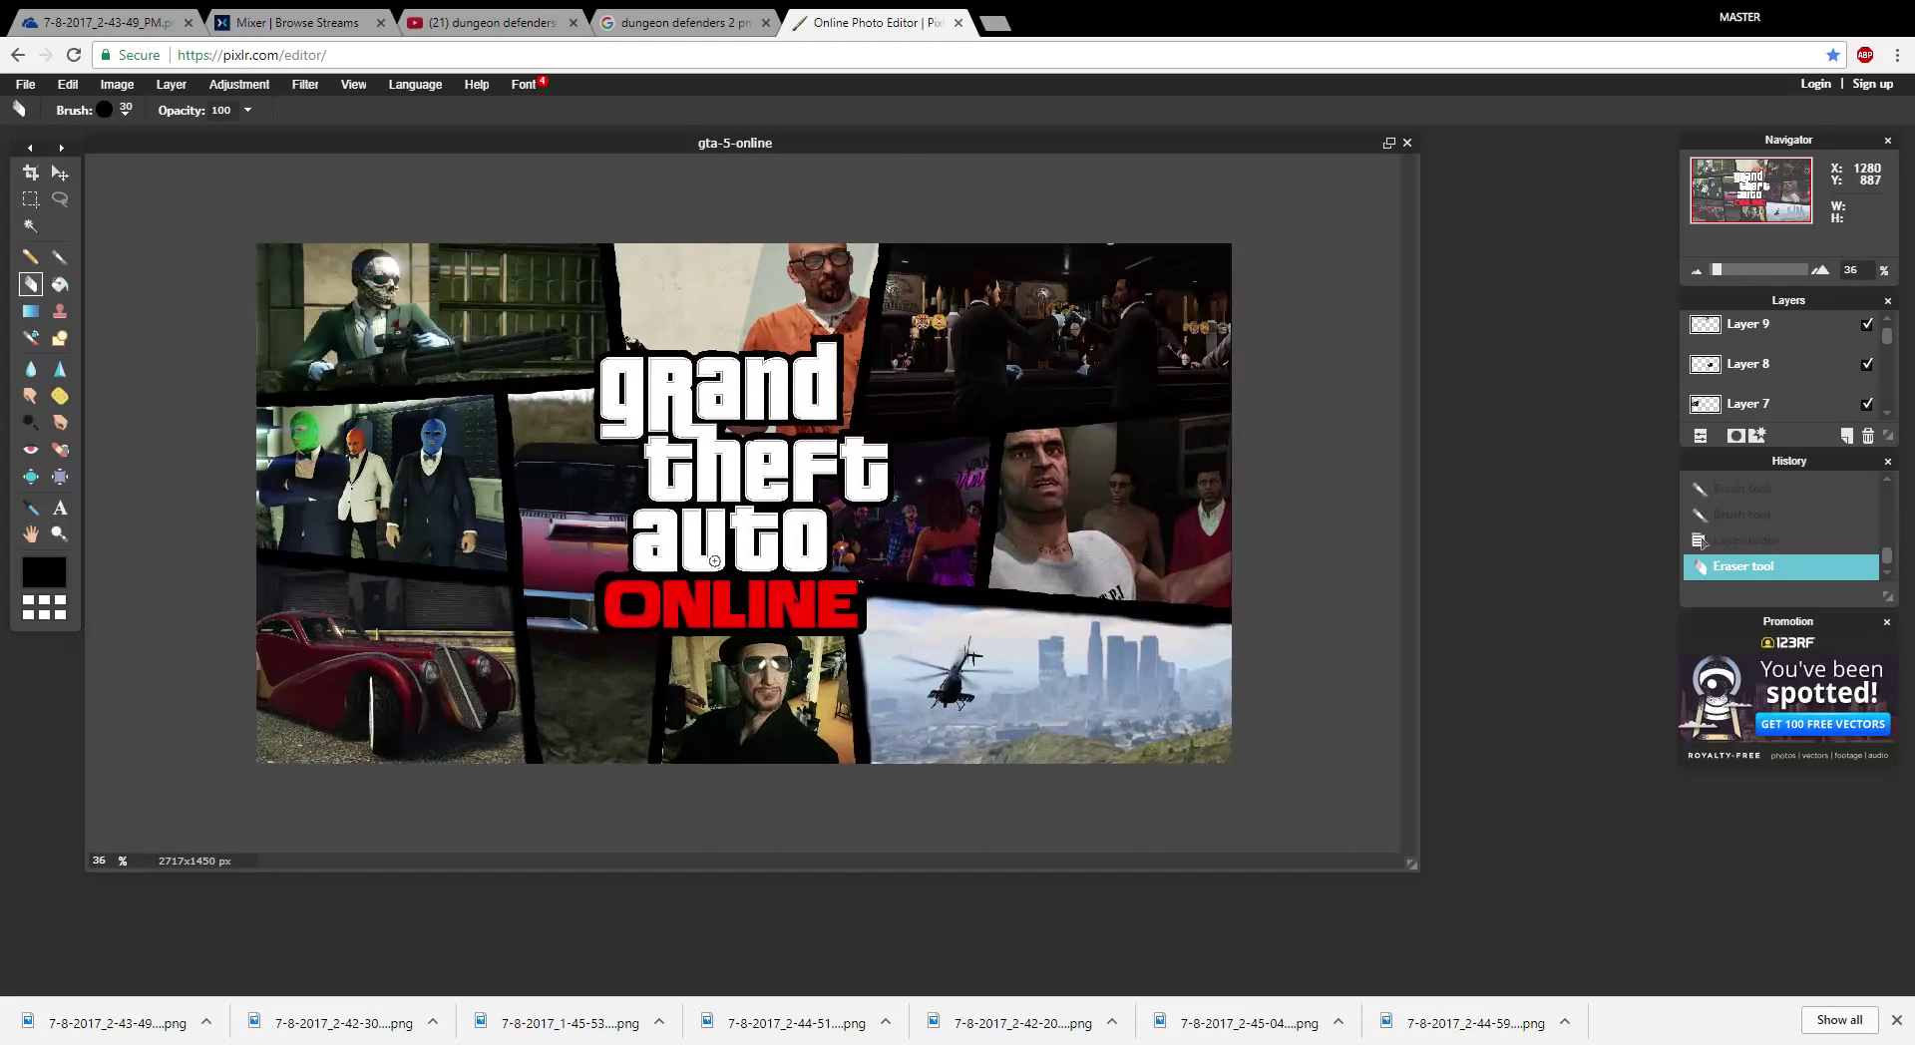
scroll(714, 560, up, 3)
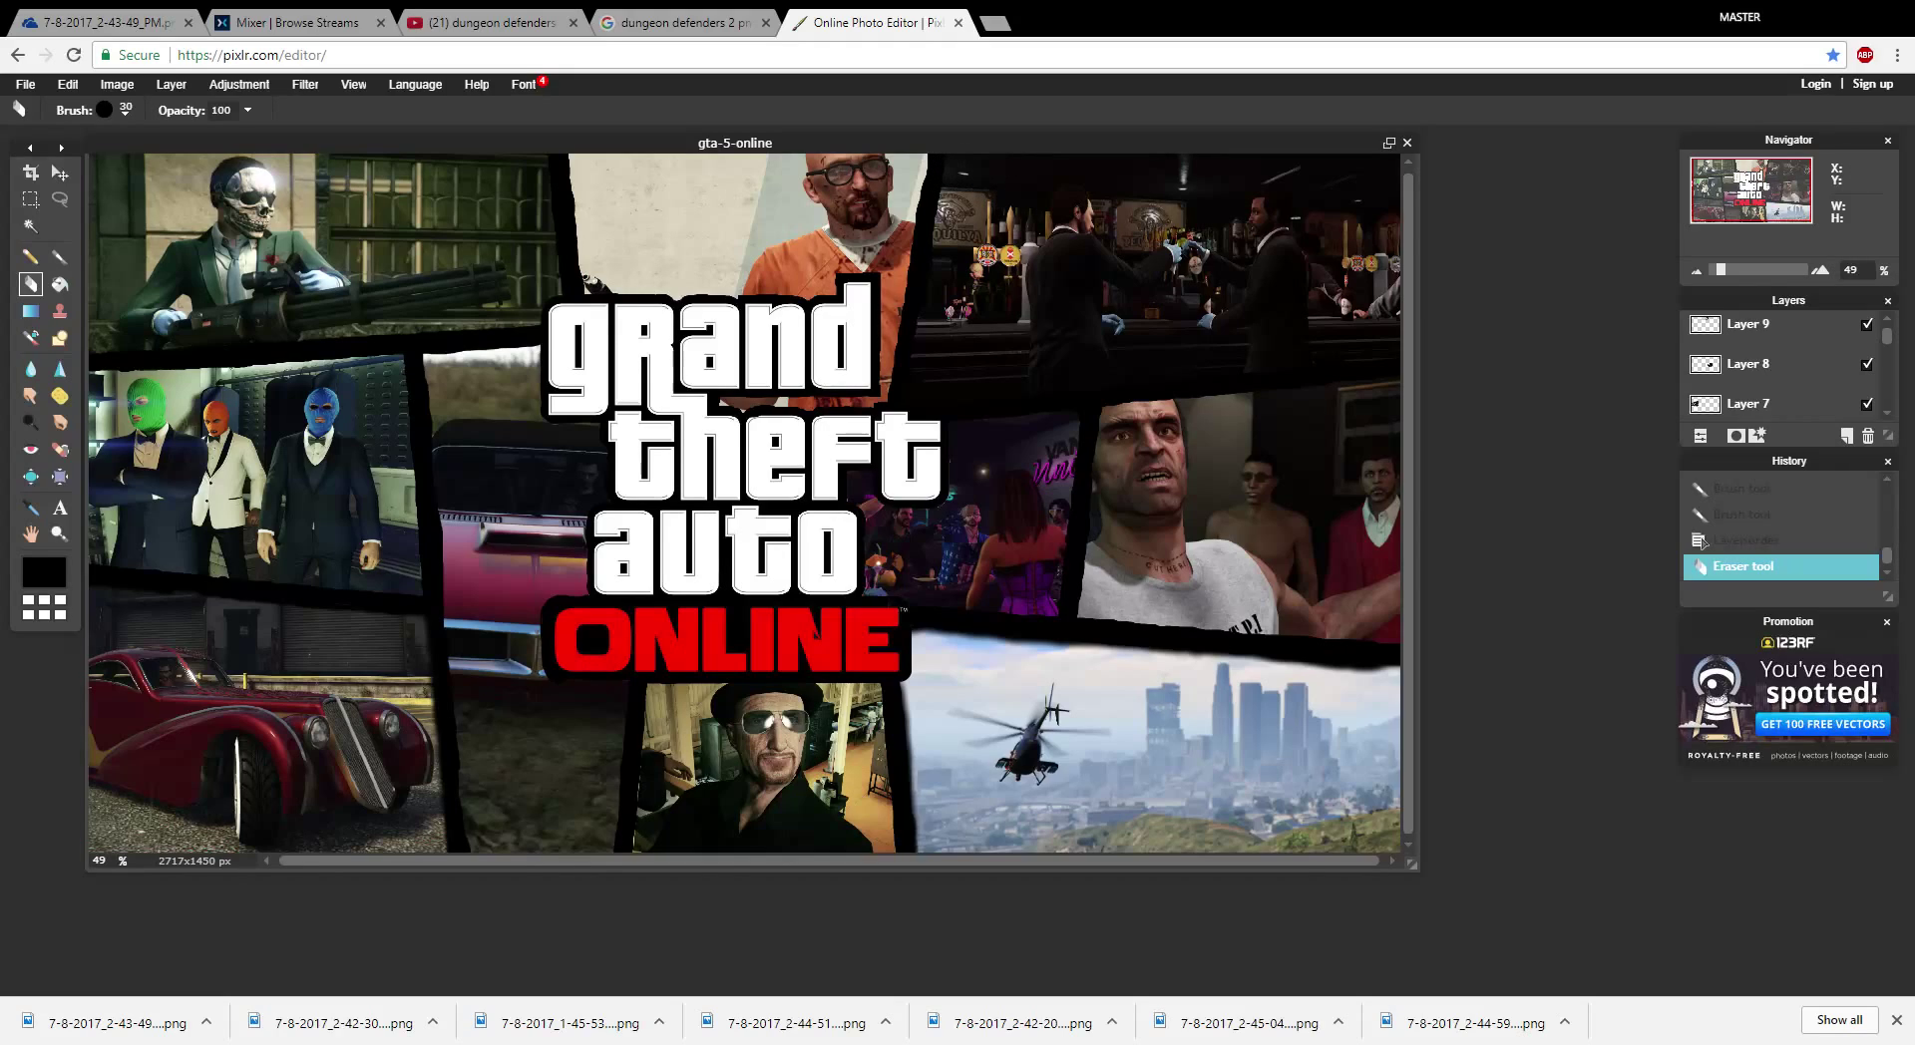
- Try Layer 10 just below Layer 3, and return it to the head of the layer stack, above Layer 9
key(ctrl+v)
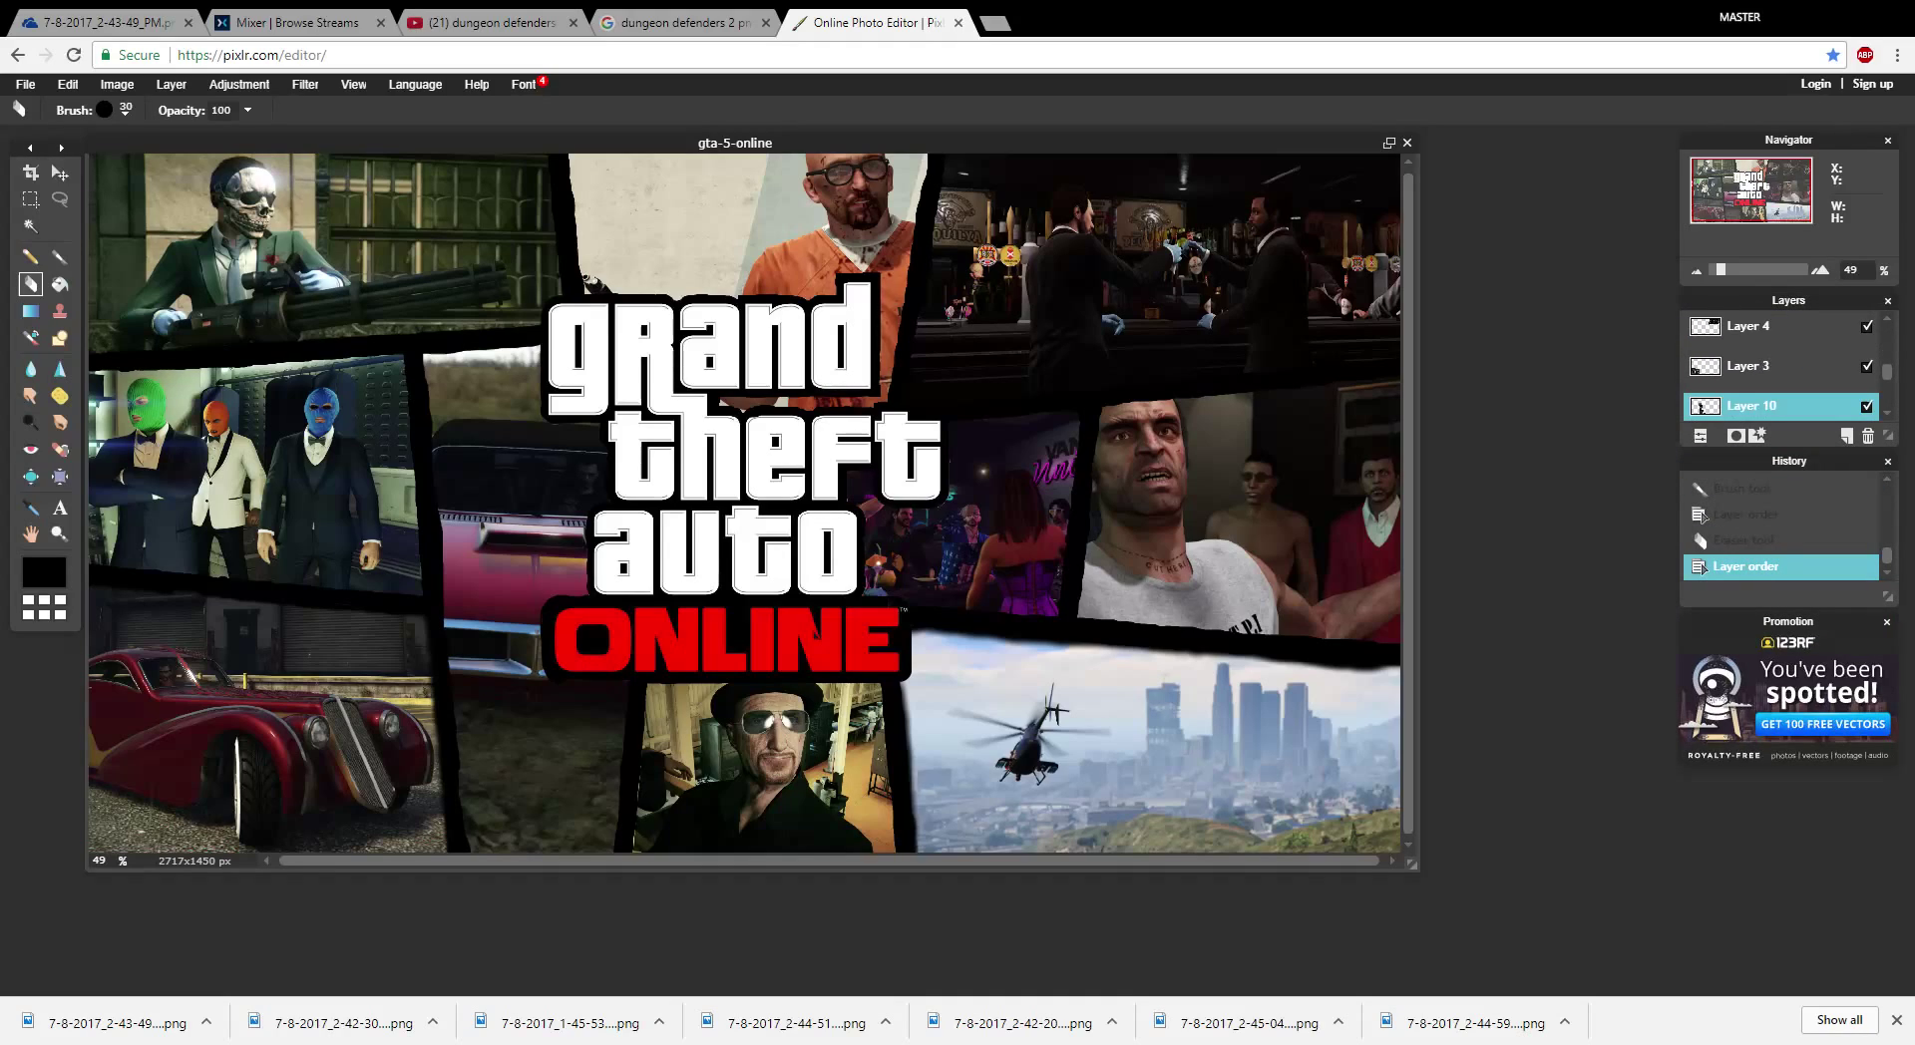
drag(1701, 409, 1702, 326)
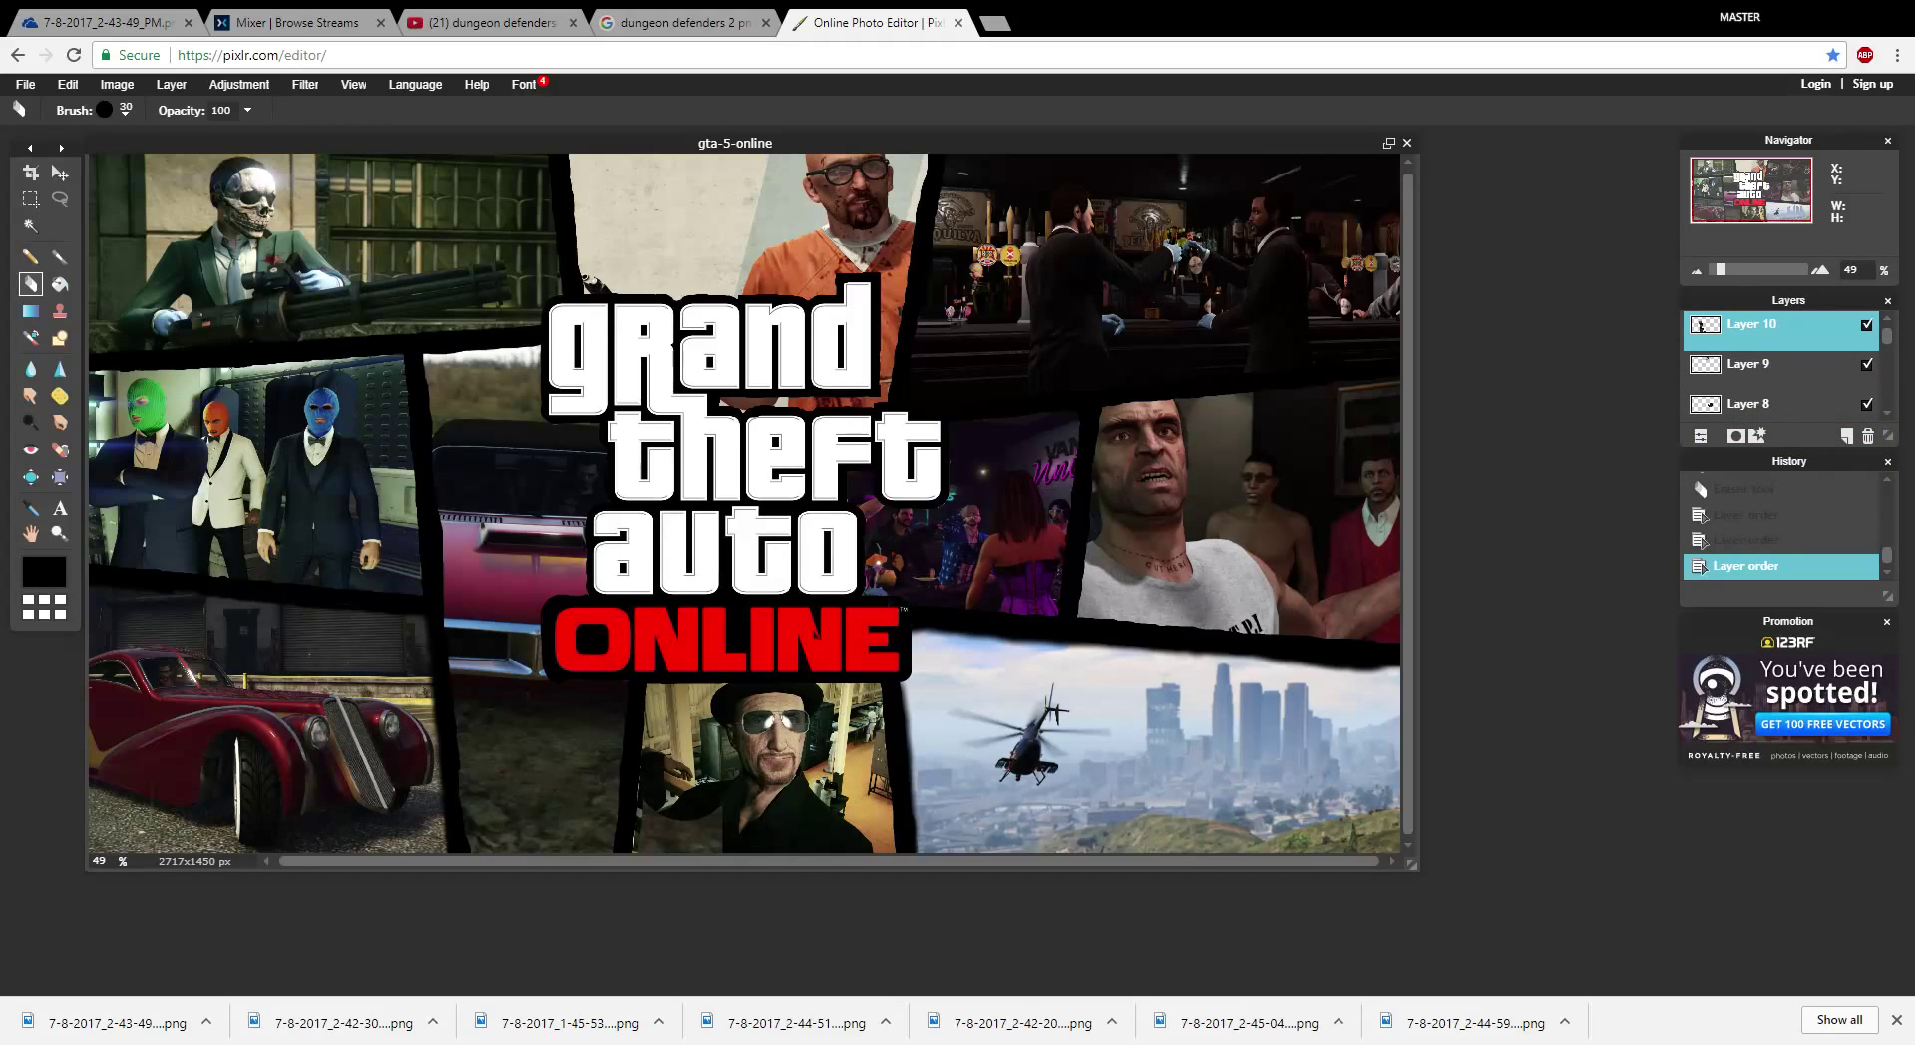
- Erase Layer 9 along the border between the man in orange and the bar scene, switching the Eraser to size 70 and undoing one stroke
click(1756, 364)
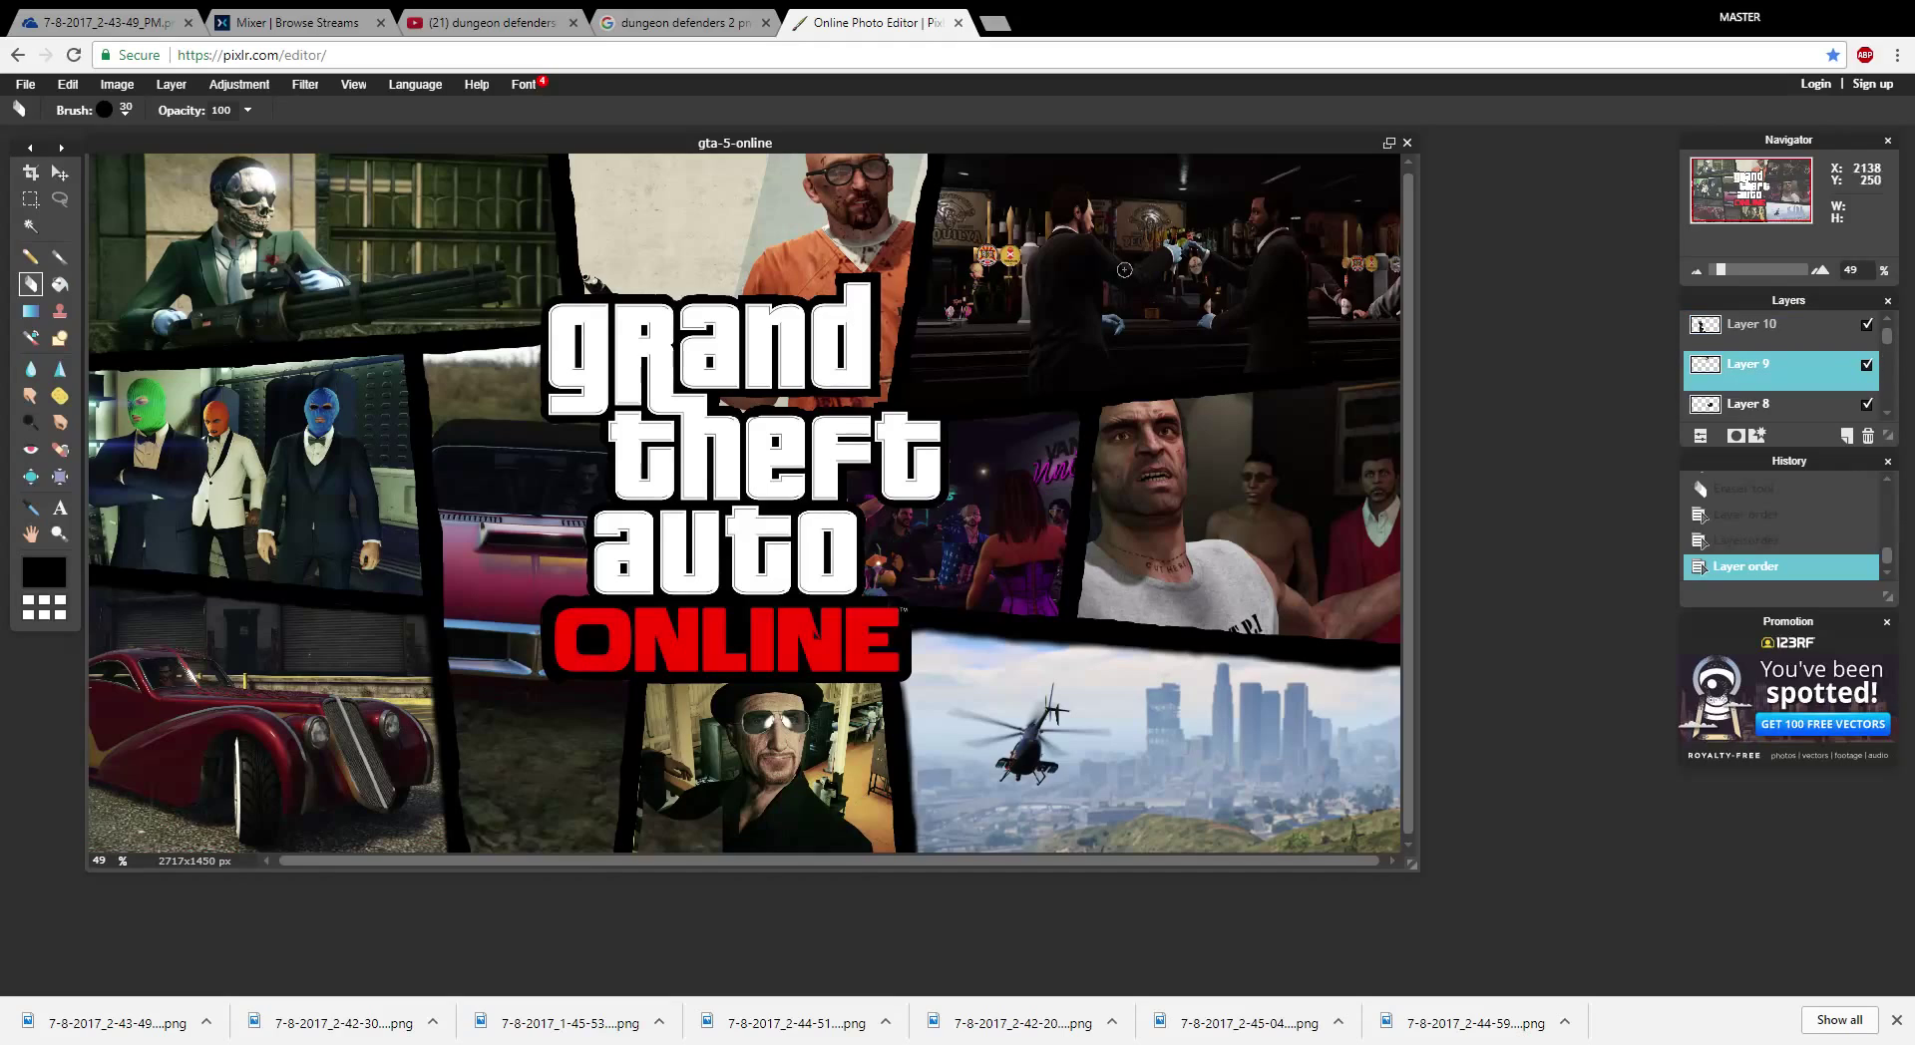
drag(936, 154, 928, 188)
click(125, 110)
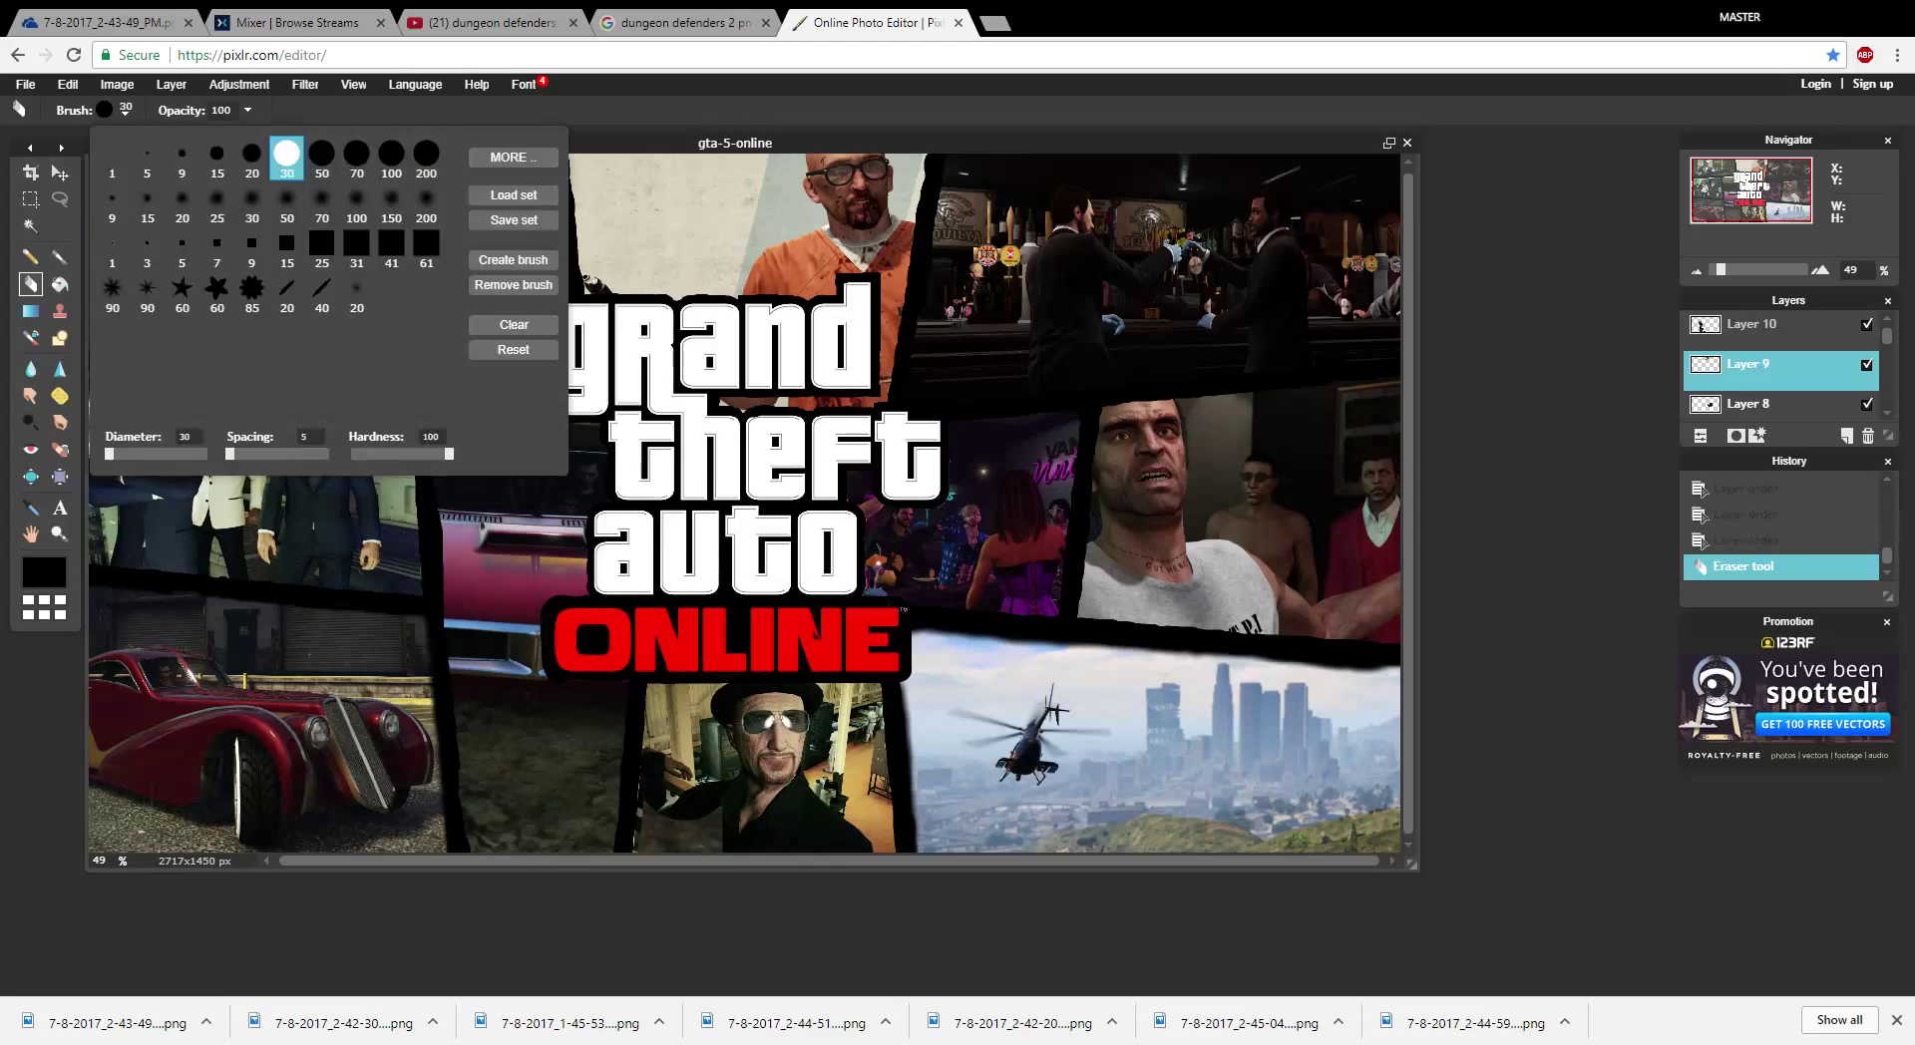
click(356, 152)
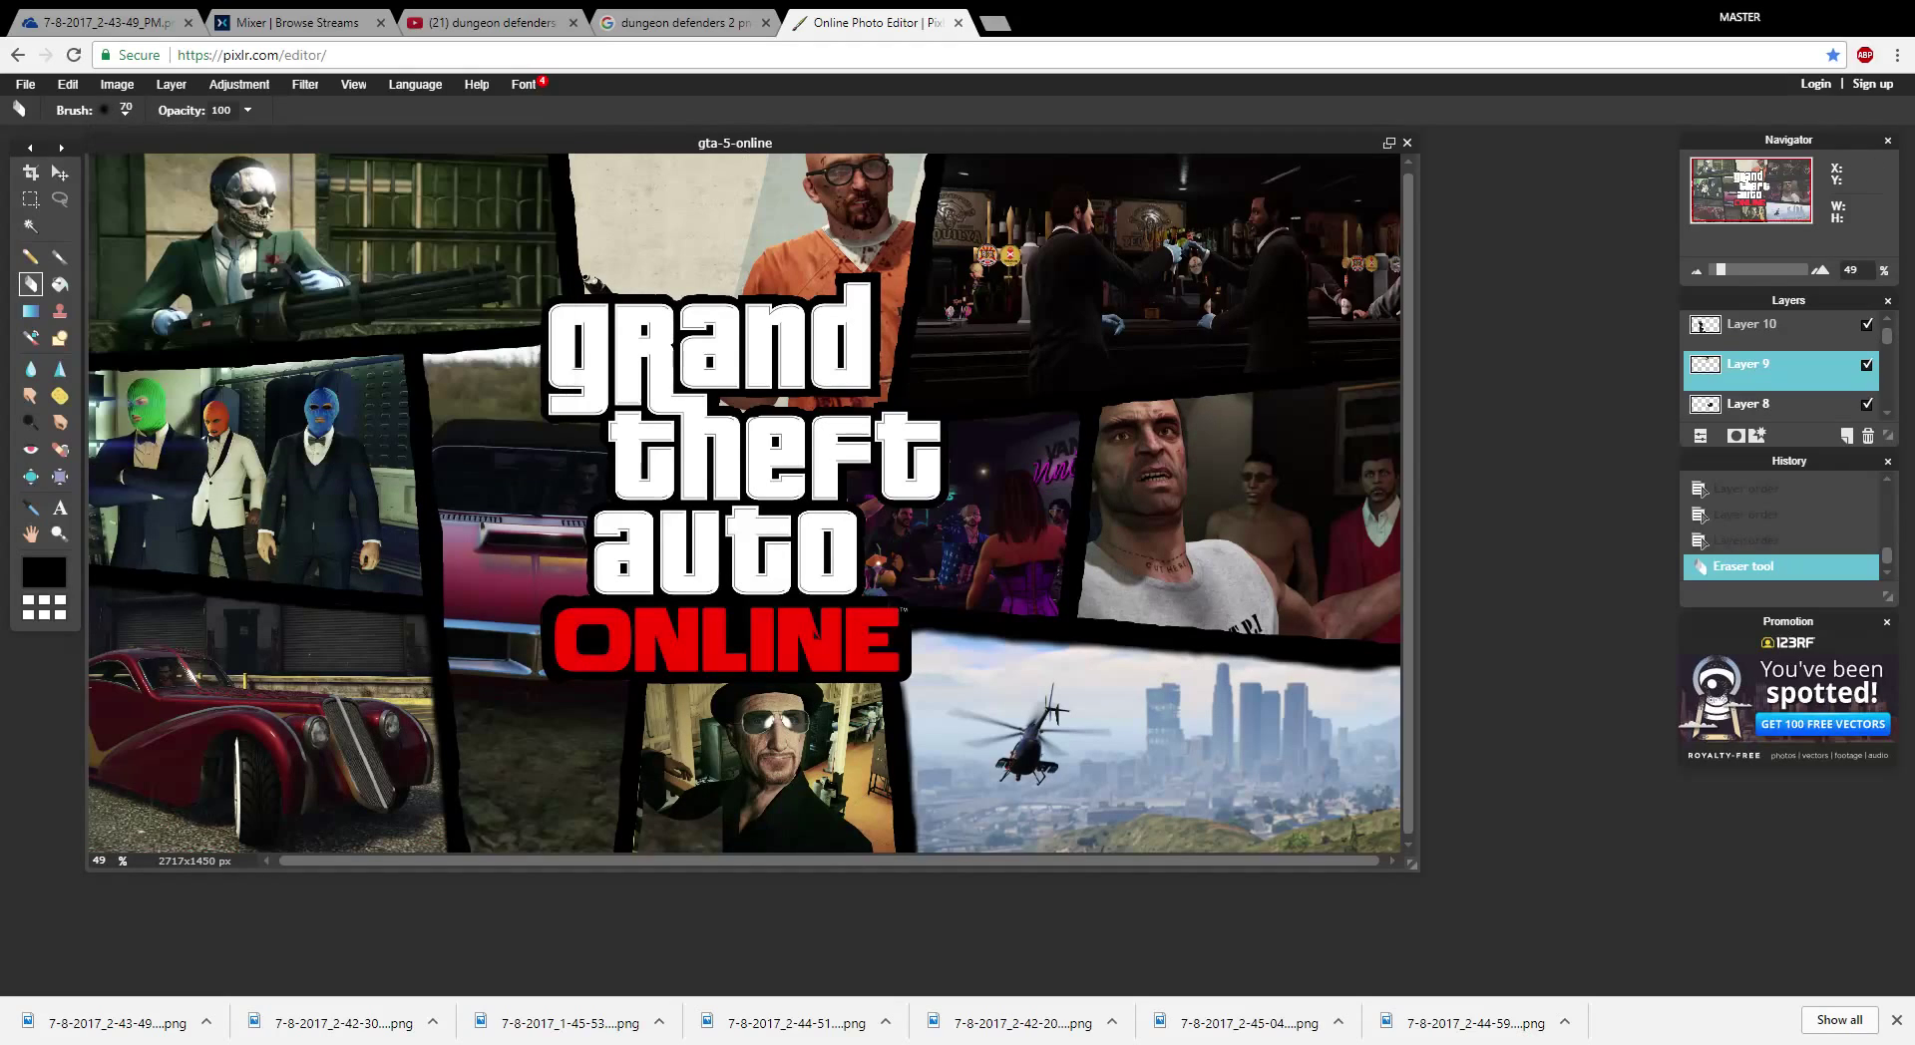
drag(929, 154, 933, 155)
drag(912, 297, 889, 401)
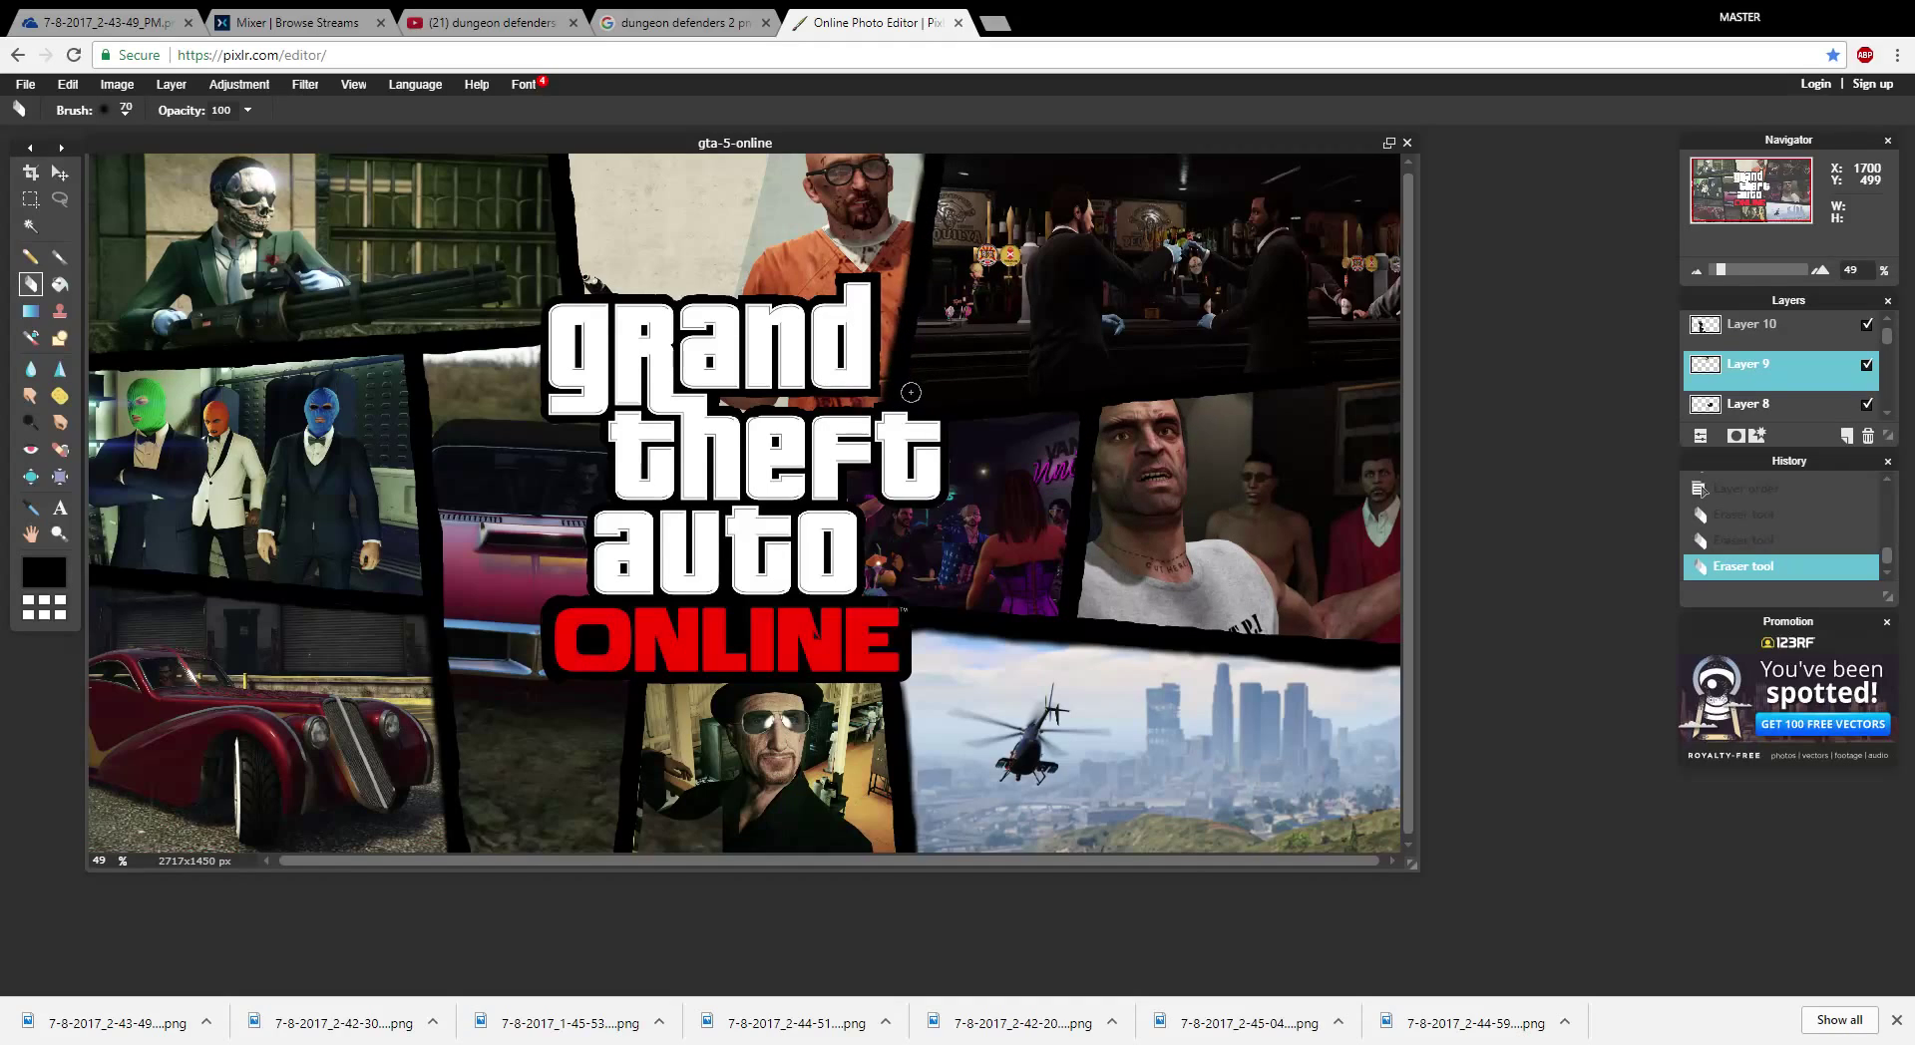
key(ctrl+z)
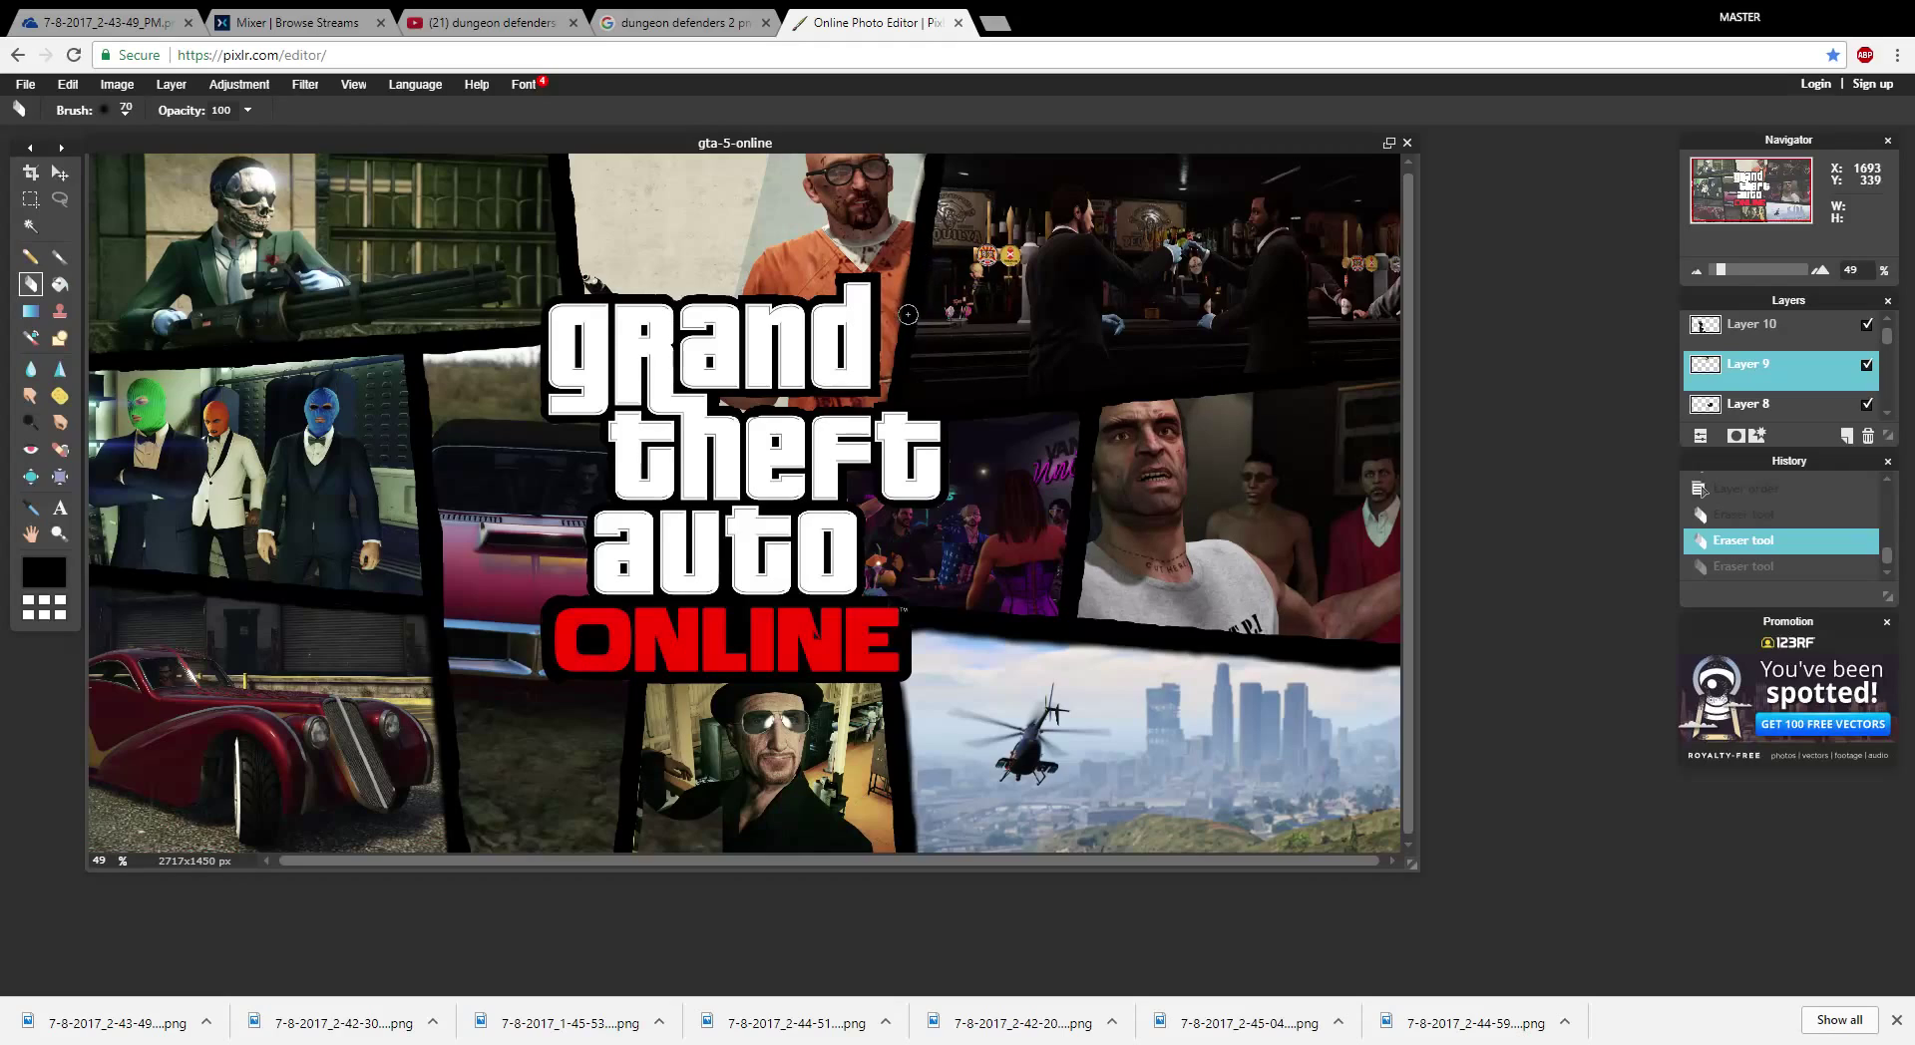
drag(888, 416, 879, 467)
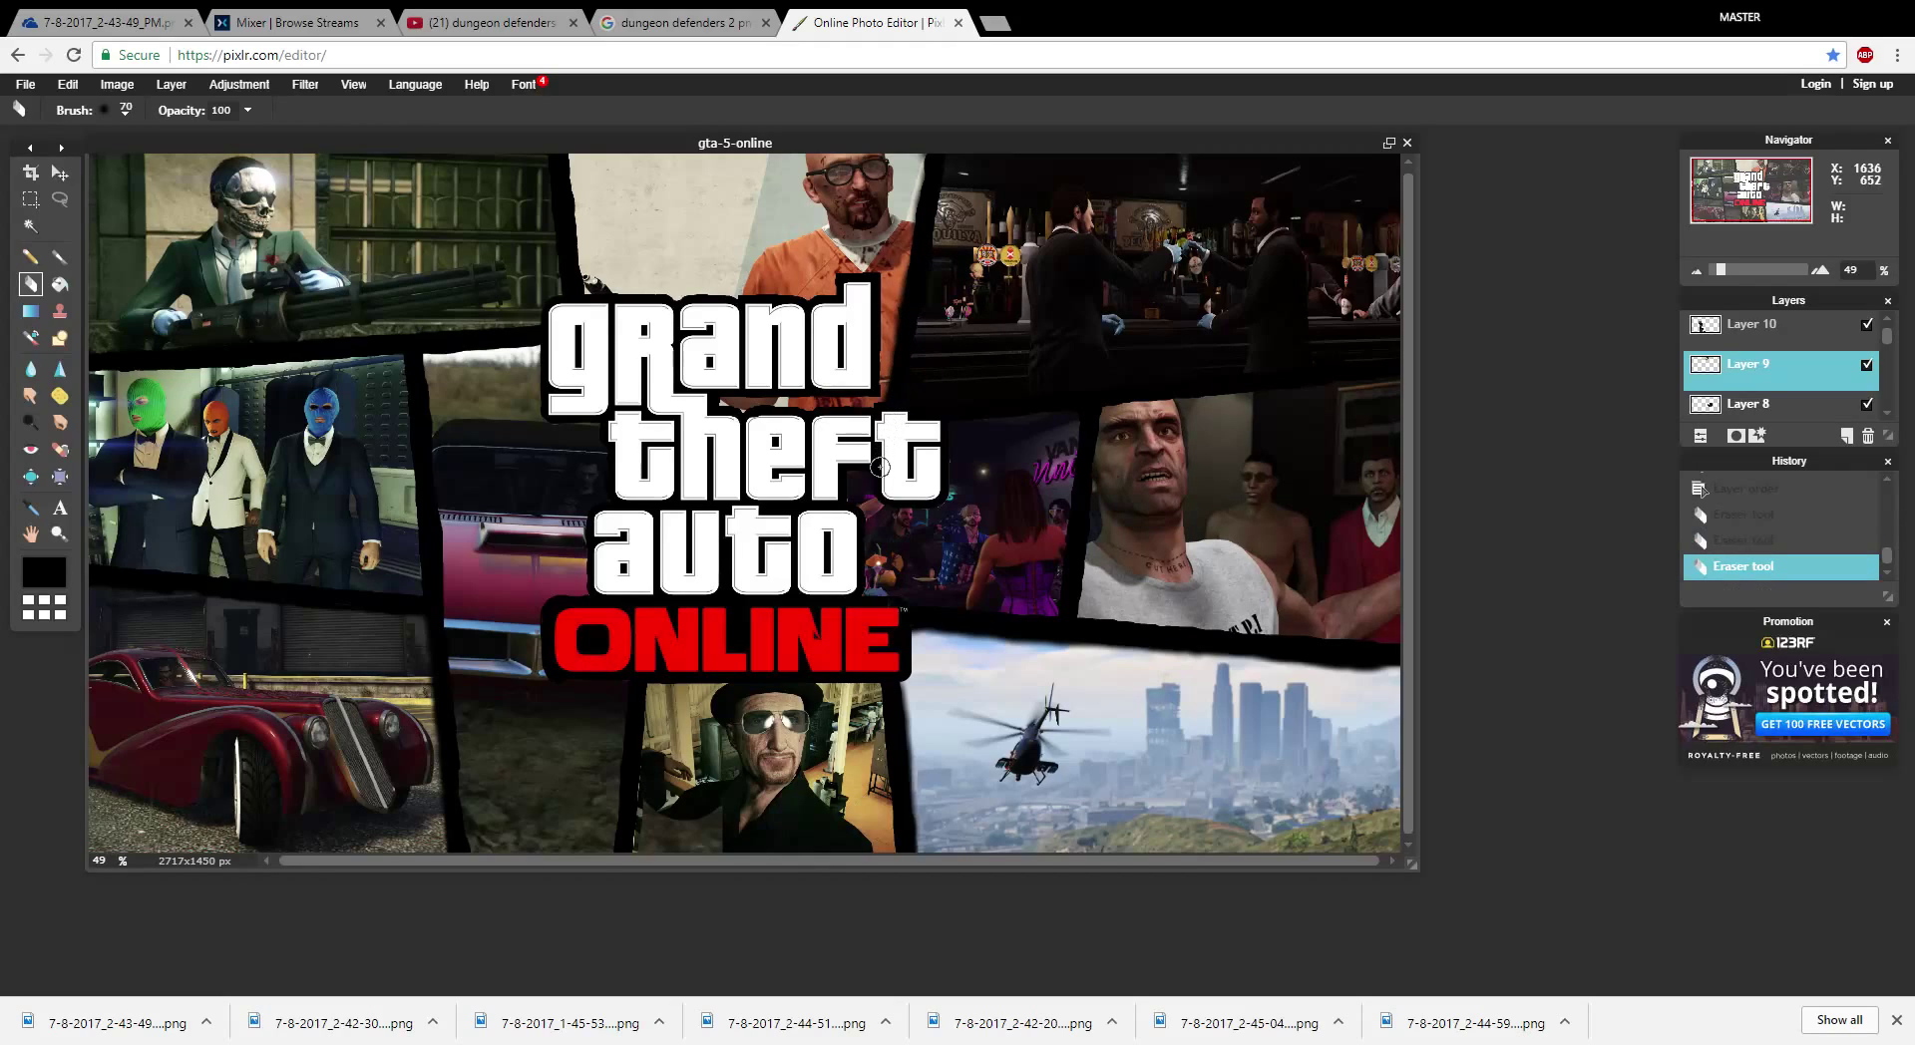